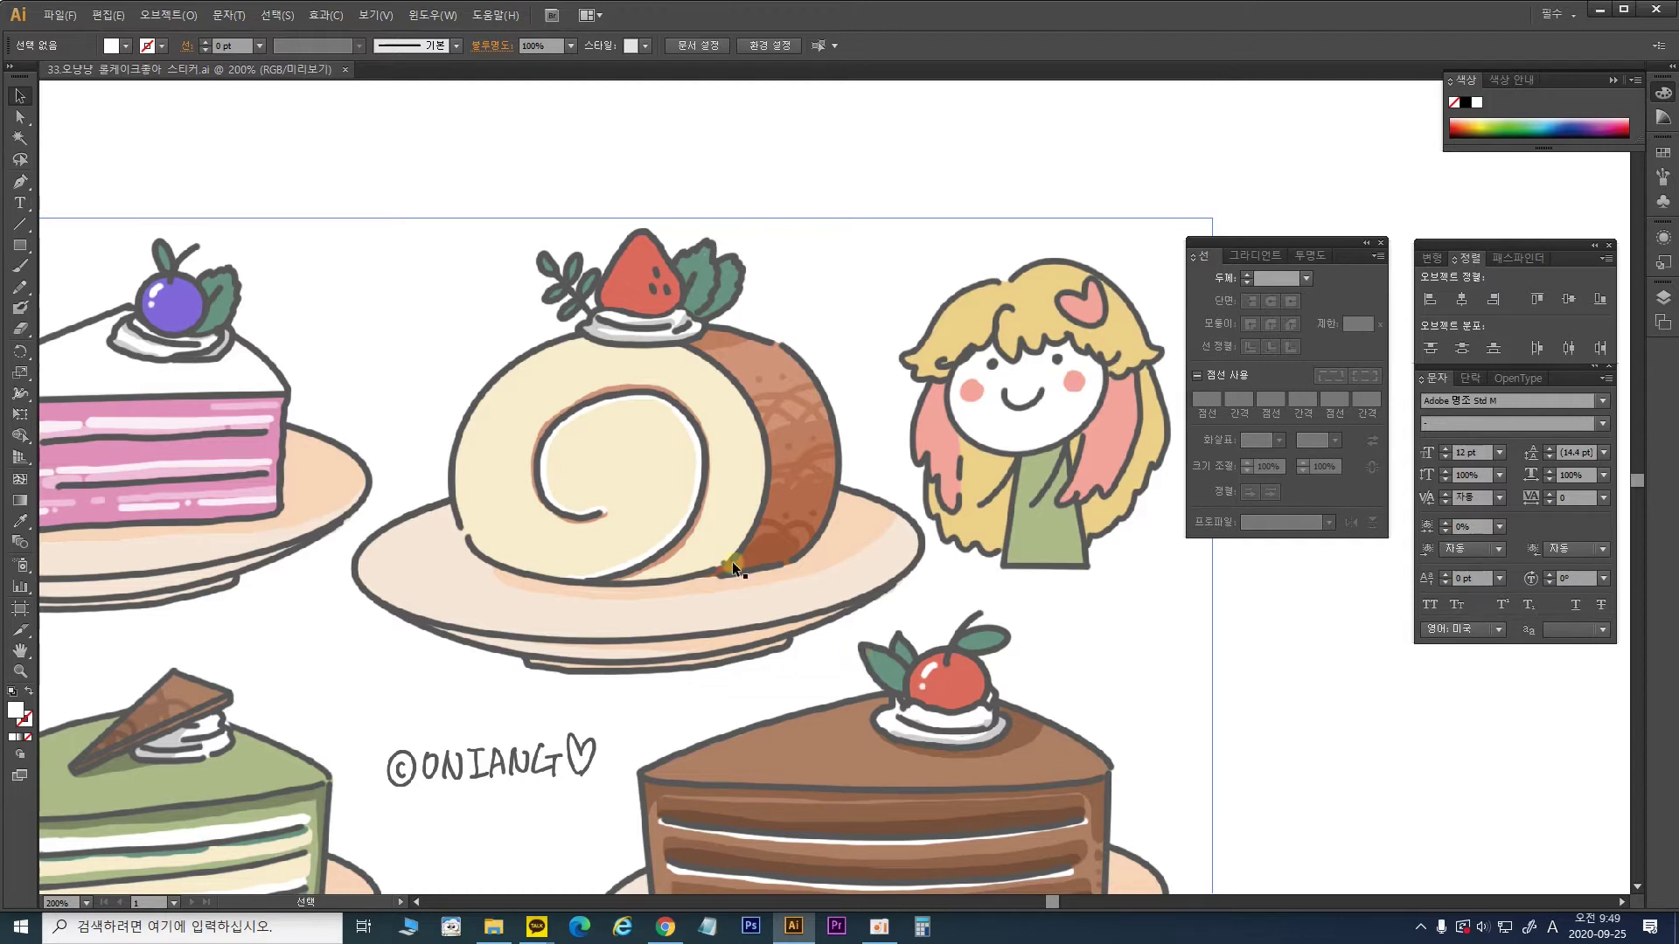
Step: Set the opacity of the placed cake illustration image to 40%
key(ctrl+shift+h)
drag(351, 167, 1021, 736)
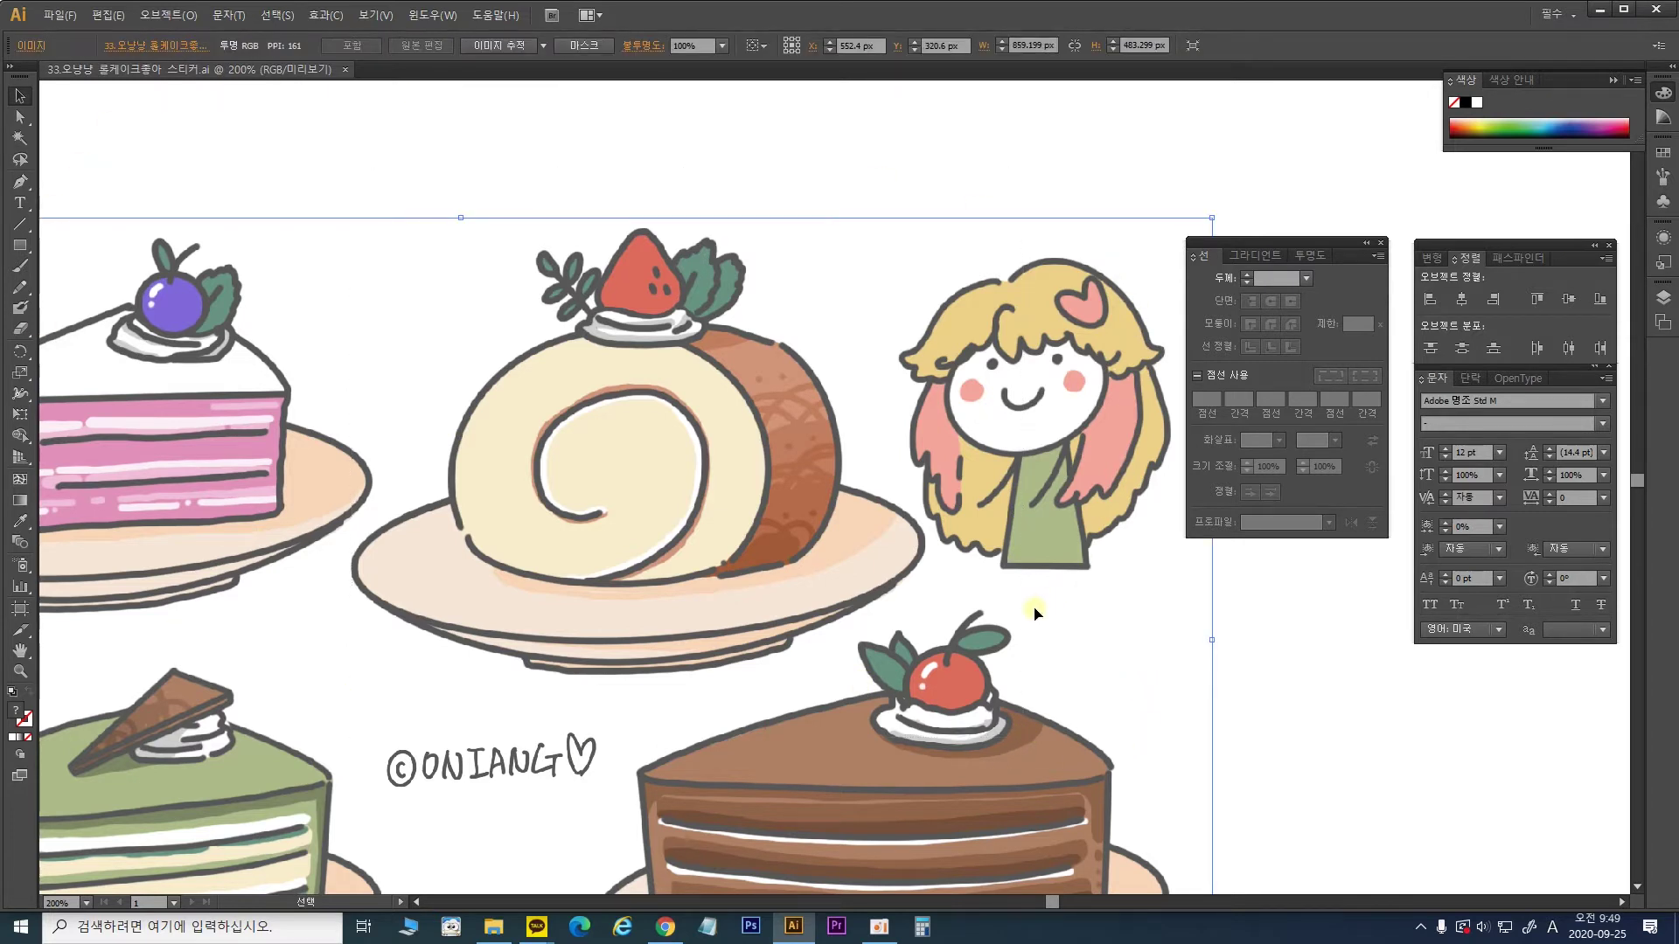
drag(891, 525, 940, 533)
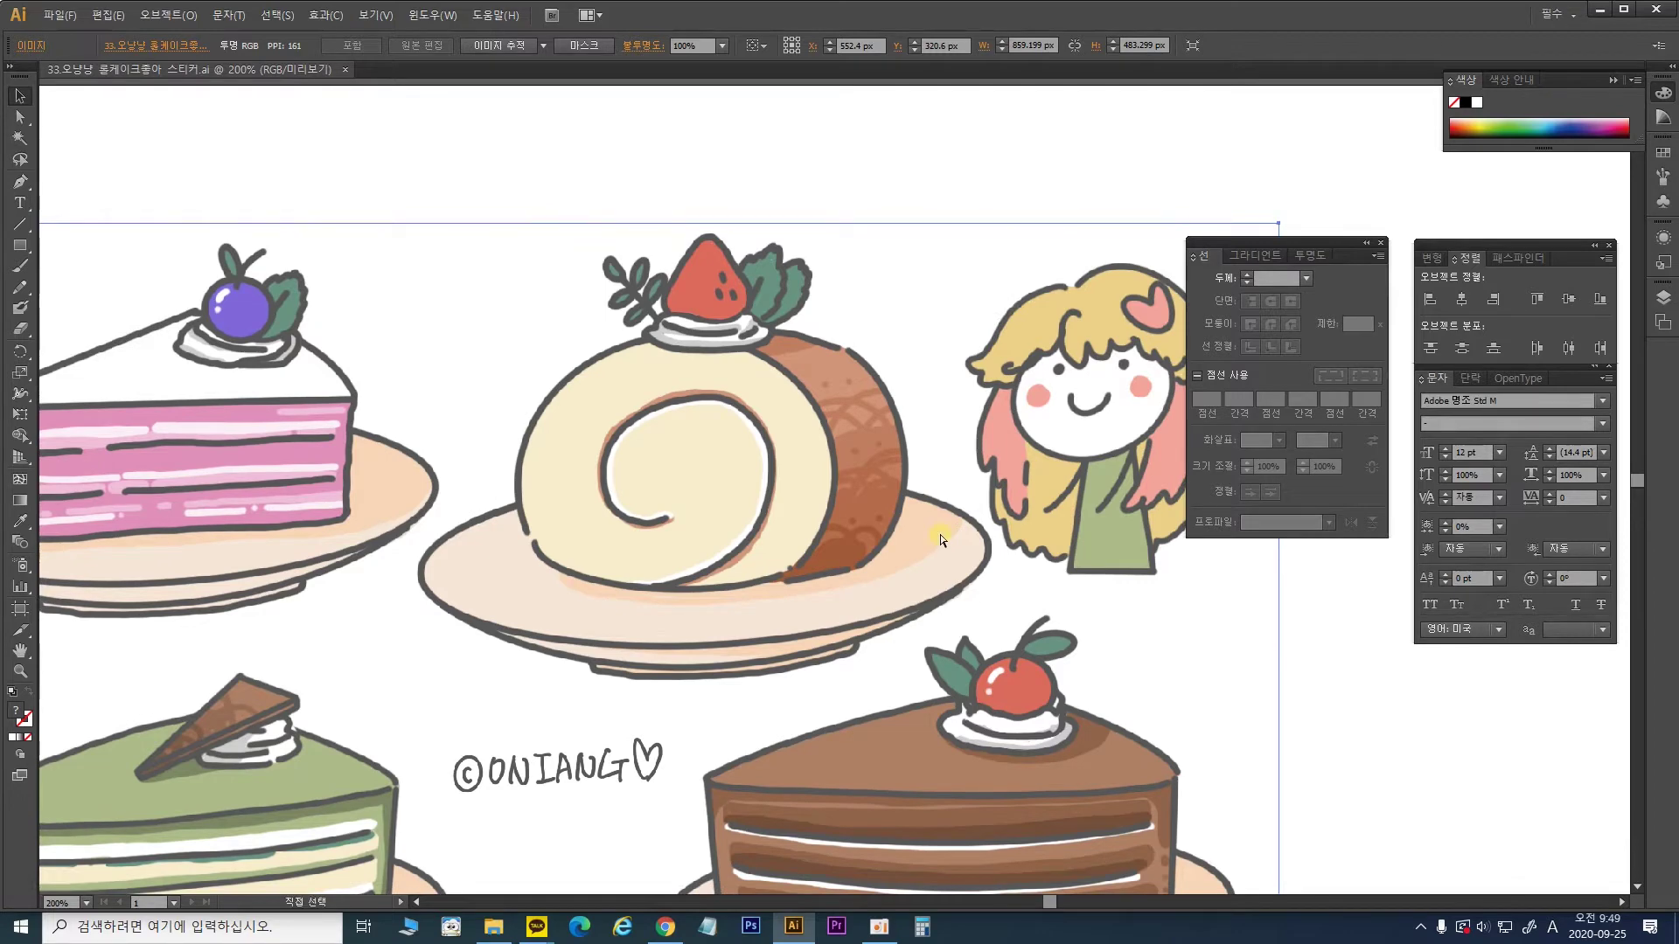
scroll(941, 534, up, 1)
drag(944, 495, 1041, 516)
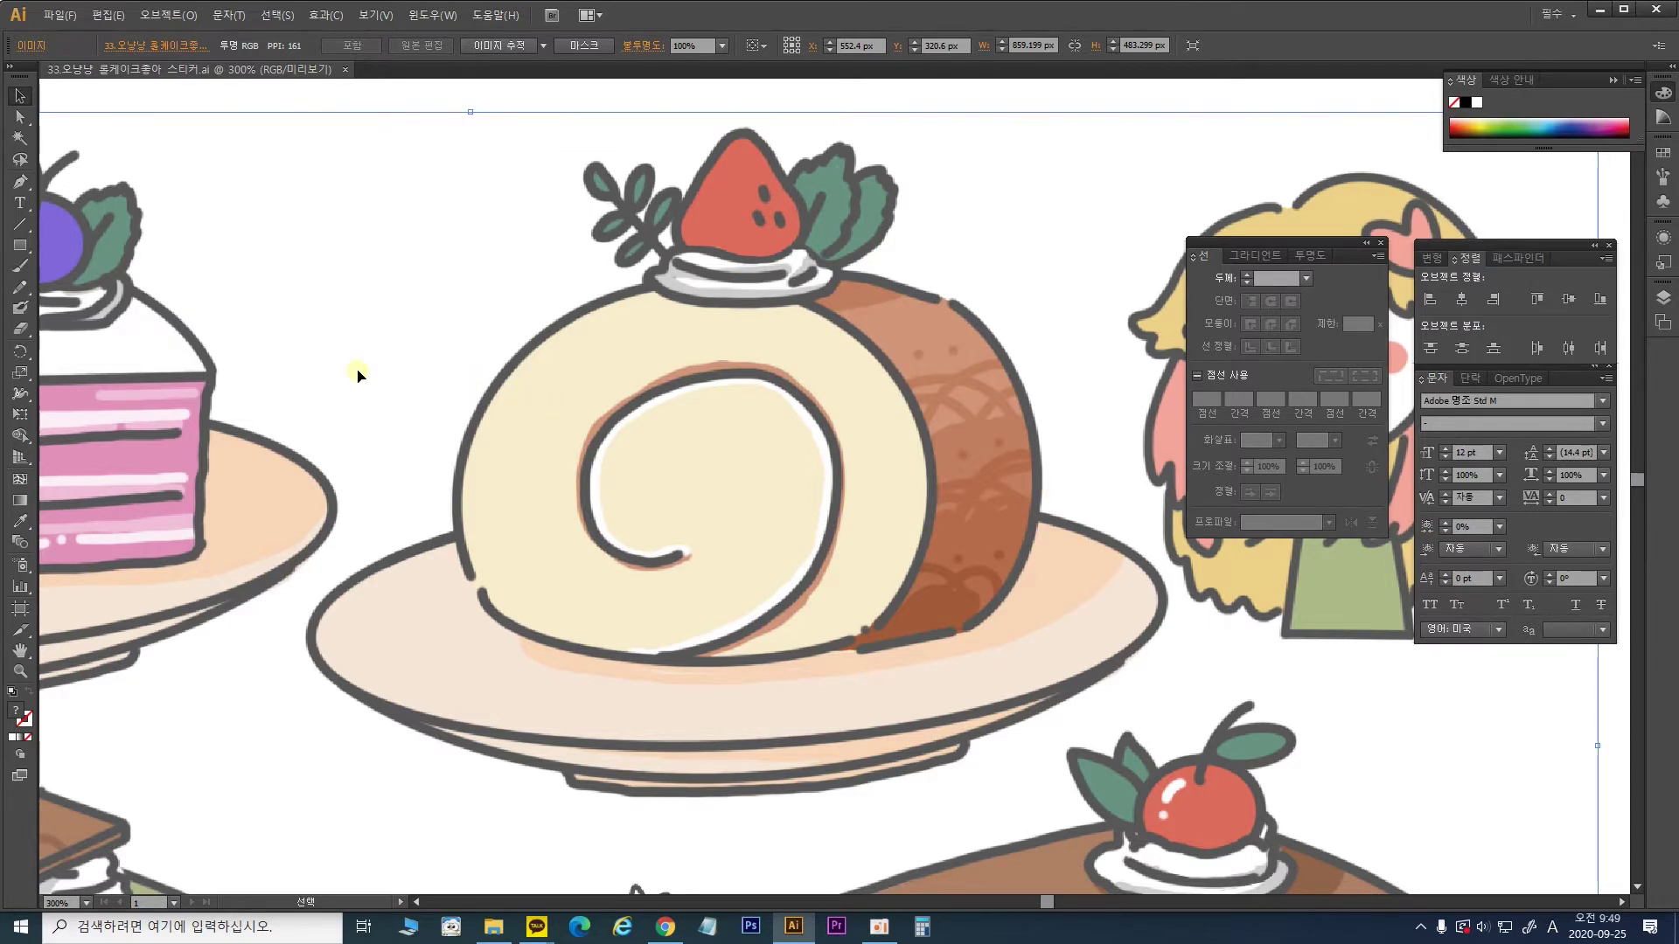
mouse_move(612, 476)
mouse_down()
mouse_move(600, 449)
mouse_move(594, 465)
mouse_up()
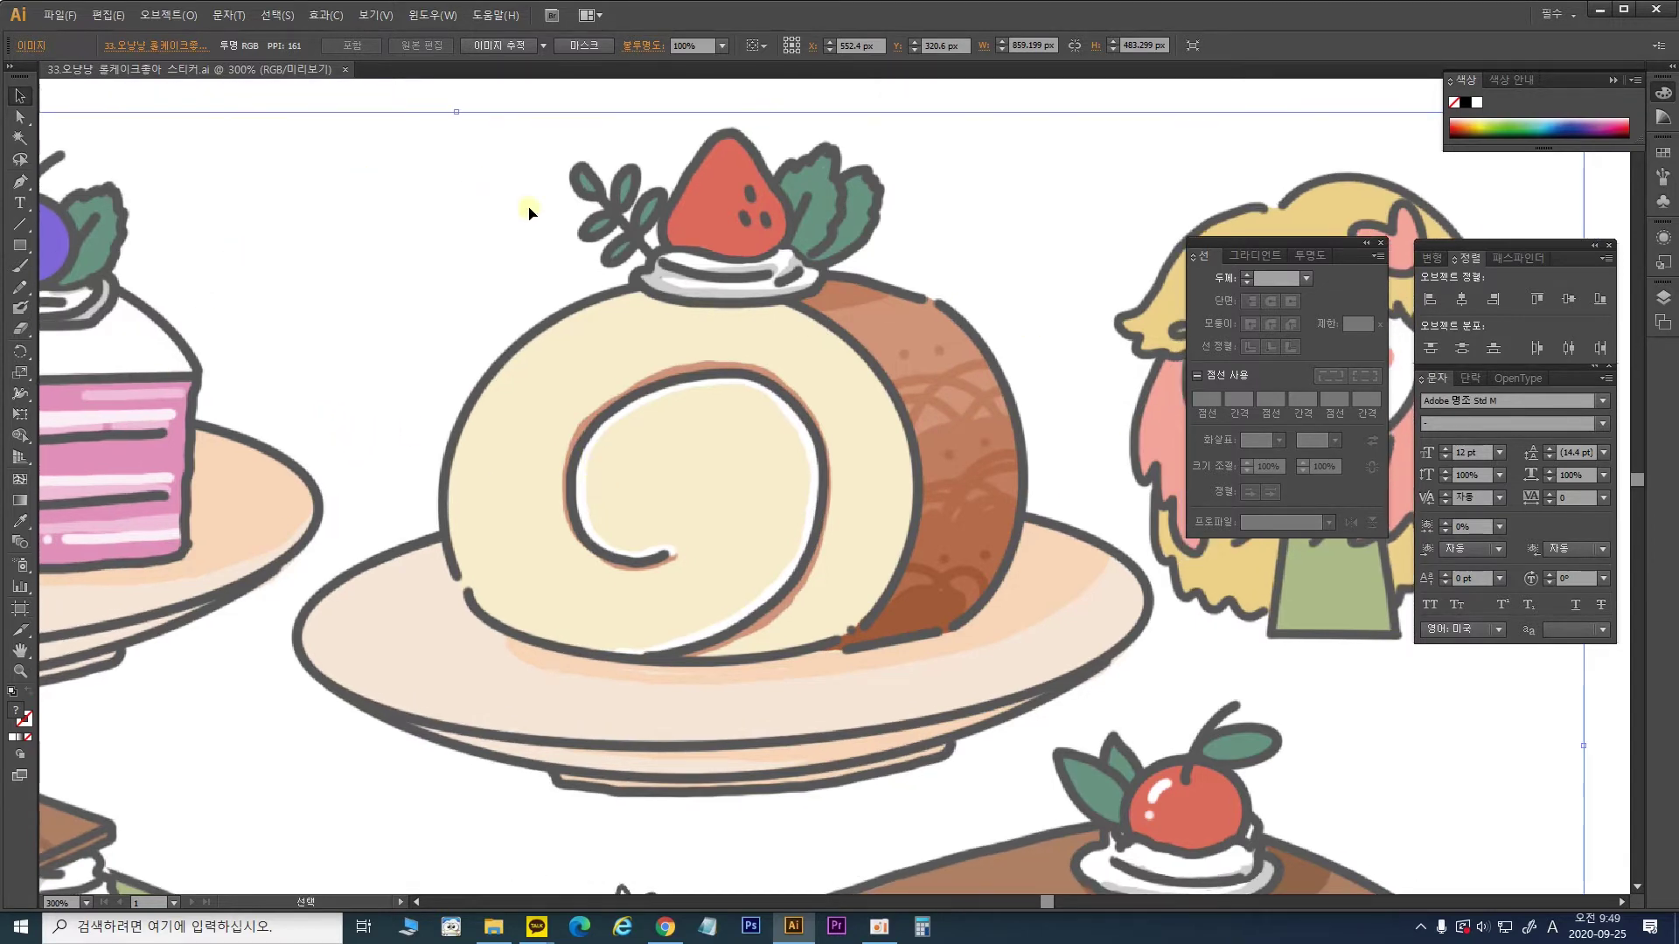
drag(422, 279, 364, 286)
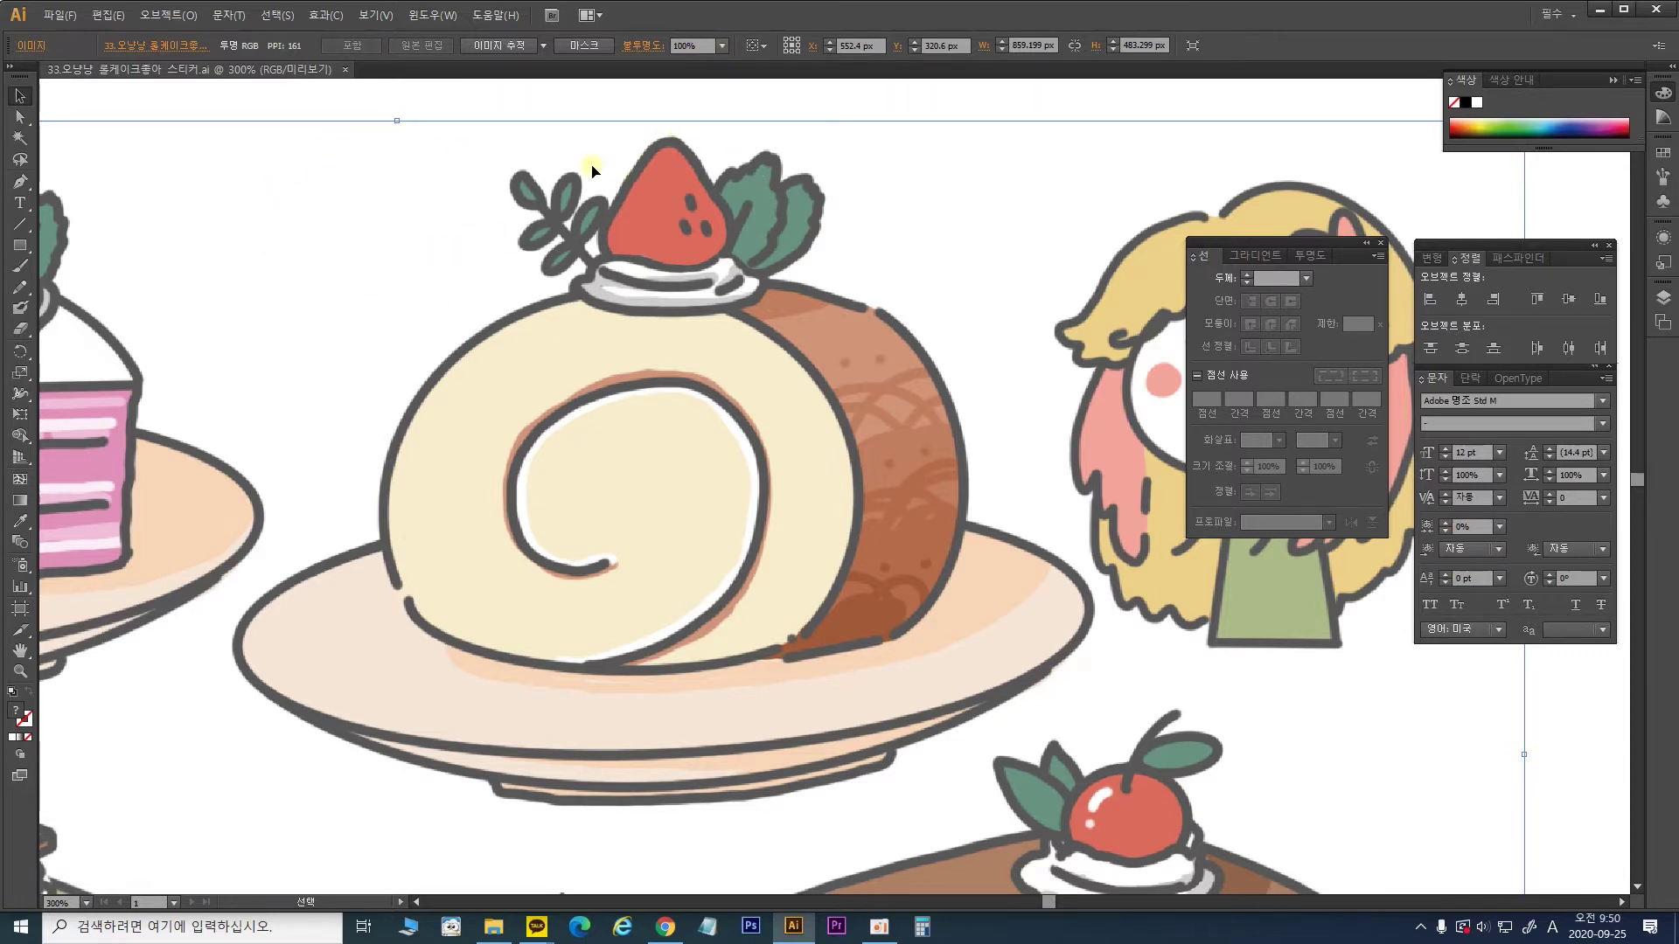
click(722, 45)
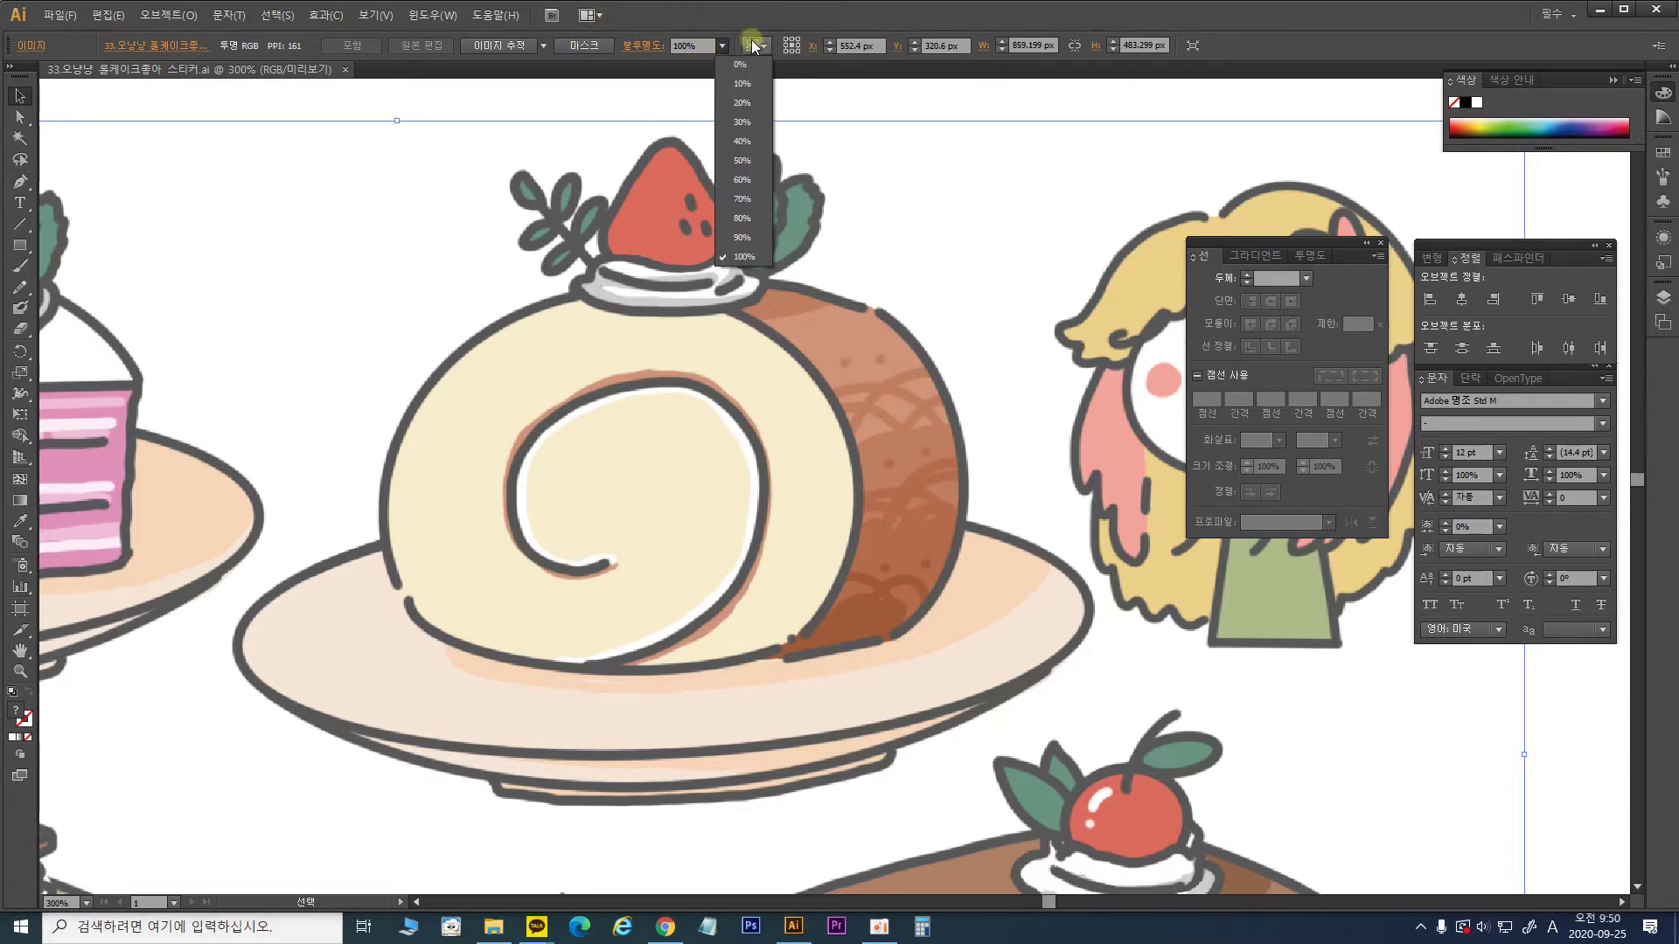
click(757, 140)
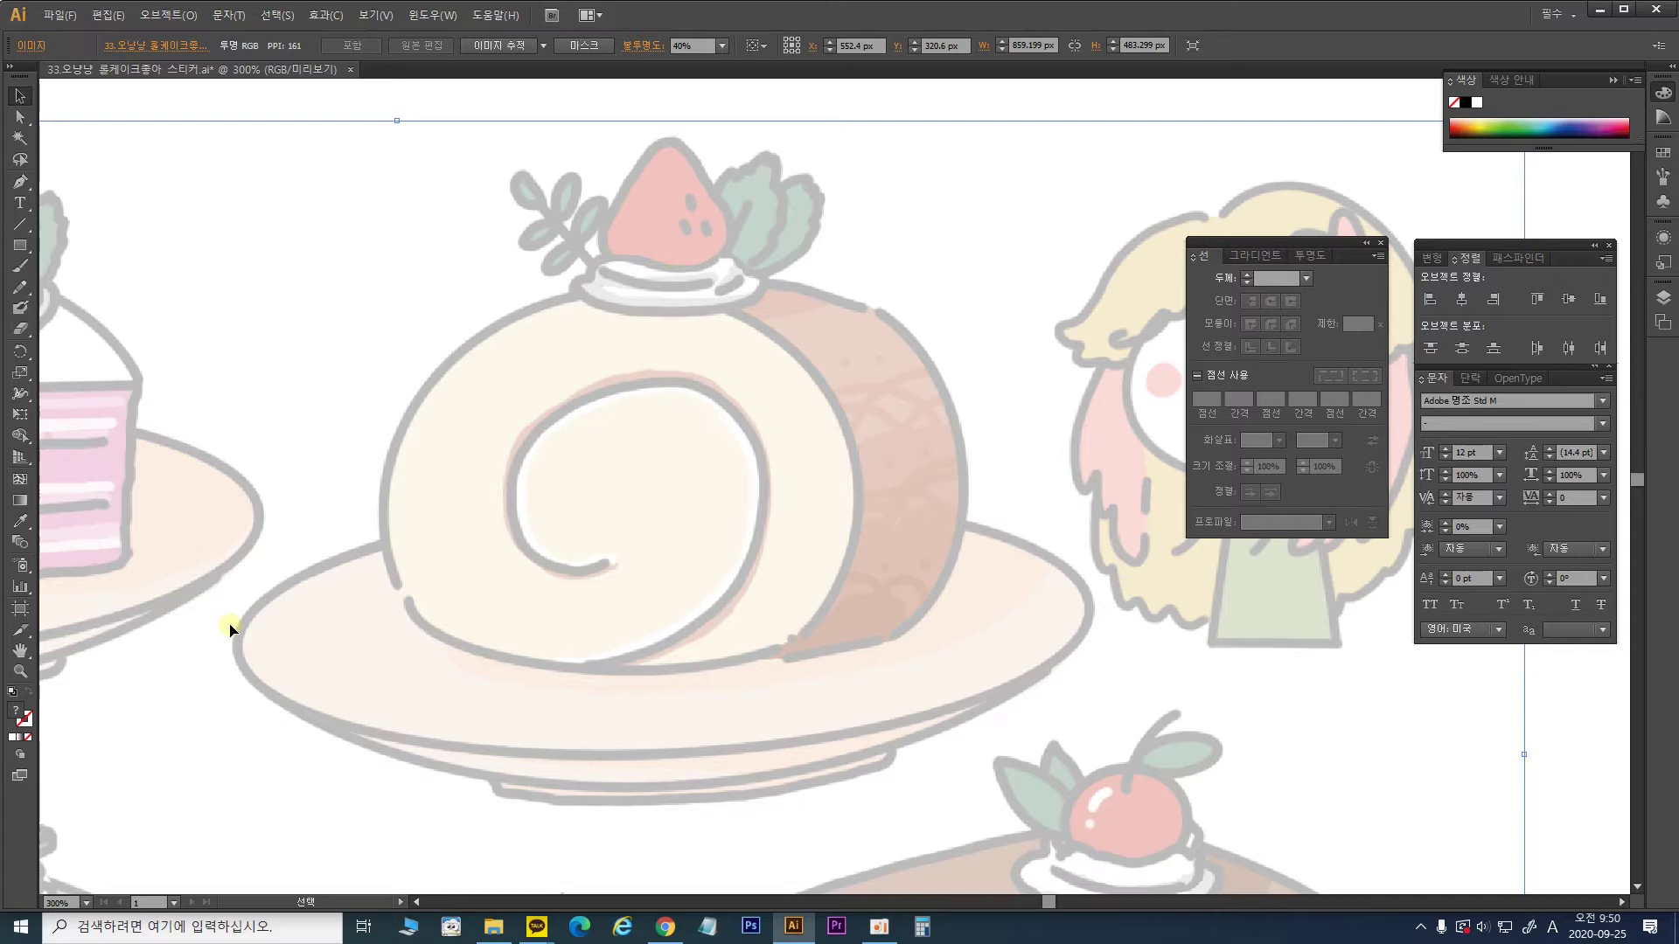
Step: Trace the roll cake's left outer edge with a curved Pen path from beside the cream topping down to the outline's gap
drag(847, 517, 878, 495)
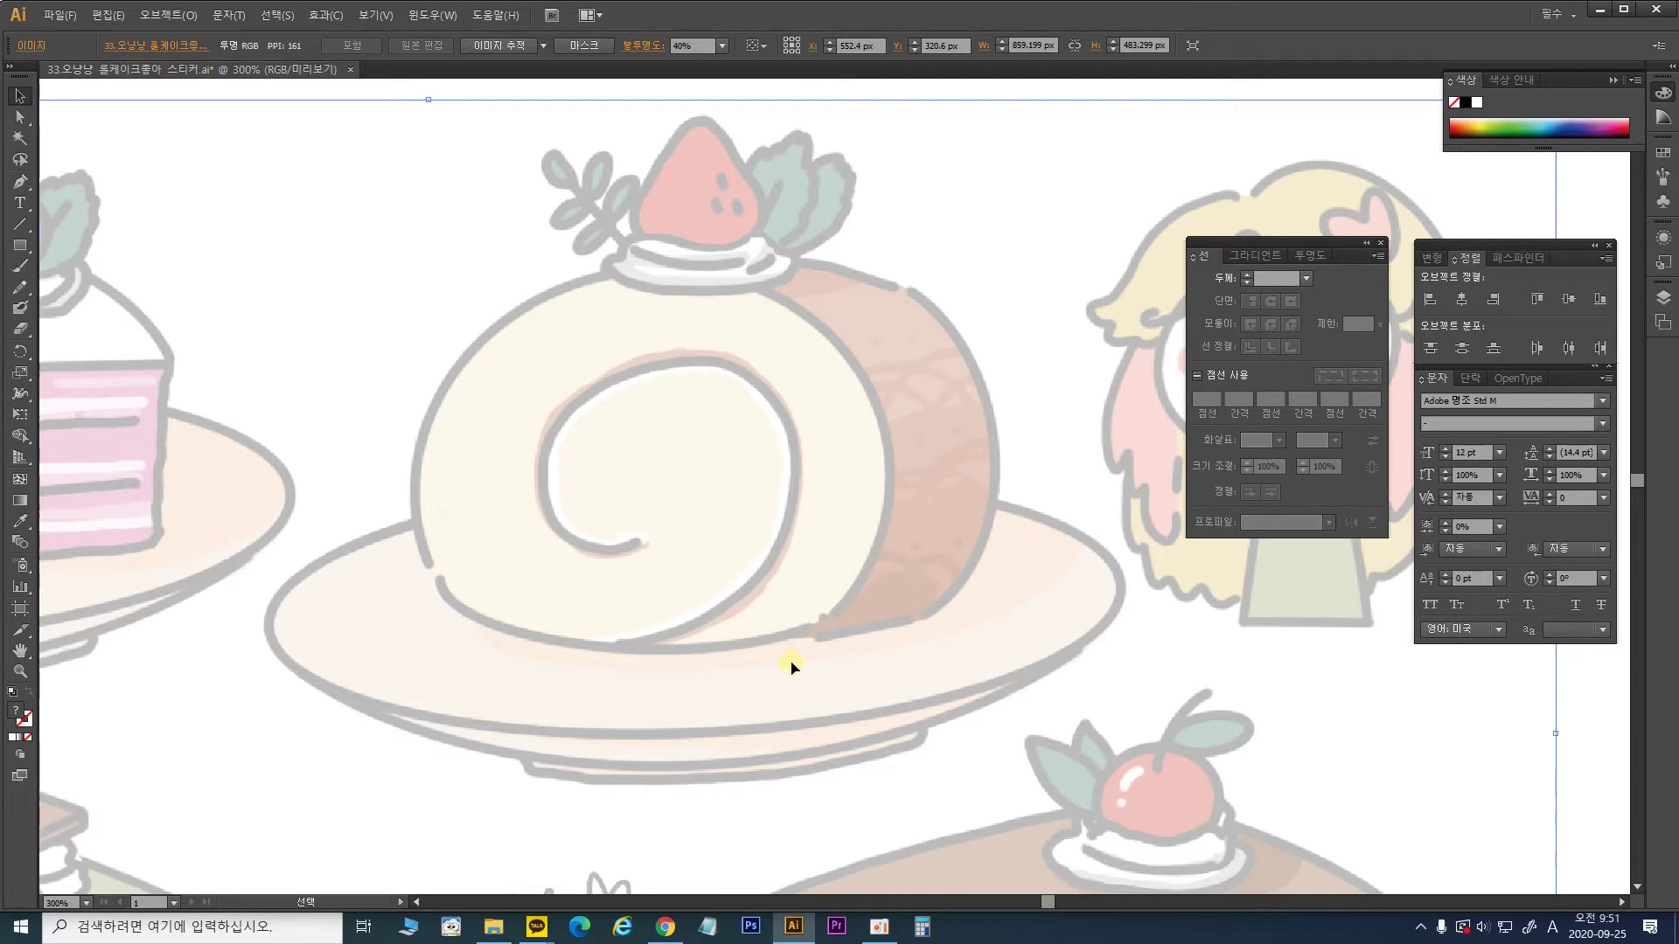
key(ctrl+equal)
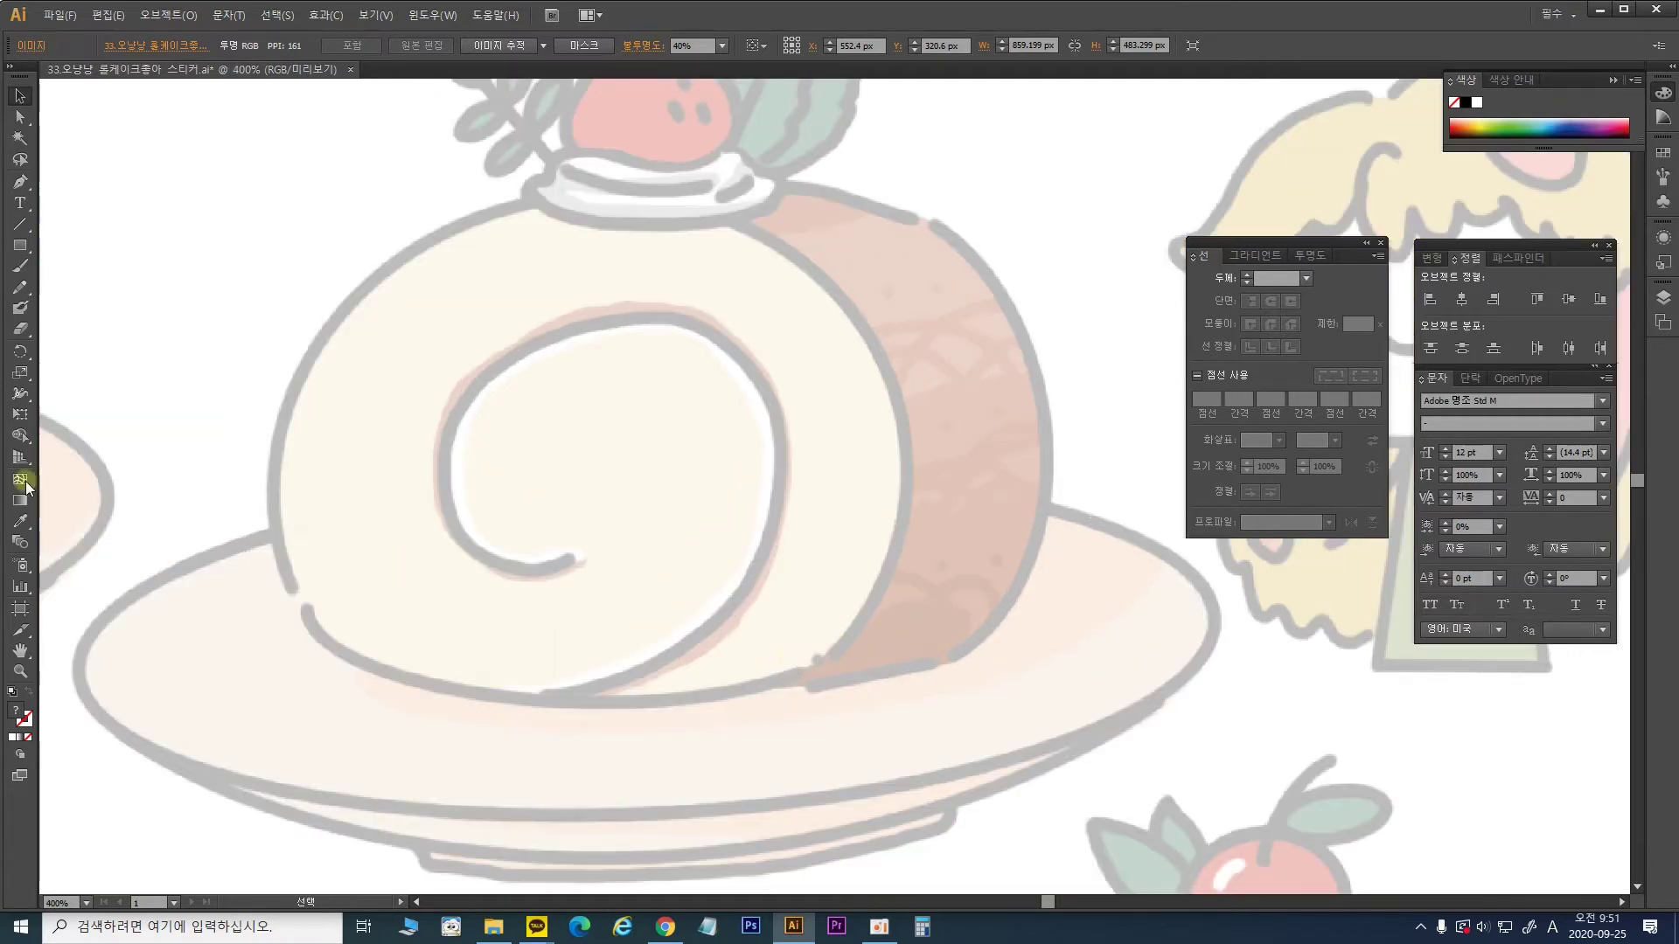
click(17, 184)
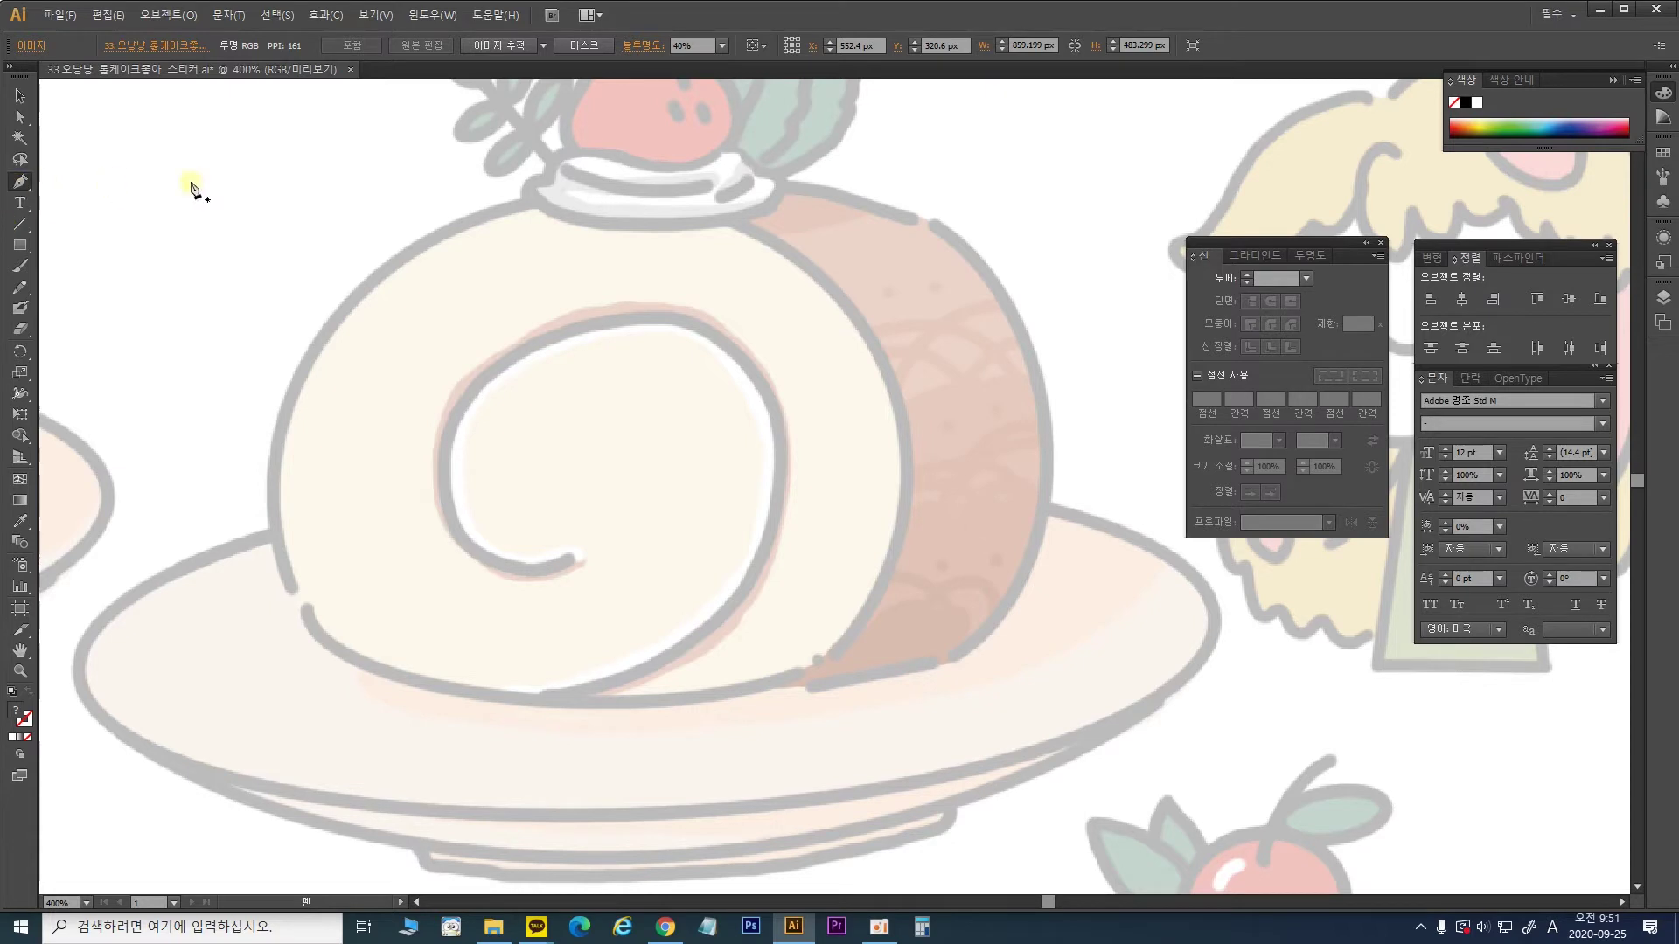
click(526, 202)
drag(291, 589, 384, 726)
key(space)
drag(500, 363, 562, 589)
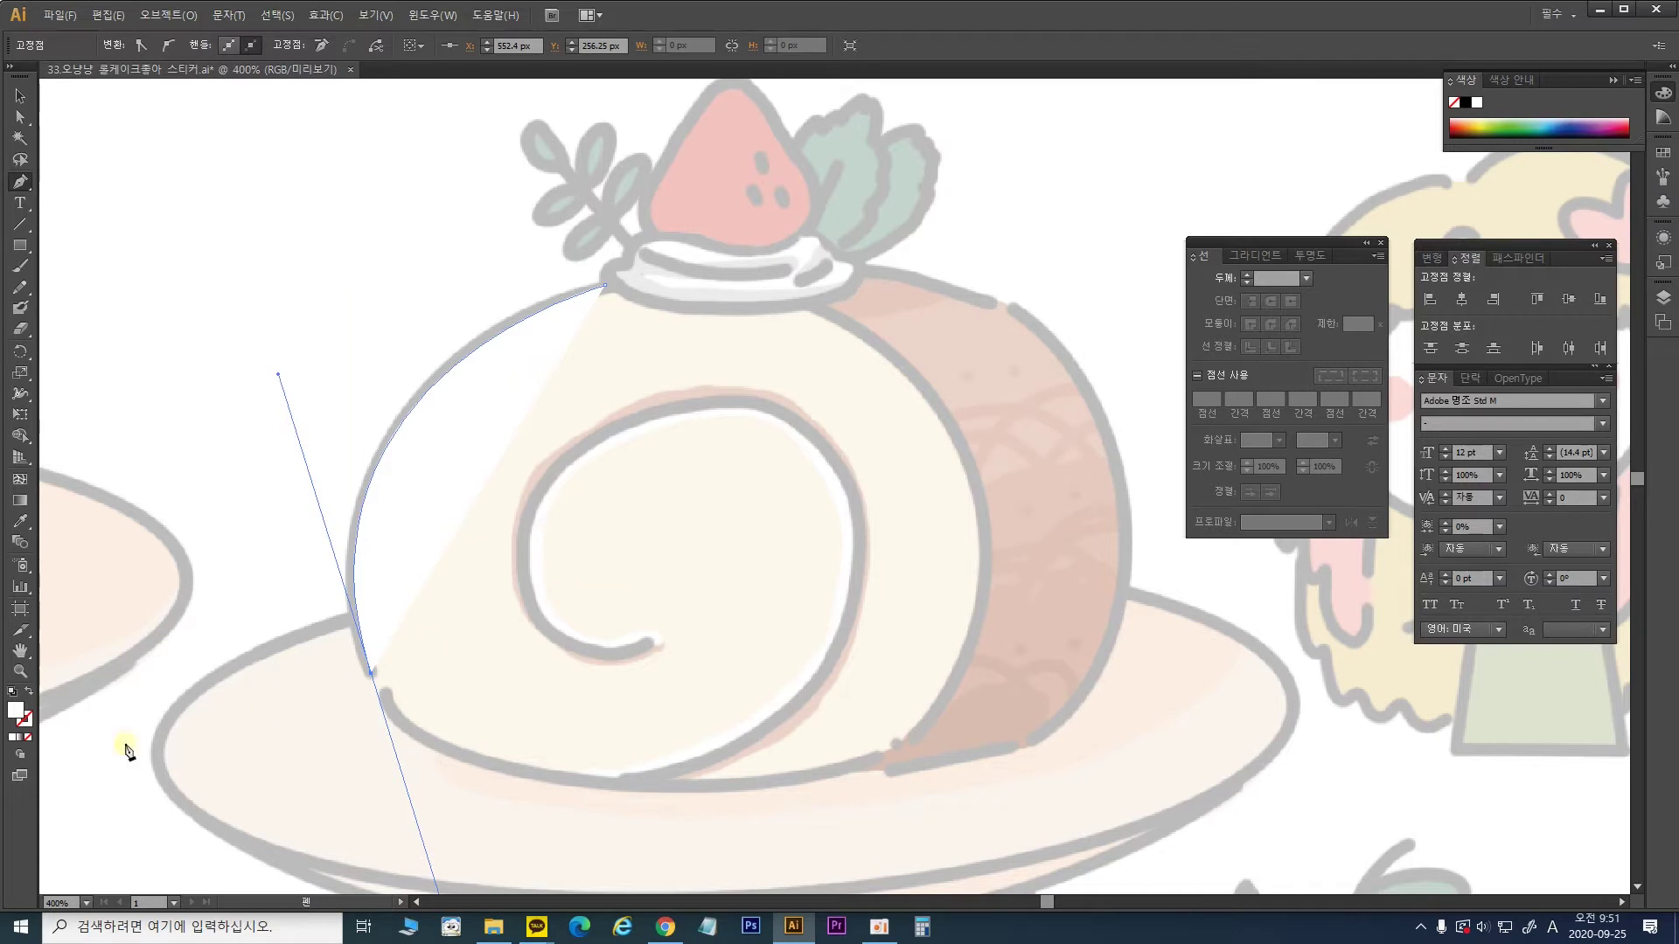
Step: Give the traced left edge no fill and a dark grey stroke in colour 494949
click(29, 693)
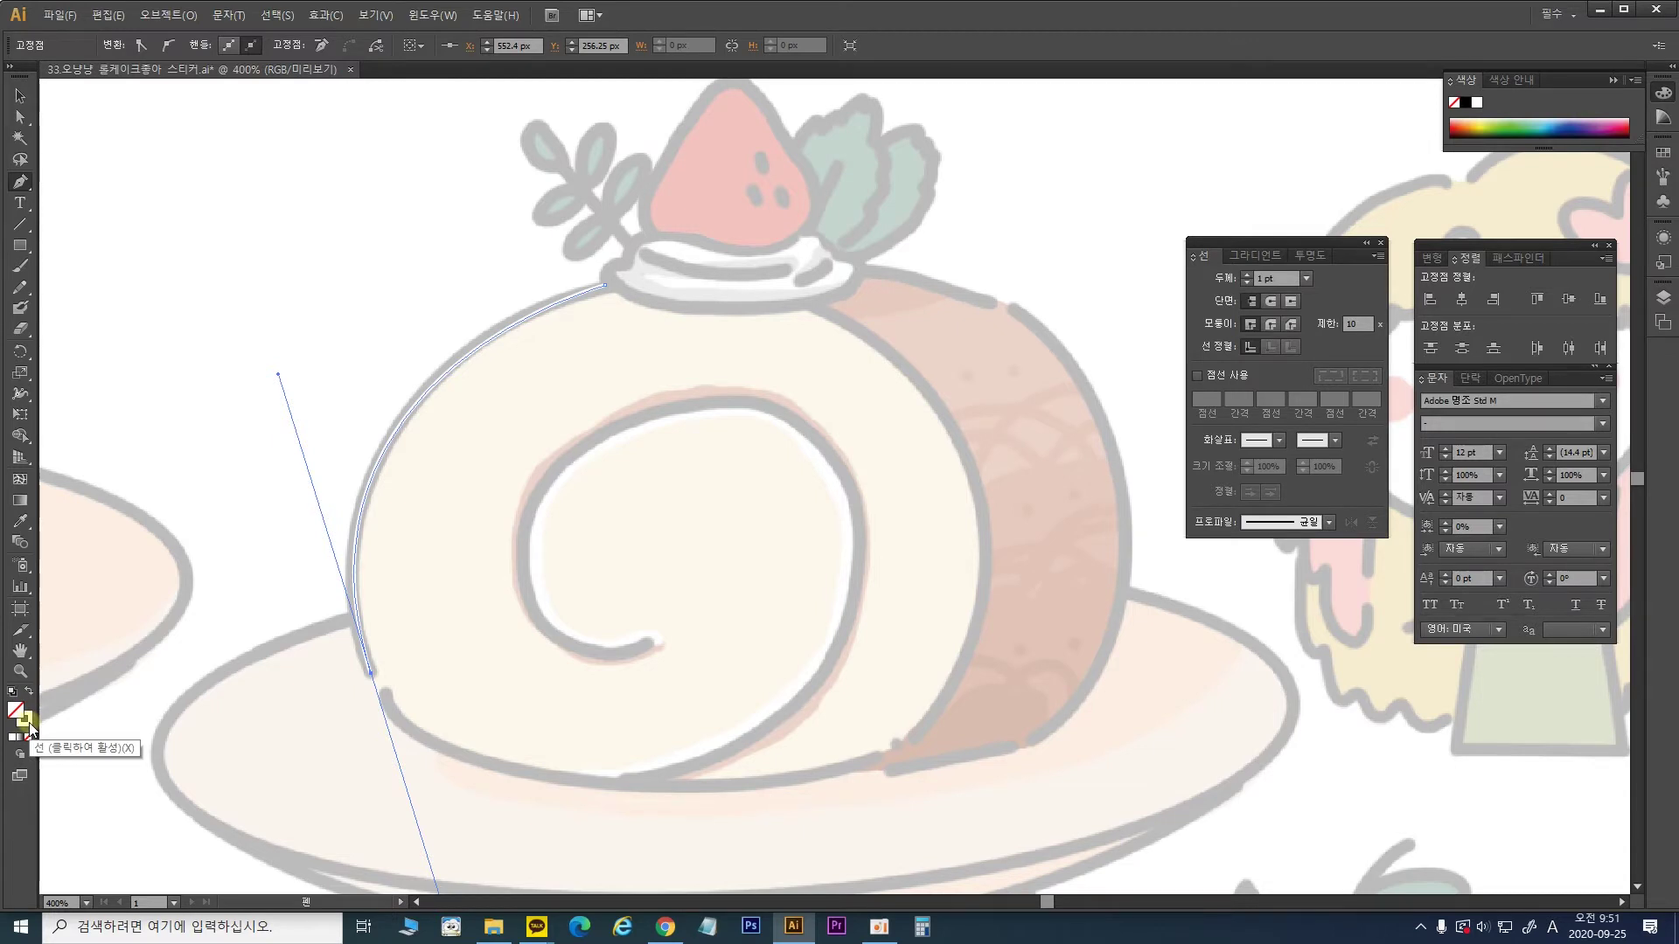
double_click(26, 720)
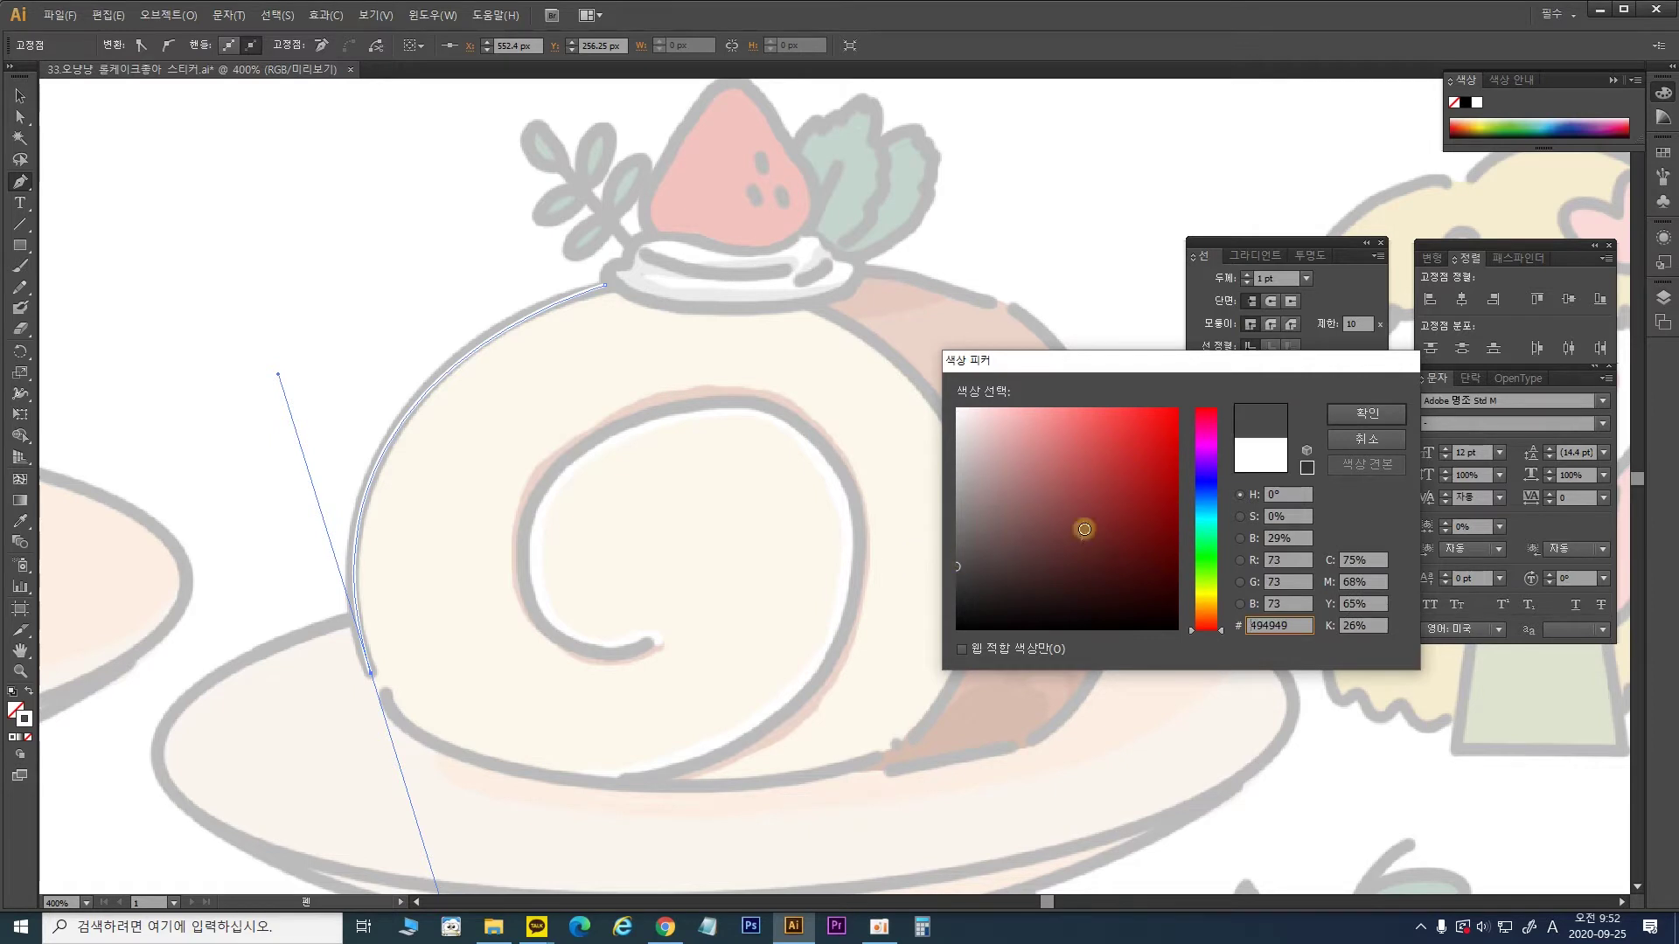
click(1362, 413)
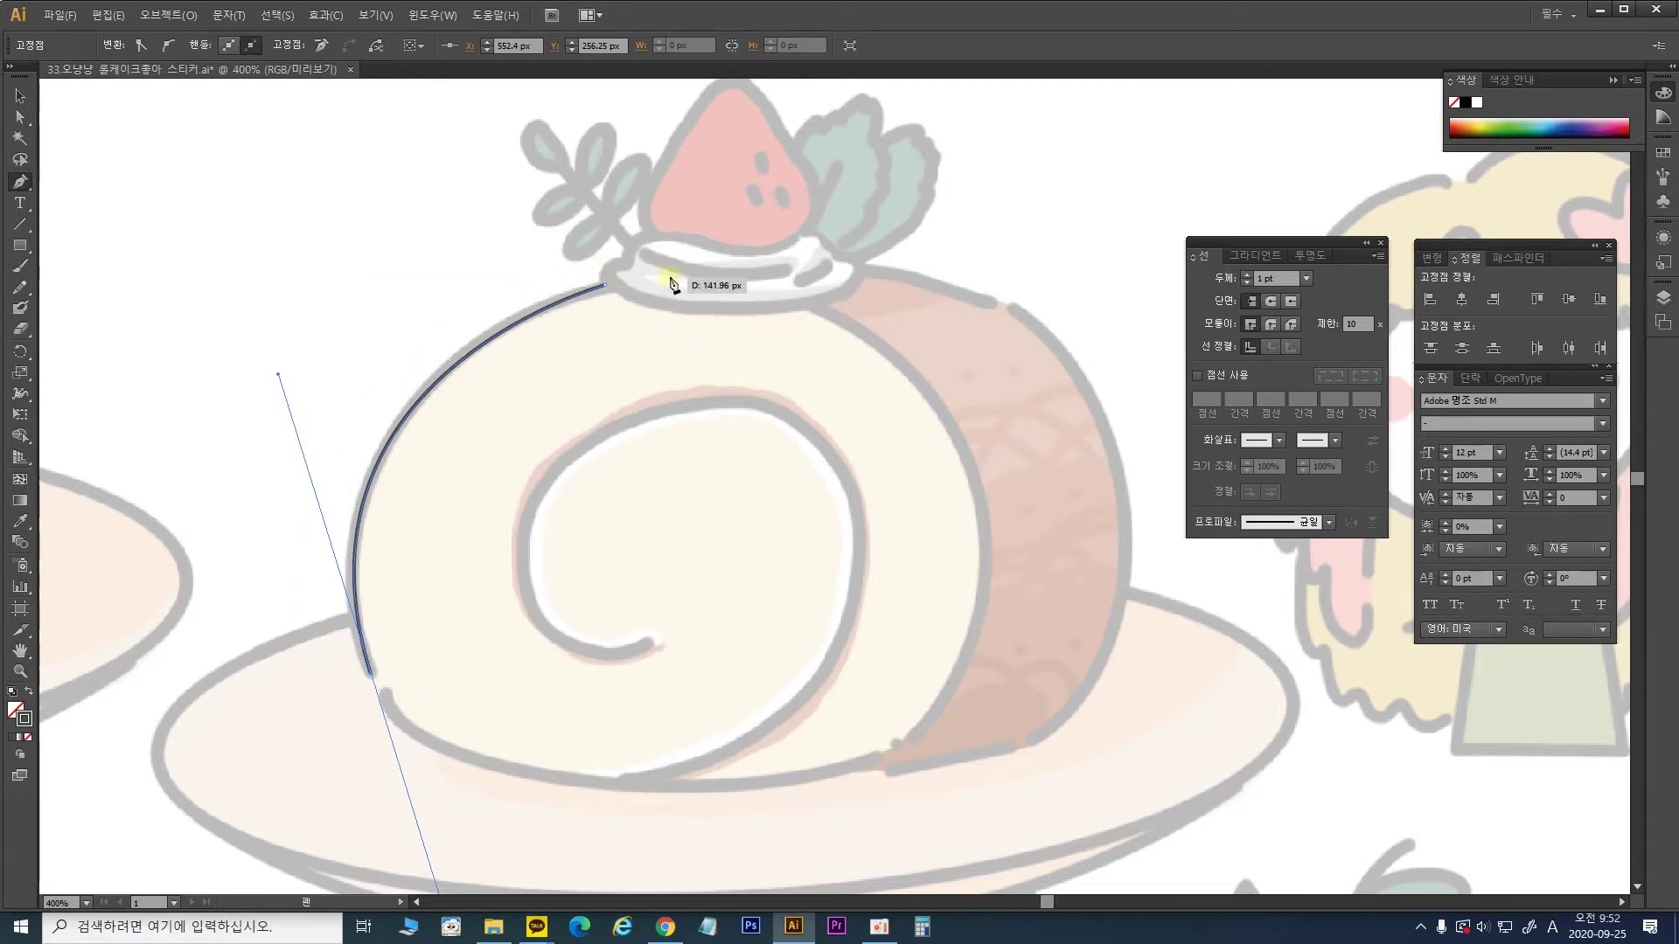
Step: Set the traced edge's stroke weight to 4 pt with round caps and round joins
click(1282, 280)
scroll(1282, 280, up, 5)
scroll(1282, 280, down, 2)
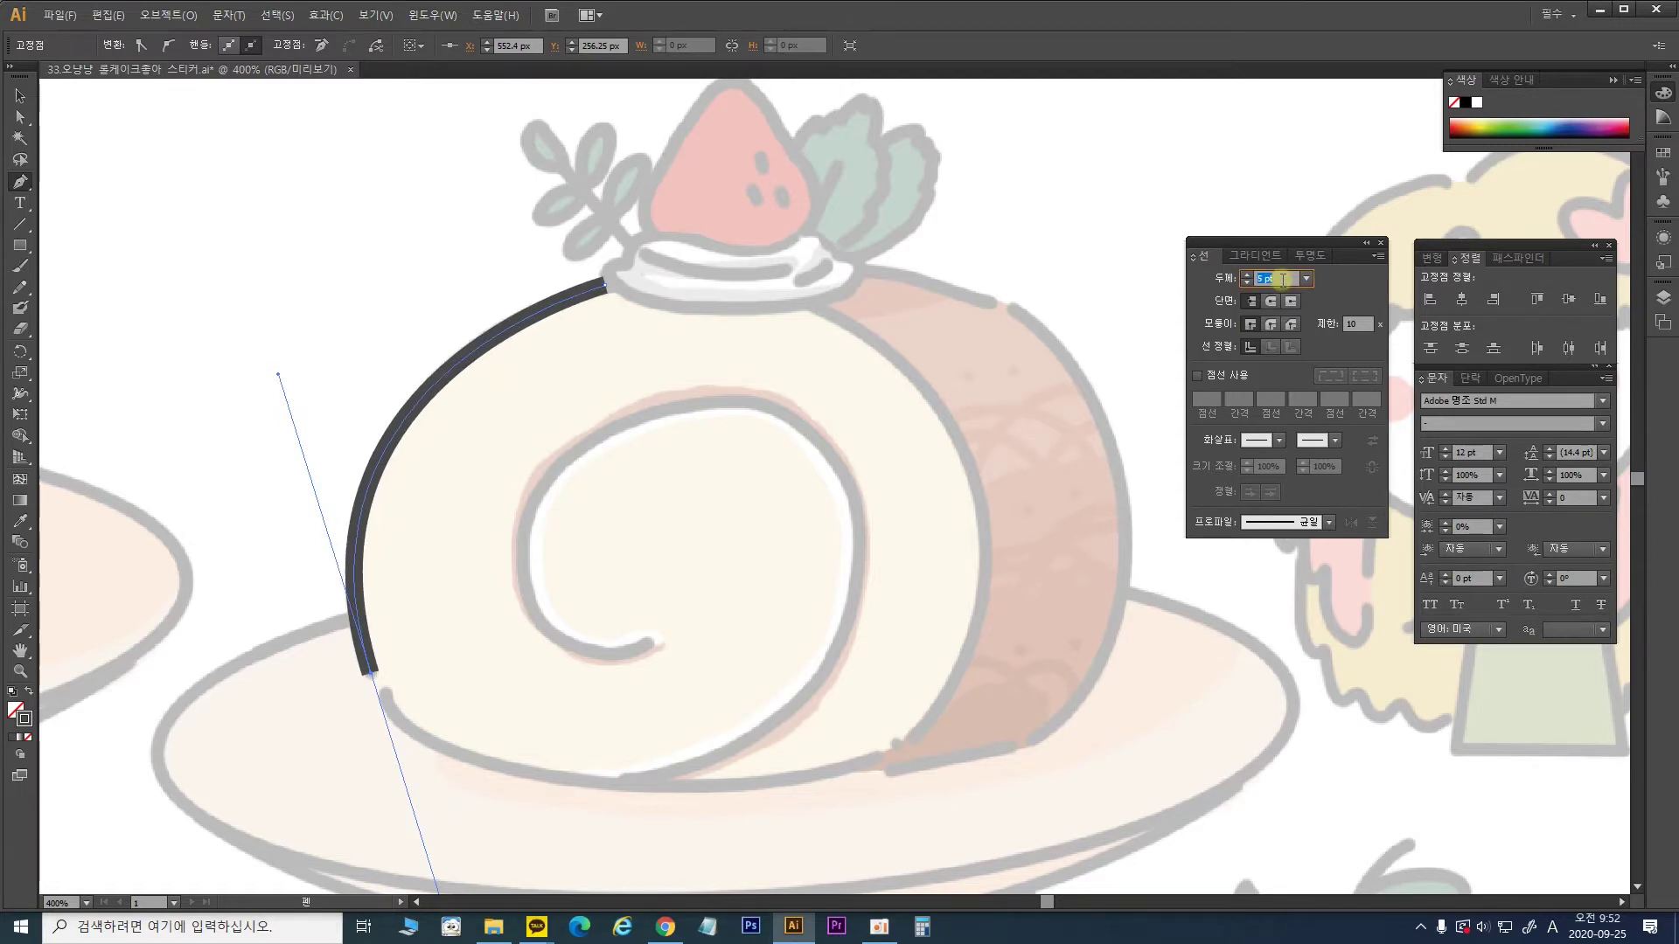
scroll(1281, 279, up, 1)
scroll(1282, 280, down, 1)
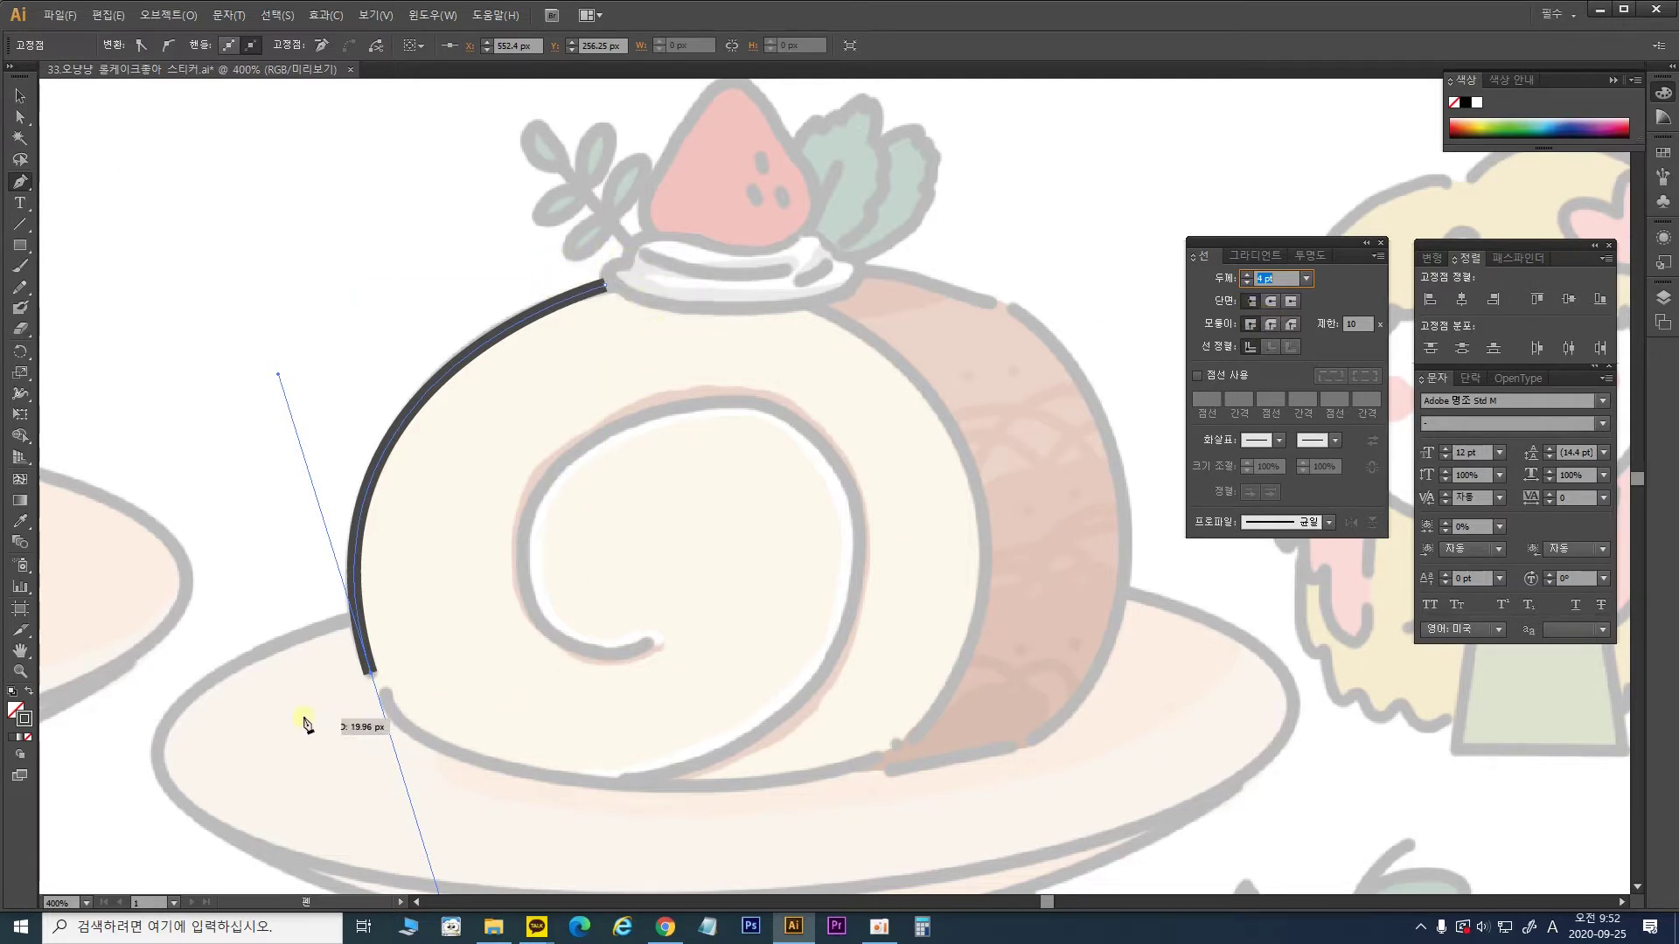
click(1268, 301)
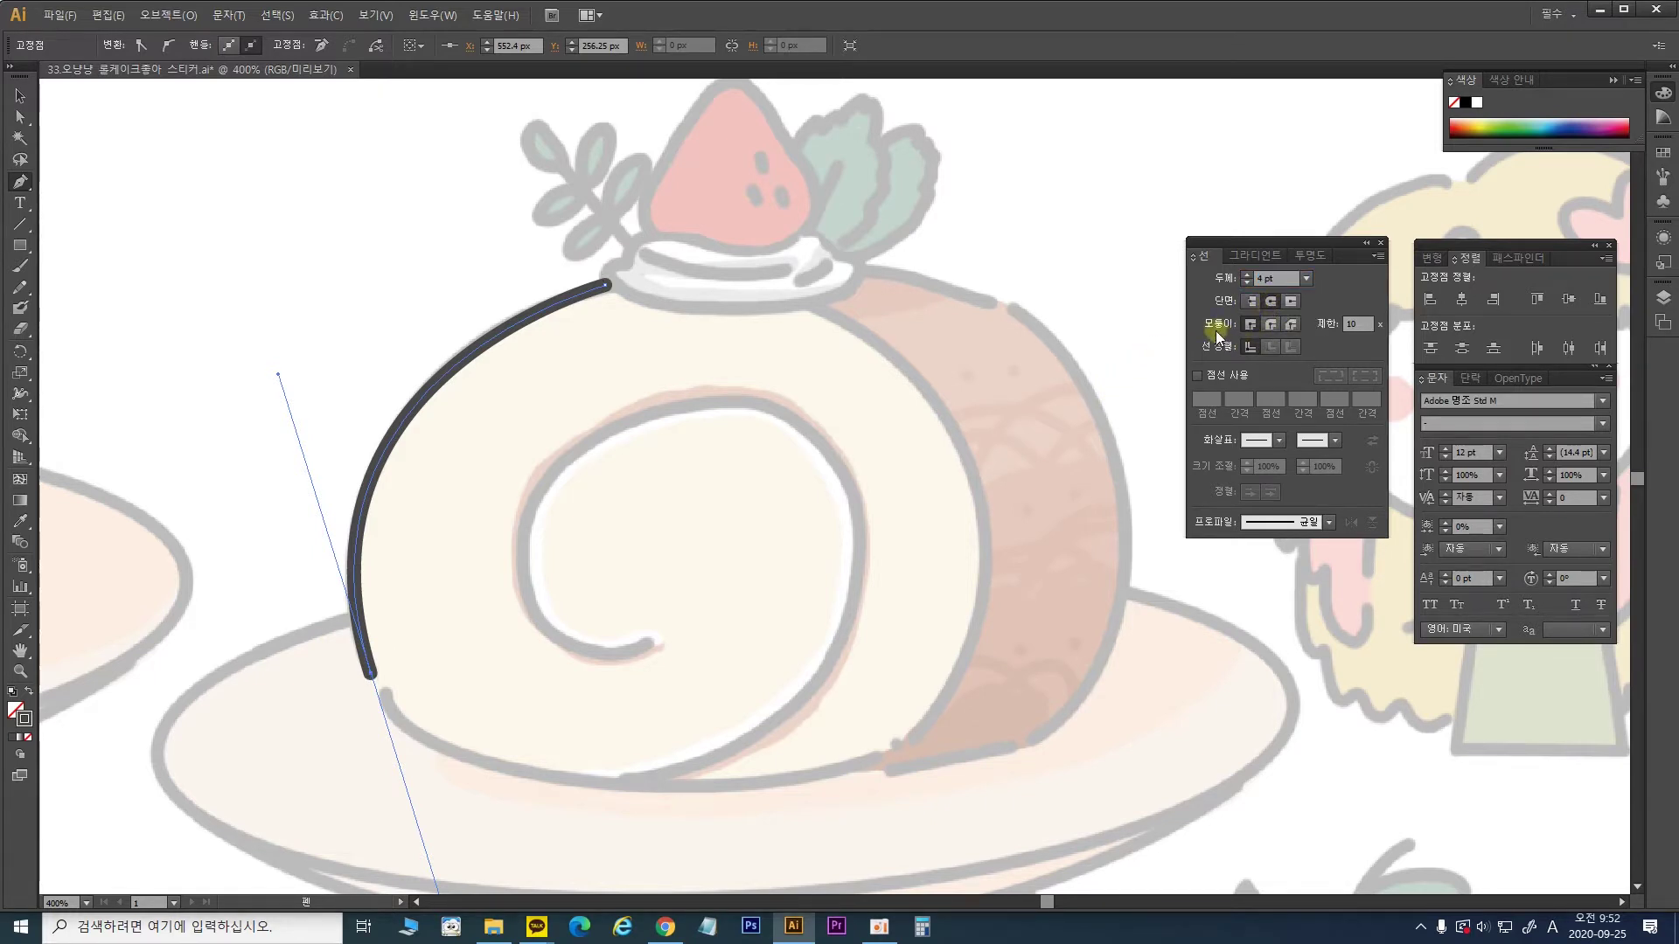
click(1271, 325)
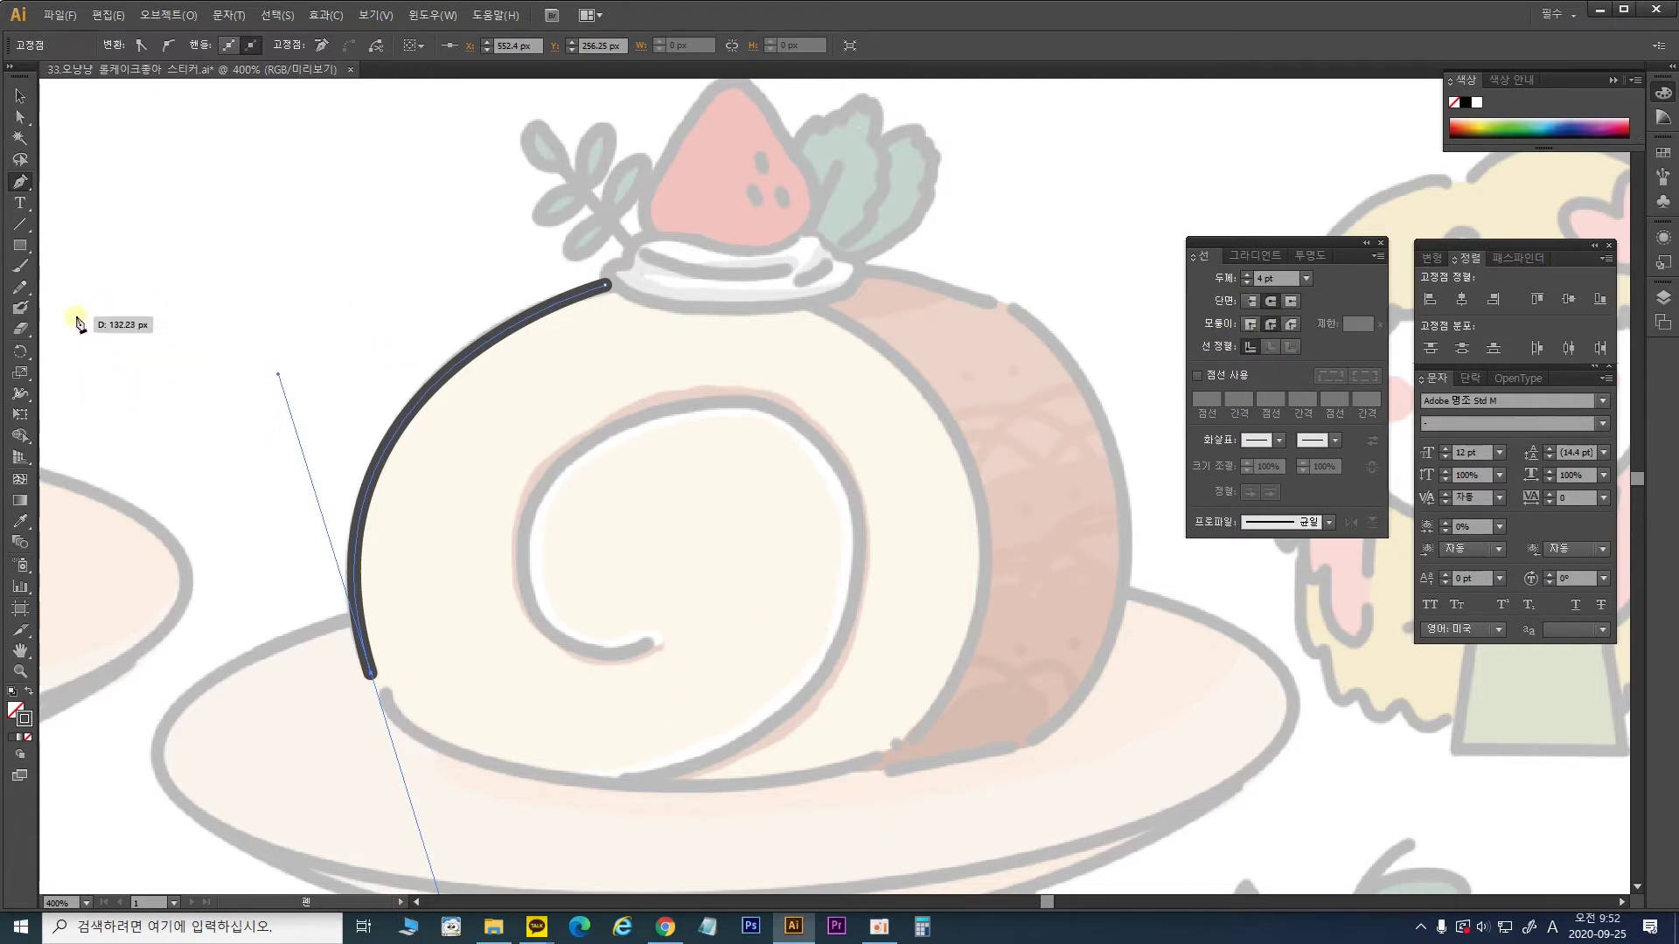
Step: Extend the outline from its upper end over the roll's top and down the right side of the cream face
ctrl+click(757, 278)
click(609, 282)
drag(954, 435, 1050, 638)
drag(1010, 582, 994, 505)
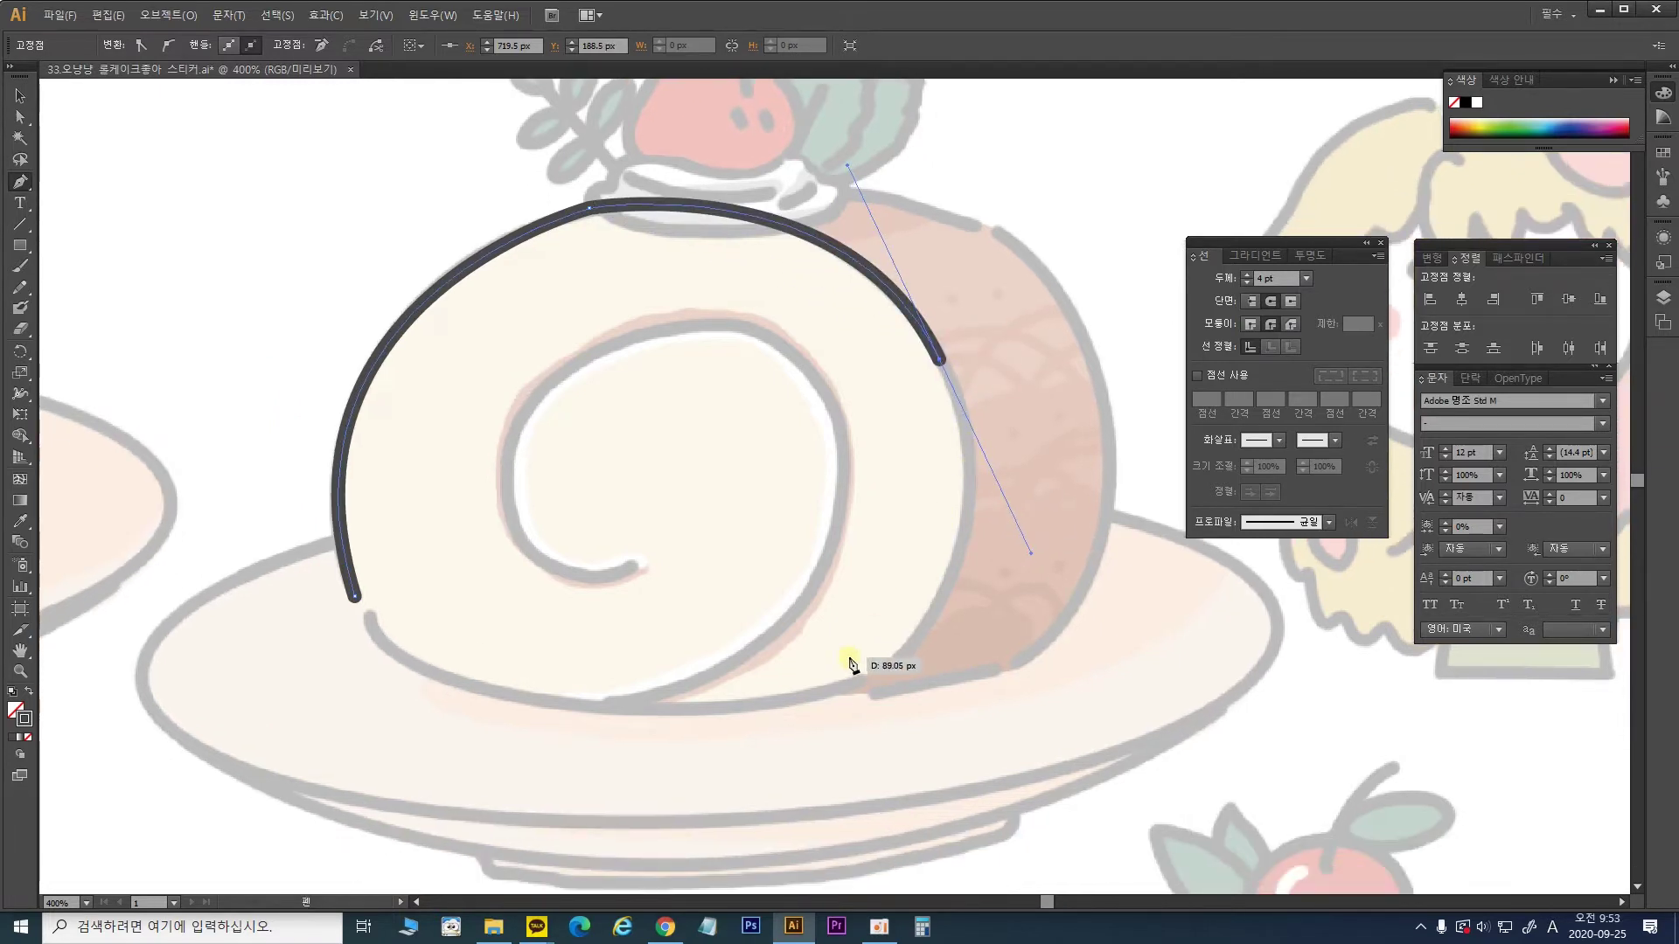
click(893, 664)
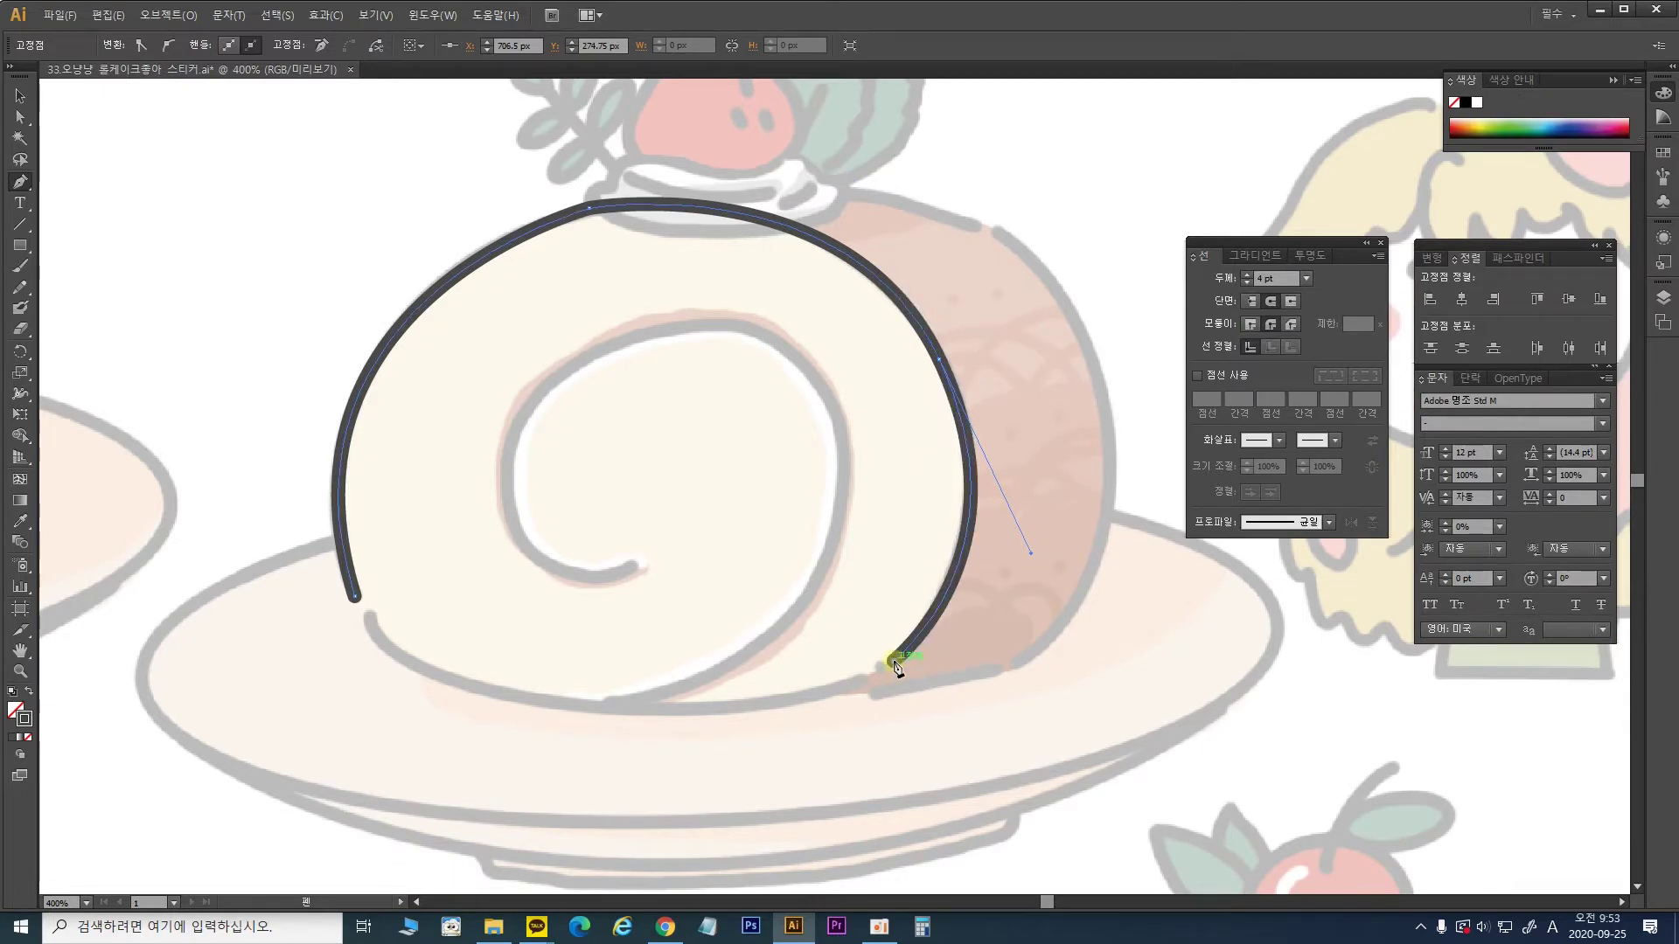
mouse_move(896, 666)
mouse_down()
mouse_move(875, 697)
mouse_move(891, 661)
mouse_move(877, 682)
mouse_move(765, 705)
mouse_move(656, 656)
mouse_move(891, 677)
mouse_move(892, 653)
mouse_move(876, 693)
mouse_up()
Step: Trace the cream face's lower edge with a separate curved path from the lower right corner to the gap at left
mouse_move(868, 684)
mouse_down()
mouse_move(874, 649)
mouse_move(867, 684)
mouse_up()
drag(367, 613, 234, 429)
key(ctrl+z)
drag(570, 705, 391, 687)
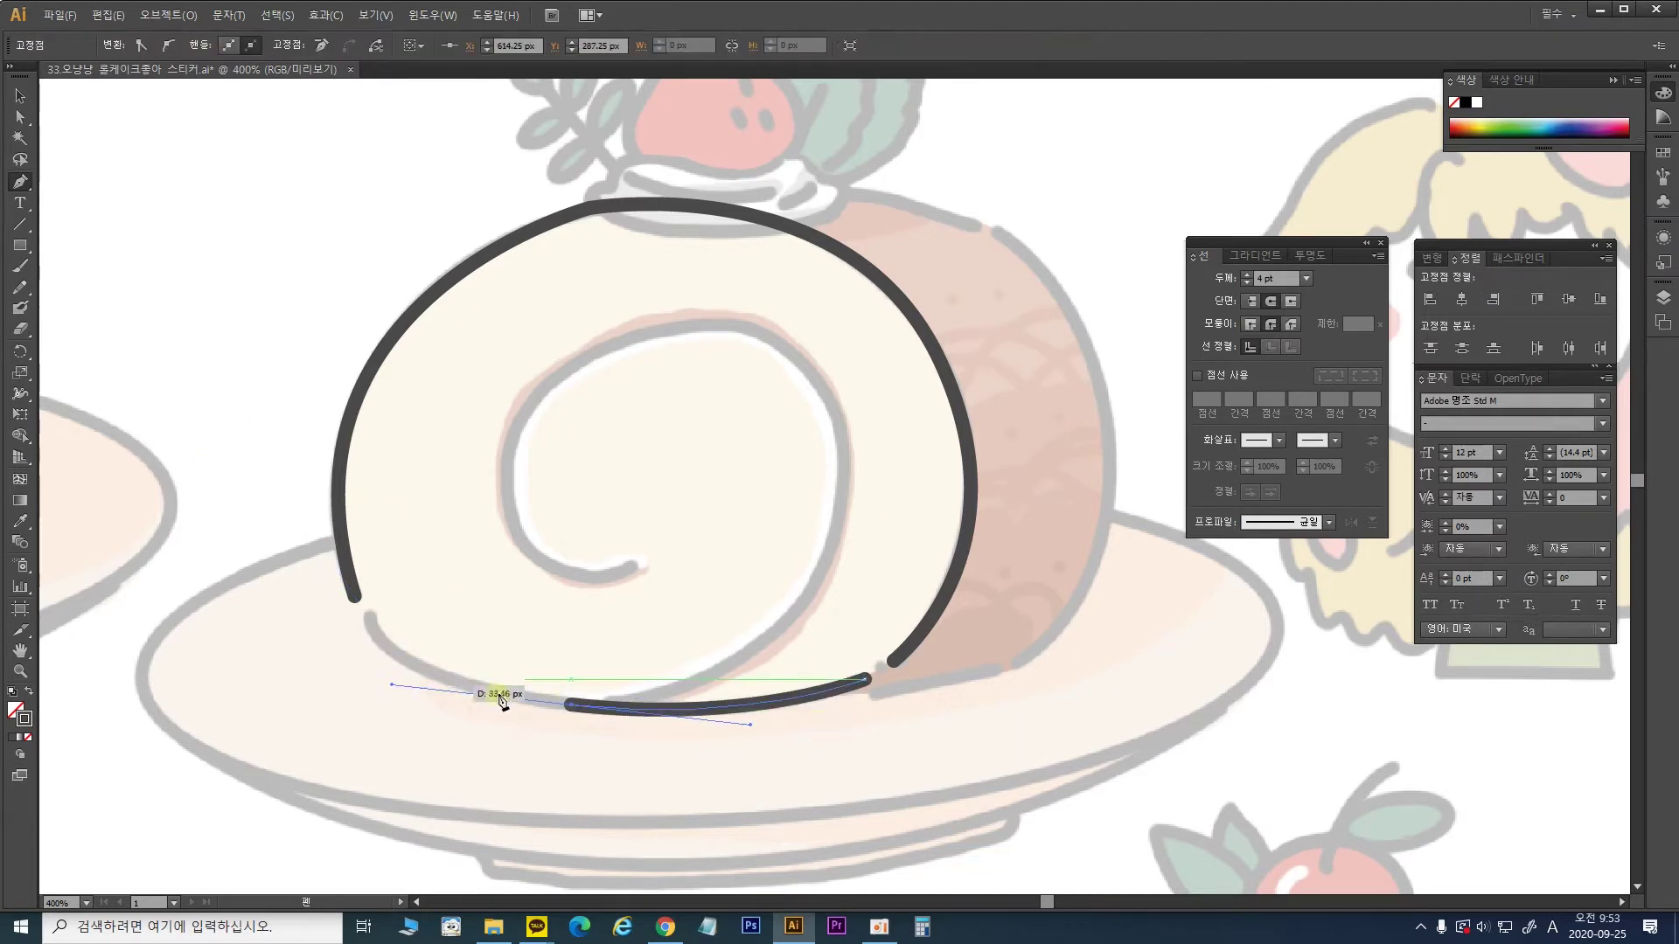
click(574, 705)
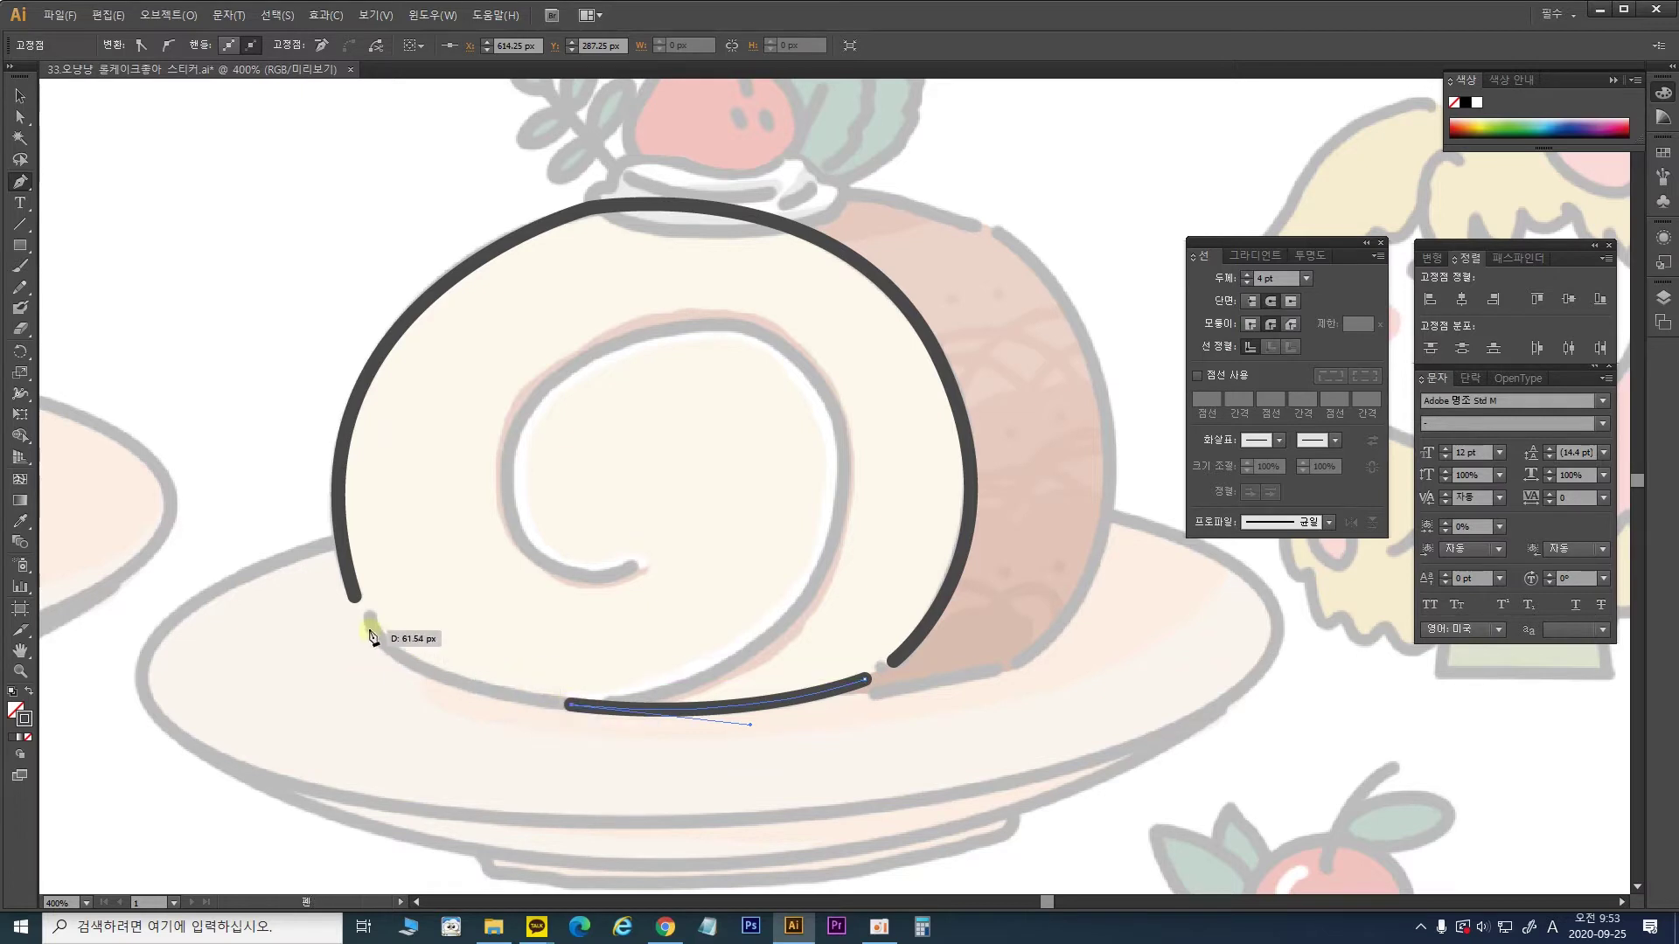
drag(368, 616, 322, 534)
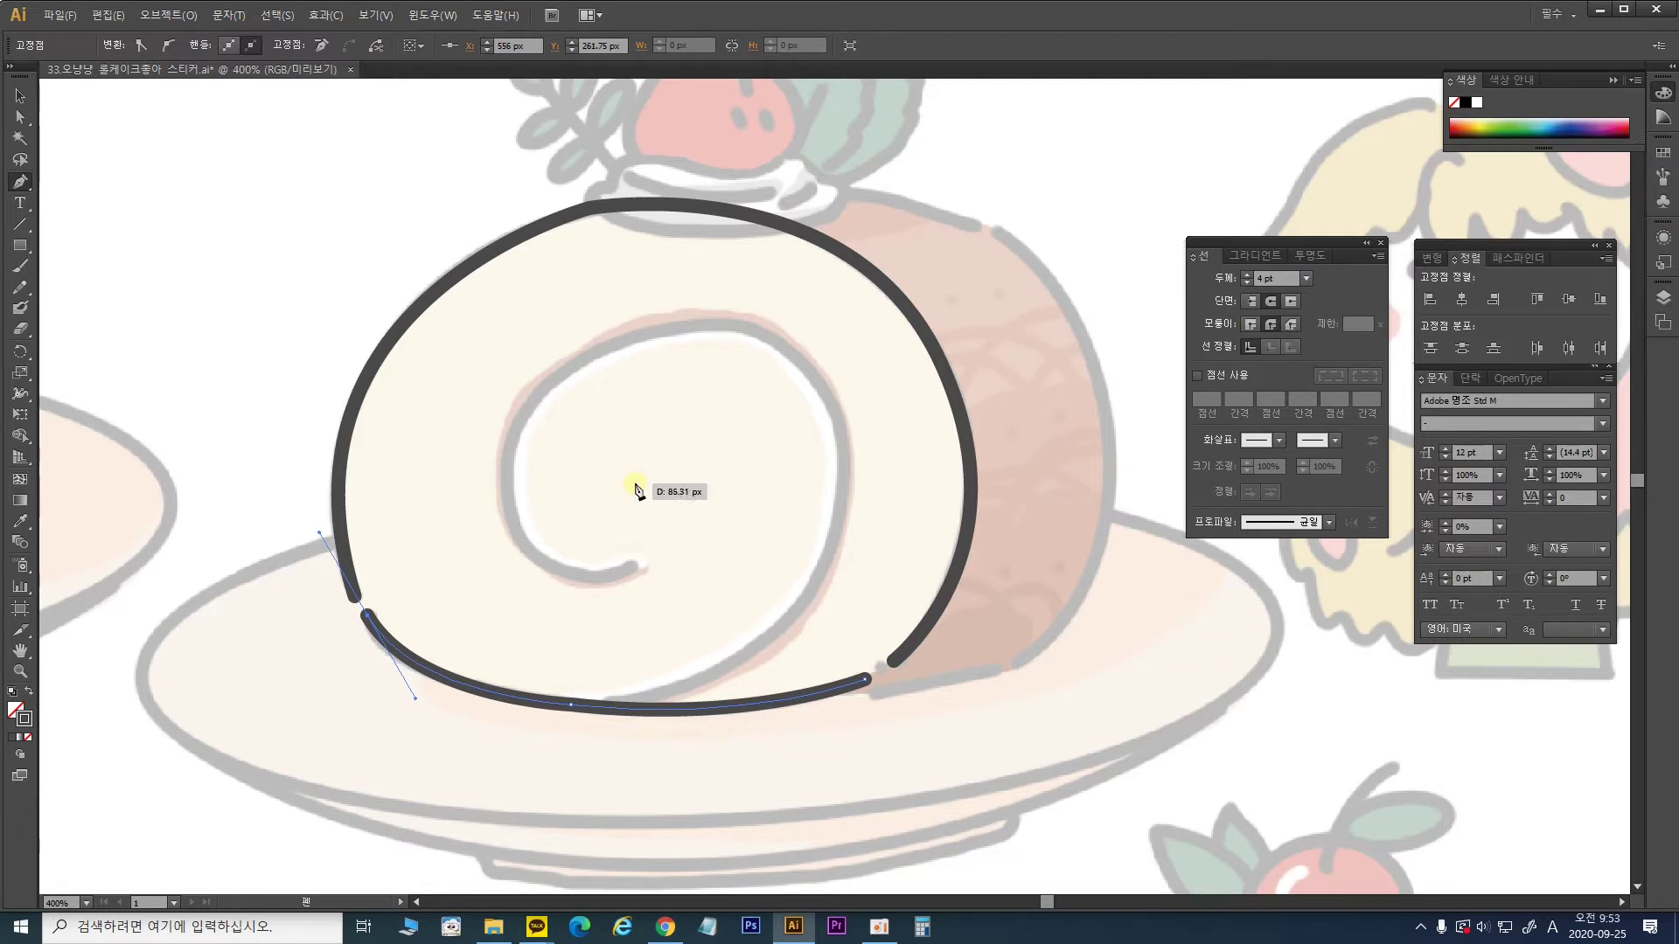
Step: Adjust the left arc's curve with the Direct Selection tool by pulling its upper direction handle slightly outward
click(20, 116)
click(549, 203)
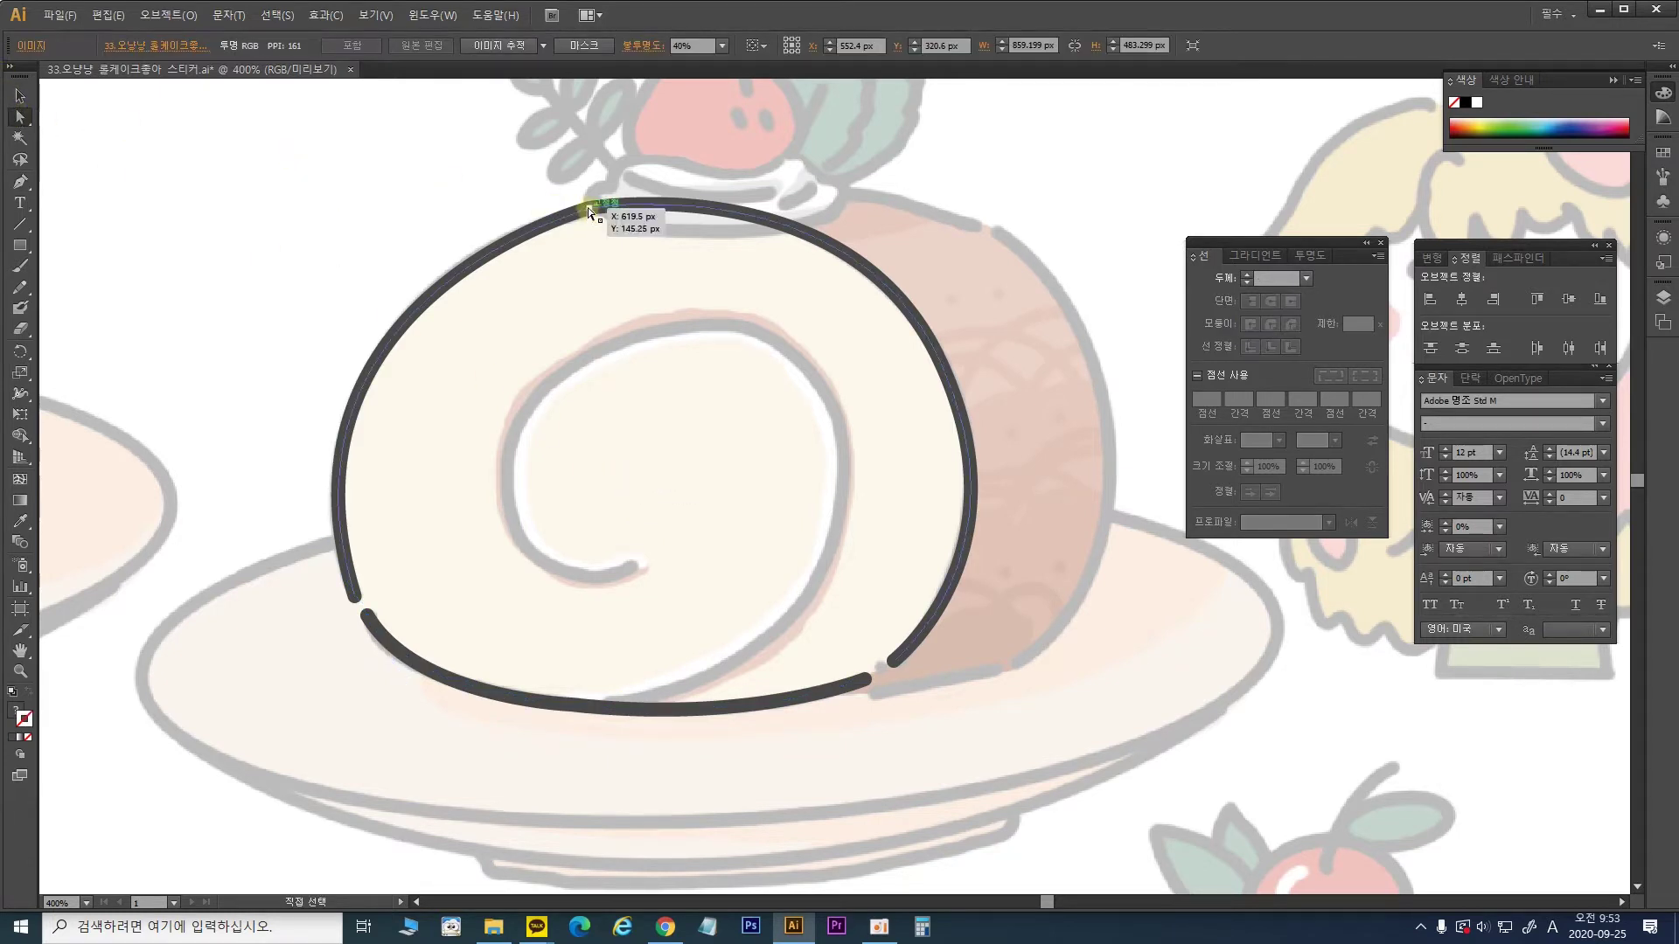
click(587, 207)
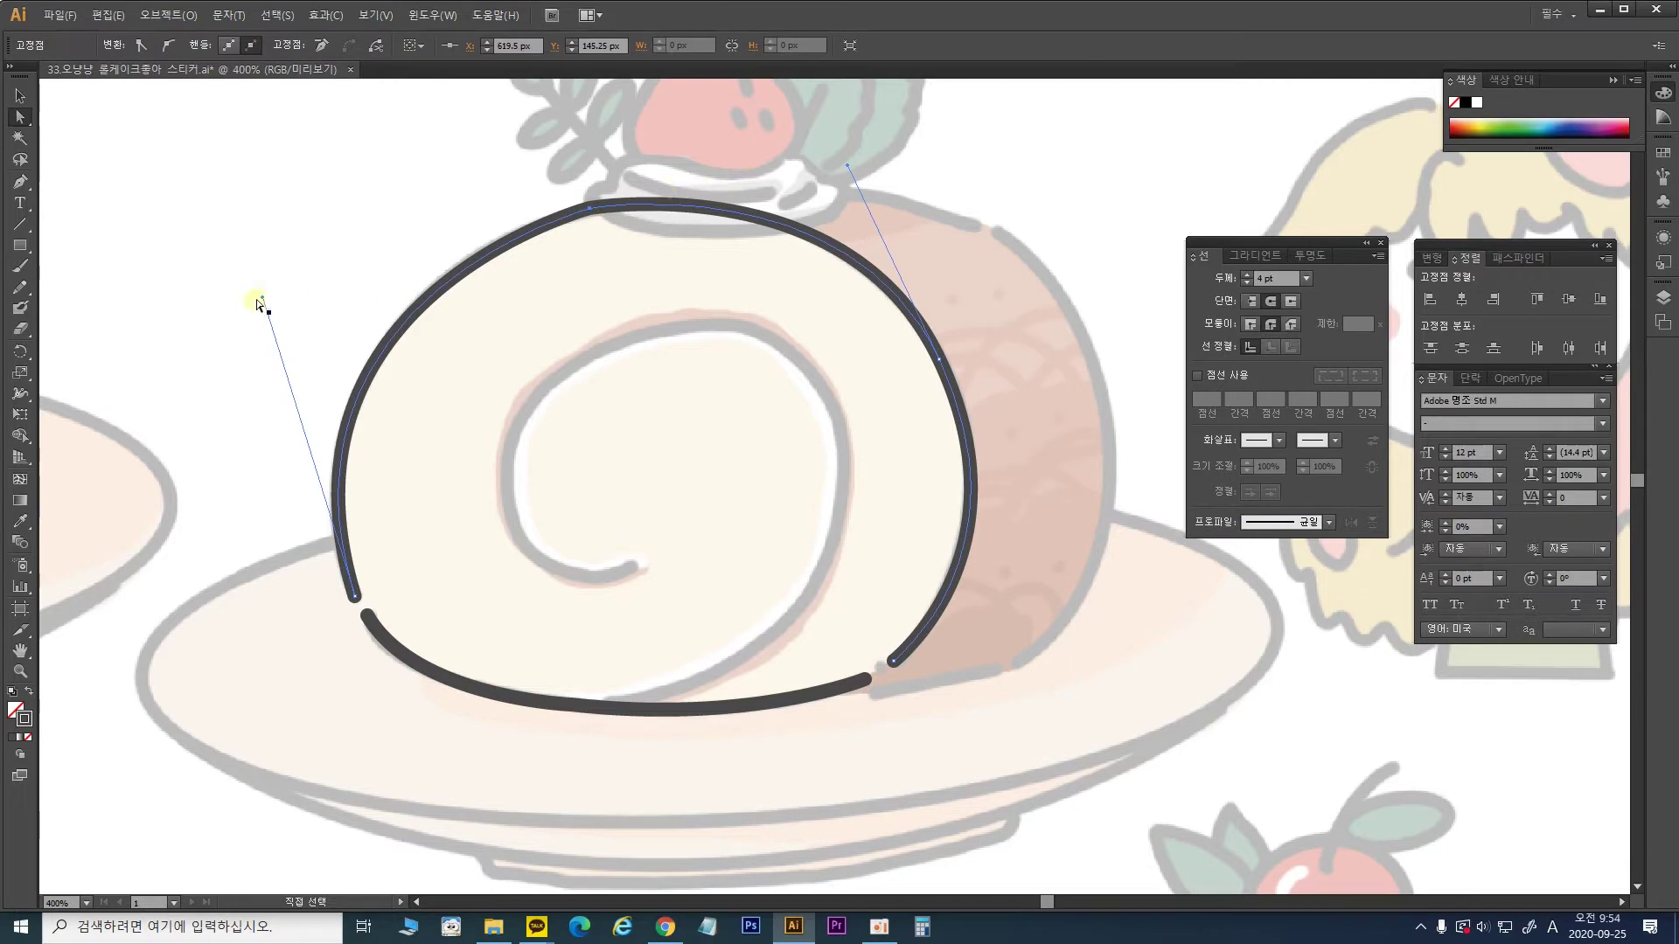
drag(260, 297, 252, 281)
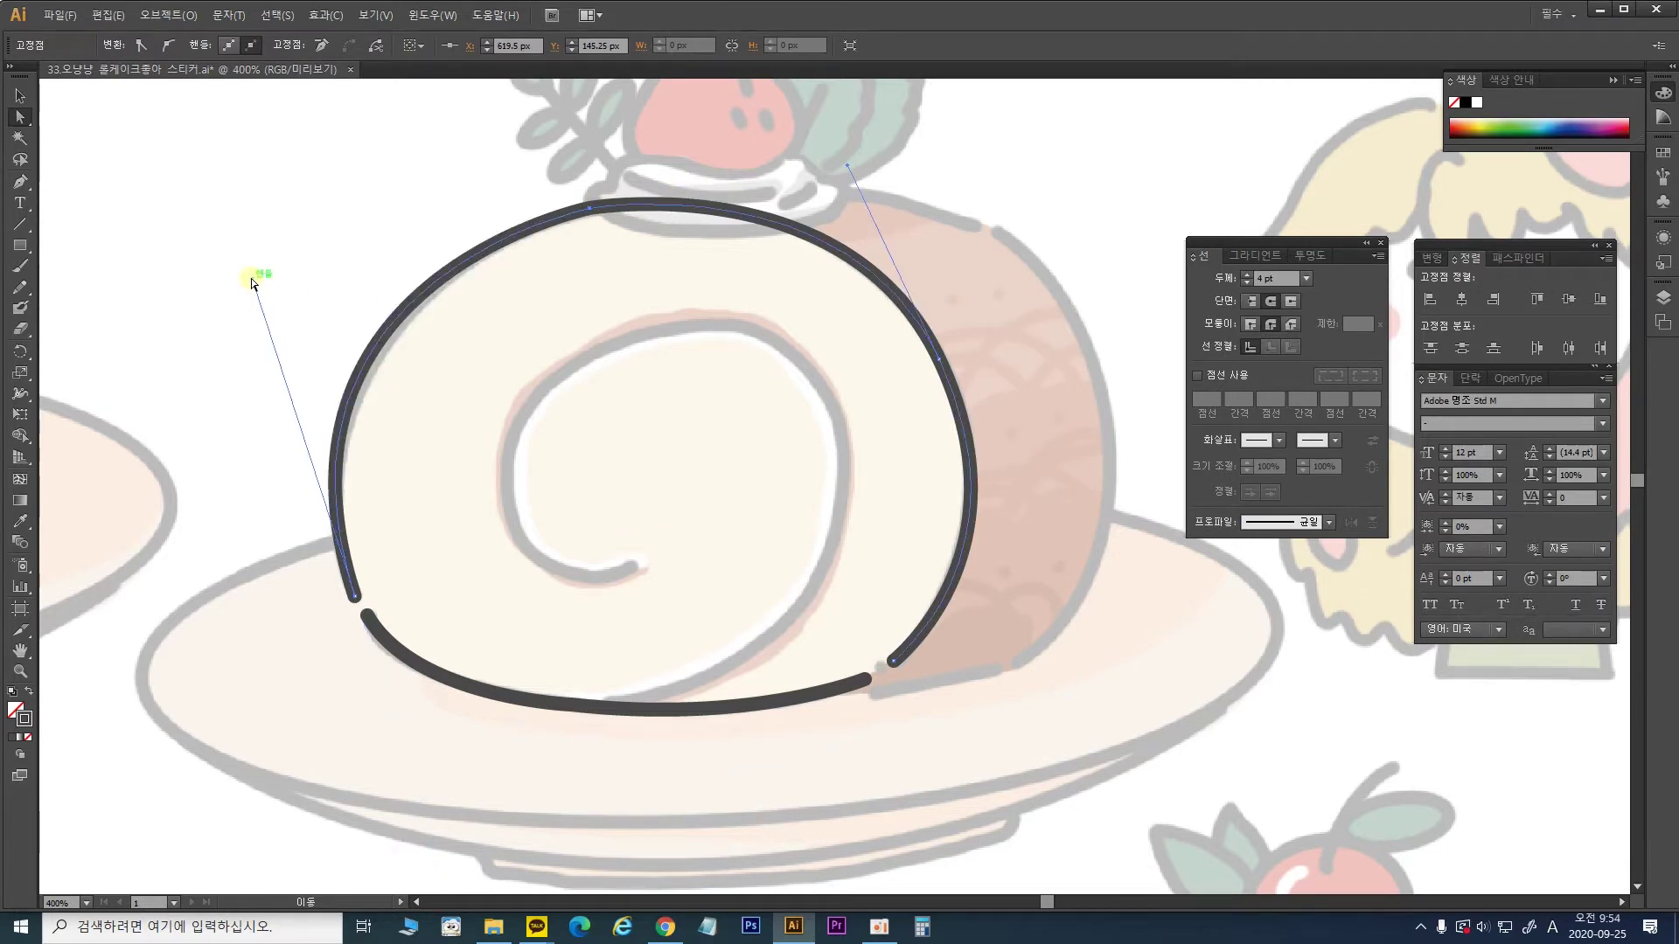
click(252, 281)
Step: Try moving the unlocked reference image beneath the traced outline and undo the moves
mouse_move(667, 285)
mouse_down()
mouse_move(667, 385)
mouse_move(711, 367)
mouse_up()
mouse_move(657, 418)
mouse_down()
mouse_move(739, 386)
mouse_move(874, 462)
mouse_move(848, 420)
mouse_move(369, 333)
mouse_up()
key(ctrl+z)
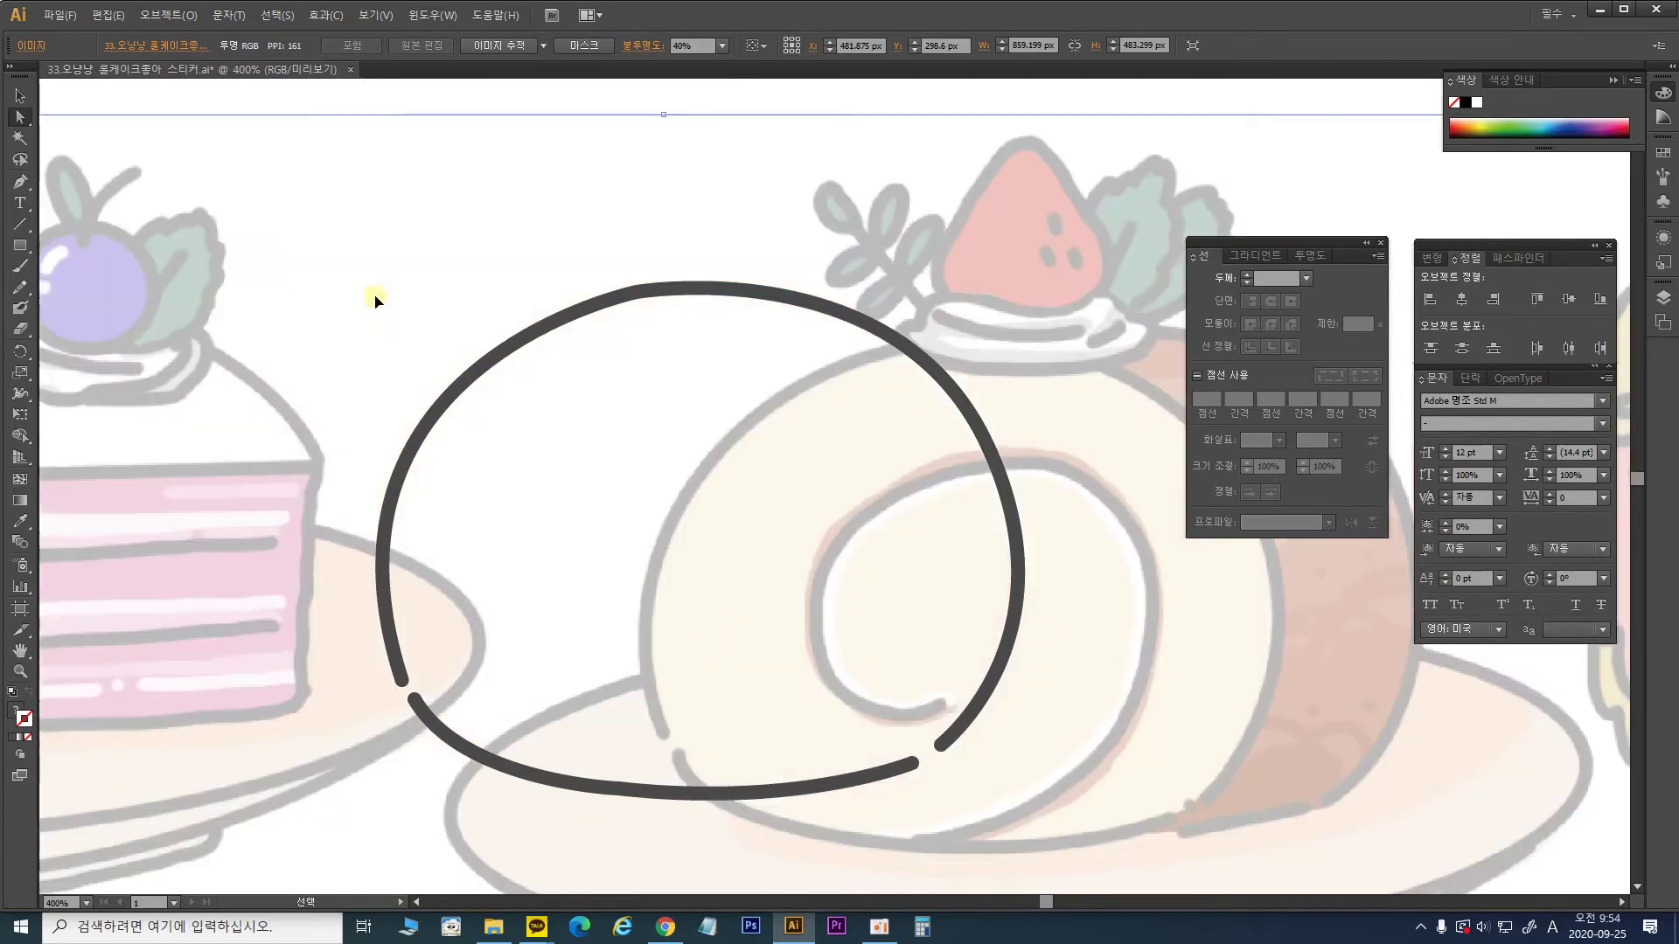
mouse_move(787, 523)
mouse_down()
mouse_move(629, 450)
mouse_move(982, 442)
mouse_move(951, 231)
mouse_move(421, 253)
mouse_move(702, 312)
mouse_move(673, 296)
mouse_up()
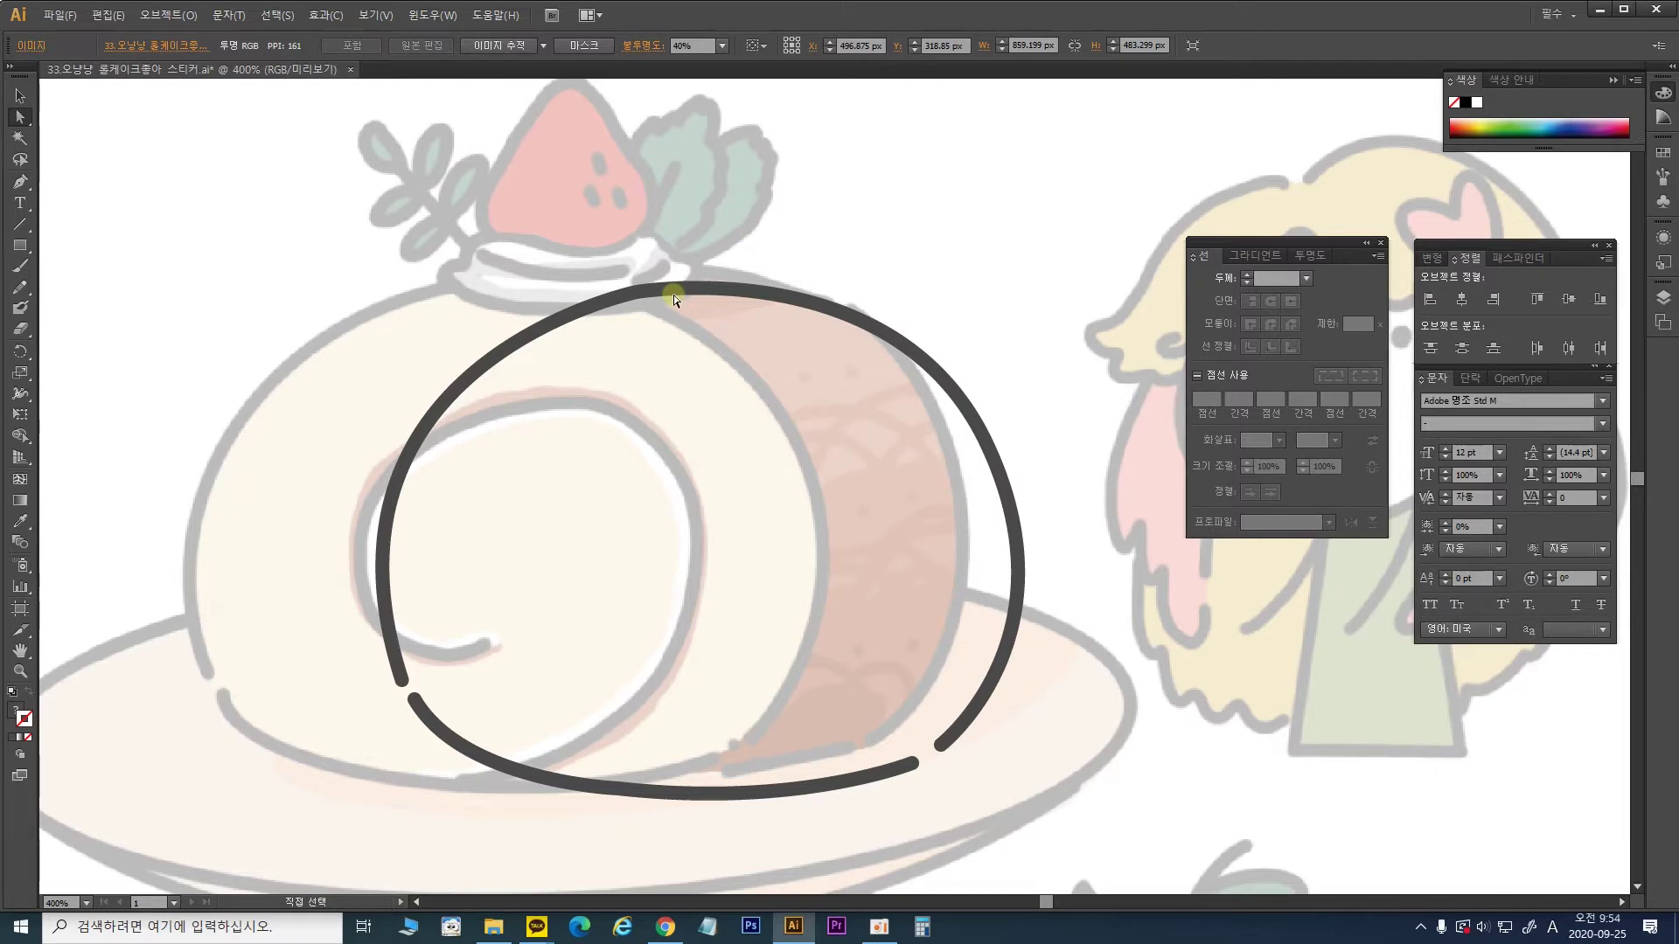
key(ctrl+z)
key(ctrl+z)
key(ctrl+z)
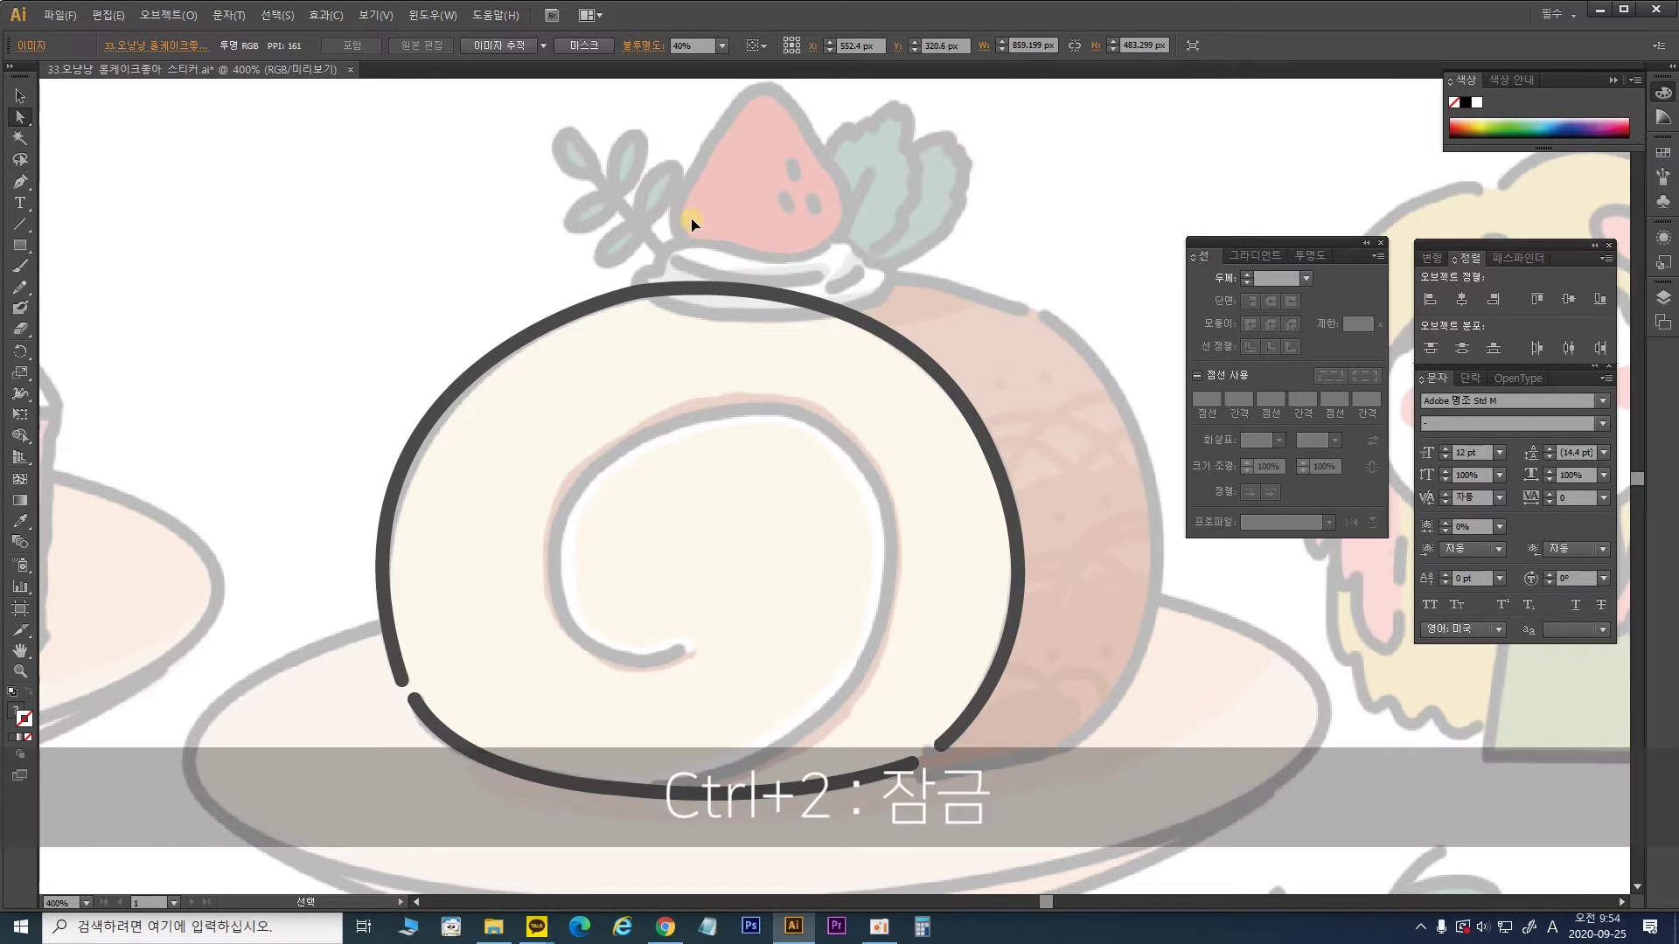
Step: Lock the faded reference image and check that it can no longer be selected along with the traced paths
key(ctrl+2)
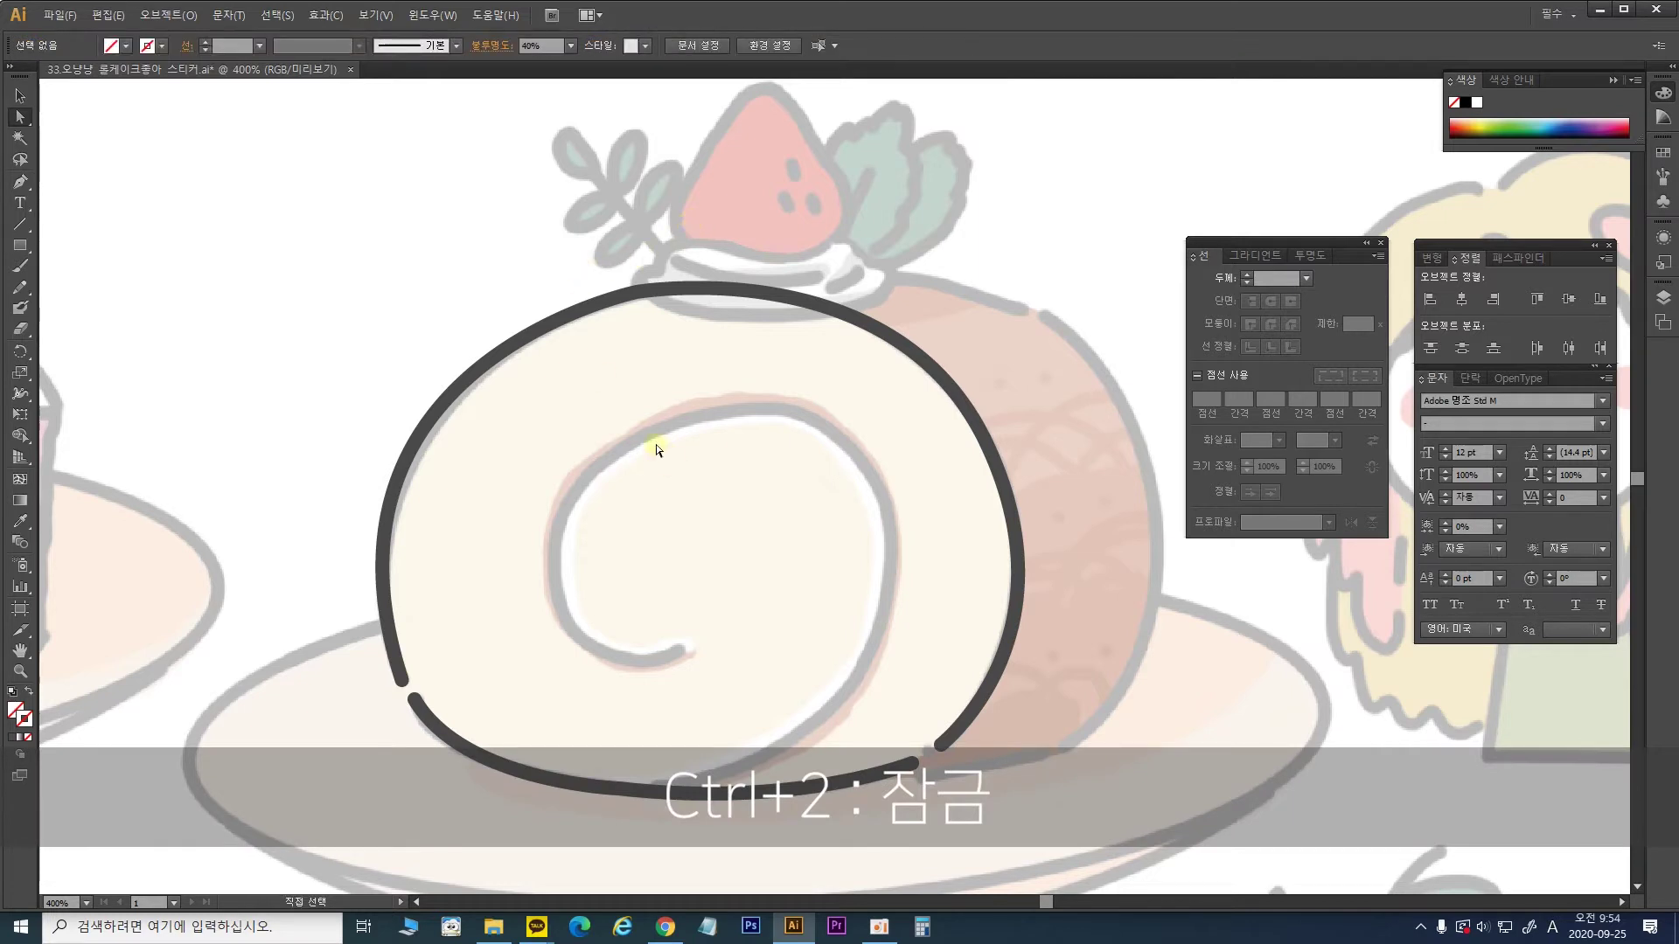
drag(1040, 334, 351, 196)
click(1008, 234)
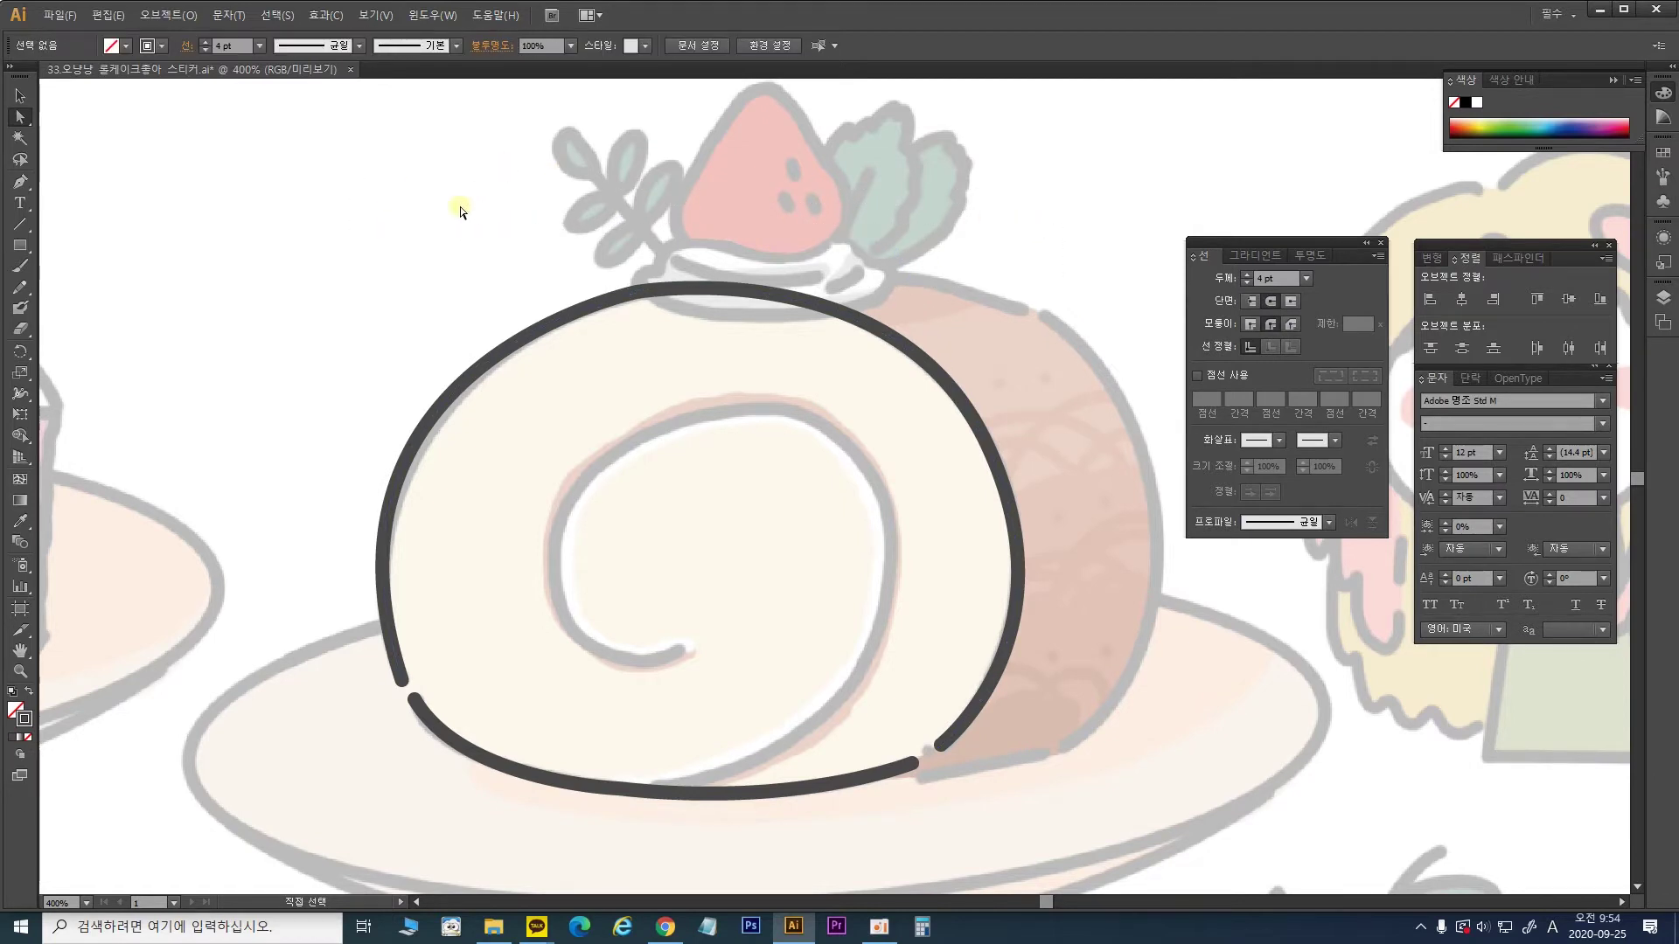
Step: Trace the chocolate back's top edge with a curved Pen path from the cream face's top to the gap at upper right
click(23, 187)
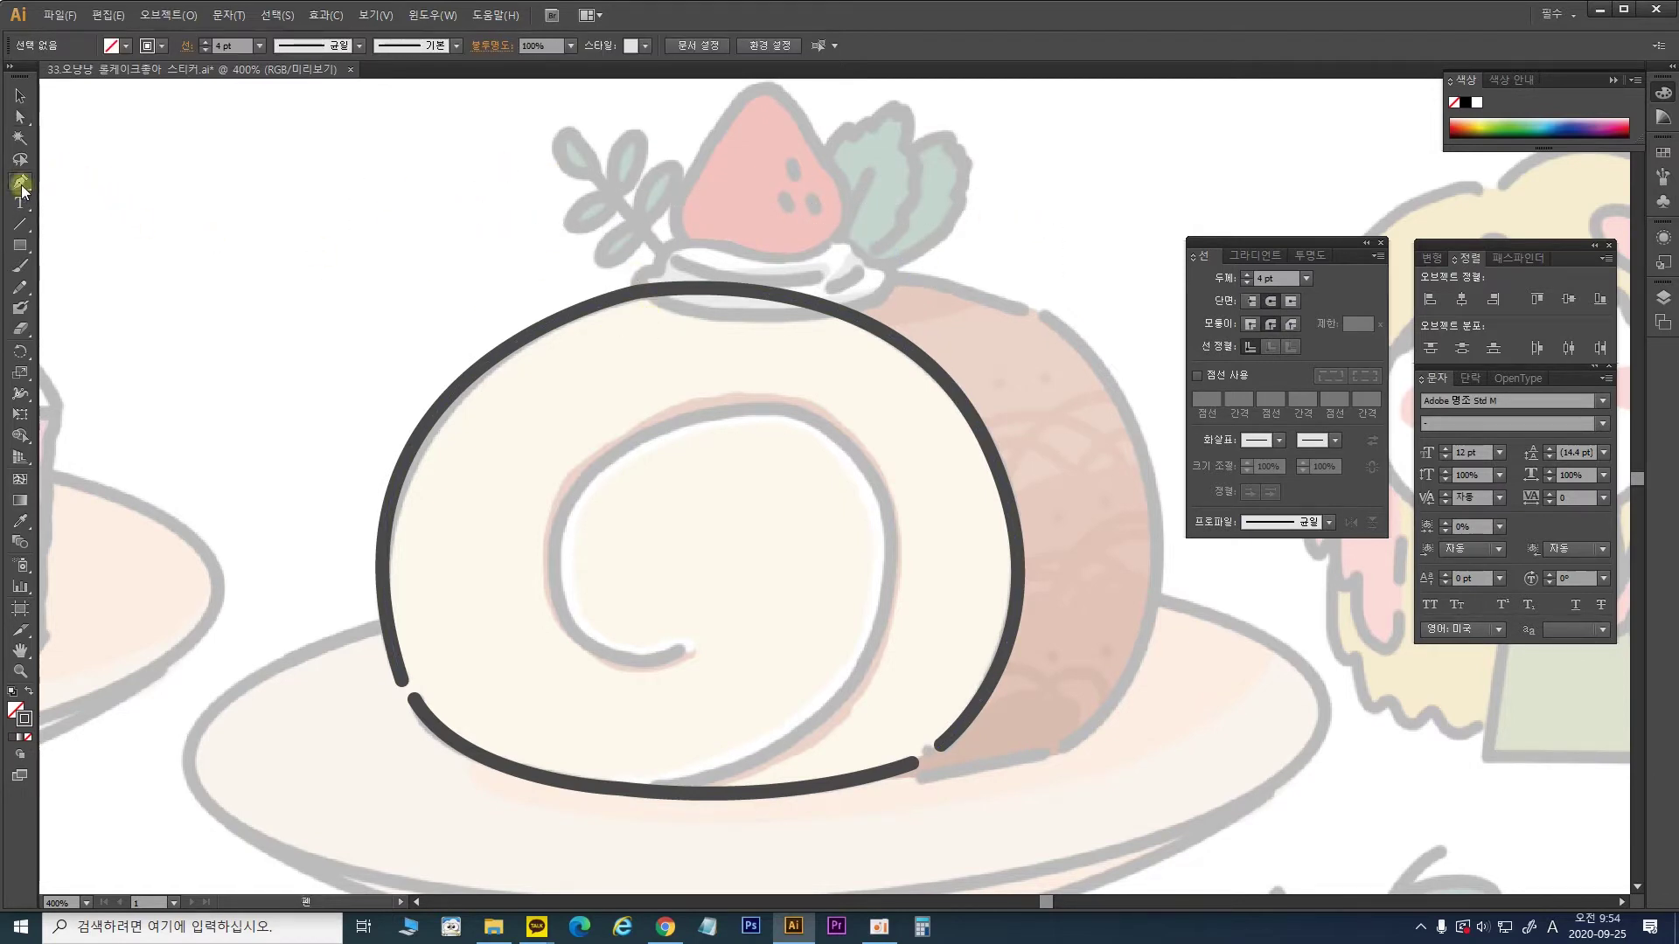
click(645, 292)
drag(1030, 313, 1234, 393)
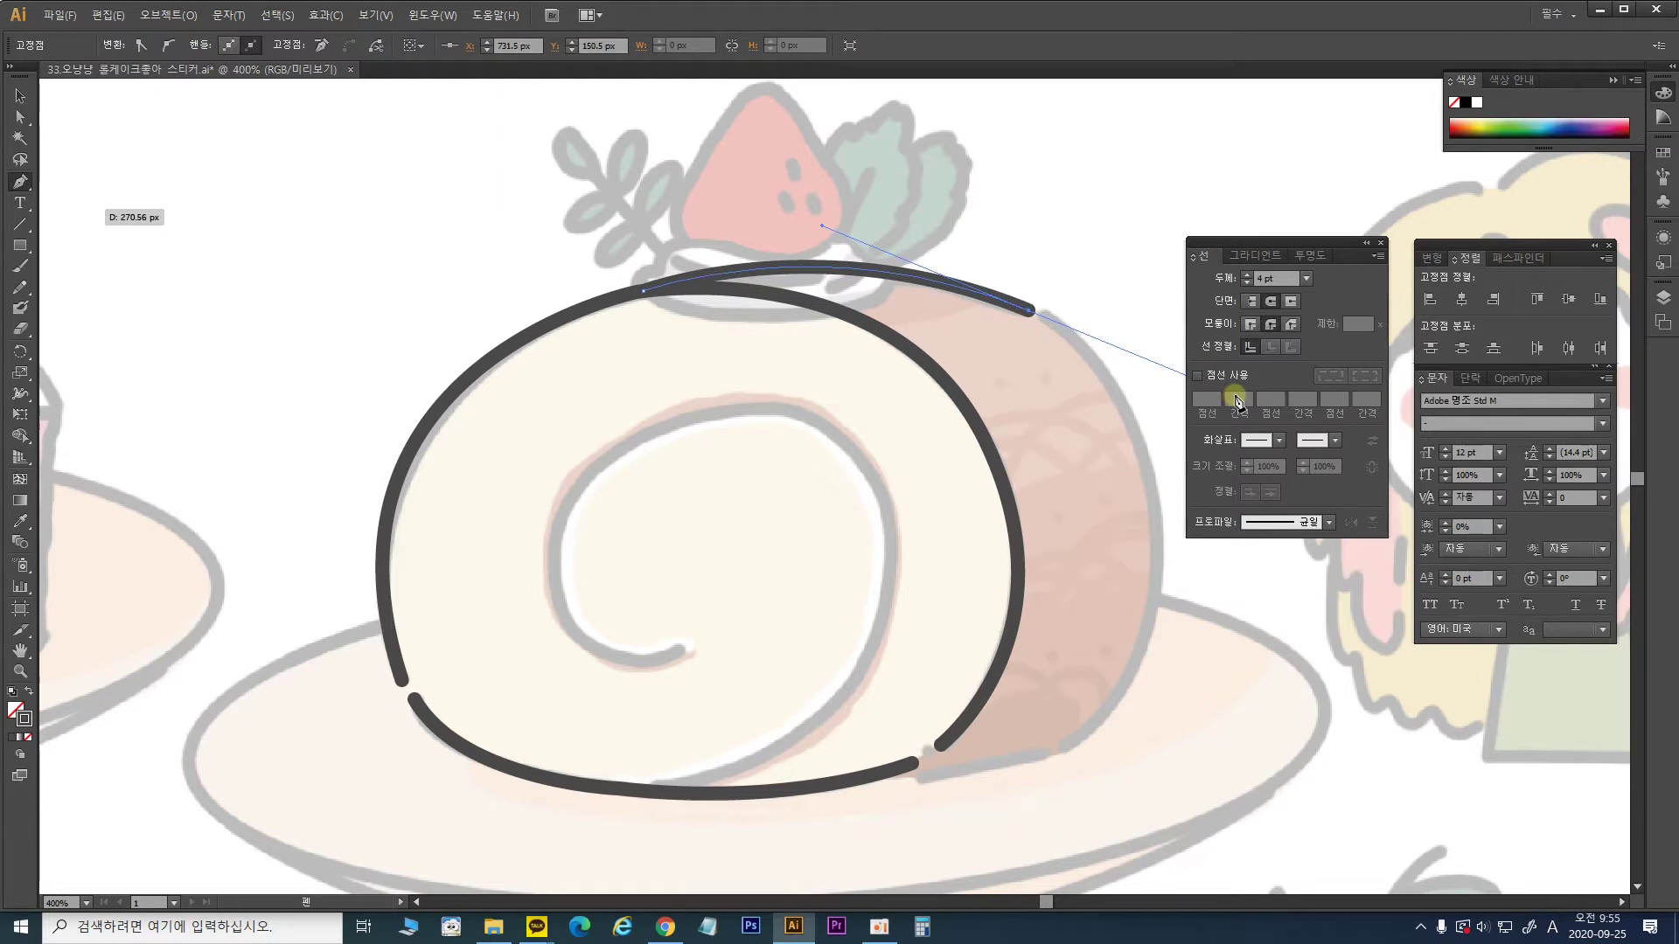
drag(1087, 374, 967, 330)
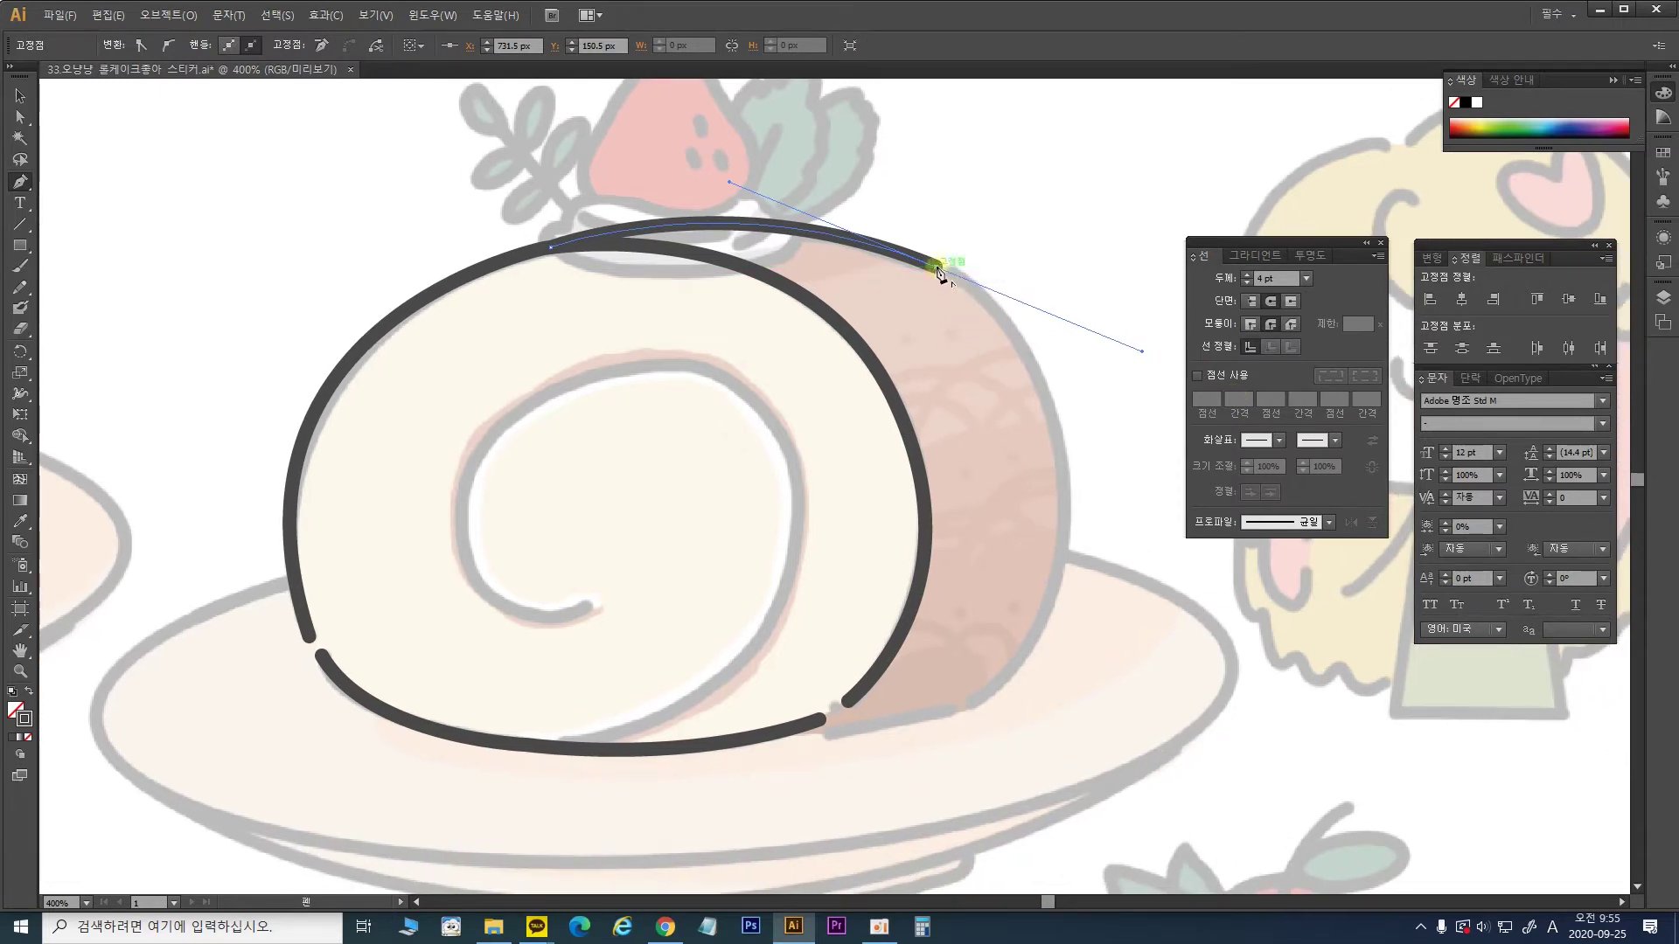
drag(938, 269, 959, 289)
ctrl+click(964, 300)
Step: Trace the chocolate back's outer edge with a curved Pen path from the upper-right gap down to the cake's base
drag(949, 273, 1030, 345)
drag(974, 702, 762, 875)
key(ctrl+z)
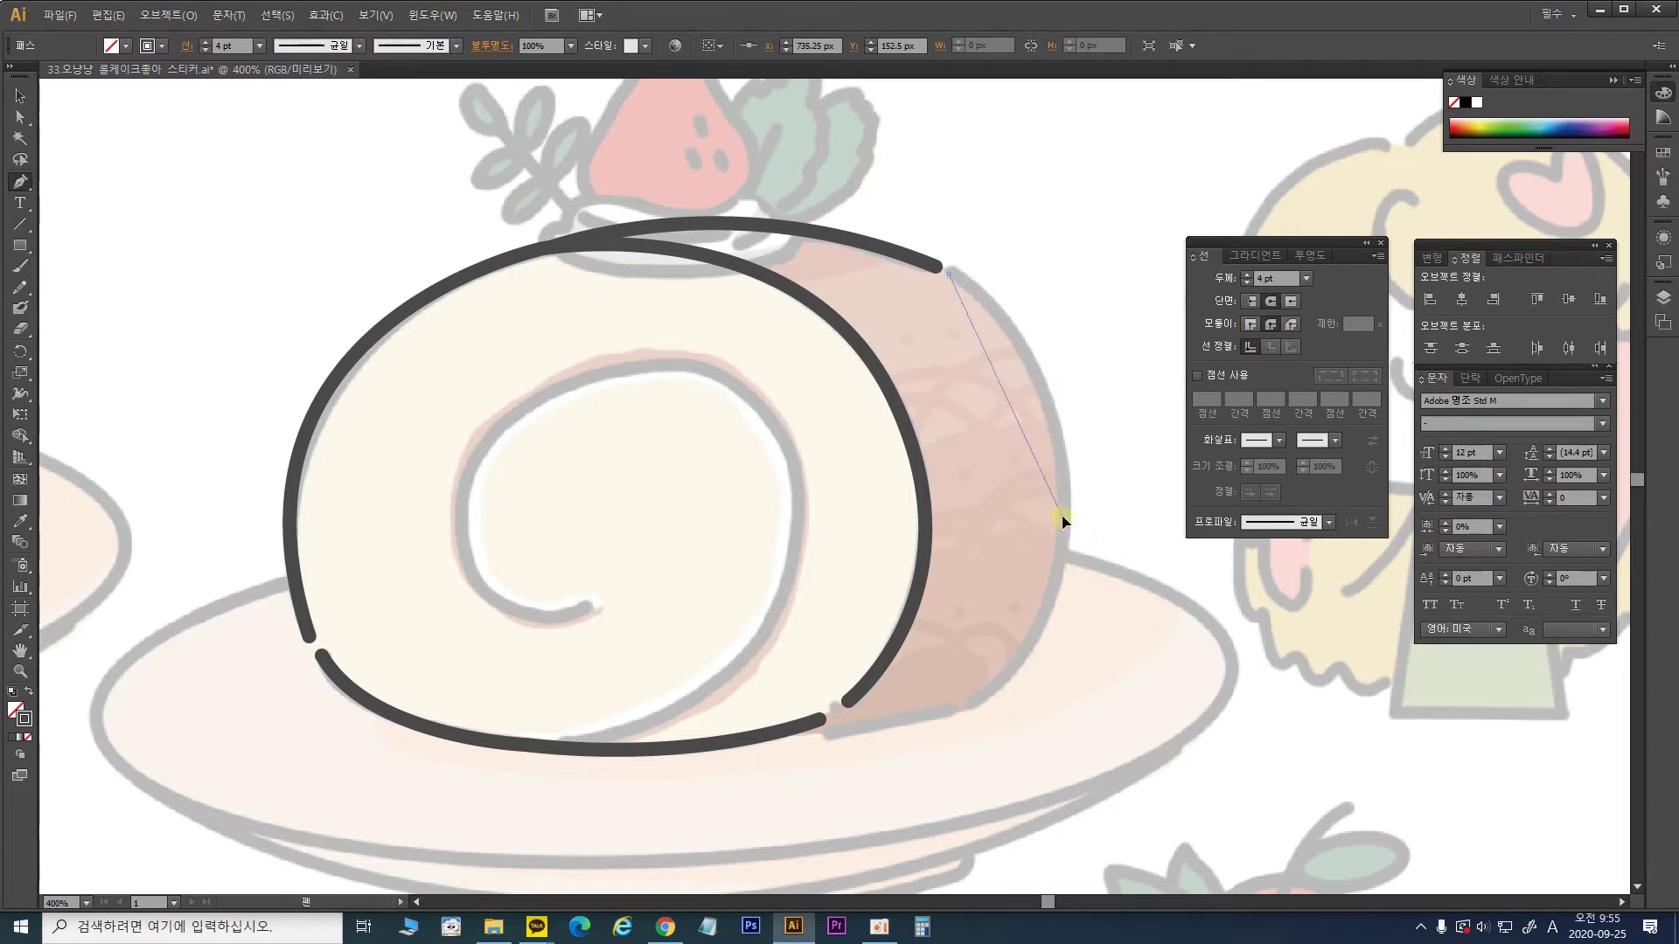
drag(1062, 516, 1053, 684)
drag(1051, 684, 1051, 683)
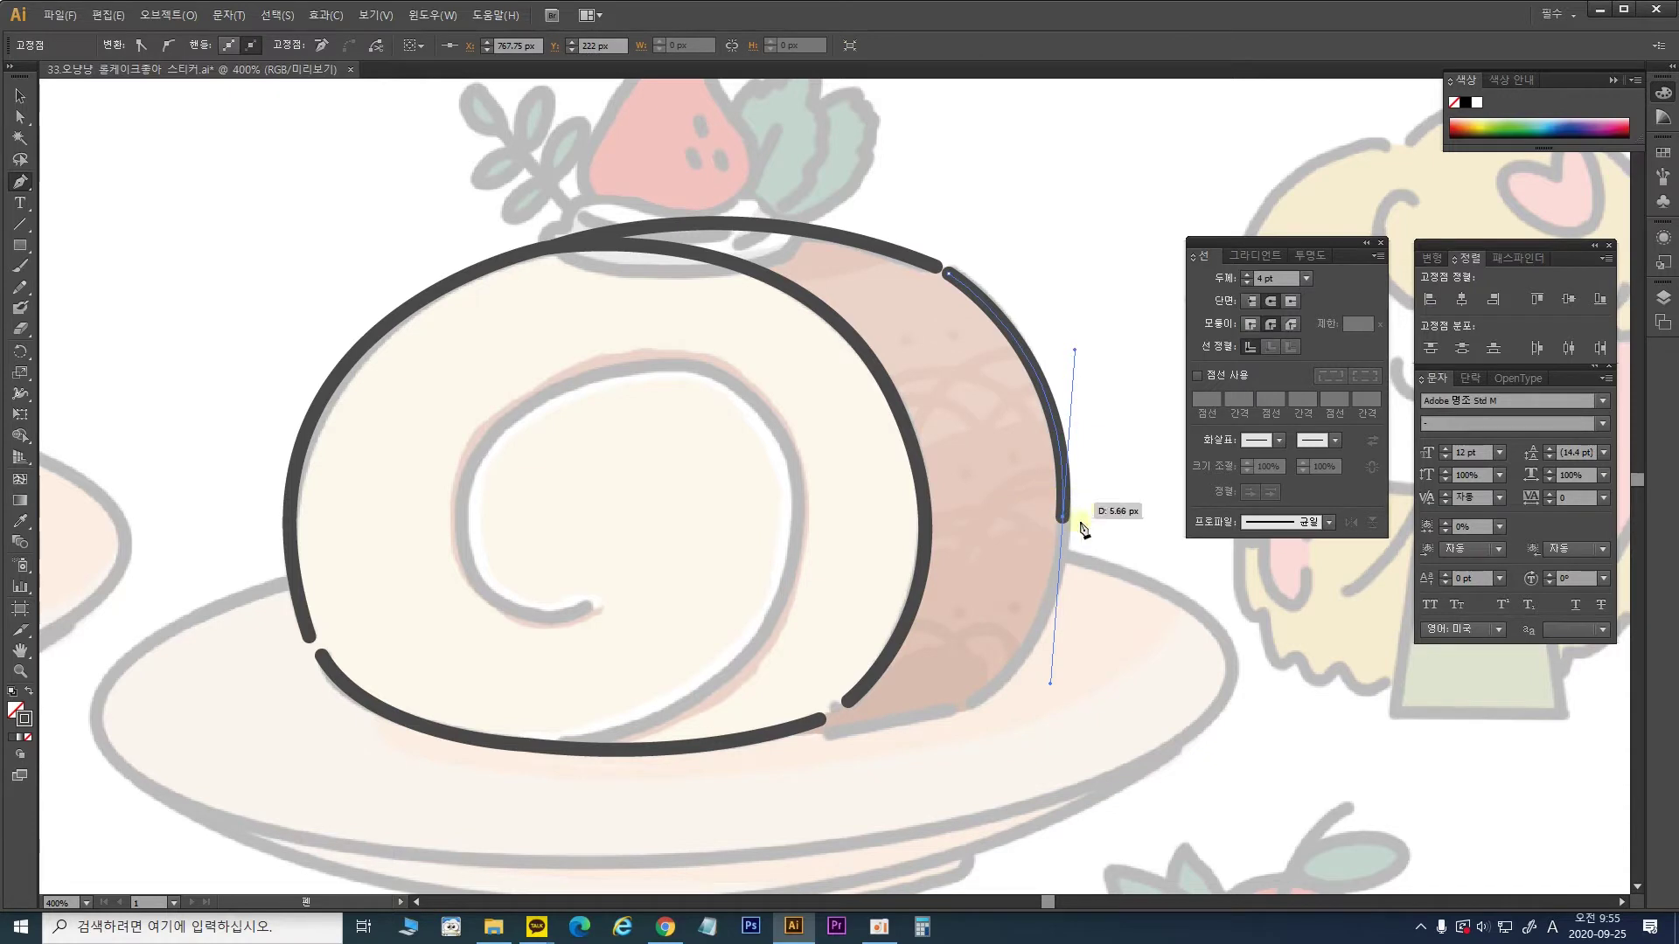
click(967, 702)
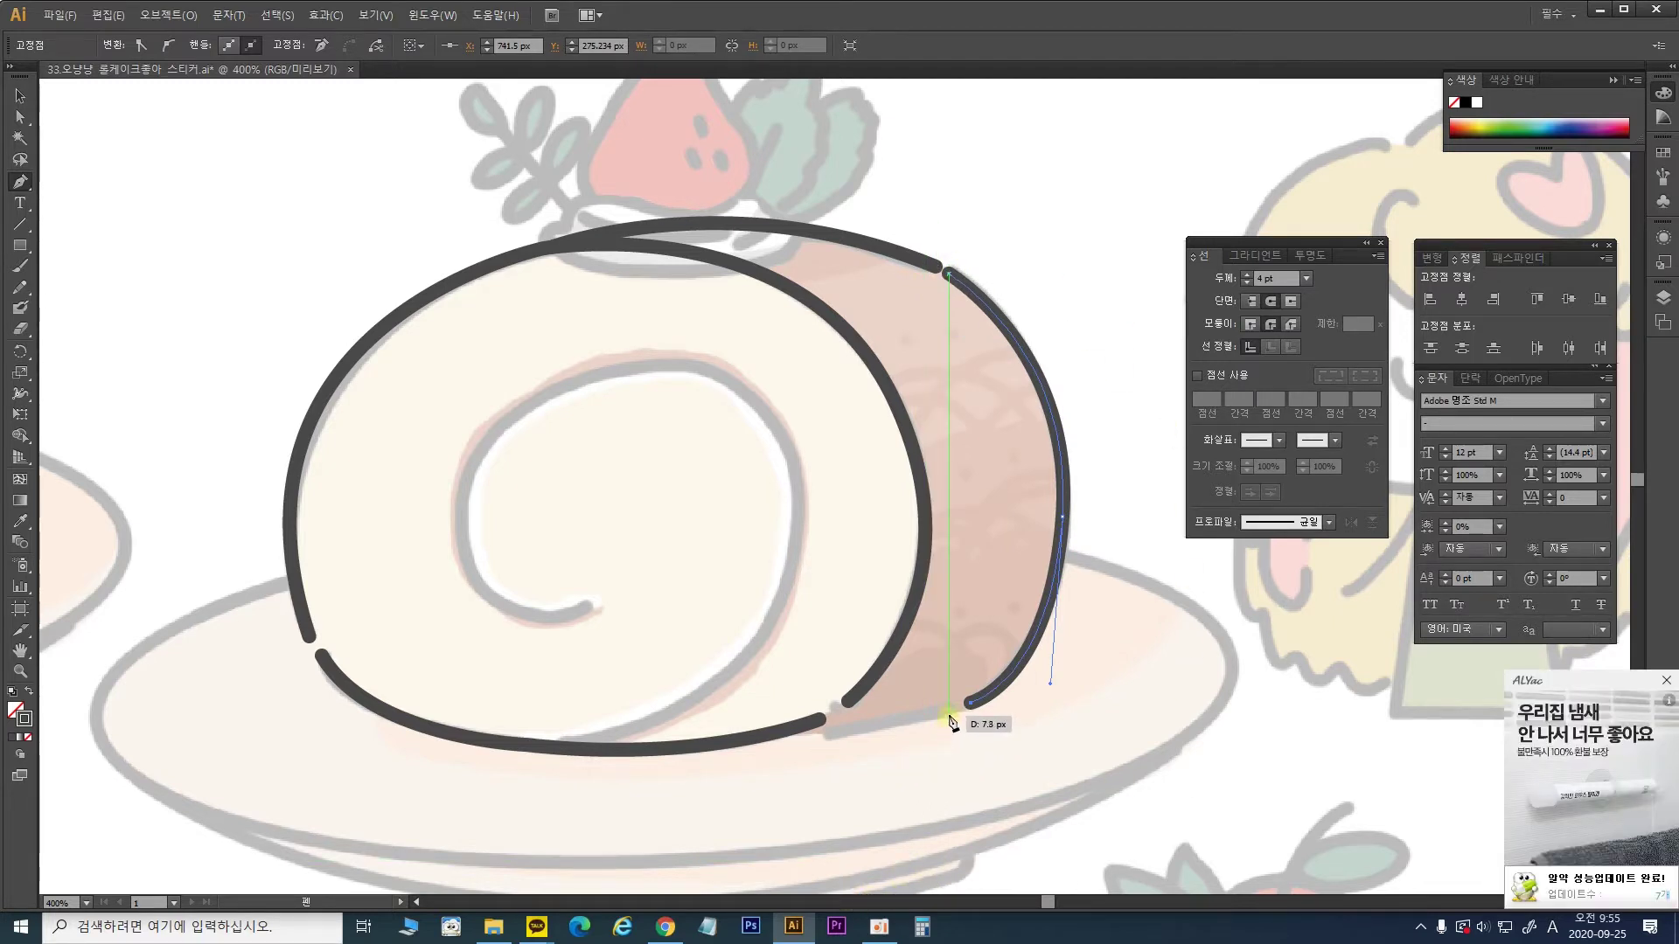
click(1666, 681)
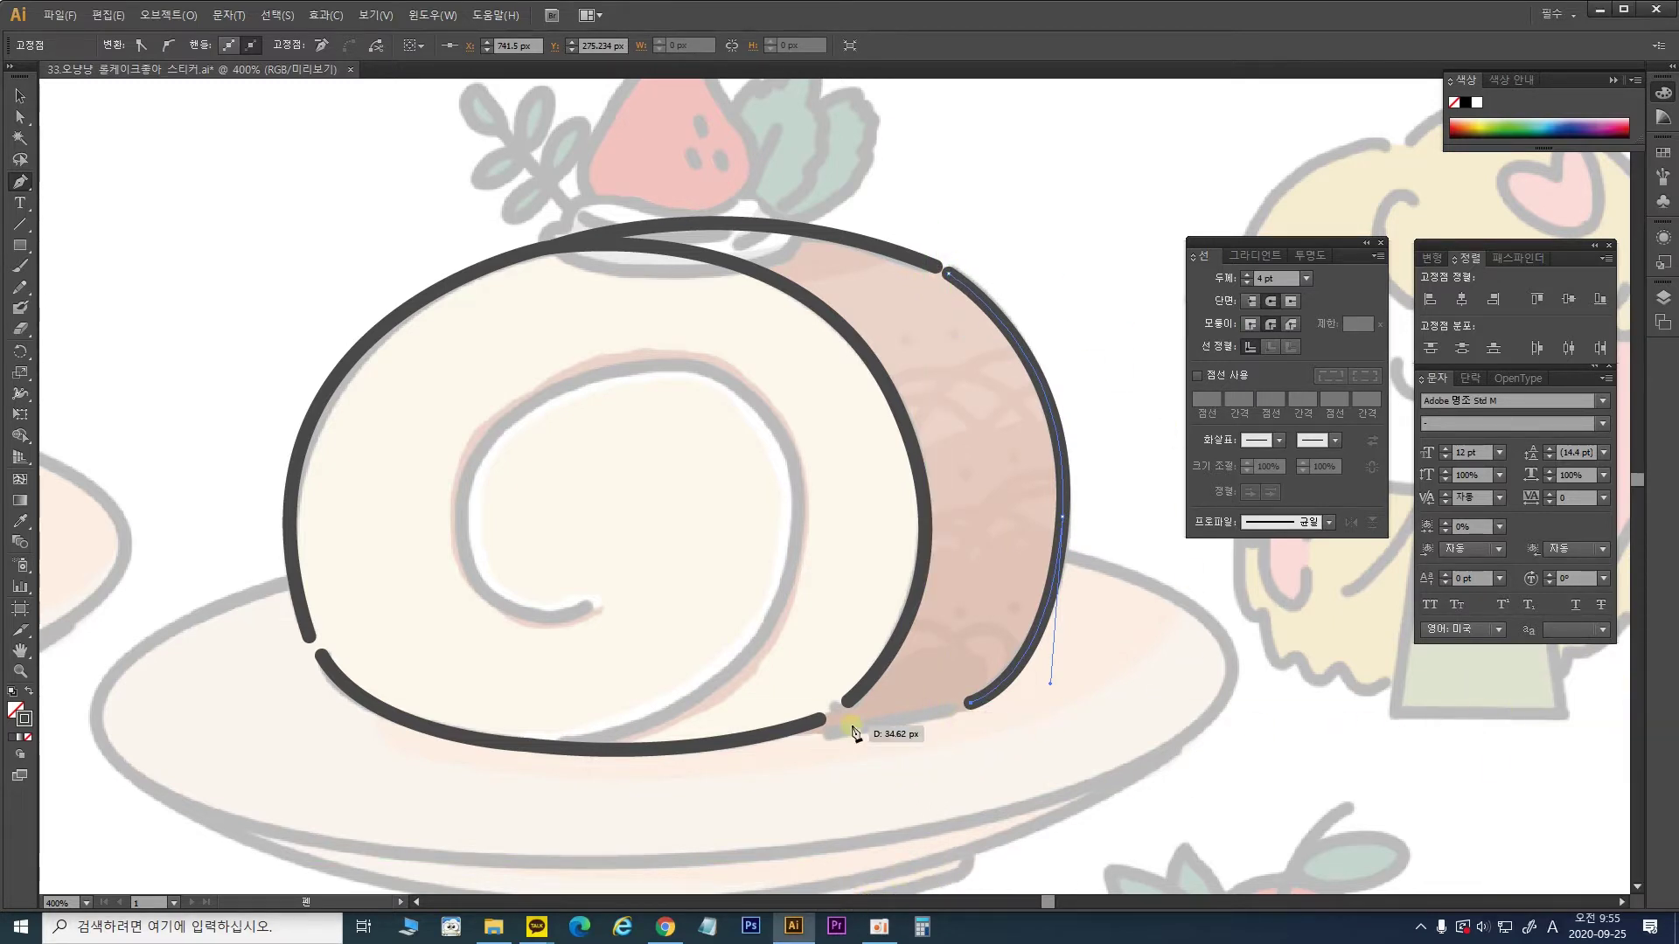
Step: Trace the chocolate back's bottom edge with a curved Pen path running into the cream face's lower outline
click(950, 710)
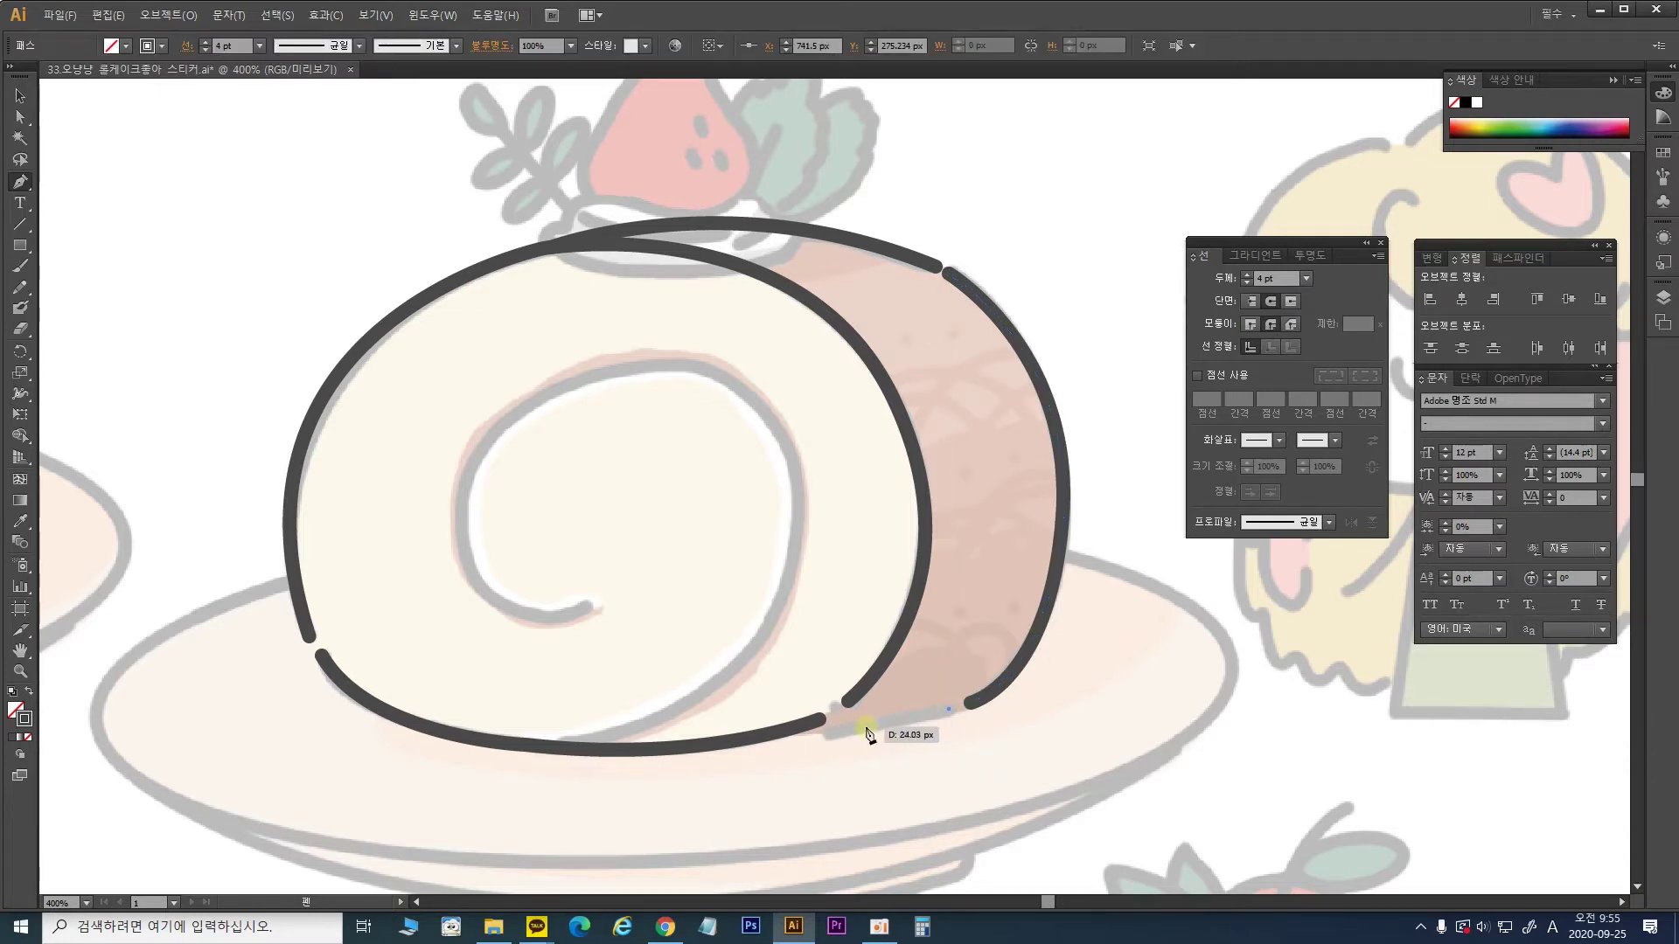
drag(749, 737, 641, 744)
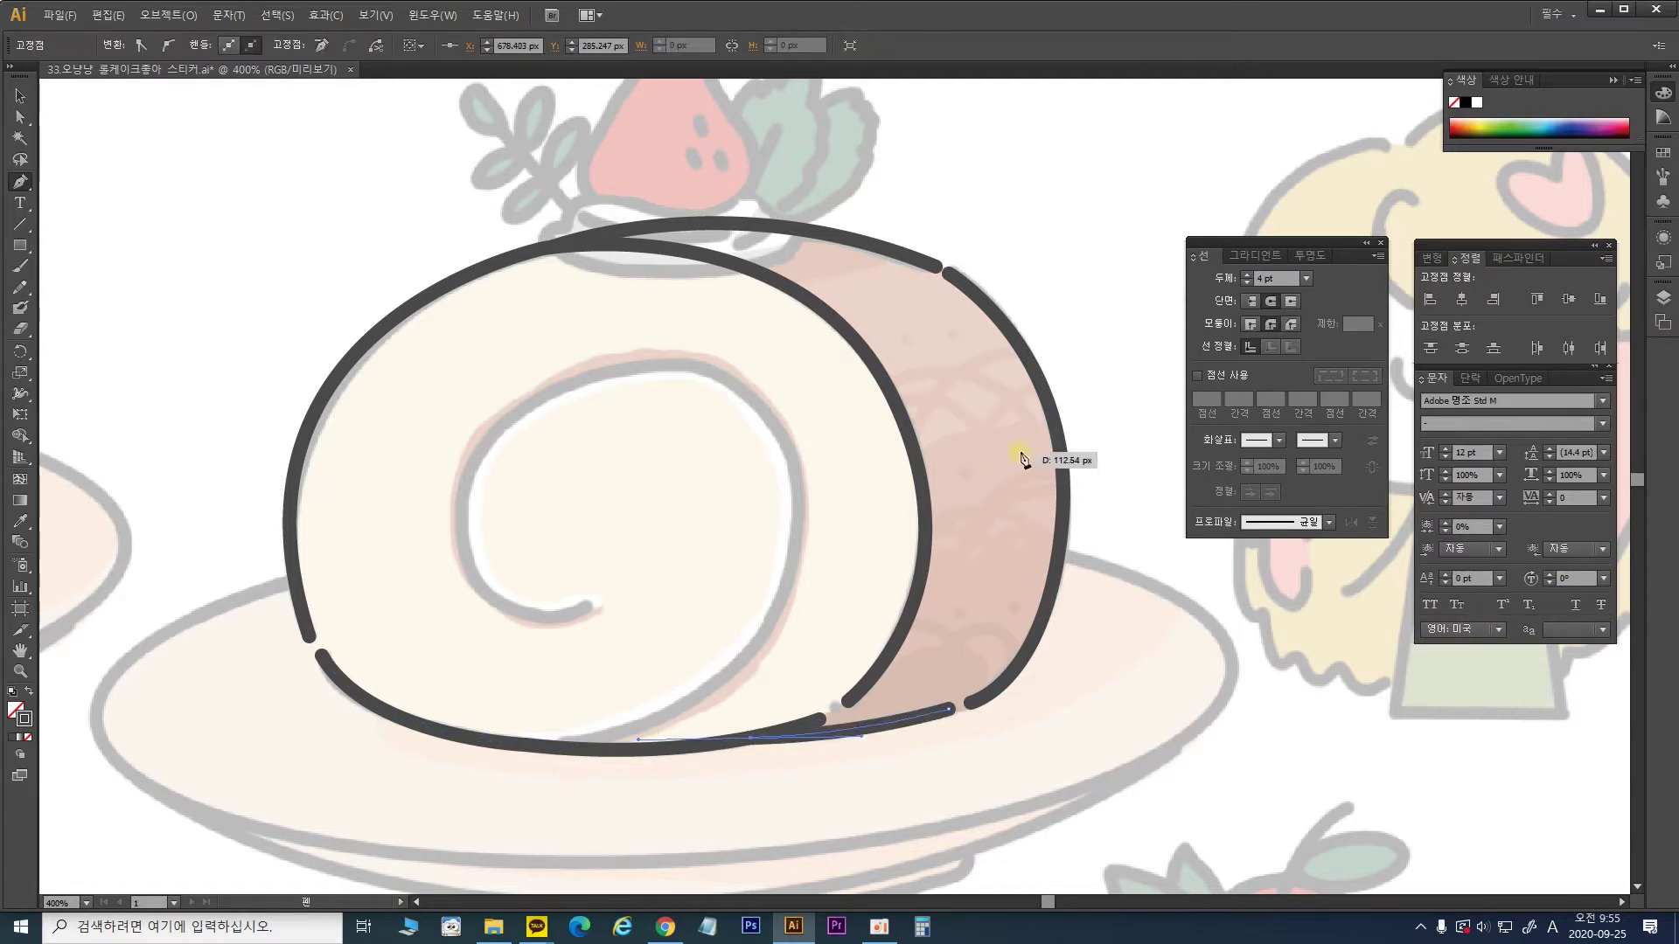
click(935, 405)
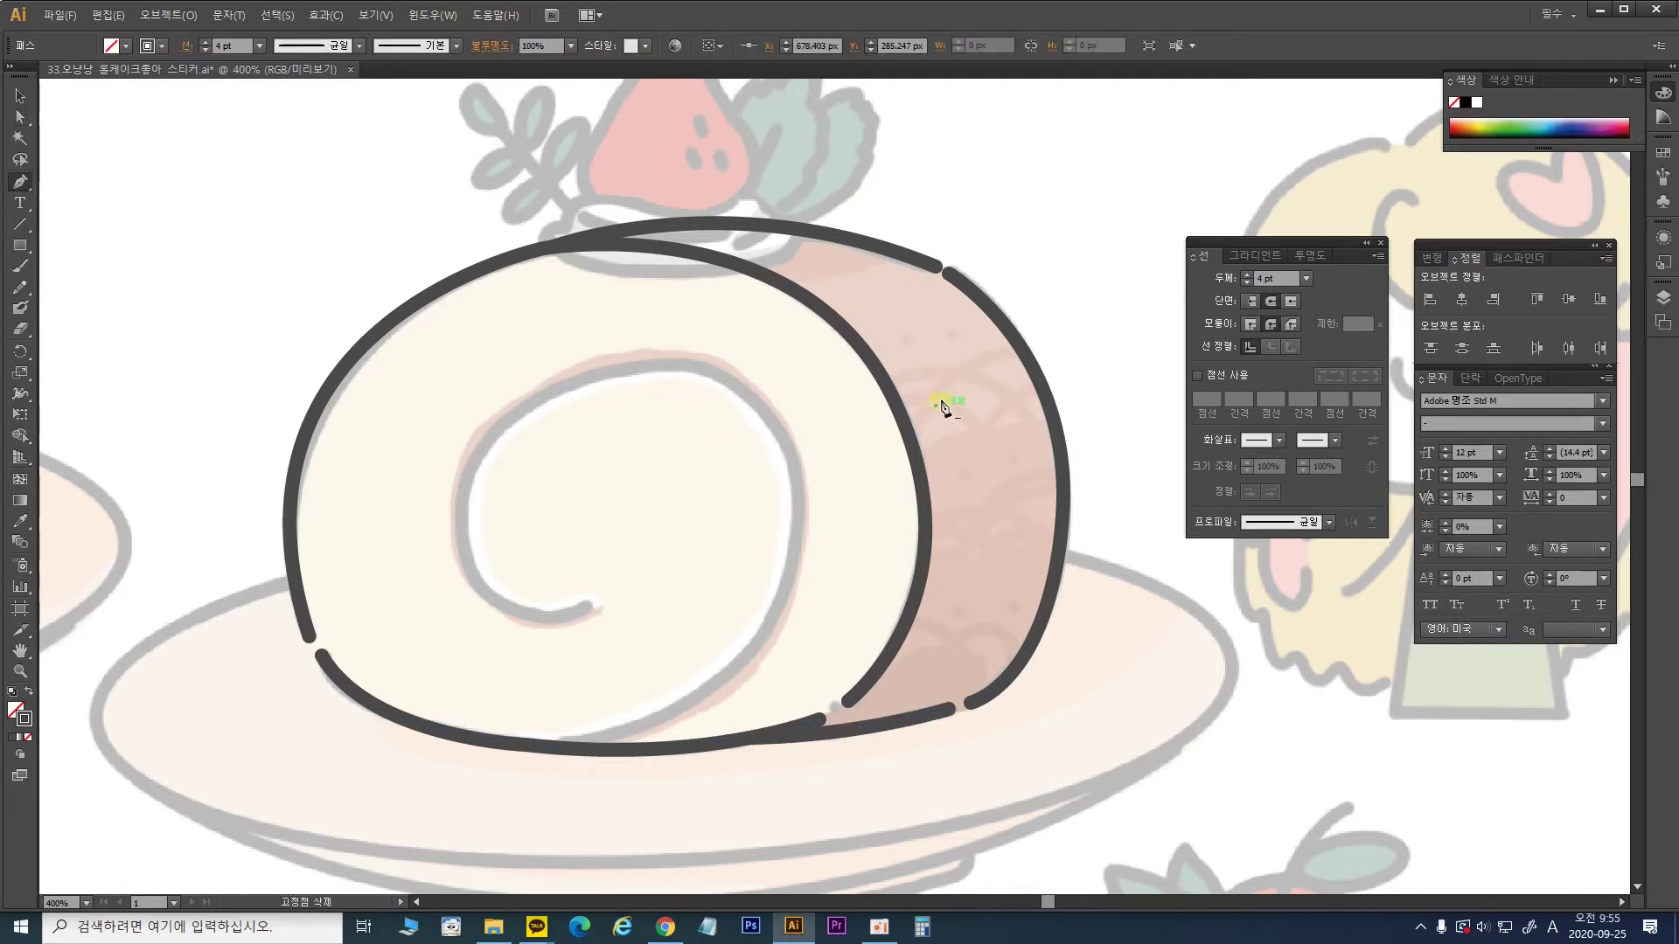
key(ctrl+z)
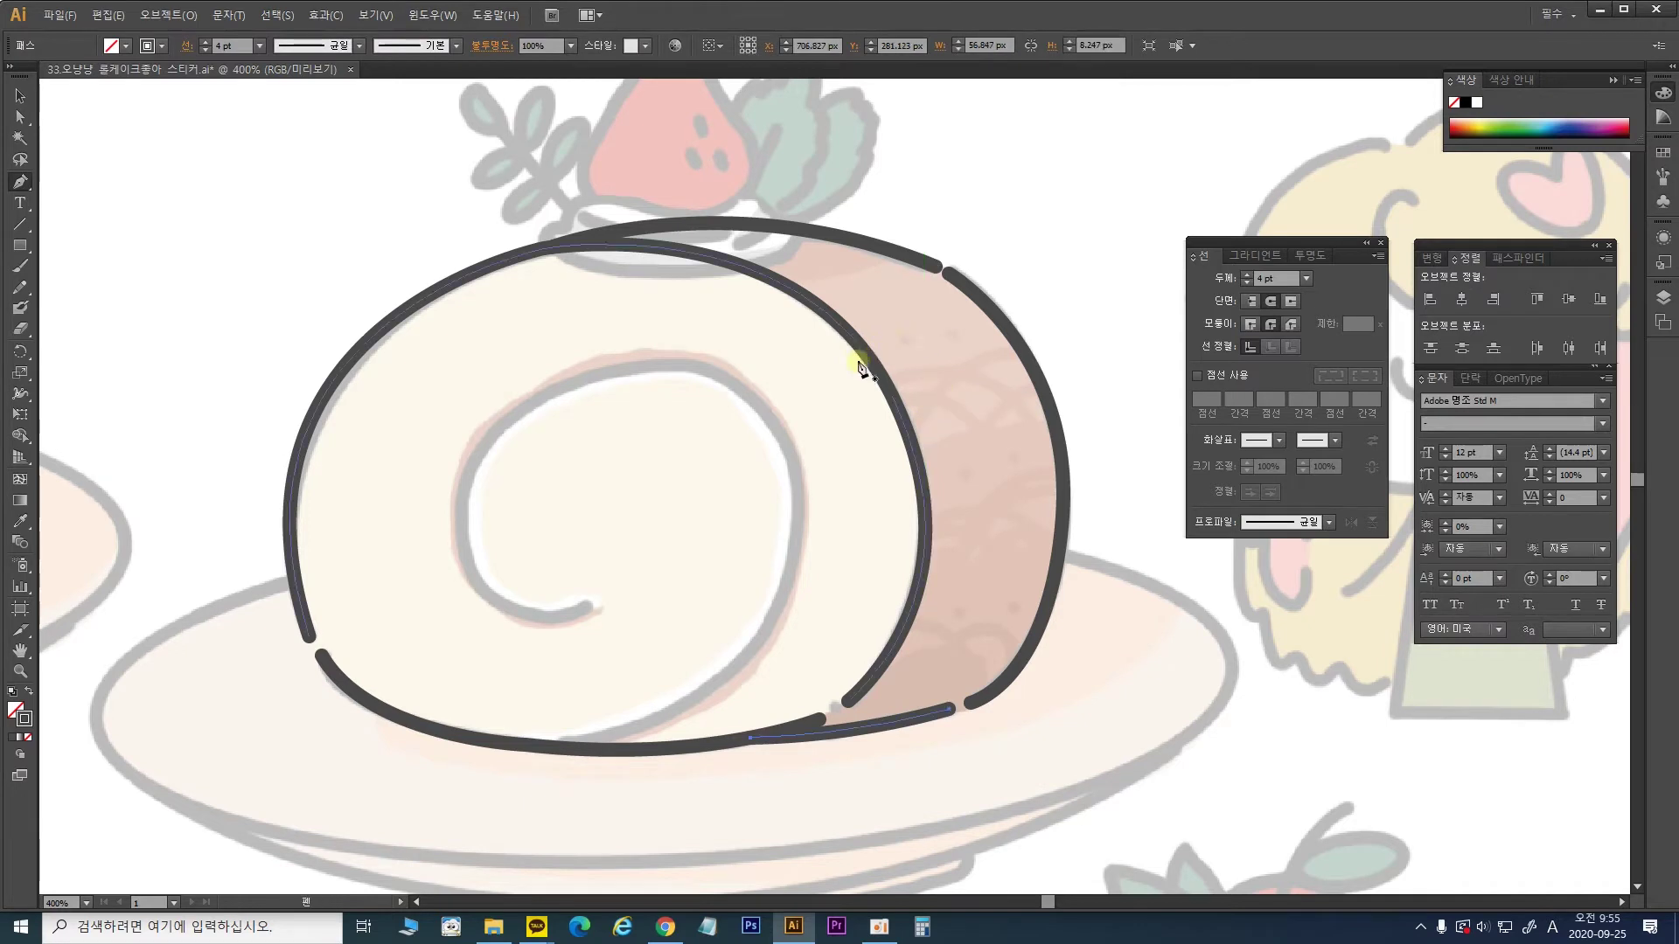
Step: Trace the cream swirl with a curved Pen path from the face's bottom edge inward to its end, adjusting the upper curve's handle, and deselect it
scroll(877, 402, up, 1)
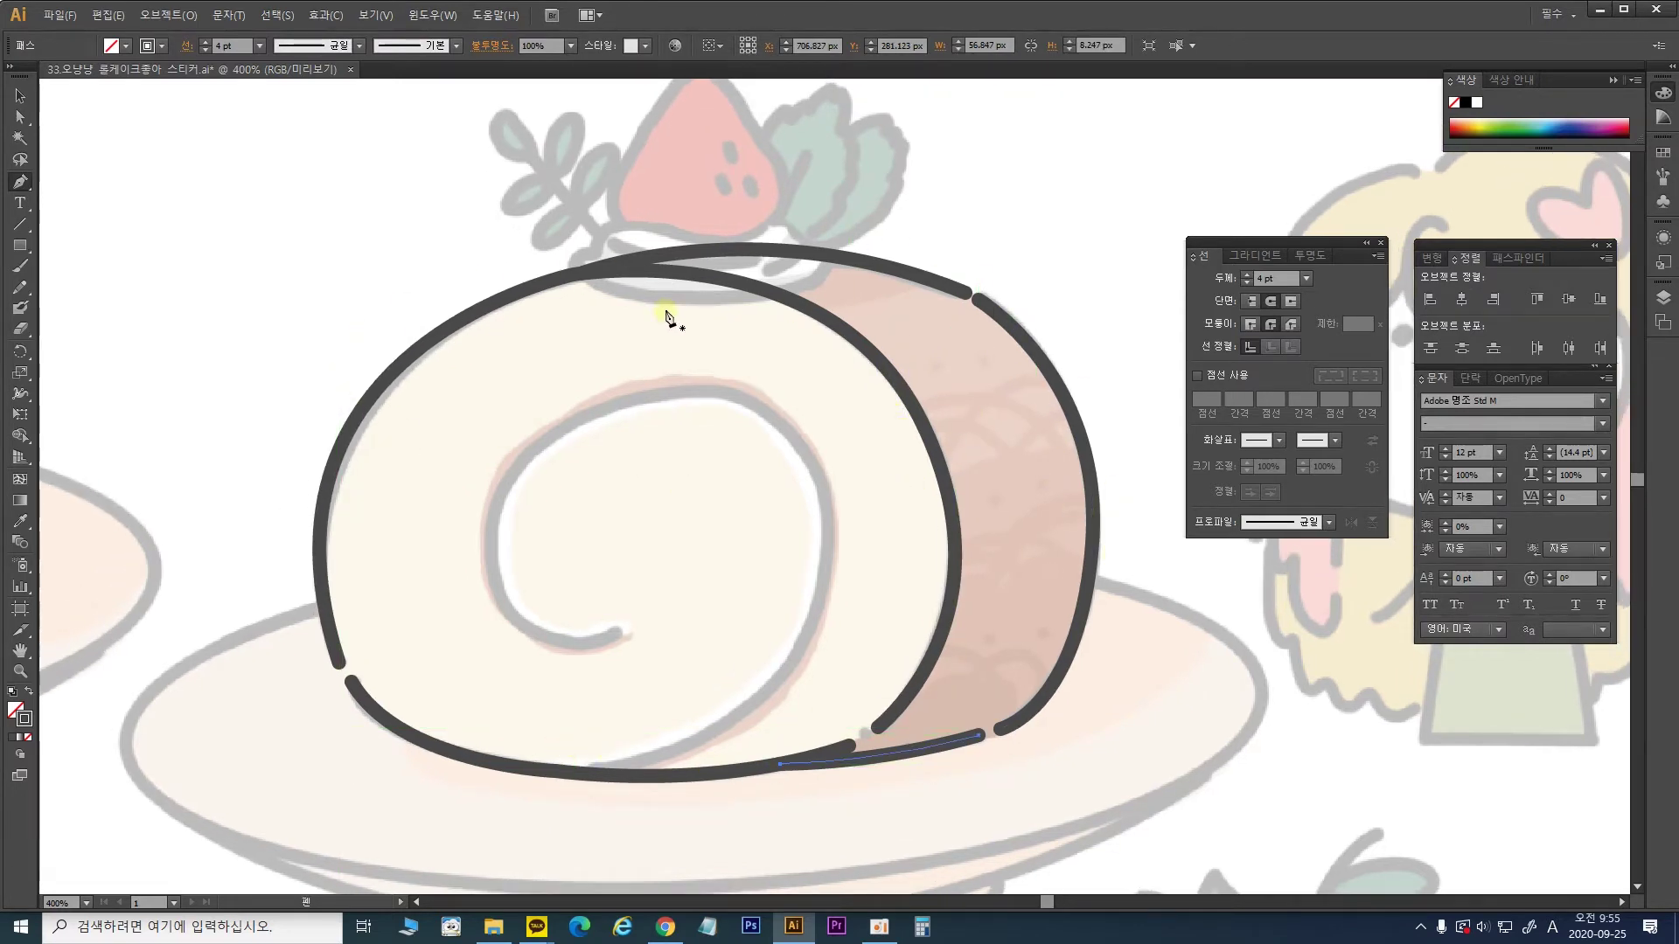
drag(592, 775, 628, 769)
drag(825, 499, 790, 249)
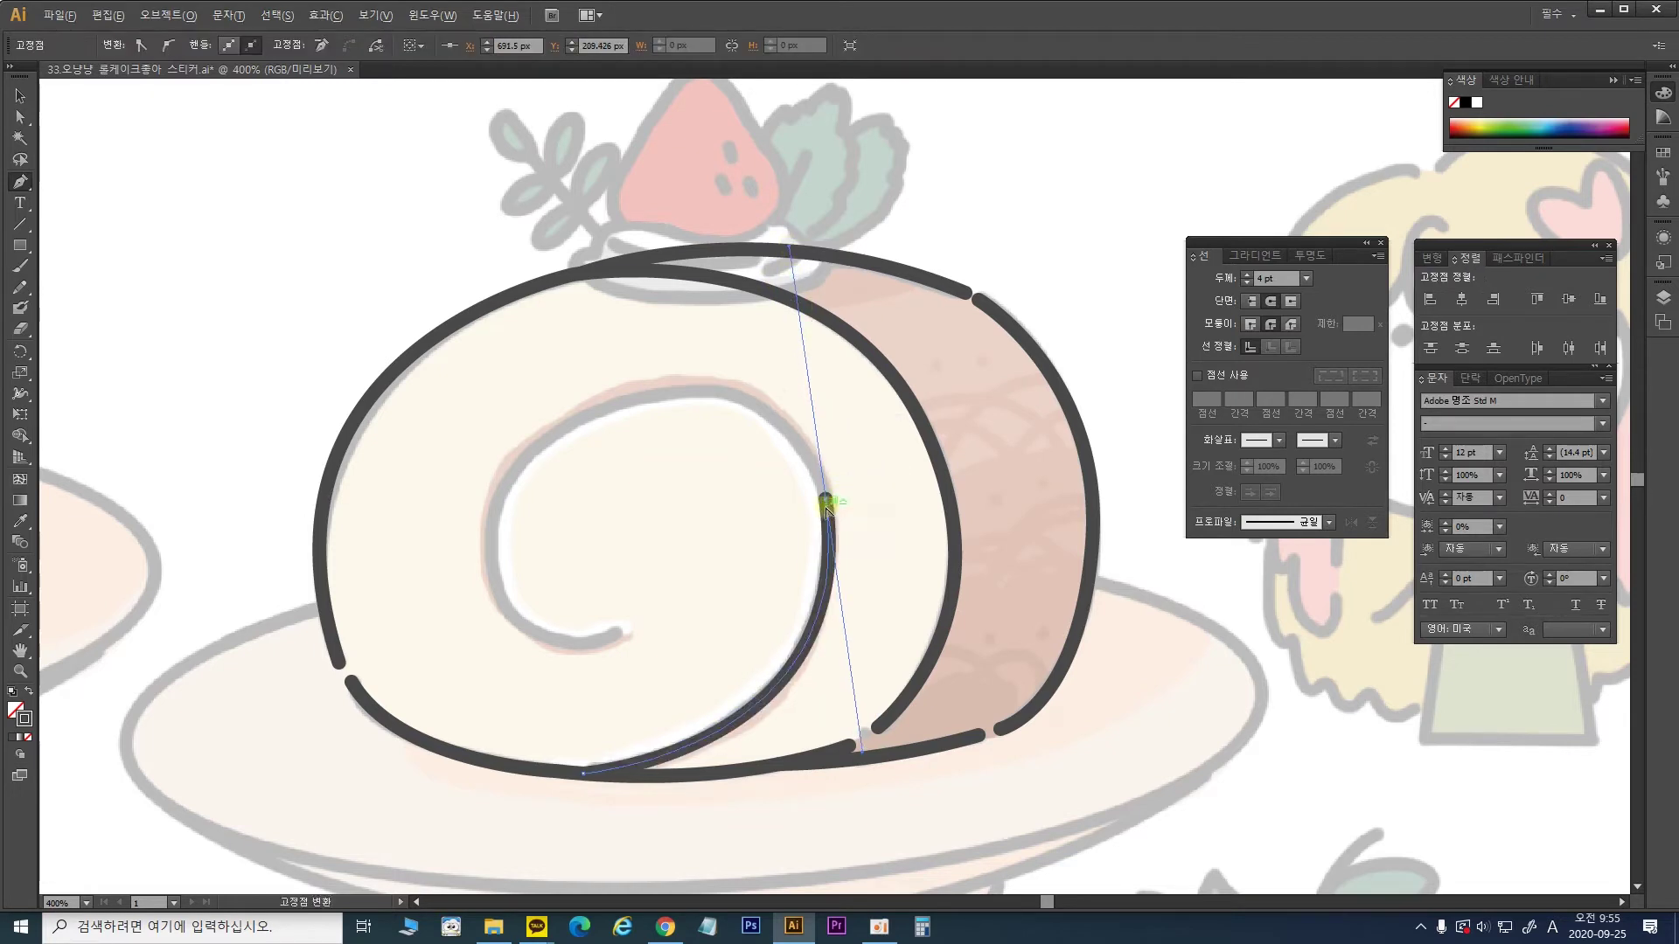
key(alt)
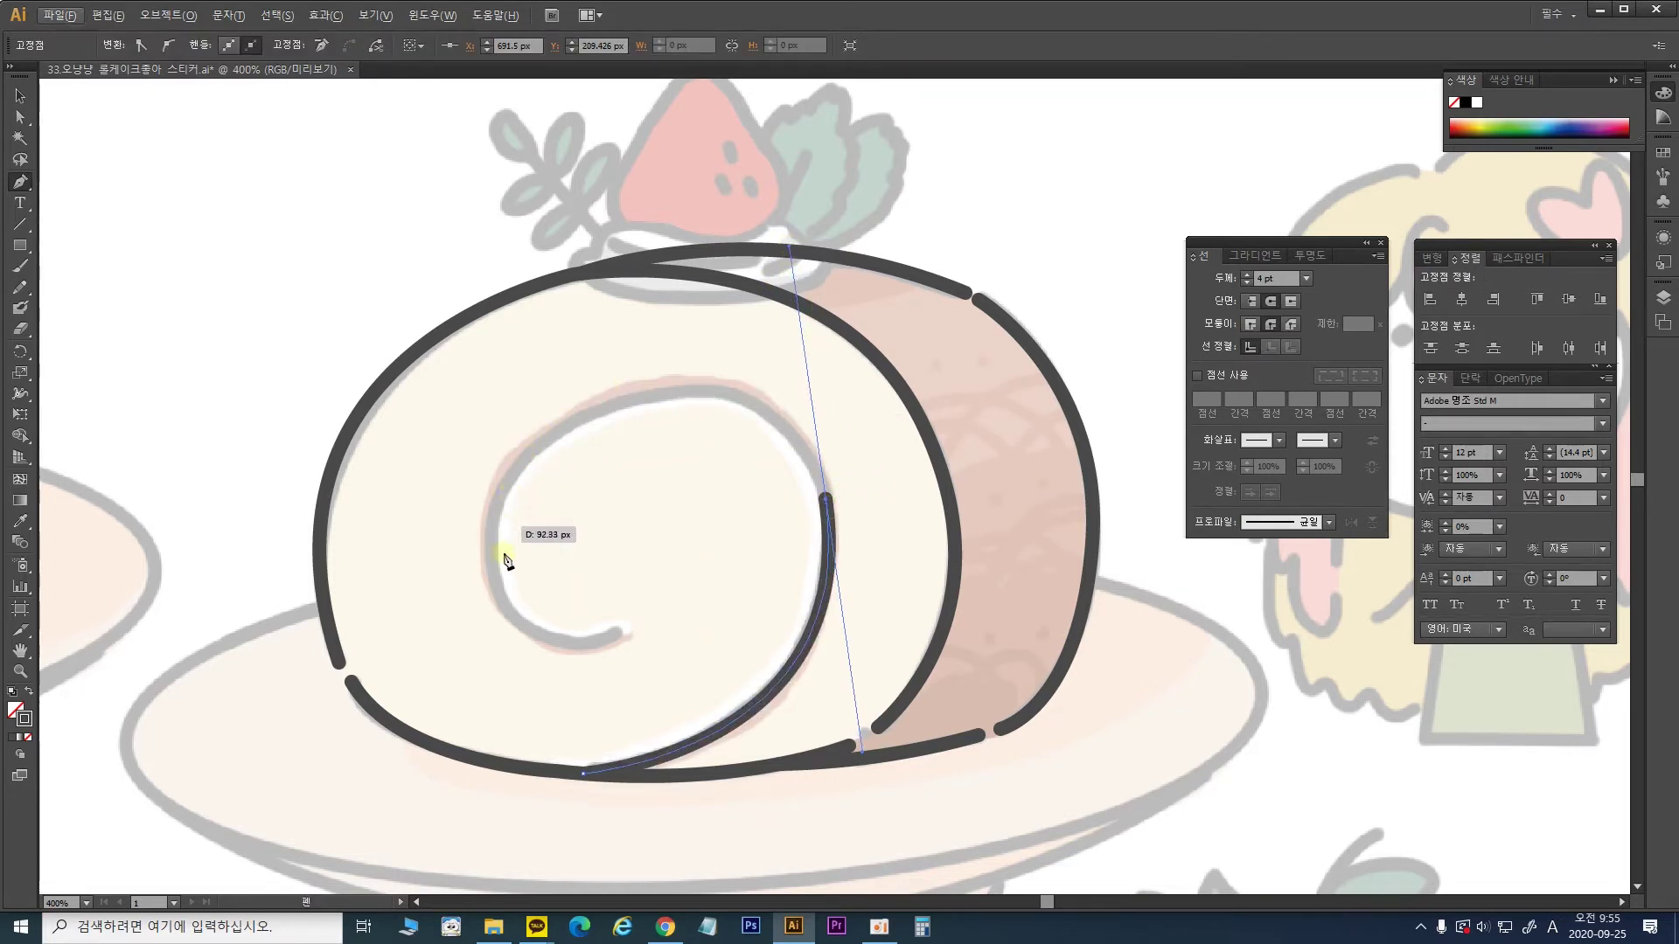
key(alt)
click(638, 402)
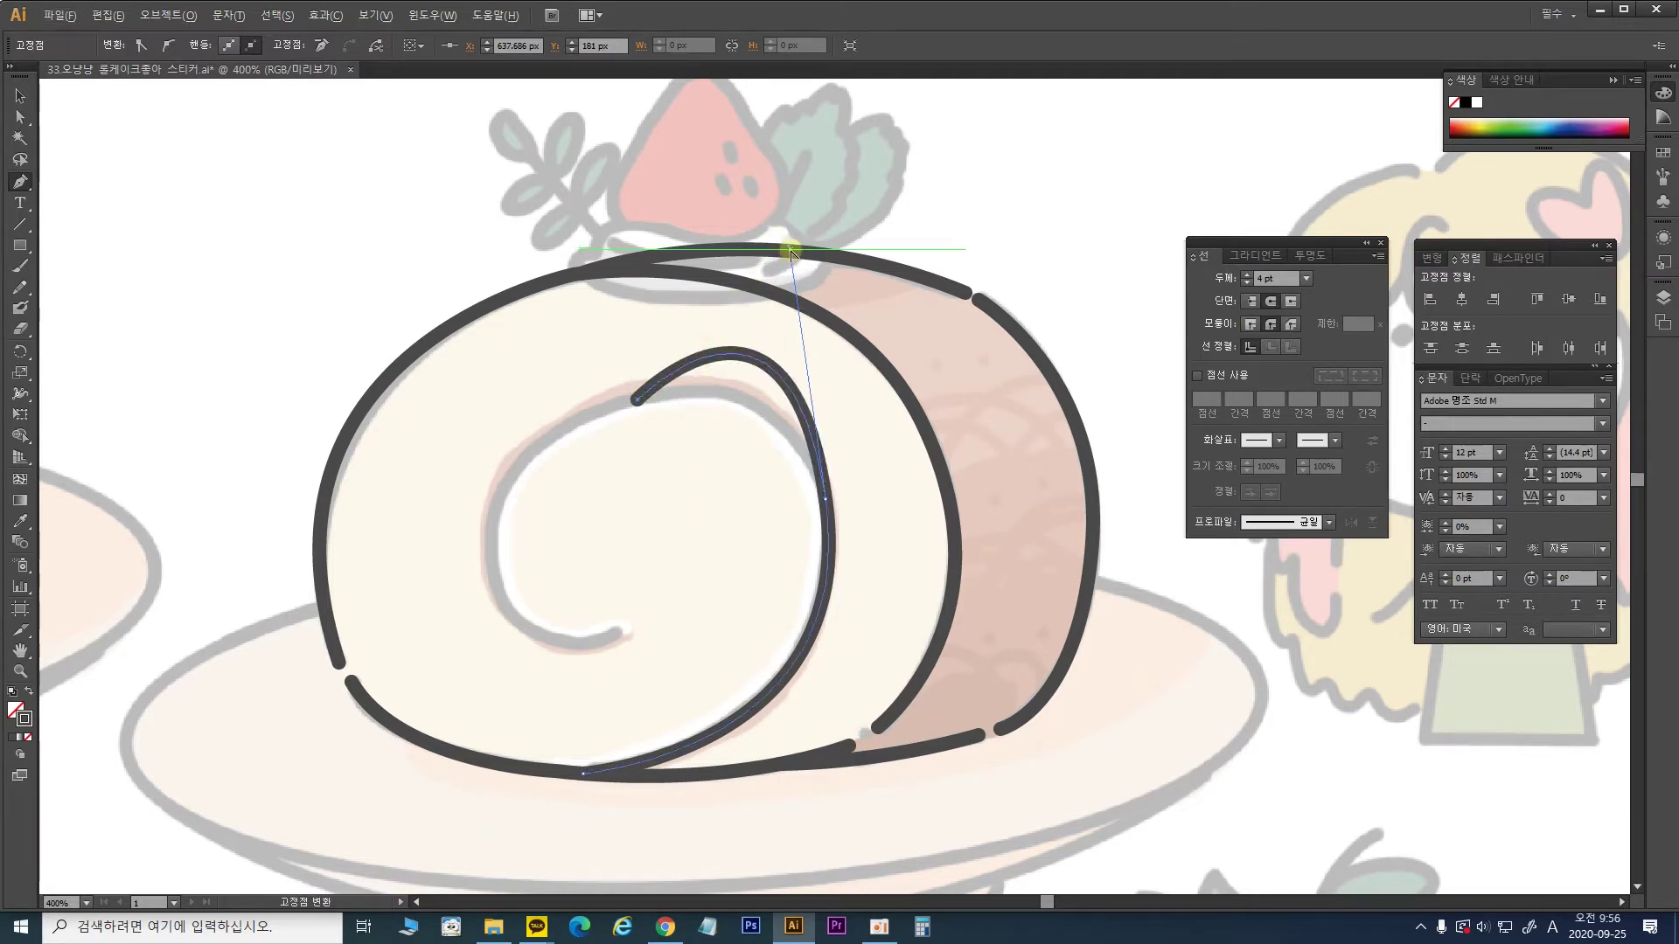
mouse_move(791, 251)
mouse_down()
mouse_move(799, 354)
mouse_move(784, 349)
mouse_up()
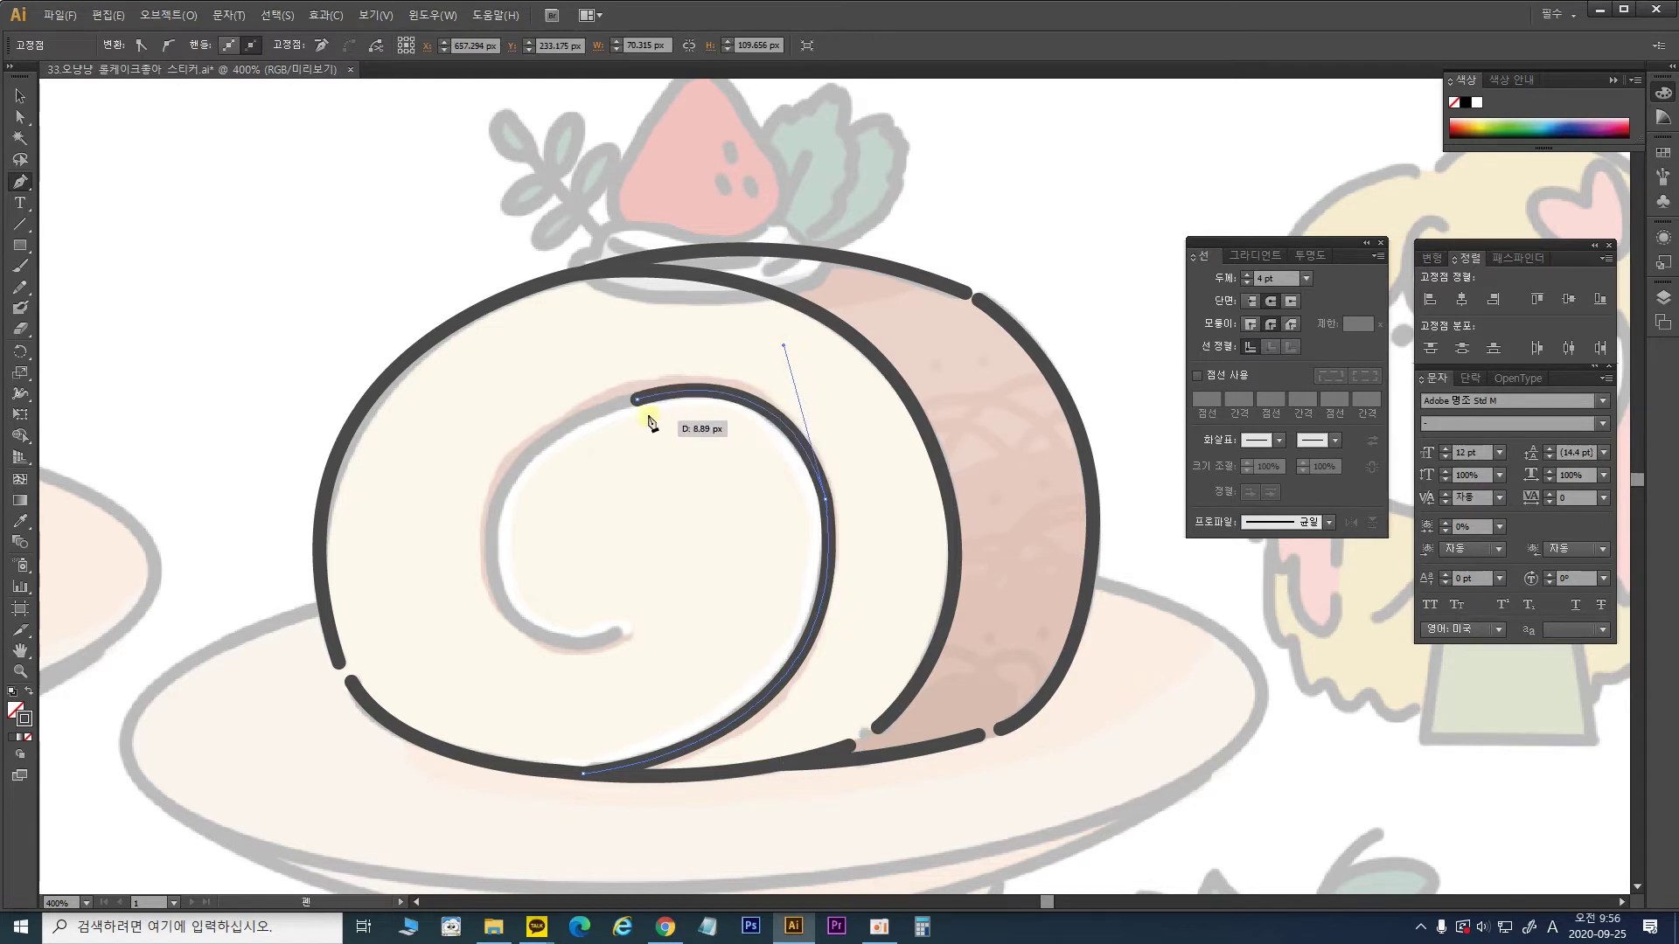
mouse_move(639, 405)
mouse_down()
mouse_move(521, 563)
mouse_move(491, 563)
mouse_move(504, 681)
mouse_up()
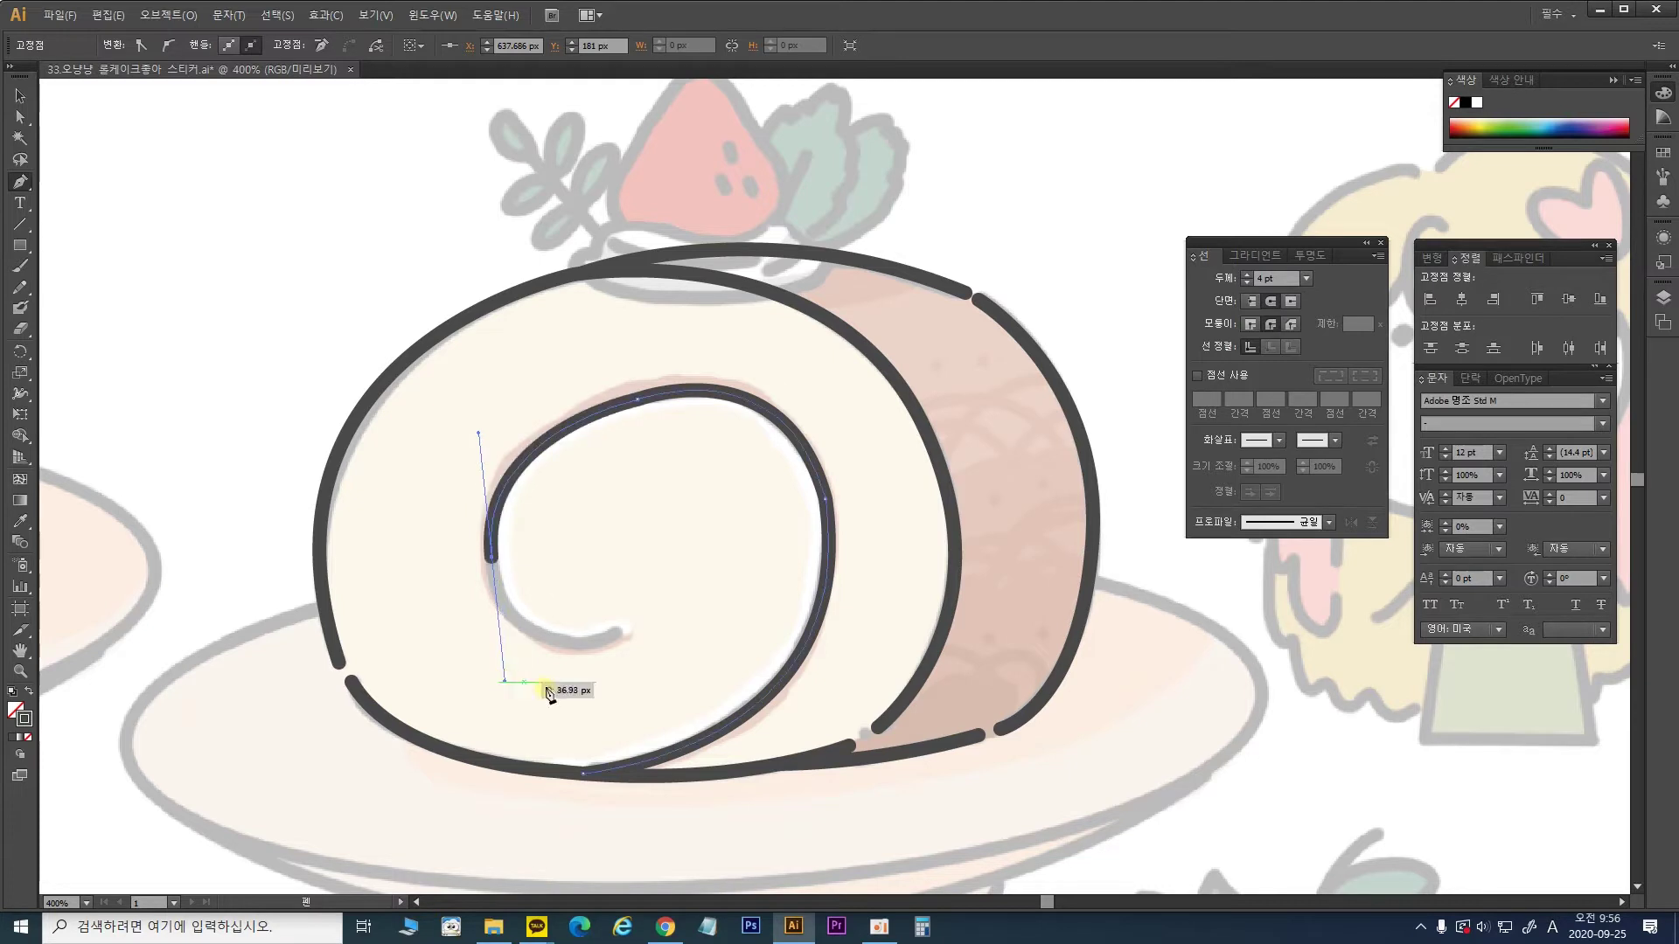
click(618, 630)
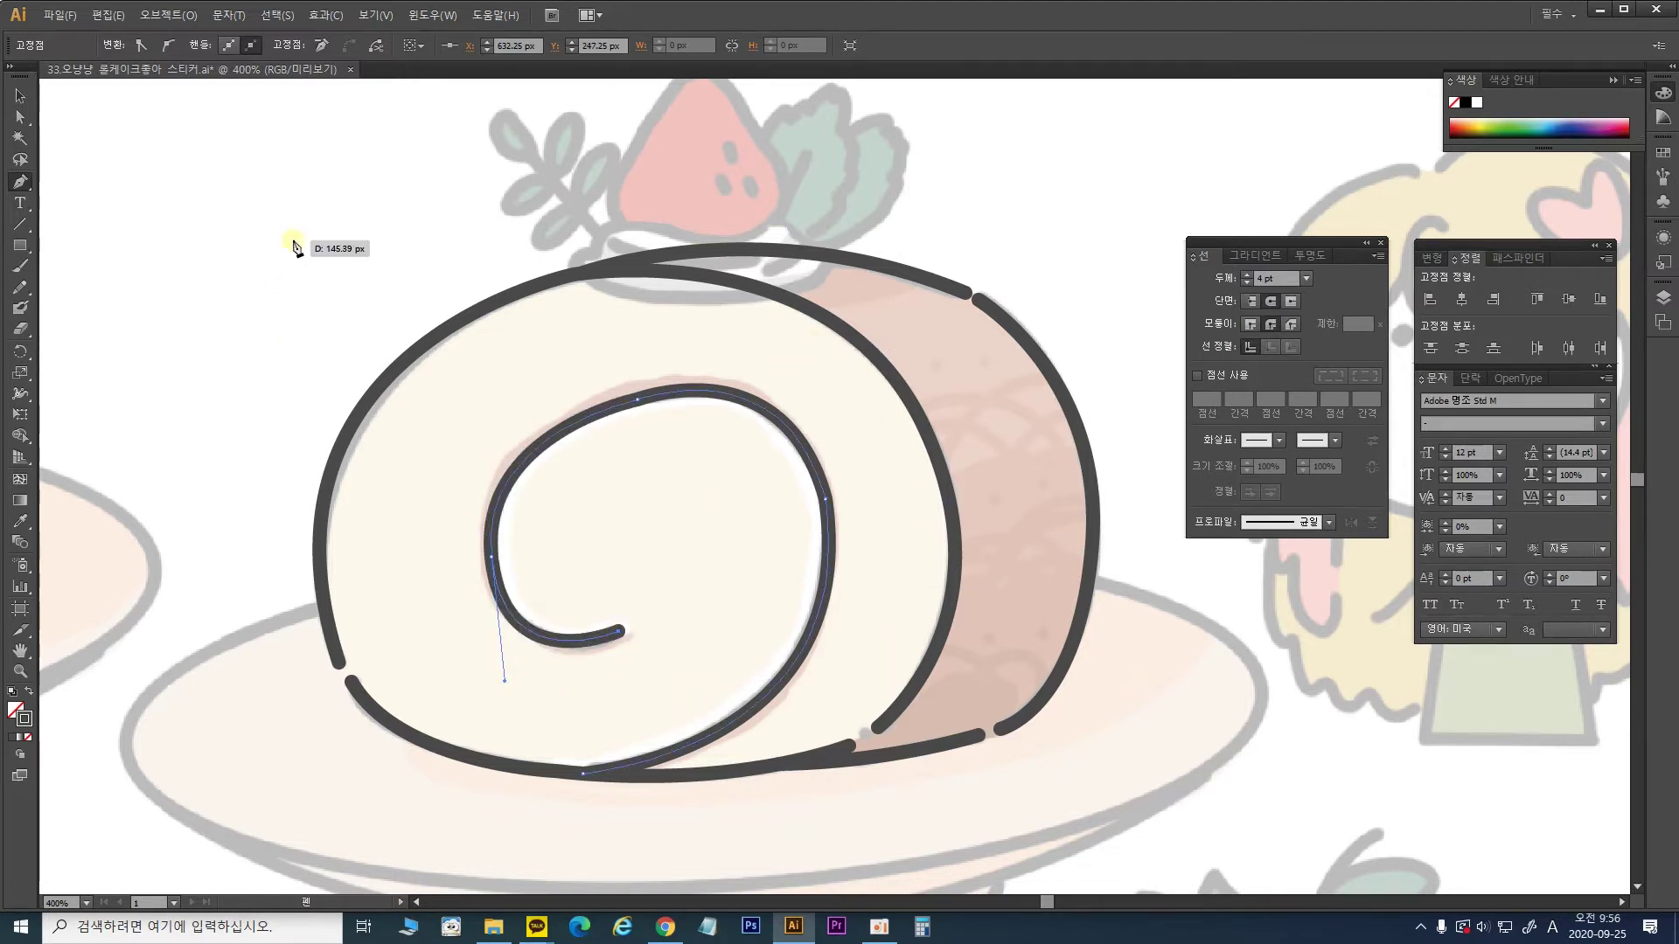
click(19, 118)
click(437, 247)
Step: Compare the traced roll cake outlines over the faded reference with the full-colour illustration beside it
drag(662, 247, 643, 422)
key(v)
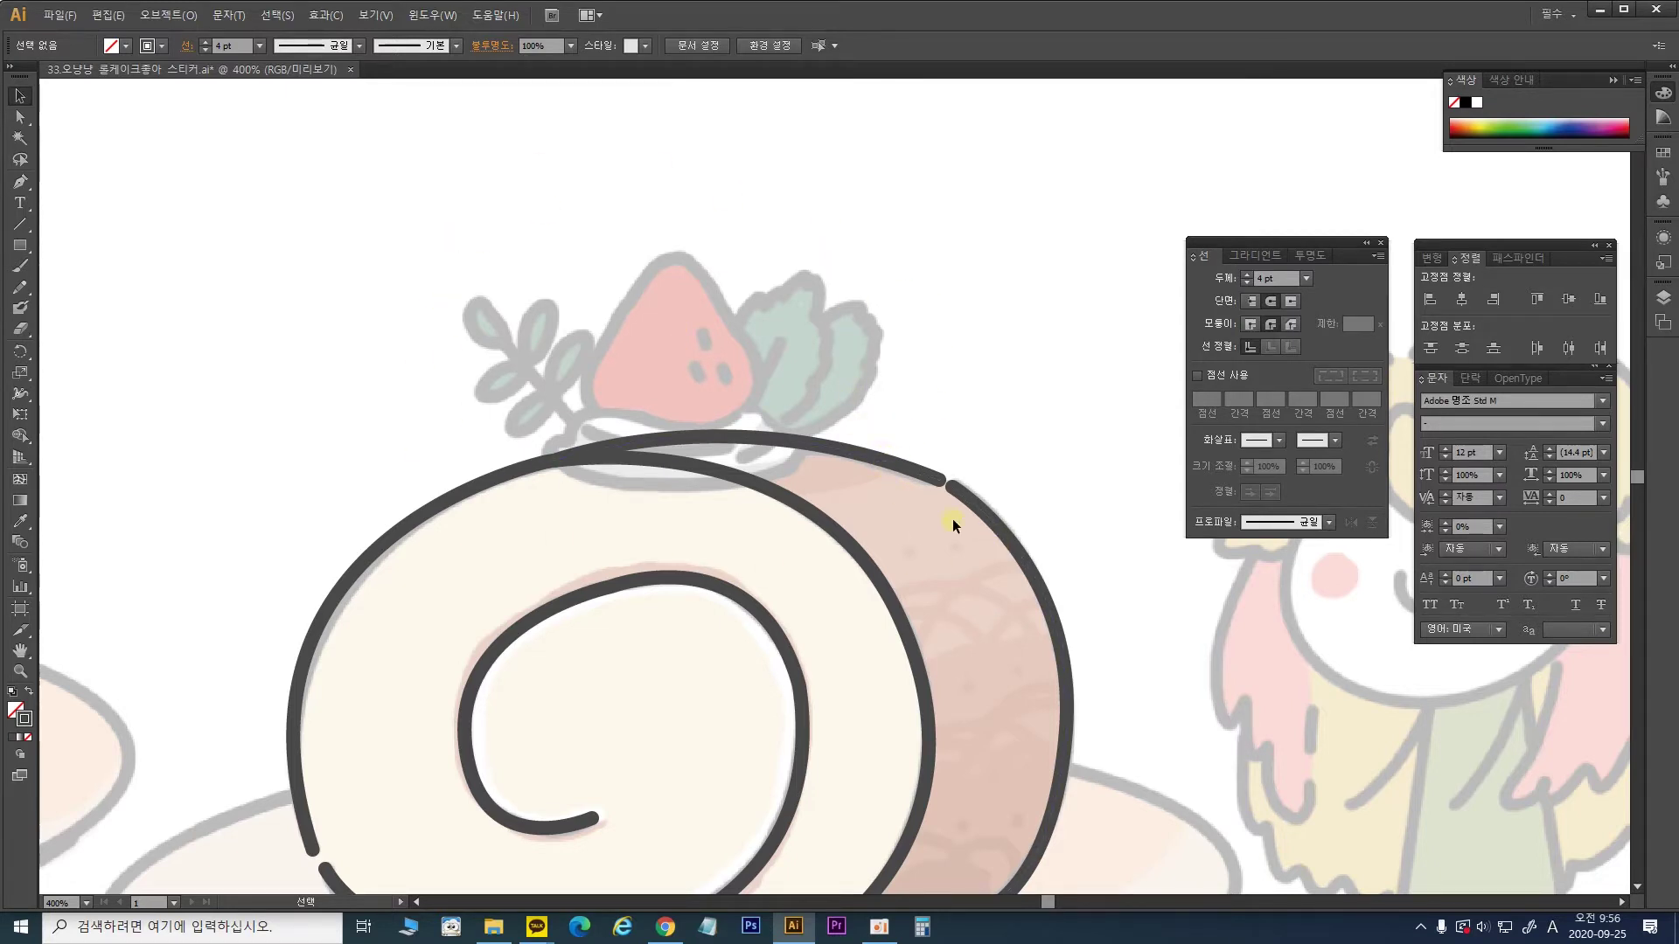
drag(963, 551, 1004, 371)
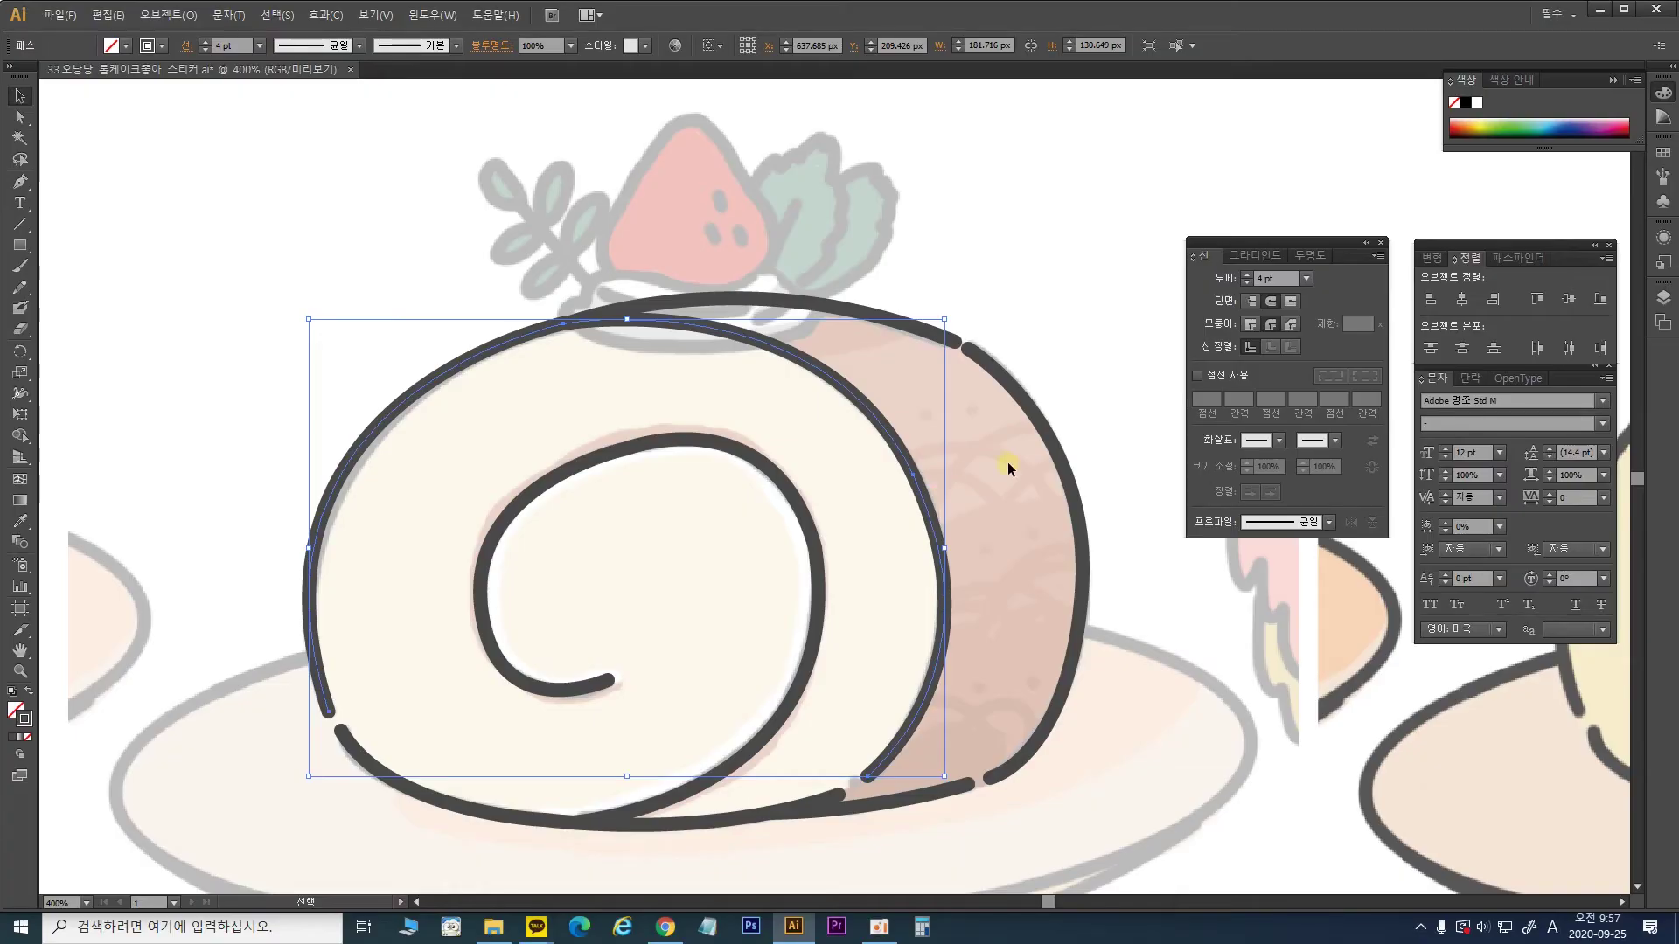
click(1007, 462)
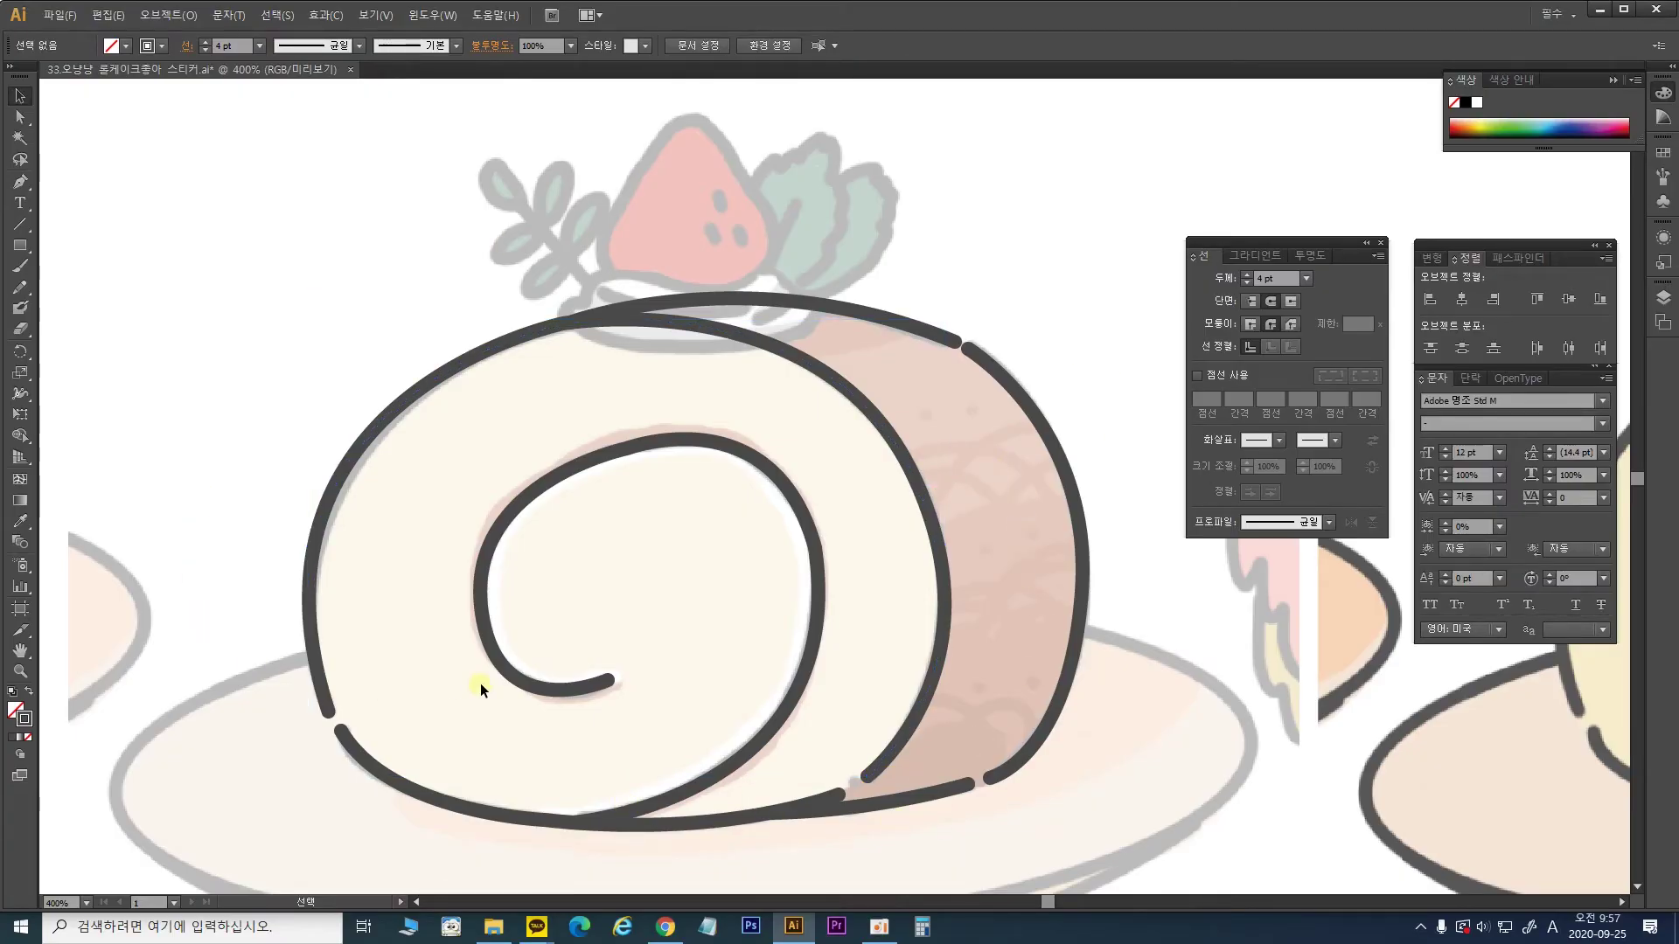
key(ctrl+minus)
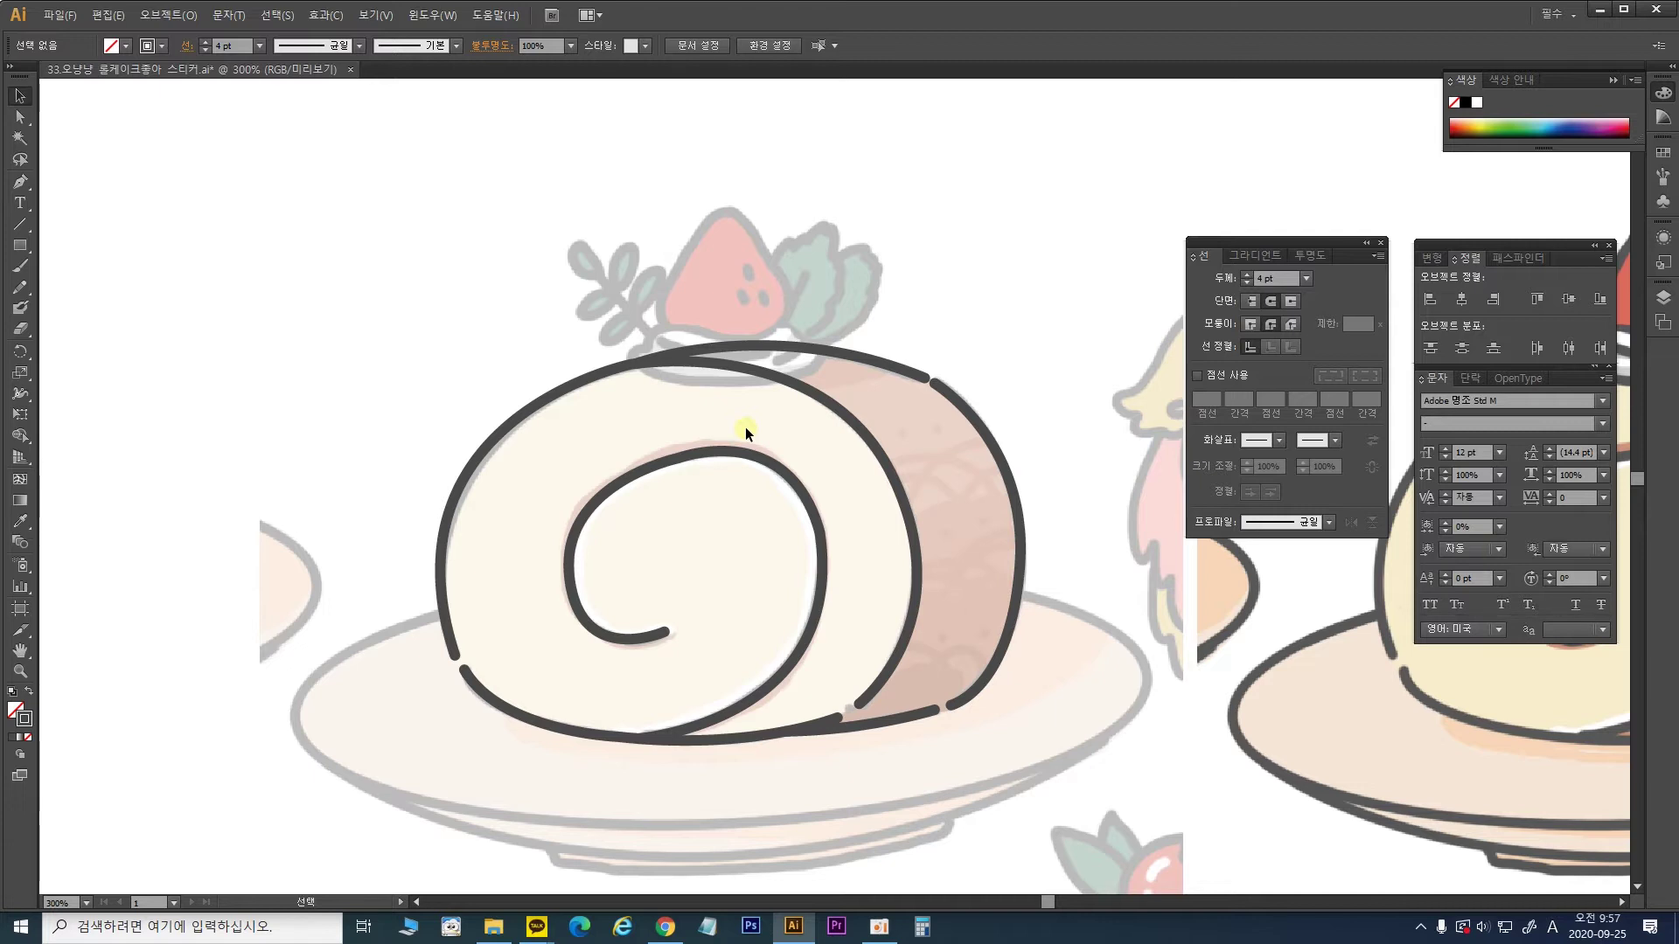
drag(745, 427, 225, 395)
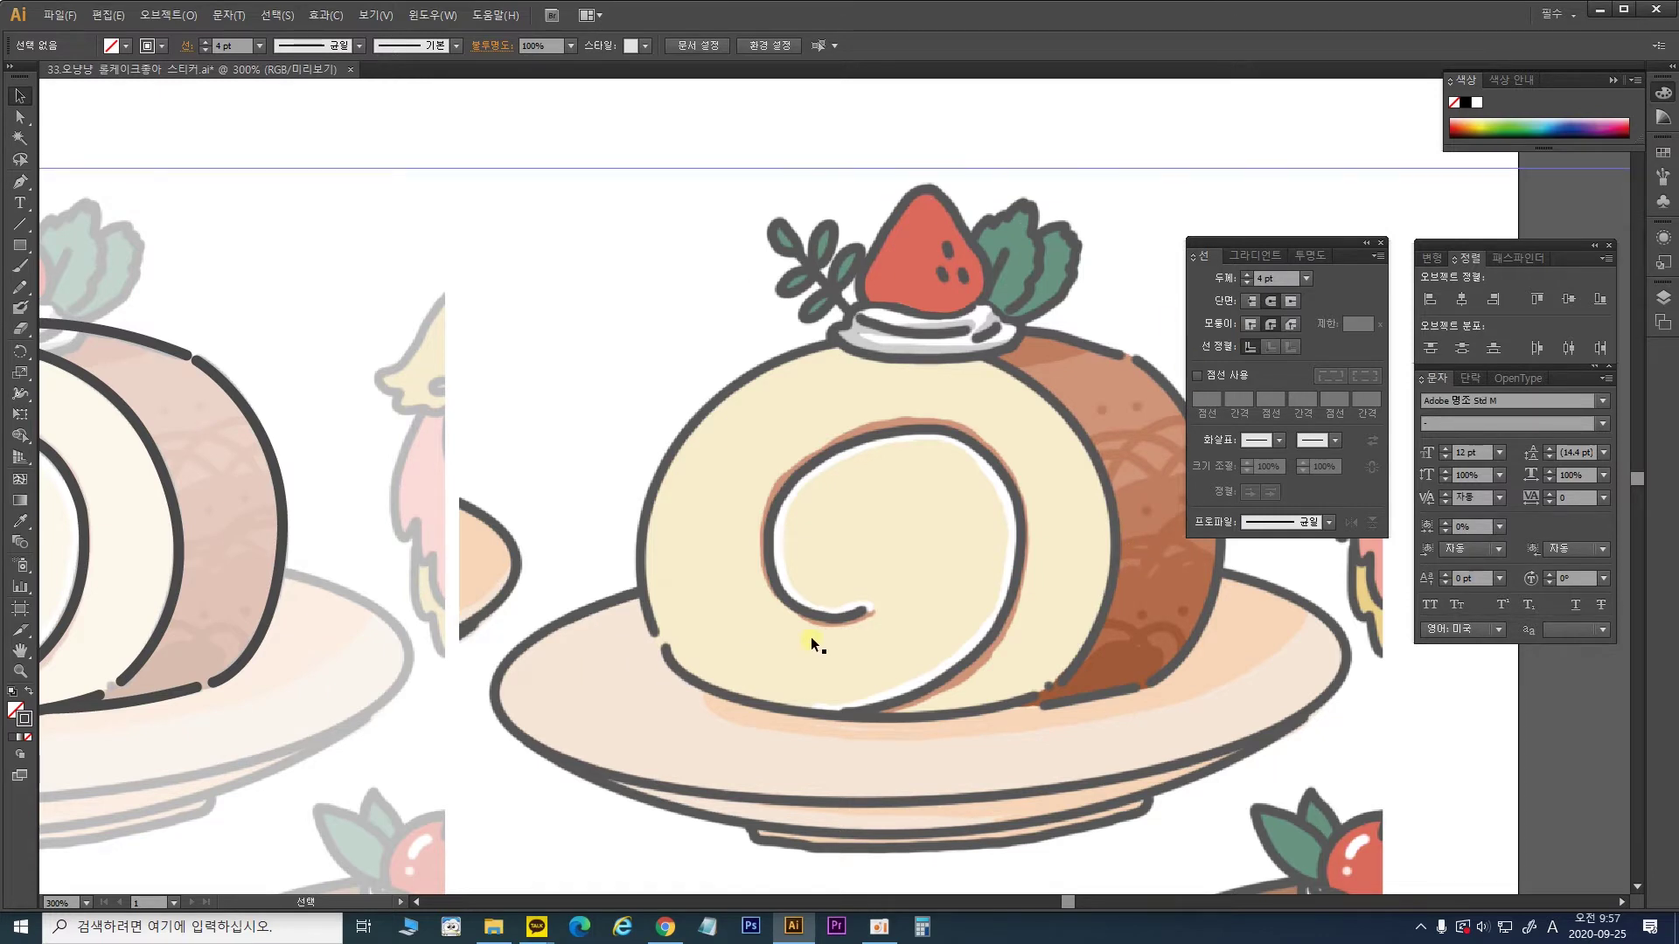
drag(596, 505, 1038, 493)
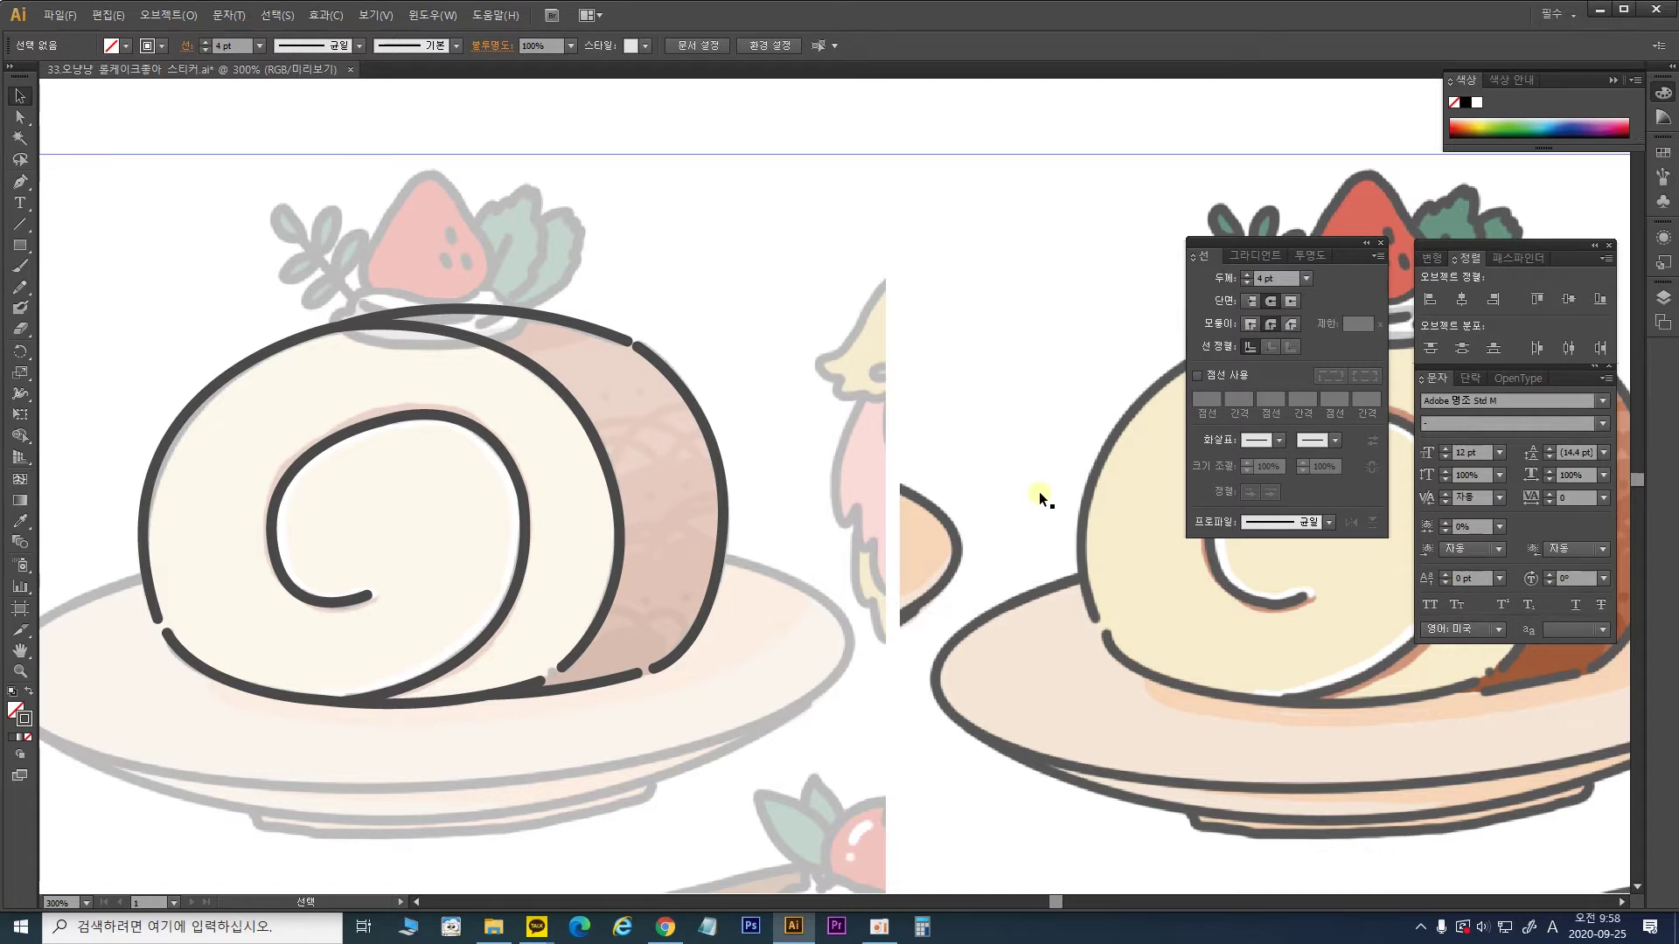
drag(1105, 567, 742, 554)
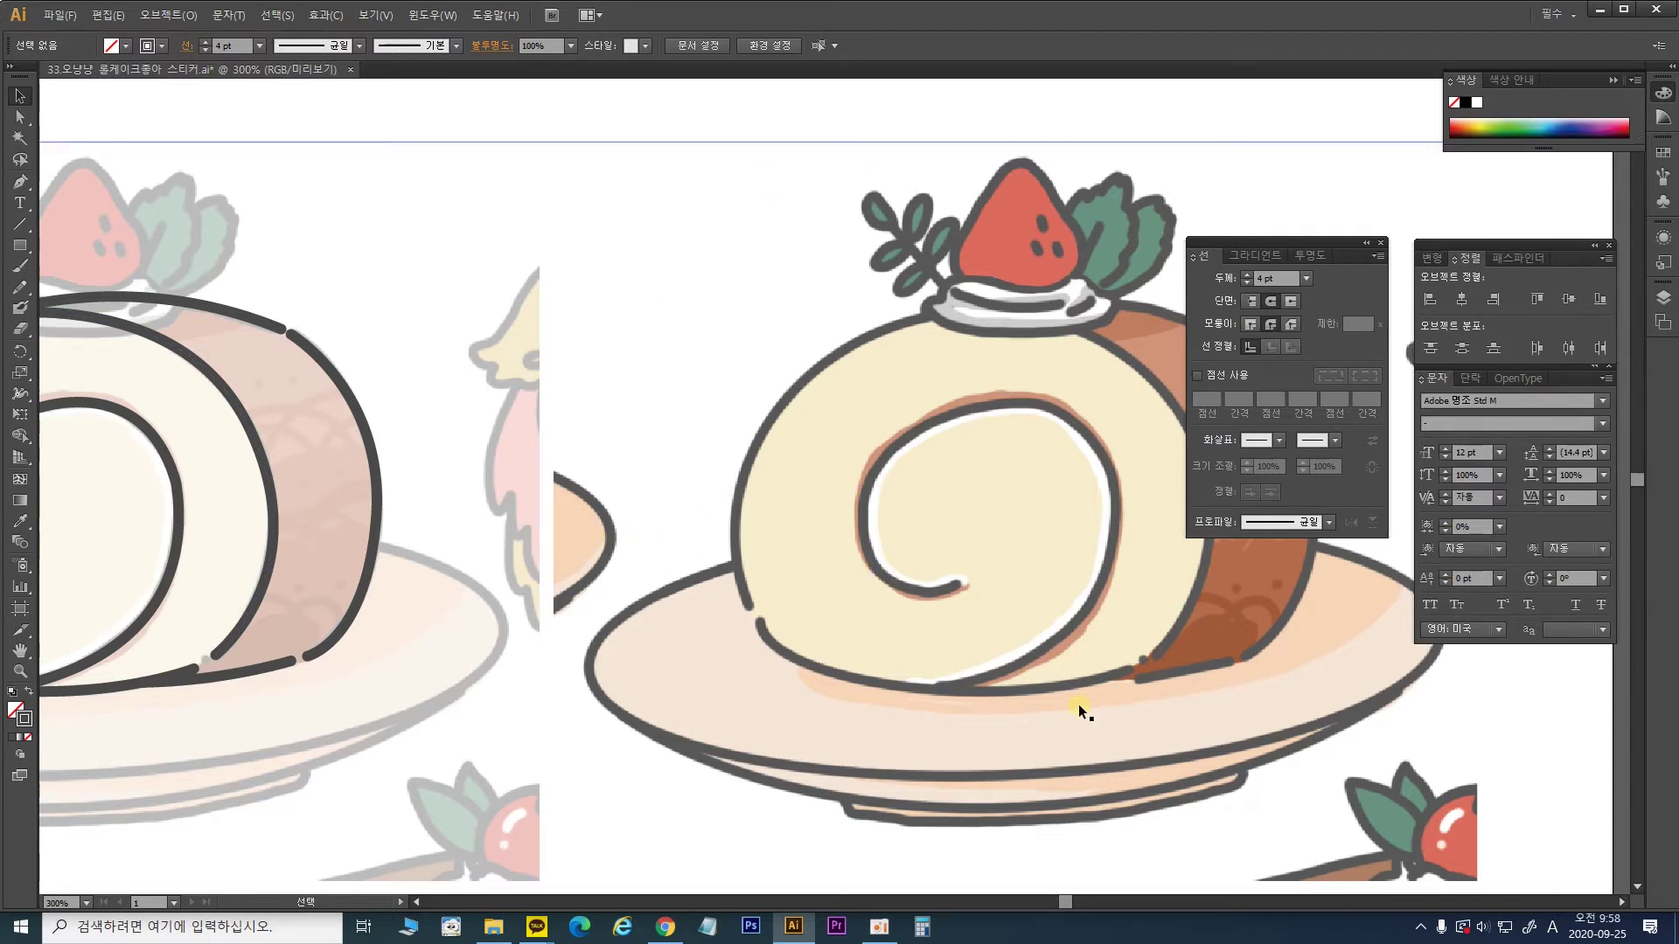
drag(659, 612, 685, 554)
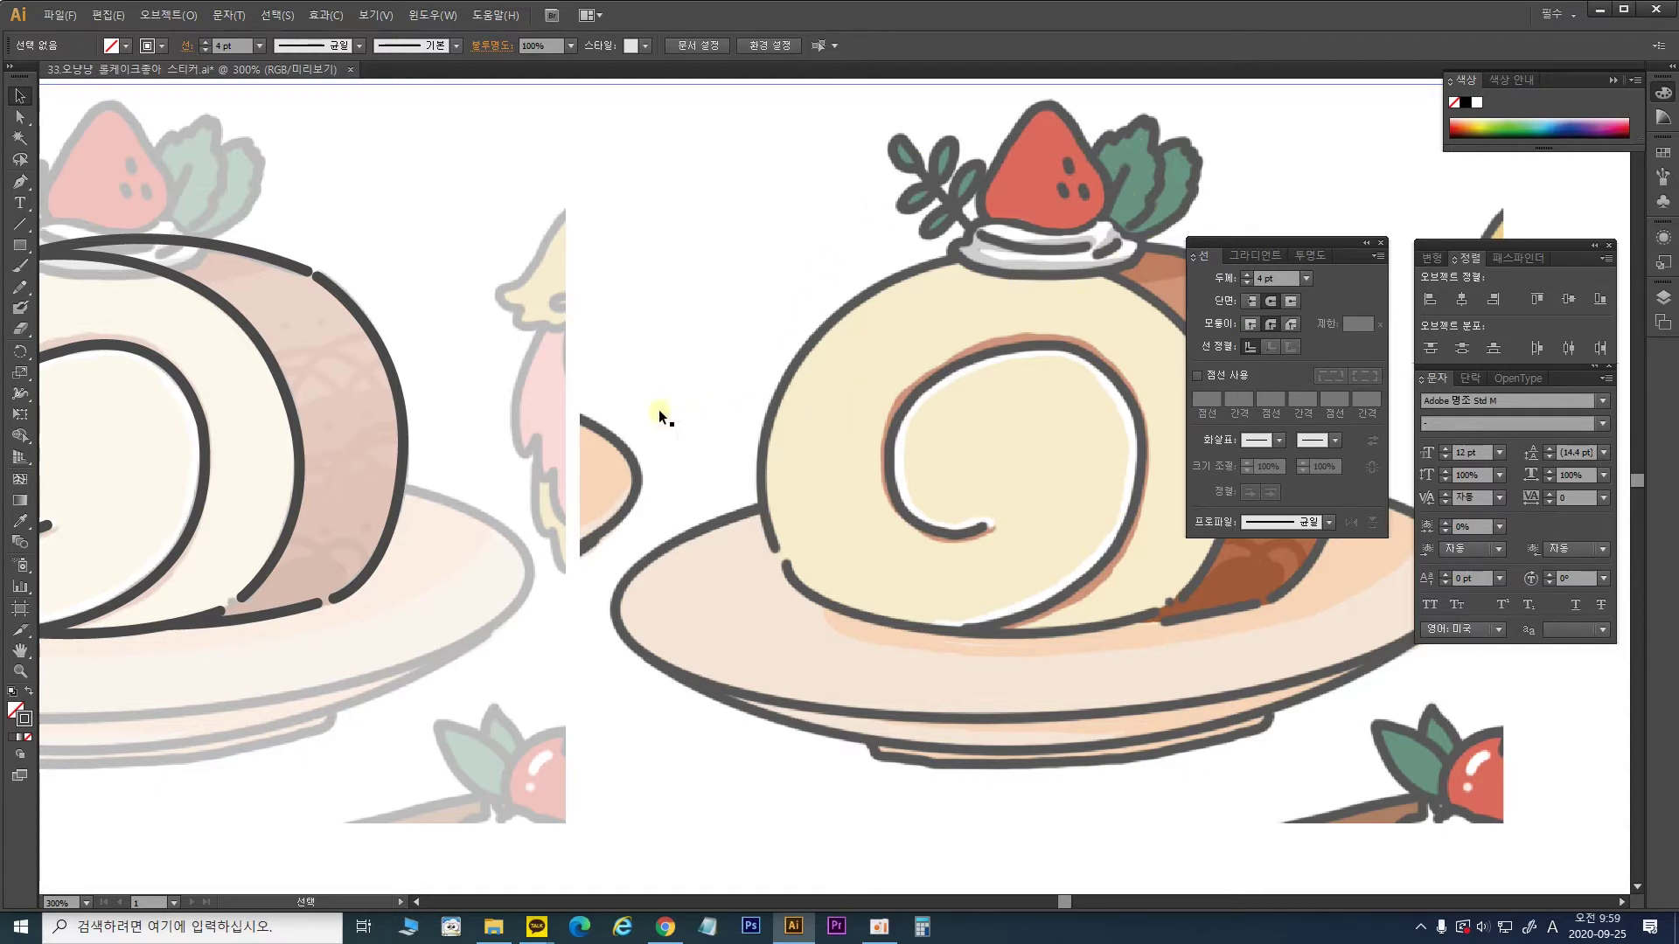
drag(400, 315, 1009, 343)
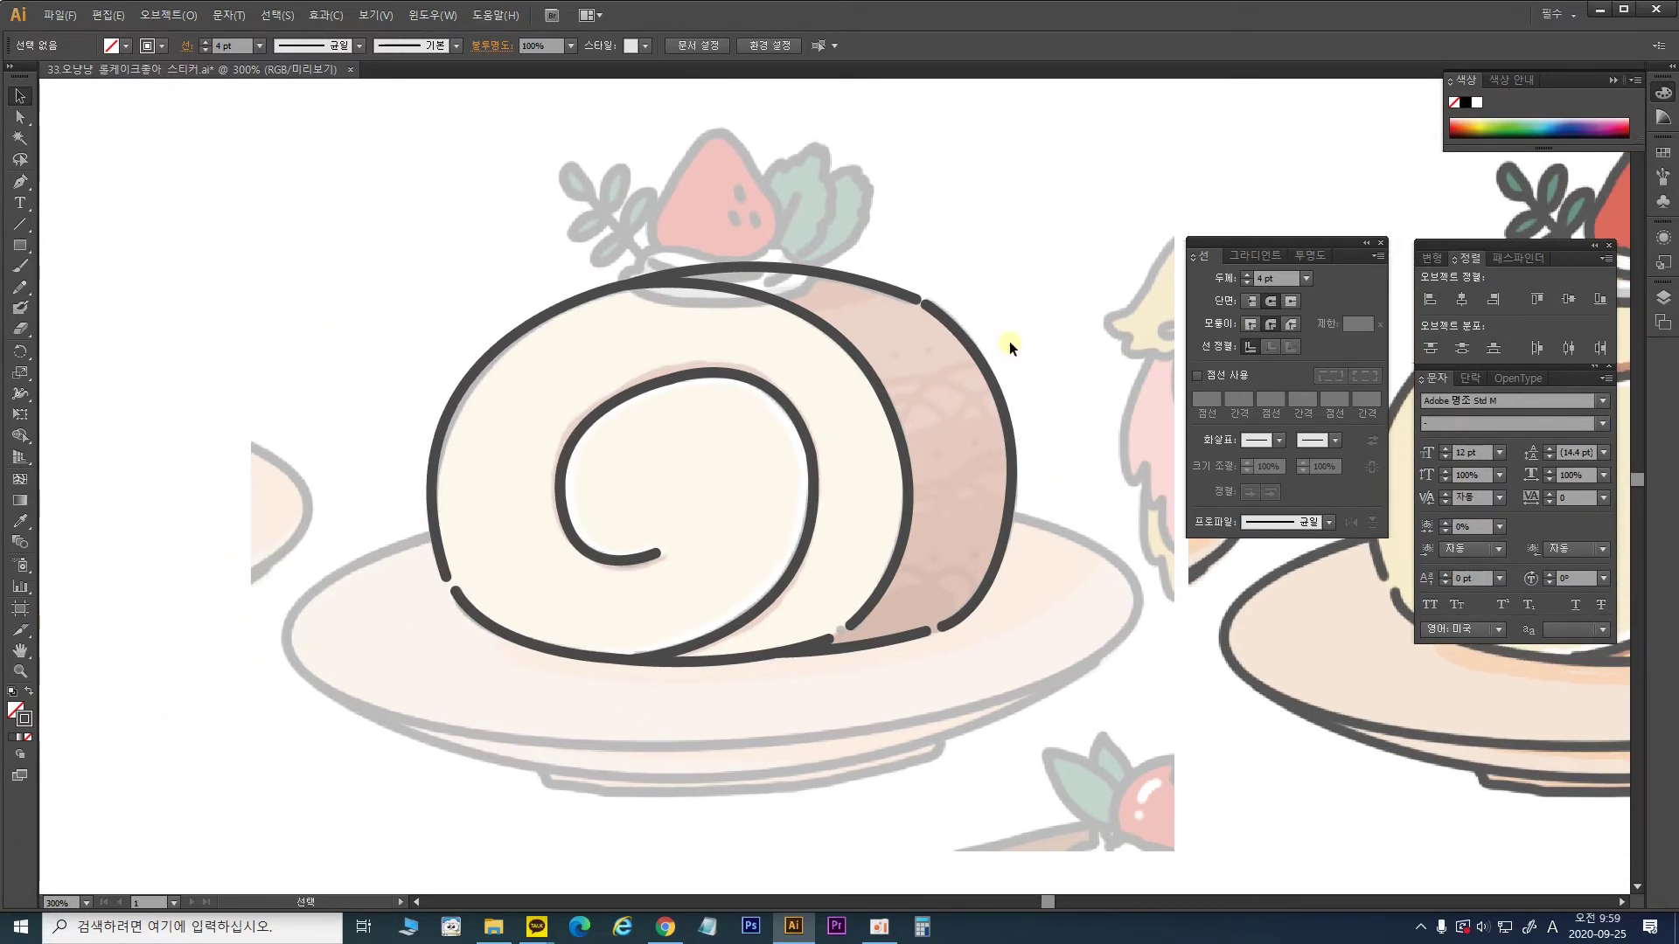
key(ctrl+equal)
key(ctrl+equal)
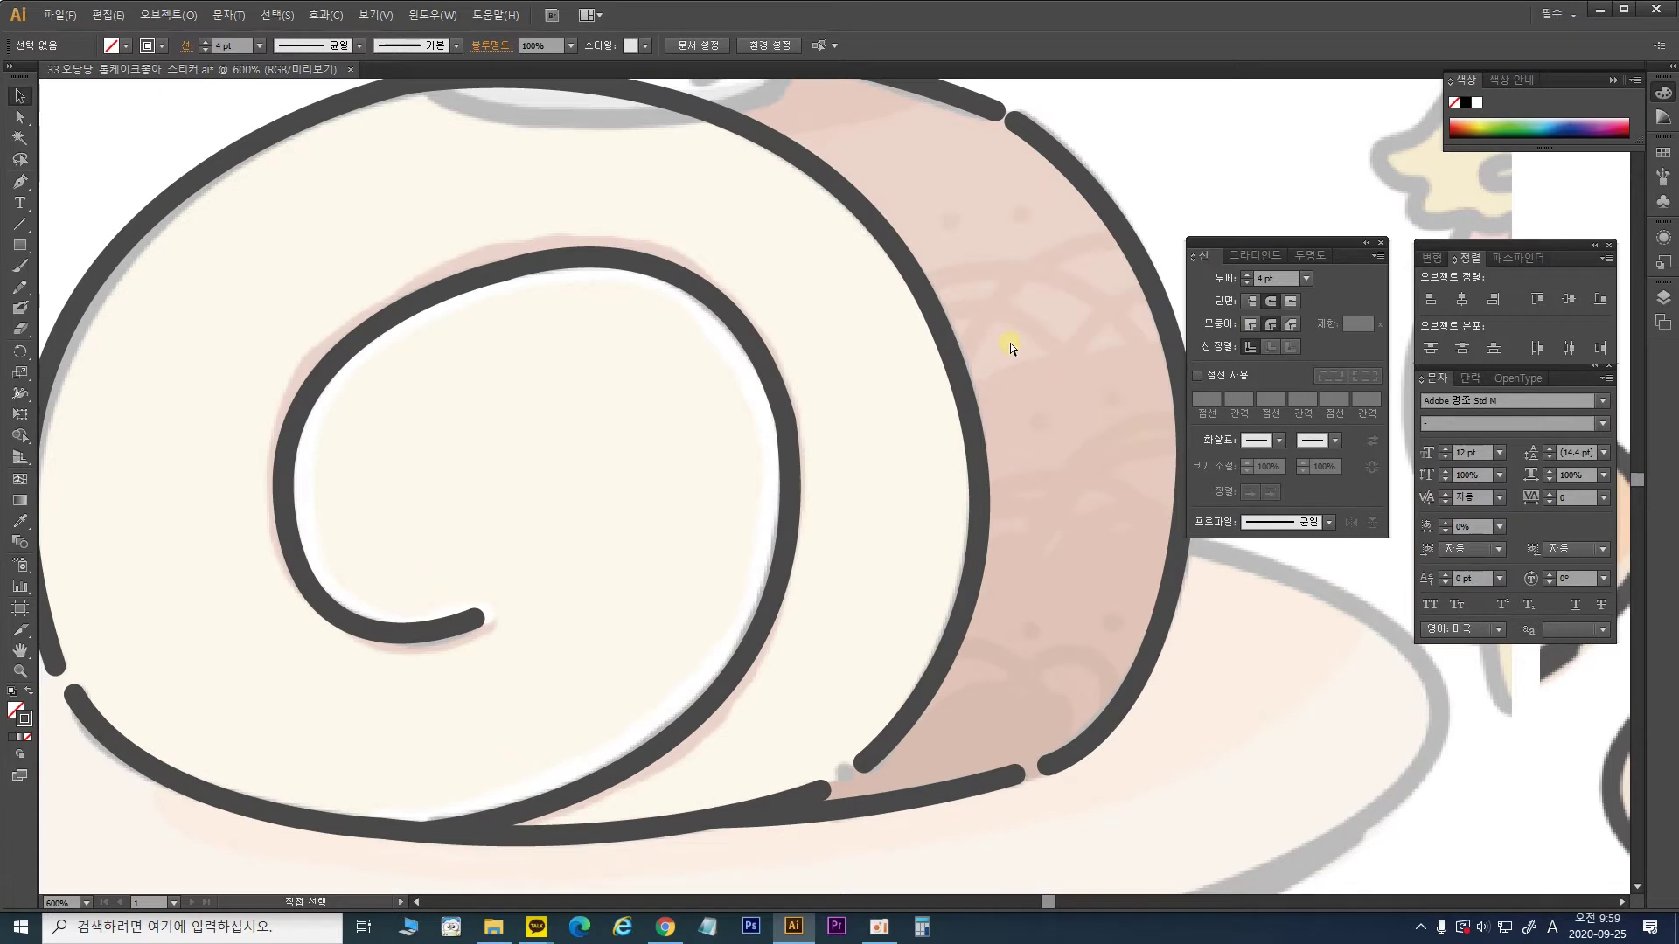
key(ctrl+minus)
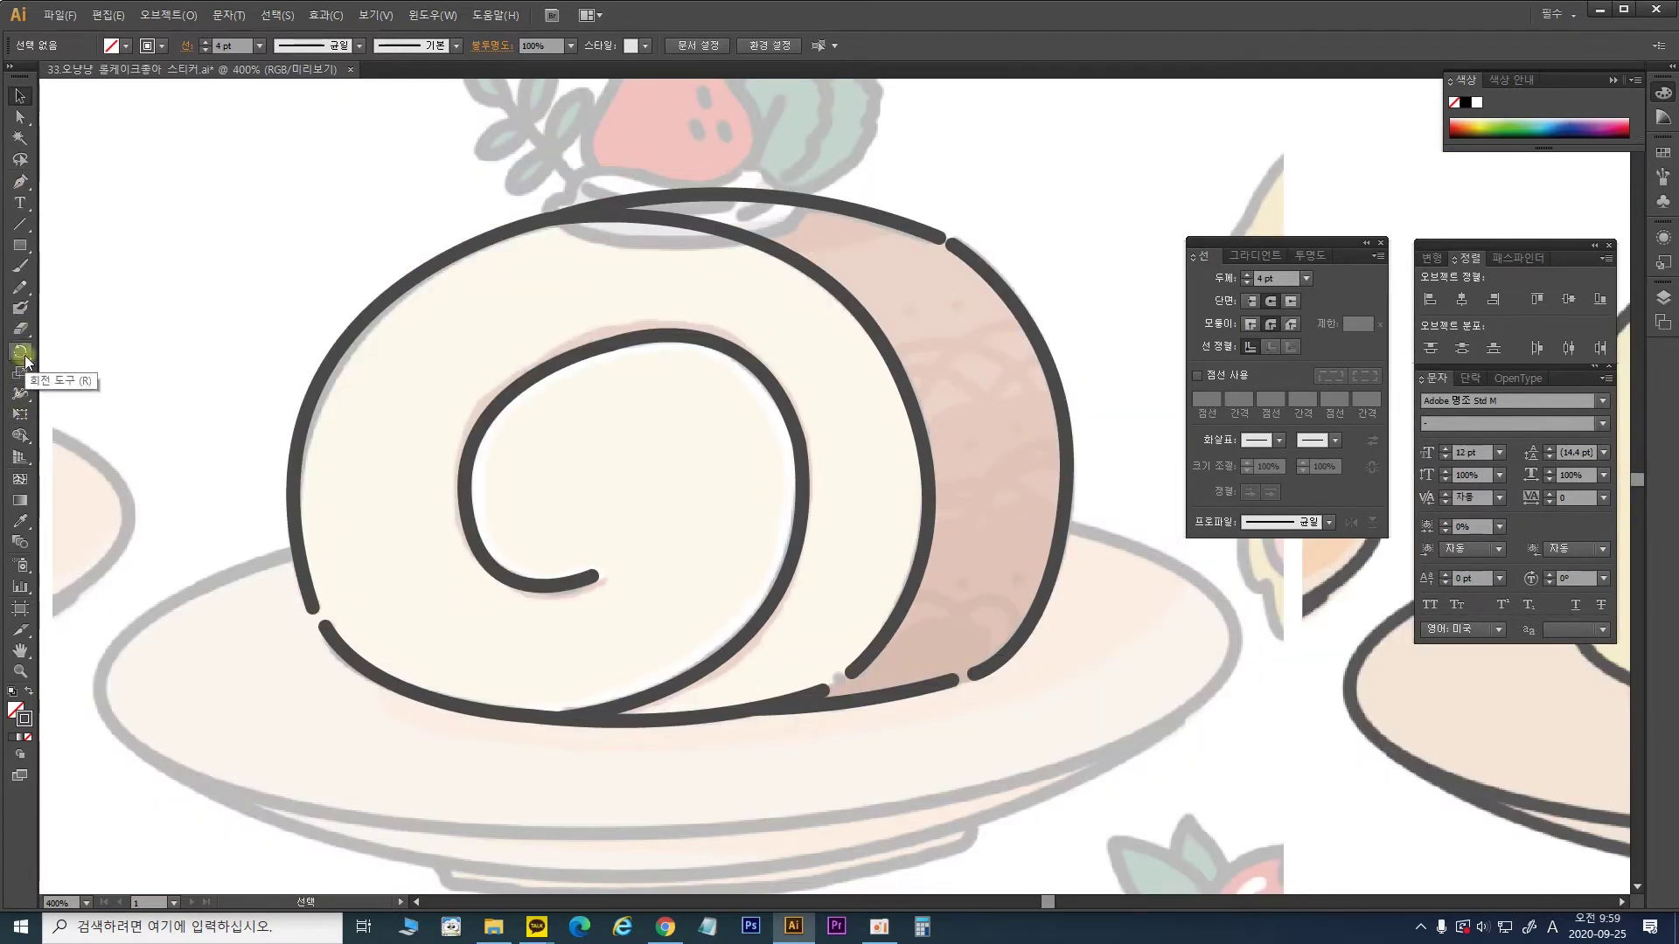
Step: Sample the cream colour of the roll's face from the full-colour illustration with the Eyedropper for use as the brush colour
click(20, 308)
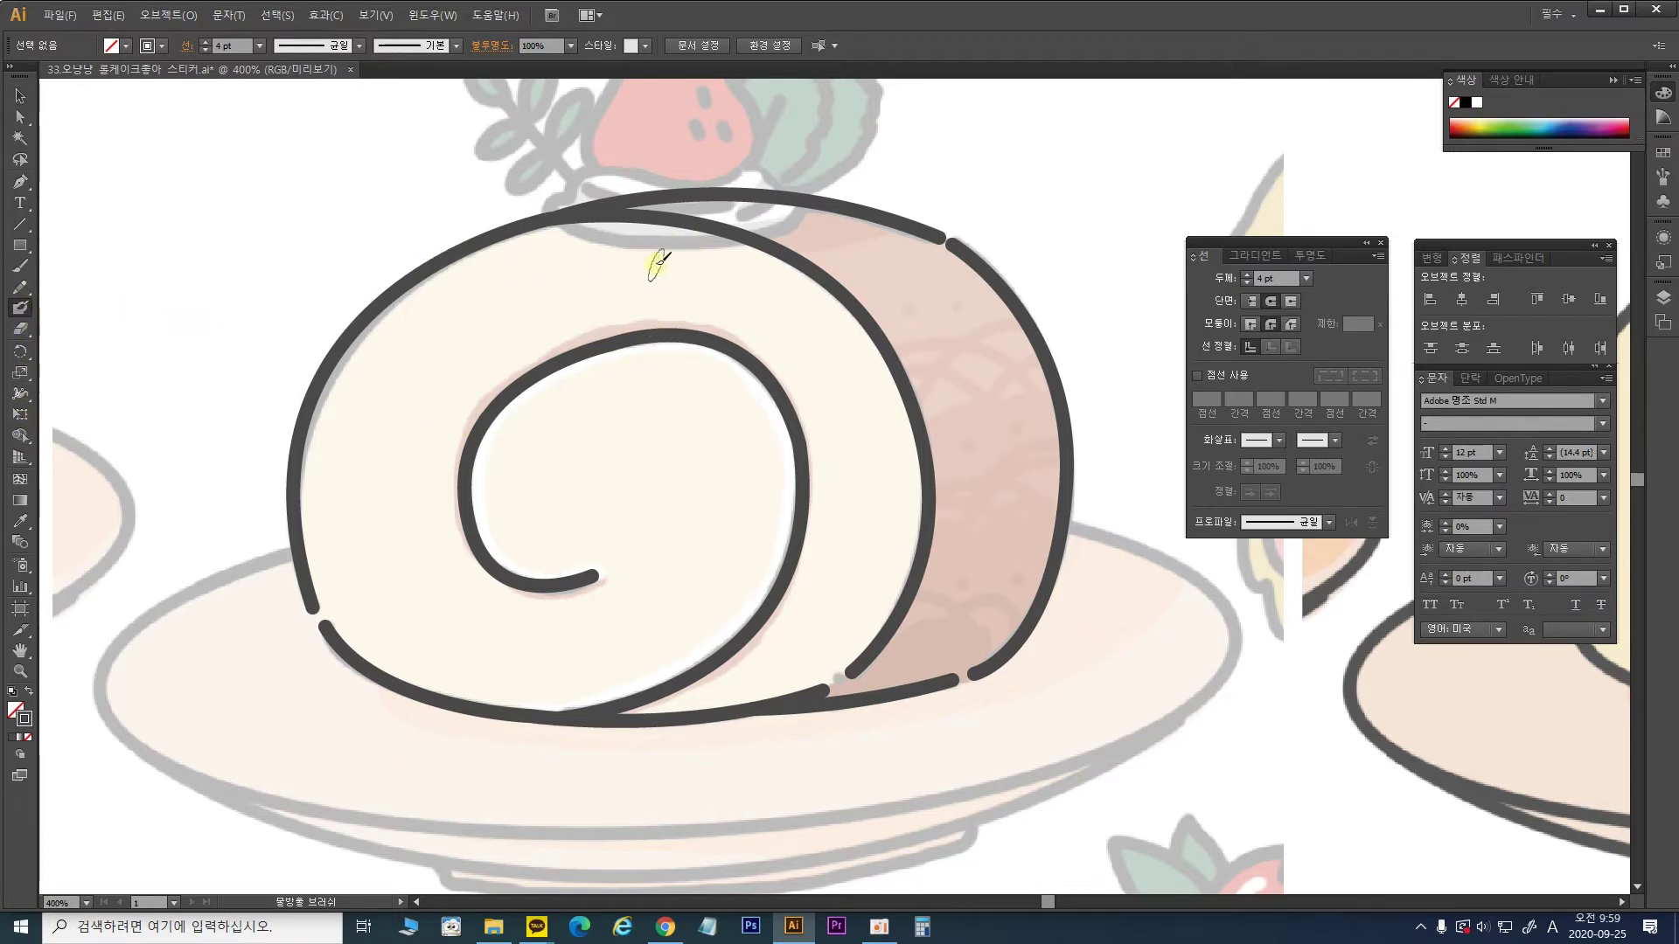
drag(951, 370, 292, 326)
drag(738, 364, 536, 386)
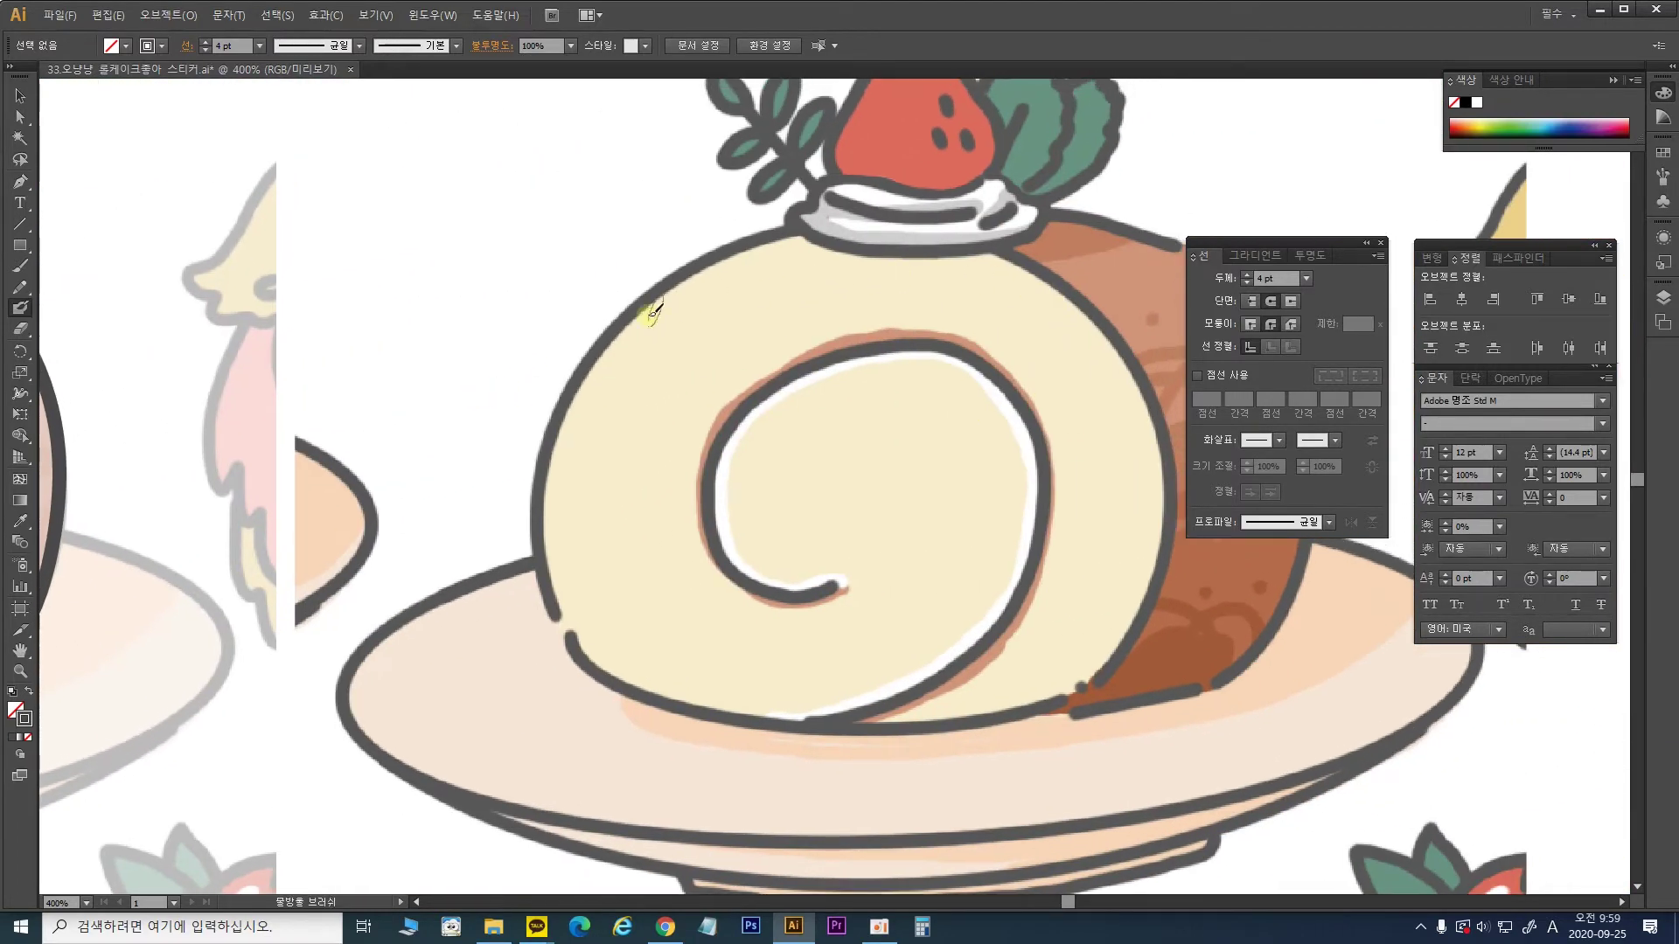
key(i)
drag(467, 463, 298, 484)
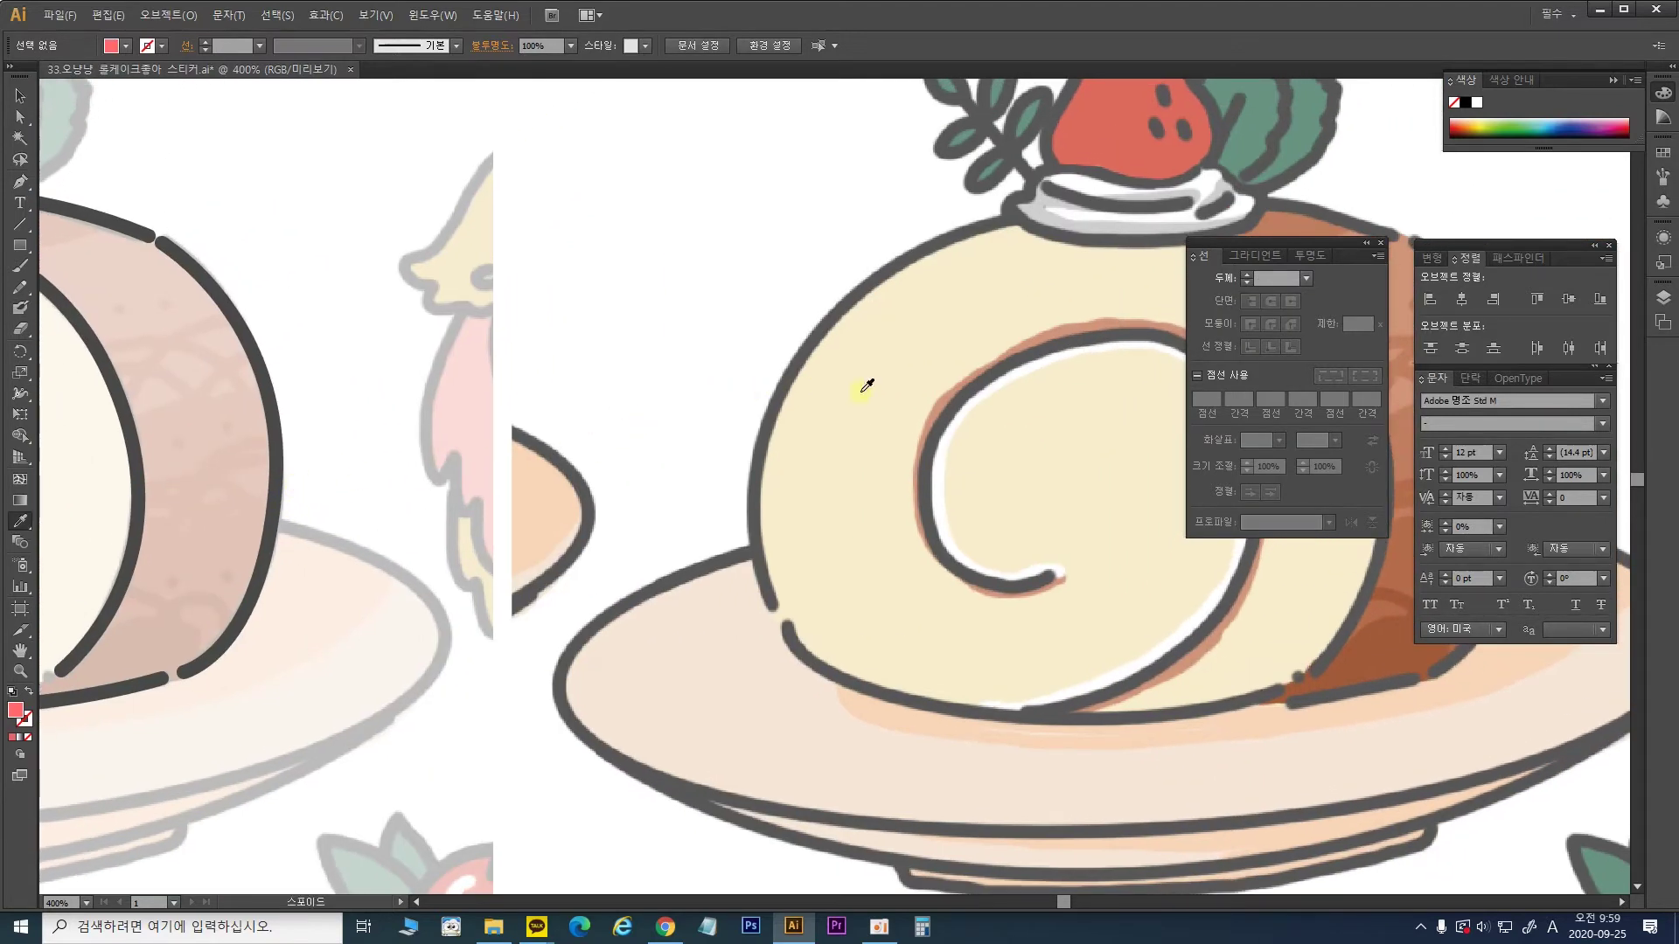
click(885, 351)
drag(321, 363, 1097, 367)
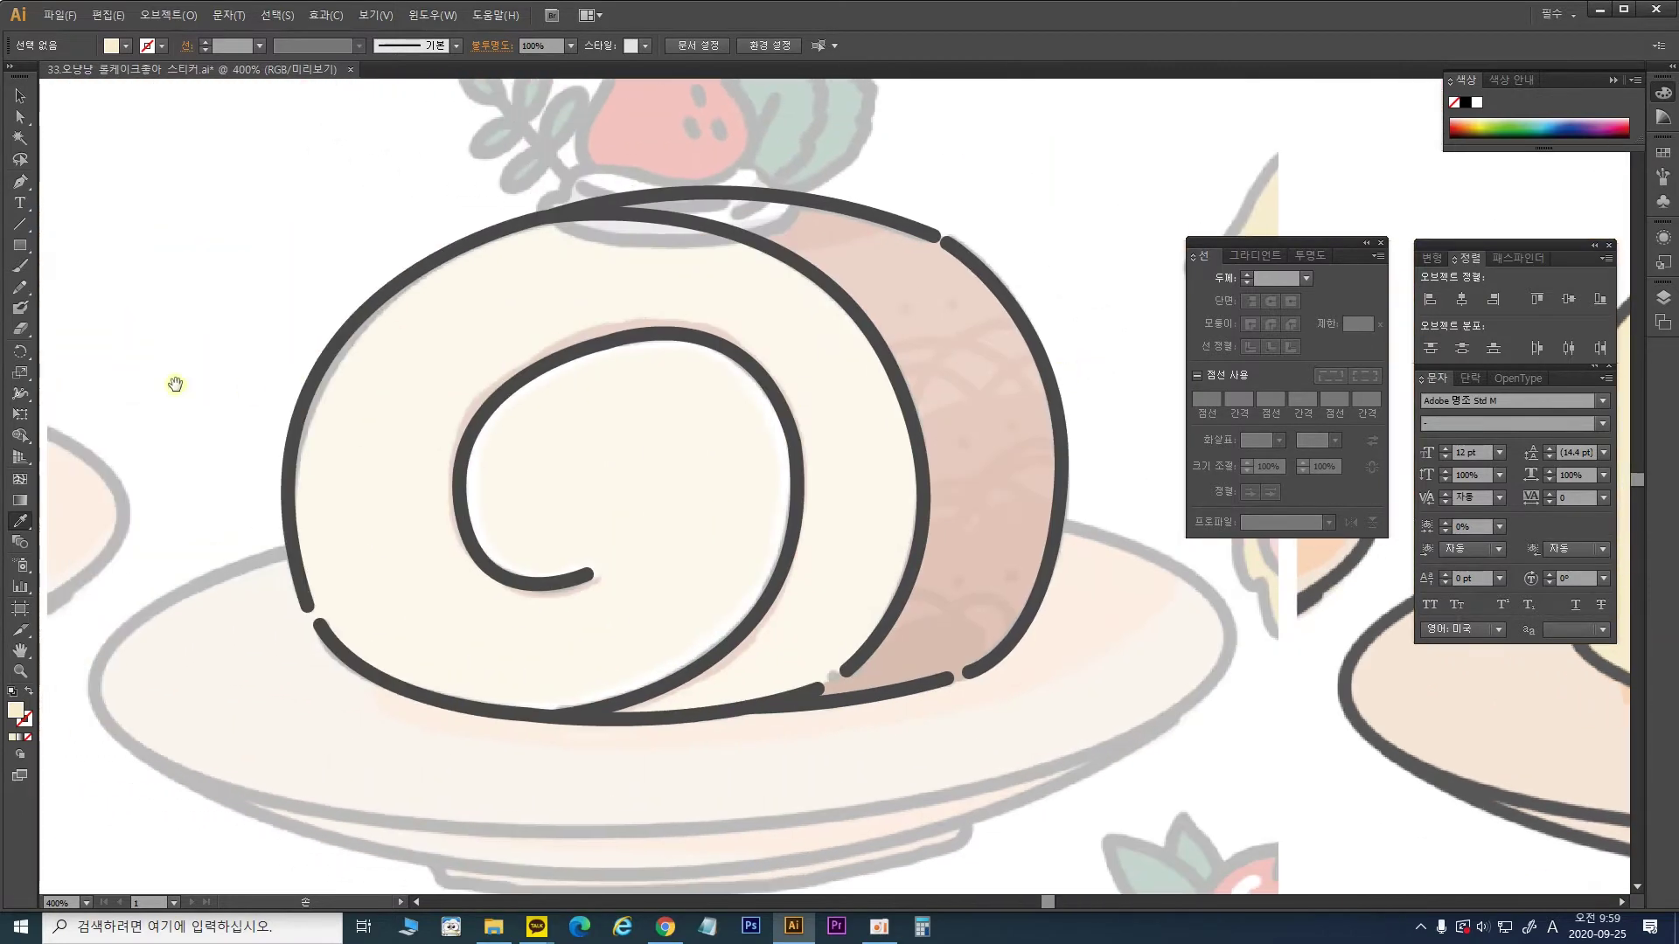
Step: Paint a cream band along the inside of the face's outline with the Blob Brush and fill in its lower-left area
click(19, 307)
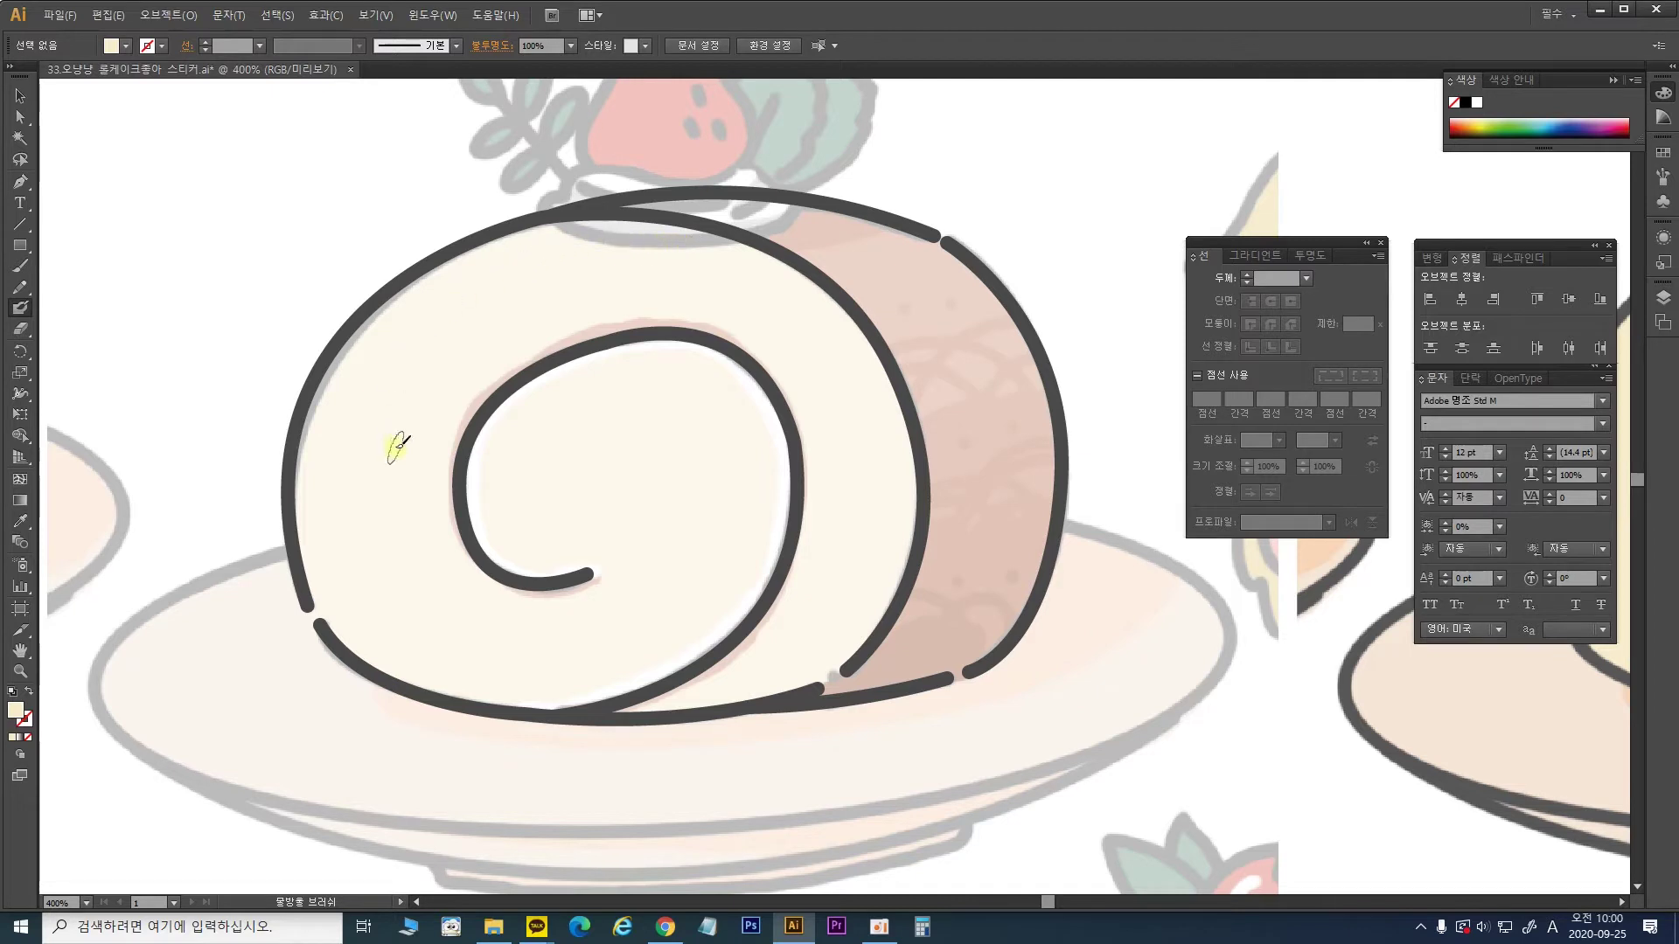
mouse_move(506, 244)
mouse_down()
mouse_move(619, 232)
mouse_move(757, 249)
mouse_up()
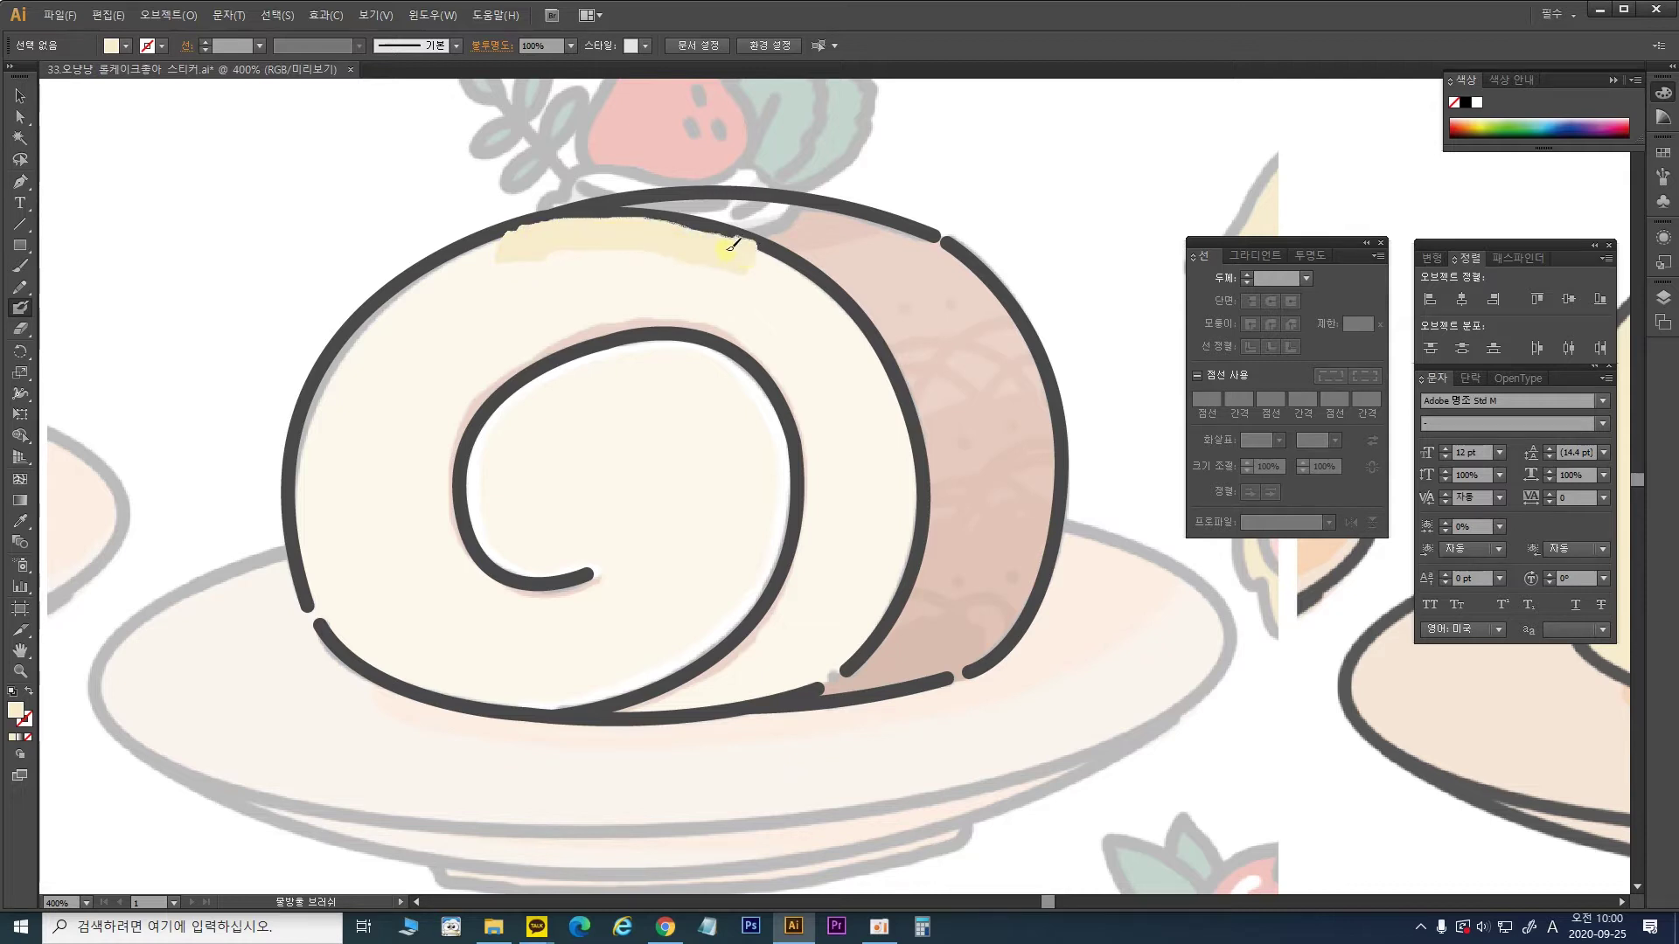
mouse_move(503, 247)
mouse_down()
mouse_move(362, 328)
mouse_move(303, 415)
mouse_move(301, 541)
mouse_move(339, 631)
mouse_move(398, 666)
mouse_move(498, 689)
mouse_move(469, 674)
mouse_move(433, 674)
mouse_move(435, 688)
mouse_move(593, 702)
mouse_move(844, 665)
mouse_move(894, 591)
mouse_move(915, 483)
mouse_move(920, 529)
mouse_move(898, 404)
mouse_move(858, 330)
mouse_move(747, 252)
mouse_move(577, 238)
mouse_move(469, 283)
mouse_up()
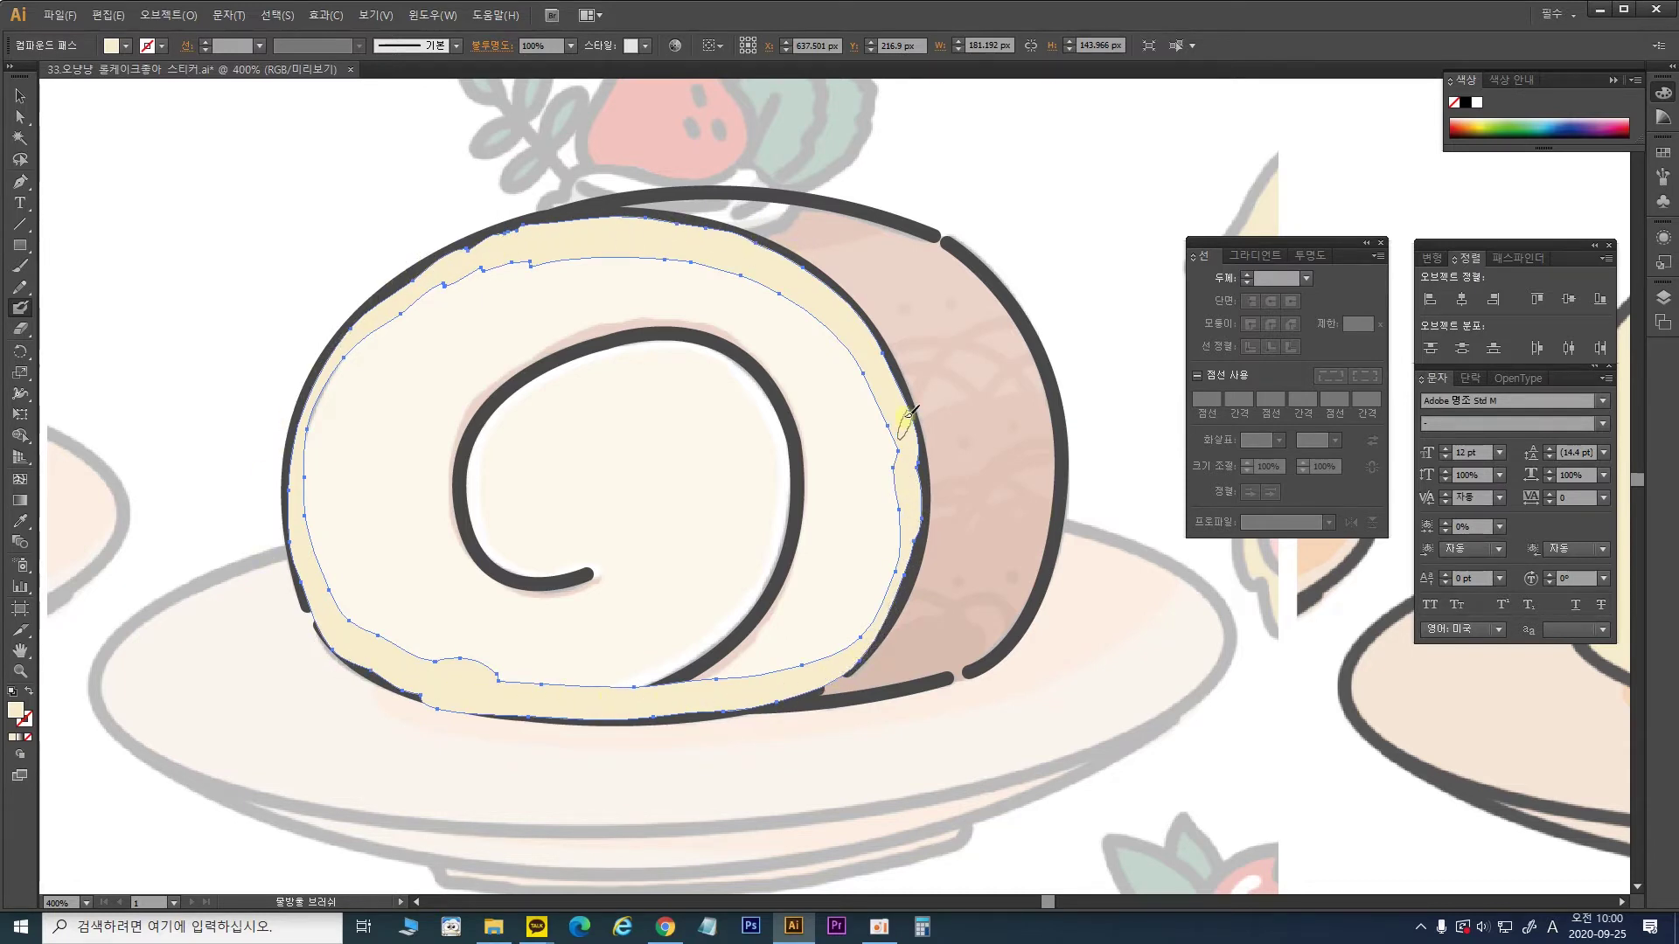
mouse_move(506, 267)
mouse_down()
mouse_move(427, 291)
mouse_move(347, 362)
mouse_move(313, 442)
mouse_move(317, 537)
mouse_move(406, 649)
mouse_move(575, 681)
mouse_up()
mouse_move(452, 657)
mouse_down()
mouse_move(356, 582)
mouse_move(358, 564)
mouse_move(487, 625)
mouse_move(505, 654)
mouse_move(385, 588)
mouse_up()
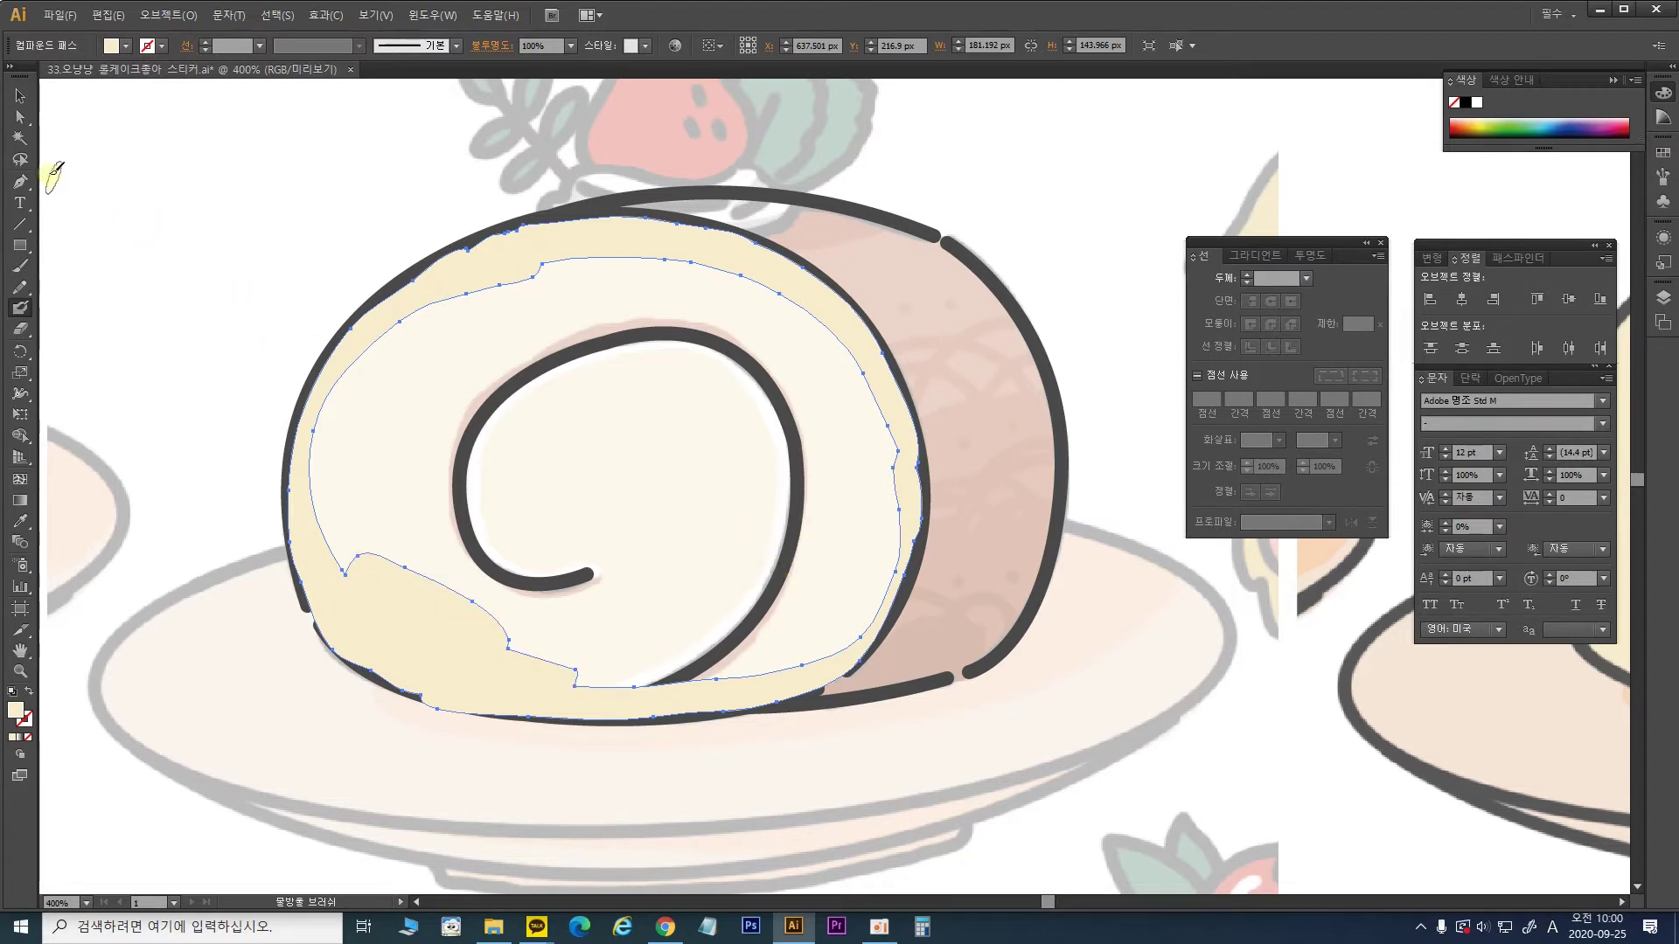
Step: Delete the inner contour of the cream band with Direct Selection to fill the whole roll face, and deselect it
click(27, 117)
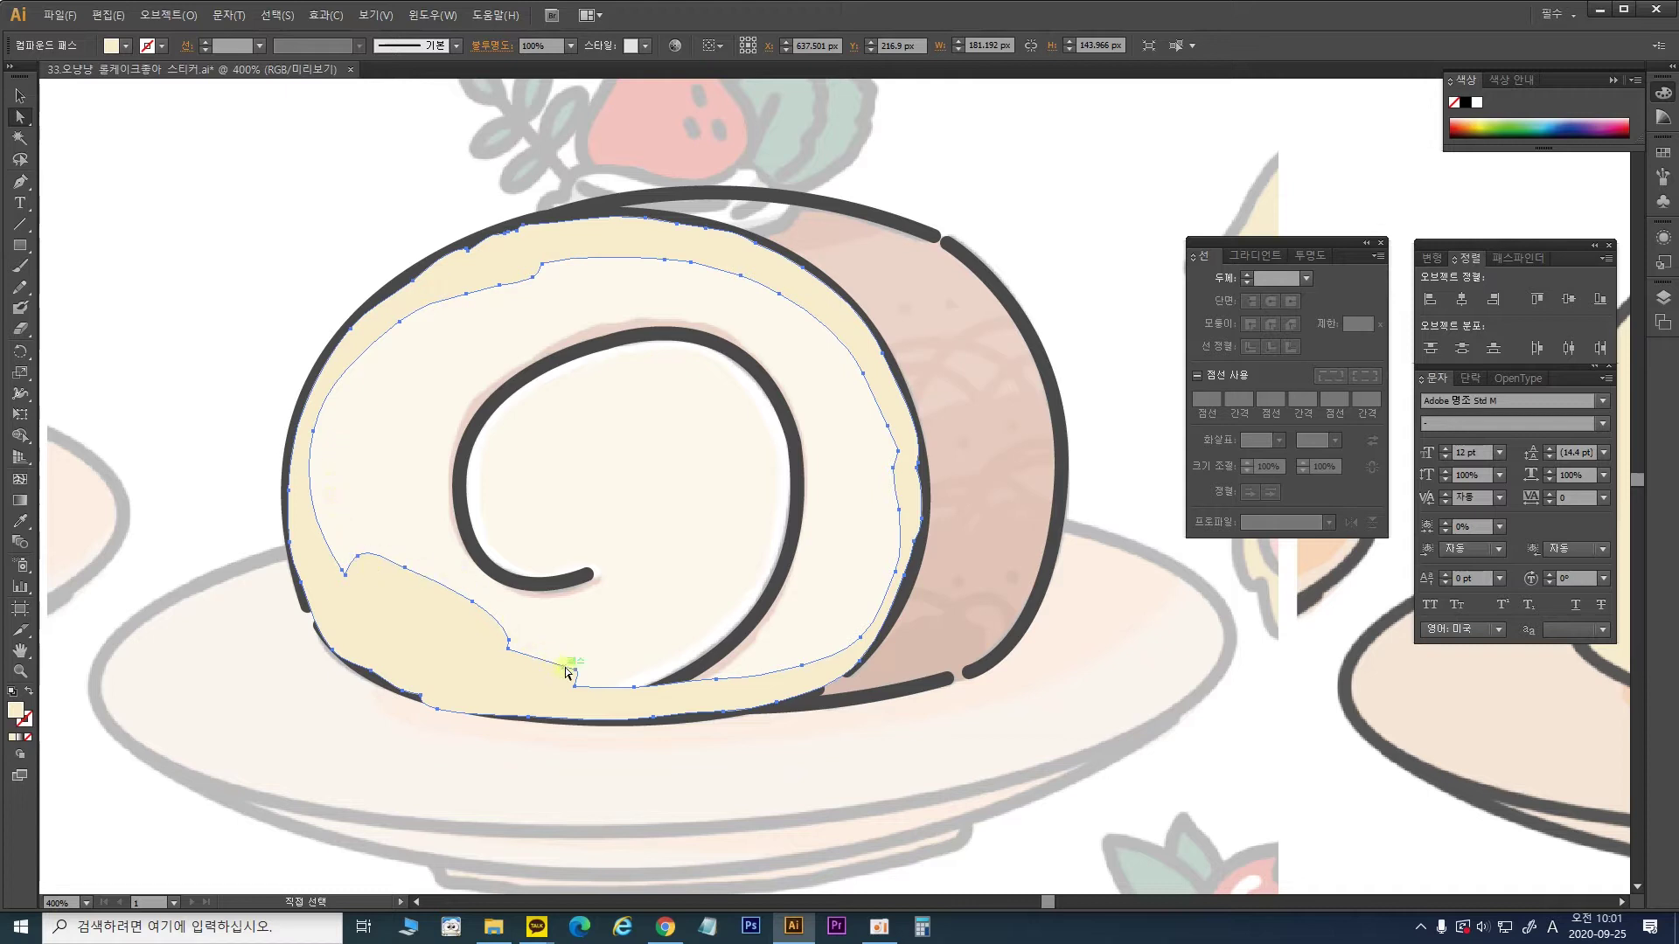
click(543, 265)
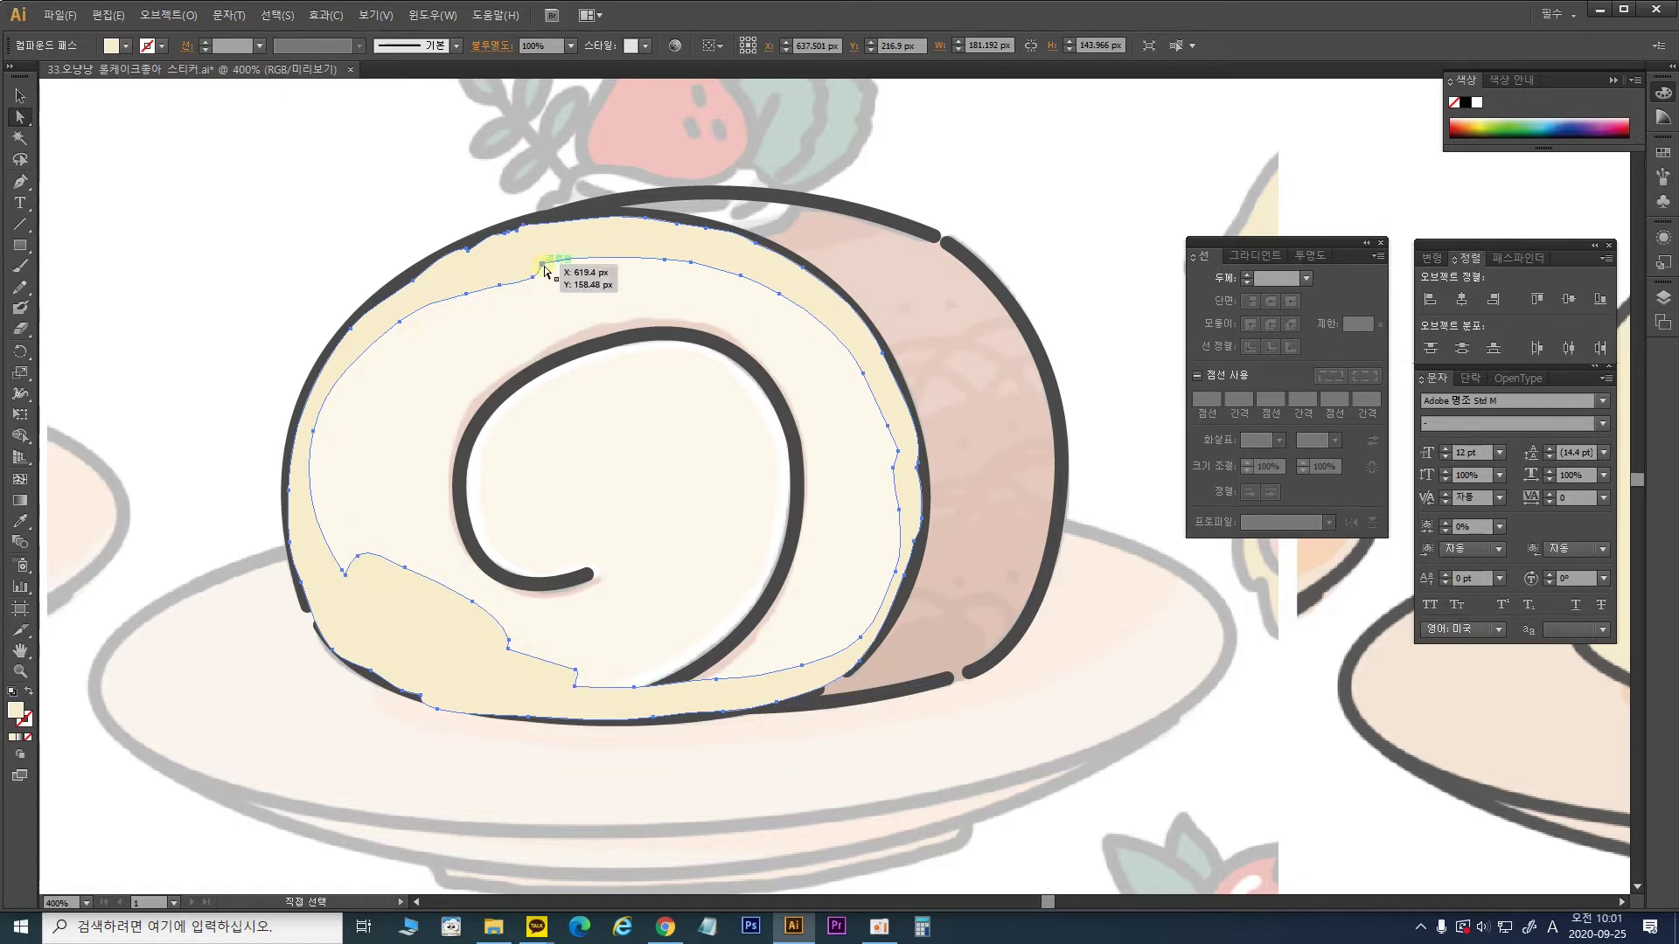
click(543, 266)
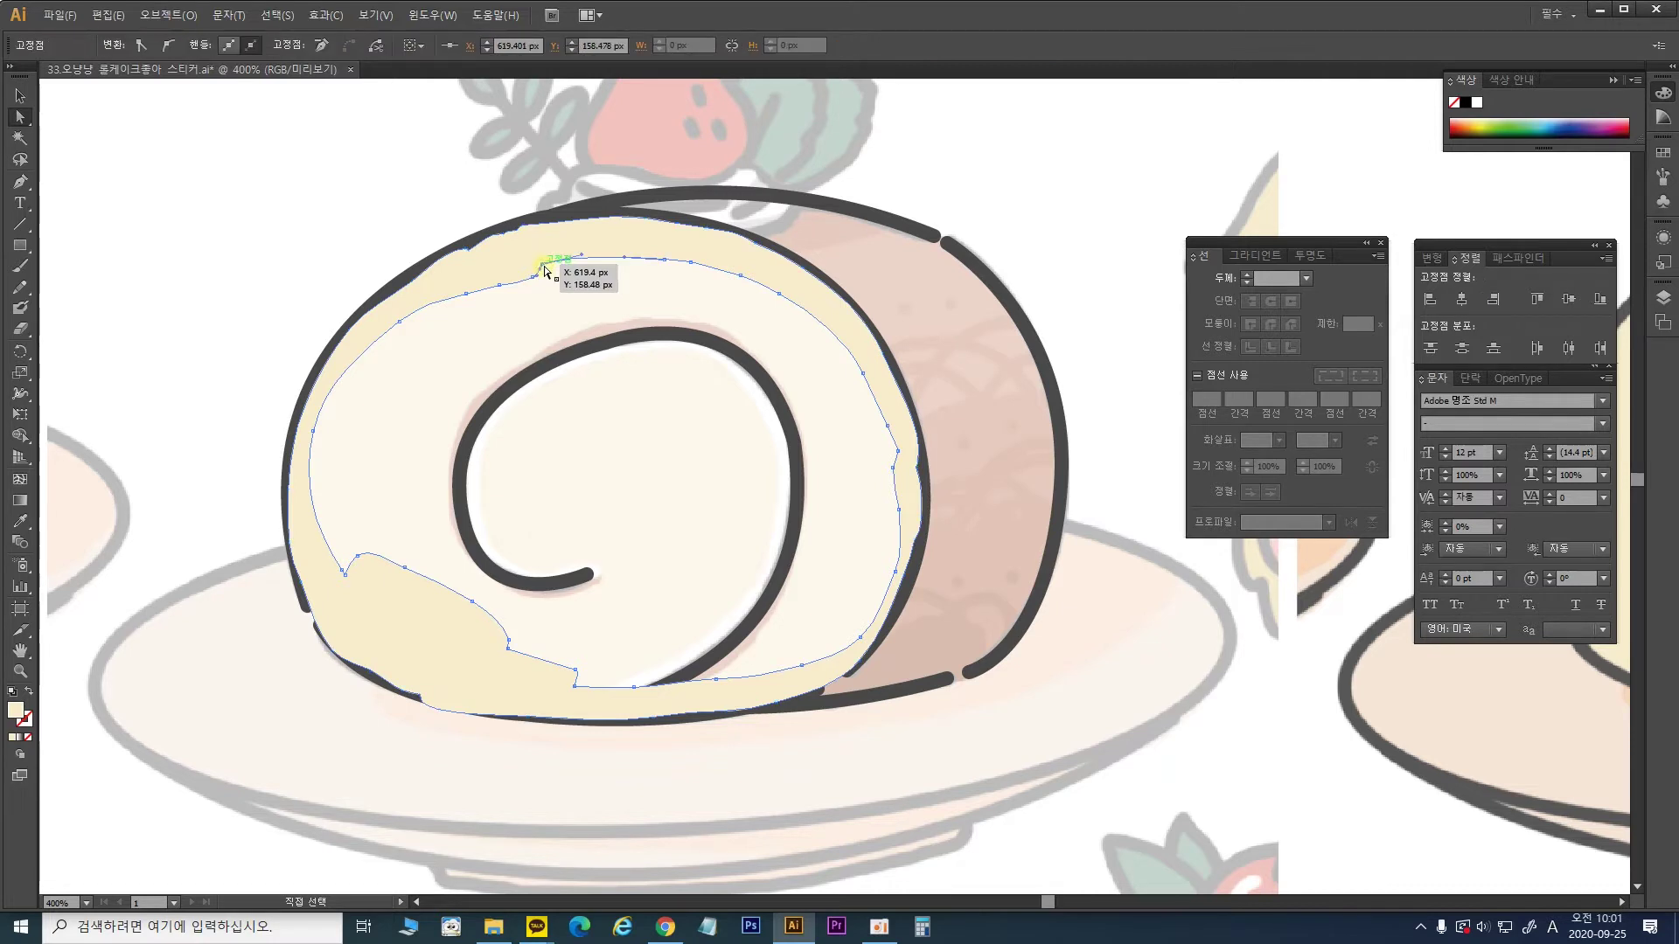
click(708, 295)
click(768, 285)
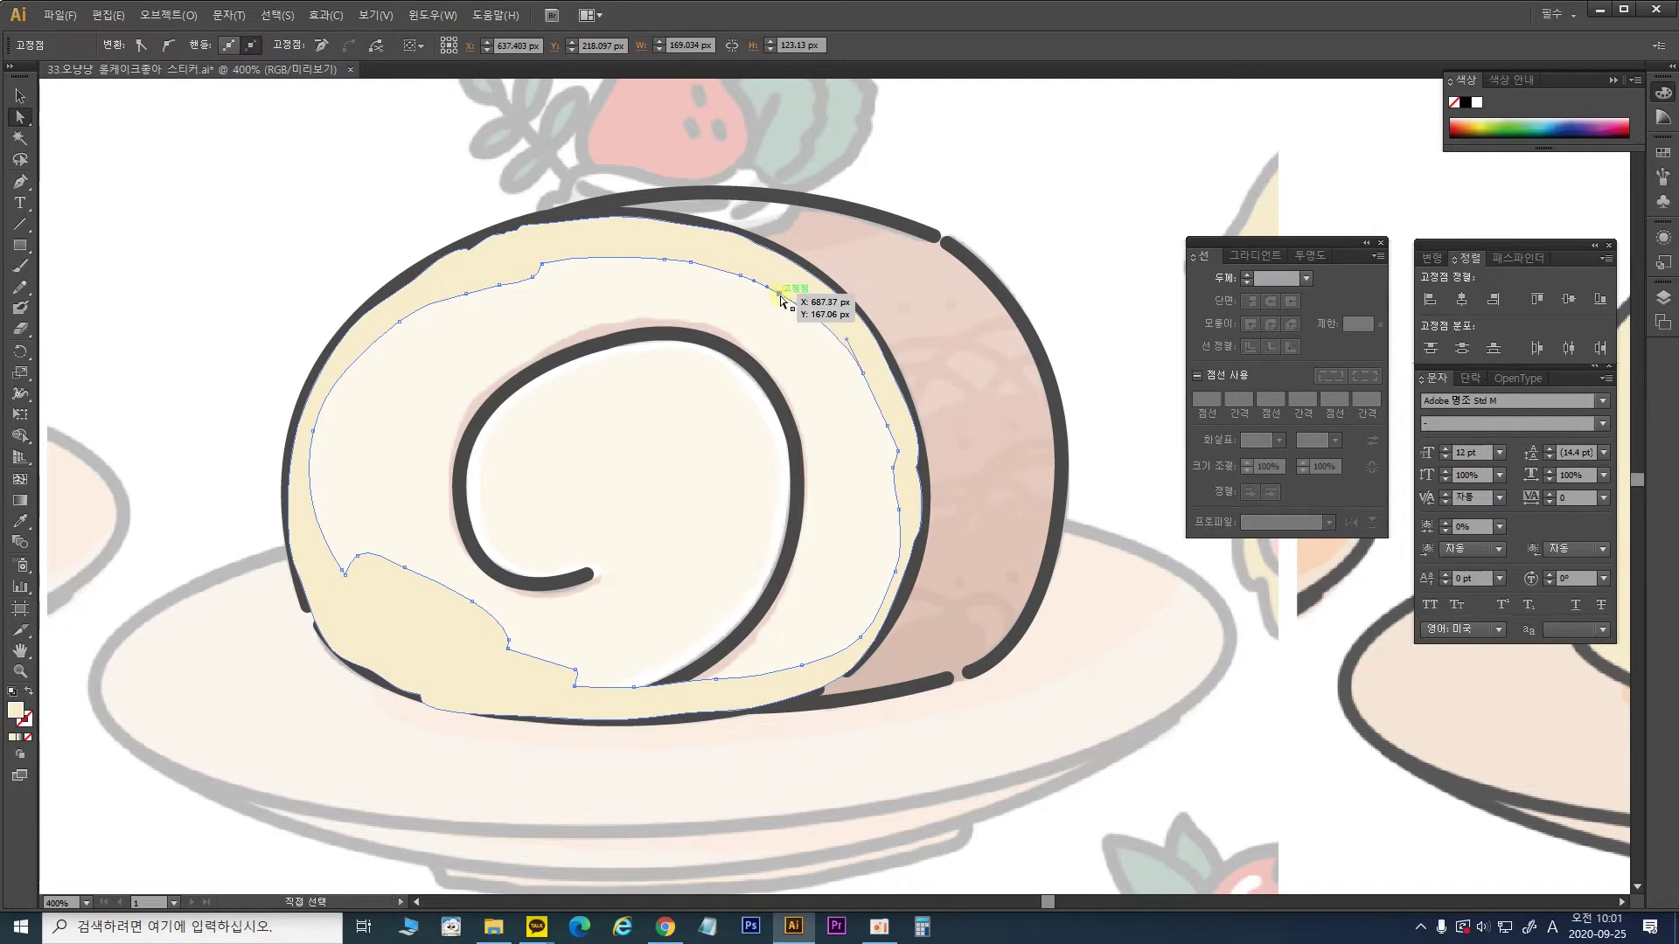
click(780, 297)
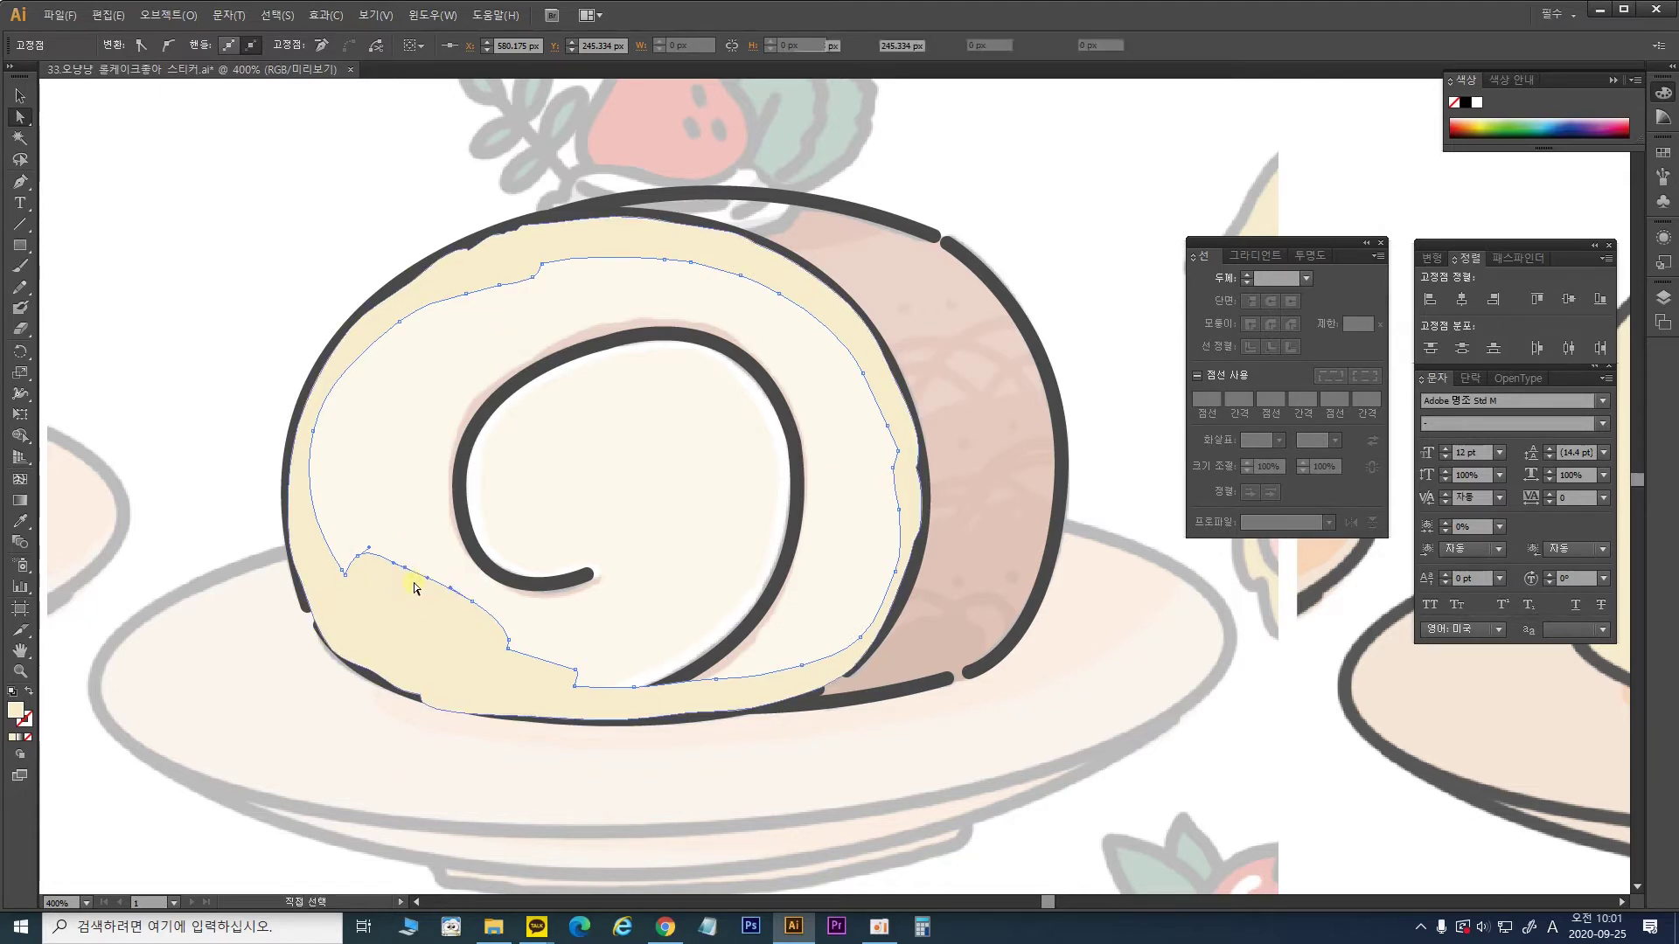
key(ctrl+shift+a)
key(ctrl+z)
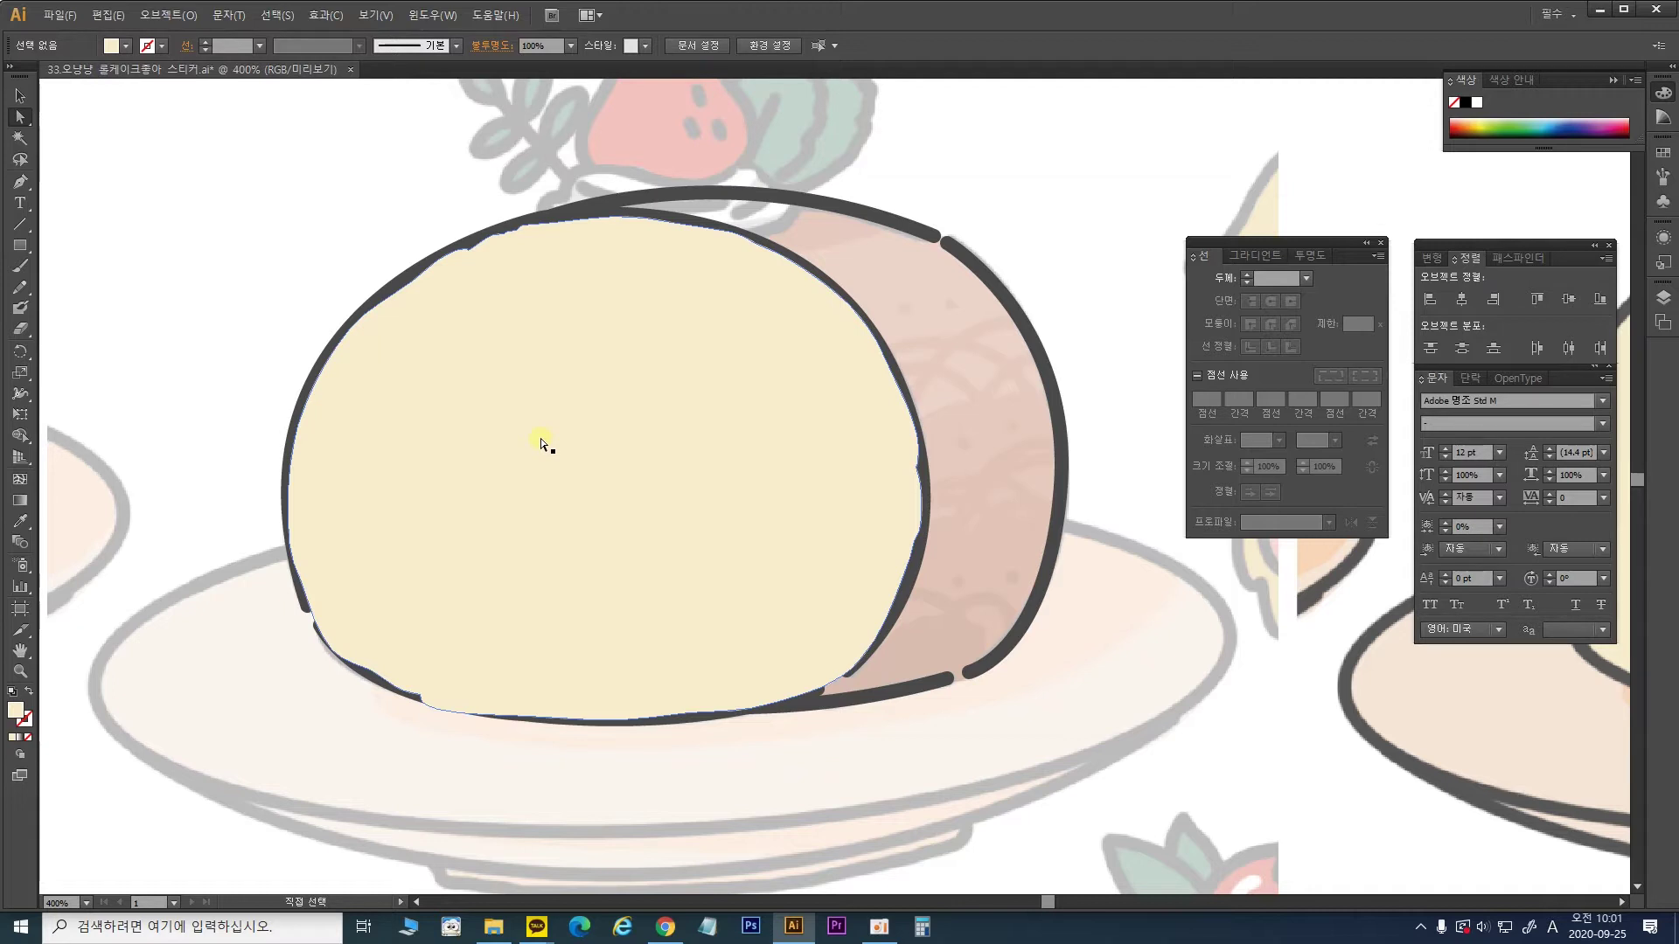
key(ctrl+shift+a)
Step: Send the cream face fill backward behind the swirl and the dark outlines, and deselect it
click(19, 95)
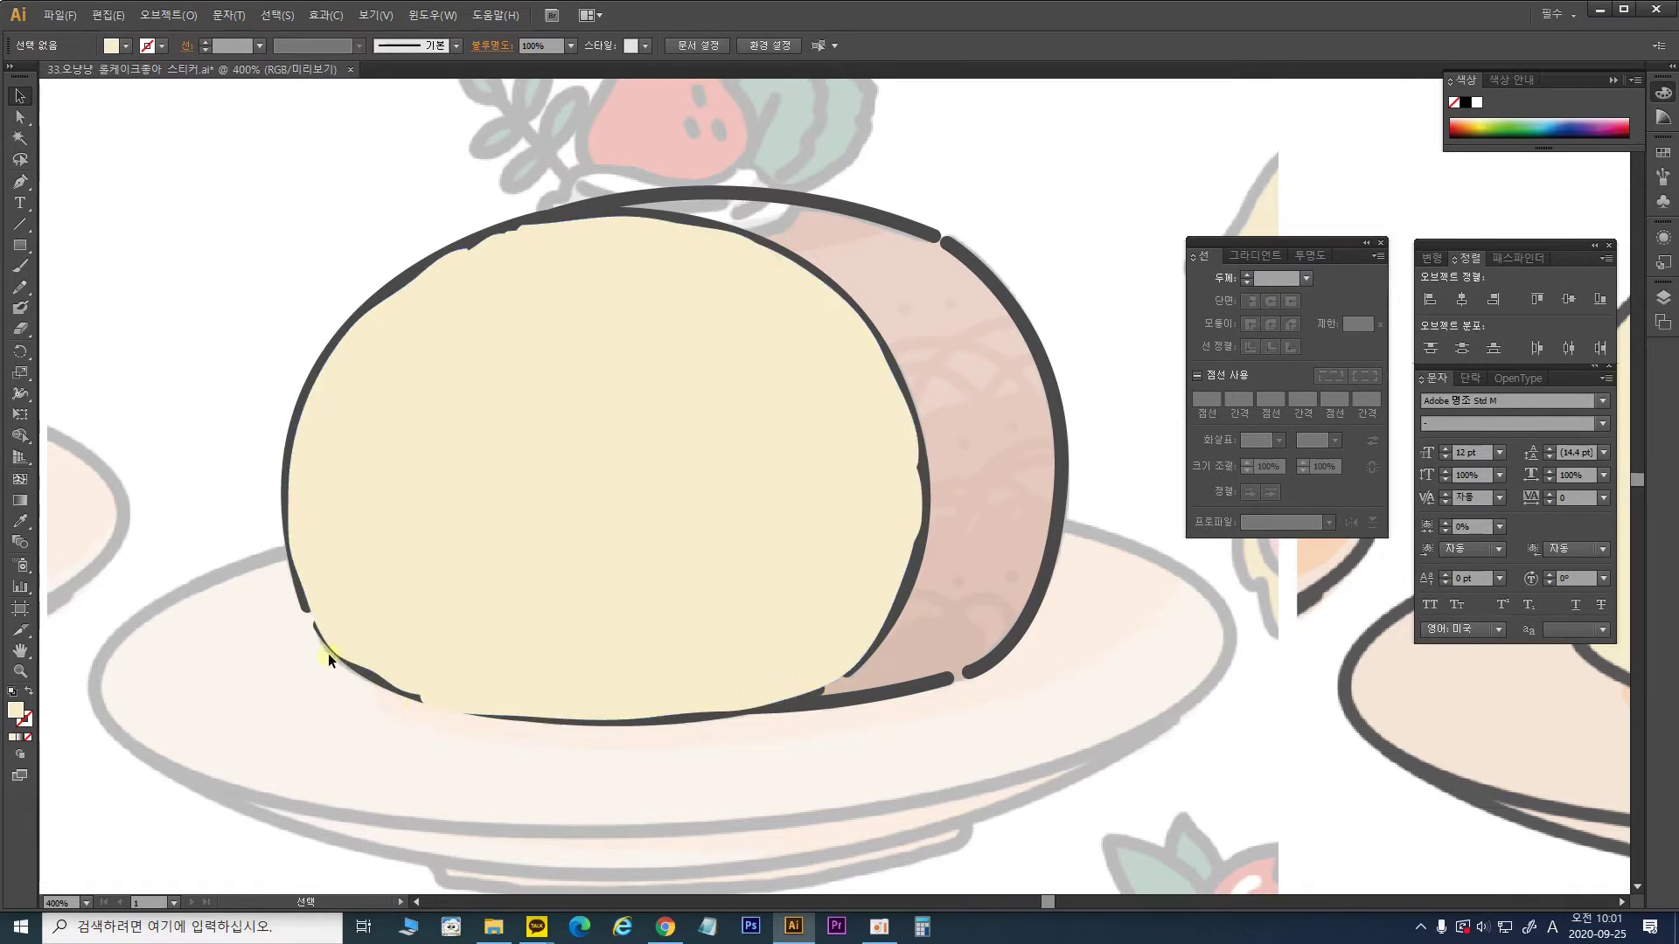
click(507, 264)
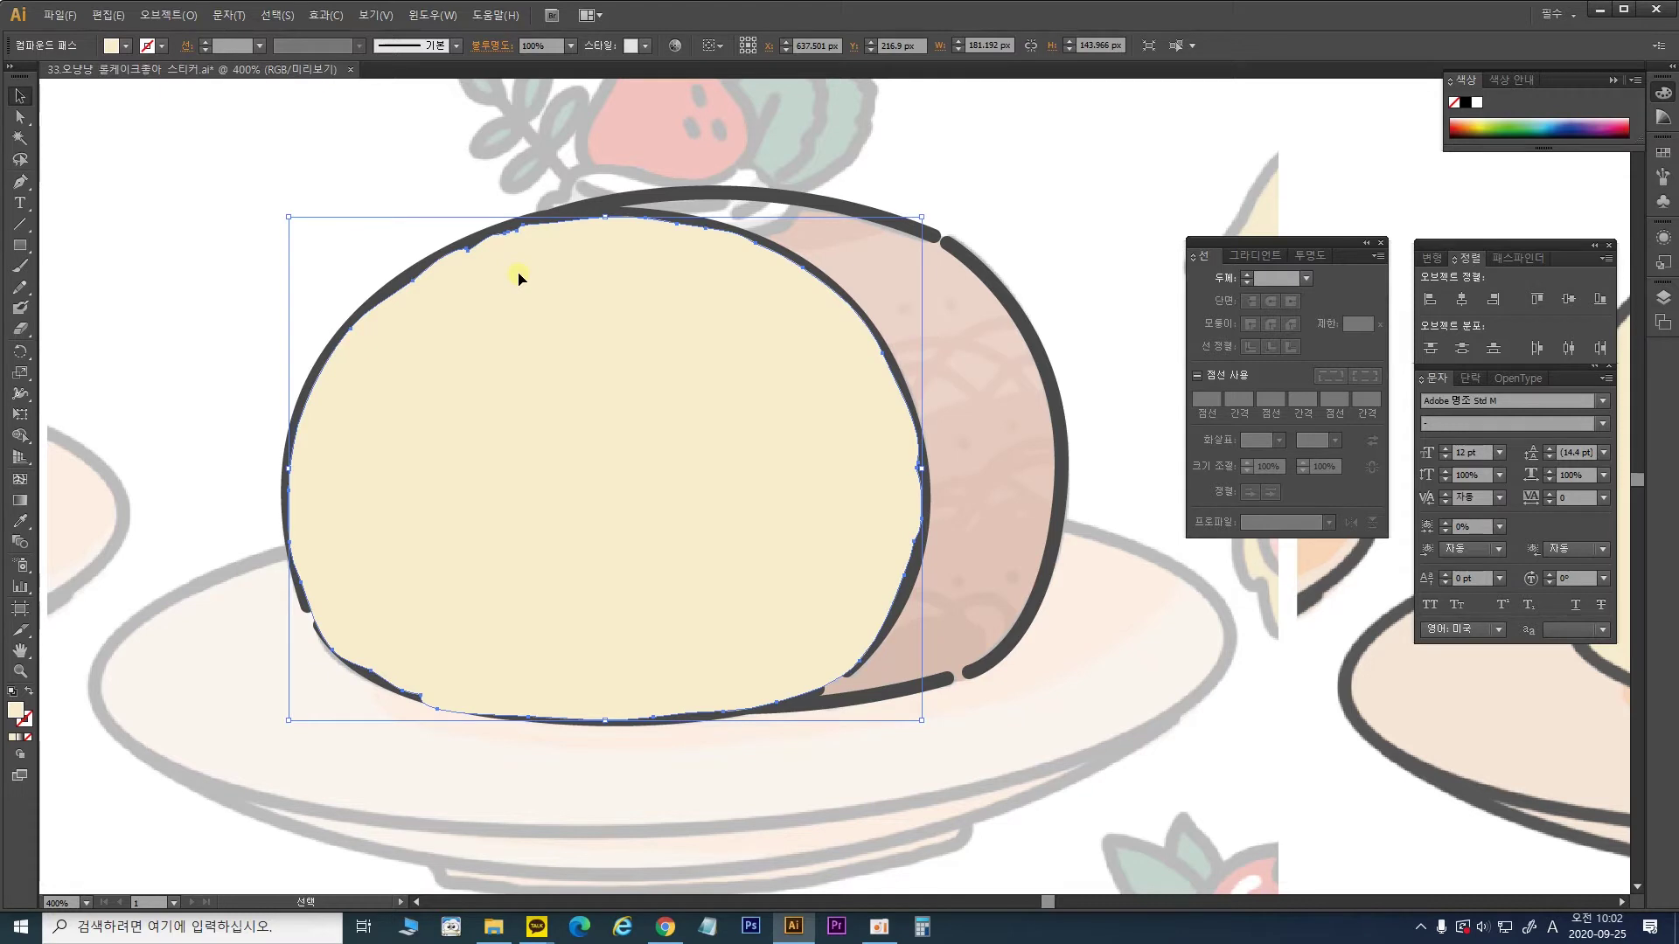
key(ctrl+bracketleft)
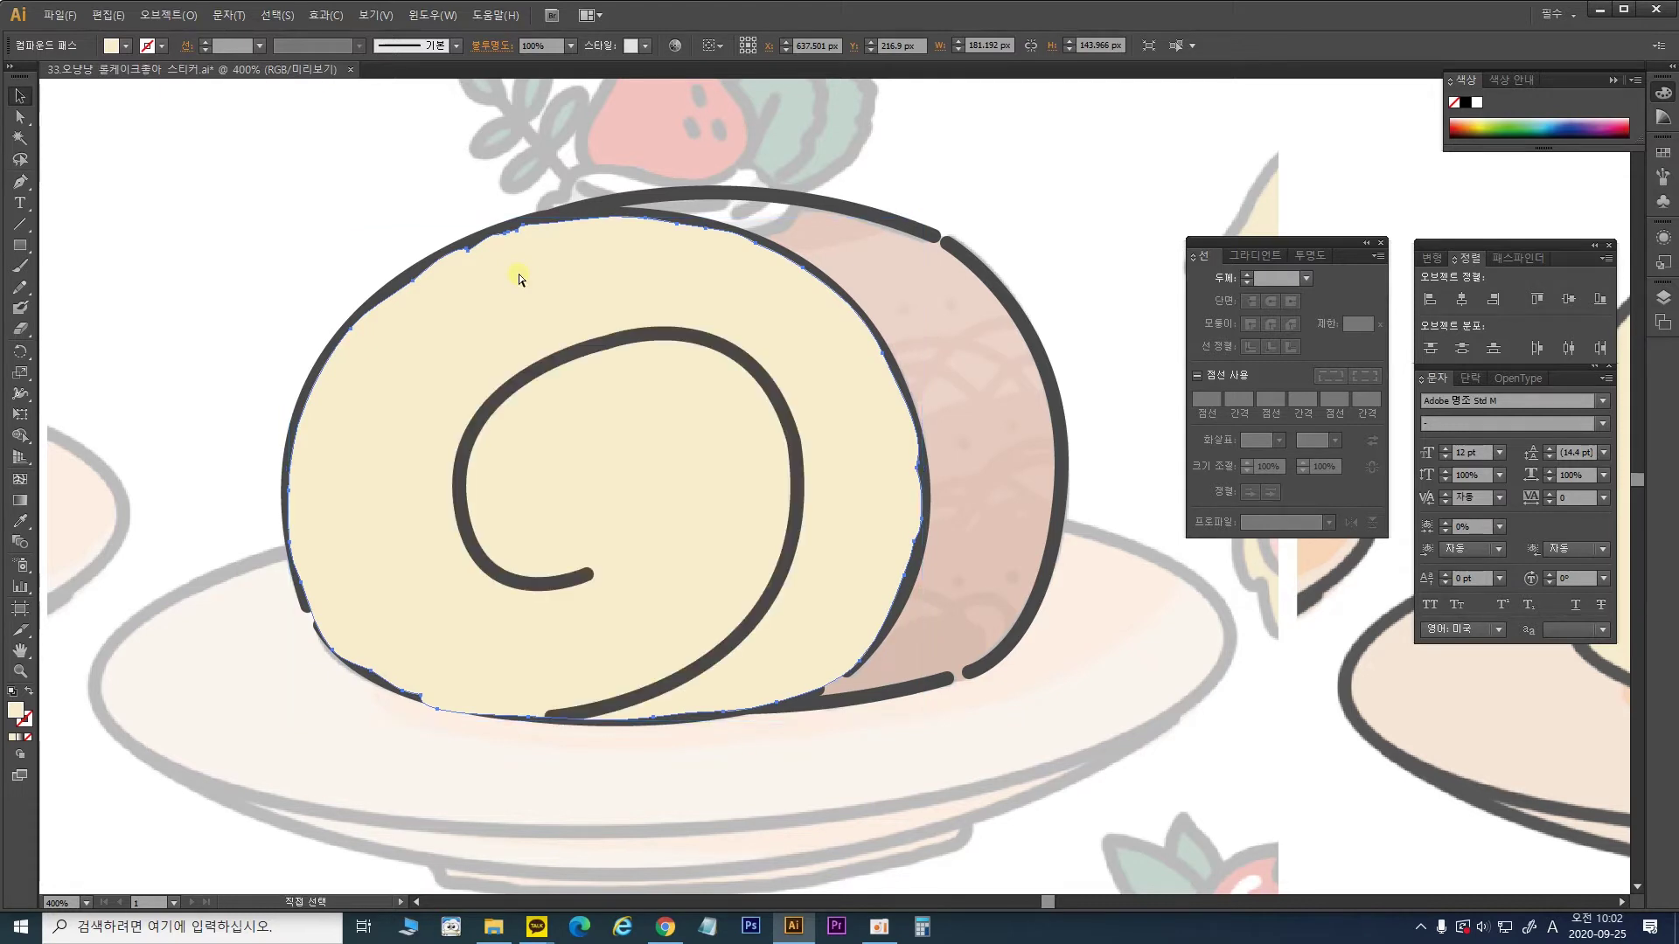
key(ctrl+bracketleft)
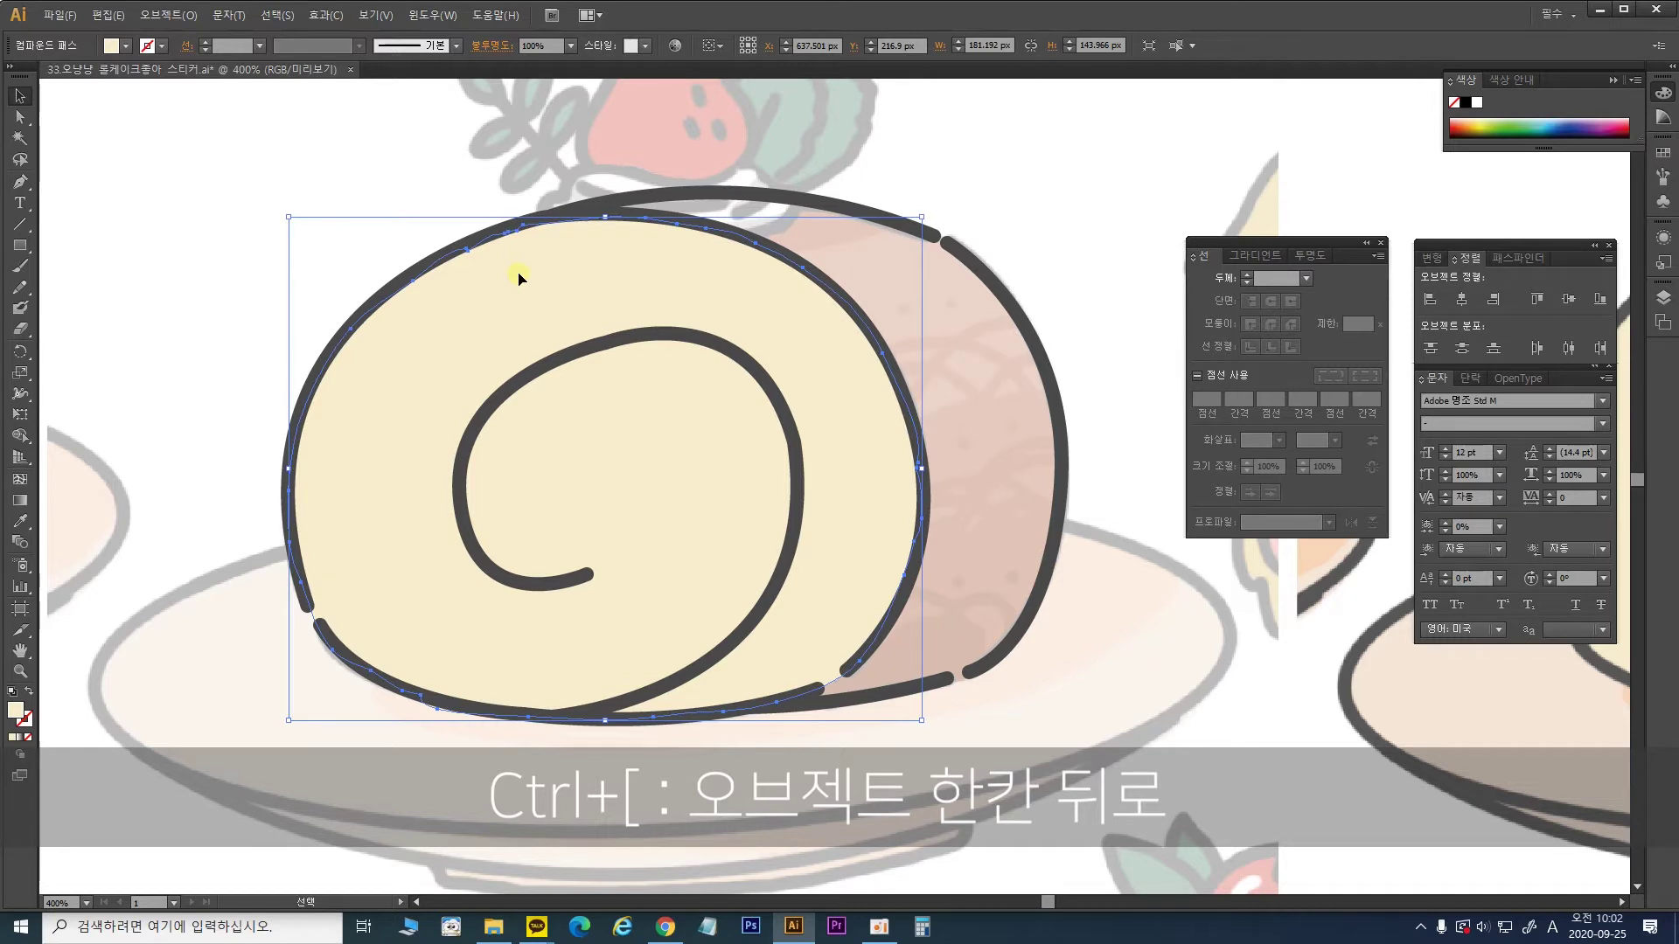
click(456, 129)
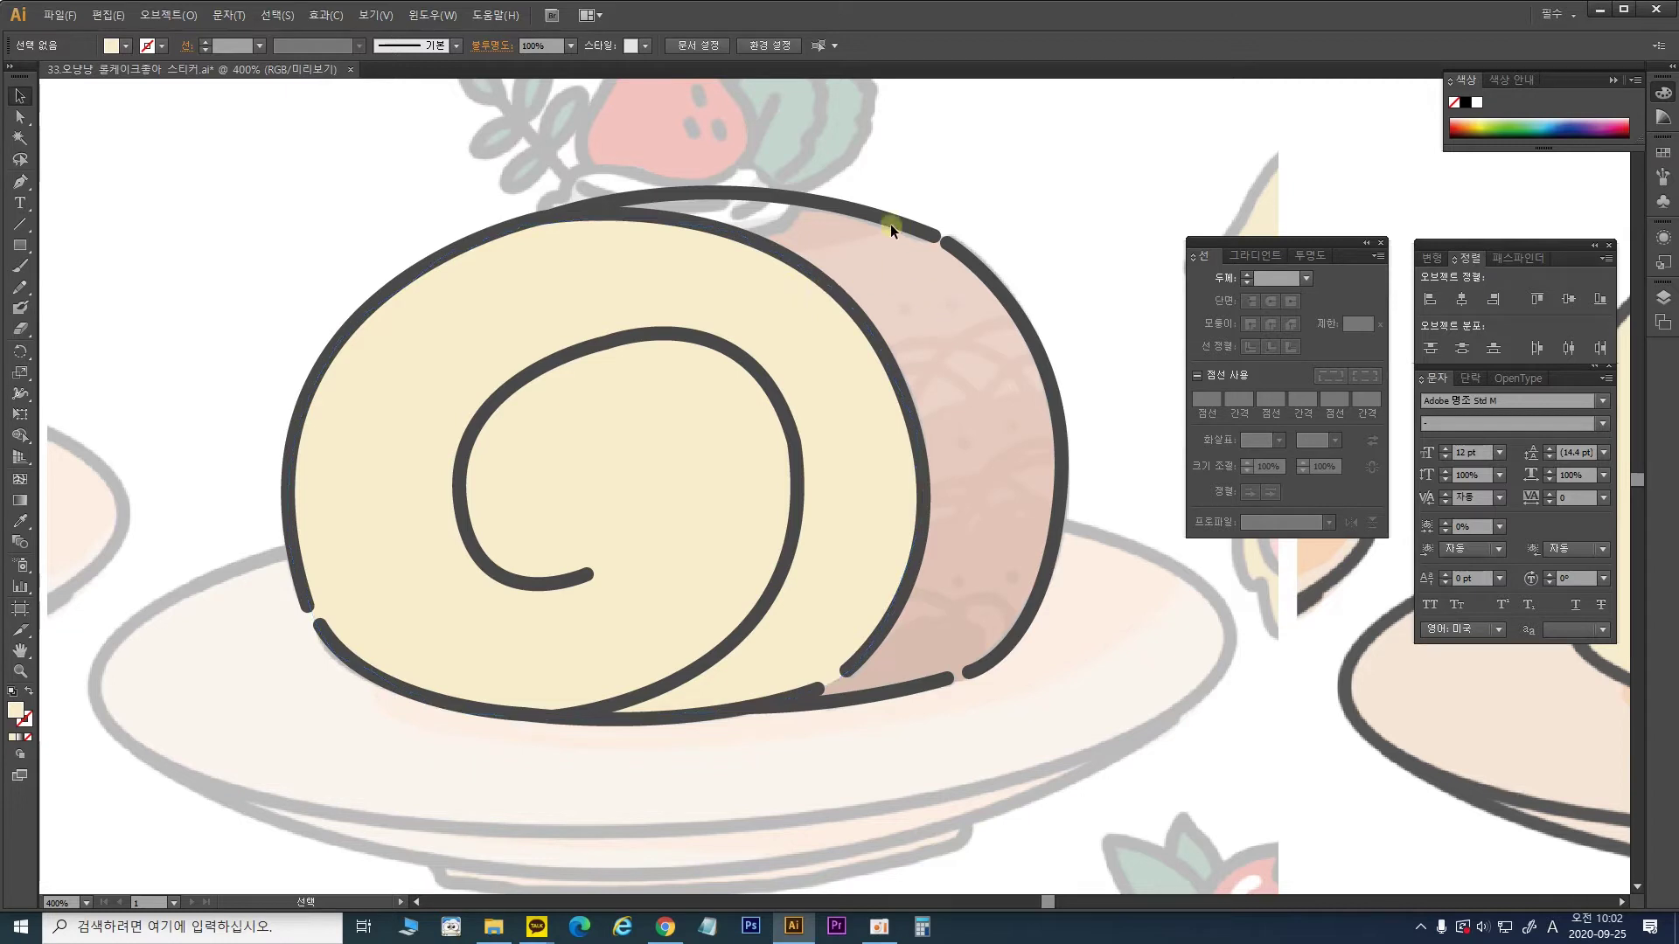
Step: Sample the light brown of the cake's side from the full-colour illustration with the Eyedropper and return to the traced roll
drag(1072, 412, 840, 480)
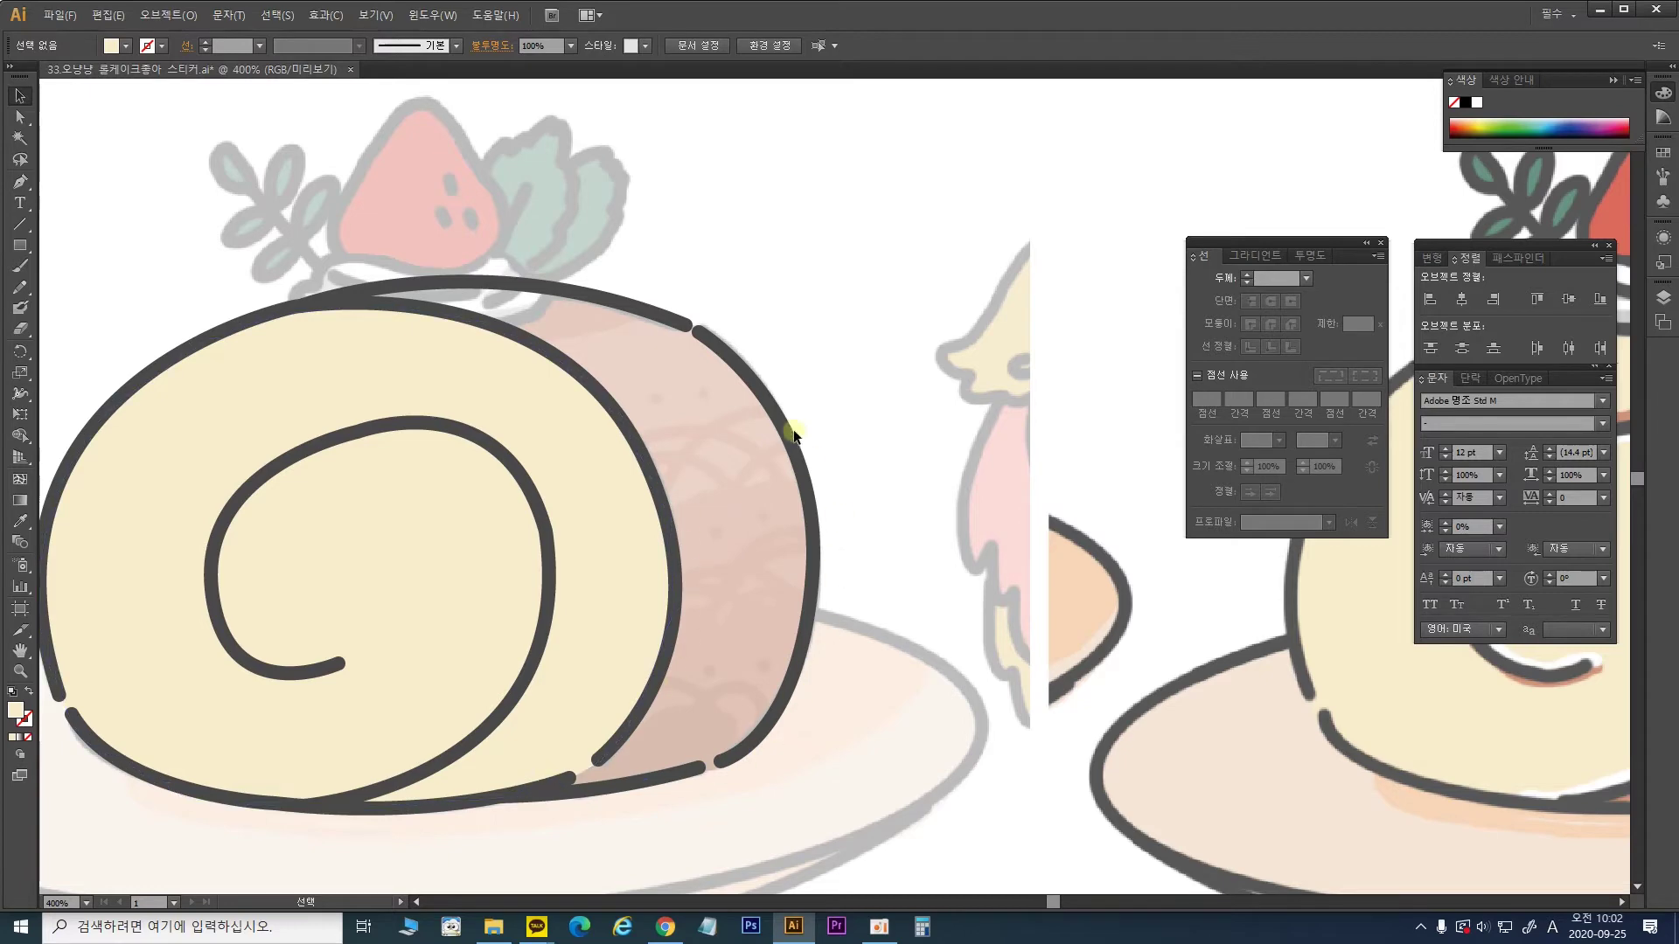
drag(1151, 560, 93, 513)
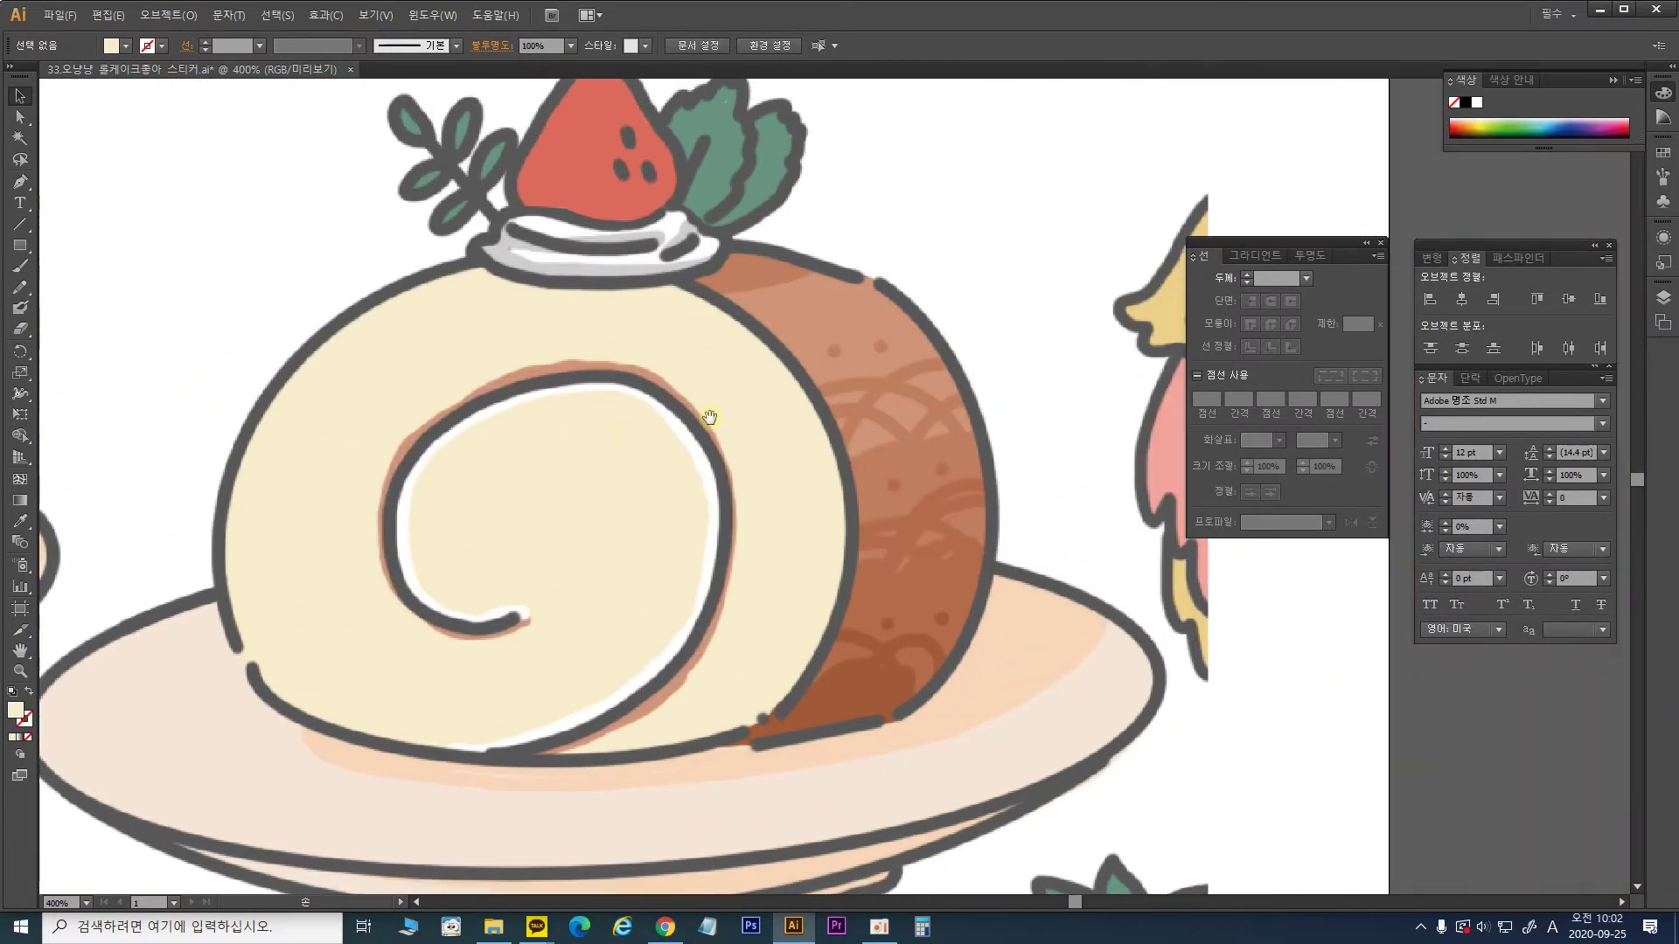
drag(803, 414, 769, 385)
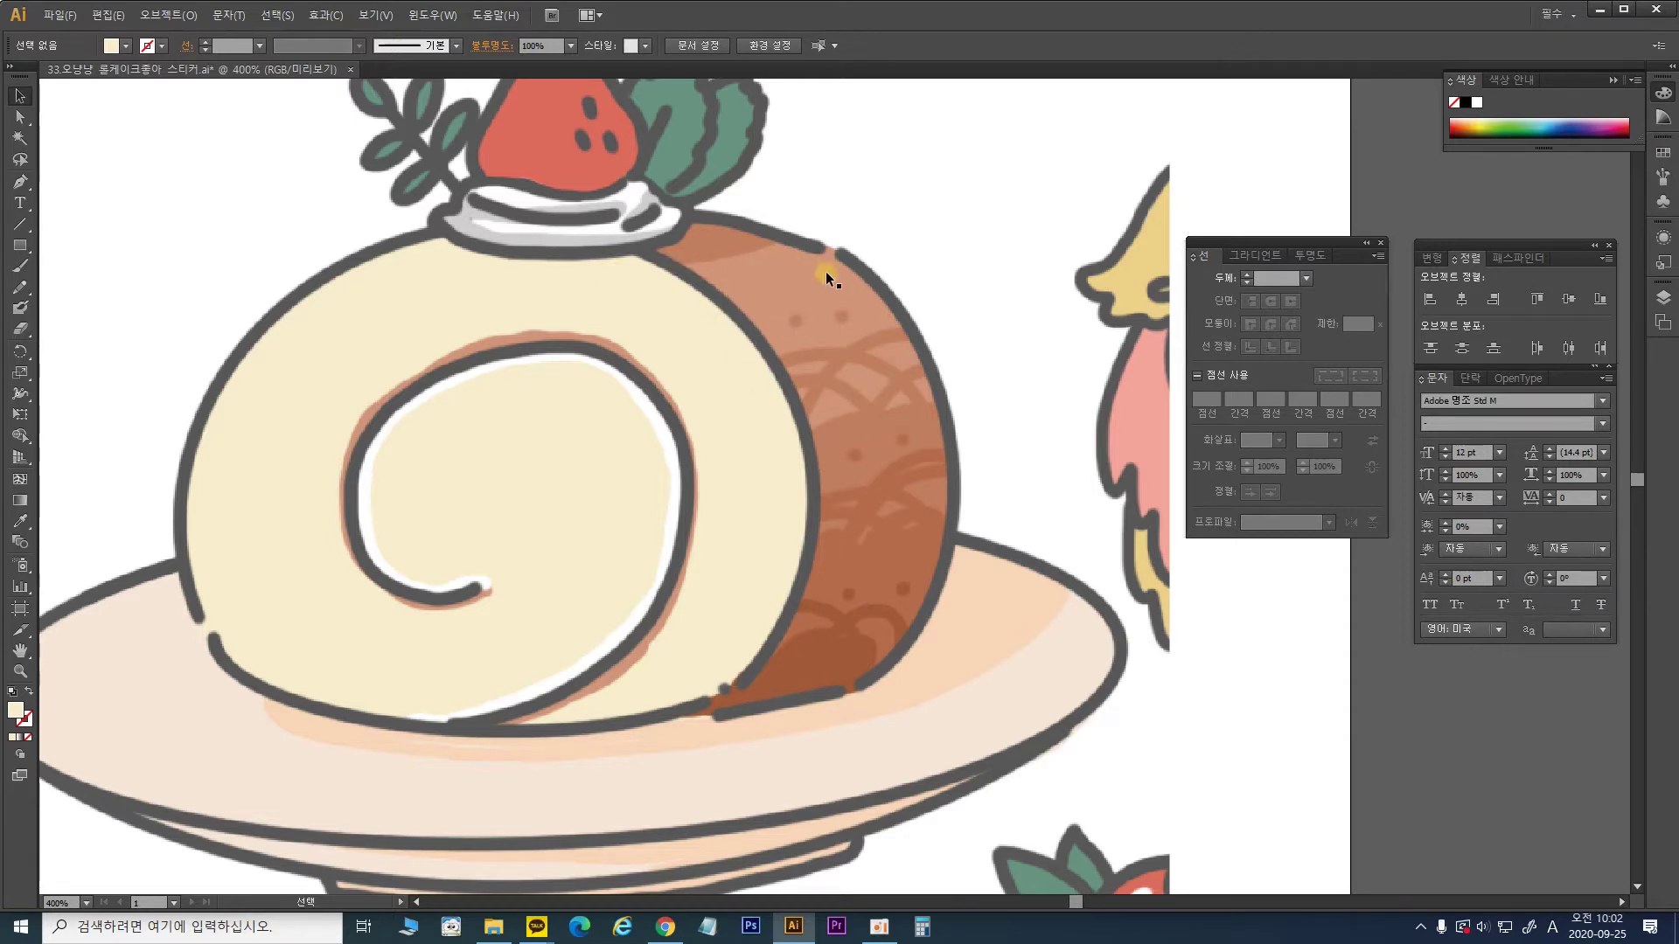
click(19, 521)
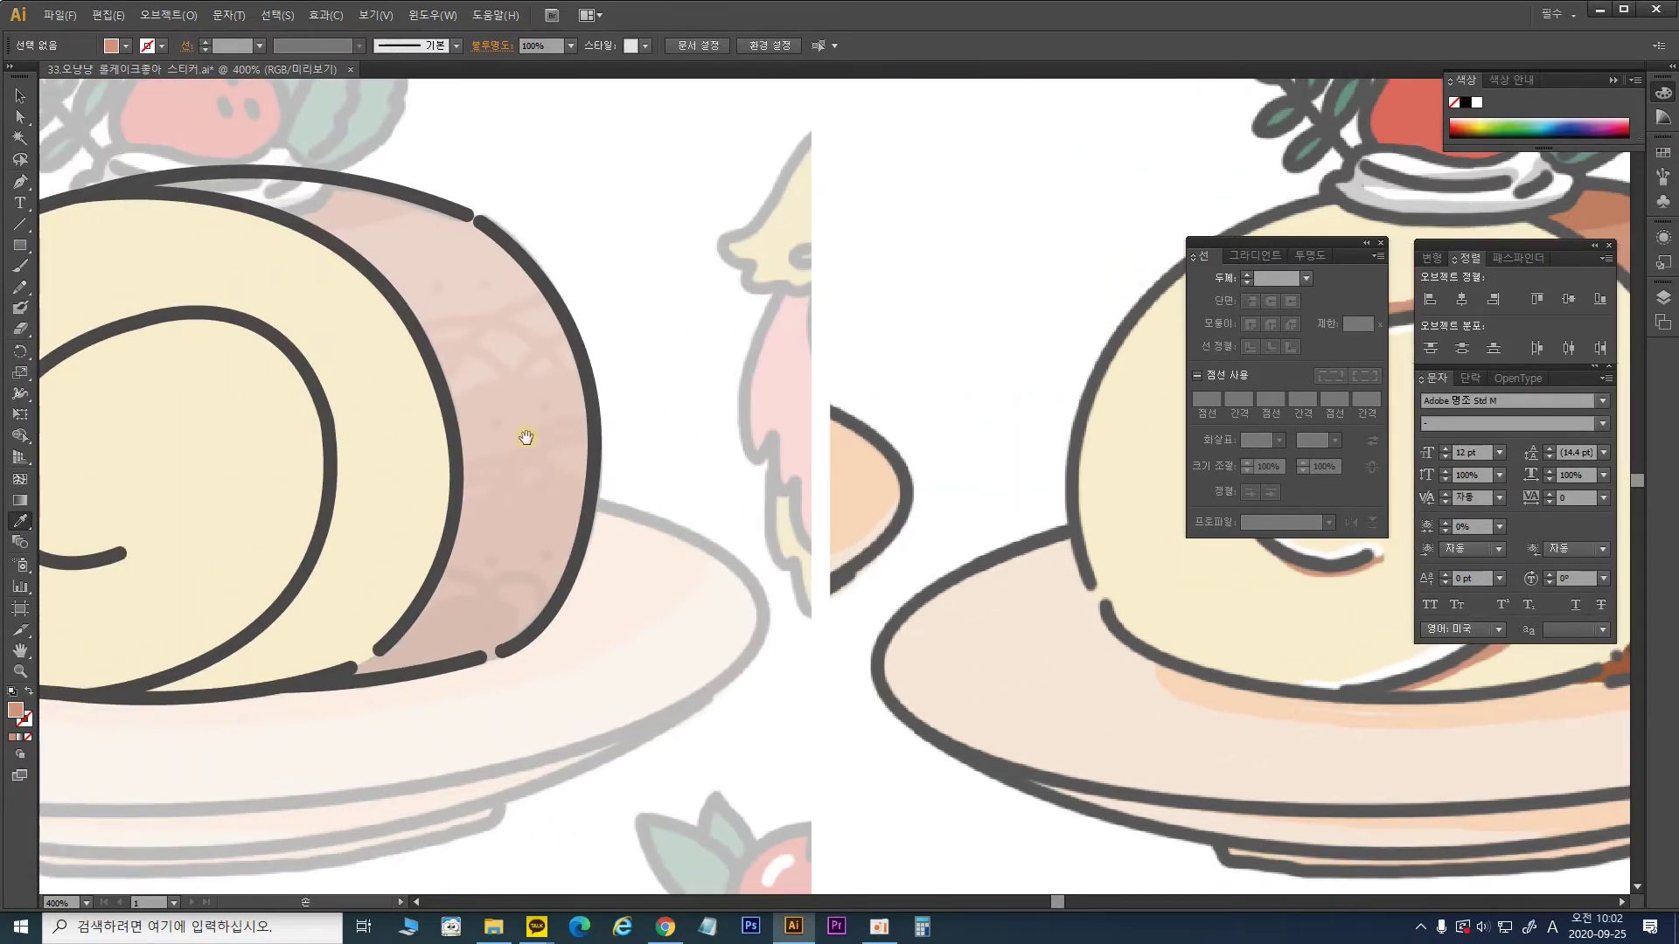
drag(526, 437, 687, 459)
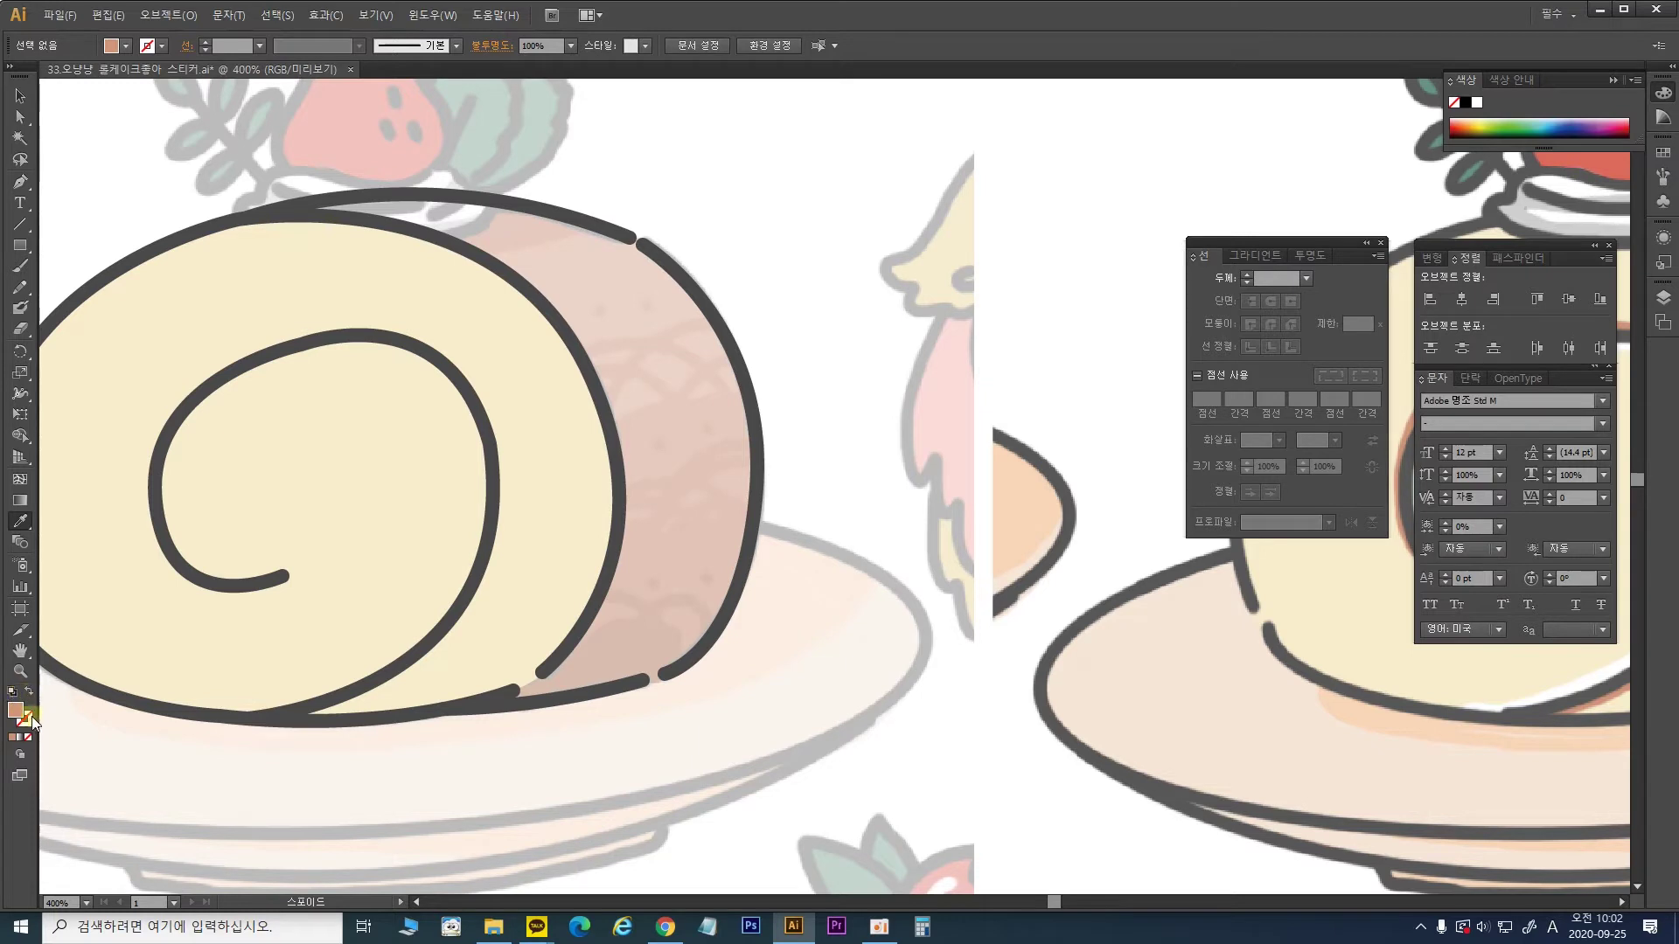
Step: Paint a light brown Blob Brush band around the inside of the cake's side, including its narrow upper and lower tips
click(25, 309)
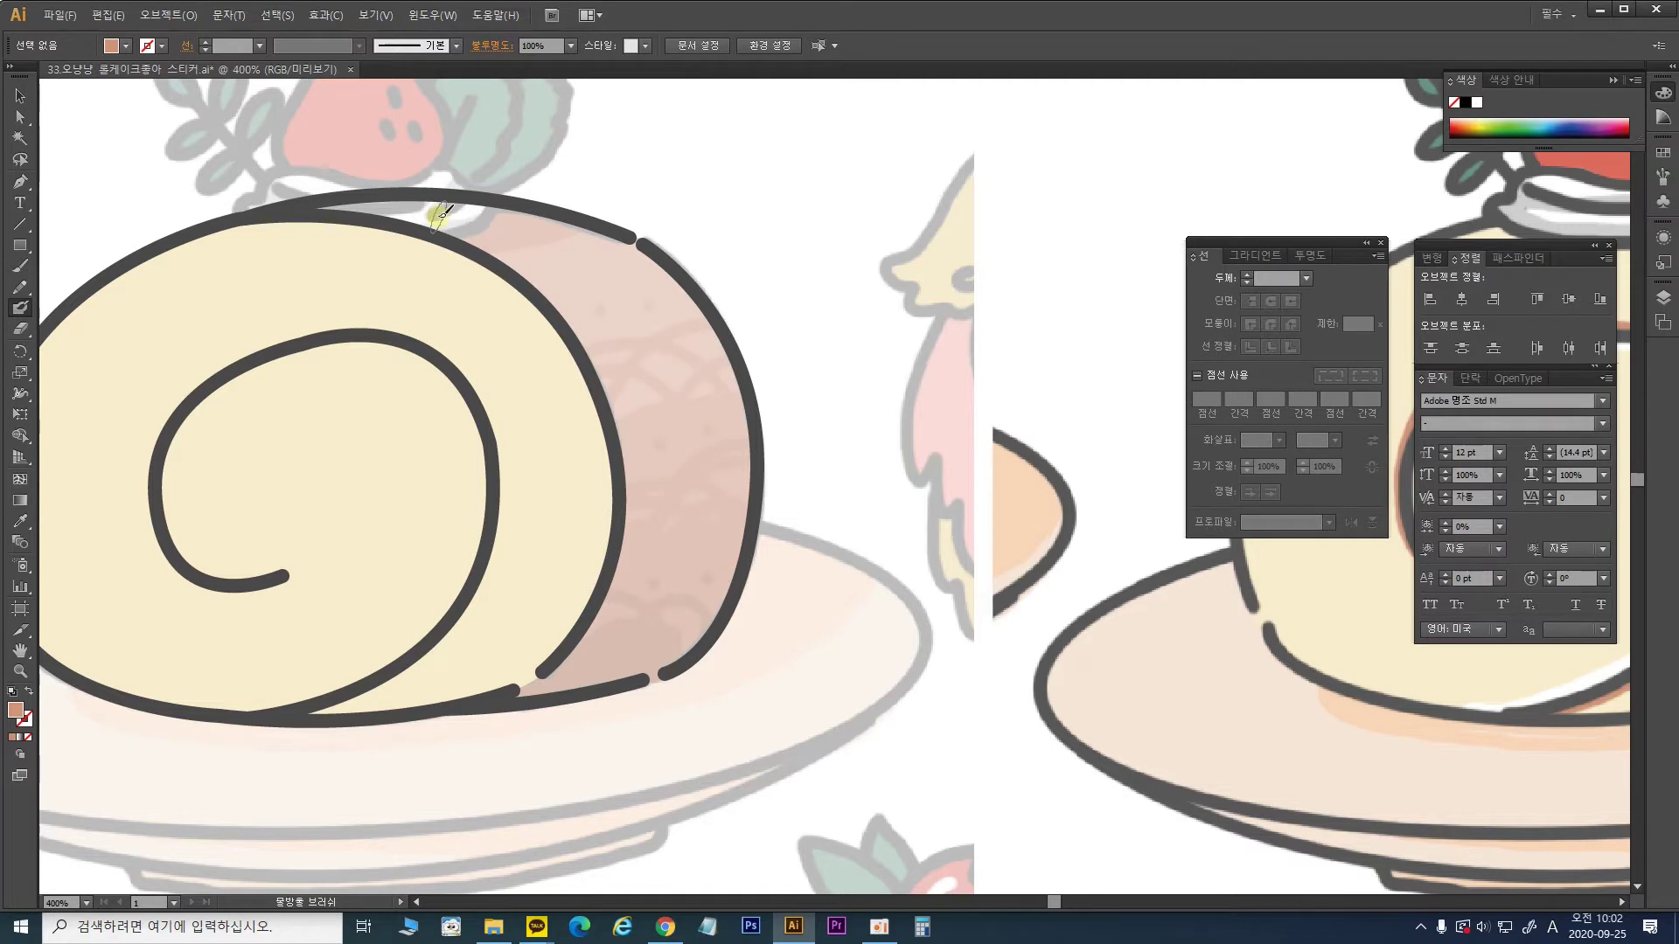
mouse_move(441, 211)
mouse_down()
mouse_move(610, 248)
mouse_move(715, 340)
mouse_move(742, 410)
mouse_move(748, 510)
mouse_move(692, 645)
mouse_move(546, 675)
mouse_move(573, 681)
mouse_move(571, 650)
mouse_move(606, 606)
mouse_move(631, 457)
mouse_move(559, 294)
mouse_move(450, 216)
mouse_move(489, 238)
mouse_up()
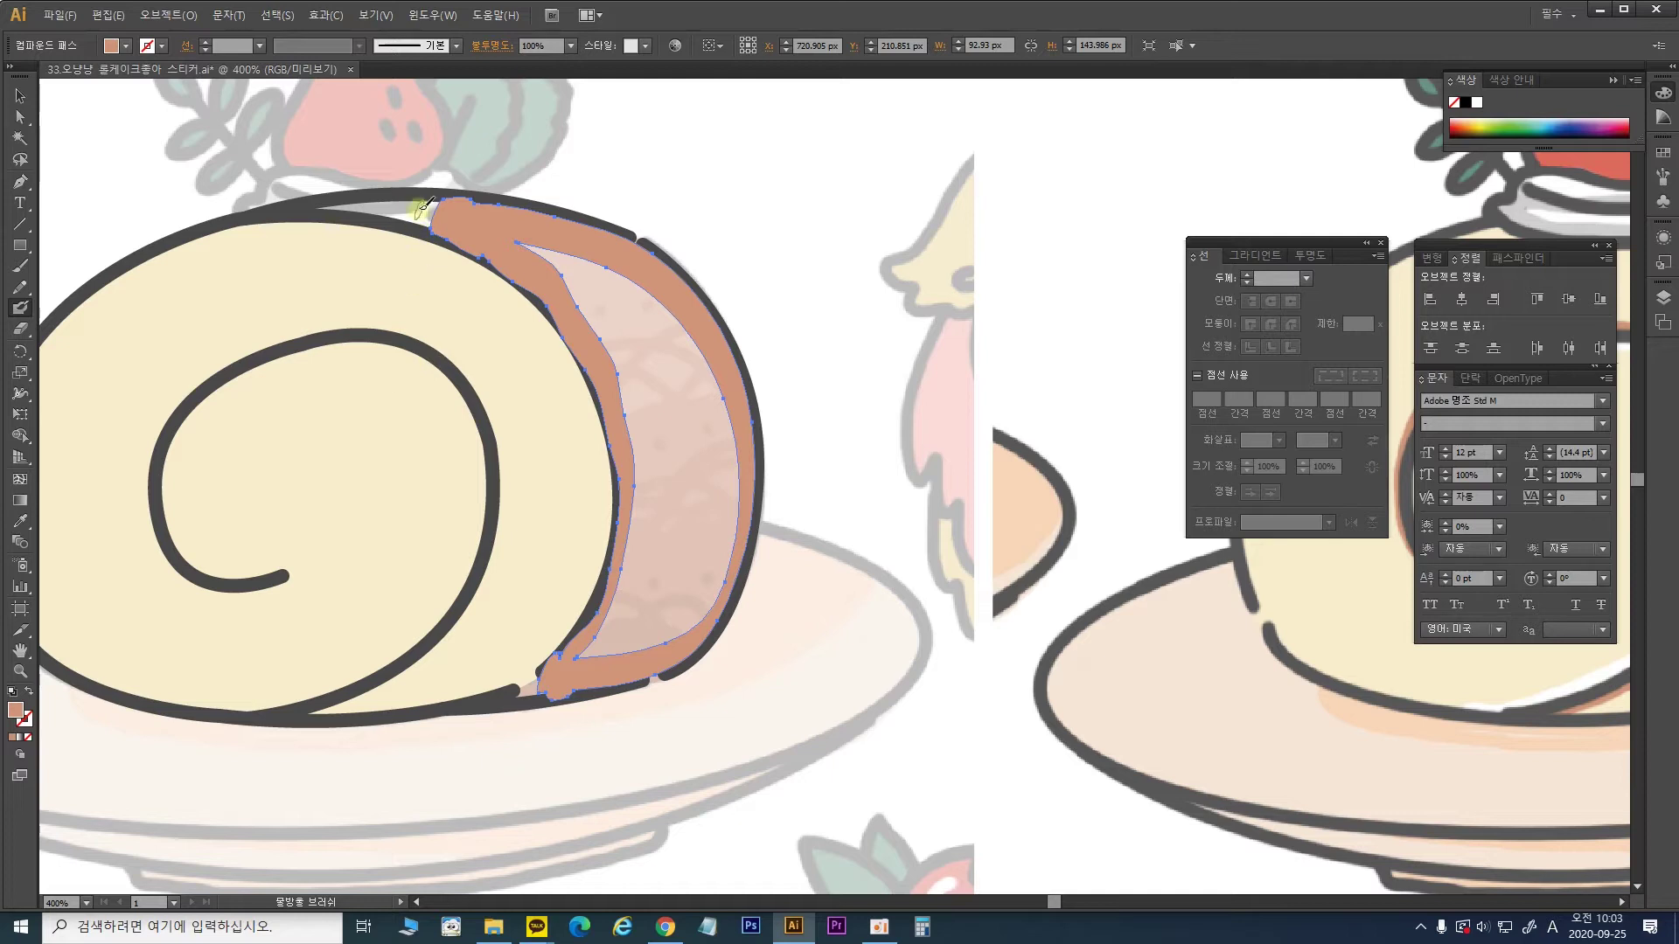
mouse_move(448, 203)
mouse_down()
mouse_move(317, 204)
mouse_move(439, 220)
mouse_up()
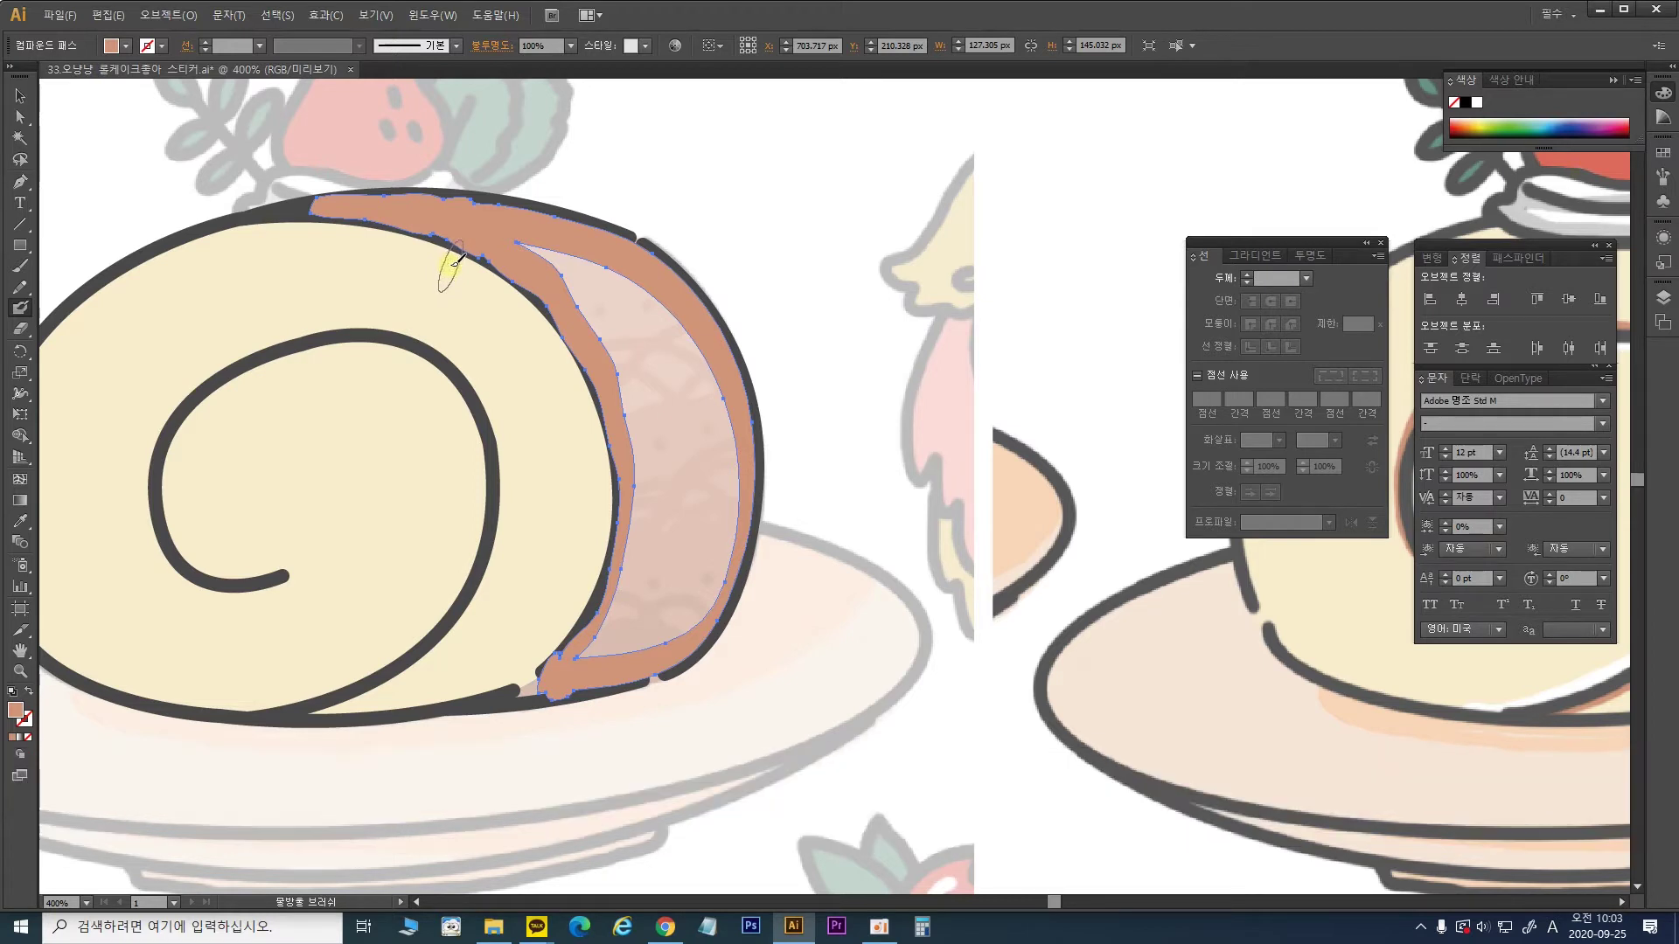
mouse_move(507, 690)
mouse_down()
mouse_move(561, 692)
mouse_move(513, 690)
mouse_move(564, 671)
mouse_up()
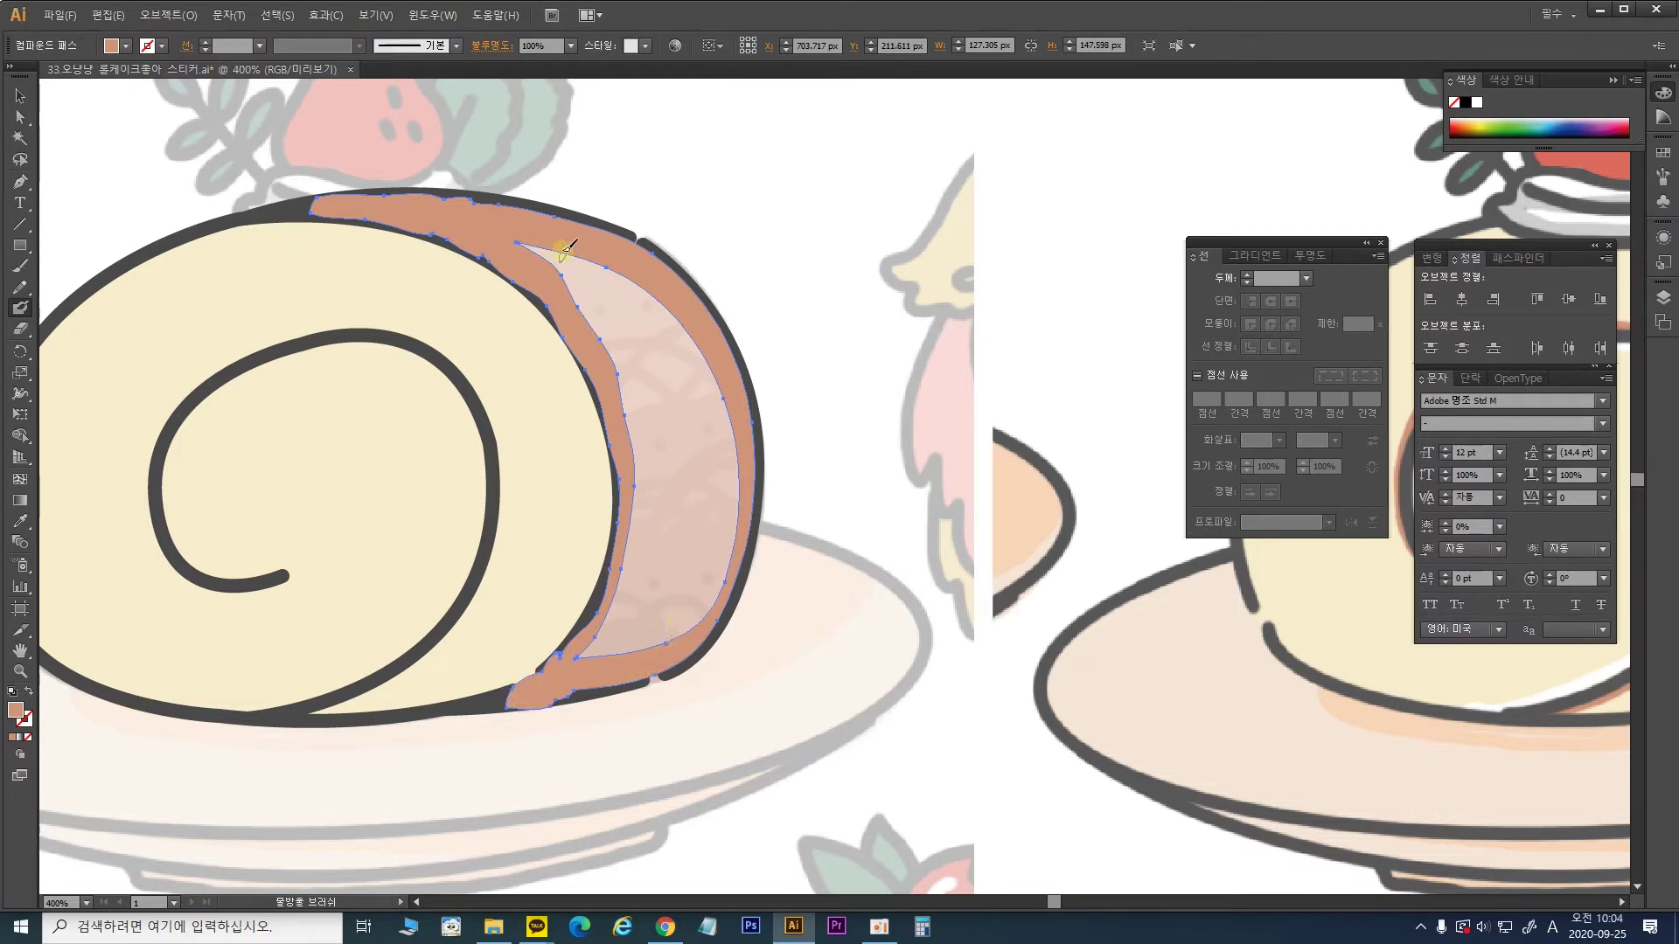
mouse_move(573, 262)
mouse_down()
mouse_move(654, 302)
mouse_move(710, 358)
mouse_move(739, 442)
mouse_move(739, 520)
mouse_move(702, 622)
mouse_up()
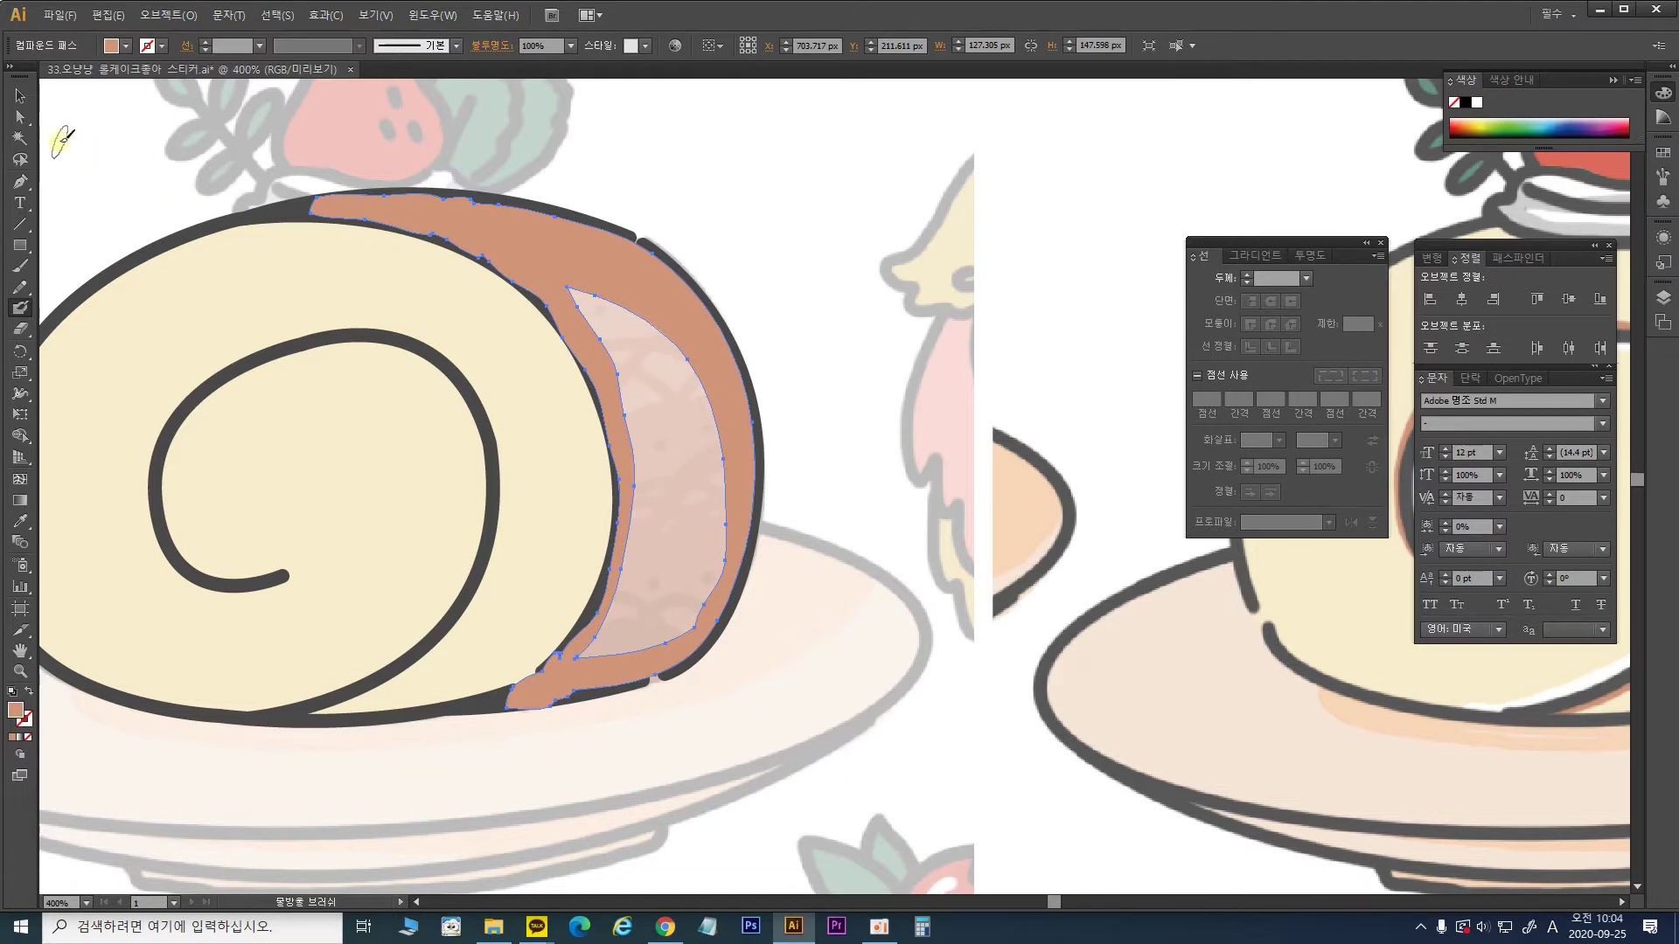
Step: Delete the inner contour of the light brown band to fill the cake's whole side
click(20, 117)
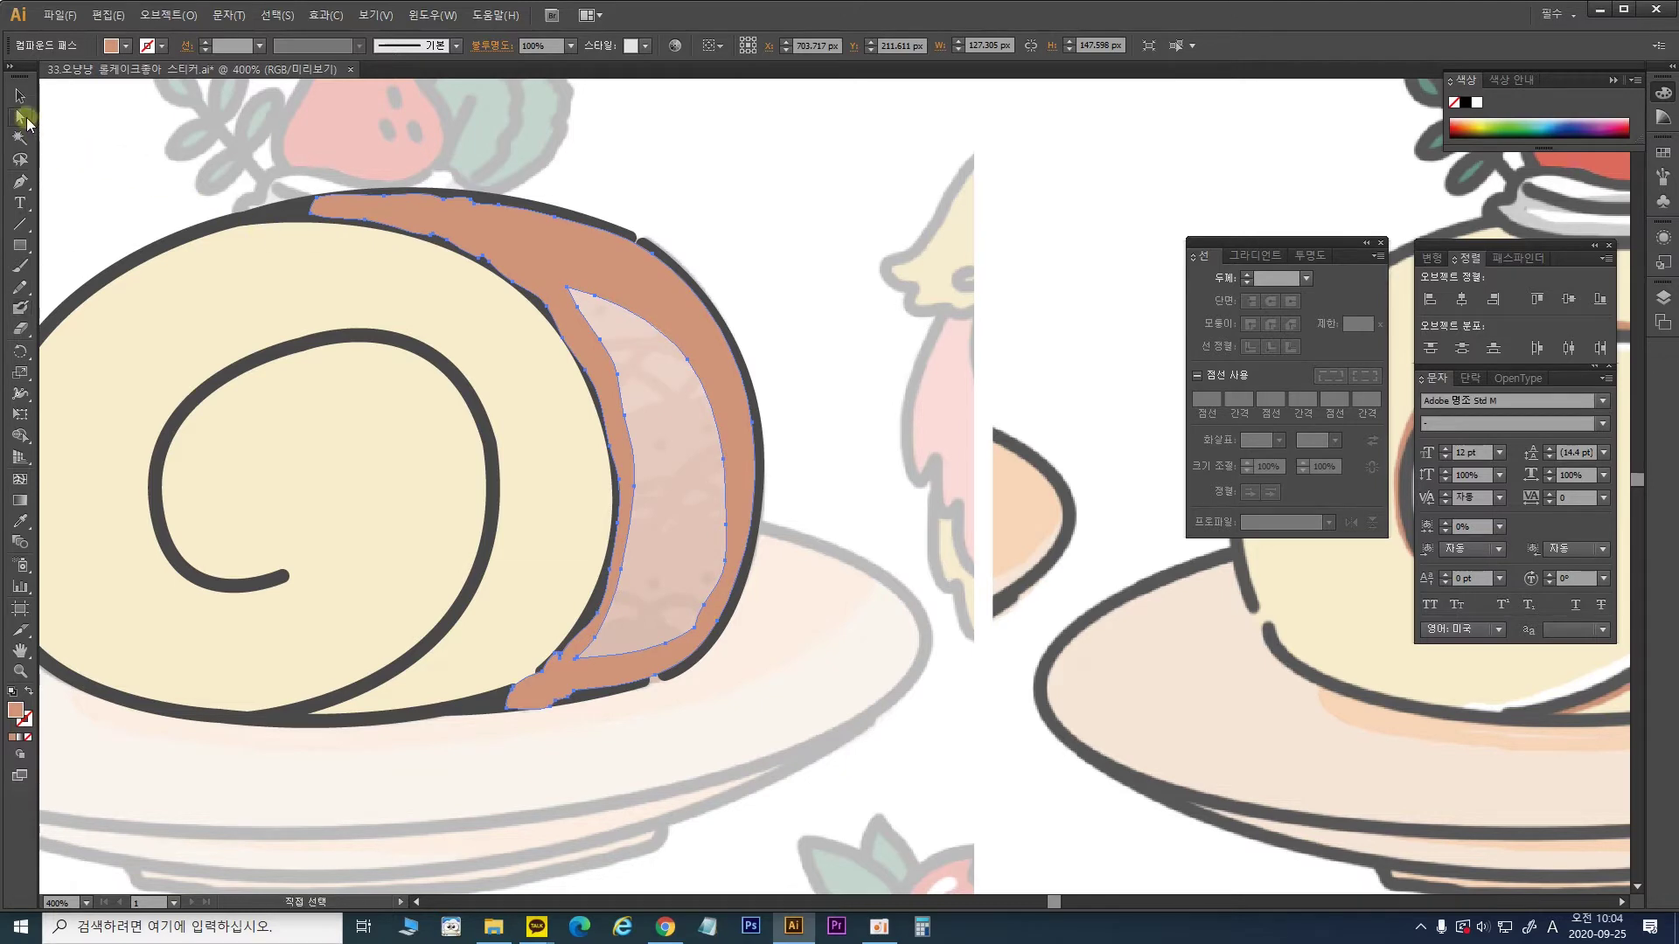
click(687, 360)
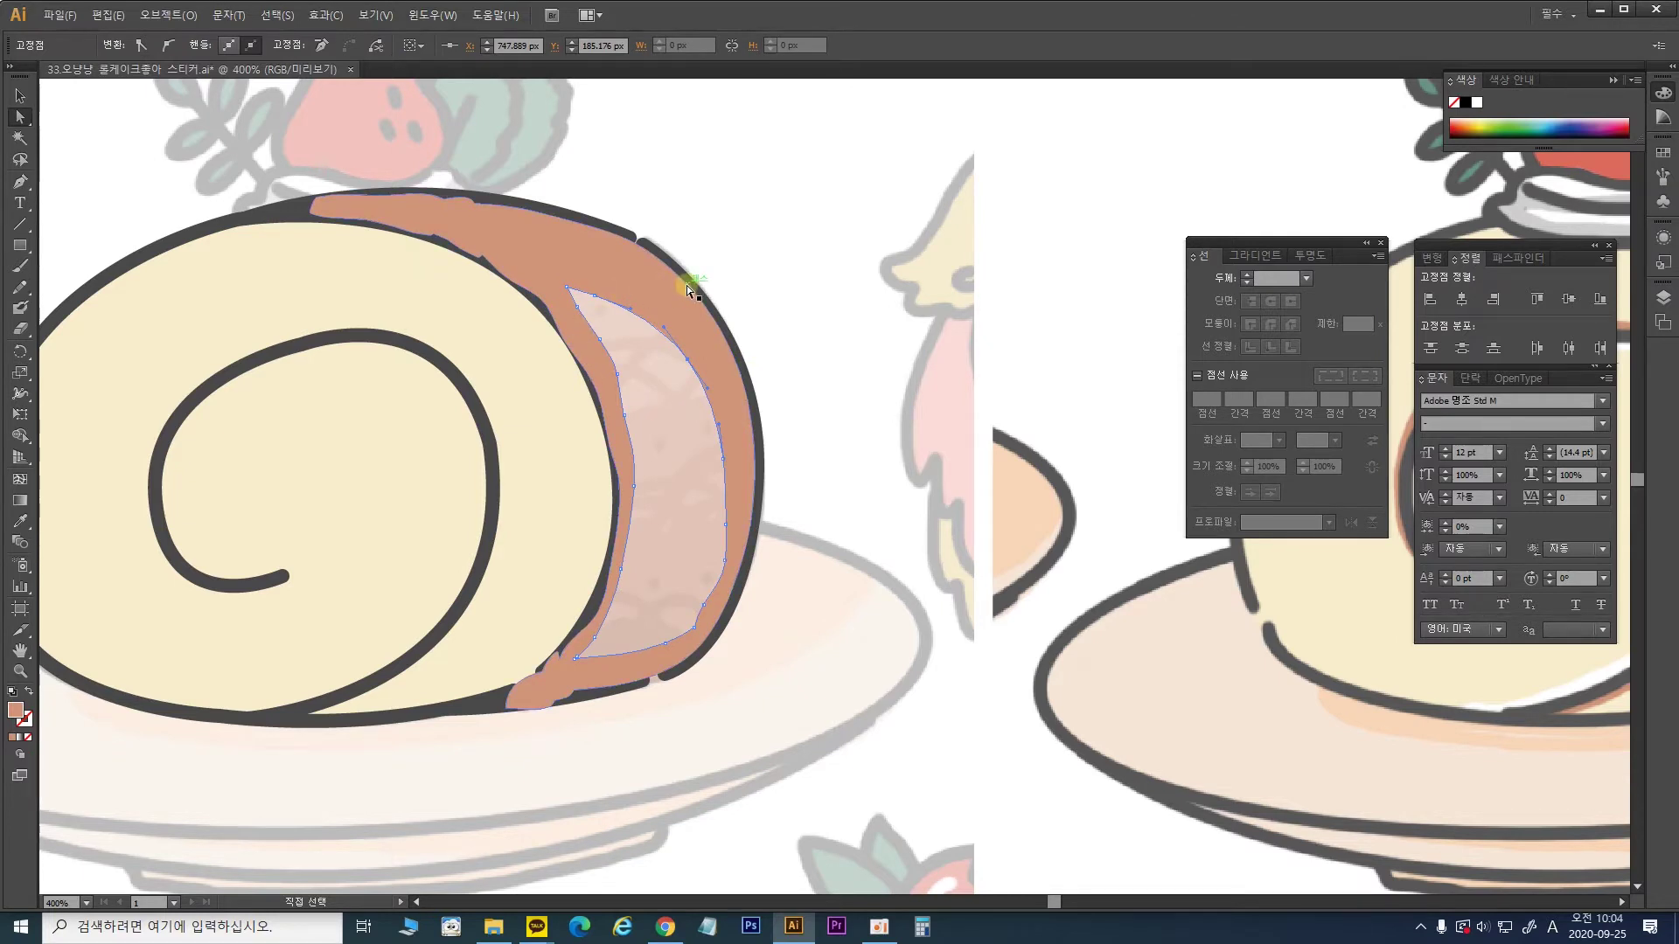
key(Delete)
key(Delete)
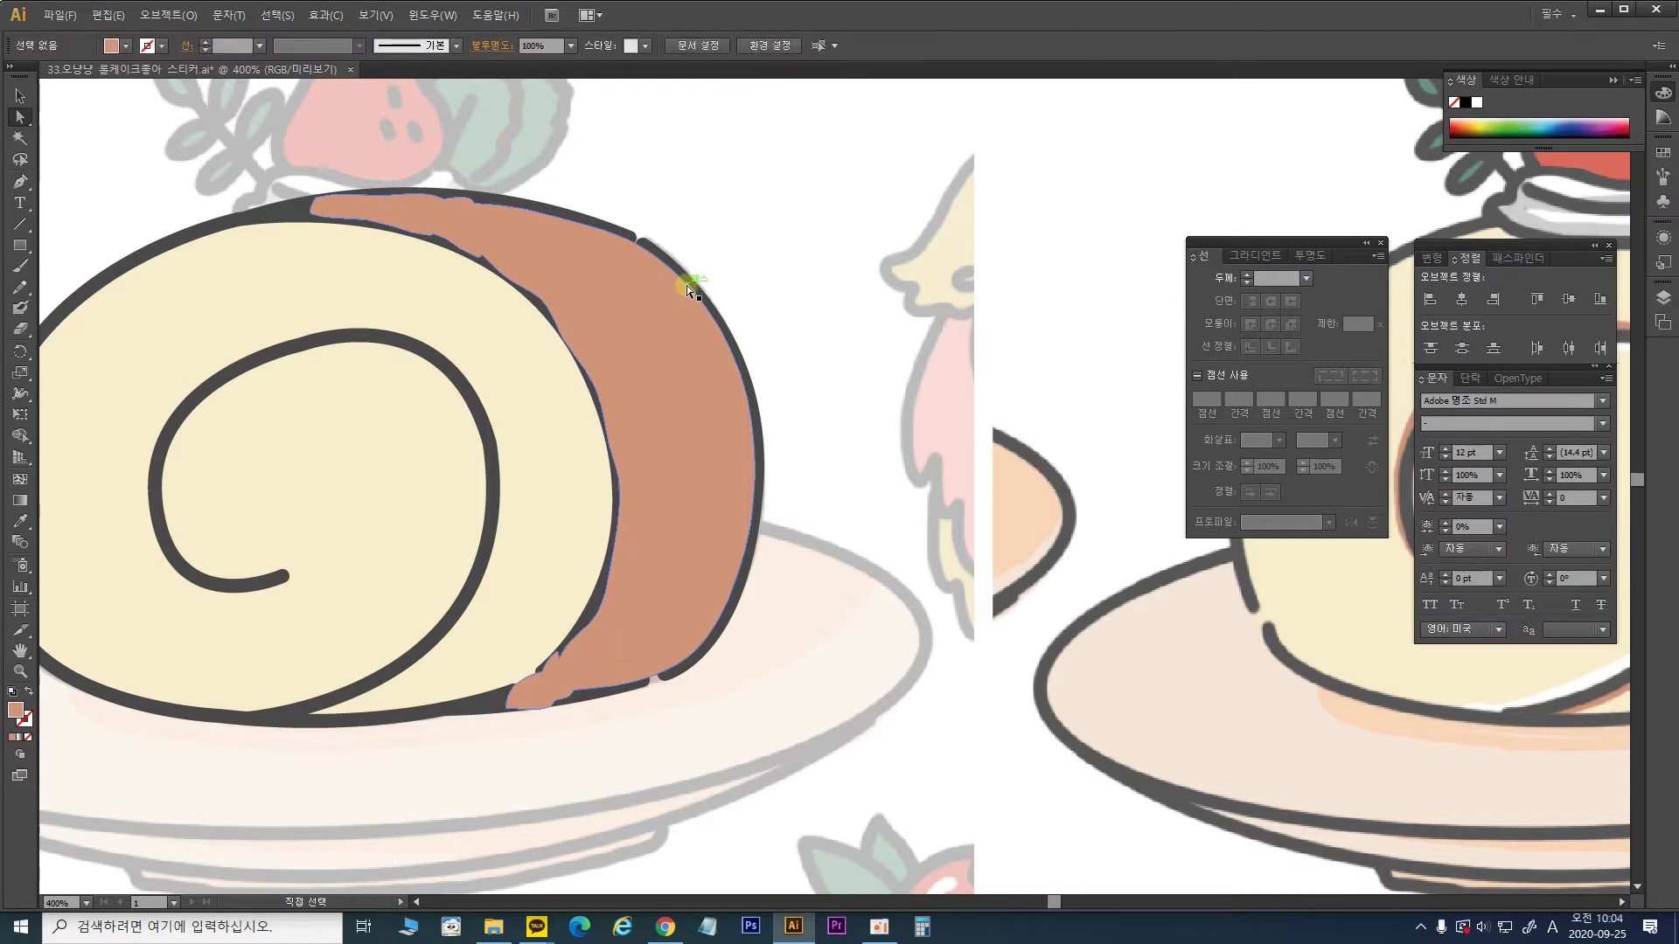
Step: Send the light brown side fill backward behind the dark outlines and the cream face, and deselect it
key(v)
click(538, 240)
key(a)
key(ctrl+bracketleft)
key(ctrl+bracketleft)
key(ctrl+bracketleft)
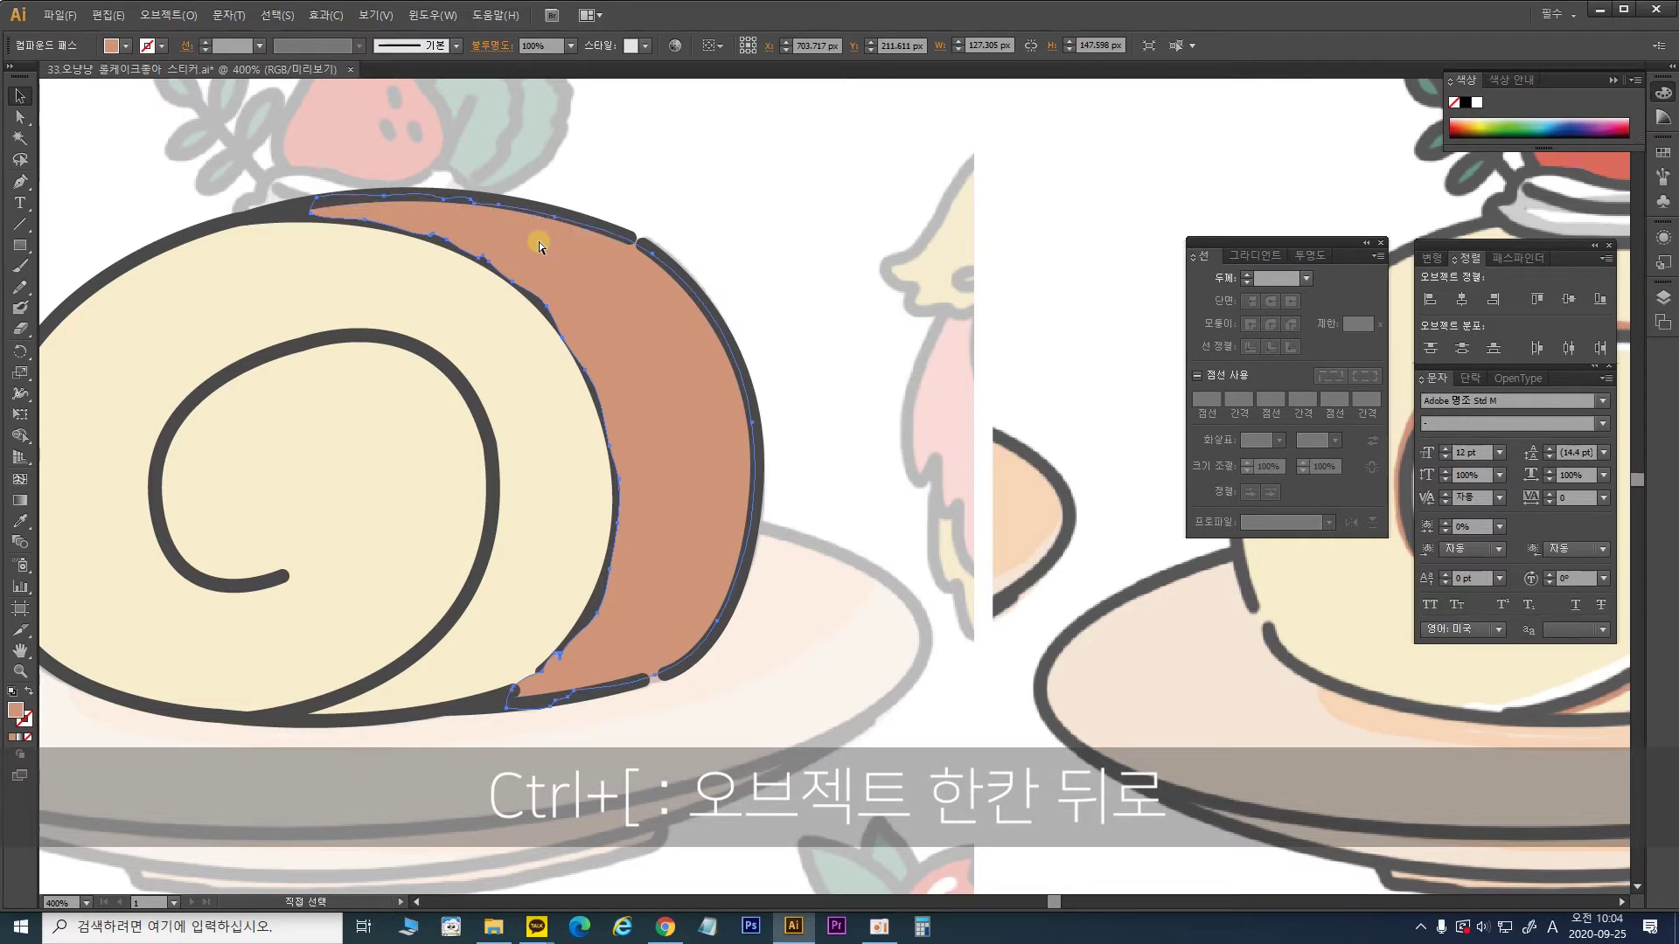
key(ctrl+bracketleft)
key(v)
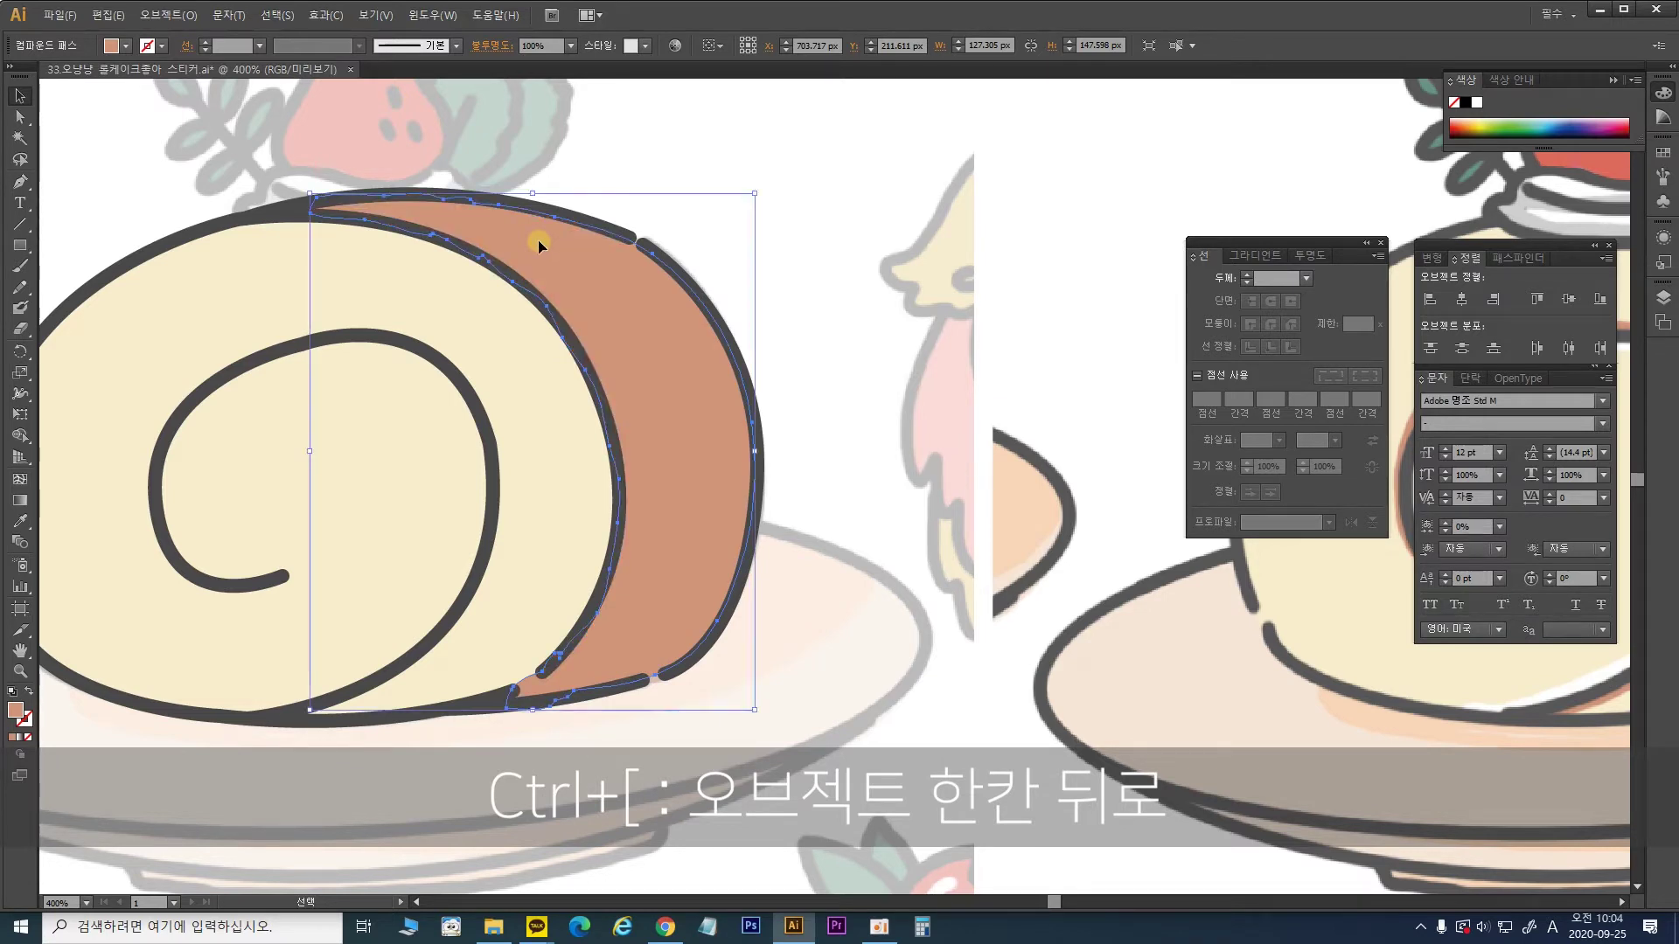
click(600, 145)
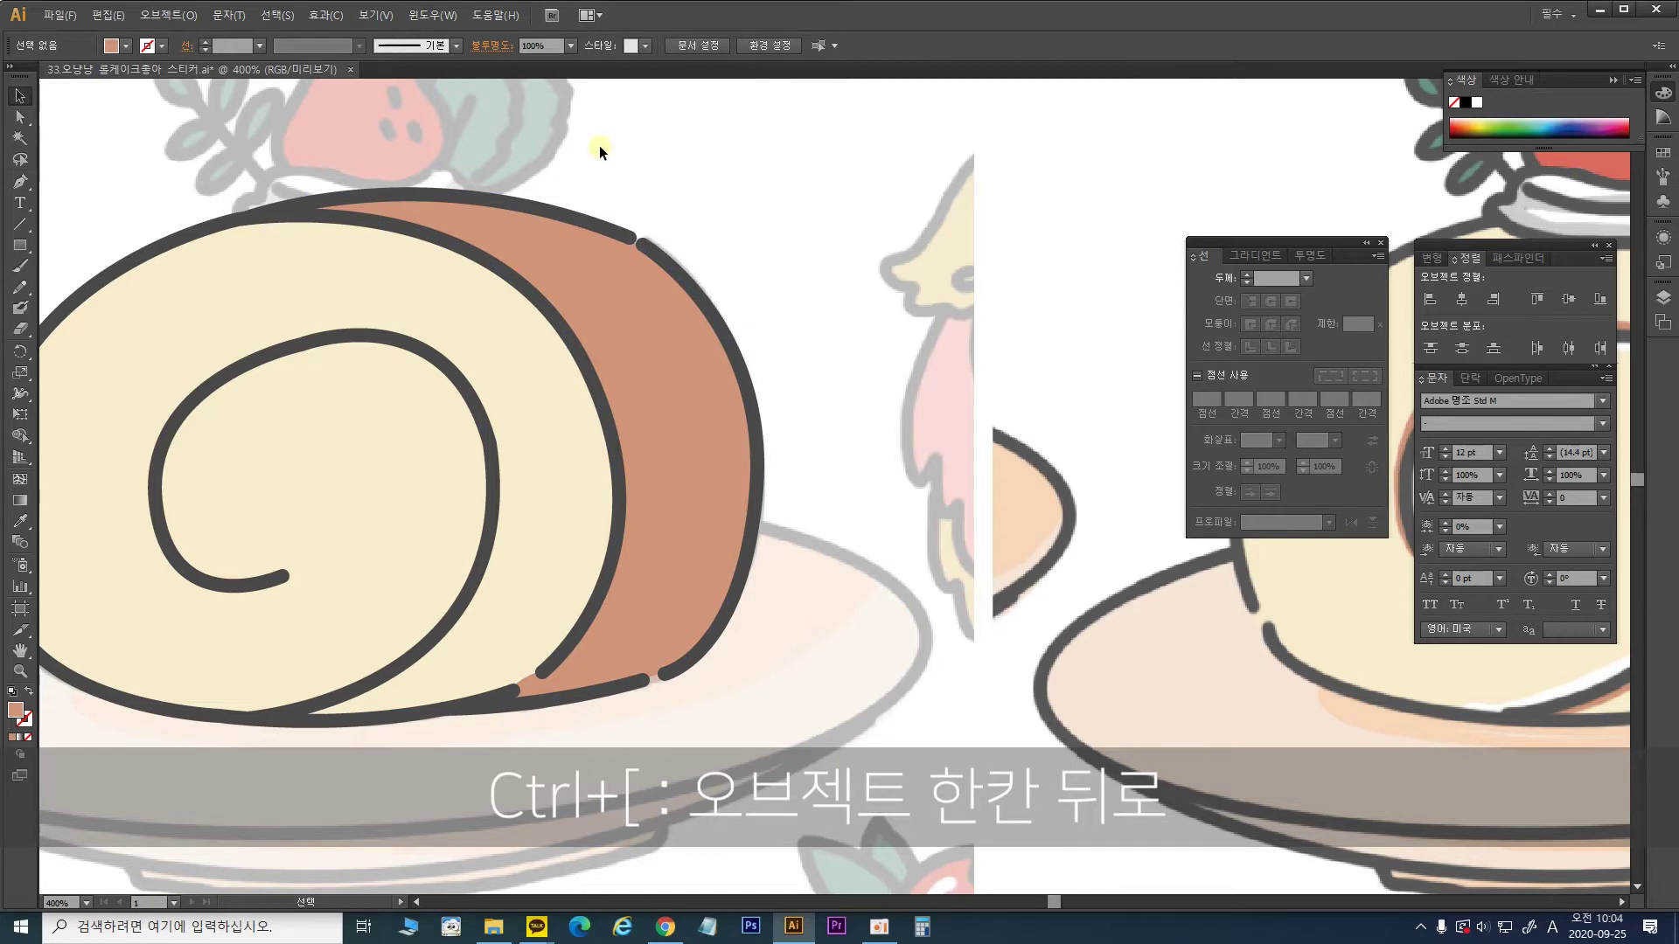
Step: Sample the brown edging along the swirl in the full-colour illustration with the Eyedropper and return to the traced roll
drag(667, 564, 828, 611)
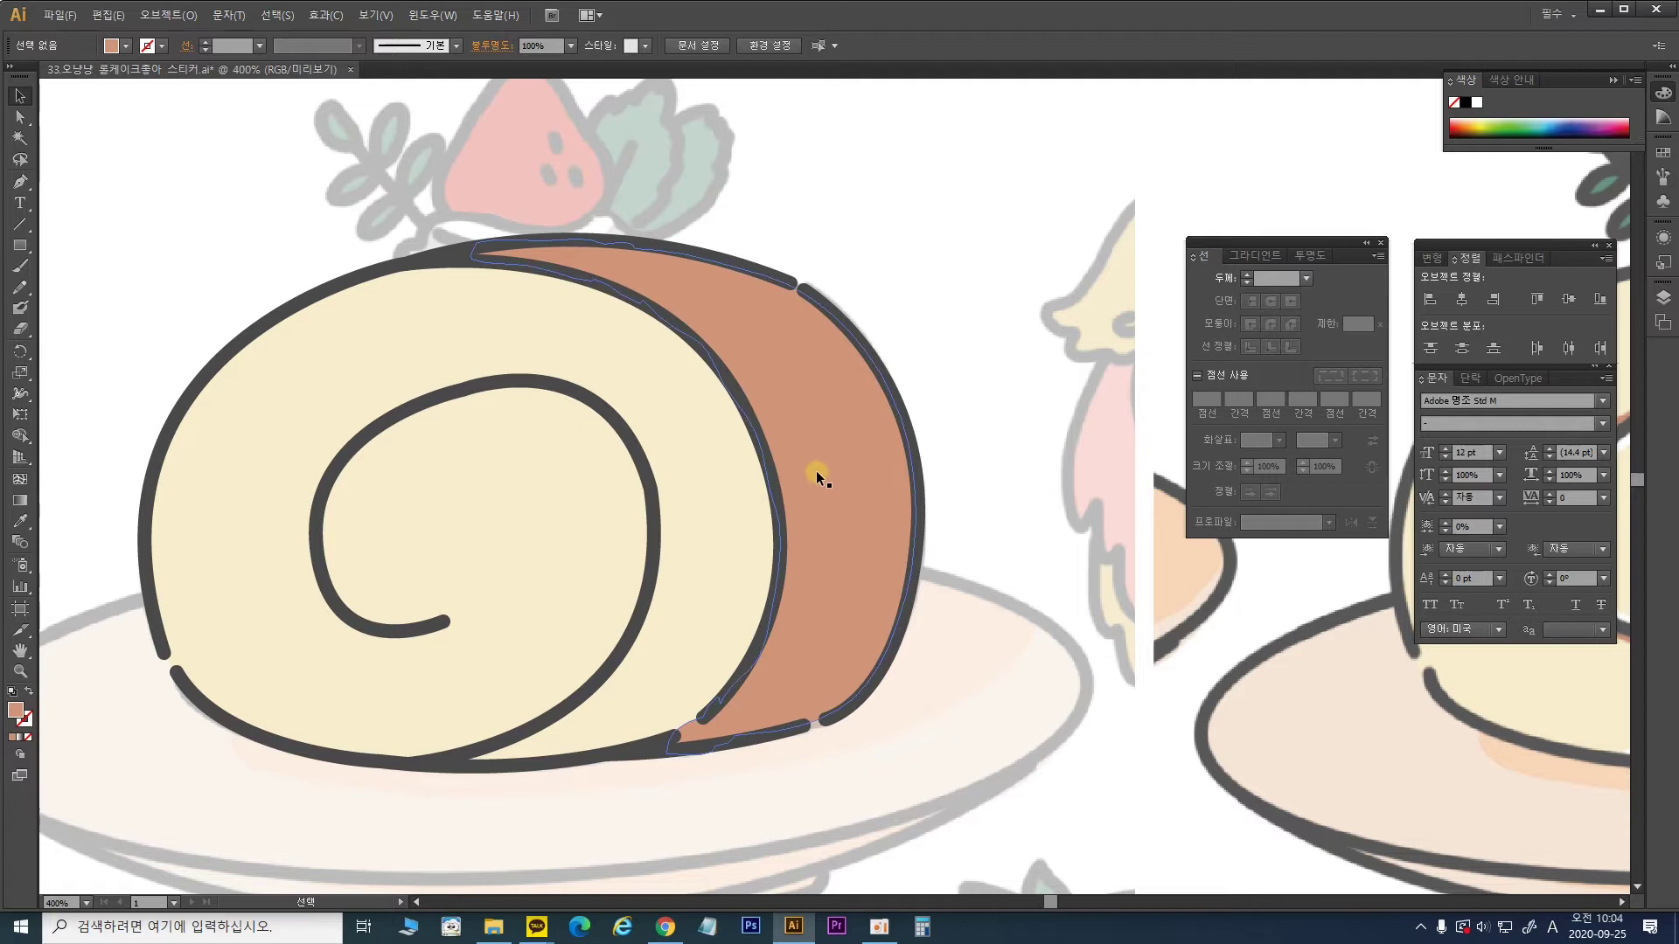
drag(1125, 552, 174, 539)
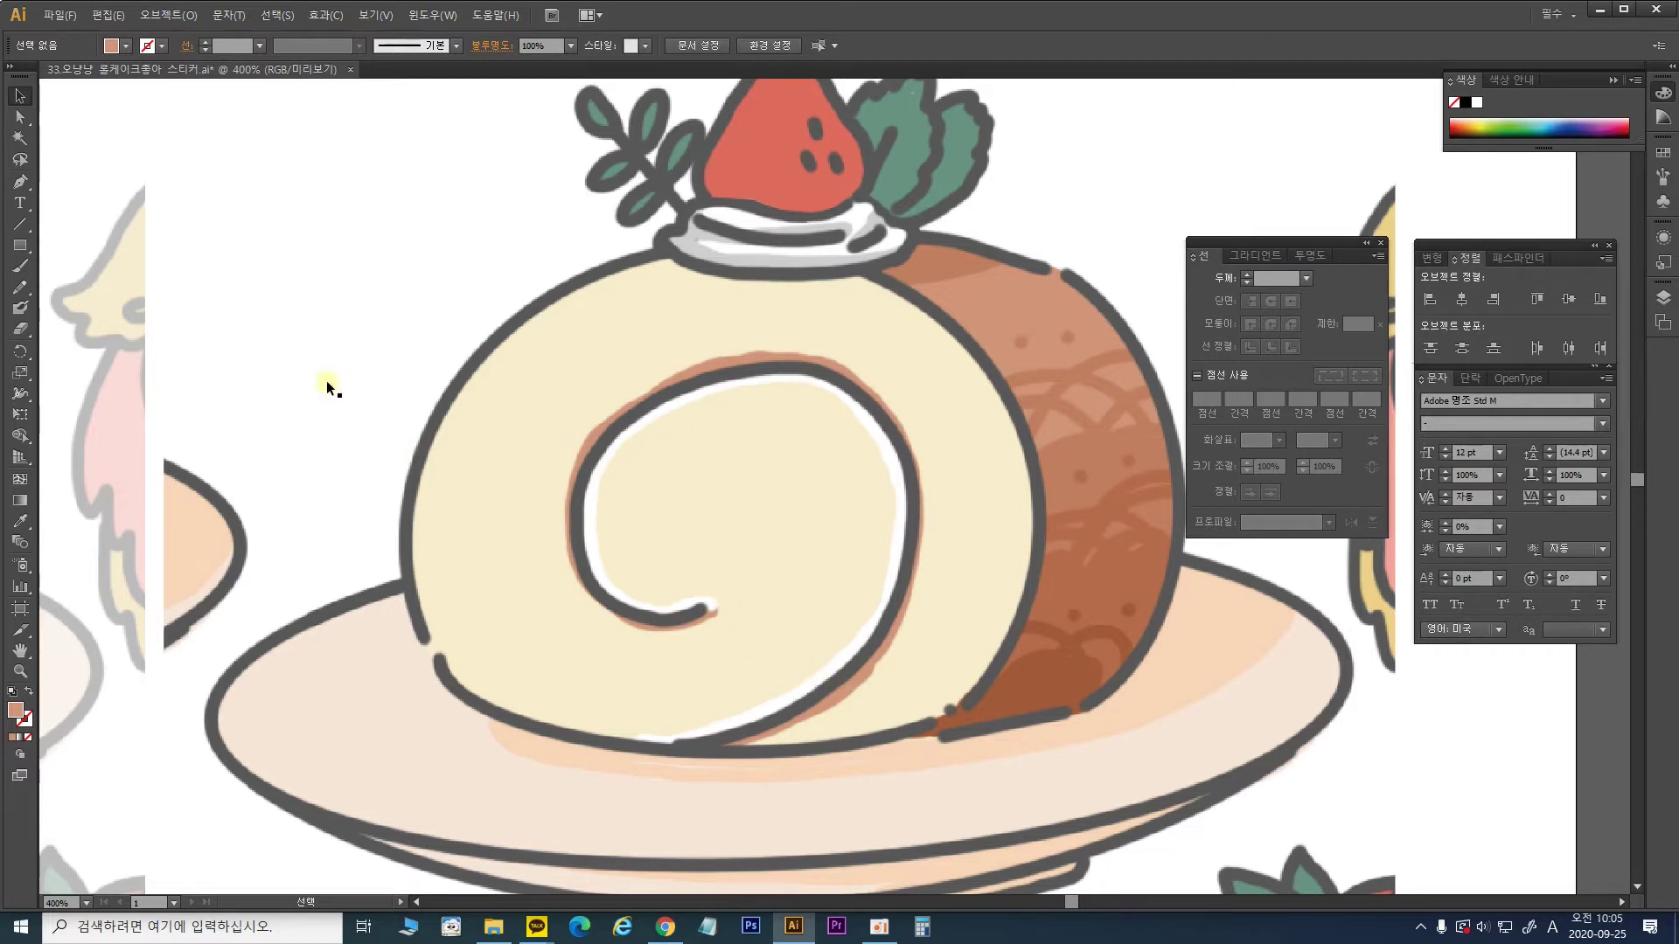
click(19, 522)
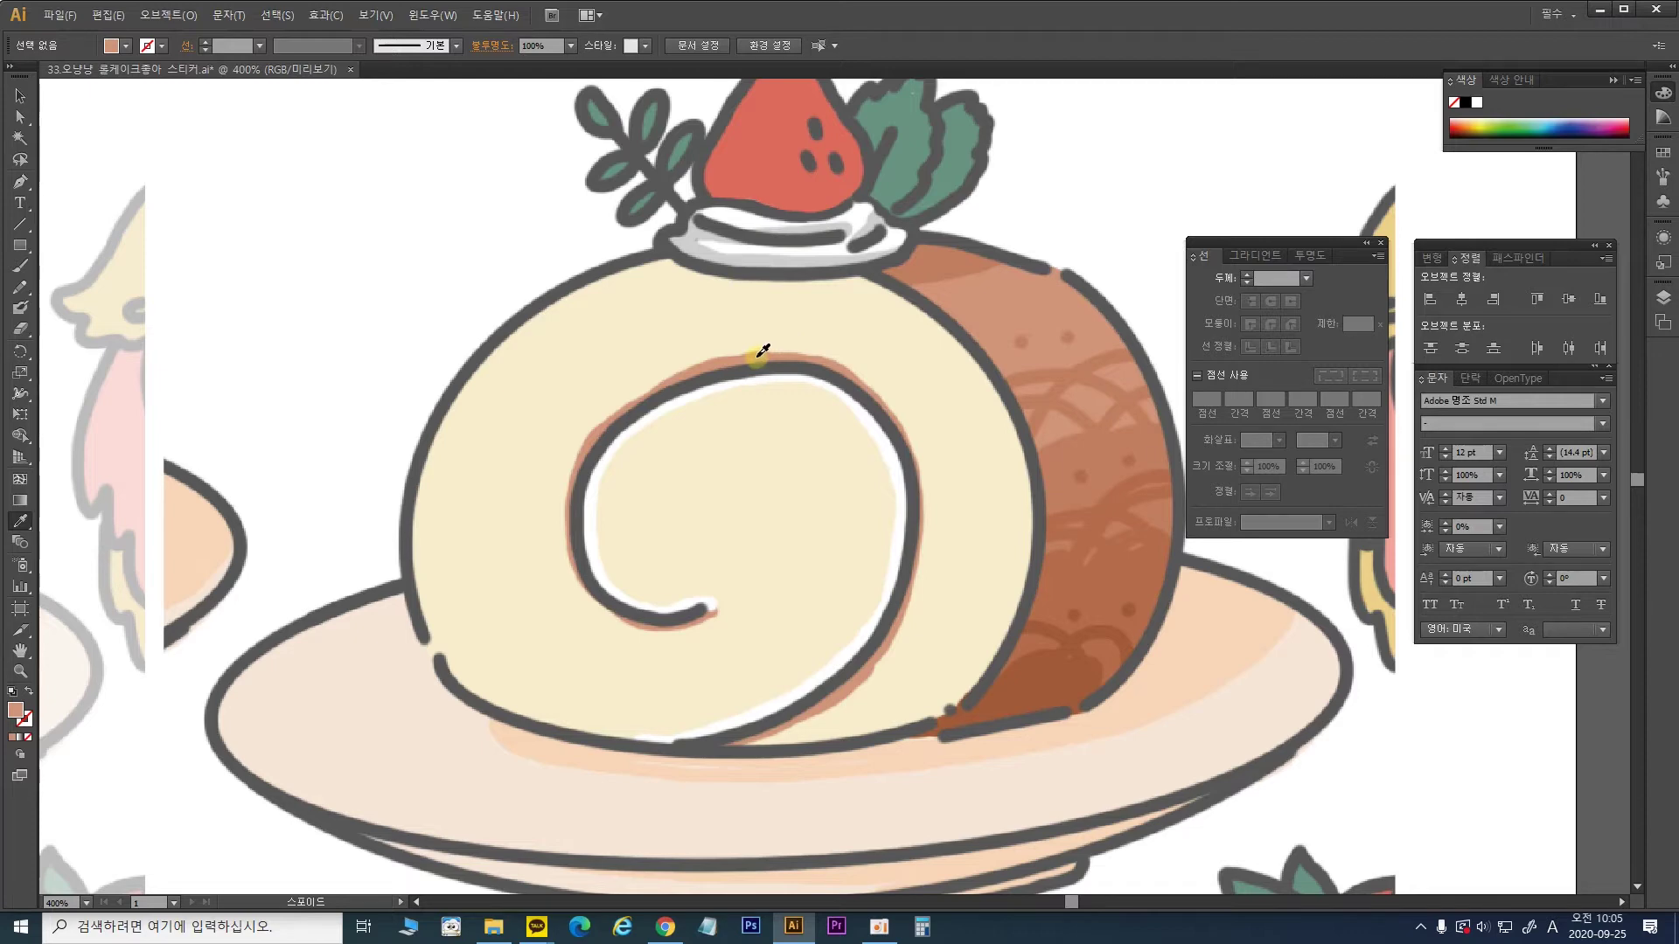
drag(285, 411, 790, 486)
drag(547, 580, 693, 569)
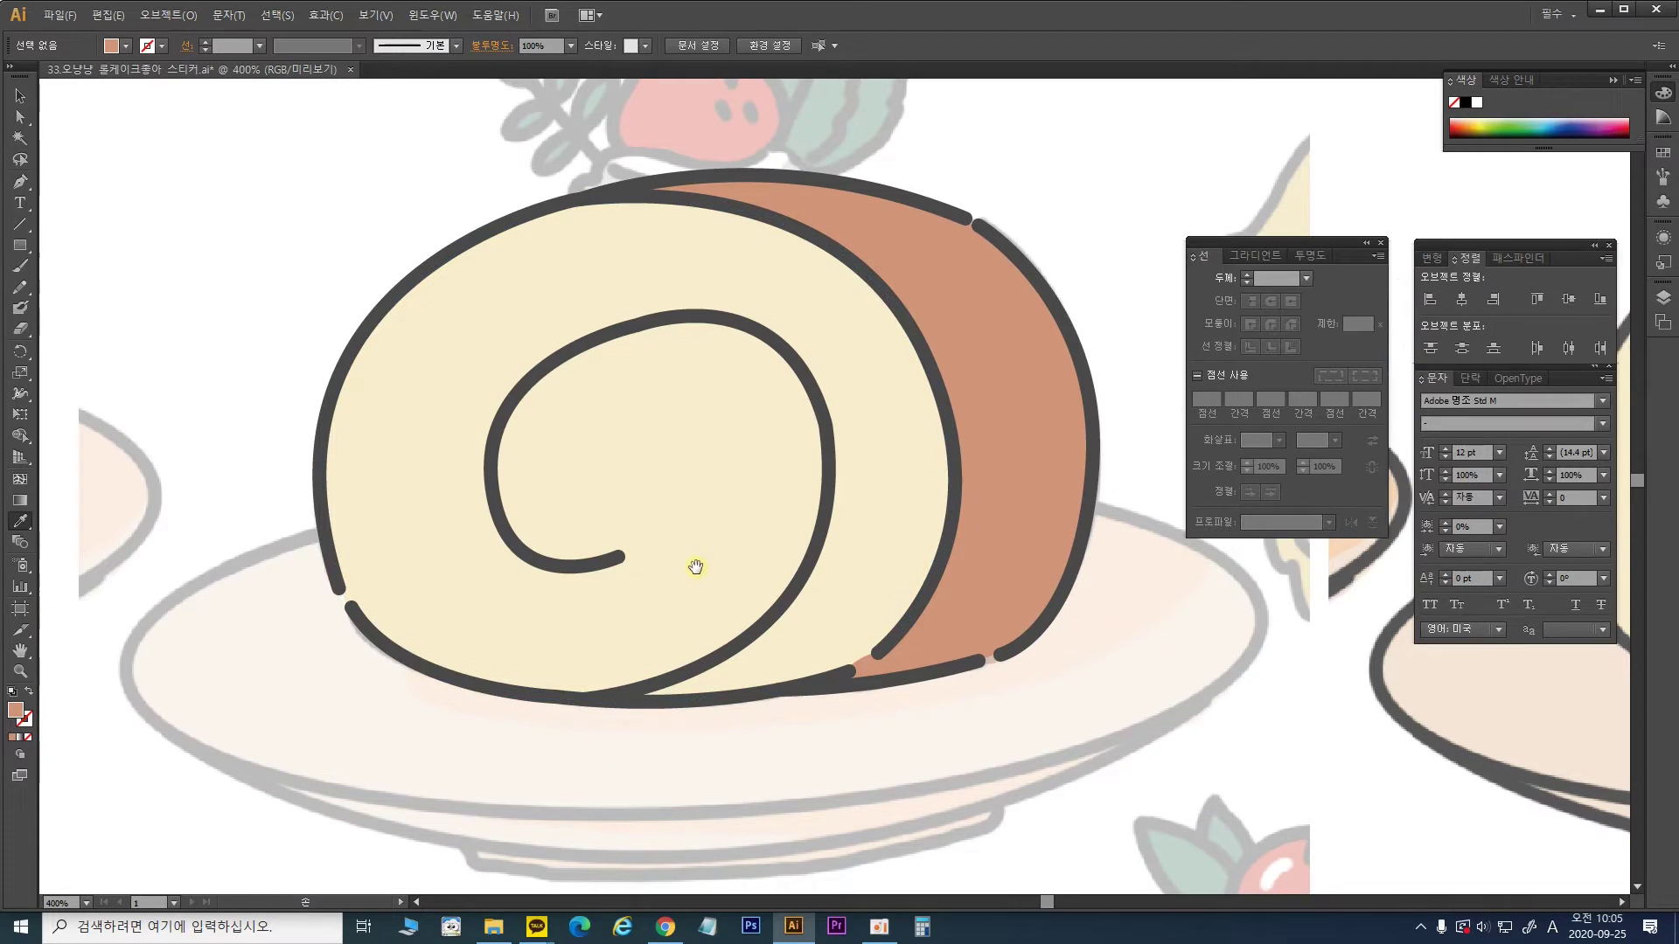
Step: Paint a thin brown edging with the Blob Brush along the swirl's outer side, from the face's bottom edge to its inner end
click(20, 266)
click(17, 313)
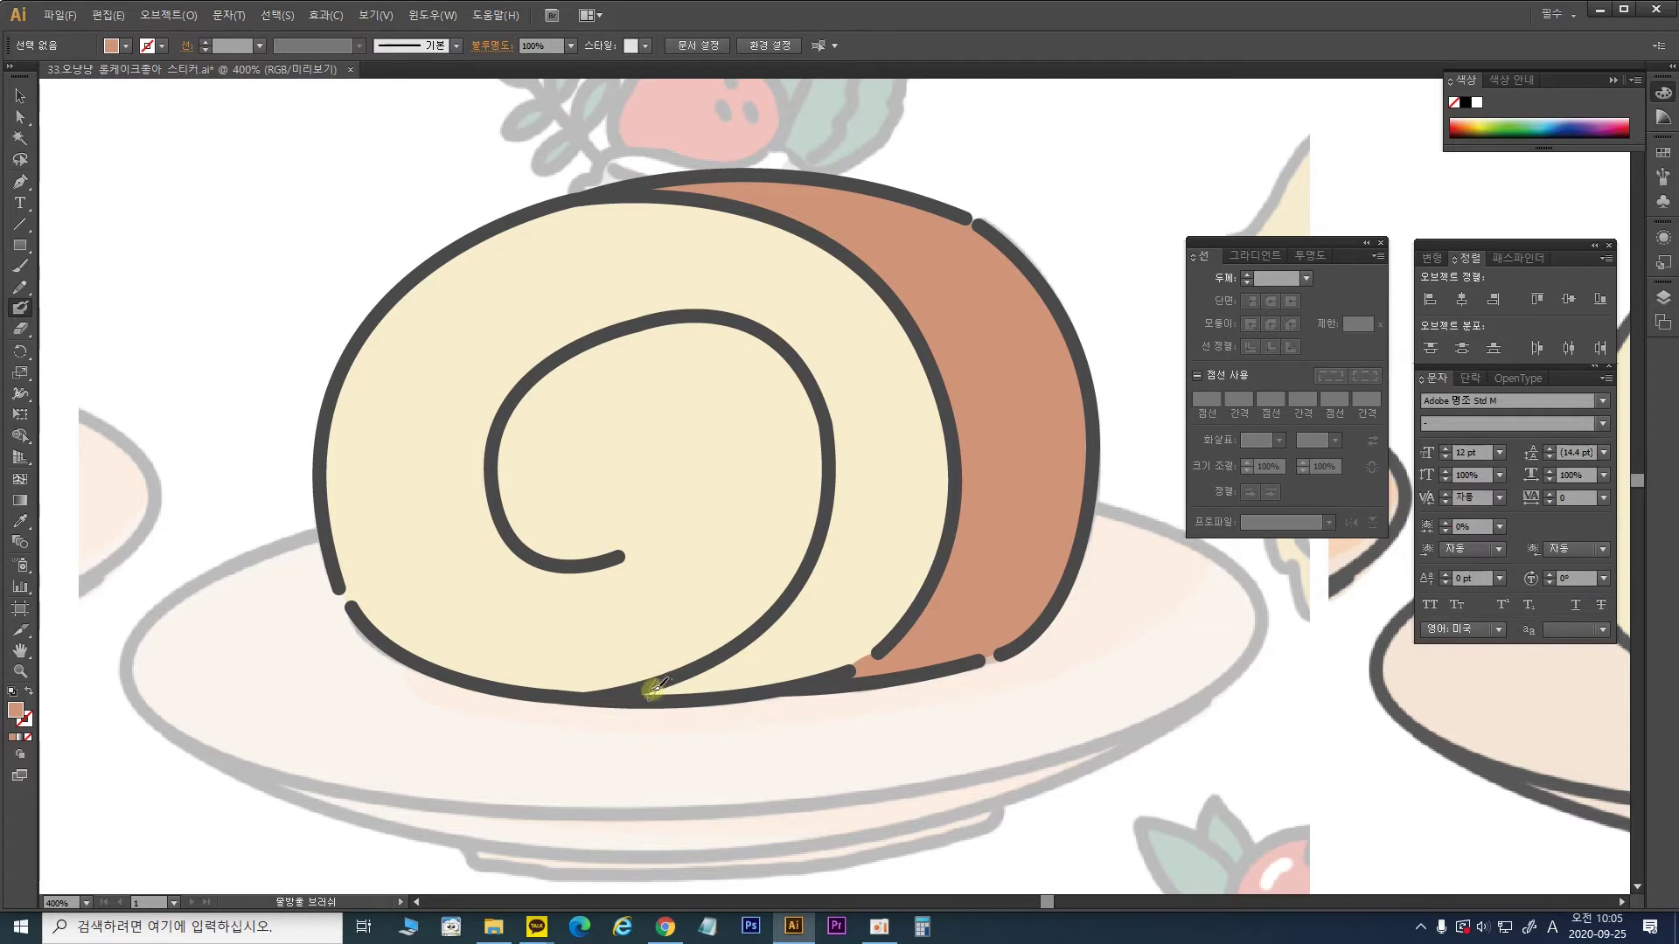
mouse_move(649, 692)
mouse_down()
mouse_move(750, 643)
mouse_move(816, 570)
mouse_move(841, 502)
mouse_up()
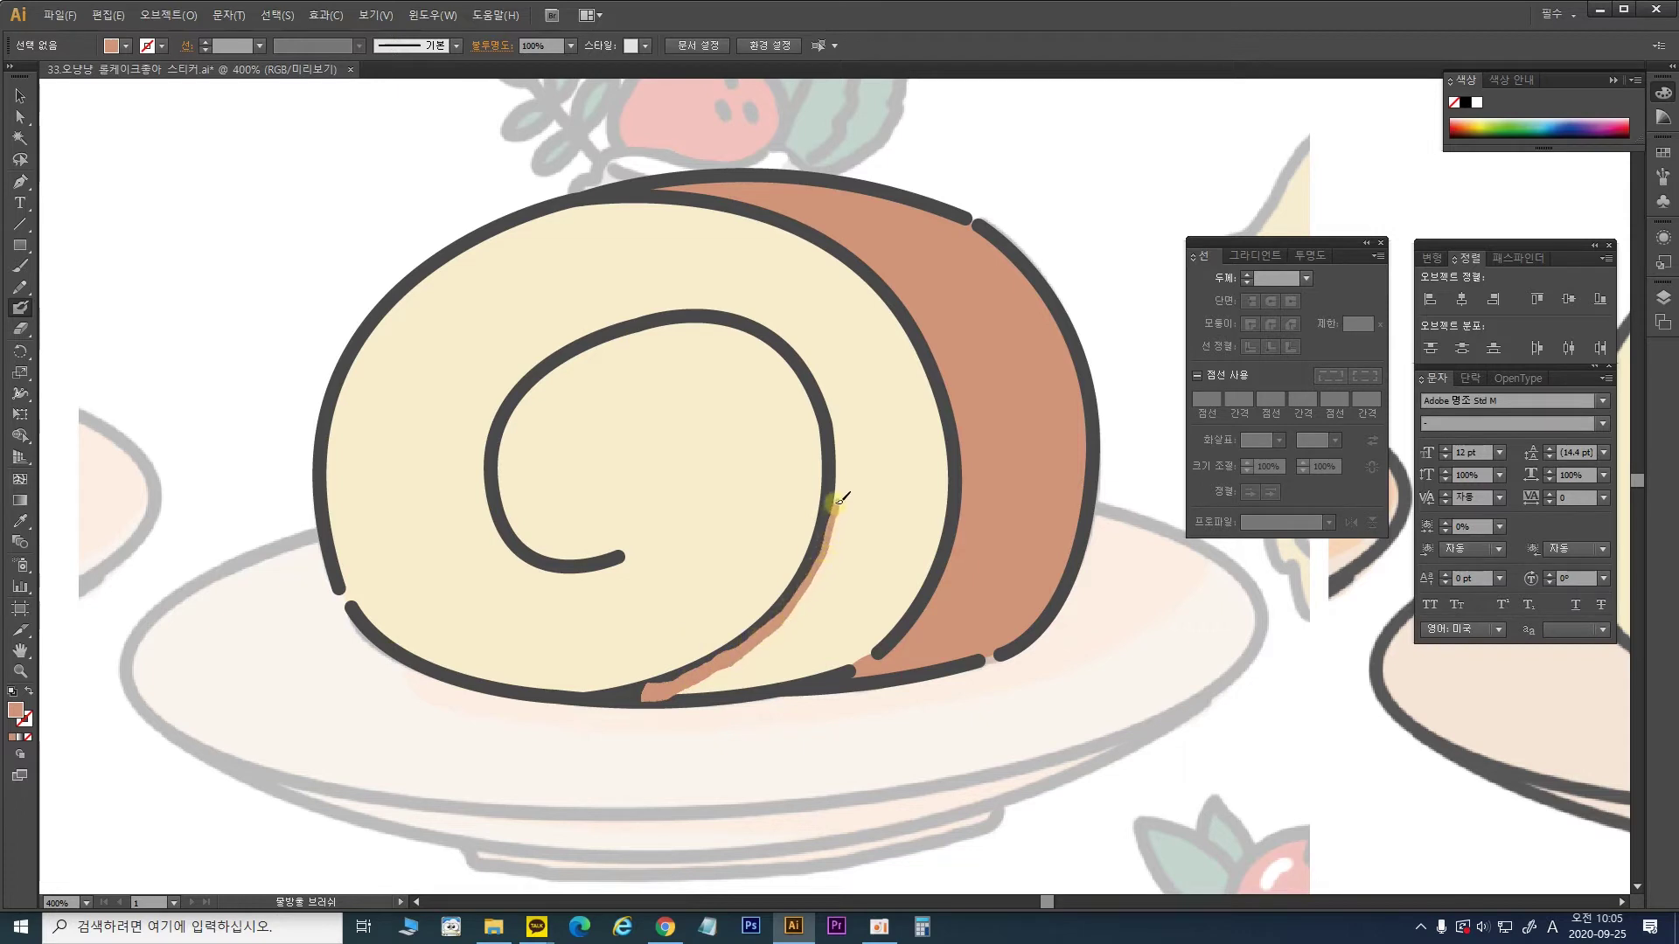
mouse_move(841, 435)
mouse_down()
mouse_move(783, 327)
mouse_move(701, 300)
mouse_move(646, 303)
mouse_move(630, 312)
mouse_move(660, 314)
mouse_move(584, 334)
mouse_move(522, 380)
mouse_up()
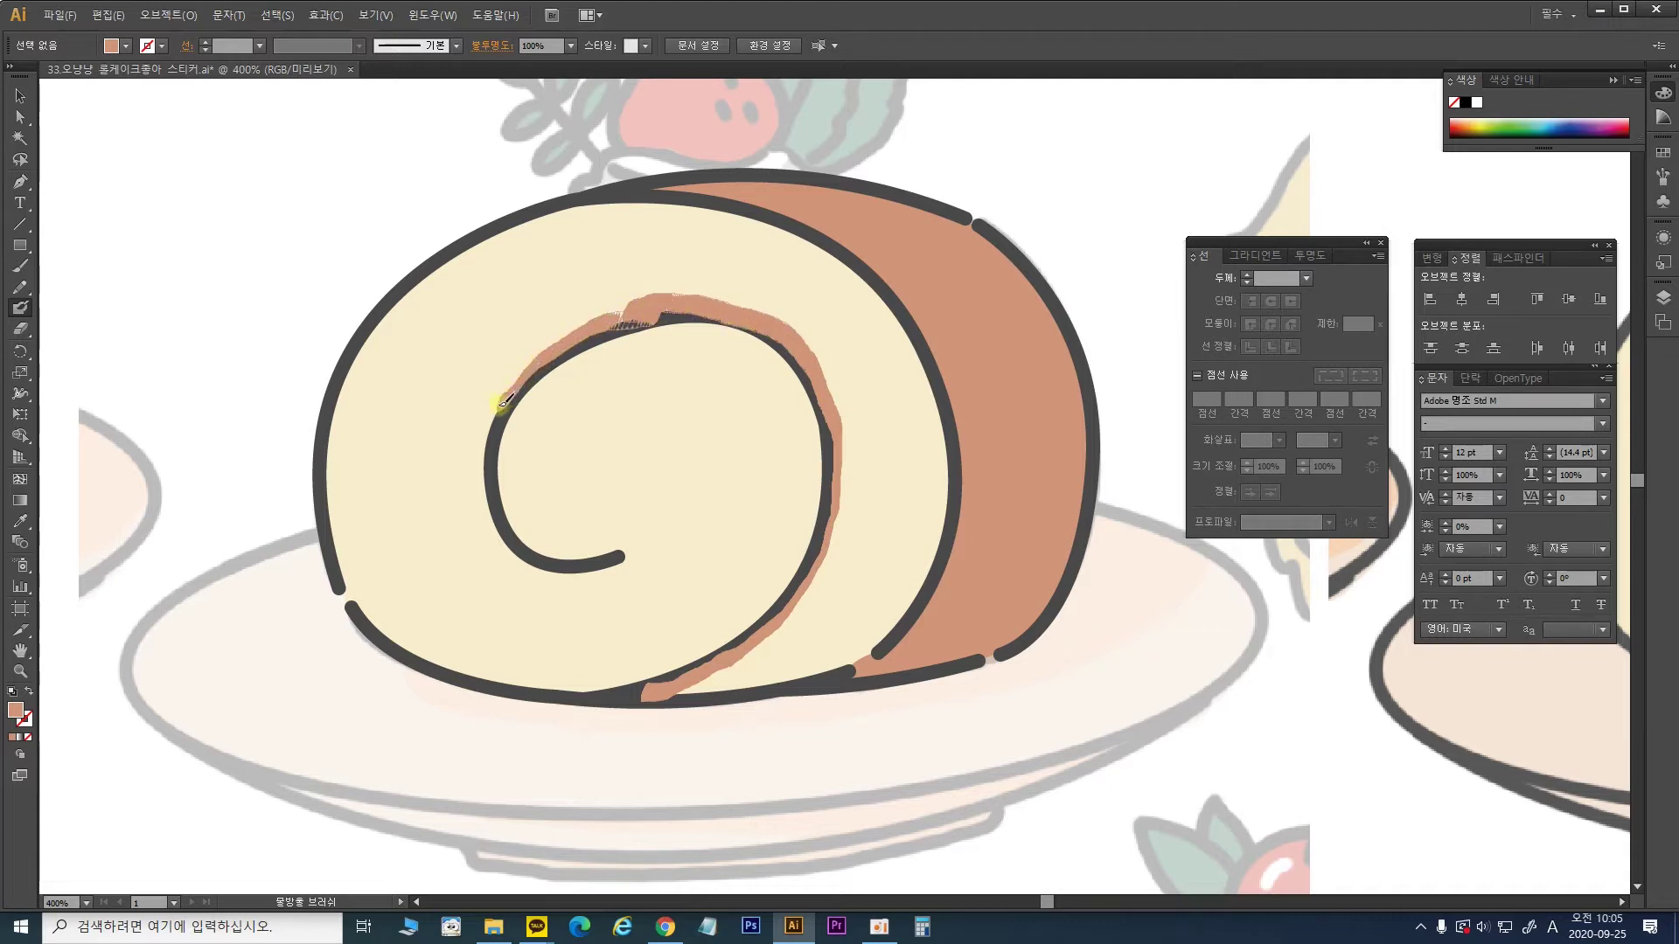
drag(486, 480, 537, 562)
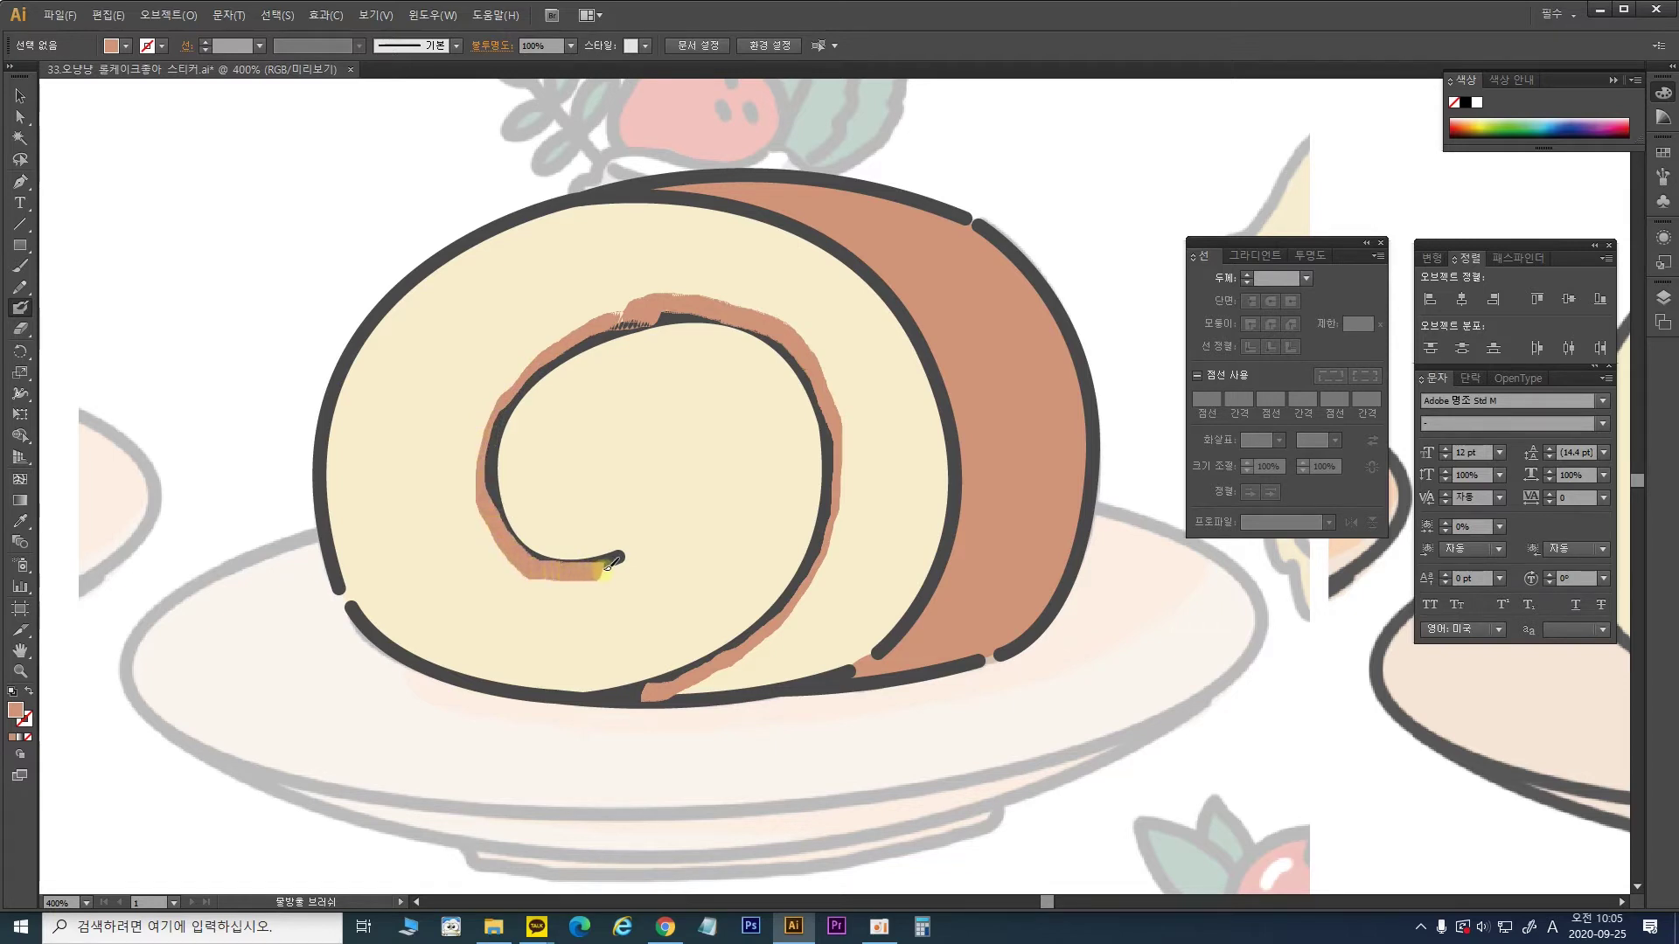
Step: Finish the brown edging at the swirl's inner end and send it backward behind the swirl's dark outline
drag(627, 557, 627, 557)
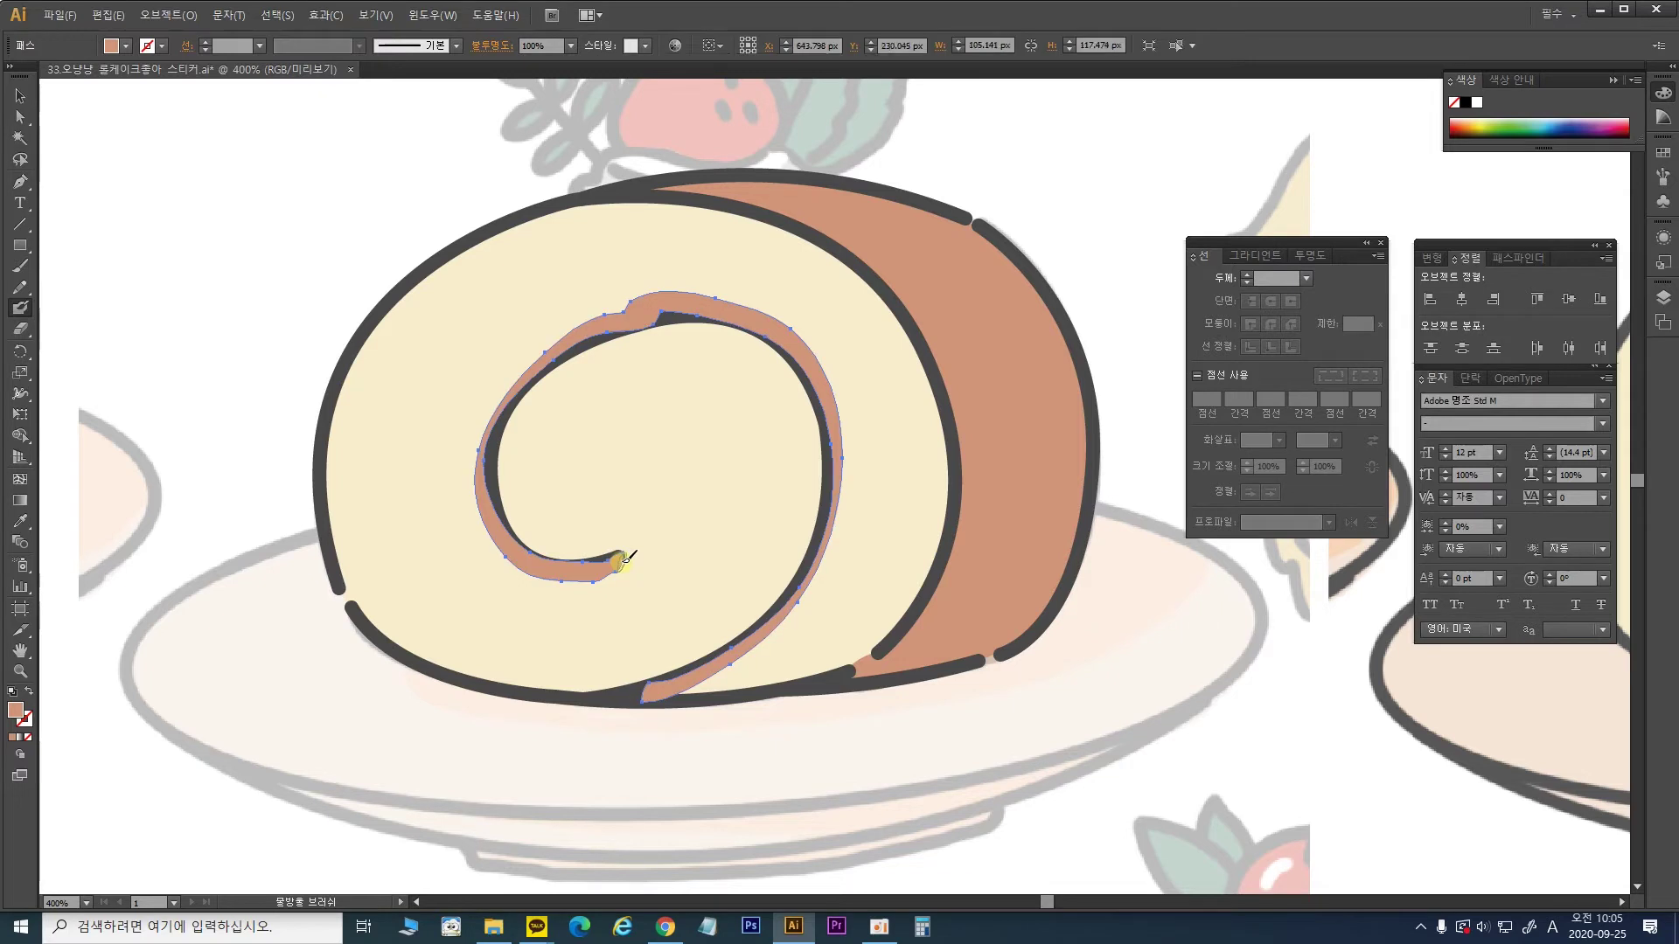
click(21, 116)
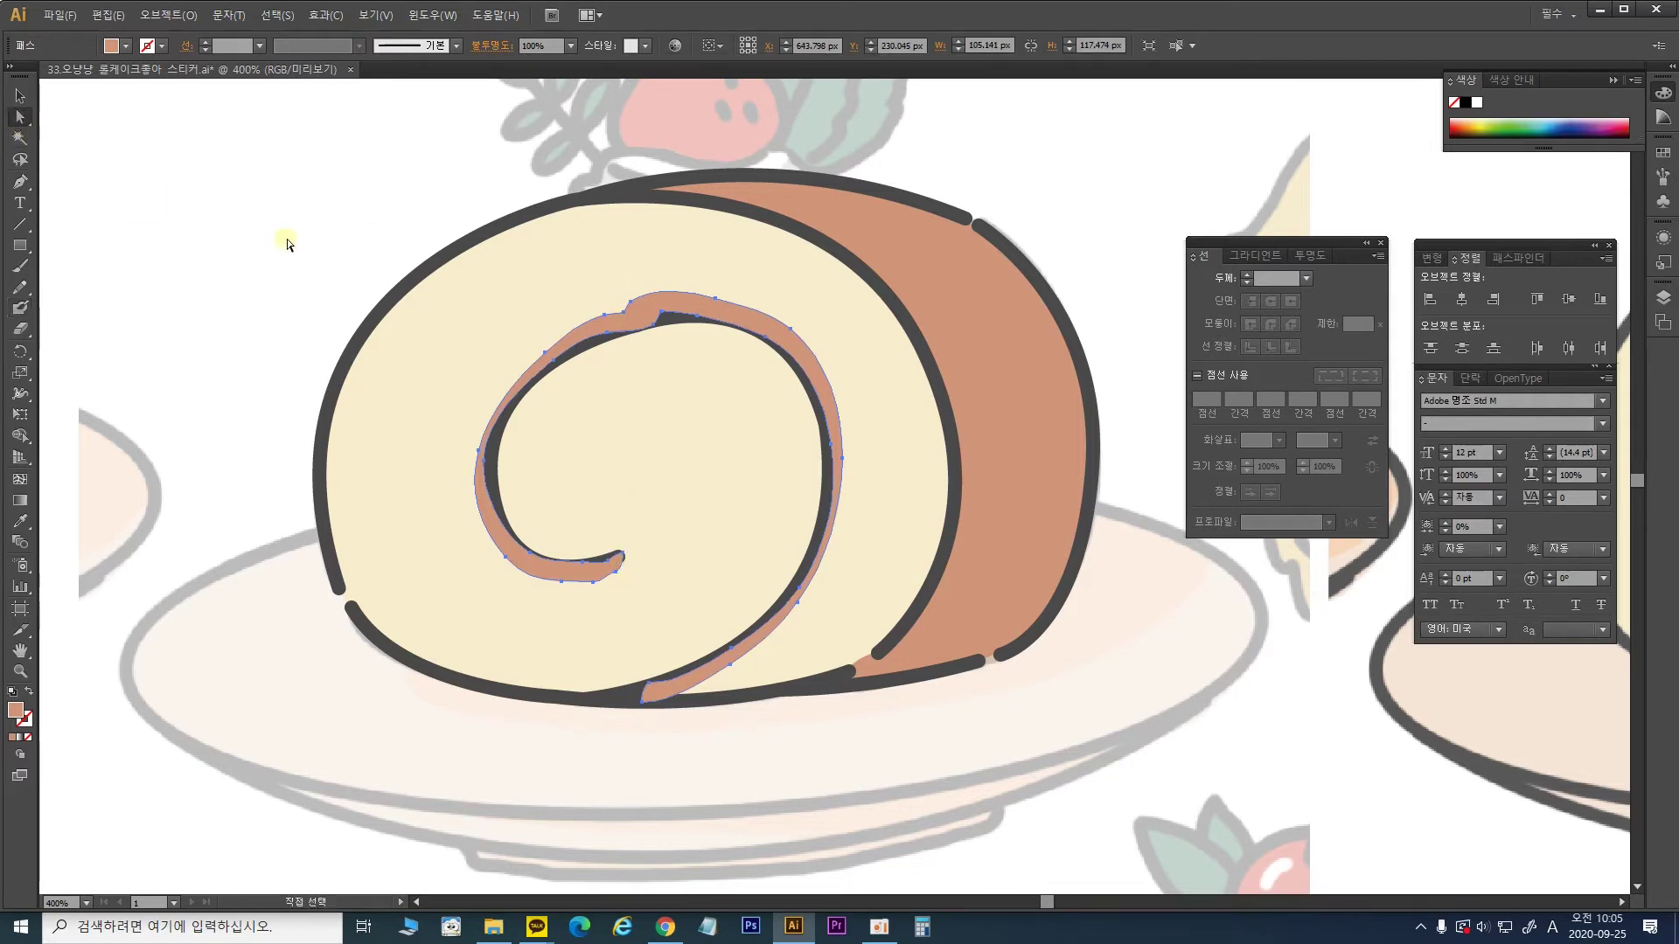
click(292, 224)
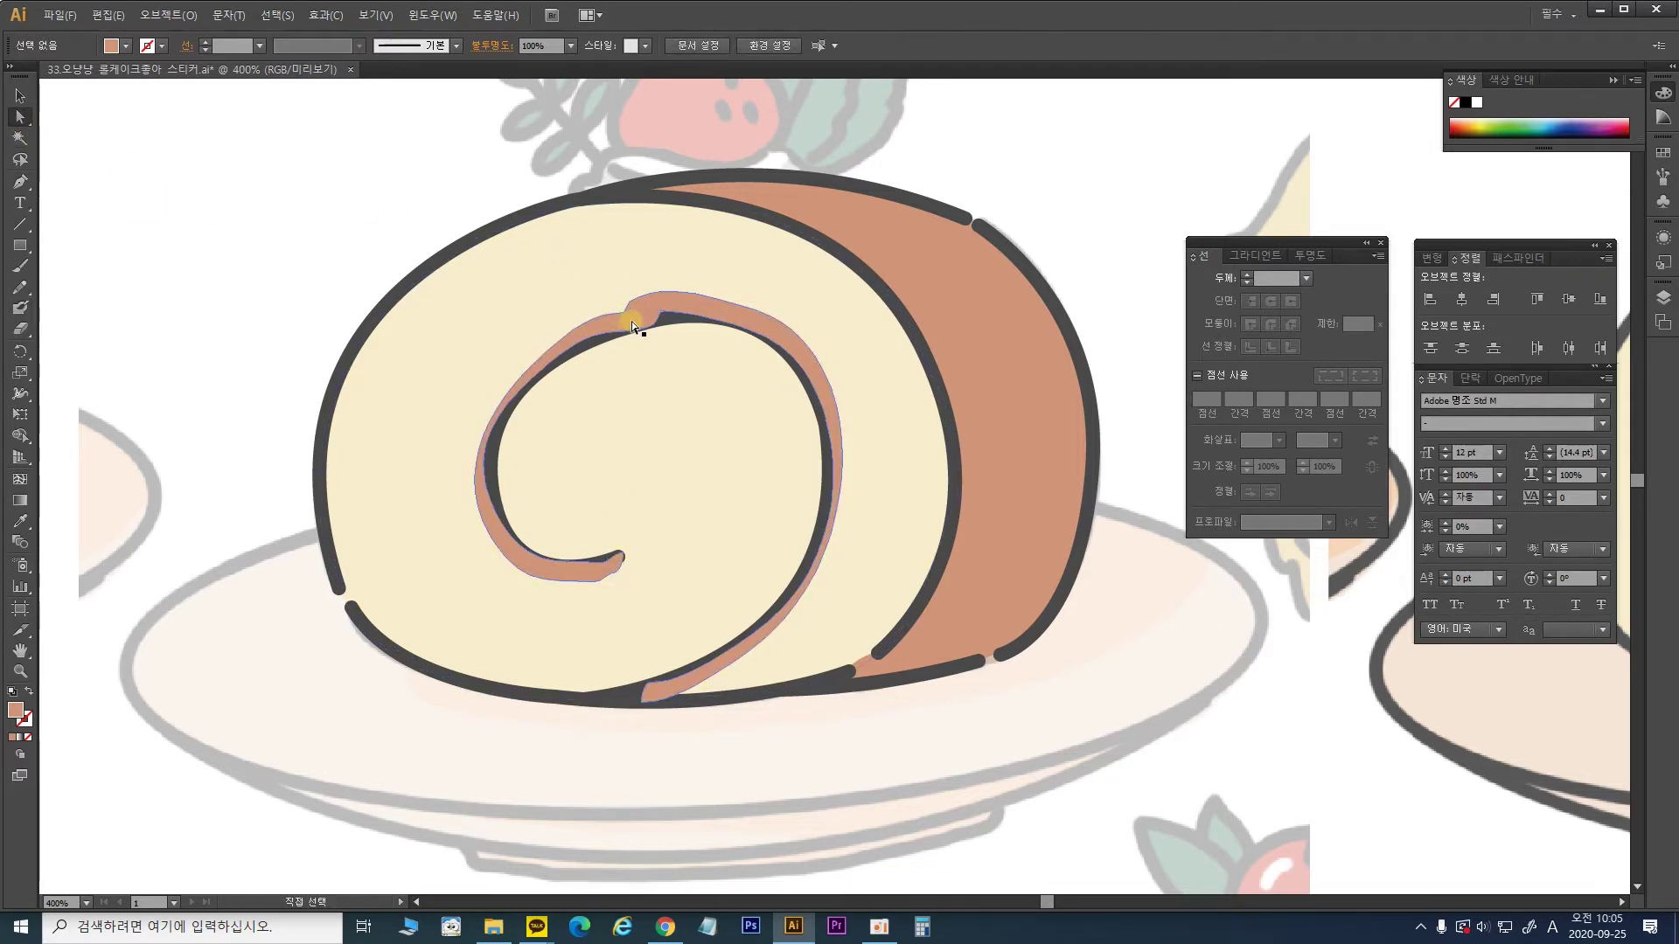
click(762, 322)
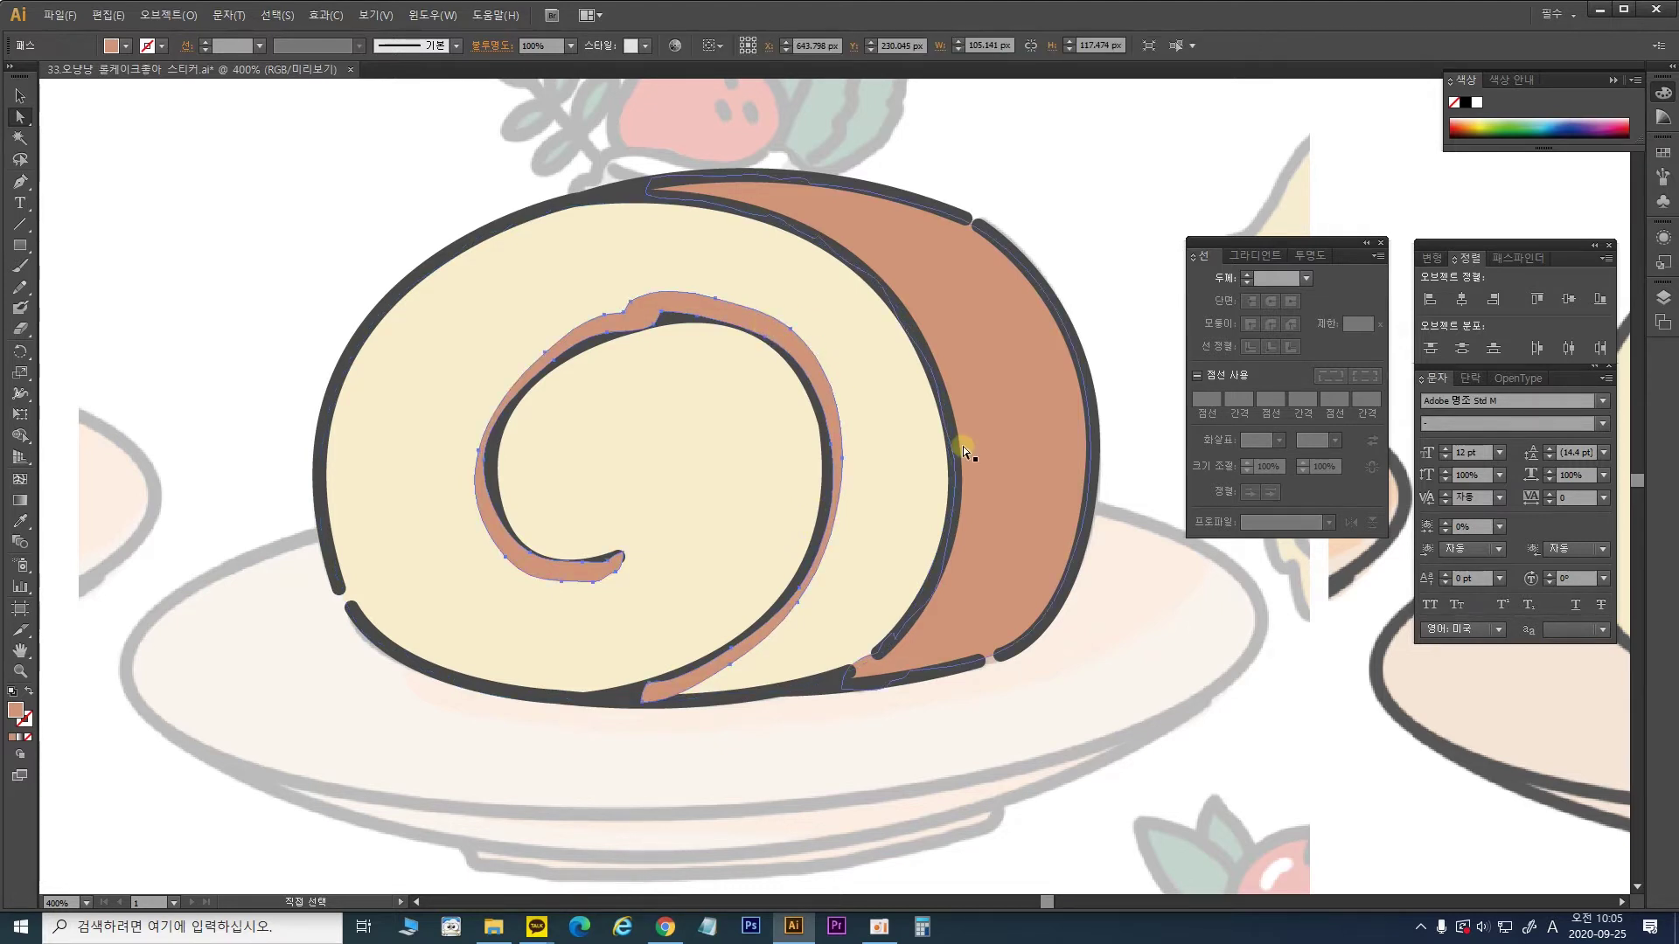
key(ctrl+bracketleft)
key(ctrl+bracketleft)
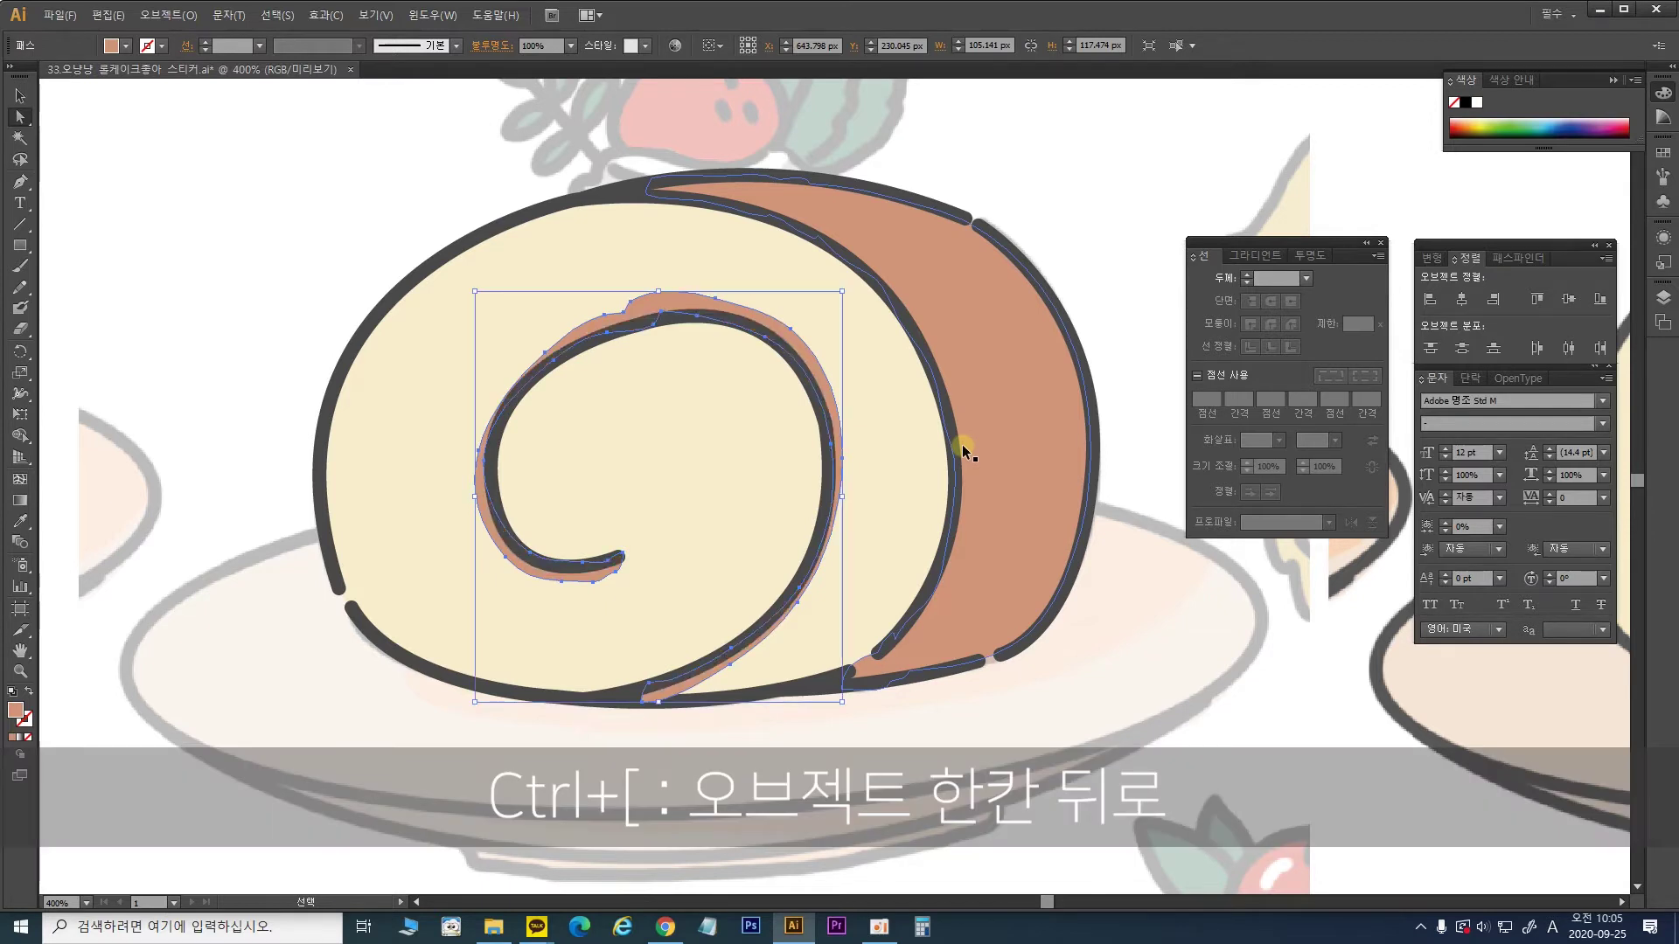
click(729, 268)
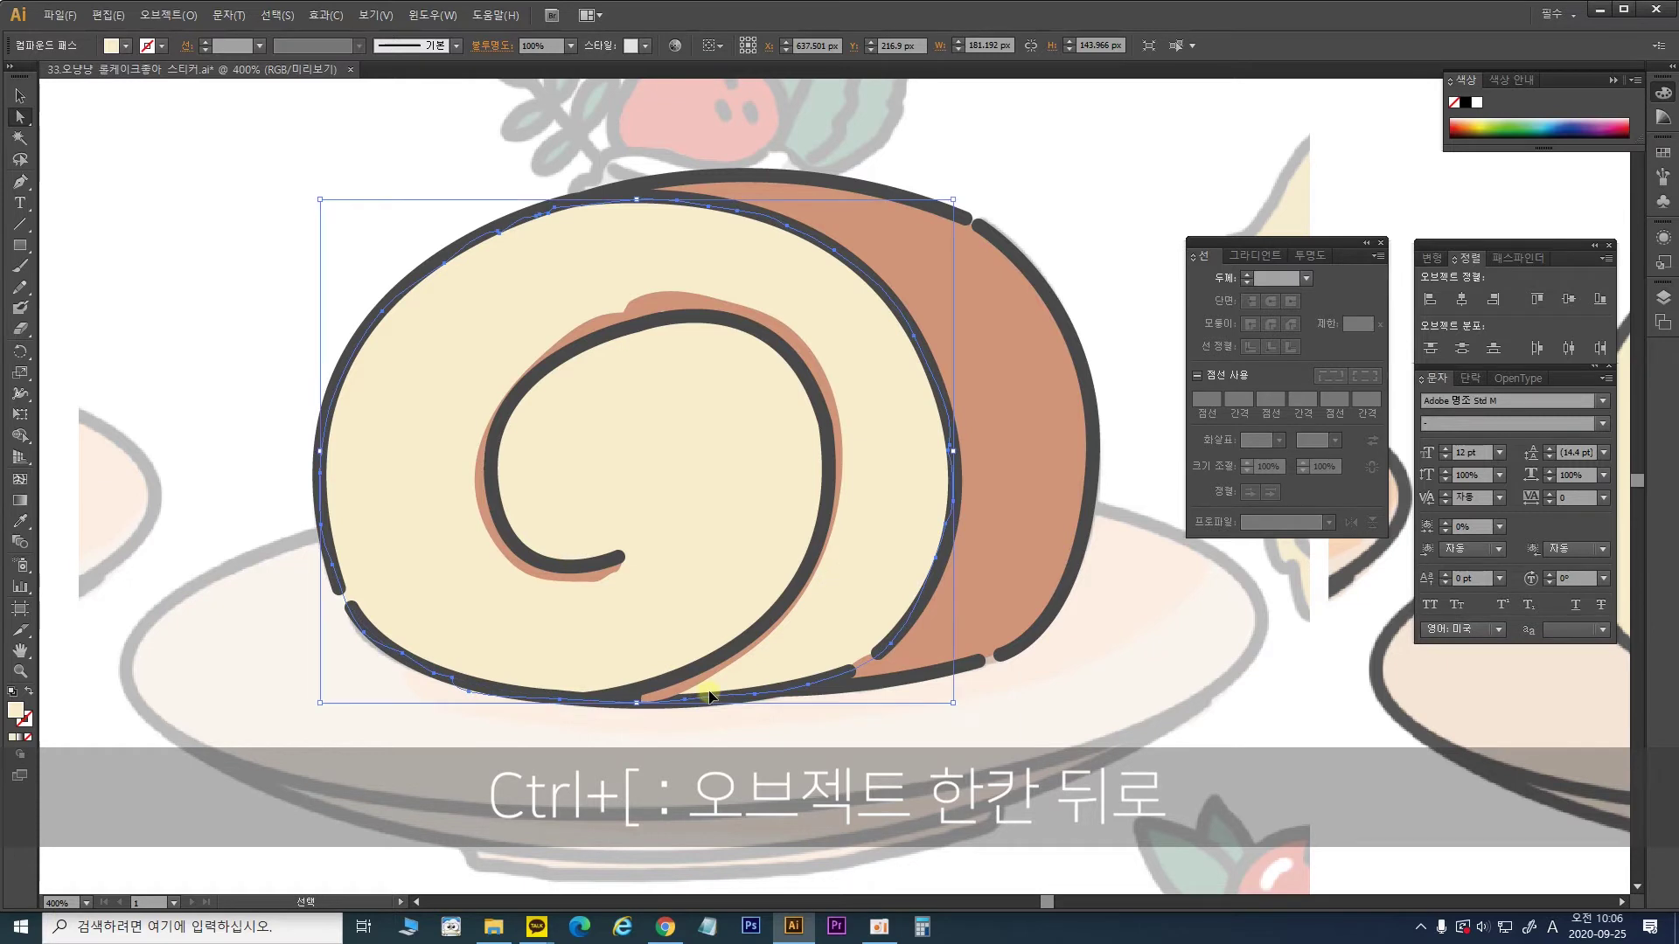
click(678, 304)
key(ctrl)
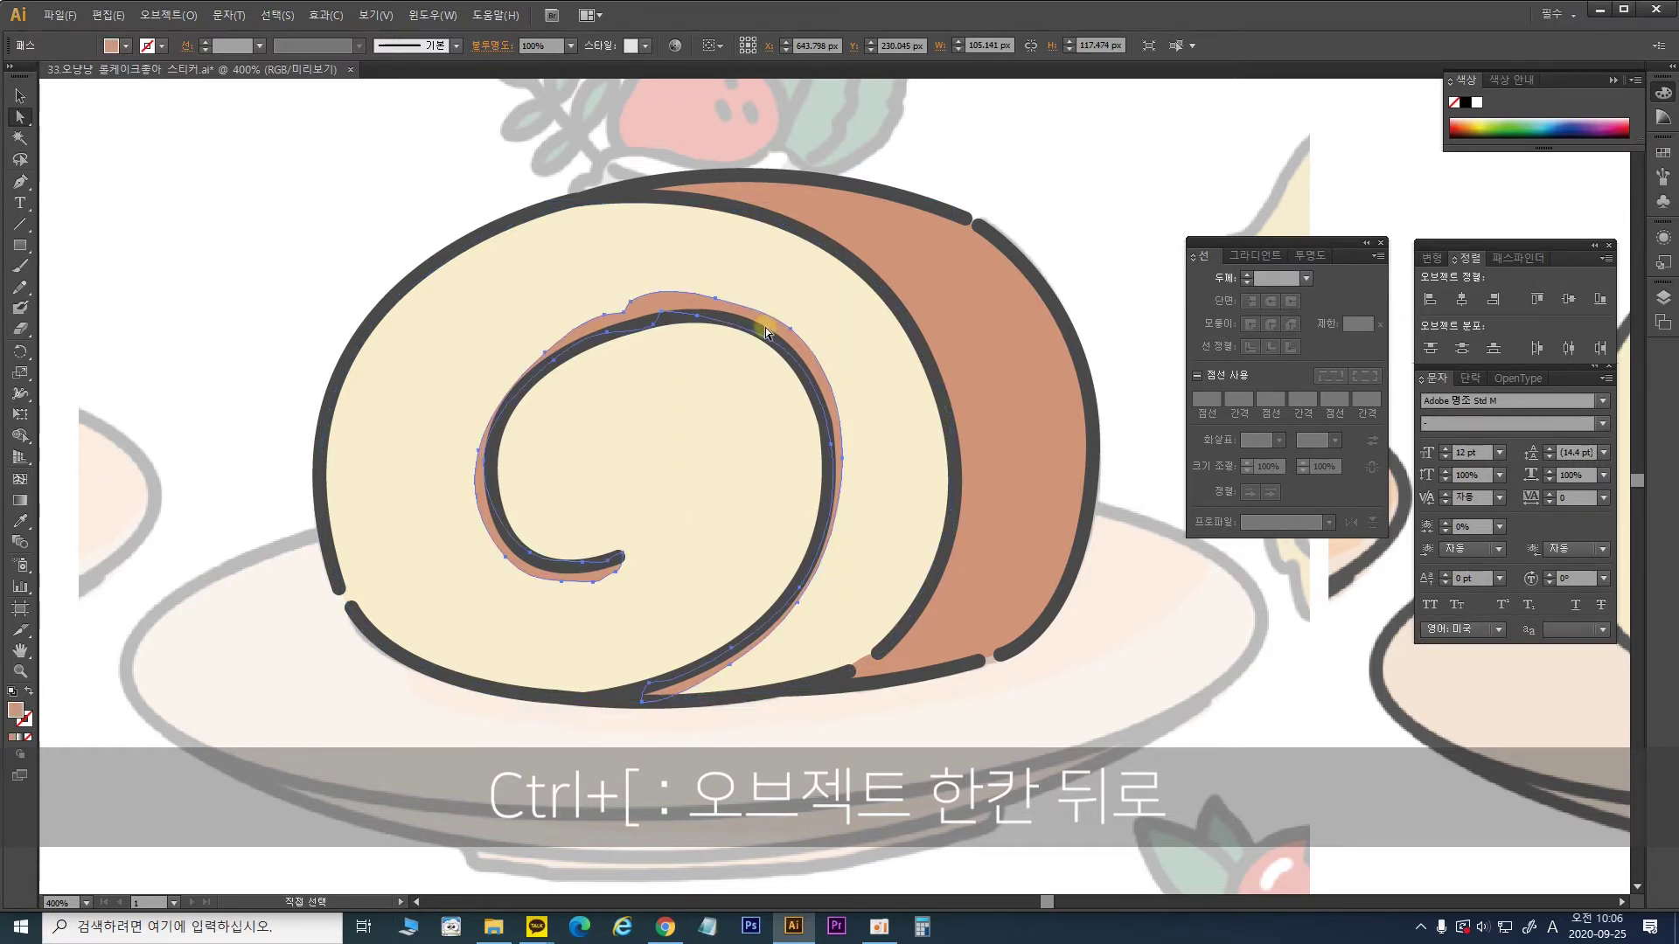
click(738, 259)
Step: Smooth the bump on the brown edging's upper outer contour by moving its anchor points closer to the dark outline
key(ctrl+plus)
key(ctrl+plus)
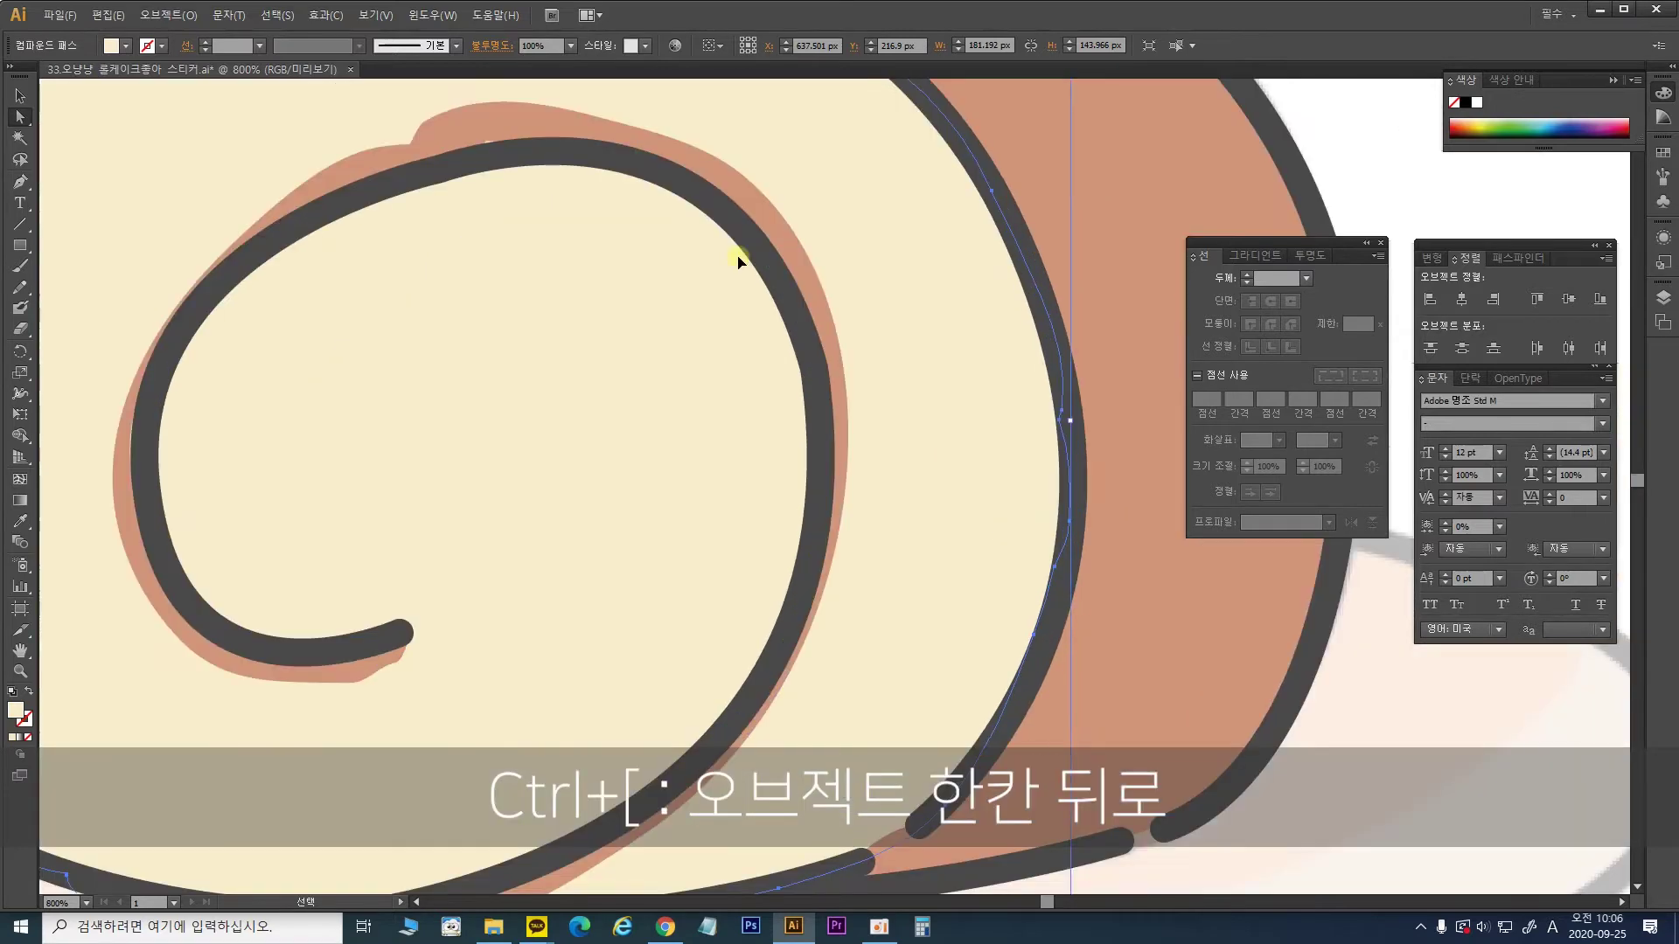
drag(615, 254, 821, 345)
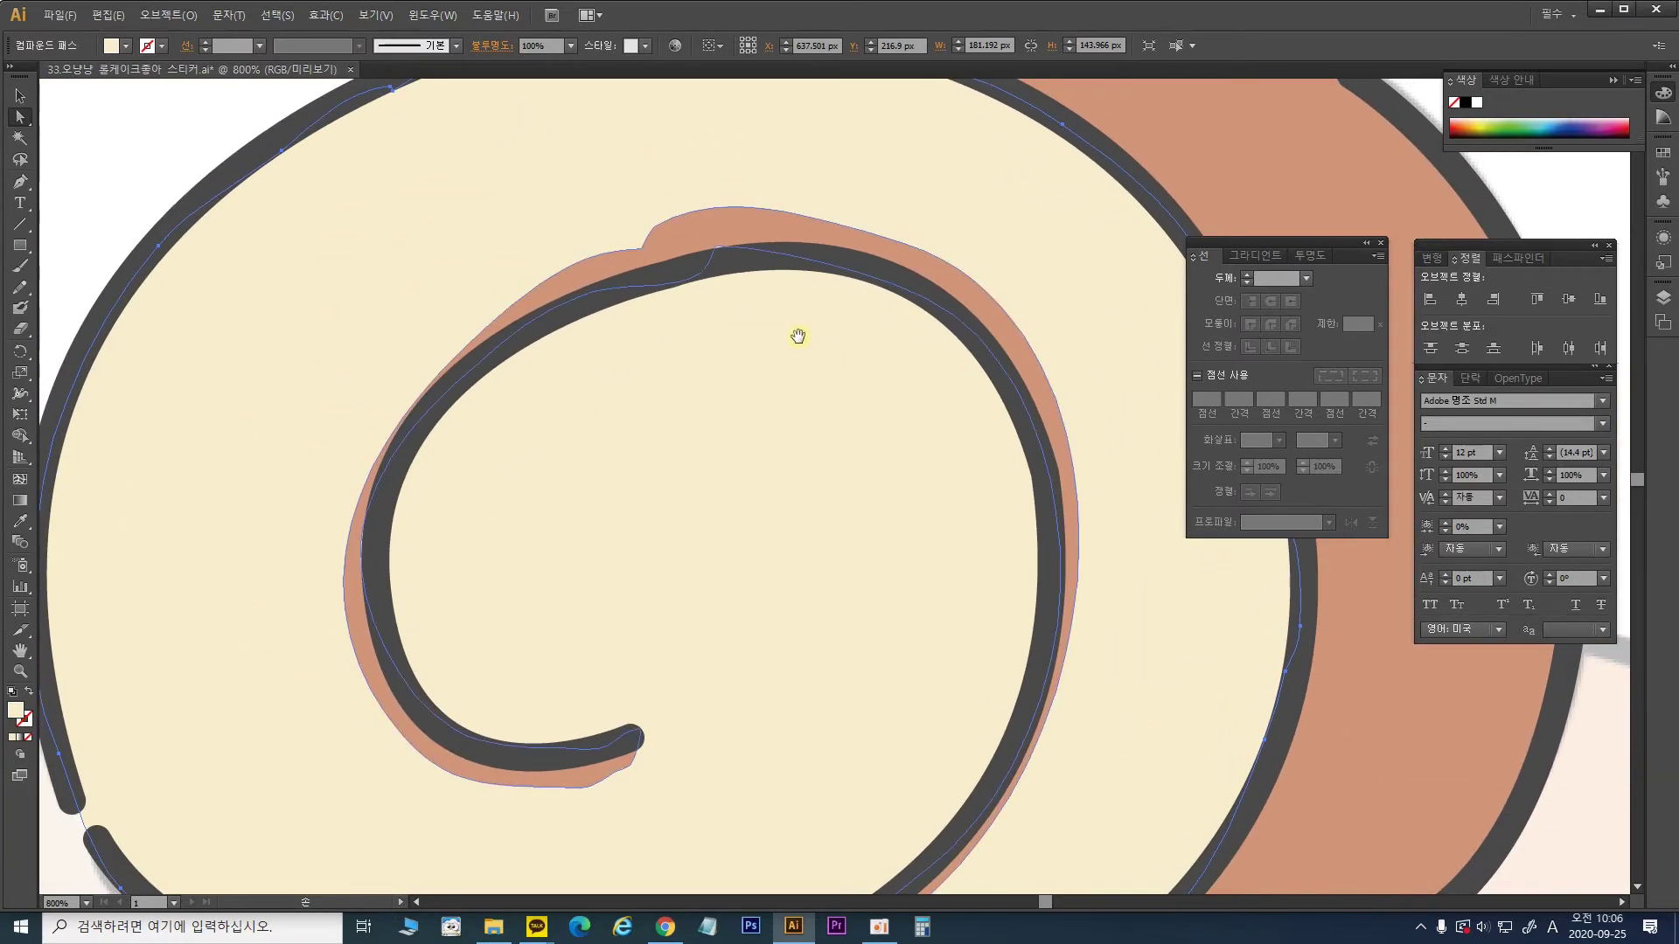
click(724, 253)
drag(723, 254, 677, 235)
click(768, 219)
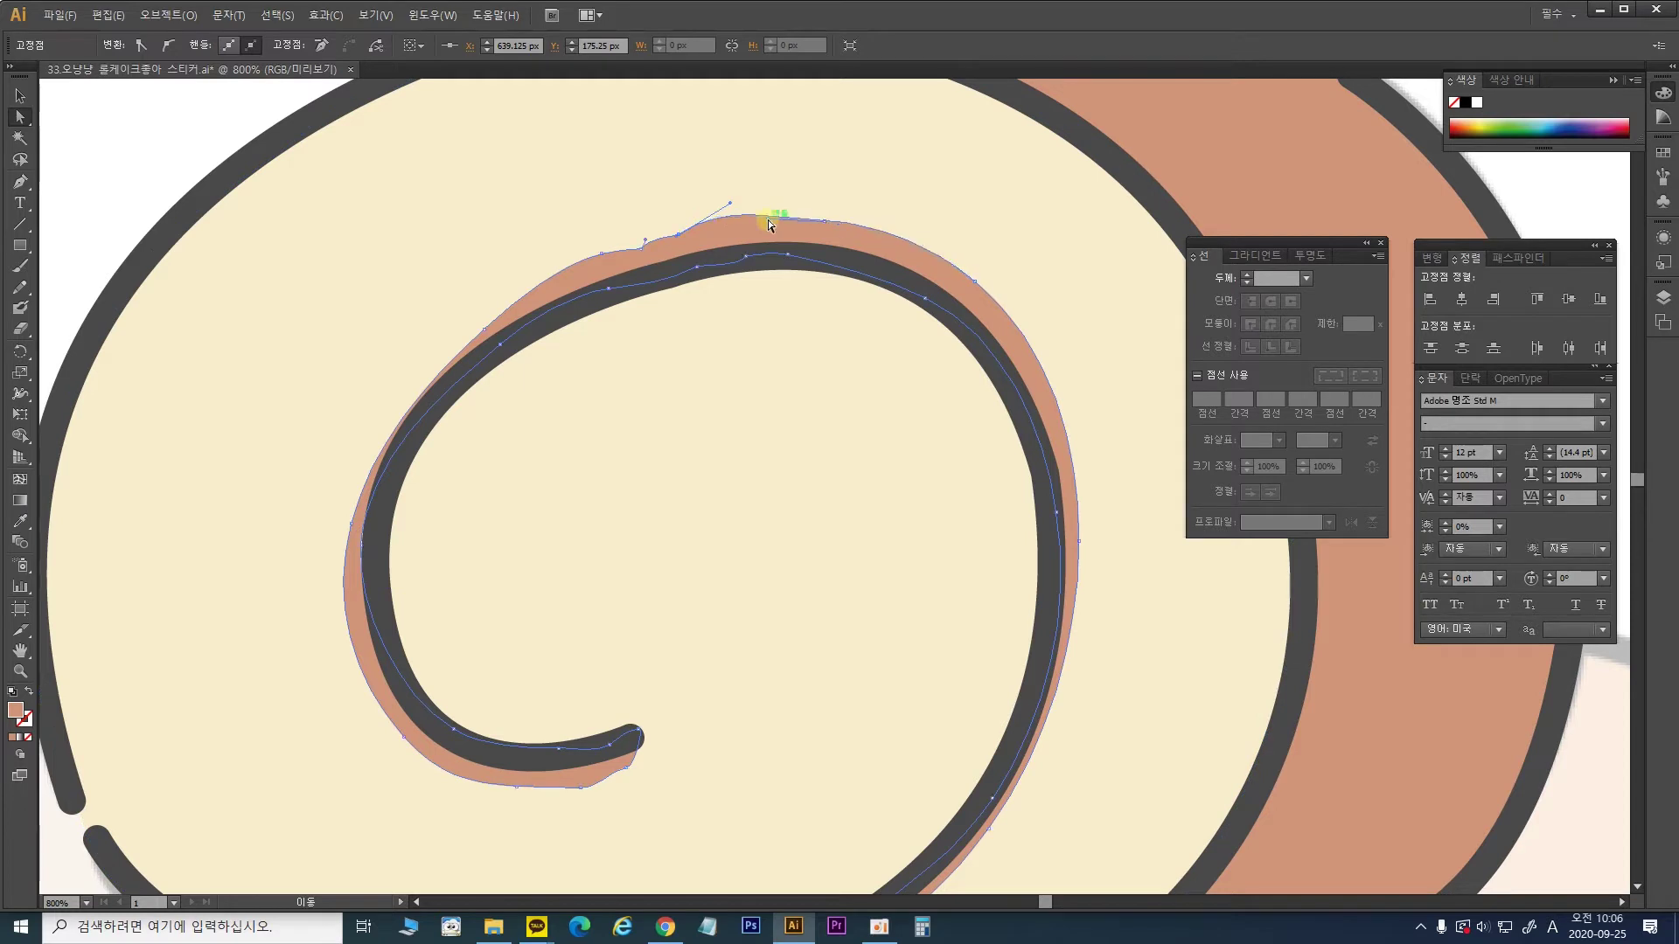
drag(676, 234, 600, 274)
click(745, 226)
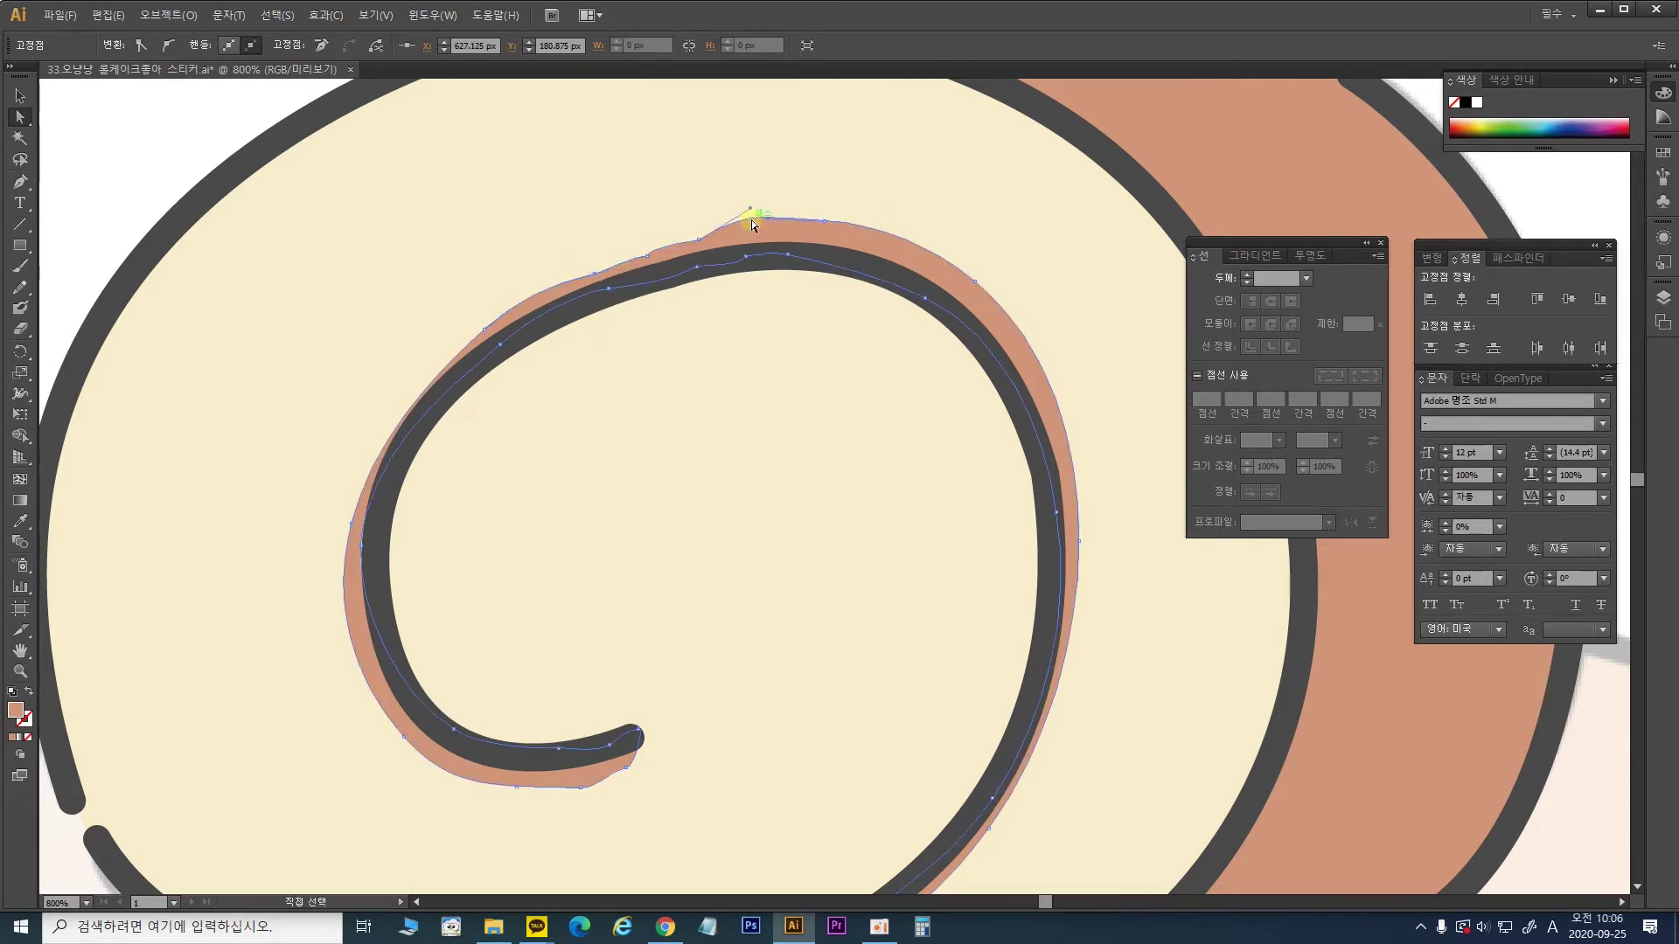
drag(821, 220, 826, 238)
click(749, 218)
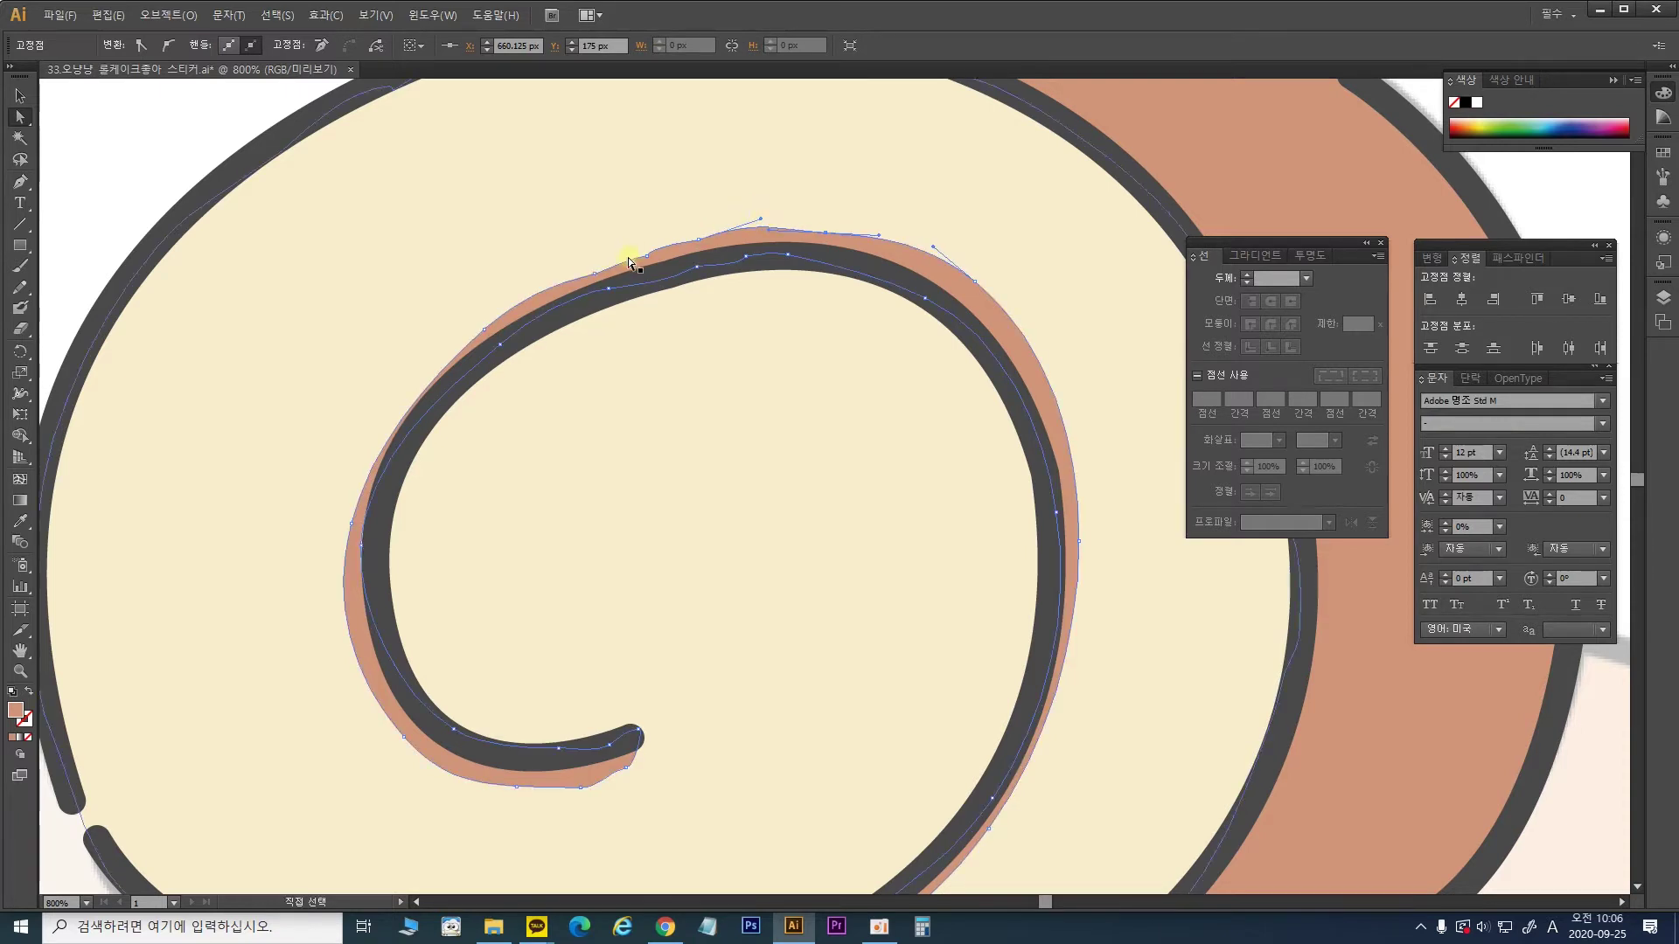
Step: Adjust the edging's outer anchor points at the upper right, inner end and upper left to even out its width
drag(975, 281, 971, 288)
drag(1085, 425, 1064, 347)
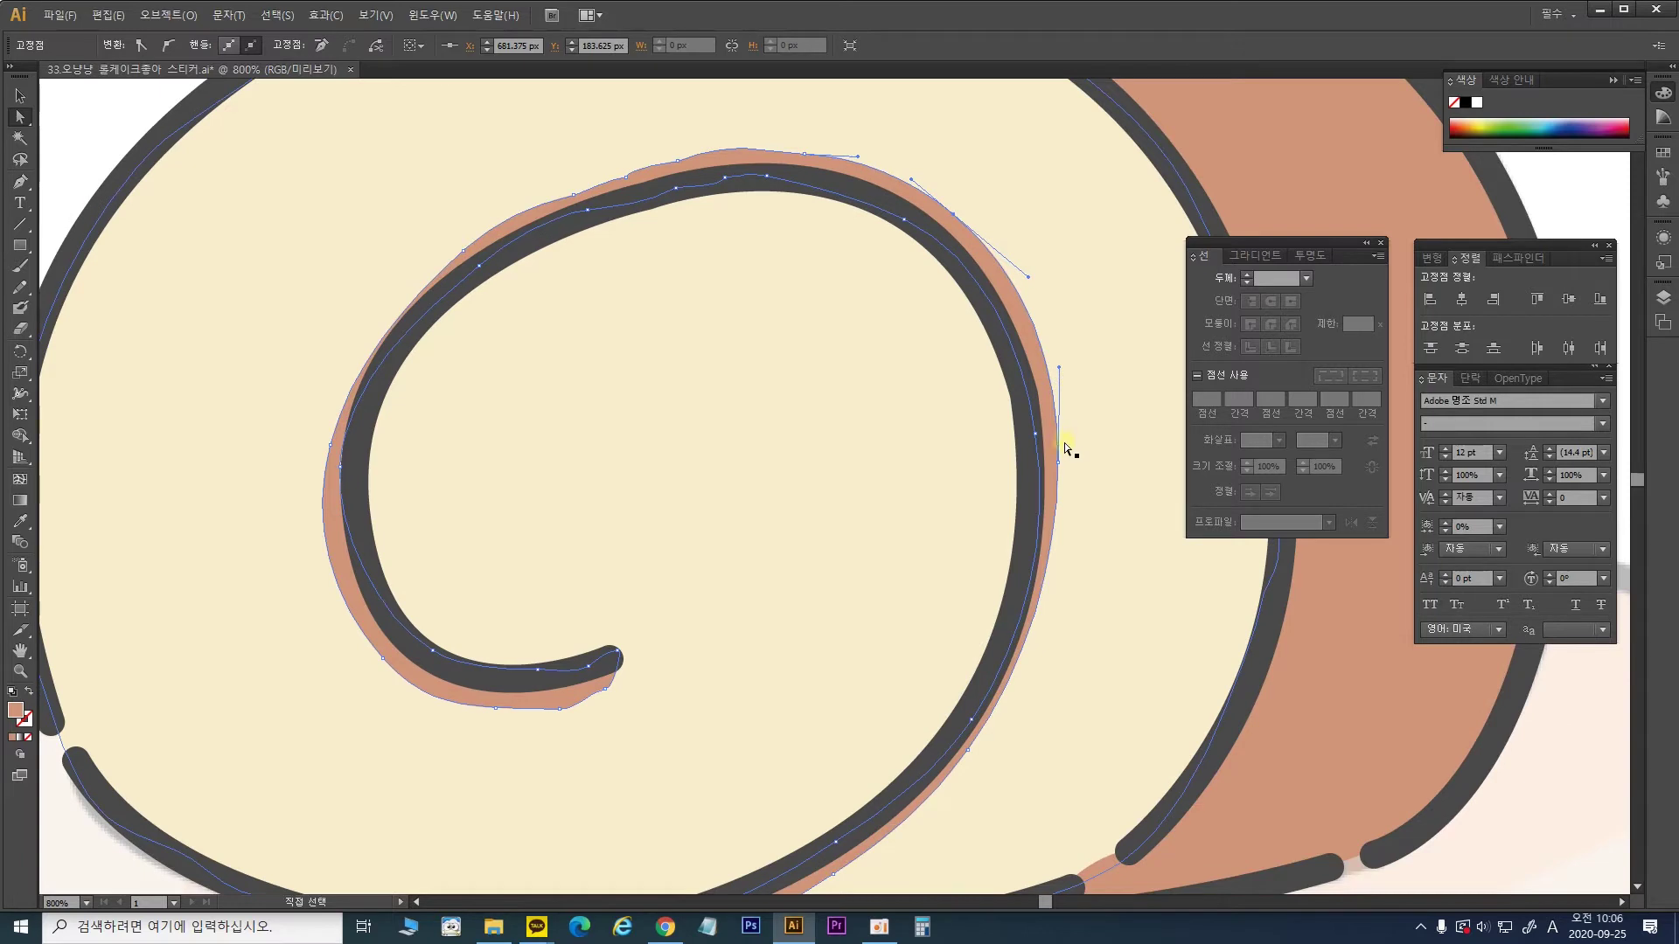
mouse_move(607, 691)
mouse_down()
mouse_move(638, 684)
mouse_move(612, 676)
mouse_up()
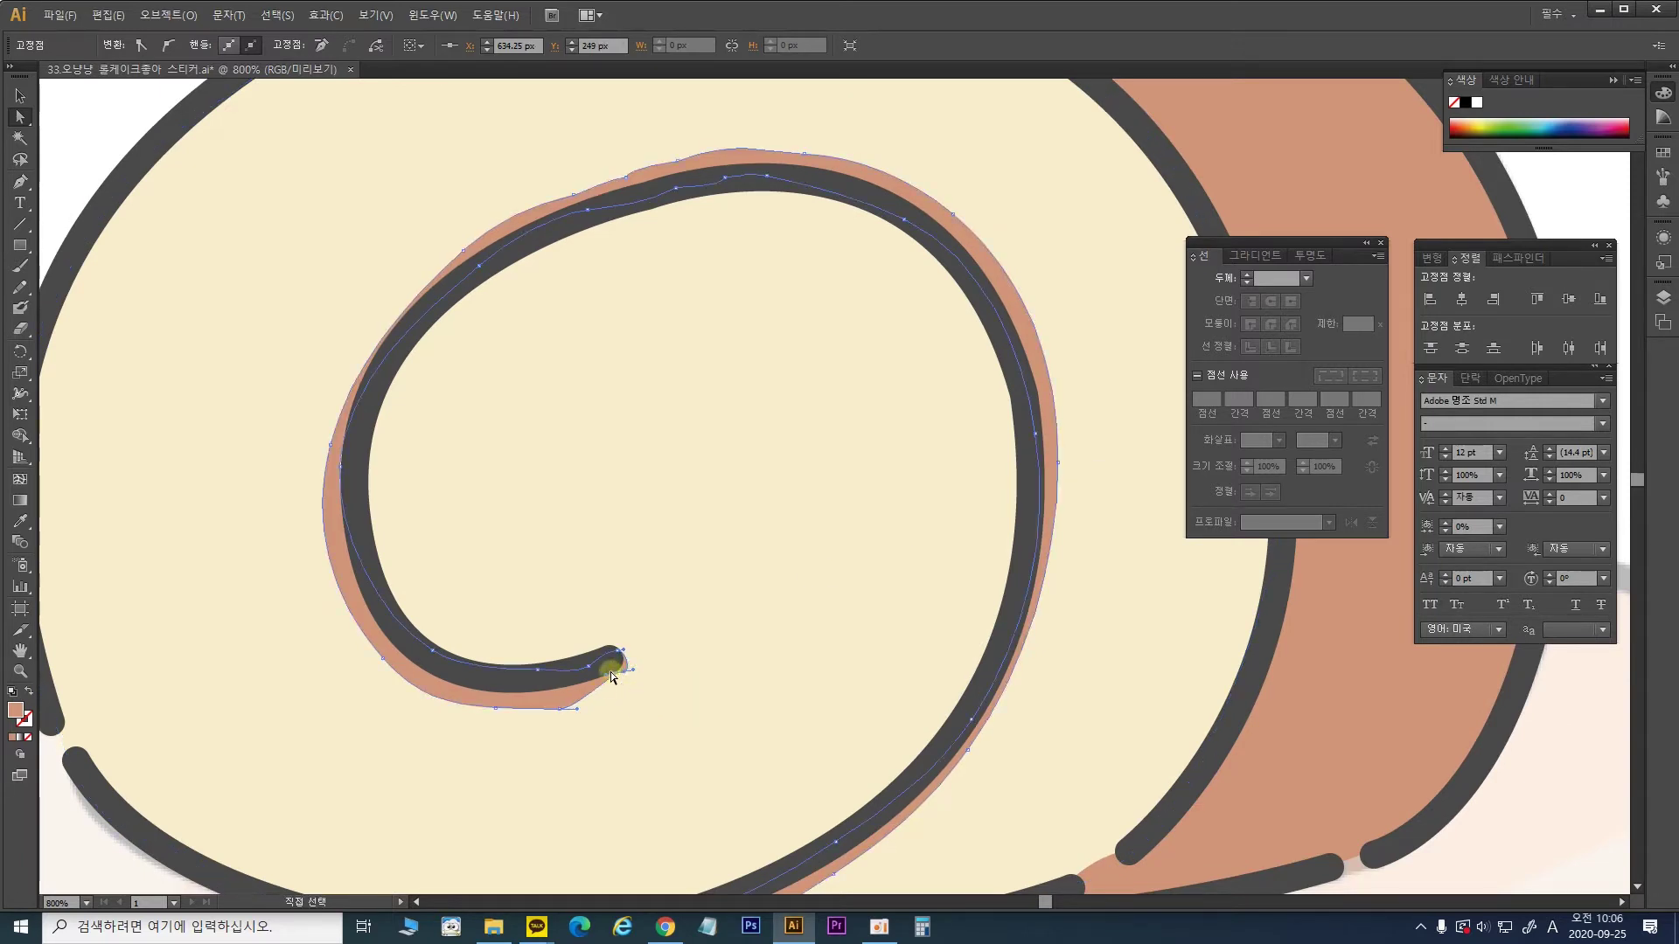
drag(560, 709, 566, 701)
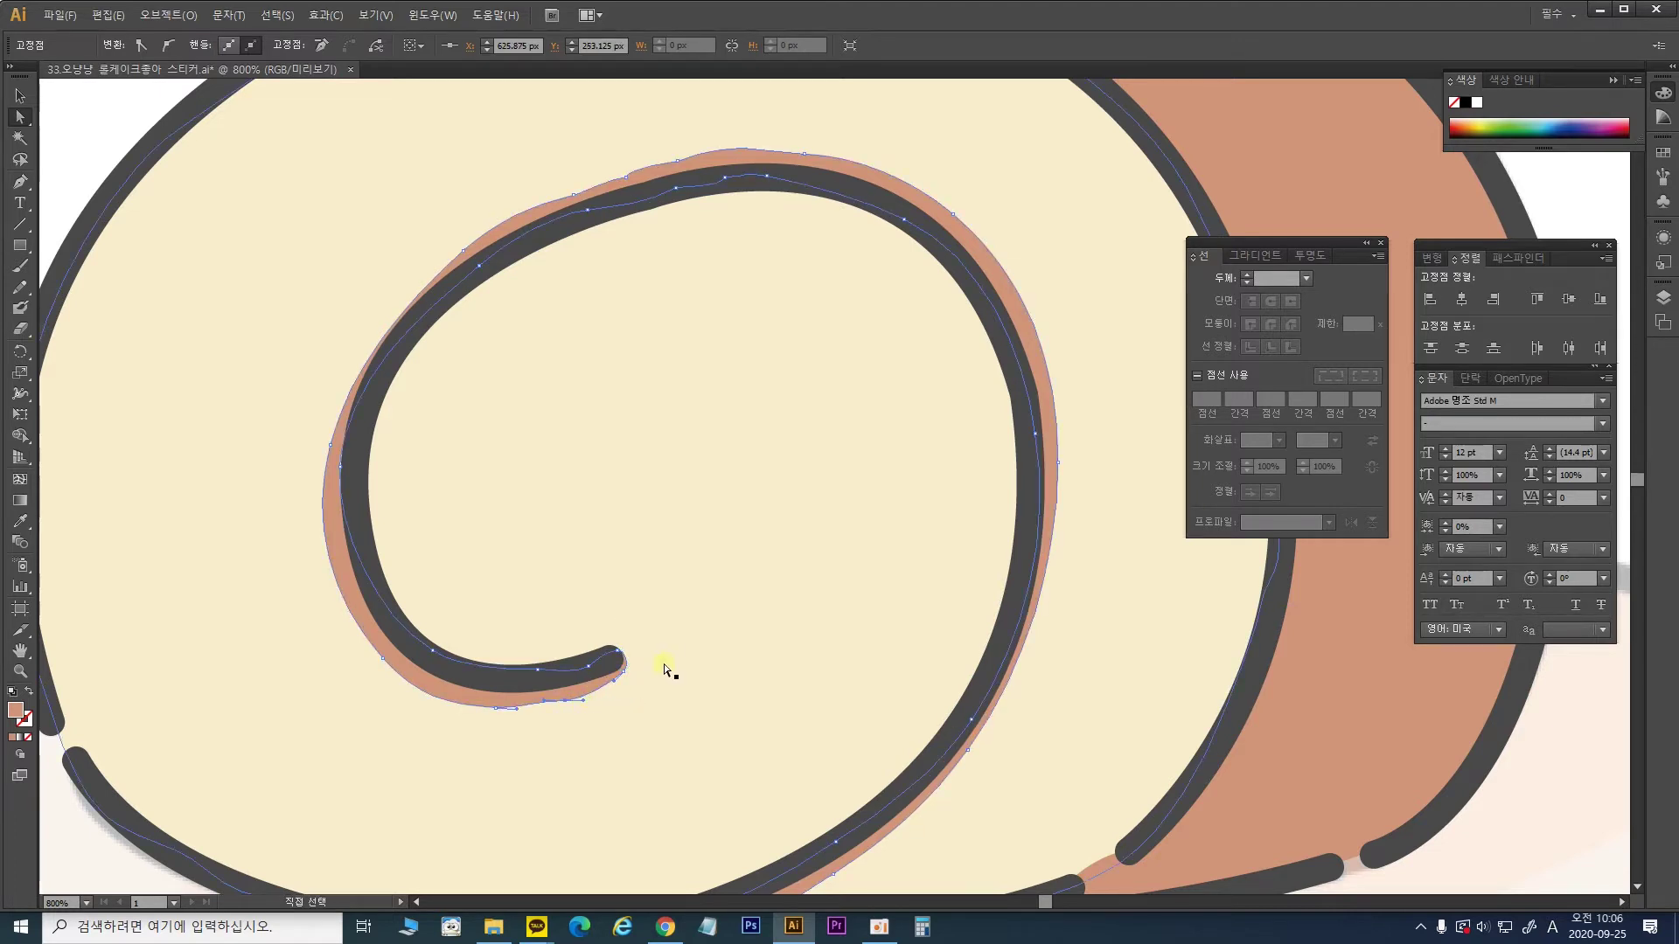
drag(463, 255, 441, 265)
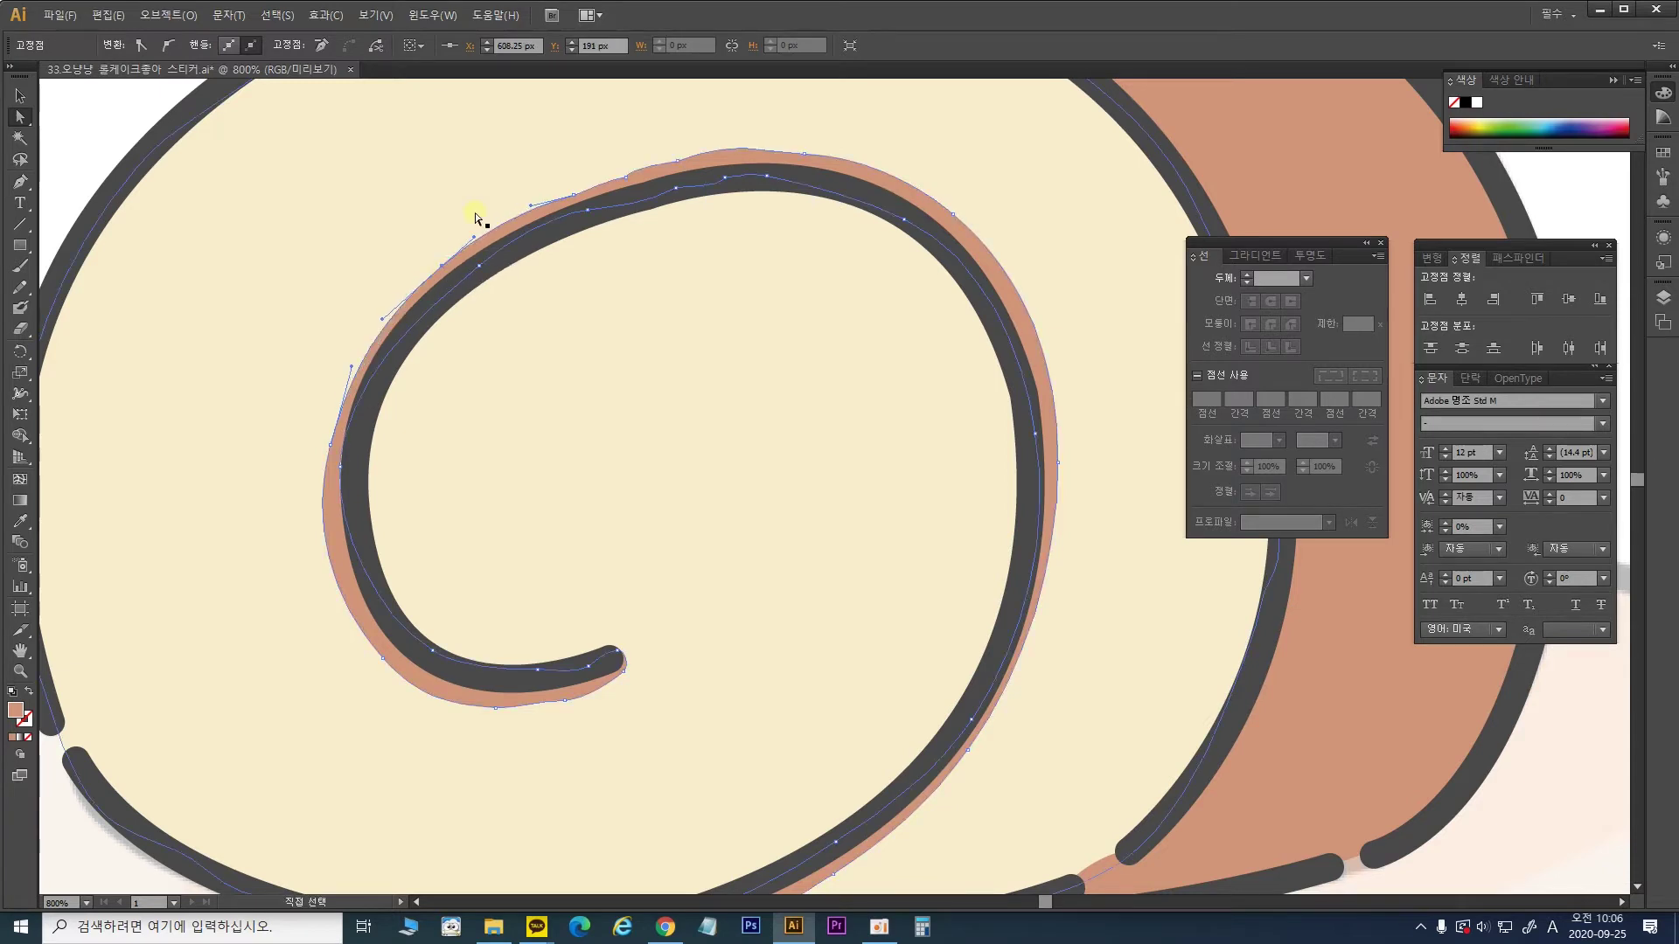
Step: Delete the surplus anchor points along the edging's upper left contour and lengthen the remaining handle into a smooth curve
click(20, 182)
click(627, 183)
click(574, 195)
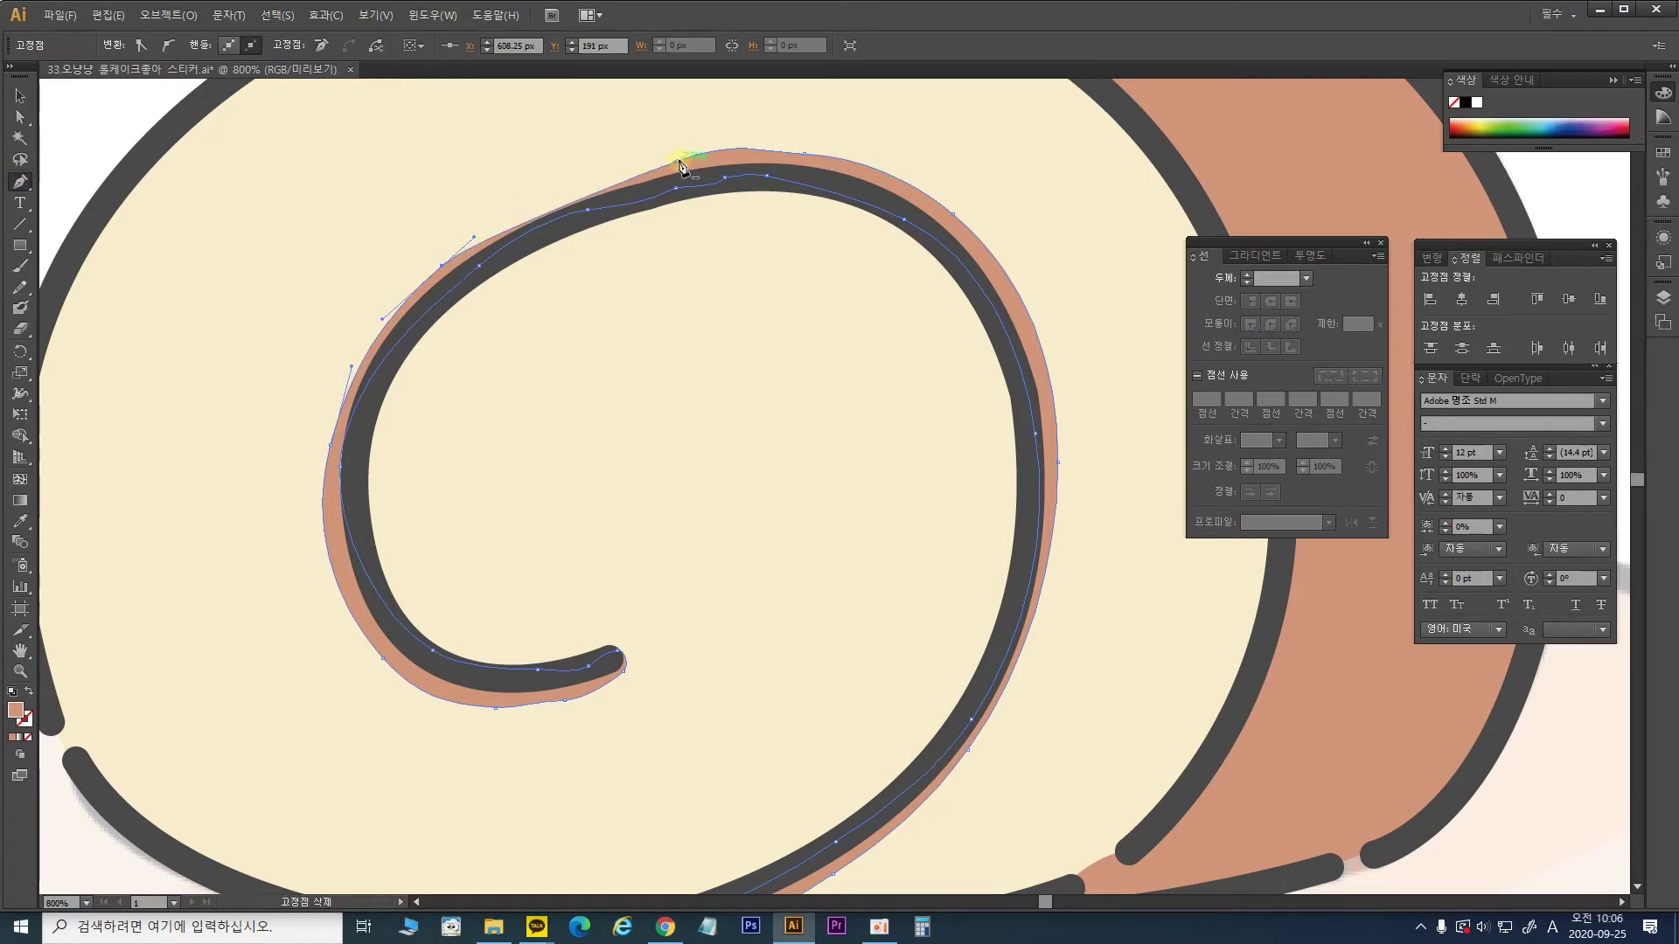
click(681, 165)
click(21, 117)
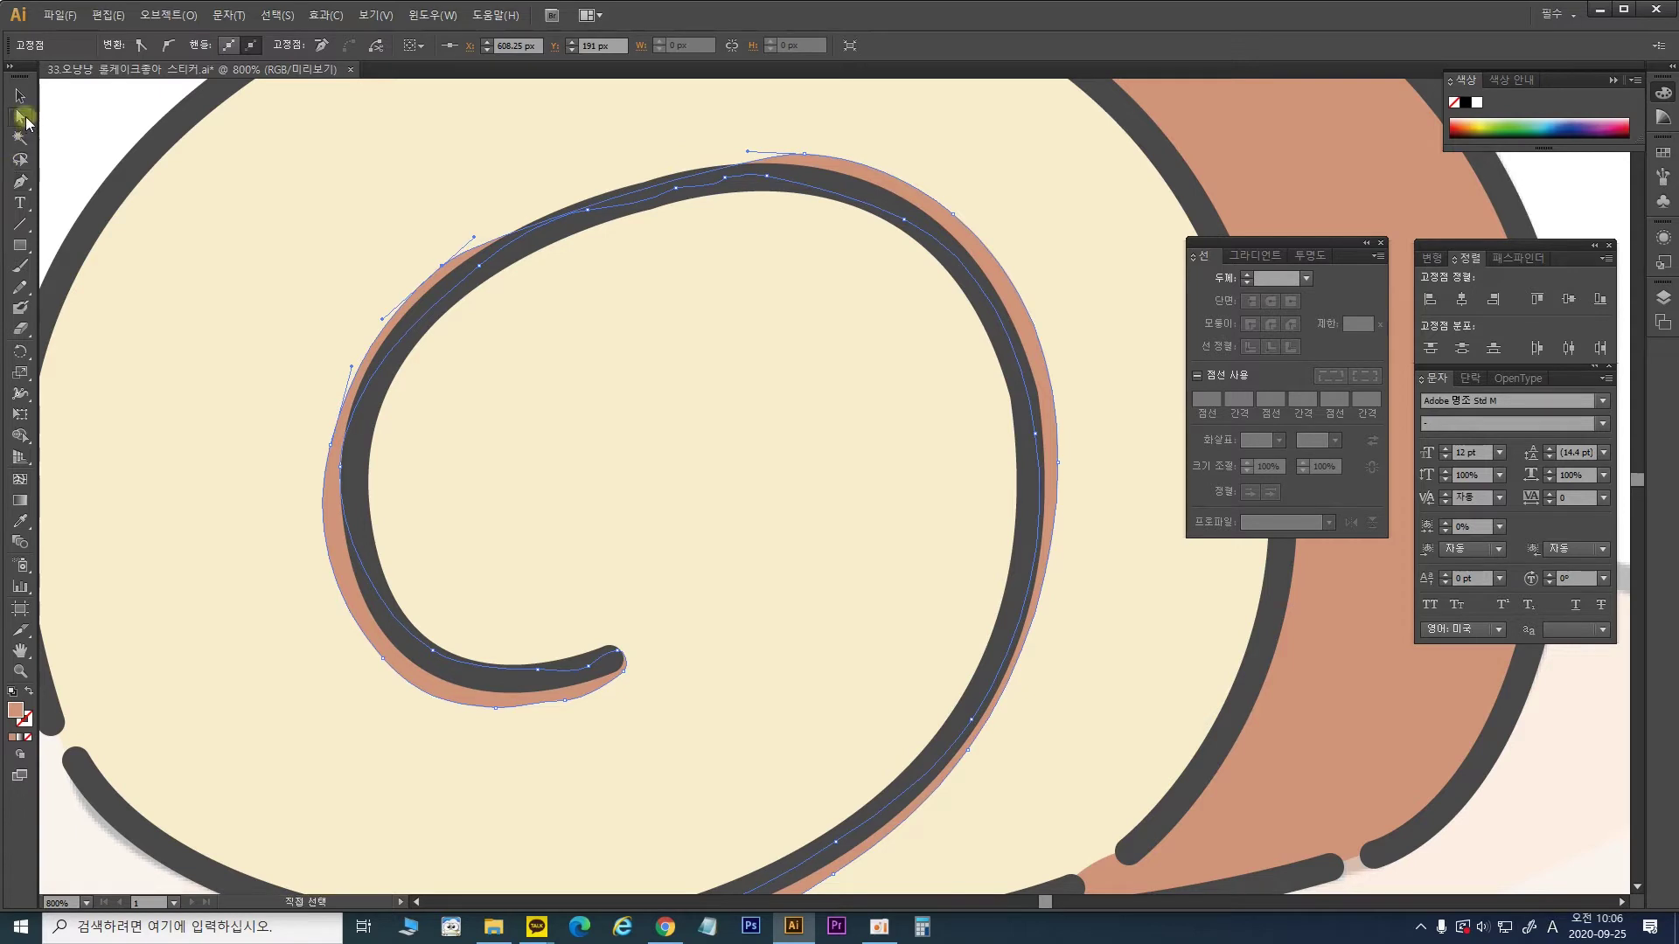
drag(474, 237, 579, 154)
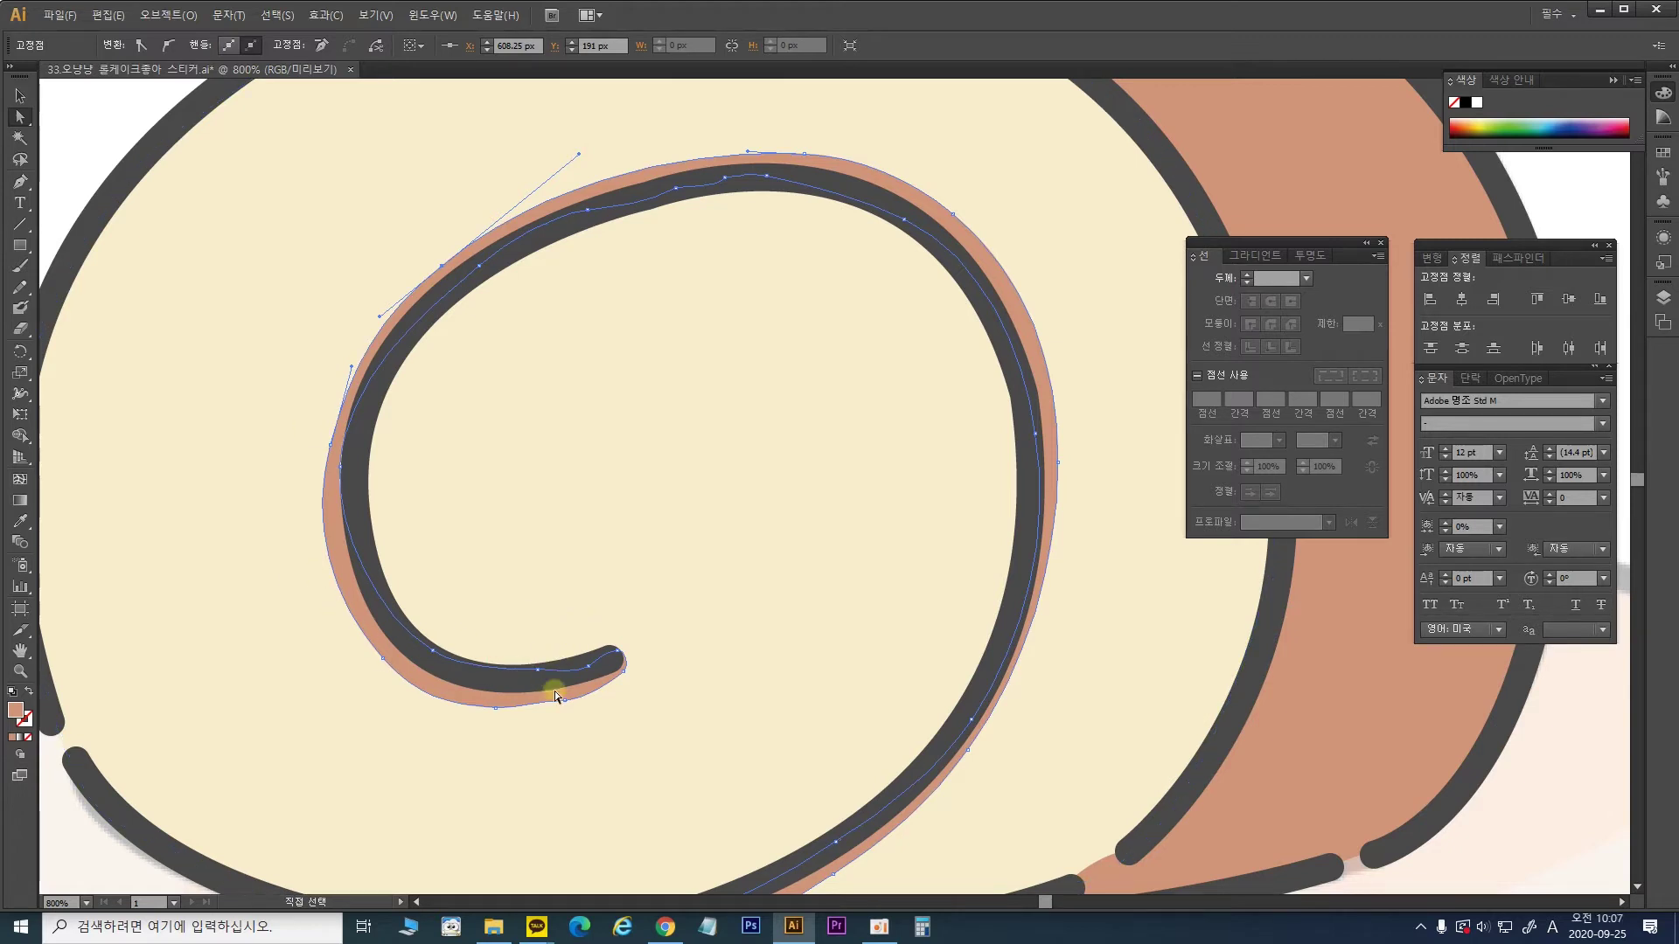
Step: Delete two anchor points below the swirl's inner end and lengthen the lower left handle to restore an even edging
click(20, 184)
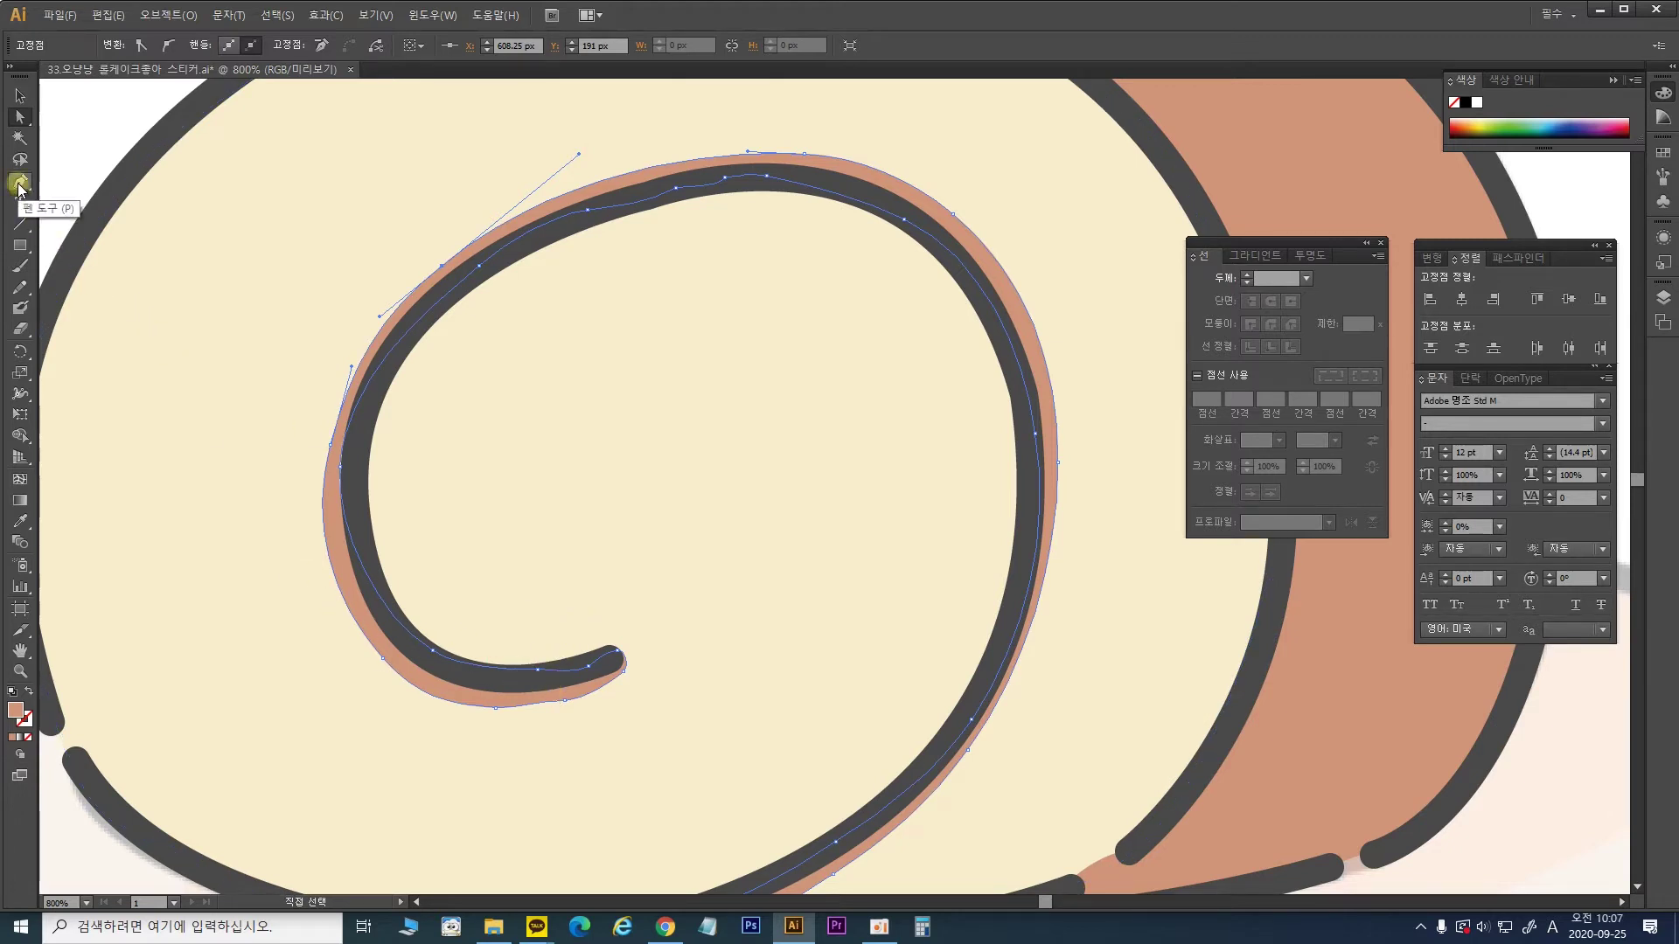
drag(19, 187, 149, 227)
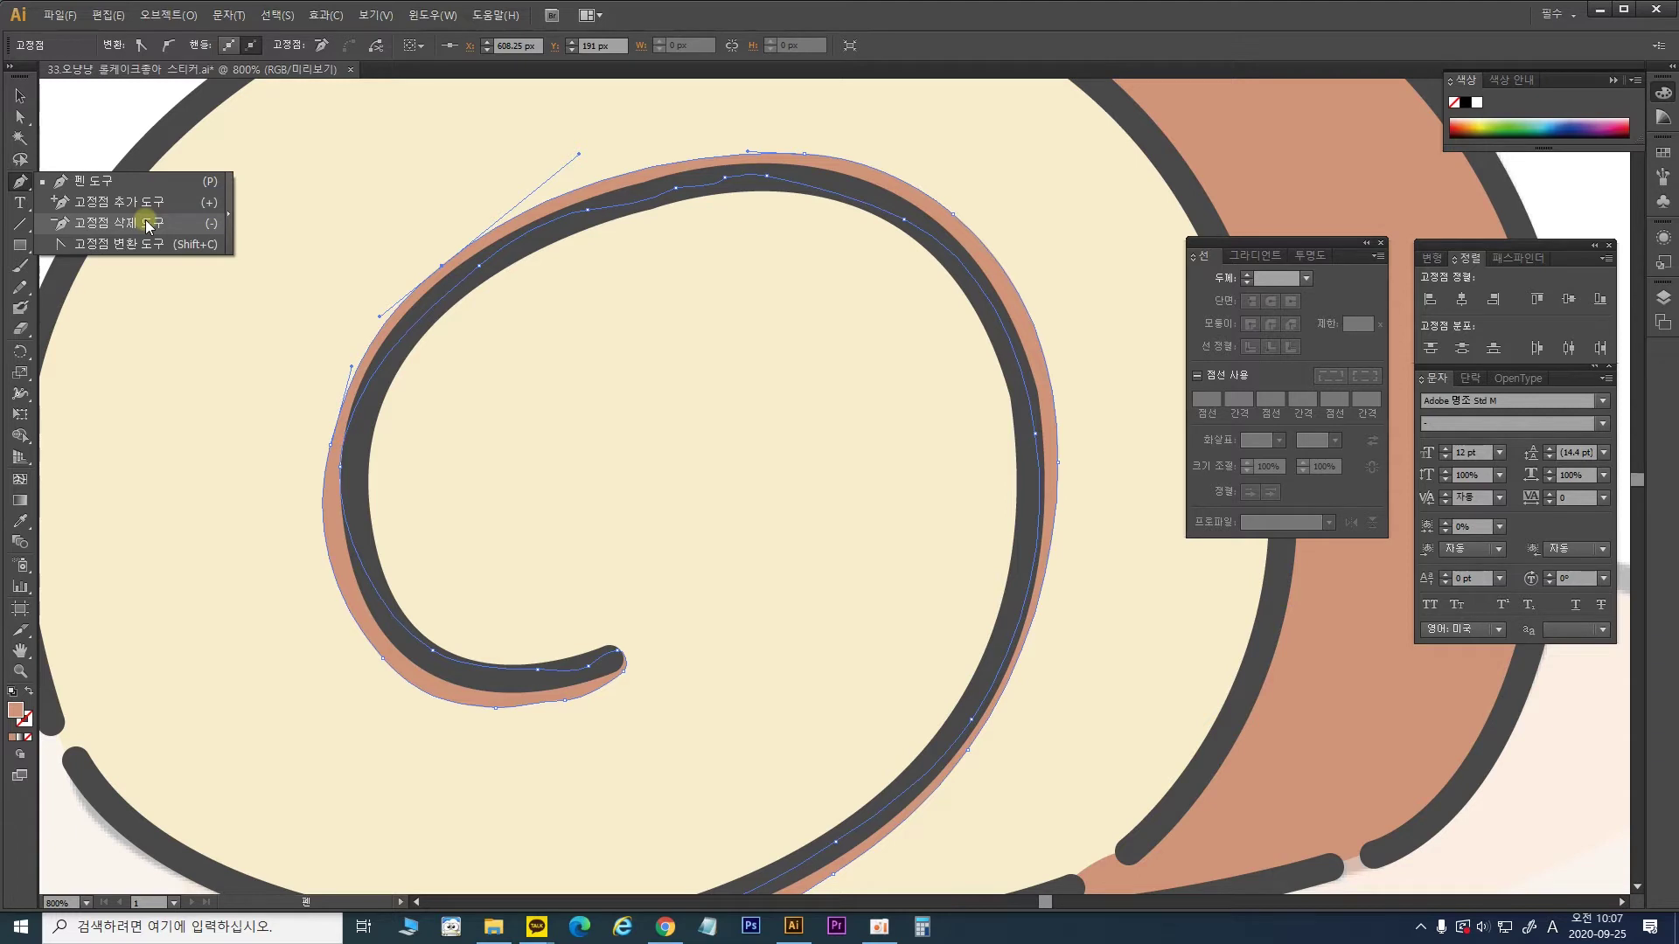
drag(148, 227, 149, 226)
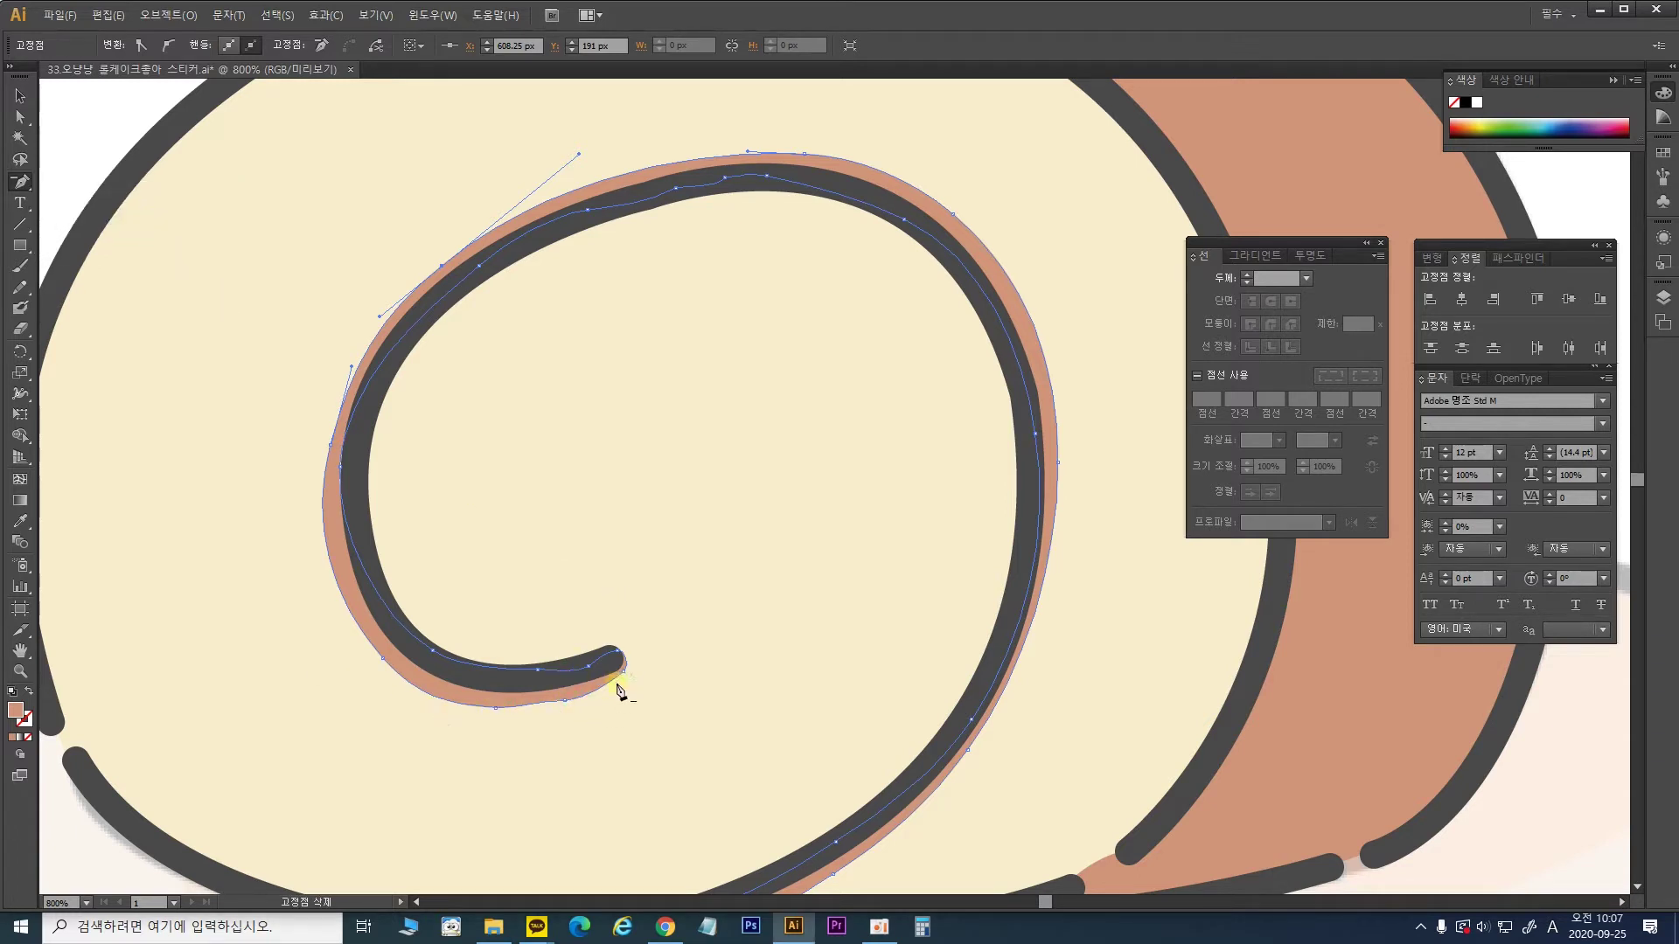
click(564, 704)
click(503, 713)
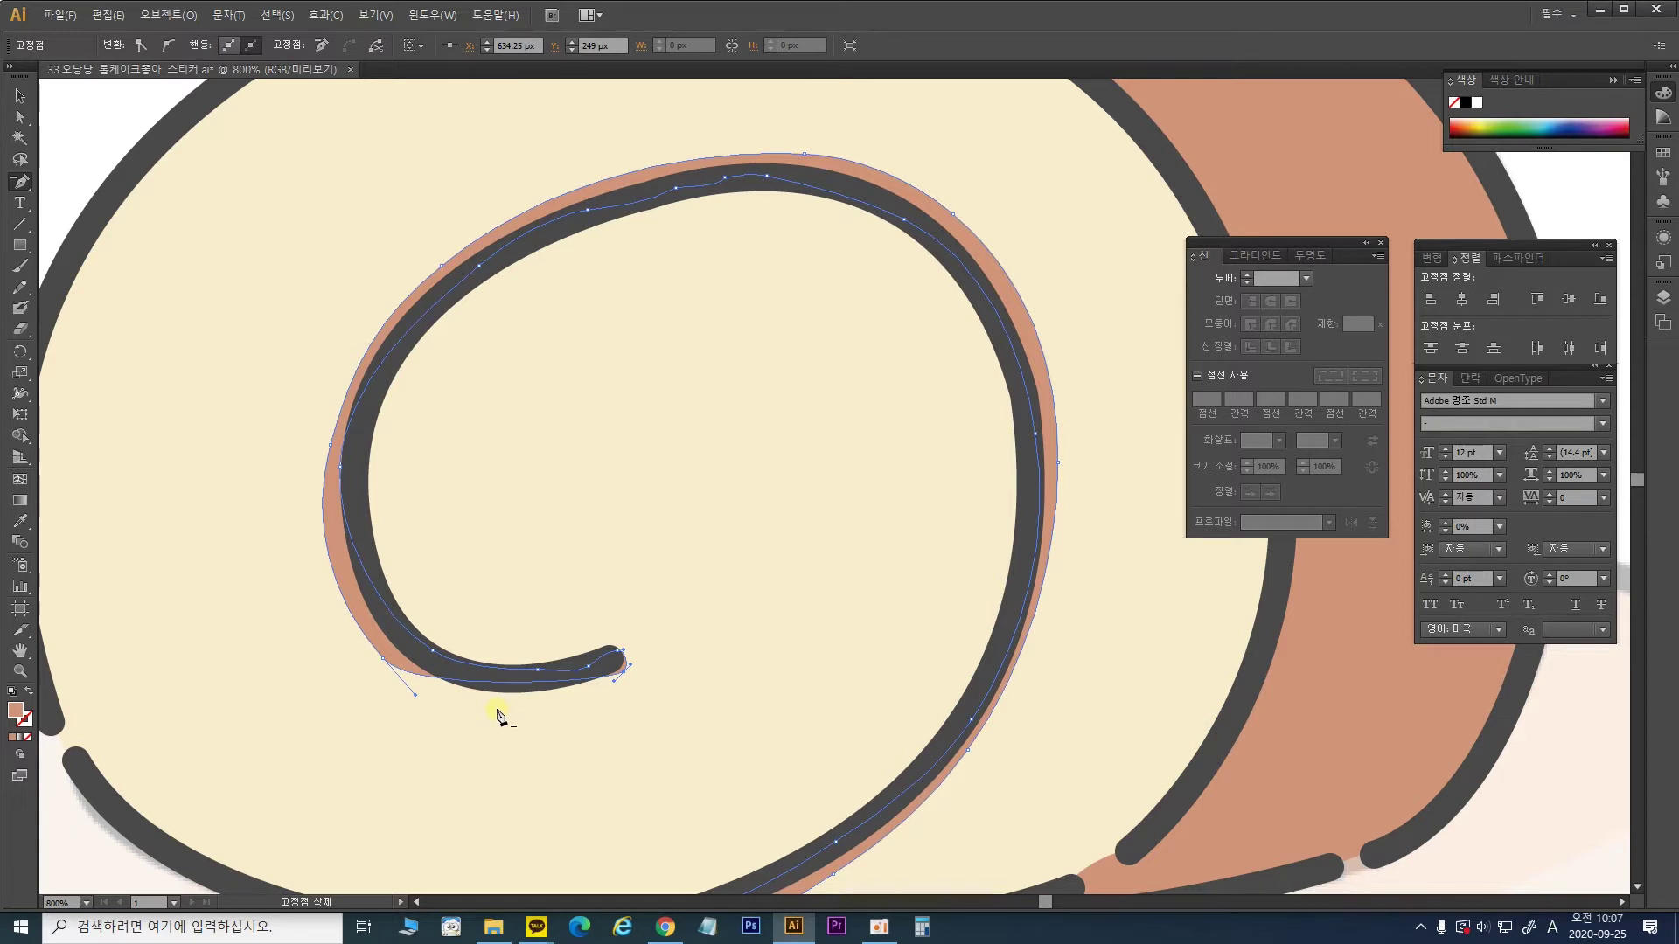
click(17, 117)
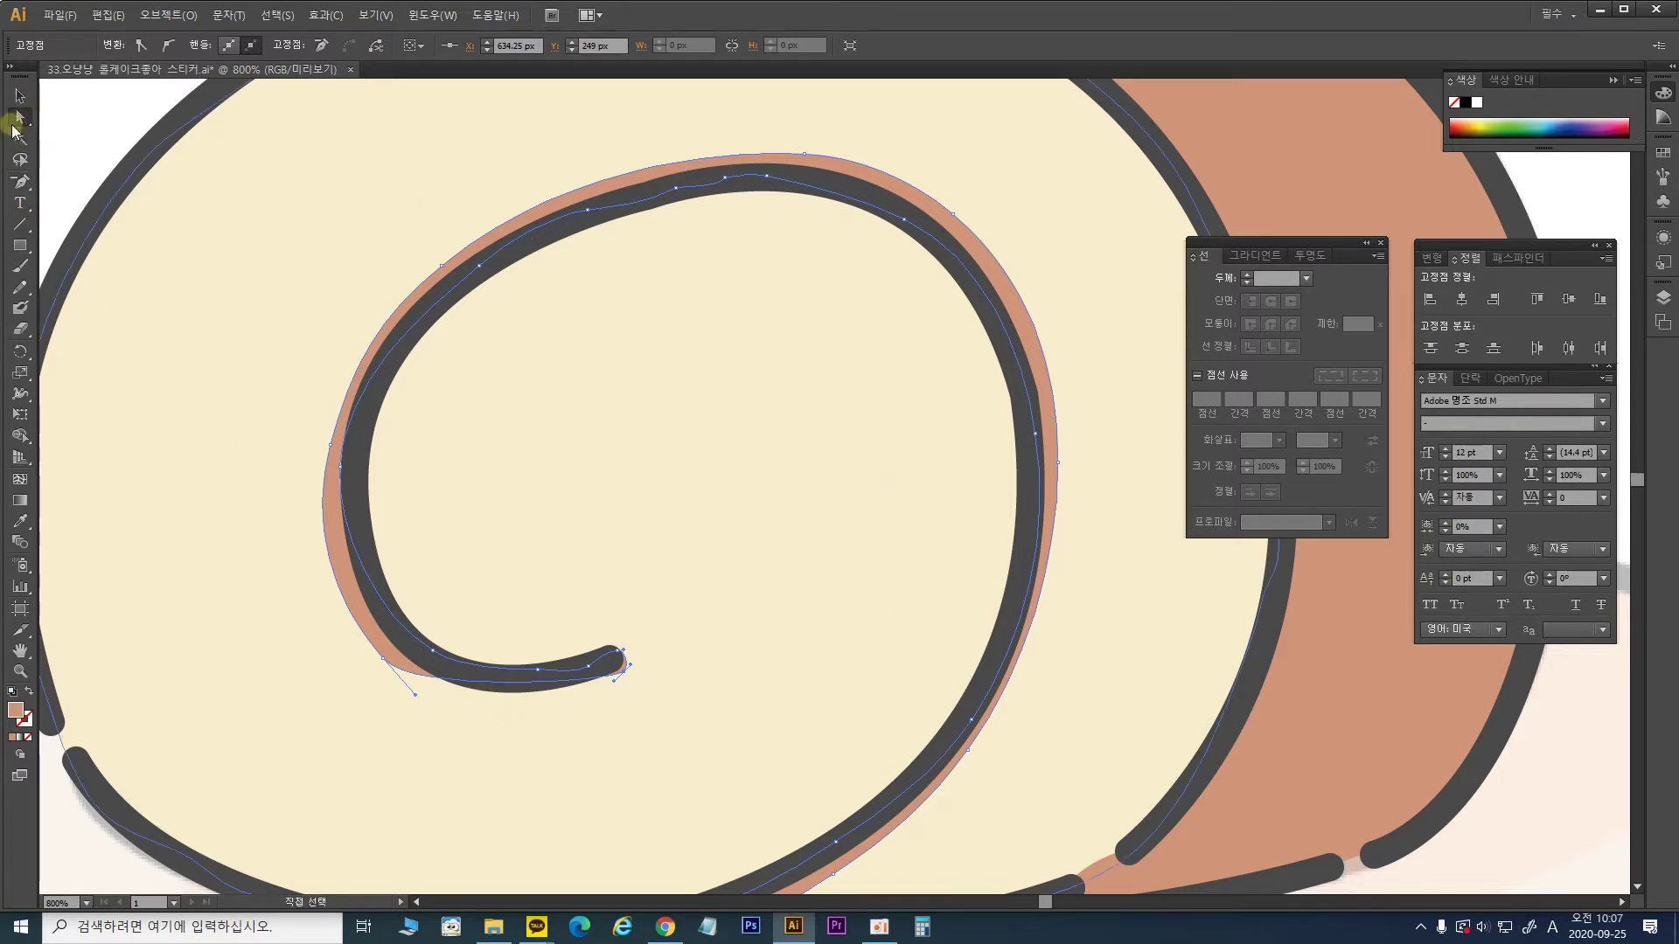
mouse_move(416, 692)
mouse_down()
mouse_move(473, 716)
mouse_move(487, 765)
mouse_move(487, 750)
mouse_up()
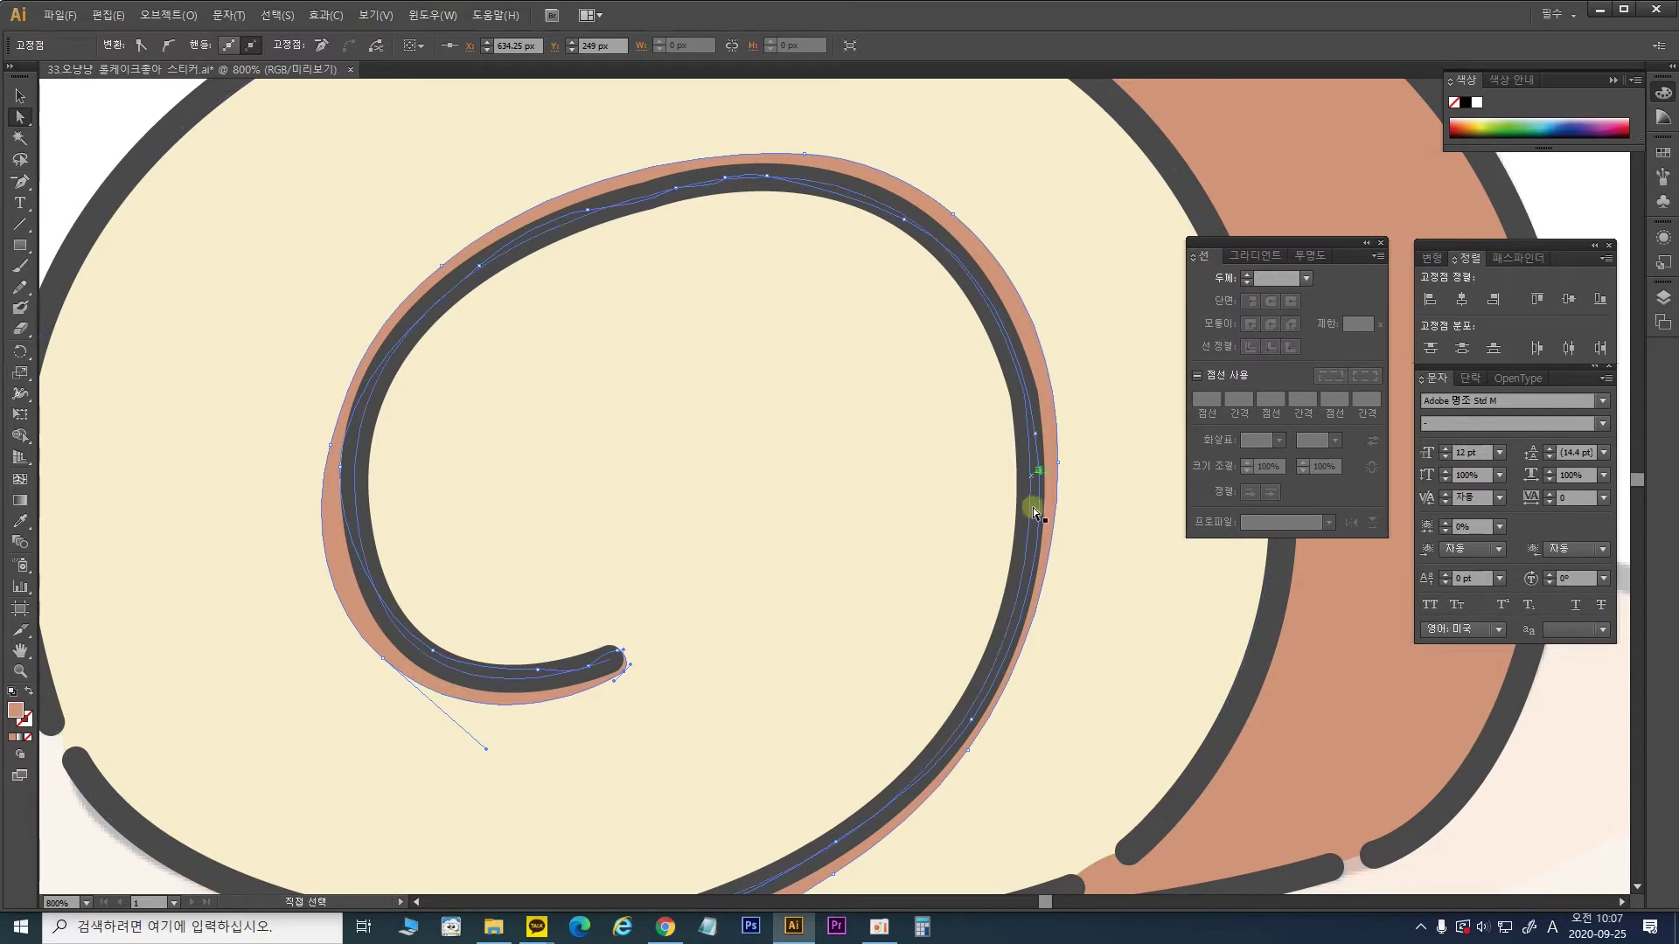
Step: Deselect the artwork and compare the traced swirl with the swirl in the full-colour illustration
key(v)
click(706, 274)
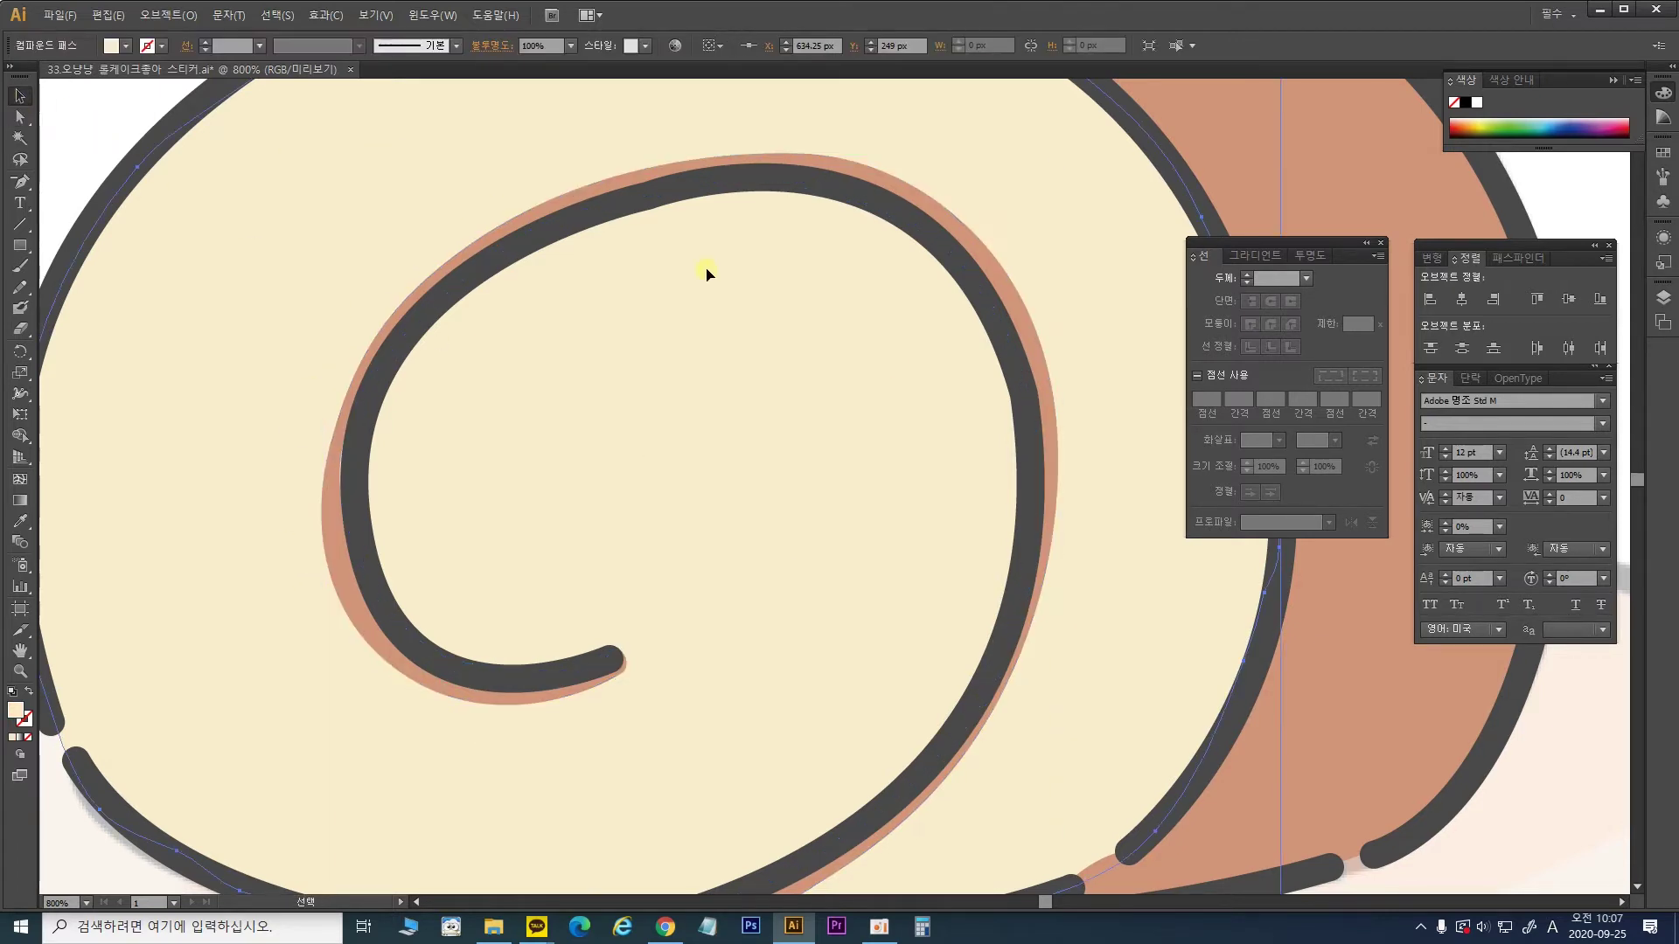
key(ctrl+minus)
key(ctrl+minus)
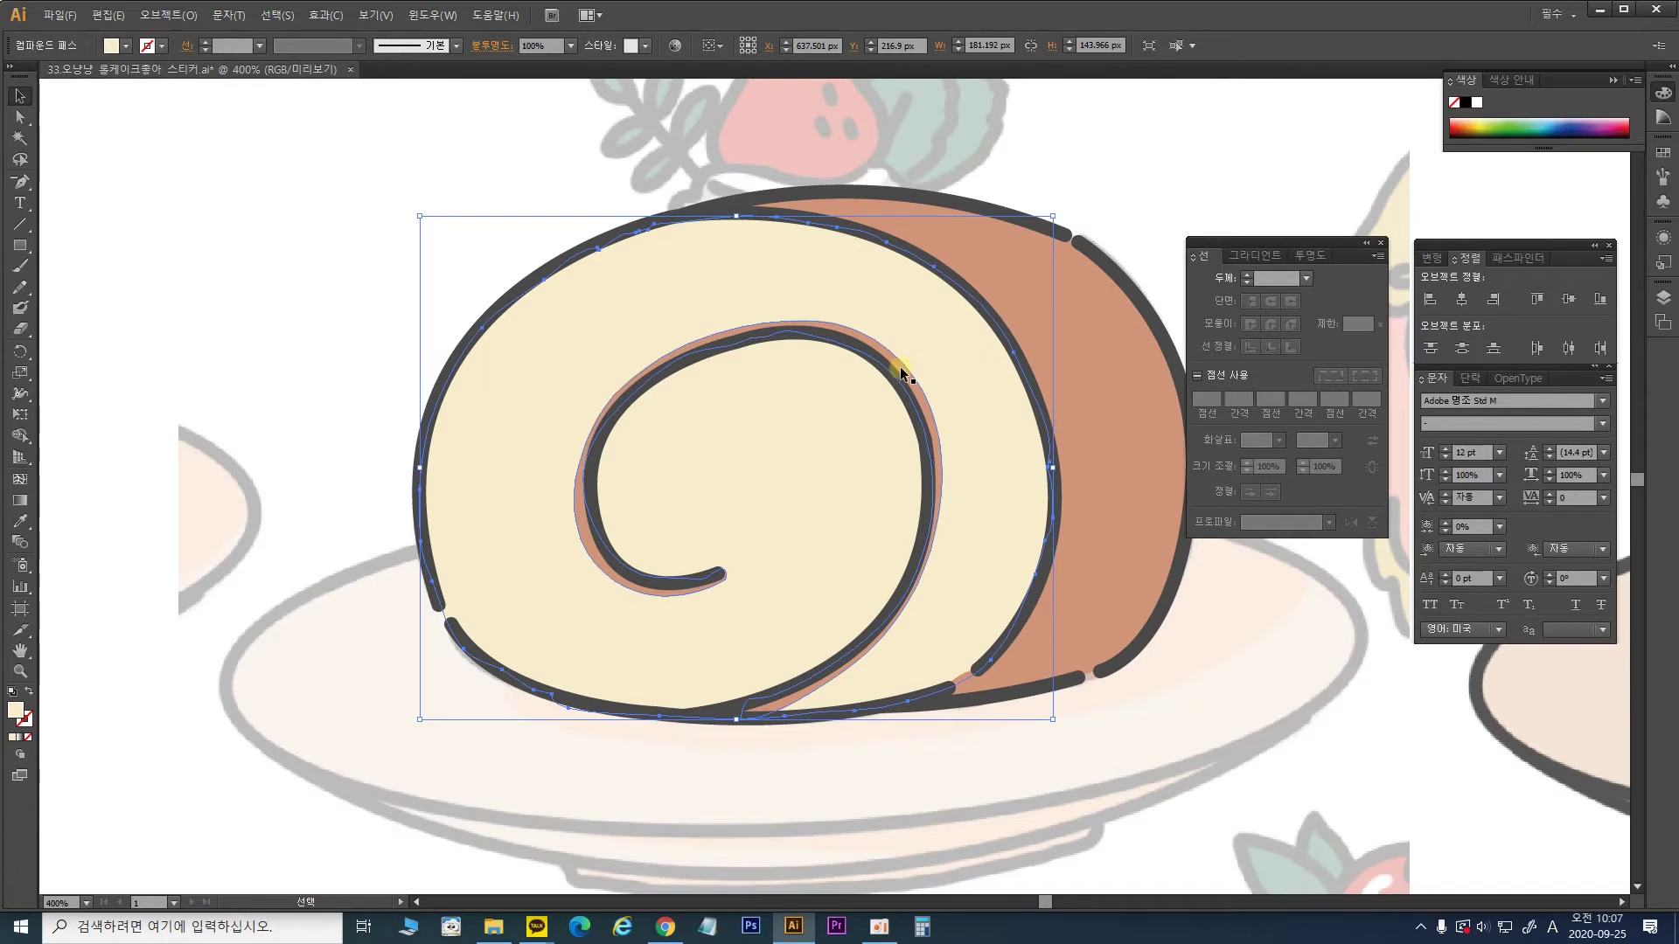
click(600, 190)
drag(884, 374, 781, 408)
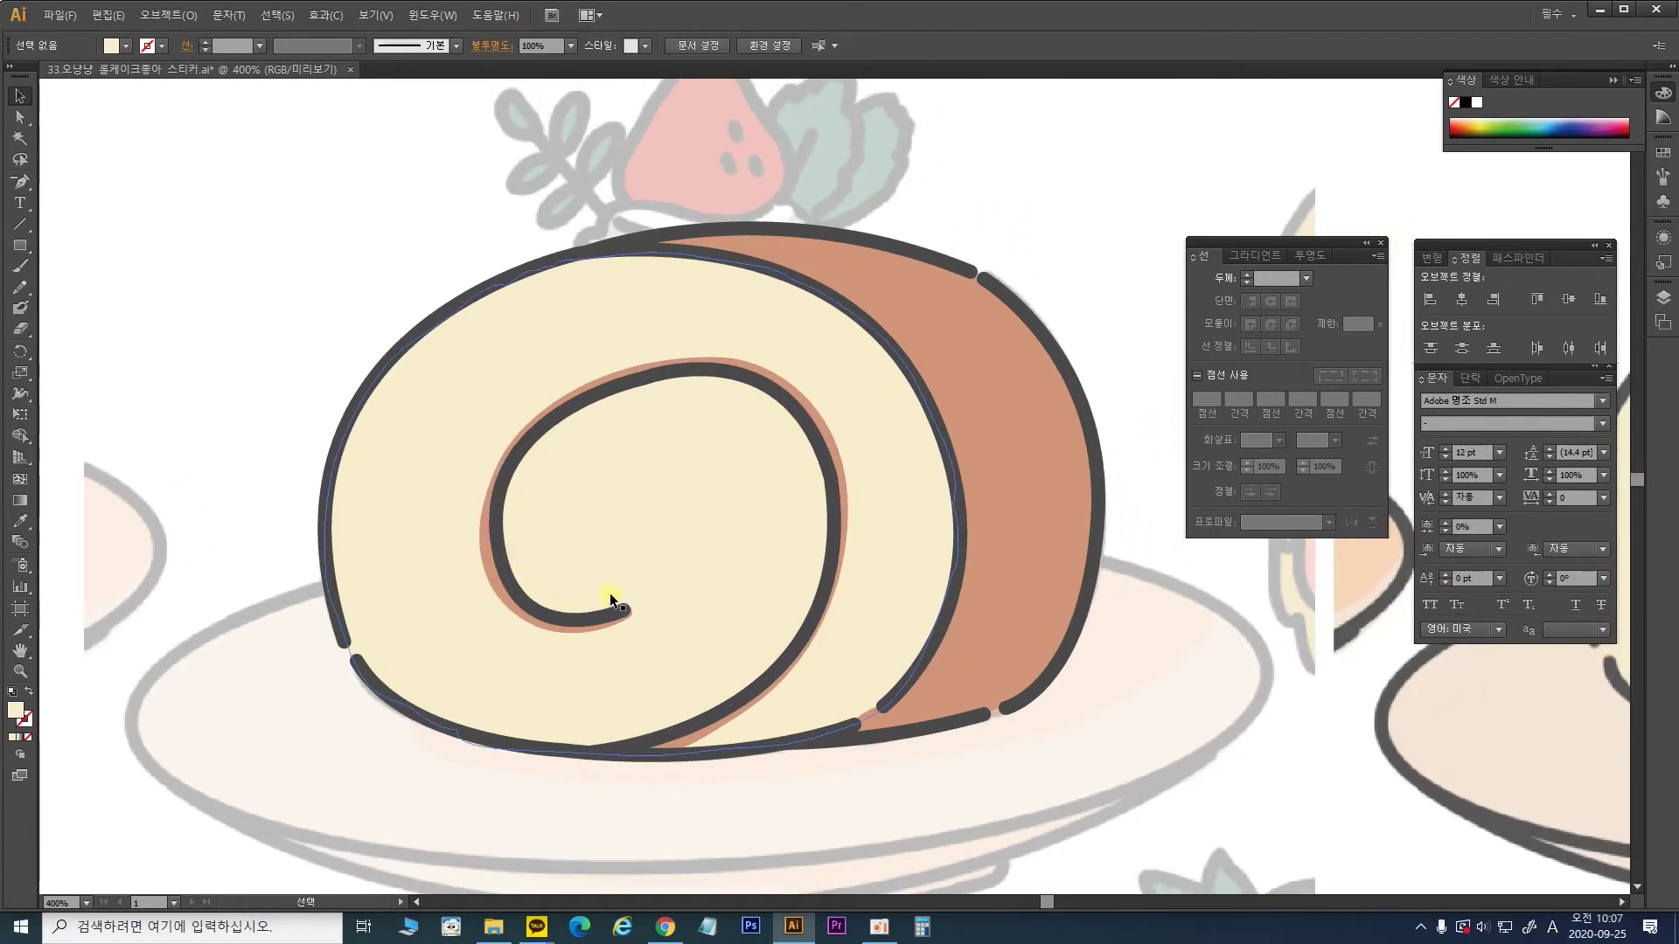
click(835, 476)
drag(888, 476, 225, 431)
drag(1014, 579, 899, 579)
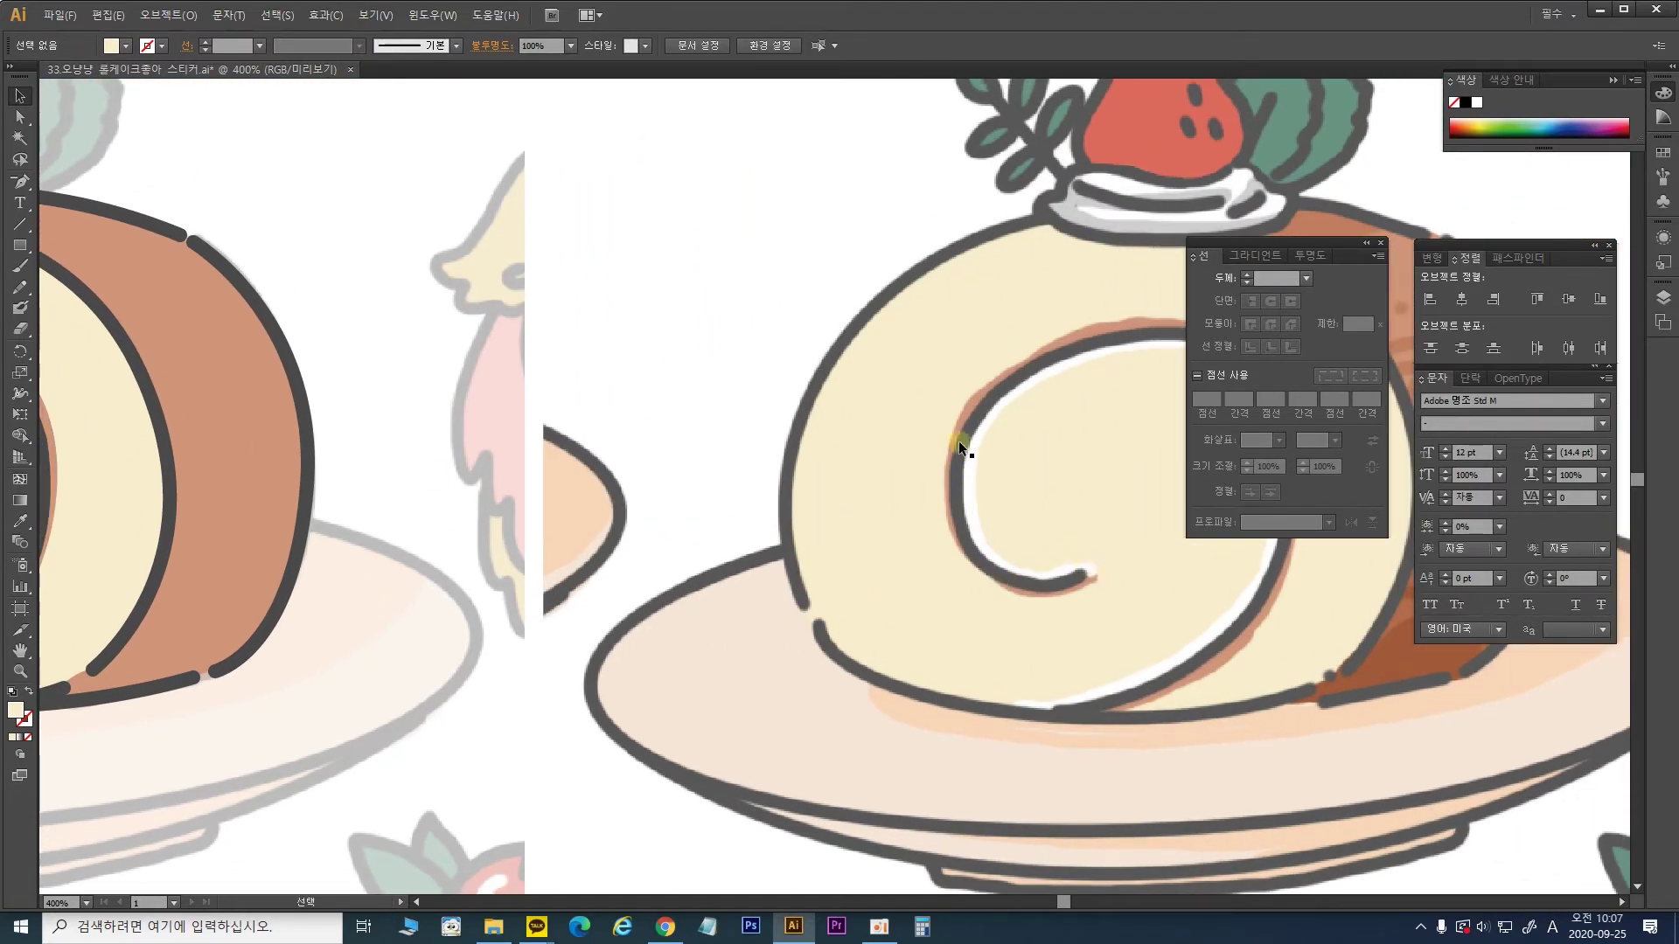
drag(382, 499, 1173, 547)
click(298, 418)
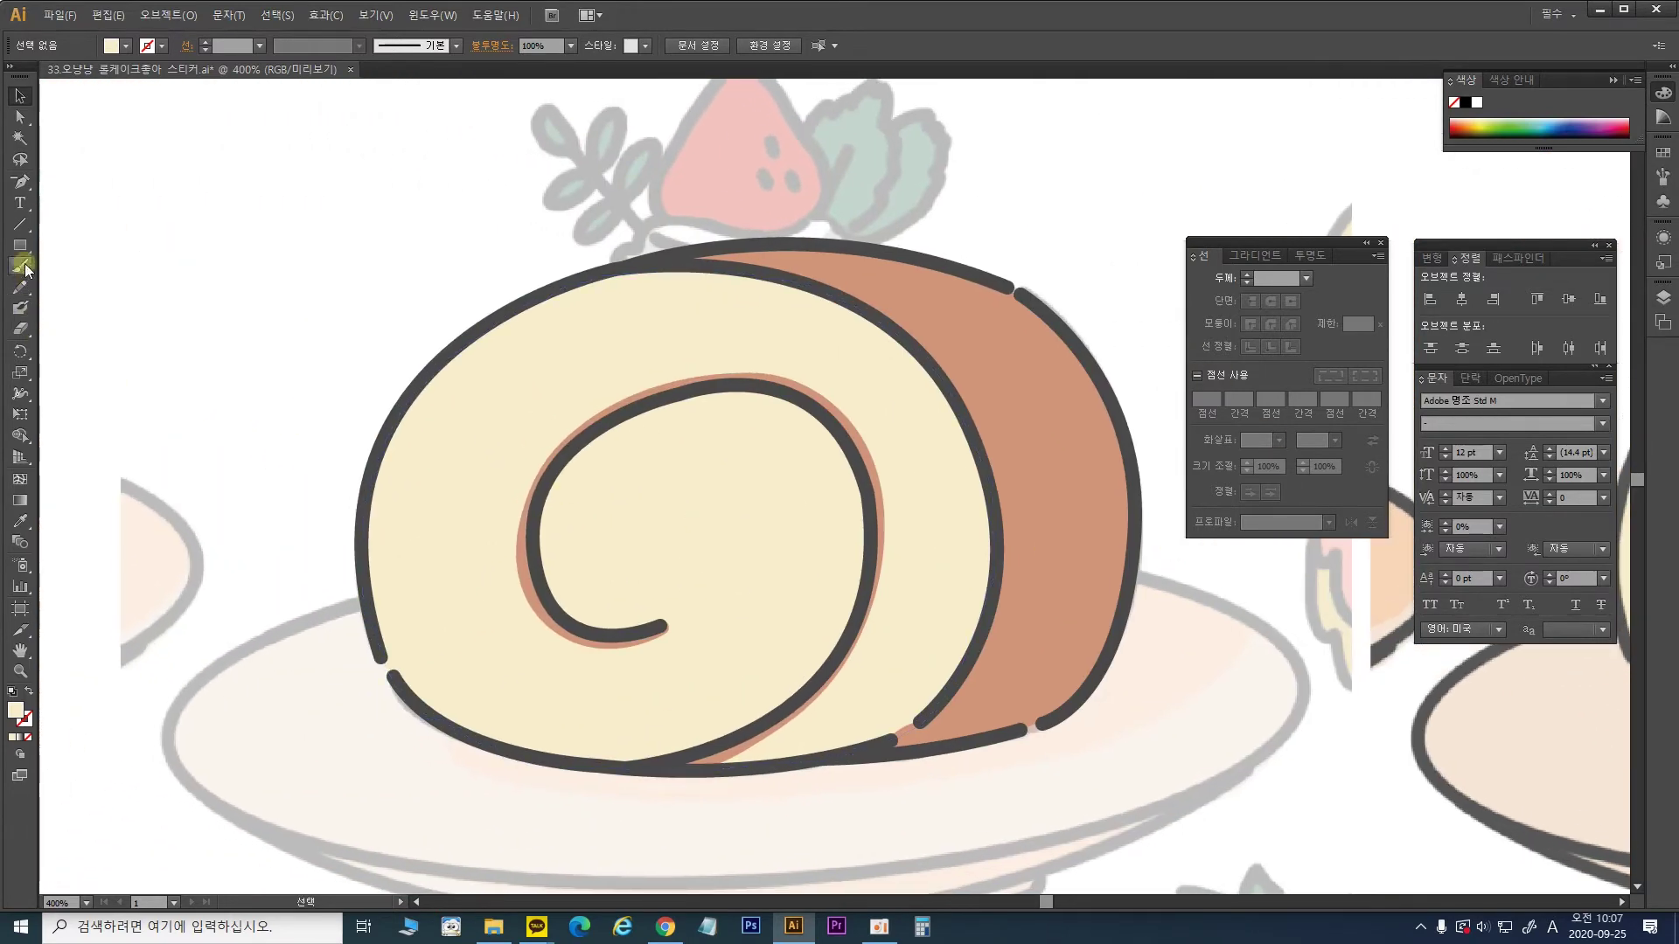
Step: Activate the Blob Brush, set its fill to a bright green and bring the swirl into close view
click(22, 307)
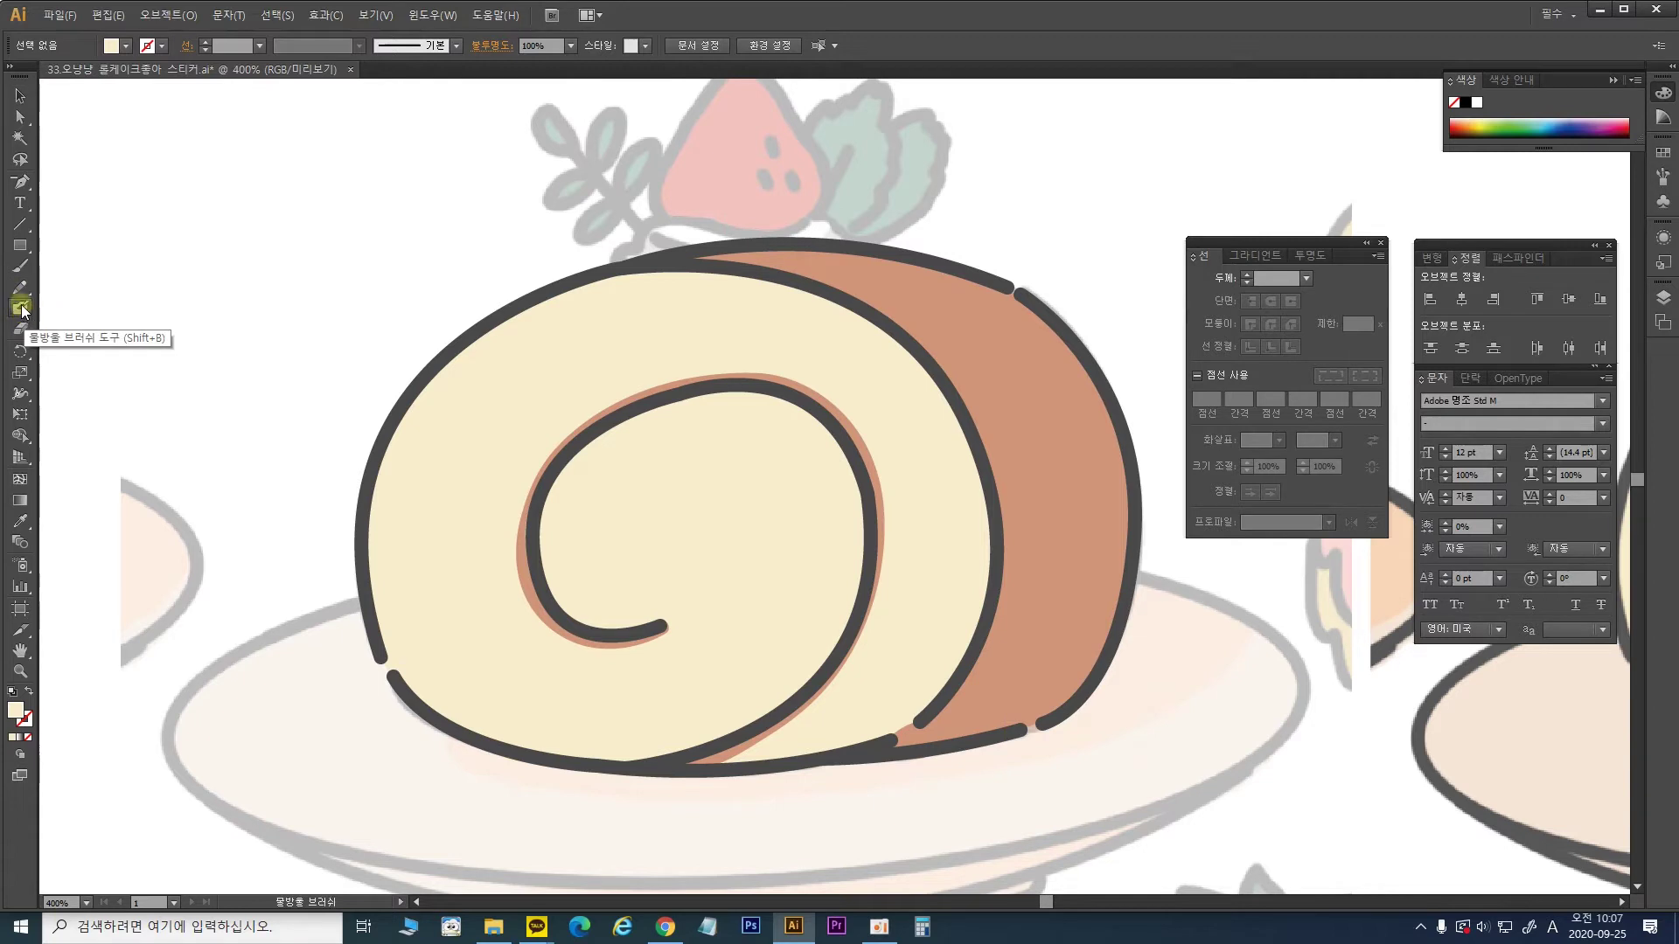
drag(298, 642, 328, 640)
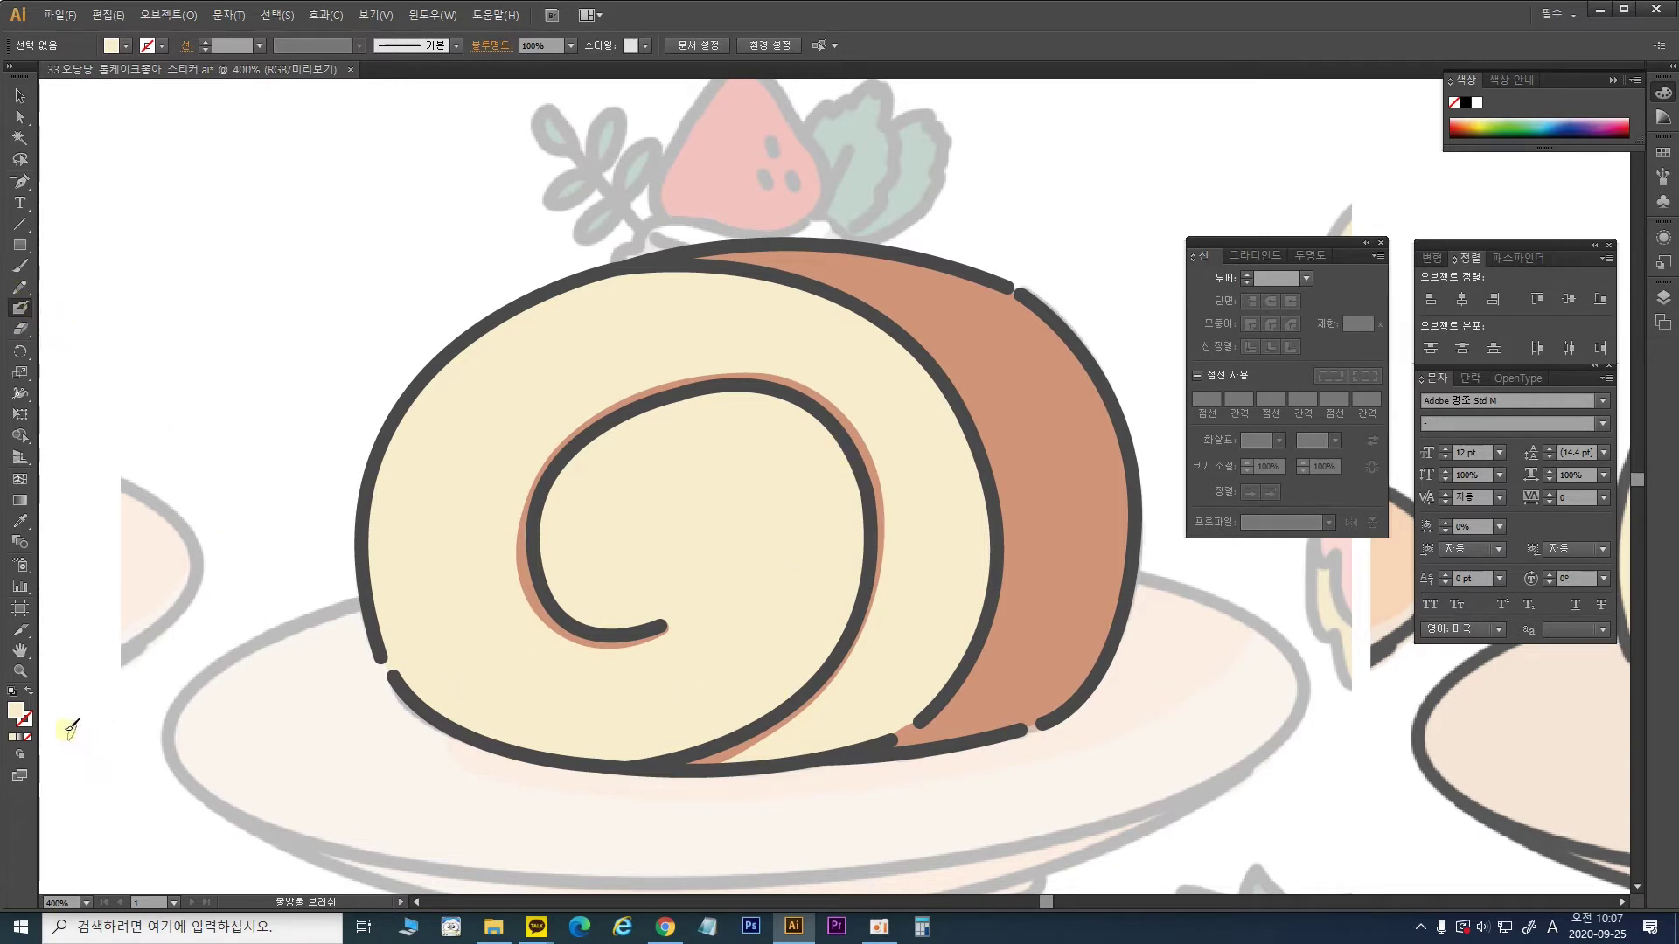
click(731, 588)
double_click(15, 713)
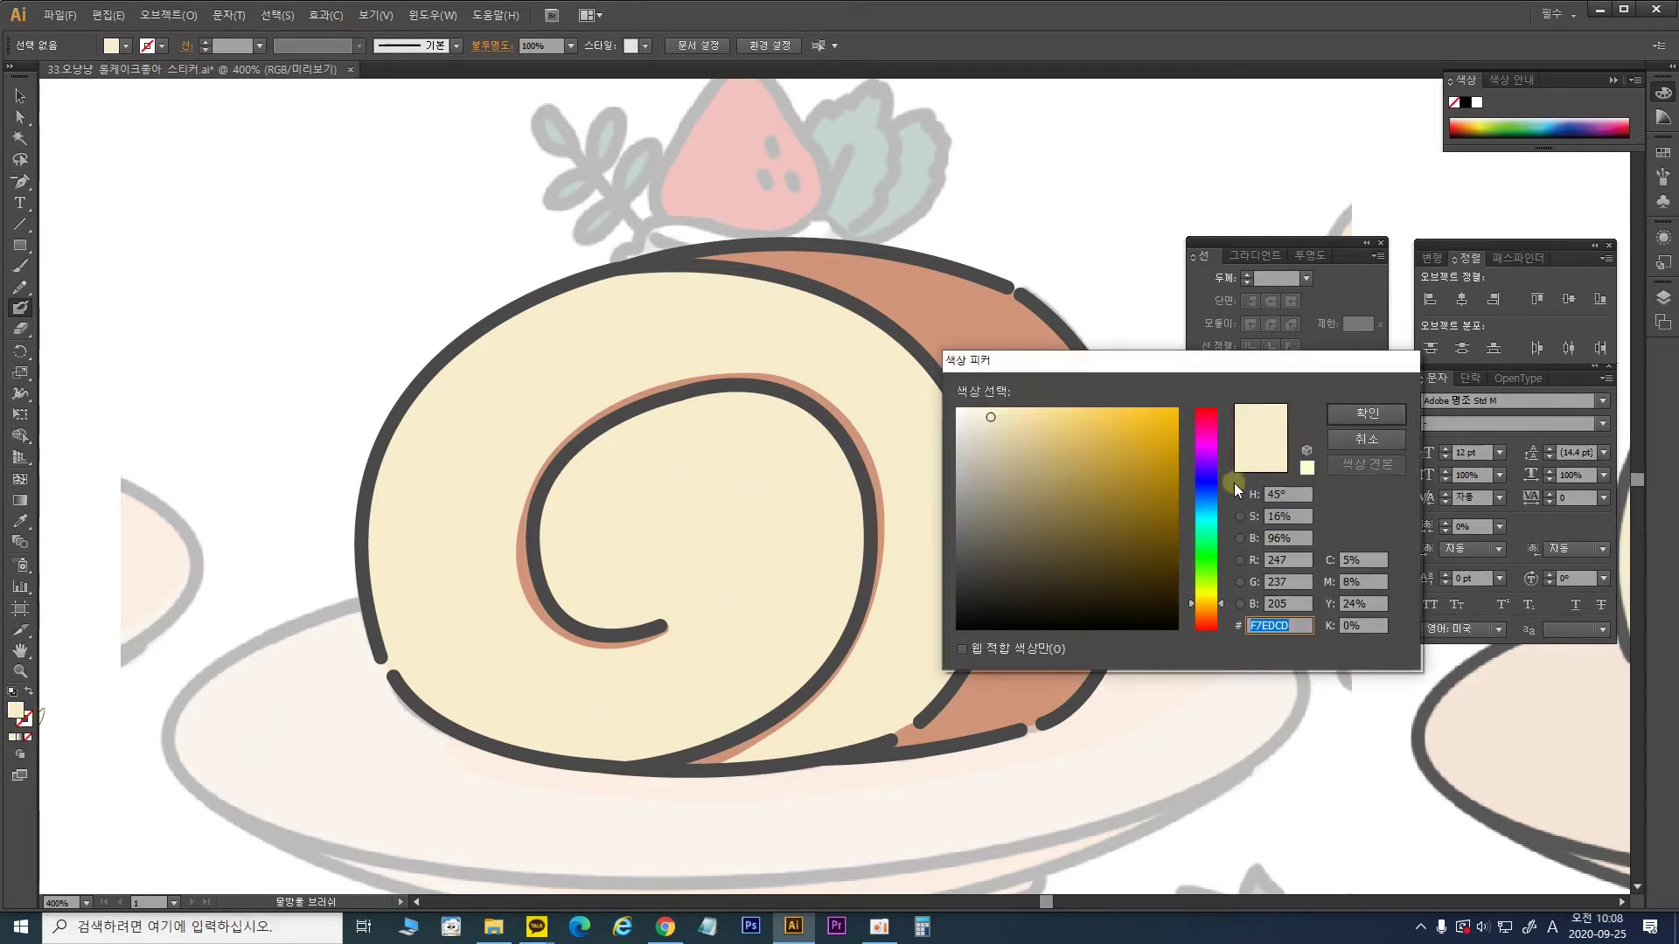
mouse_move(1205, 577)
mouse_down()
mouse_move(1207, 522)
mouse_move(1208, 541)
mouse_up()
drag(1147, 494, 1177, 444)
click(1340, 412)
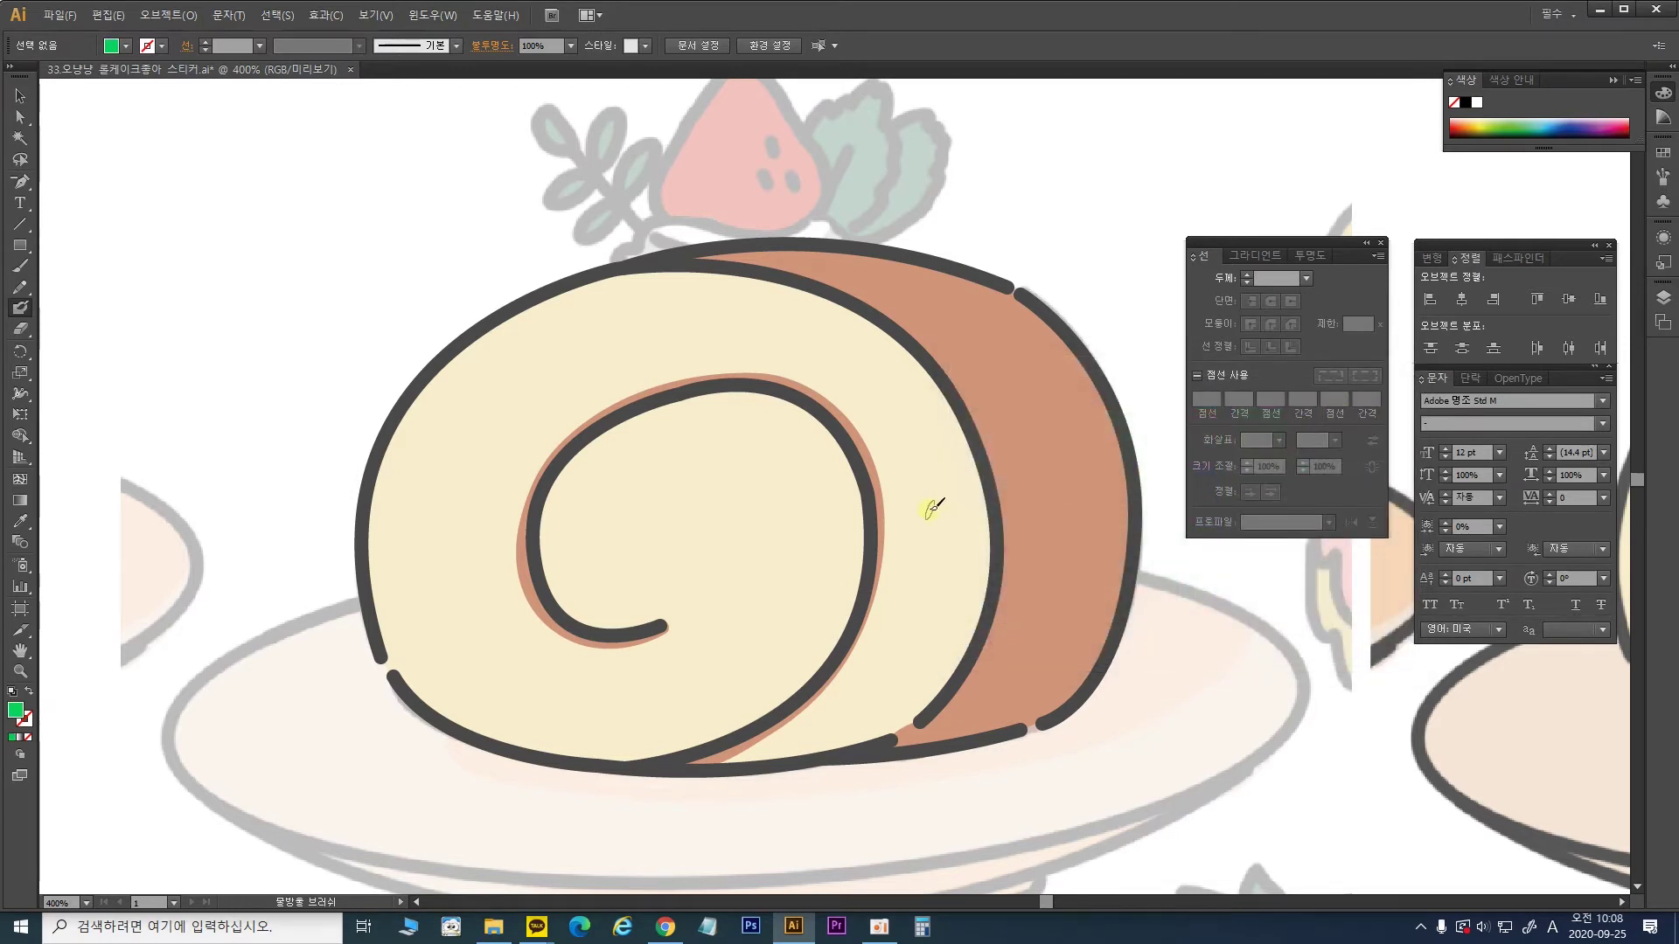
scroll(930, 514, up, 2)
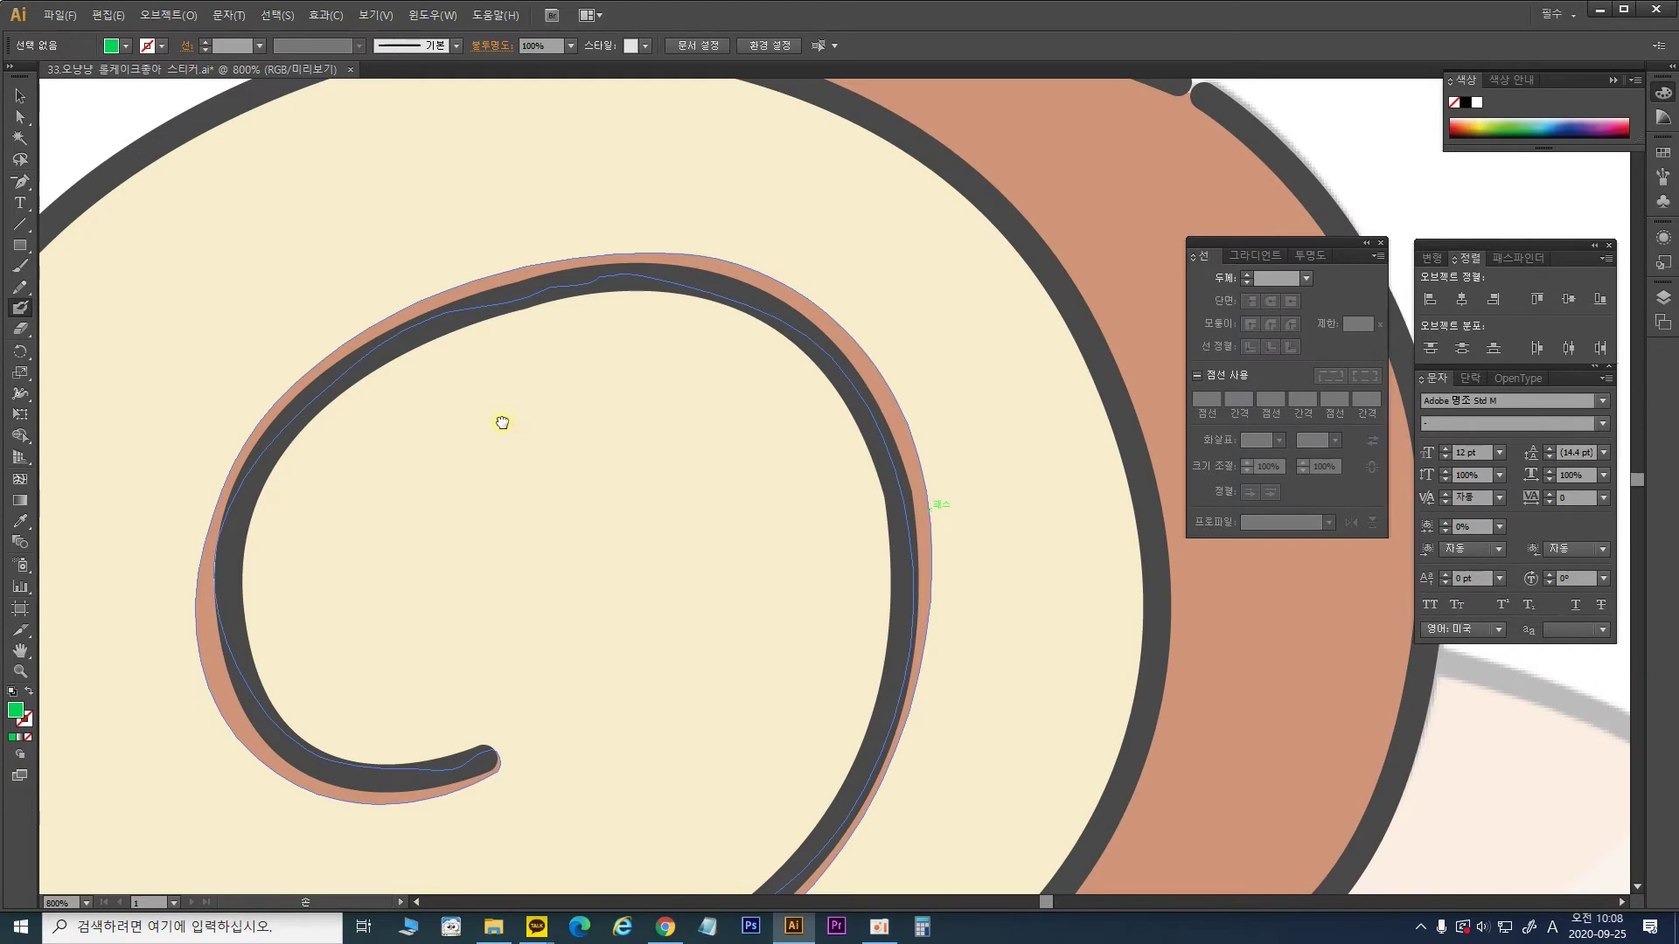
Step: Paint a continuous green band along the inner side of the swirl outline with the Blob Brush, filling its ragged spots
drag(501, 423, 638, 205)
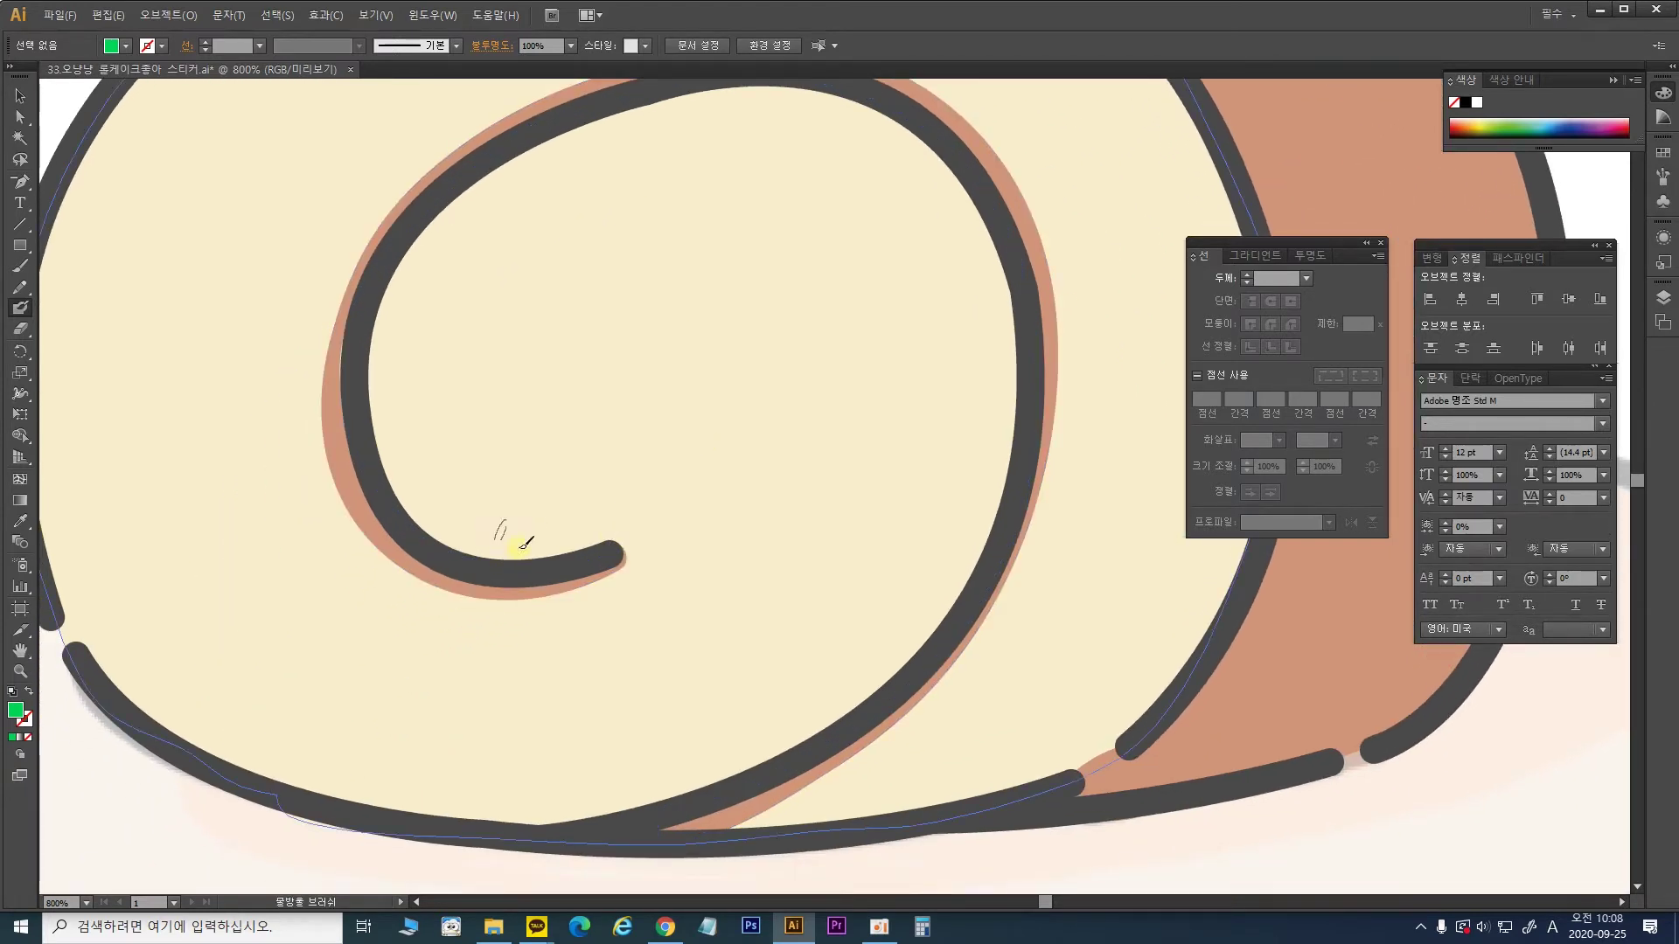
mouse_move(537, 813)
mouse_down()
mouse_move(645, 802)
mouse_move(805, 741)
mouse_move(908, 651)
mouse_move(905, 668)
mouse_move(886, 688)
mouse_move(974, 569)
mouse_move(1017, 410)
mouse_move(1013, 289)
mouse_move(945, 168)
mouse_move(849, 106)
mouse_move(720, 91)
mouse_move(501, 163)
mouse_move(435, 231)
mouse_move(451, 198)
mouse_move(376, 329)
mouse_move(404, 261)
mouse_move(376, 315)
mouse_move(380, 481)
mouse_move(376, 404)
mouse_move(389, 481)
mouse_move(473, 556)
mouse_move(603, 553)
mouse_move(486, 550)
mouse_up()
drag(695, 367, 700, 427)
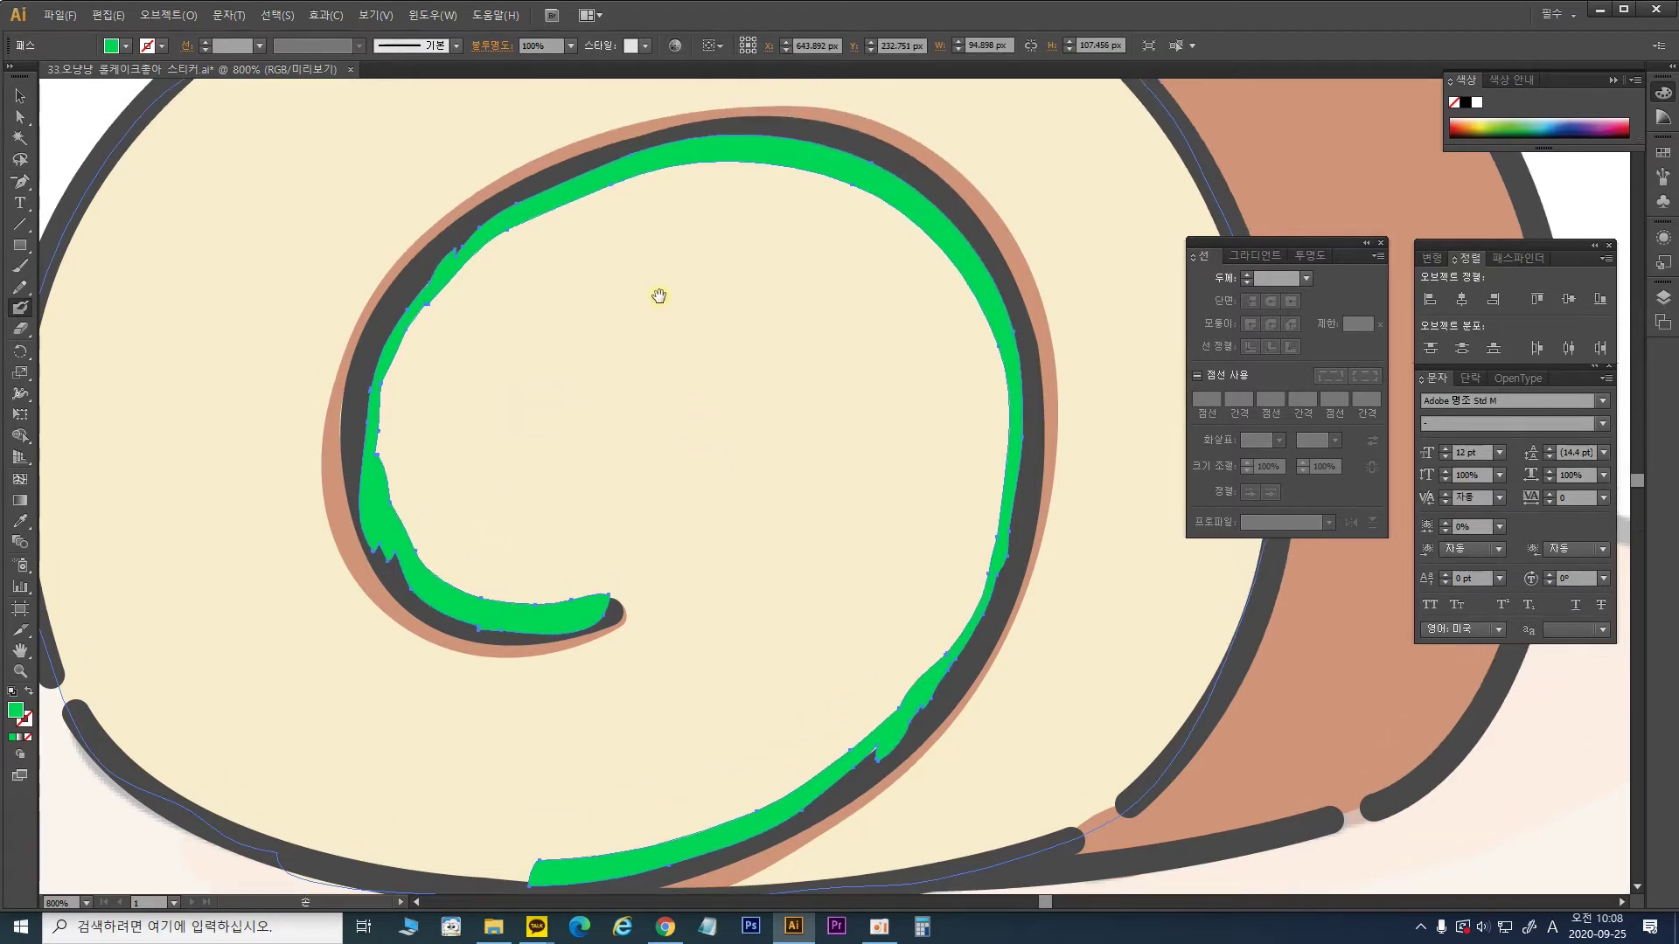
mouse_move(964, 689)
mouse_down()
mouse_move(867, 799)
mouse_move(885, 743)
mouse_move(791, 809)
mouse_up()
click(441, 277)
mouse_move(441, 277)
mouse_down()
mouse_move(386, 347)
mouse_move(371, 434)
mouse_up()
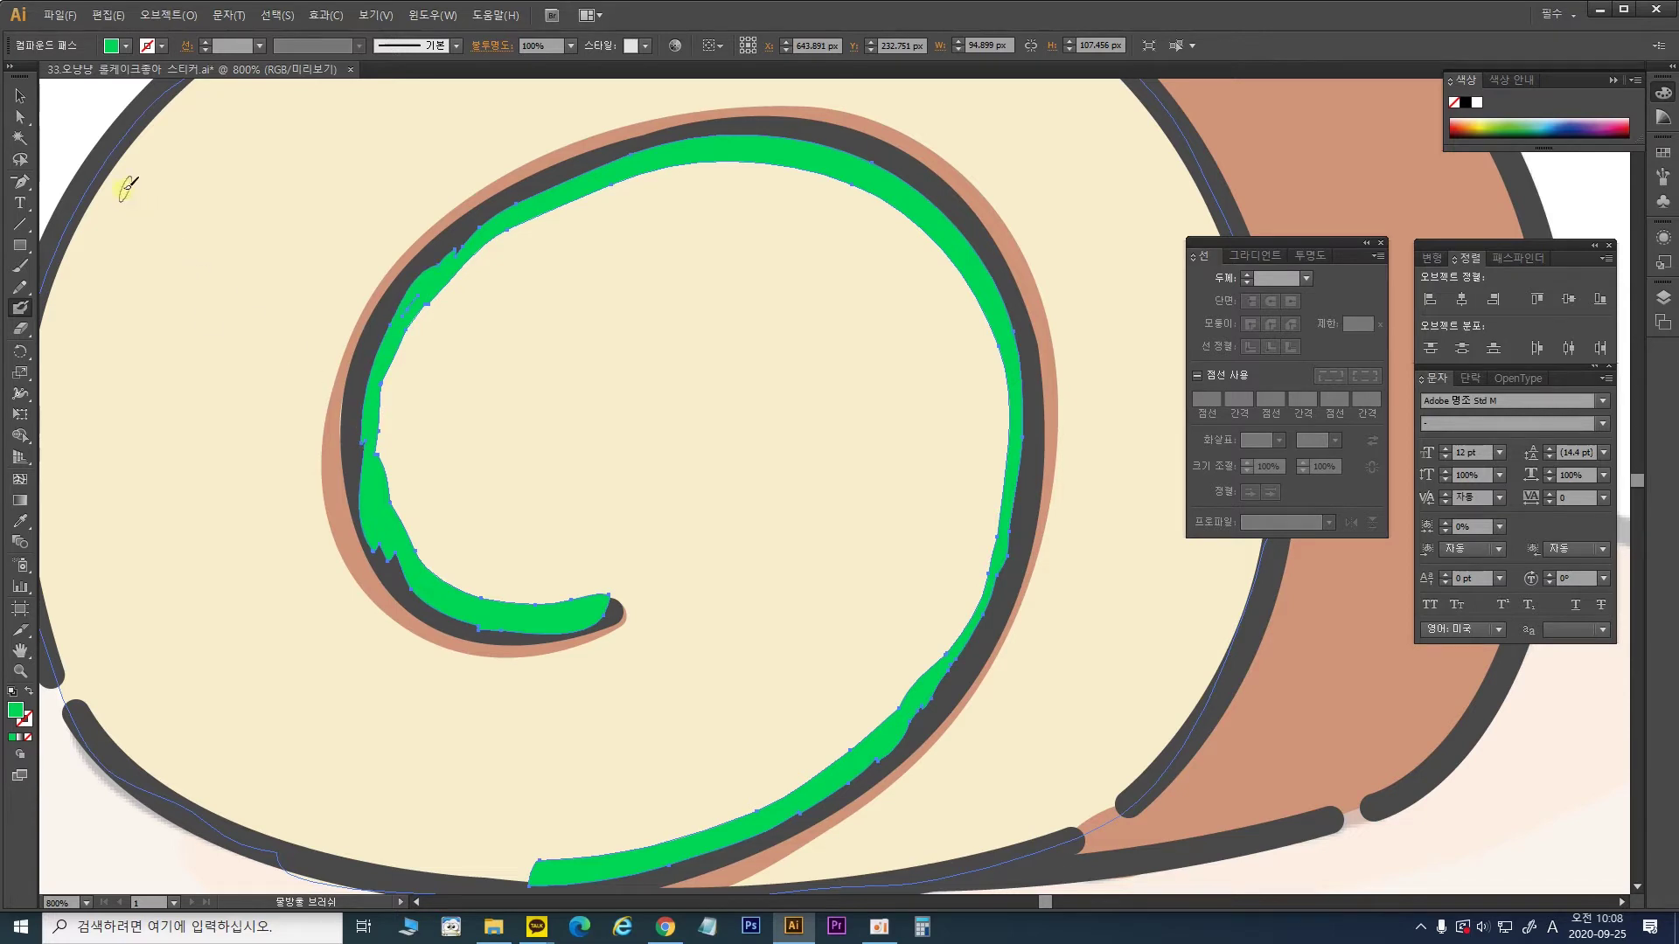
Step: Recolour the green swirl band white (FFFFFF)
click(19, 96)
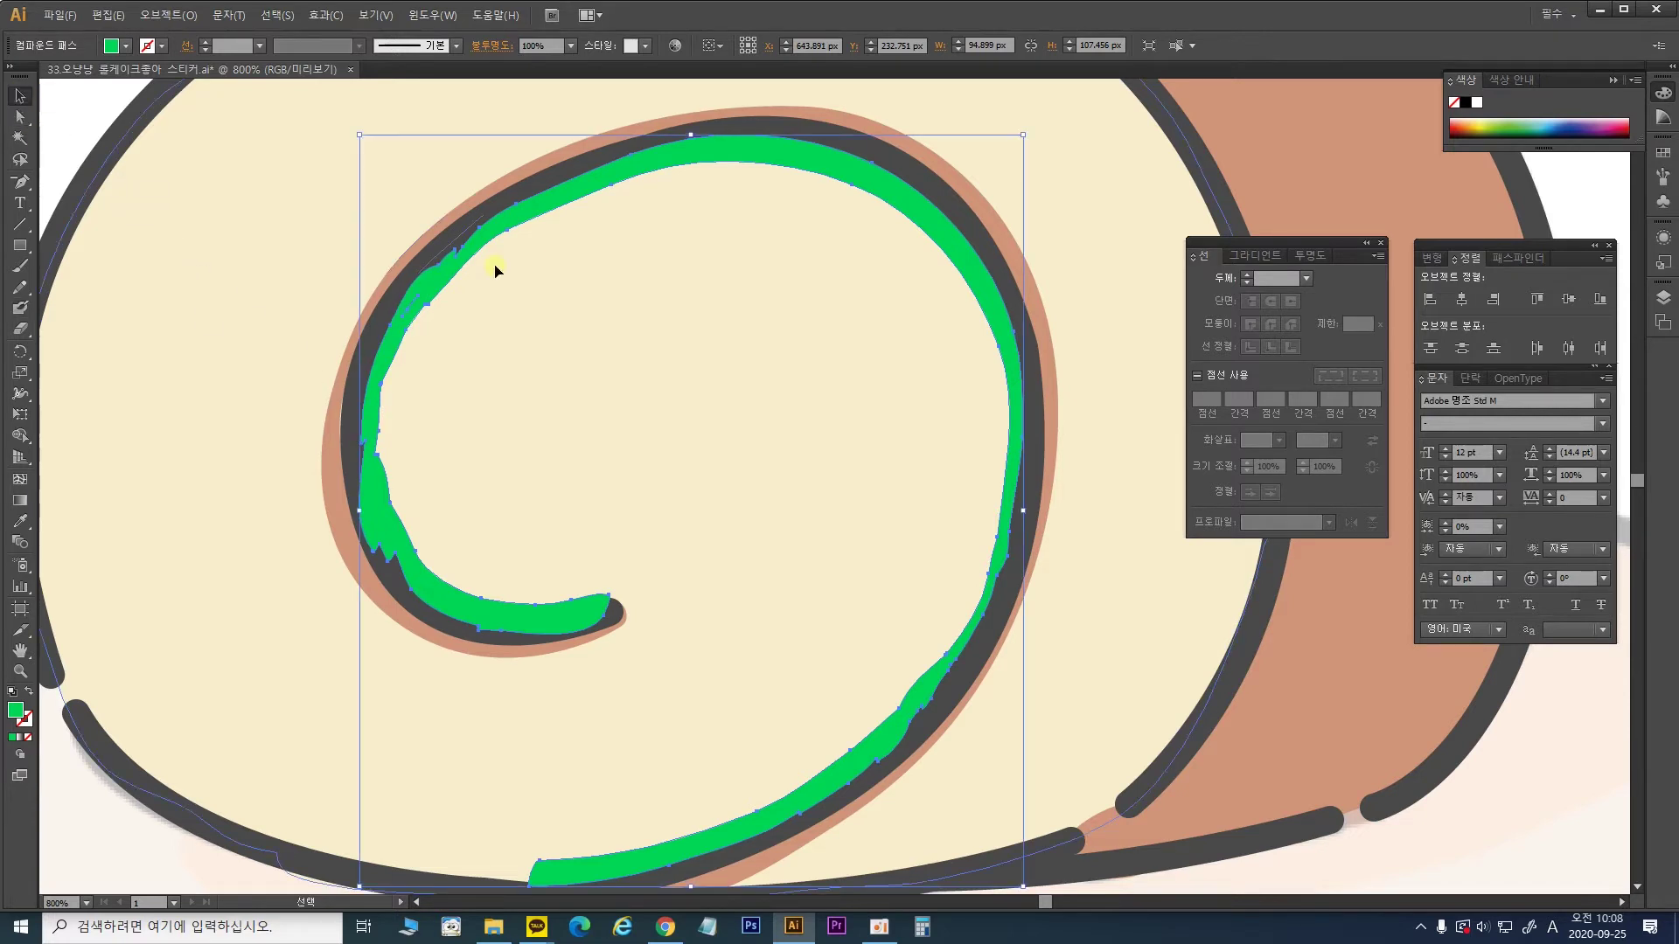
double_click(15, 710)
mouse_move(1007, 487)
mouse_down()
mouse_move(1011, 438)
mouse_move(953, 399)
mouse_up()
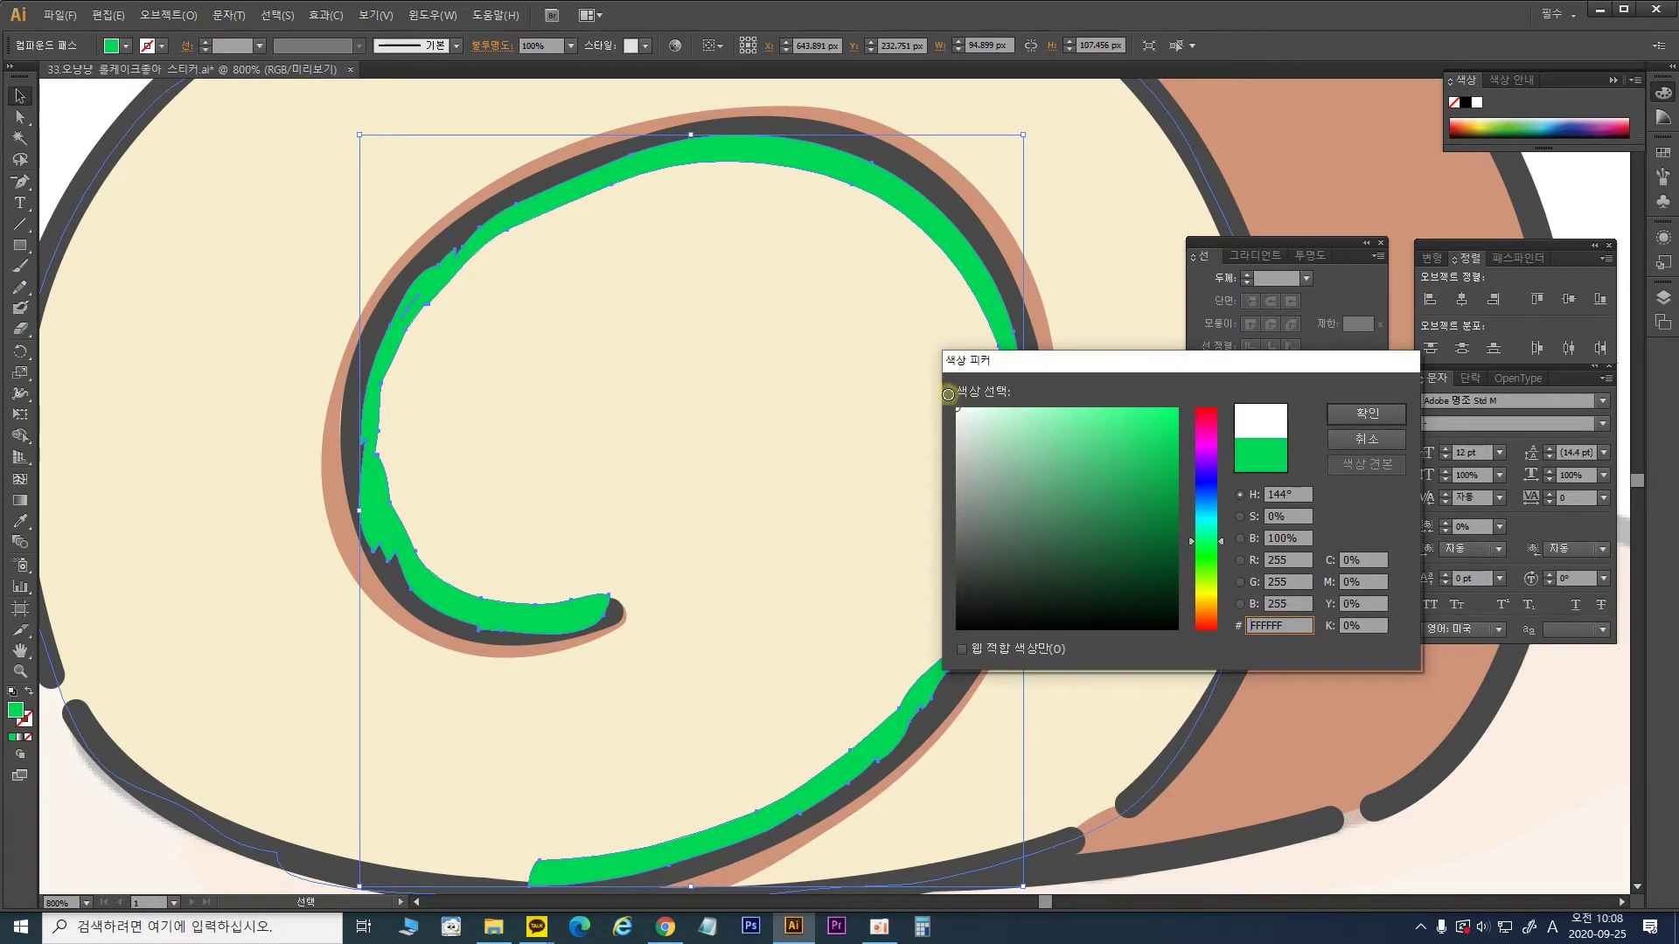
click(1383, 417)
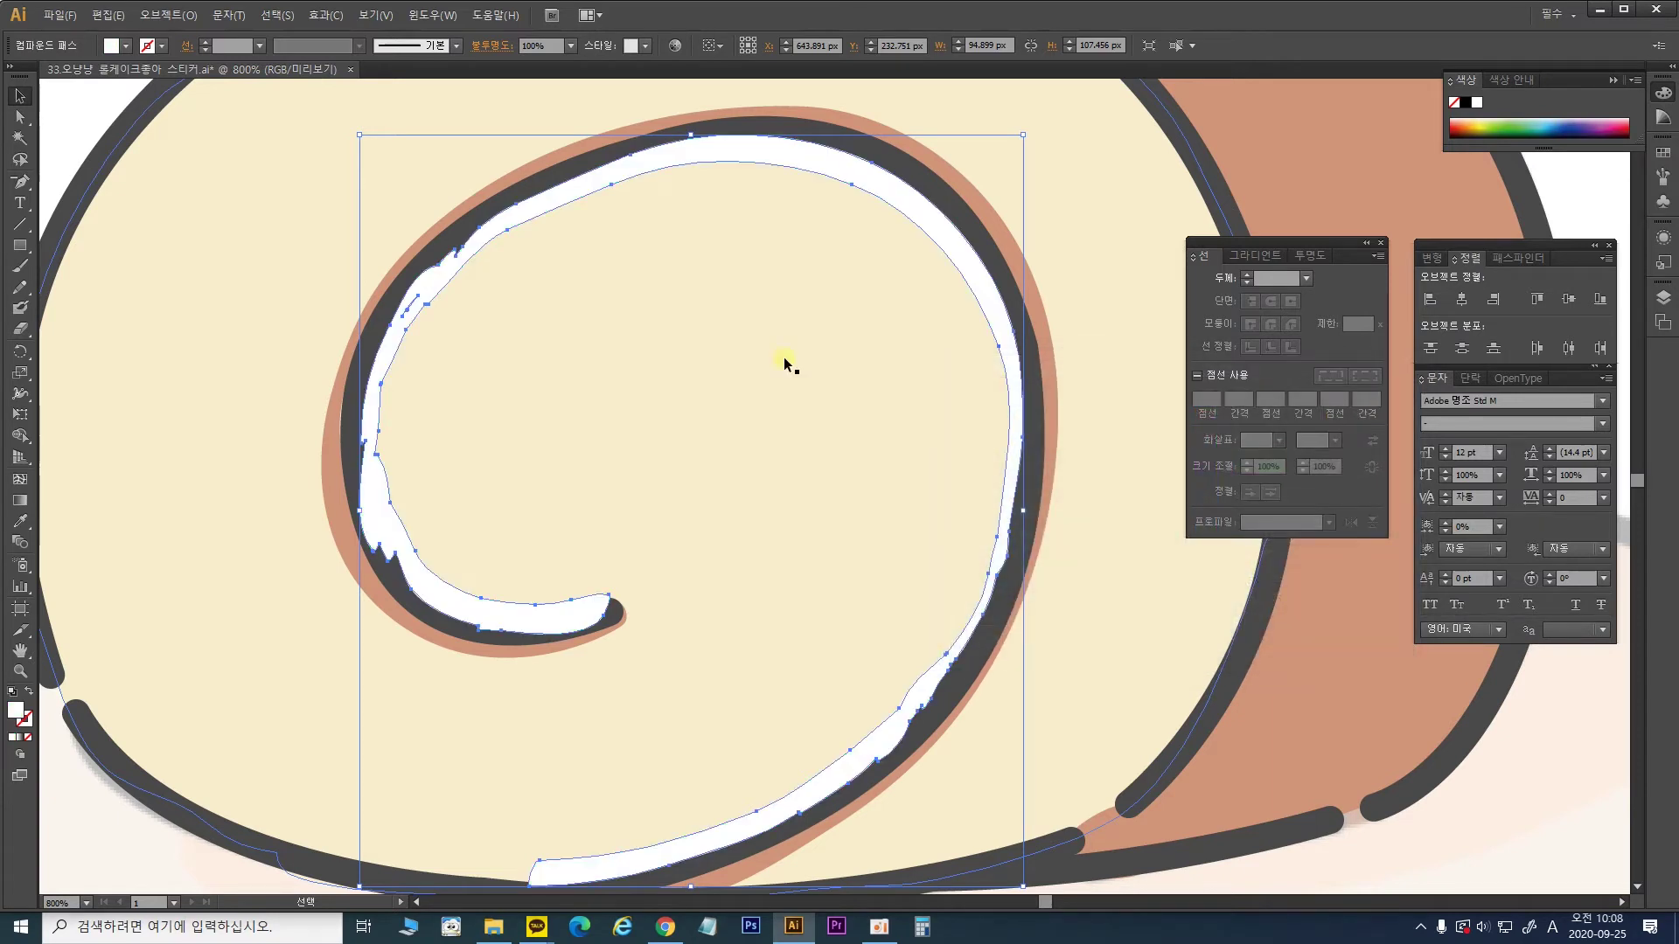
click(262, 161)
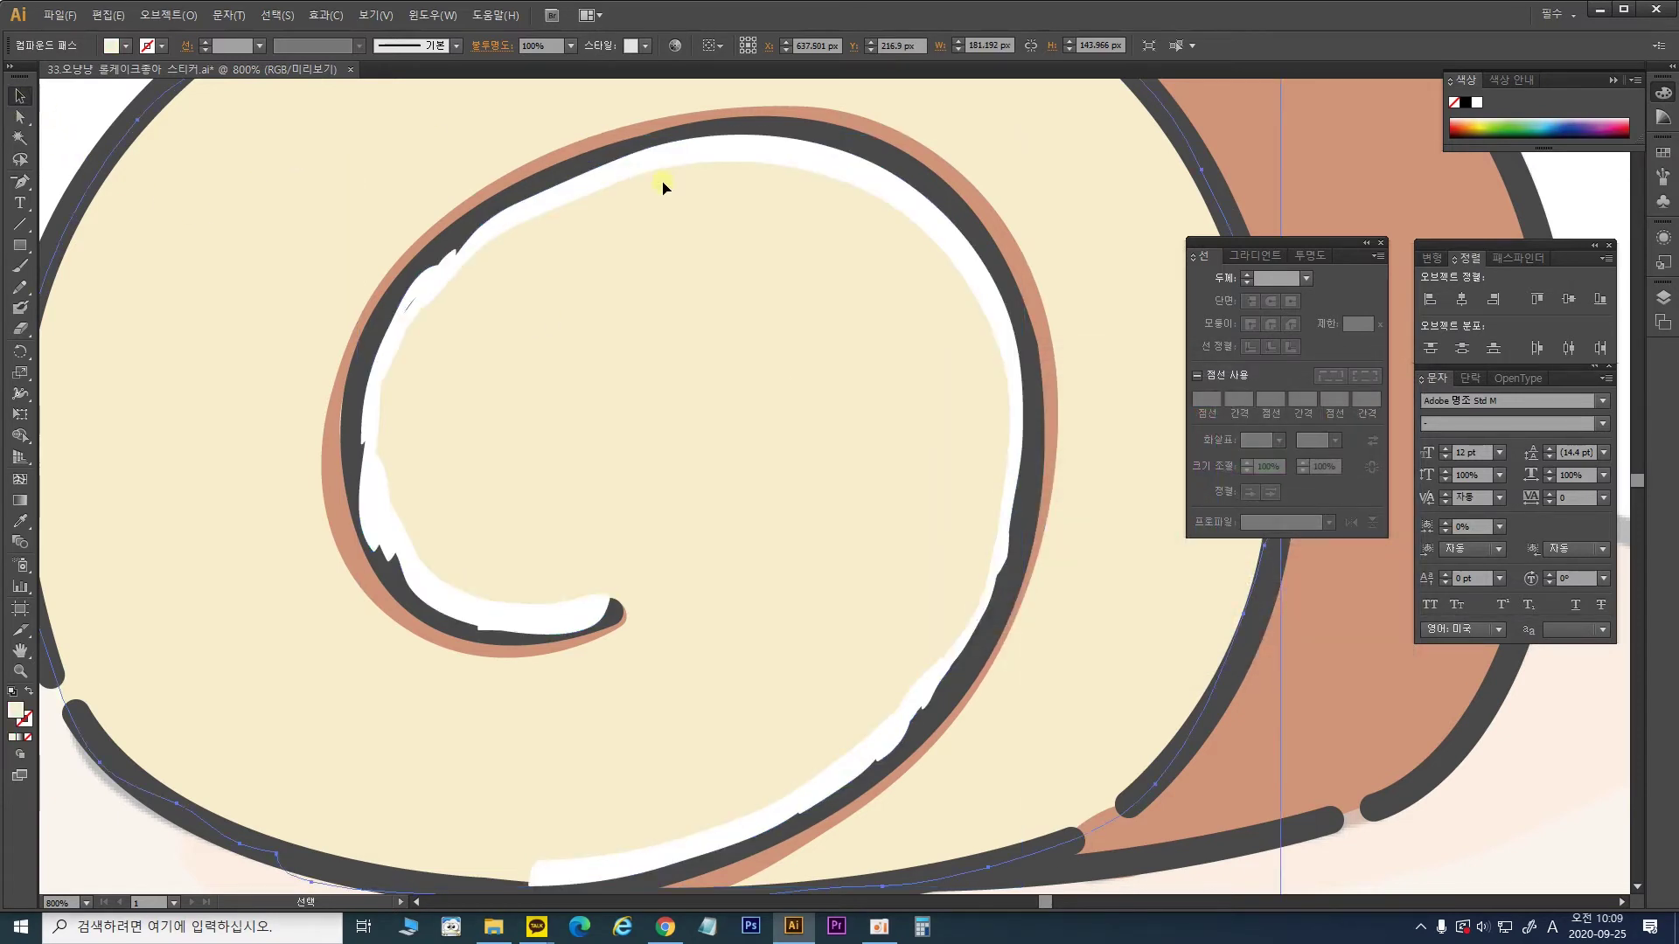
Step: Delete the small sliver-shaped hole inside the upper left part of the white band
click(442, 281)
key(a)
key(ctrl+plus)
drag(442, 273, 767, 518)
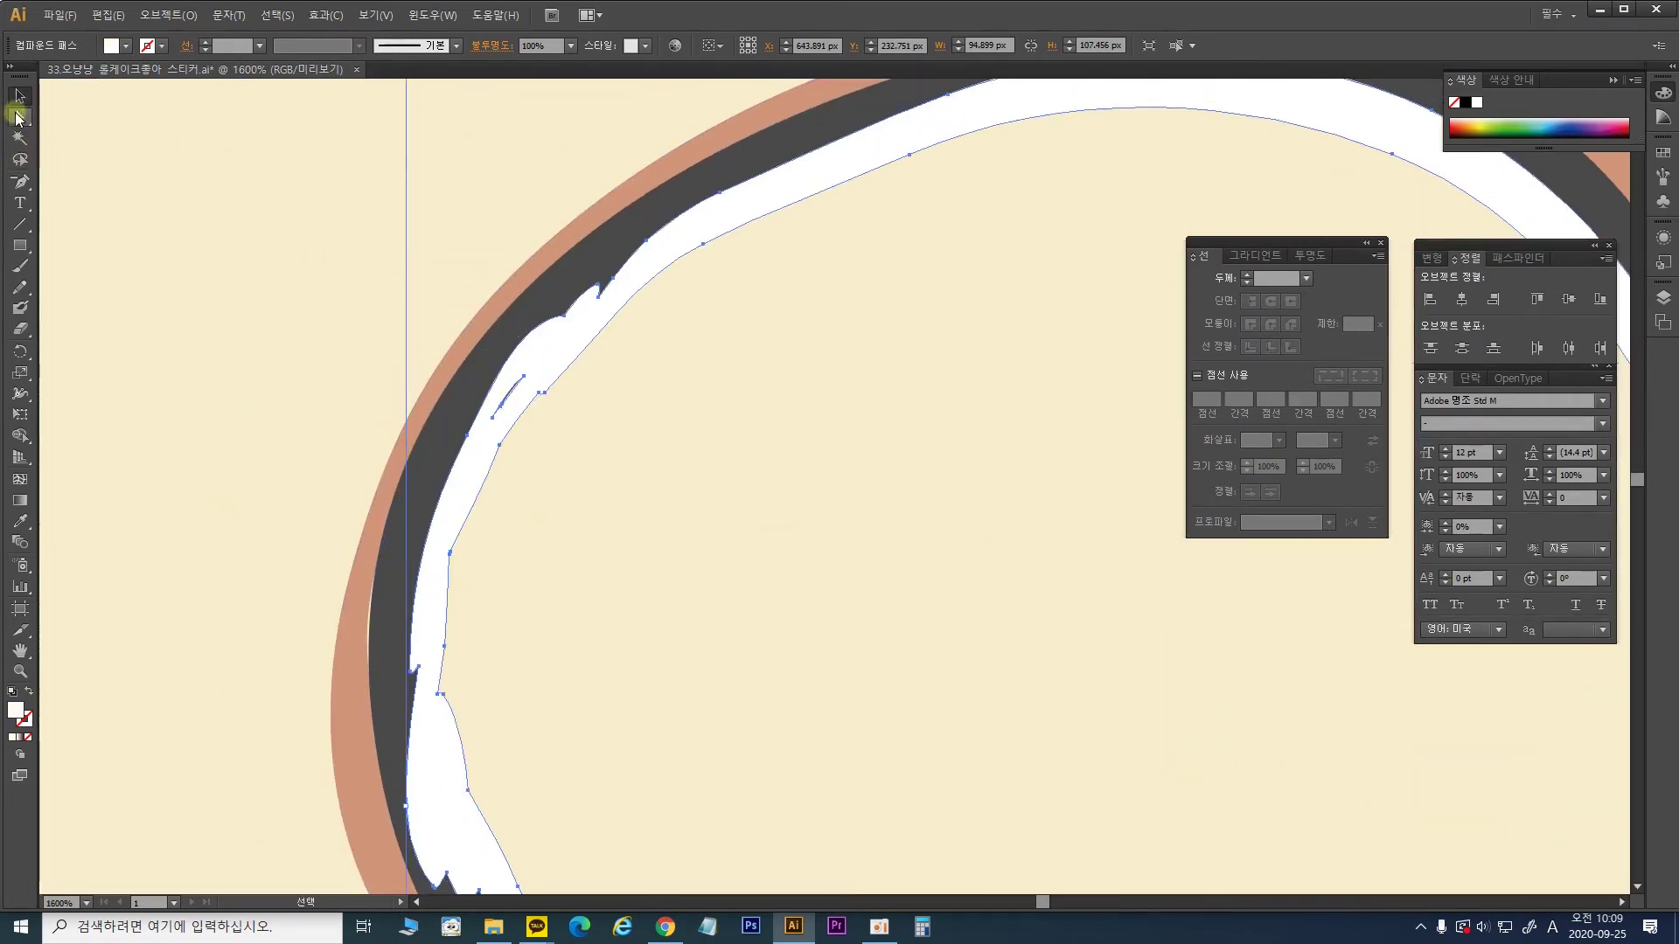
click(727, 441)
click(517, 385)
click(525, 376)
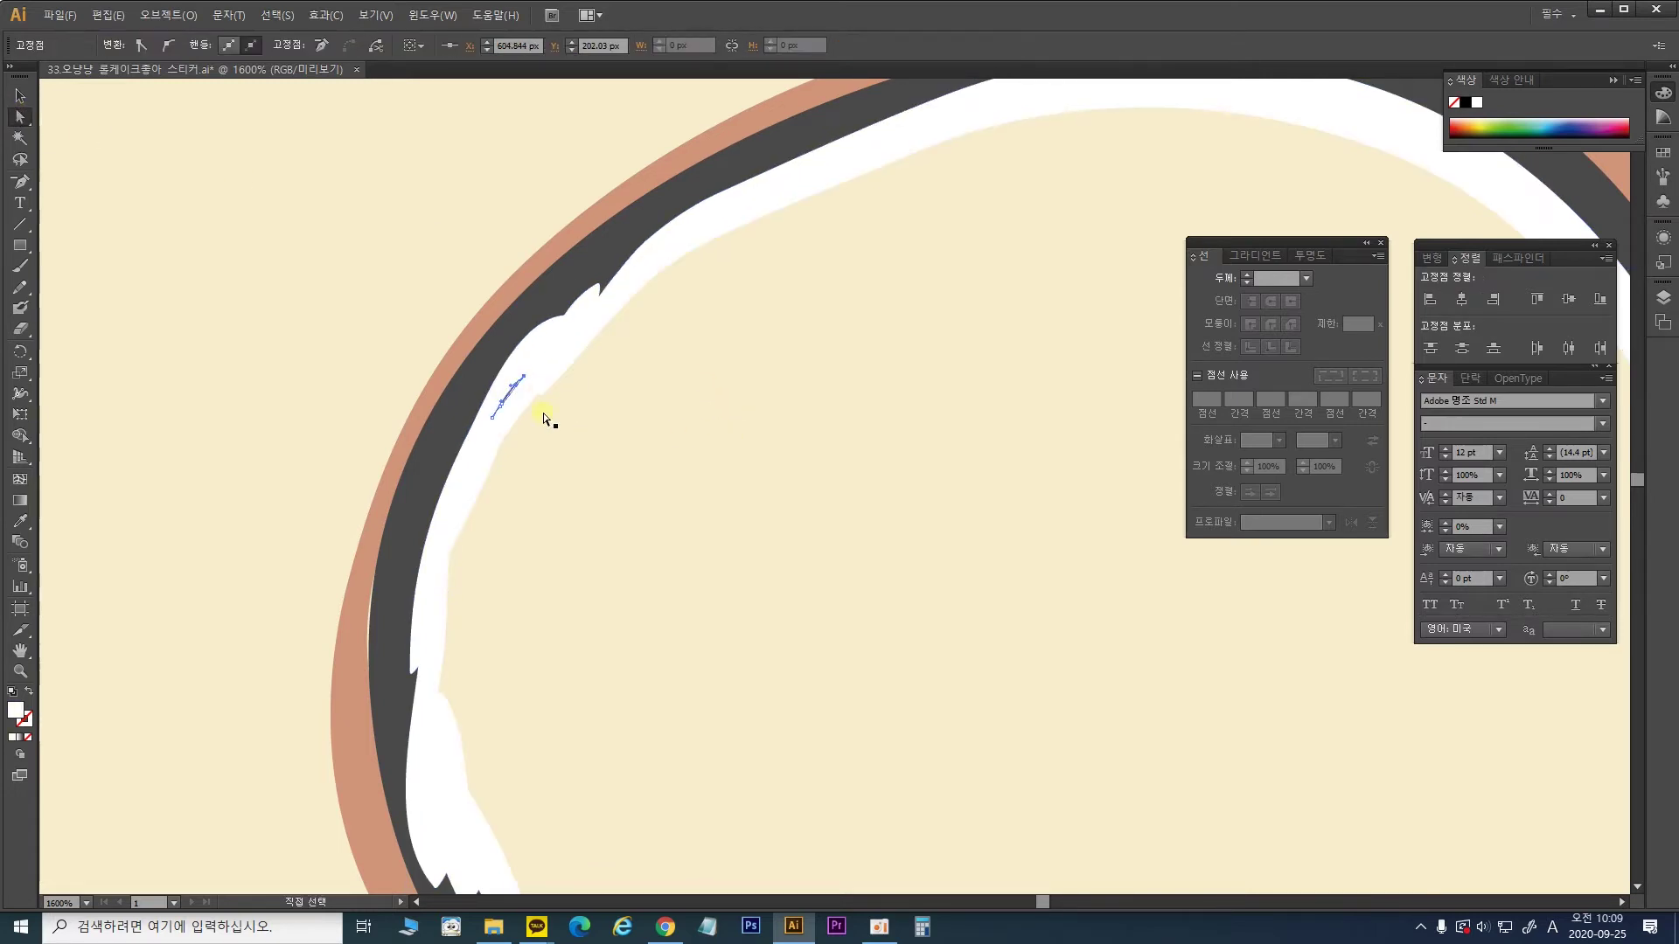
click(555, 441)
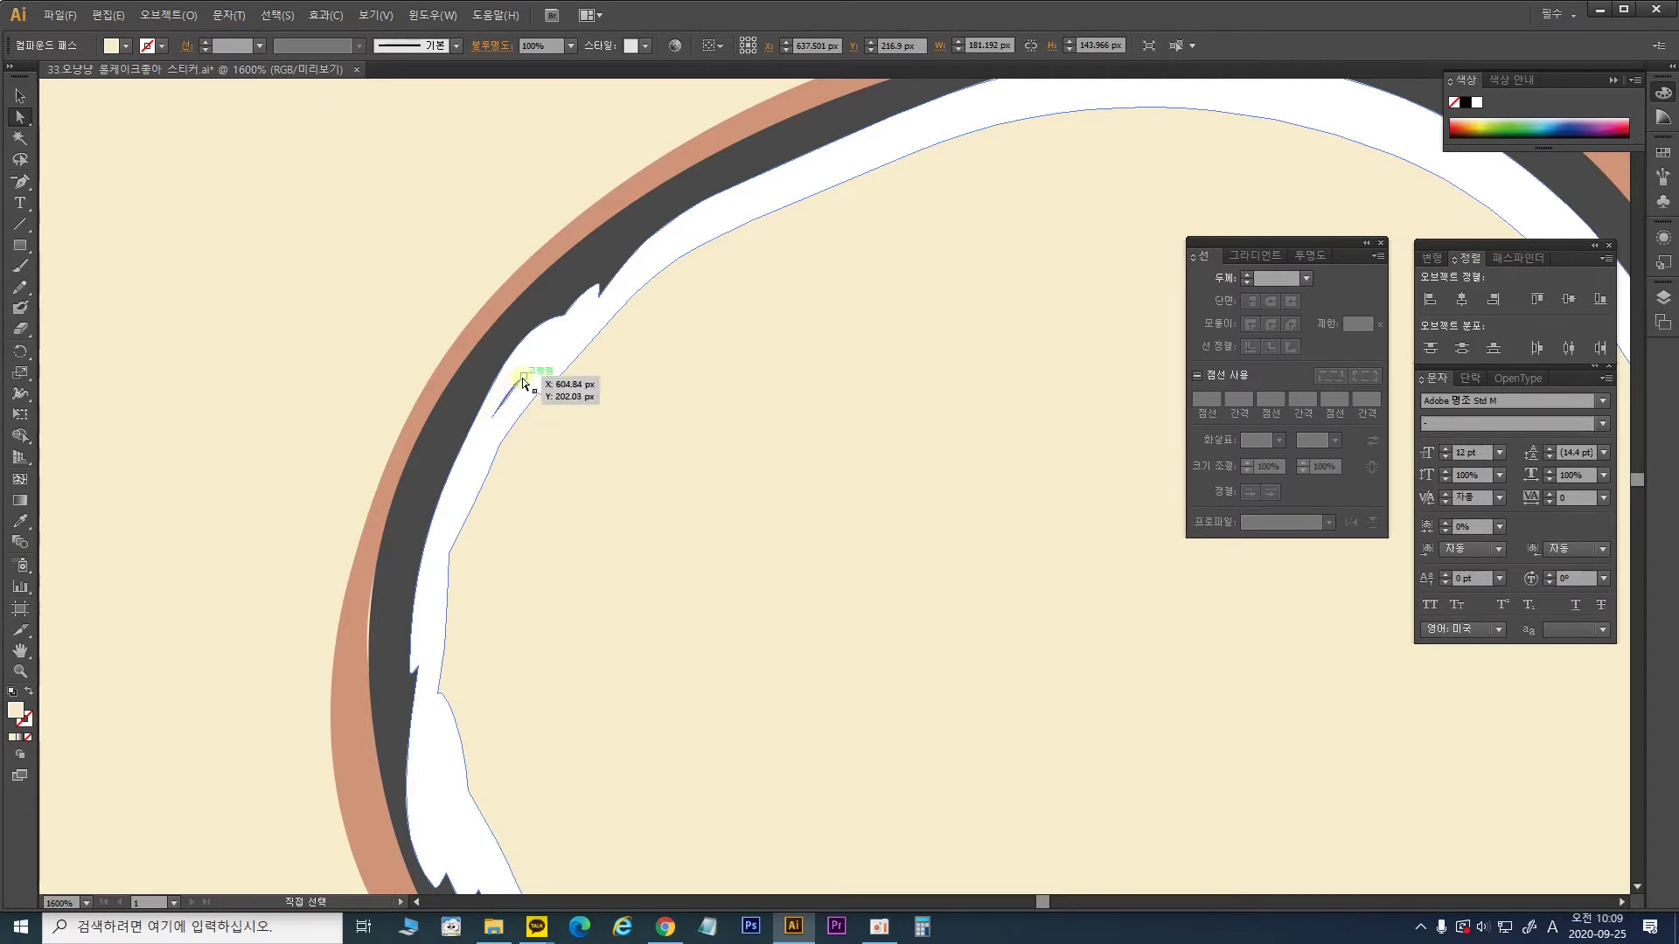
click(523, 382)
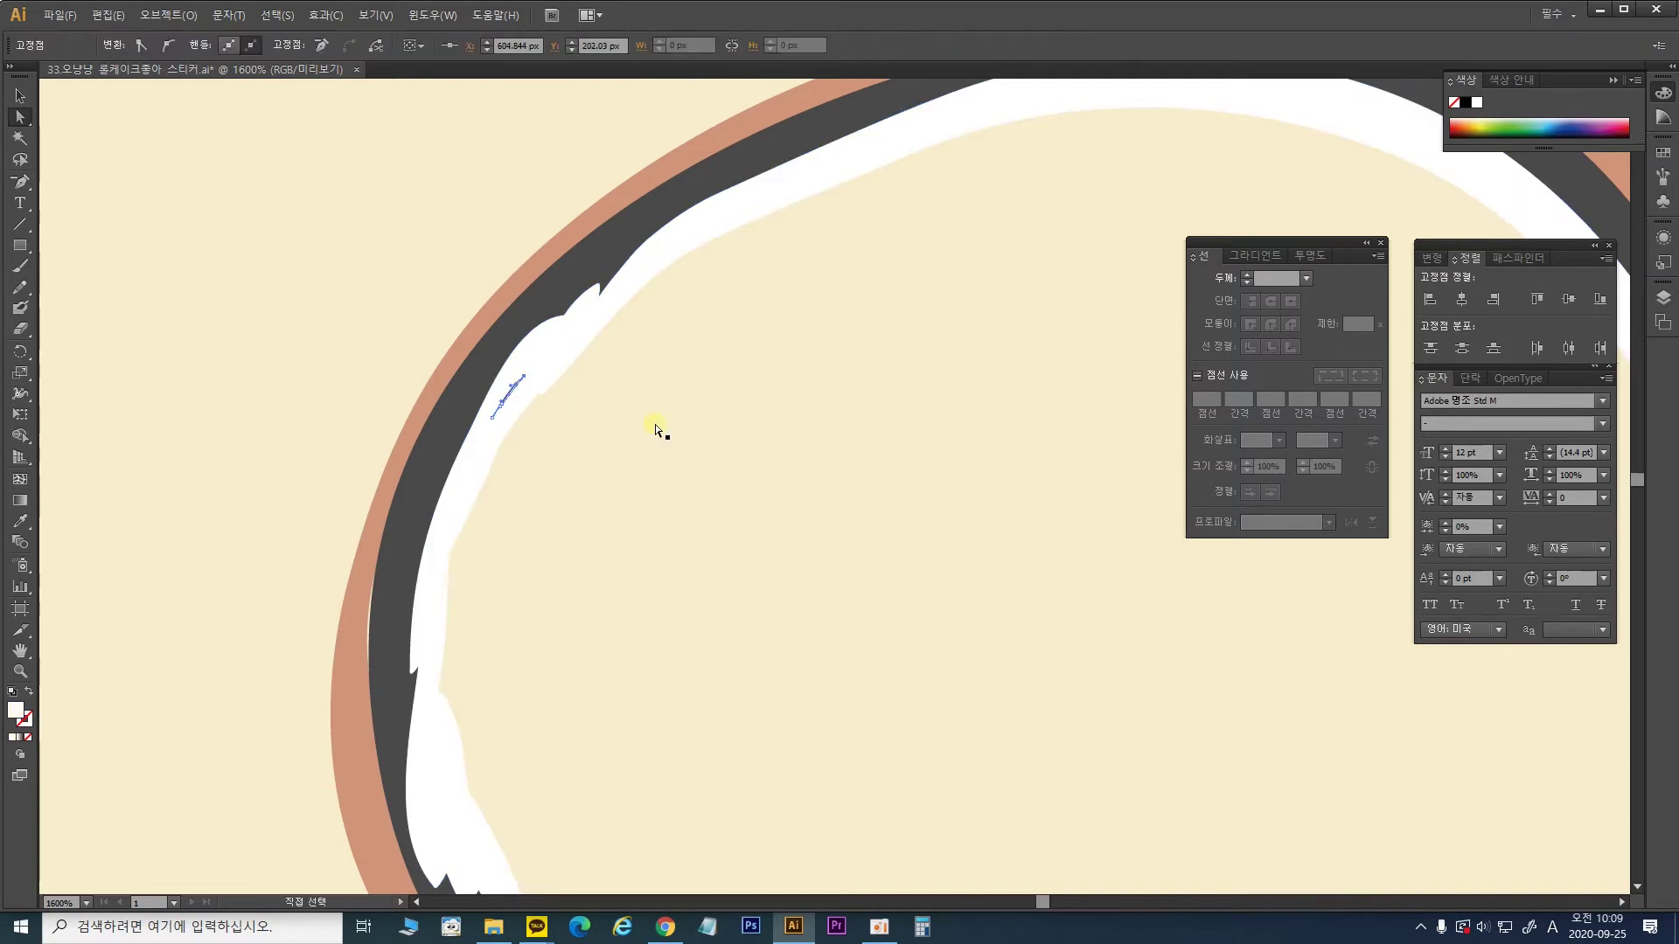
key(Delete)
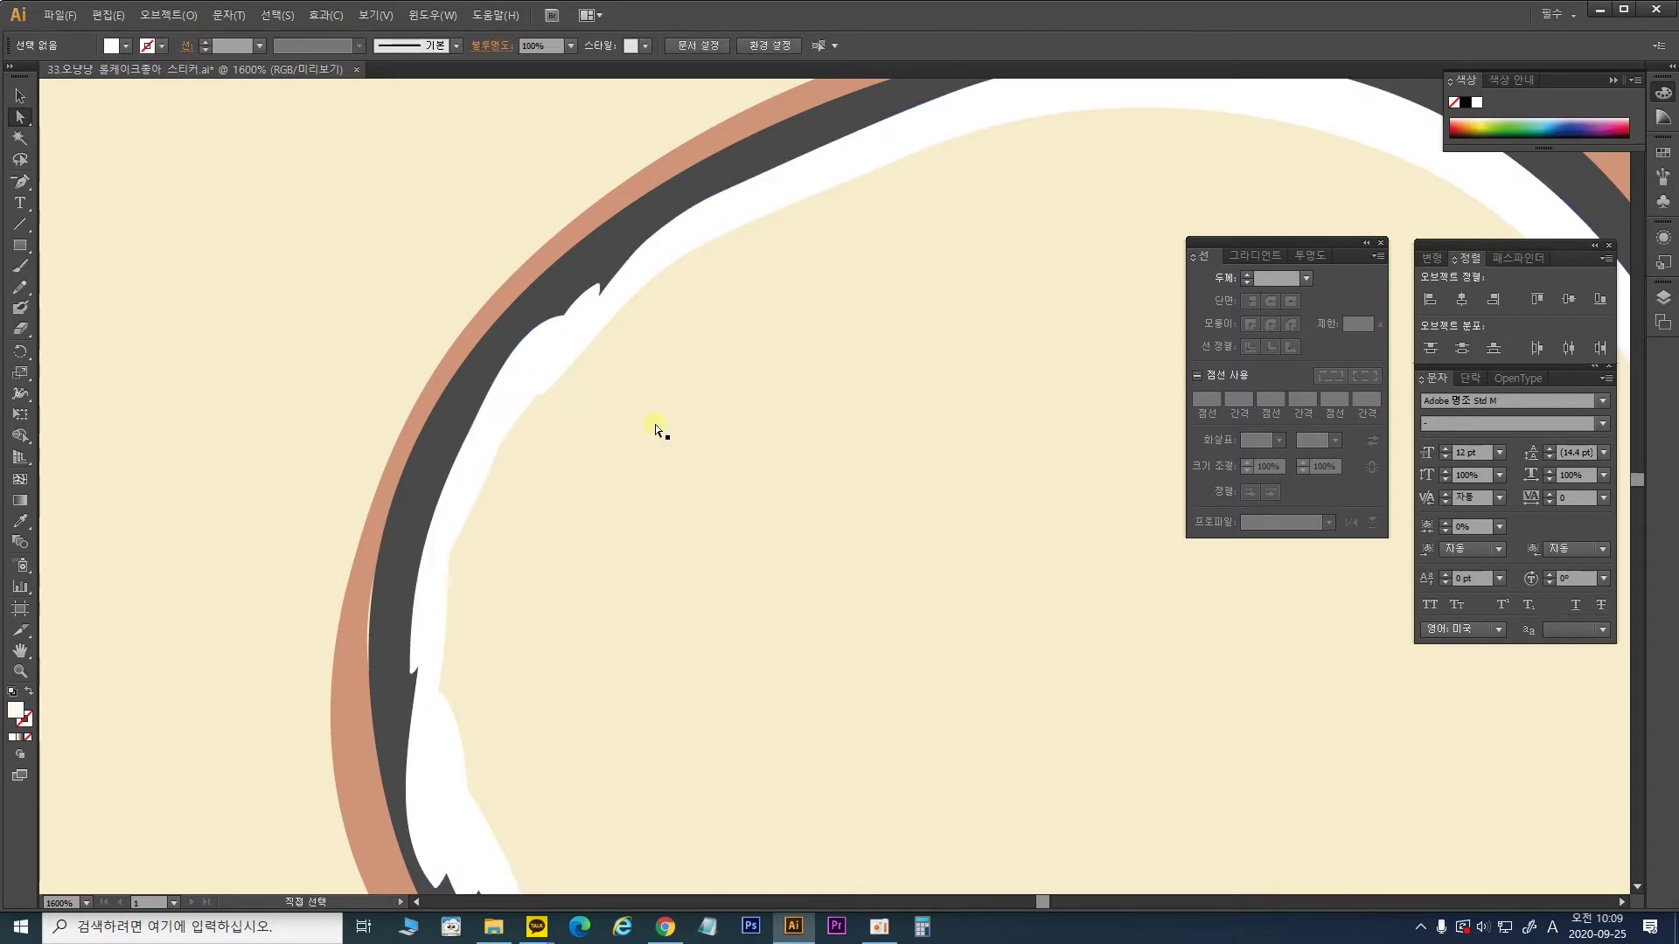
Step: Examine the white band, the swirl outline and the brown edging up close and across the whole roll cake
key(ctrl+minus)
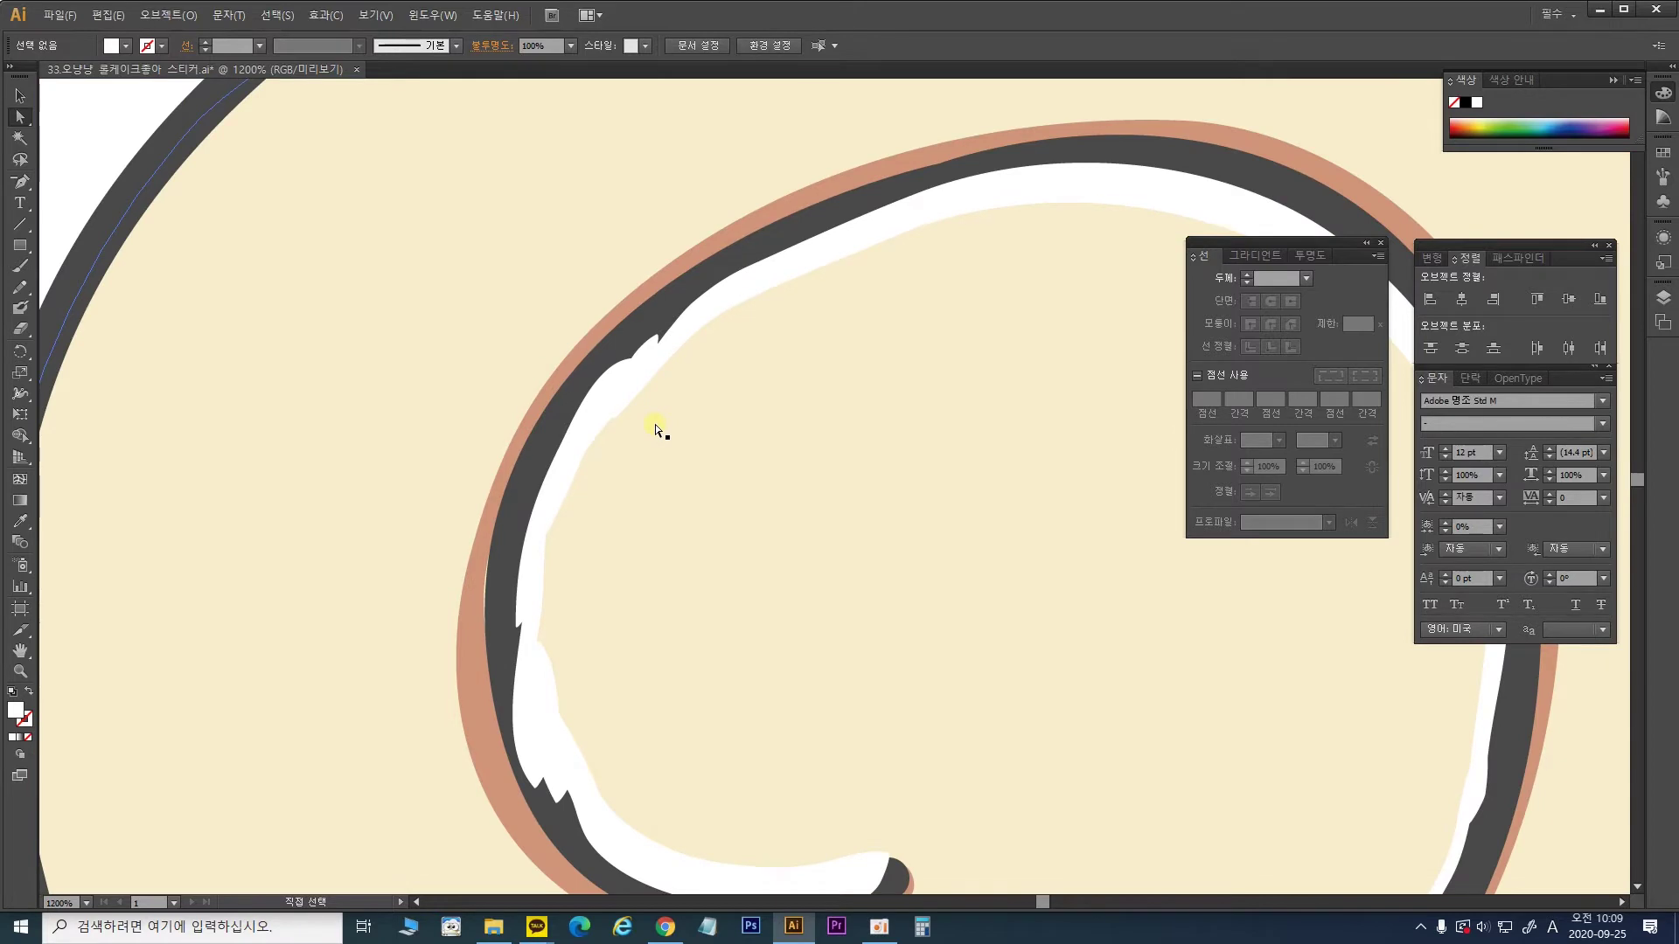
click(474, 600)
click(487, 593)
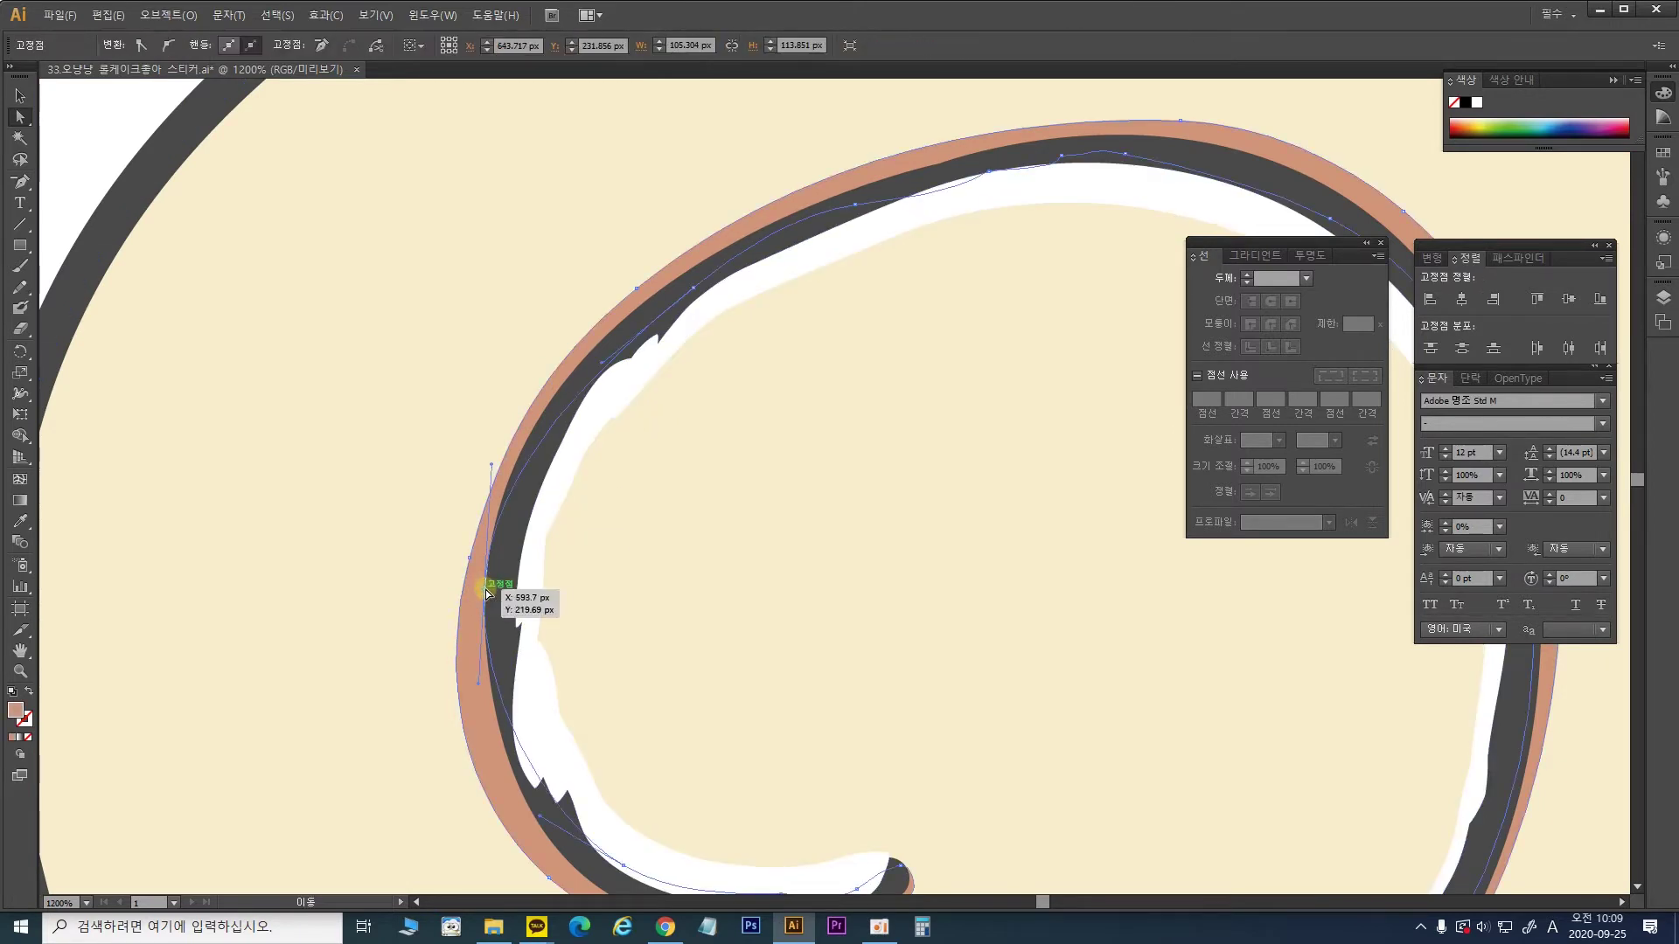
click(611, 588)
drag(709, 580, 491, 490)
key(ctrl+minus)
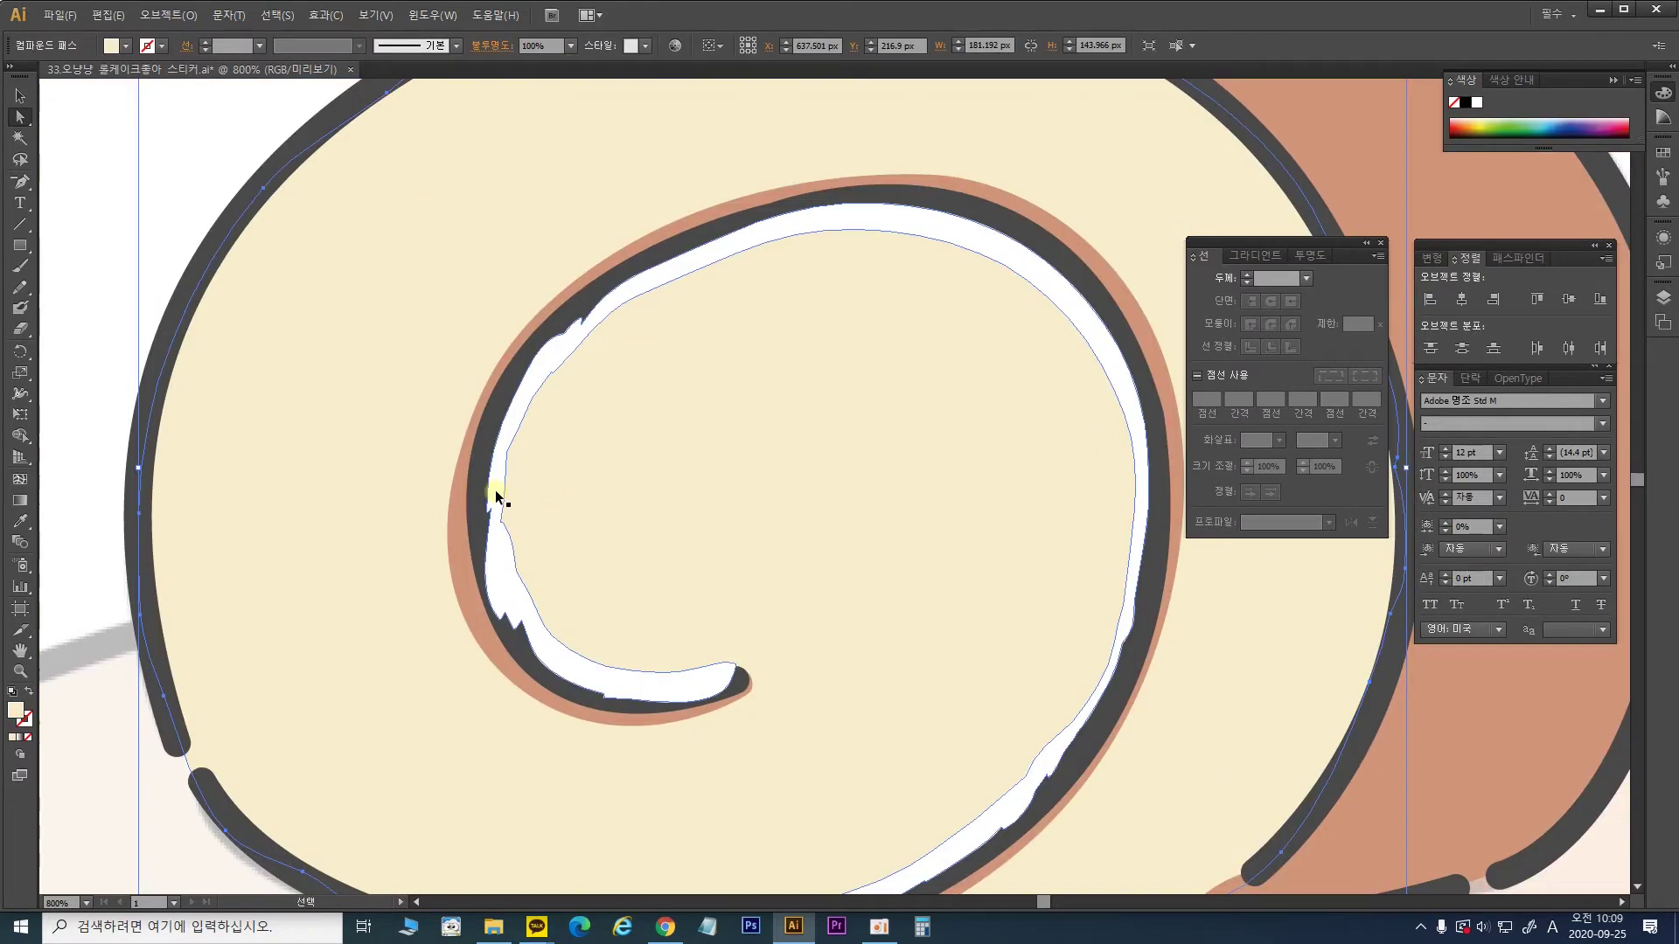
key(ctrl+minus)
click(413, 300)
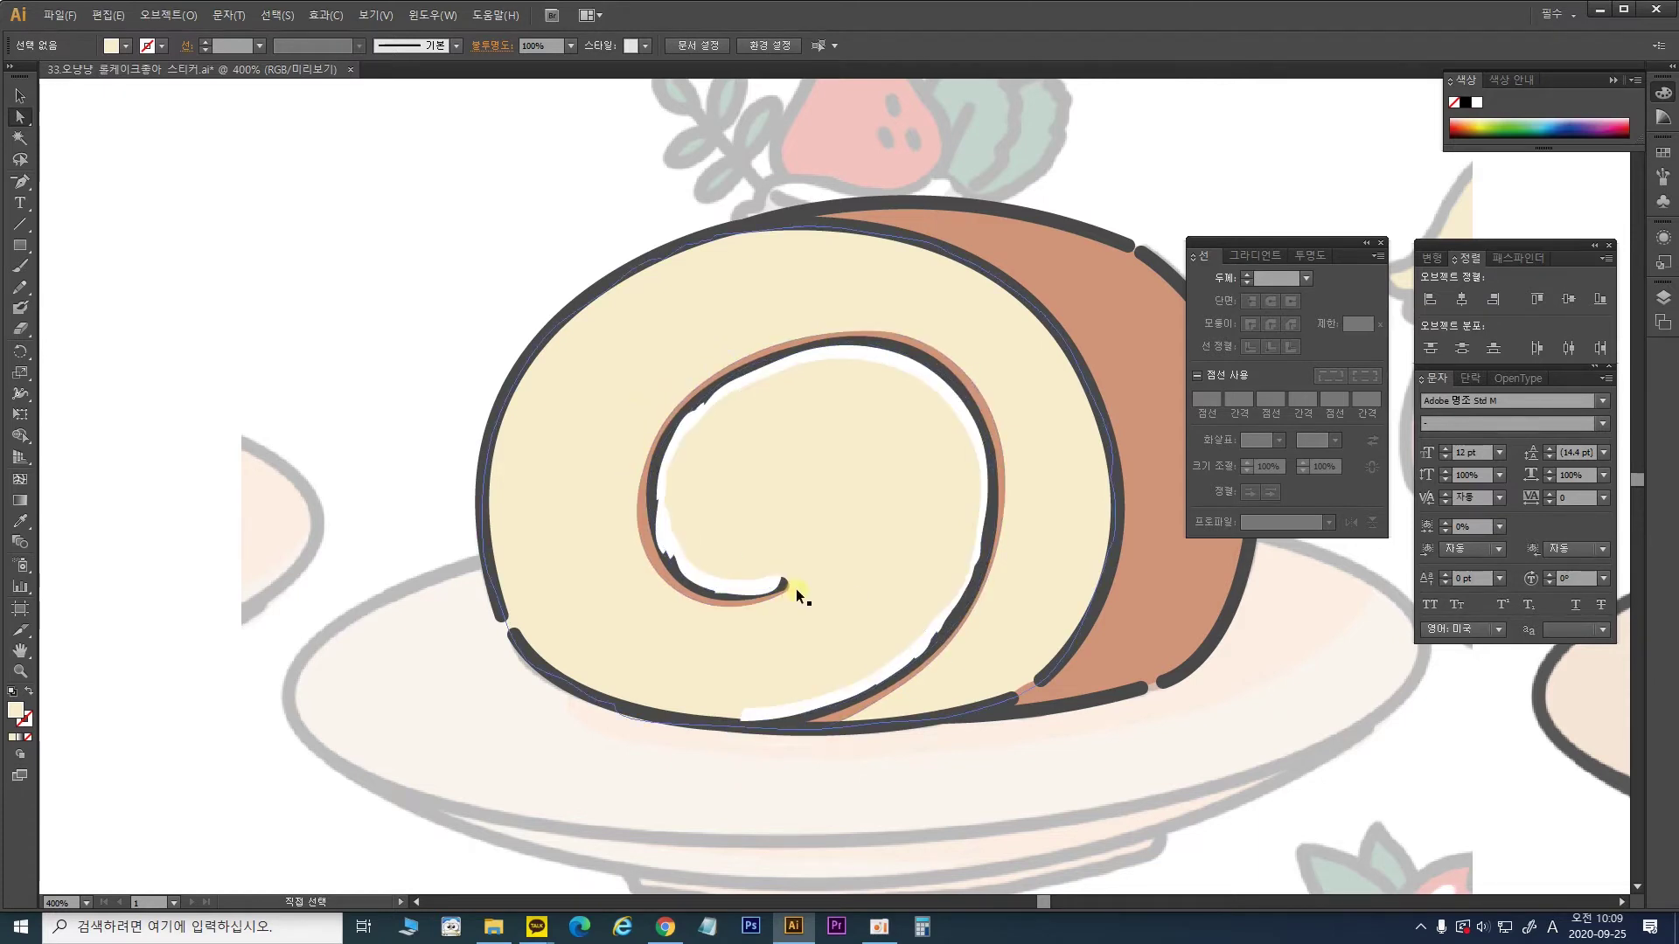
Step: Send the white band backward until it lies behind the dark swirl outline
key(ctrl+plus)
key(ctrl+plus)
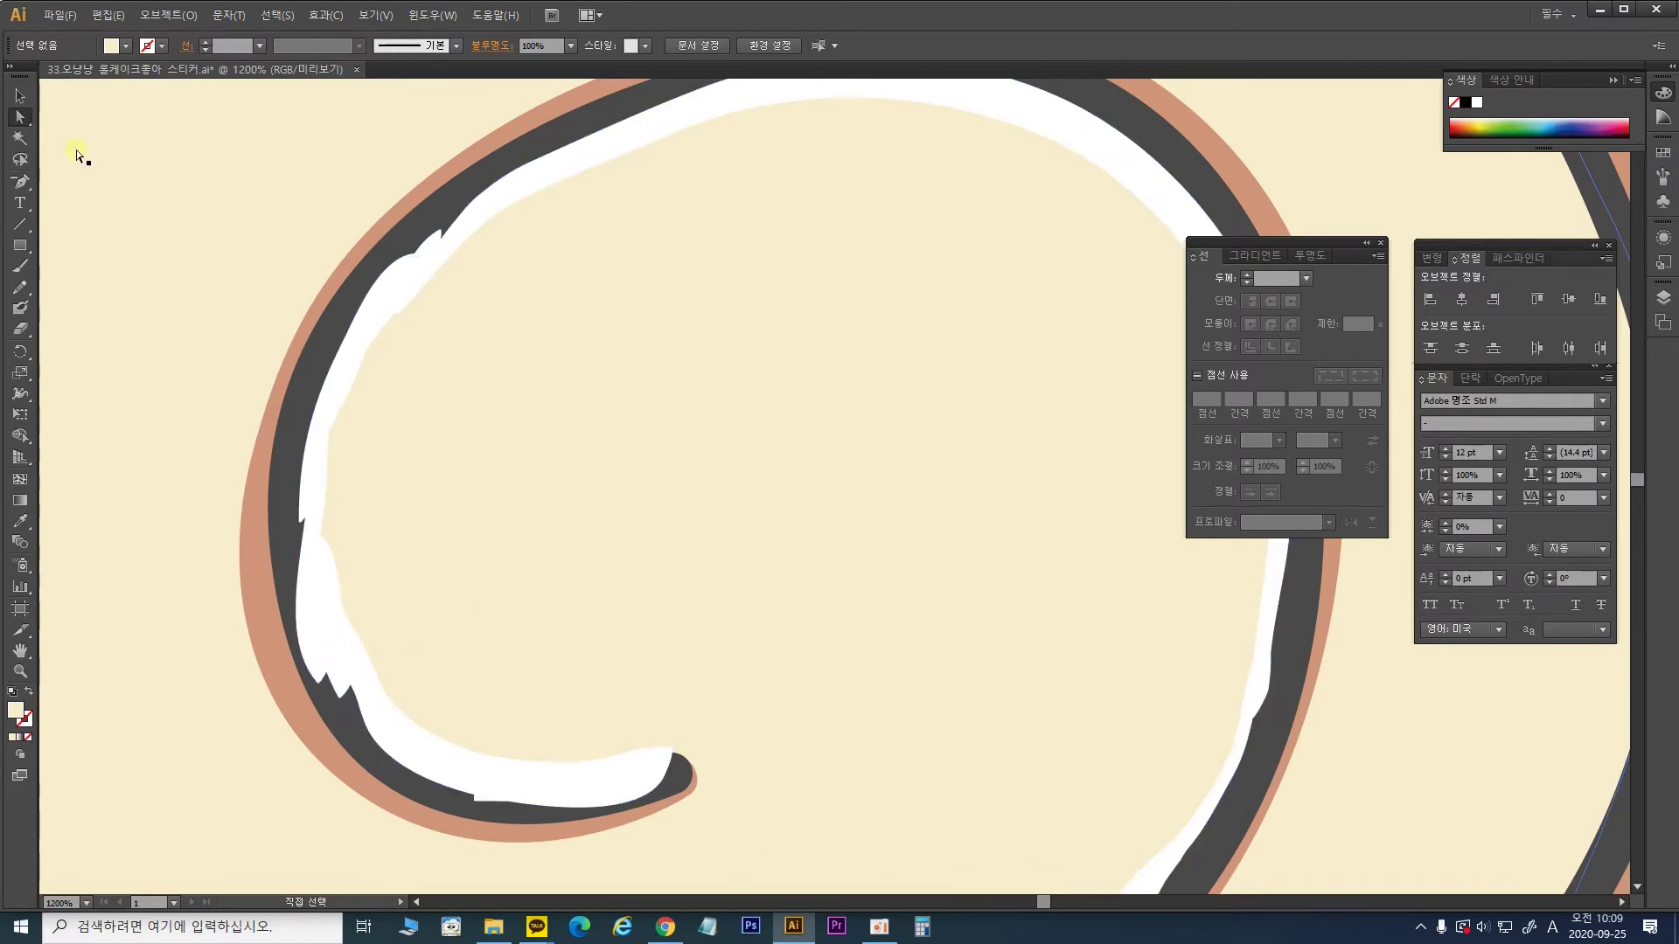
click(20, 96)
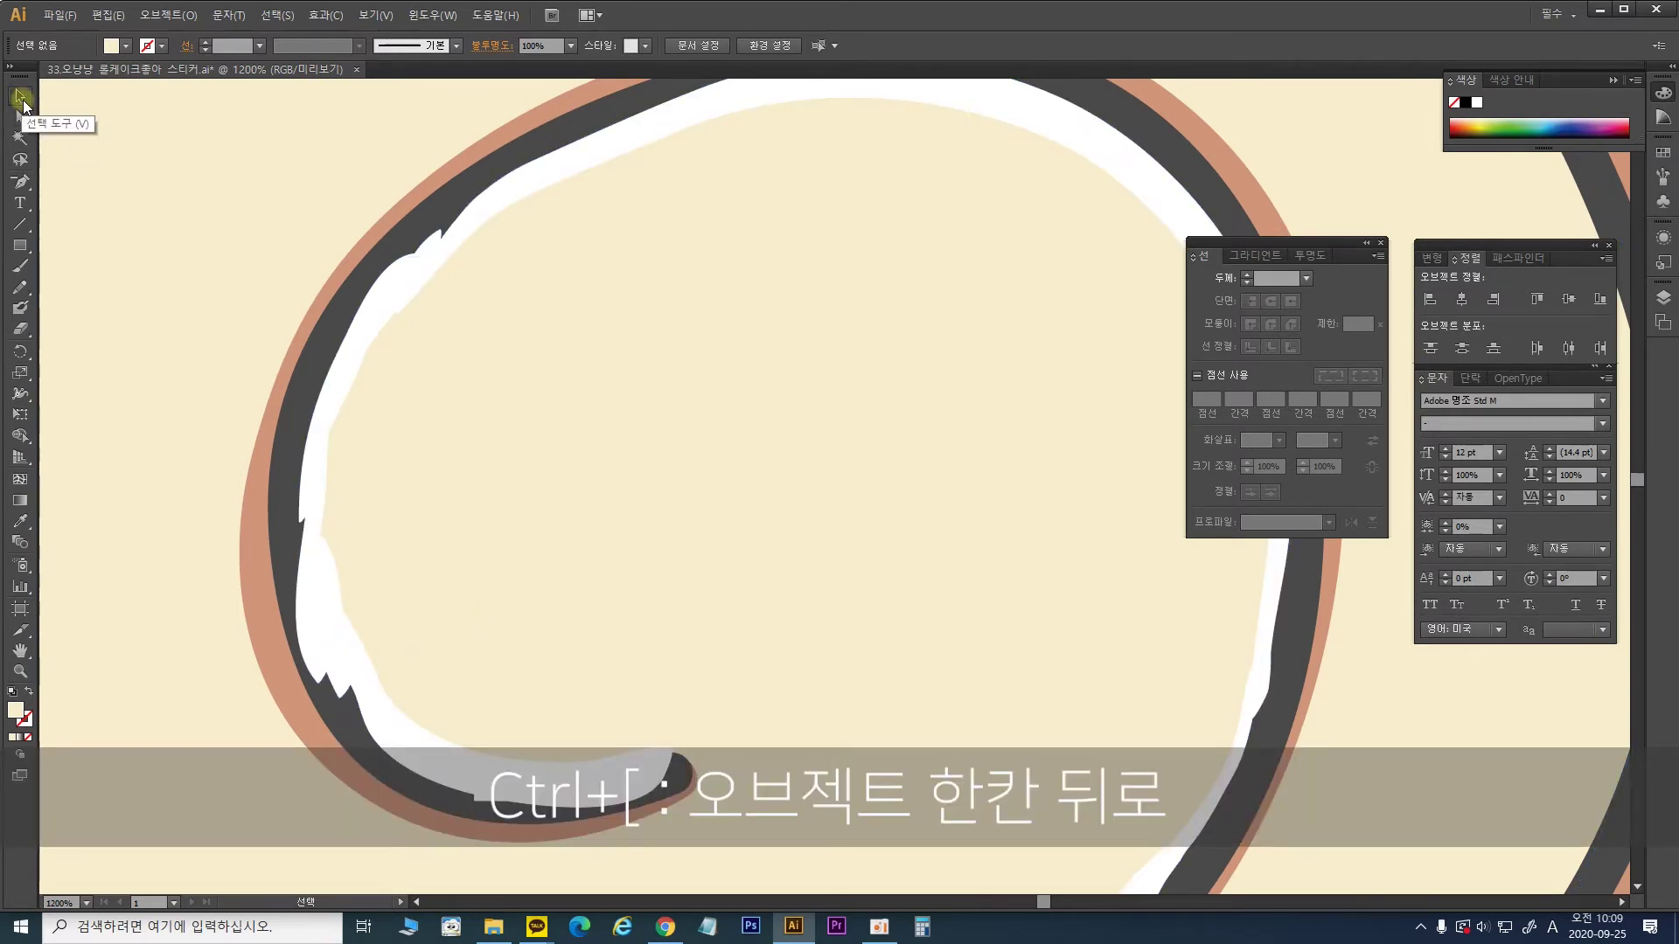
click(557, 160)
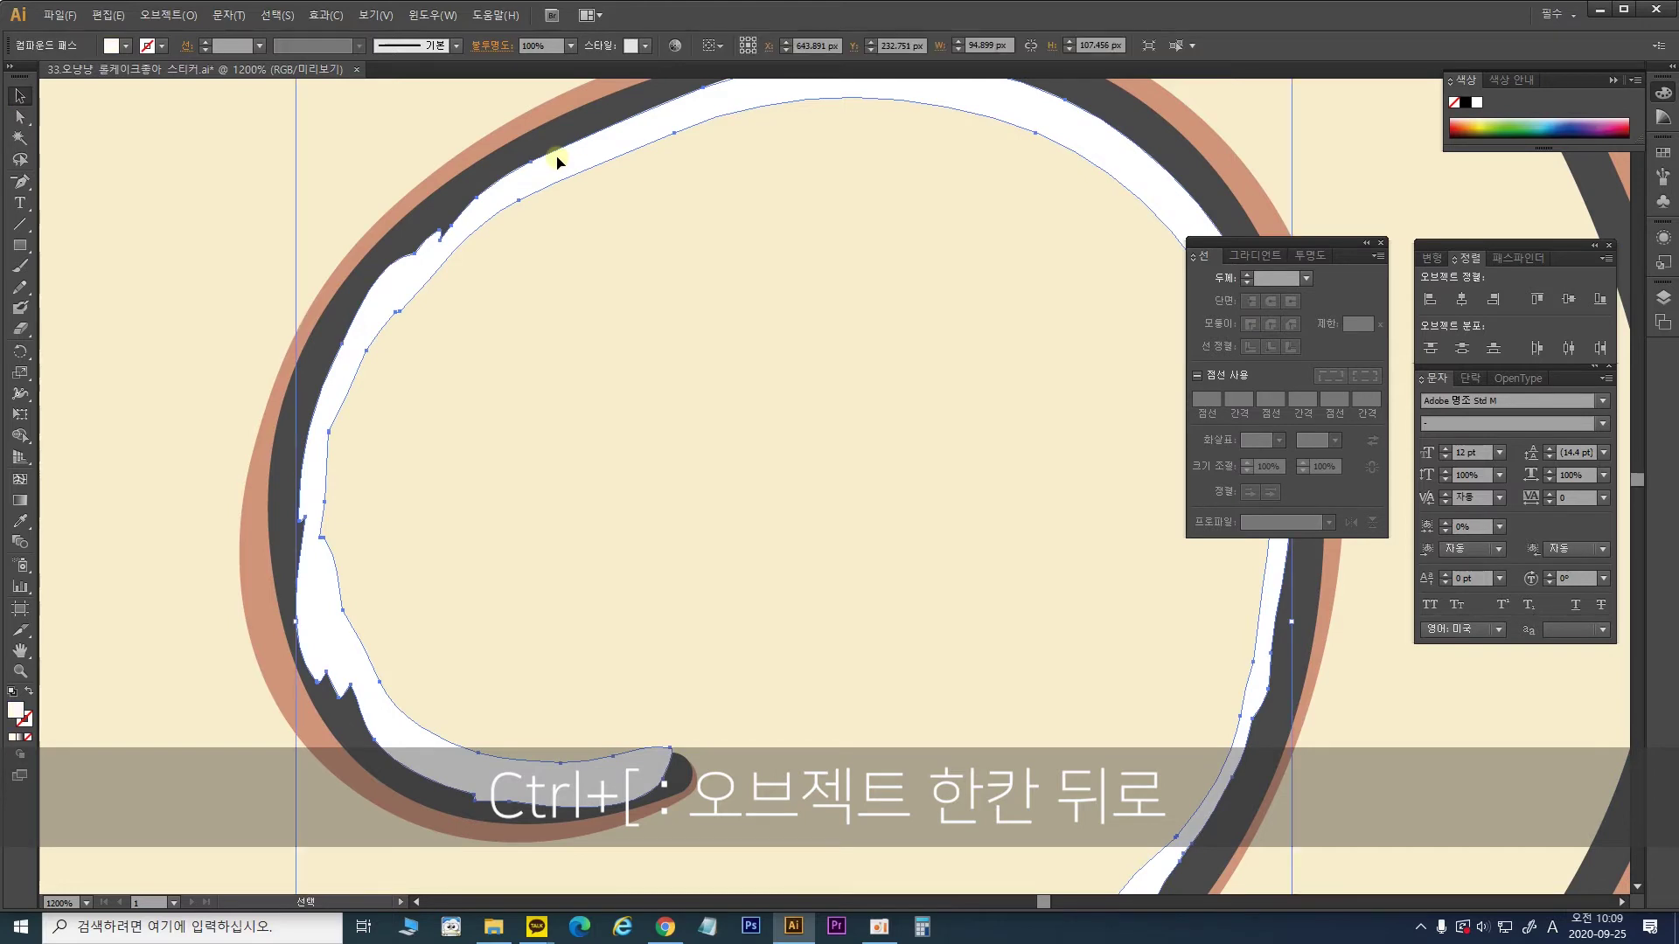
key(ctrl+bracketleft)
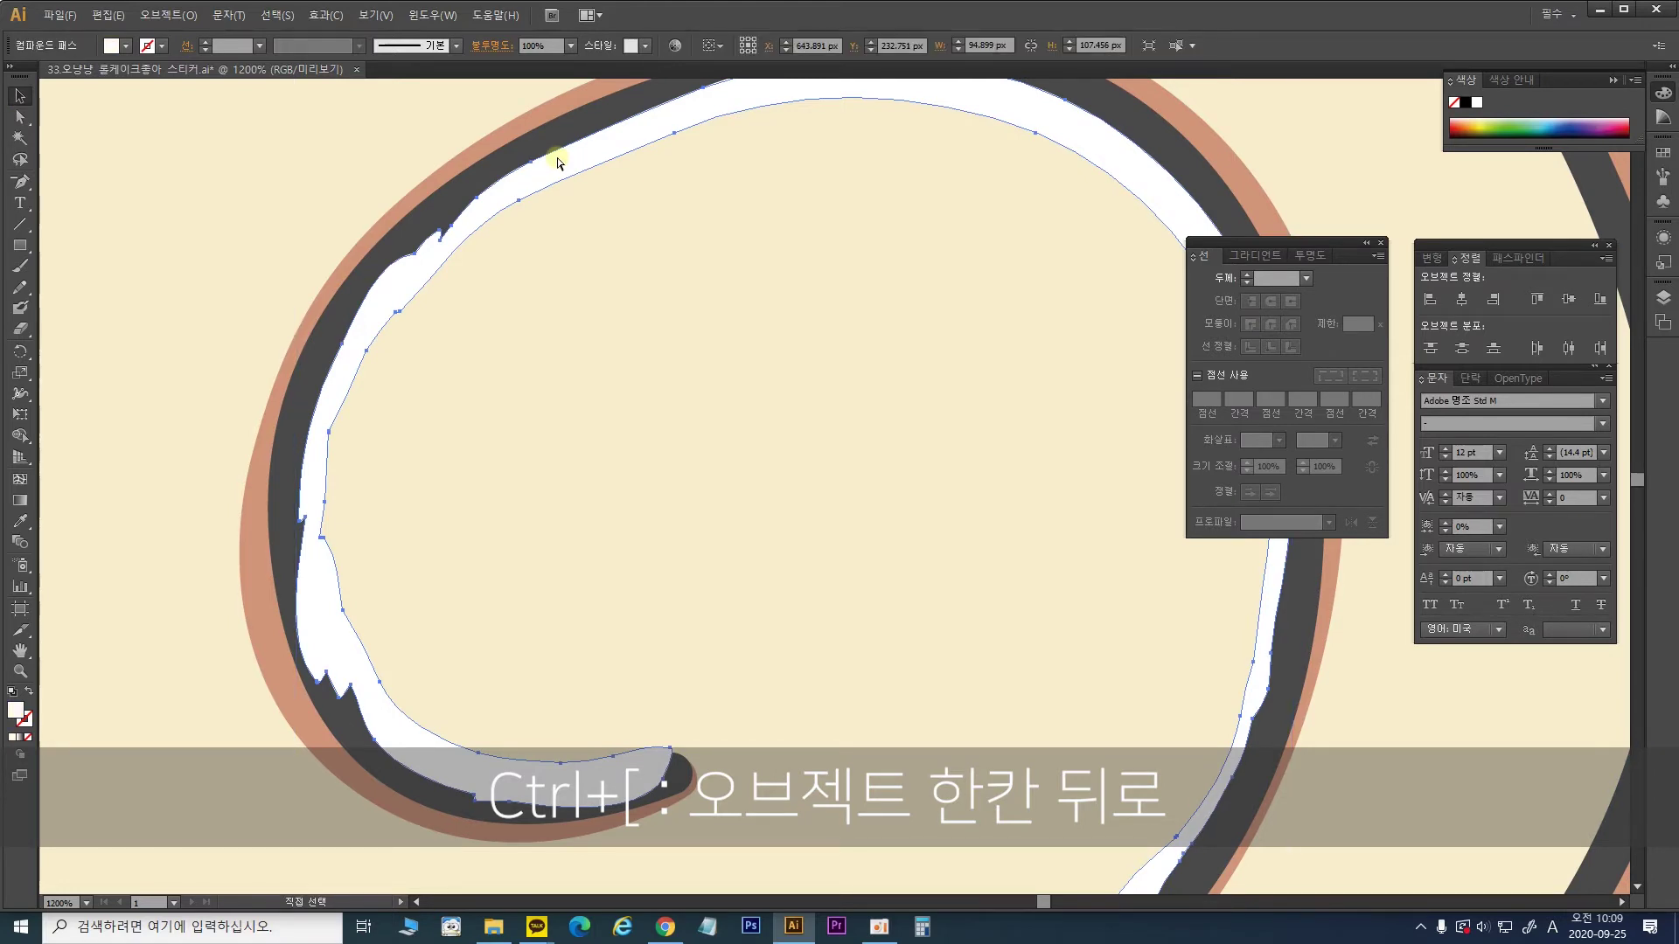
key(ctrl+bracketleft)
key(ctrl+minus)
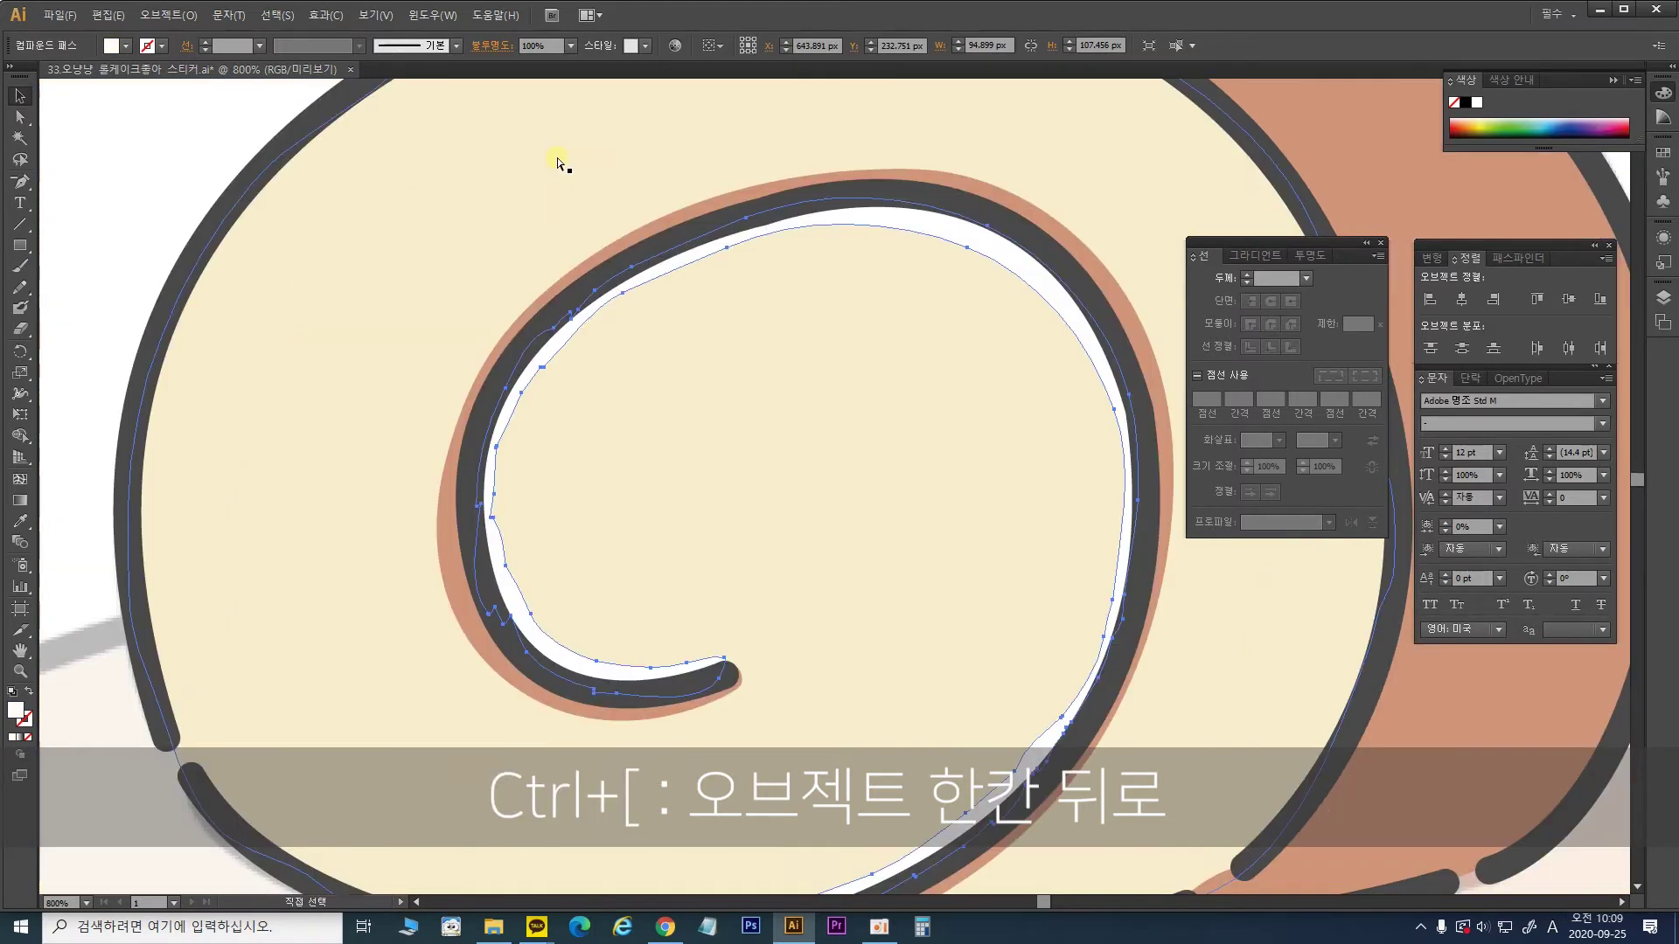
click(556, 156)
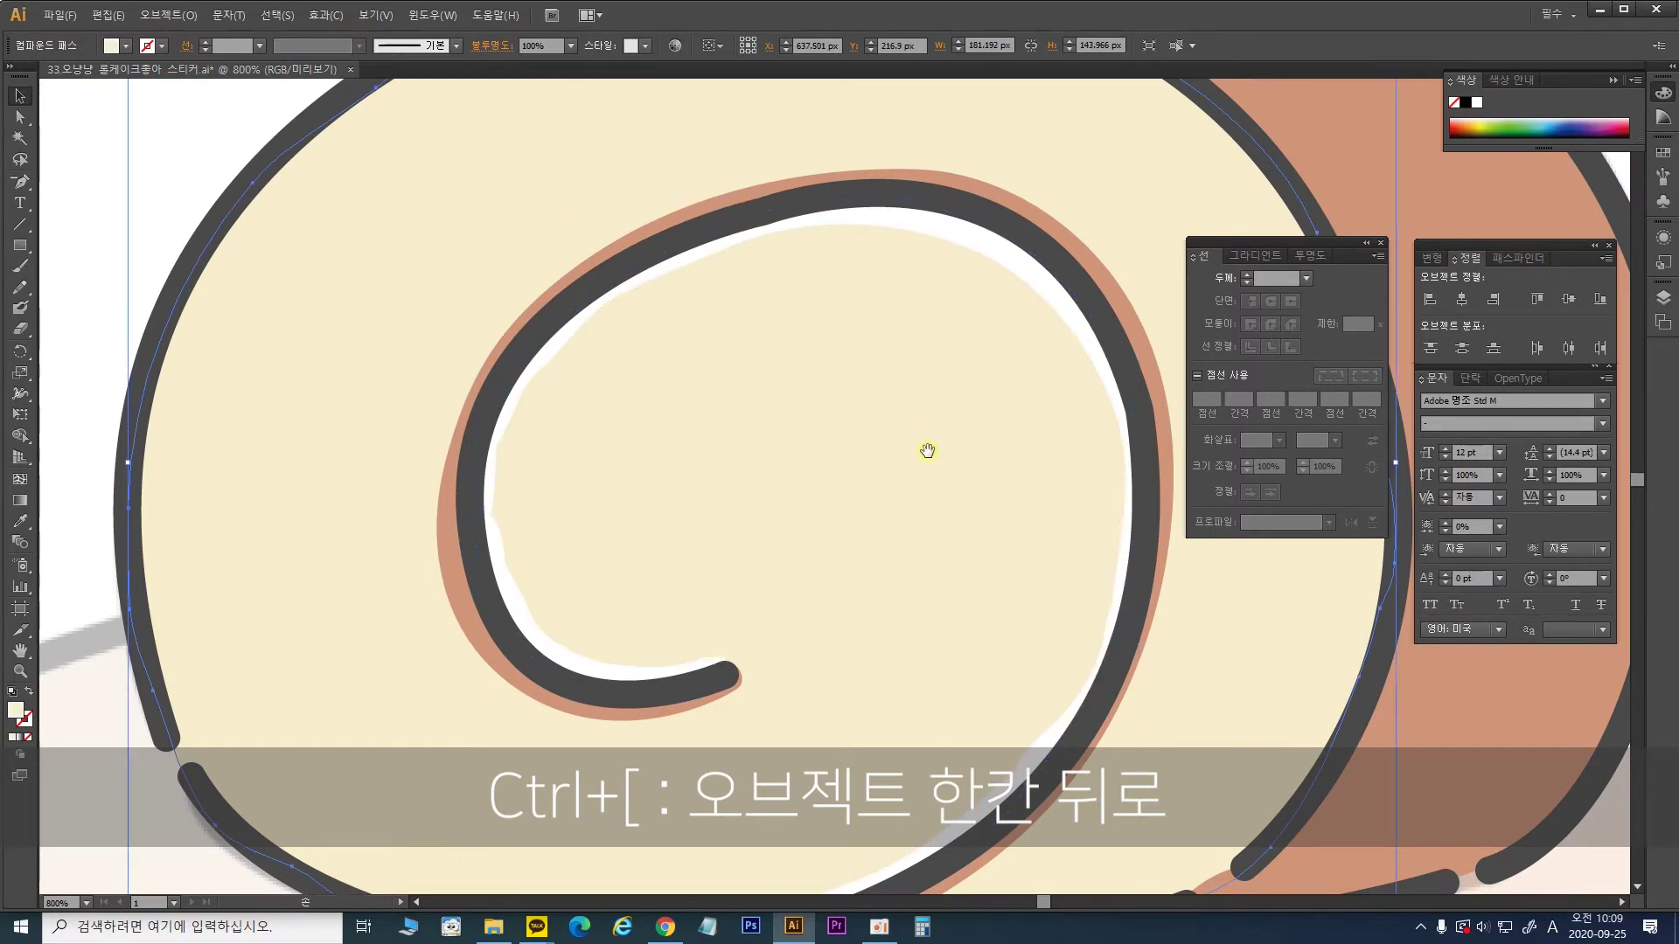
Step: Delete the surplus anchor points along the bumpy lower right inner contour of the white band
drag(925, 453, 896, 408)
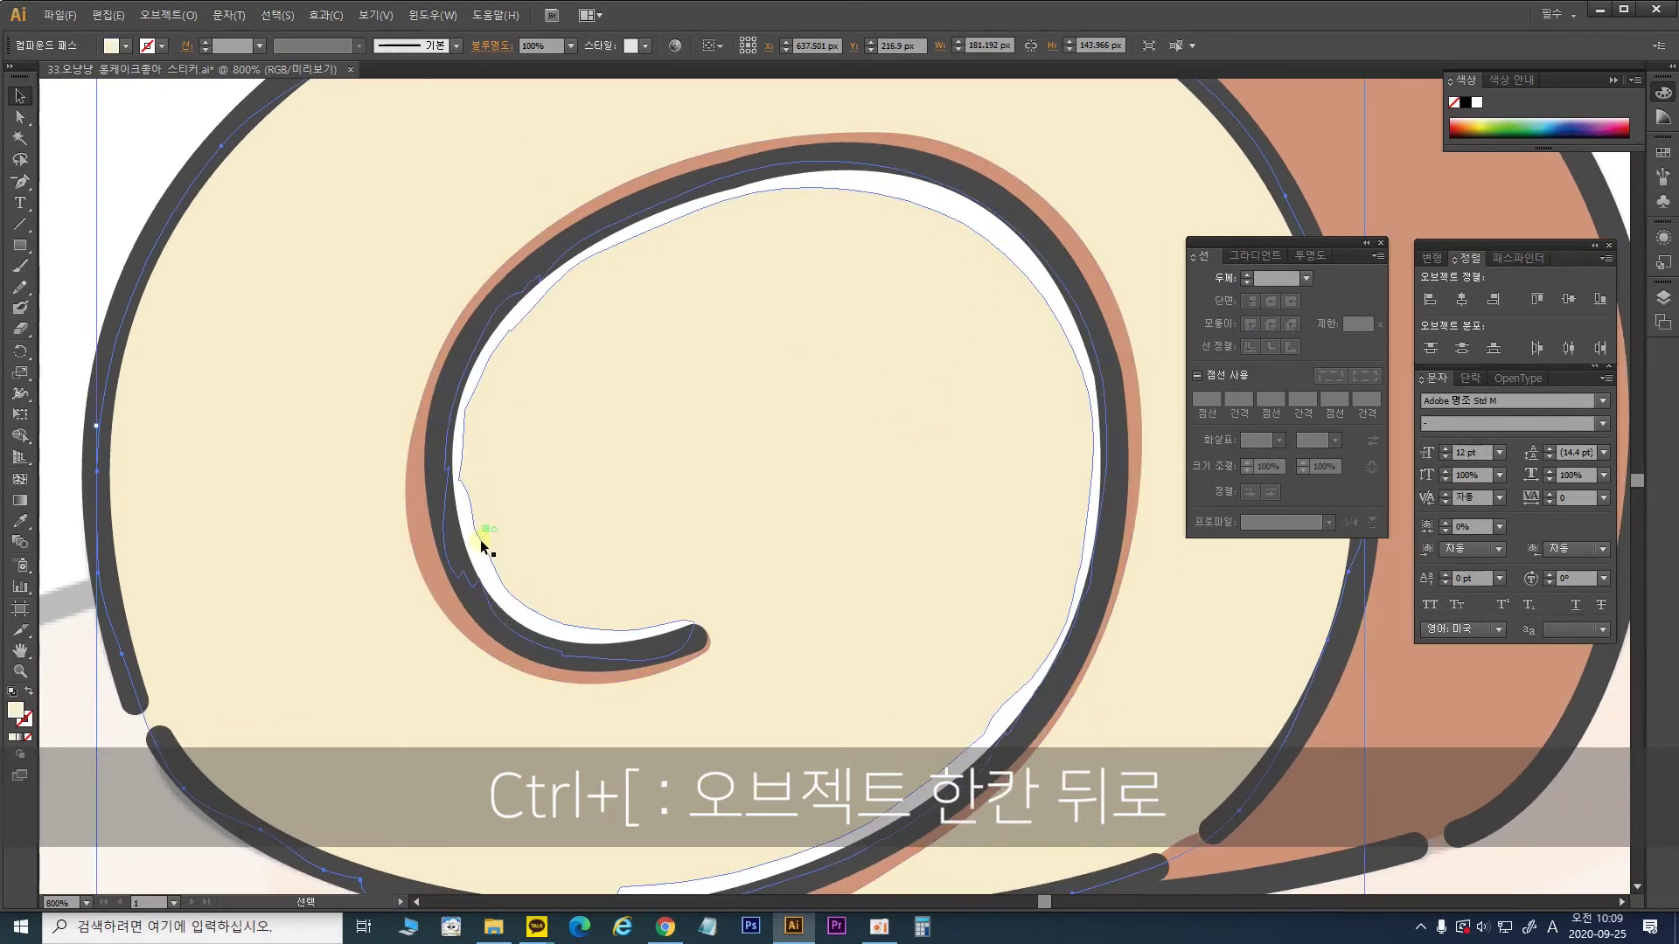
click(1064, 333)
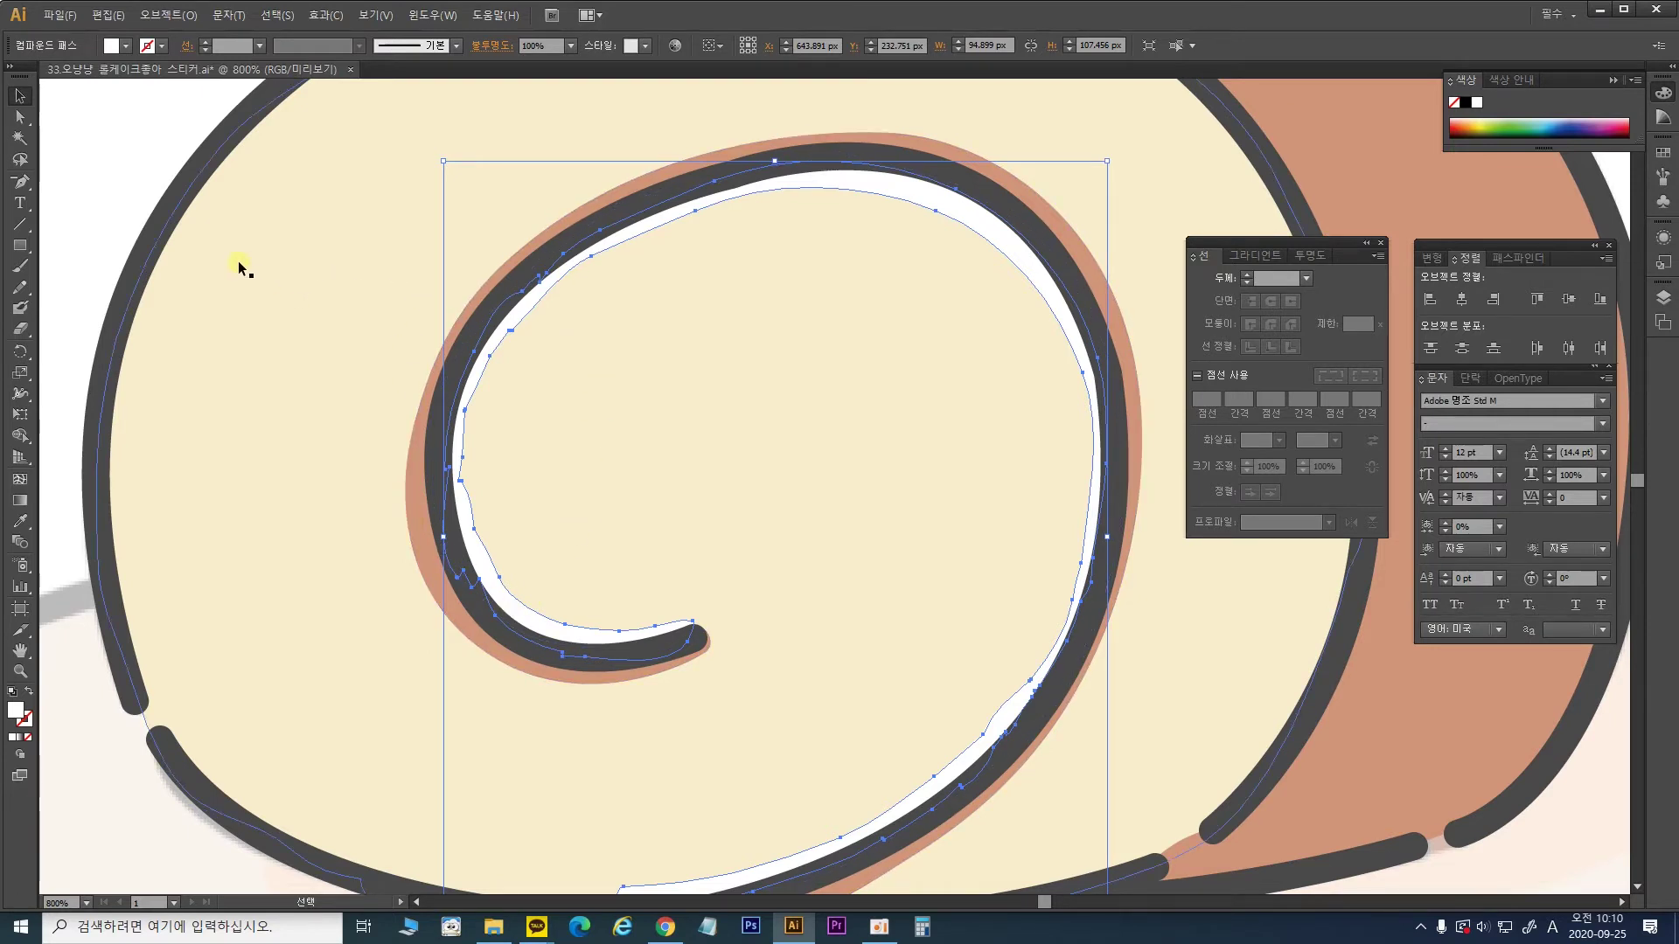
click(22, 183)
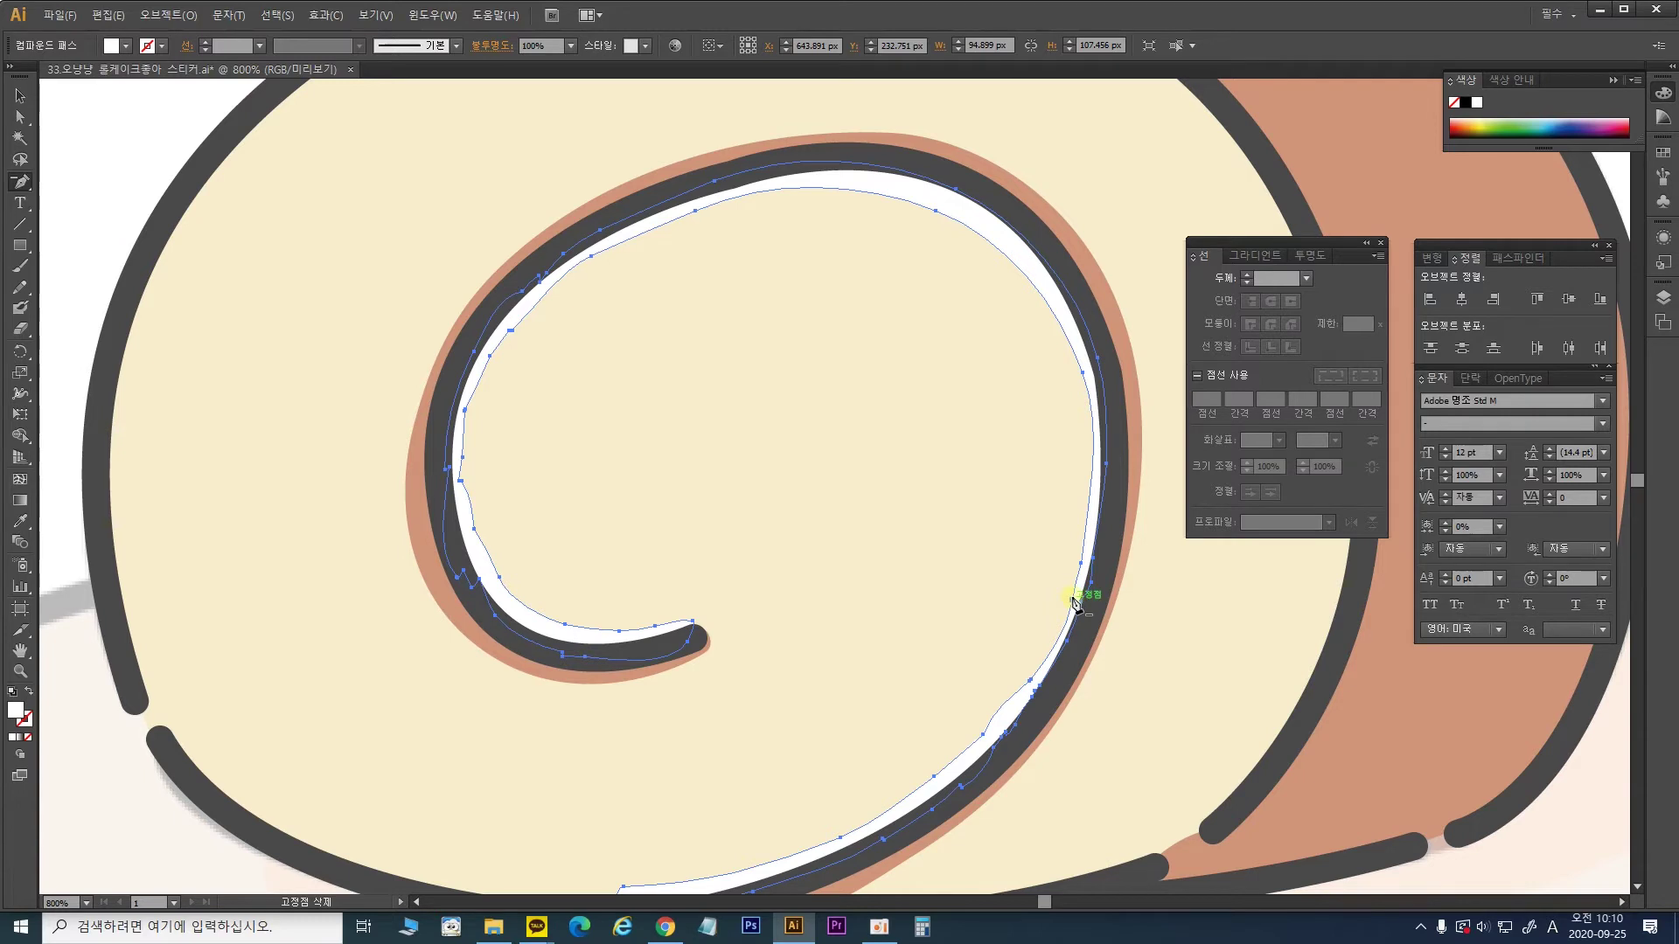
click(1075, 603)
click(1031, 690)
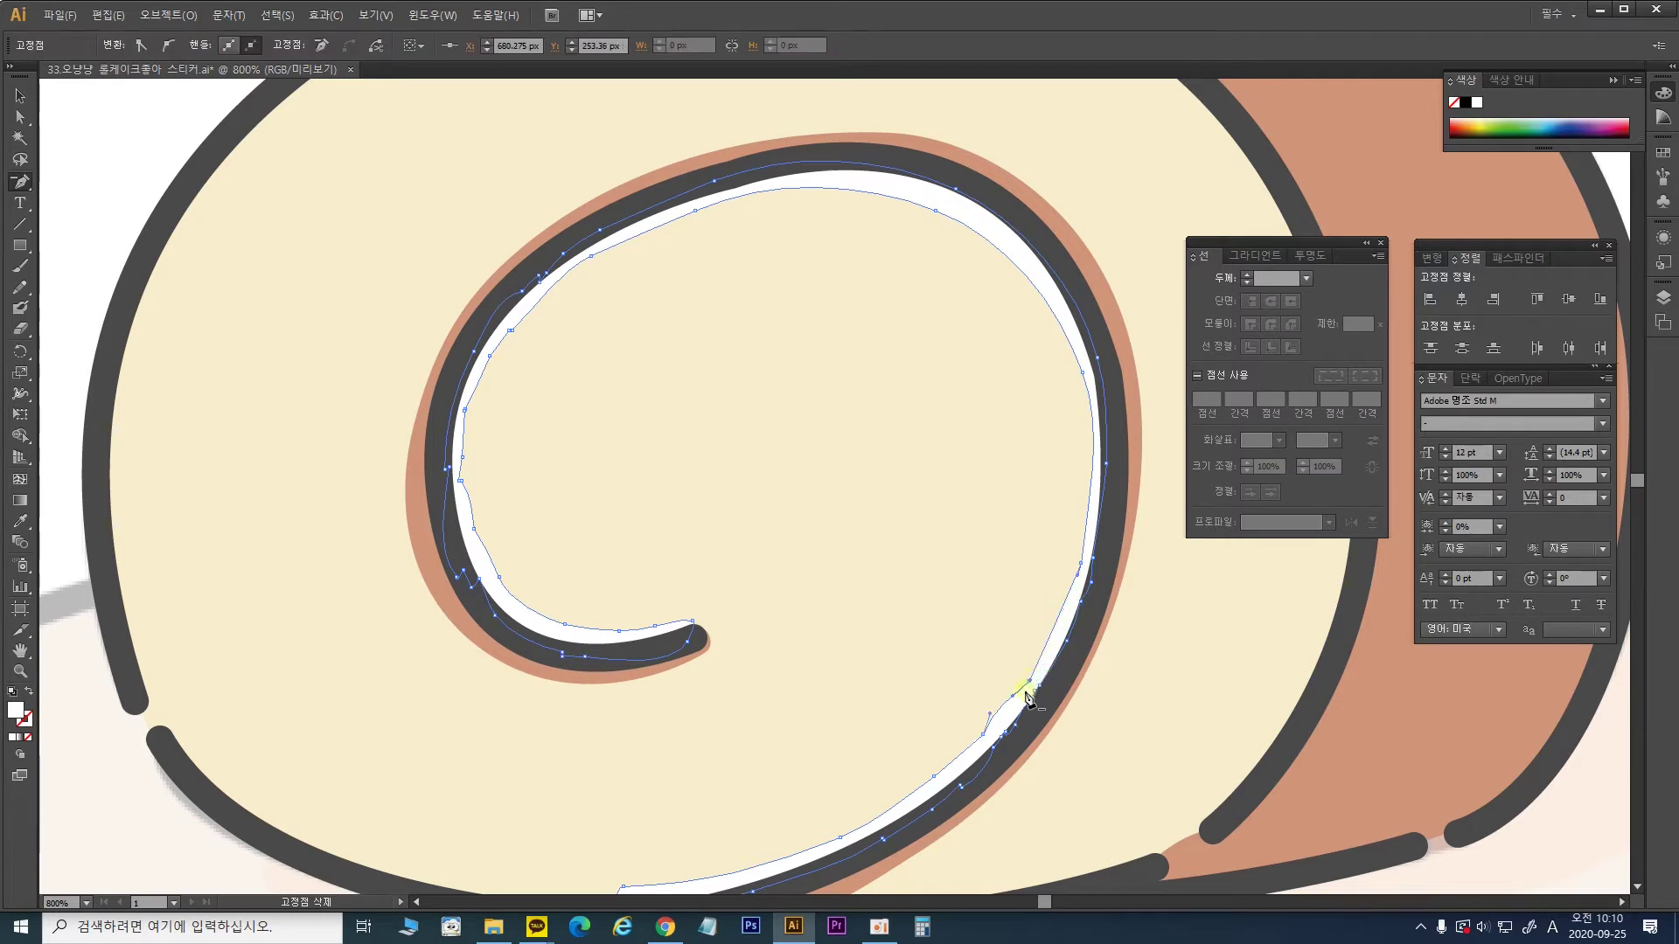
click(1014, 698)
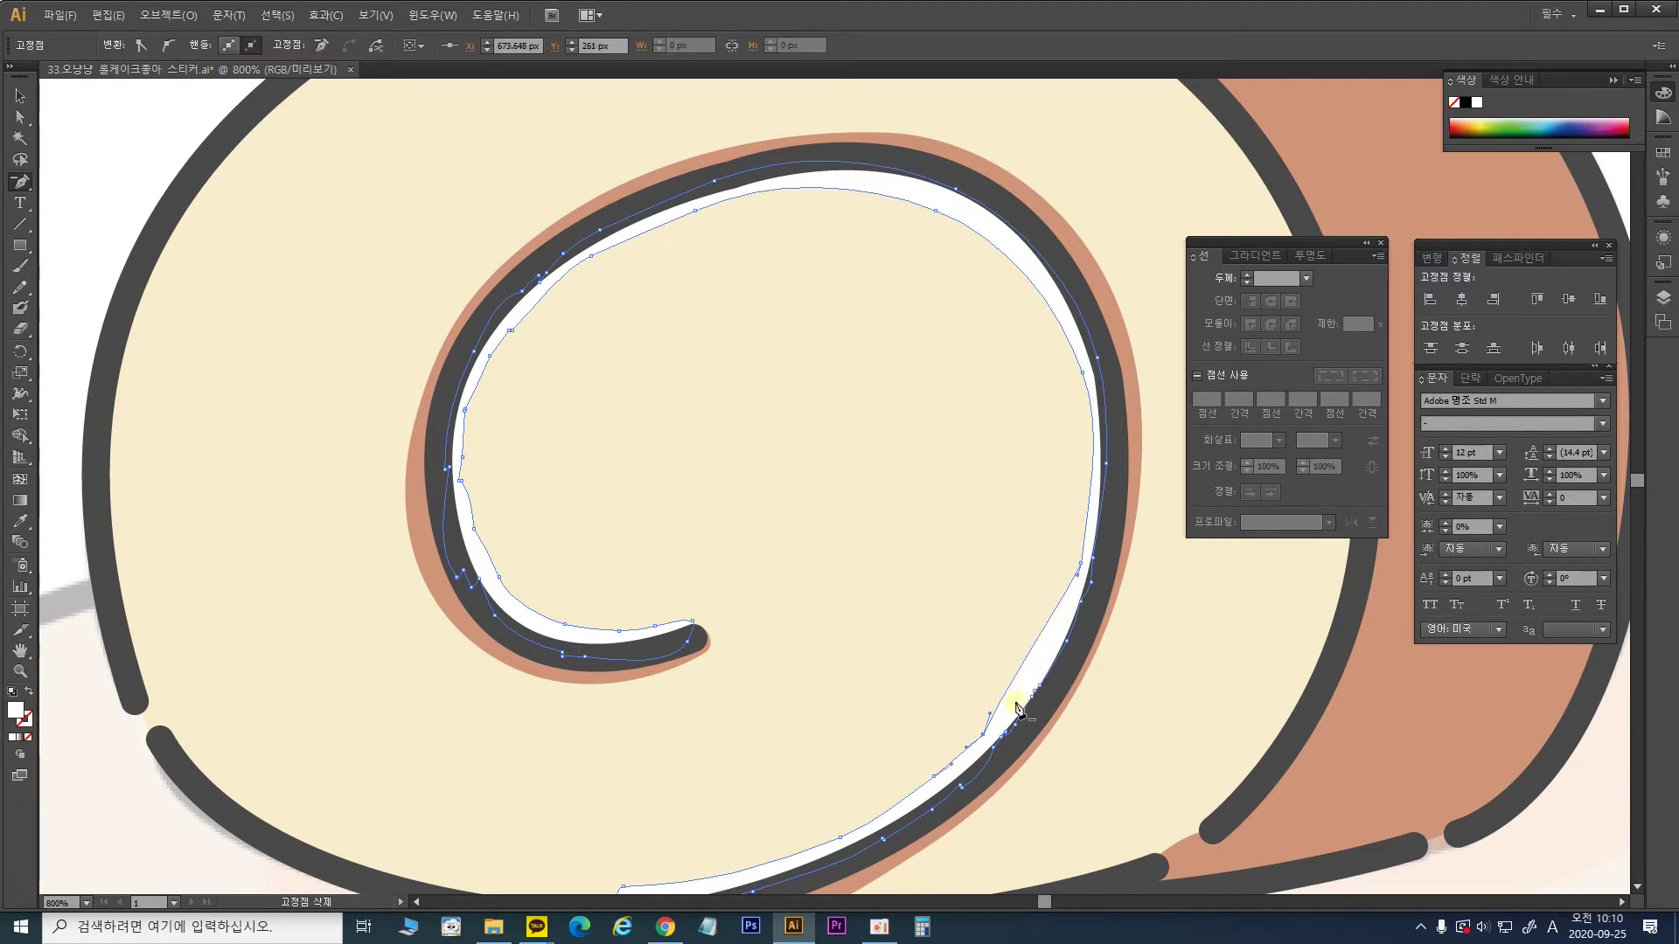
click(984, 734)
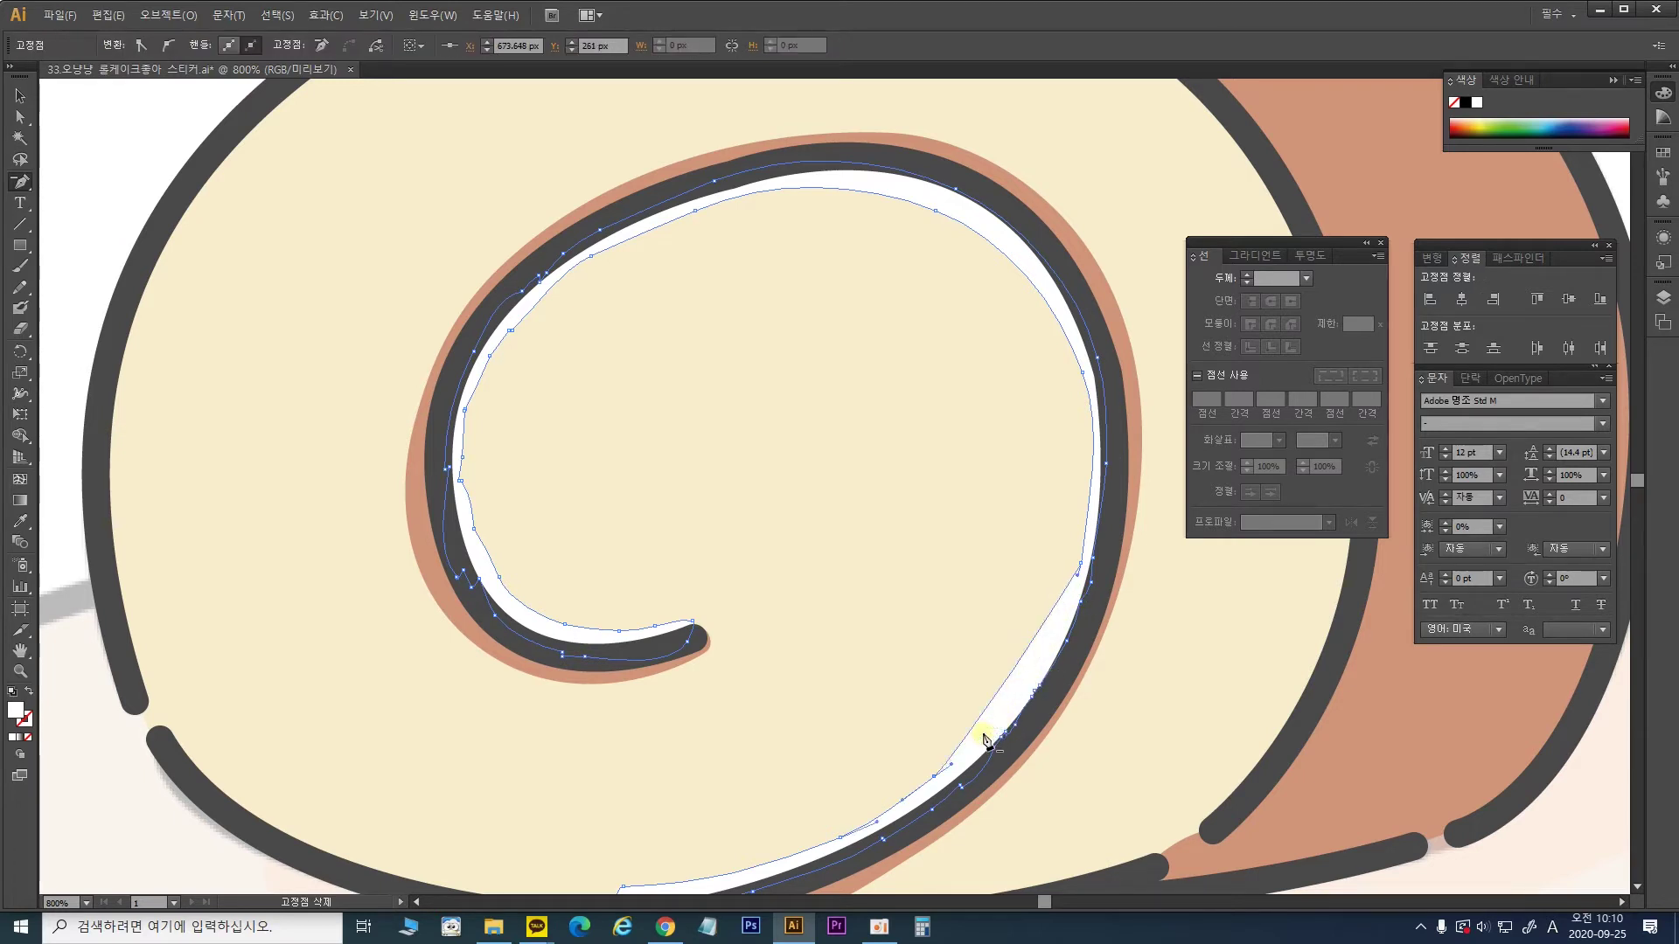
Step: Delete the surplus anchor points along the white band's left and upper left inner contour
click(462, 480)
click(465, 411)
click(485, 374)
click(491, 356)
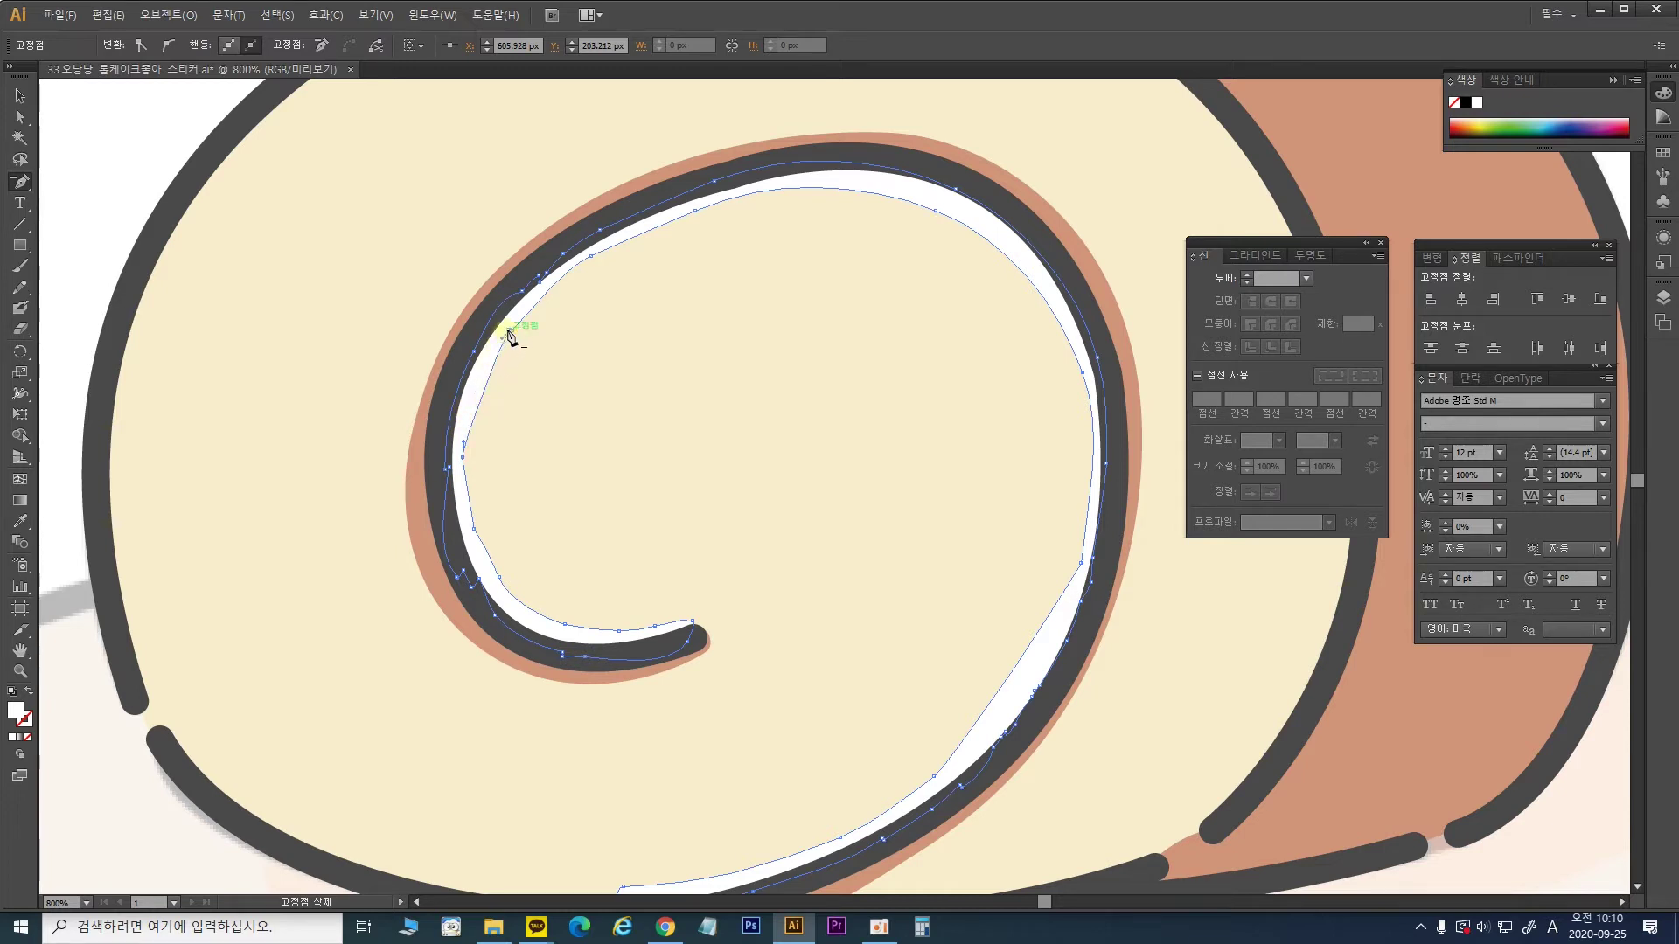
click(513, 332)
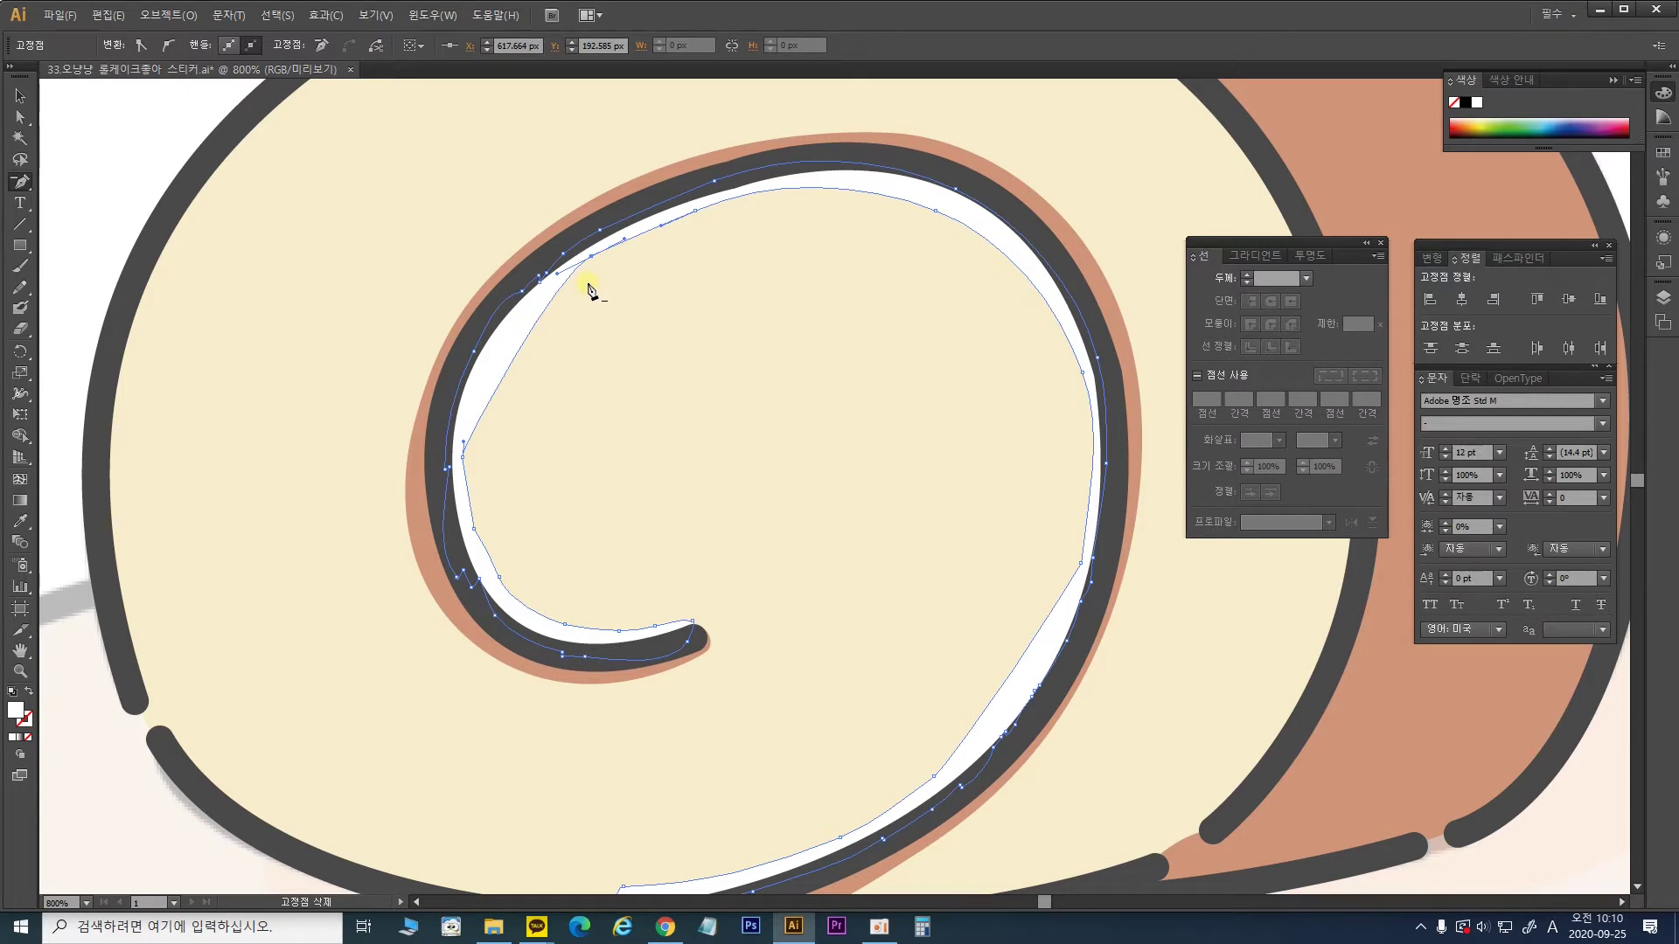
click(542, 280)
click(549, 271)
click(465, 460)
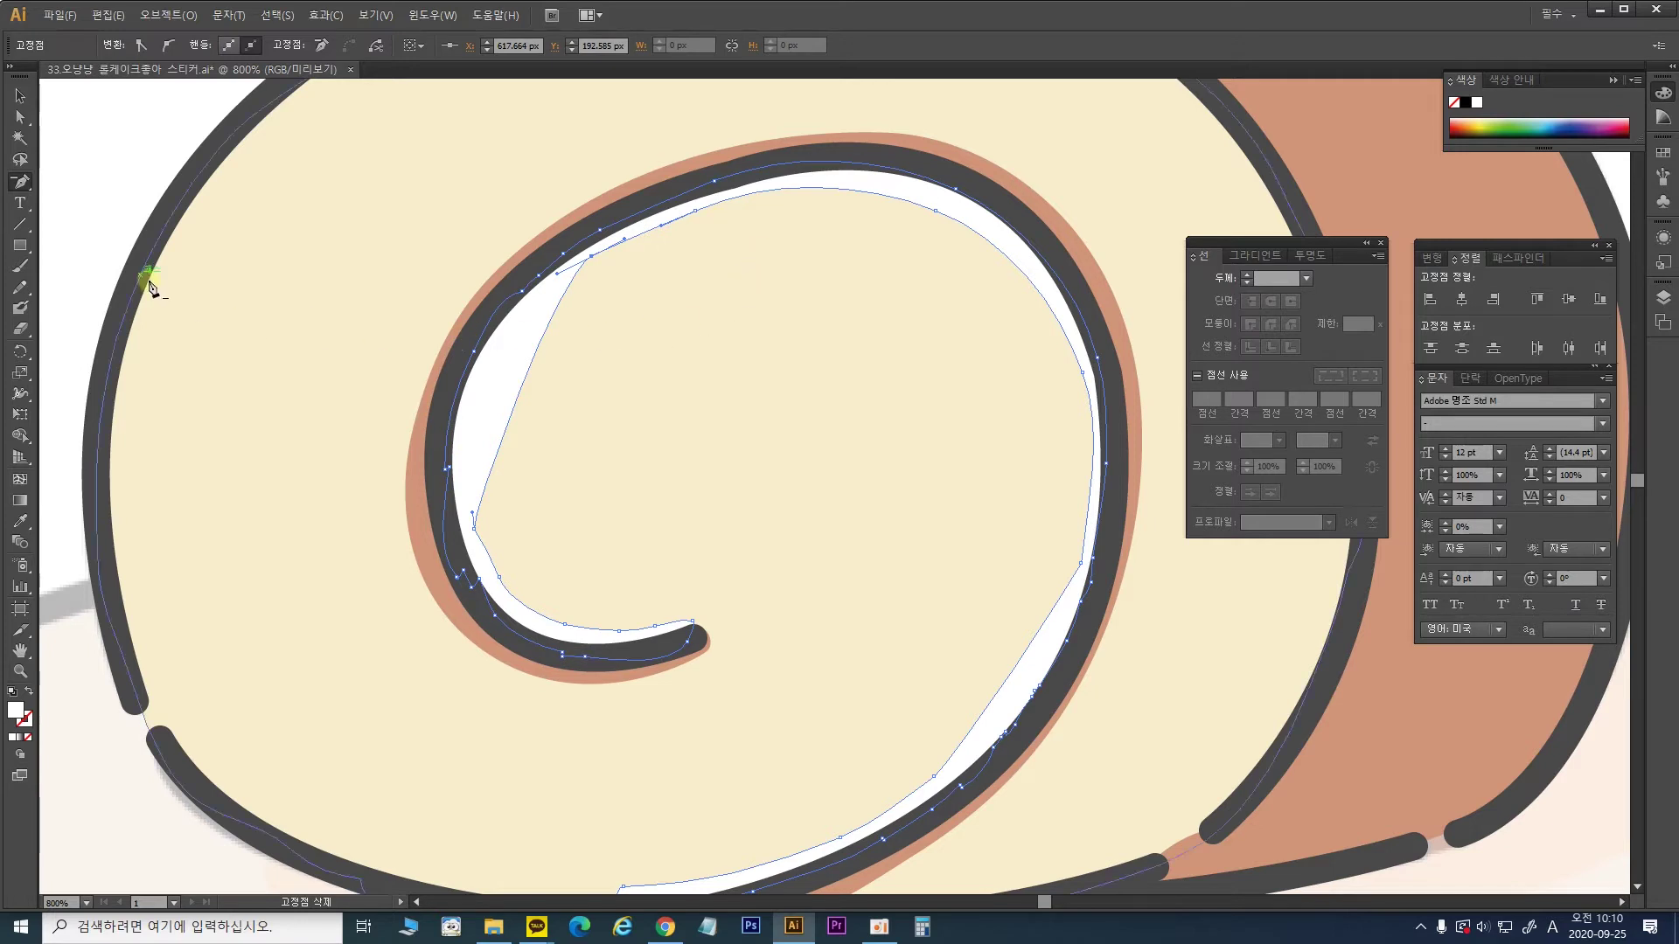
Step: Adjust the direction handles on the white band's upper left and lower right inner contour into smooth curves, leaving an even band
click(19, 117)
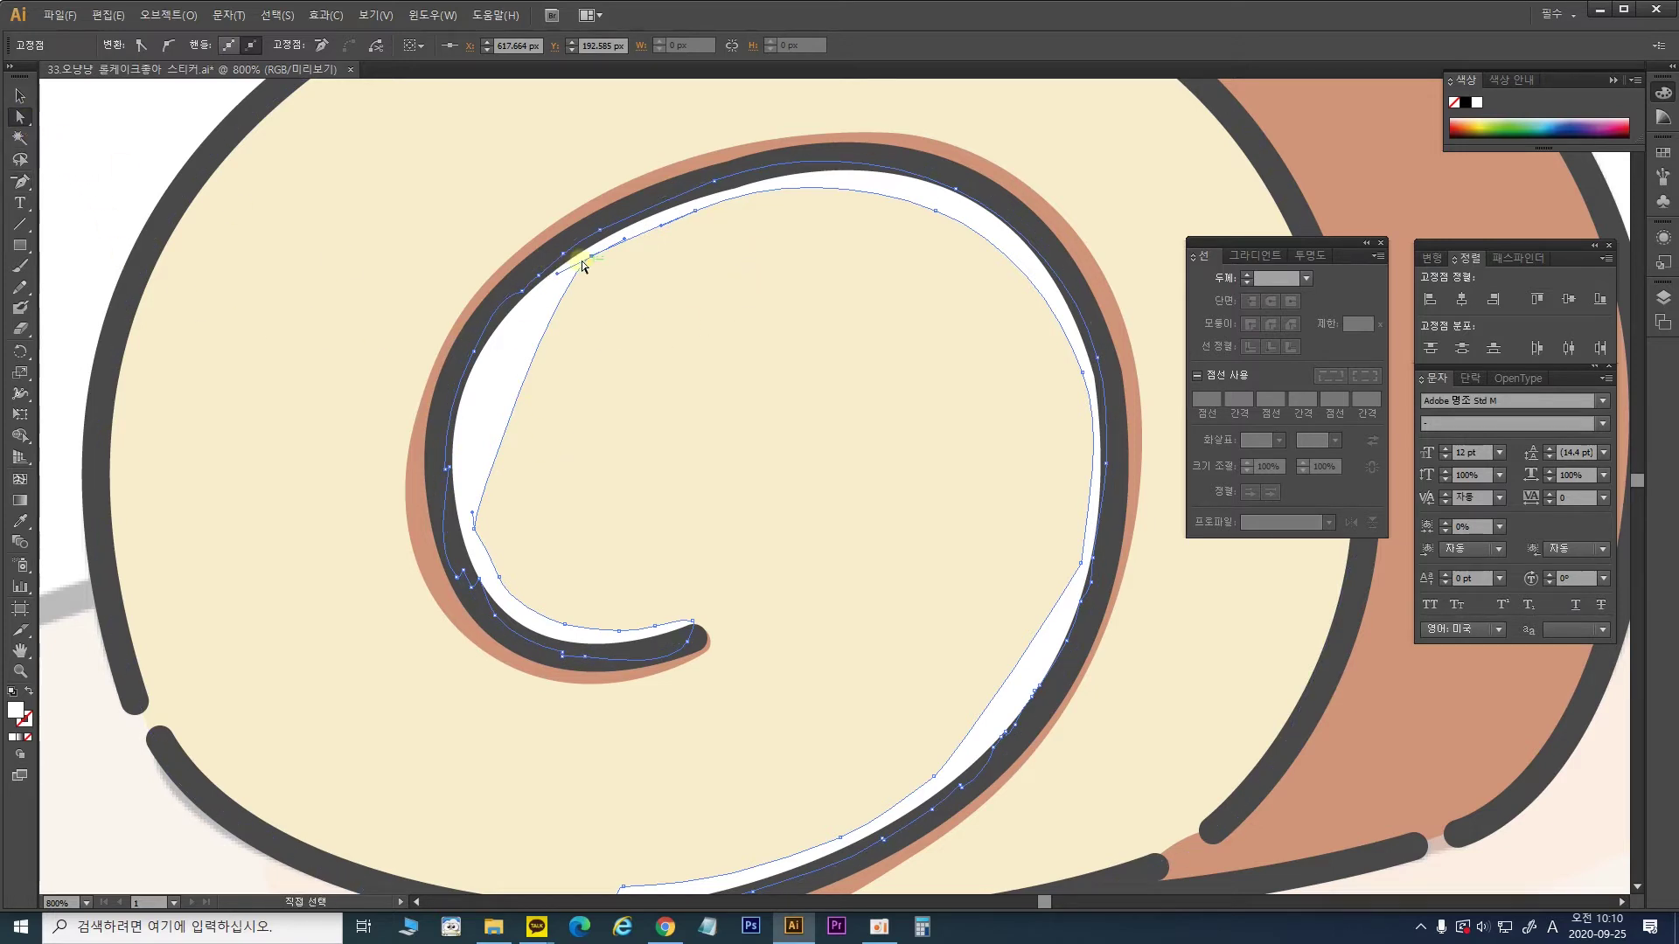
mouse_move(581, 262)
mouse_down()
mouse_move(487, 300)
mouse_move(563, 270)
mouse_up()
drag(473, 517, 439, 377)
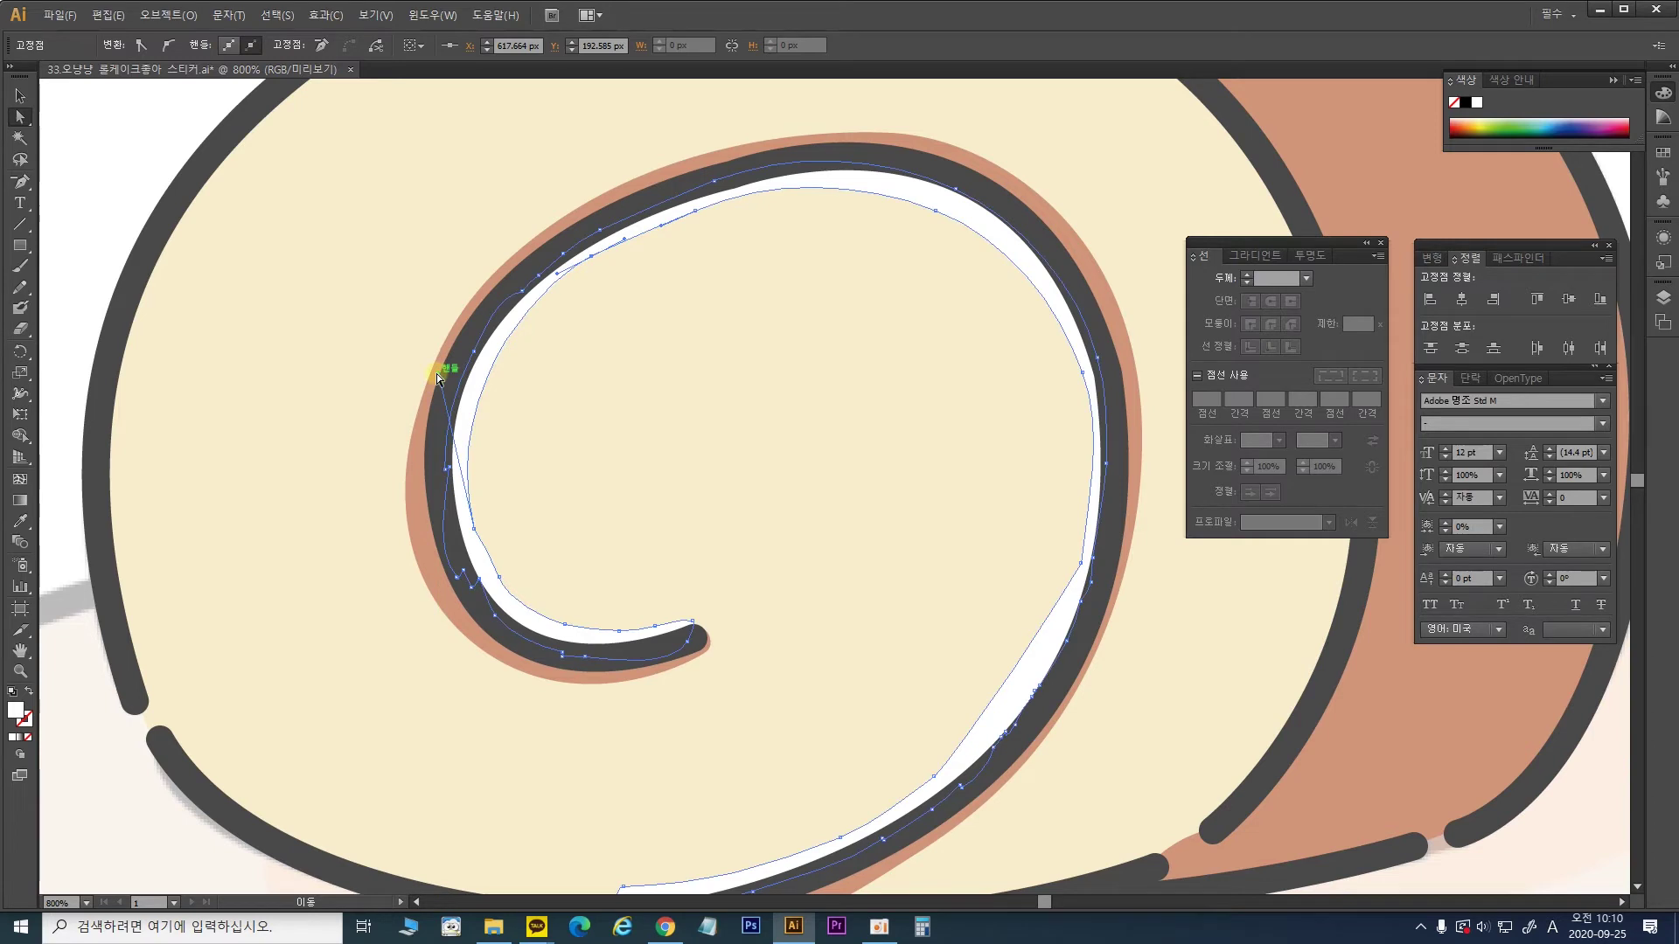
click(1082, 564)
drag(953, 766, 1040, 689)
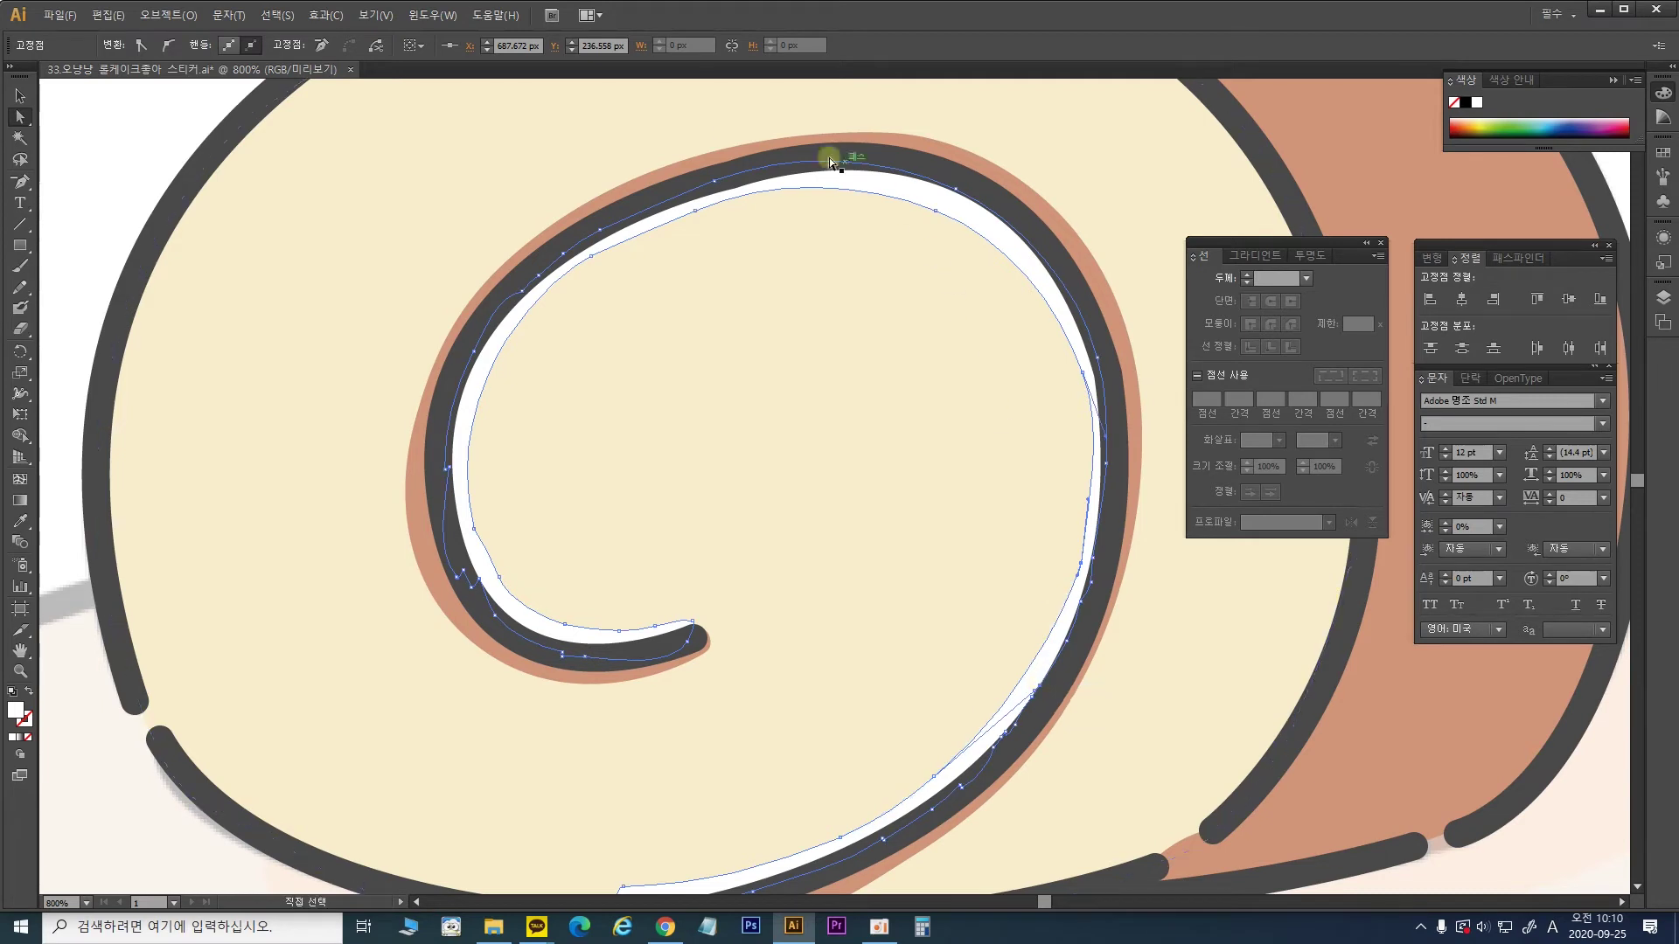
click(1132, 592)
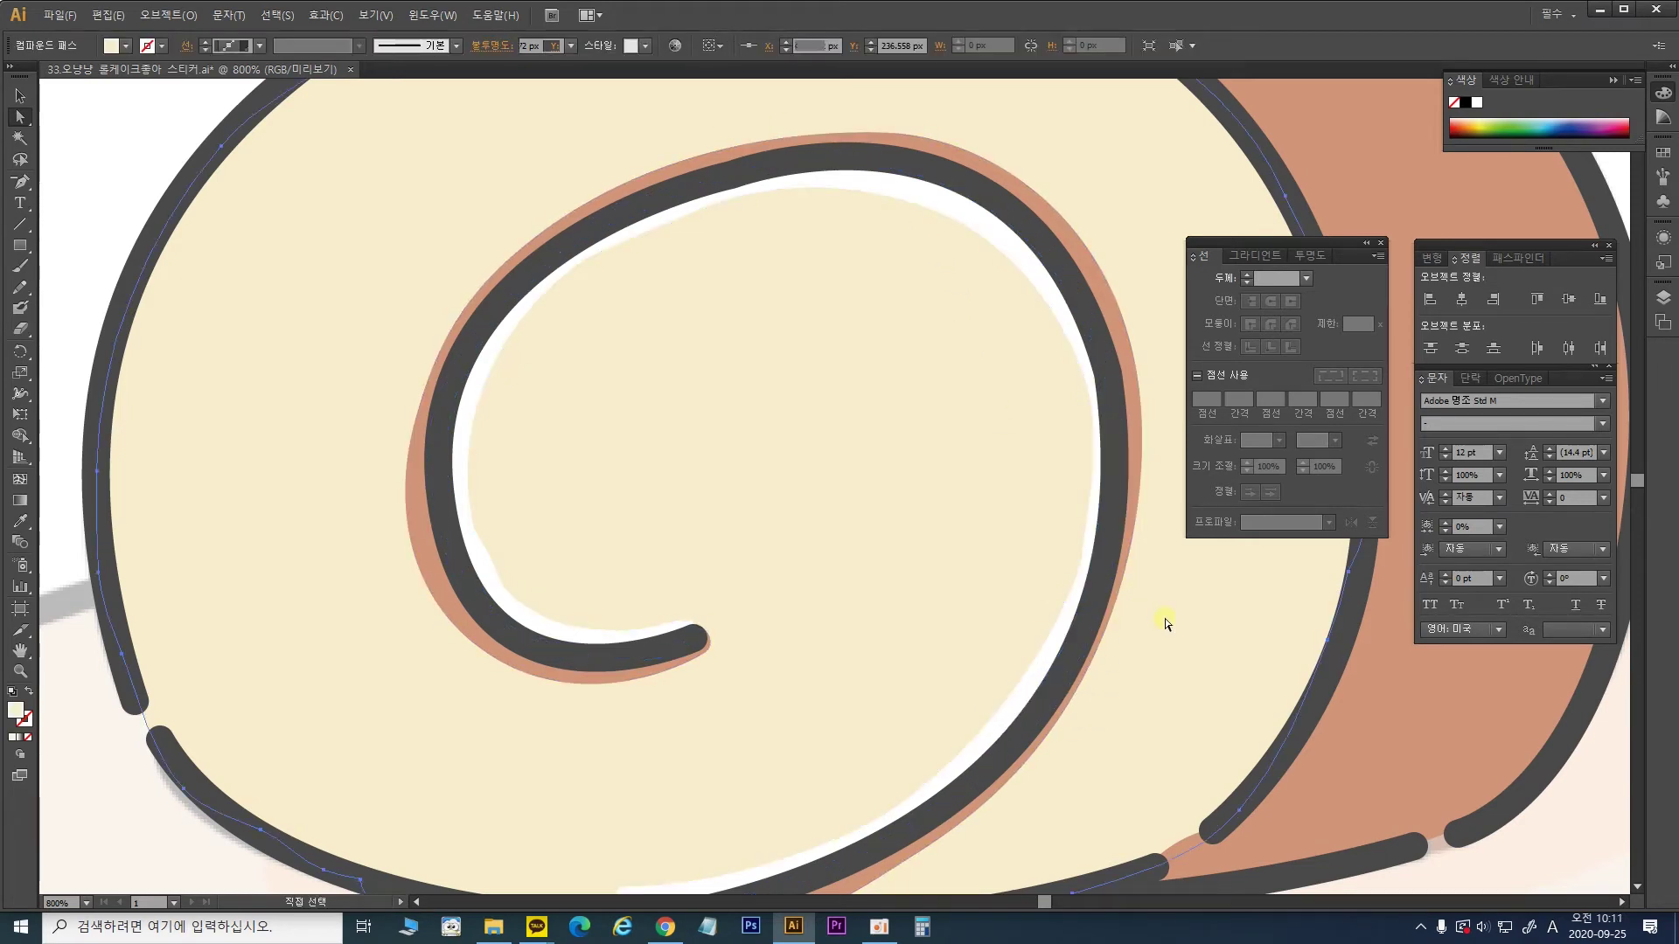
Step: Move the upper anchor point at the white band's lower end outward onto the cake's bottom outline, tapering the band into it
key(ctrl+minus)
key(ctrl+minus)
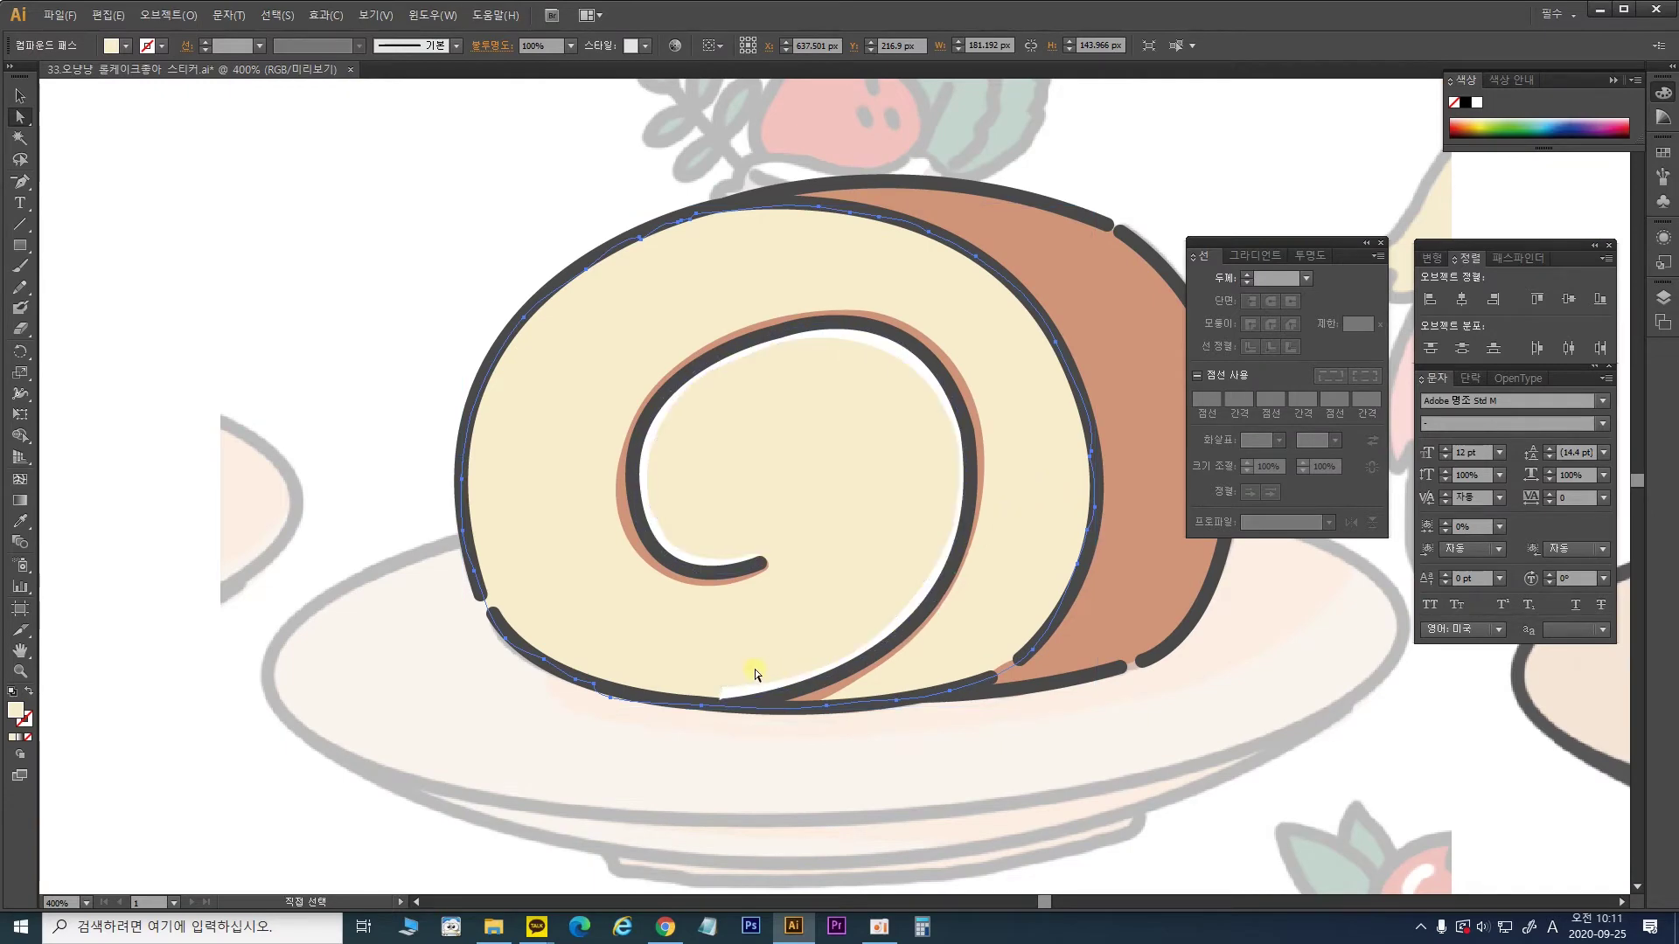
key(ctrl+plus)
key(ctrl+plus)
key(ctrl+plus)
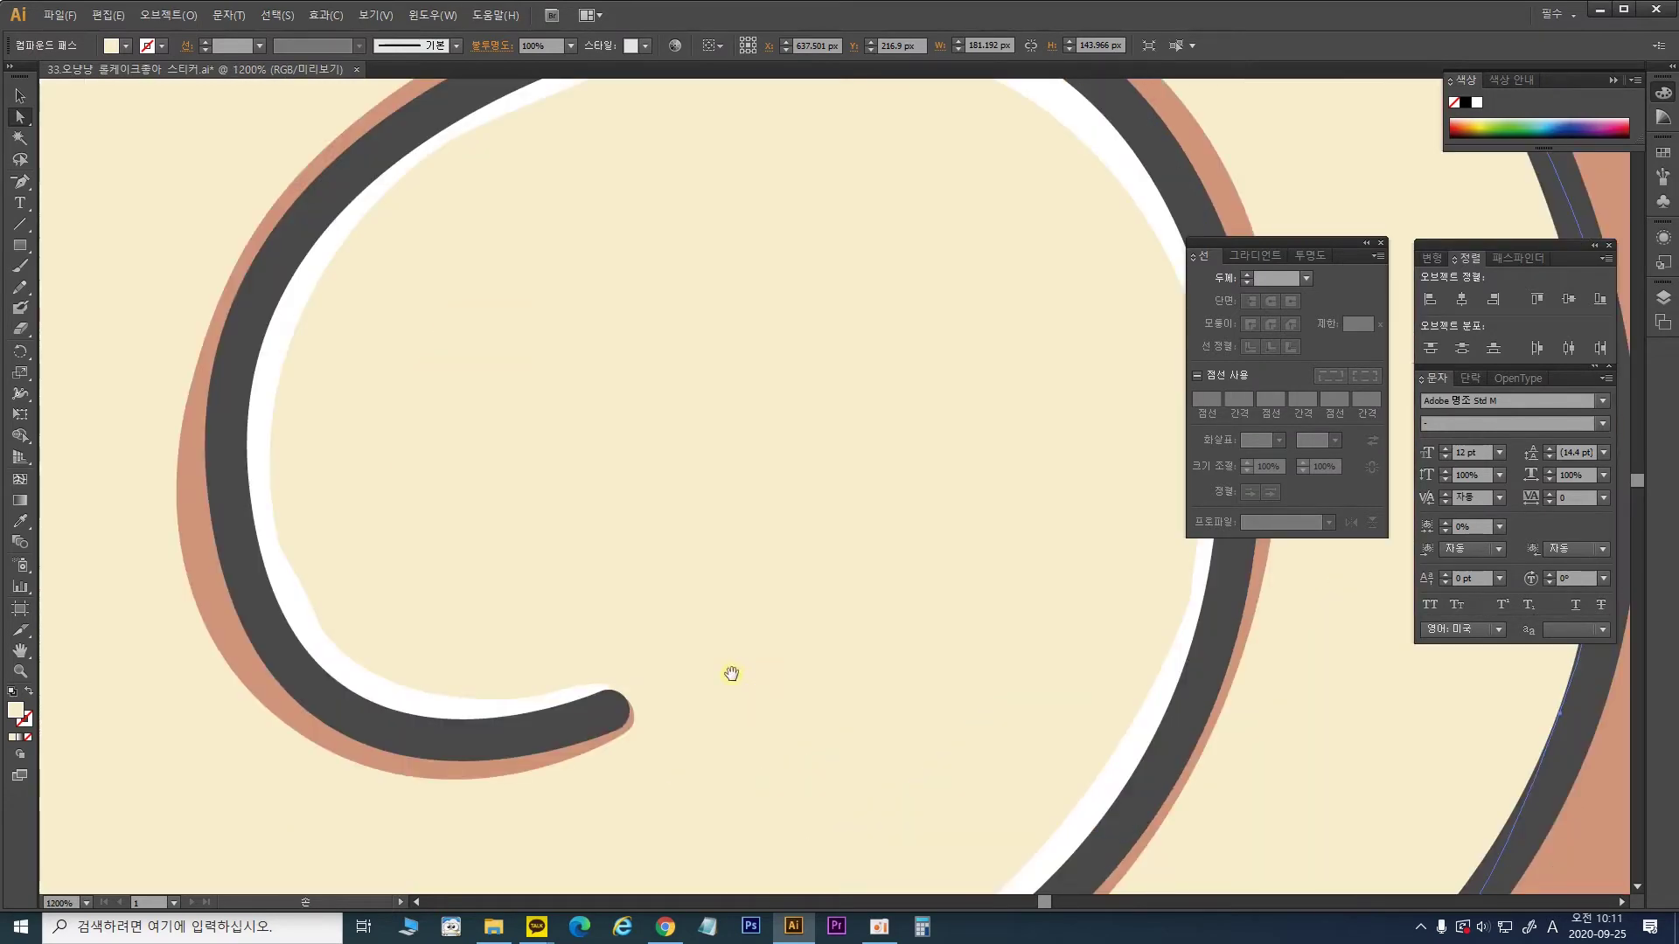
drag(731, 679, 884, 449)
click(671, 737)
click(669, 738)
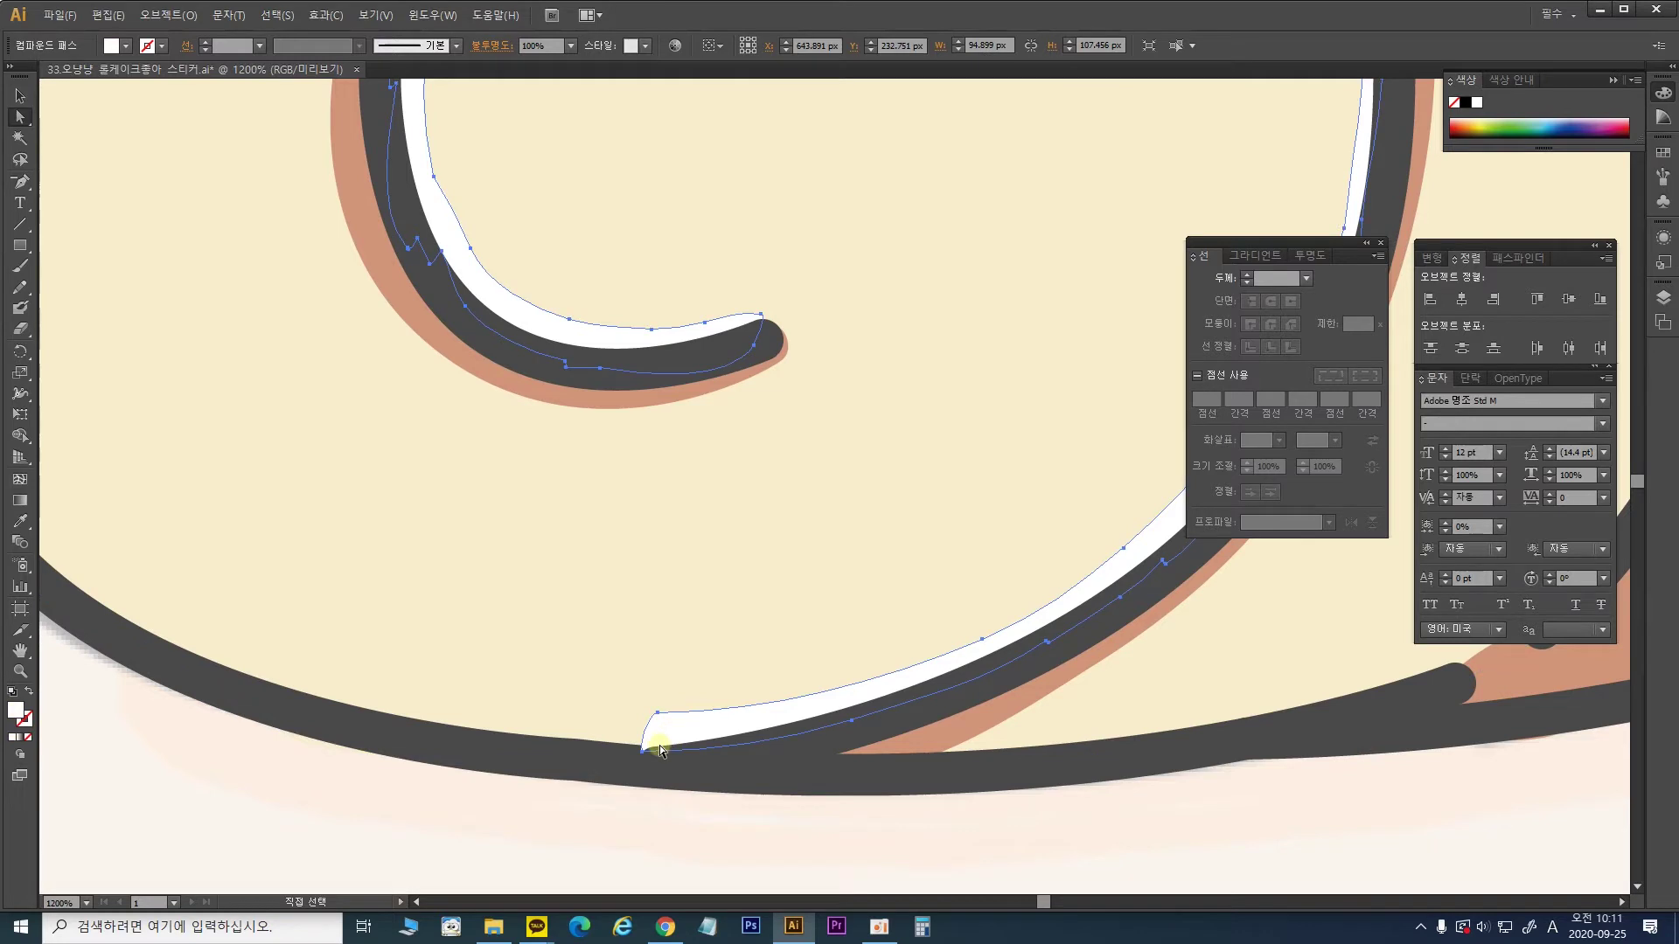
drag(657, 722, 535, 738)
key(ctrl+shift+a)
key(v)
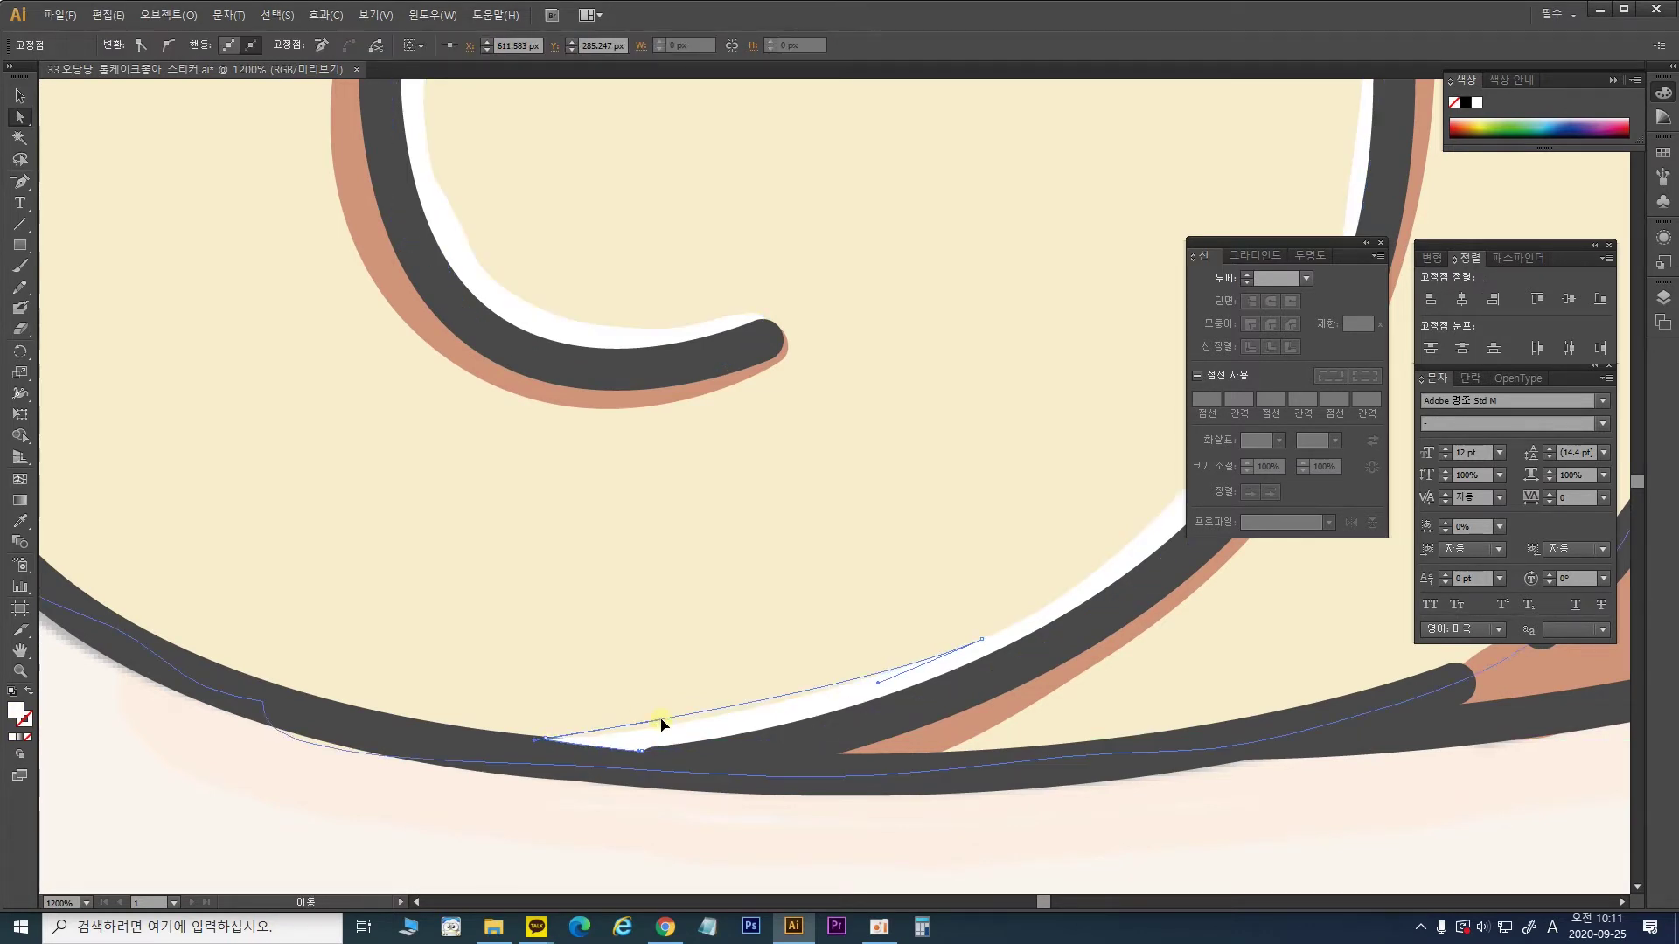
Step: Sample the brown of the reference cake's sponge side as the fill and adjust it to a slightly darker brown
key(ctrl+minus)
key(ctrl+minus)
key(ctrl+minus)
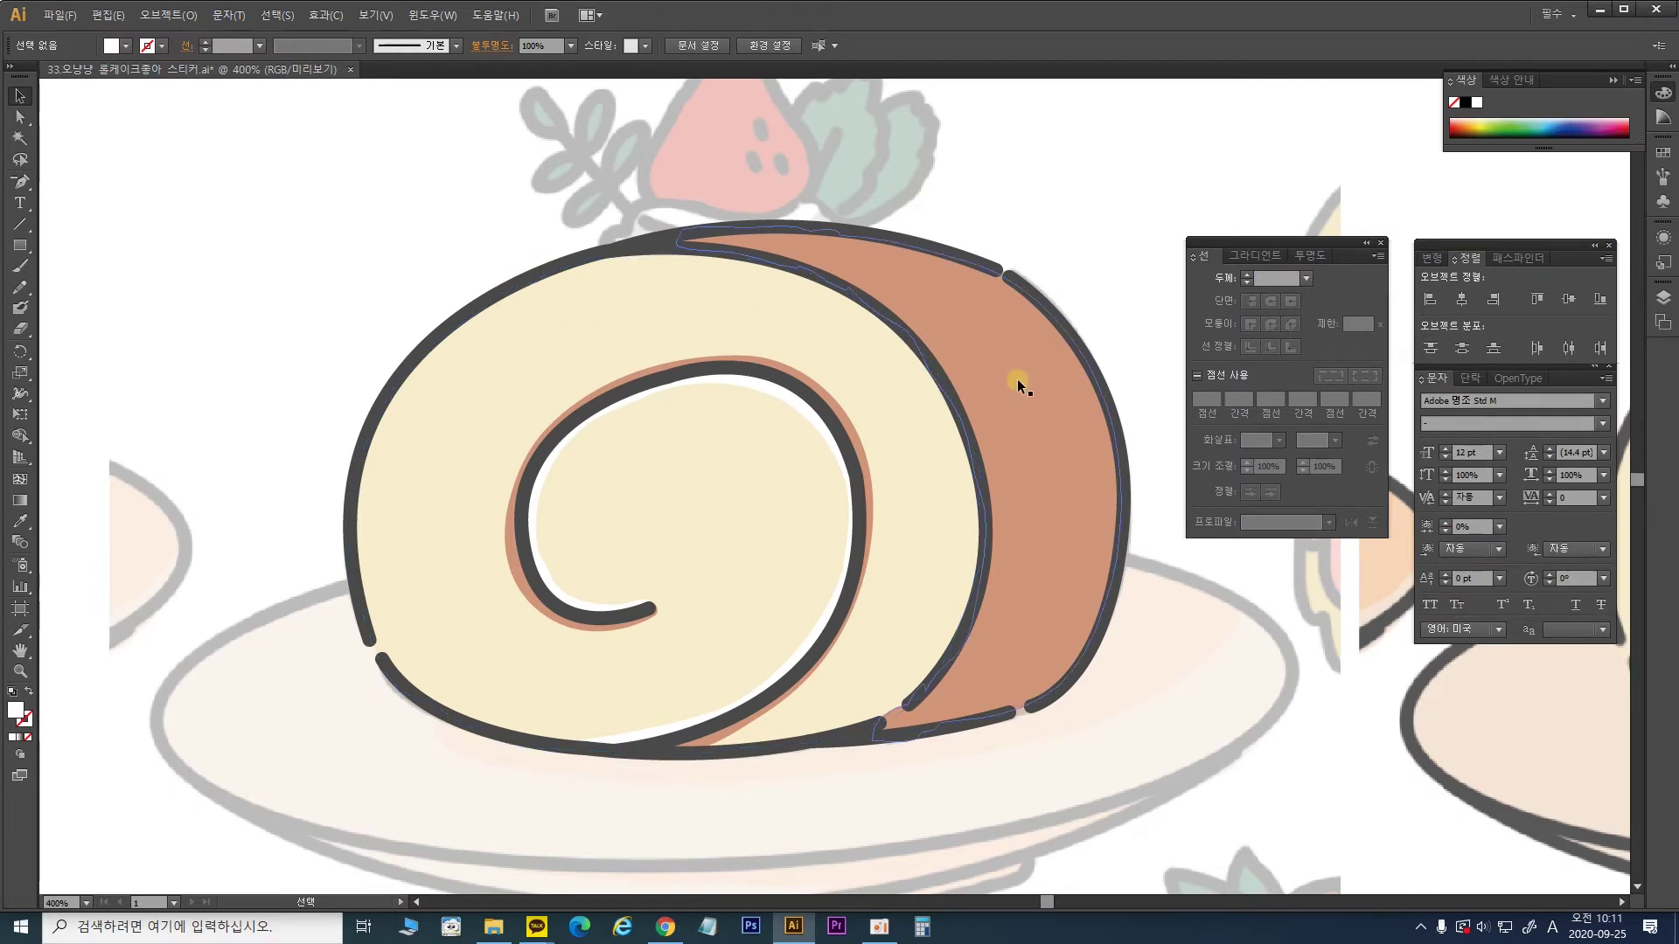
drag(1220, 637, 280, 524)
drag(721, 399, 452, 502)
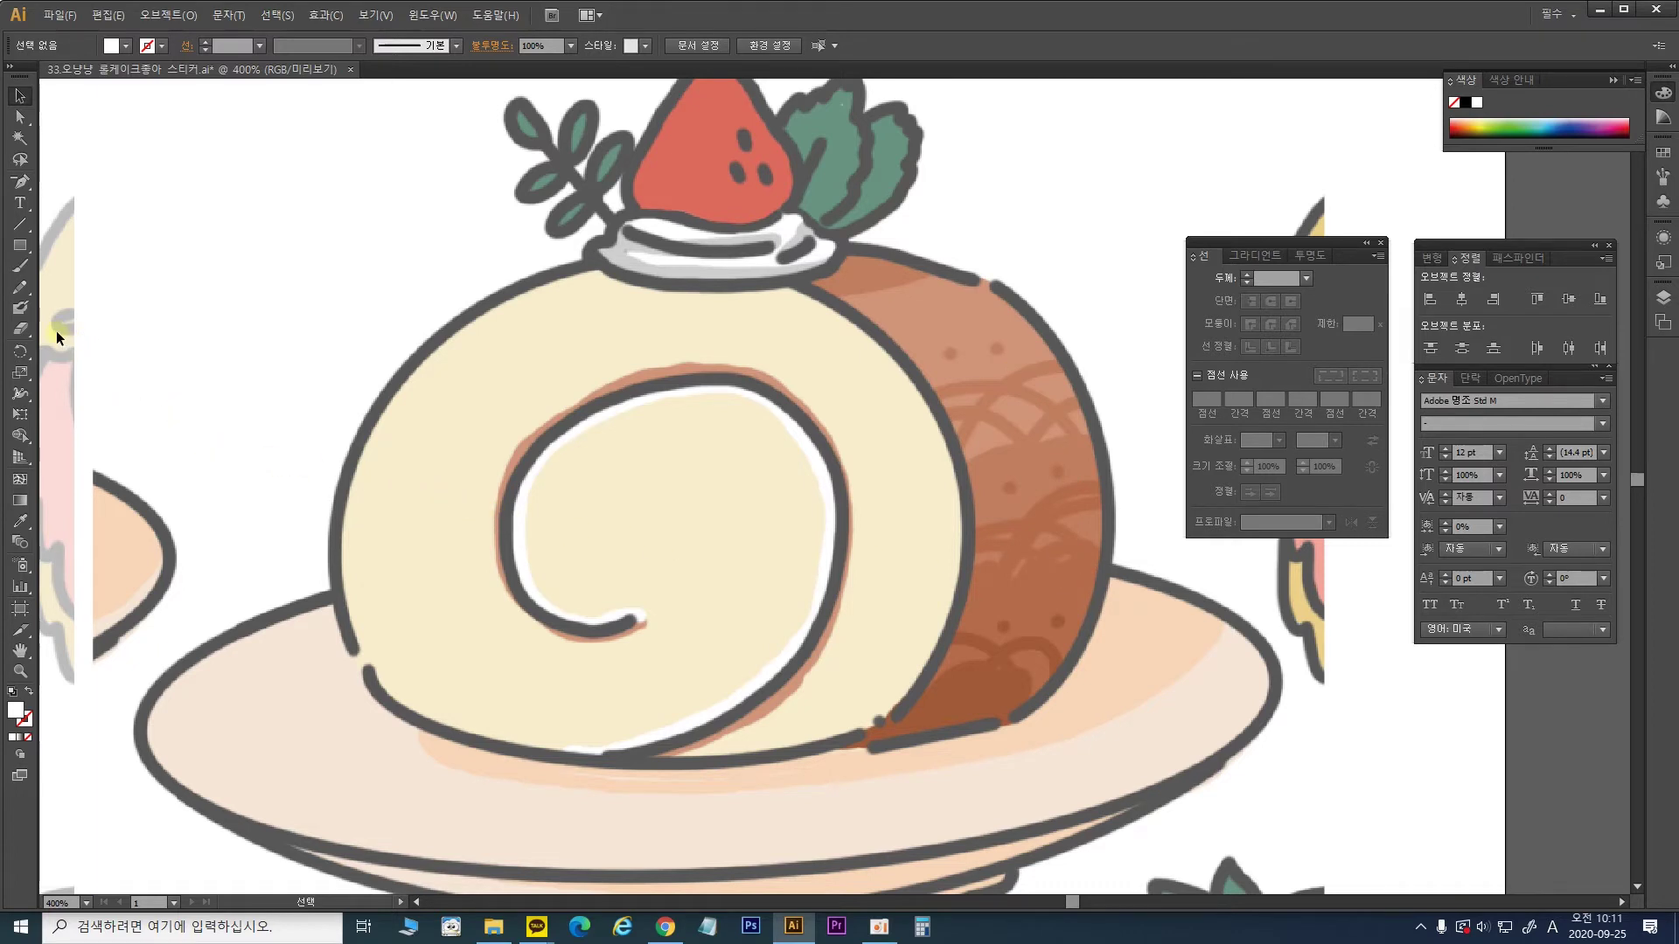
click(20, 525)
click(1040, 459)
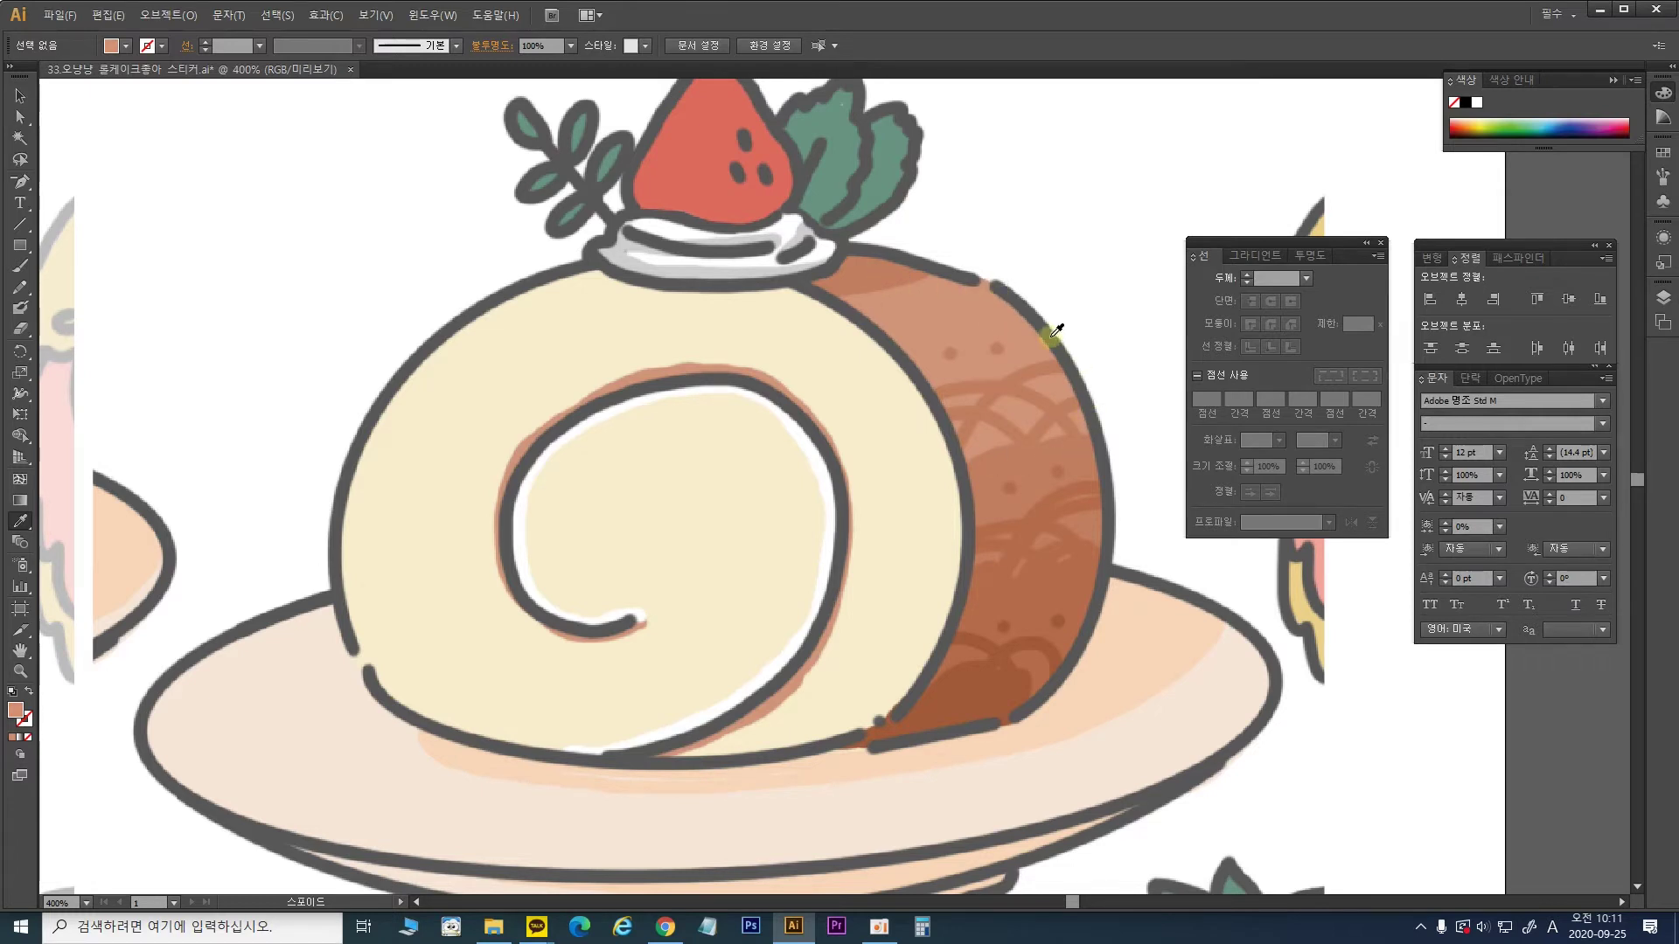
click(640, 526)
double_click(17, 716)
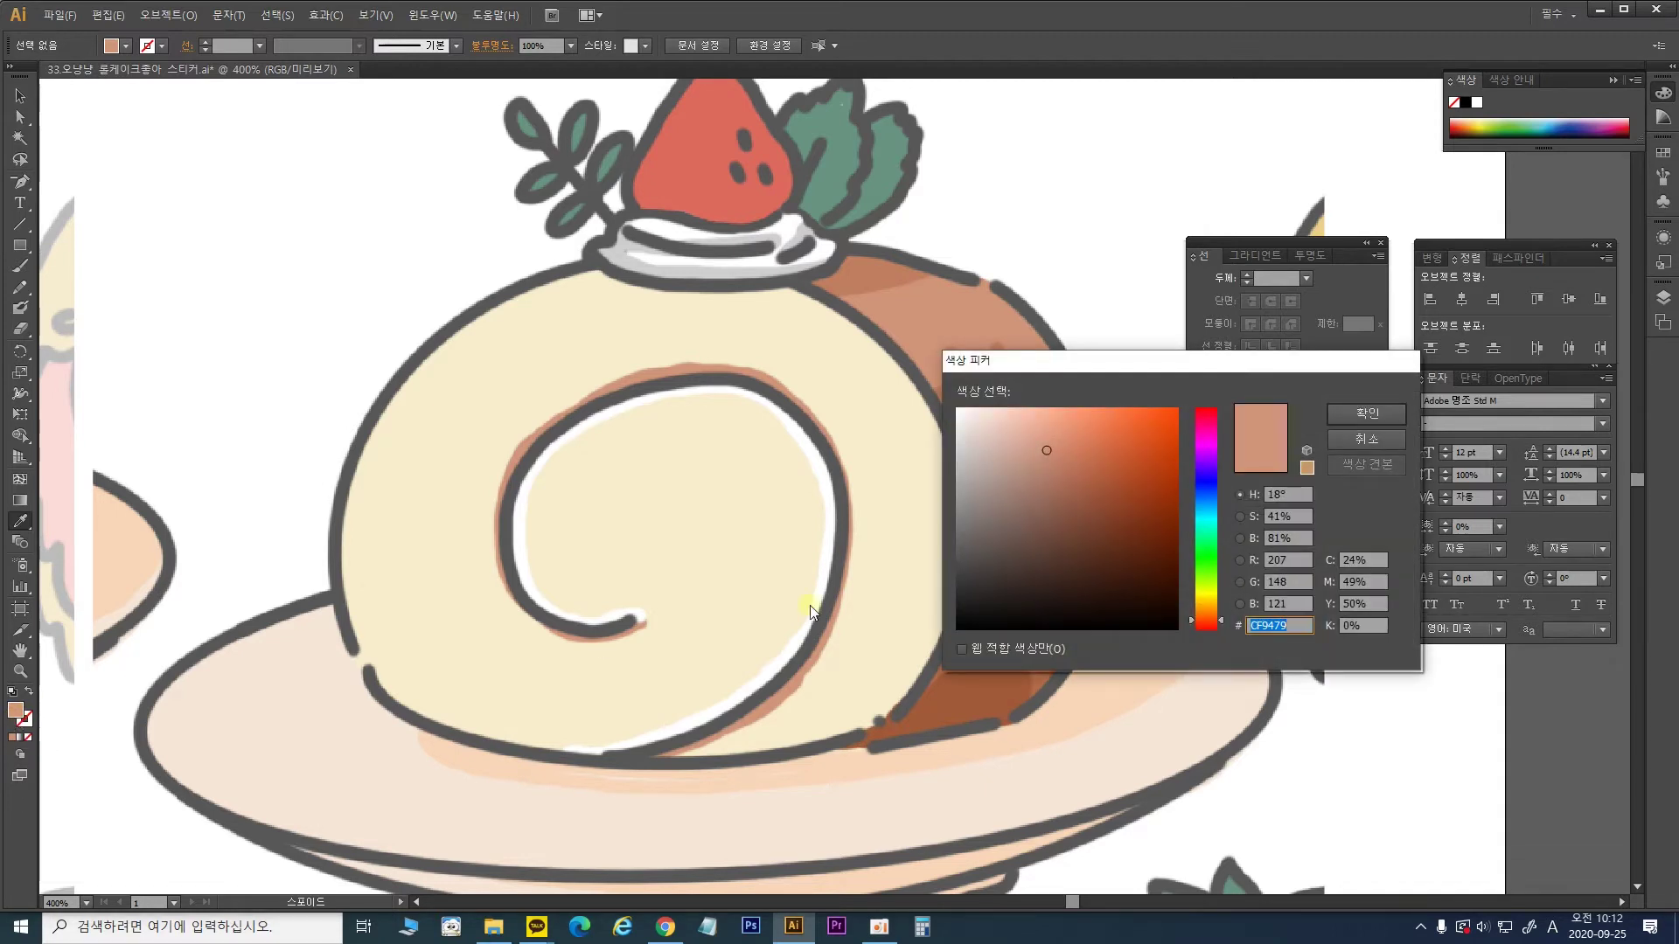
drag(1156, 364, 921, 331)
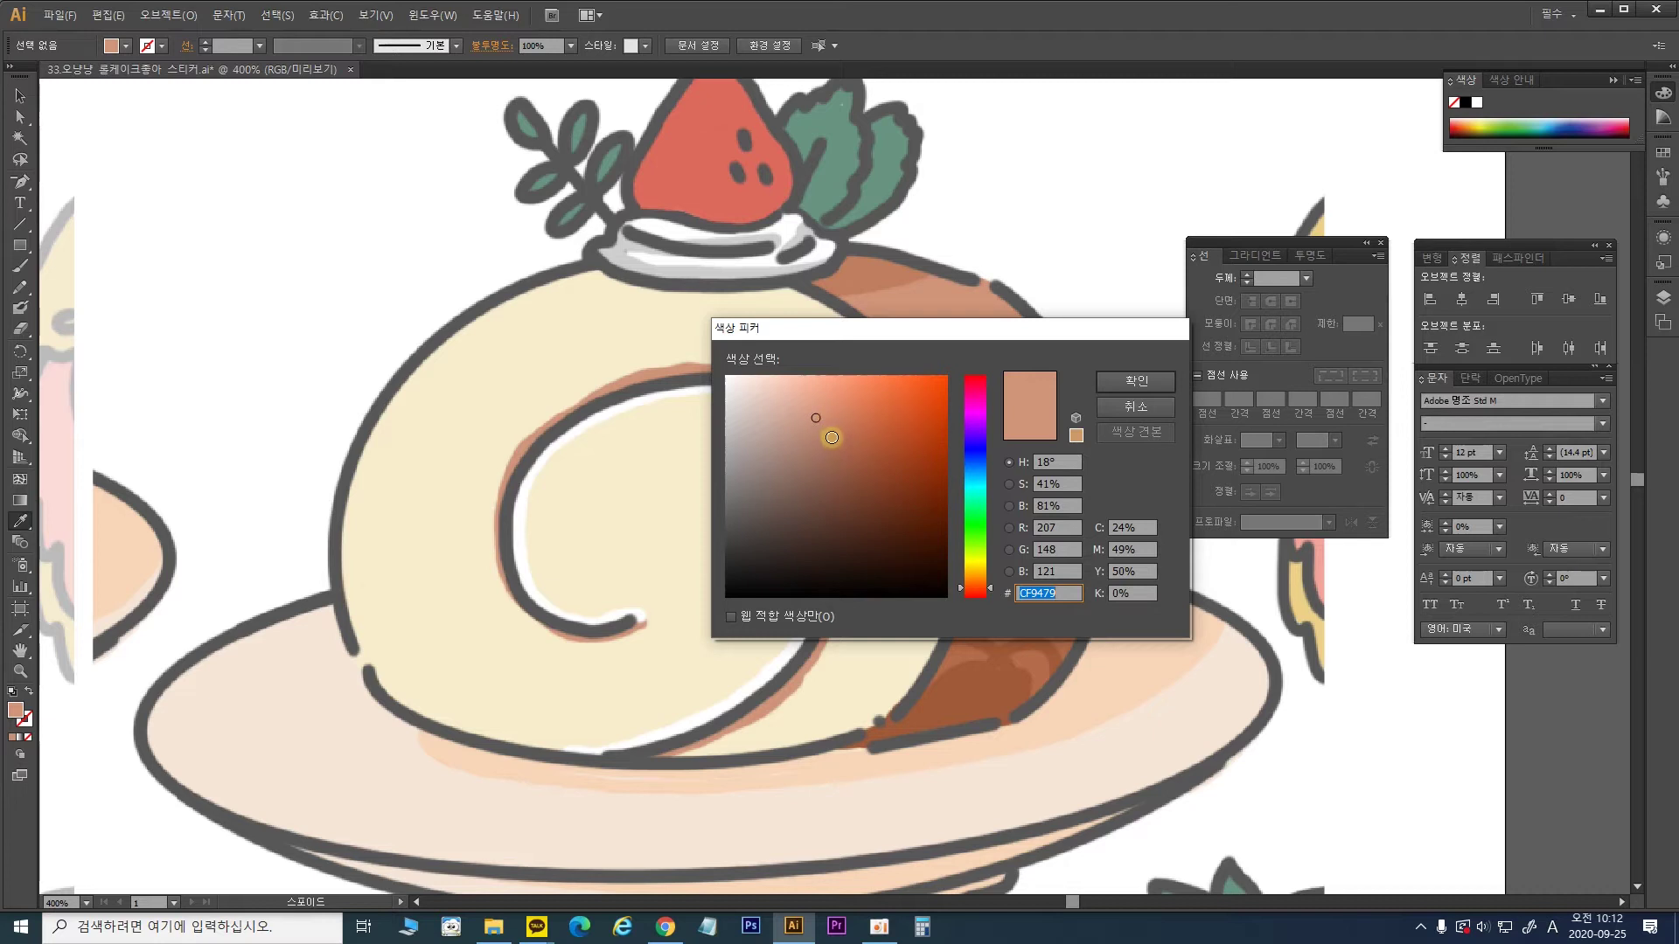
click(830, 441)
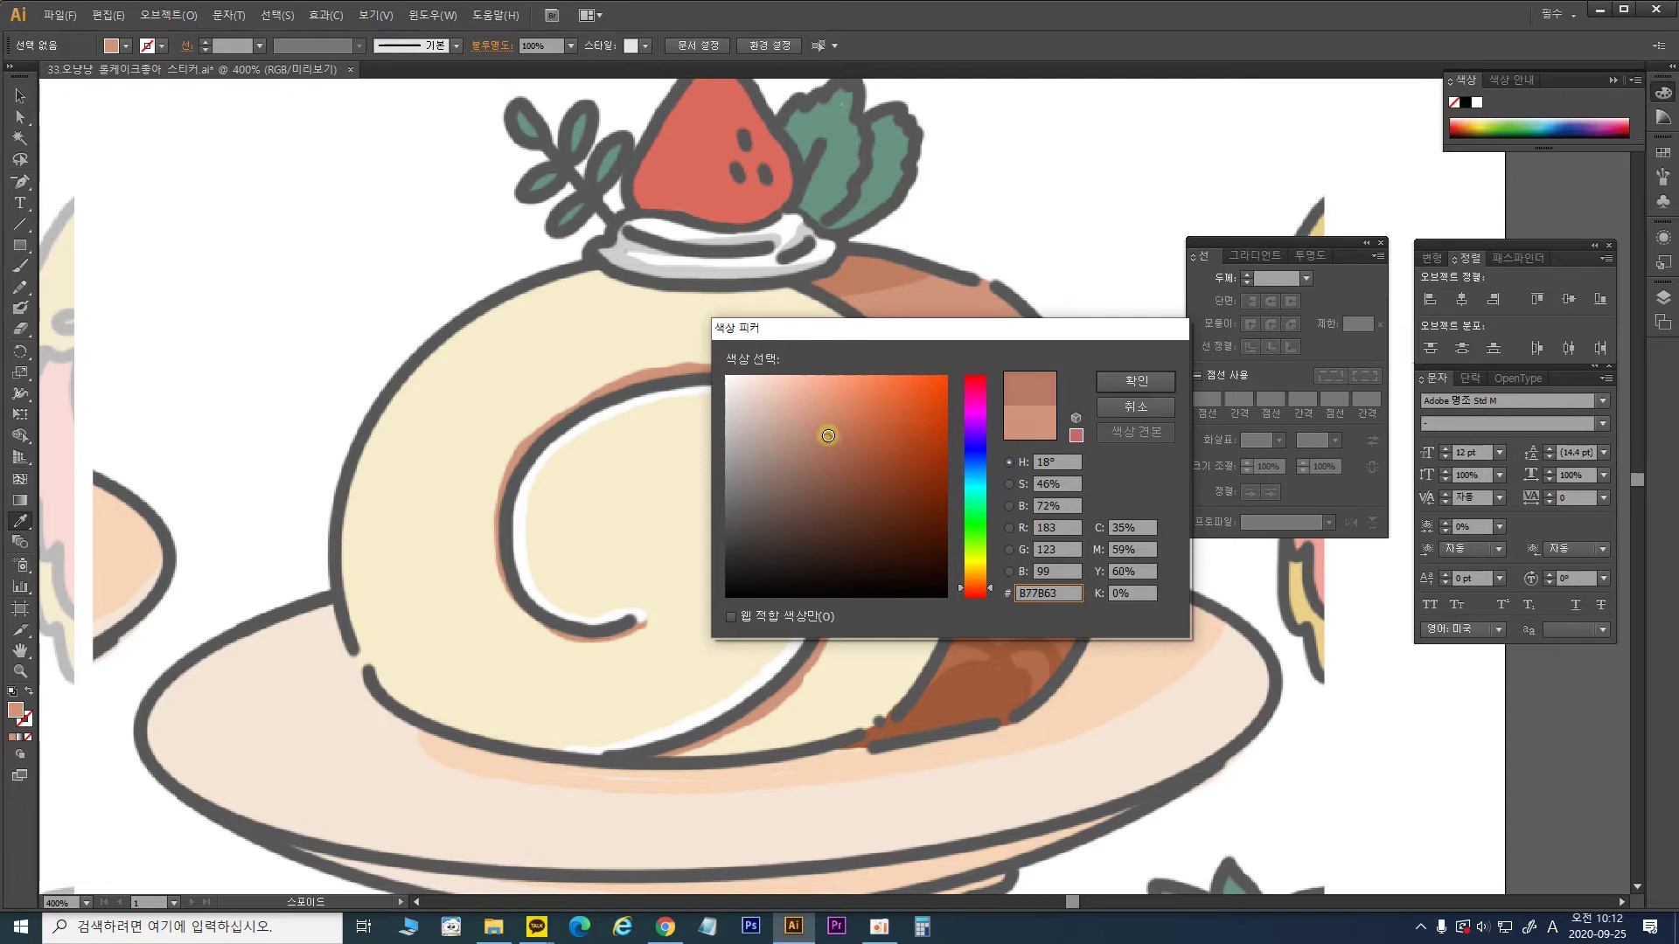
drag(834, 431, 827, 426)
drag(818, 439, 824, 437)
click(1146, 385)
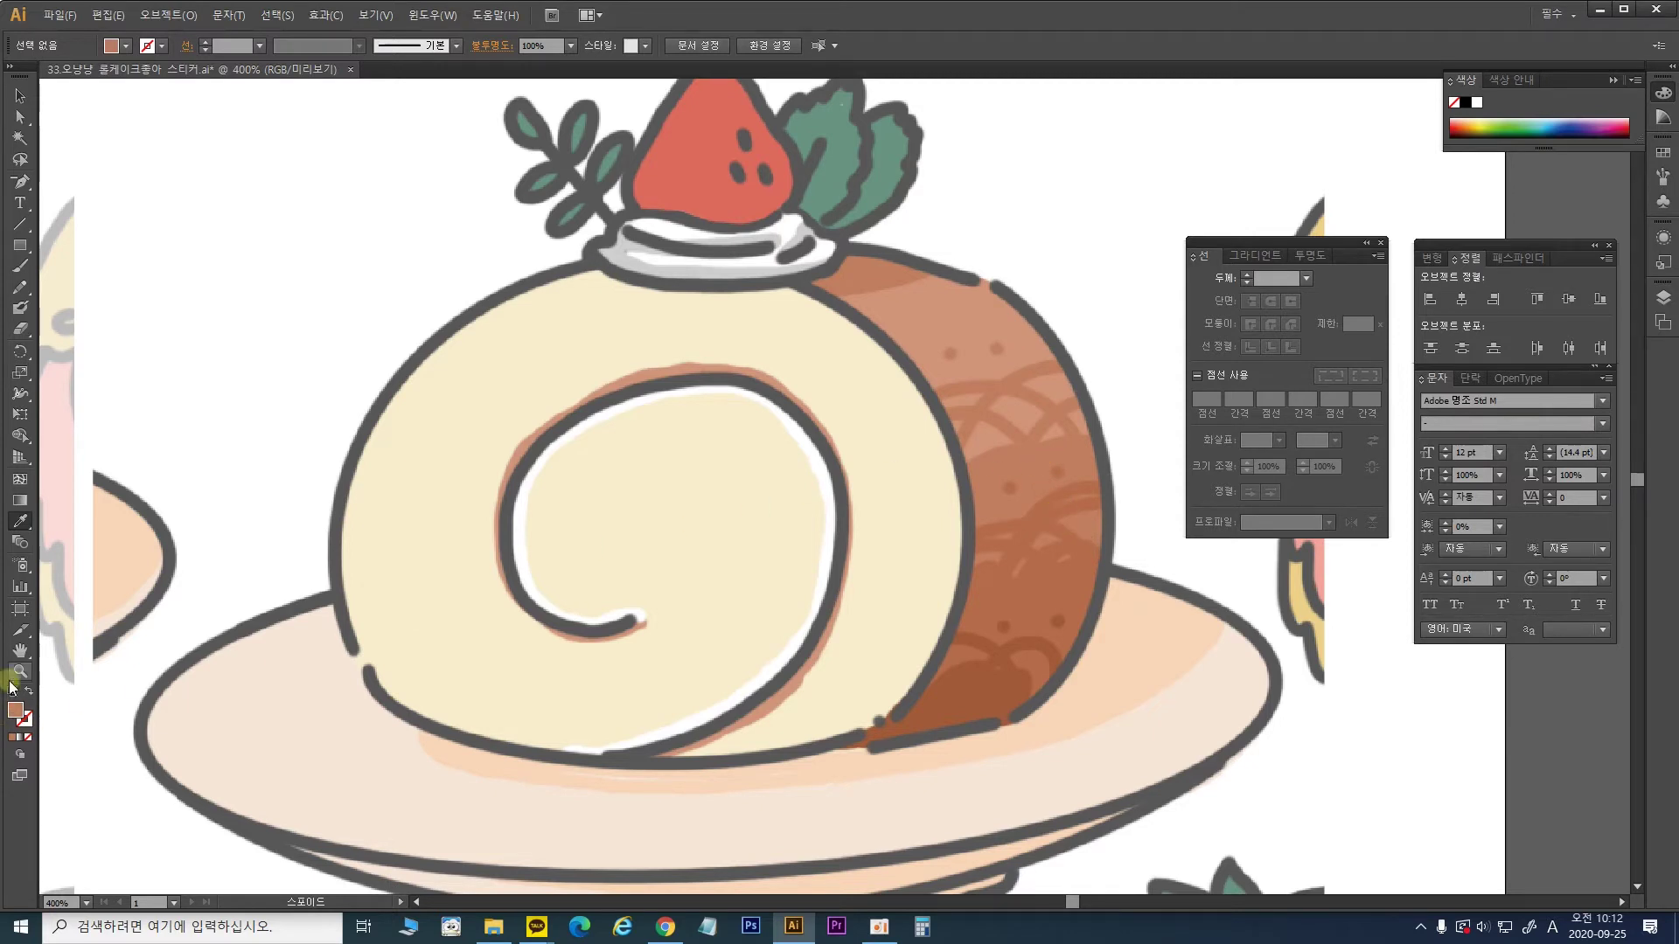
Step: Try a brown Blob Brush stroke over the lattice pattern on the reference cake's sponge side
key(space)
click(19, 307)
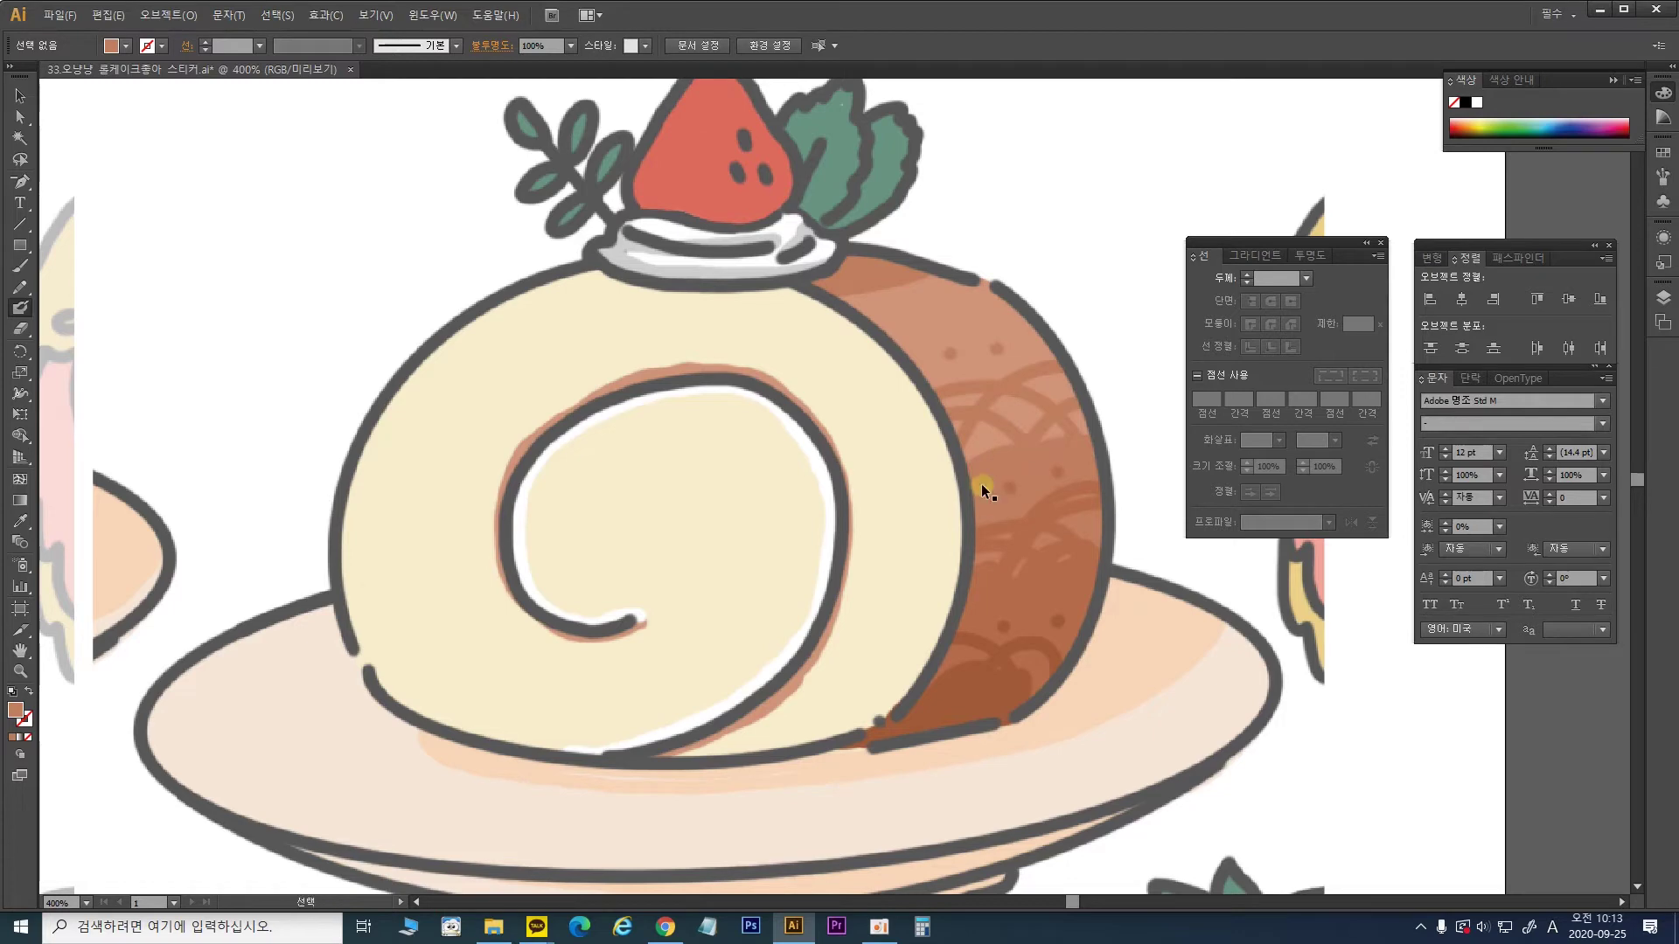
key(ctrl+equal)
key(ctrl+equal)
mouse_move(978, 484)
mouse_down()
mouse_move(686, 480)
mouse_move(490, 585)
mouse_up()
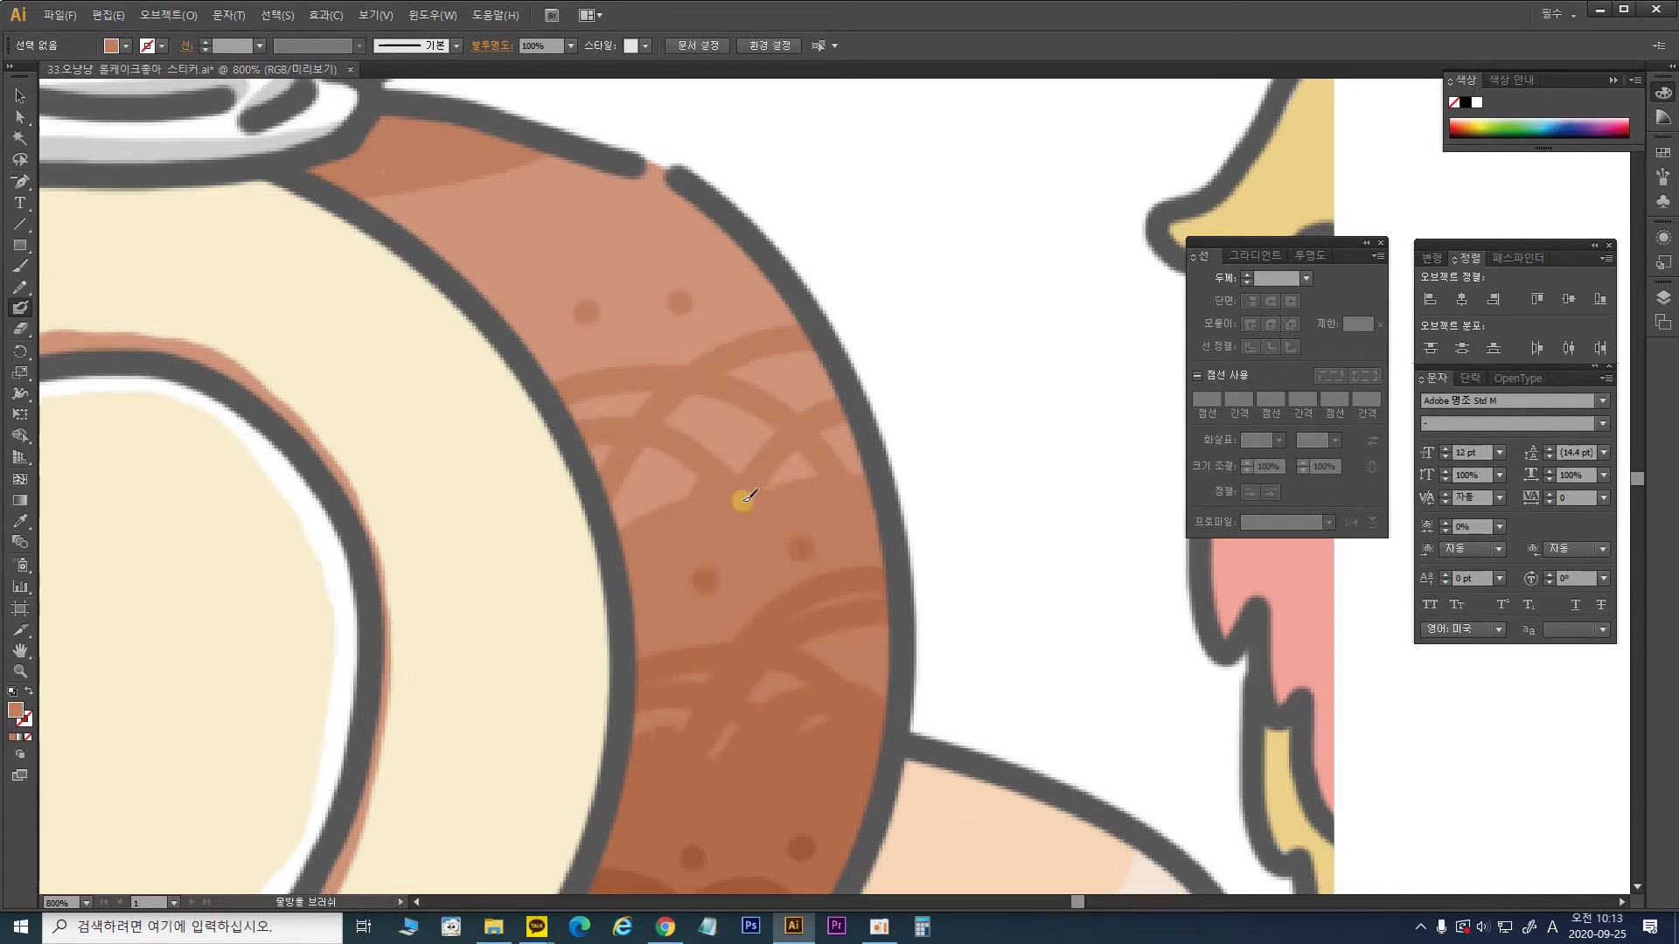
mouse_move(731, 491)
mouse_down()
mouse_move(712, 441)
mouse_move(755, 491)
mouse_move(786, 448)
mouse_up()
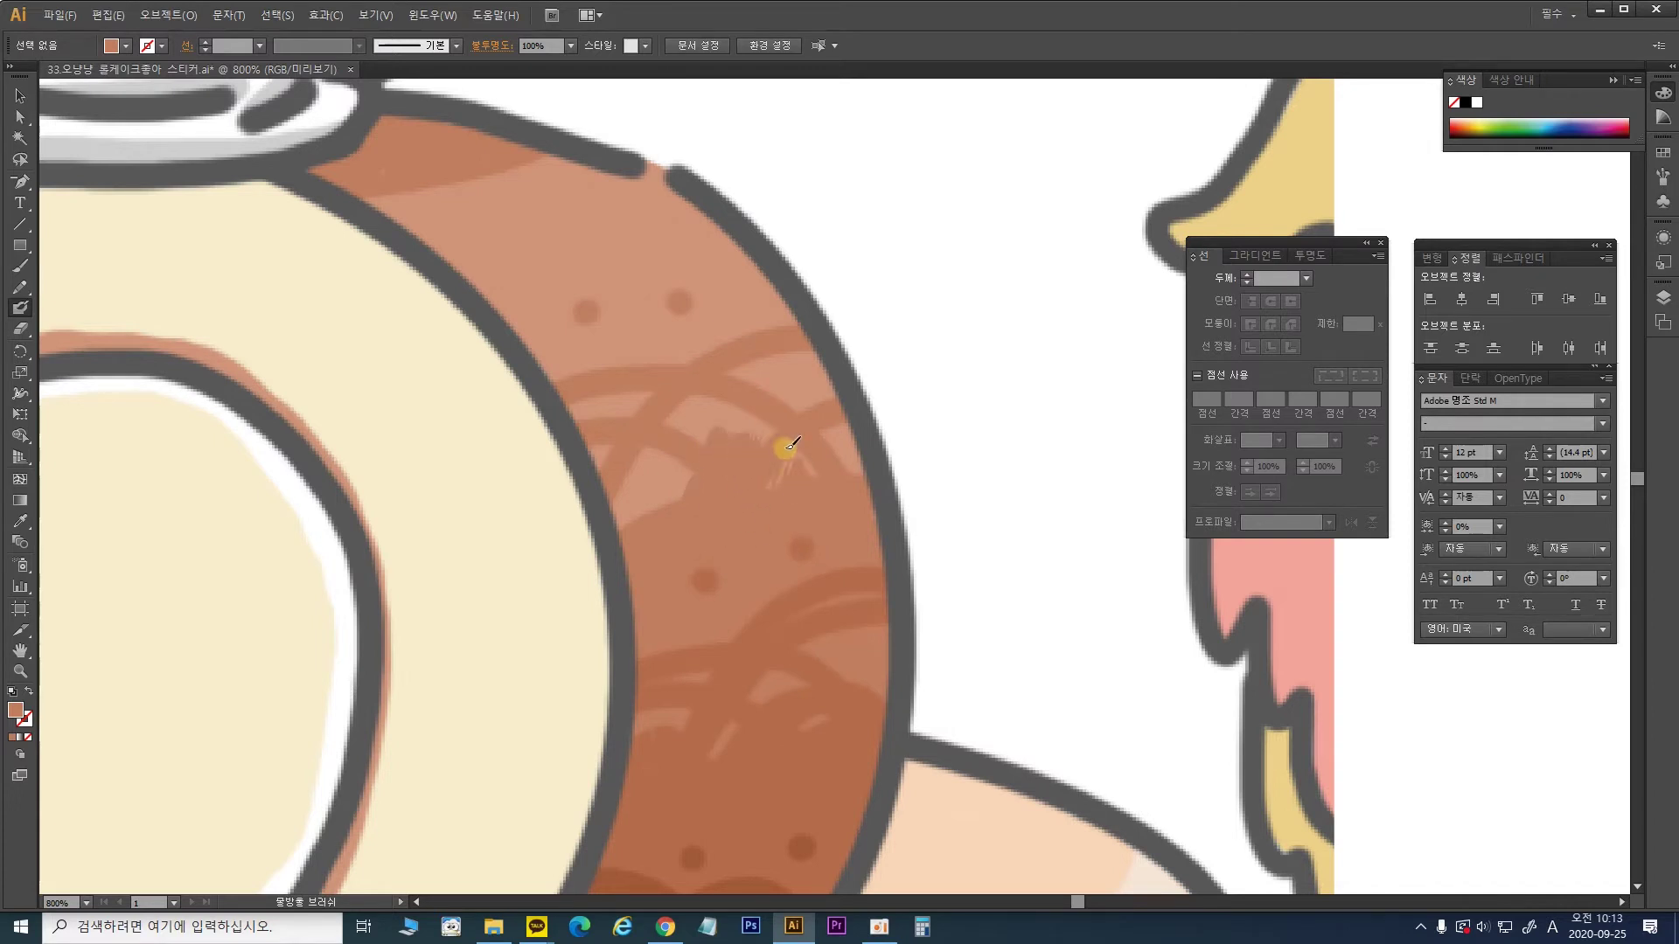
Step: Set the fill to a contrasting green and outline the darker brown block on the reference cake's side with the Blob Brush
double_click(16, 710)
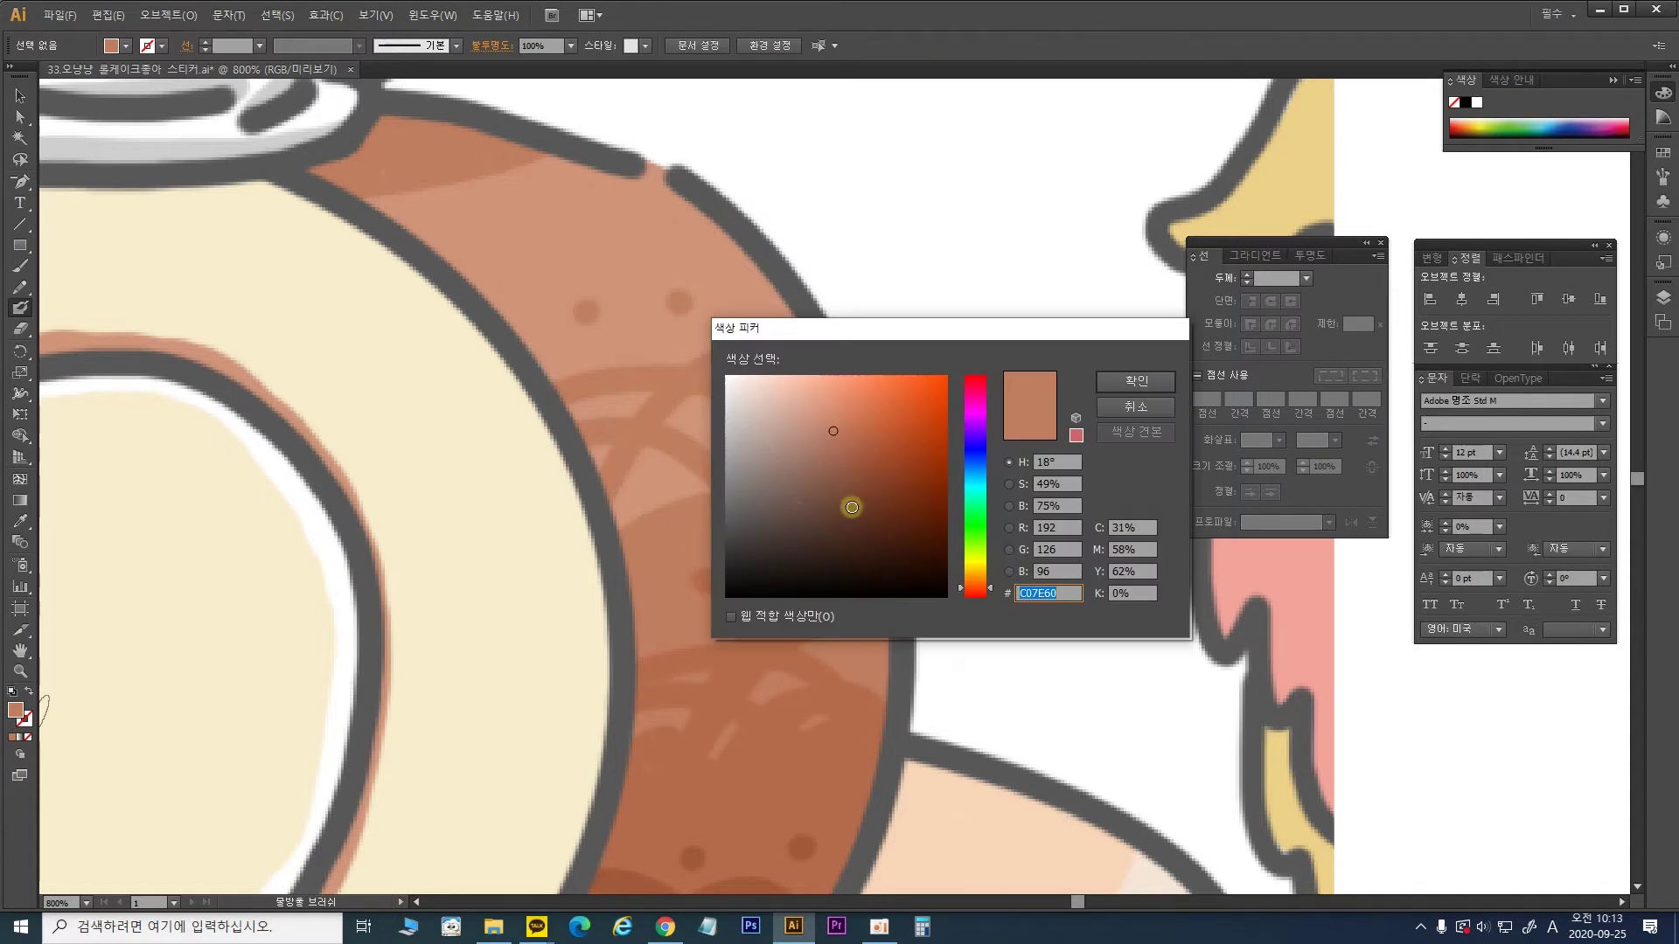
click(969, 521)
click(1130, 382)
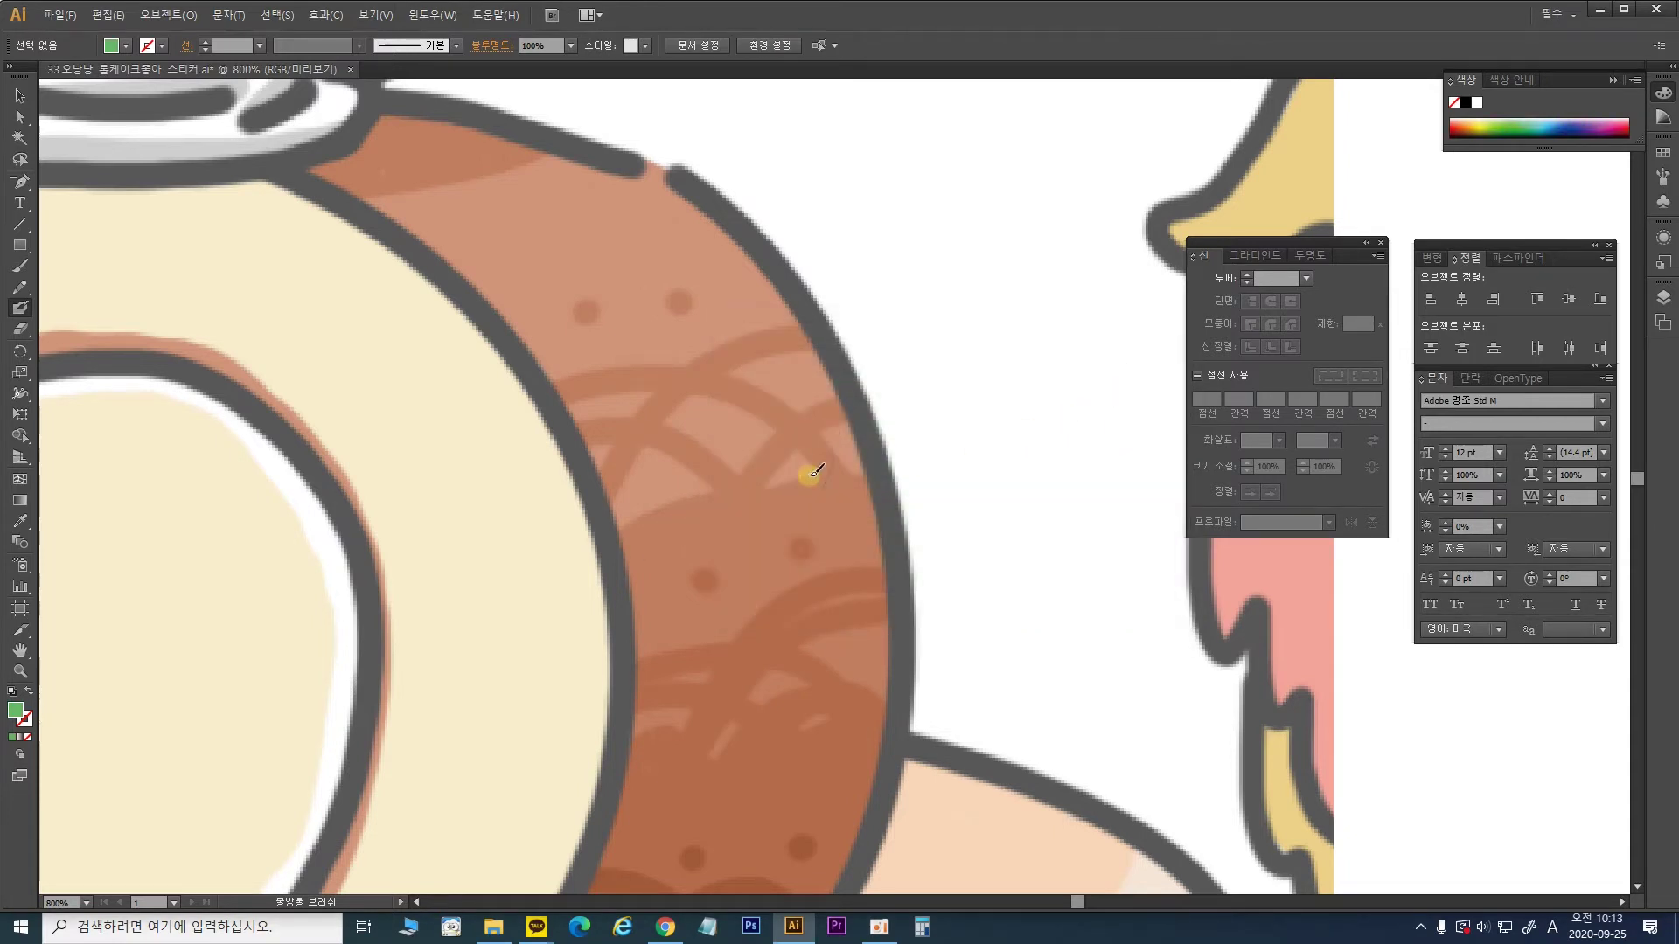
mouse_move(623, 543)
mouse_down()
mouse_move(868, 488)
mouse_move(882, 655)
mouse_move(855, 821)
mouse_move(612, 807)
mouse_move(859, 818)
mouse_move(878, 799)
mouse_move(877, 782)
mouse_move(834, 816)
mouse_move(633, 816)
mouse_move(617, 802)
mouse_move(635, 577)
mouse_up()
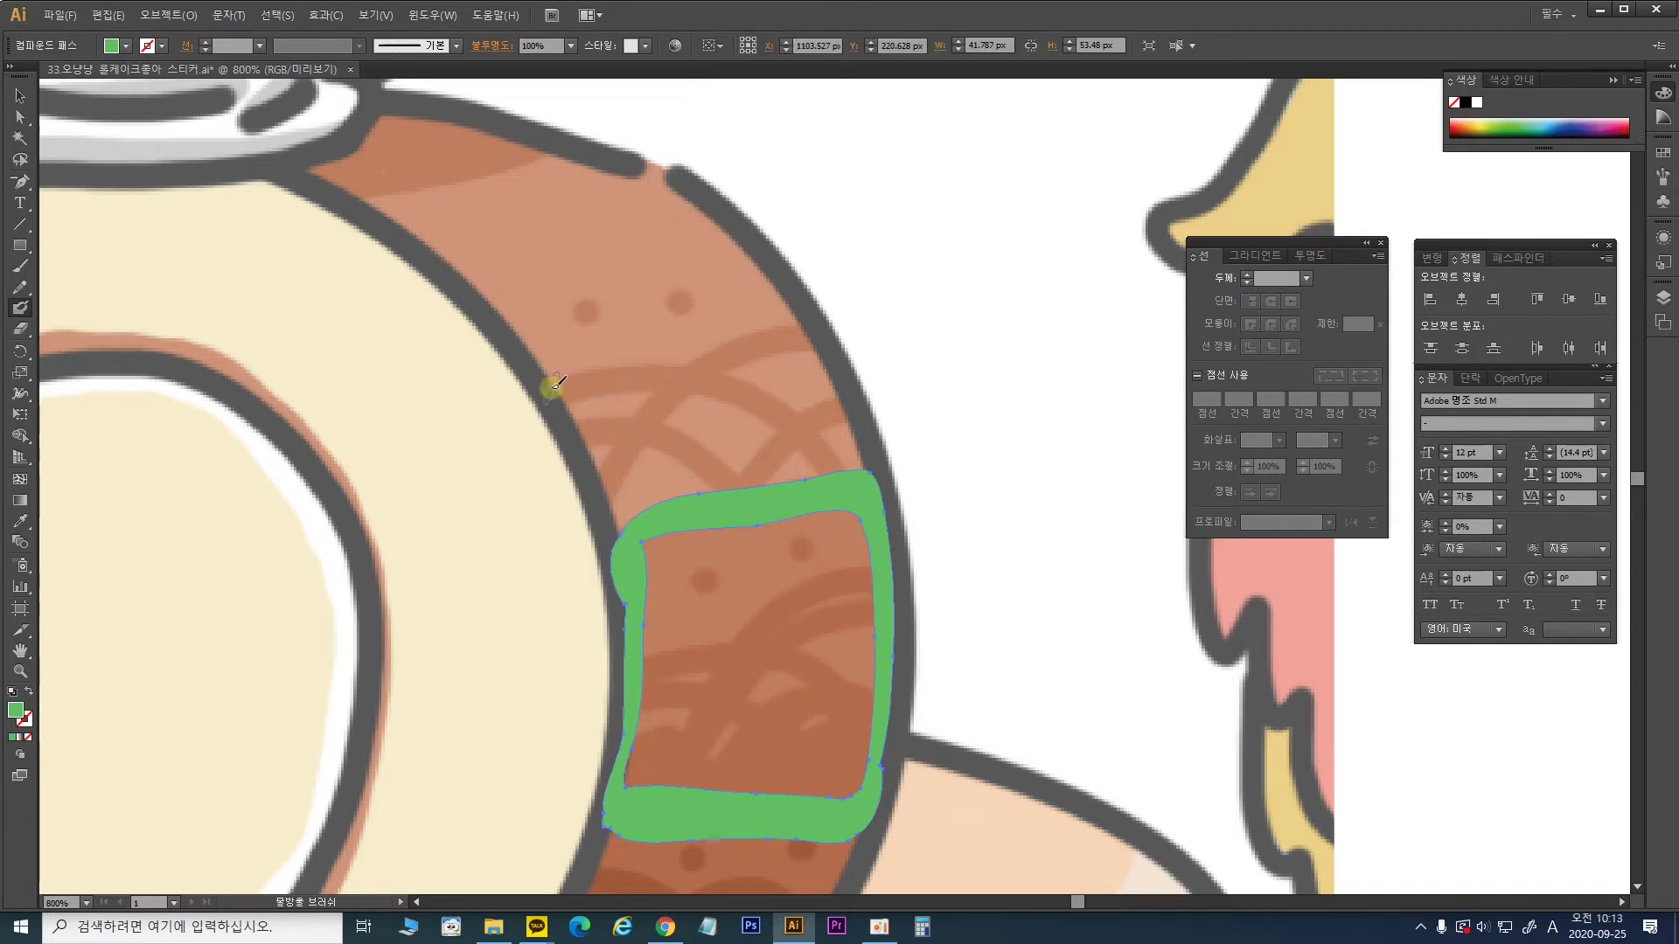
Step: Paint the crossing lattice arcs above the green block with the Blob Brush, following the reference pattern
mouse_move(554, 384)
mouse_down()
mouse_move(699, 380)
mouse_move(763, 401)
mouse_move(822, 450)
mouse_move(863, 523)
mouse_up()
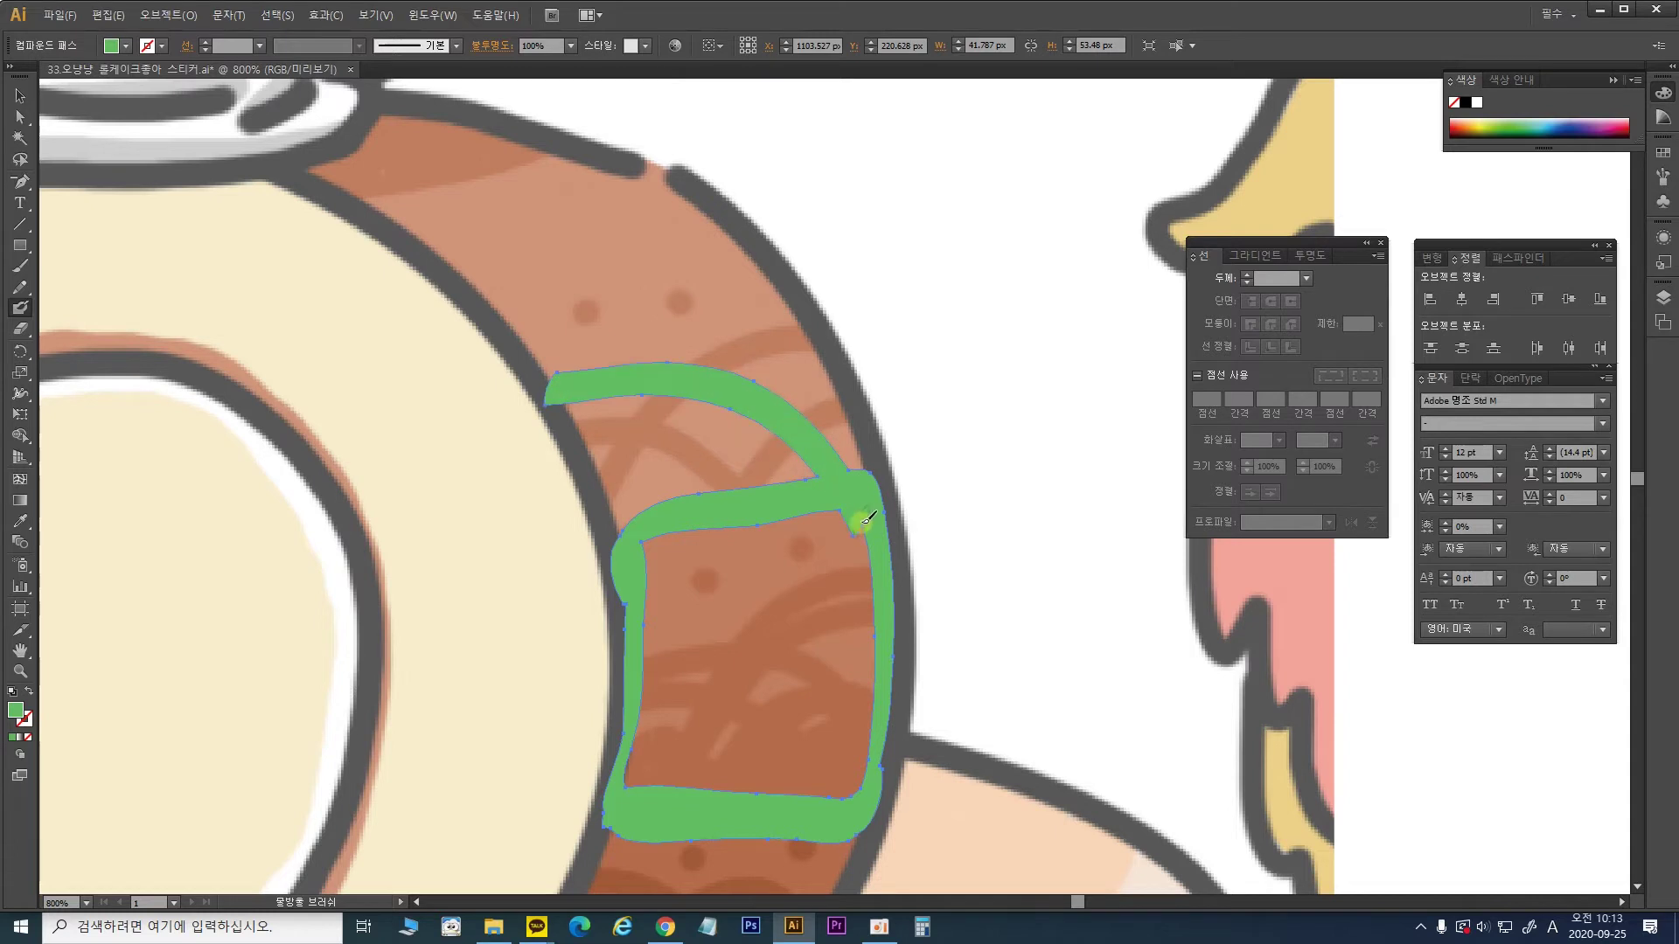
mouse_move(574, 434)
mouse_down()
mouse_move(698, 452)
mouse_move(757, 514)
mouse_up()
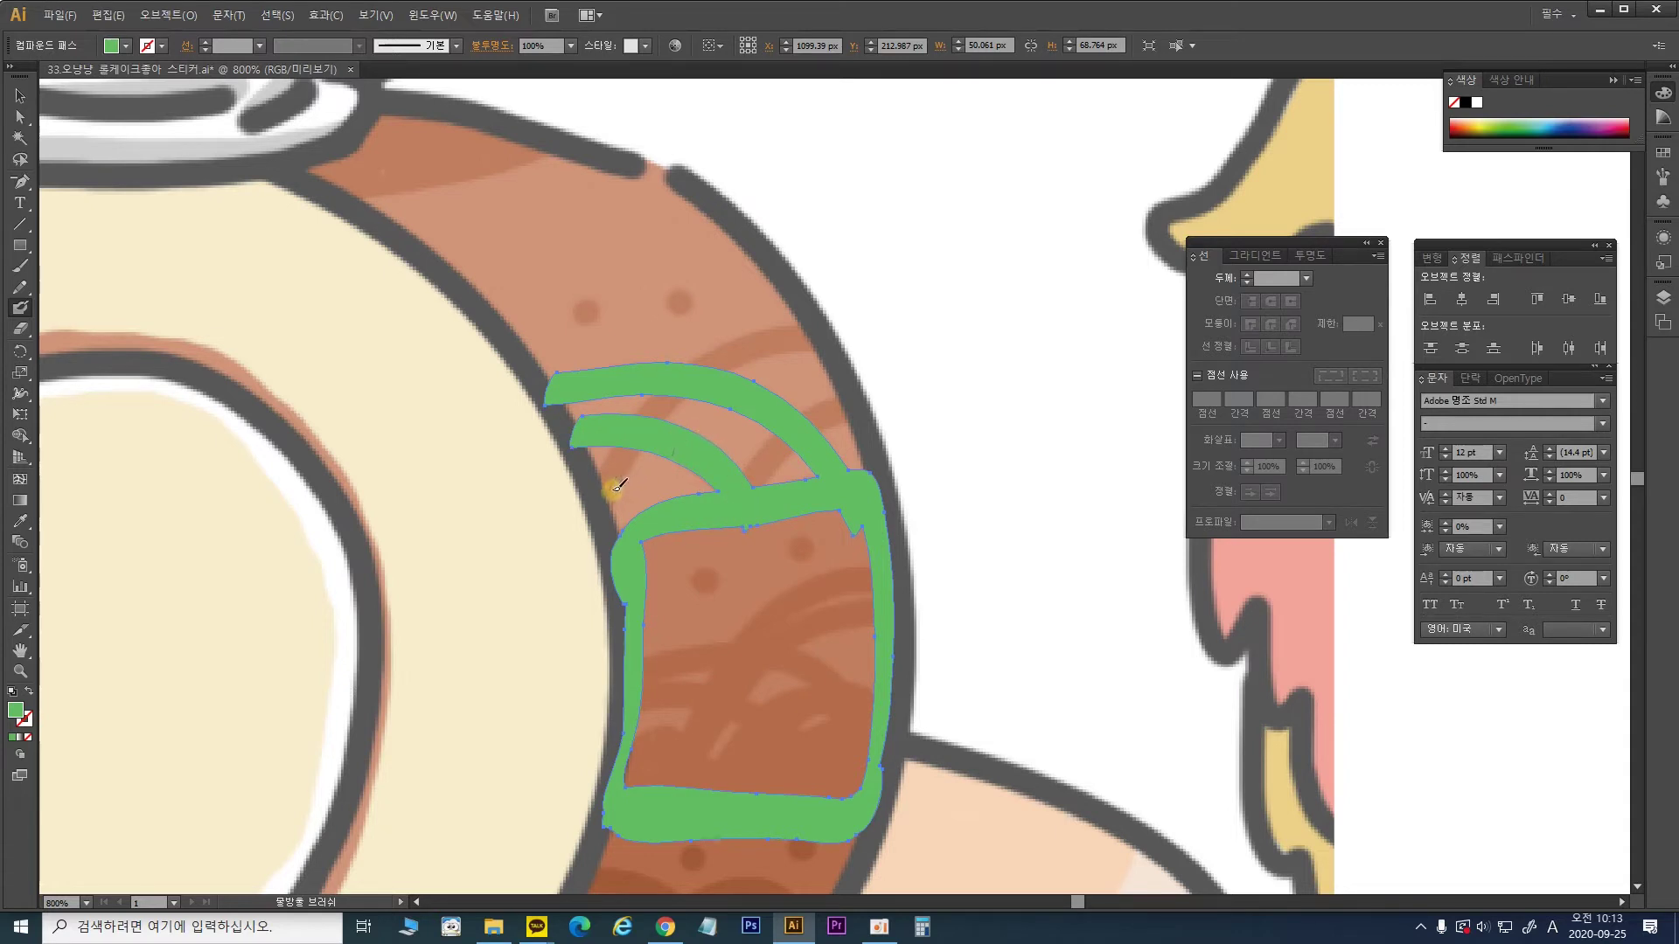
mouse_move(605, 486)
mouse_down()
mouse_move(690, 377)
mouse_move(829, 334)
mouse_up()
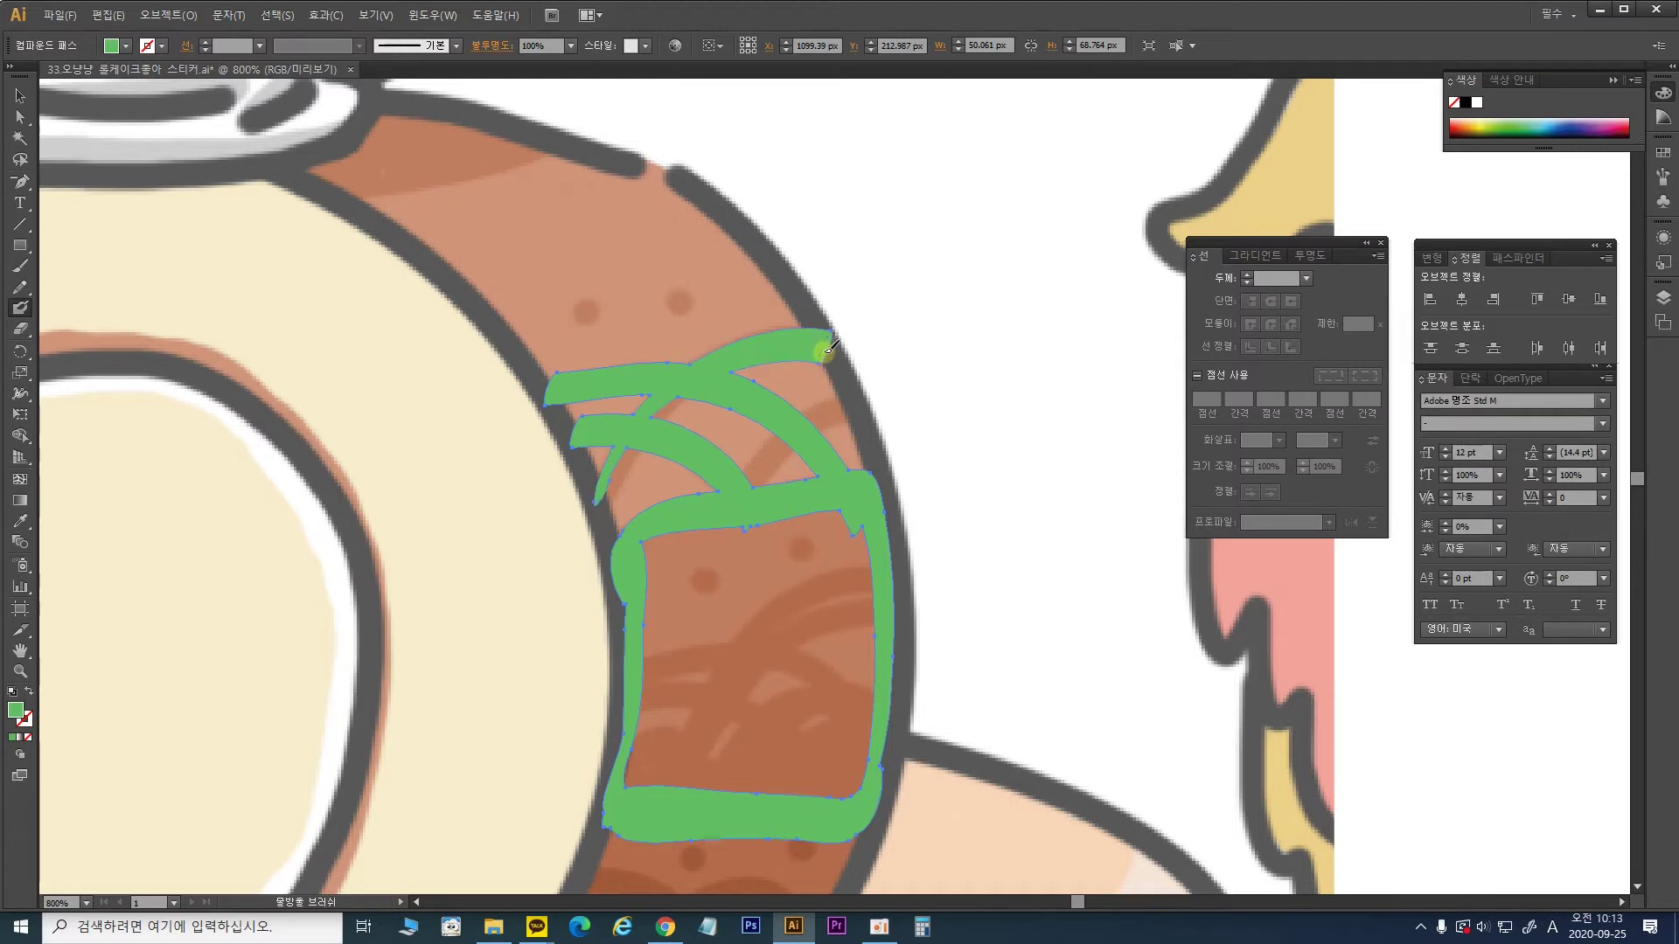
mouse_move(608, 495)
mouse_down()
mouse_move(689, 393)
mouse_move(610, 510)
mouse_move(627, 448)
mouse_up()
mouse_move(743, 497)
mouse_down()
mouse_move(853, 419)
mouse_move(814, 420)
mouse_move(754, 489)
mouse_move(830, 409)
mouse_up()
drag(622, 468, 614, 488)
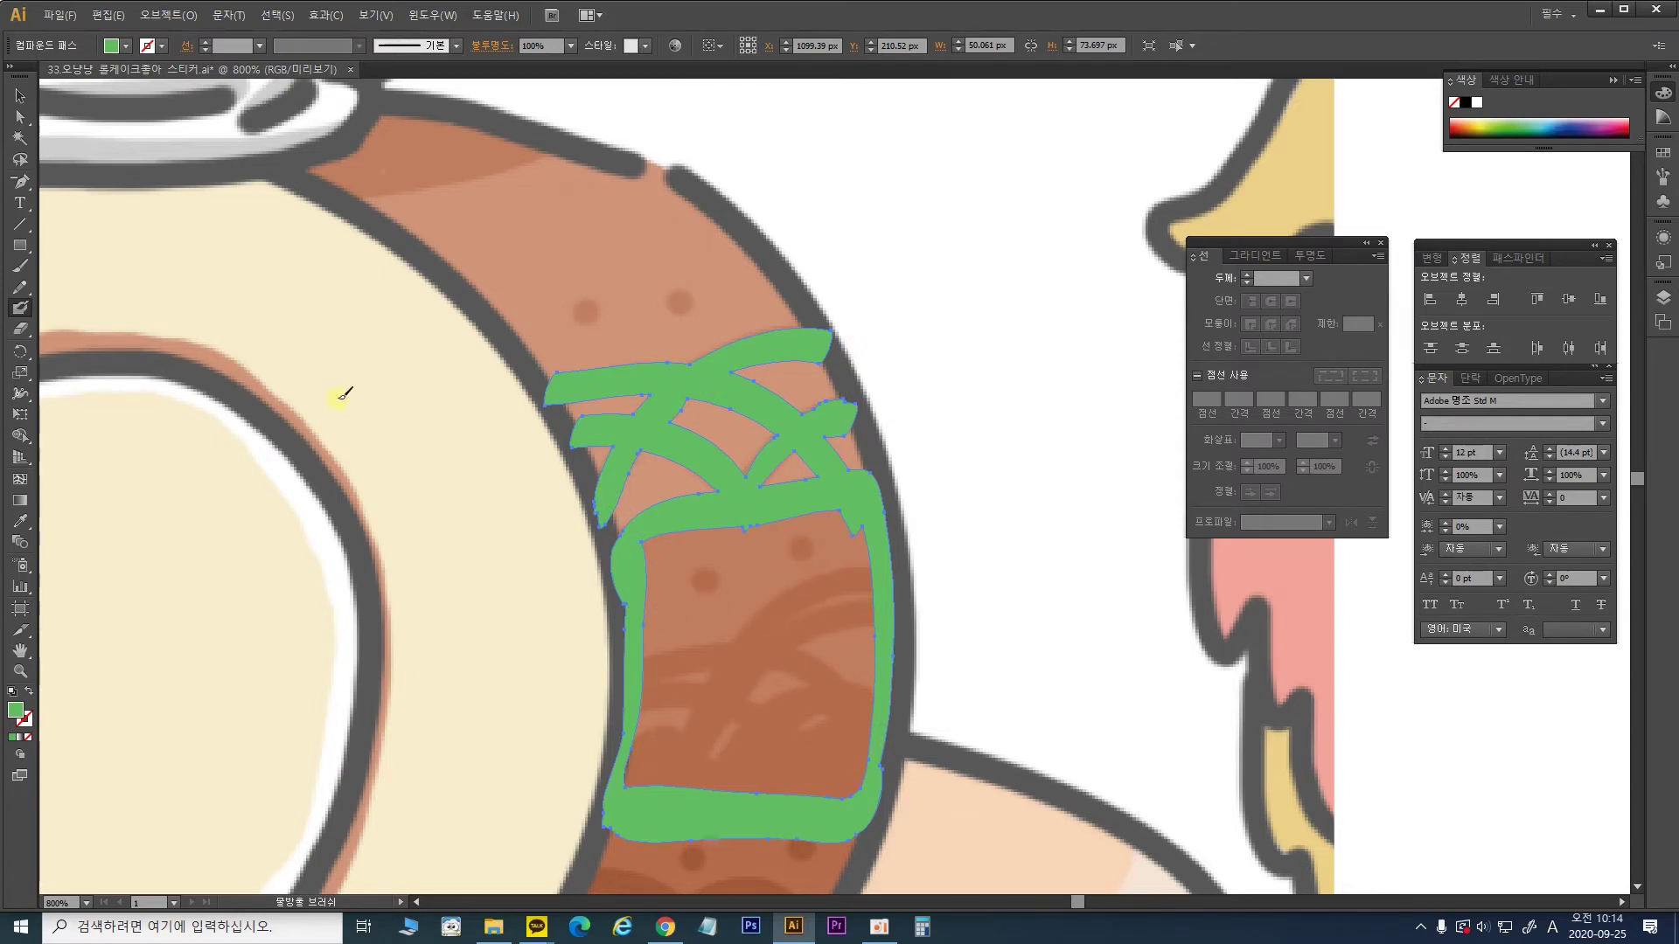
Step: Delete the inner contour of the green outline so that the block becomes solid
click(20, 116)
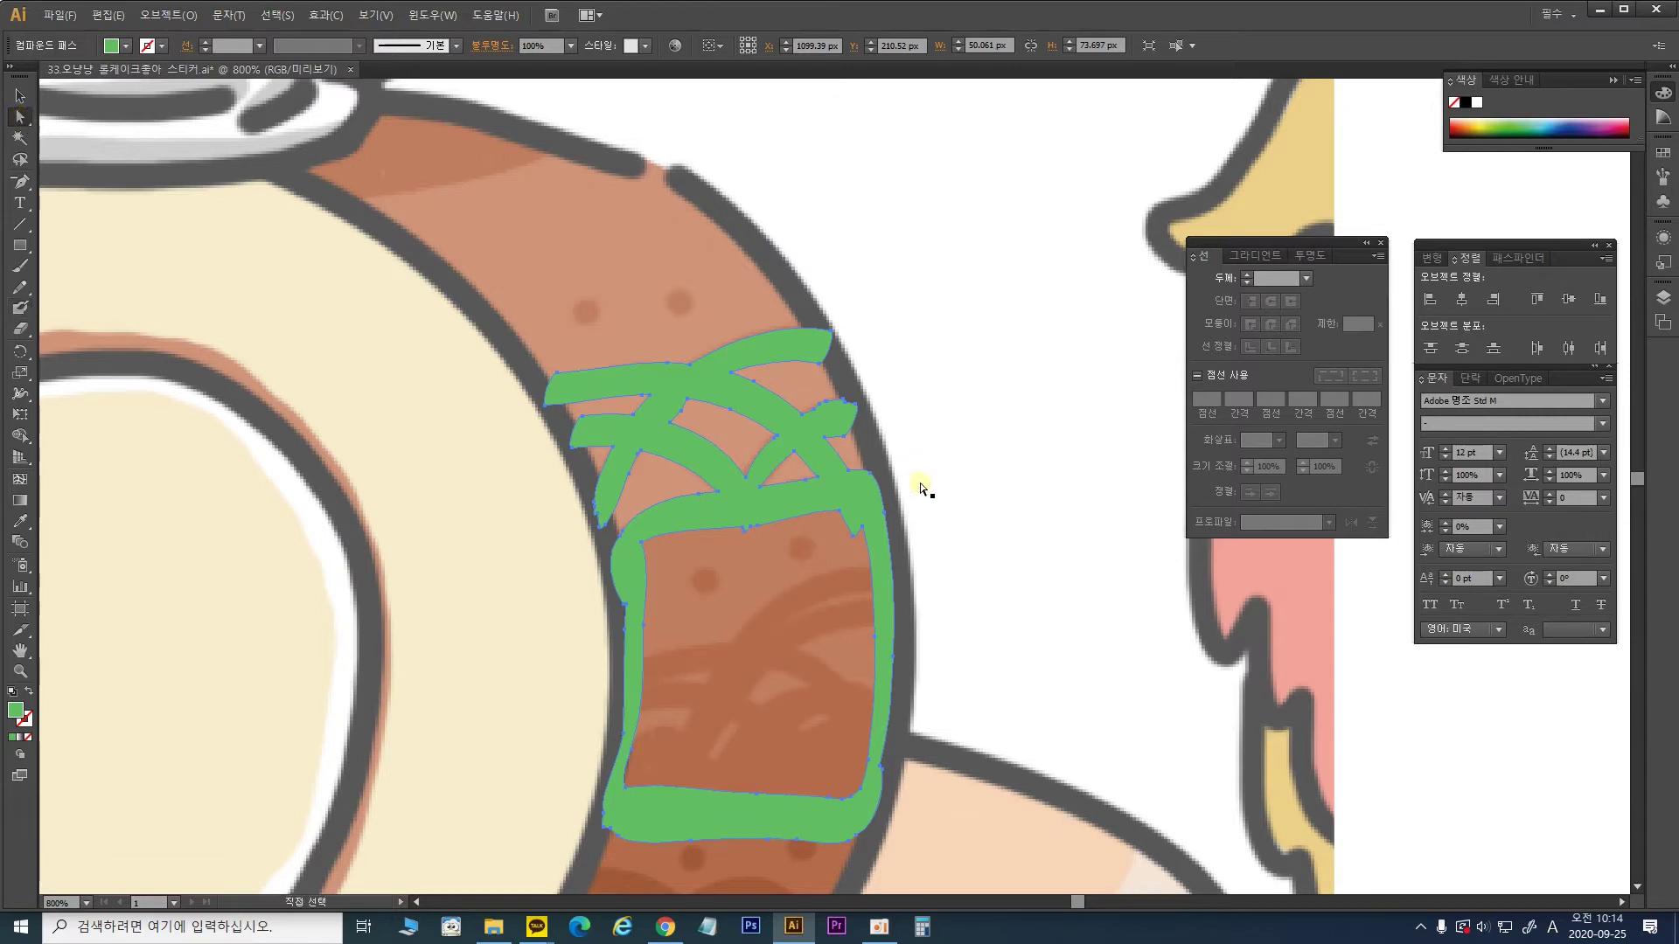
click(861, 531)
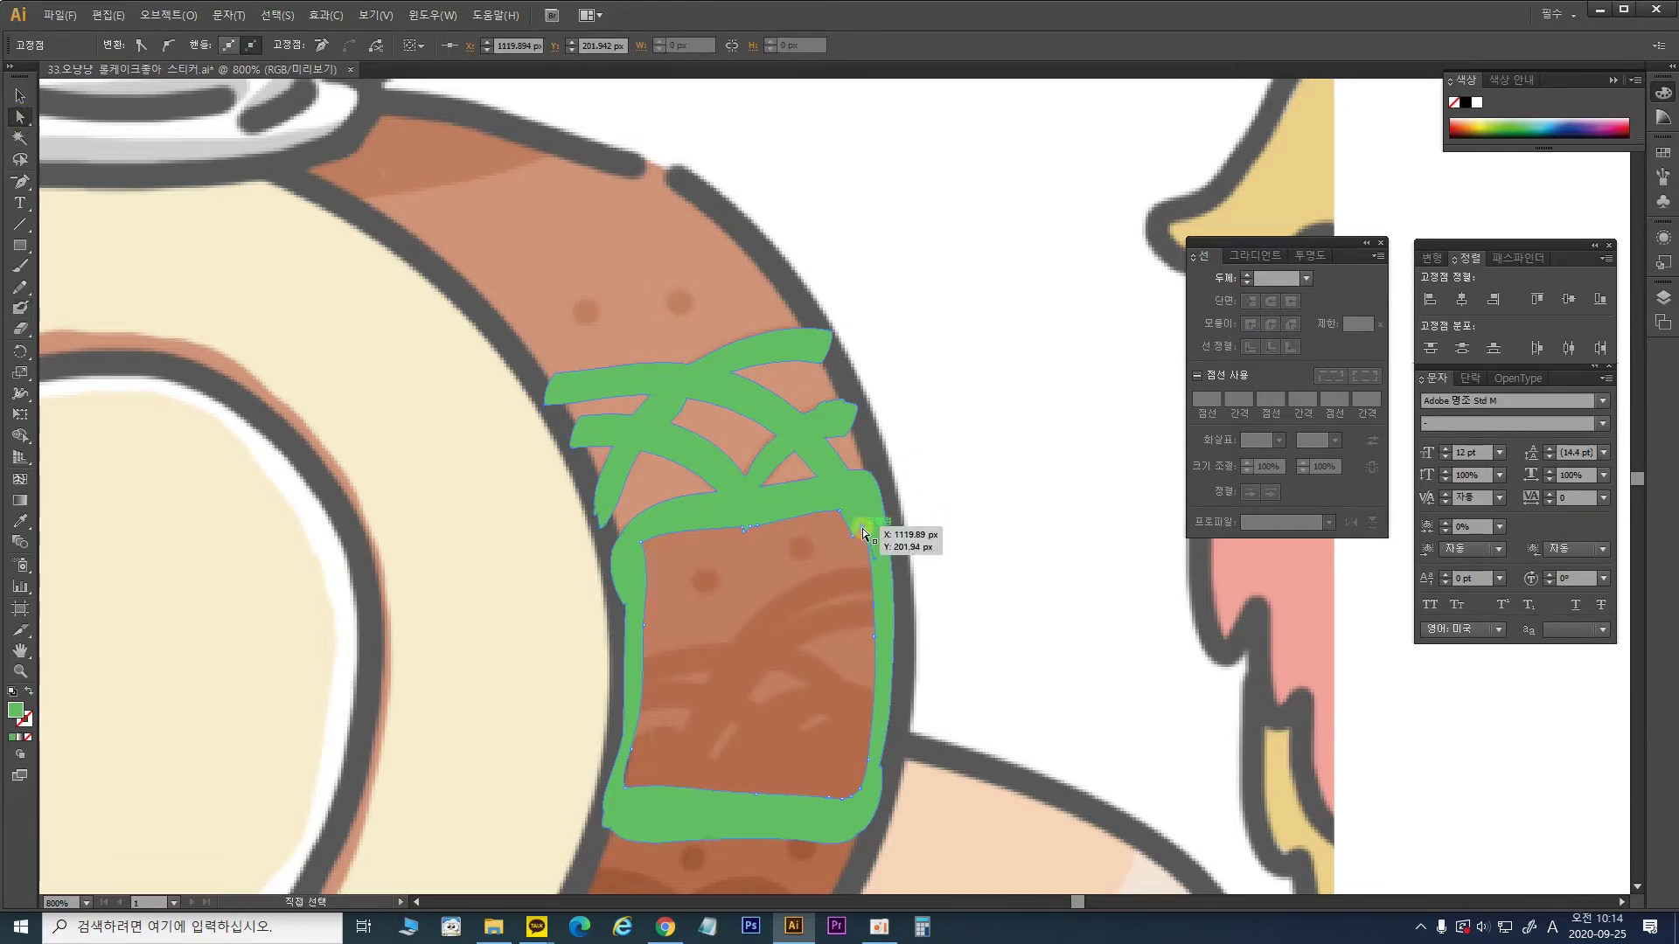
key(Delete)
key(Delete)
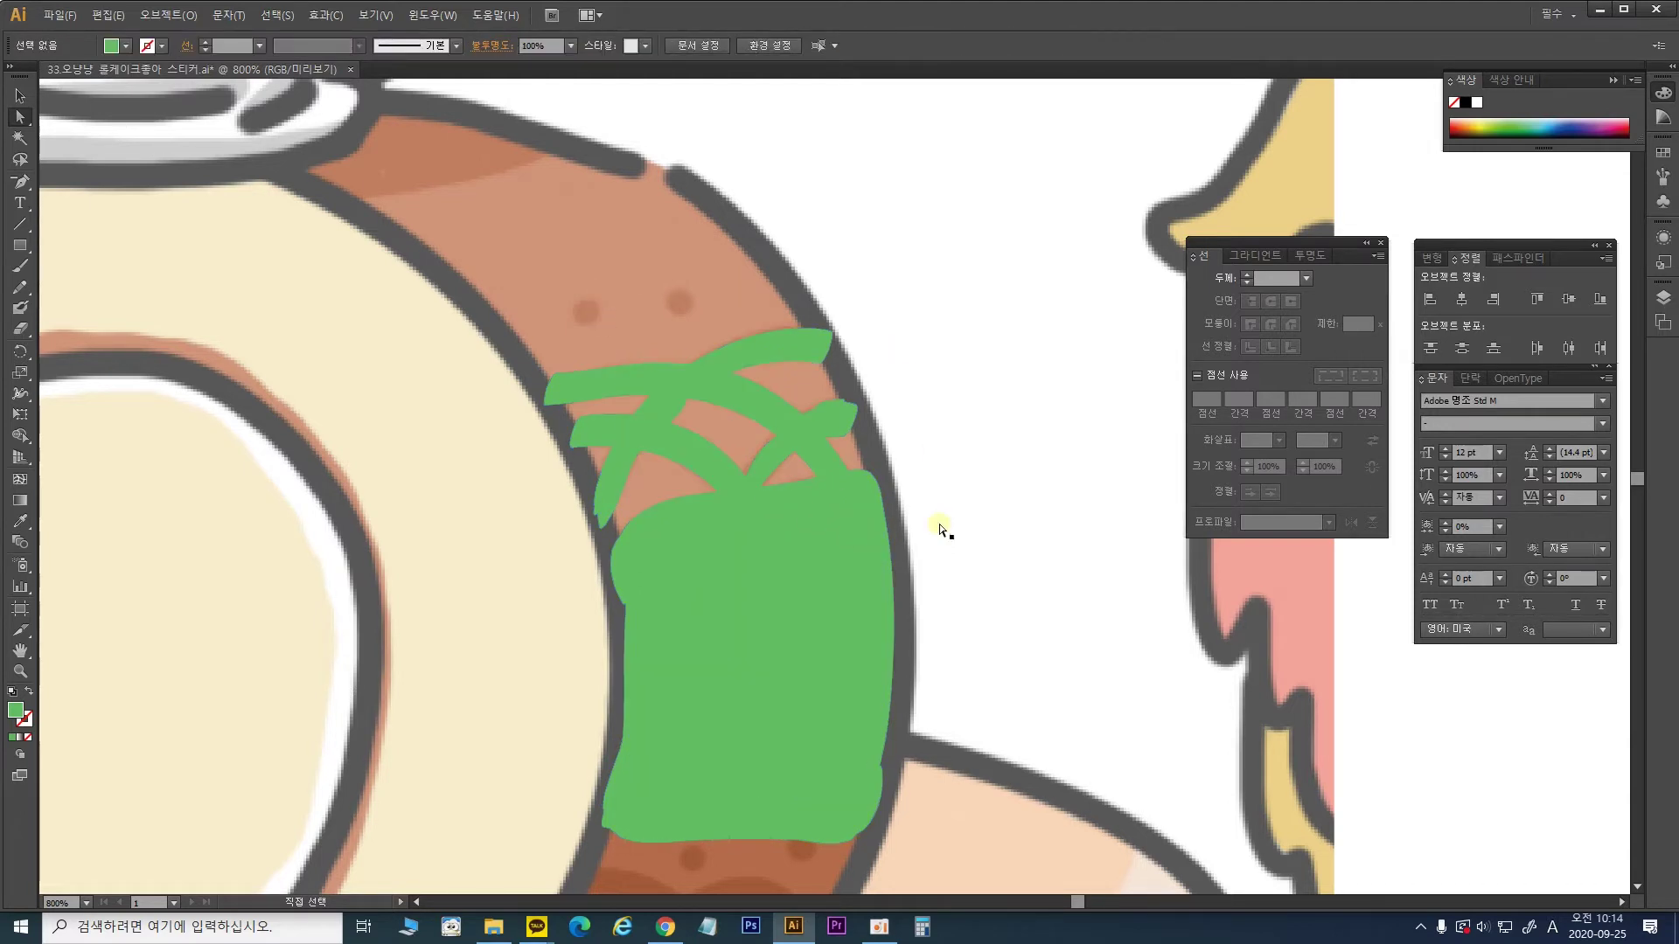
Step: Draw two green circles 3.75 px wide over the reference's two dots above the lattice arcs
click(20, 94)
drag(20, 245, 88, 291)
drag(575, 296, 681, 301)
click(18, 90)
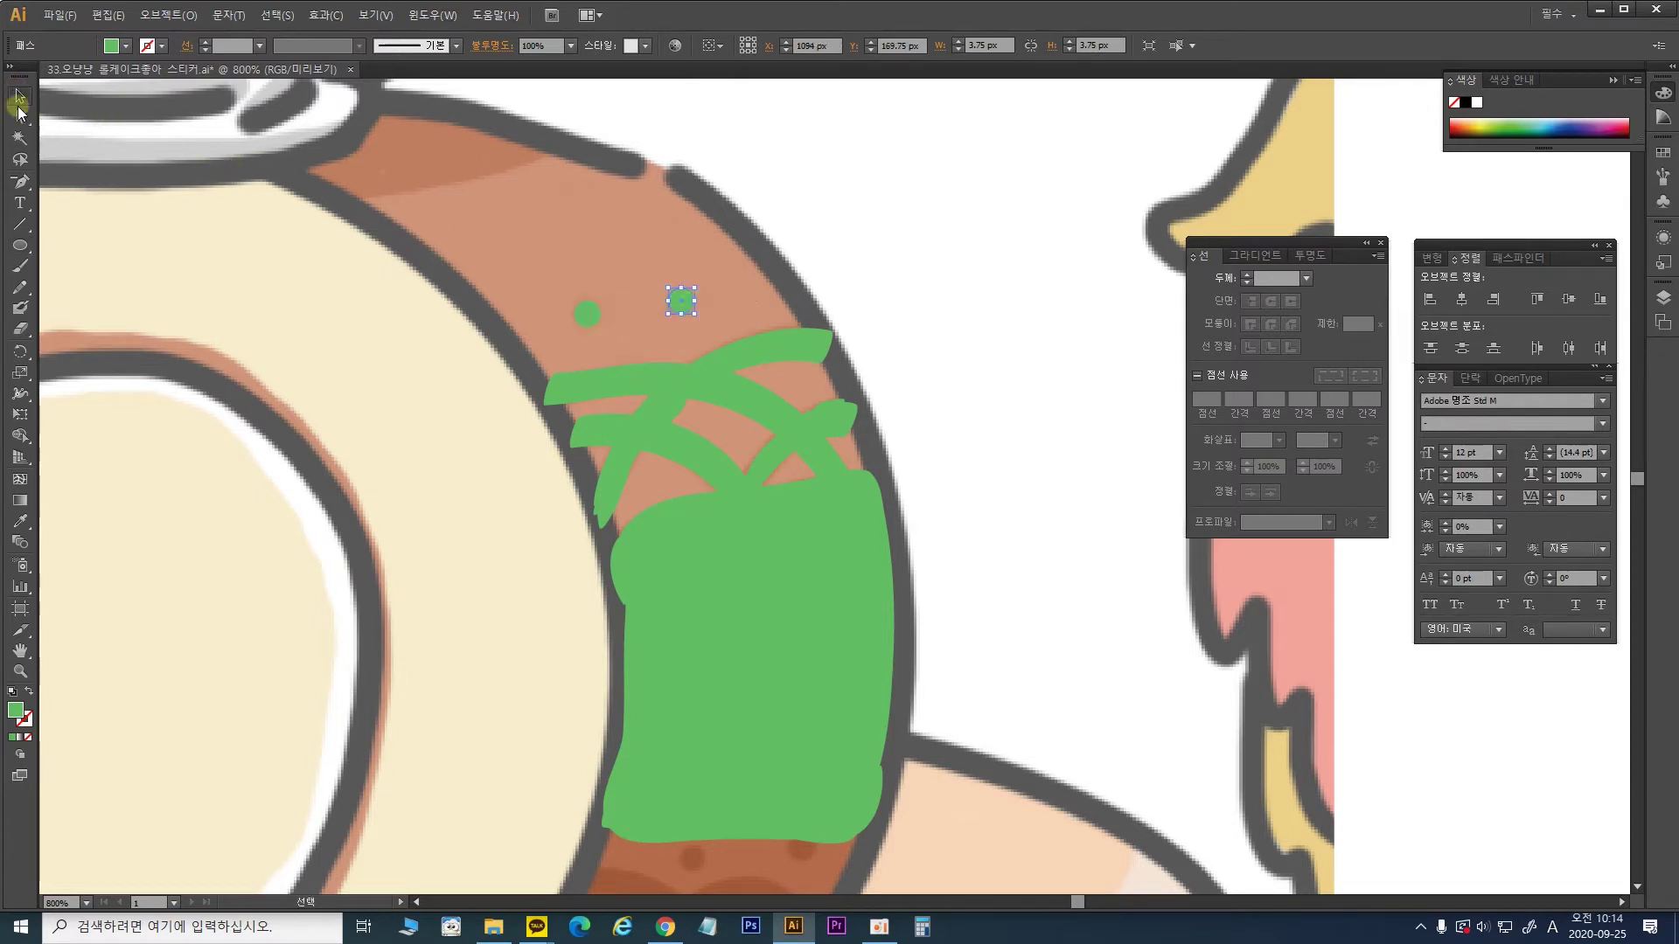
Step: Group the two green dots with the lattice block and move the group off the reference cake's brown side
click(390, 331)
key(ctrl+minus)
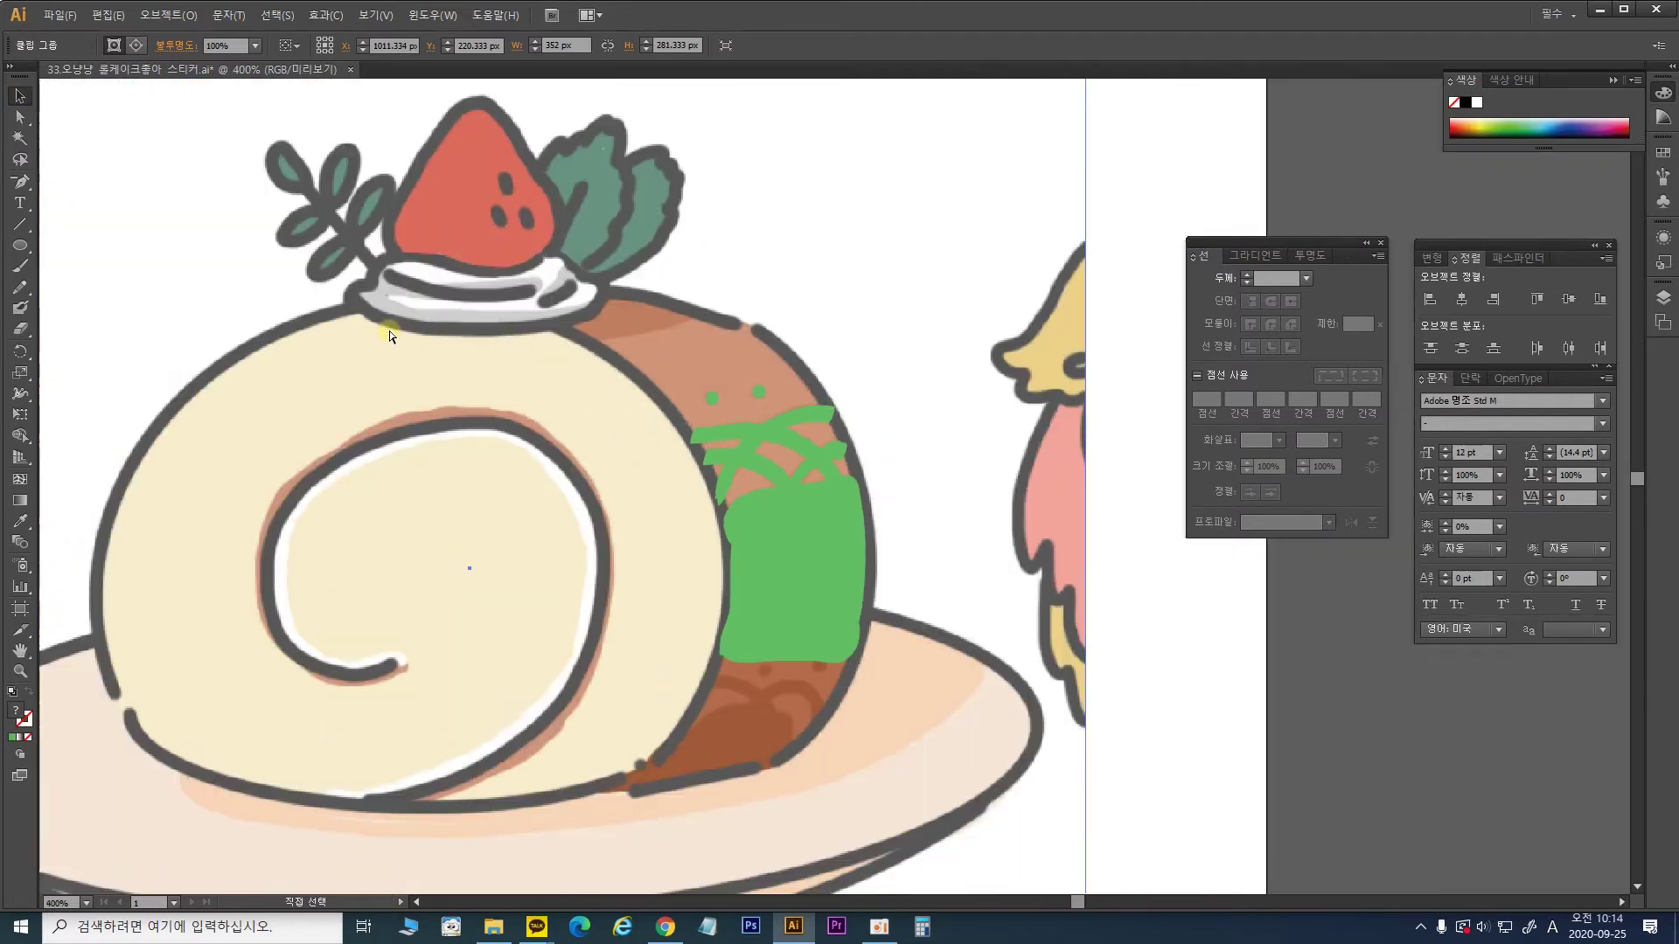
drag(1227, 722, 685, 311)
drag(895, 483, 535, 492)
key(ctrl+z)
click(1180, 644)
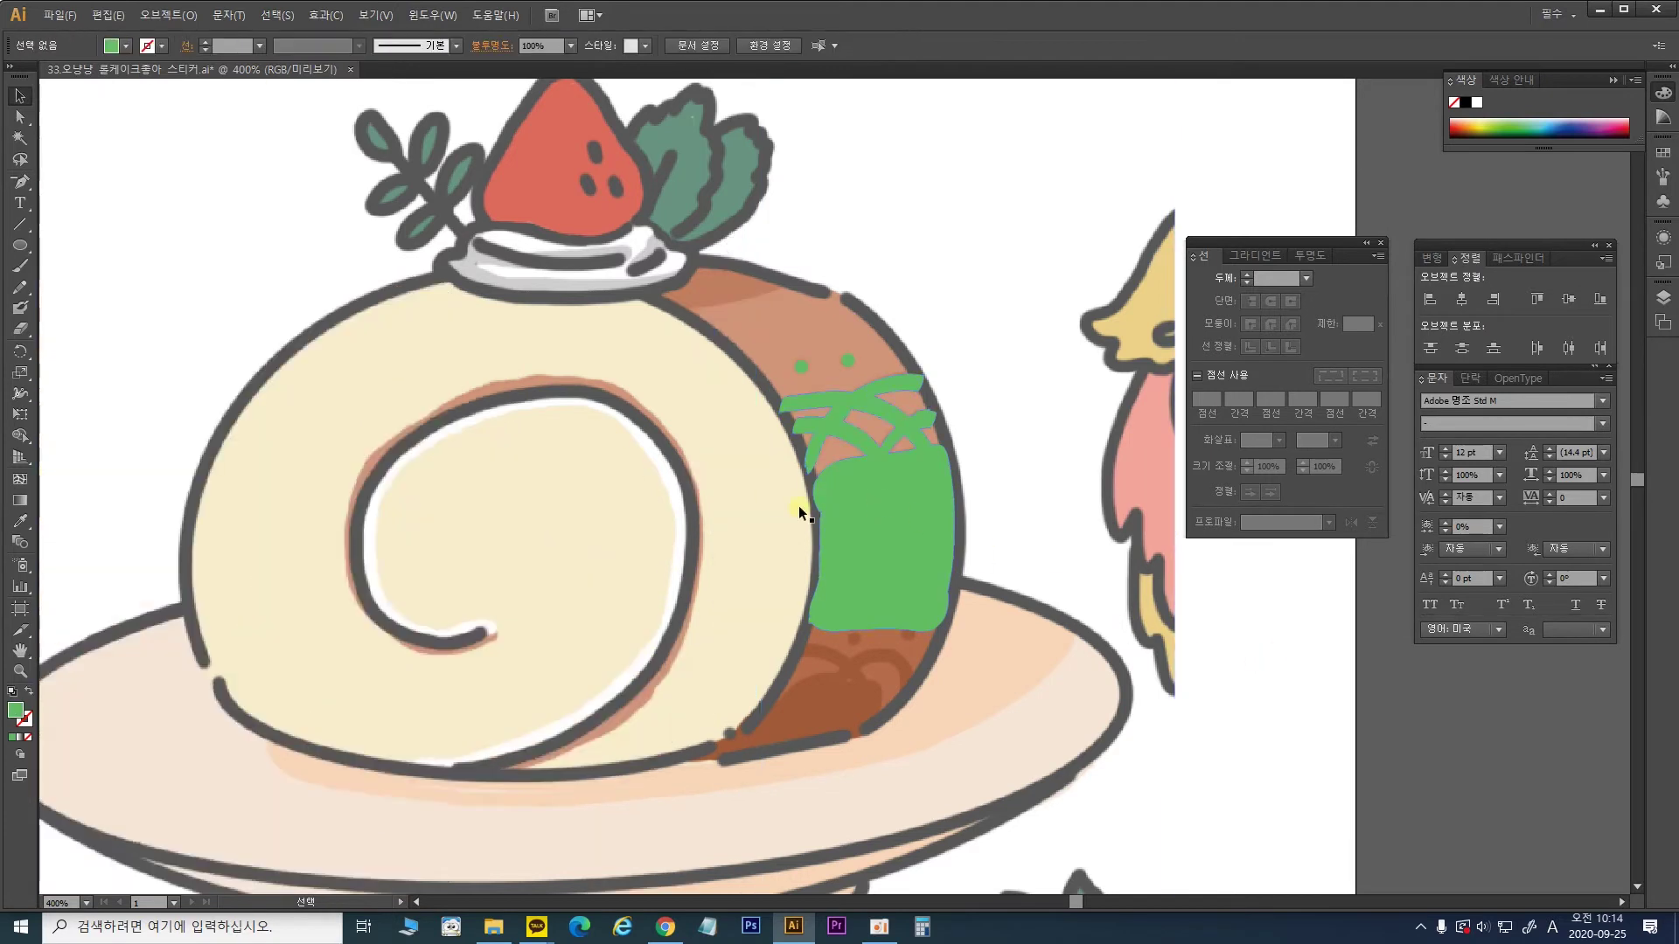
click(875, 485)
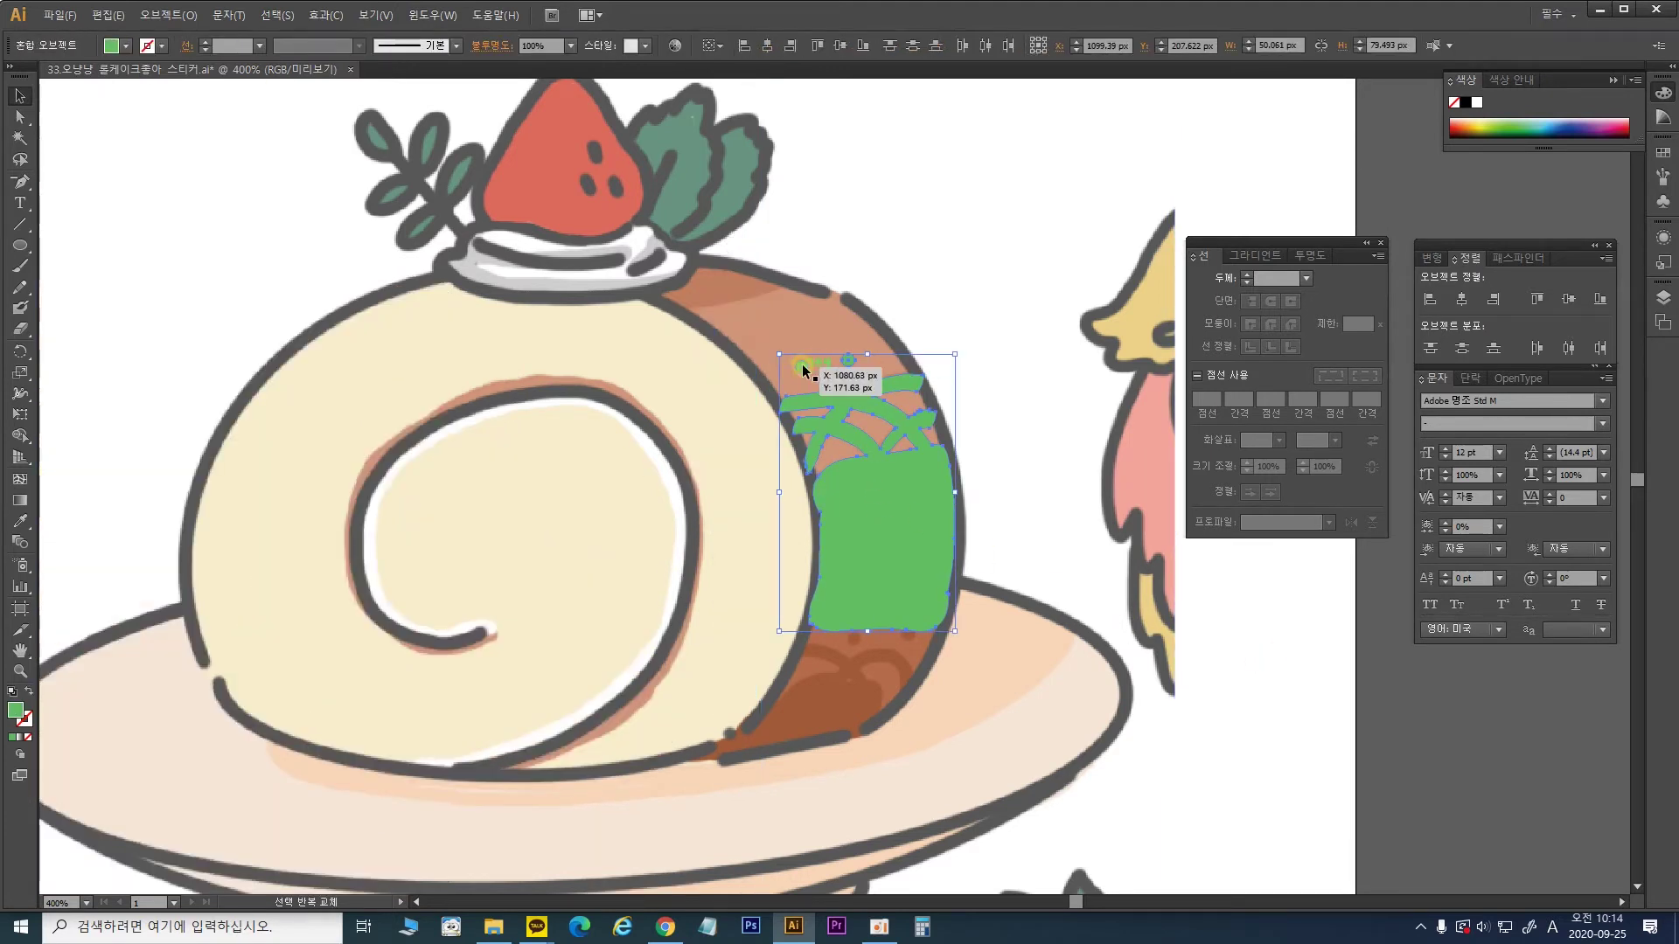
key(ctrl+g)
drag(883, 505, 729, 512)
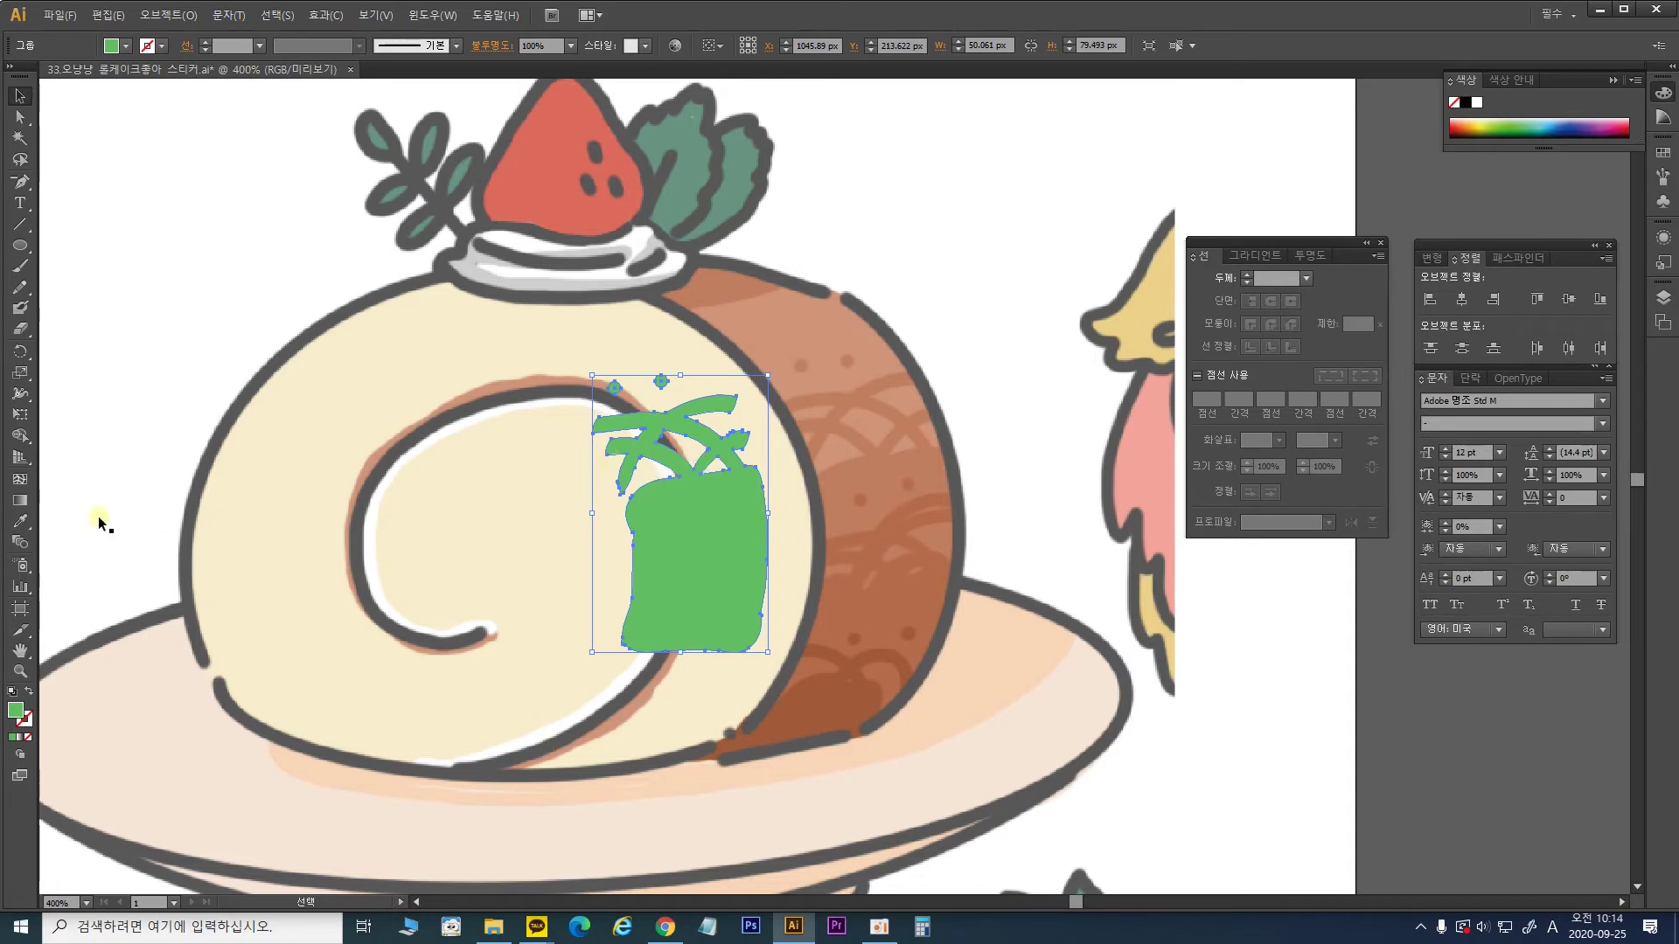
Step: Fill the lattice group with the mid brown sampled from the reference and position it over the traced cake's brown side
click(19, 521)
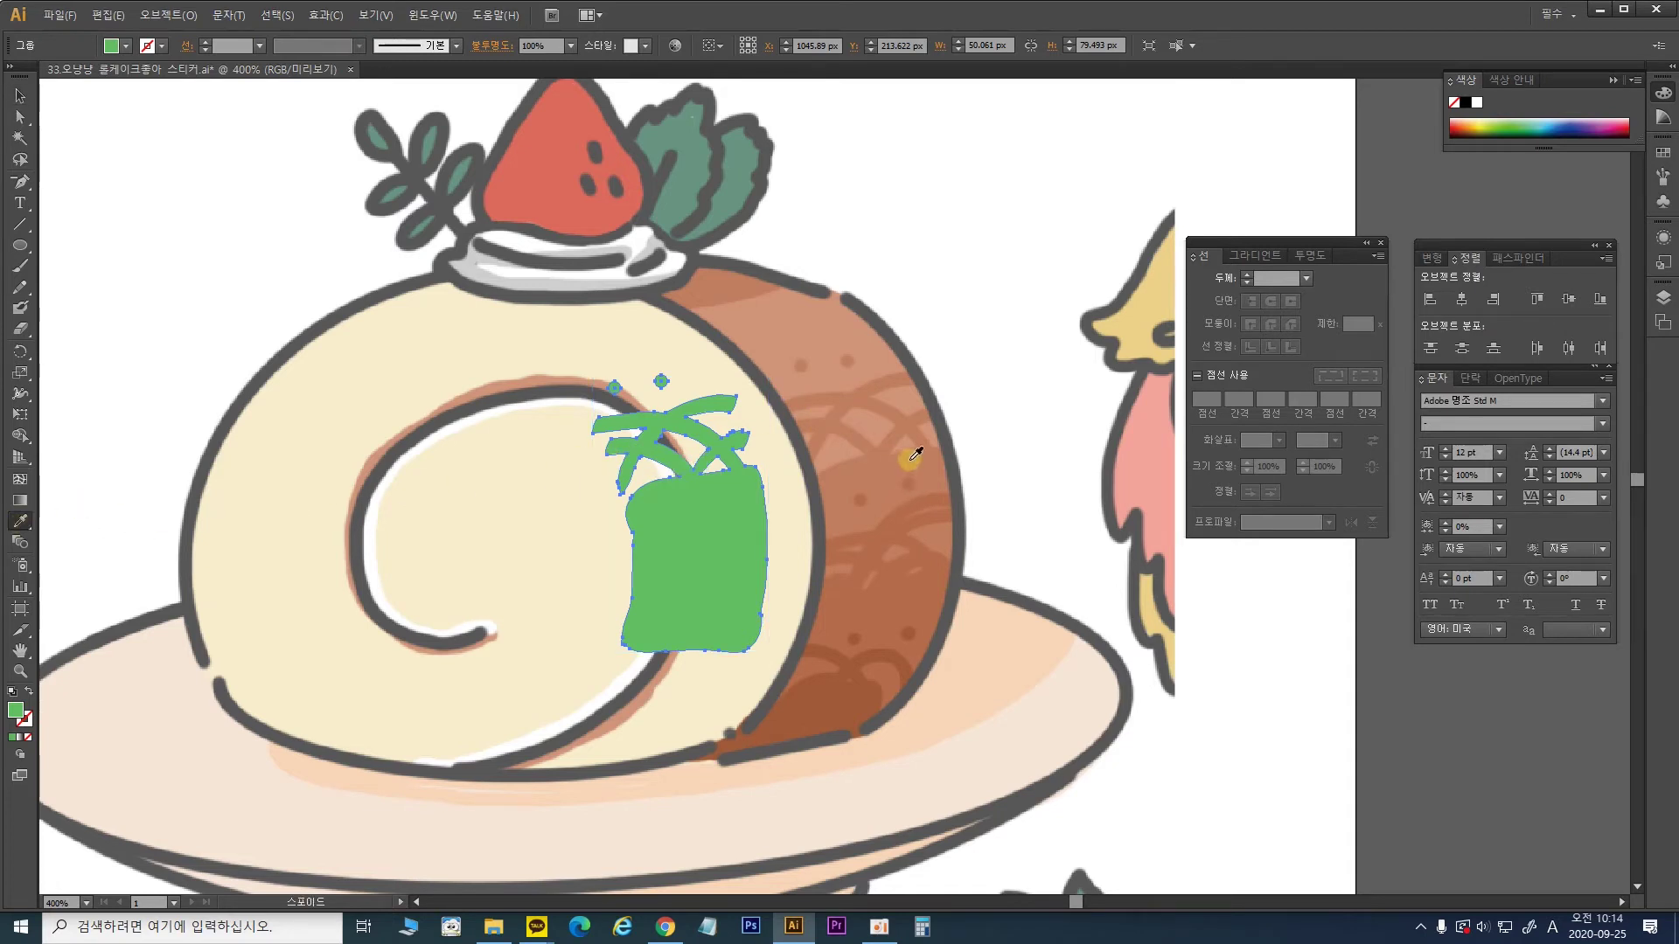
click(917, 451)
click(19, 96)
drag(634, 339, 983, 301)
drag(1069, 506, 641, 511)
key(Up)
key(Left)
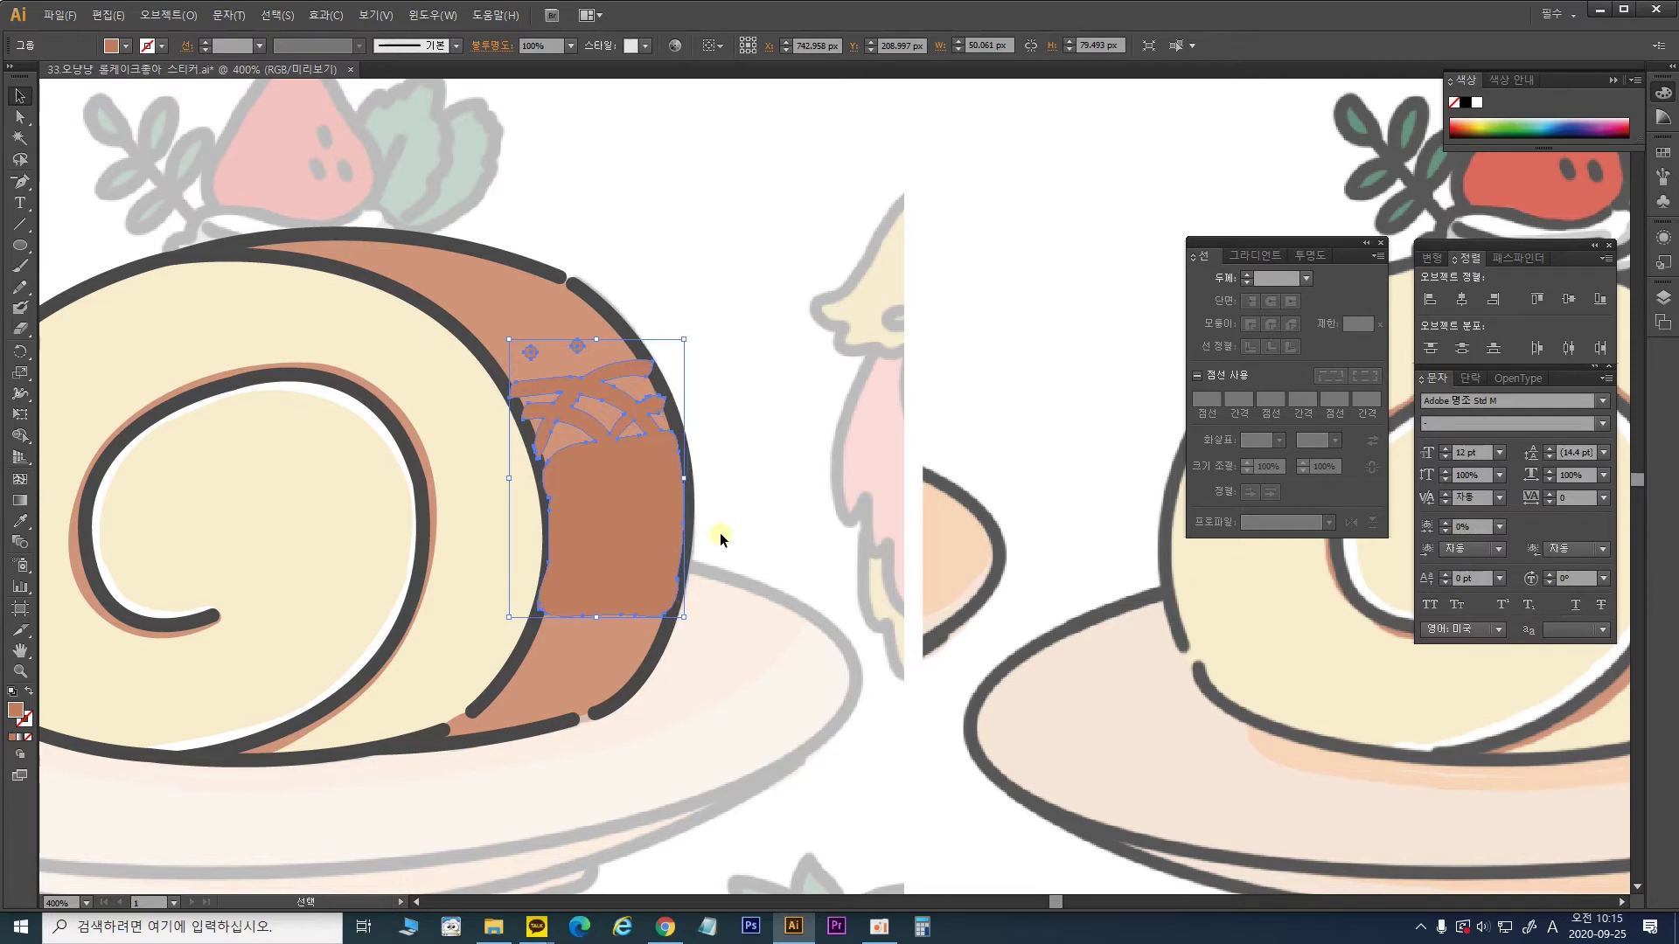
Step: Send the brown lattice group backward in the stacking order, behind the traced cake's dark outlines
click(762, 456)
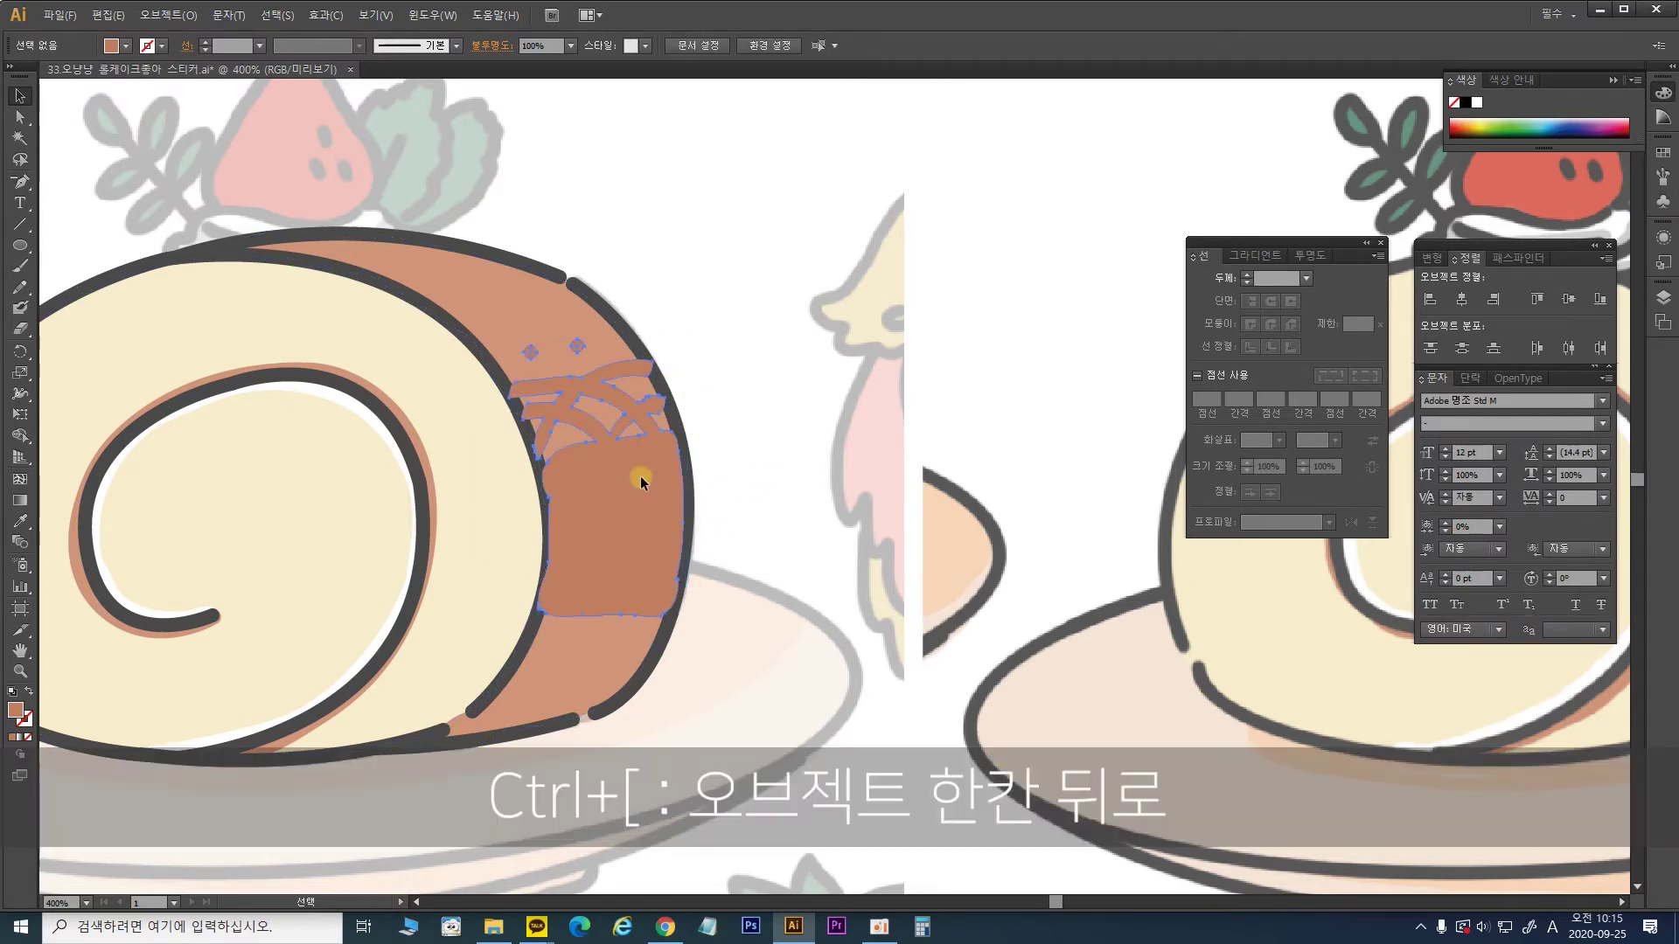
click(641, 478)
key(a)
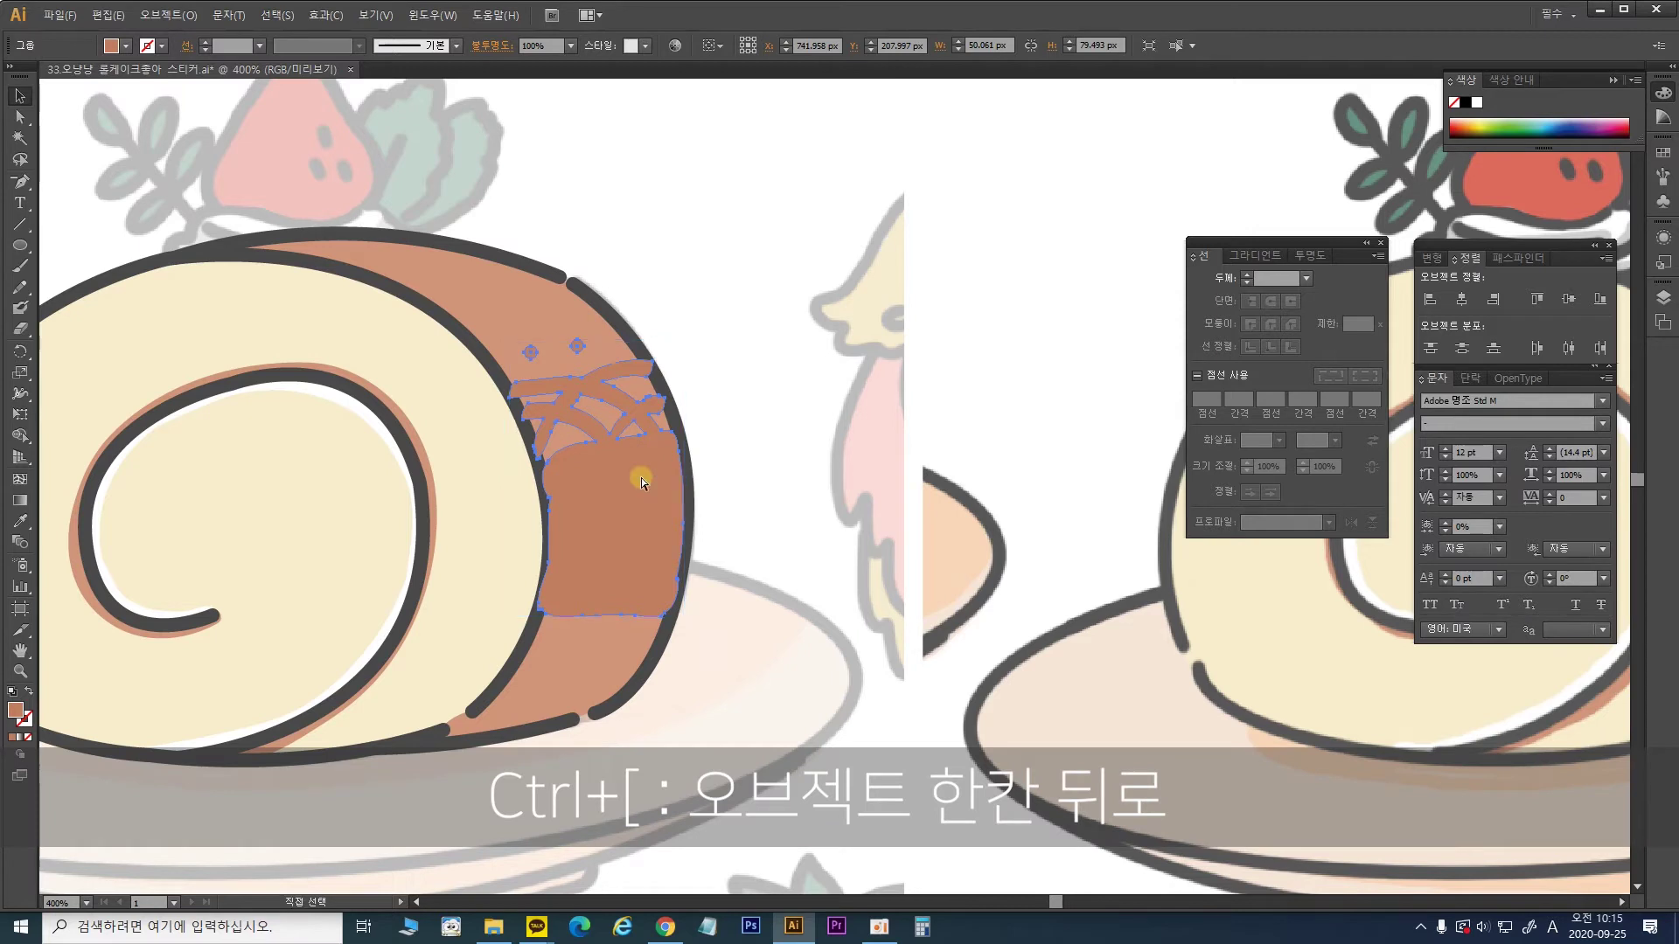
key(ctrl+bracketleft)
key(ctrl+bracketleft)
key(ctrl+z)
key(v)
key(ctrl+bracketright)
key(ctrl+bracketleft)
click(708, 455)
drag(708, 455, 713, 492)
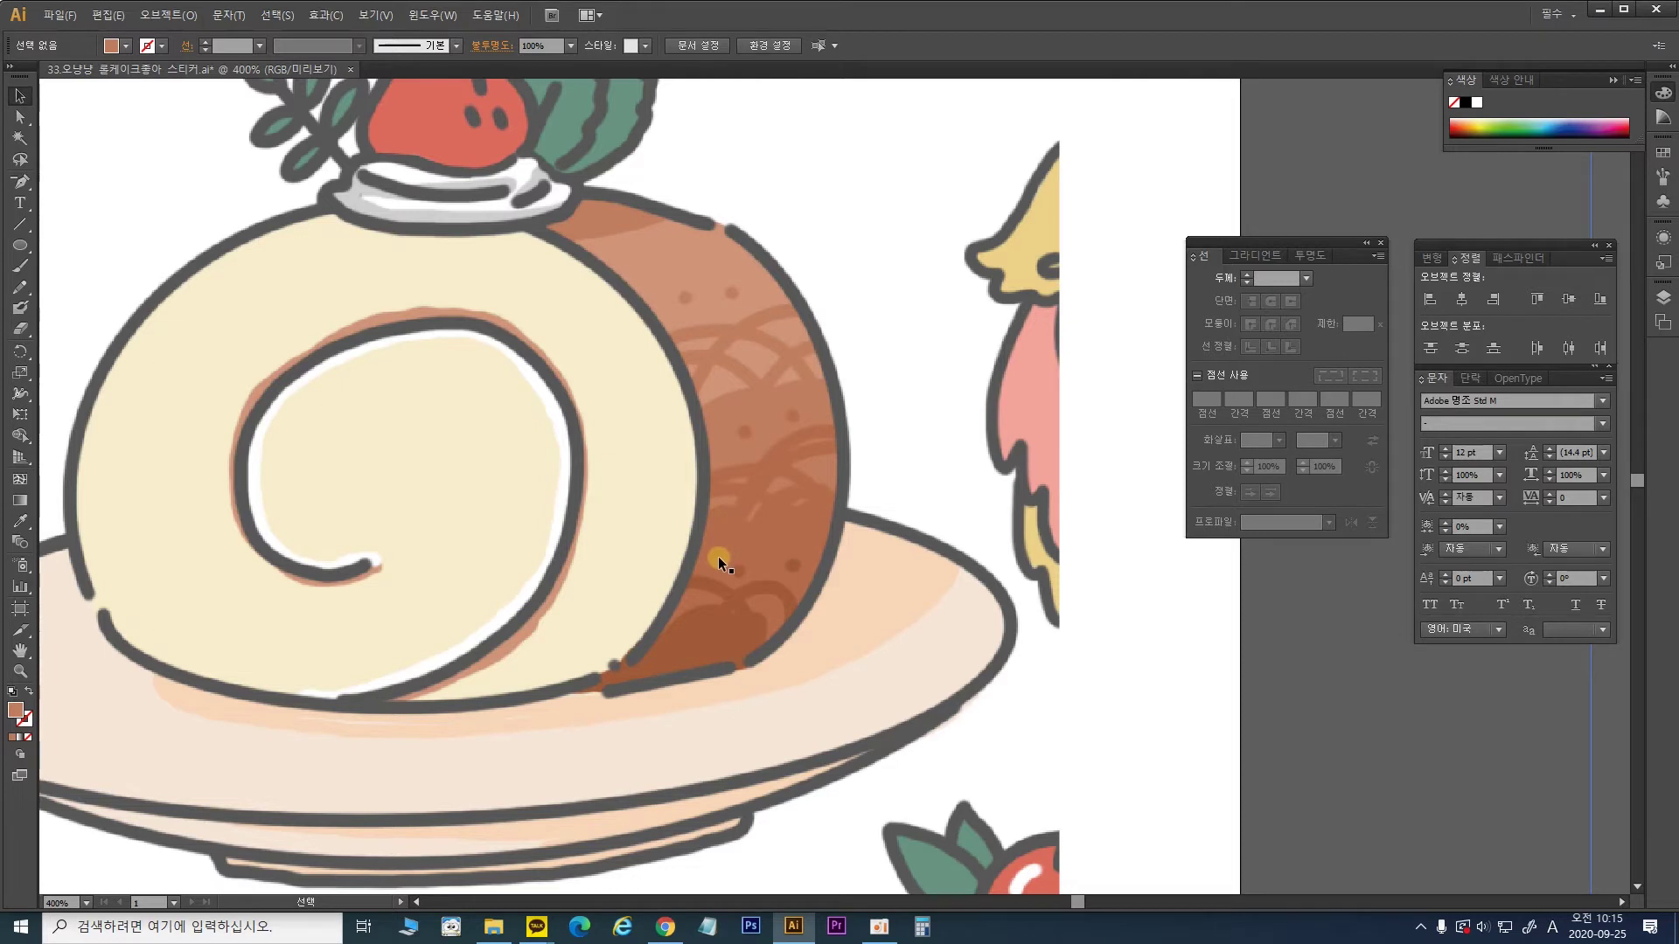
scroll(719, 558, up, 2)
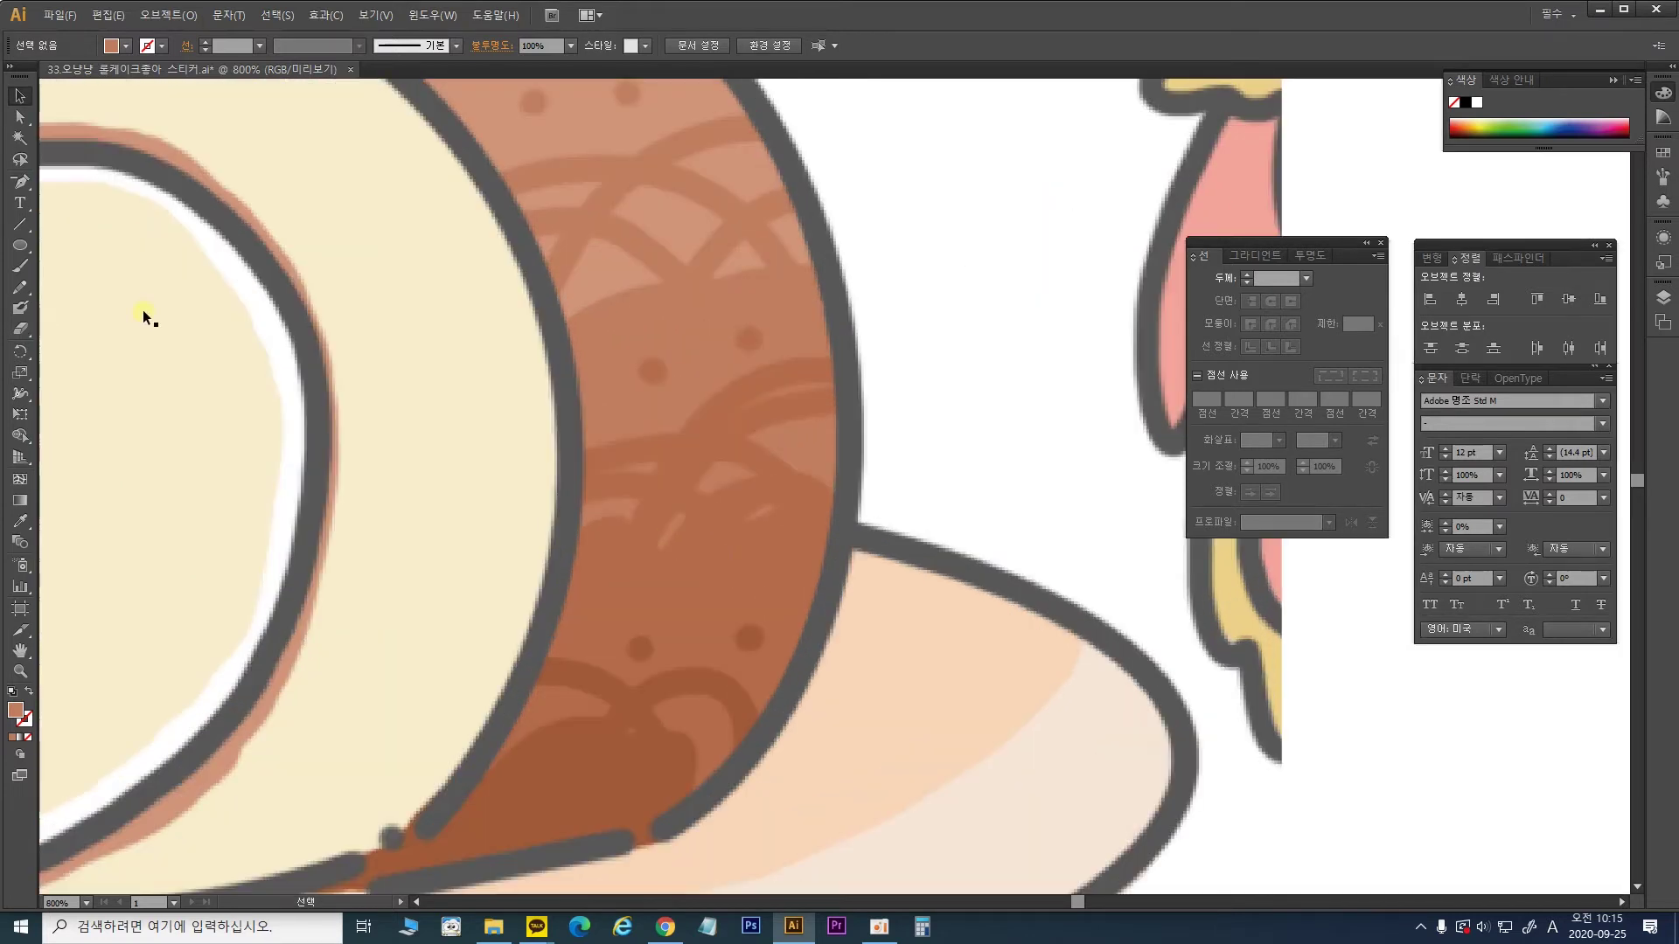
Step: Set the Blob Brush fill colour to bright orange FF7A45
click(20, 307)
drag(584, 464, 648, 441)
key(ctrl+z)
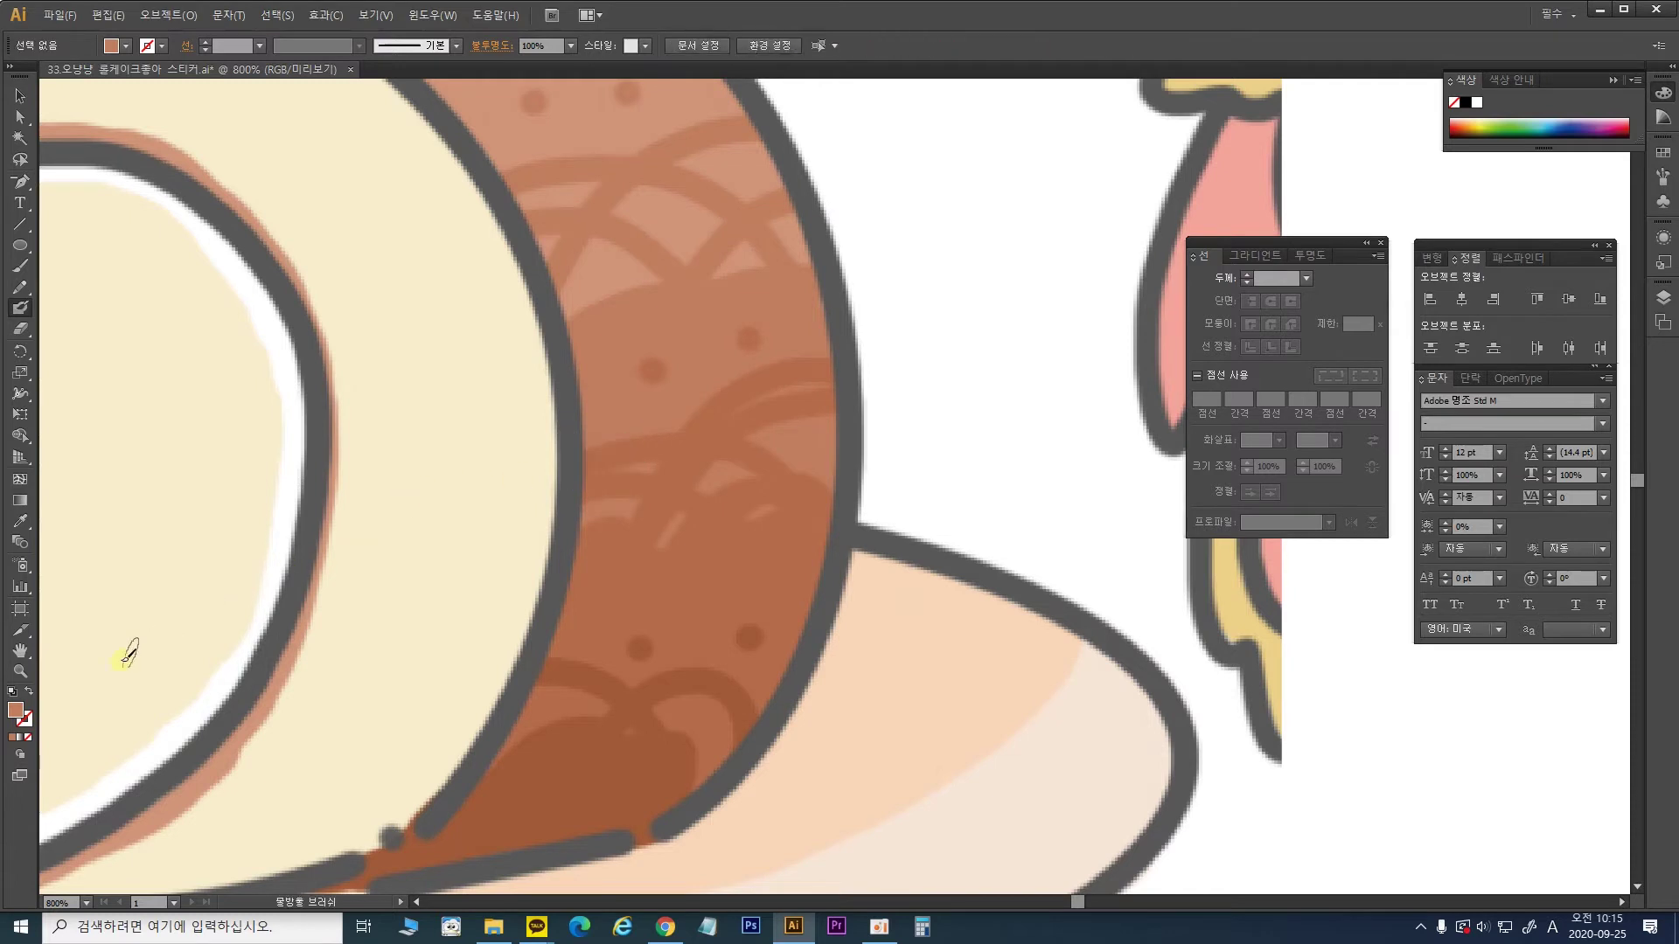
double_click(15, 709)
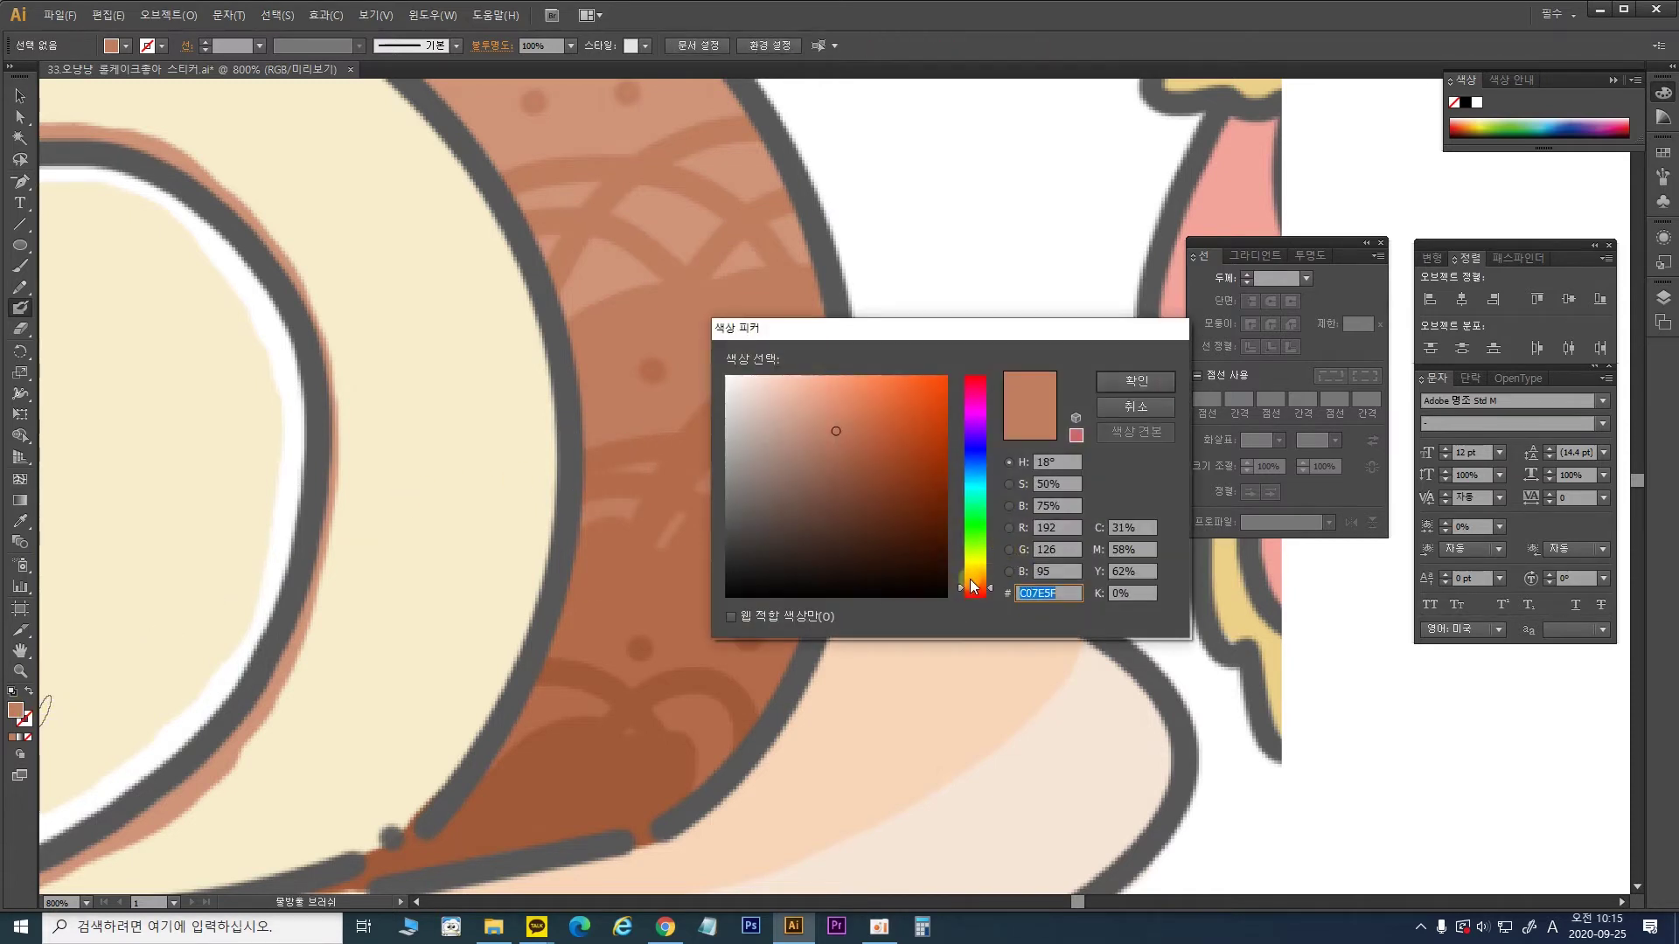
click(903, 462)
click(888, 373)
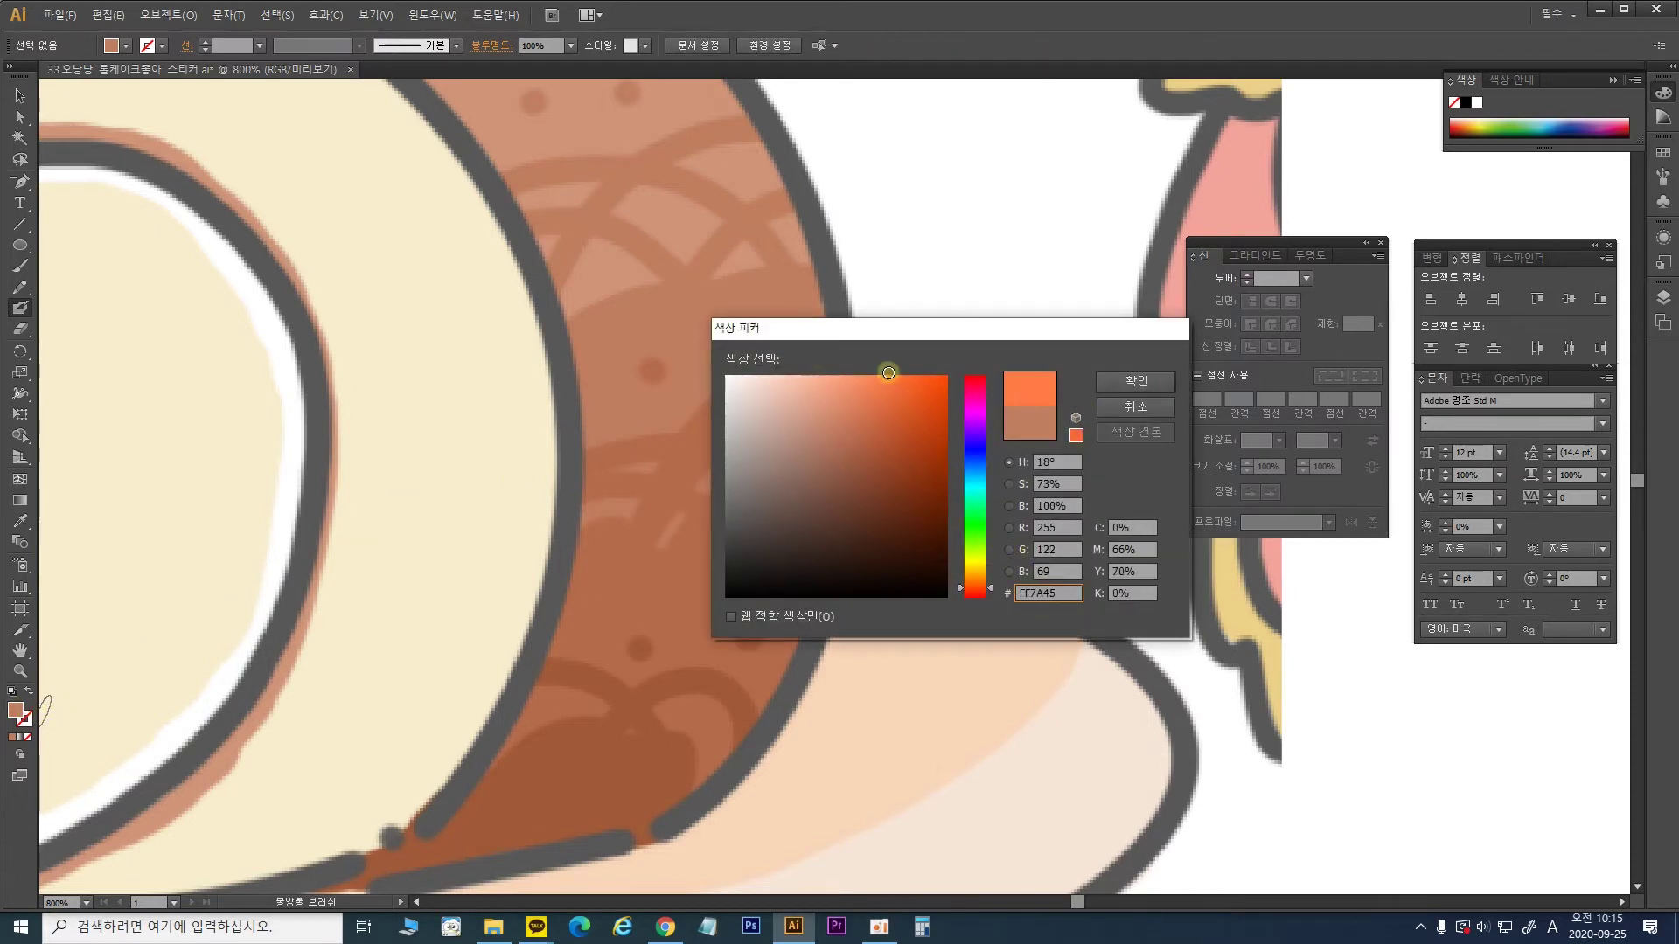
click(1135, 390)
Step: Paint the darker lattice arcs and the outline of the shaded area below them in orange over the reference cake's brown side
mouse_move(586, 464)
mouse_down()
mouse_move(722, 448)
mouse_move(835, 529)
mouse_up()
mouse_move(633, 542)
mouse_down()
mouse_move(671, 461)
mouse_move(728, 405)
mouse_move(844, 369)
mouse_up()
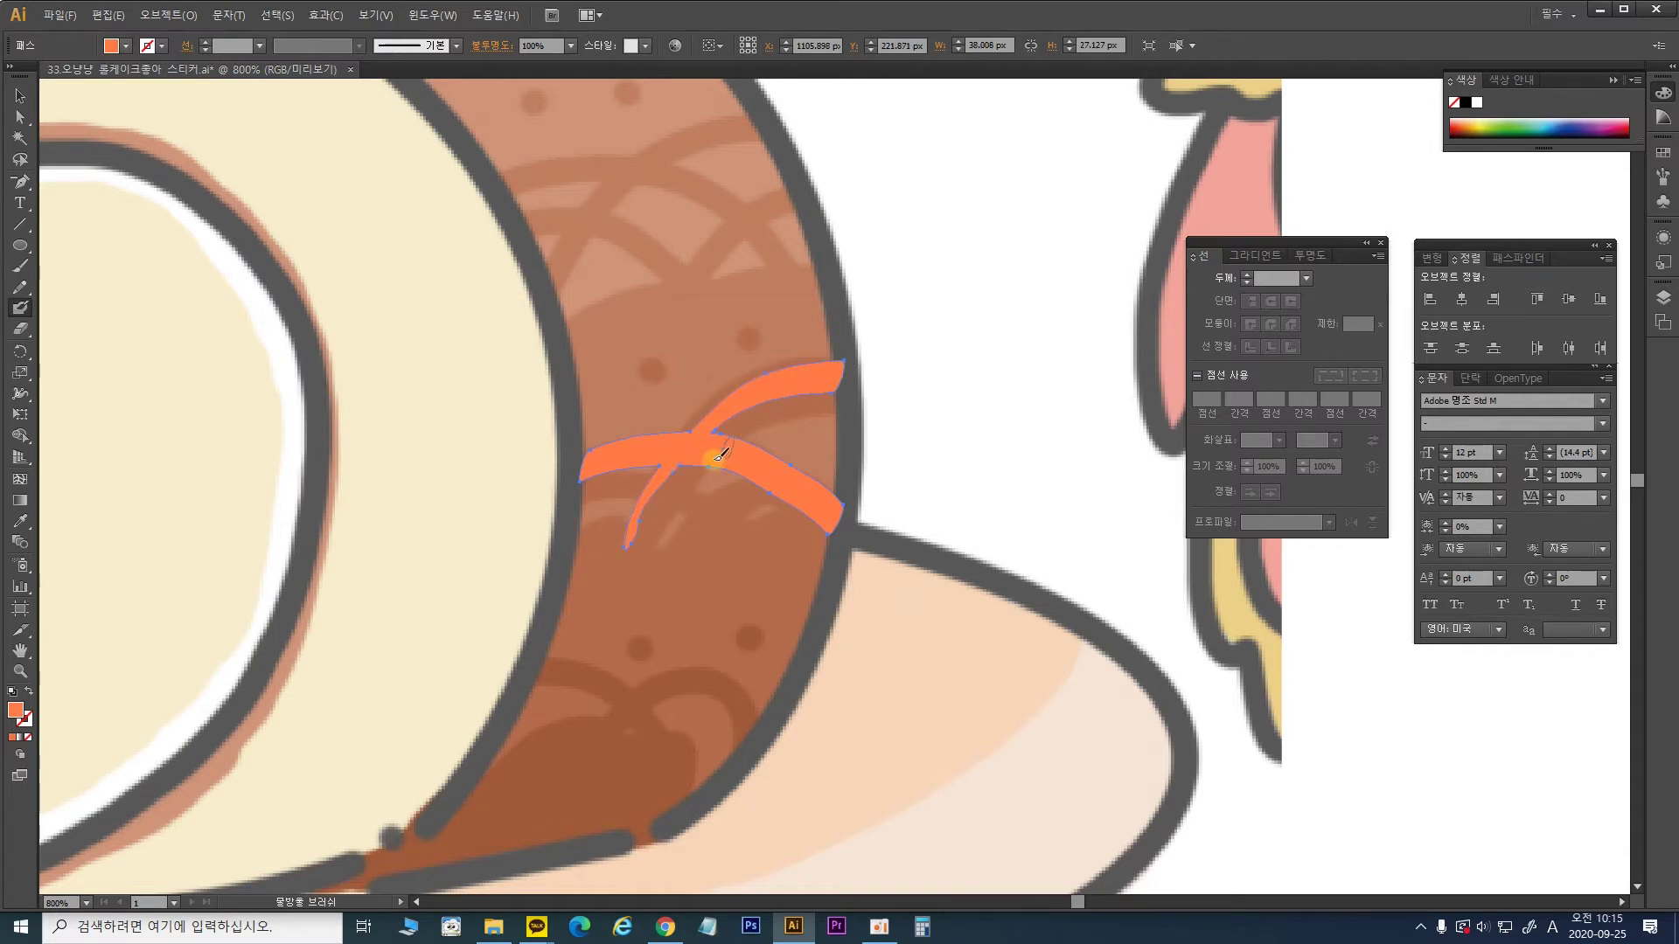
mouse_move(643, 562)
mouse_down()
mouse_move(678, 489)
mouse_move(734, 442)
mouse_move(849, 436)
mouse_up()
mouse_move(572, 498)
mouse_down()
mouse_move(620, 479)
mouse_move(693, 505)
mouse_move(738, 554)
mouse_up()
mouse_move(555, 546)
mouse_down()
mouse_move(623, 524)
mouse_move(690, 575)
mouse_move(685, 527)
mouse_move(766, 491)
mouse_move(784, 491)
mouse_move(707, 546)
mouse_move(811, 525)
mouse_move(818, 541)
mouse_move(811, 614)
mouse_move(770, 704)
mouse_move(714, 768)
mouse_move(612, 817)
mouse_move(430, 827)
mouse_move(516, 732)
mouse_move(526, 708)
mouse_move(475, 789)
mouse_move(582, 556)
mouse_move(741, 558)
mouse_move(575, 578)
mouse_move(536, 713)
mouse_move(467, 809)
mouse_move(633, 796)
mouse_up()
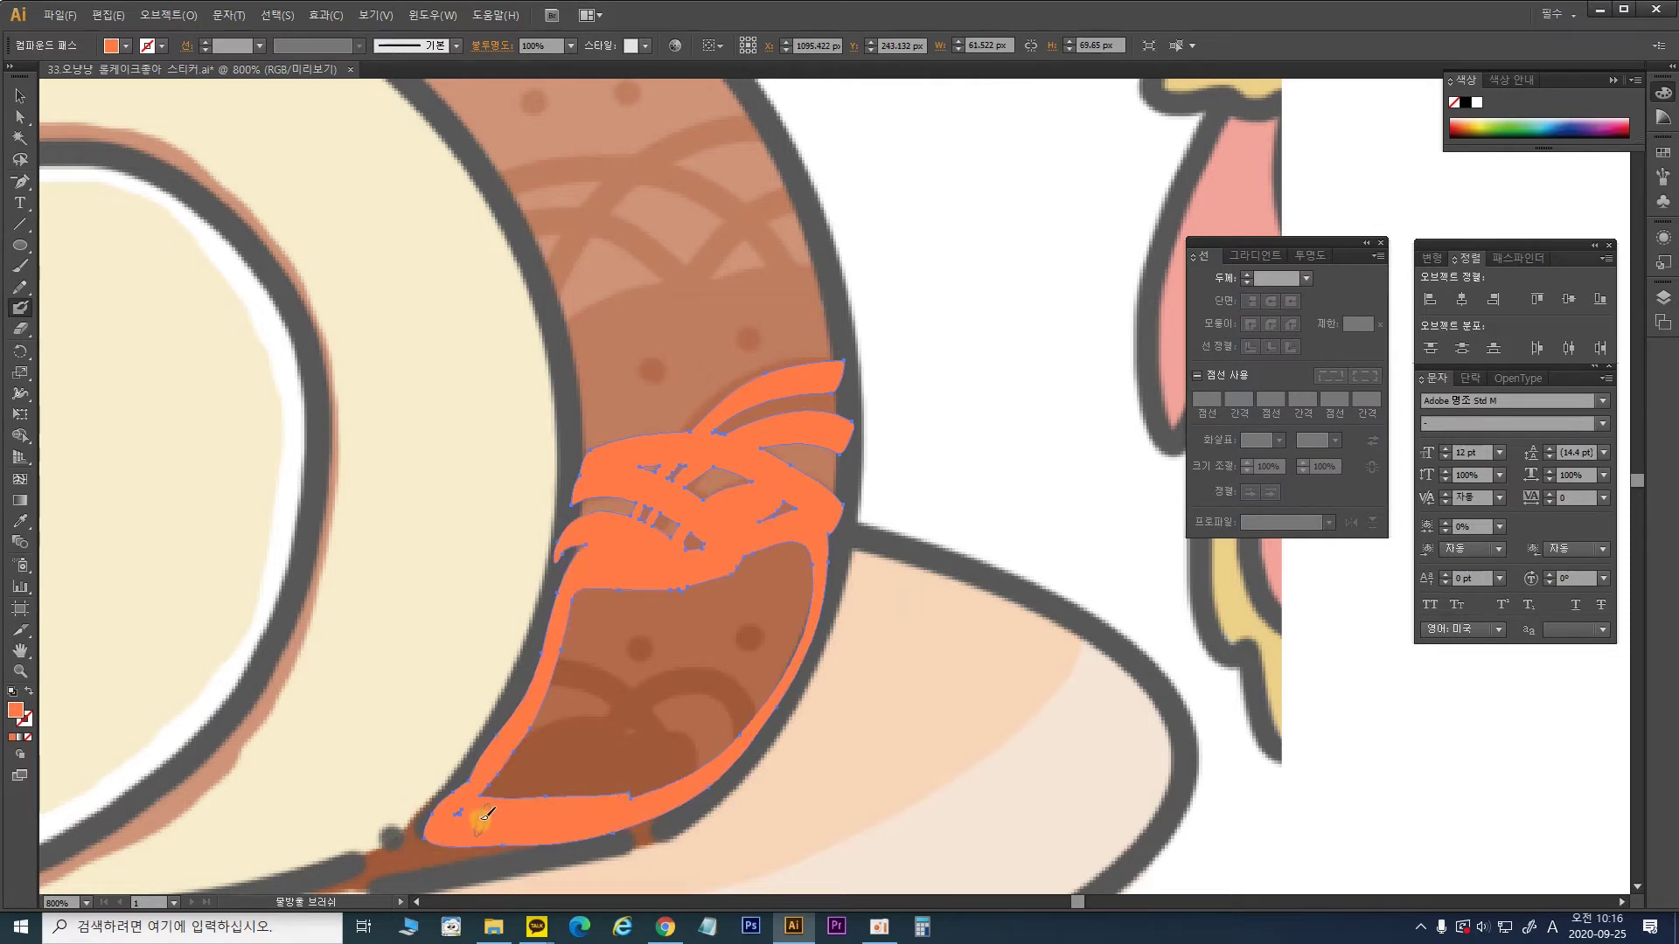
drag(458, 806, 708, 759)
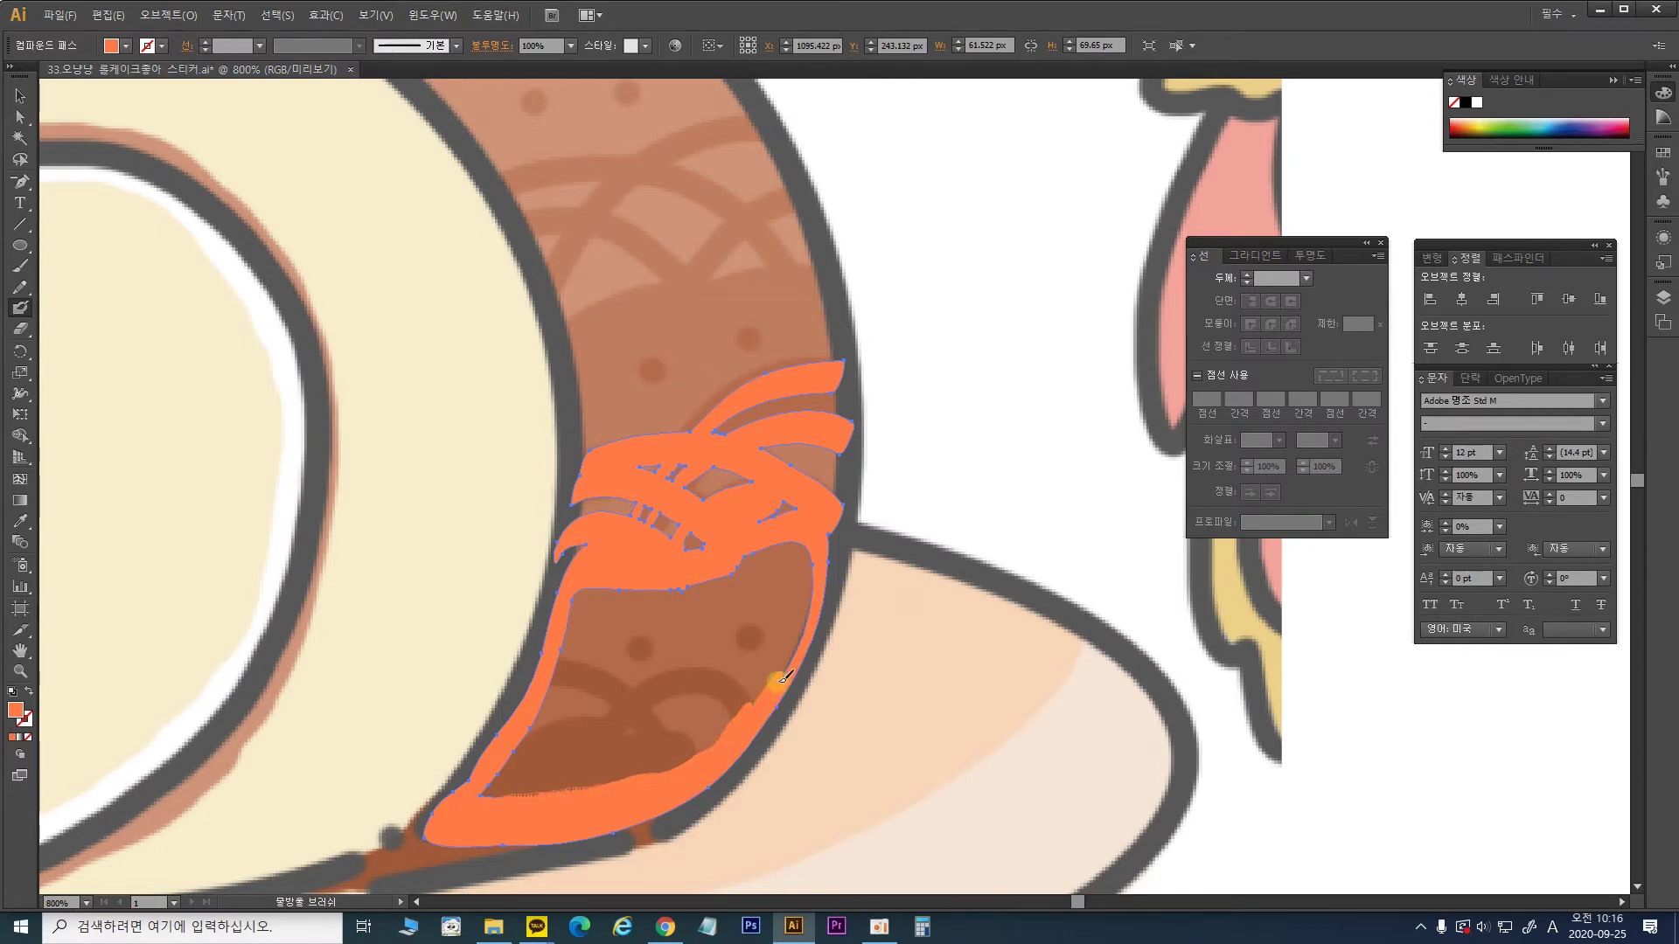
drag(787, 670, 790, 666)
Step: Delete the inner hole path of the orange shape so its lower area is solid, and select the shape
click(27, 123)
drag(684, 584, 690, 590)
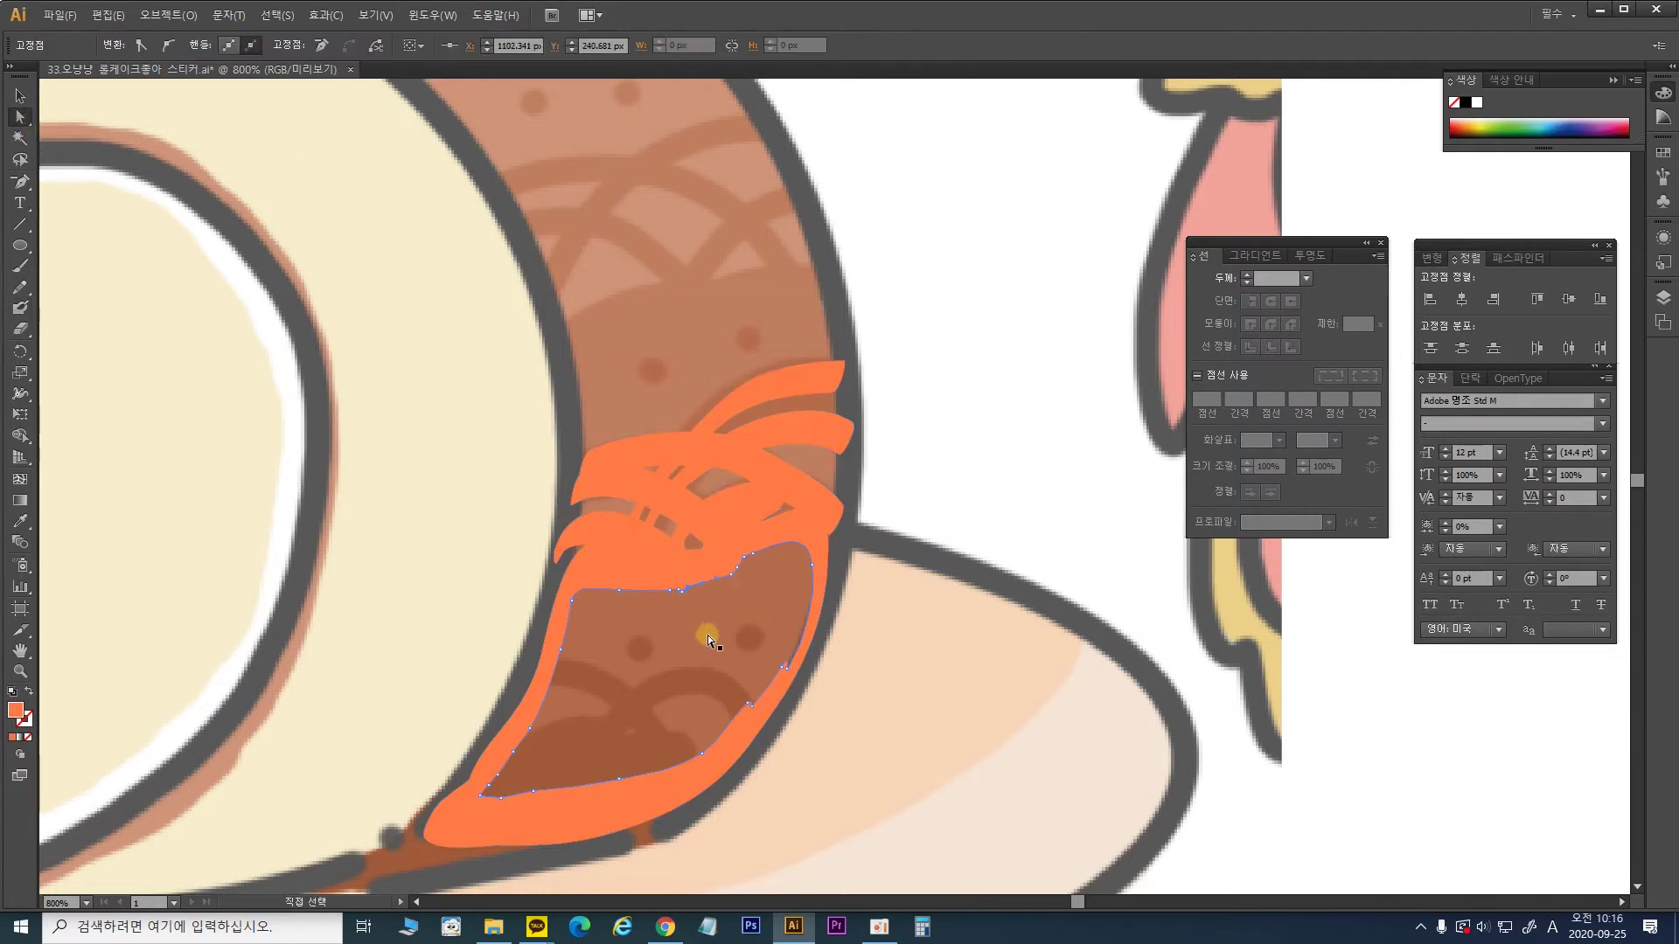
key(Delete)
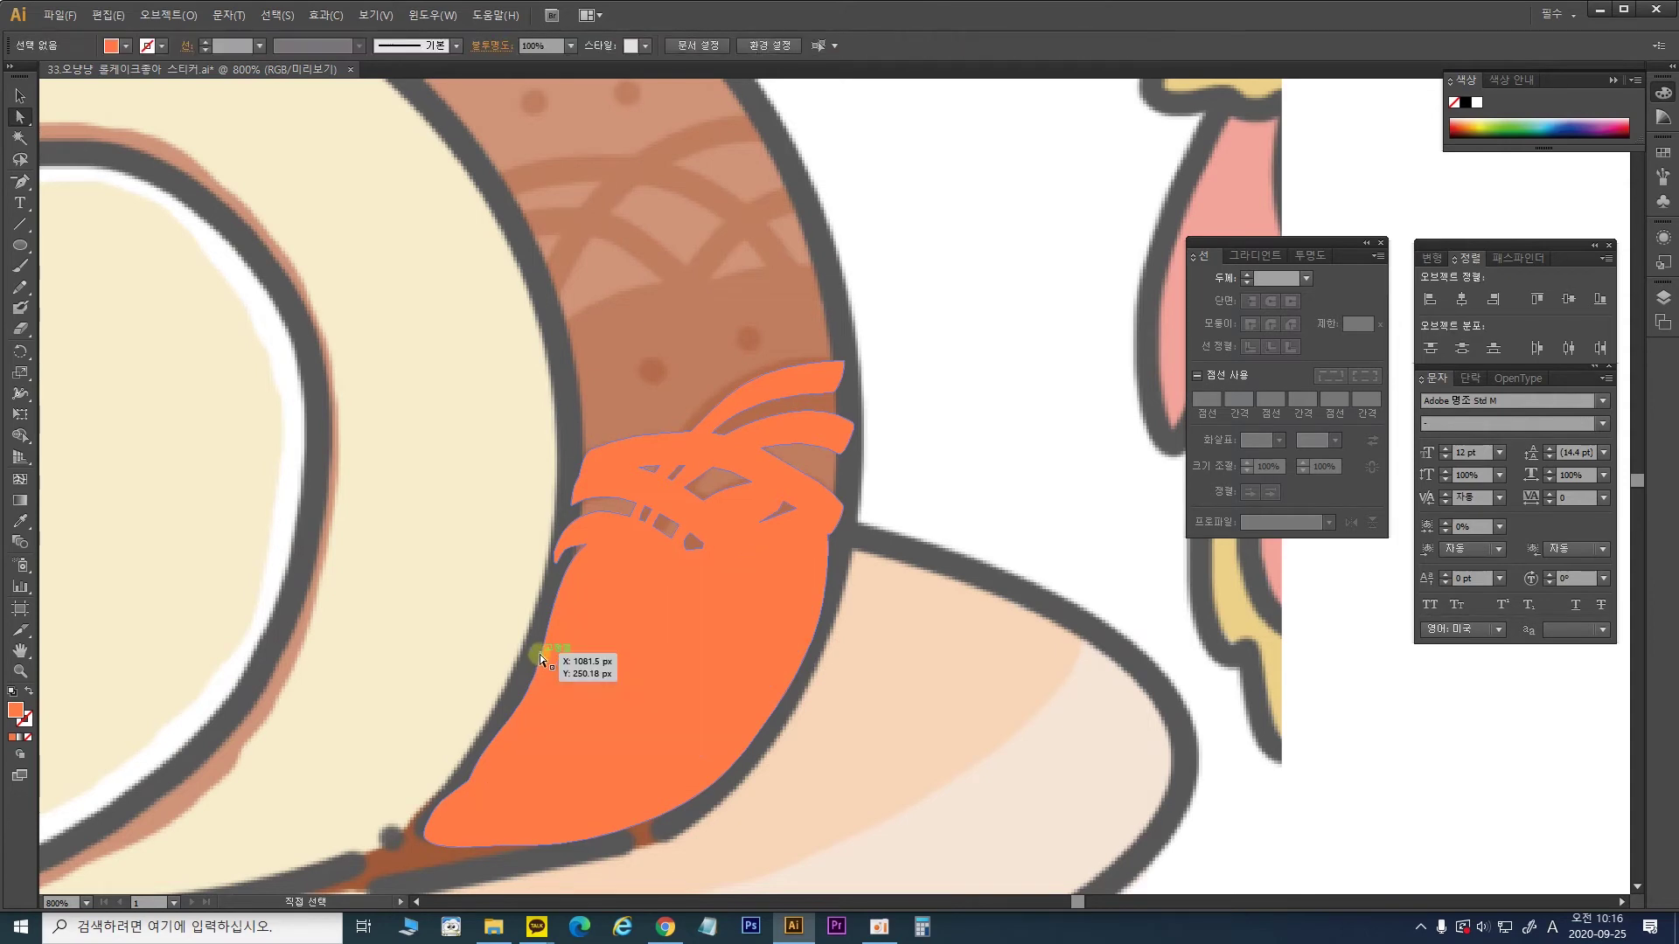
click(22, 94)
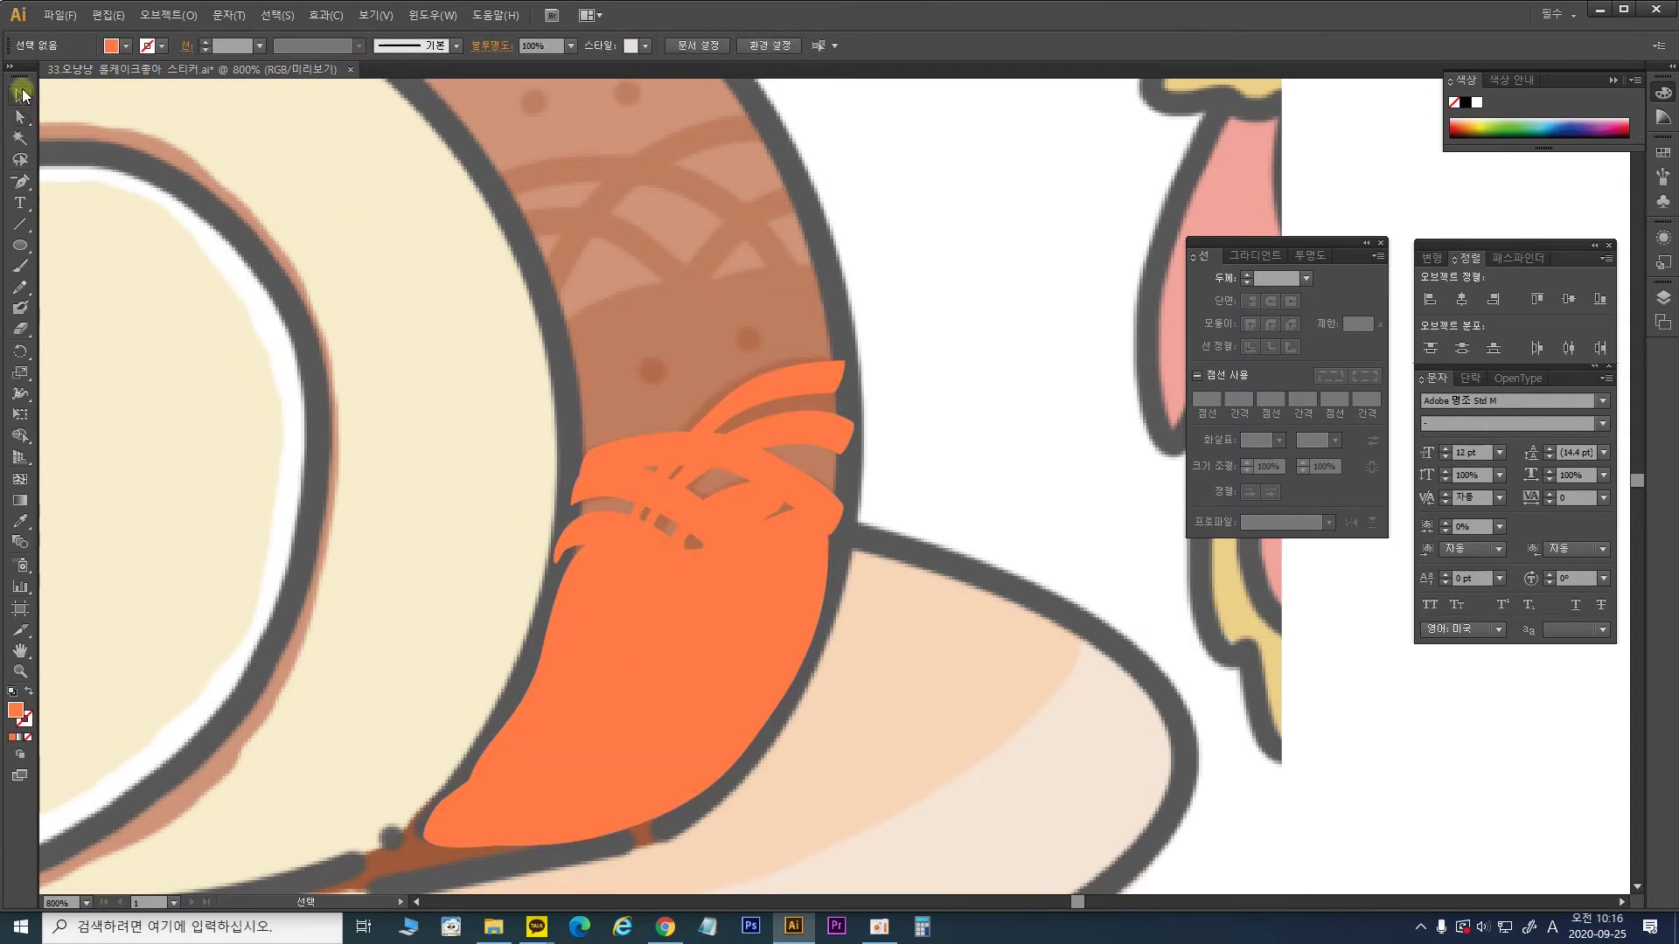
click(636, 566)
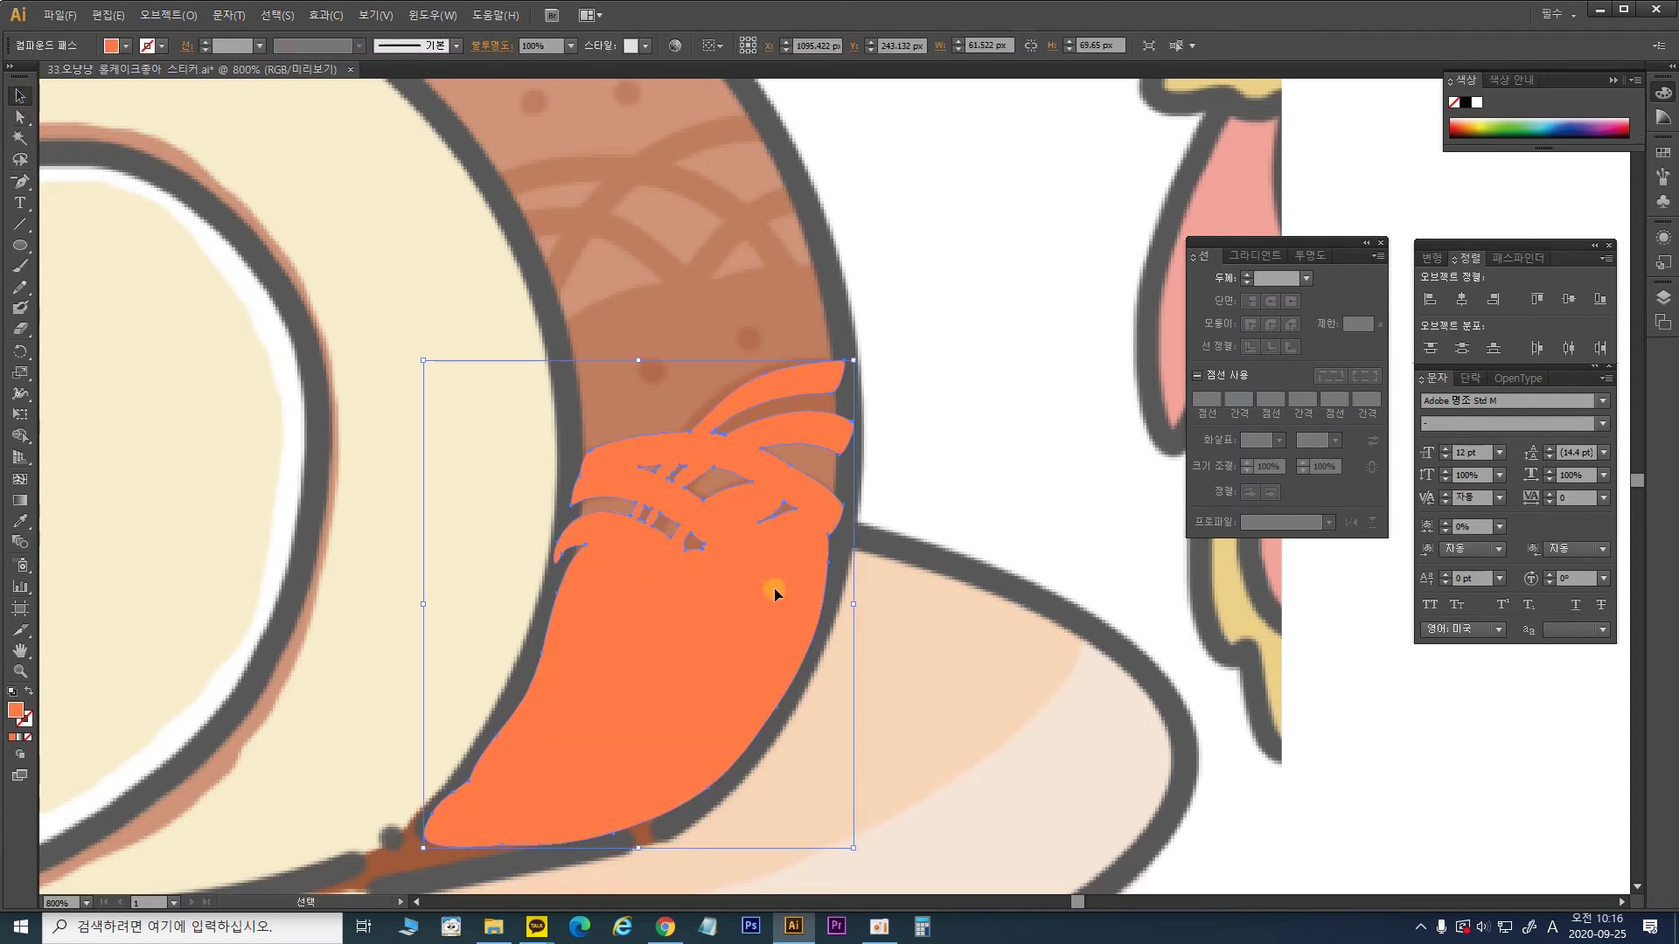
Step: Draw two orange circles about 3.9 px wide over the reference's two dots above the orange arcs
click(21, 246)
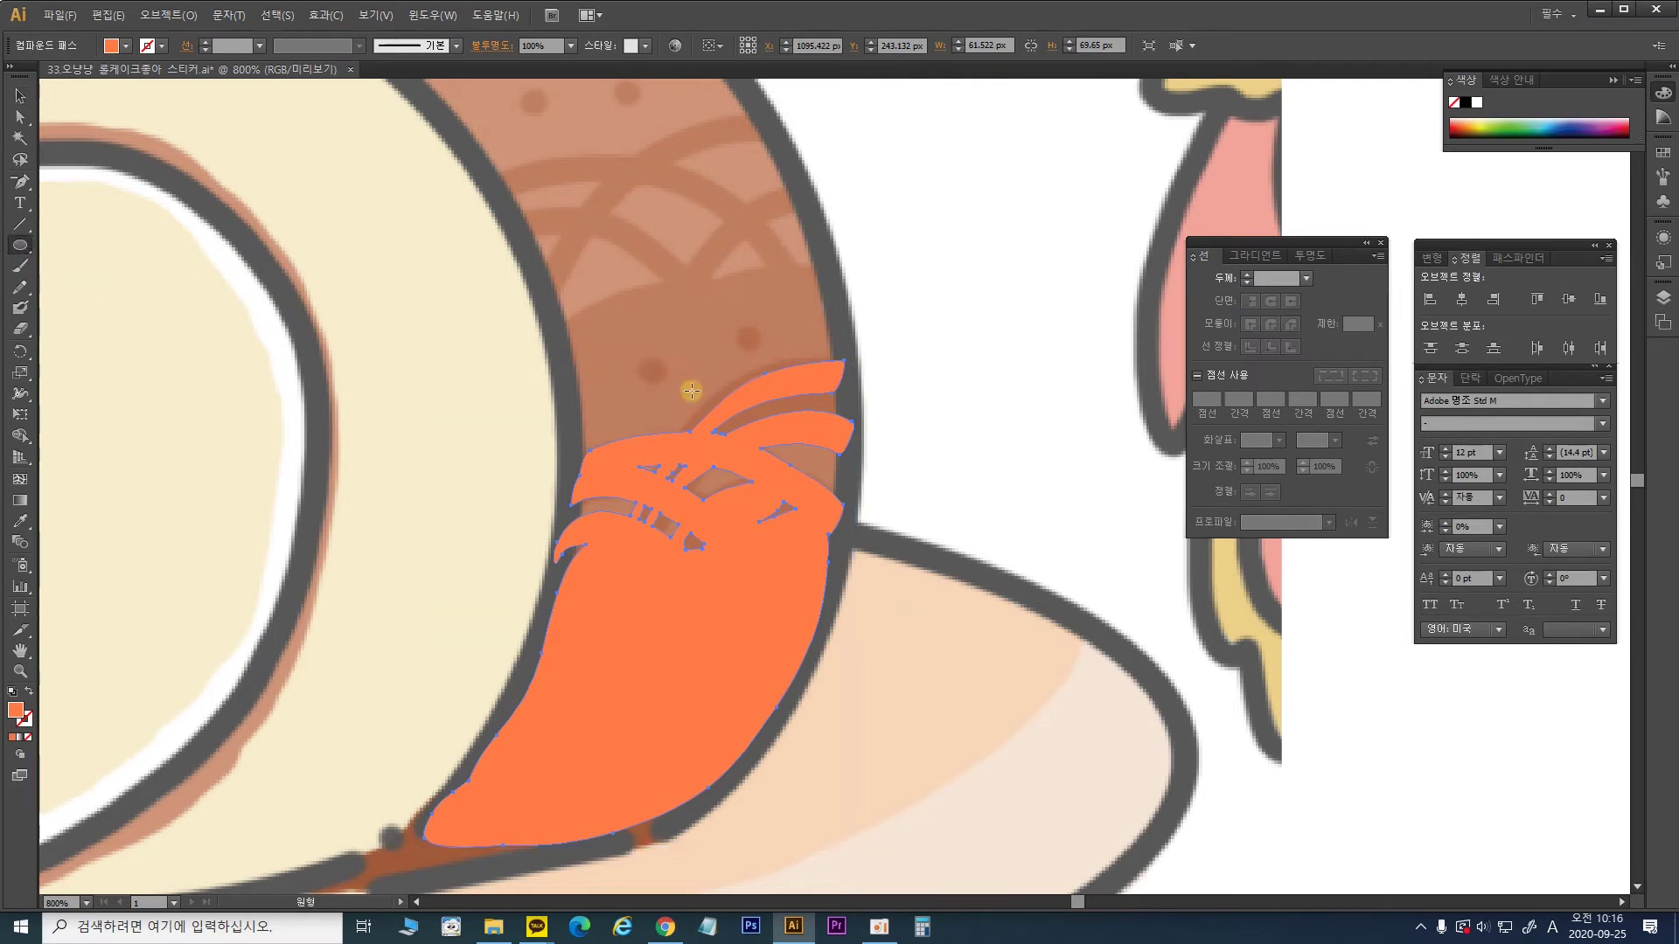
drag(644, 362, 668, 373)
drag(710, 348, 757, 351)
Step: Group the two orange dots with the orange lattice shape and move the group off the reference cake's brown side
click(21, 95)
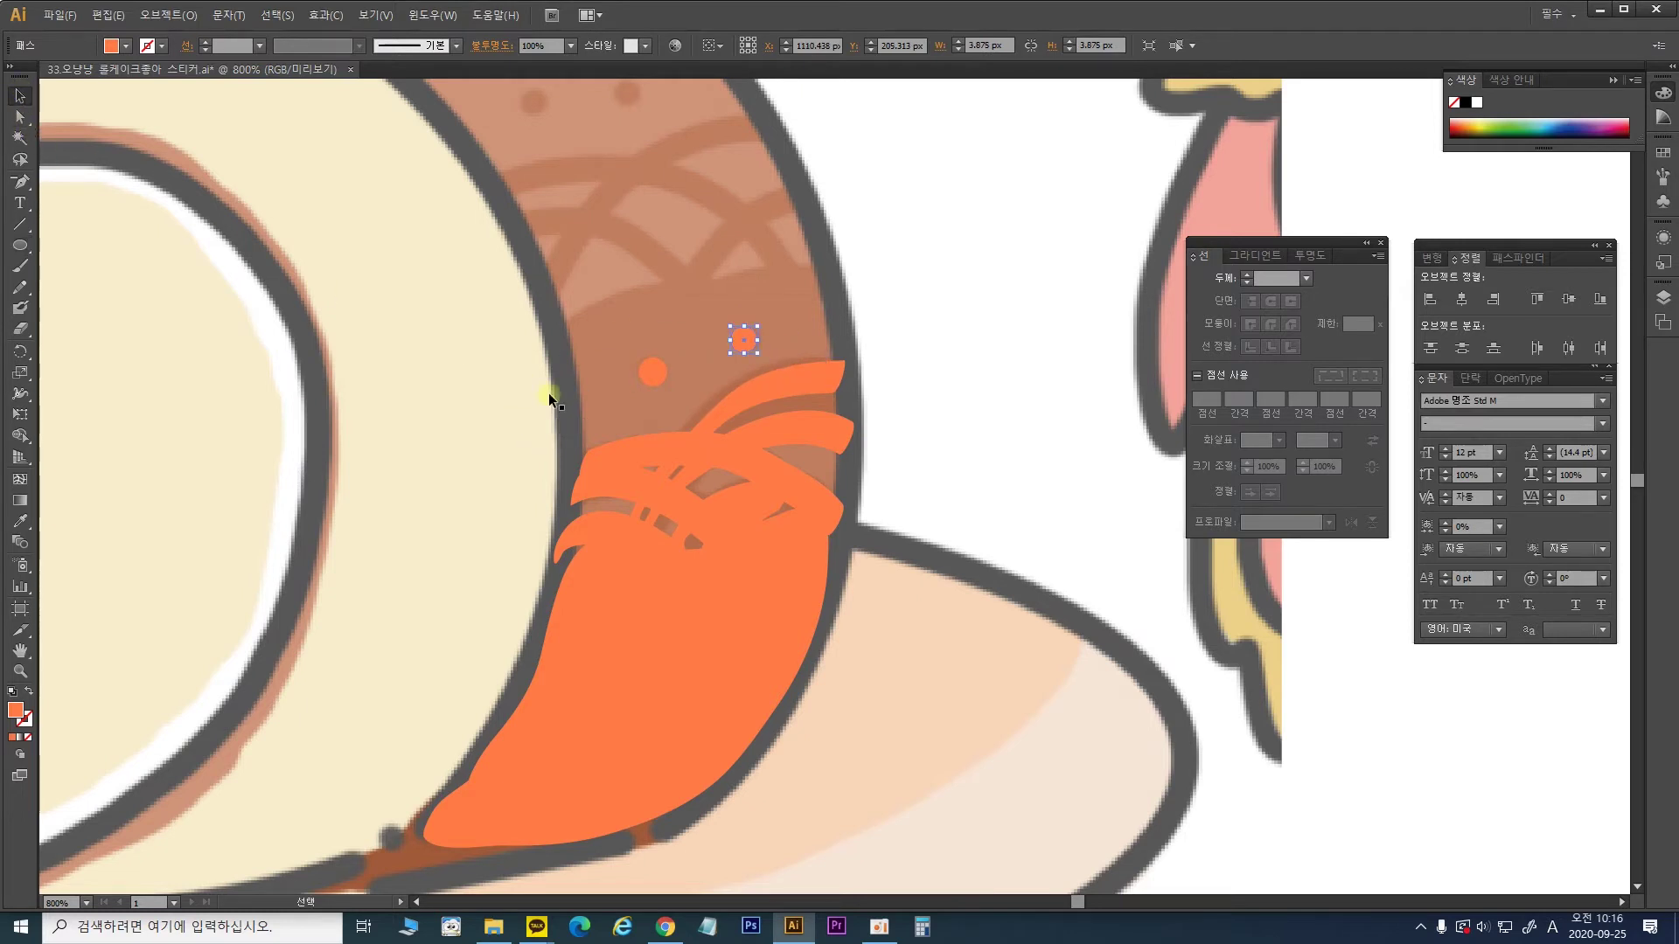
shift+click(654, 369)
shift+click(745, 604)
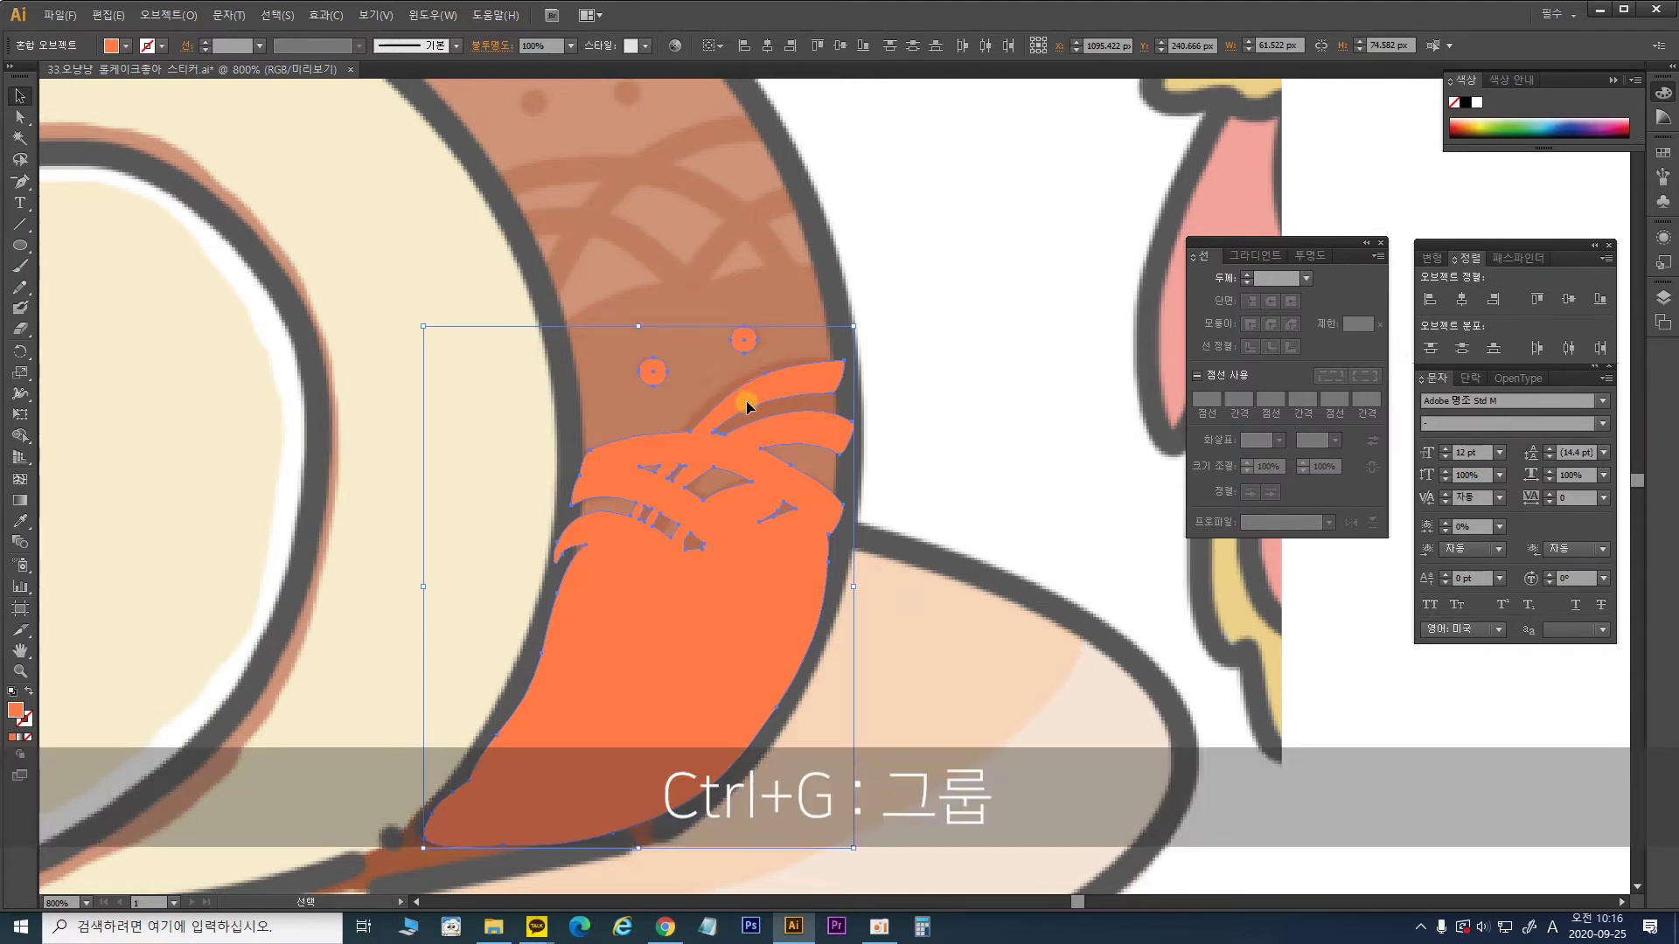
key(ctrl+g)
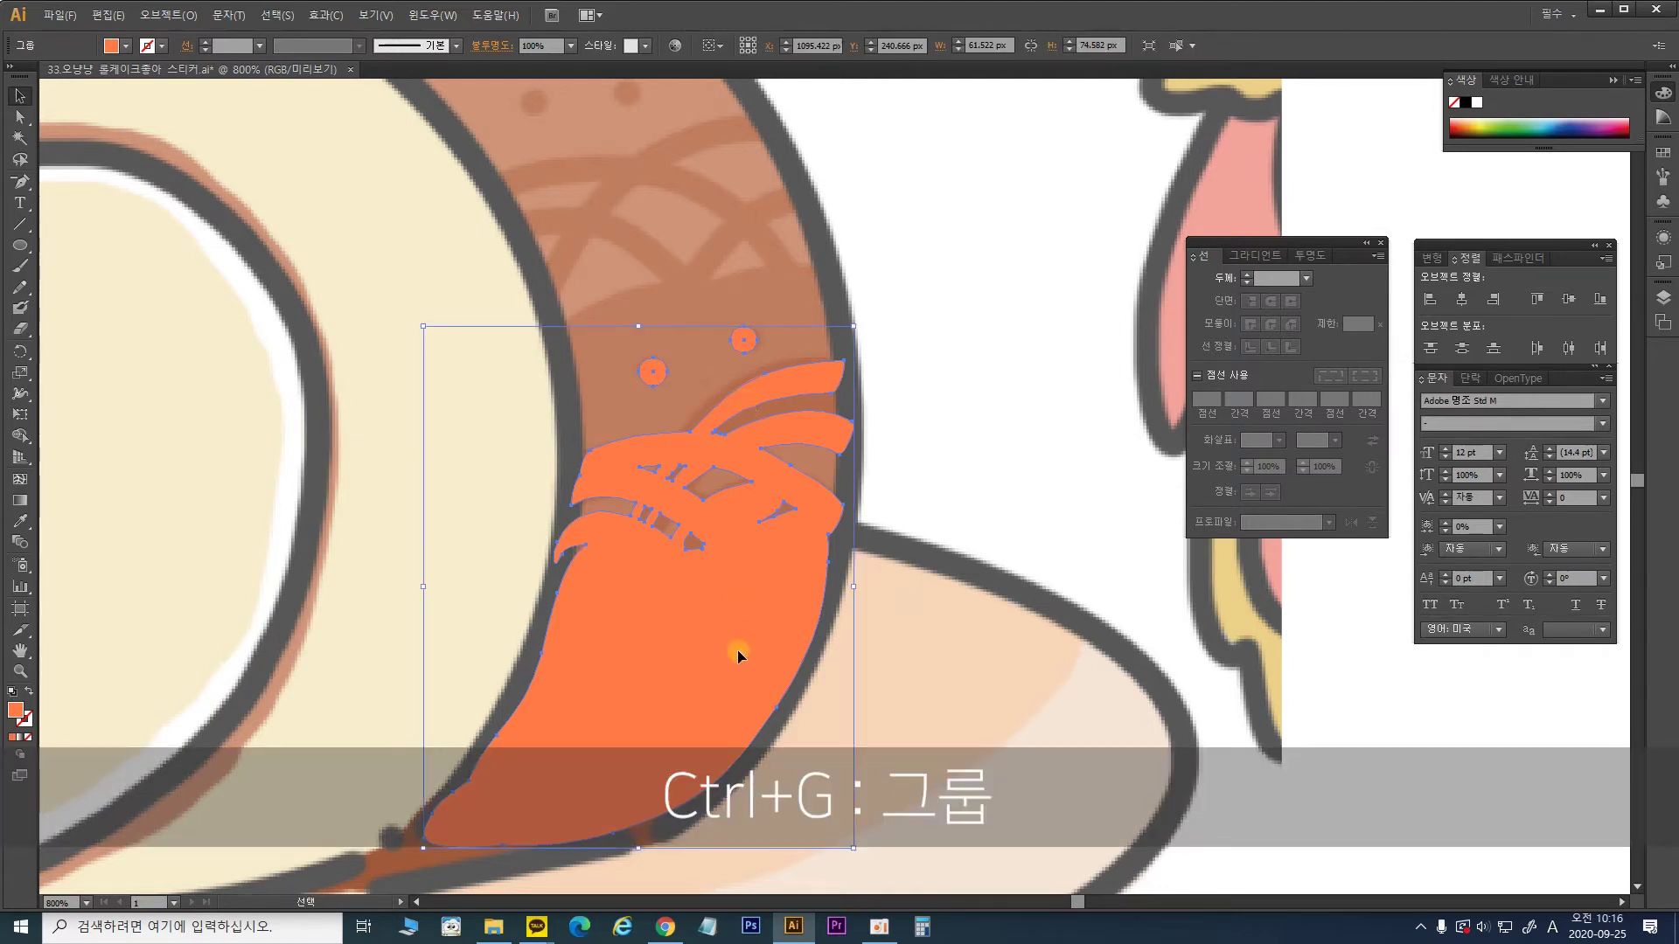
click(888, 611)
drag(823, 626, 636, 626)
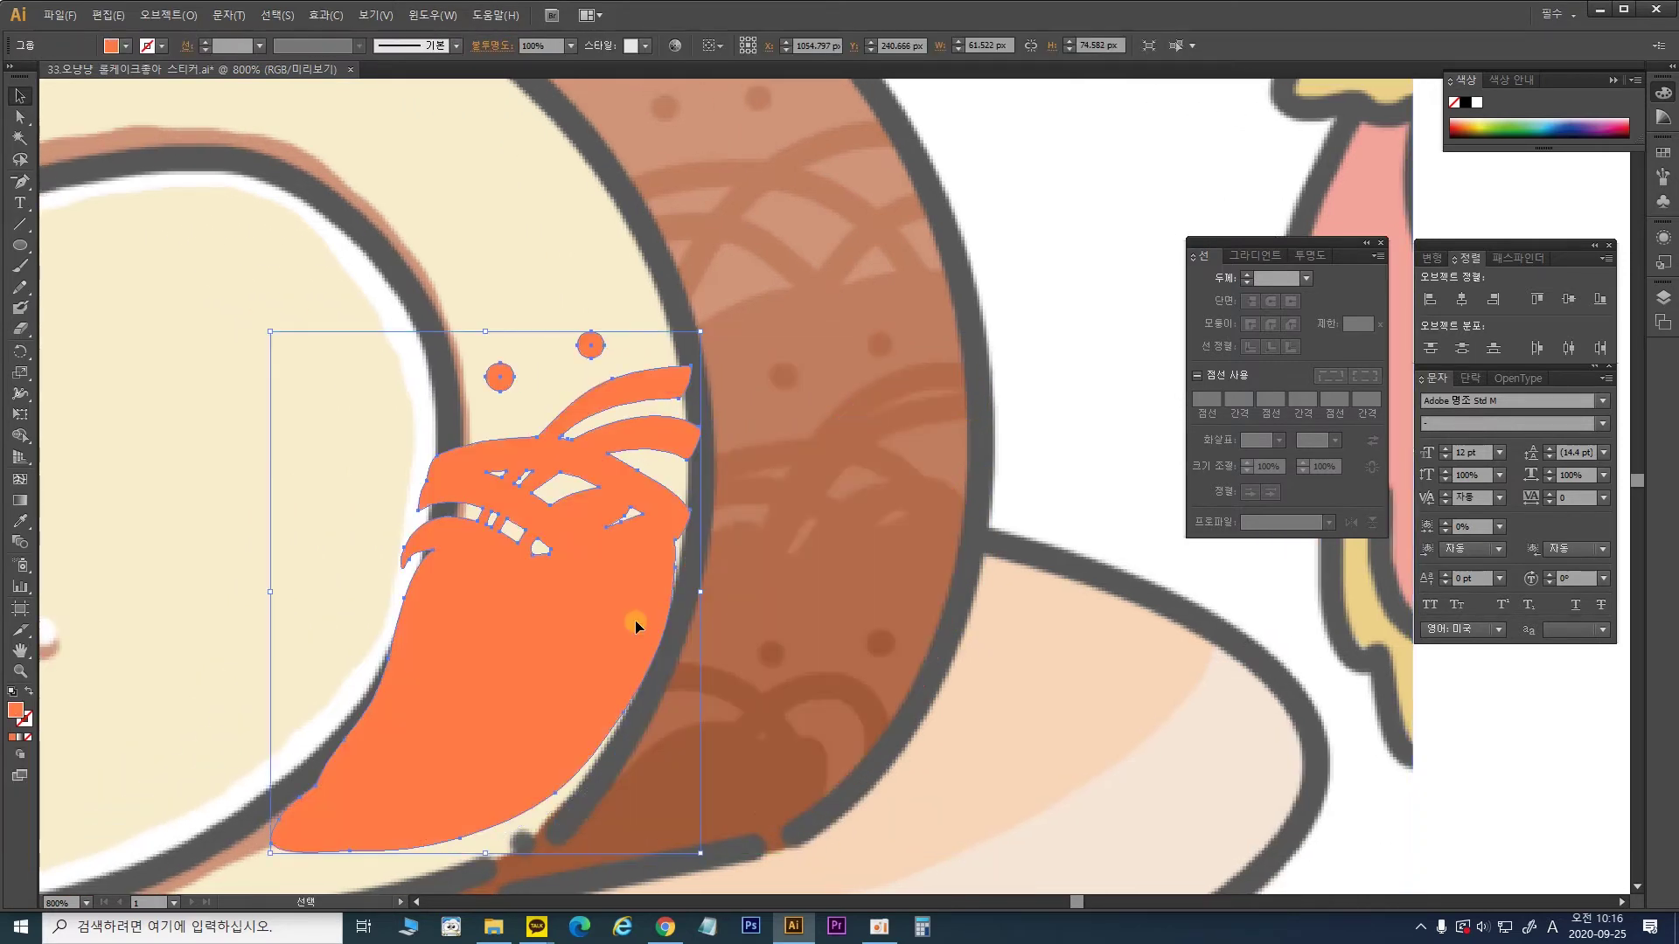
Step: Fill the orange group with the darker brown sampled from the reference and position it over the traced cake's brown side
click(20, 521)
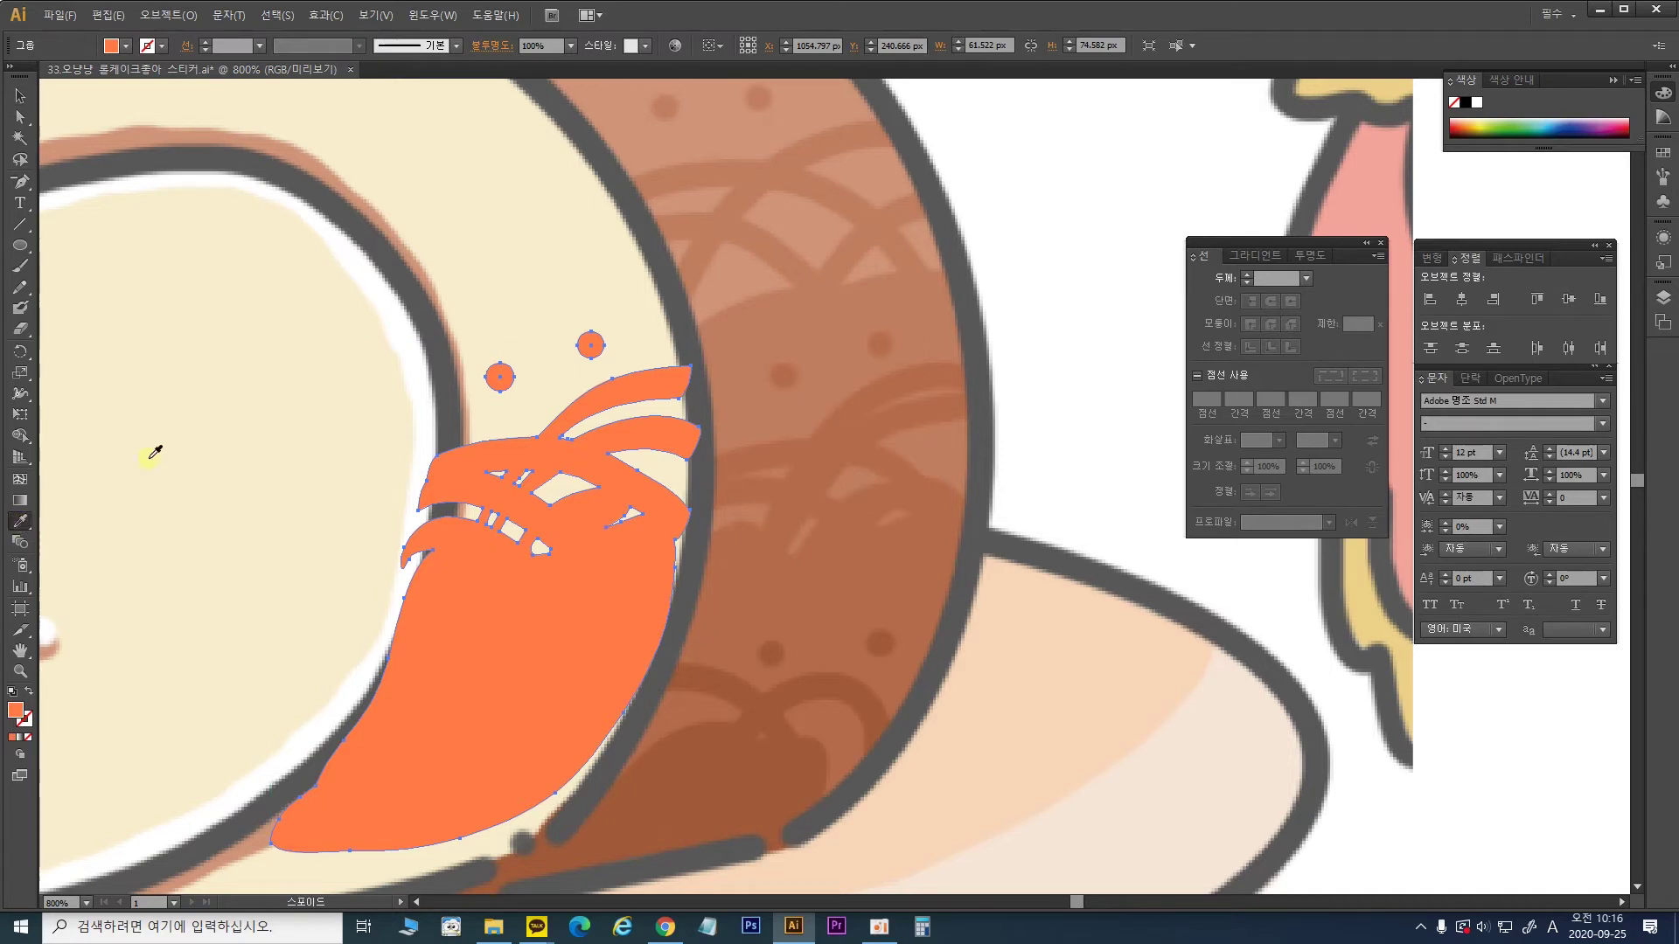
click(879, 547)
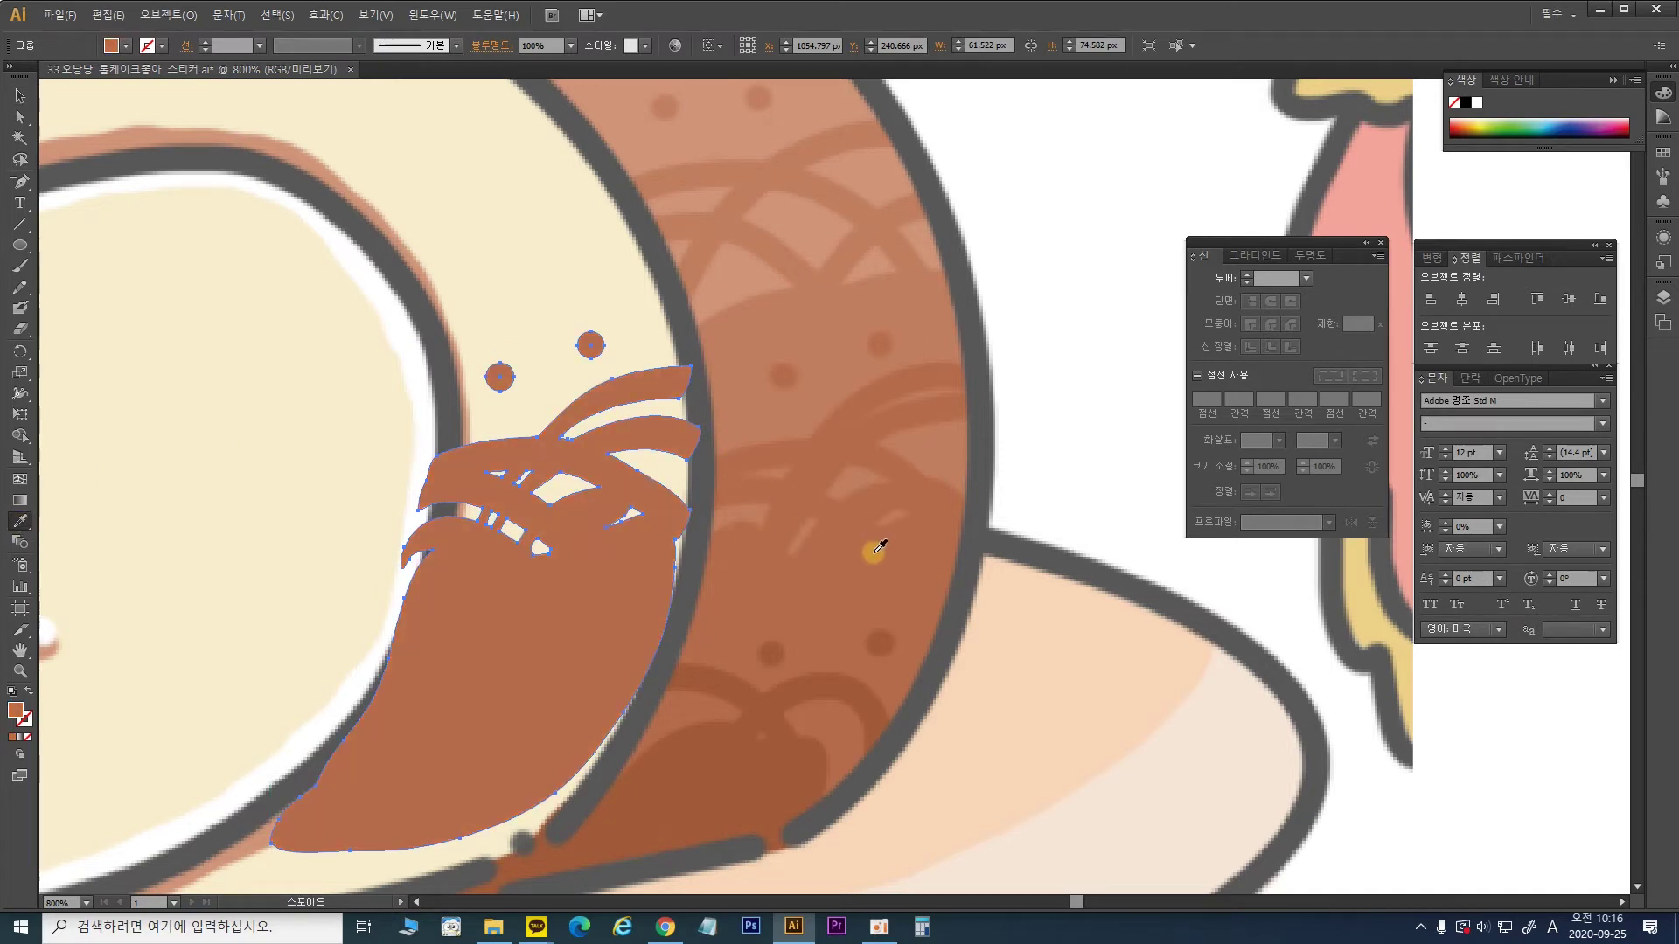
click(17, 99)
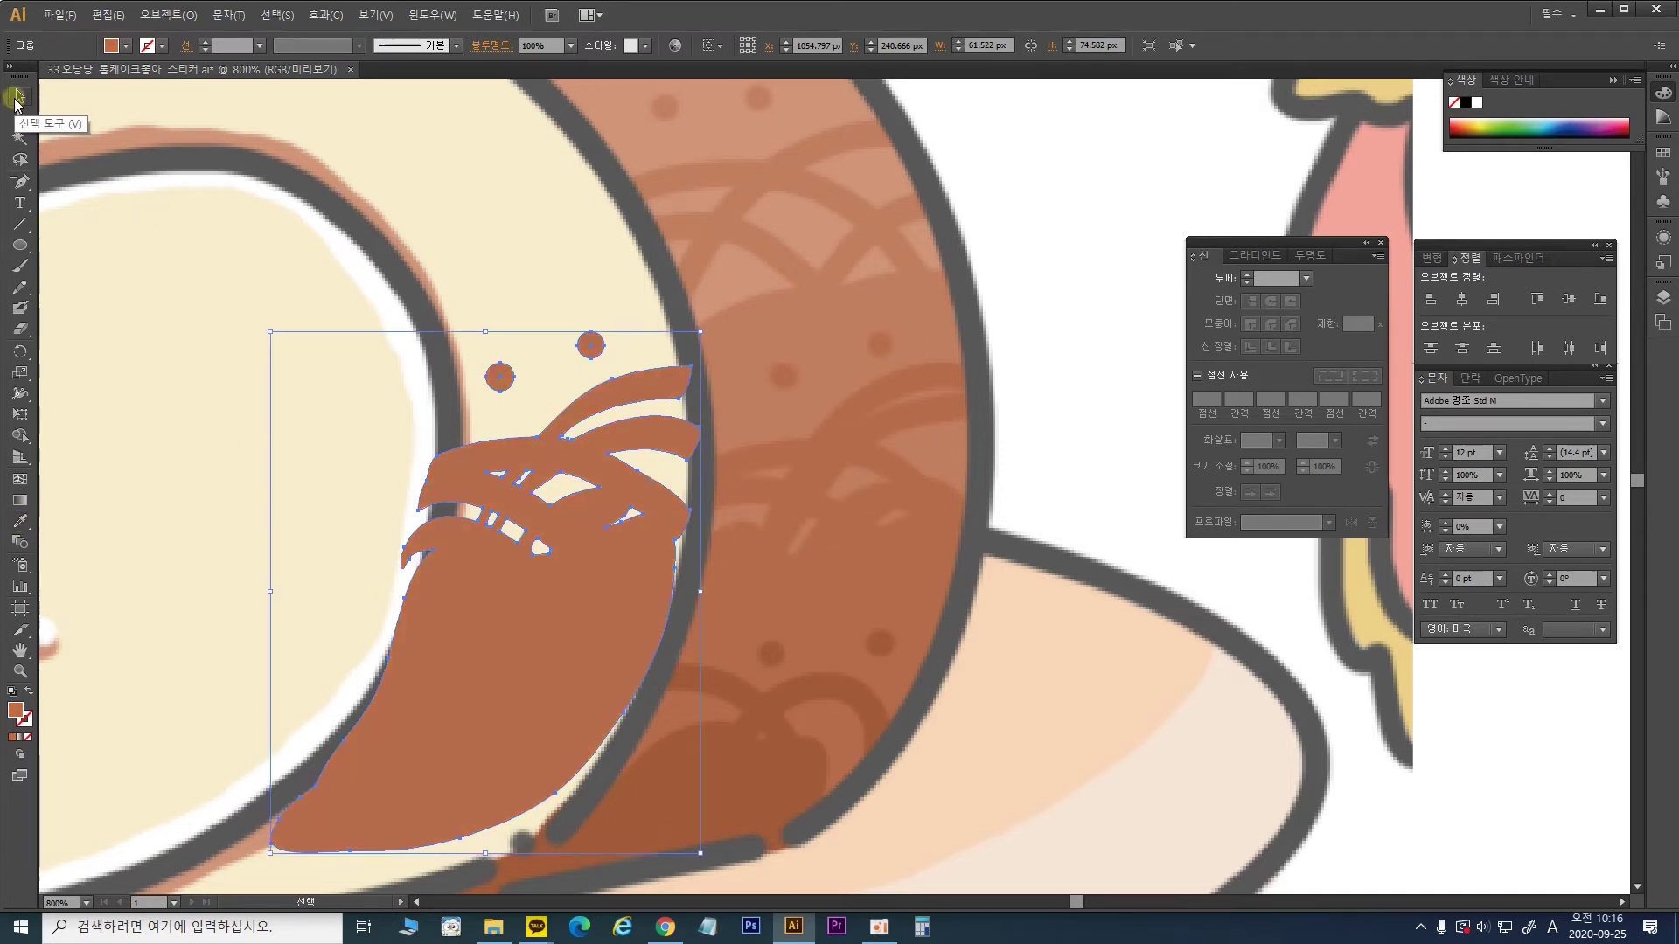
key(ctrl+minus)
scroll(479, 150, left, 5)
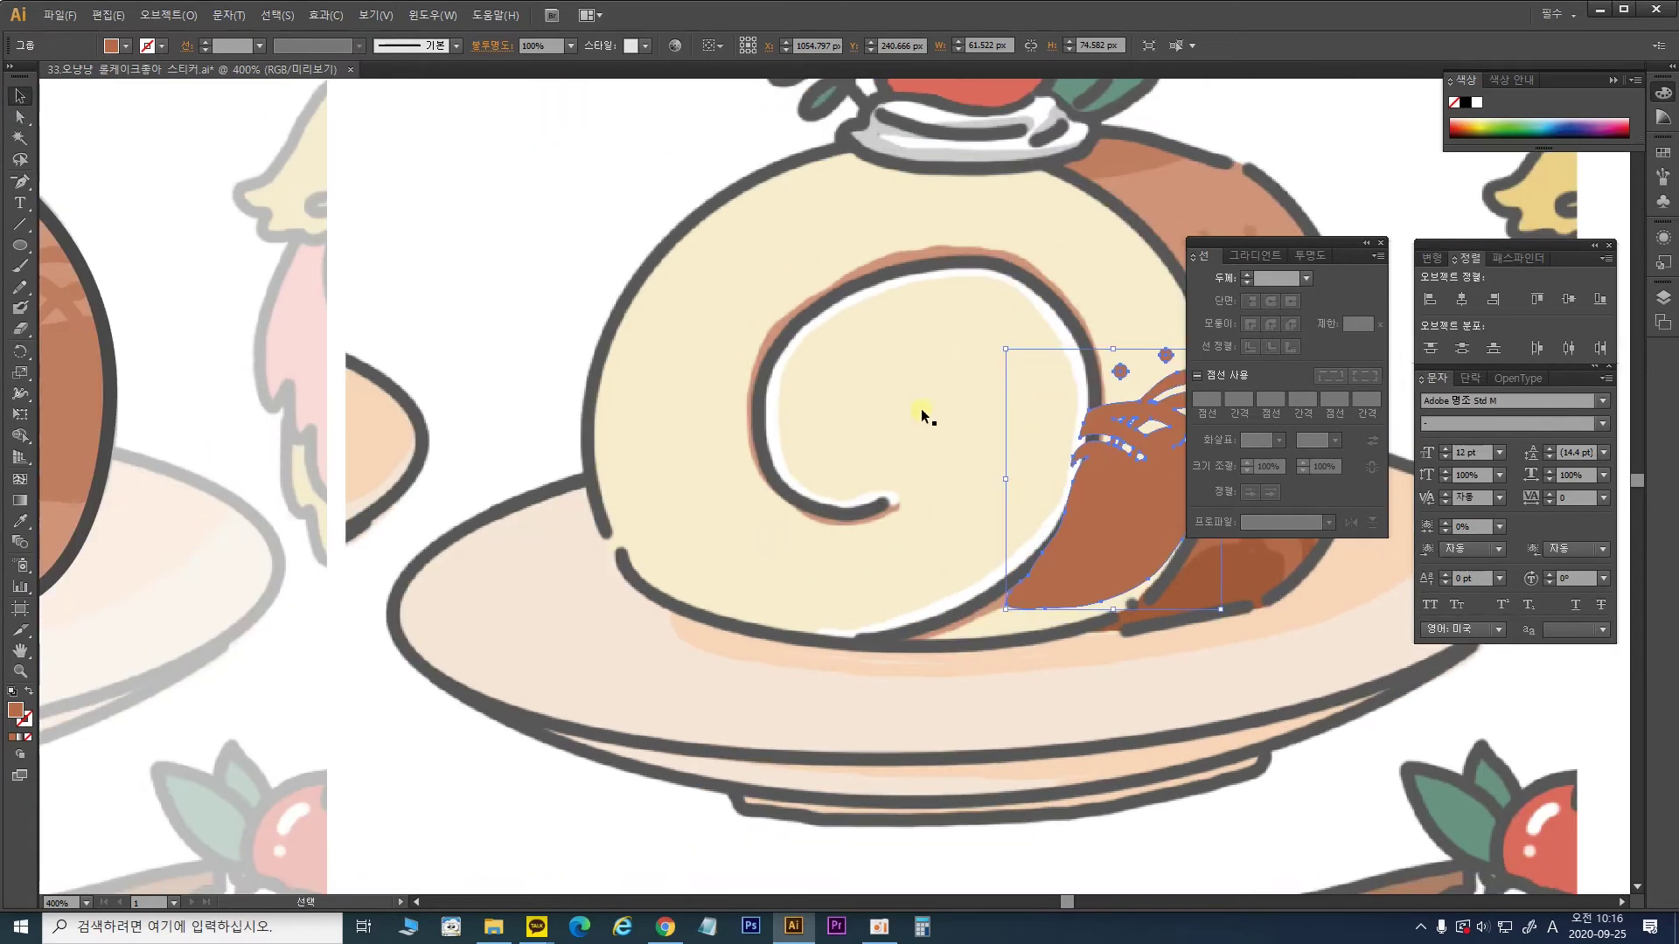
drag(1124, 495, 509, 495)
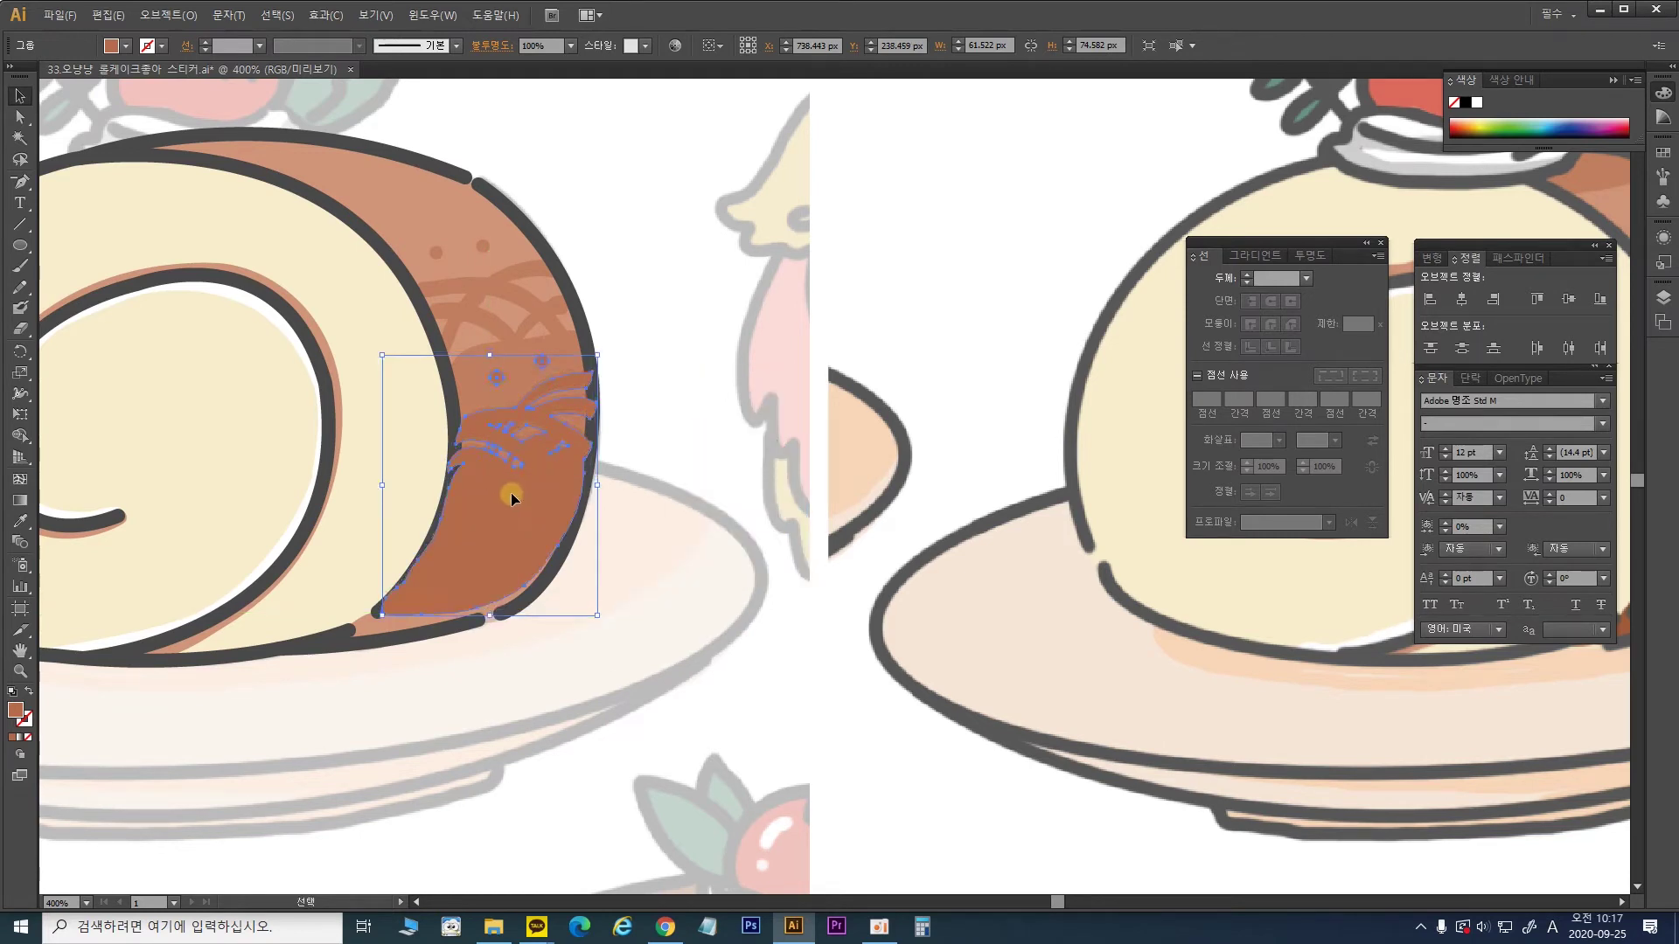
Step: Send the darker brown lattice group backward in the stacking order, behind the traced cake's dark outlines
click(710, 558)
click(501, 525)
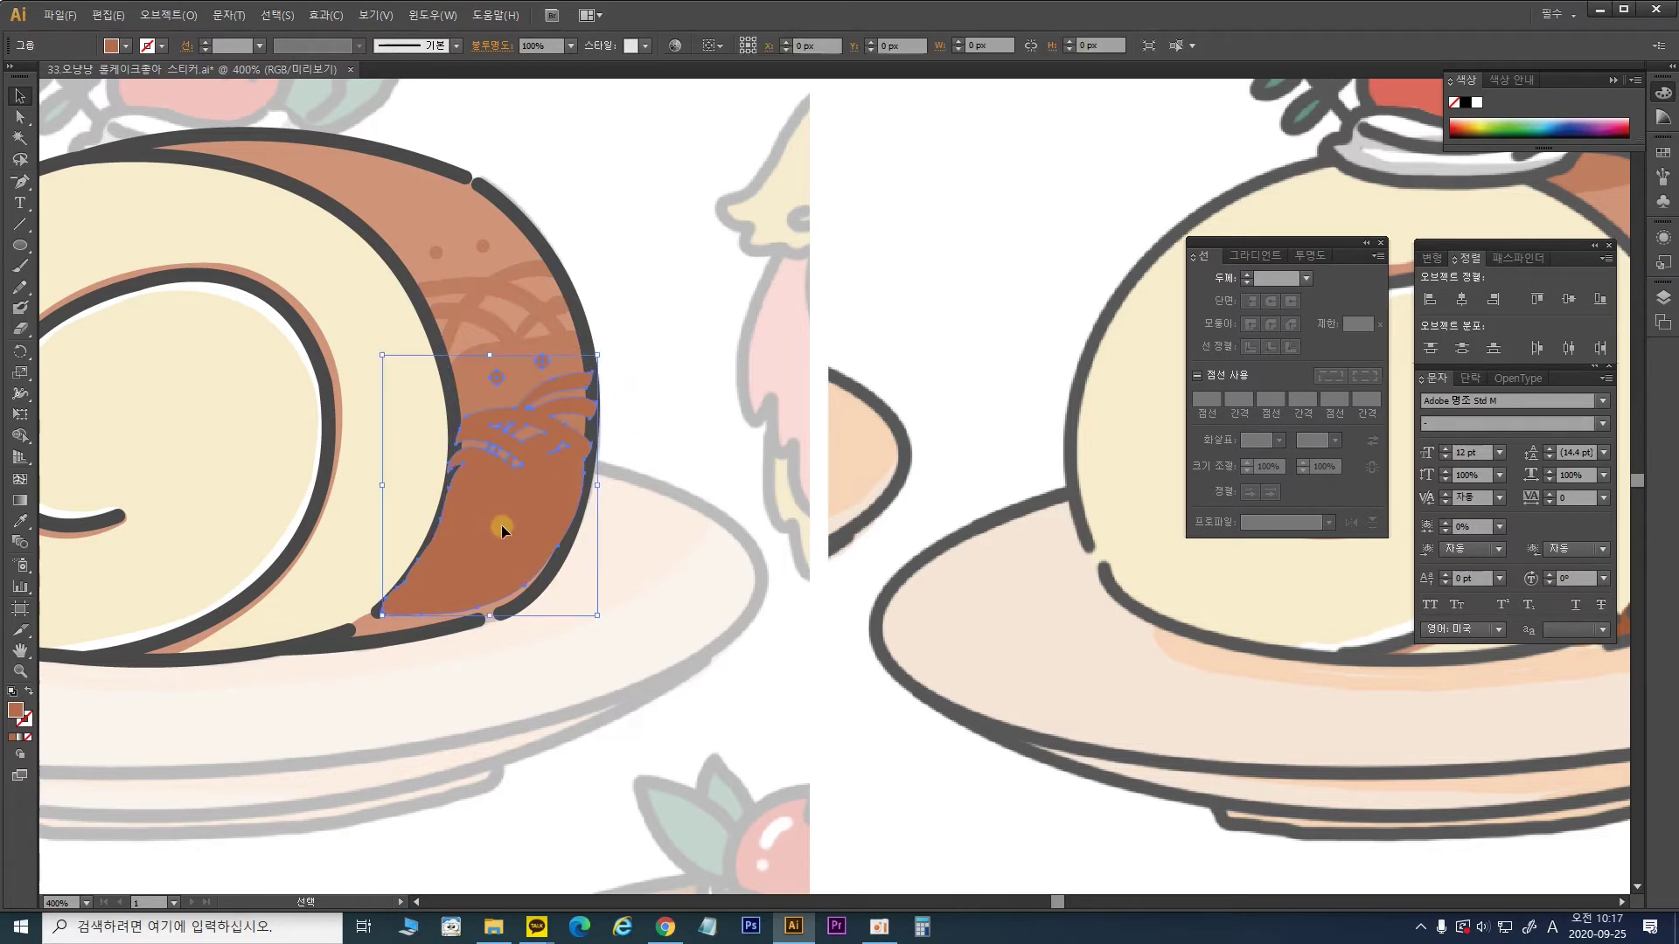
key(a)
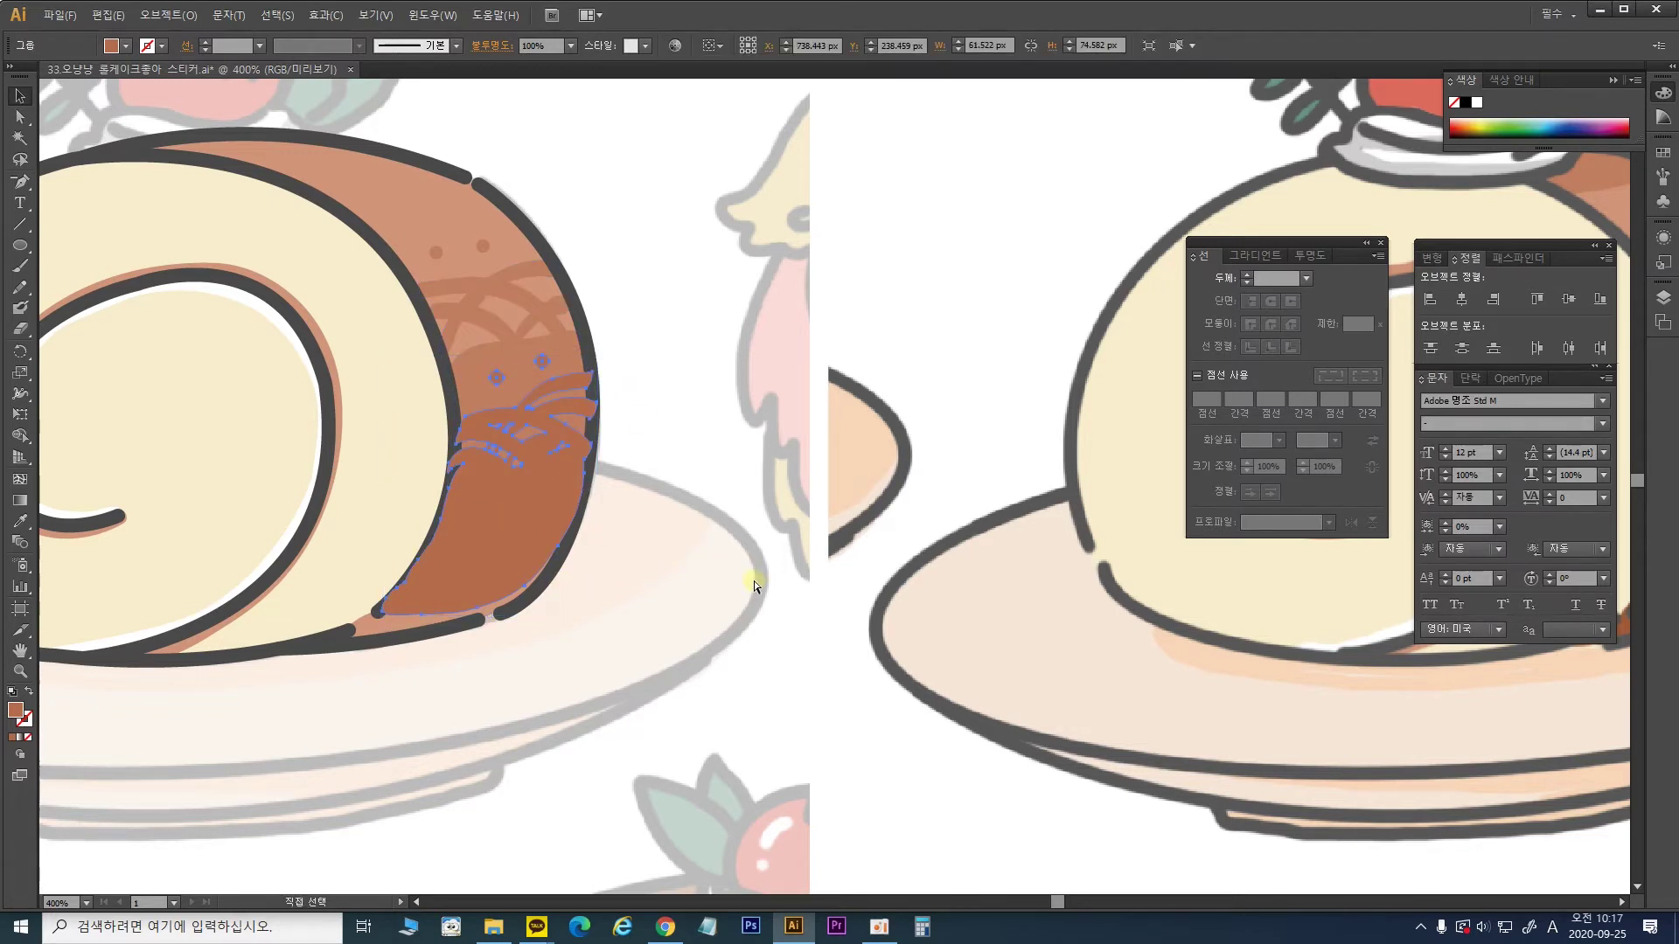
key(ctrl+bracketleft)
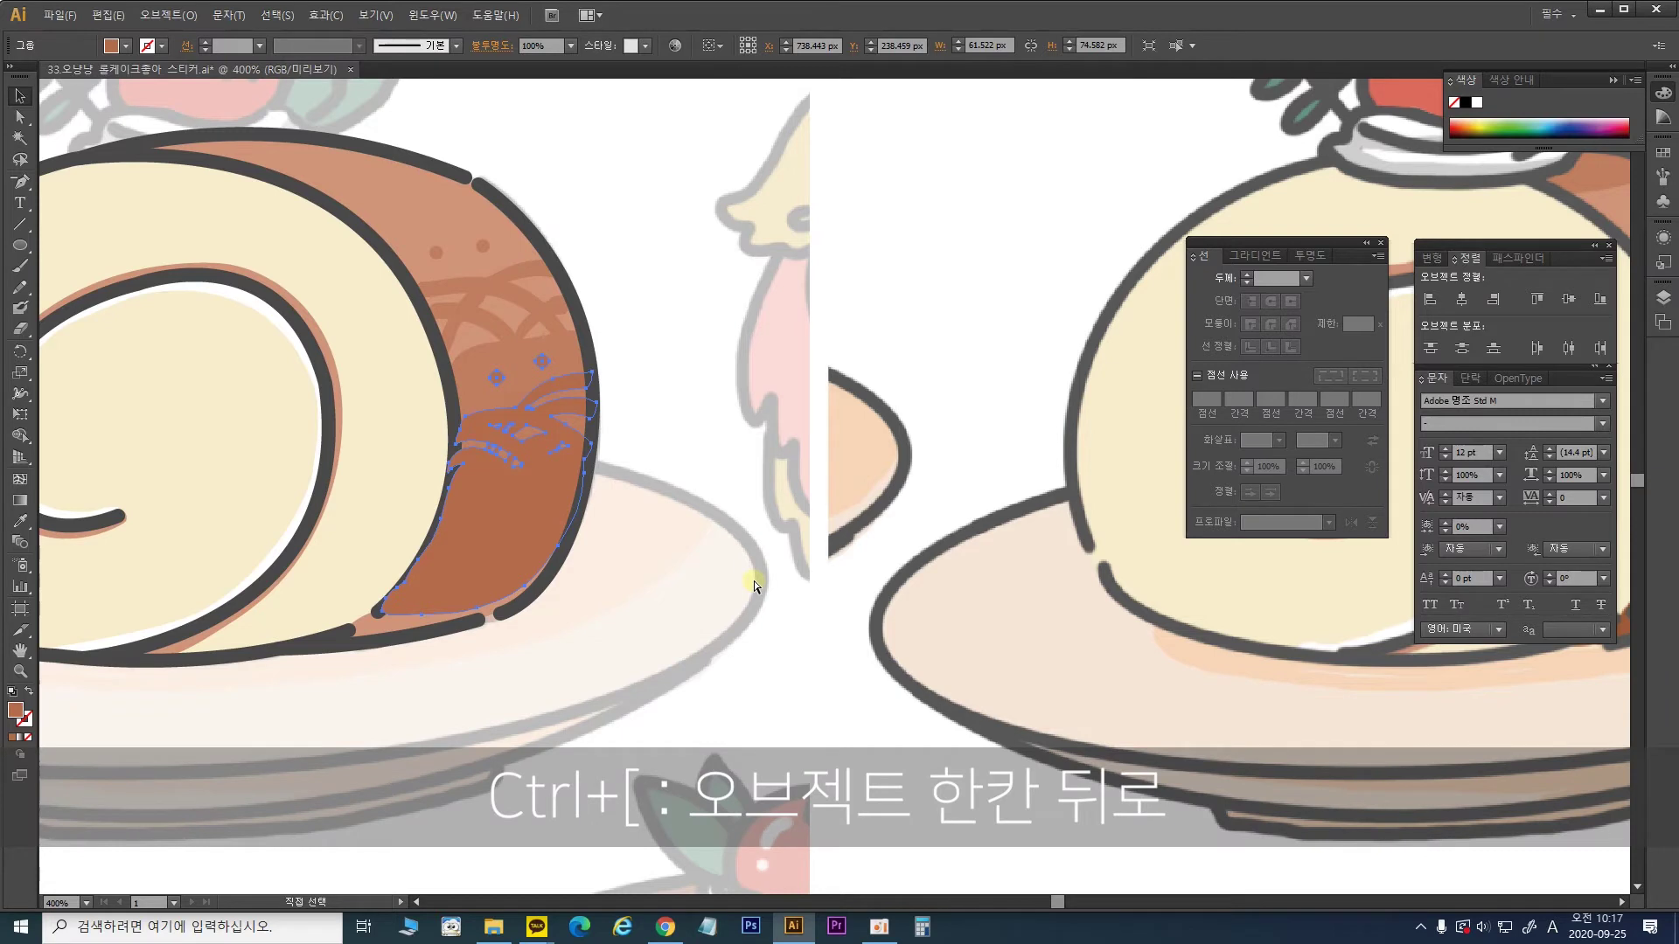
key(v)
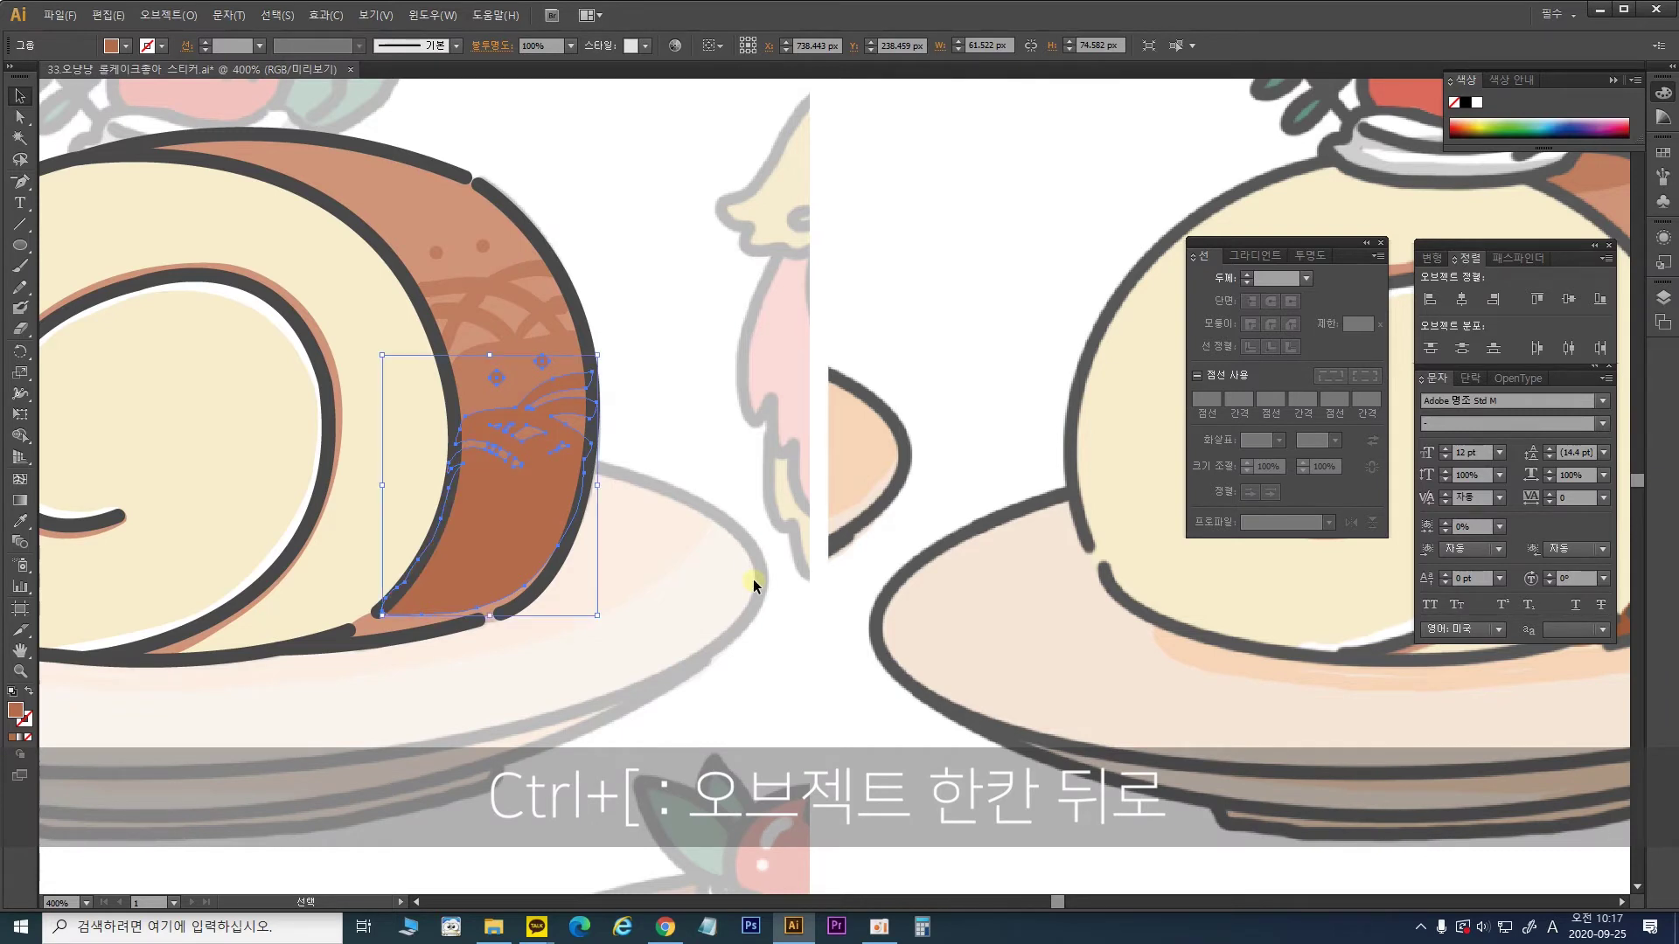
click(761, 549)
click(842, 434)
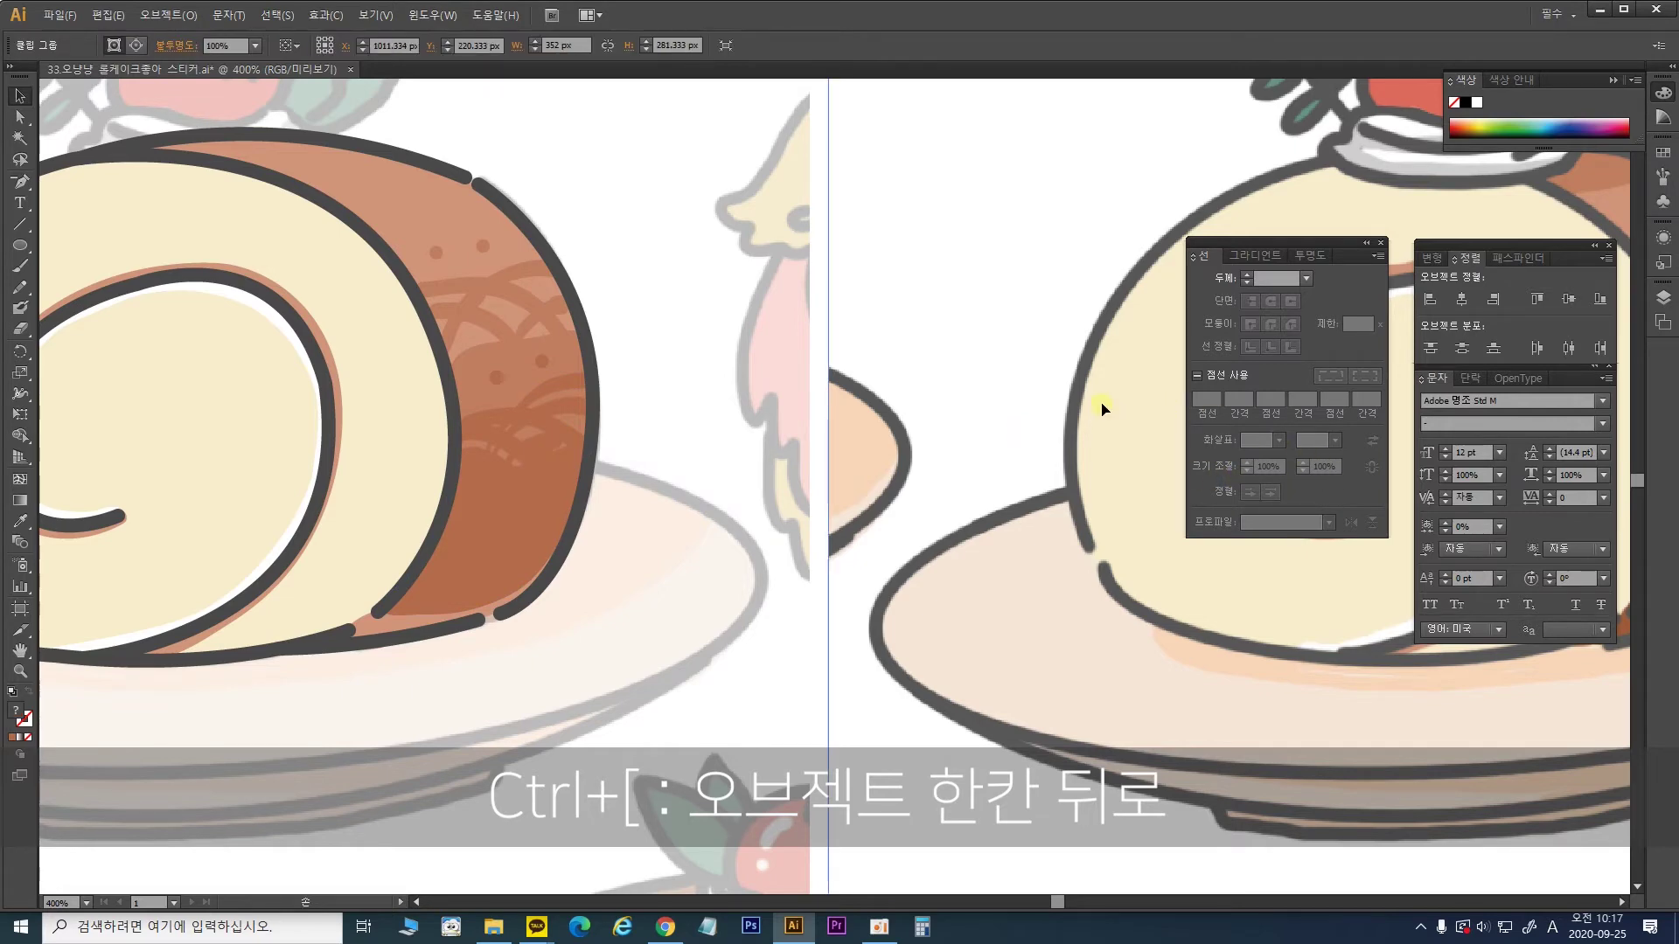
drag(1087, 476, 623, 521)
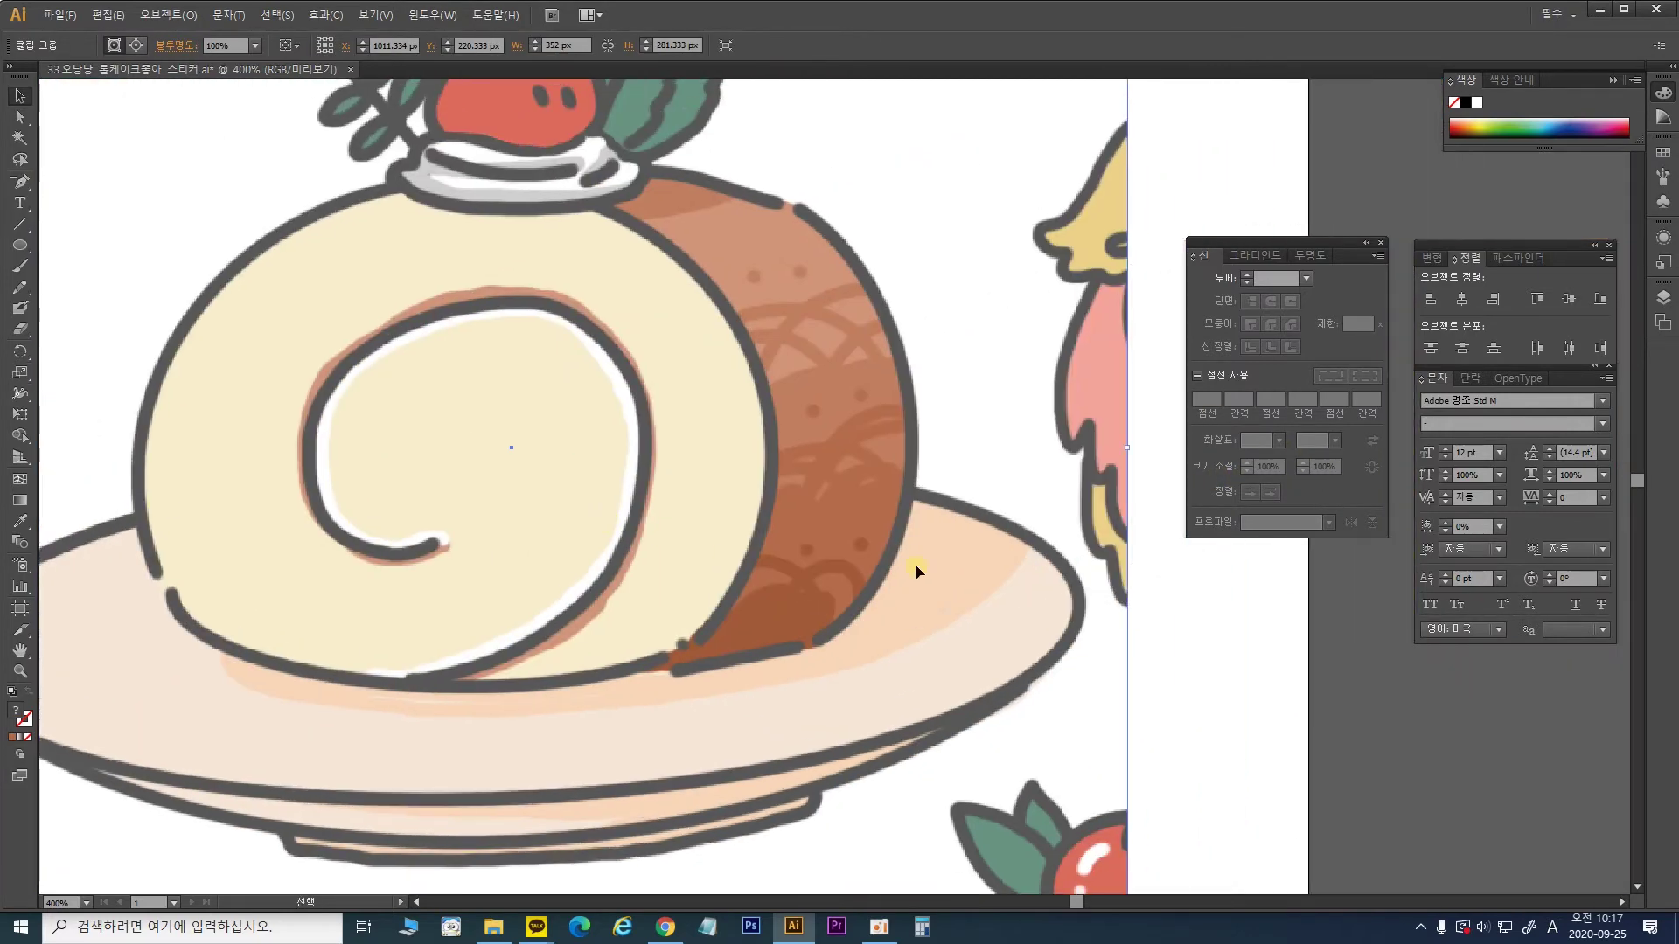
scroll(668, 654, up, 3)
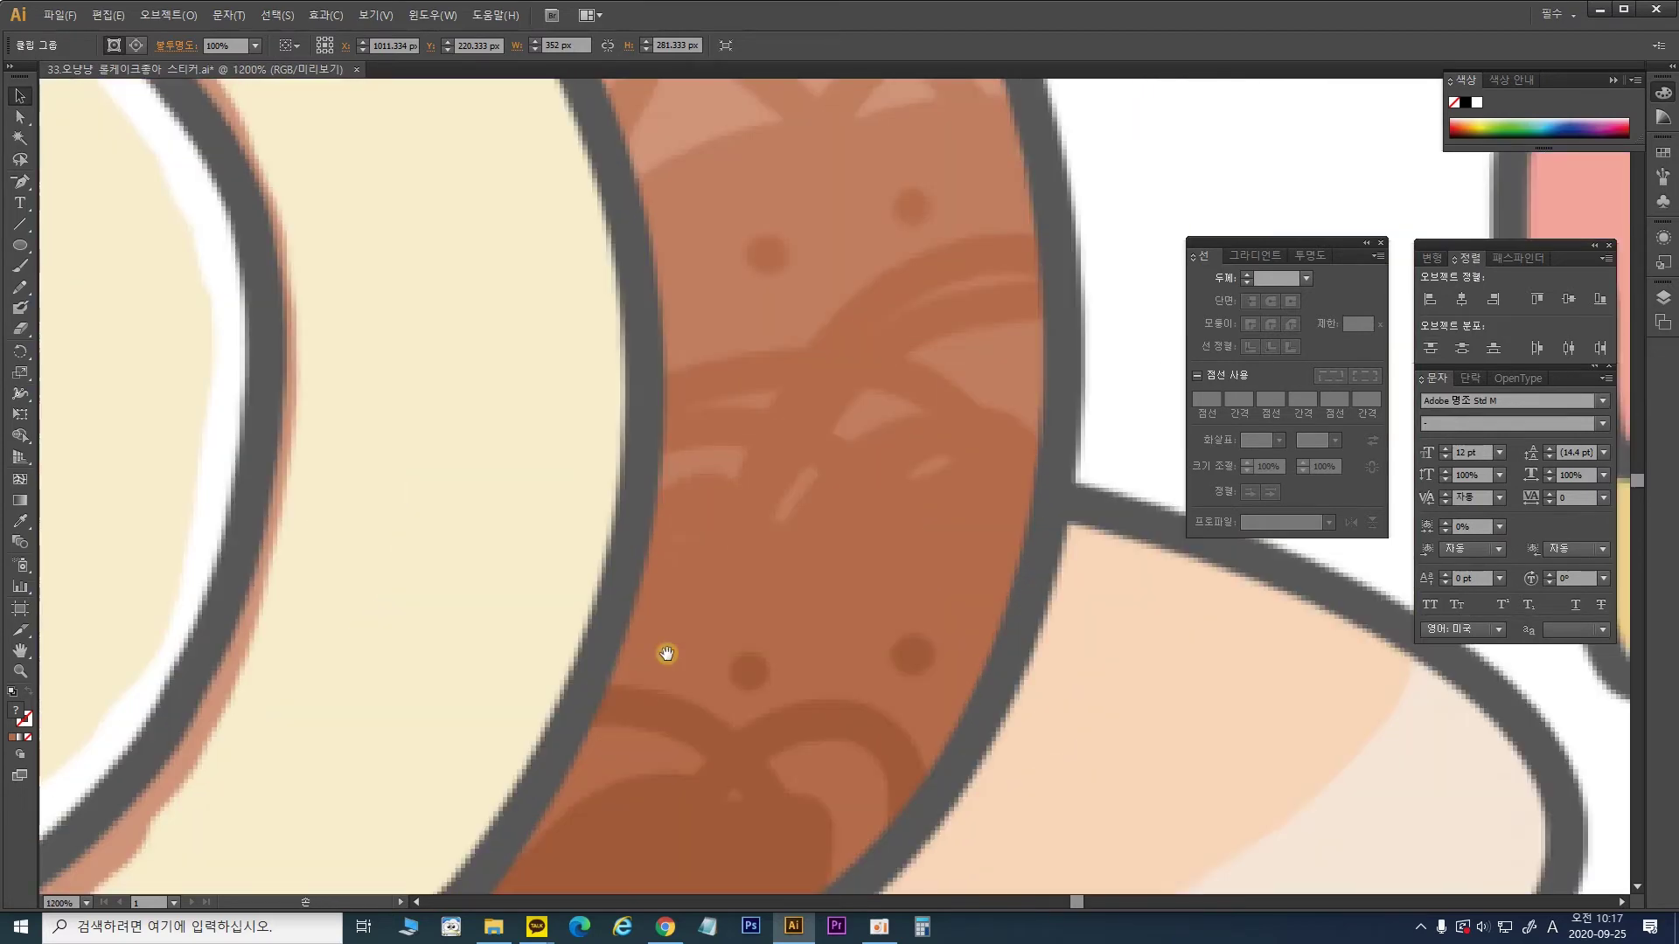
drag(666, 652, 775, 468)
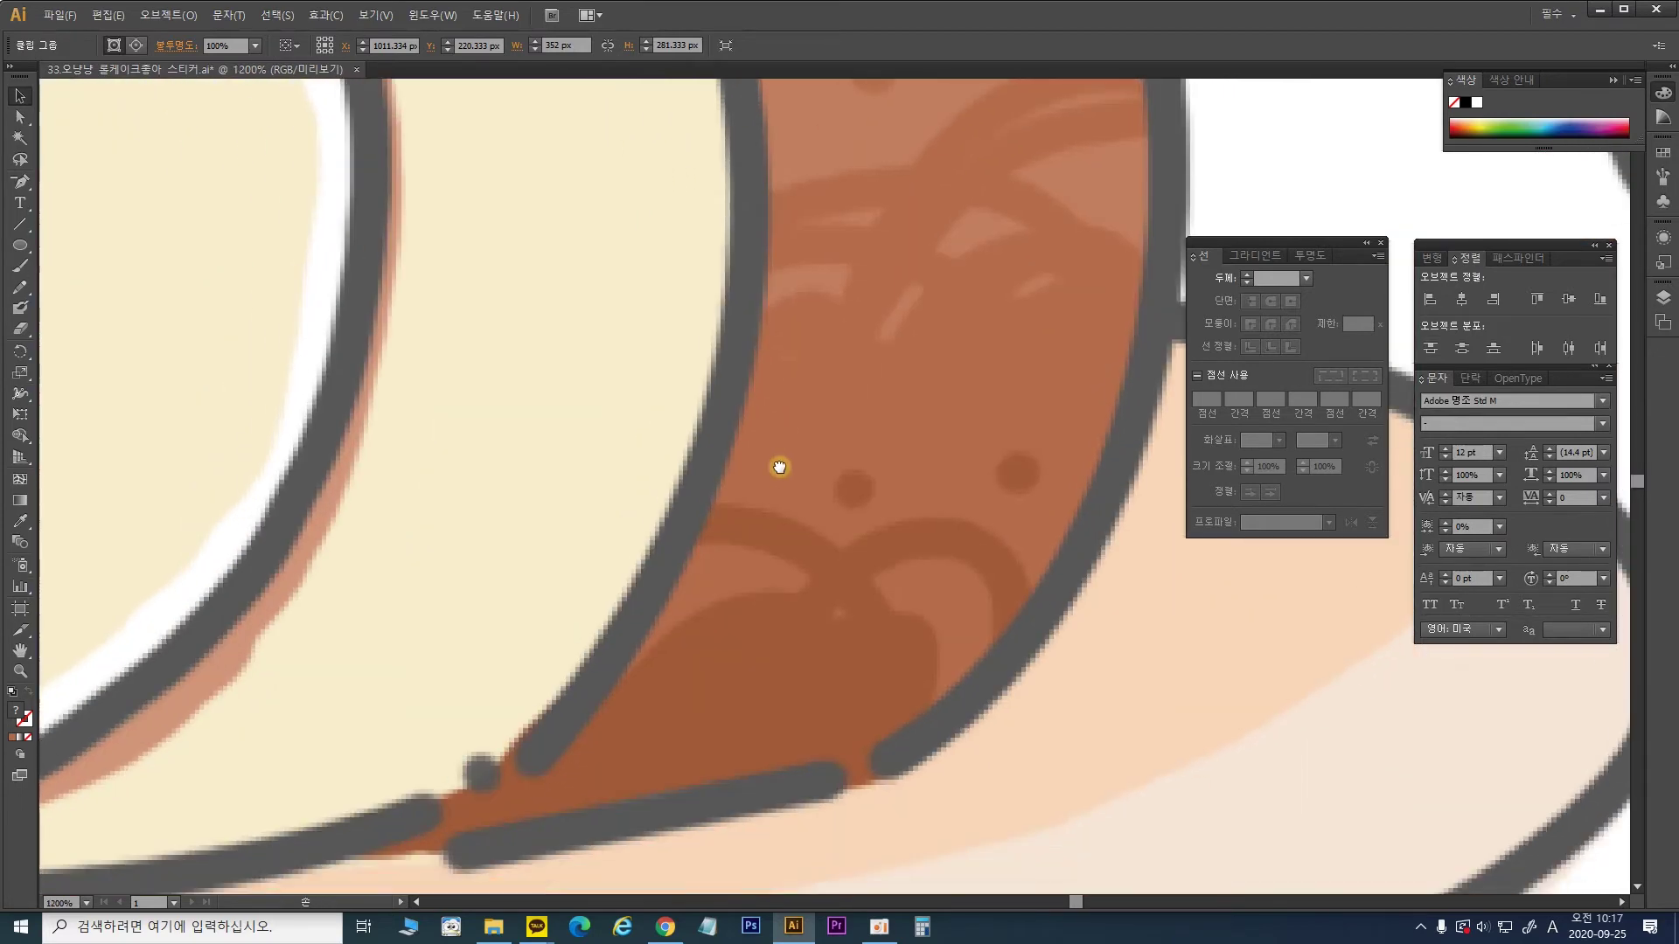
drag(832, 670, 807, 502)
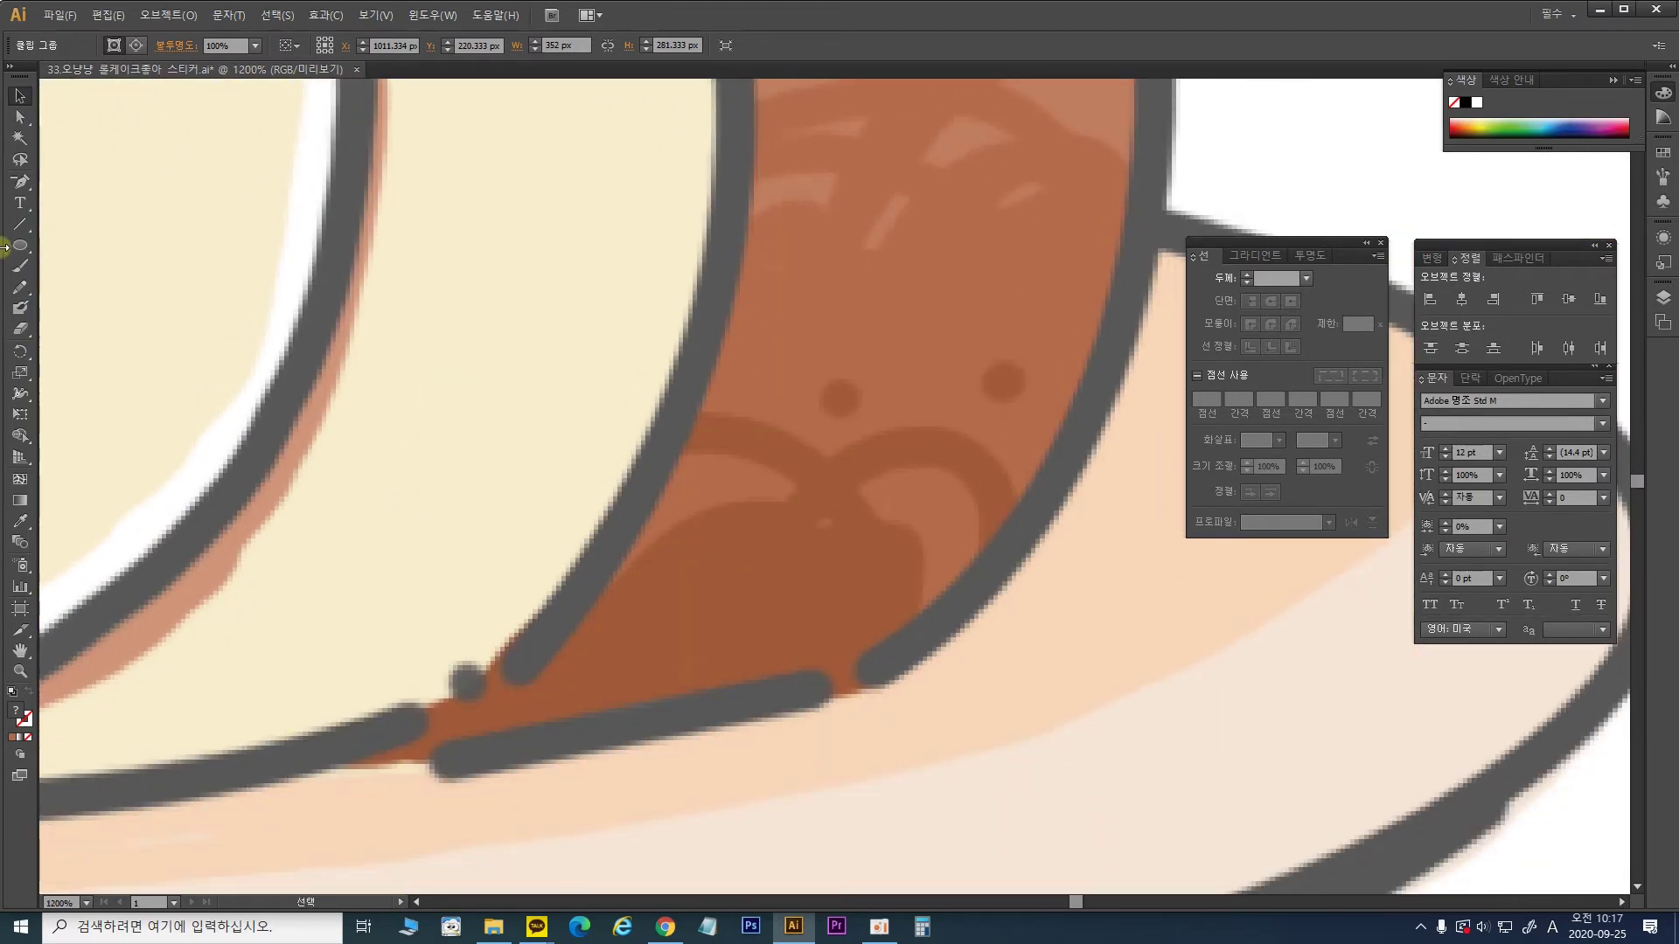
click(20, 308)
double_click(16, 712)
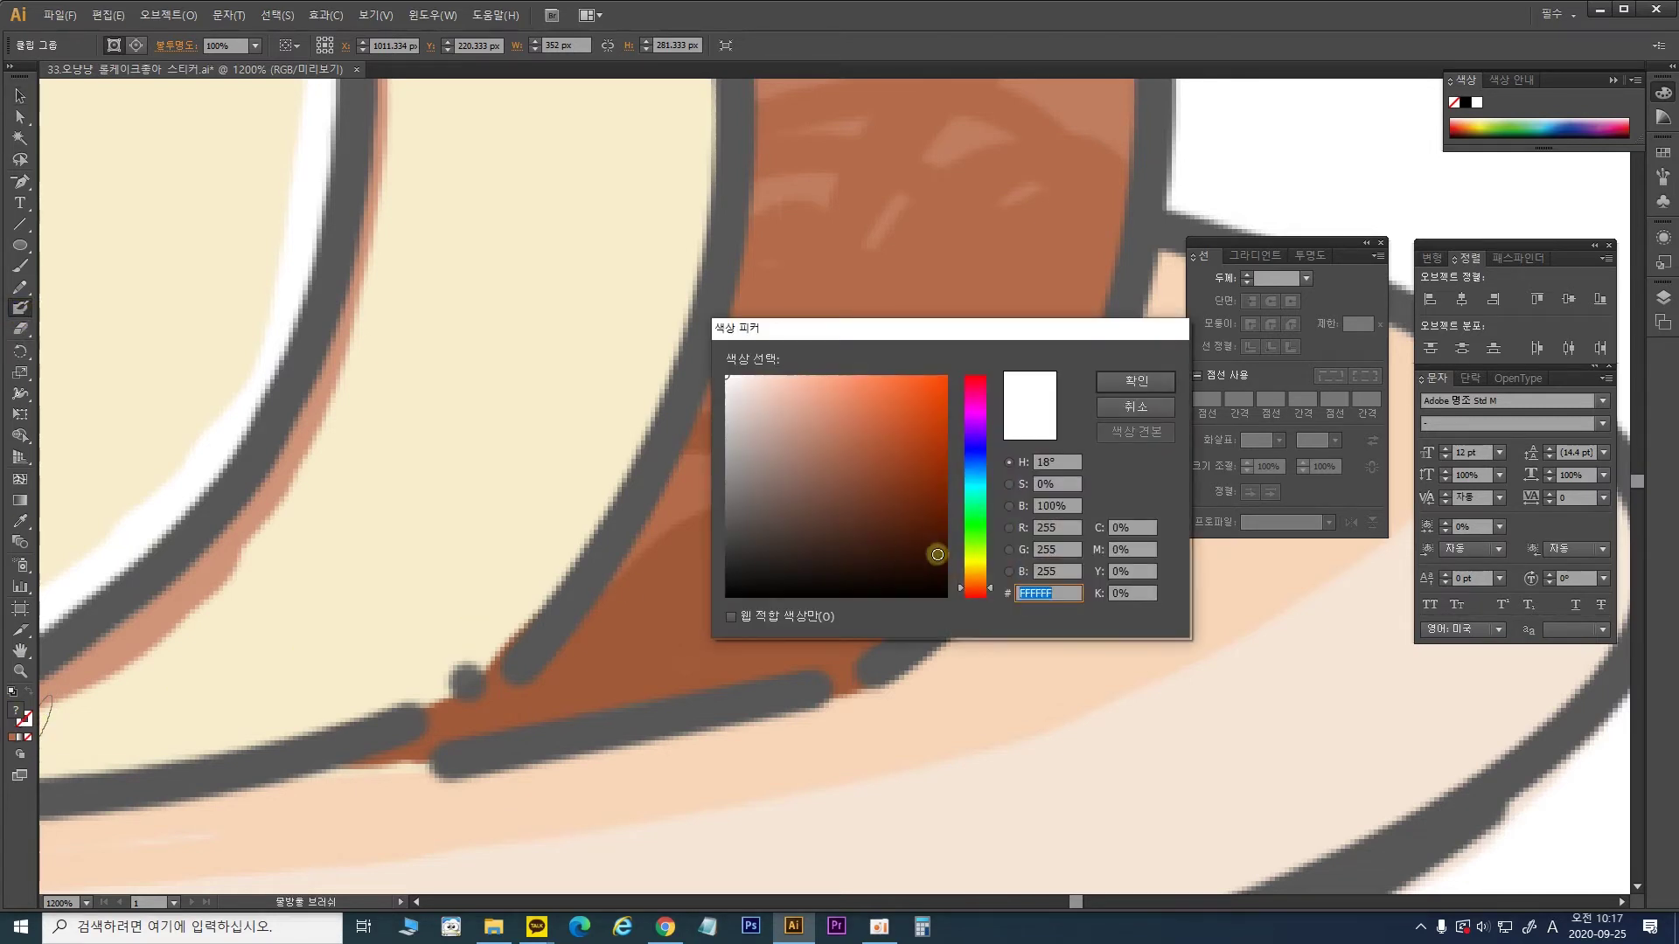
click(984, 532)
drag(921, 437, 932, 409)
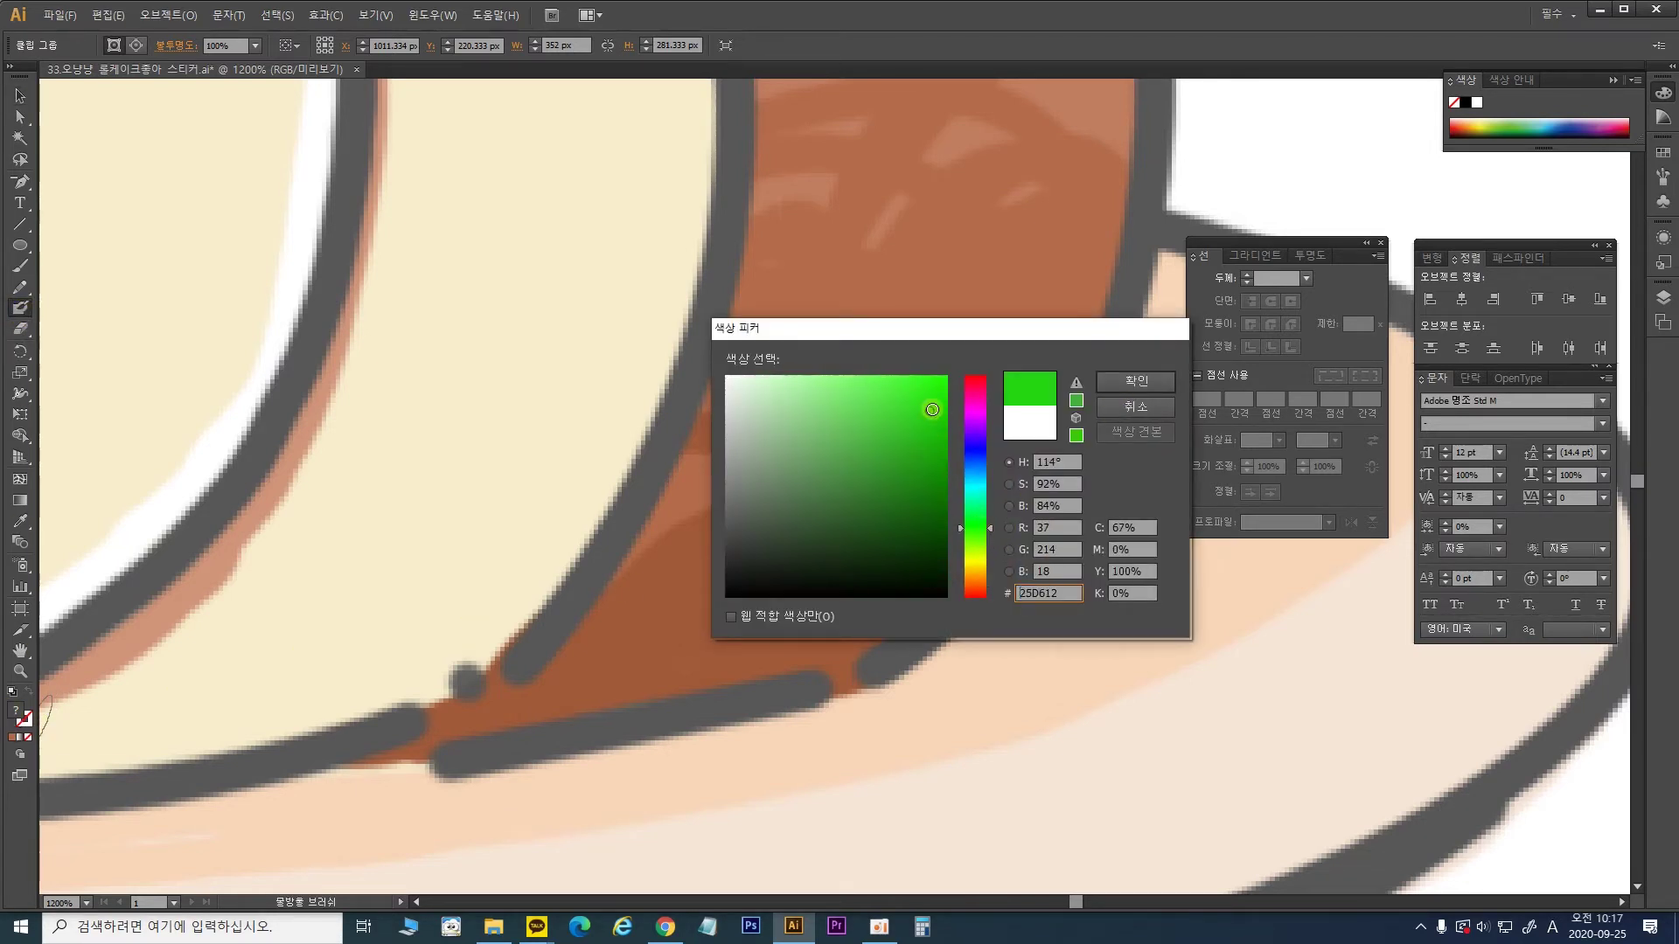
click(1134, 404)
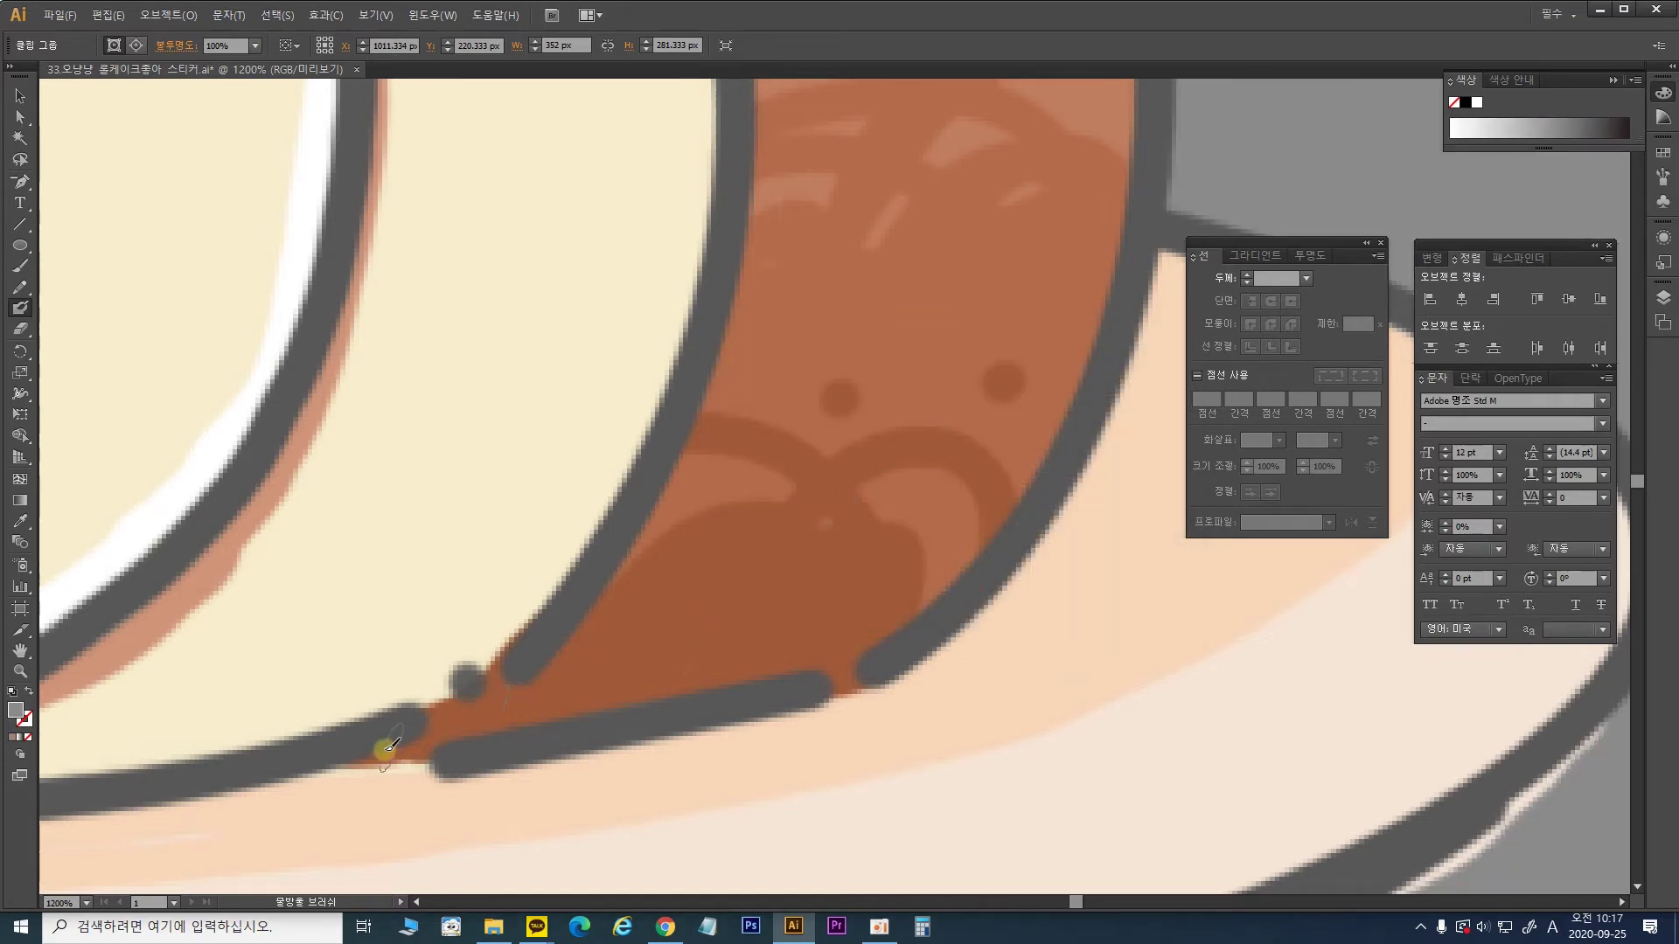
drag(365, 750, 475, 735)
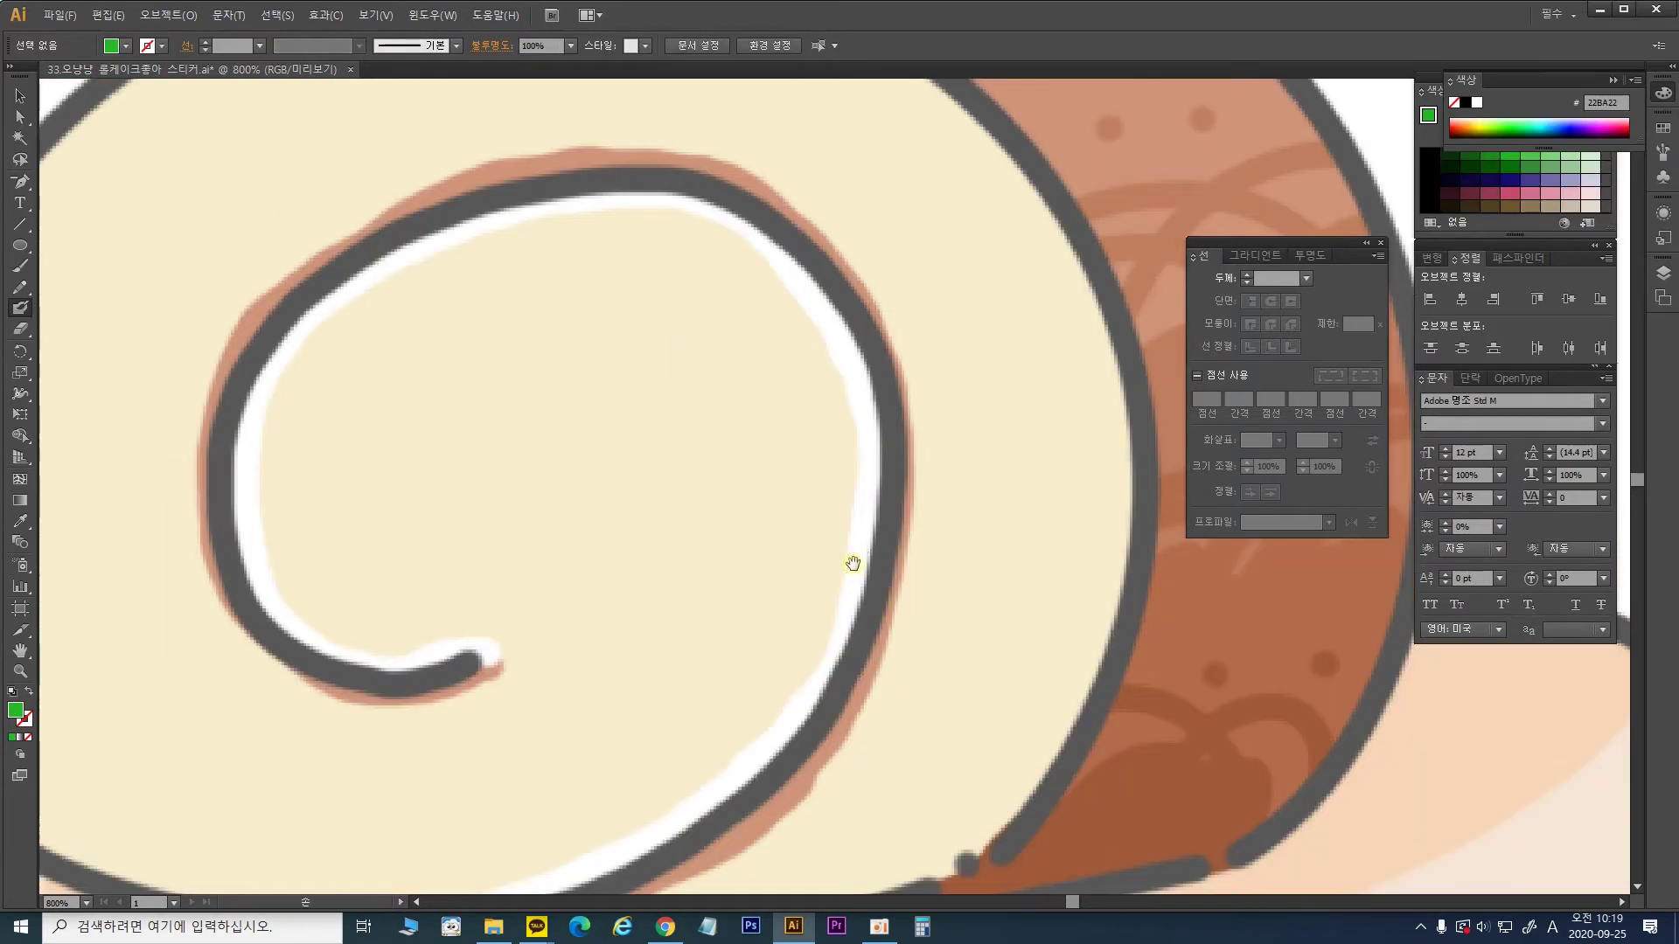
Step: Paint a green Blob Brush shape about 69 px wide and 36 px tall over the reference cake's darkest brown base and its two arcs
drag(854, 562, 547, 237)
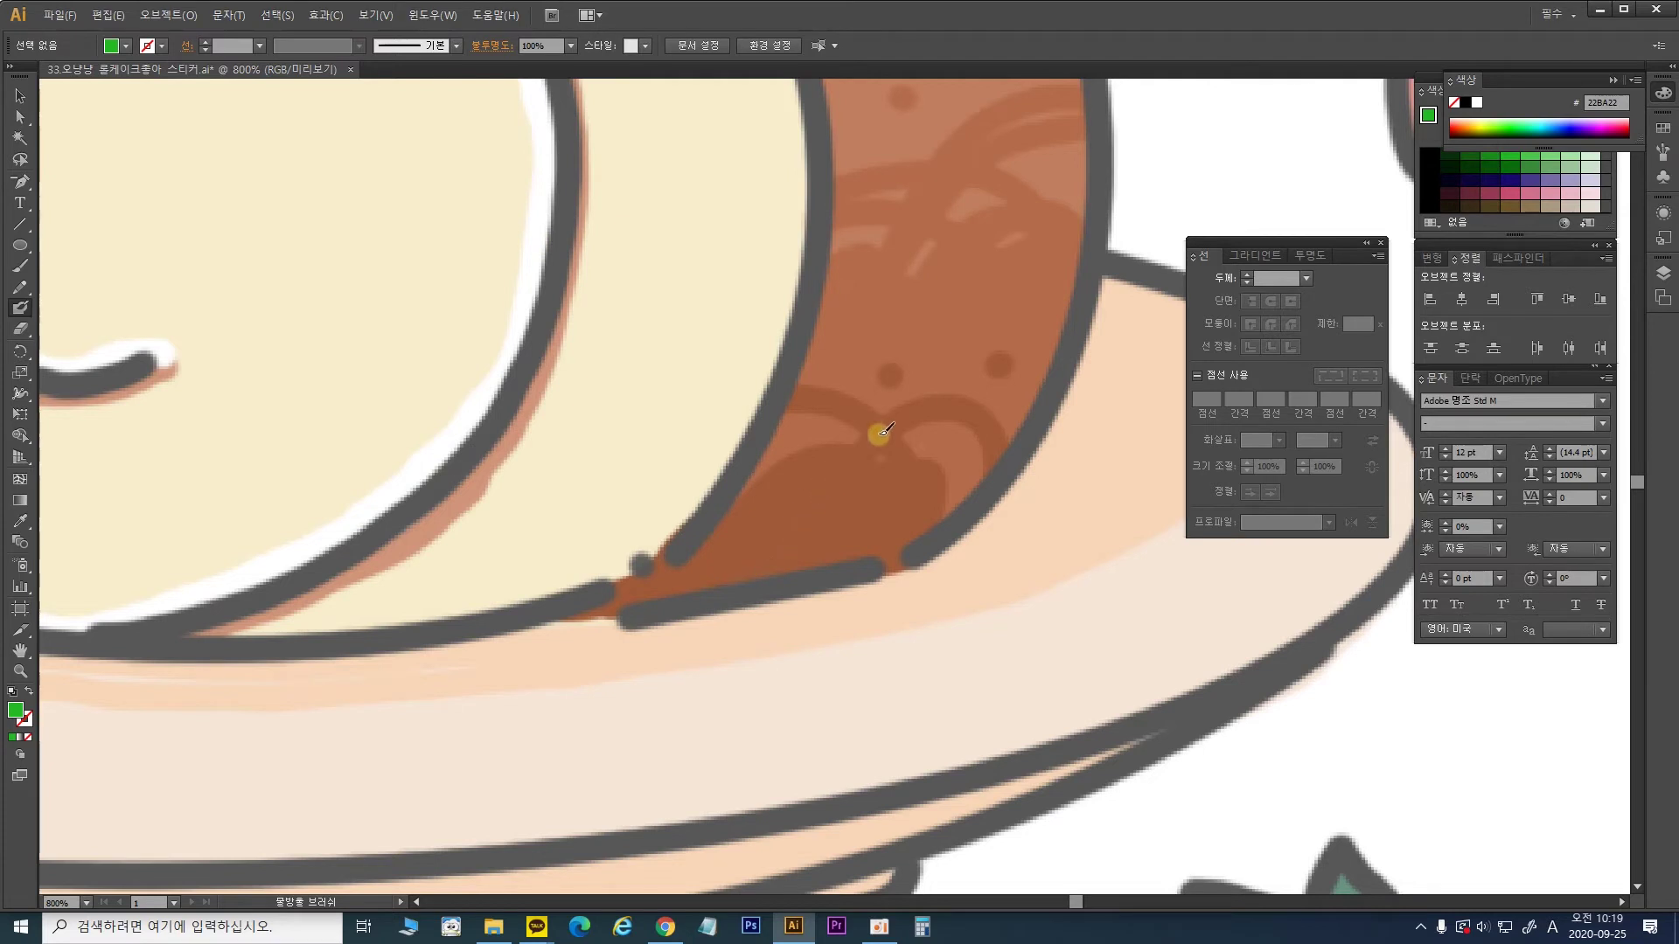
click(570, 613)
mouse_move(537, 615)
mouse_down()
mouse_move(641, 588)
mouse_move(677, 549)
mouse_move(673, 566)
mouse_move(710, 575)
mouse_move(905, 549)
mouse_move(685, 581)
mouse_move(934, 530)
mouse_up()
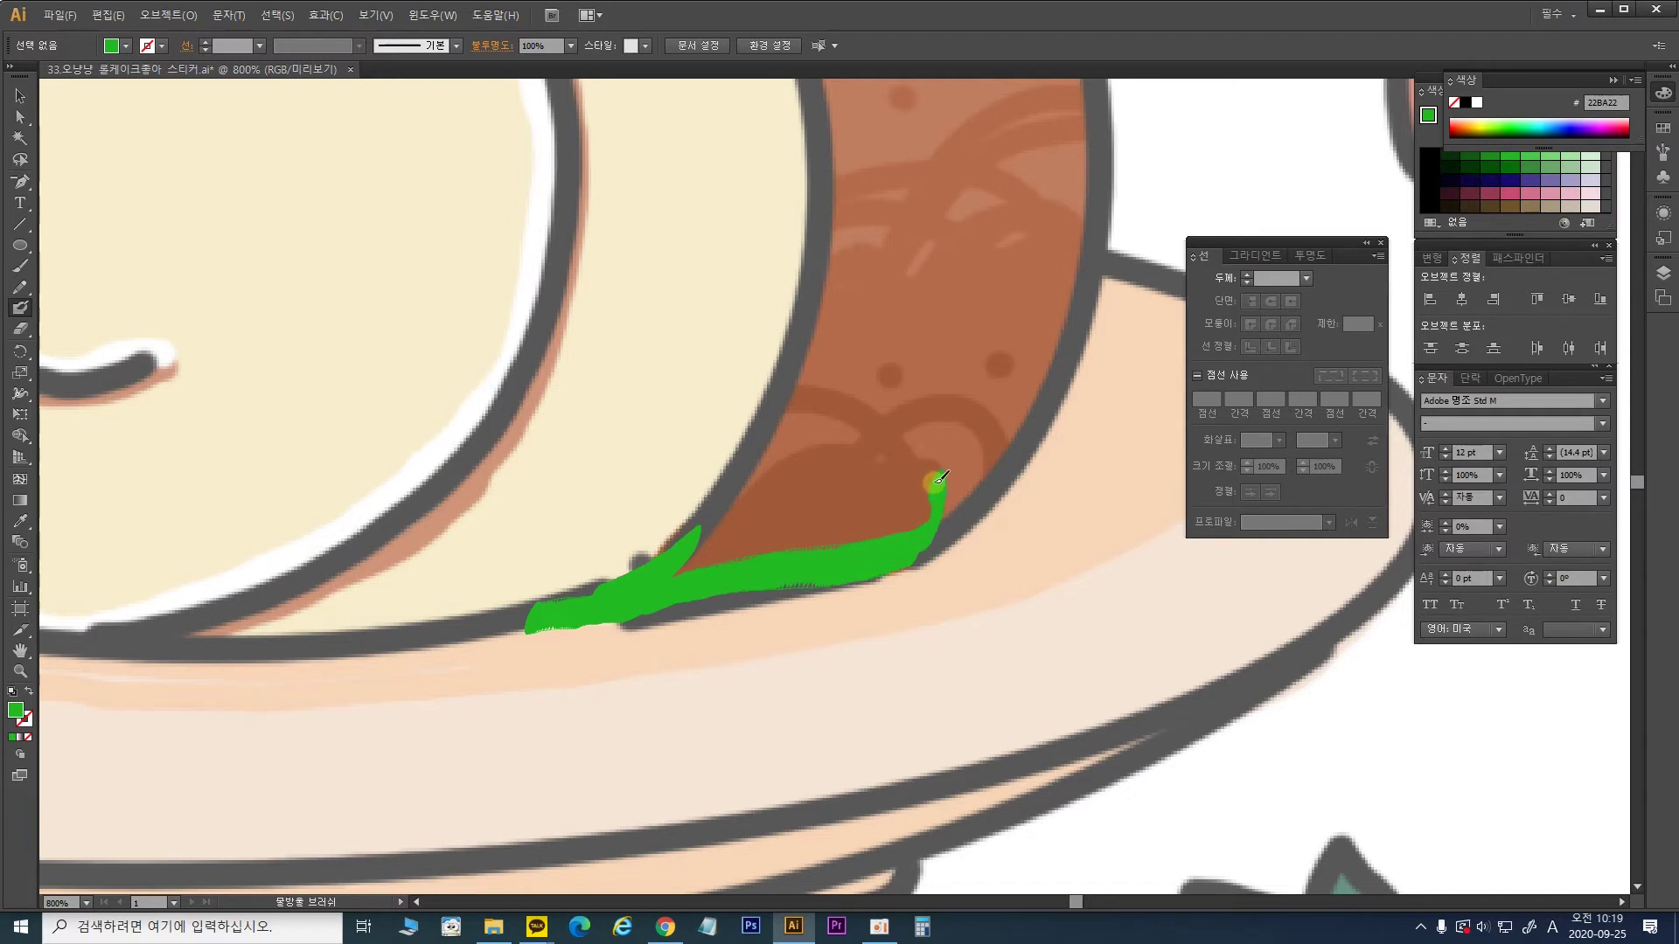
mouse_move(905, 464)
mouse_down()
mouse_move(852, 415)
mouse_move(781, 393)
mouse_move(883, 440)
mouse_move(914, 483)
mouse_up()
mouse_move(686, 560)
mouse_down()
mouse_move(793, 464)
mouse_move(872, 464)
mouse_move(925, 513)
mouse_move(917, 526)
mouse_move(931, 514)
mouse_move(916, 530)
mouse_move(802, 482)
mouse_move(899, 546)
mouse_move(812, 483)
mouse_move(781, 488)
mouse_move(859, 543)
mouse_move(778, 519)
mouse_move(764, 492)
mouse_move(786, 546)
mouse_move(752, 547)
mouse_move(758, 504)
mouse_move(757, 545)
mouse_move(737, 516)
mouse_move(734, 569)
mouse_move(714, 537)
mouse_move(695, 571)
mouse_move(668, 572)
mouse_move(723, 558)
mouse_move(688, 563)
mouse_move(731, 524)
mouse_up()
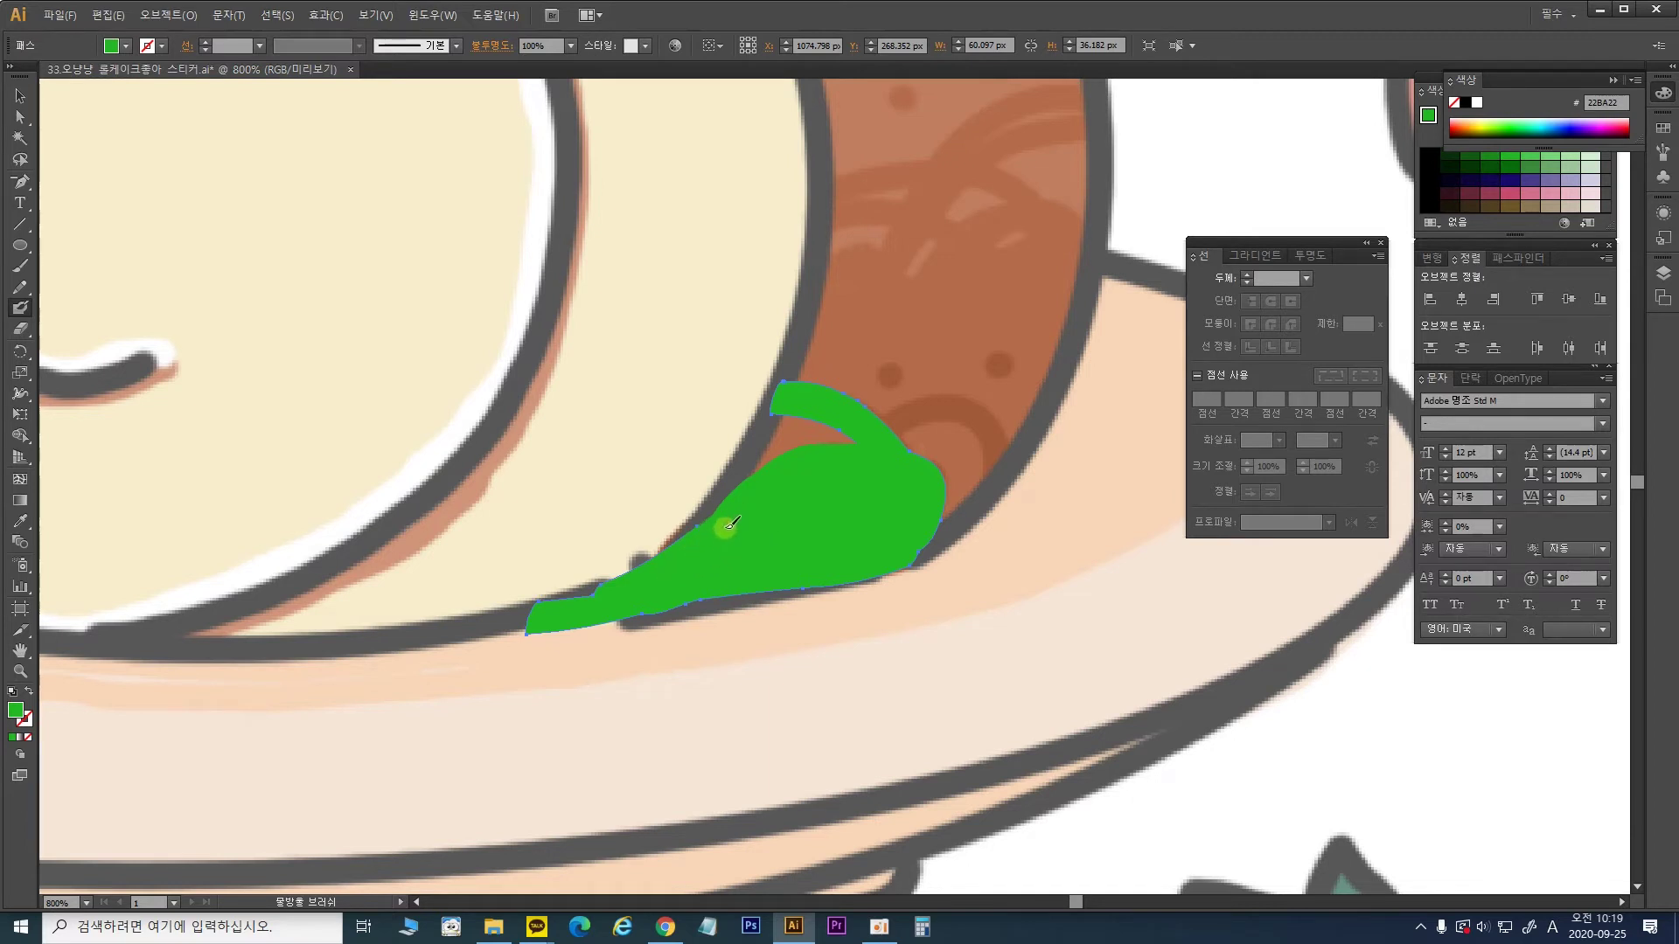
mouse_move(878, 441)
mouse_down()
mouse_move(910, 412)
mouse_move(959, 408)
mouse_move(1004, 465)
mouse_move(995, 482)
mouse_up()
Step: Draw two green circles about 4 px and 4.4 px wide over the reference's two dots above the green arcs
click(11, 247)
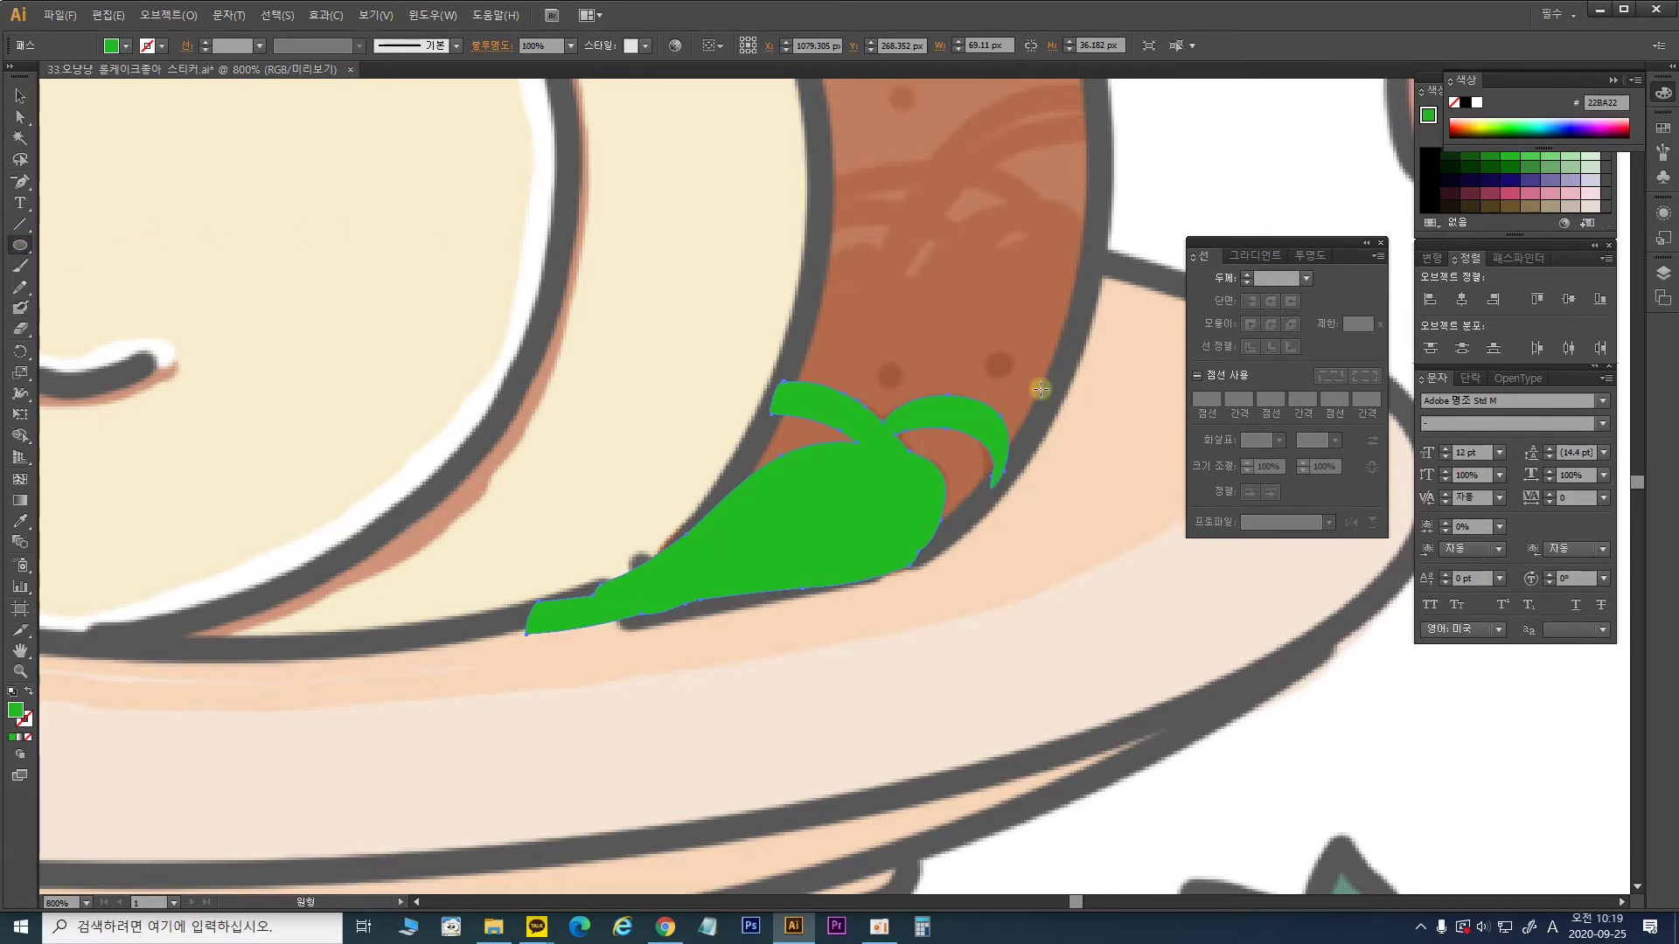
drag(878, 365, 903, 391)
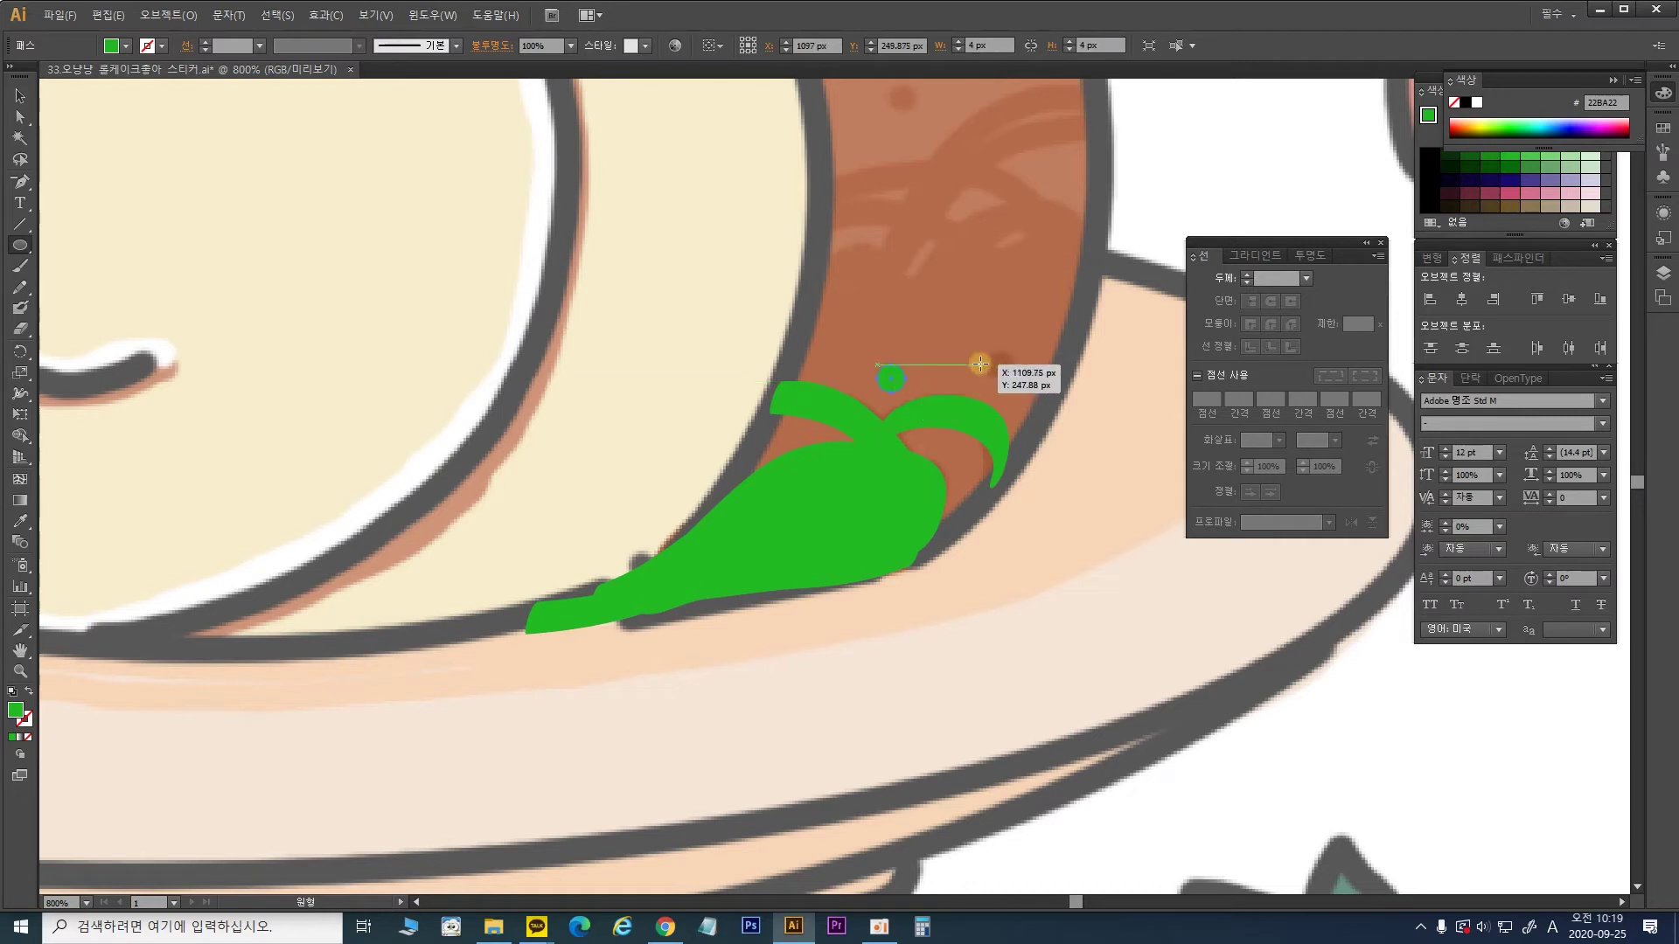
drag(984, 349, 1014, 379)
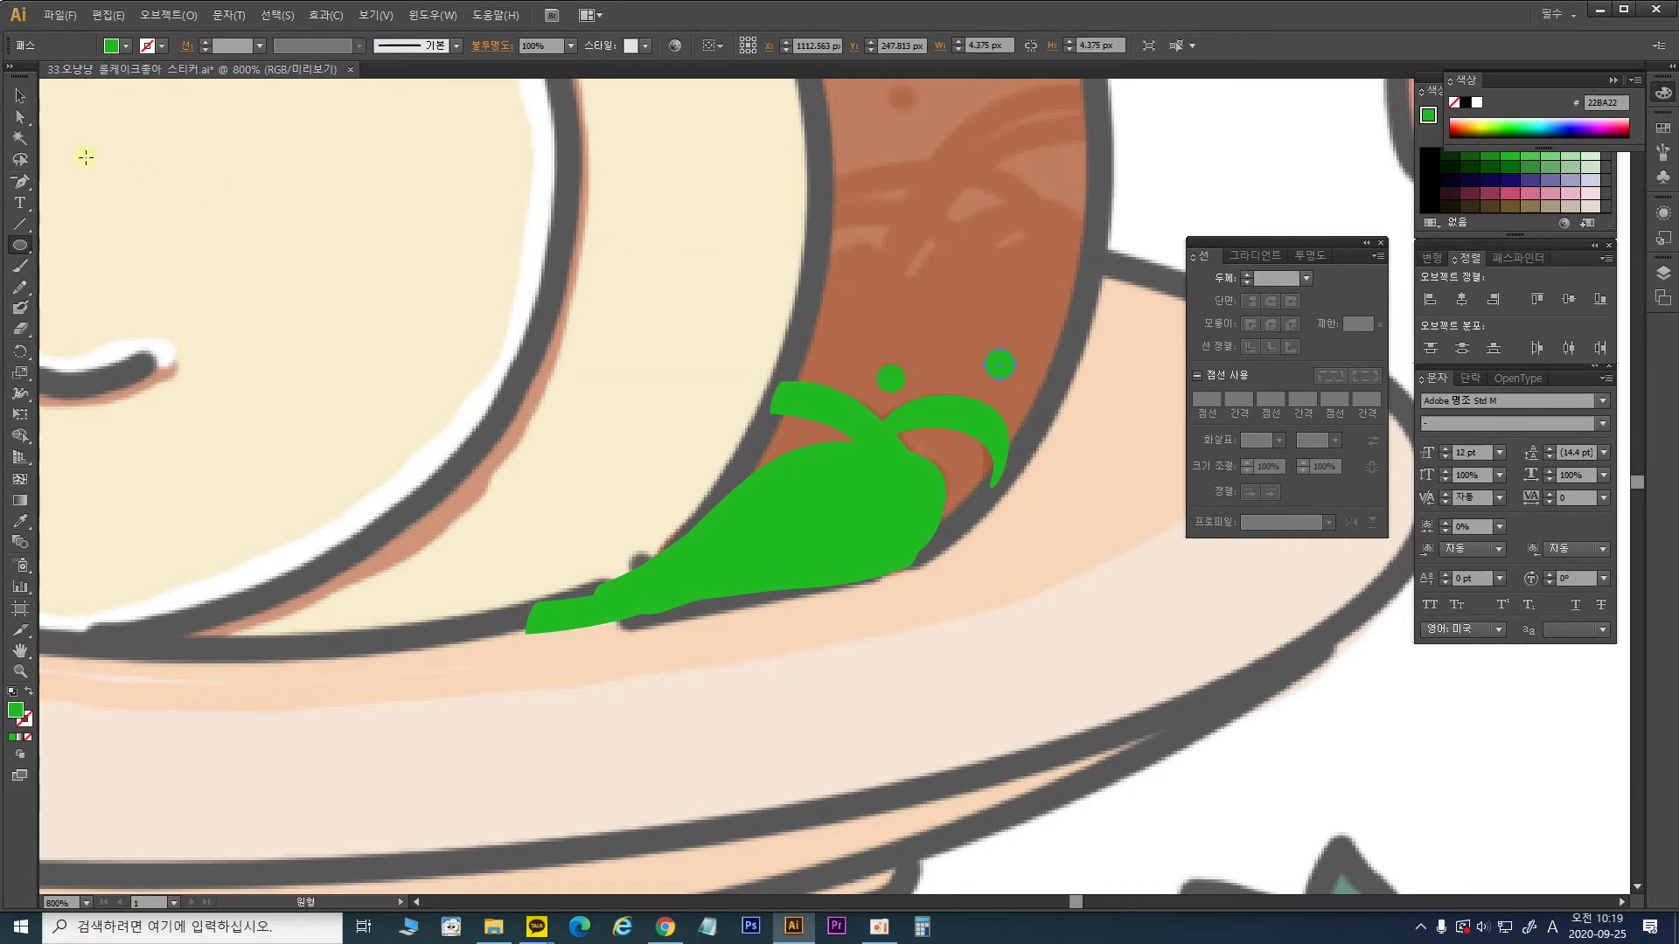
Step: Group the two green dots with the green base shape and move the group off the reference cake's brown side
click(20, 101)
shift+click(897, 375)
shift+click(853, 496)
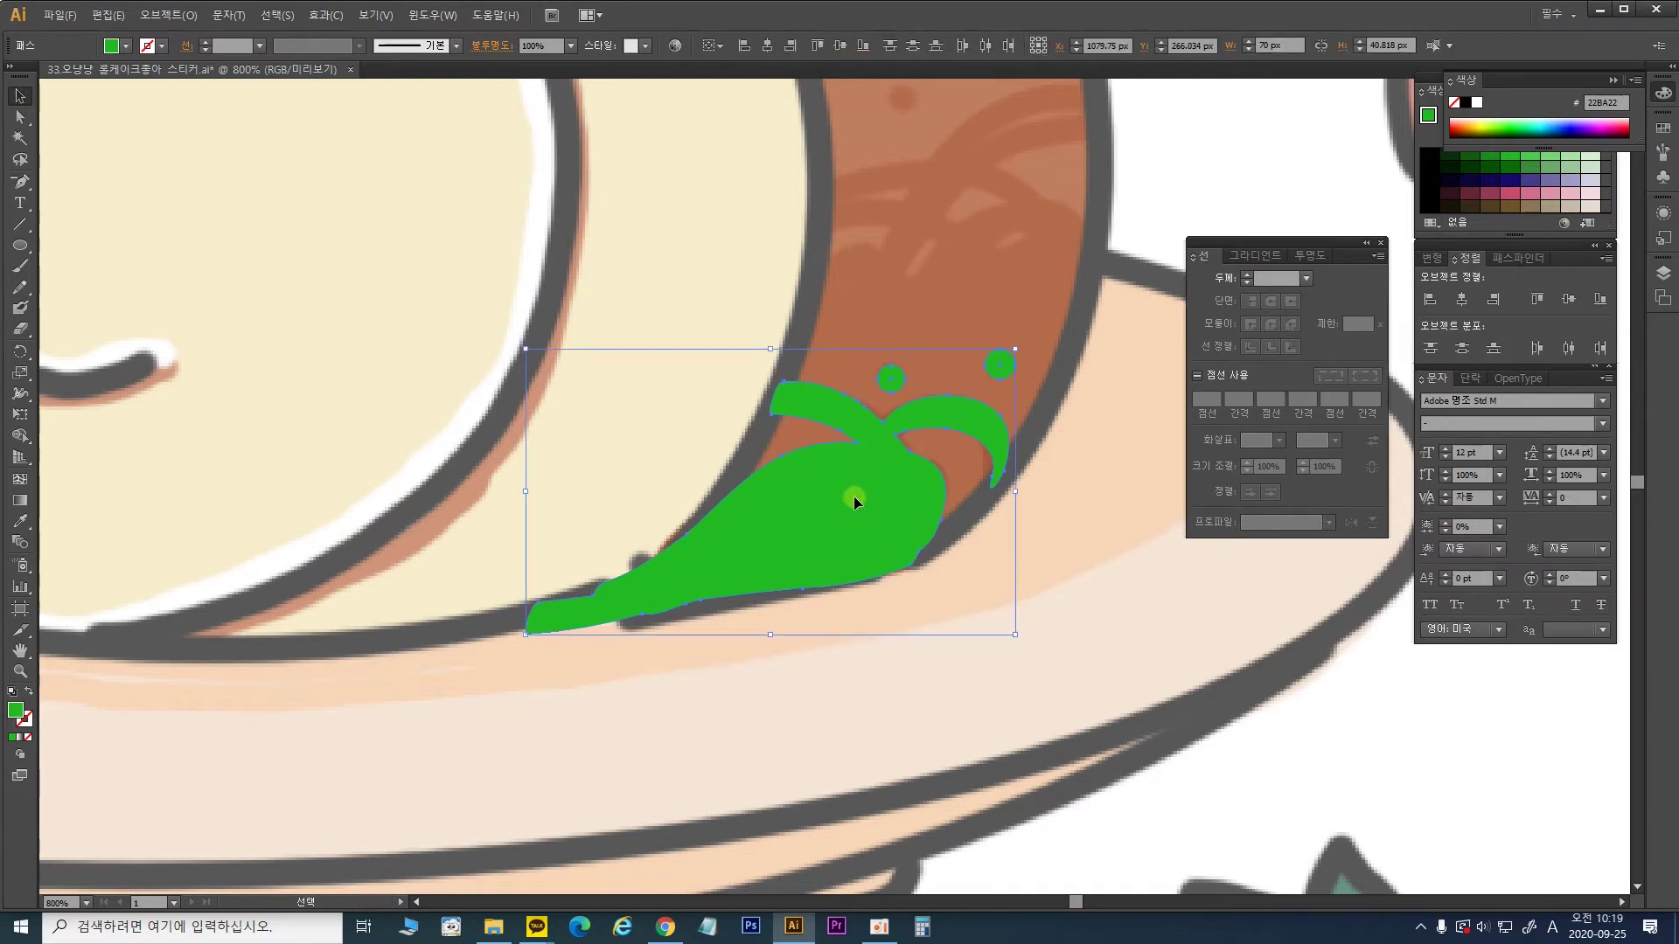
key(ctrl+g)
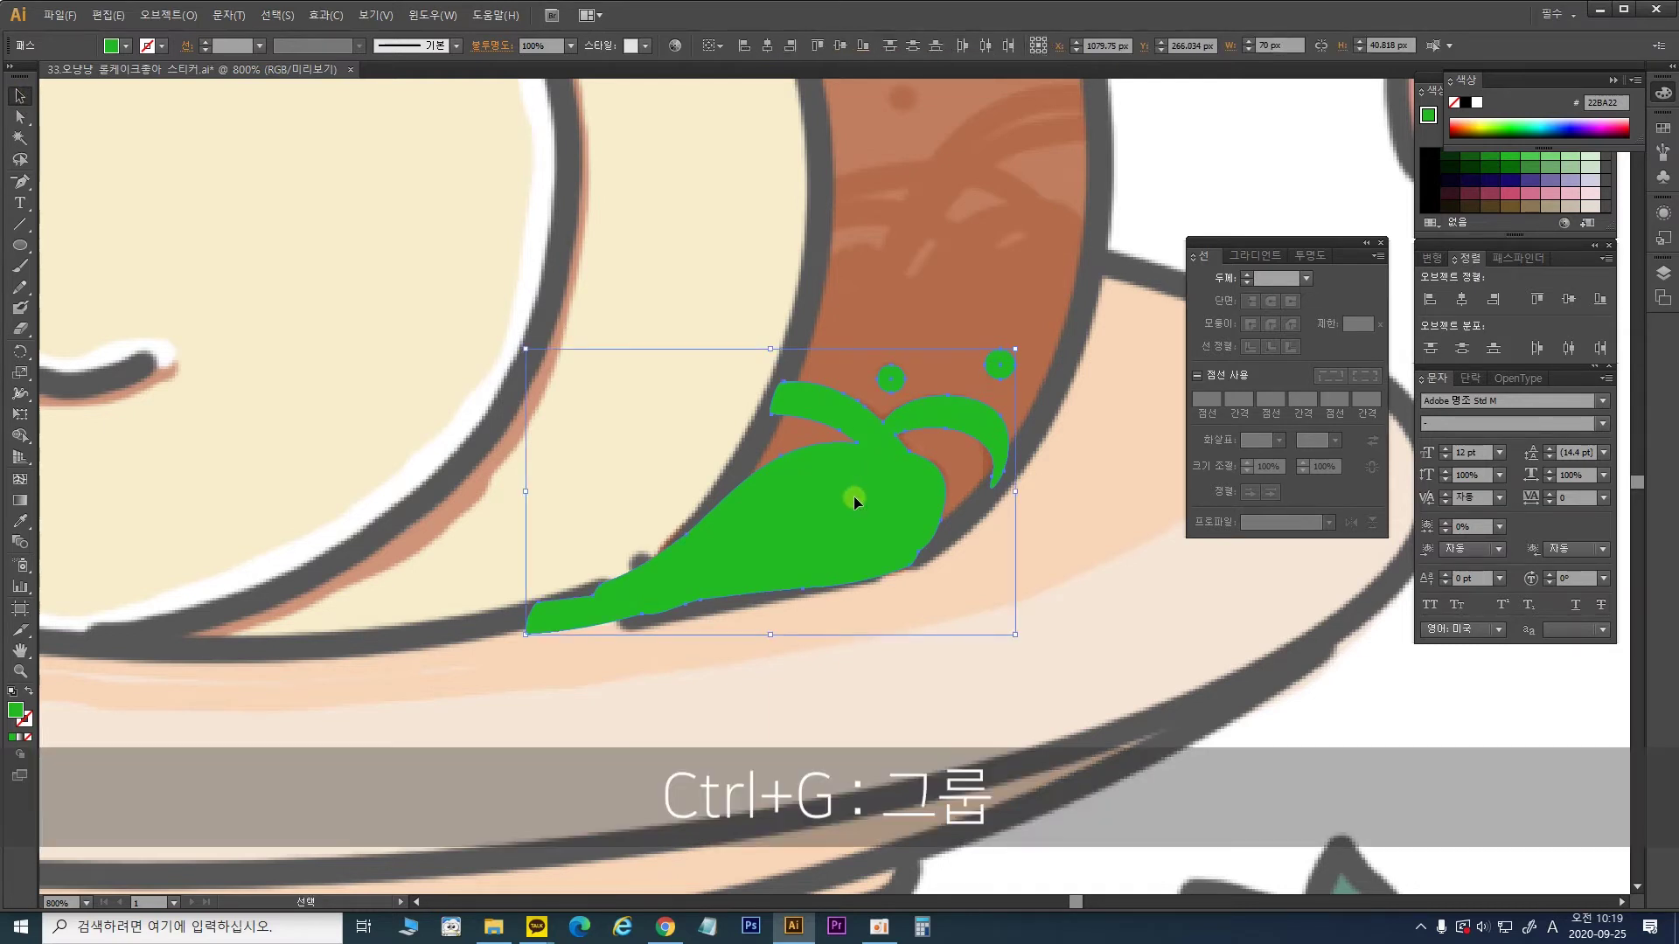
key(ctrl+g)
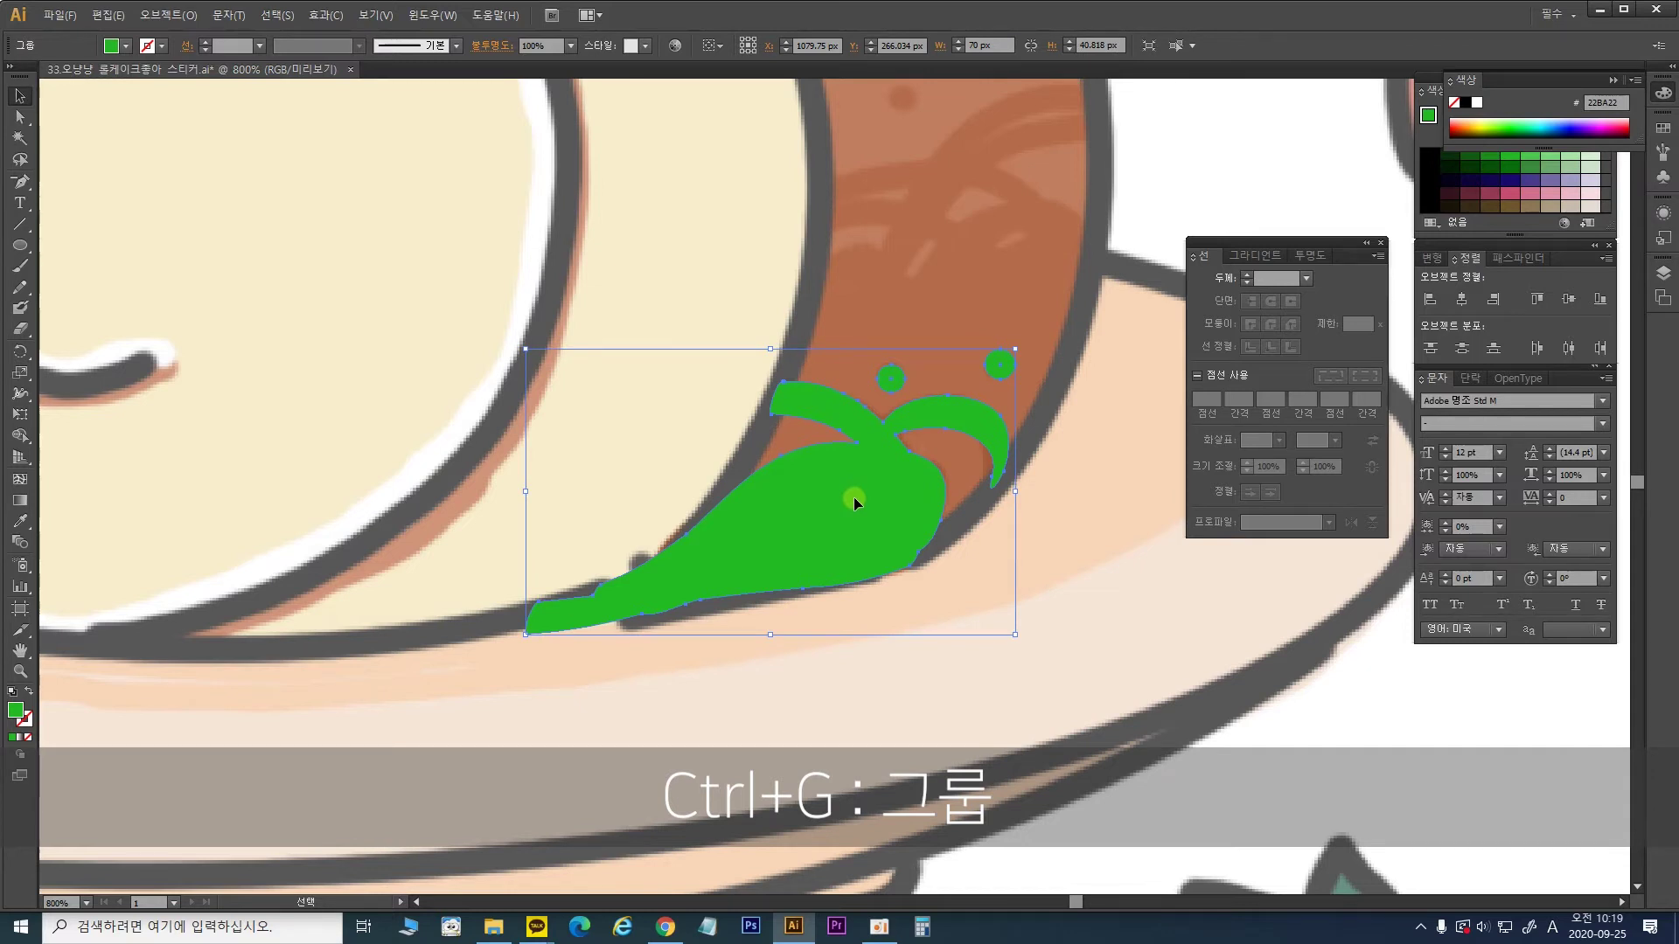
drag(854, 496, 418, 501)
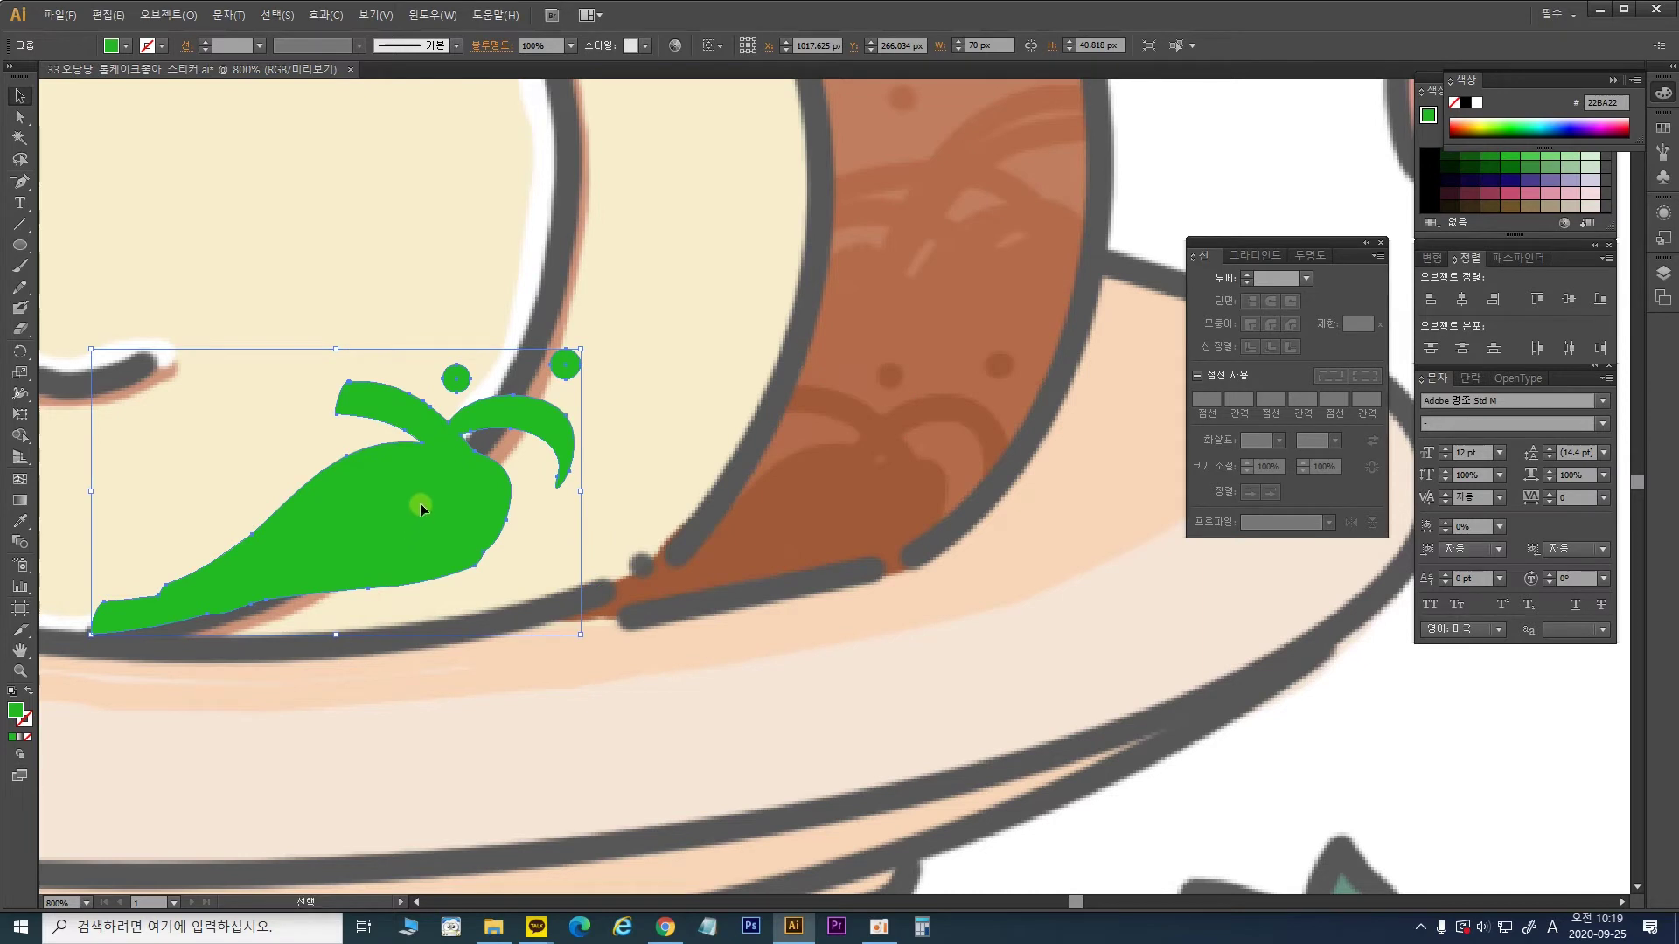
Step: Fill the green group with the darkest brown sampled from the reference and position it over the base of the traced cake's brown side
click(21, 522)
click(827, 498)
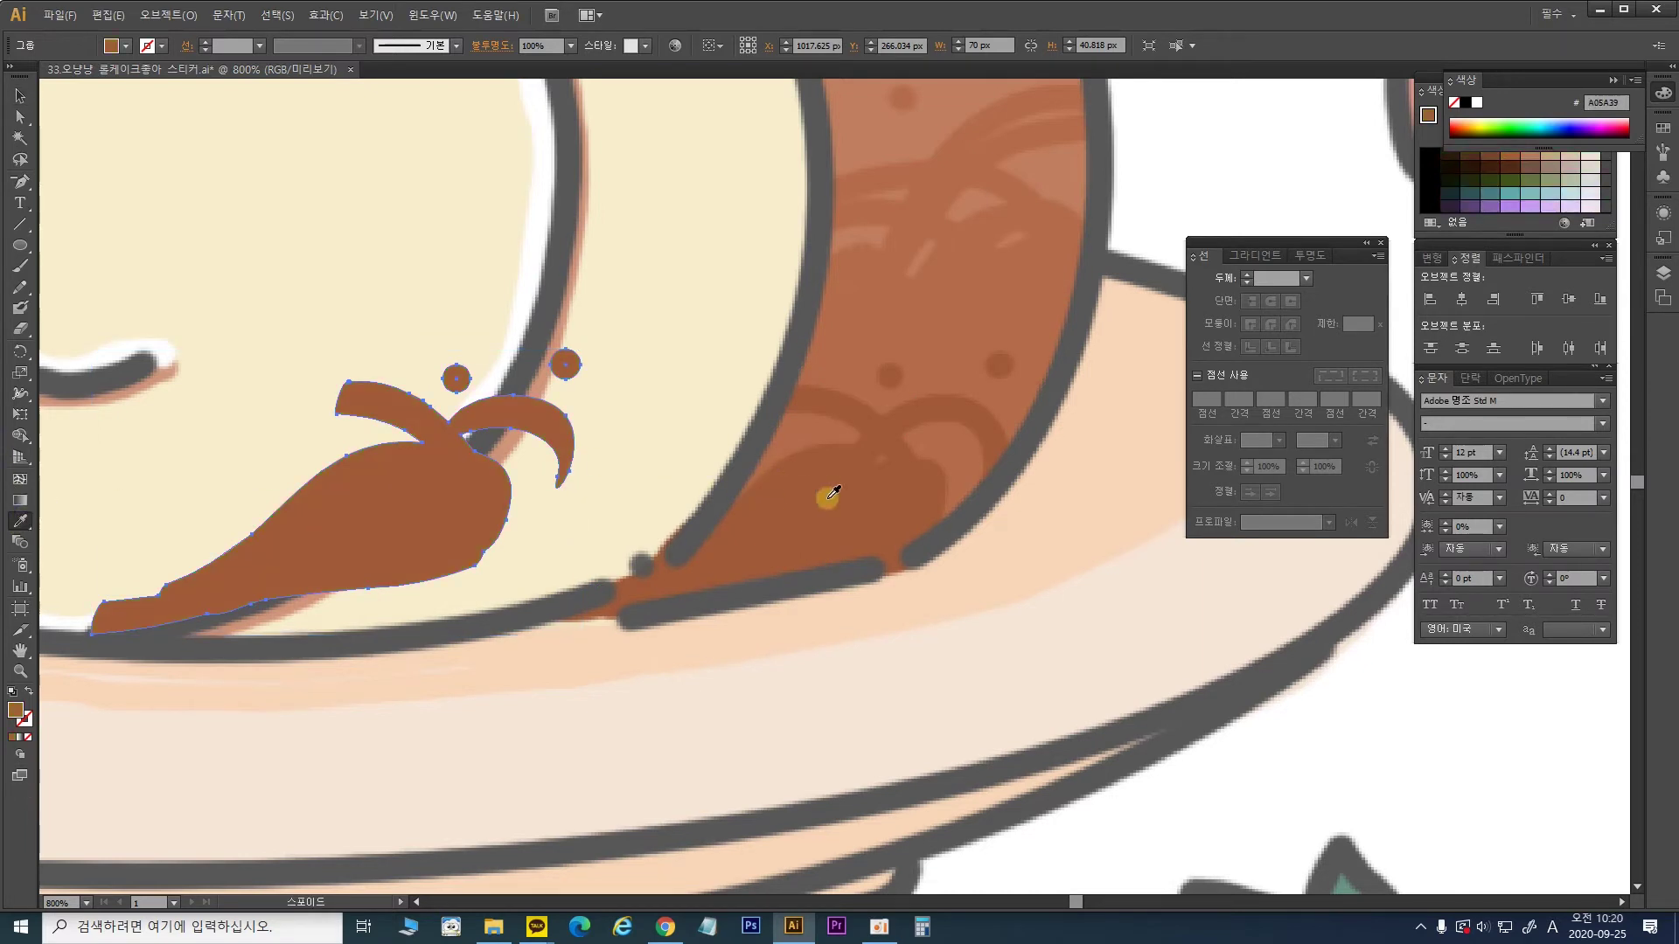
click(19, 96)
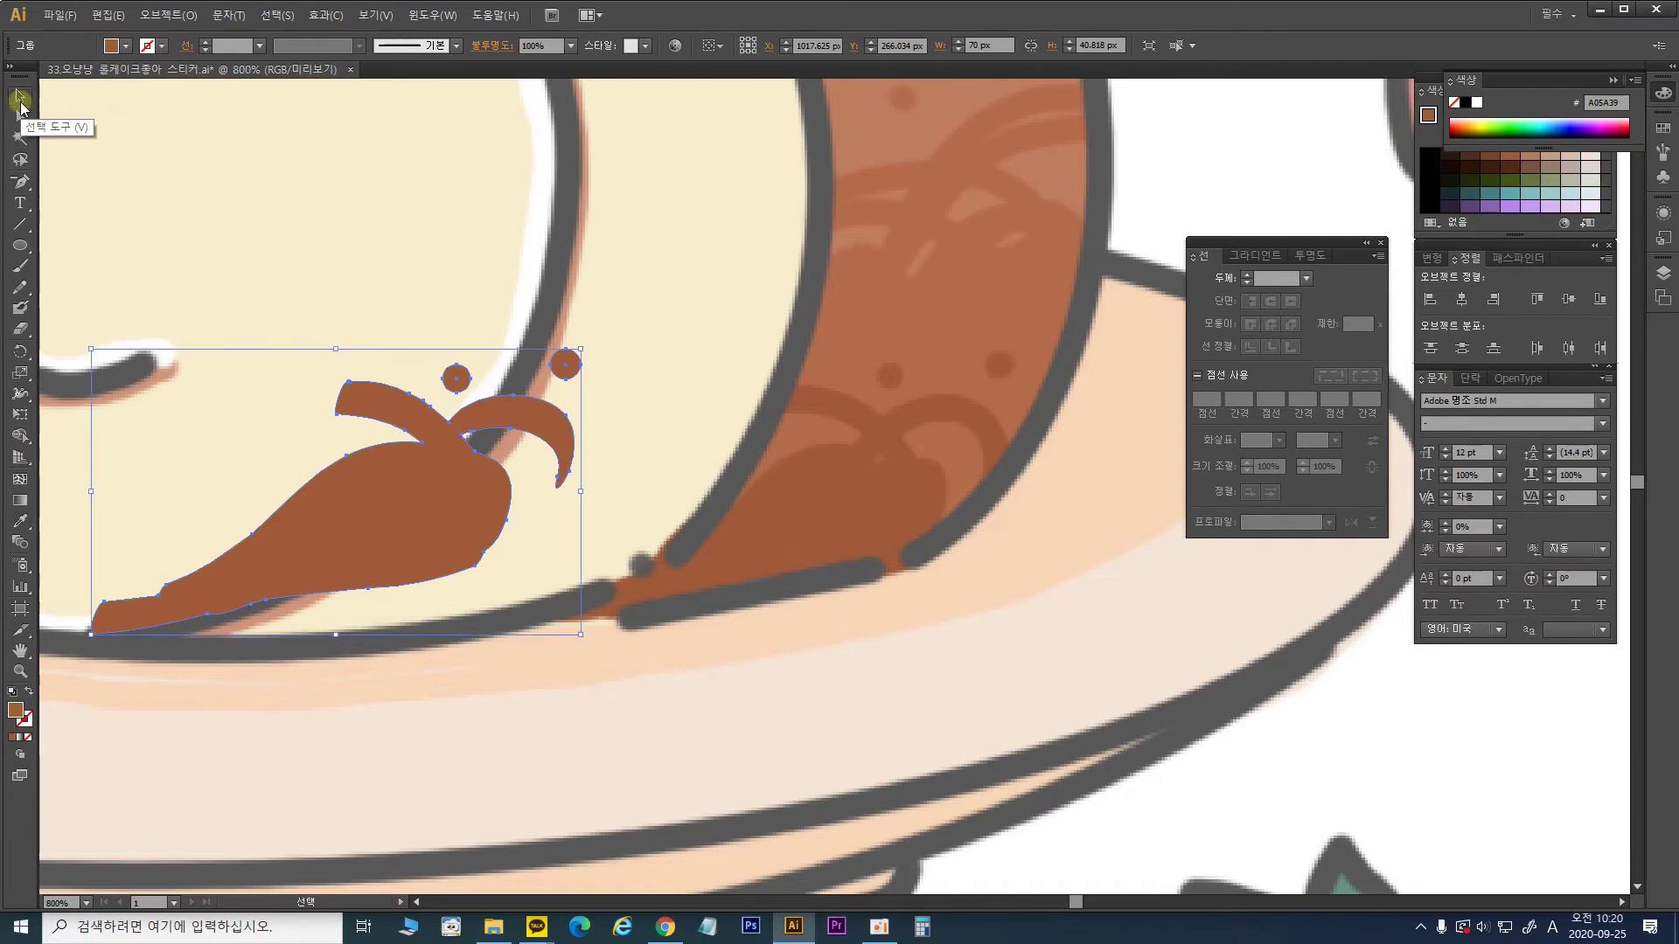
key(ctrl+minus)
drag(537, 291, 997, 326)
drag(1060, 500, 760, 602)
Step: Send the darkest brown group backward in the stacking order, behind the traced cake's dark outlines and above the other brown layers
shift+click(804, 506)
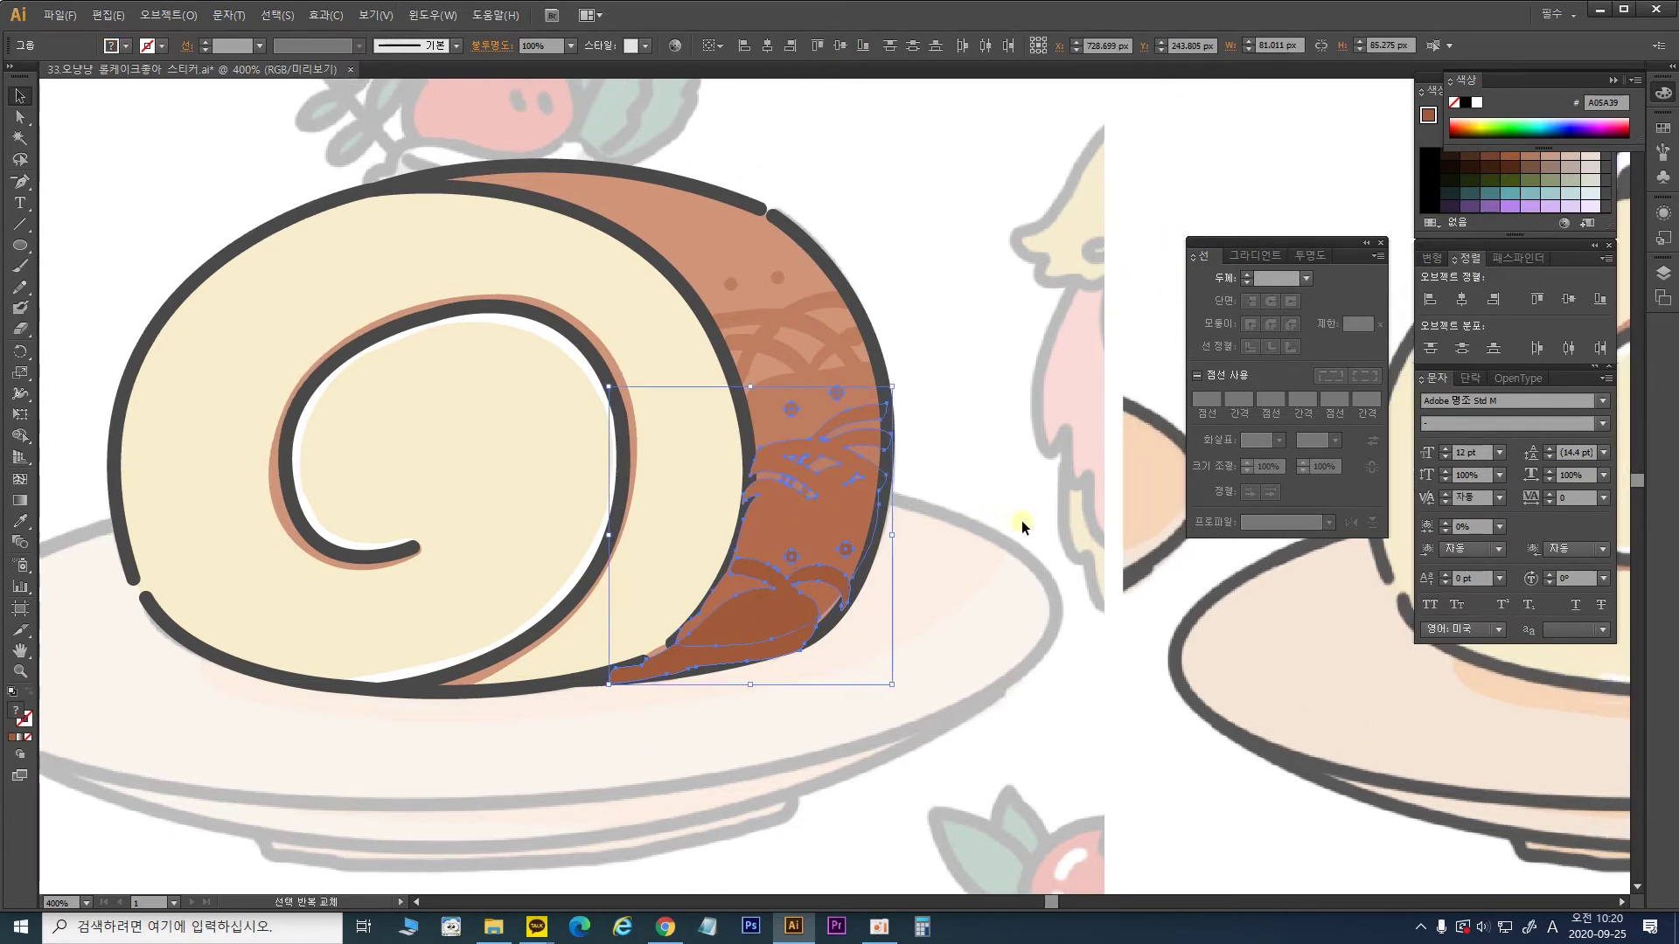
key(ctrl+bracketleft)
key(ctrl+bracketleft)
key(ctrl+bracketleft)
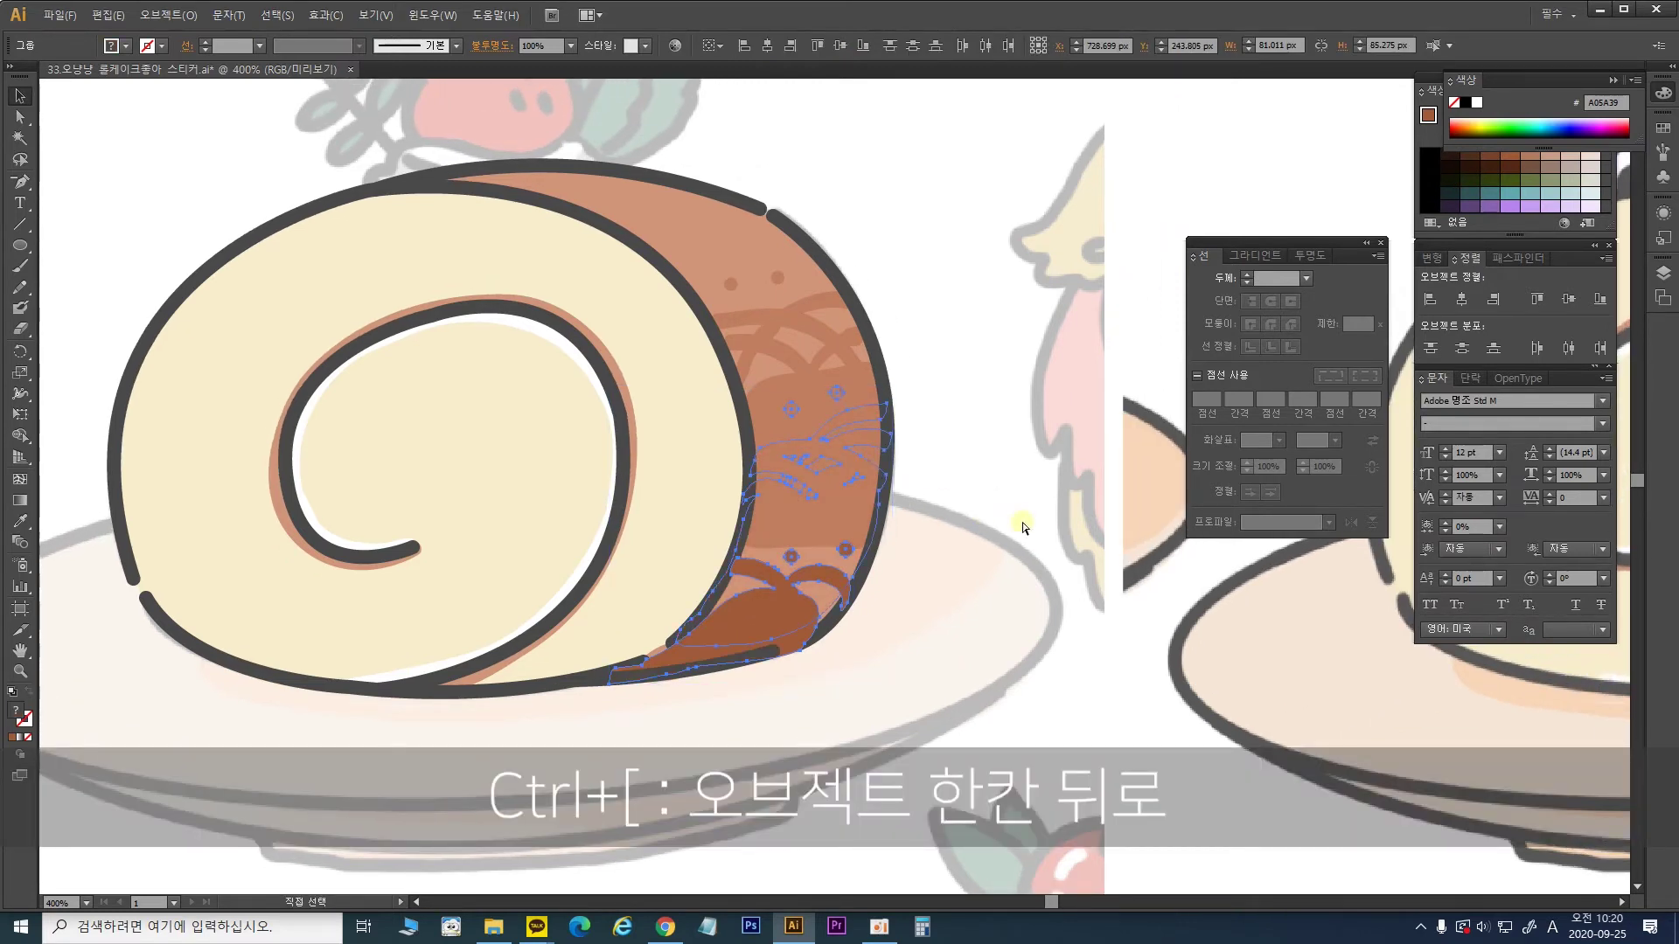
key(ctrl+bracketleft)
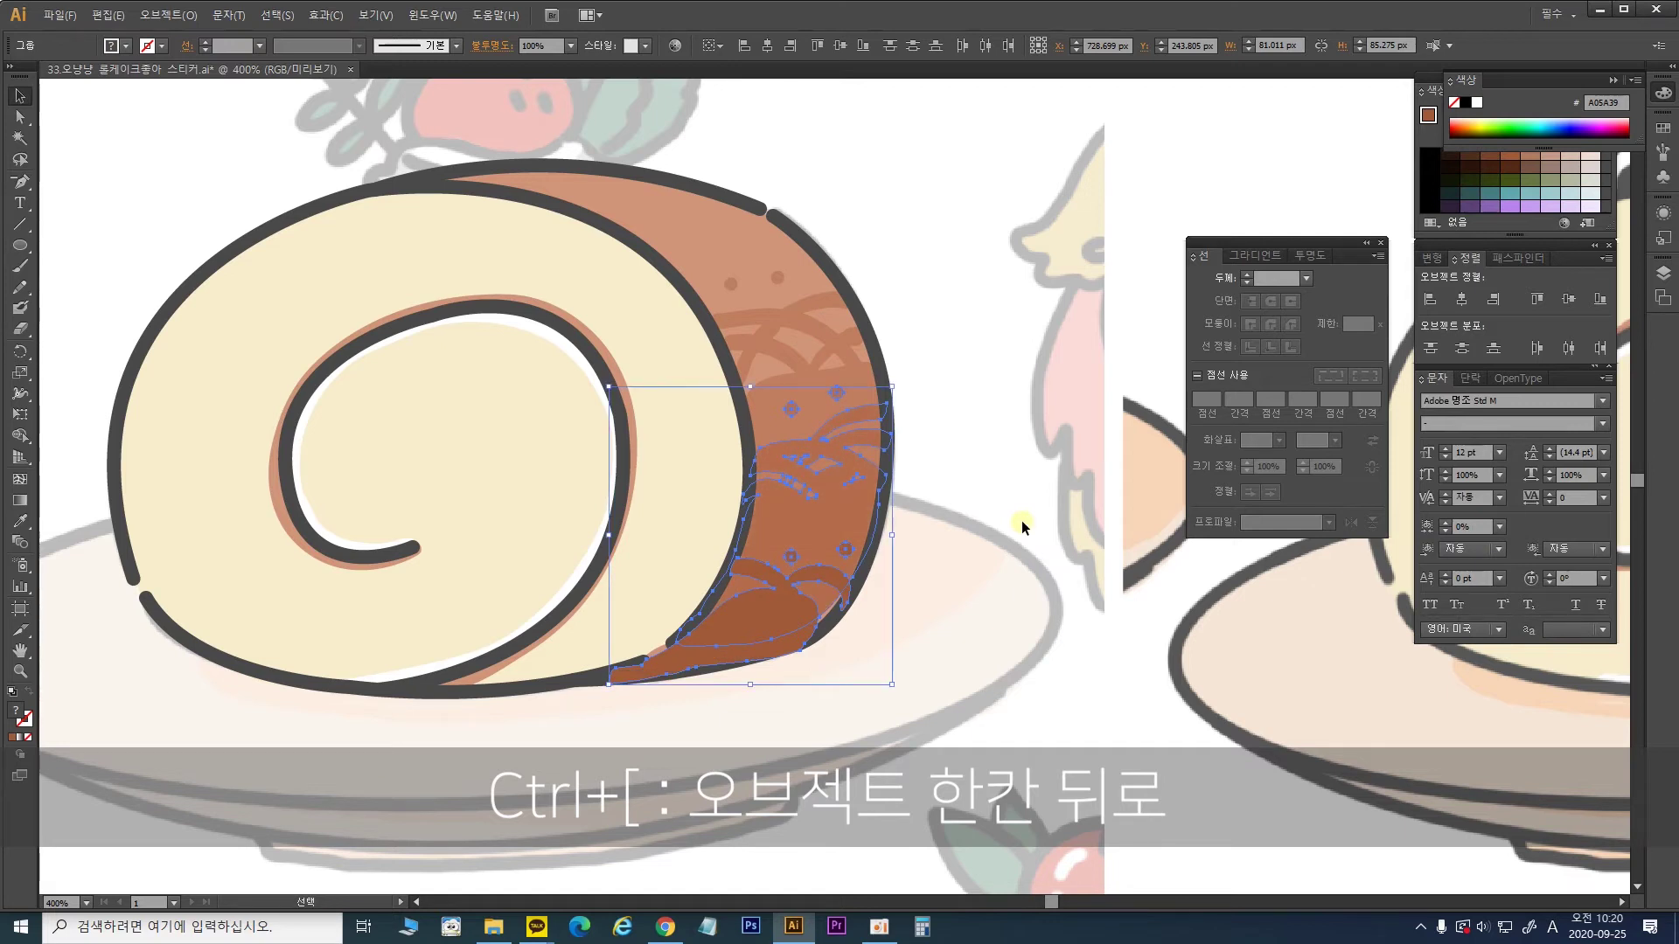
click(1069, 597)
click(759, 598)
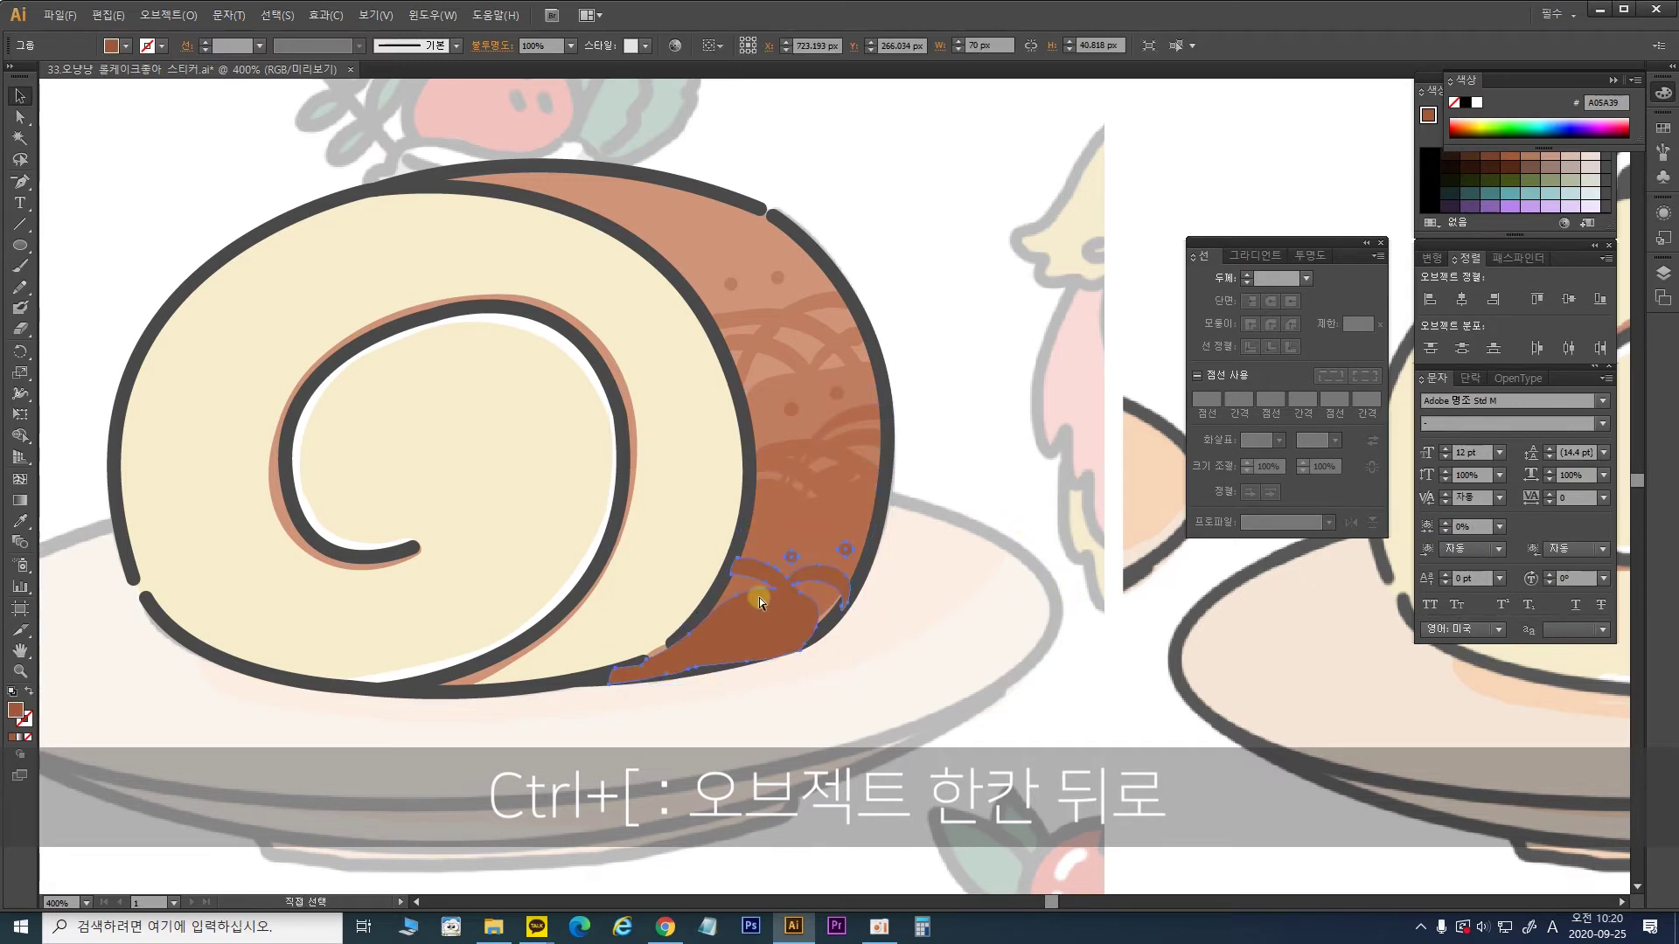
key(ctrl+bracketleft)
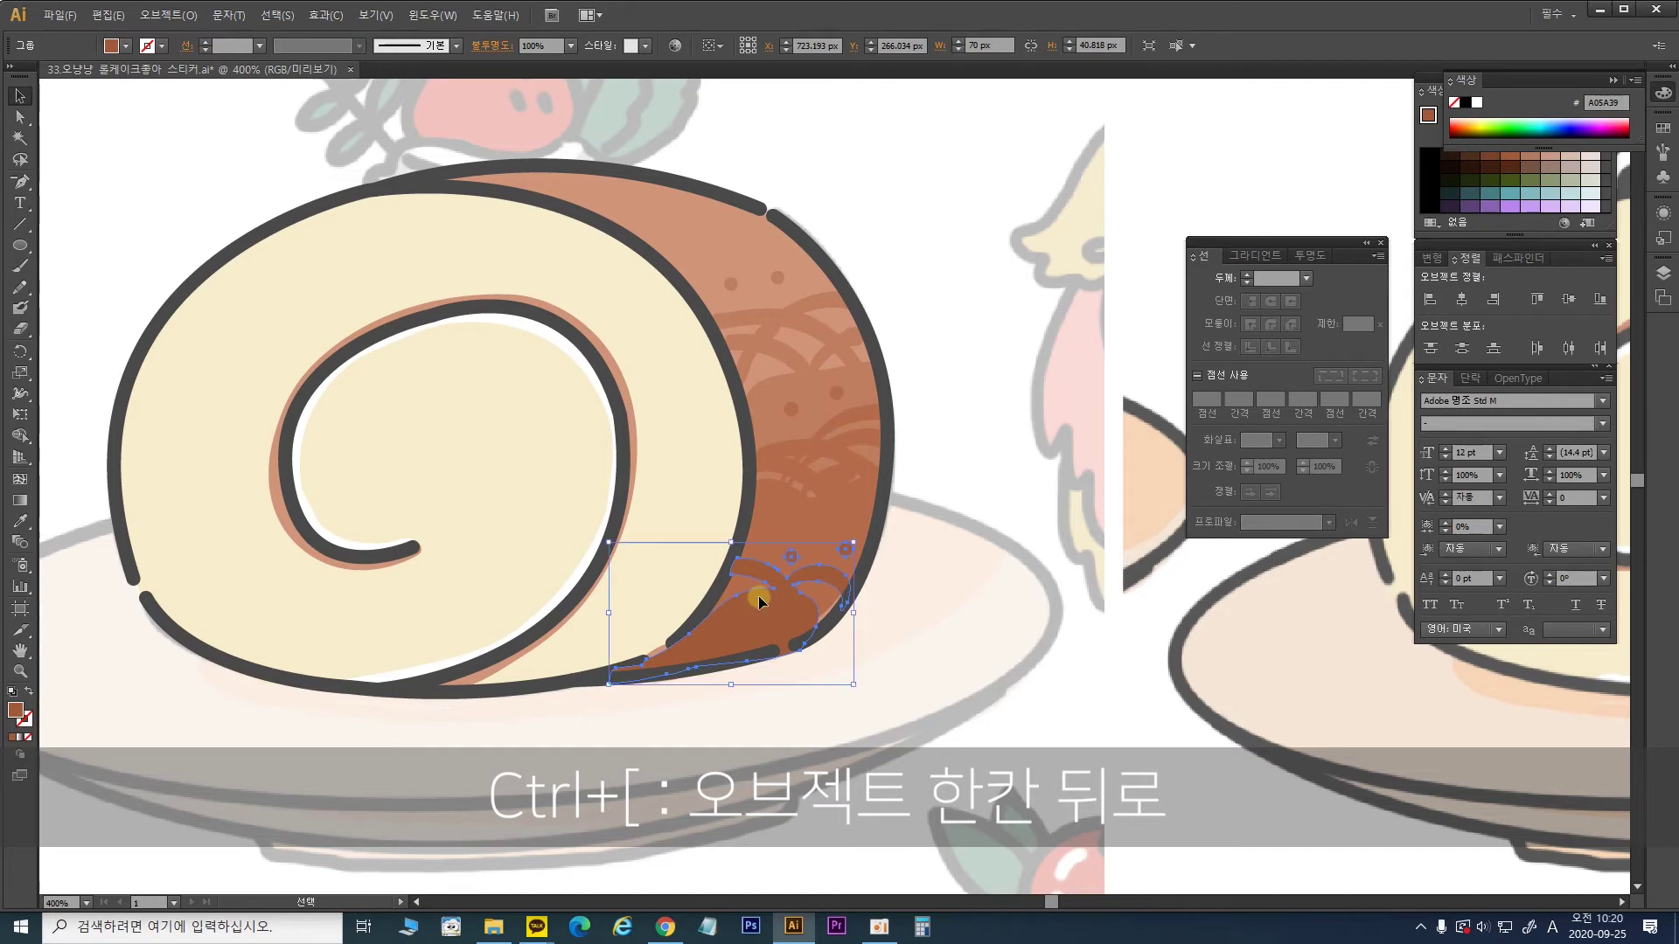
Step: Move the mid-brown shape's lower outer anchor point under the dark outline to cover the light gap beside the darkest brown arc
key(ctrl+plus)
key(ctrl+plus)
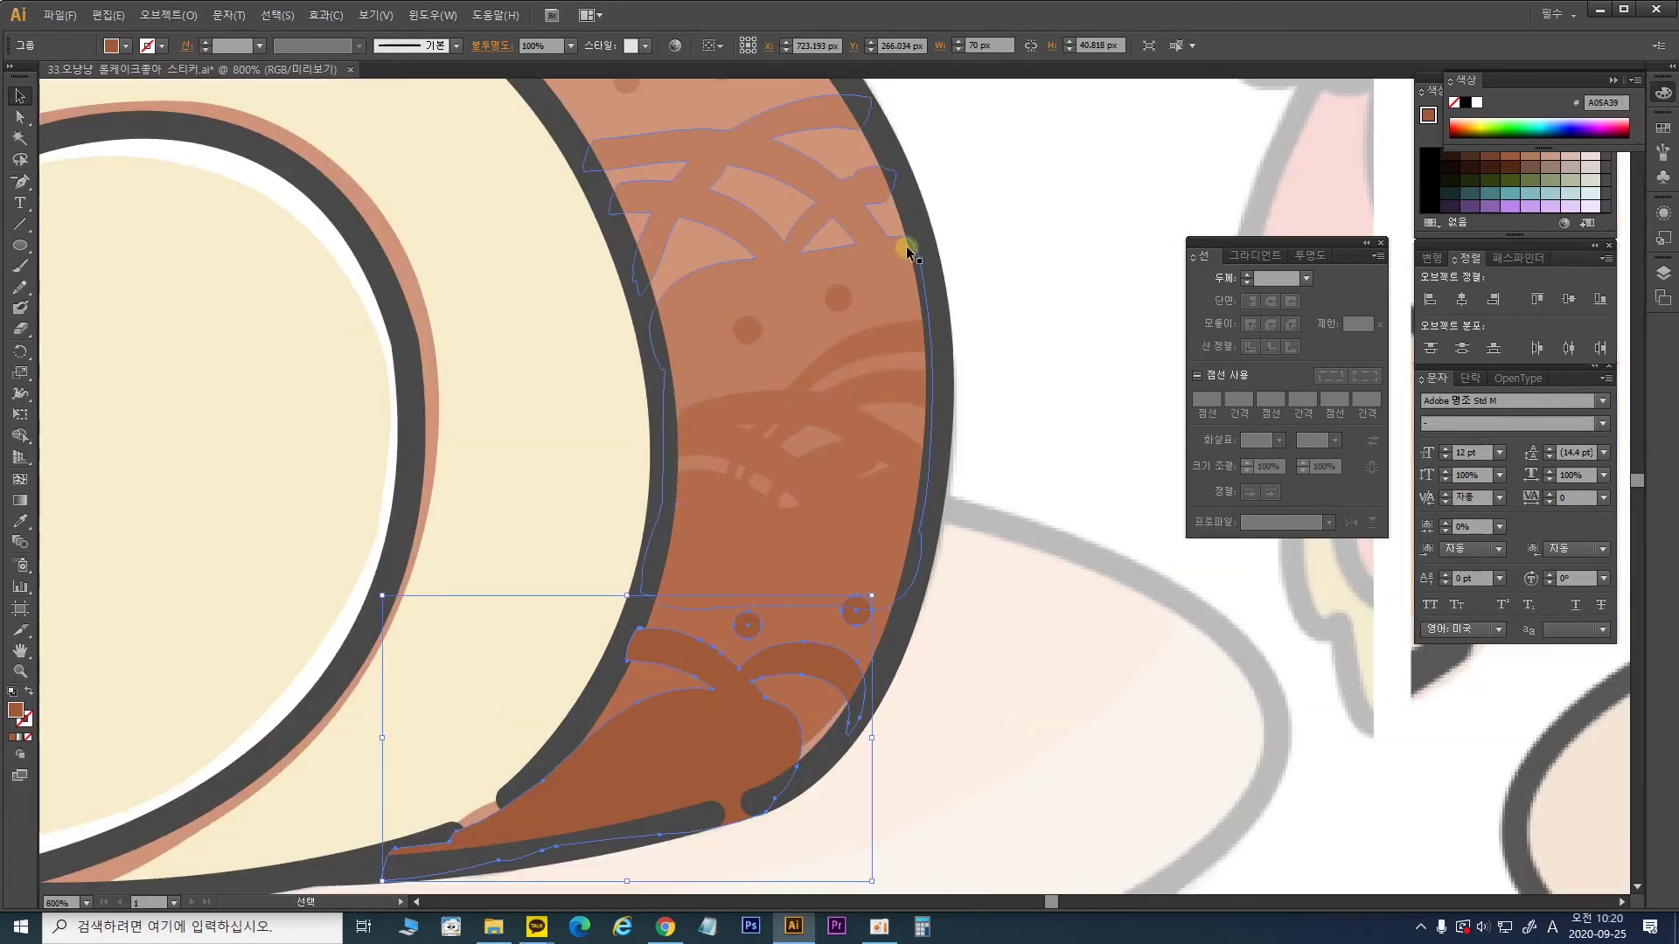
drag(919, 264, 907, 262)
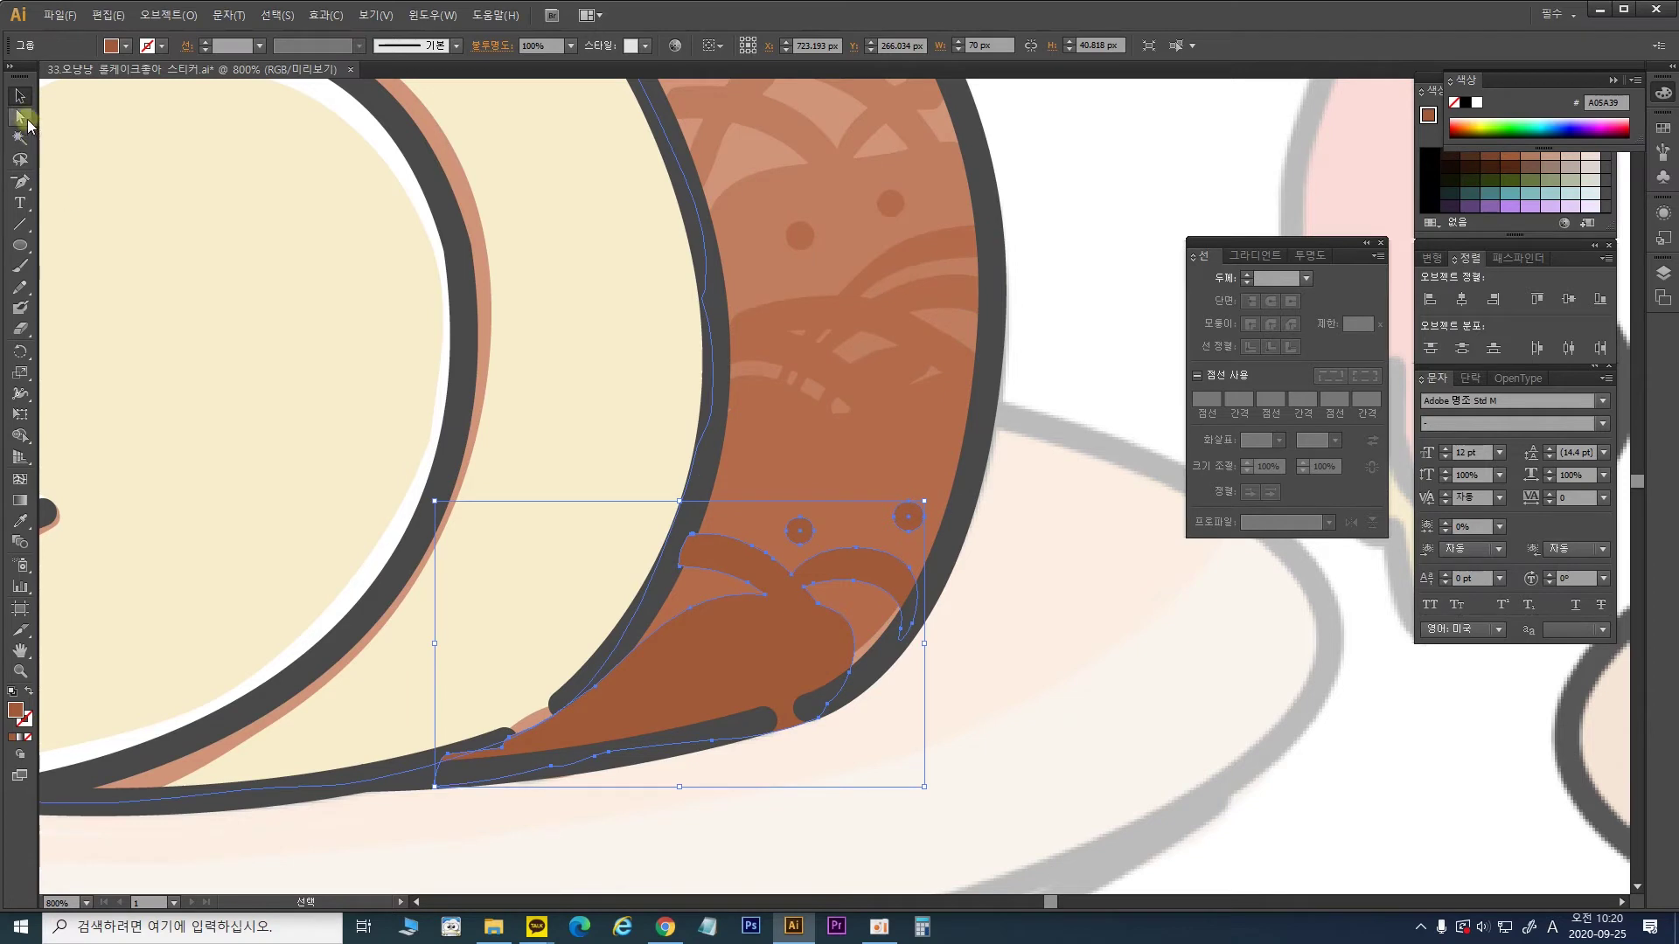
click(27, 121)
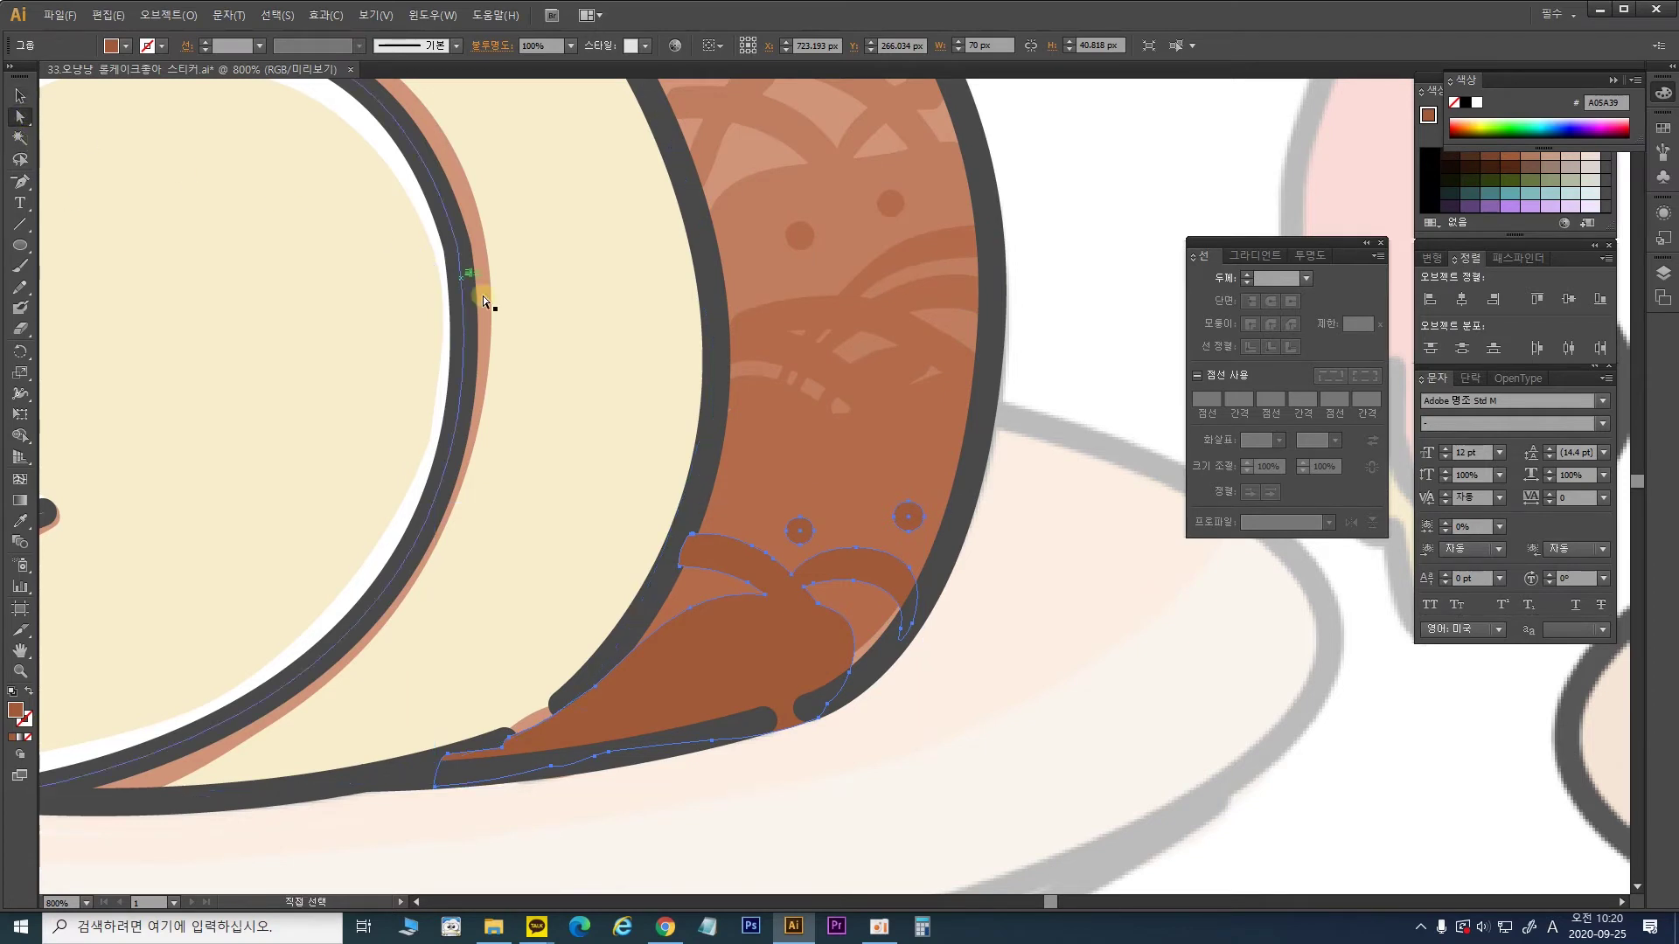
ctrl+click(738, 624)
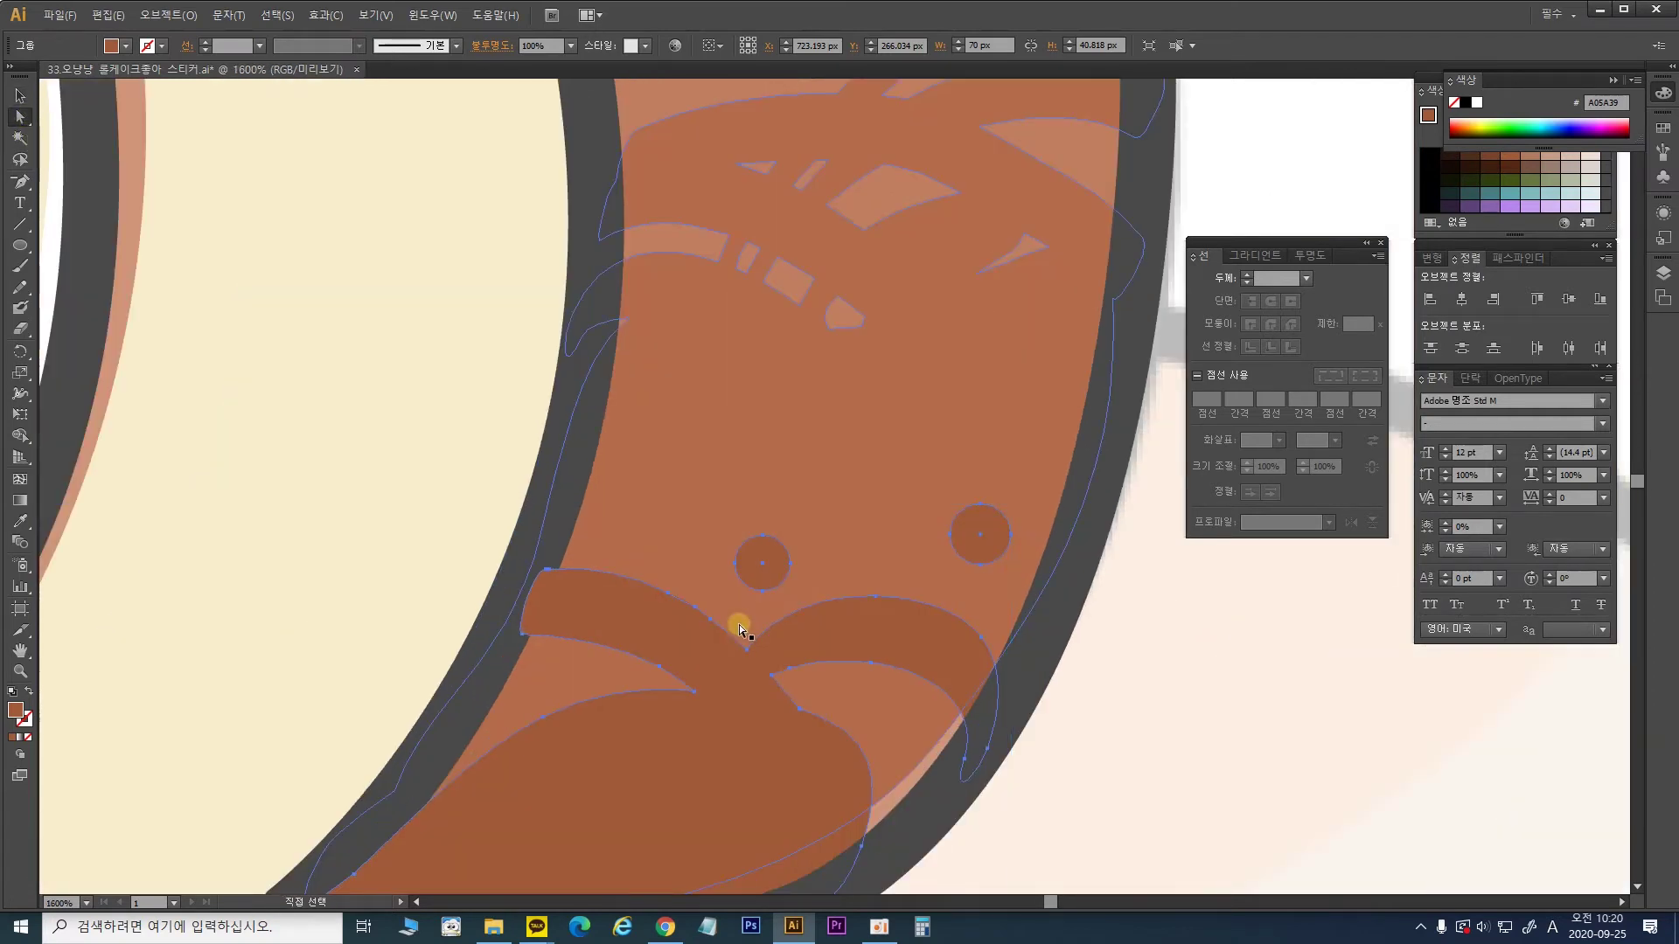
drag(738, 624, 1118, 331)
key(v)
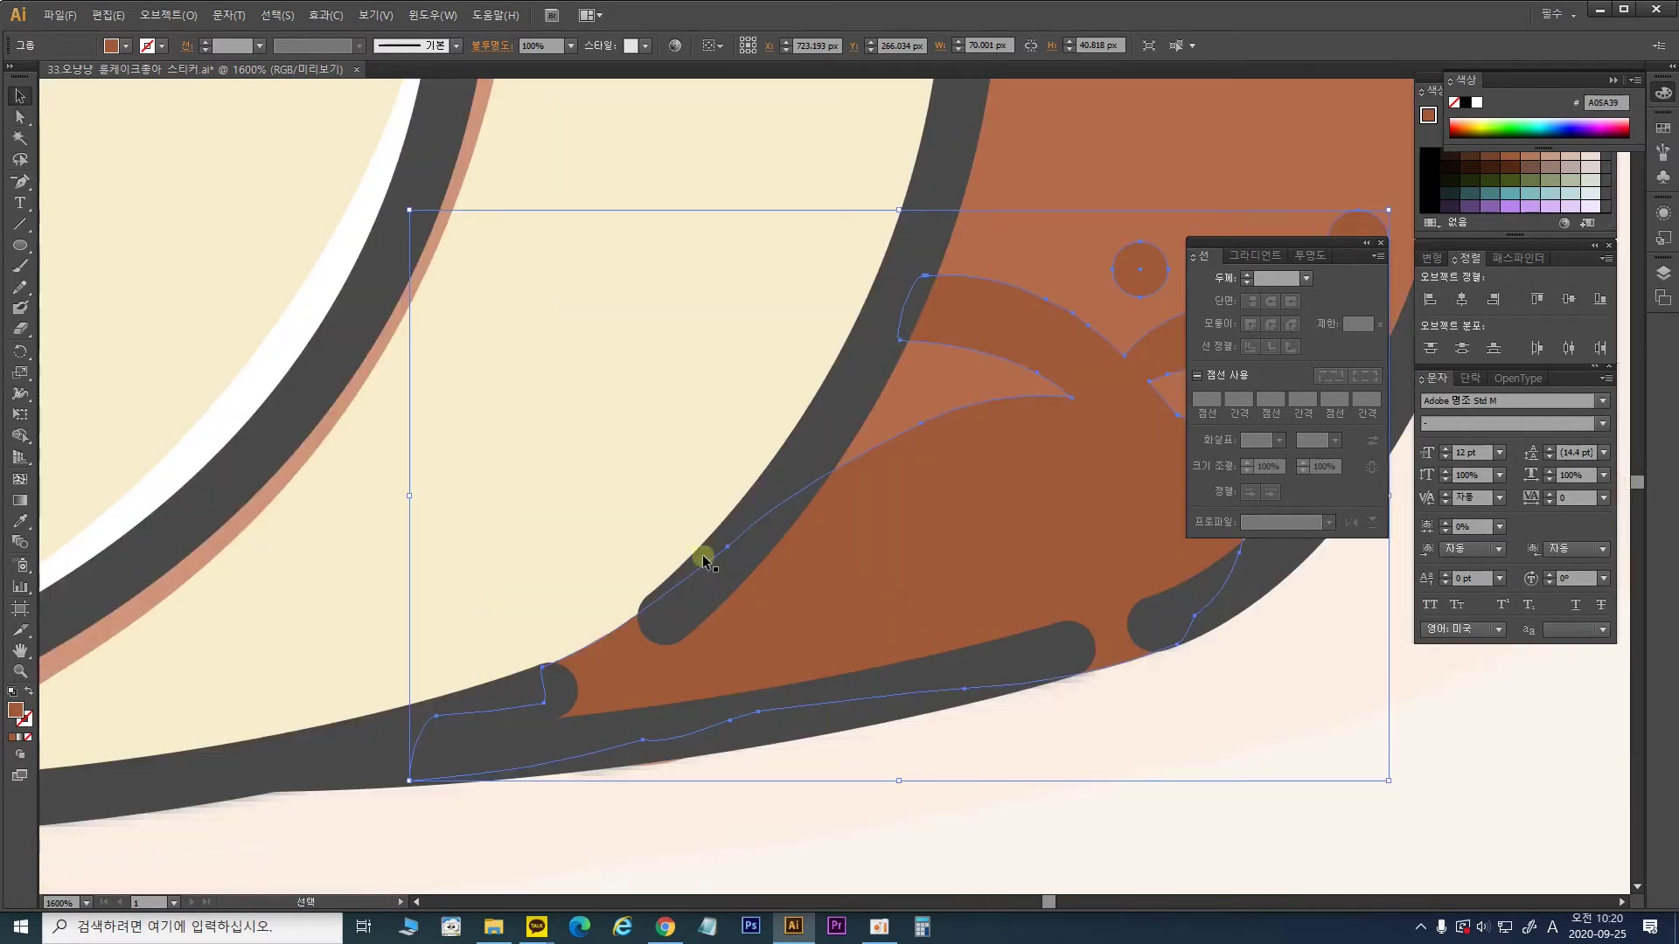
click(20, 116)
drag(768, 389, 691, 559)
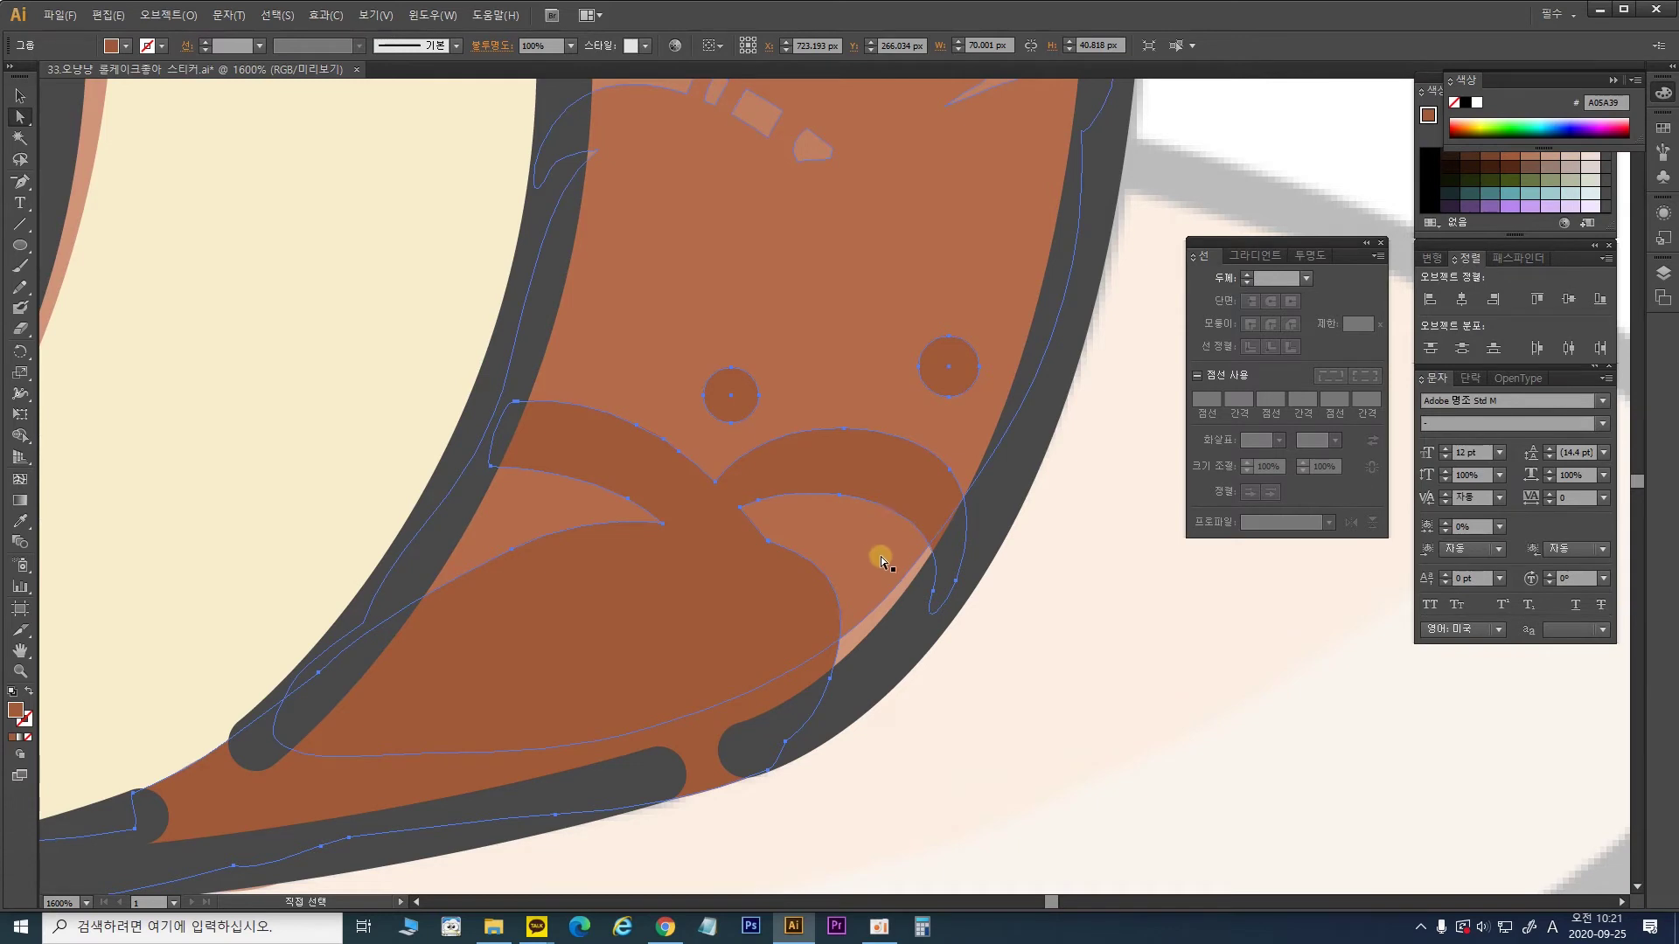
click(856, 641)
drag(842, 639, 862, 685)
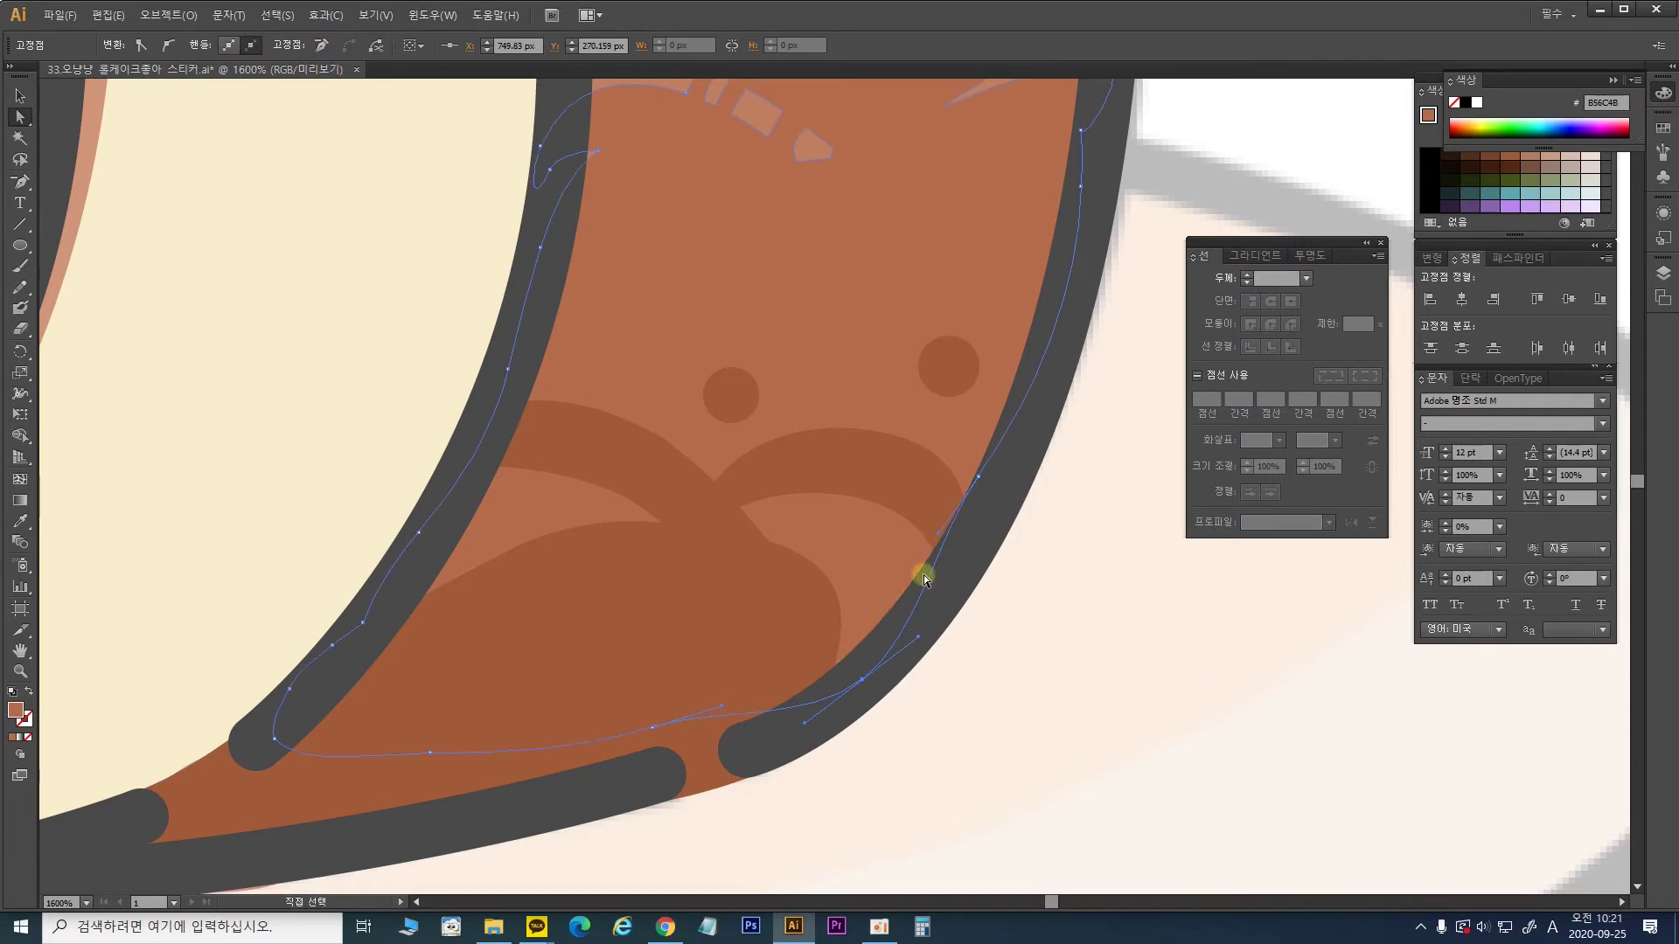
Step: Move the upper inner anchor points of the mid-brown and lighter brown lattice shapes under the cake's dark inner outline
drag(1067, 169, 1019, 626)
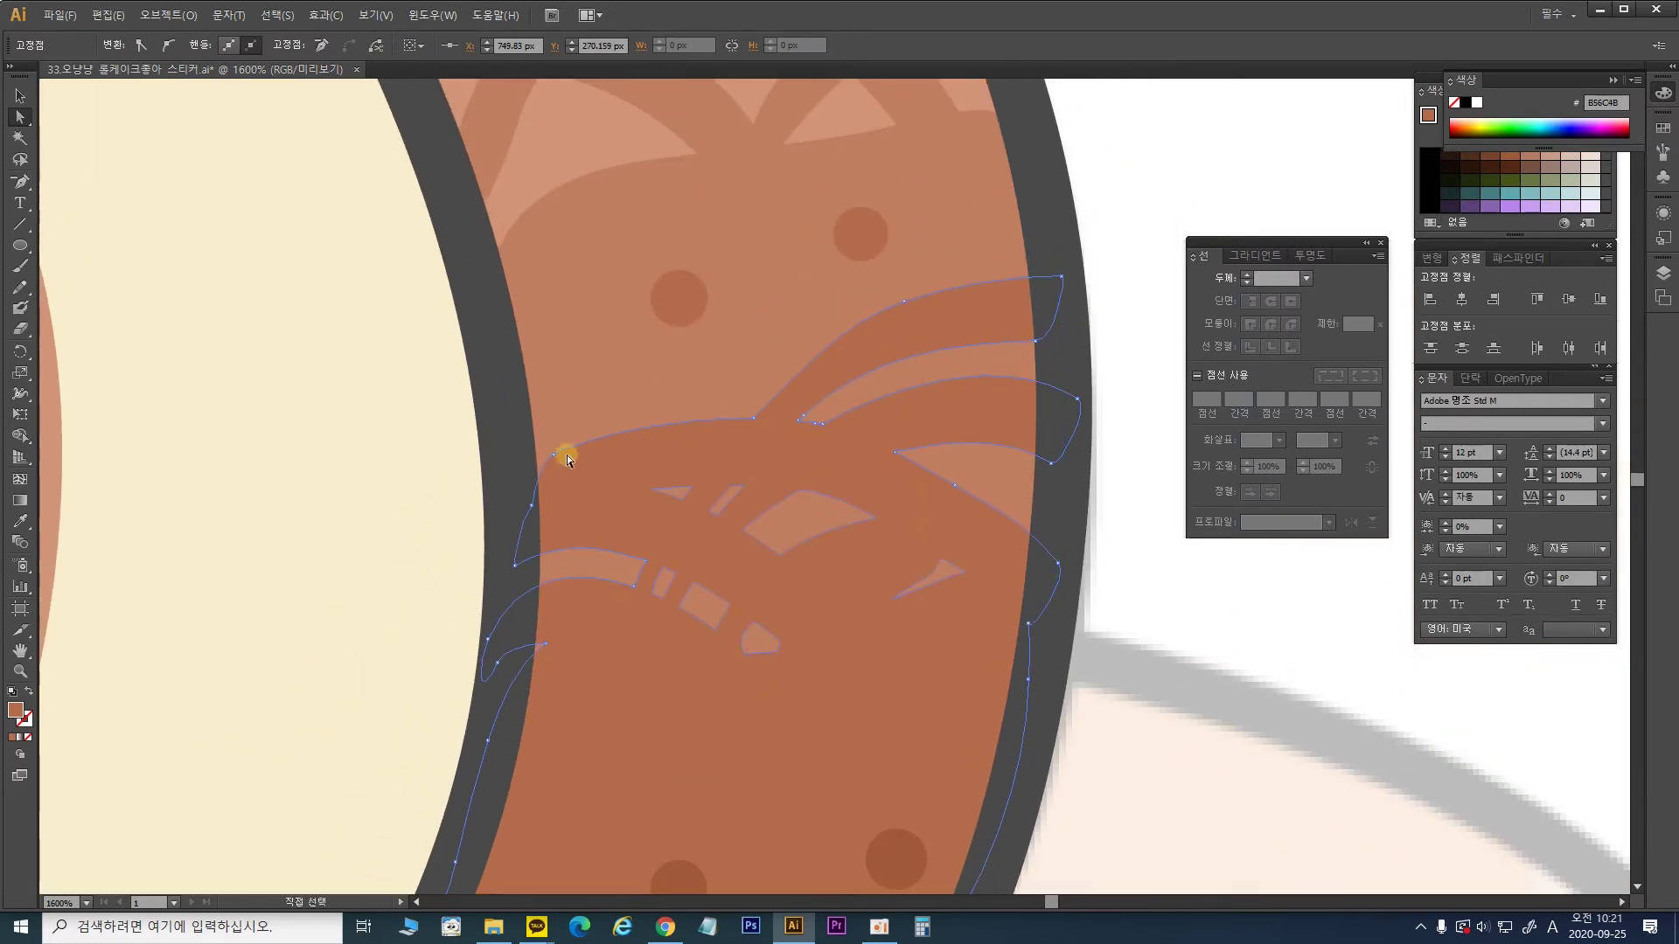
drag(554, 461, 521, 469)
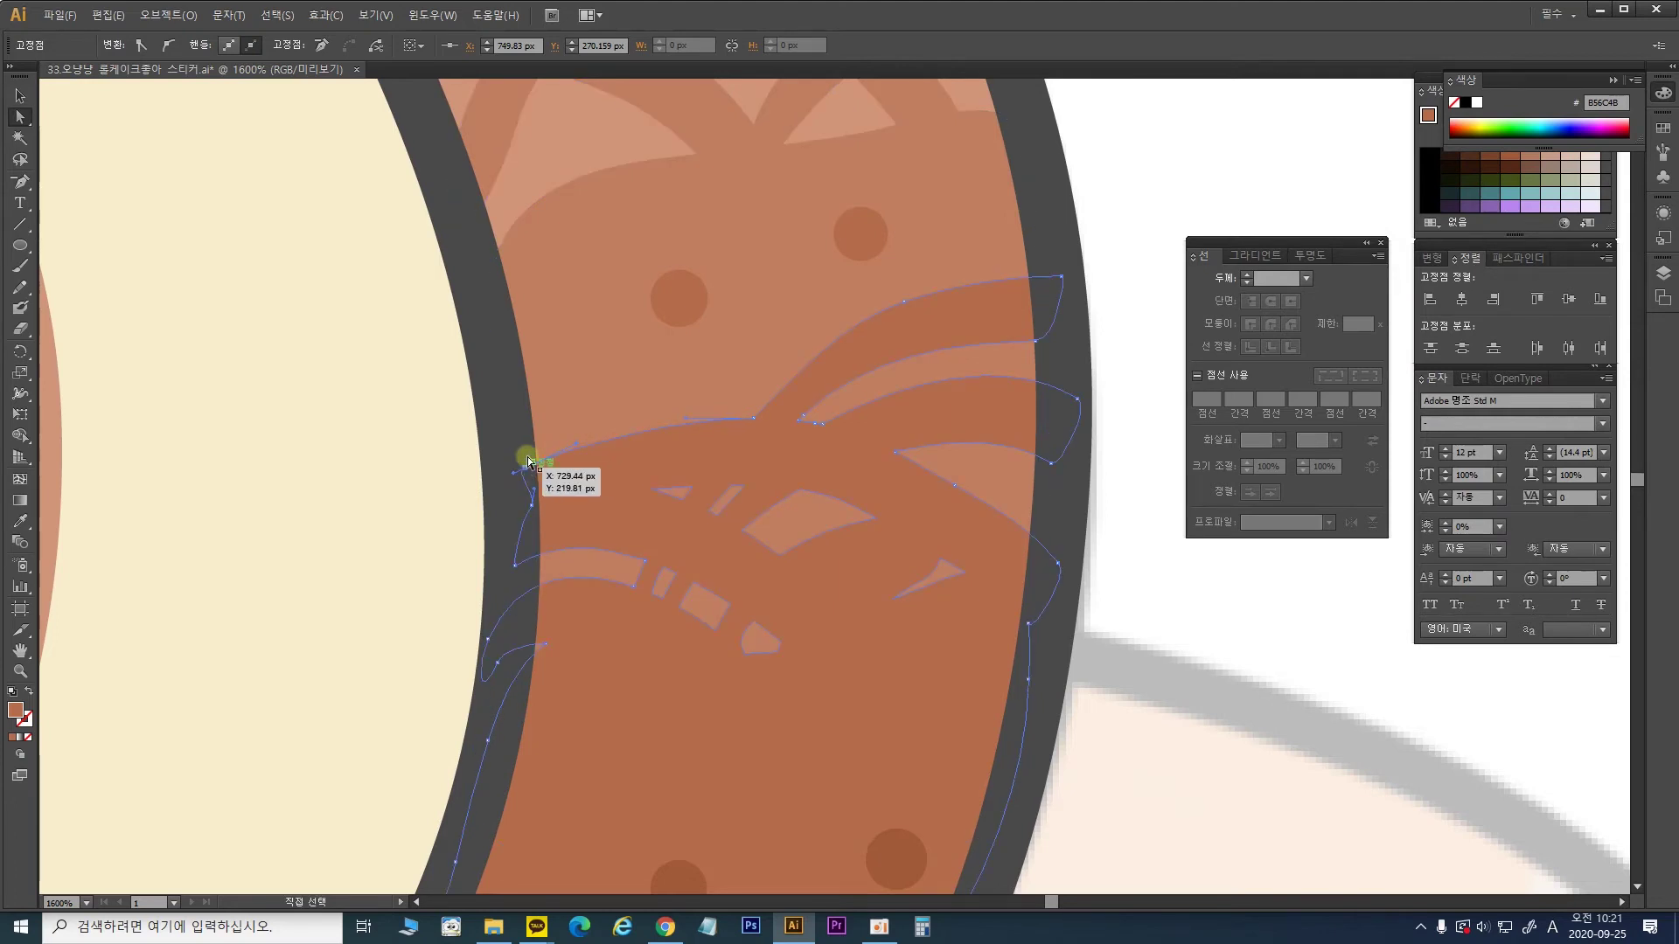
drag(716, 236, 782, 606)
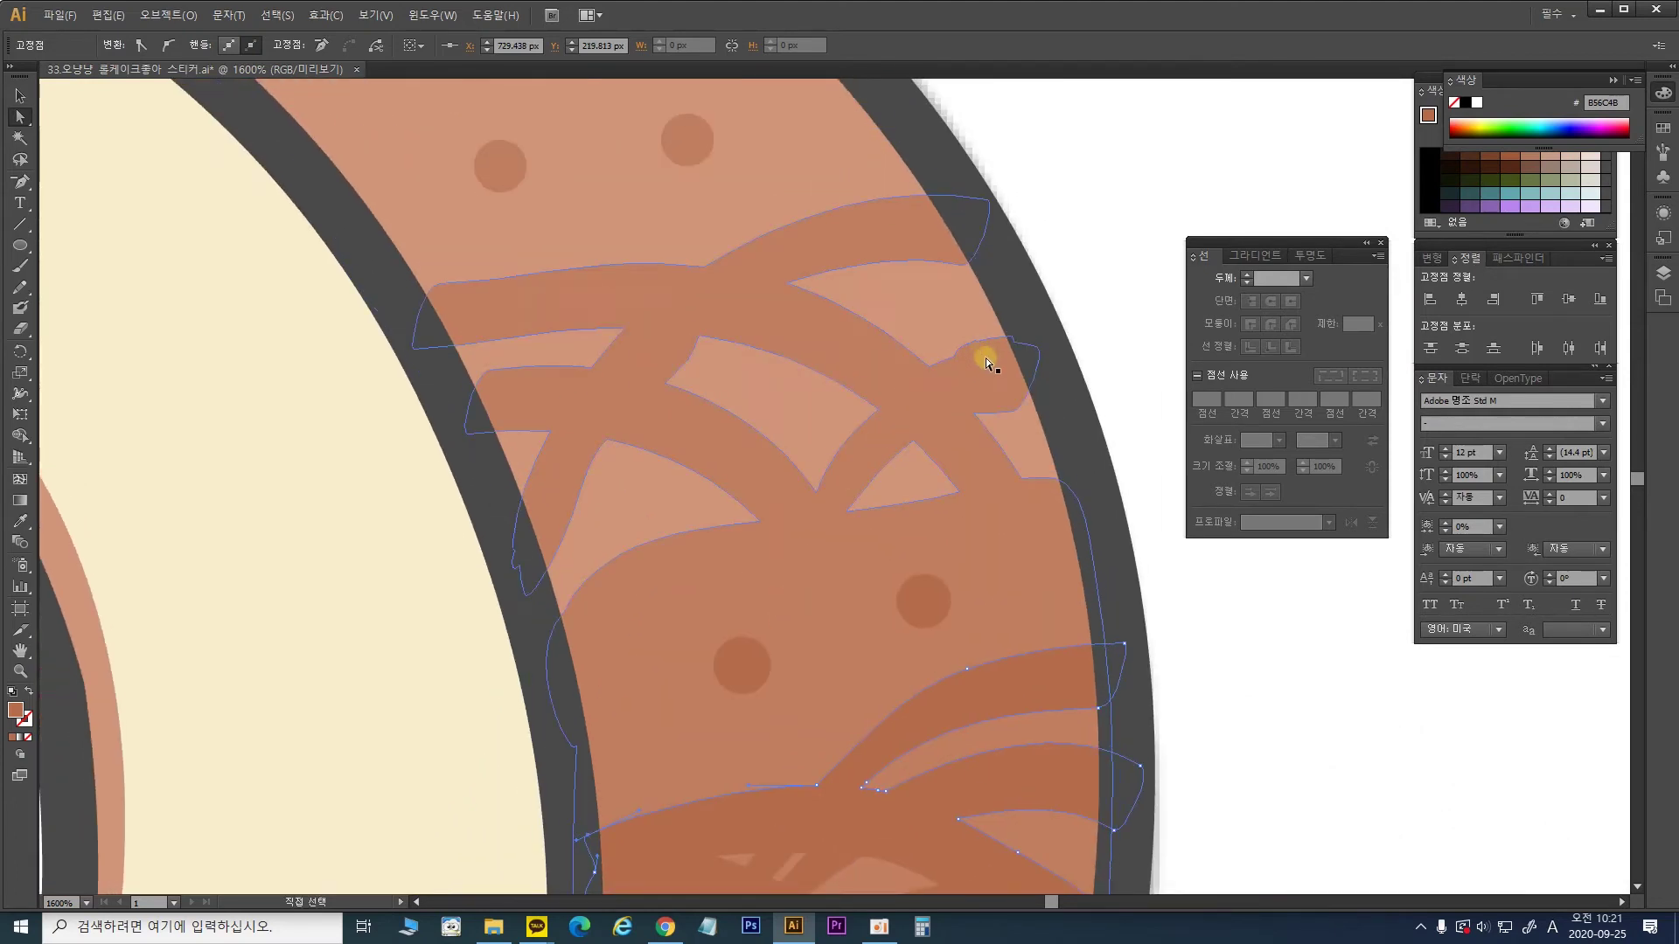
click(918, 385)
drag(626, 344, 750, 499)
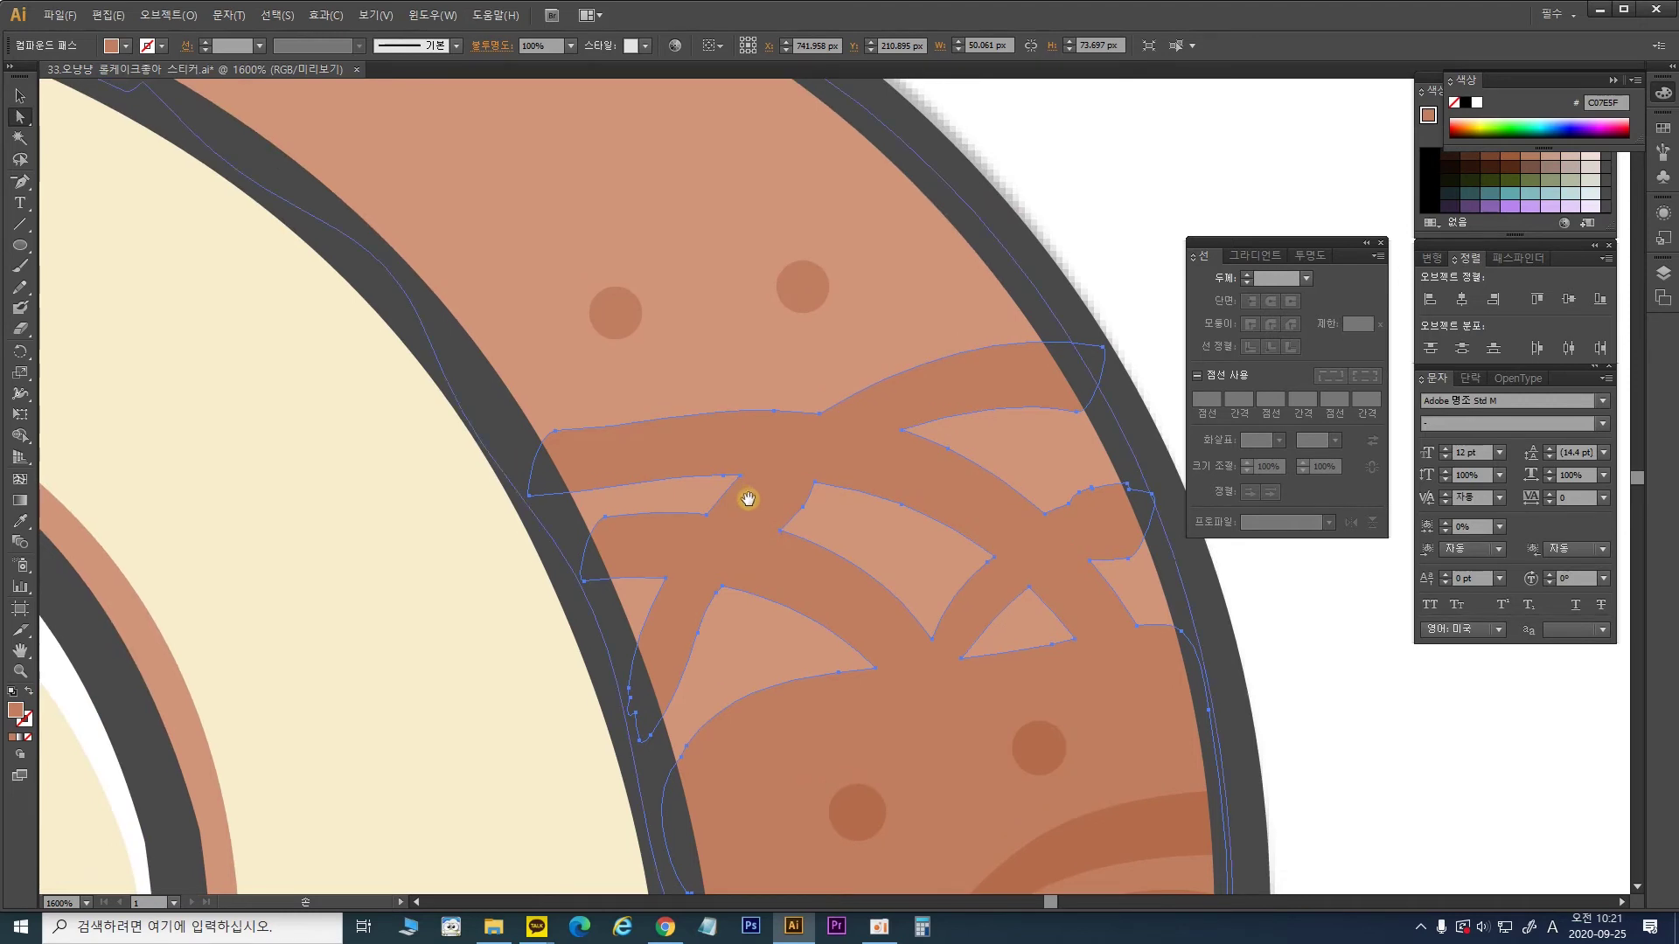
drag(558, 431, 531, 435)
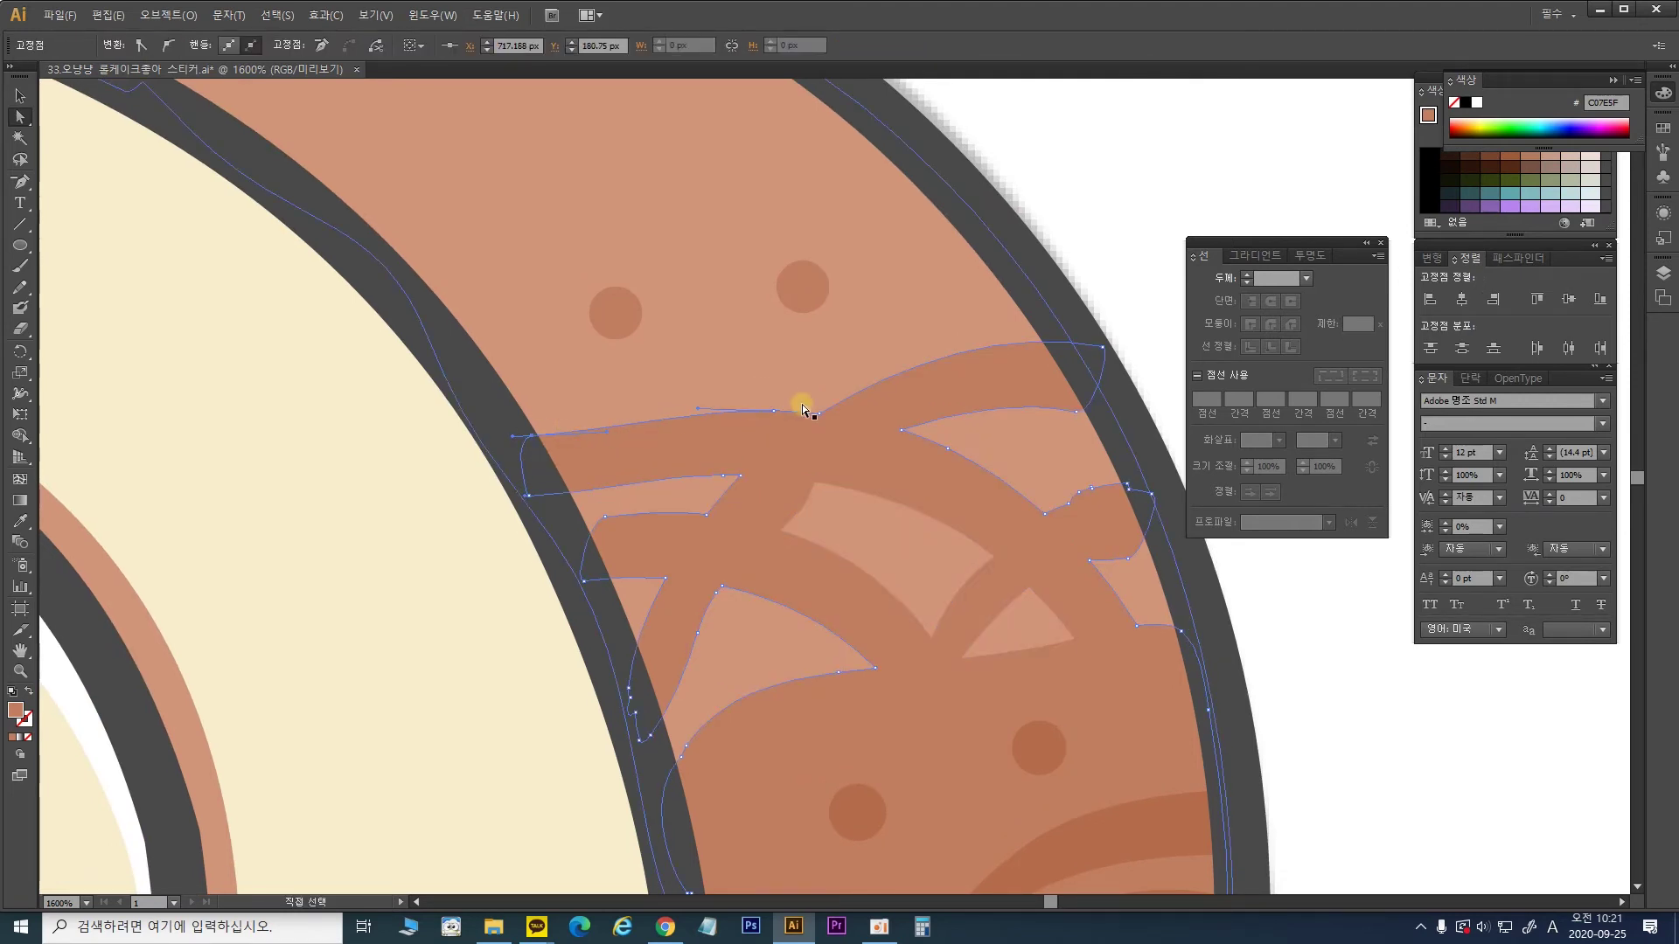
key(ctrl+minus)
key(ctrl+minus)
key(ctrl+minus)
key(ctrl+minus)
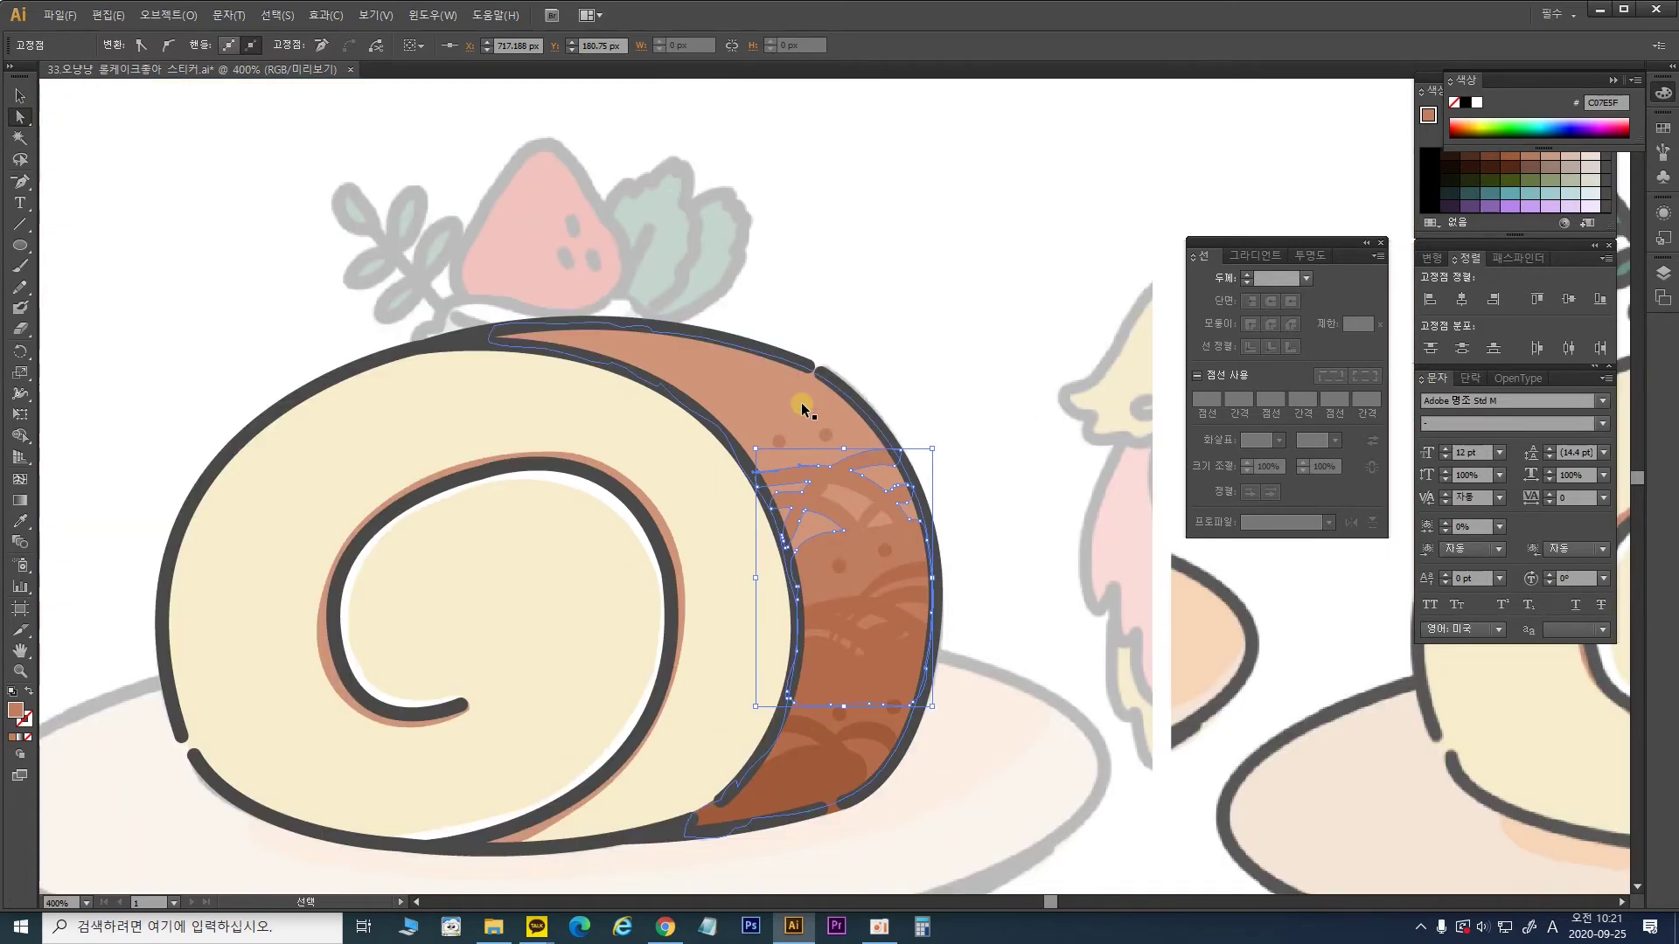
click(936, 325)
Step: Duplicate the whole traced roll cake and place the copy on the blank artboard area beside the faded reference
drag(600, 648, 862, 553)
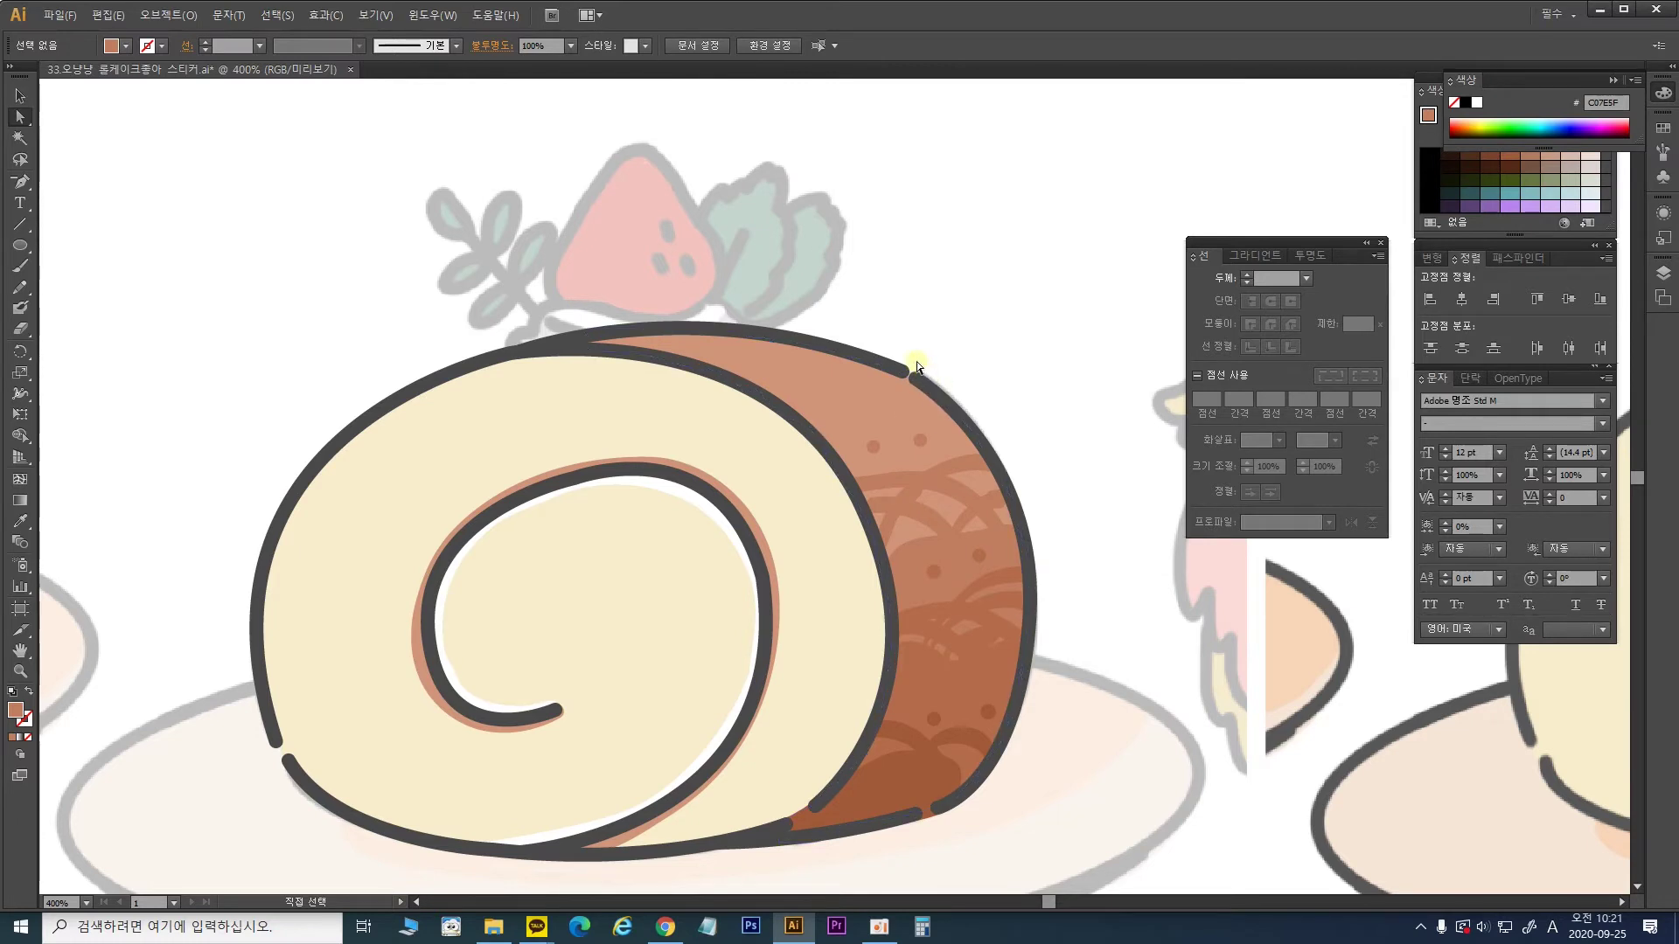
click(19, 95)
scroll(929, 401, down, 2)
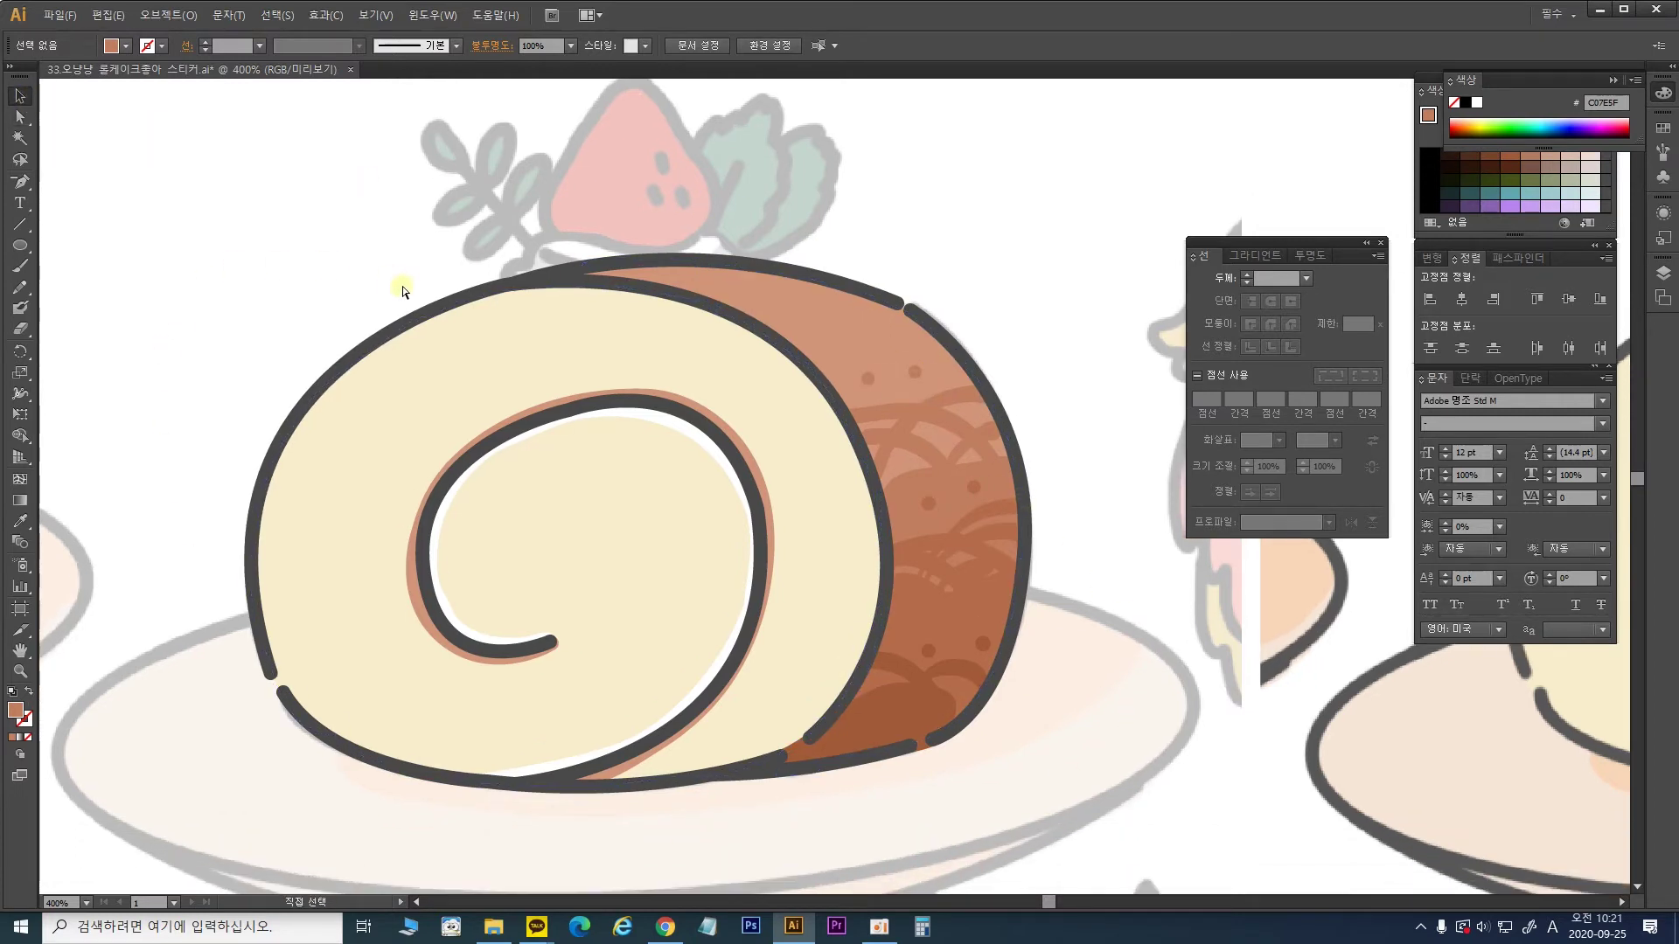
key(ctrl+minus)
key(ctrl+minus)
key(ctrl+minus)
scroll(696, 367, left, 2)
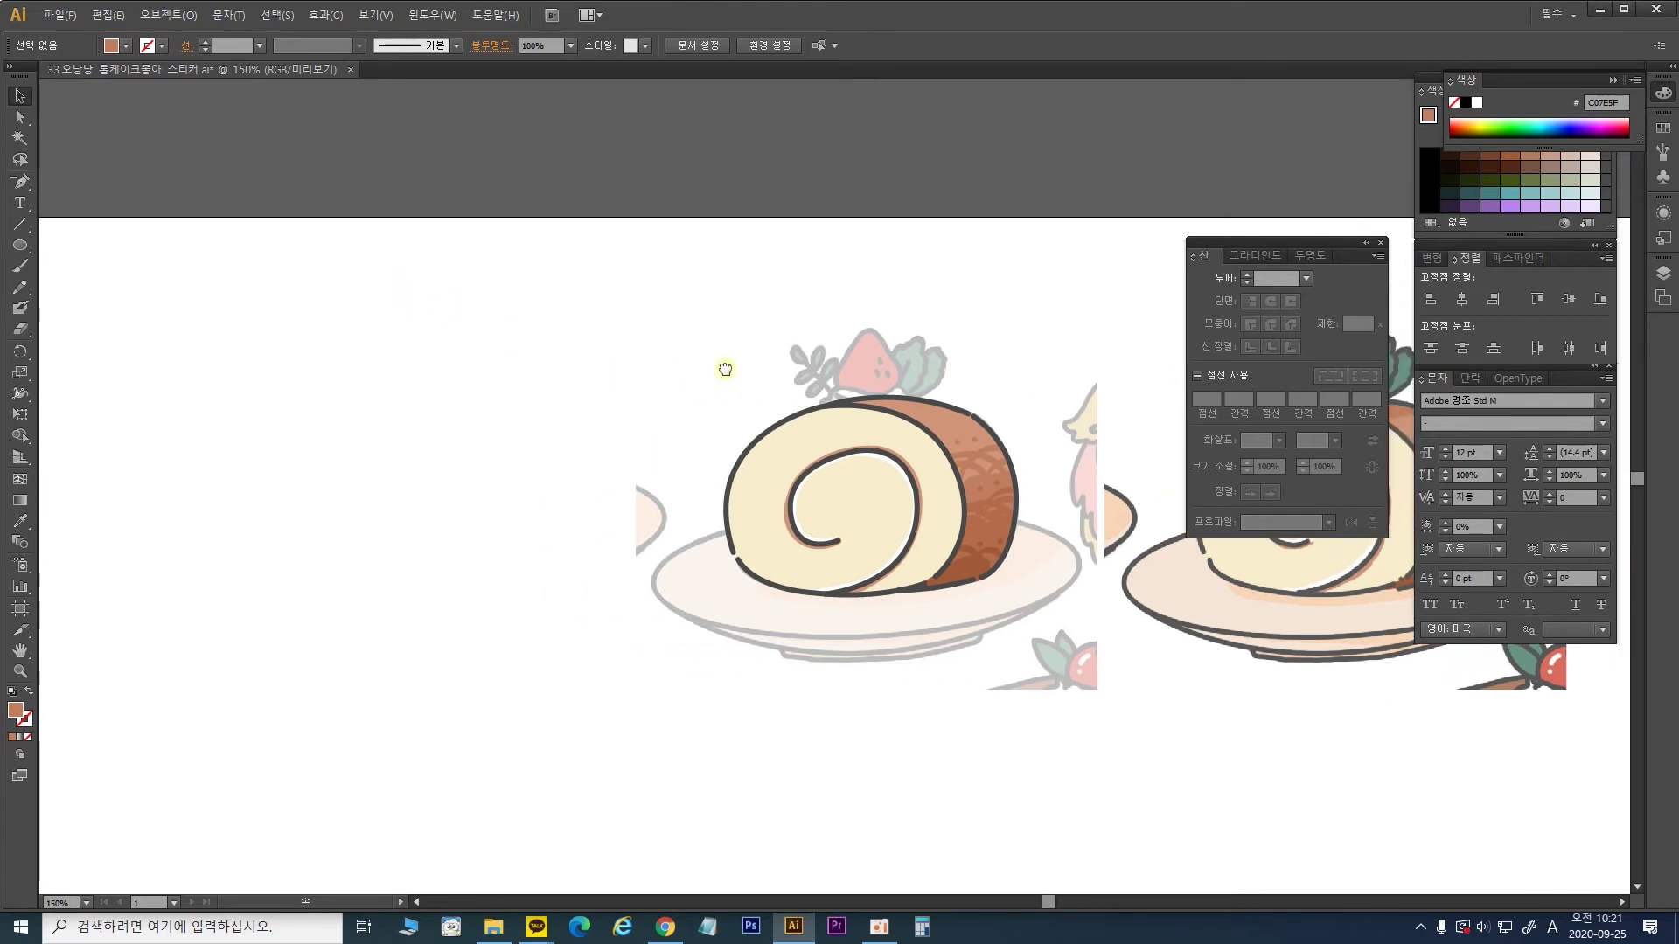
drag(645, 217, 1064, 629)
drag(985, 543, 470, 530)
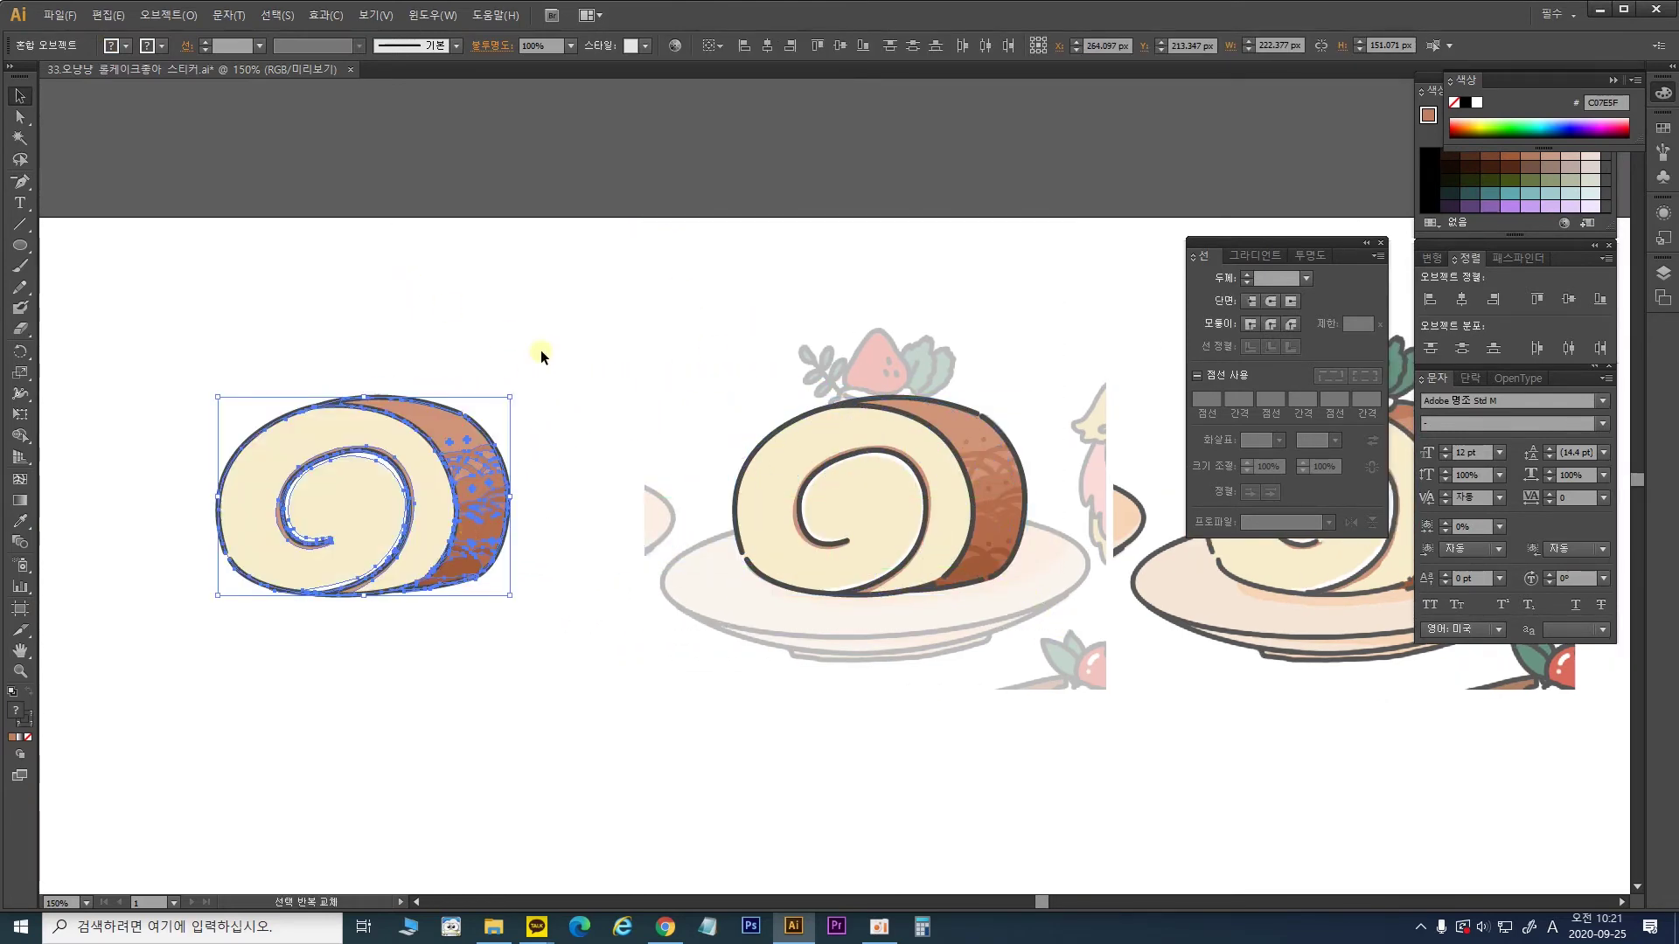
click(549, 341)
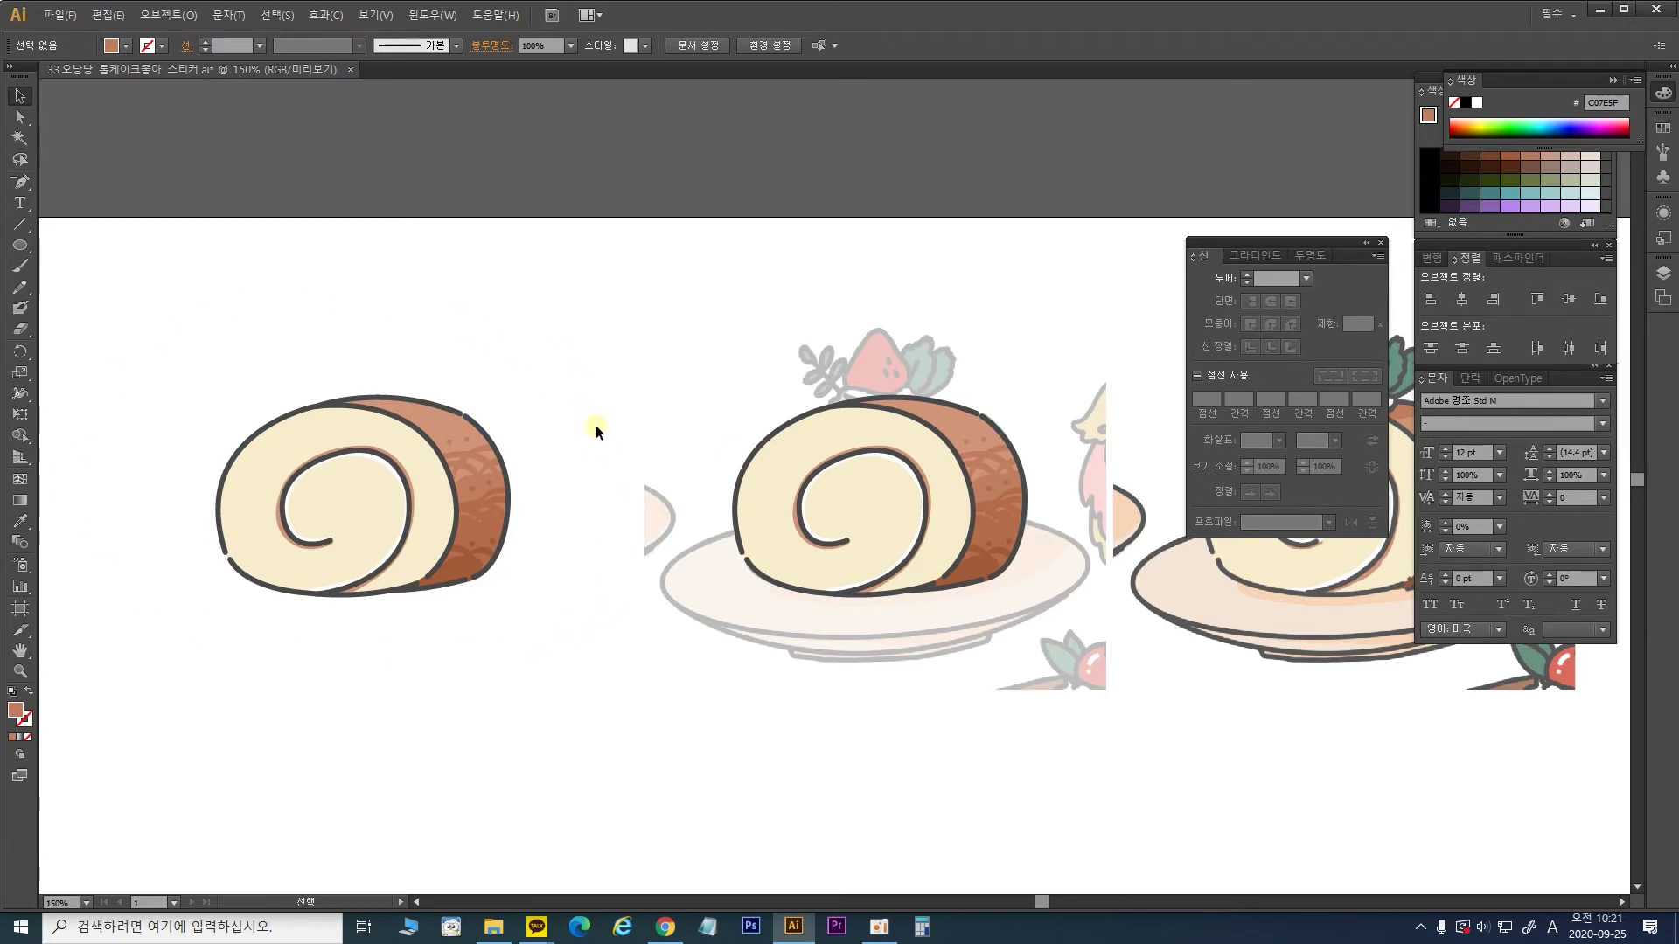
Step: Compare the traced roll cake's outlines and brown shading with the faded and full-colour reference illustrations
key(ctrl+plus)
key(ctrl+plus)
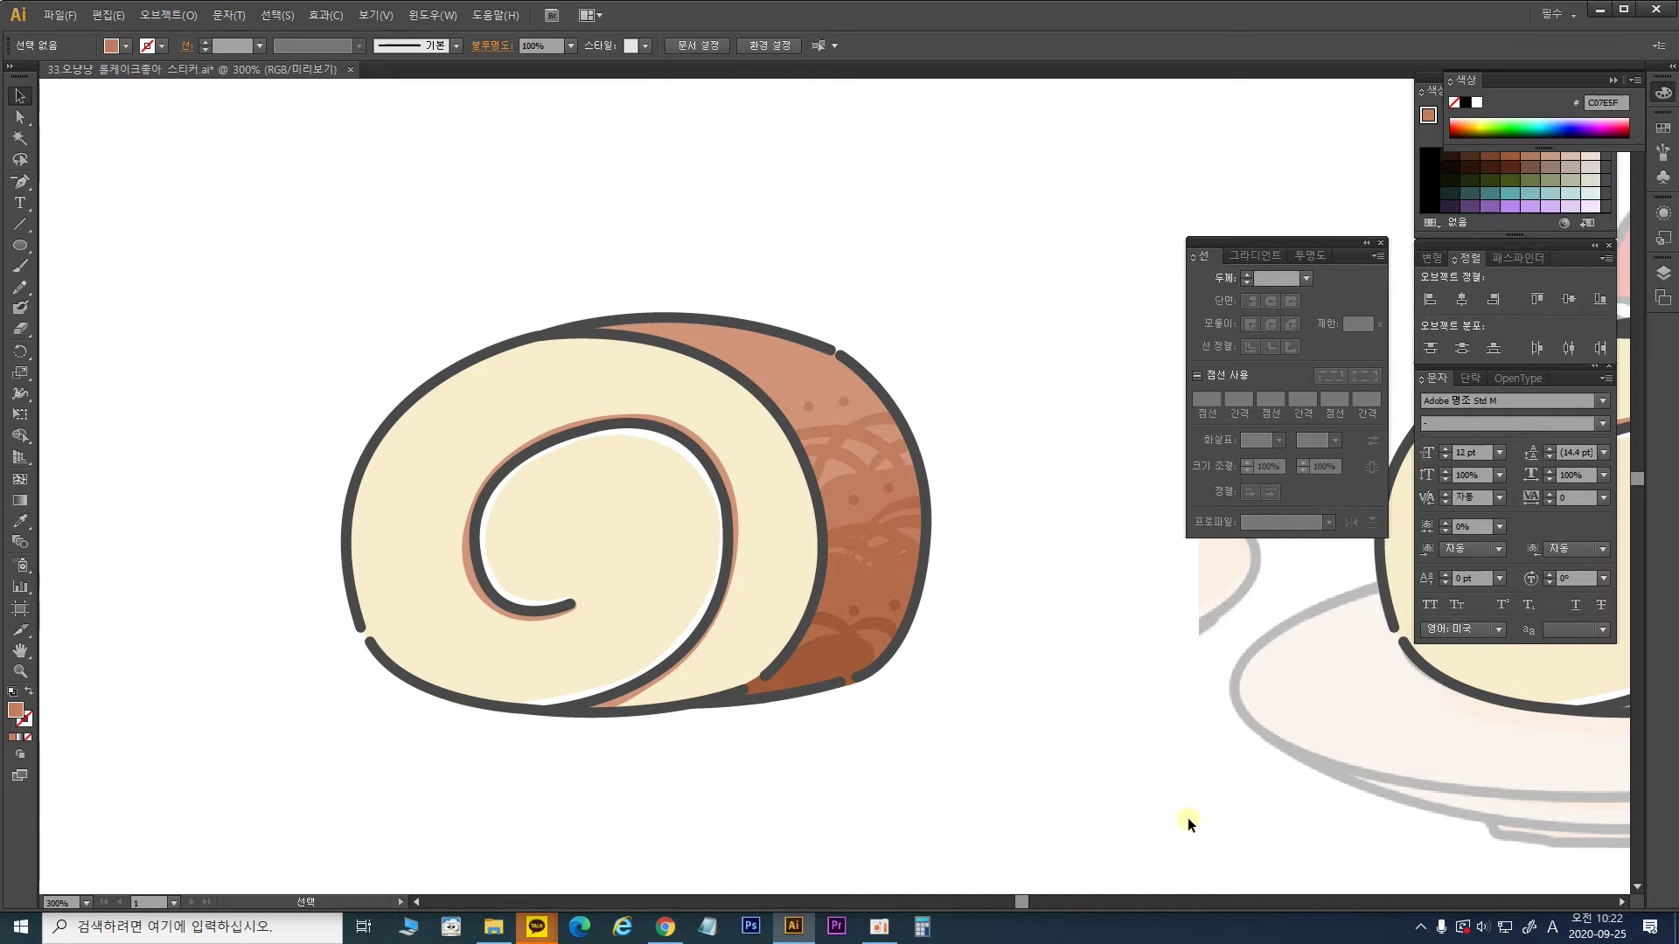
drag(1184, 817, 359, 774)
click(934, 378)
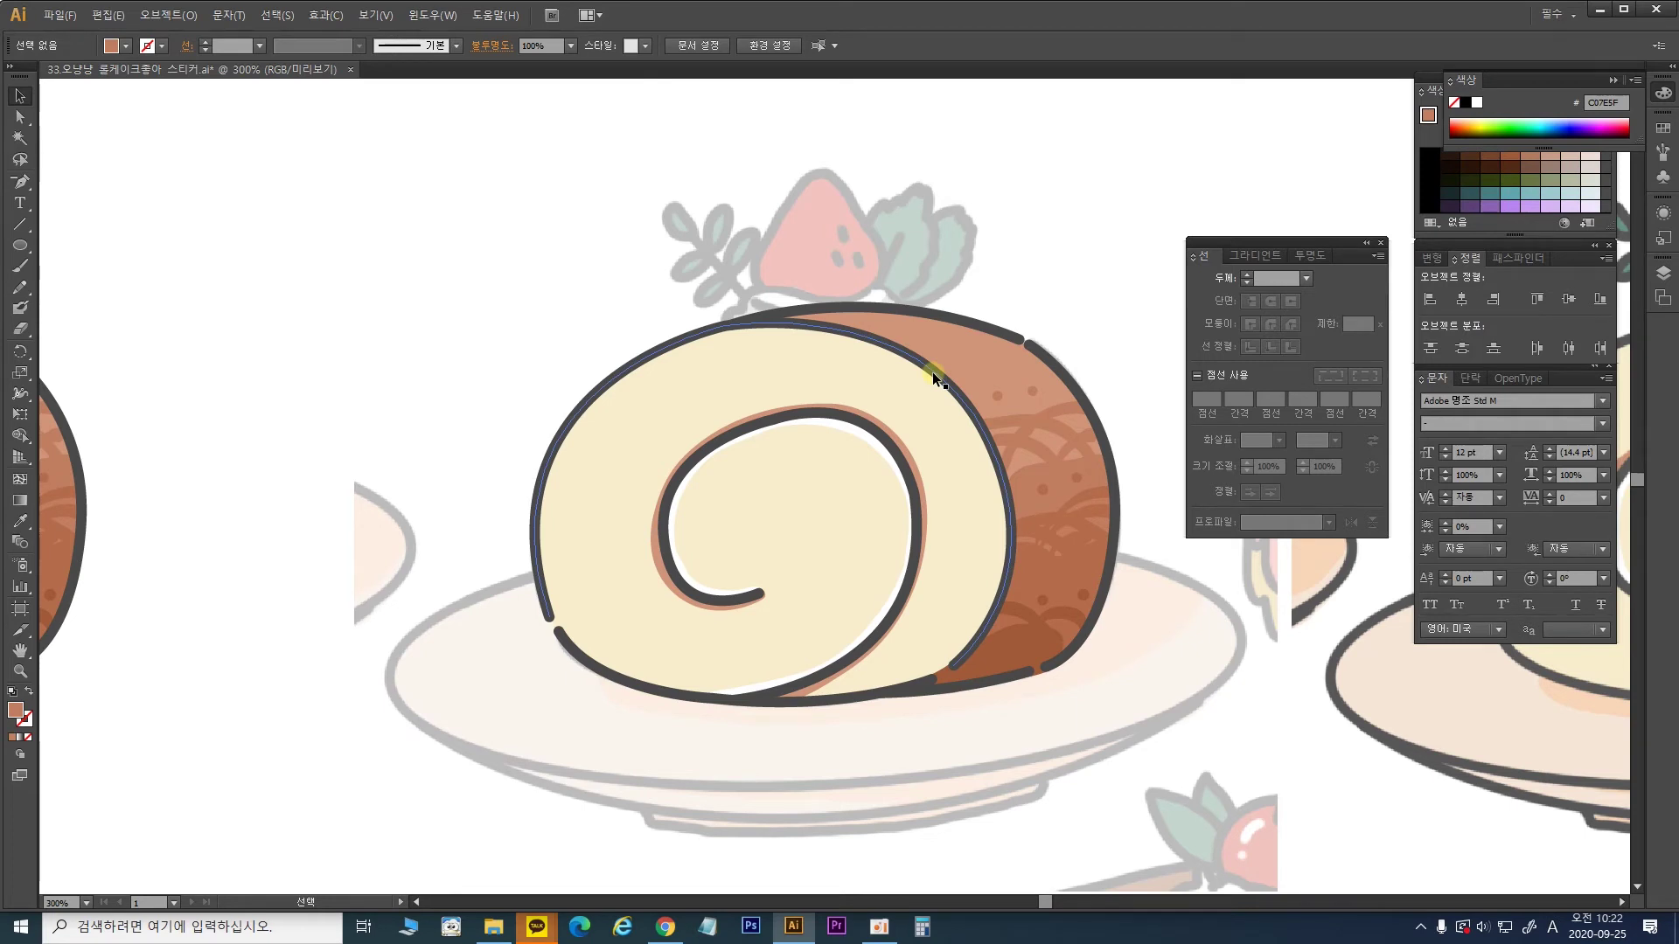
drag(985, 495, 685, 426)
drag(953, 442, 460, 443)
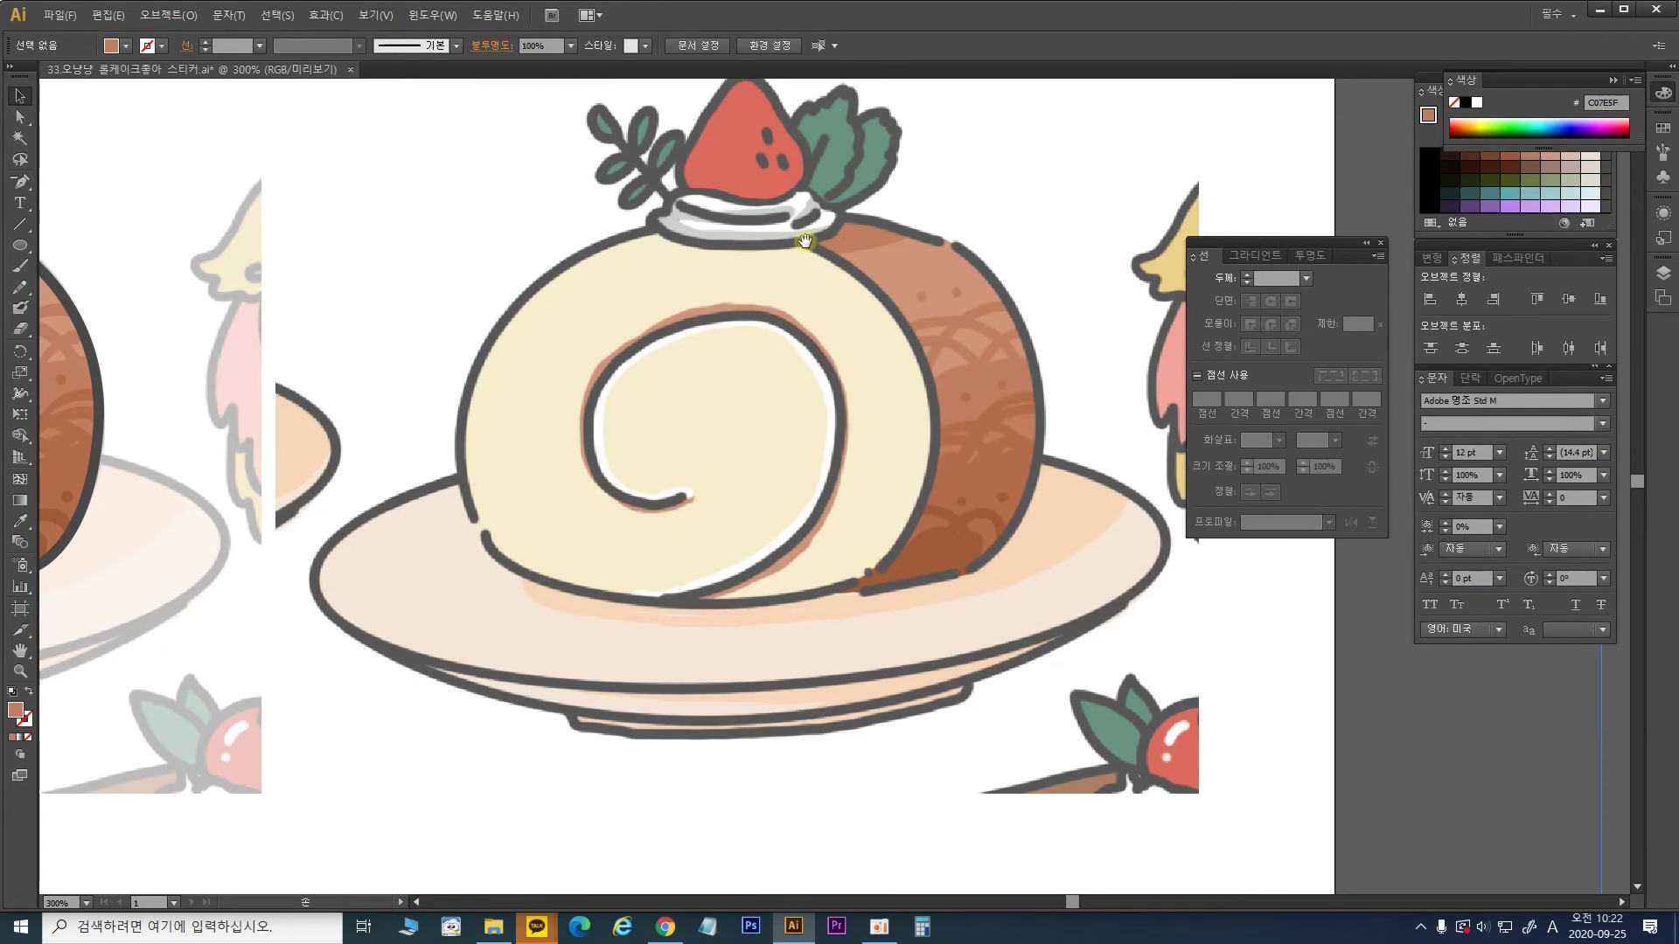
drag(621, 246, 1123, 368)
drag(837, 394, 1211, 322)
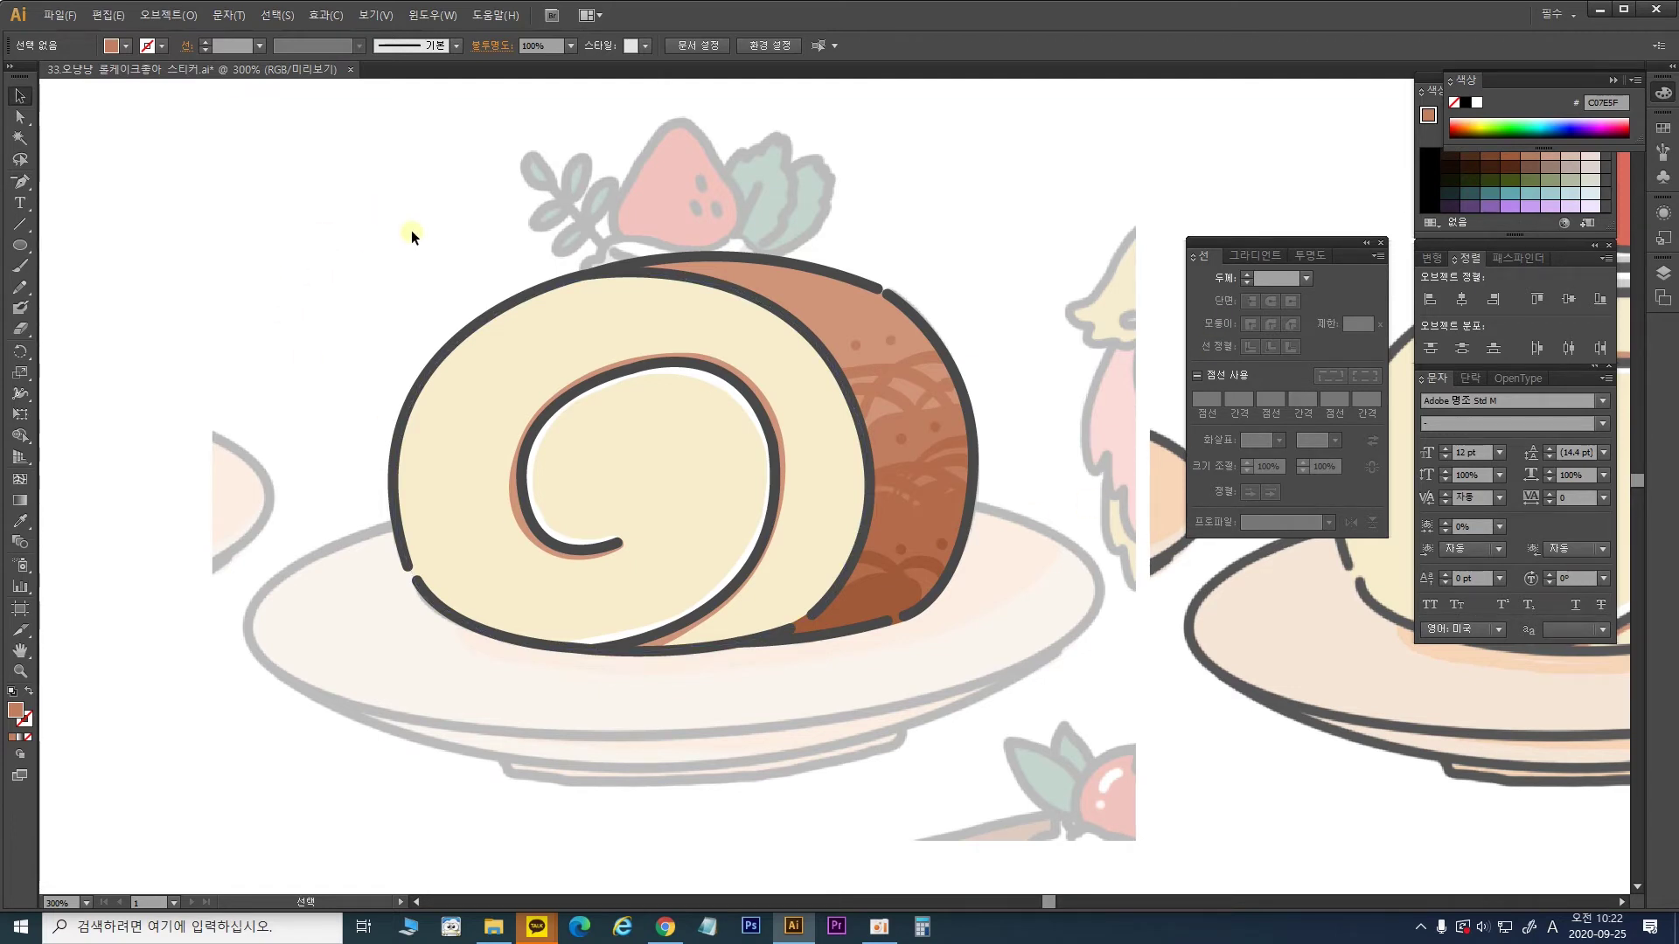
drag(935, 447, 1028, 415)
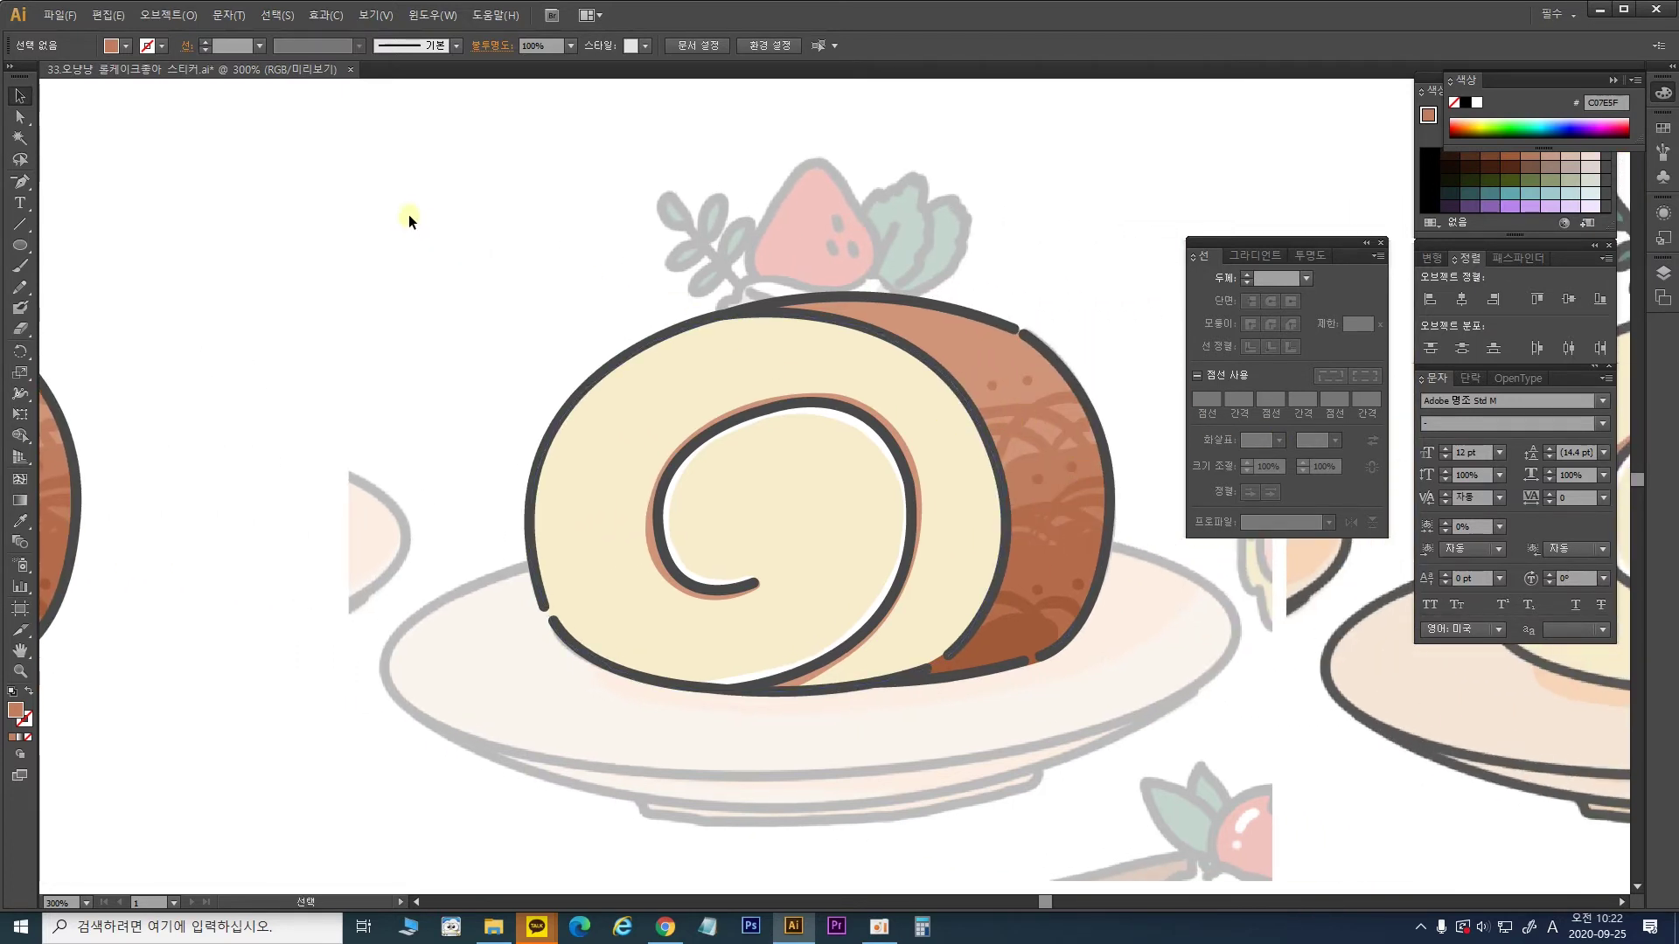
Step: Duplicate the traced roll cake below the existing copy, and delete the traced original from the faded reference
drag(321, 181, 1157, 748)
key(a)
key(ctrl+minus)
key(ctrl+minus)
key(v)
drag(916, 520, 411, 746)
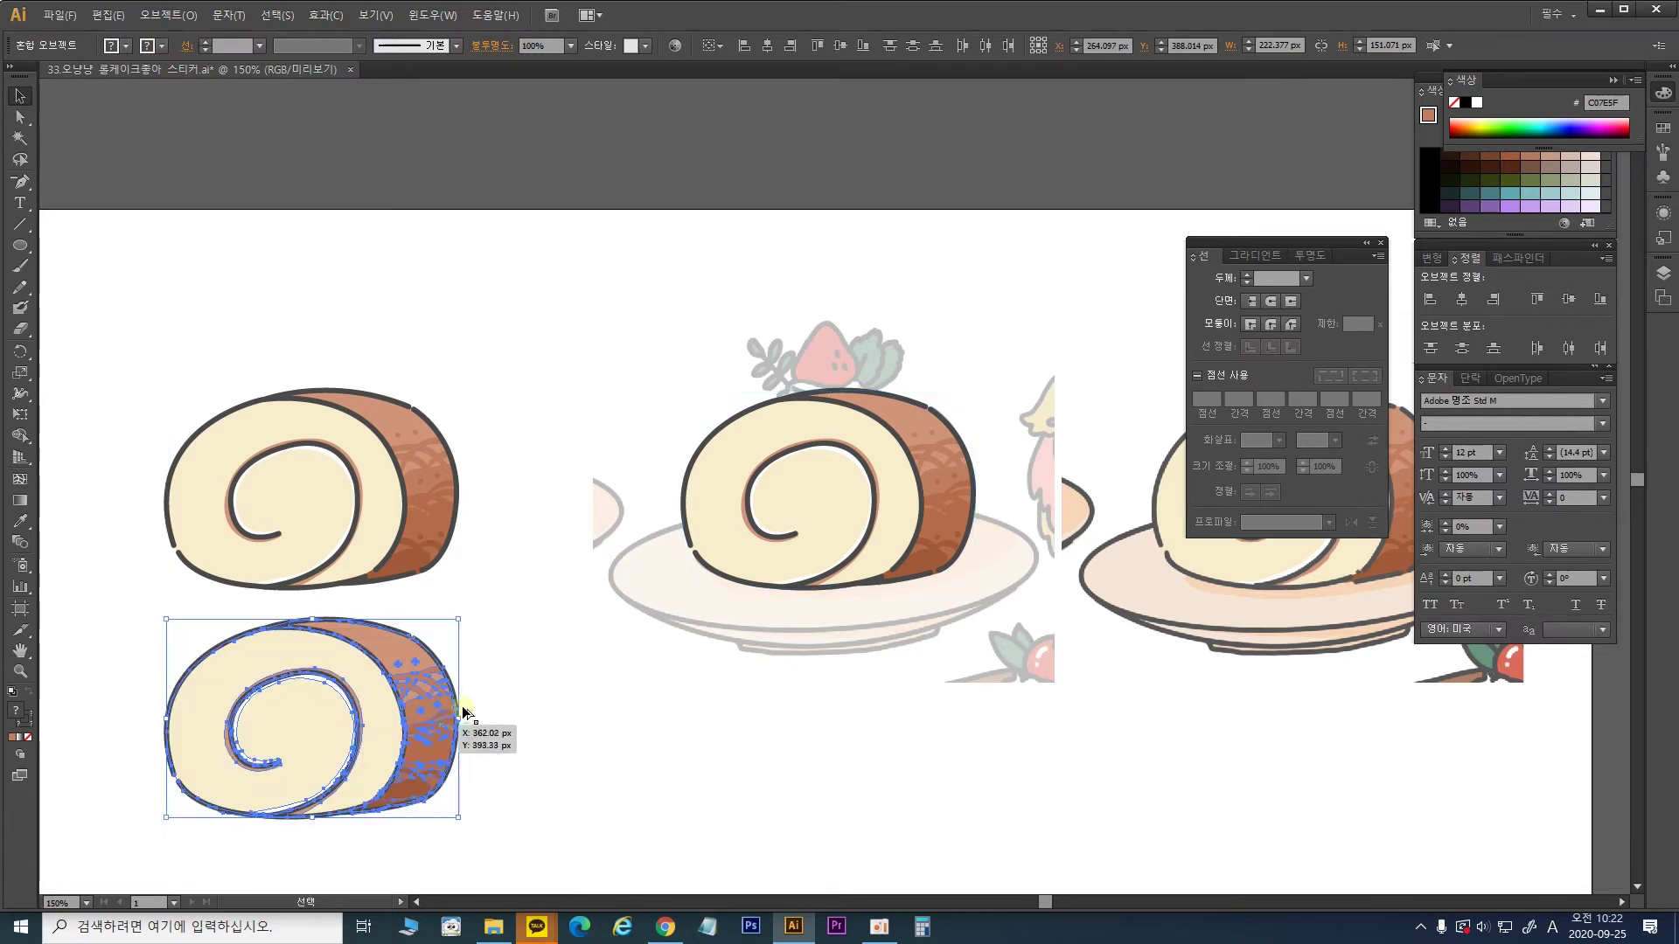
click(862, 487)
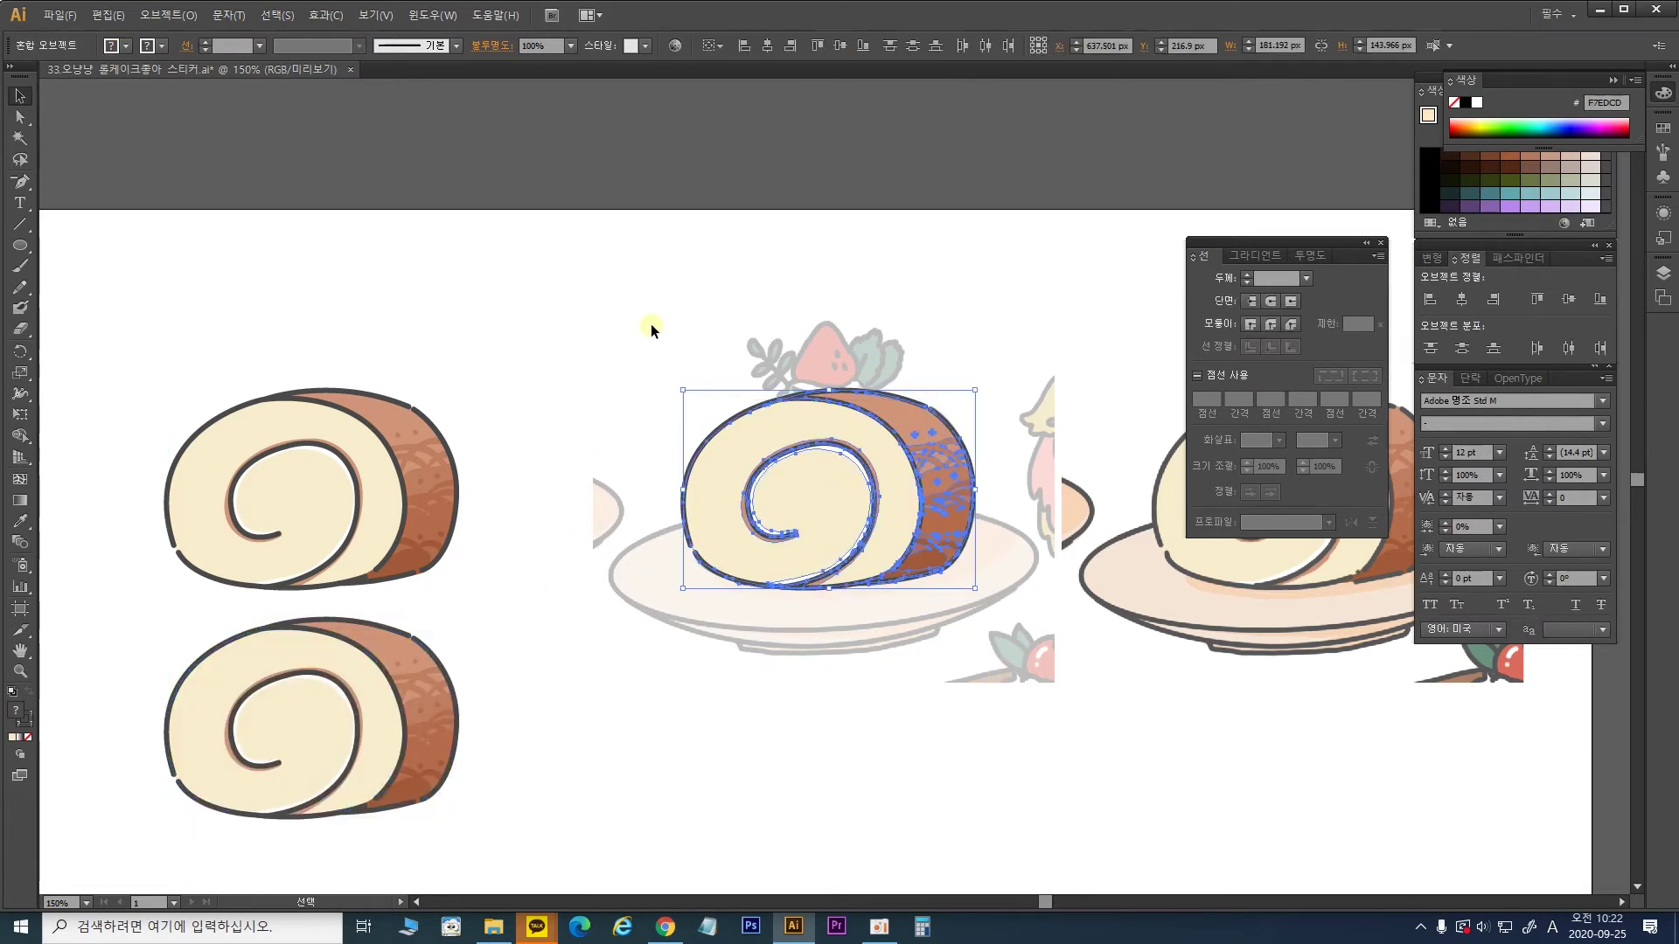
key(Delete)
Step: Examine the strawberry, whipped cream and leaf topping on the faded reference cake
key(ctrl+plus)
key(ctrl+plus)
key(ctrl+plus)
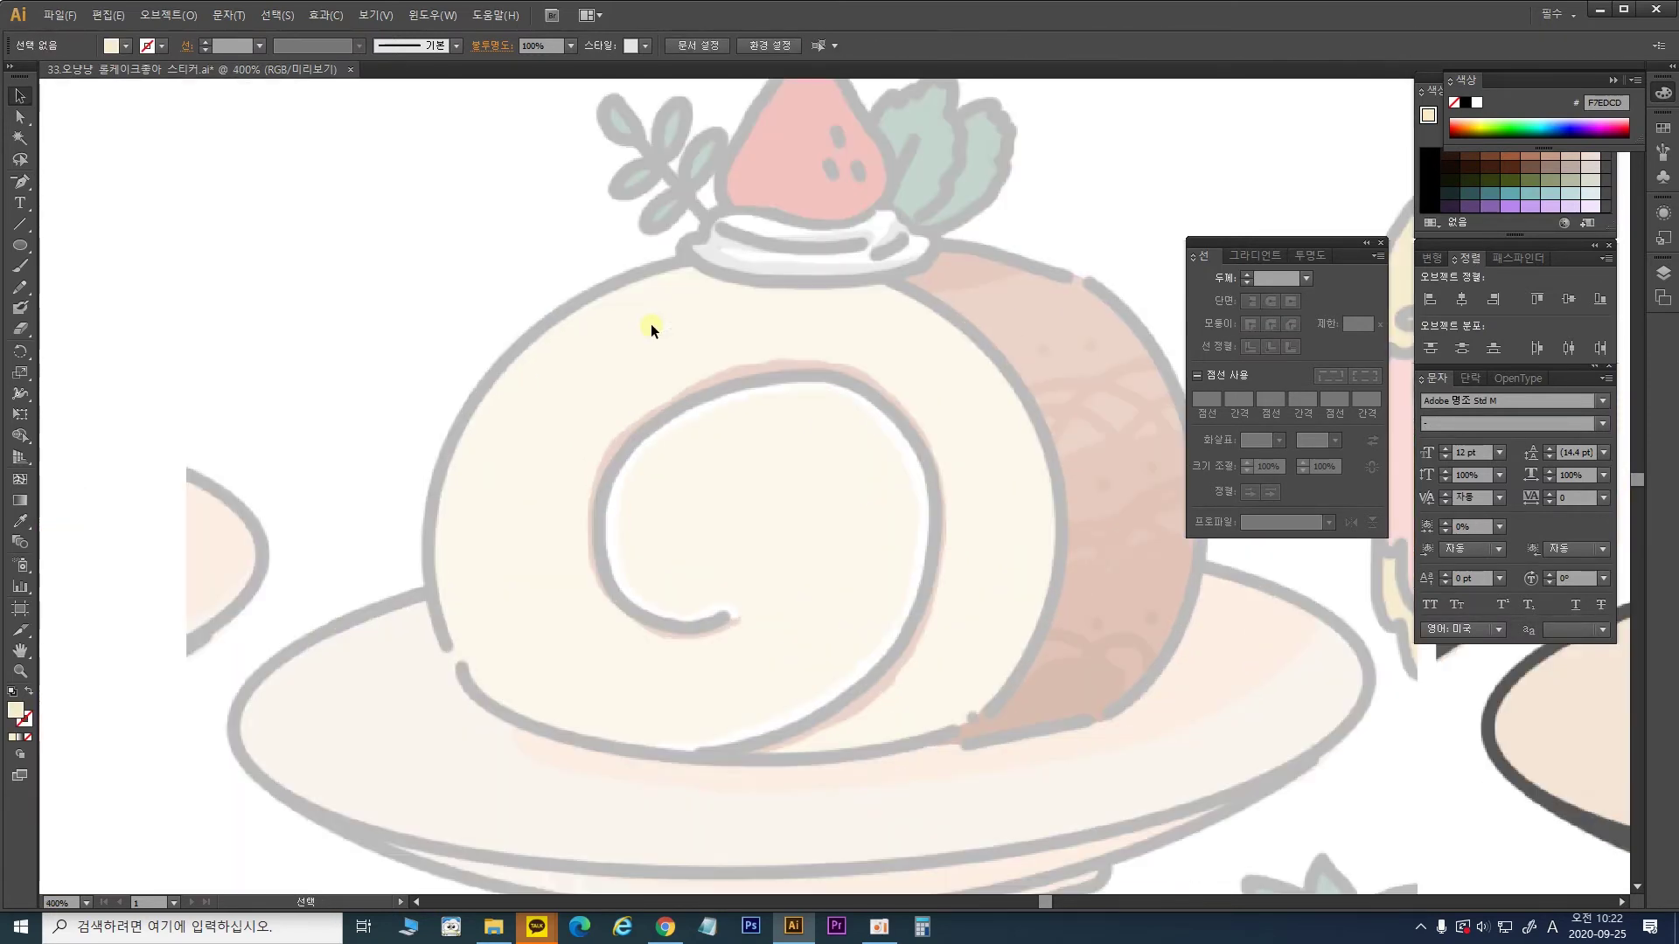
drag(842, 306, 757, 418)
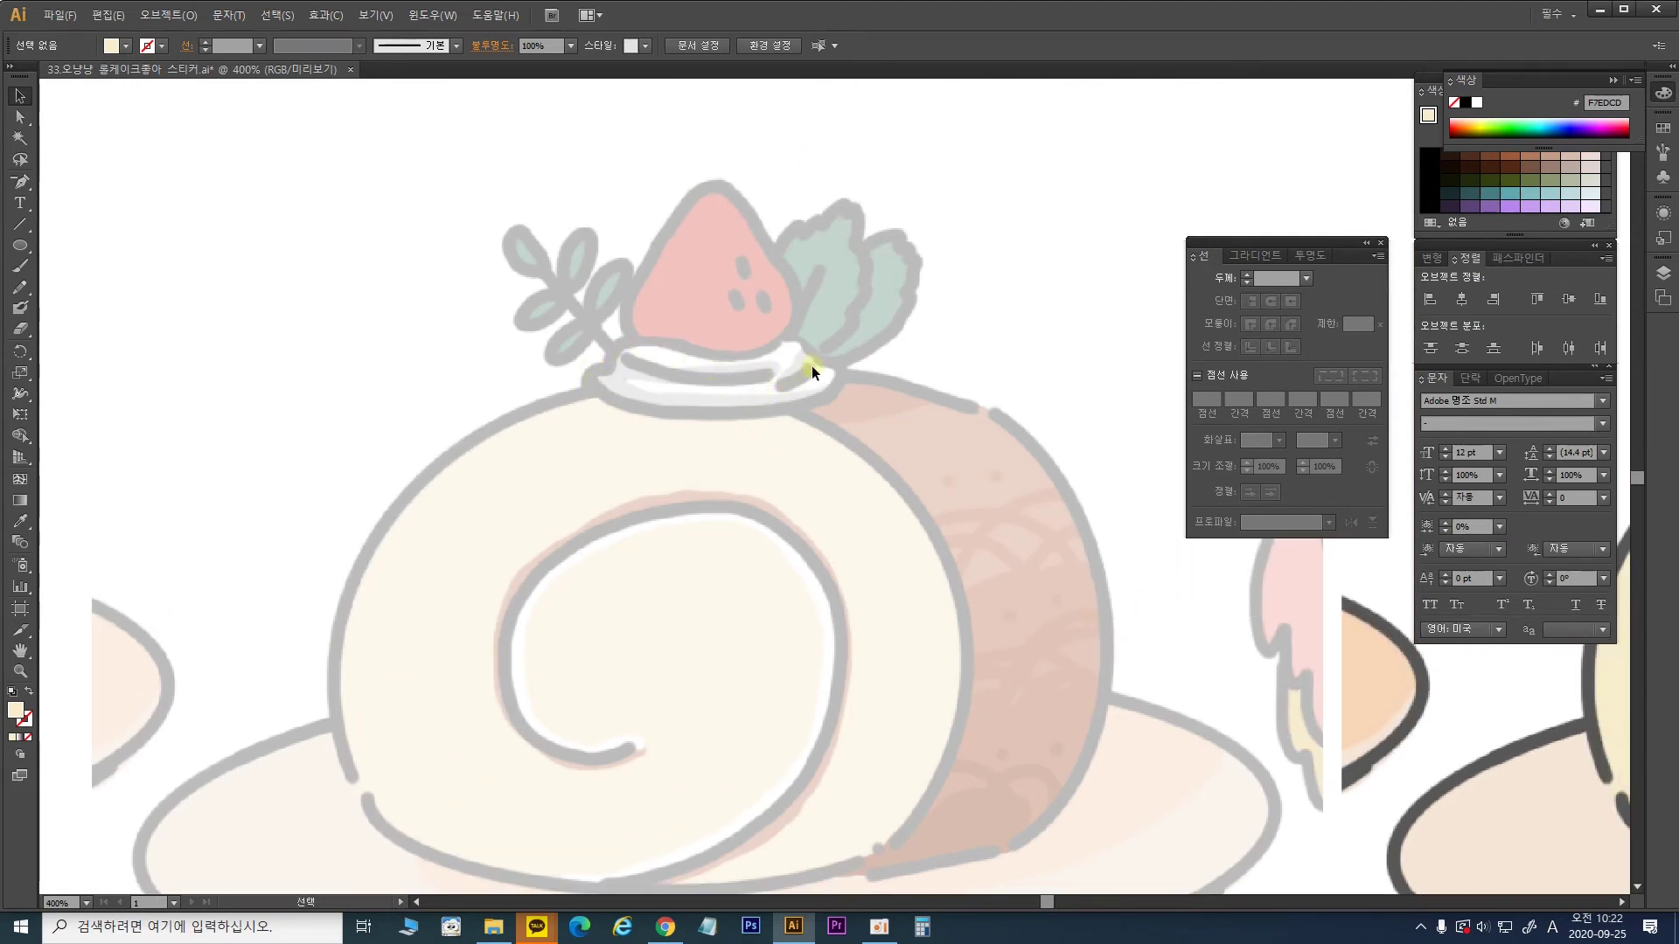
scroll(815, 363, up, 2)
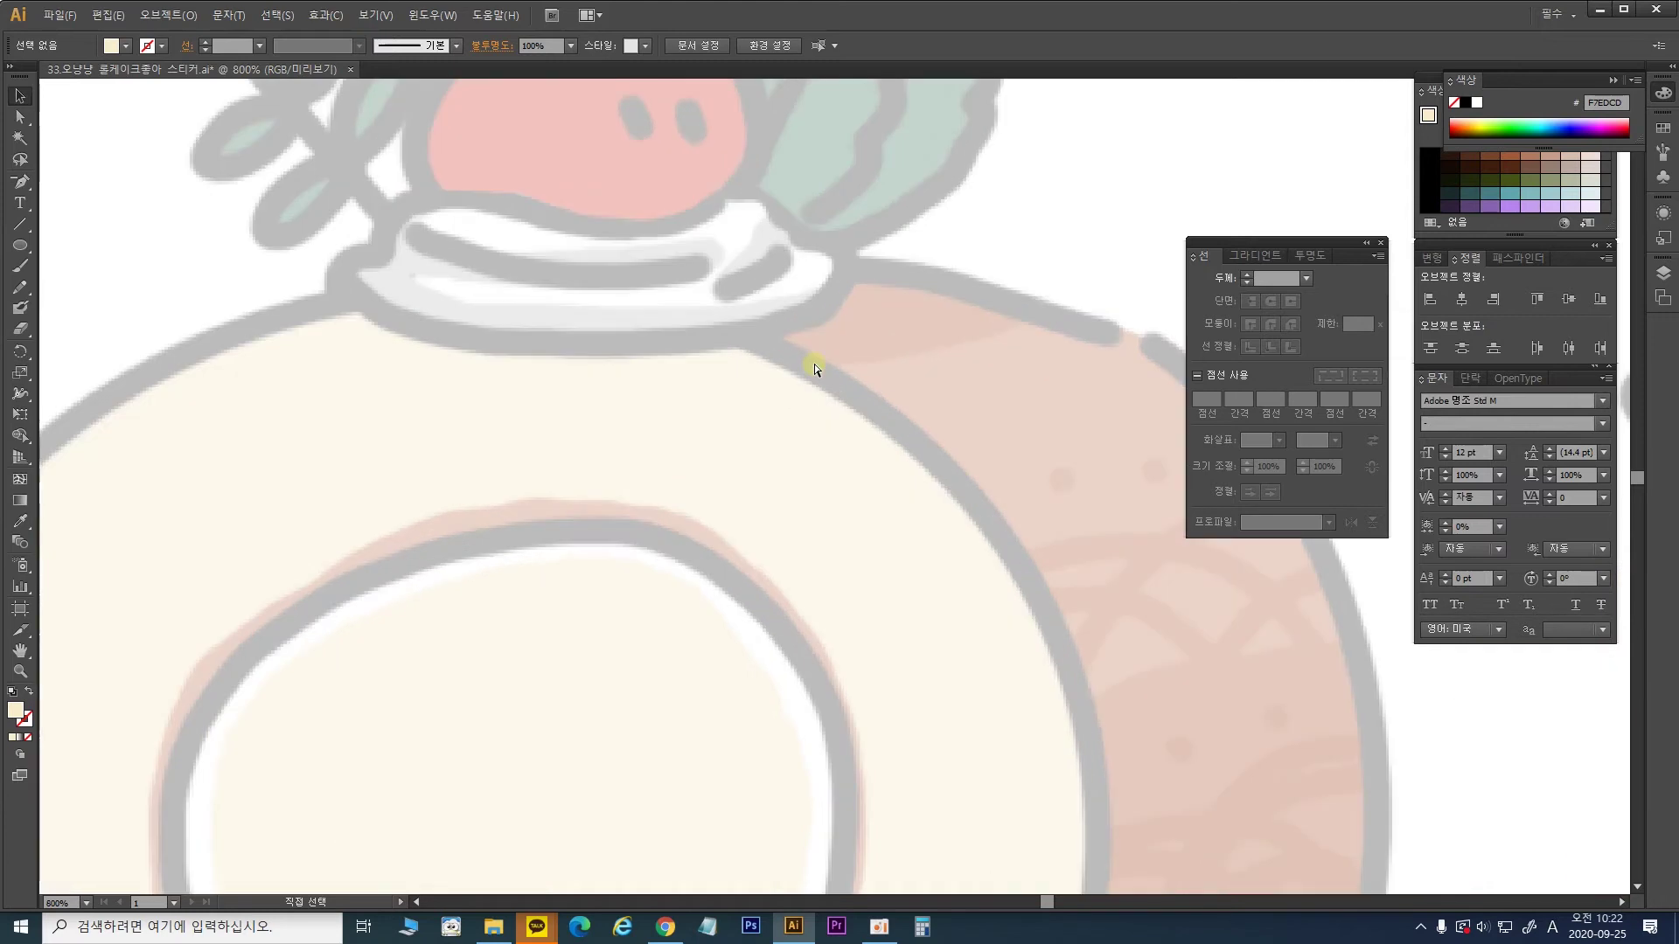
scroll(815, 364, down, 1)
drag(803, 365, 863, 465)
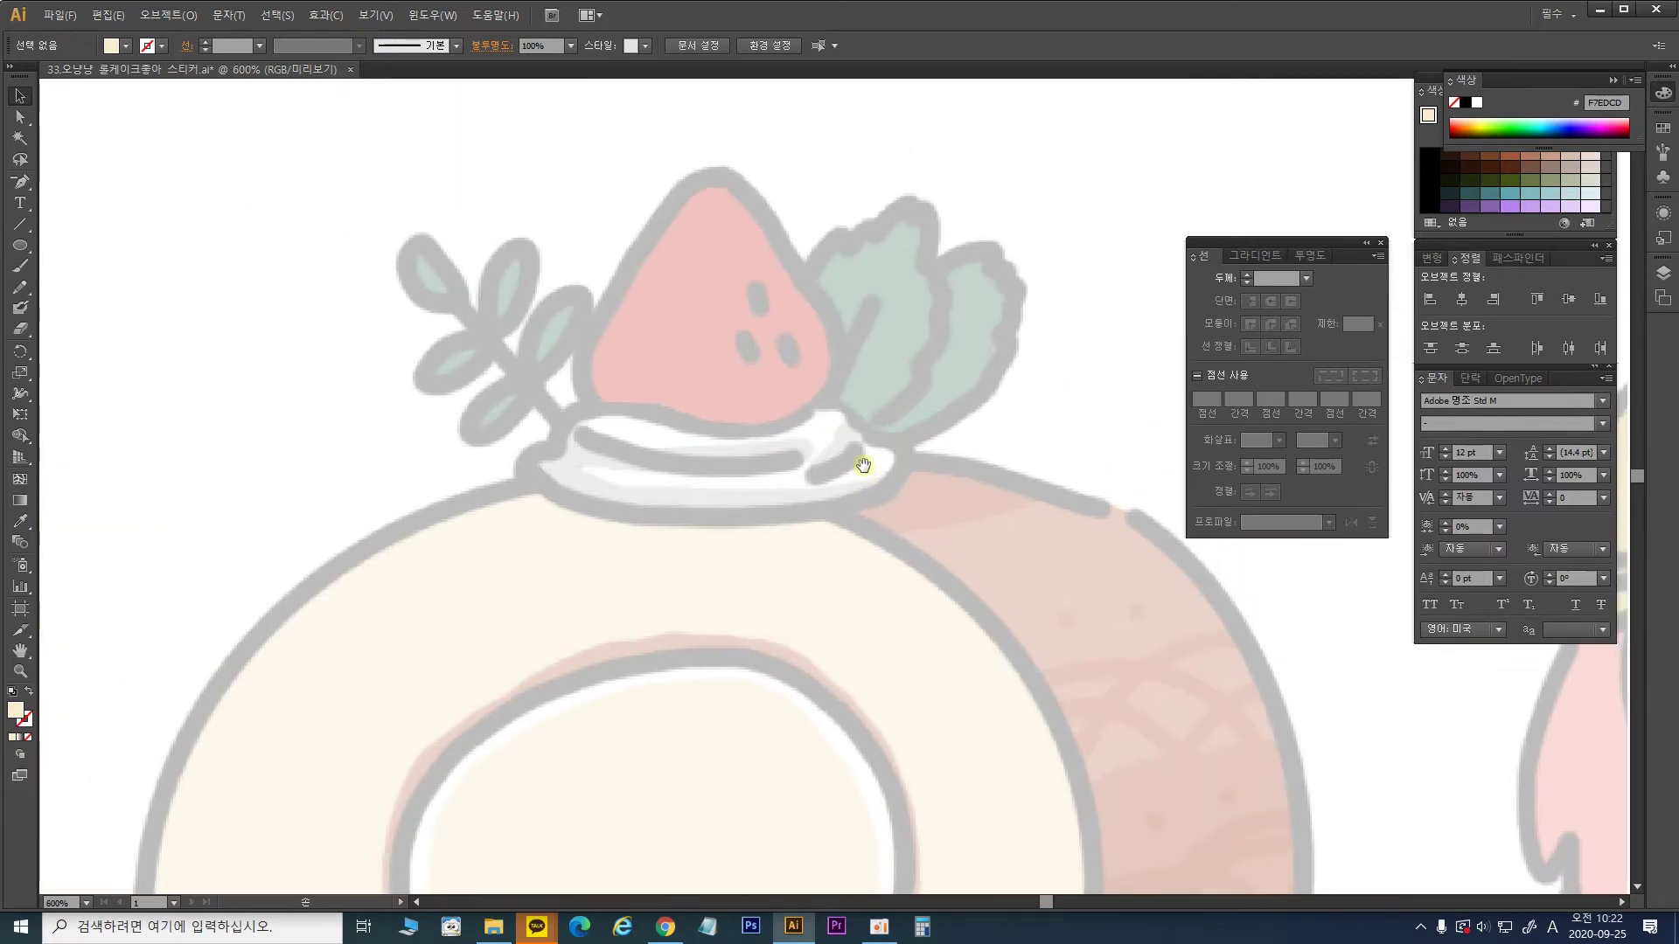
Step: Pick up the unfilled dark grey 4 pt stroke style from the finished roll cake's outline with the Eyedropper
drag(19, 181, 102, 193)
click(19, 521)
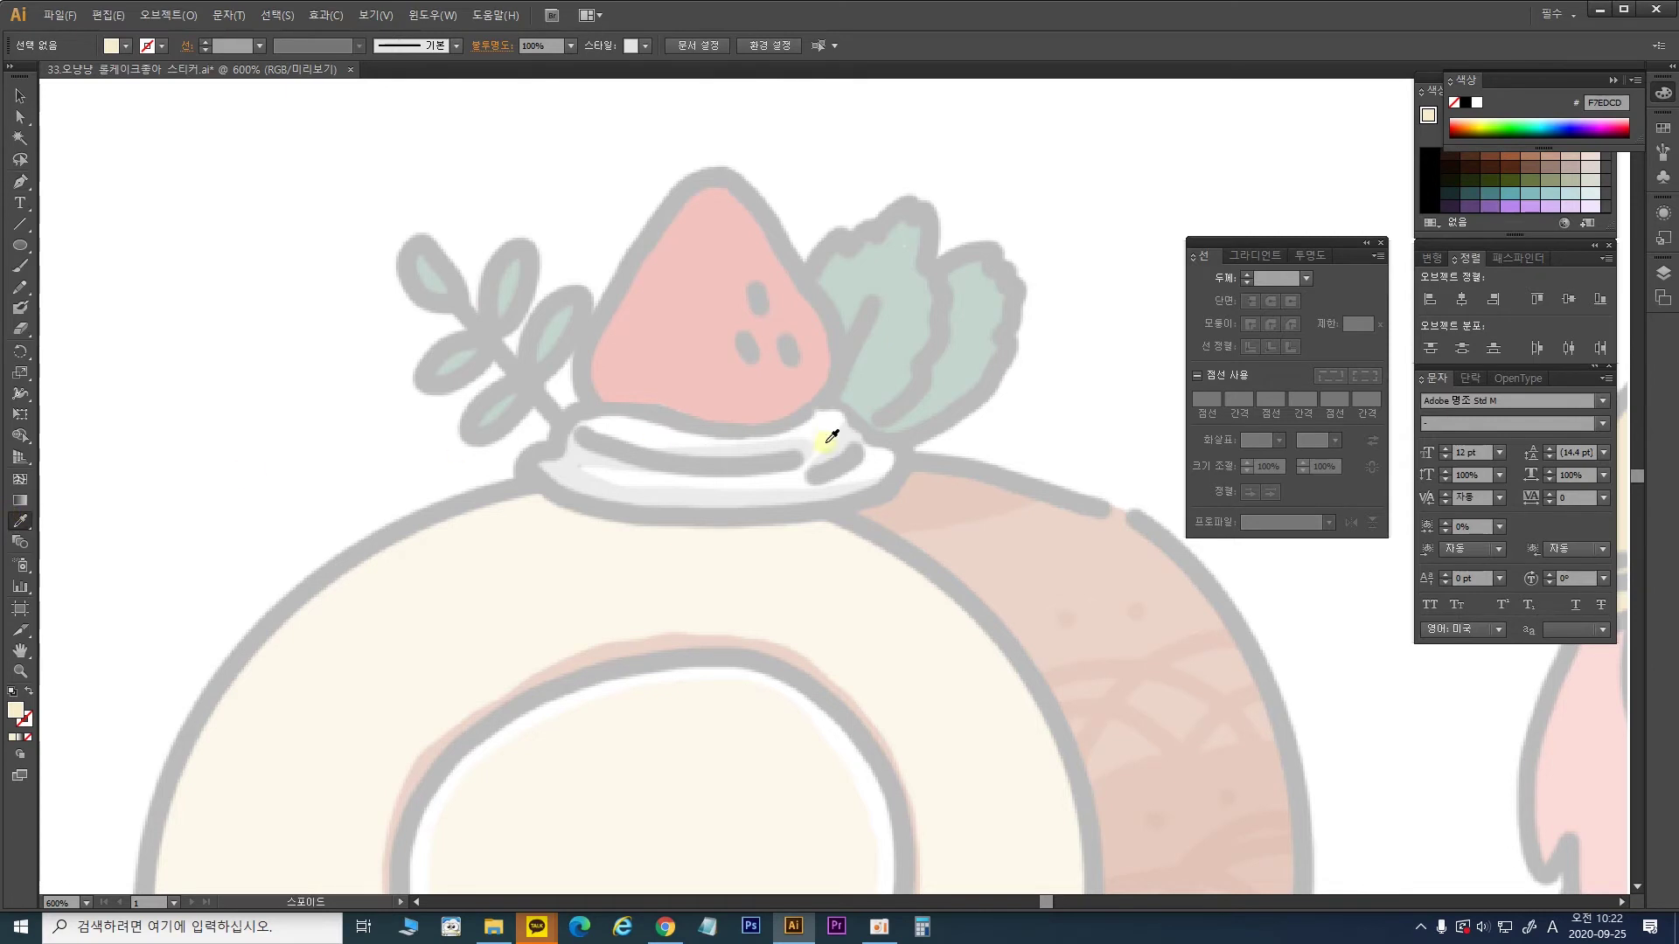
drag(367, 386, 1568, 315)
click(333, 428)
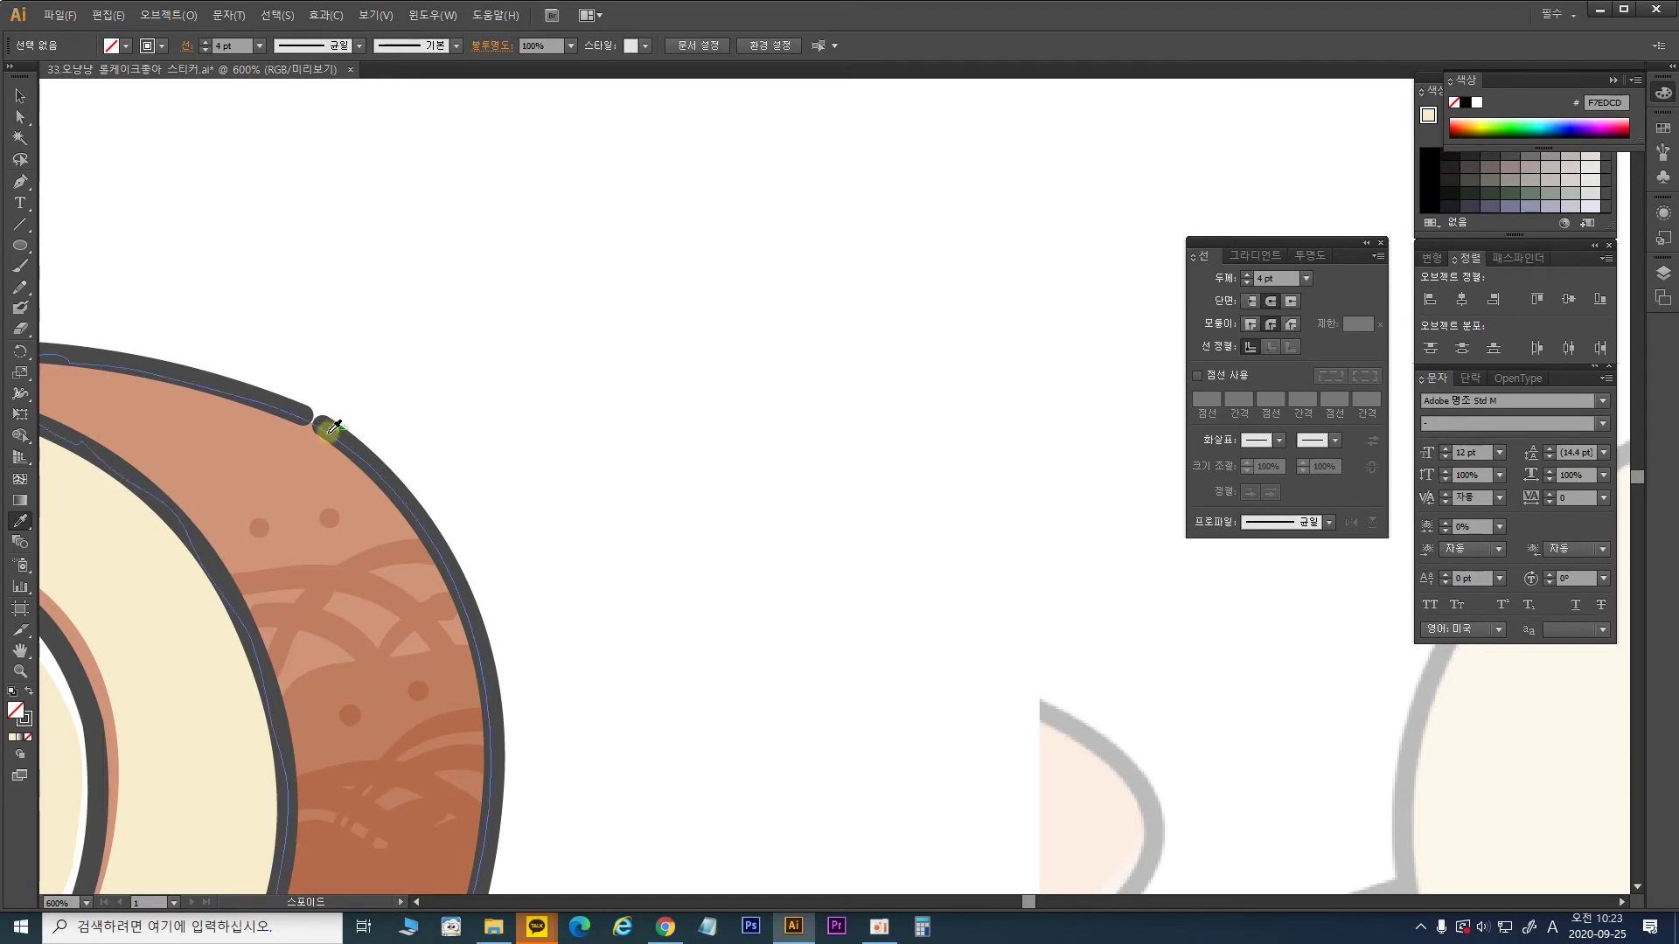
key(space)
drag(894, 367, 638, 359)
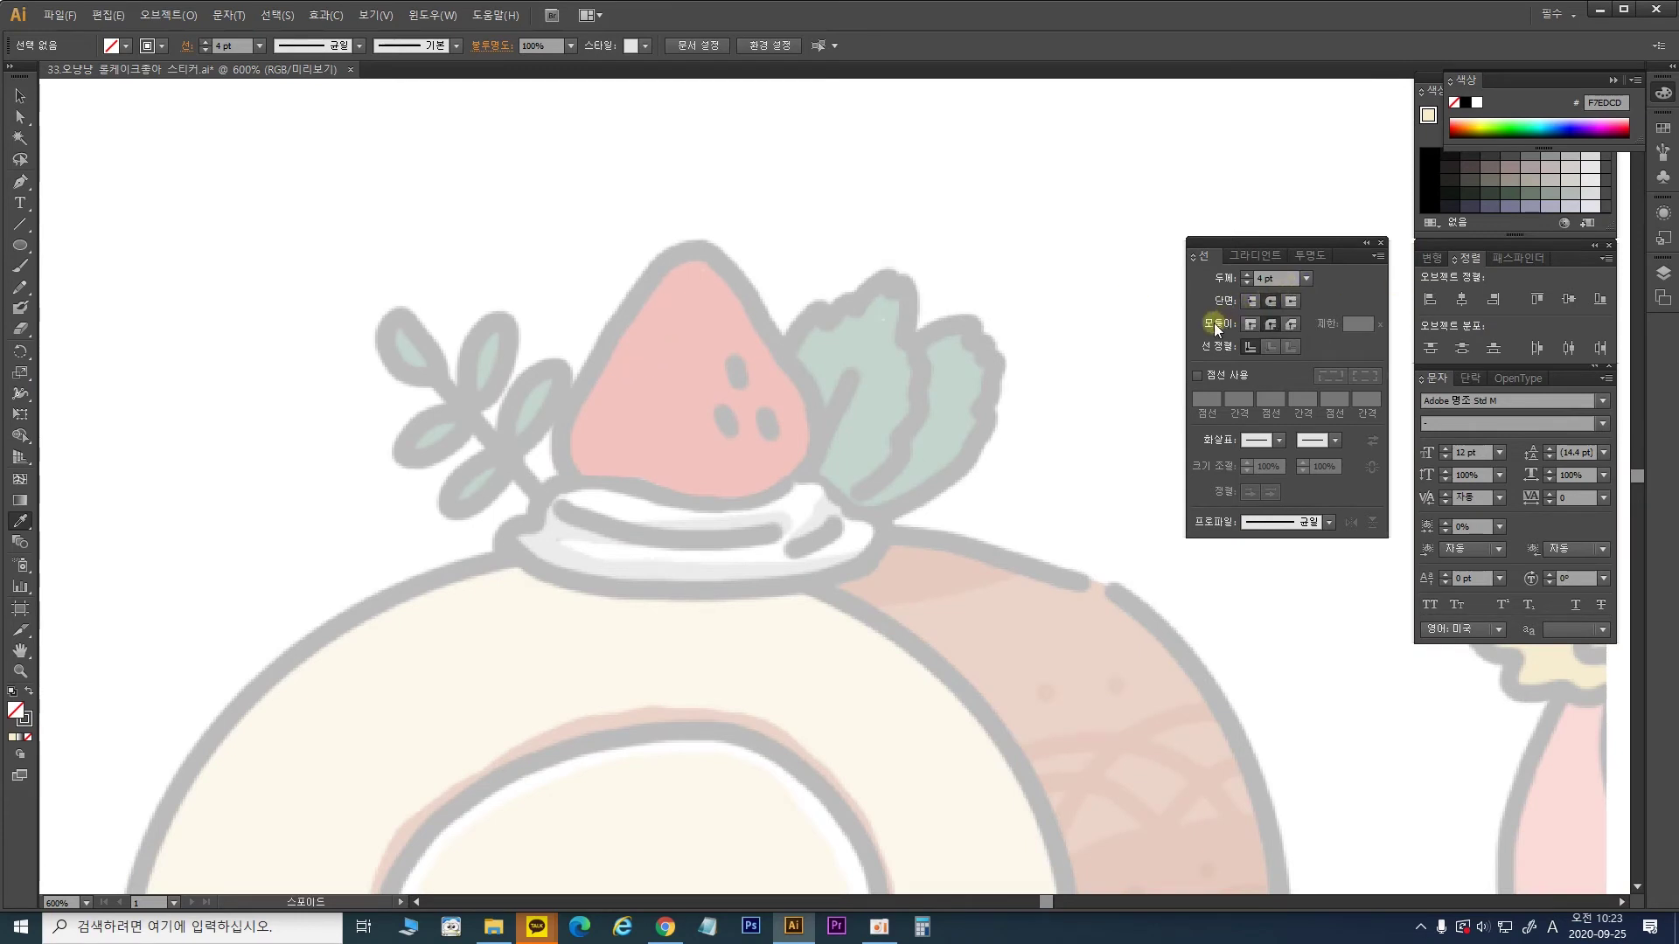
Step: Trace the strawberry's outline on the faded cake sketch as a closed curved path with the Pen tool
click(21, 180)
drag(697, 250, 604, 354)
click(633, 302)
drag(574, 396, 634, 504)
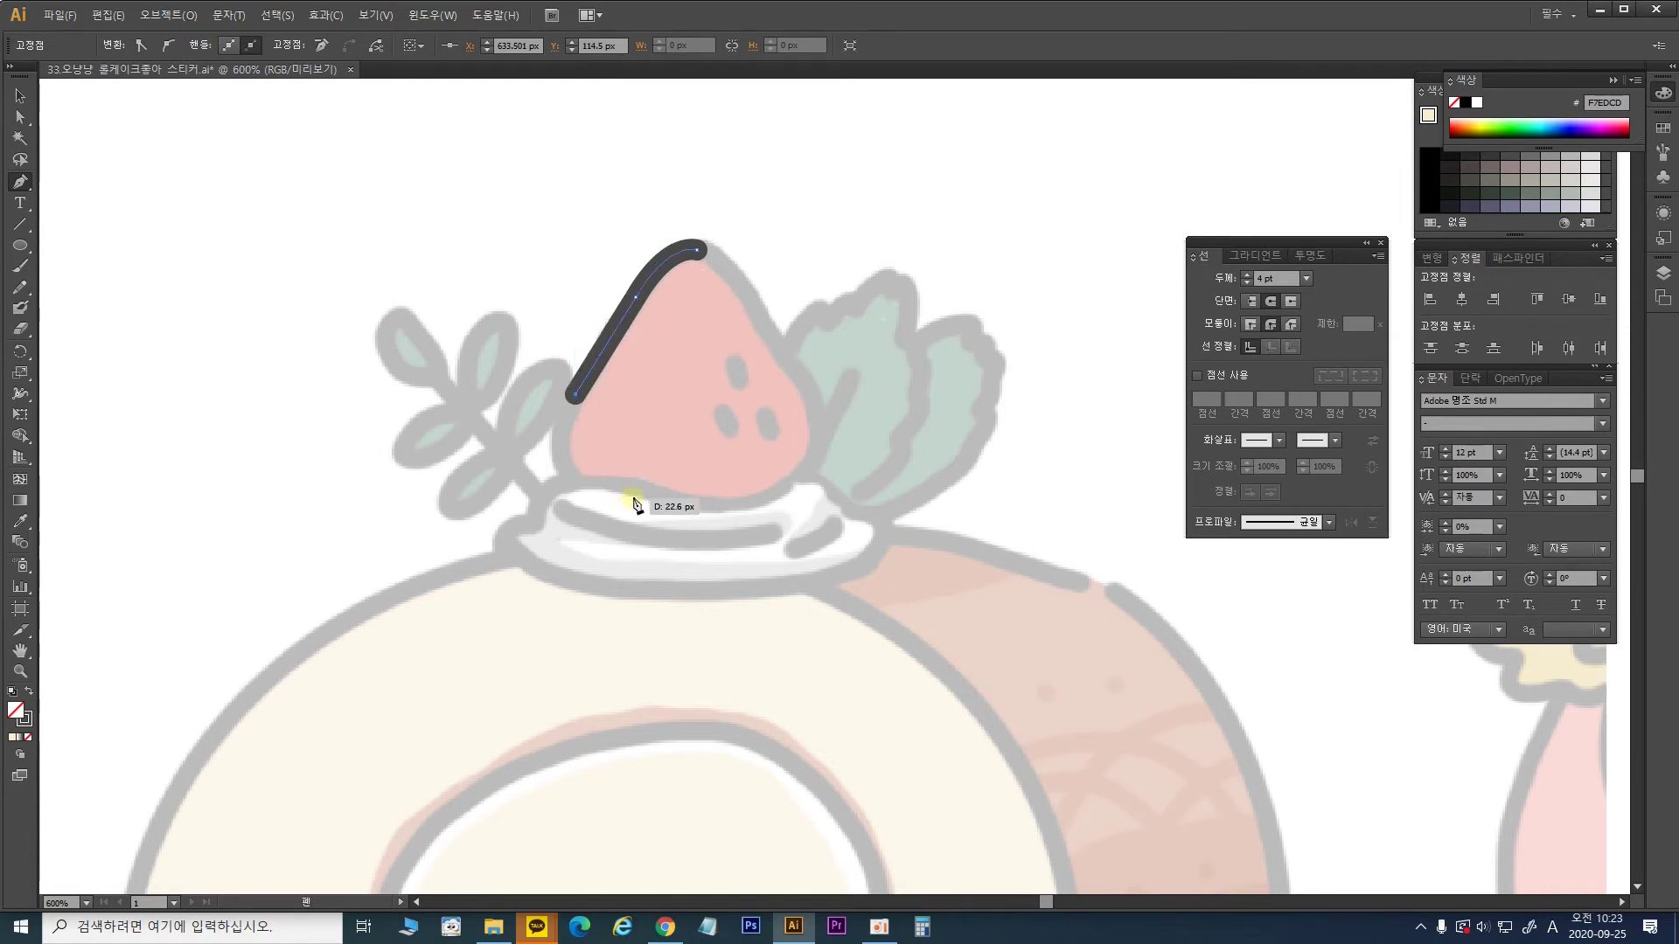
drag(586, 482, 643, 507)
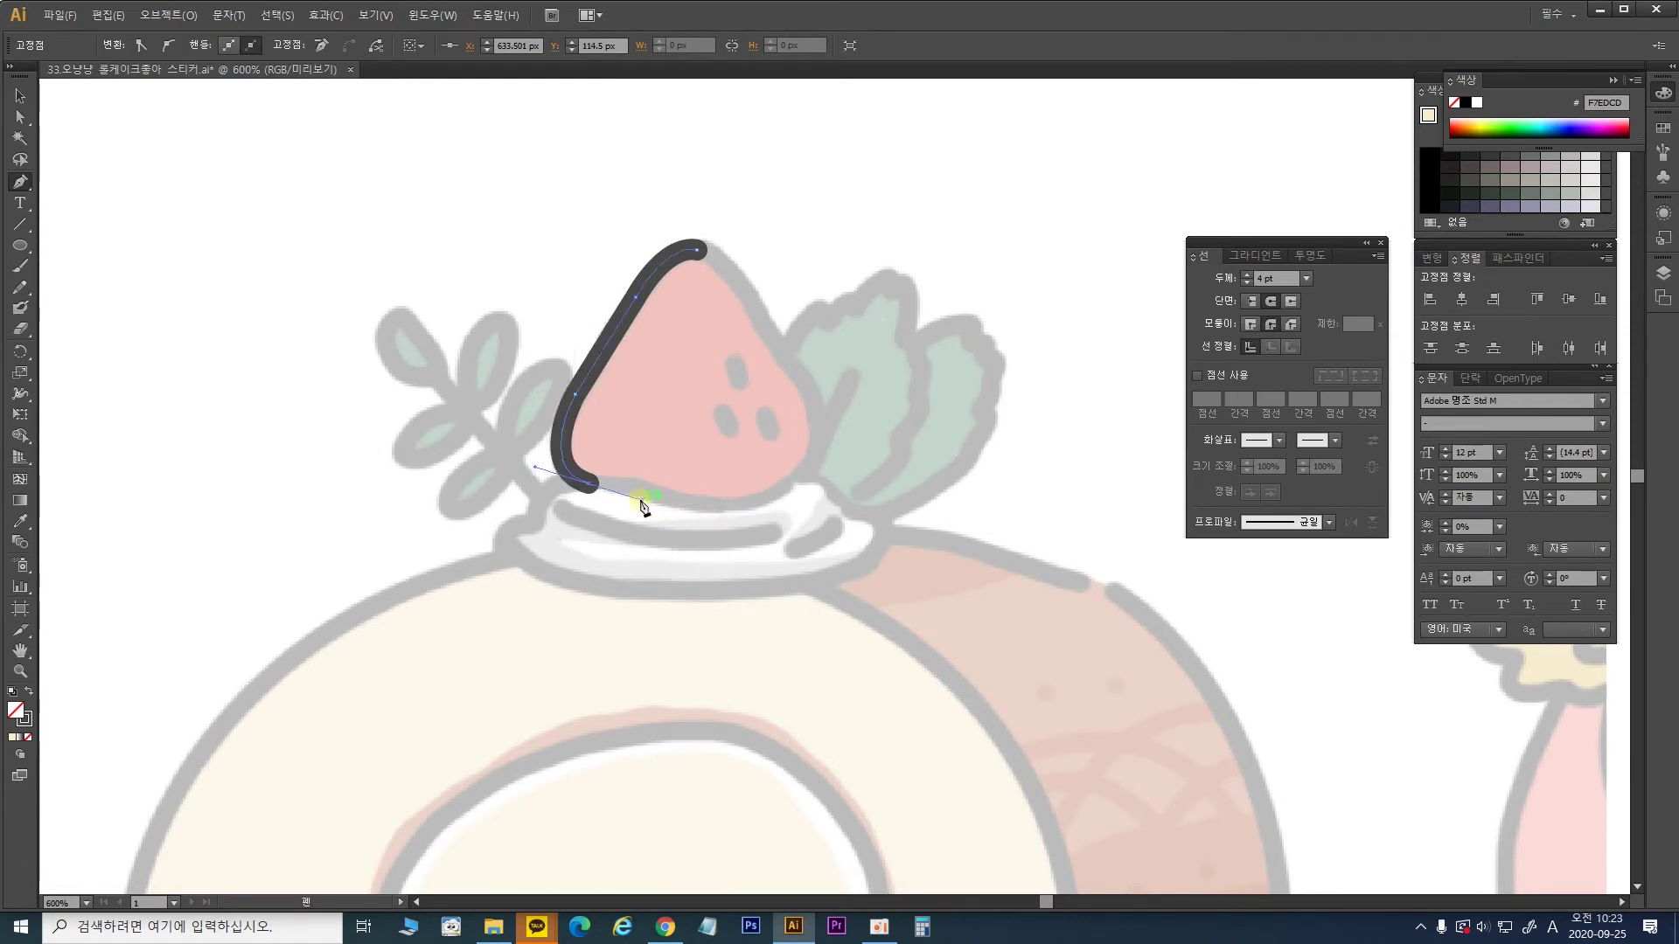
click(700, 255)
drag(759, 322, 820, 415)
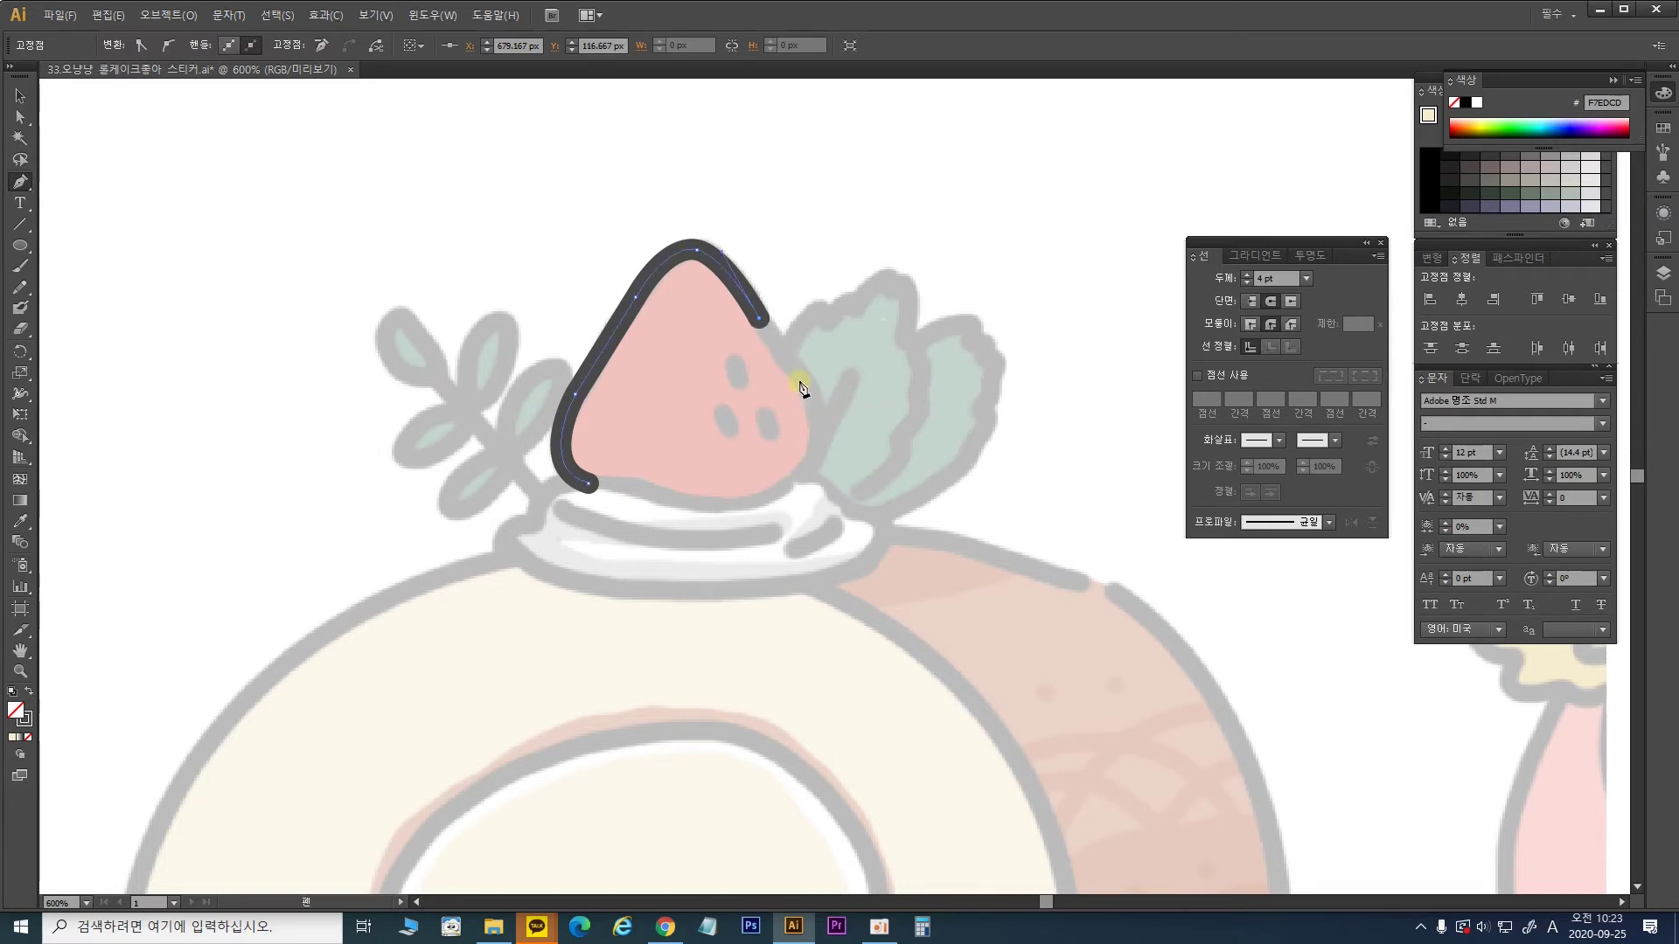
click(801, 379)
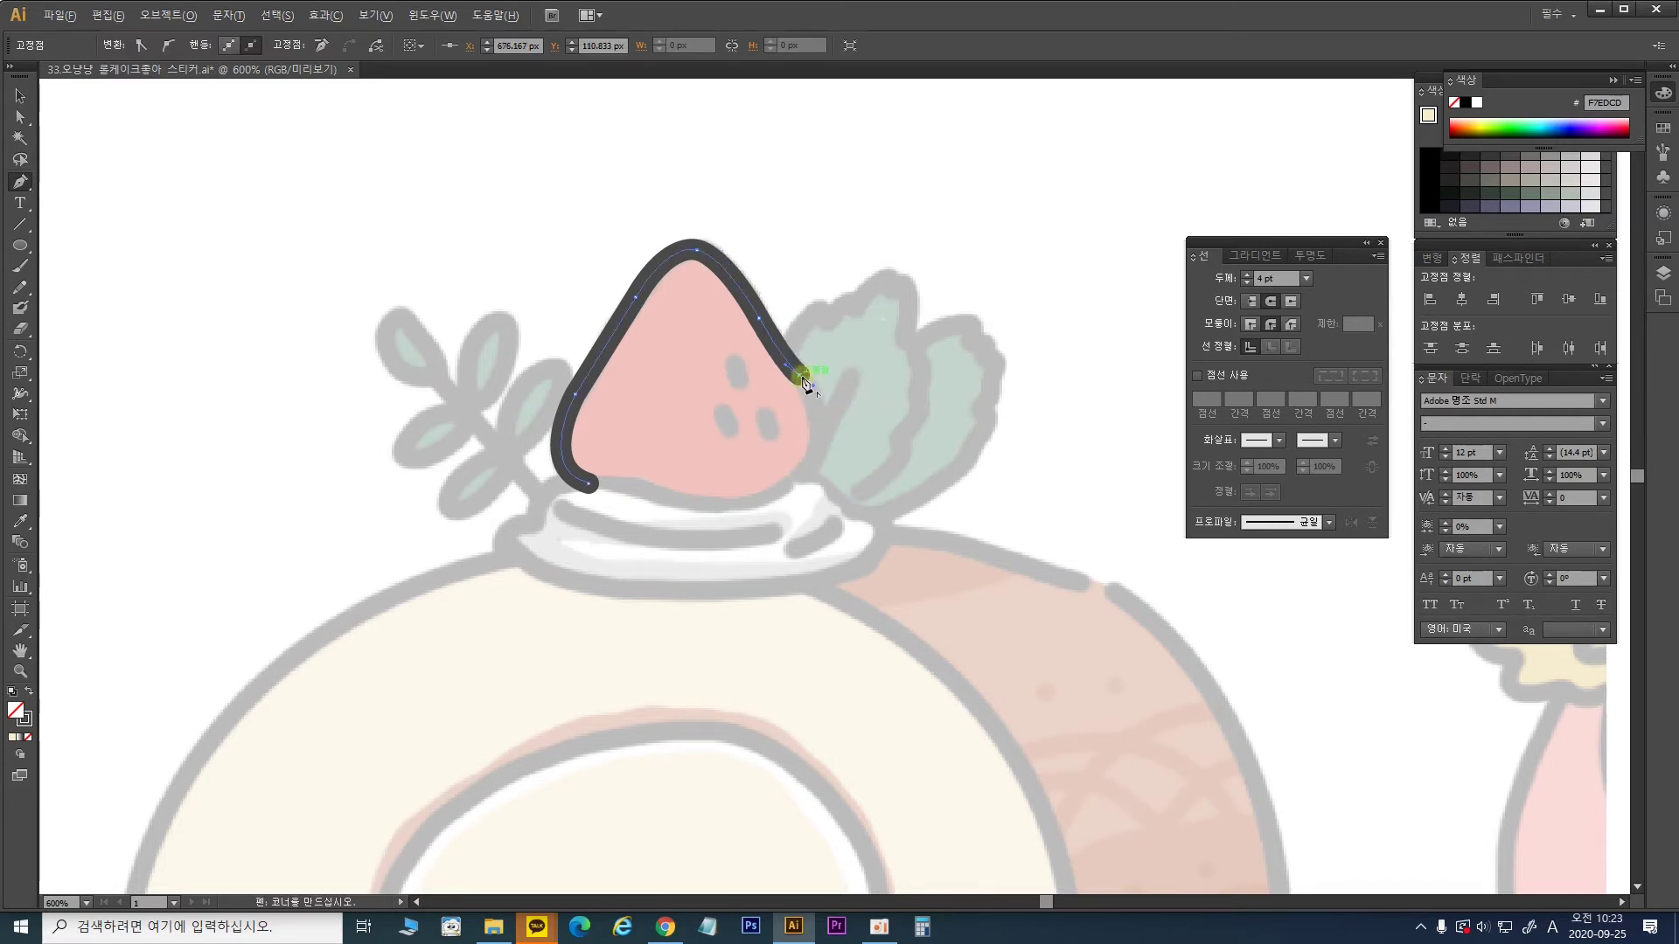
drag(783, 487, 719, 530)
drag(641, 487, 637, 482)
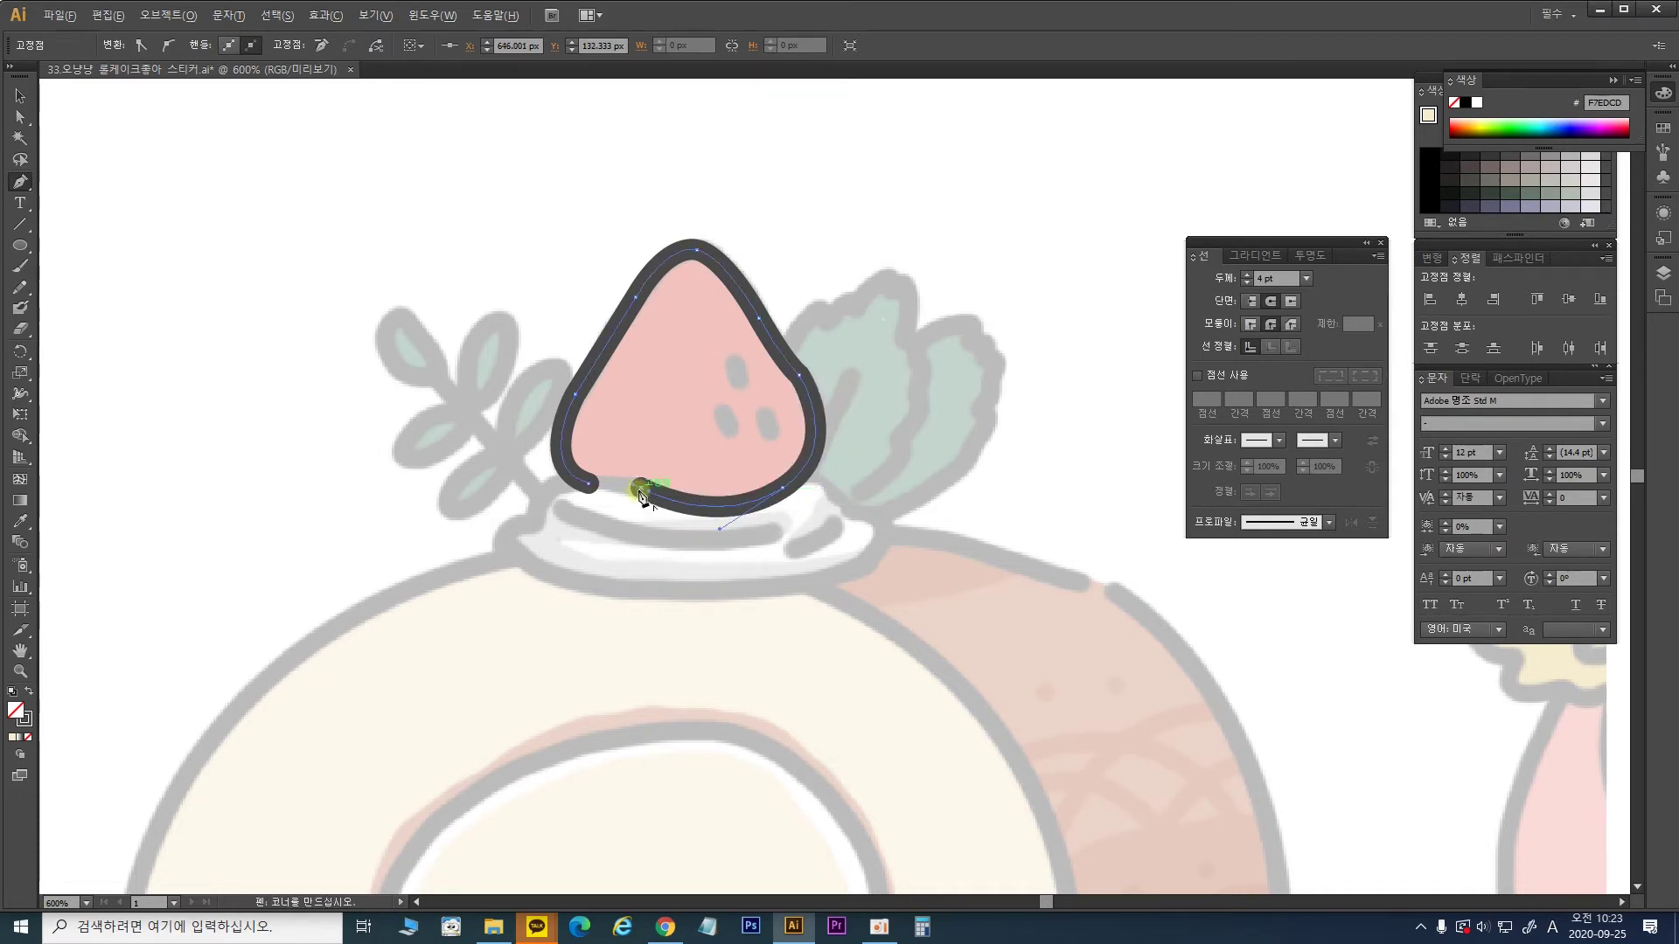
click(589, 484)
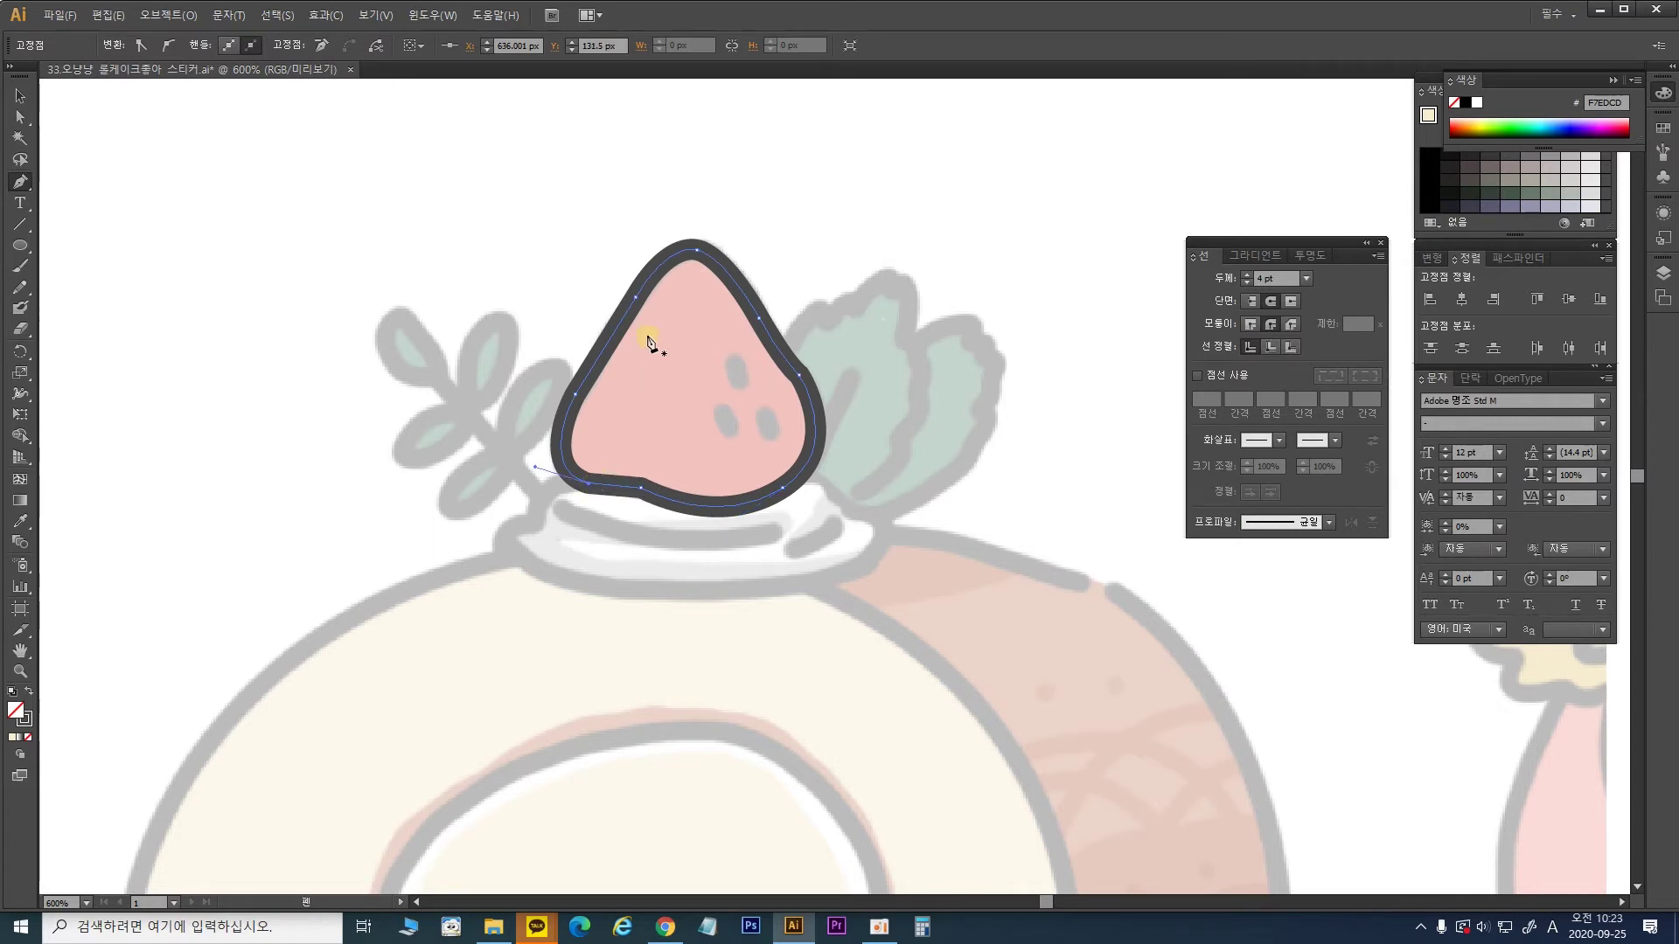
Step: Move the anchor point at the dip in the strawberry's bottom edge slightly down to smooth the curve
click(20, 116)
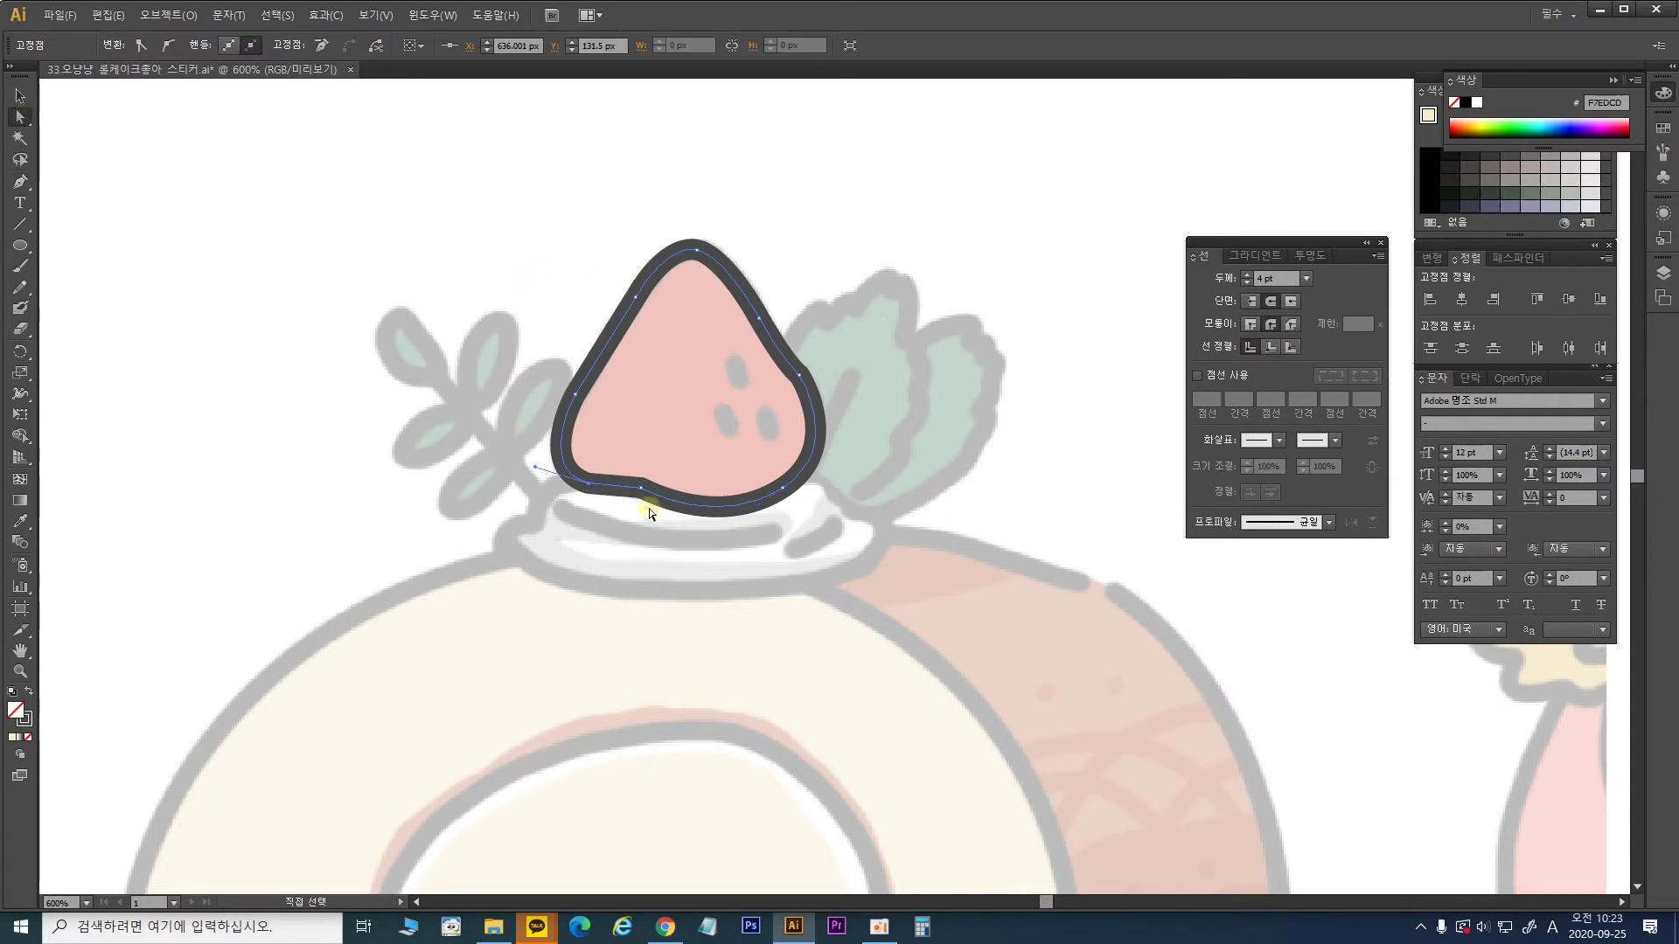
drag(652, 492, 643, 491)
click(589, 483)
ctrl+click(616, 490)
alt+scroll(616, 491, up, 3)
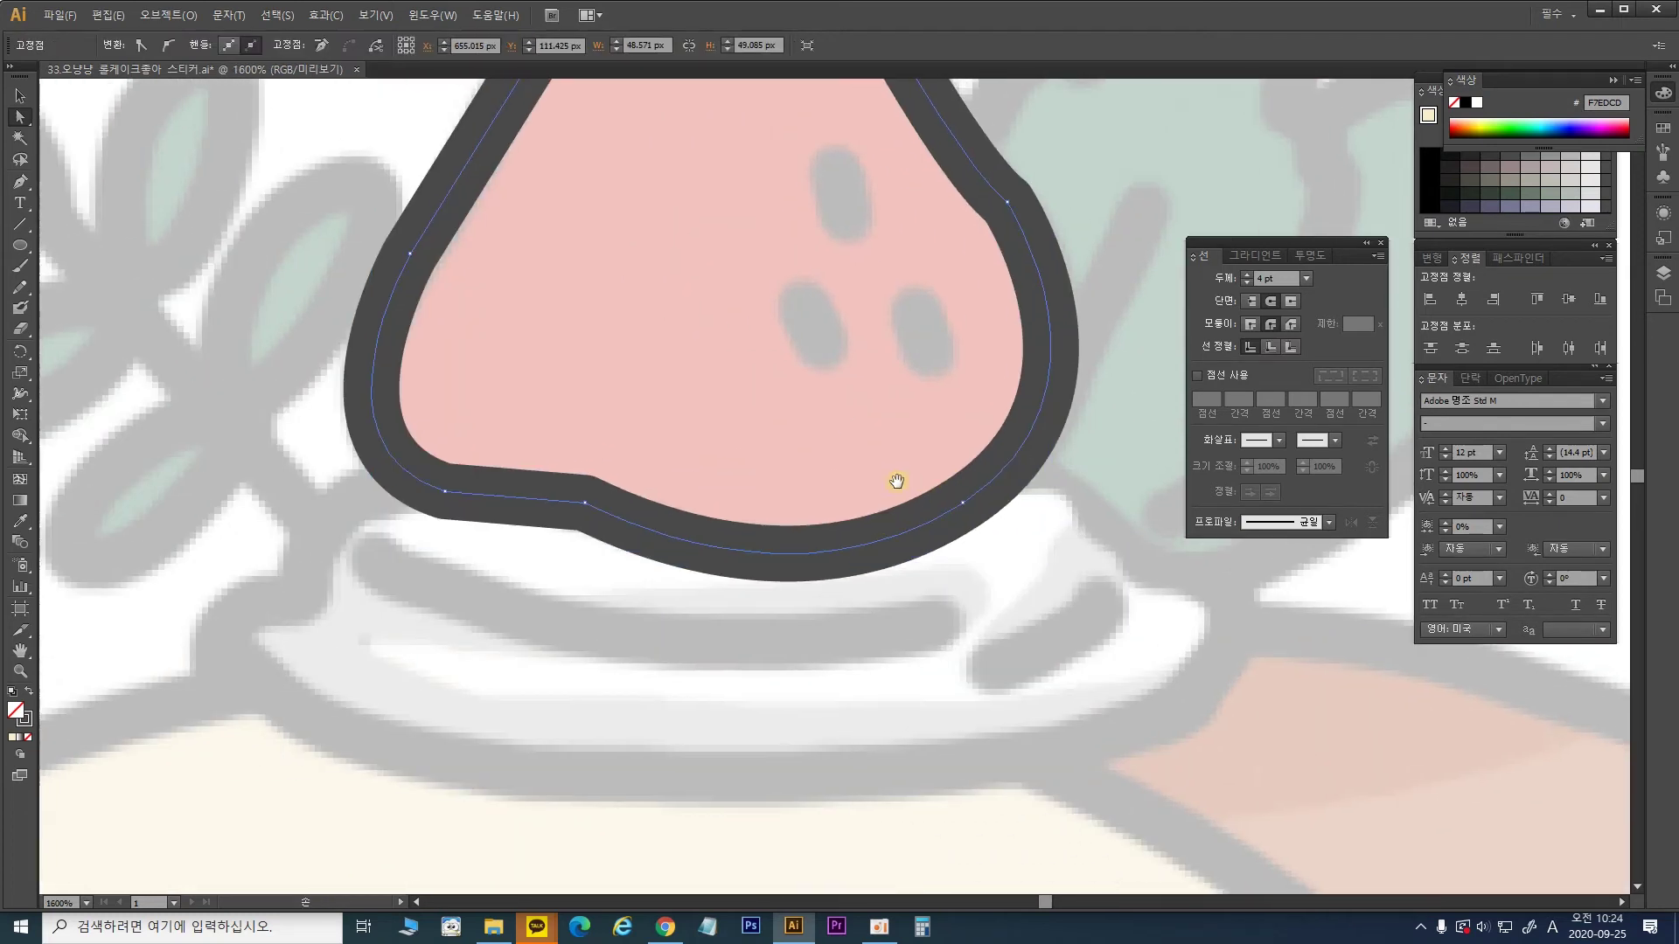
drag(587, 509, 586, 517)
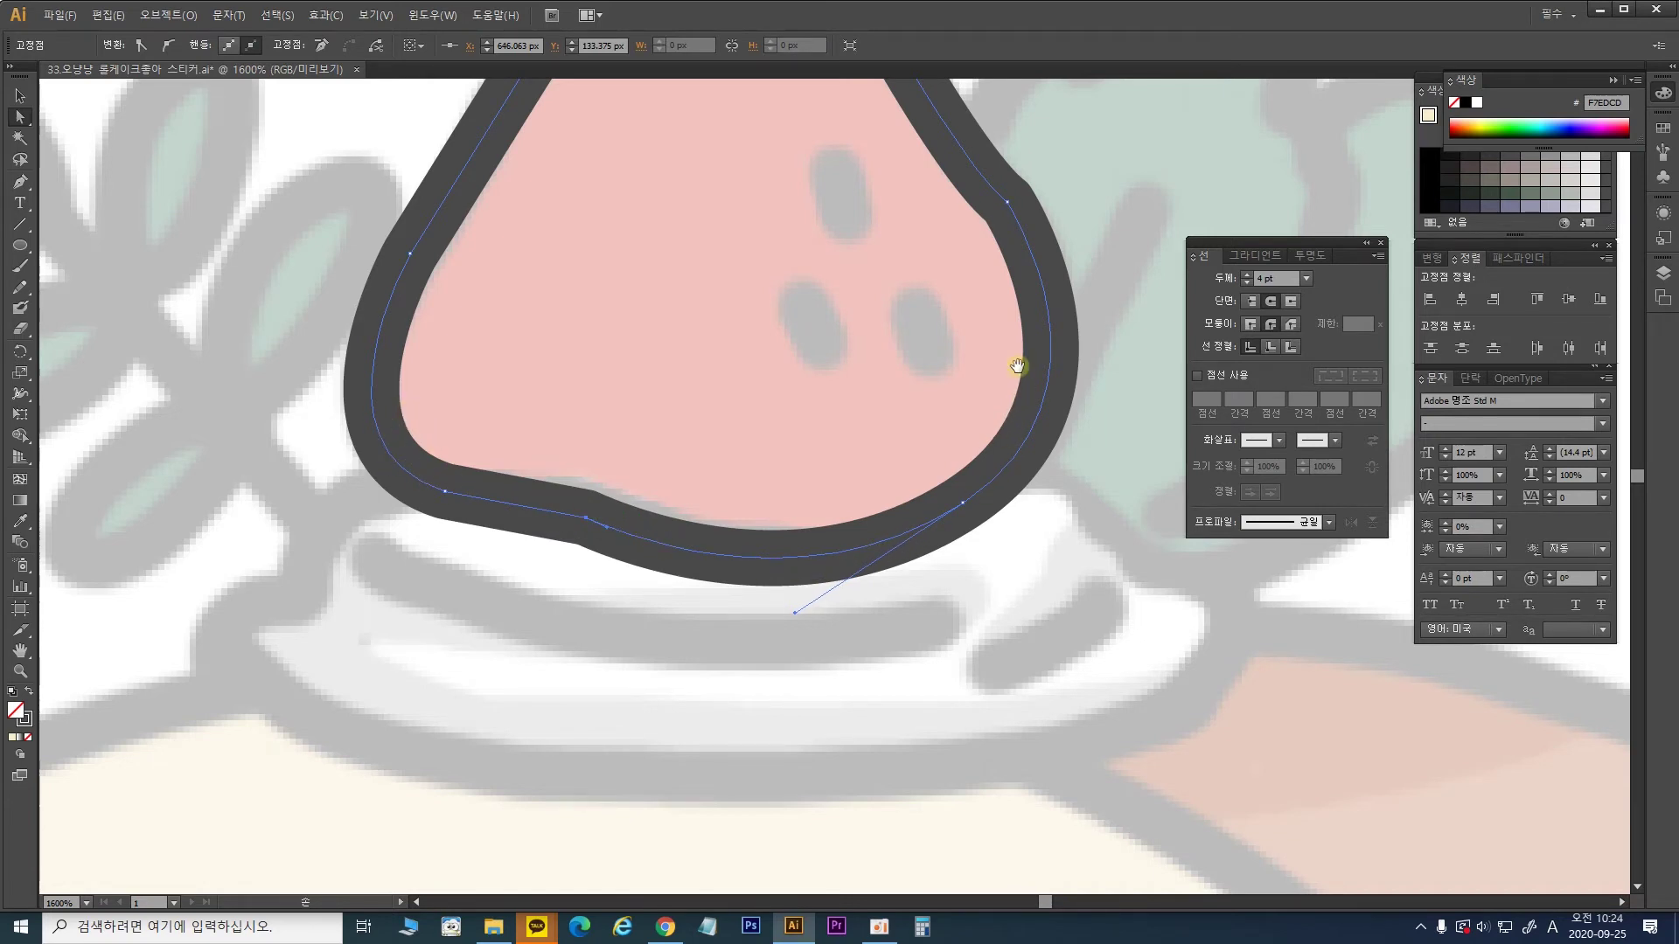
Step: Adjust the anchor points and handles on the strawberry's right side so the outline follows the sketch smoothly
drag(1017, 366, 967, 573)
click(952, 386)
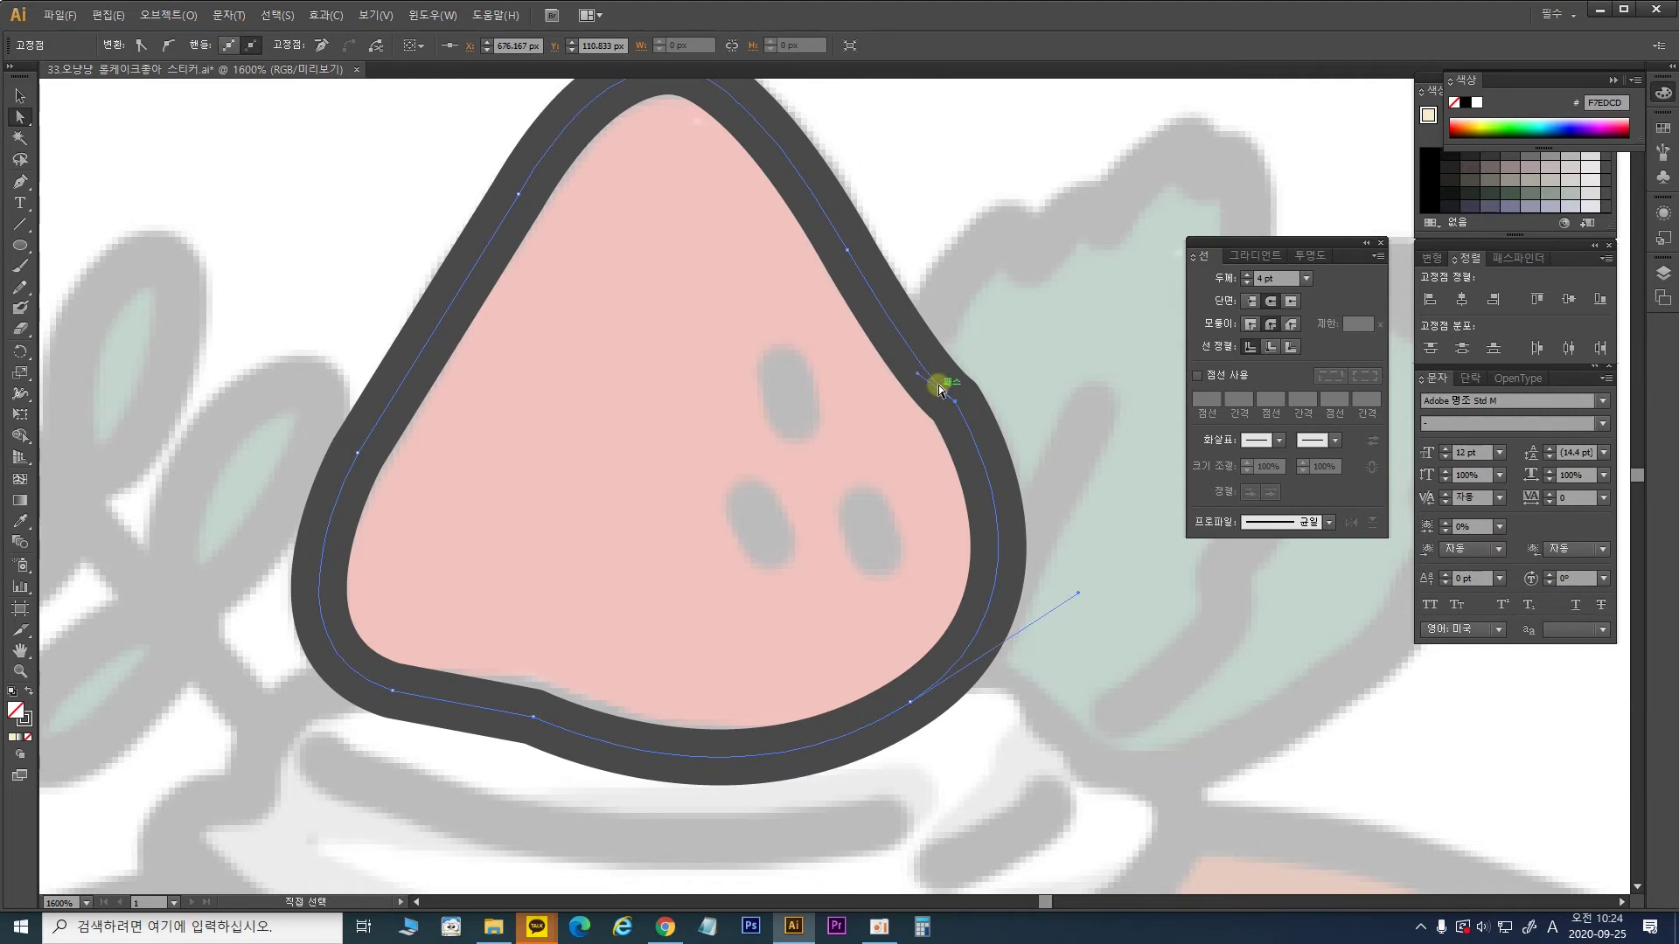
drag(921, 376, 948, 431)
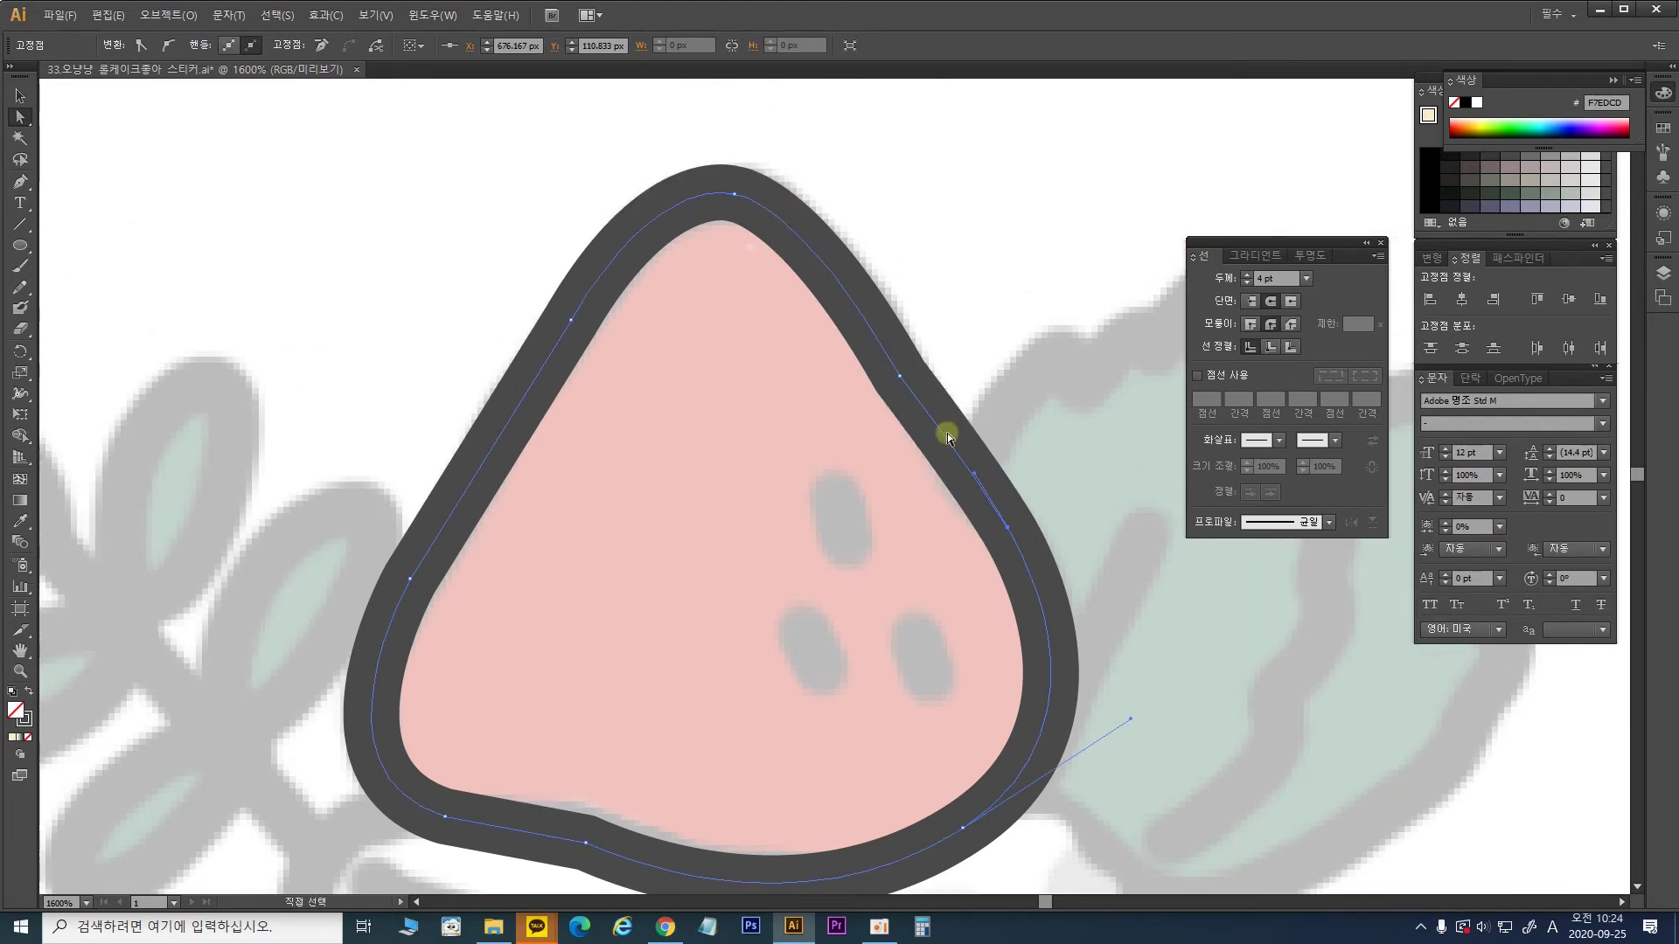
click(904, 374)
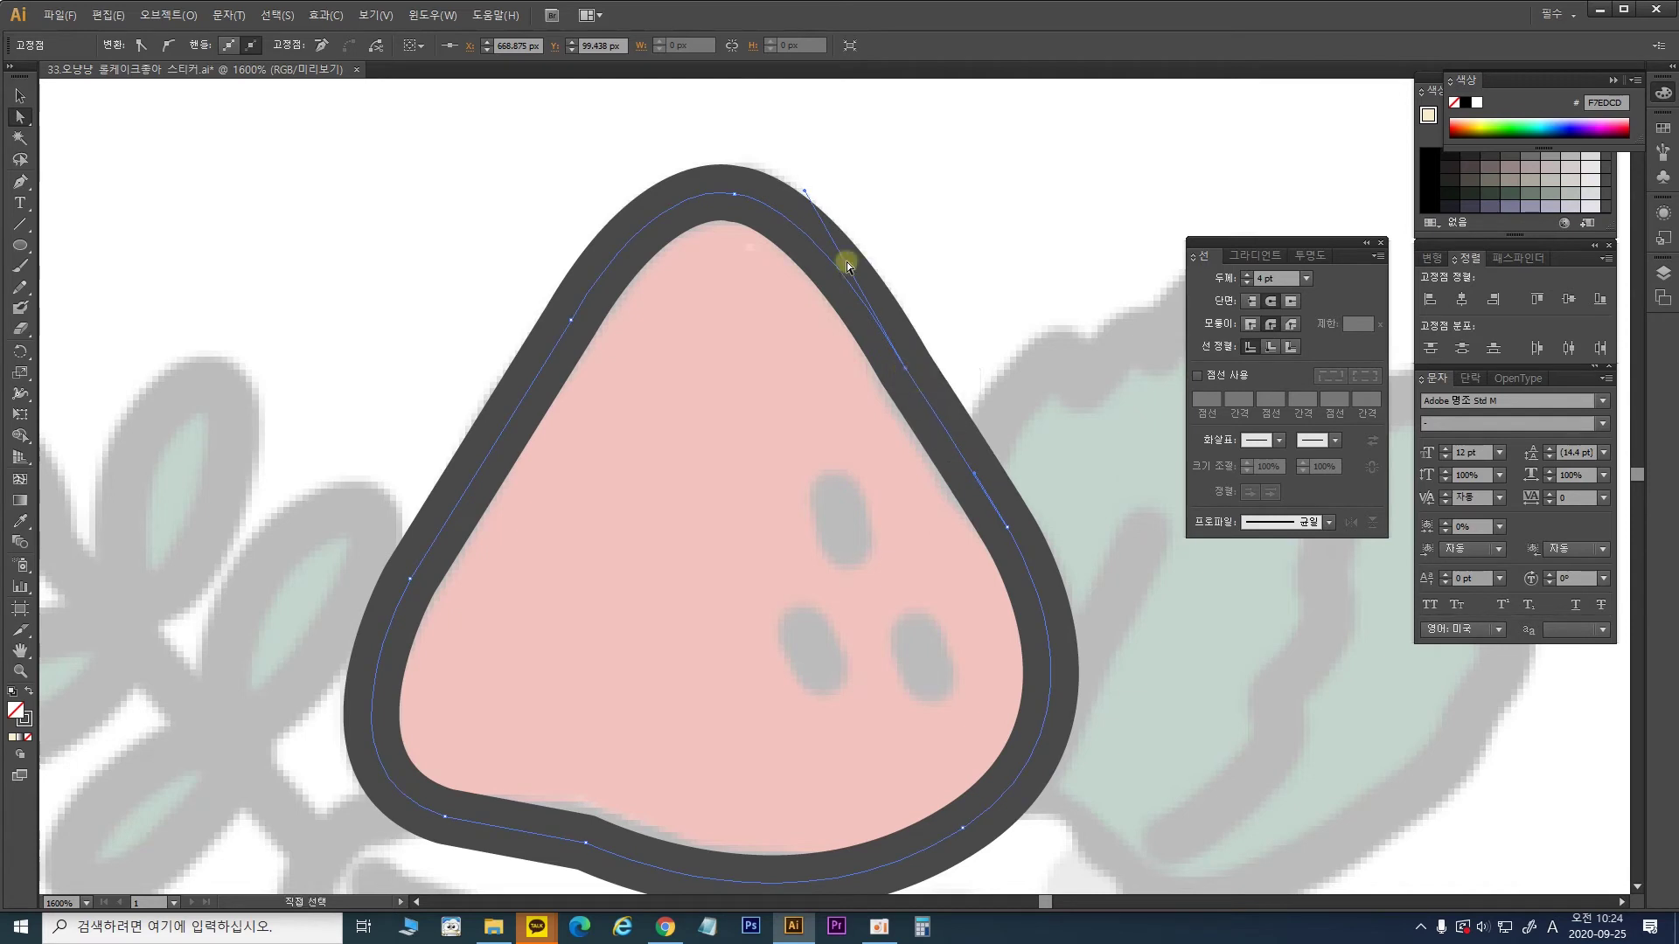
ctrl+click(701, 538)
key(ctrl+minus)
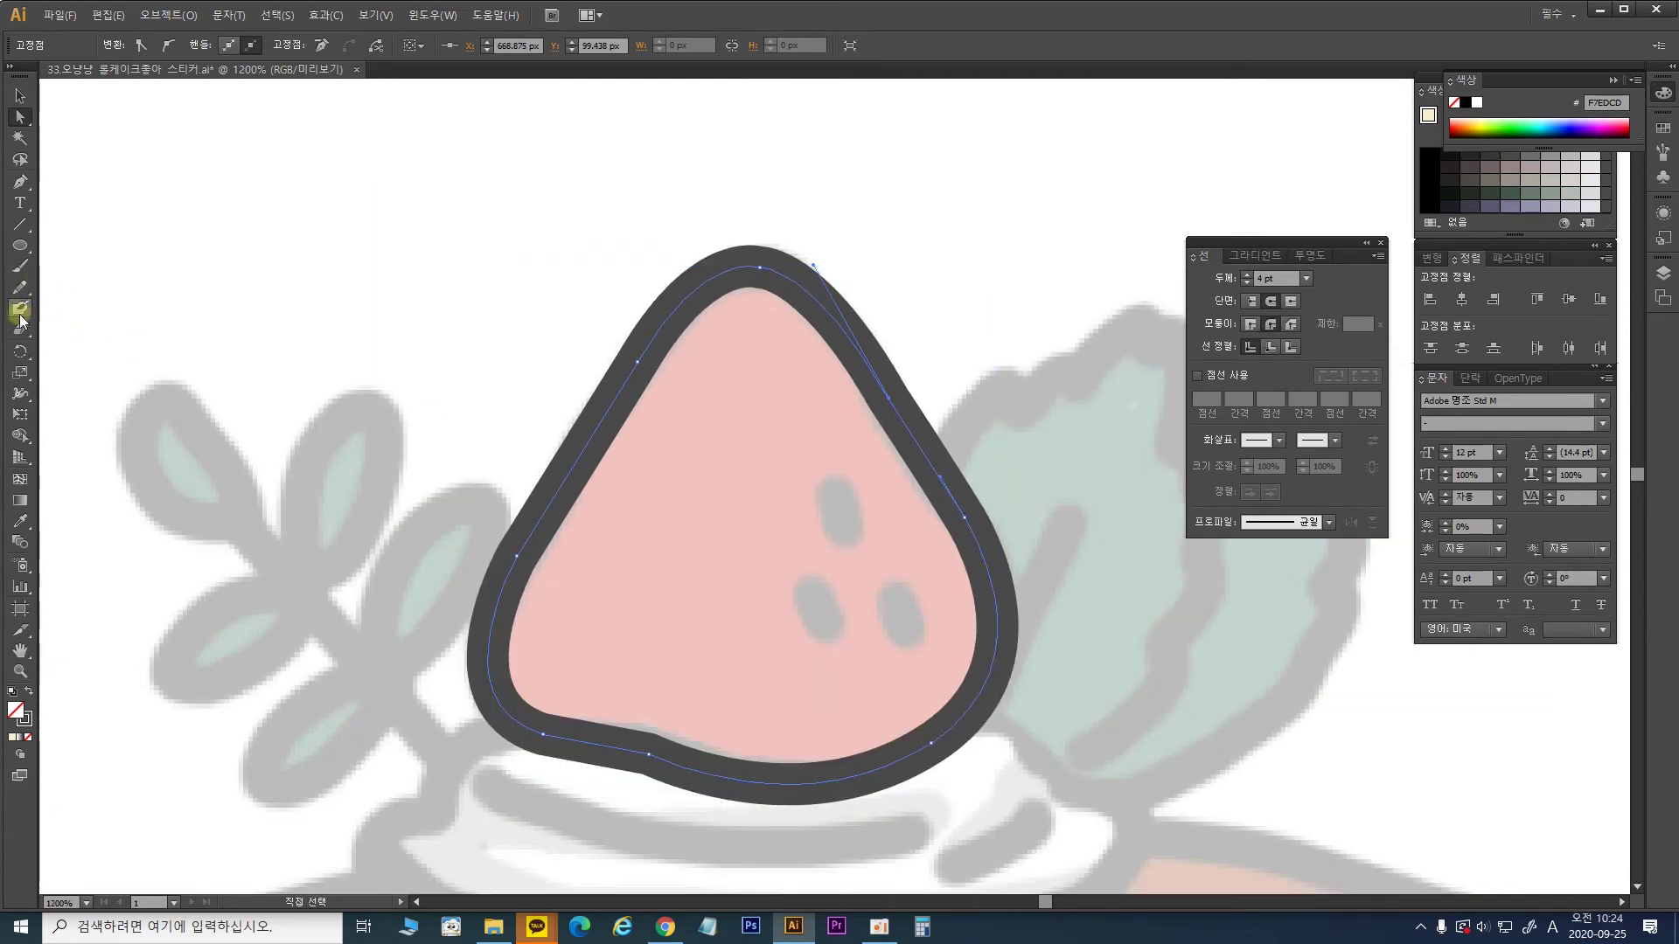
Step: Trace the left and bottom edges of the whipped cream under the strawberry with the Pen tool
drag(623, 513, 611, 479)
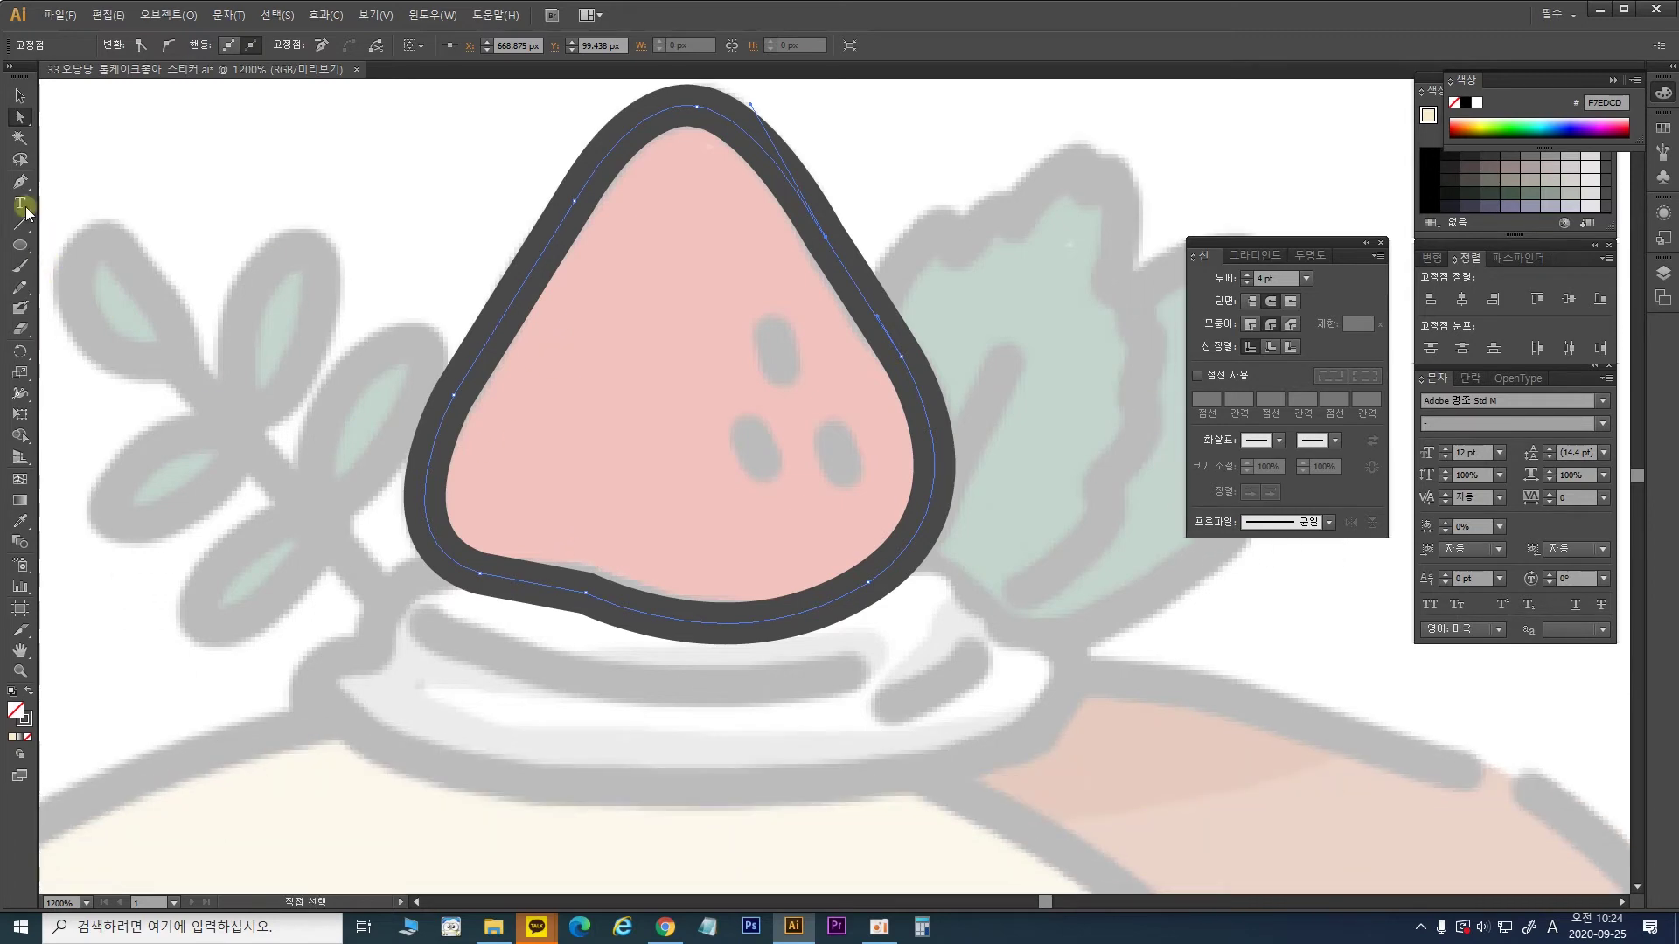
click(20, 182)
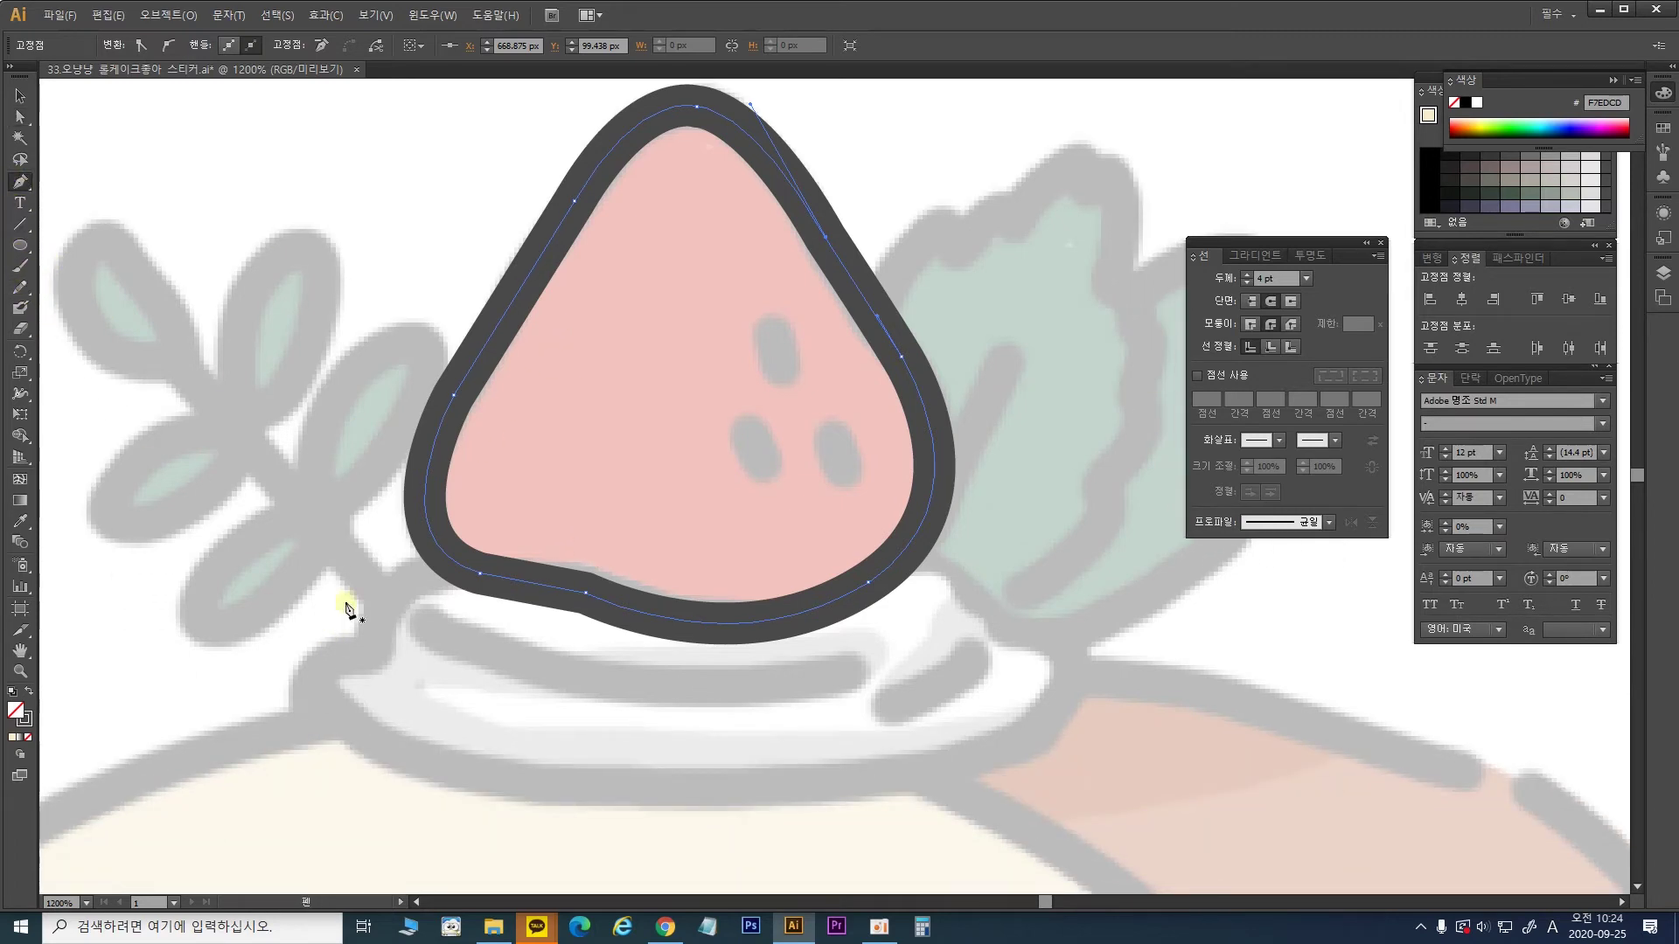
click(437, 559)
mouse_move(370, 630)
mouse_down()
mouse_move(386, 675)
mouse_move(487, 792)
mouse_up()
click(373, 637)
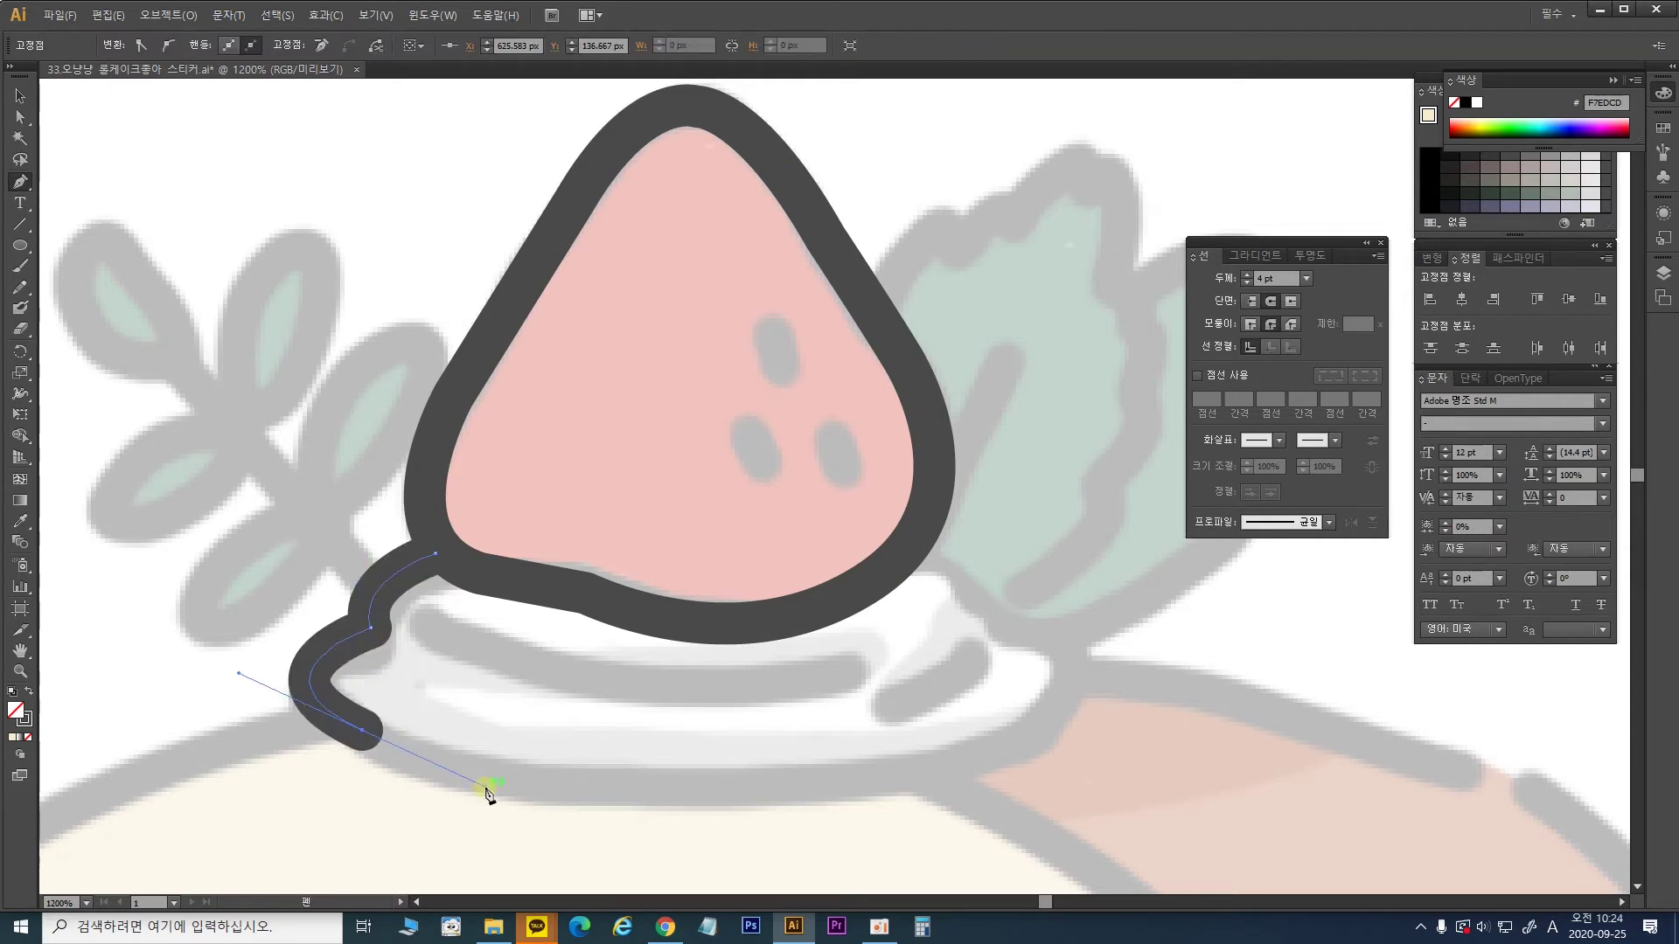
click(363, 730)
drag(809, 783, 1135, 758)
click(809, 782)
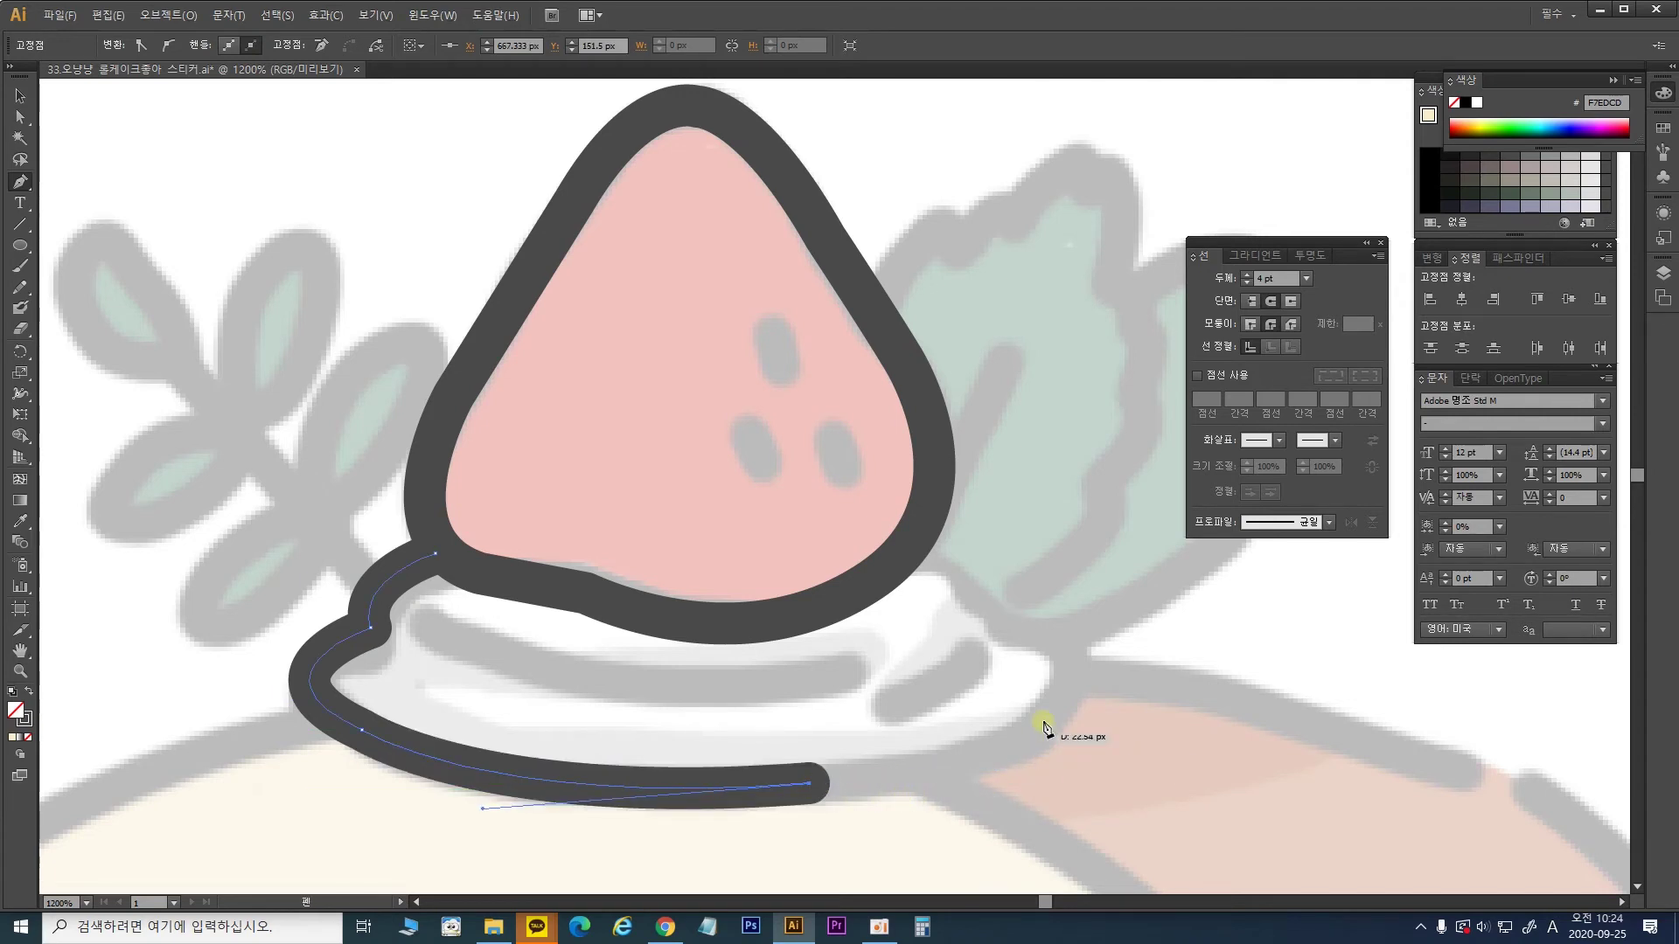
Step: Continue the cream outline around its right end and up to the strawberry's lower right edge
drag(1067, 644, 1034, 513)
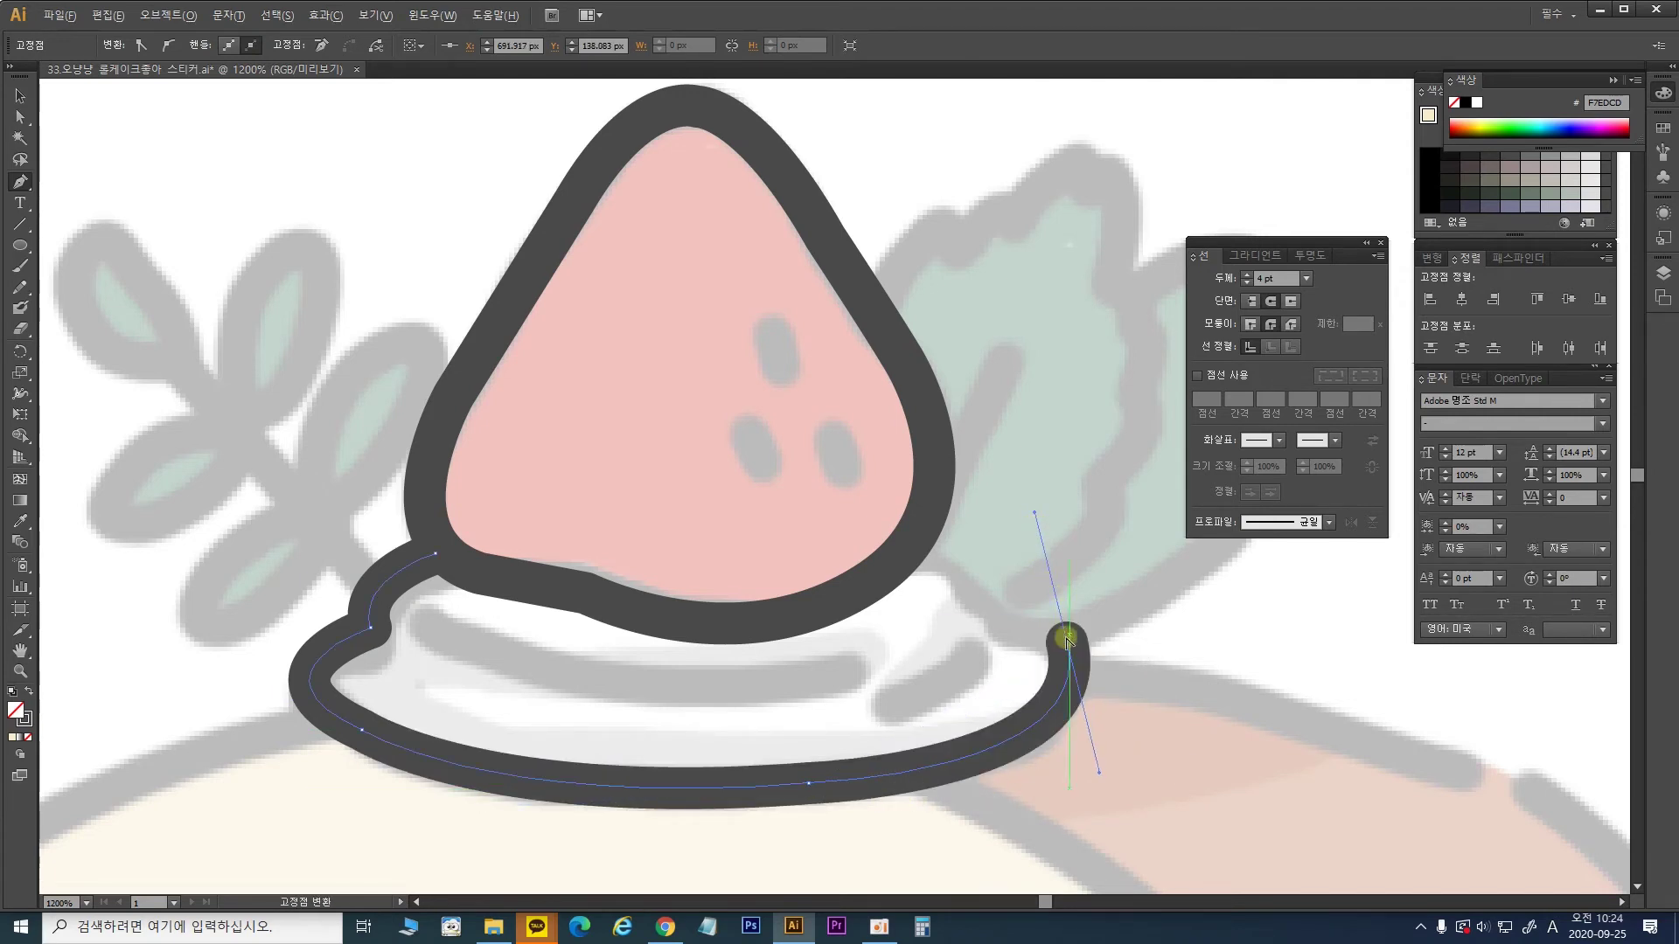
click(1068, 652)
drag(996, 631, 973, 636)
click(999, 631)
drag(907, 559, 841, 579)
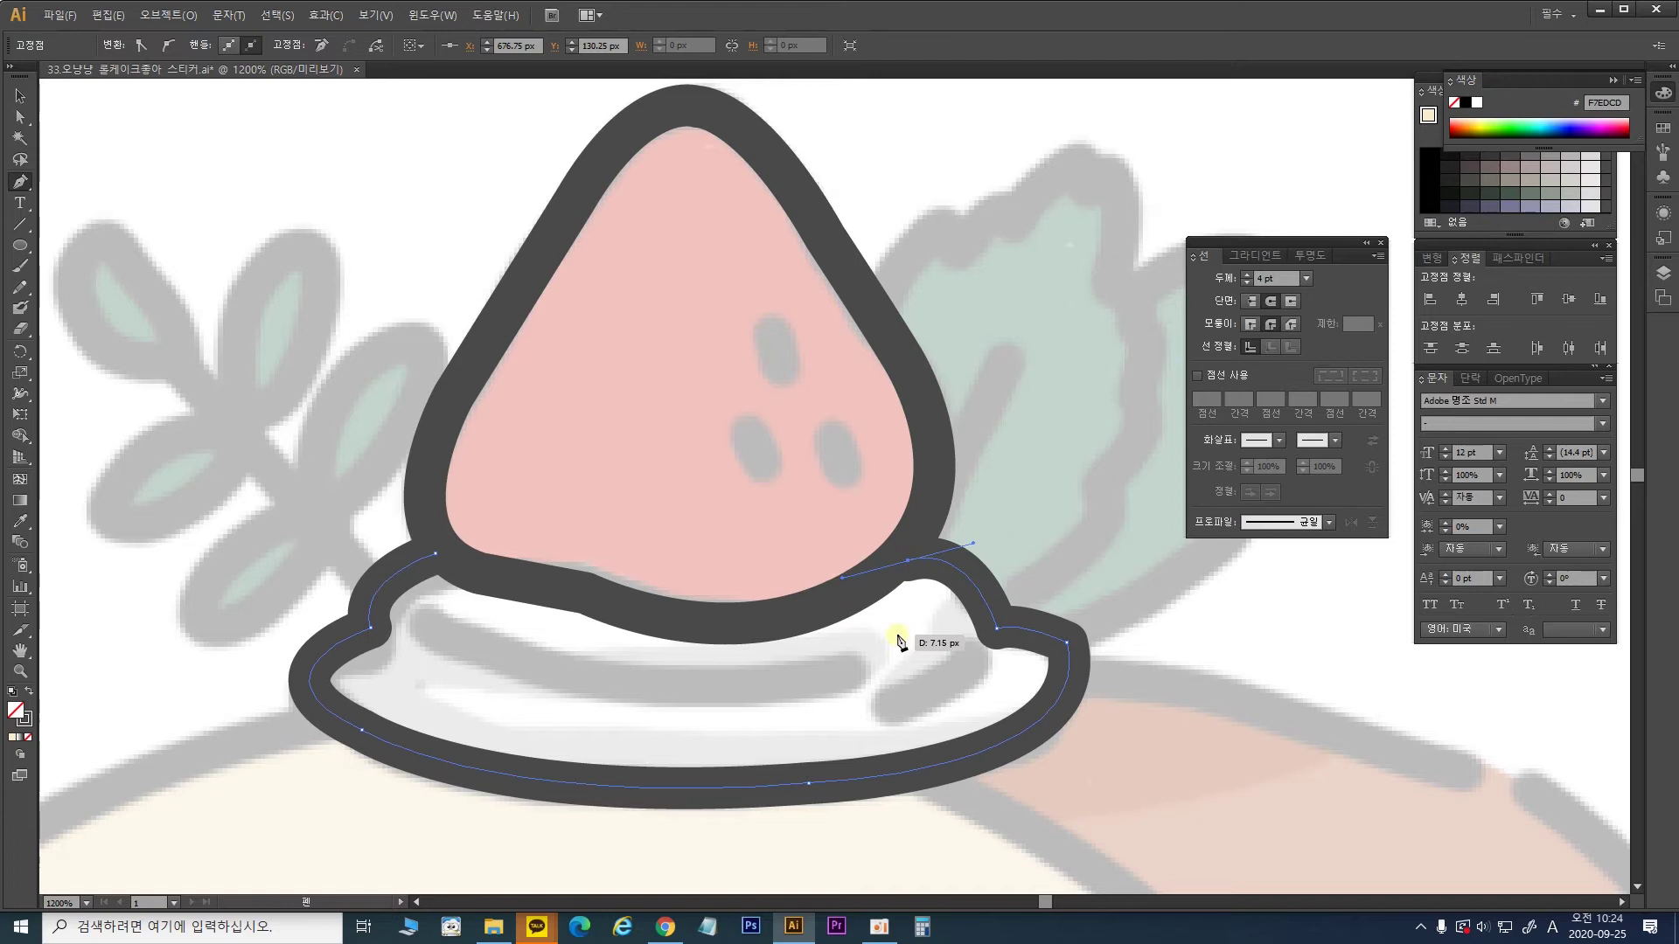
Step: Draw the long curved crease and the short slanted crease inside the whipped cream as separate open paths
click(424, 628)
drag(844, 677, 1113, 642)
ctrl+click(998, 696)
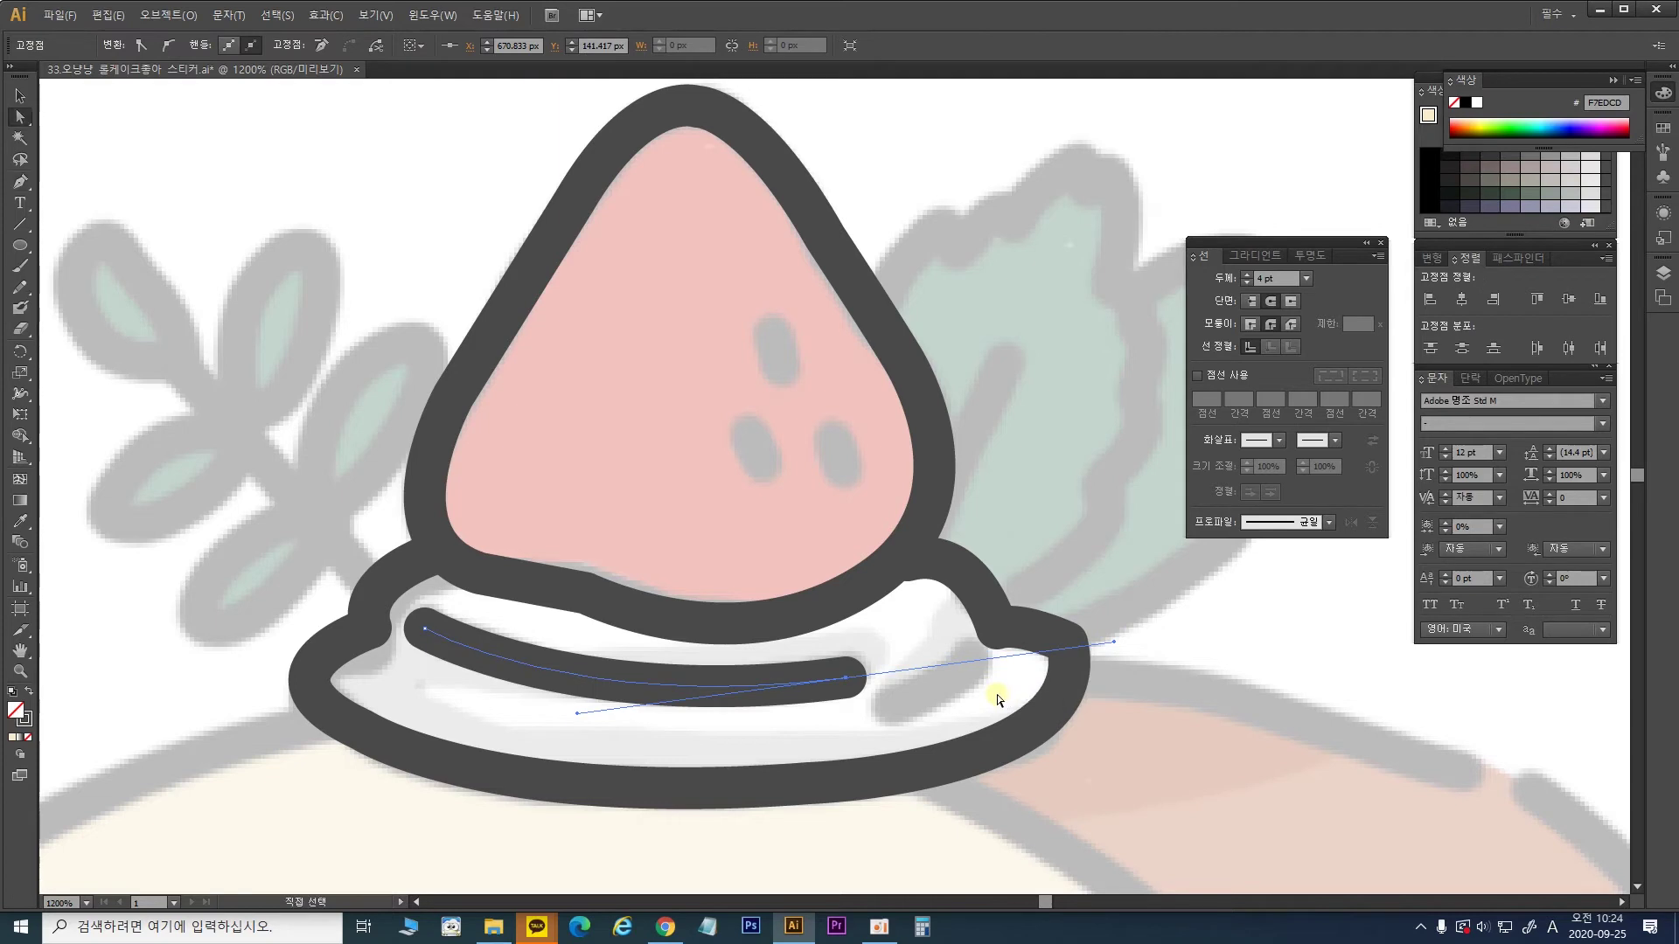
click(977, 658)
drag(892, 715, 859, 725)
Step: Set the stroke weight of both cream crease lines to 3 pt
click(19, 94)
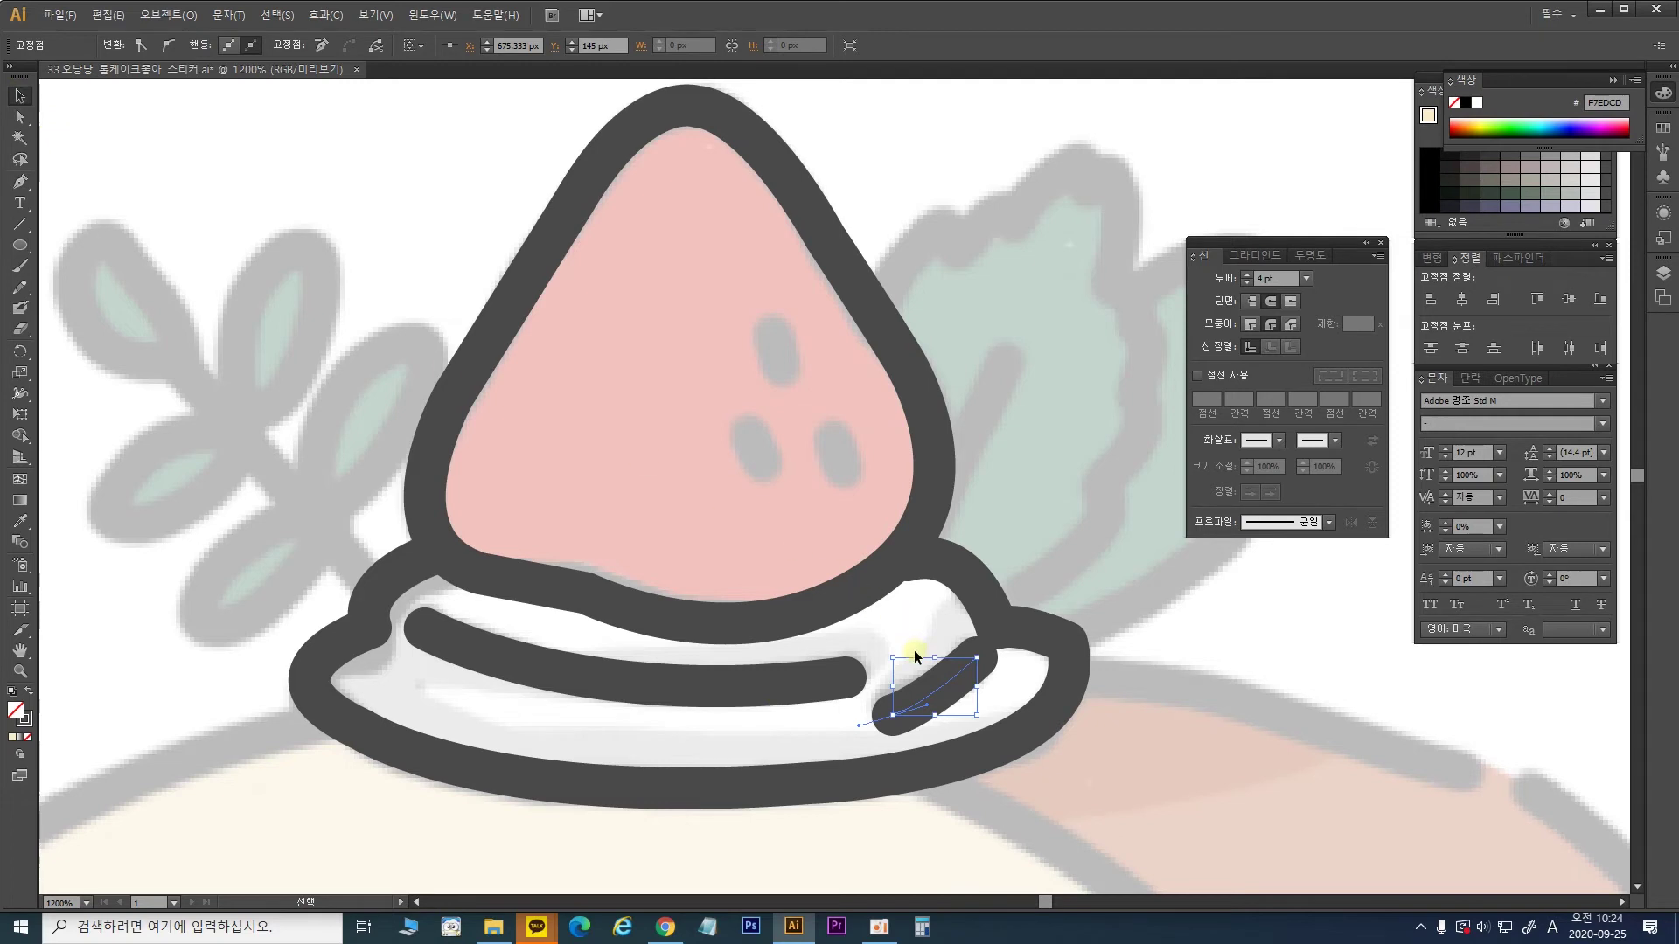
shift+click(802, 689)
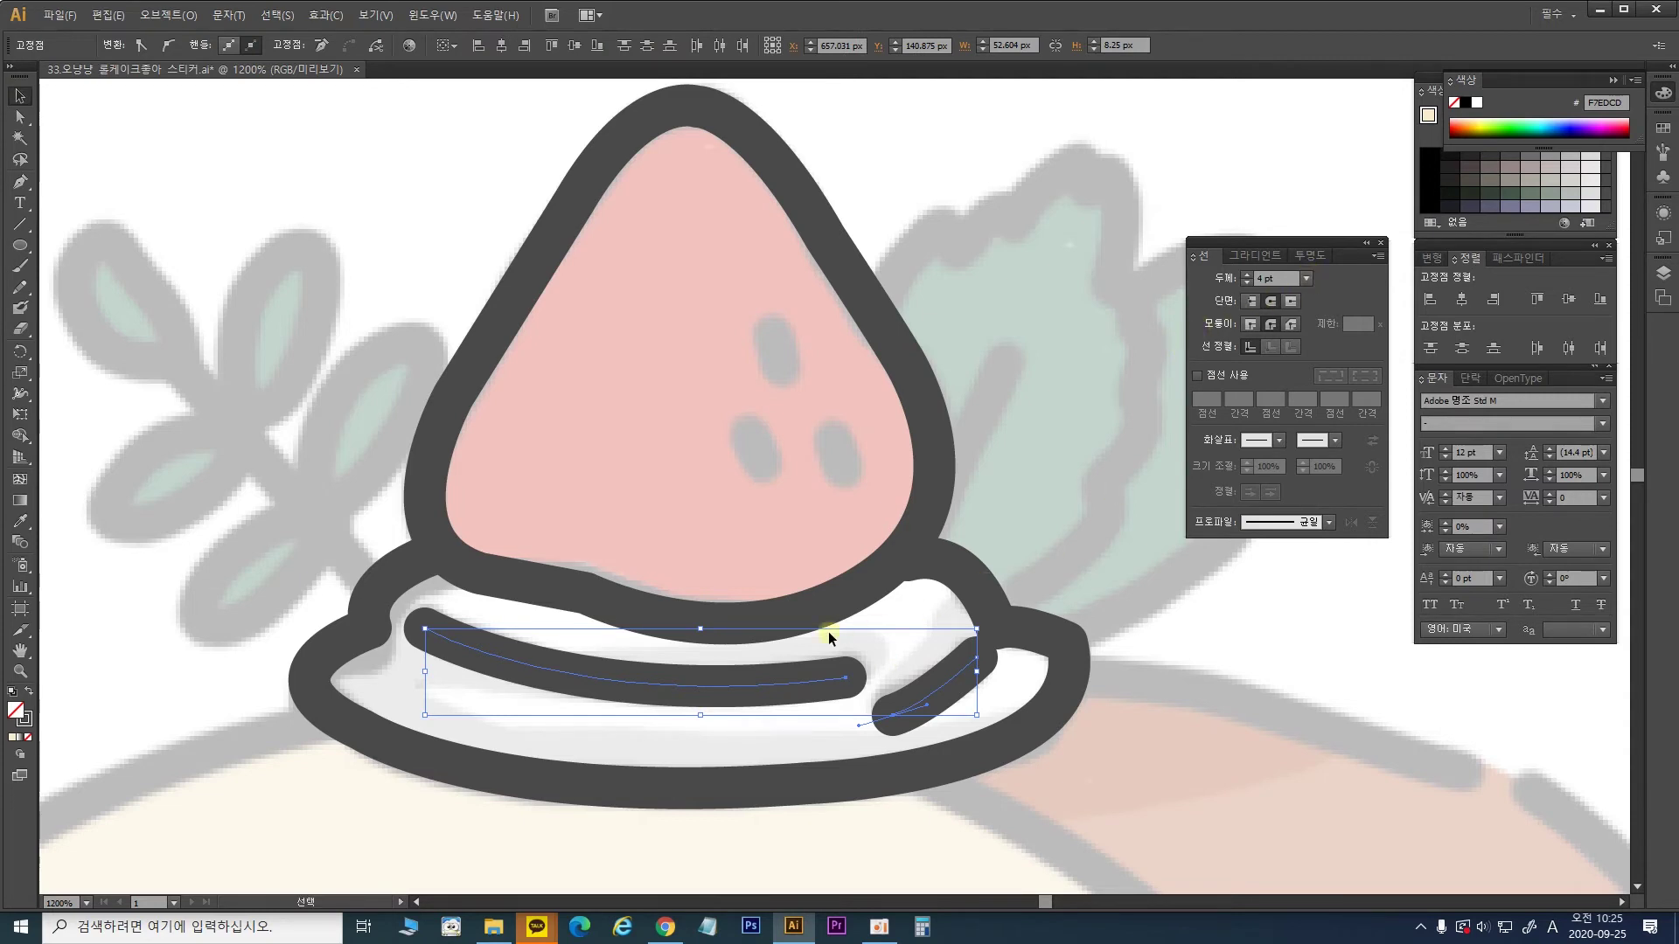
click(1305, 278)
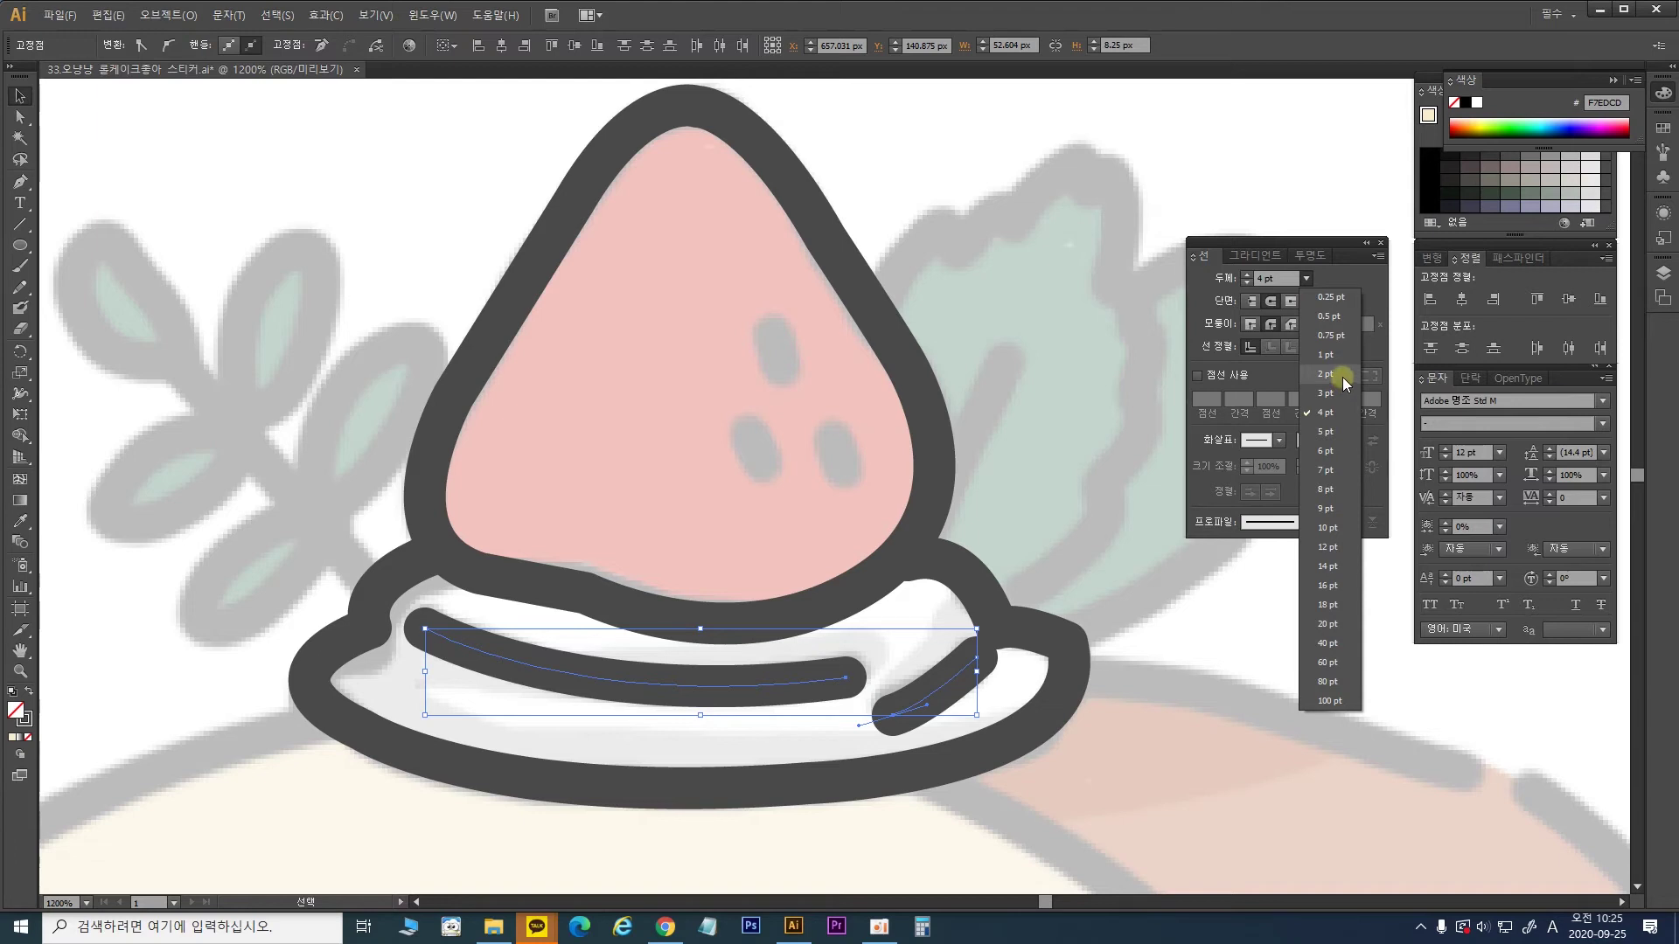
click(1341, 376)
click(1272, 278)
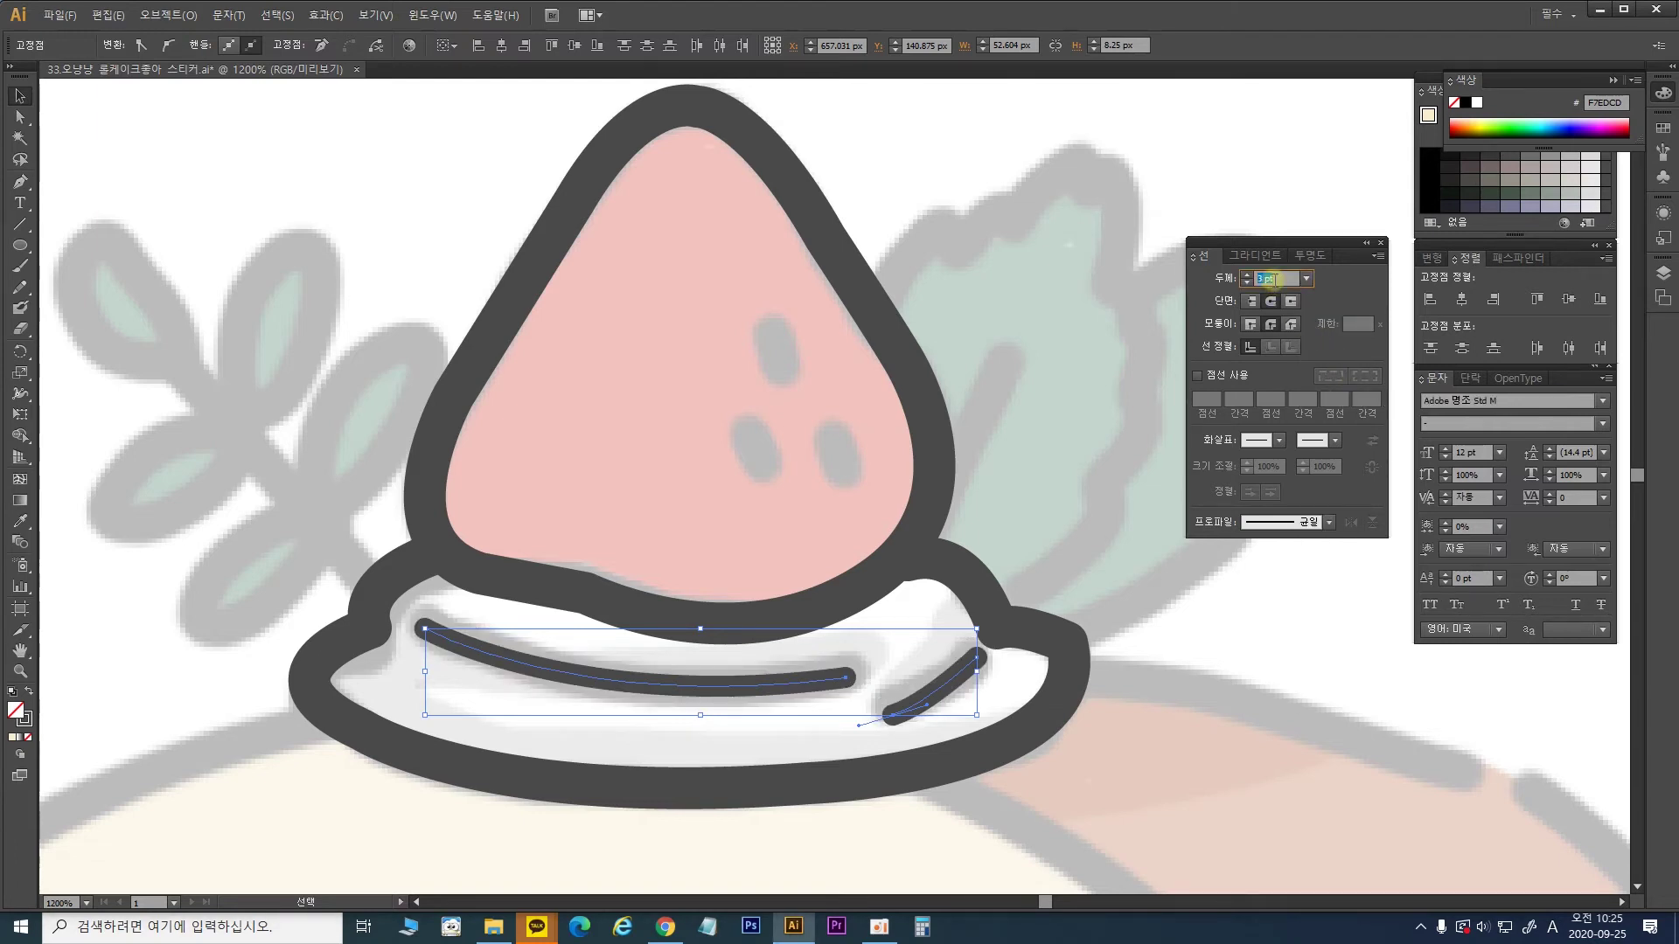
key(Up)
Step: Extend the short crease's upper end to the cream outline and bend its curve outward with the lower handle
click(20, 116)
click(1073, 533)
drag(980, 661, 1000, 636)
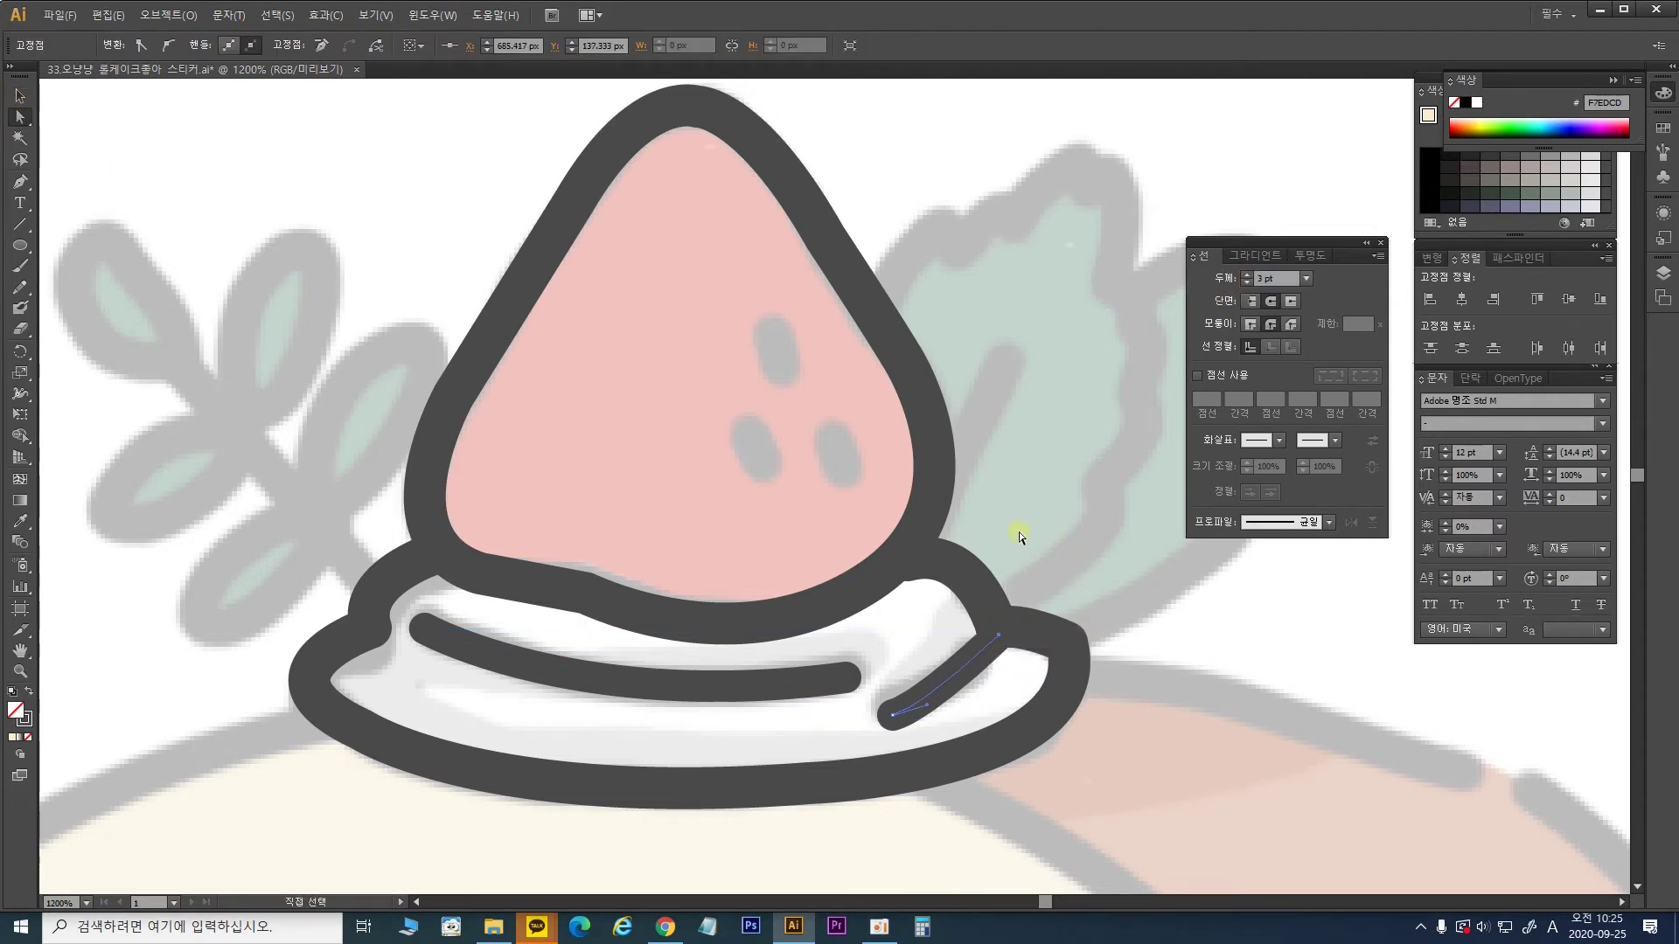
click(1020, 532)
mouse_move(927, 704)
mouse_down()
mouse_move(974, 705)
mouse_move(996, 675)
mouse_up()
click(852, 481)
Step: Draw the sprig's straight diagonal stem left of the strawberry, from the cream up to the topmost leaf
drag(930, 363, 743, 435)
key(p)
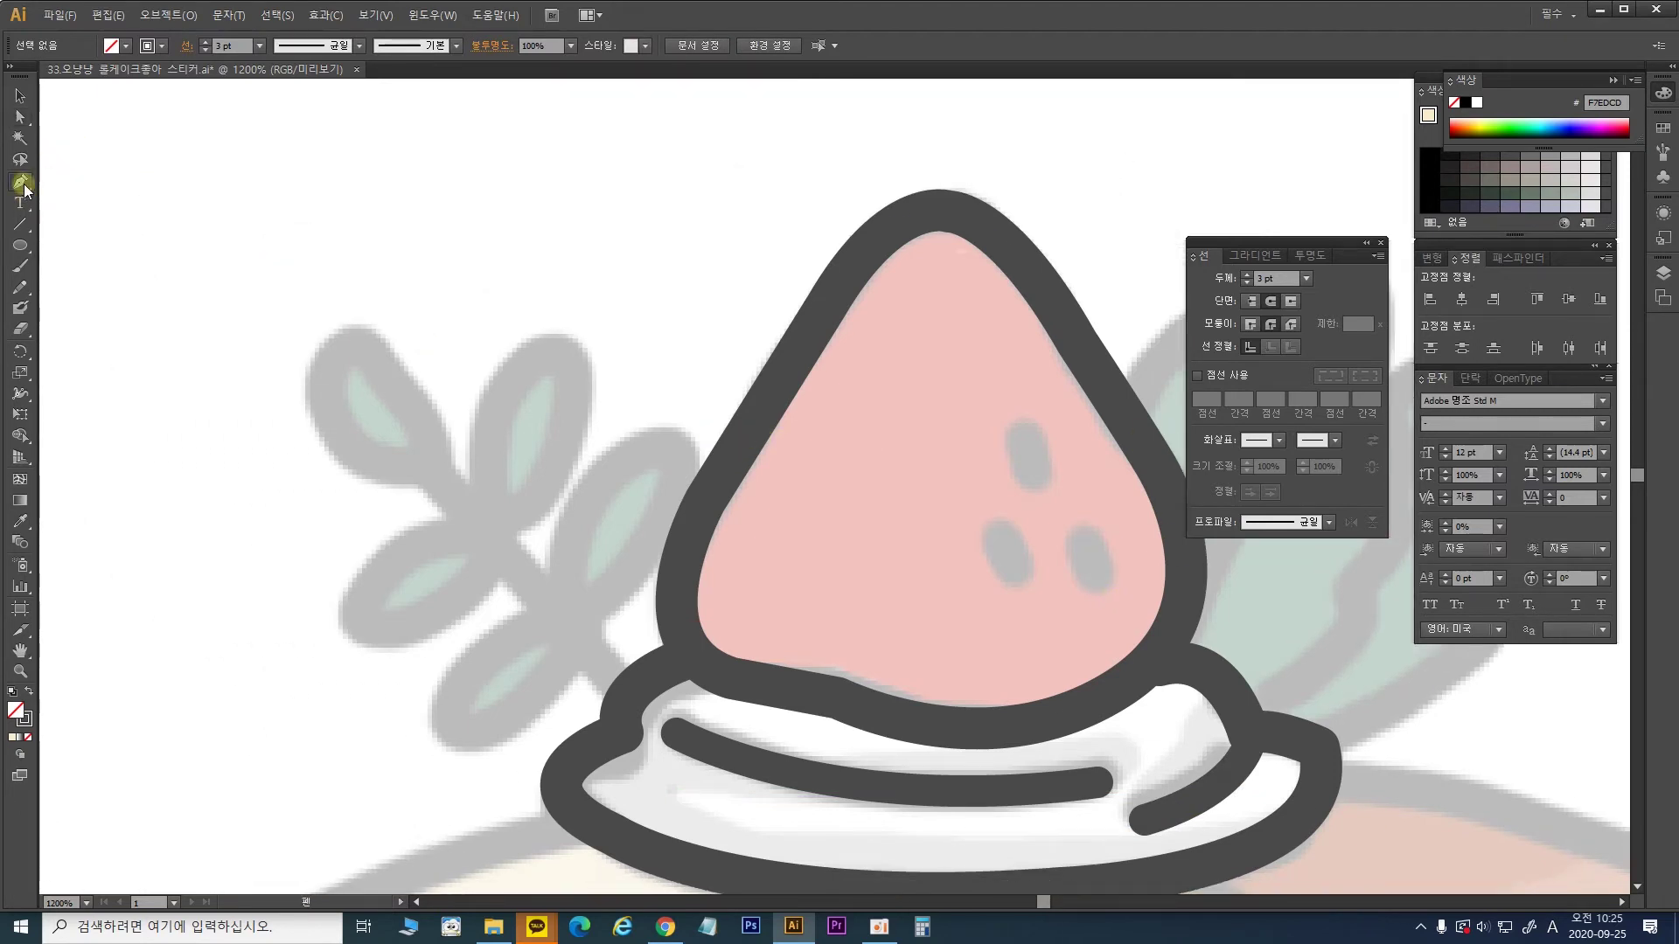
click(629, 695)
click(427, 460)
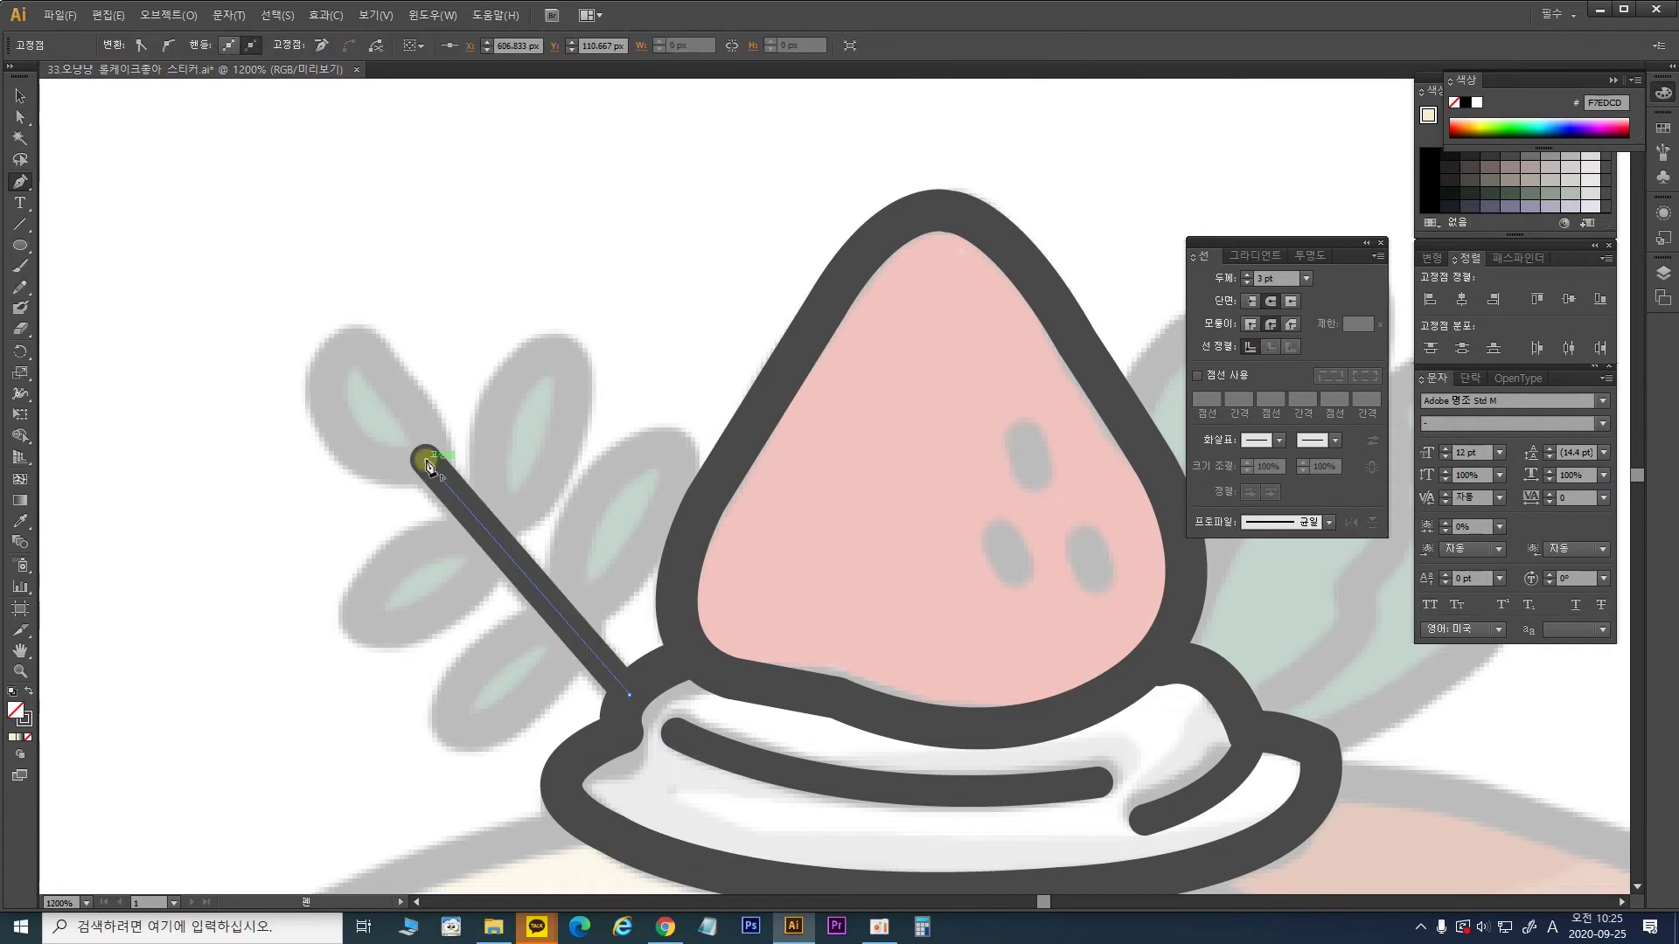
Step: Set the sprig stem's stroke weight to 2 pt and deselect it
click(1282, 278)
text(4)
key(Return)
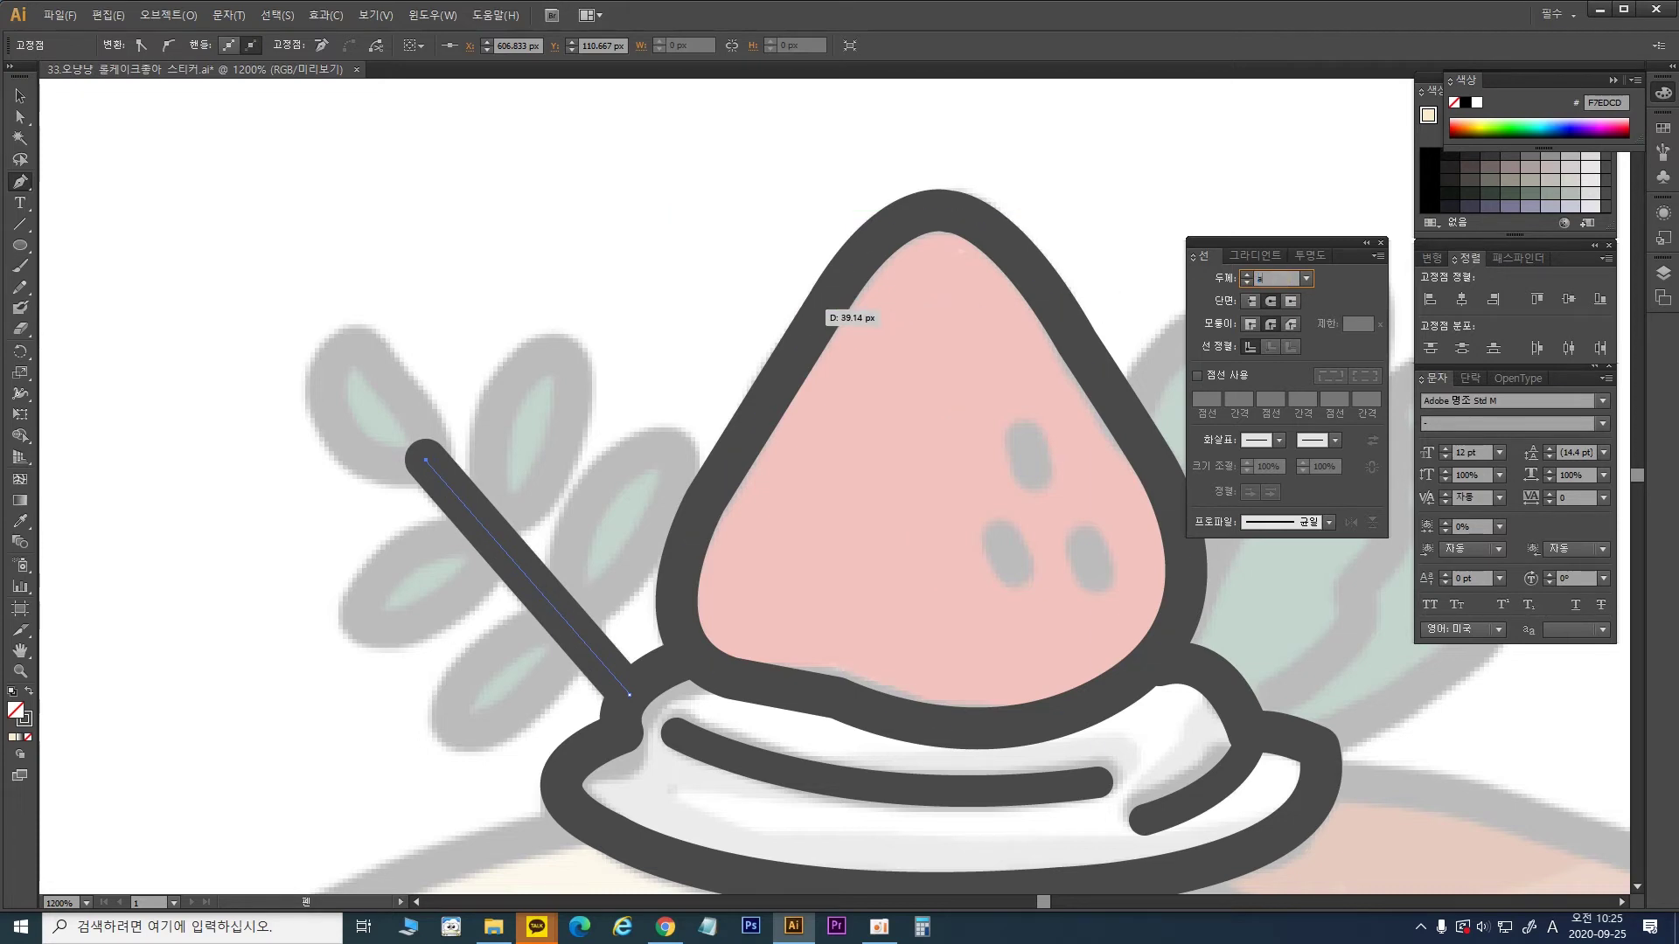
key(Escape)
click(1277, 278)
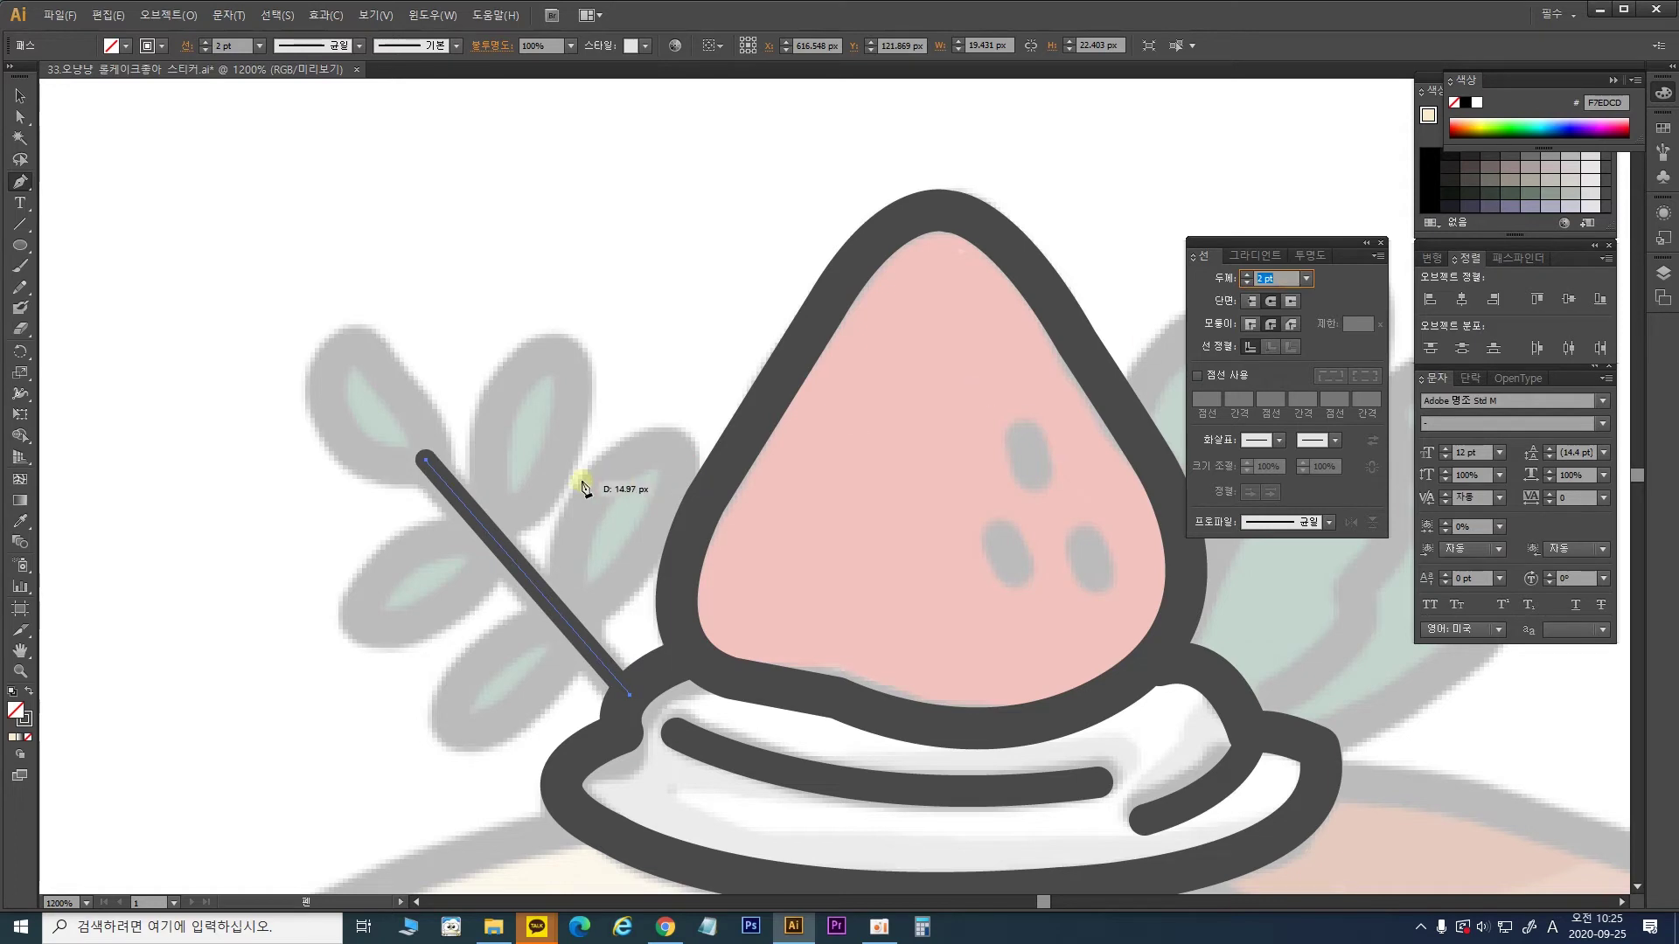
click(20, 98)
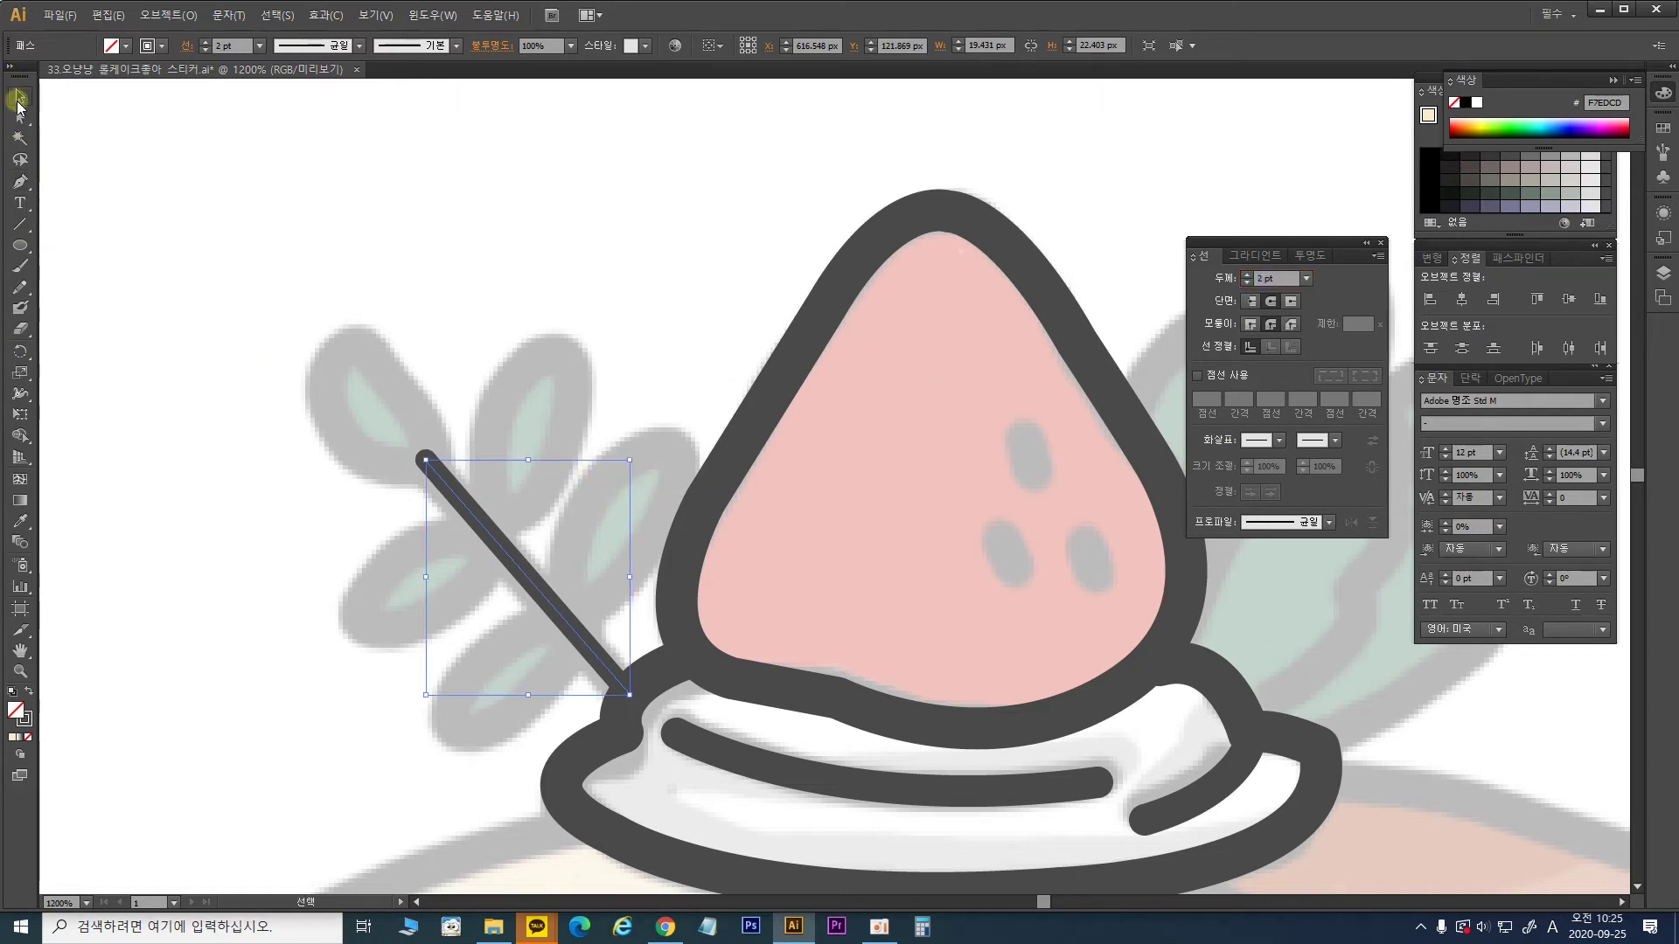
click(72, 142)
Step: Draw the closed, pointed outline of the sprig leaf nearest the strawberry, growing from the lower stem
click(19, 182)
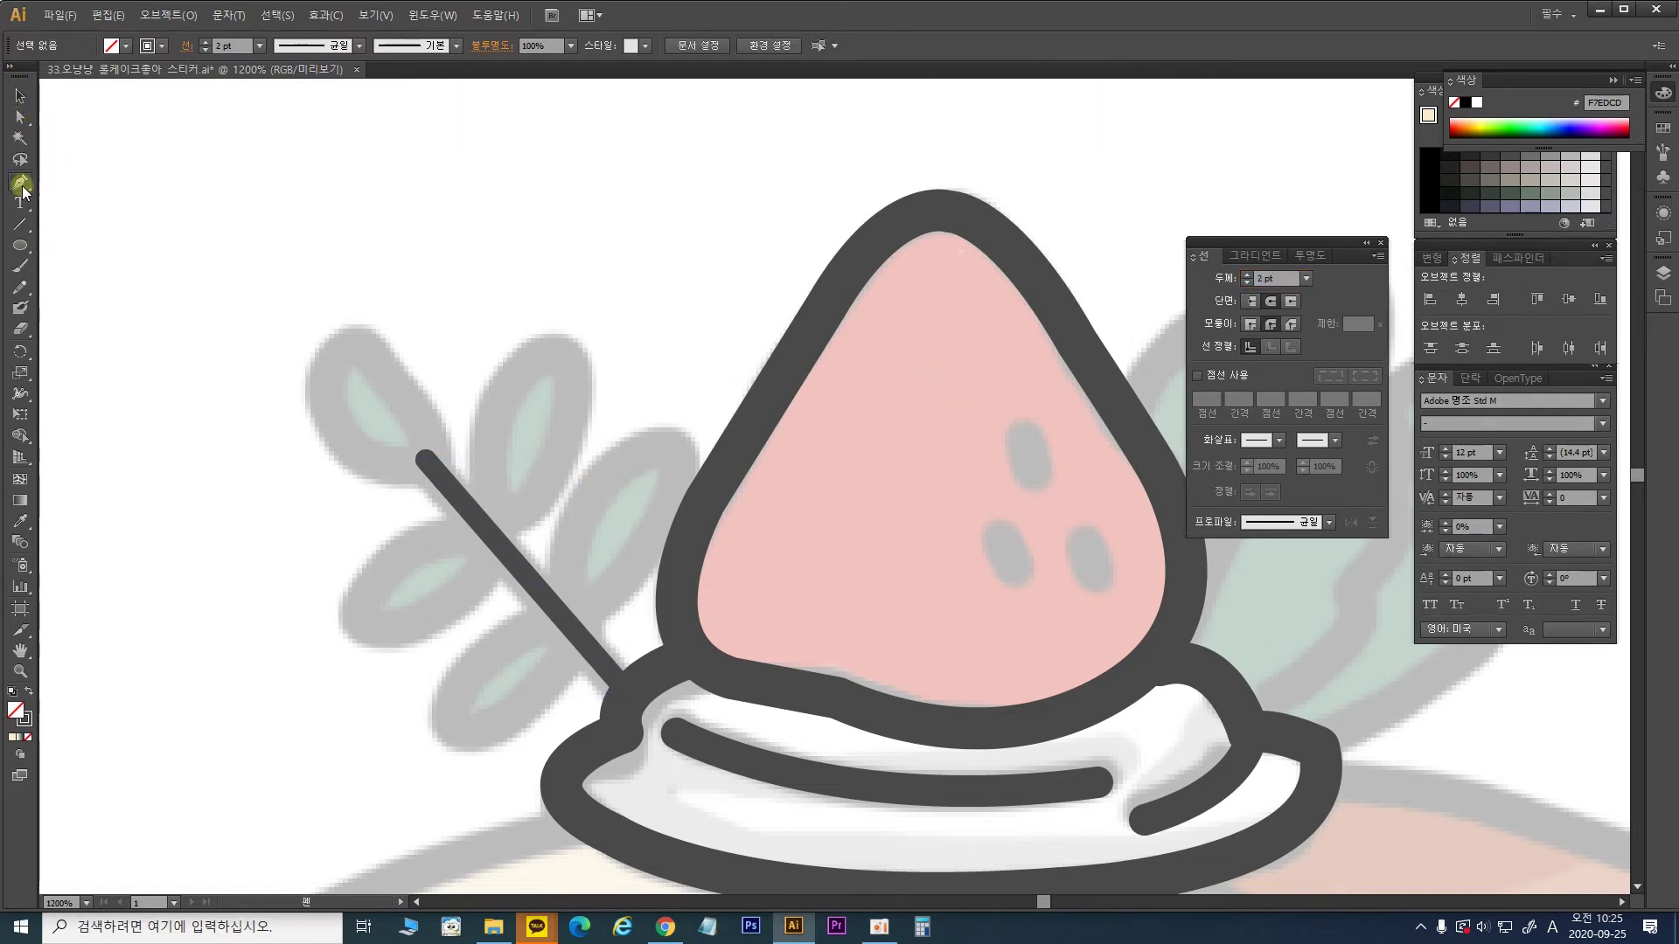
click(572, 628)
drag(679, 440, 652, 371)
click(681, 441)
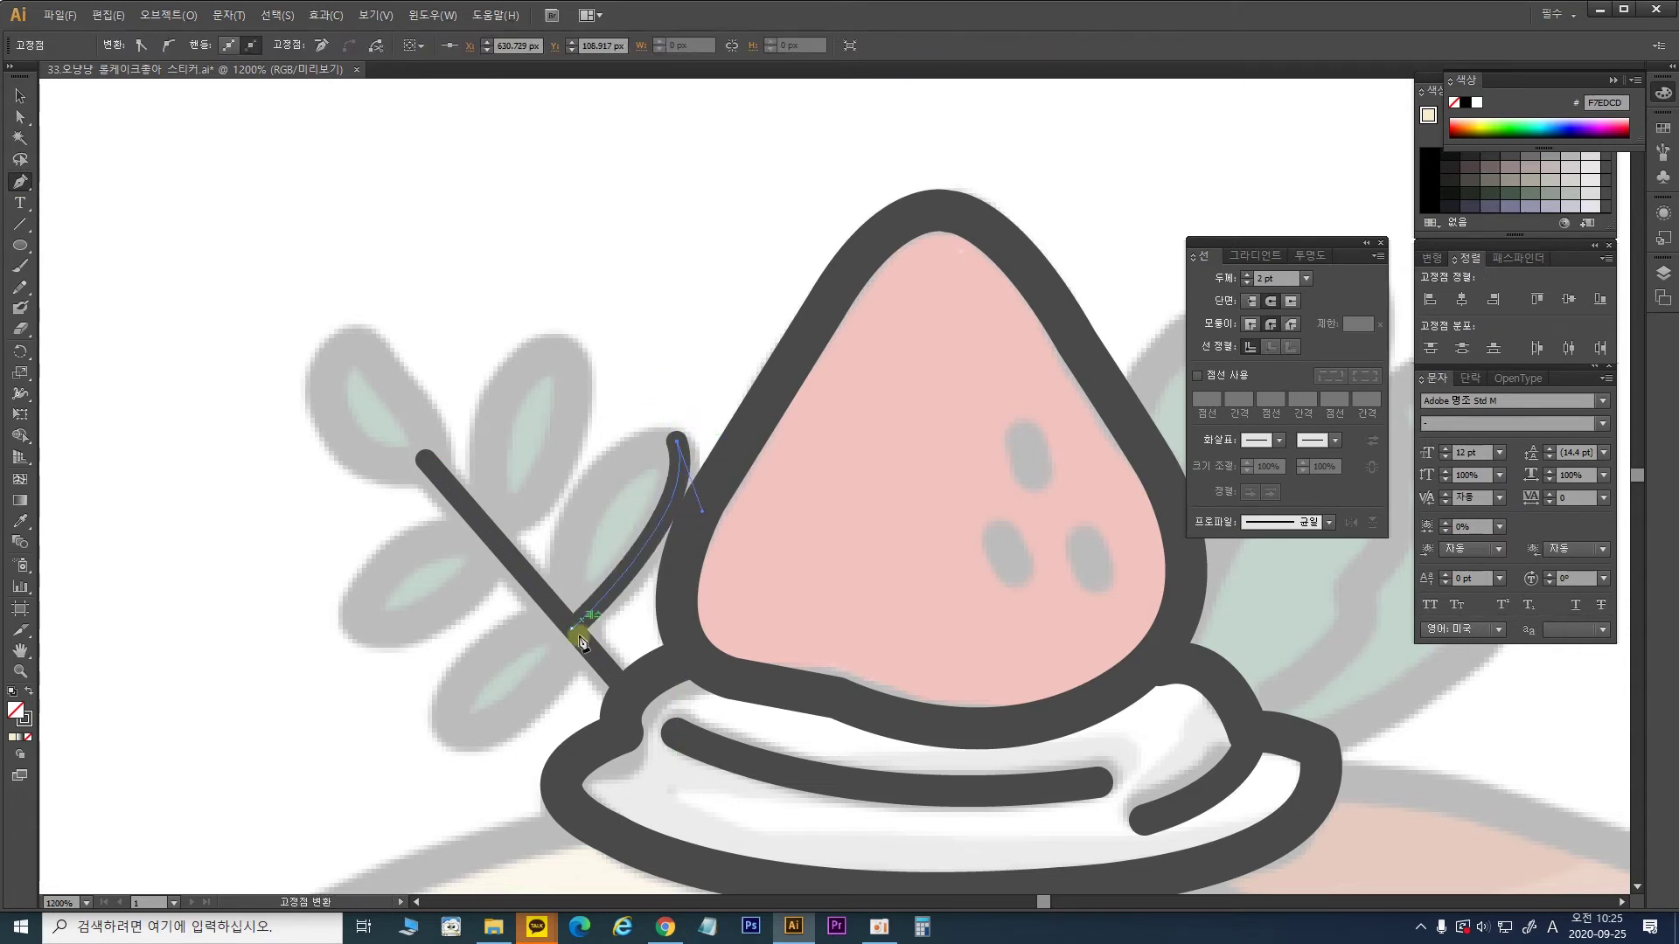
click(572, 629)
drag(570, 632, 598, 819)
key(g)
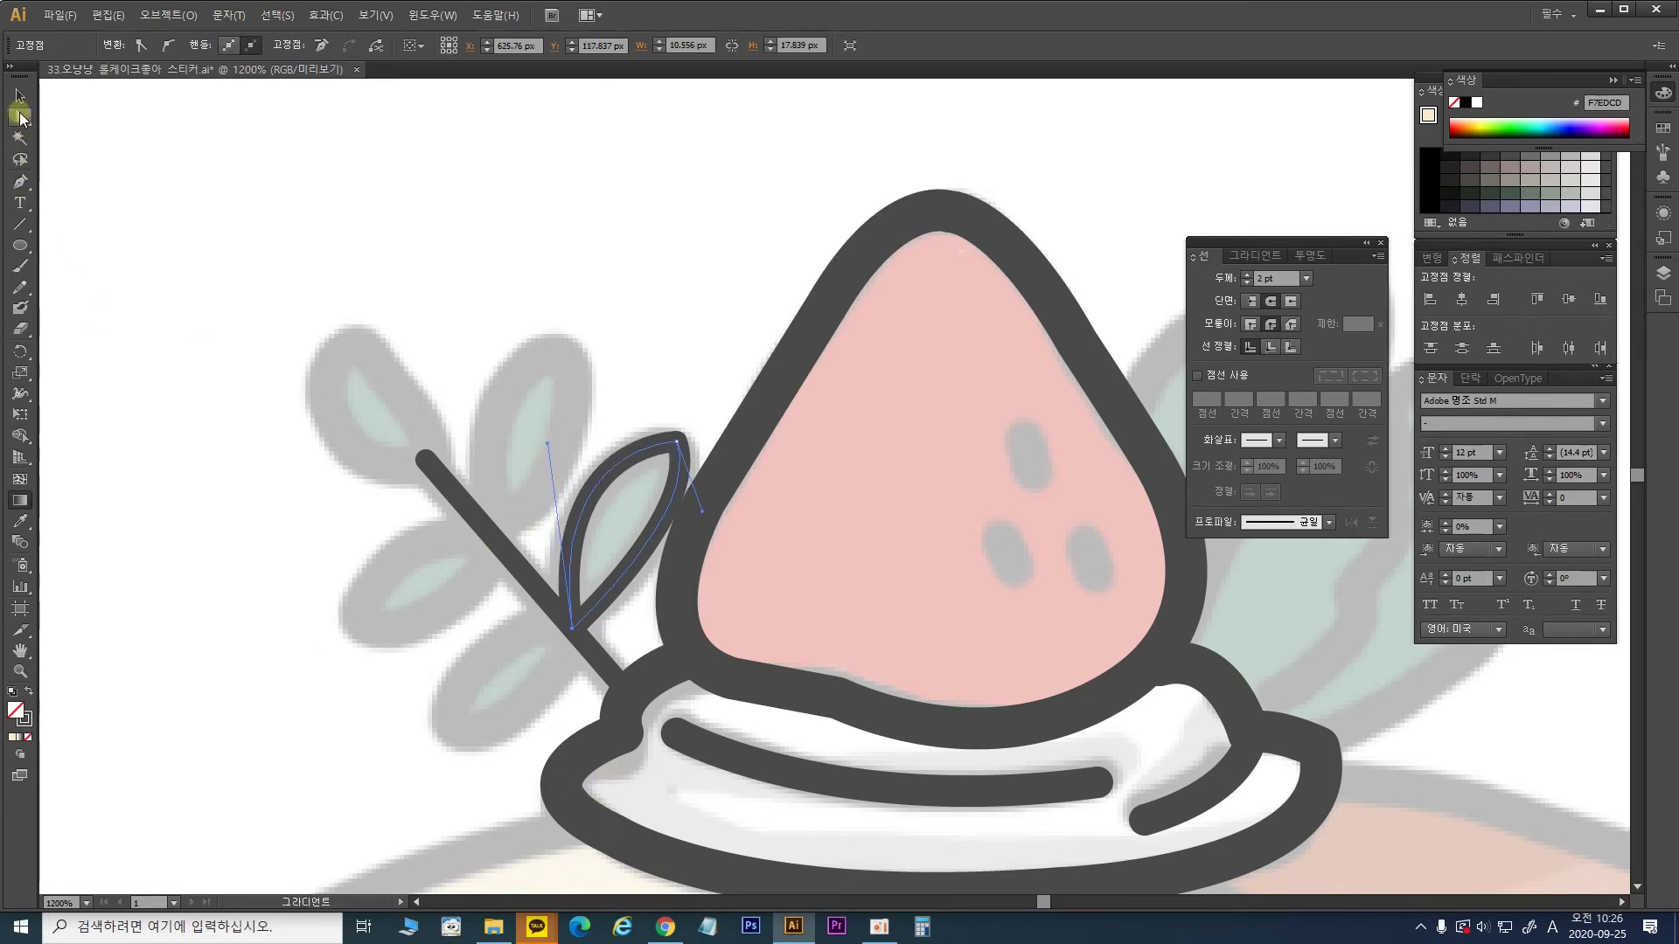
Step: Outline the upper leaf on the stem's strawberry side as a closed, pointed shape starting and ending on the stem
click(21, 182)
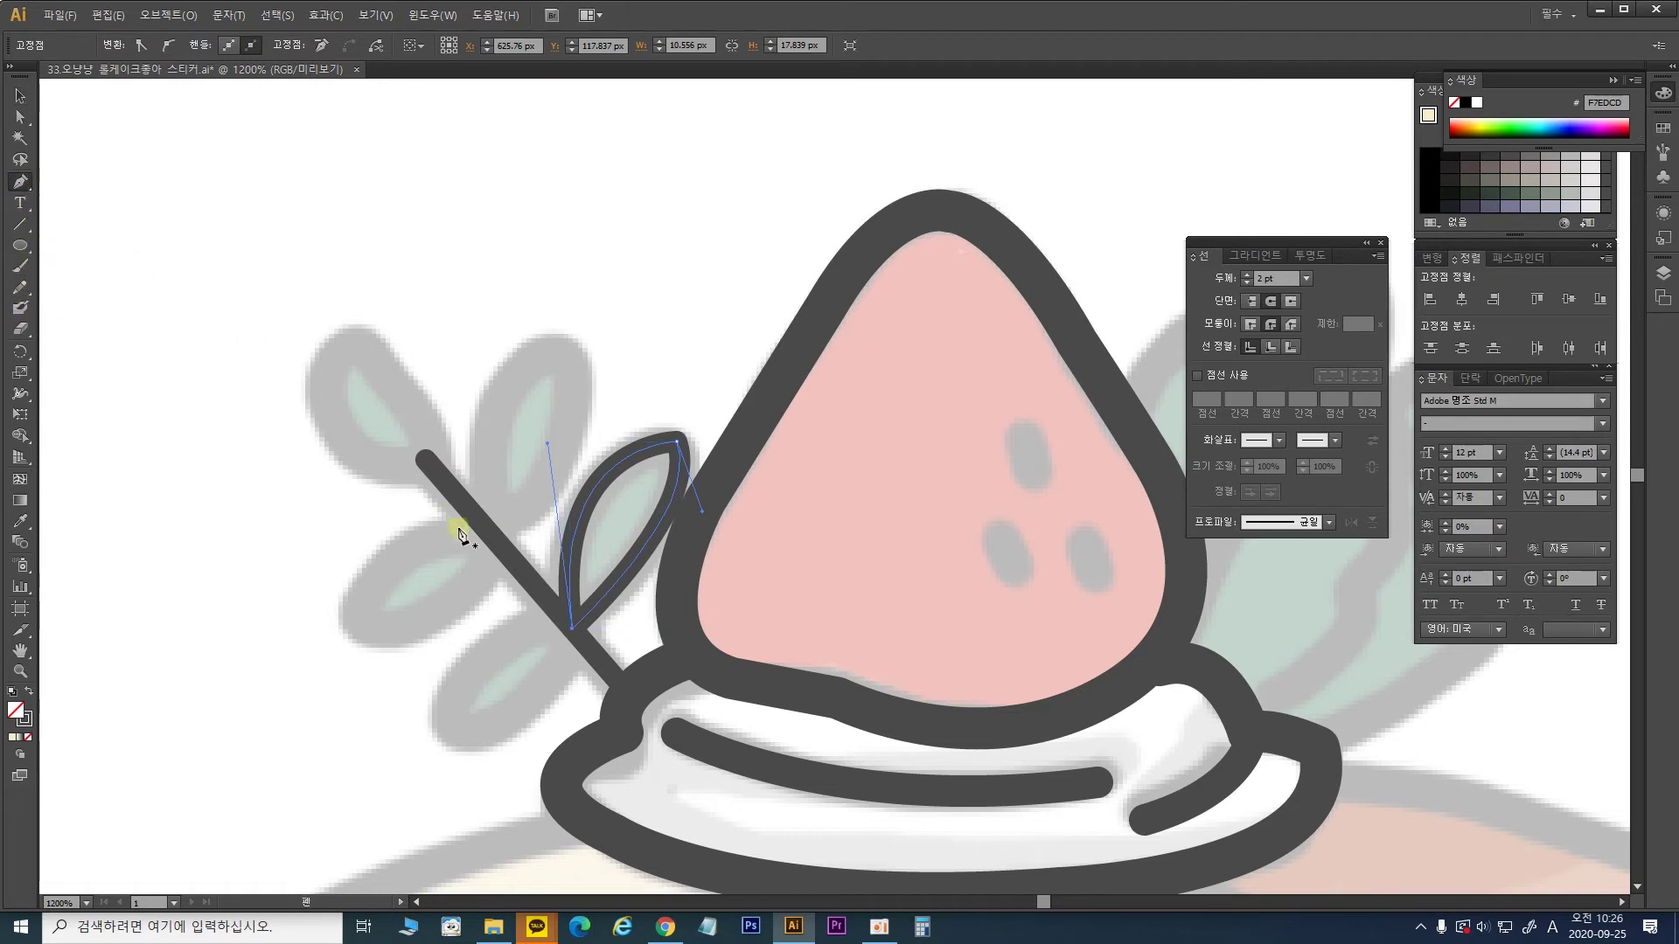
click(502, 547)
mouse_move(569, 353)
mouse_down()
mouse_move(516, 300)
mouse_move(519, 251)
mouse_up()
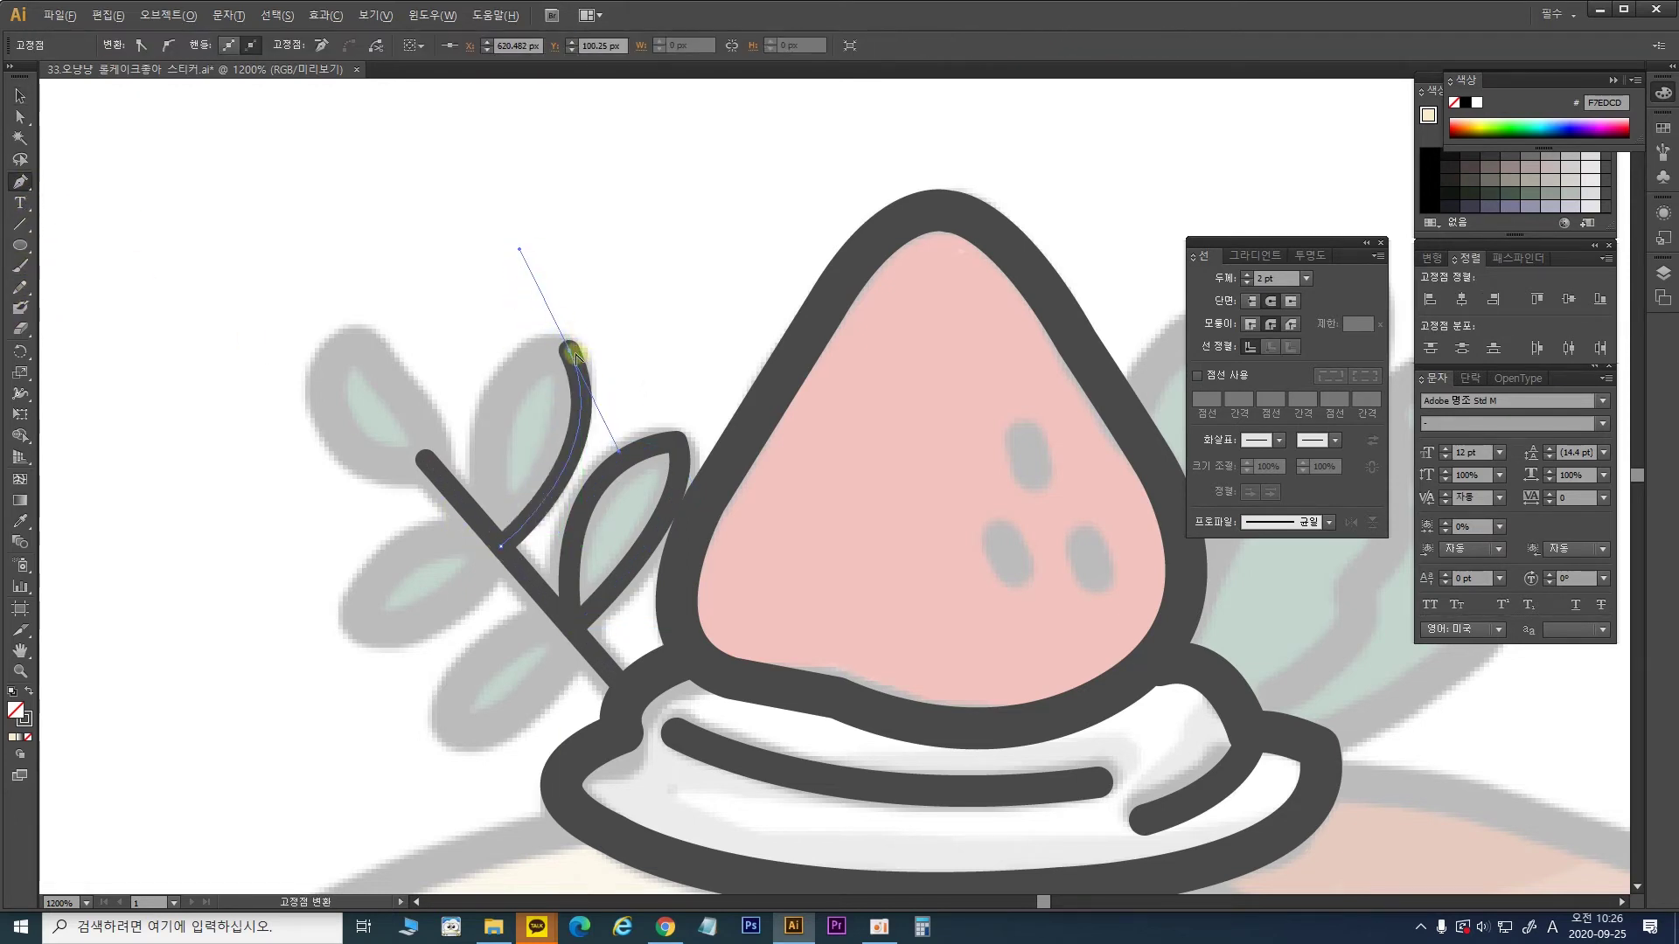
click(573, 354)
mouse_move(503, 549)
mouse_down()
mouse_move(562, 768)
mouse_move(550, 753)
mouse_up()
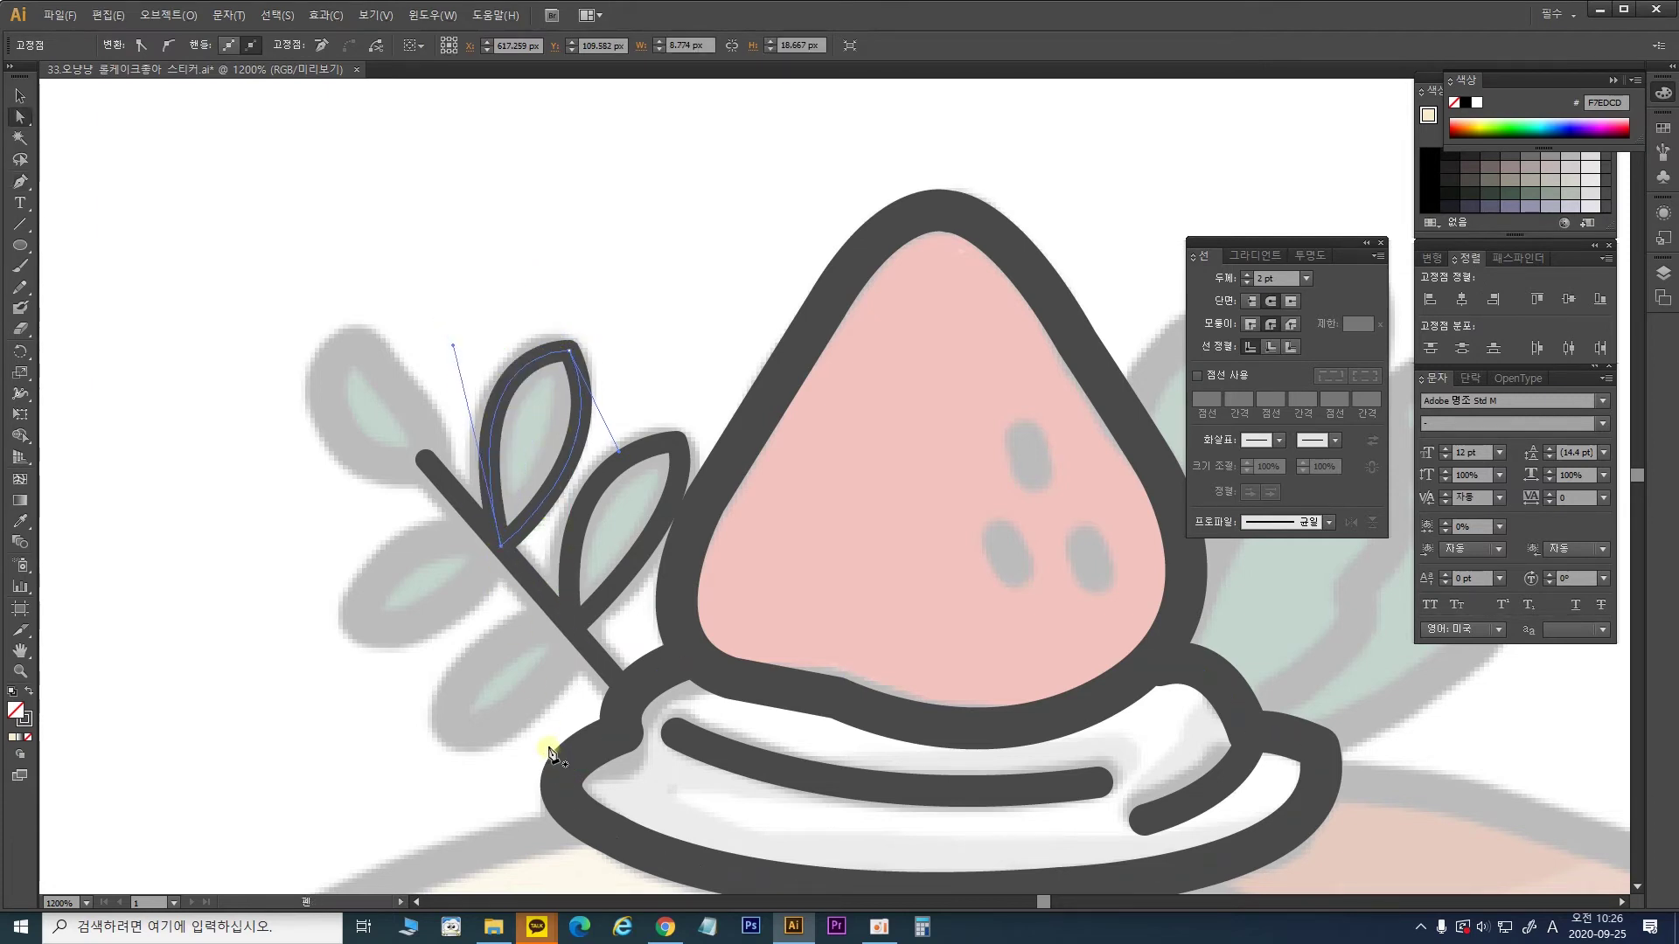
Step: Draw a closed teardrop outline for the topmost sprig leaf, starting and ending at the stem's tip
click(434, 467)
drag(329, 311, 245, 311)
drag(430, 466, 598, 423)
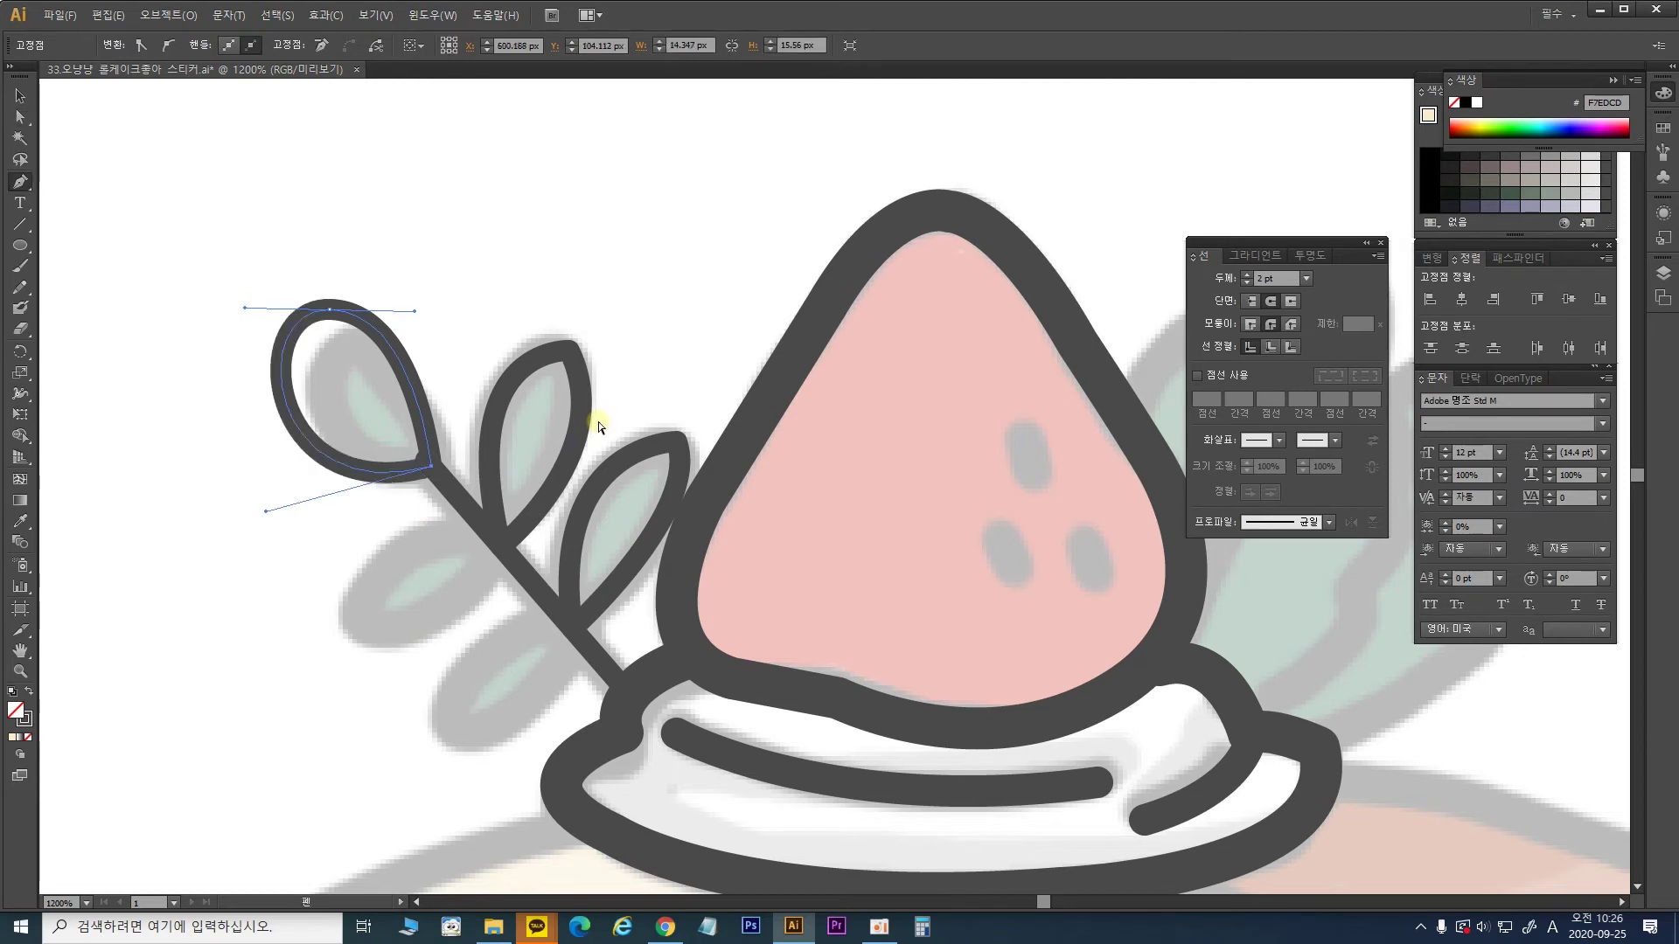
Step: Trace the upper leaf on the stem's outer side with a closed curved outline meeting mid-stem
click(488, 534)
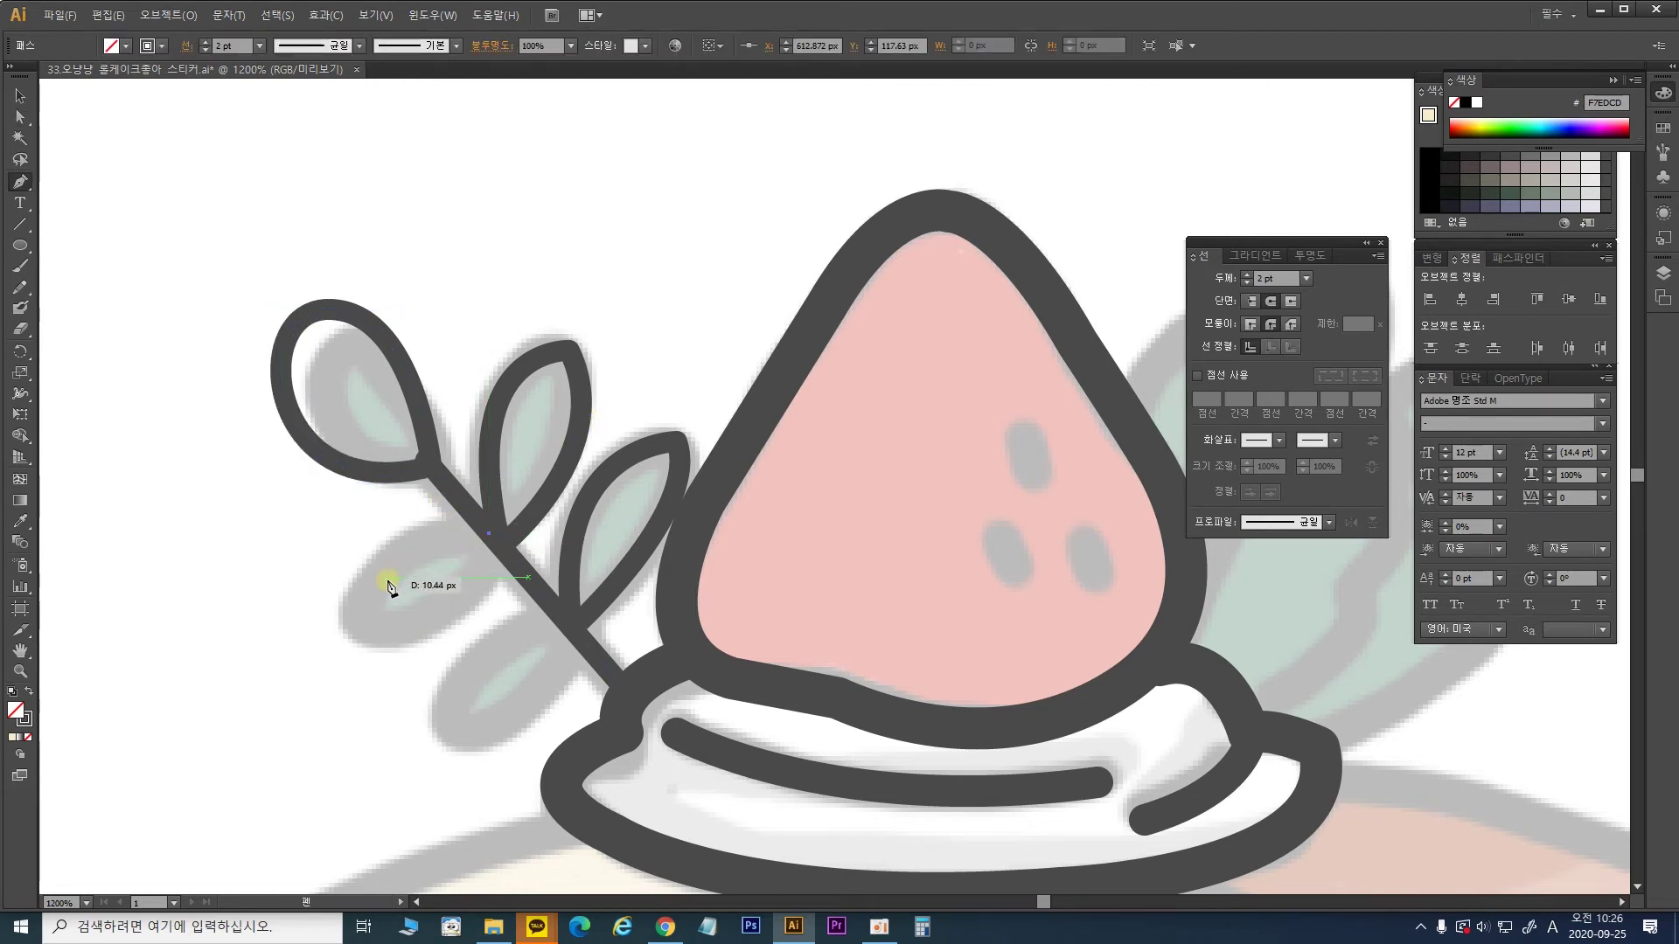
drag(343, 622, 321, 737)
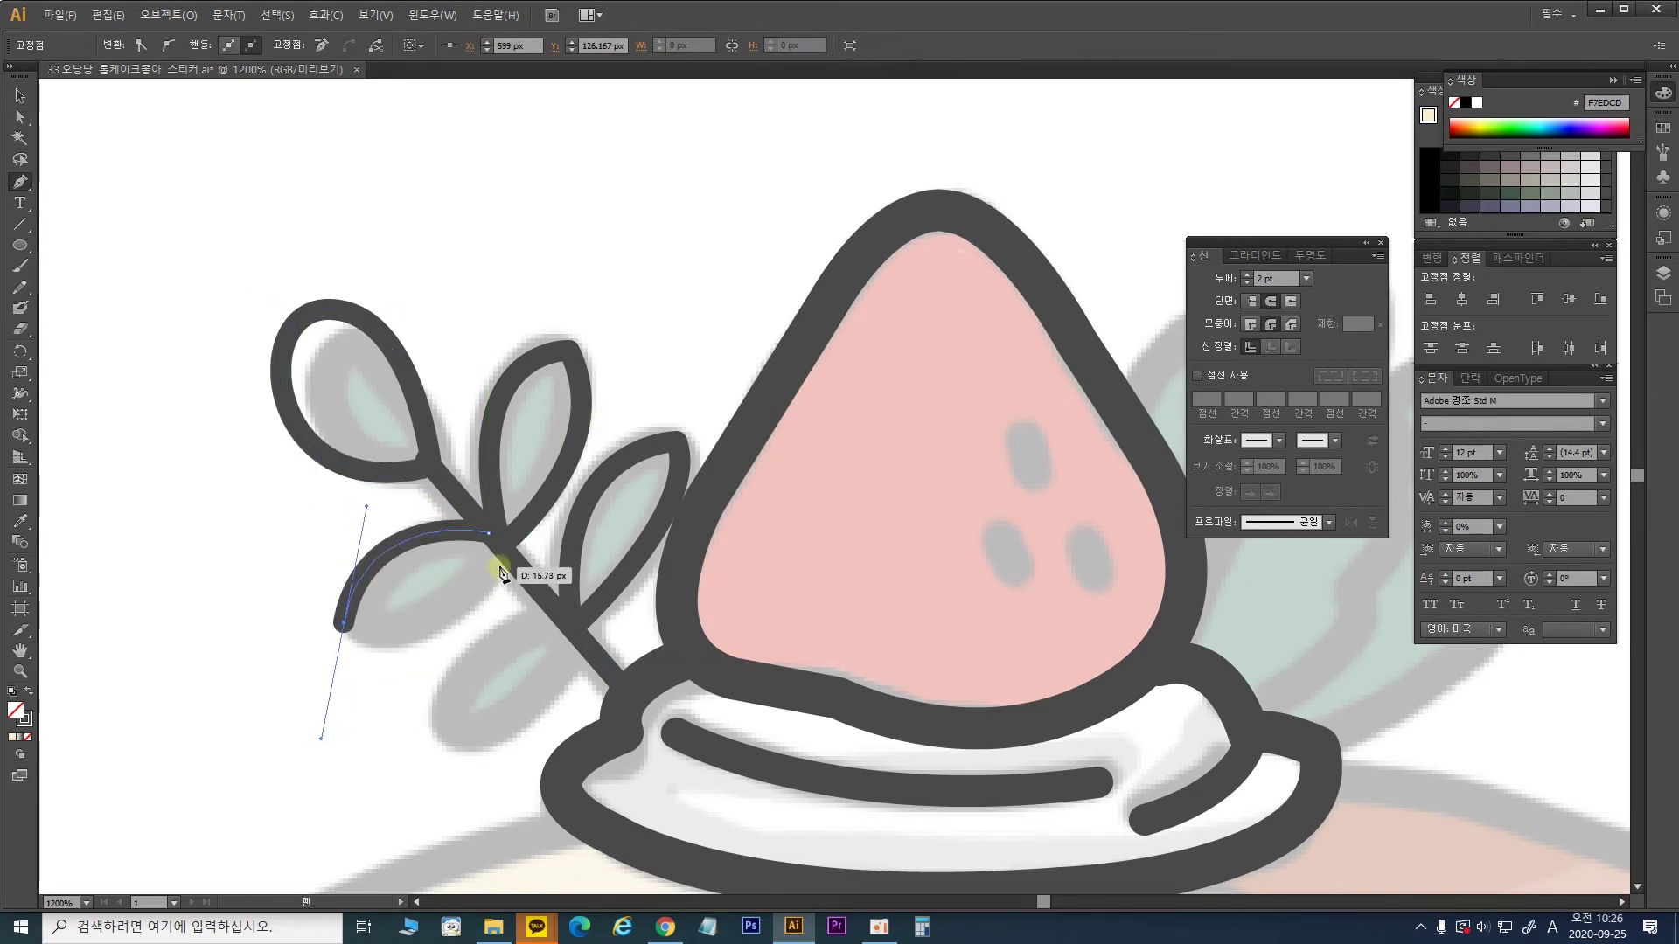
drag(488, 533, 452, 505)
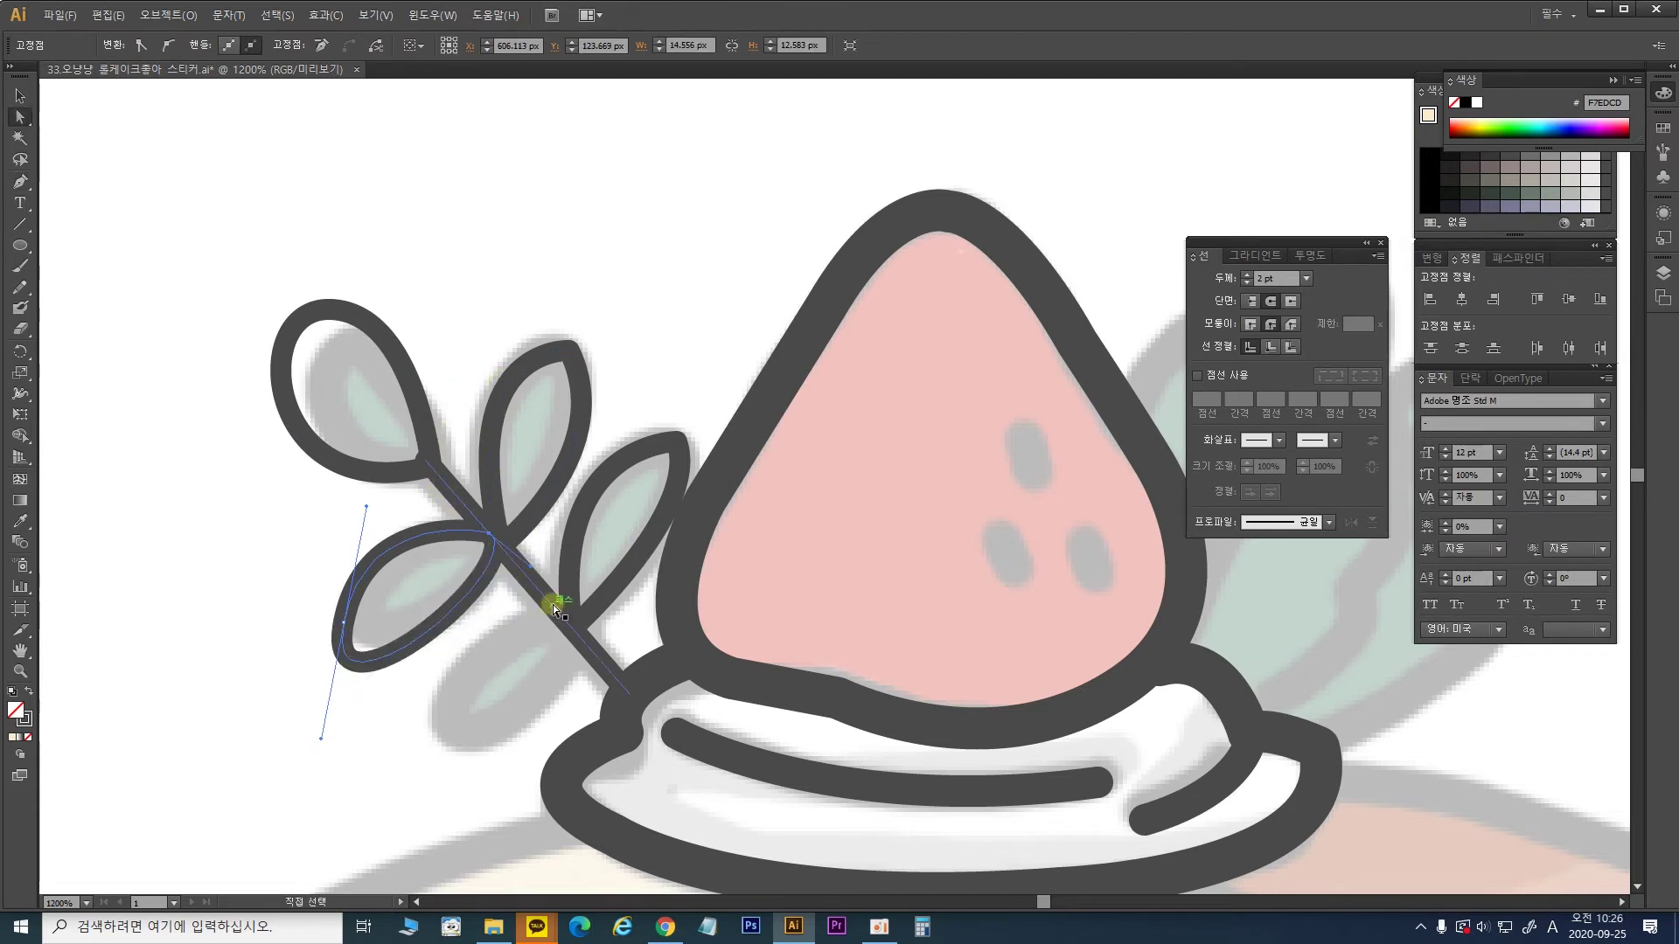
Step: Trace the lower outer sprig leaf just above the cream with a closed curved outline, and deselect it
click(558, 621)
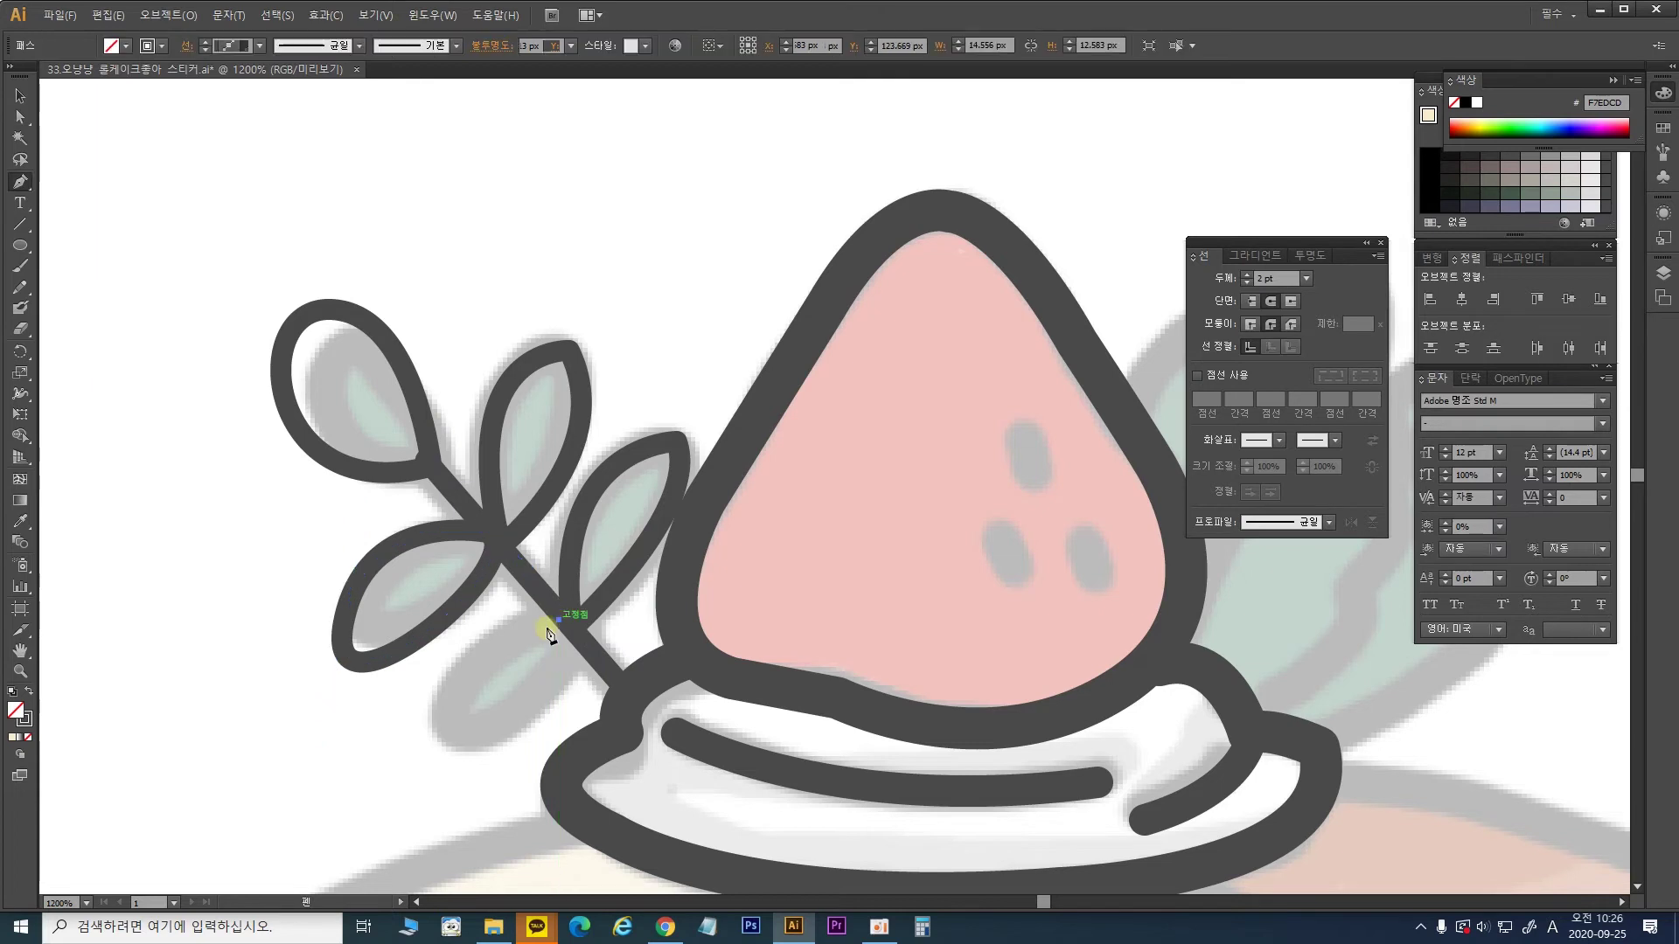
drag(446, 728, 456, 821)
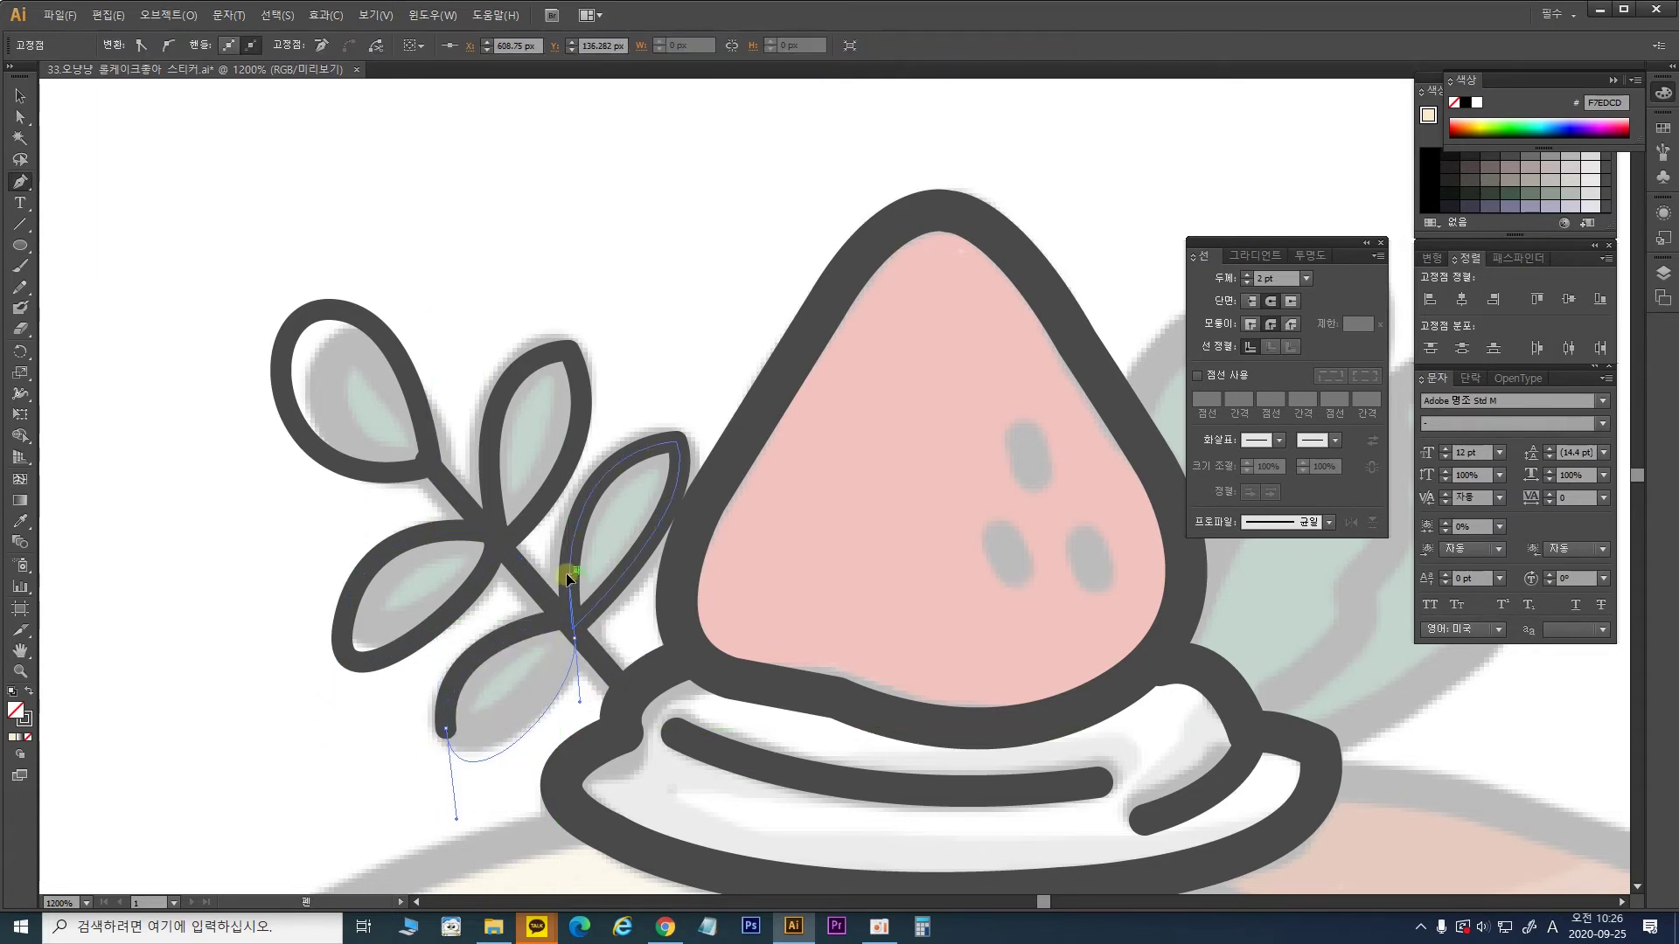
click(560, 619)
drag(503, 615, 486, 597)
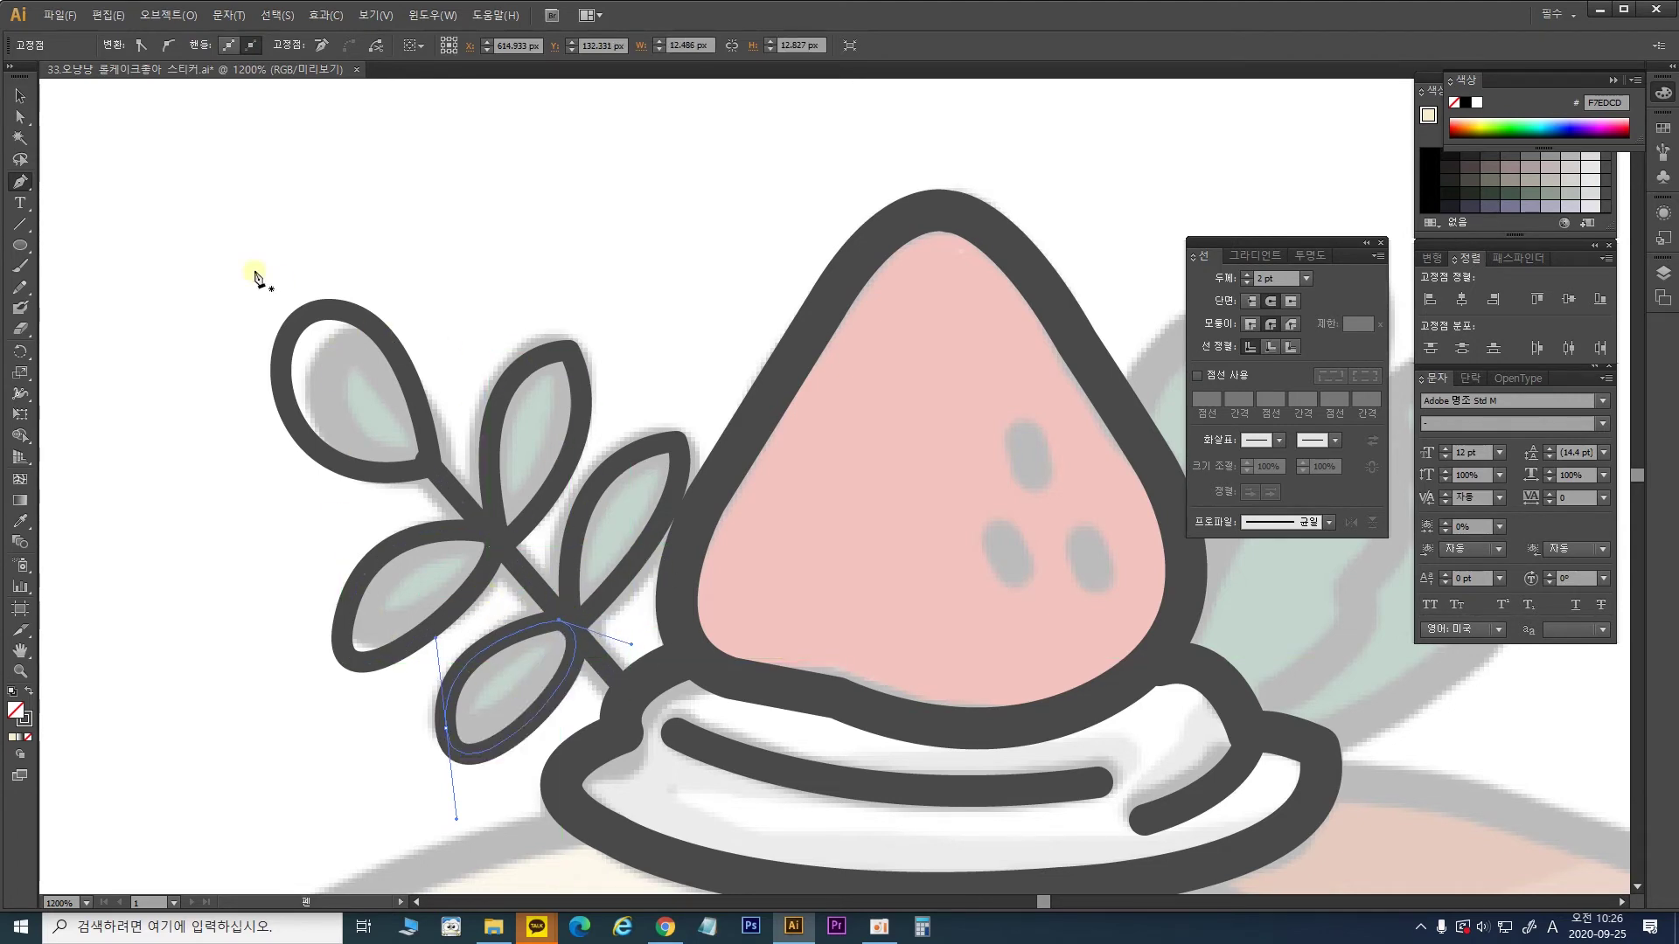
click(20, 94)
click(355, 217)
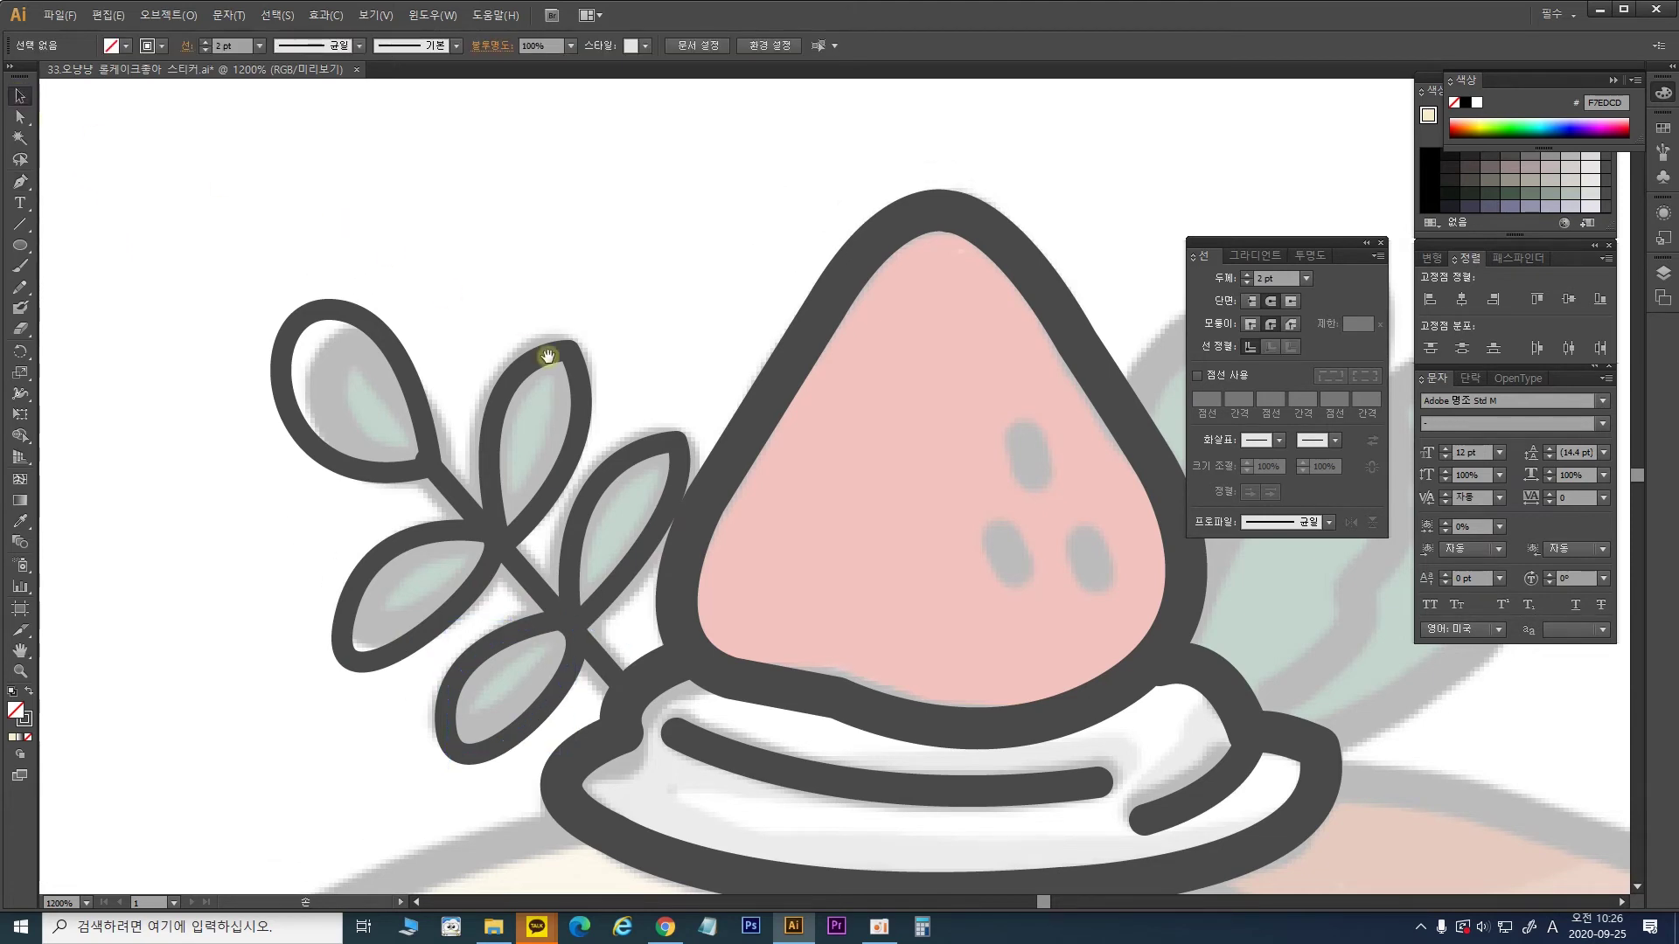
Step: Nudge the topmost sprig leaf slightly and lower its upper edge to a height of about 13.3 px
drag(558, 350, 650, 349)
drag(496, 366, 488, 360)
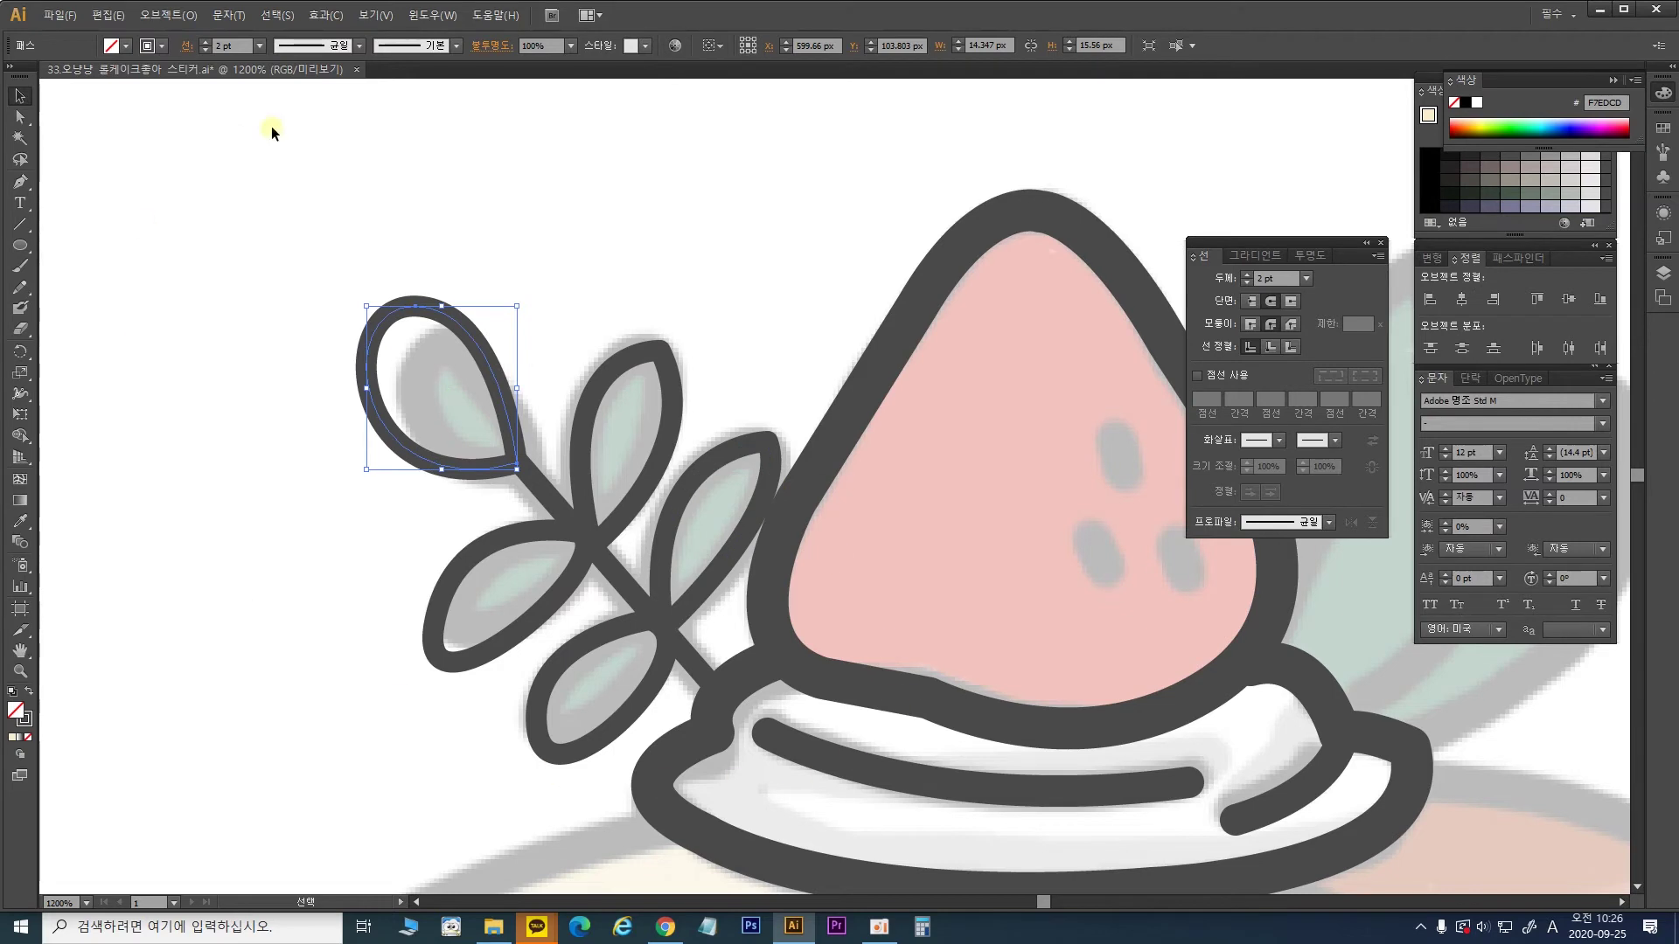
click(750, 311)
drag(773, 359, 647, 265)
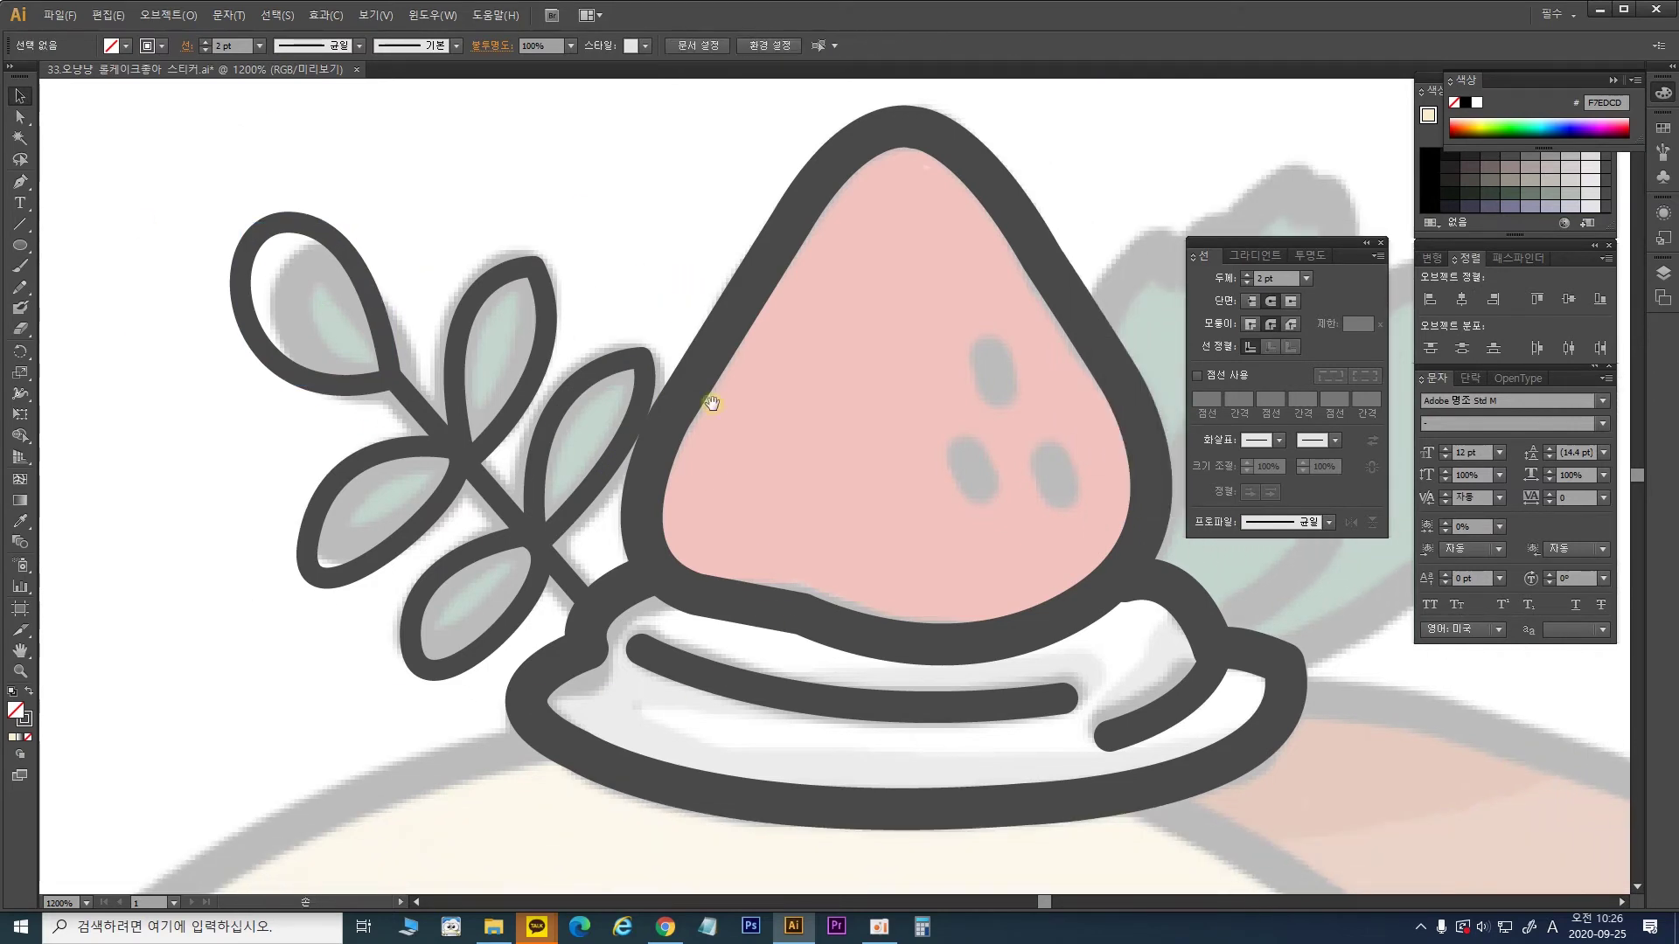
click(288, 225)
drag(314, 223, 303, 260)
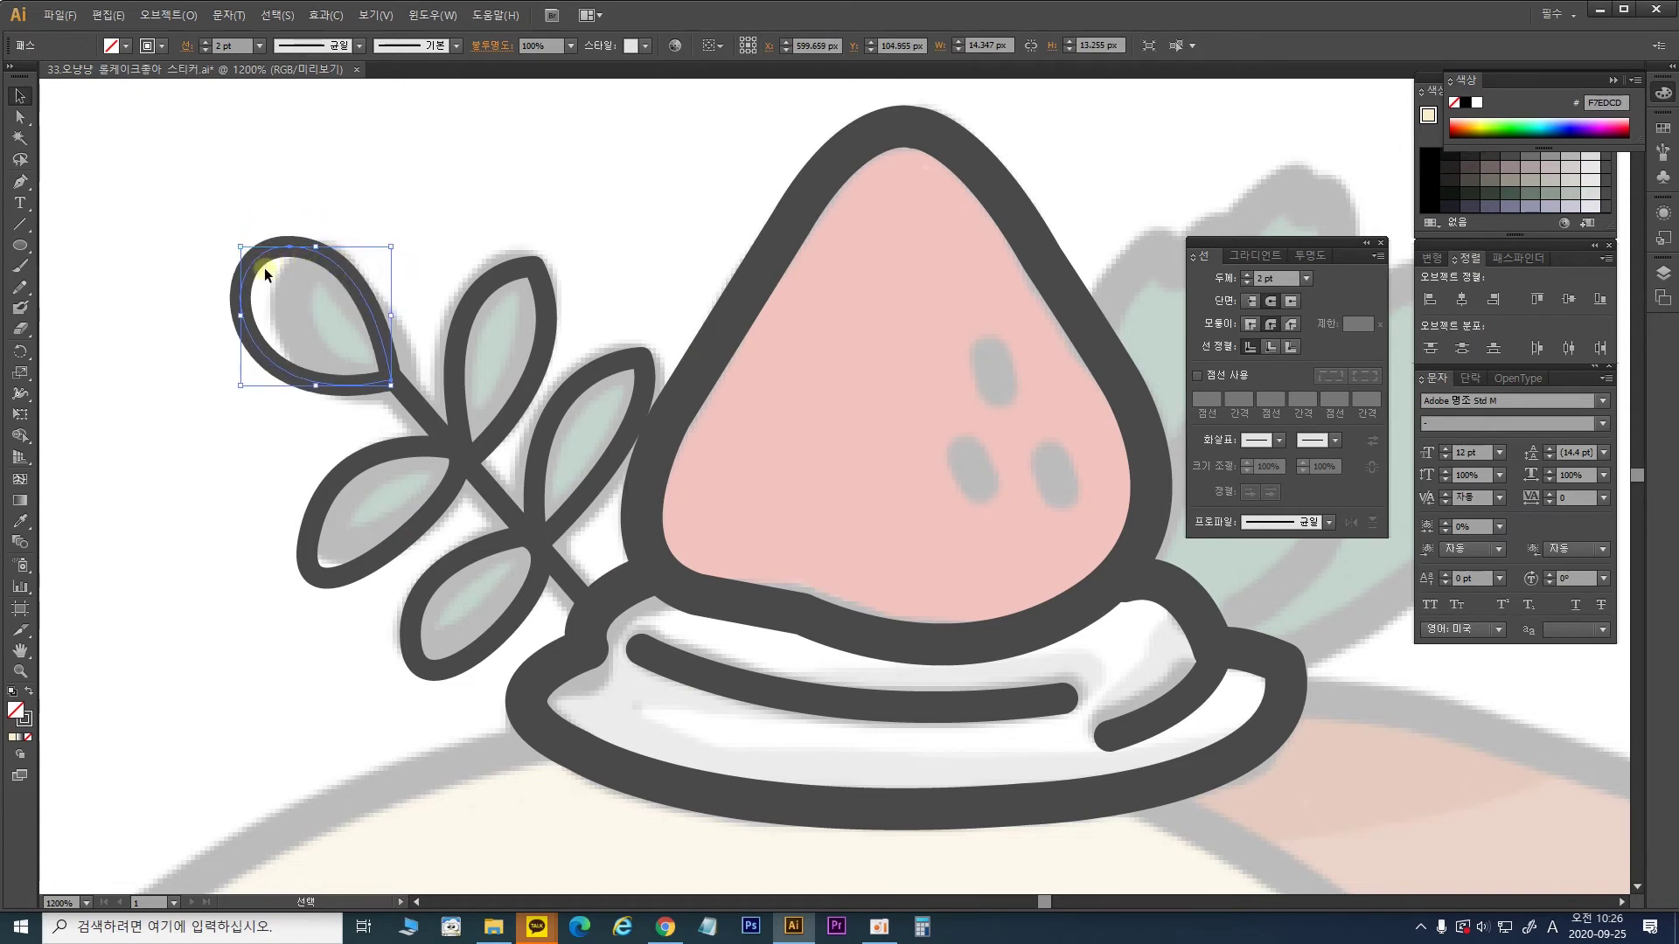
Step: Reshape the topmost sprig leaf to fit the sketch by shifting its top anchor inward and shortening the lower handle
click(22, 118)
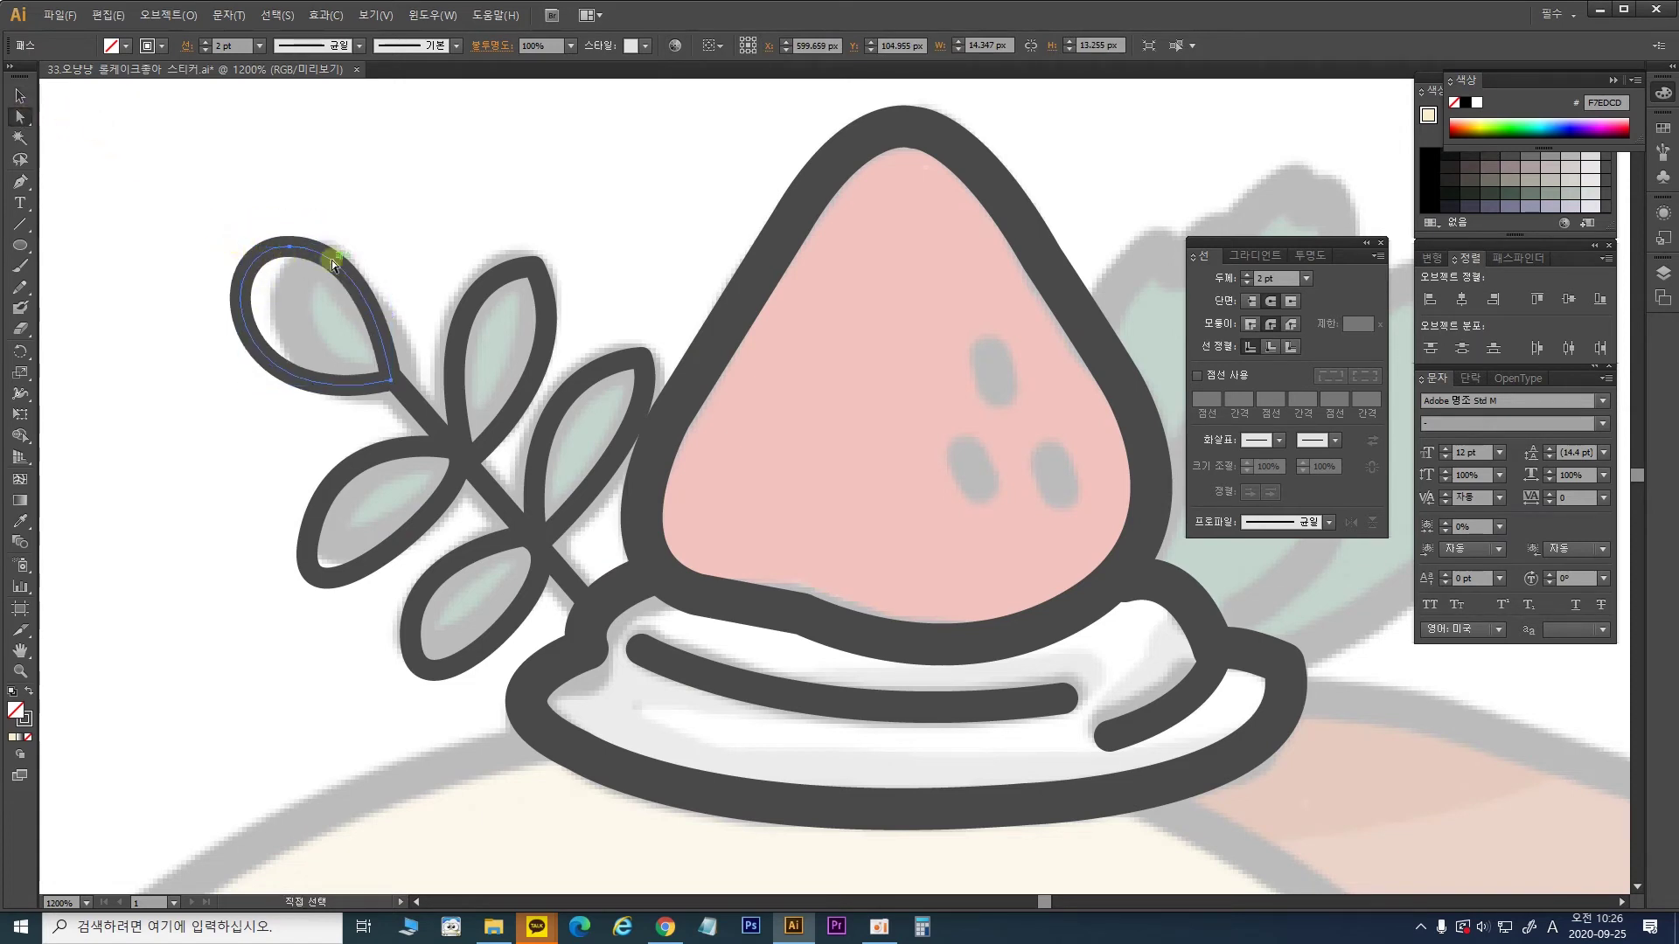
mouse_move(290, 244)
mouse_down()
mouse_move(329, 274)
mouse_move(298, 252)
mouse_move(315, 253)
mouse_up()
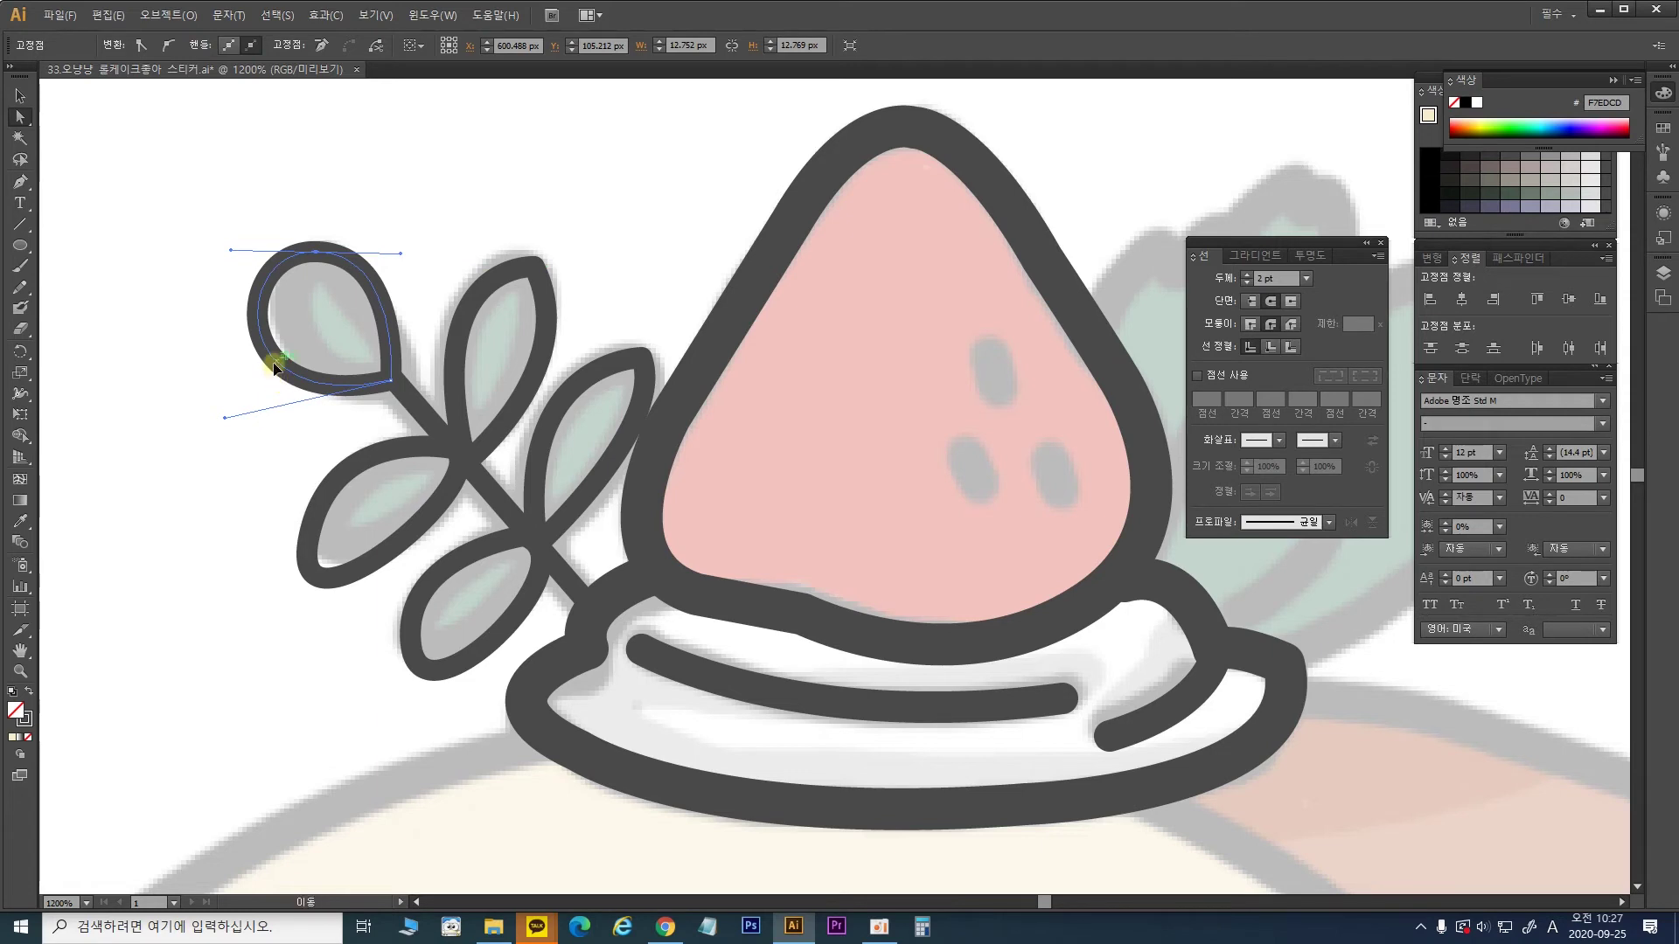
drag(224, 426, 251, 400)
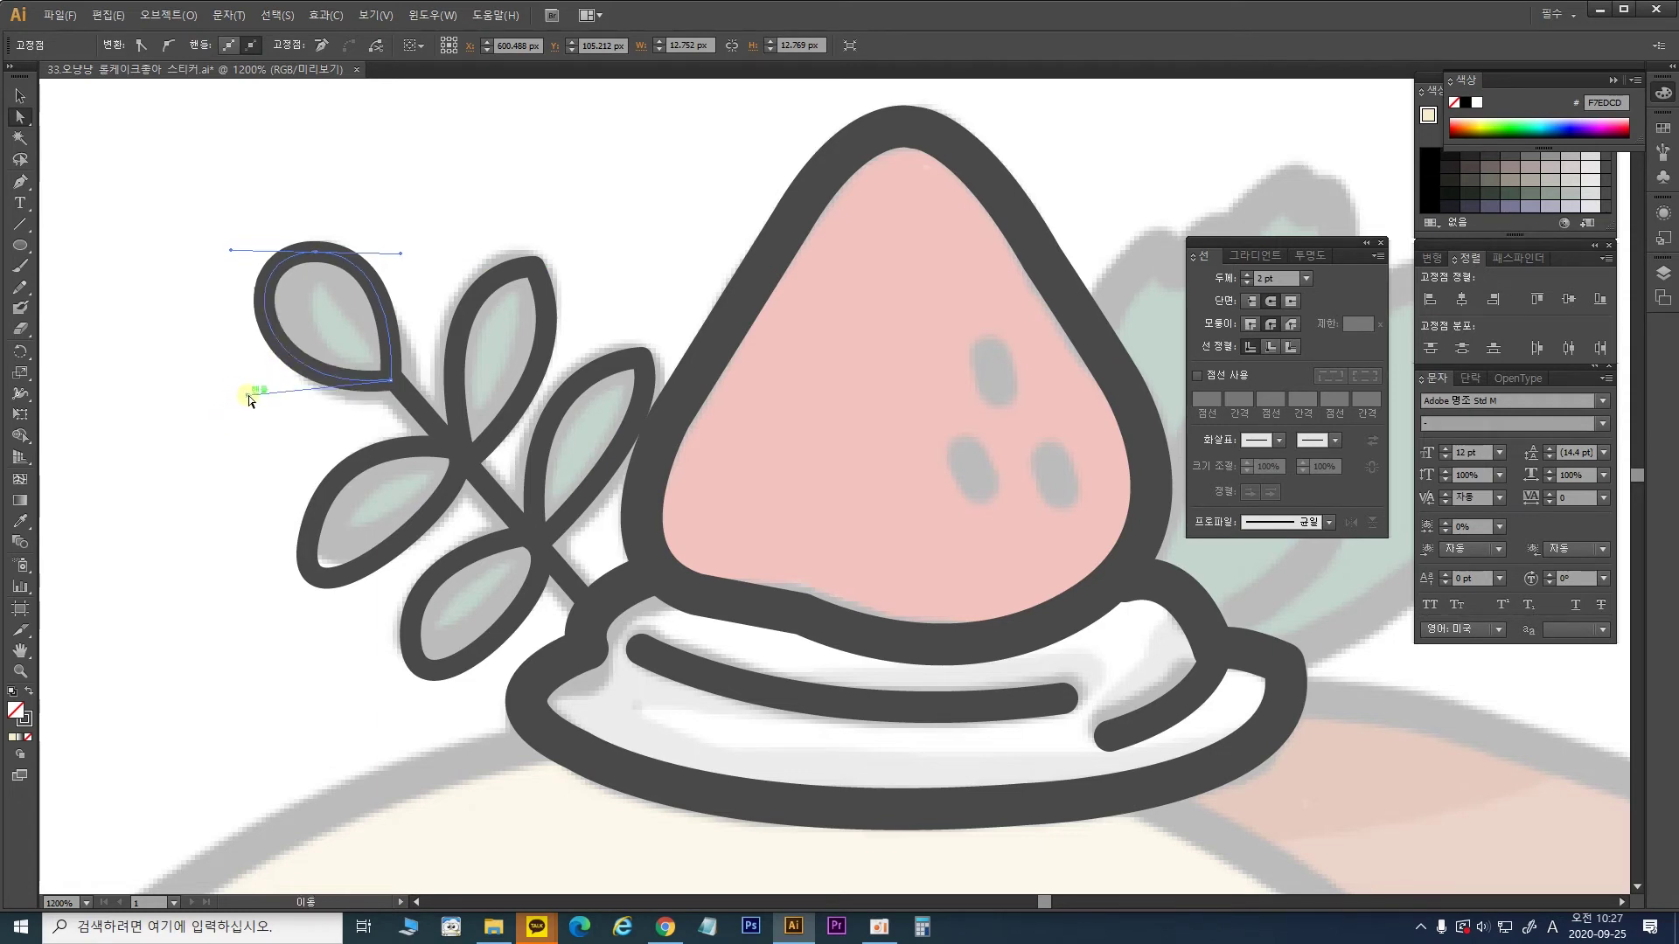
click(504, 194)
Step: Trace the scalloped upper edge of the front serrated leaf, from the strawberry outline up to the leaf tip
drag(884, 297, 402, 340)
click(20, 181)
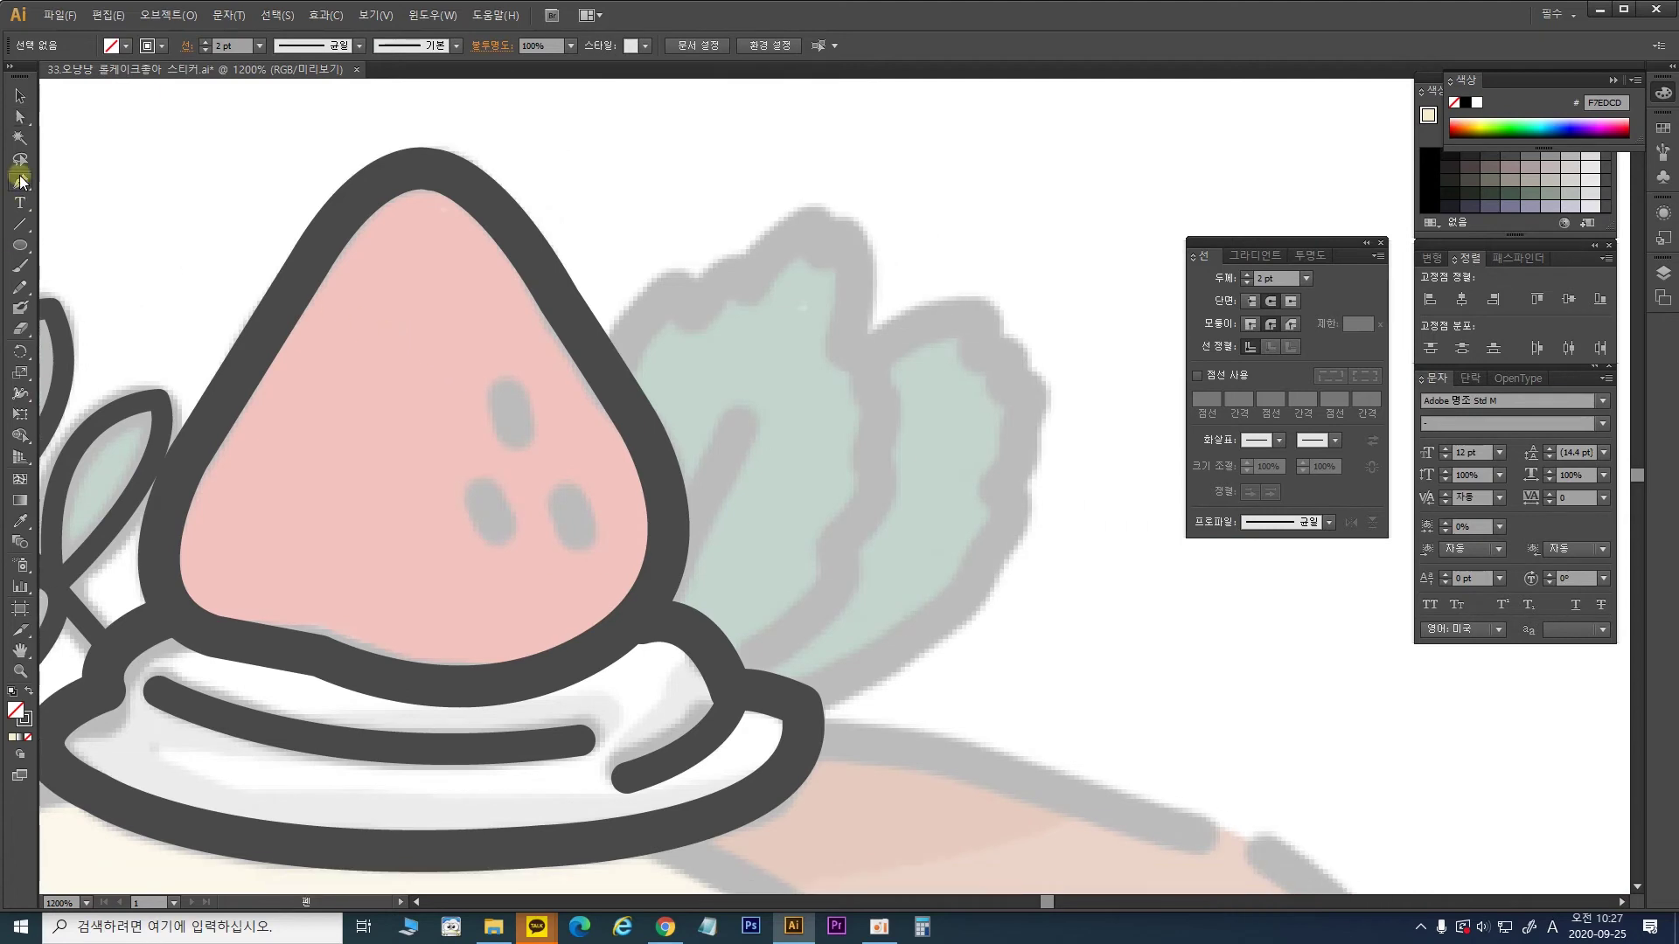
click(613, 382)
drag(696, 307, 742, 385)
click(696, 307)
drag(752, 279, 768, 319)
click(752, 279)
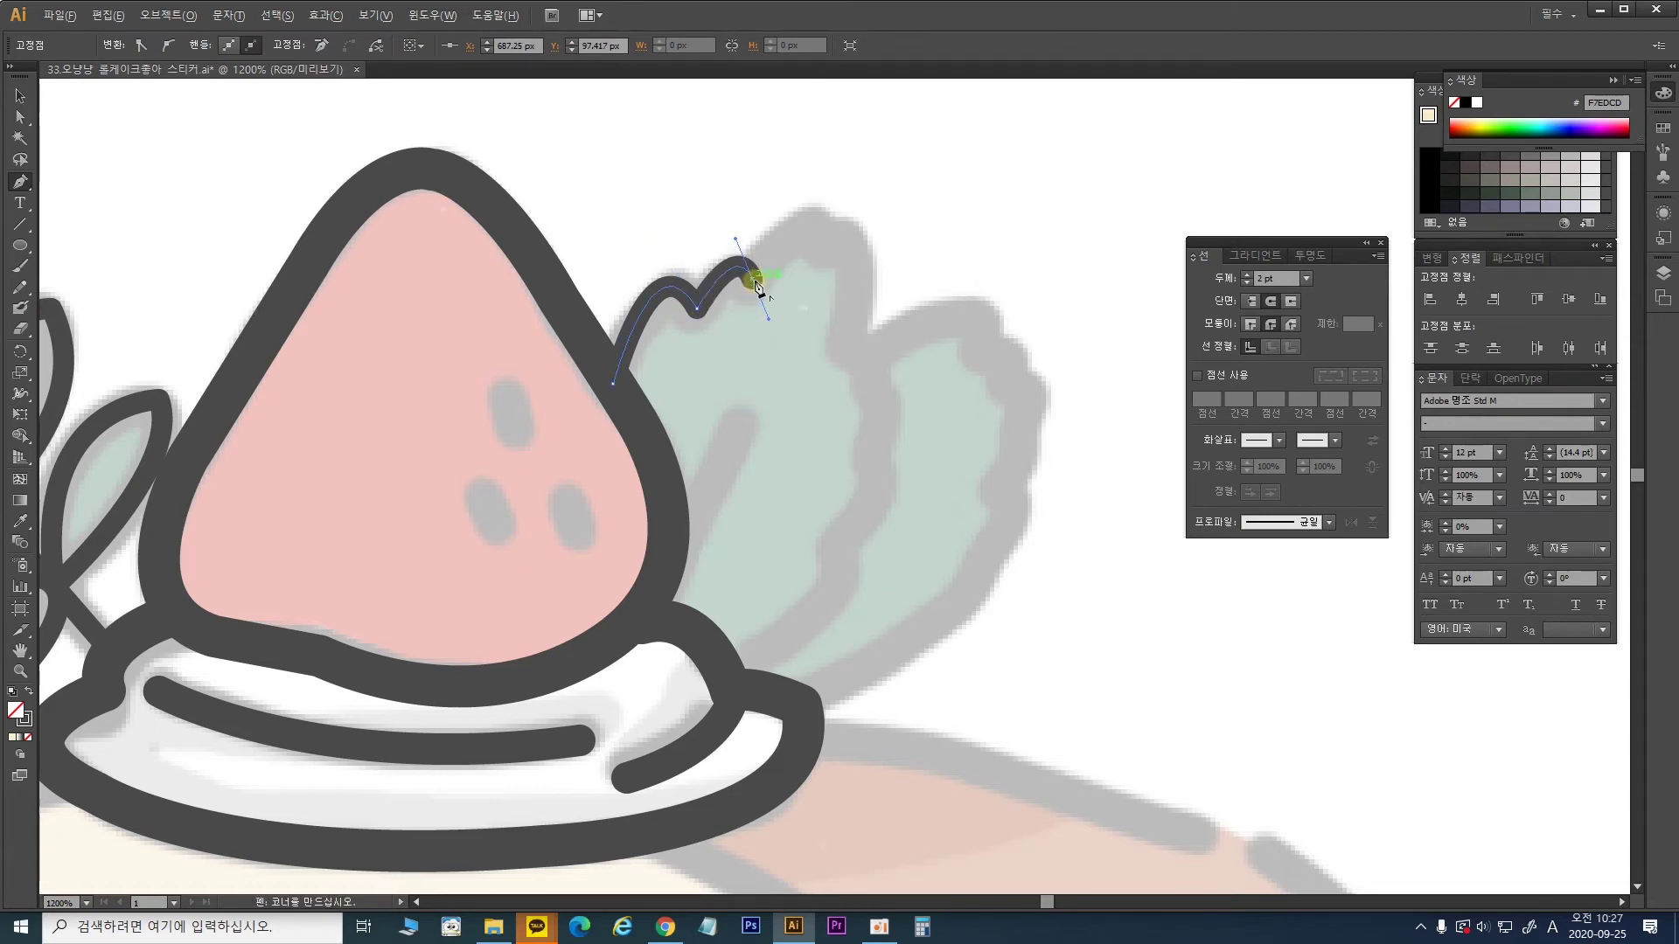
drag(823, 231, 836, 272)
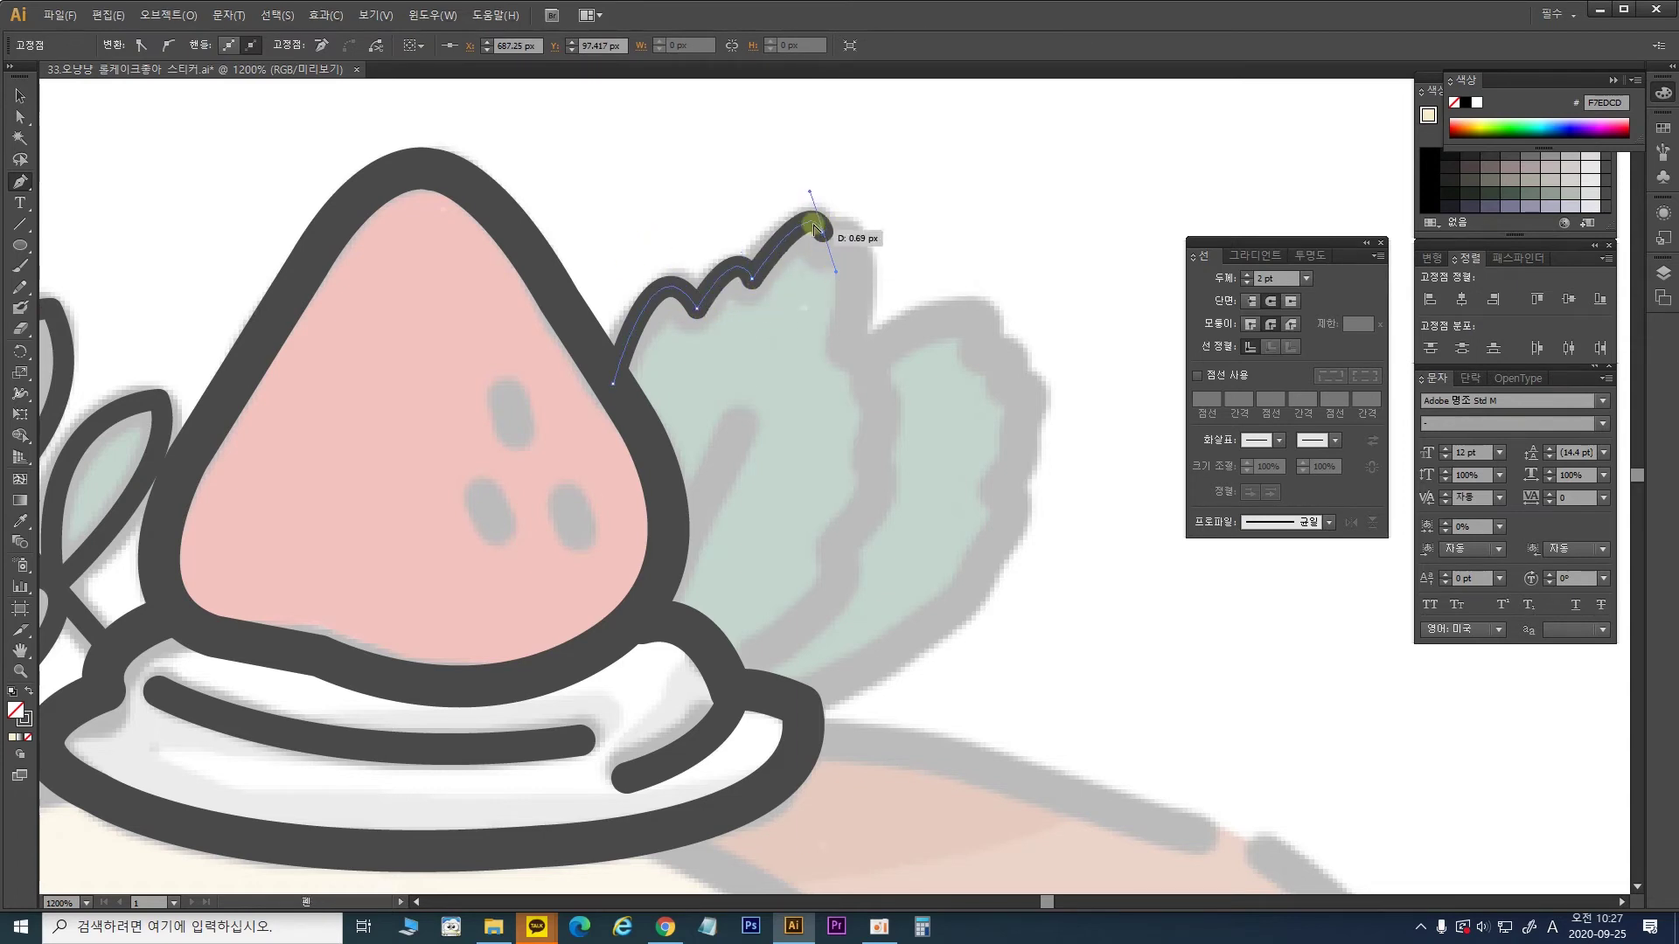
click(824, 232)
Step: Continue the front serrated leaf's outline from its tip down the wavy outer edge to the whipped cream
drag(856, 350, 826, 487)
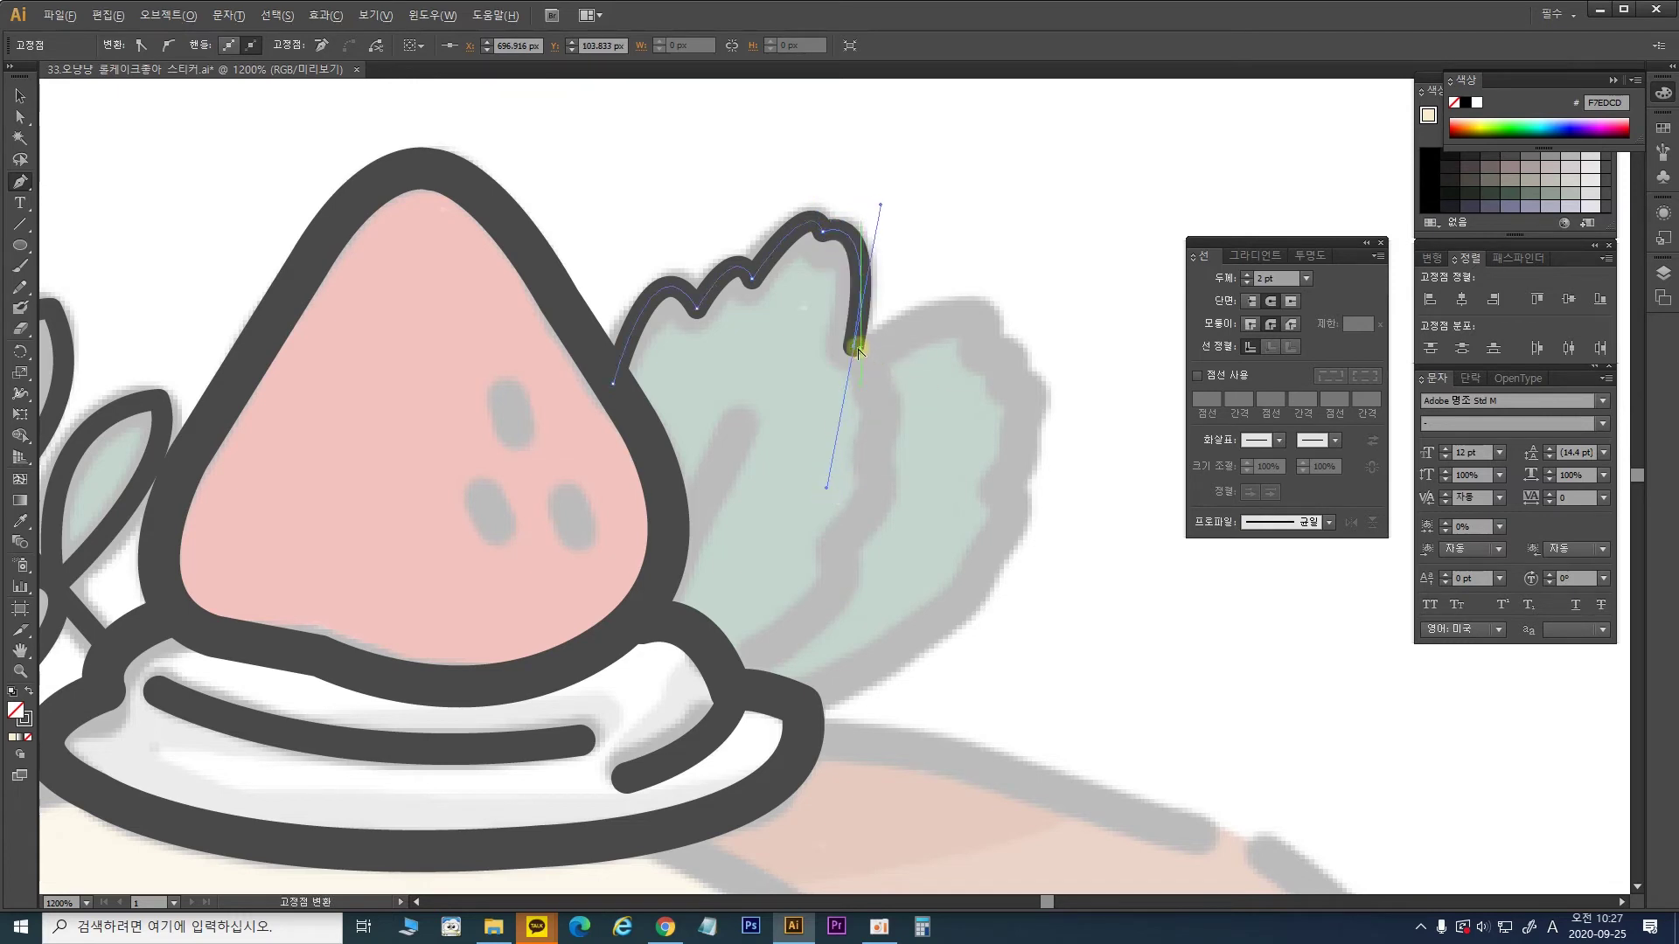
click(856, 349)
click(872, 382)
drag(848, 505, 777, 608)
click(870, 460)
click(838, 550)
drag(732, 670, 594, 737)
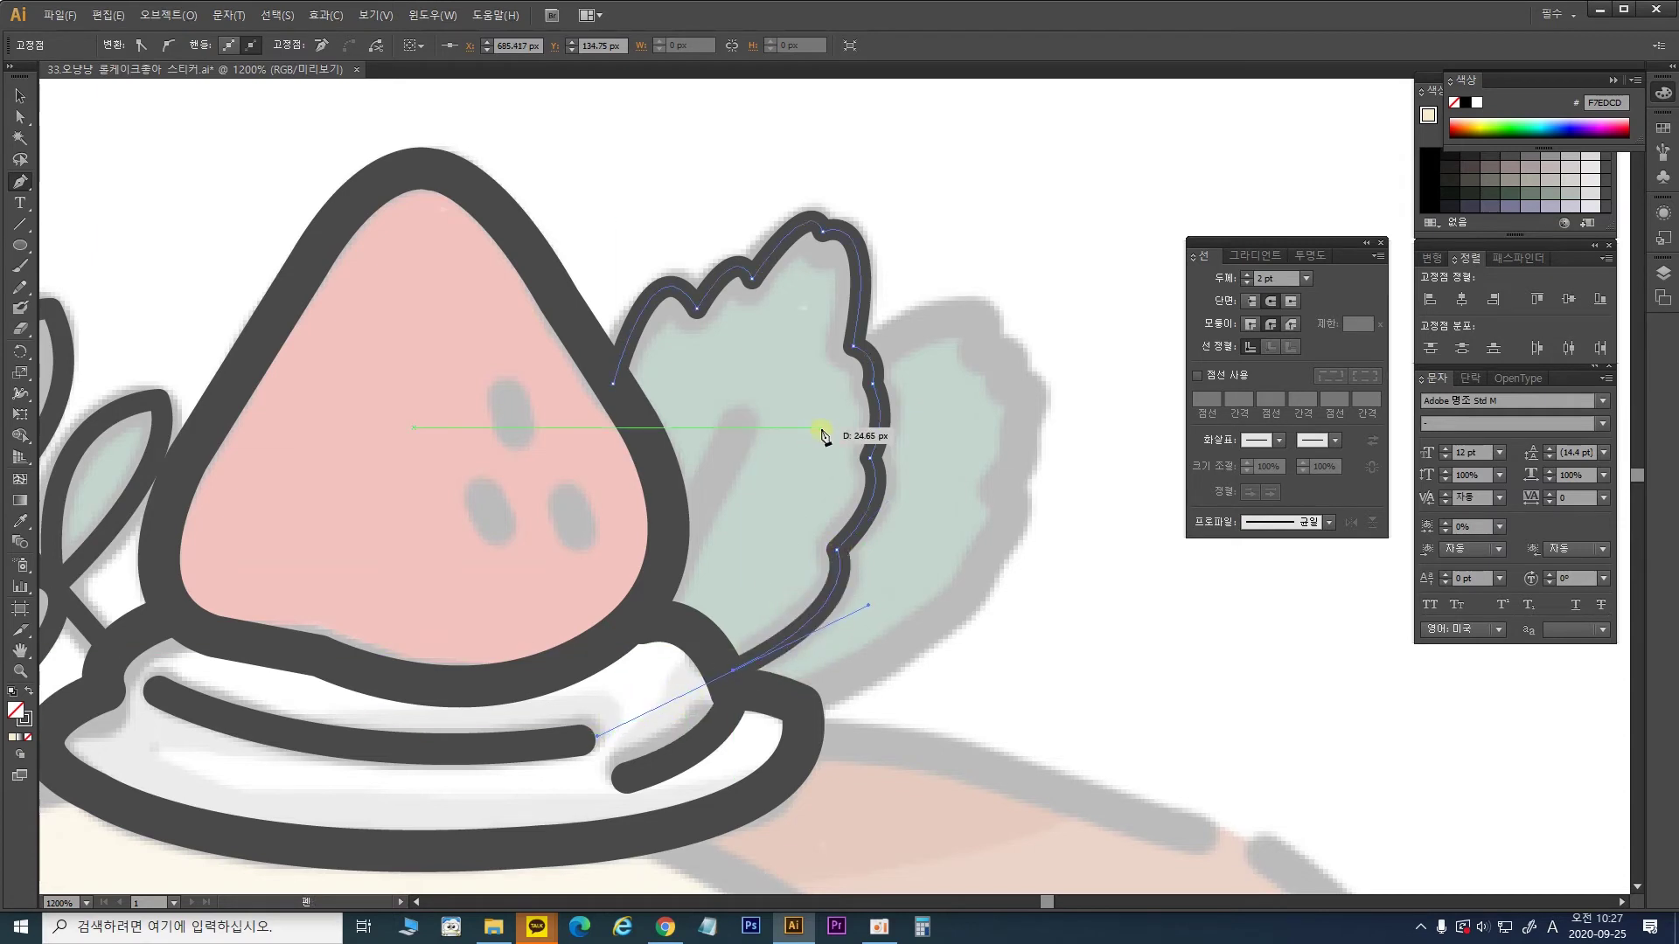
Step: Trace the rear serrated leaf's outer edge from the front leaf's notch around its scallops down to the whipped cream
click(873, 352)
drag(984, 324, 1014, 466)
click(1012, 460)
click(994, 354)
mouse_move(1008, 370)
mouse_down()
mouse_move(1023, 439)
mouse_move(981, 516)
mouse_up()
alt+click(1026, 428)
click(999, 497)
drag(981, 564, 938, 603)
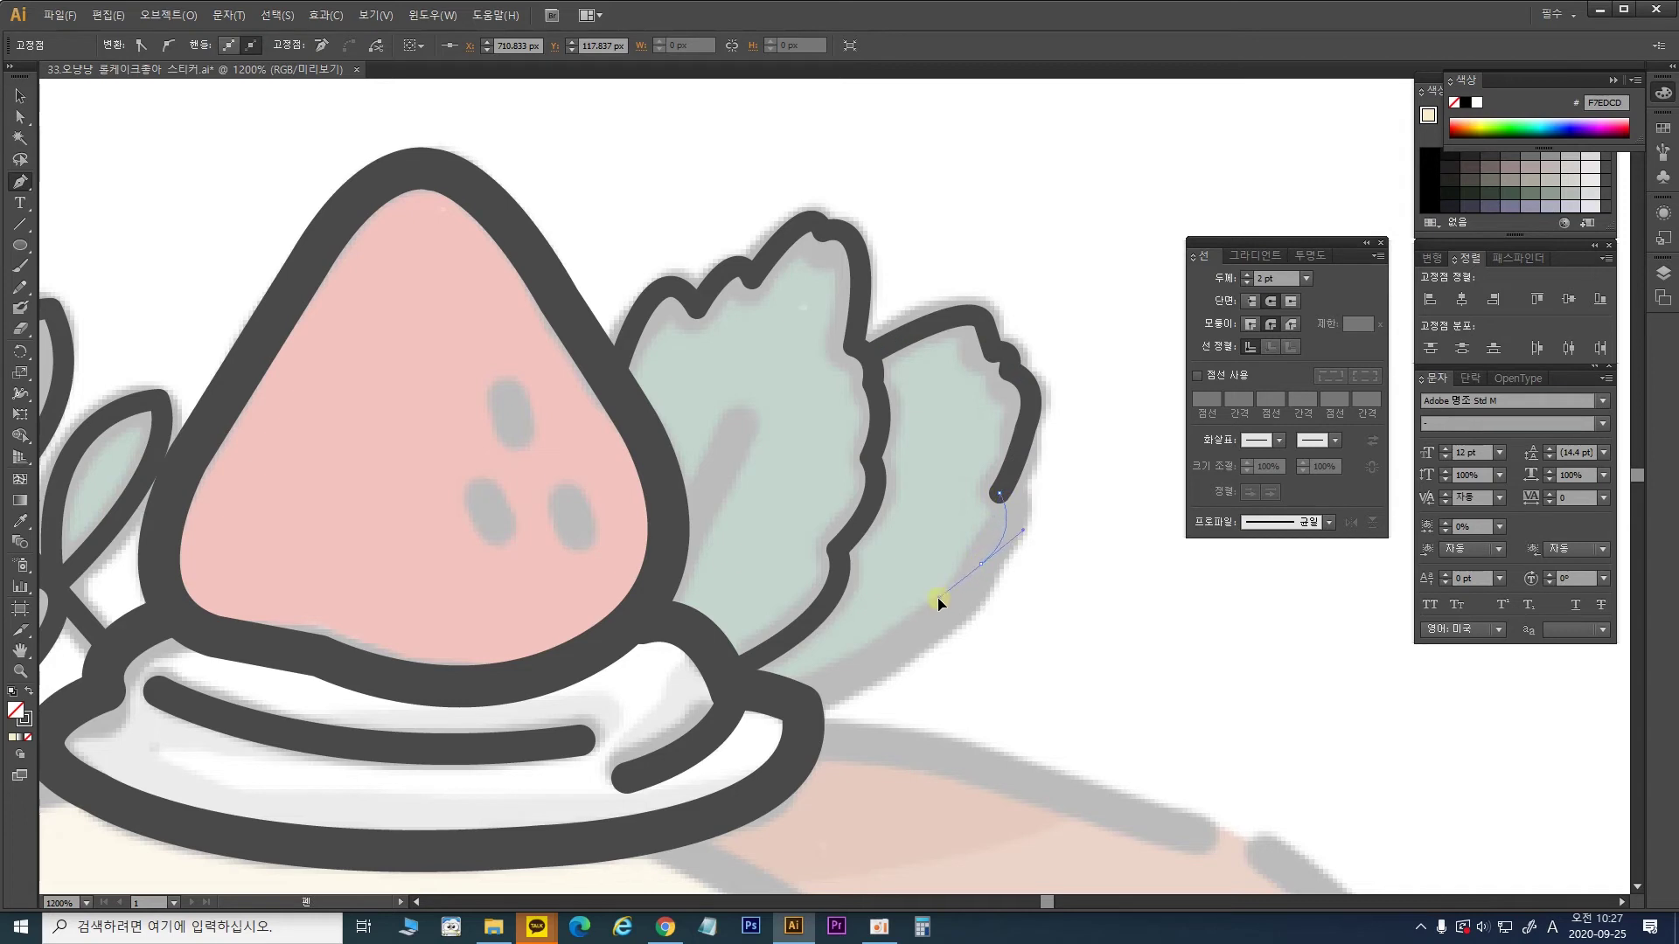
alt+click(980, 564)
drag(781, 697, 642, 710)
key(ctrl)
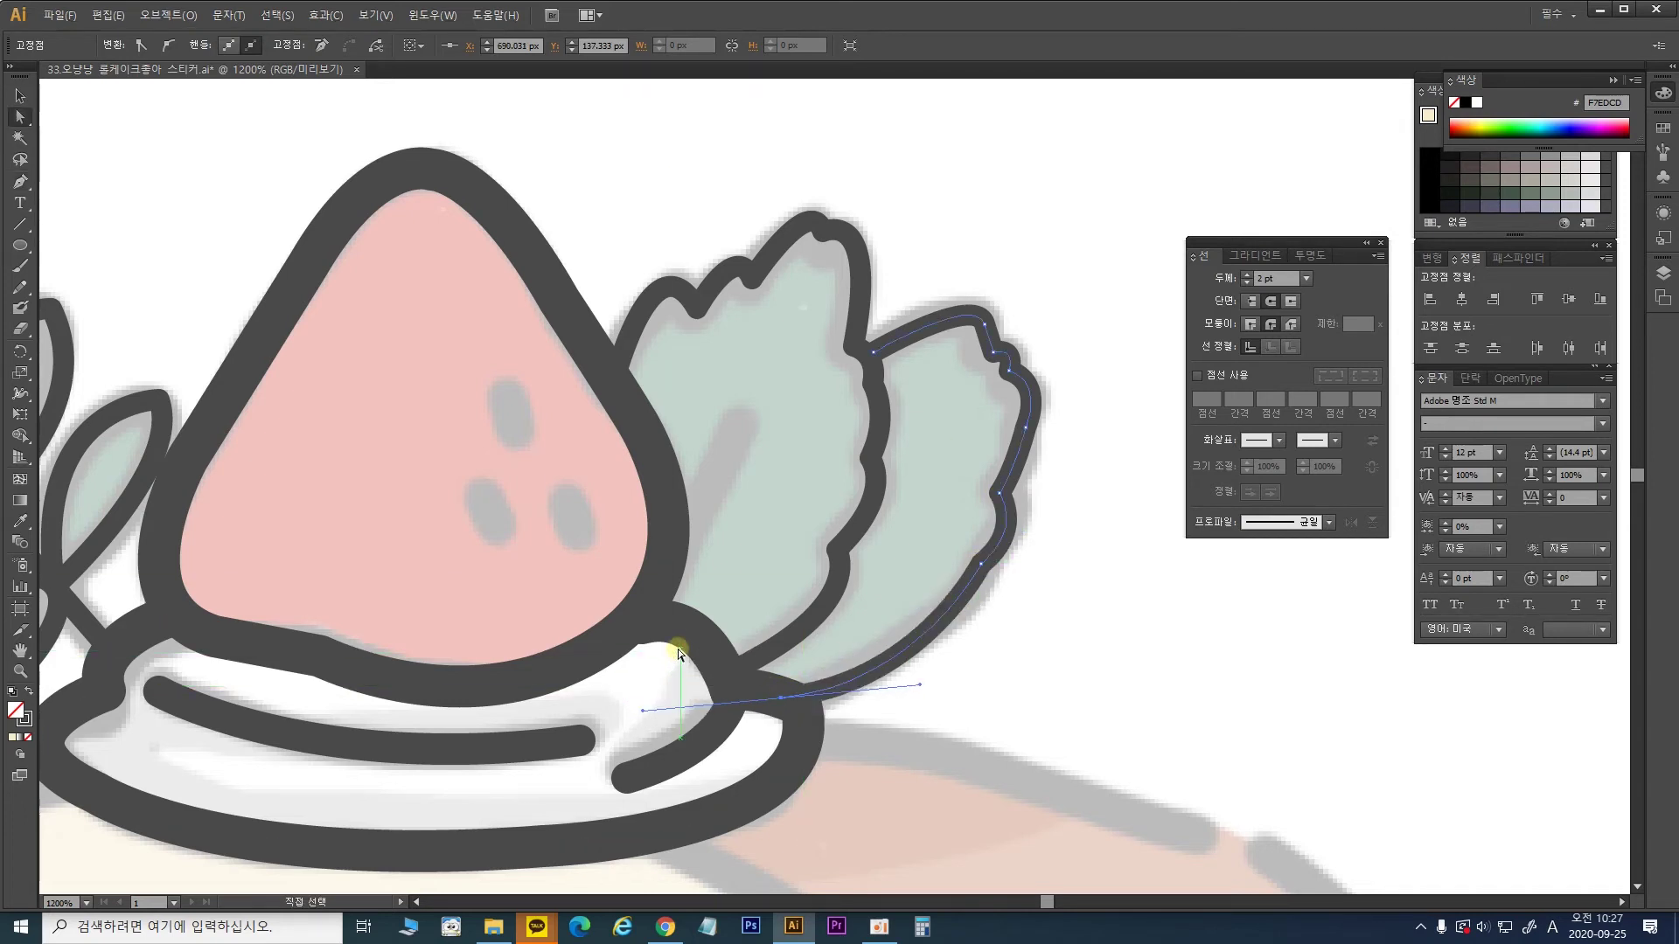
Step: Draw the front serrated leaf's straight diagonal vein from the strawberry's edge to mid-leaf, and deselect it
drag(669, 578, 746, 428)
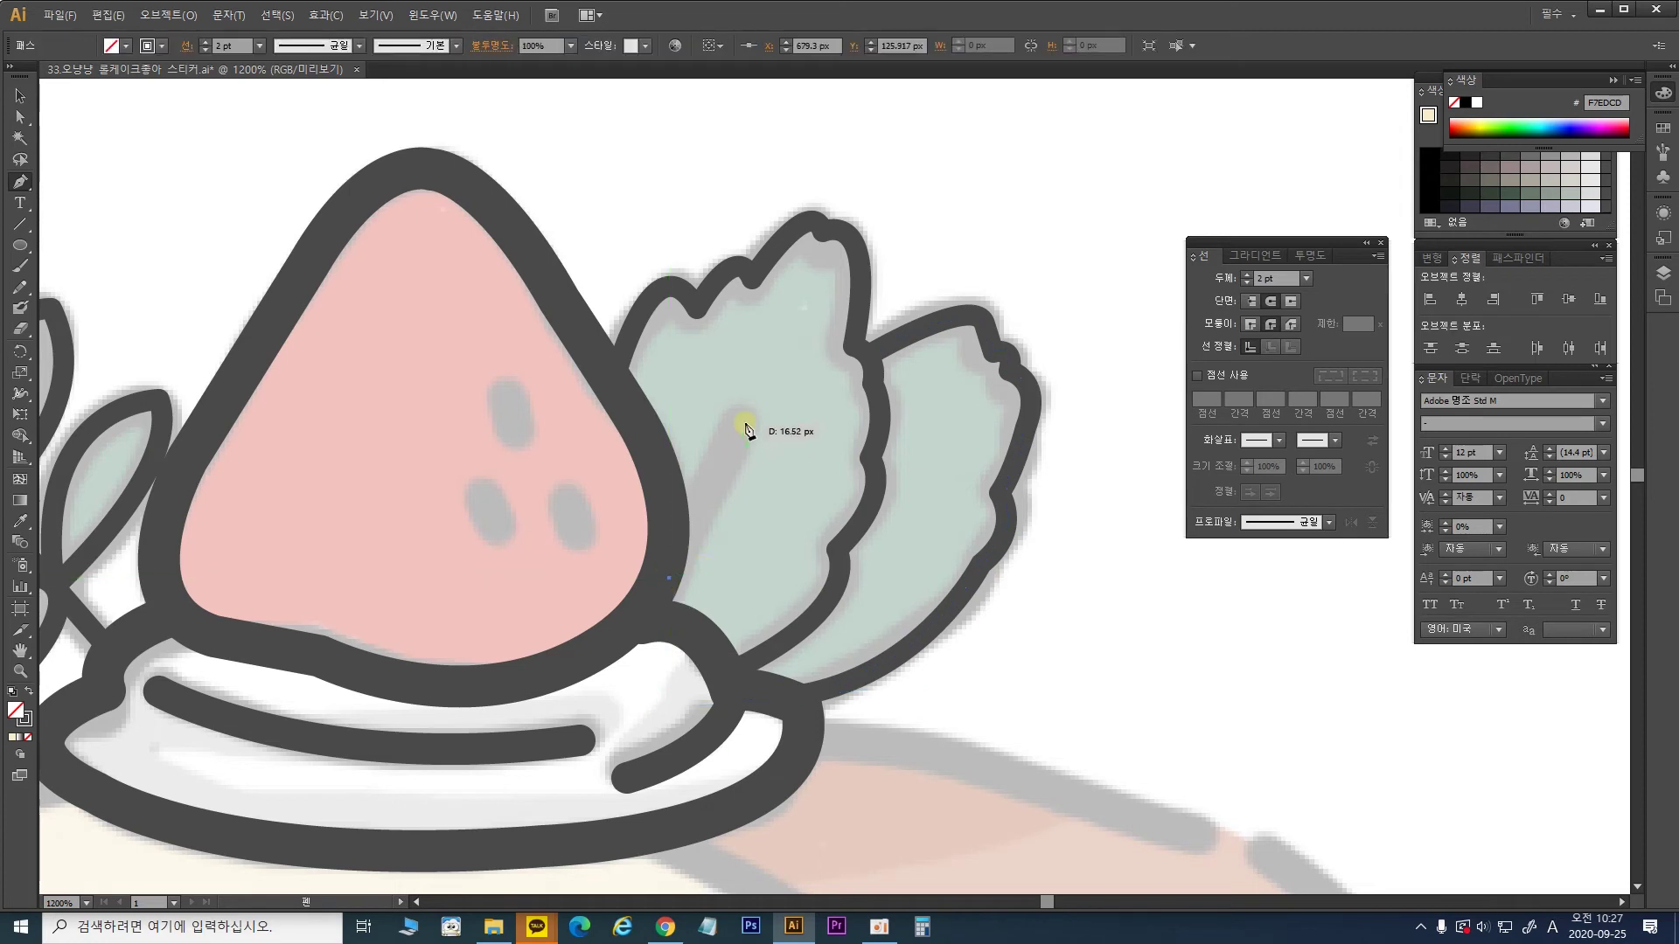
click(747, 408)
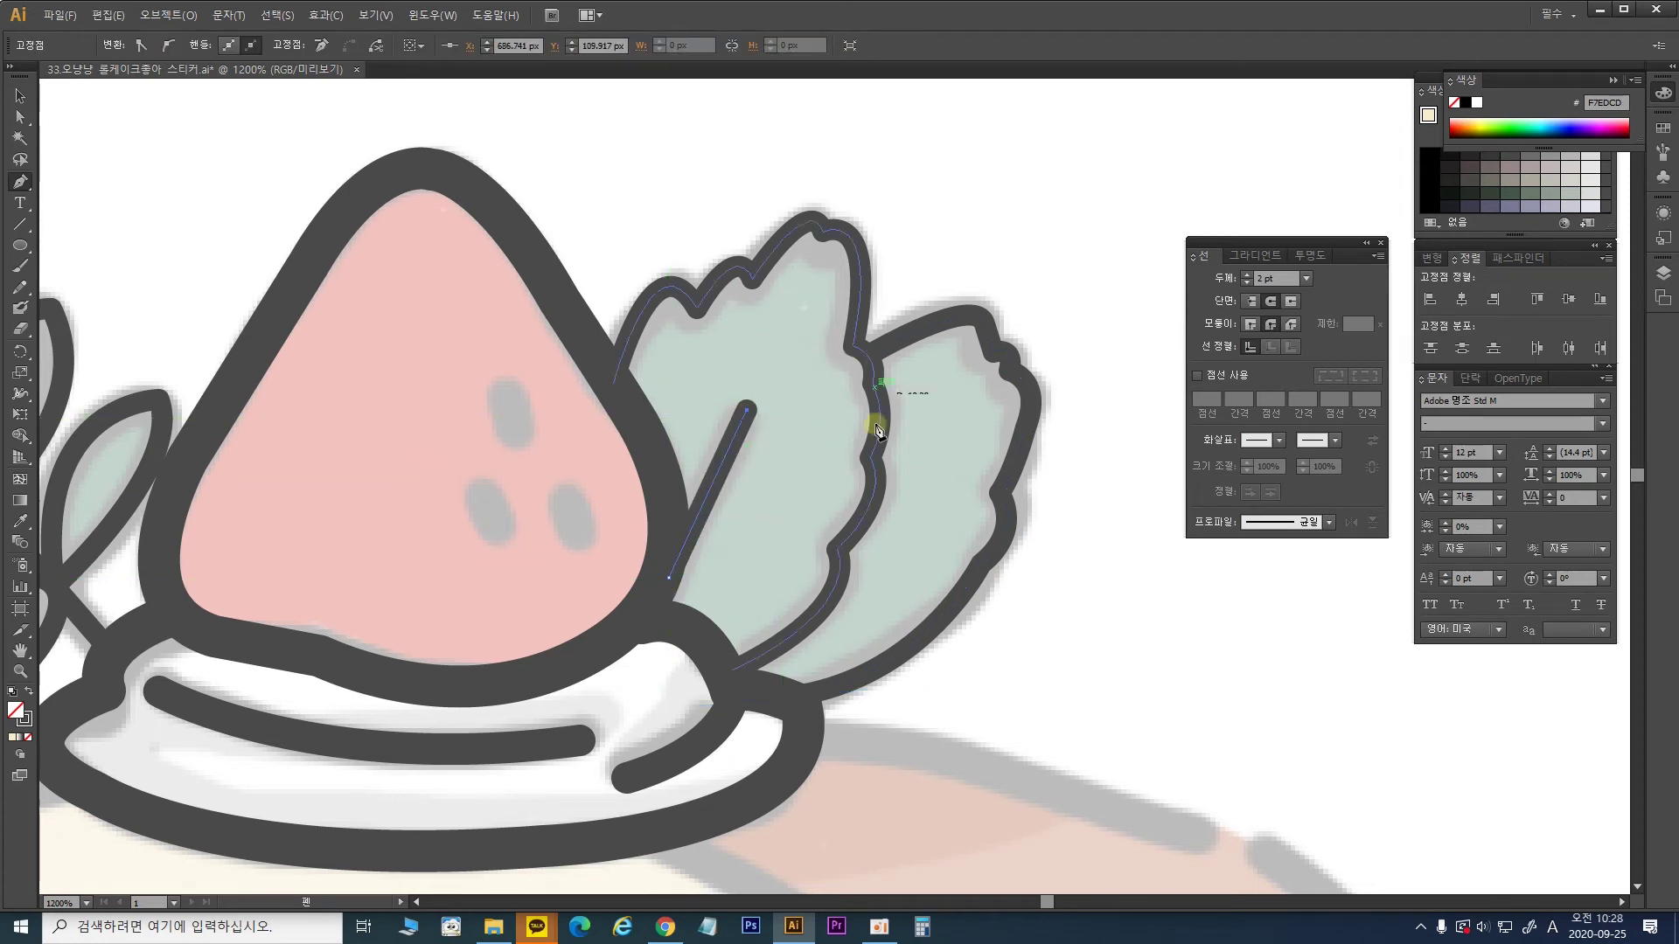
click(19, 95)
click(684, 160)
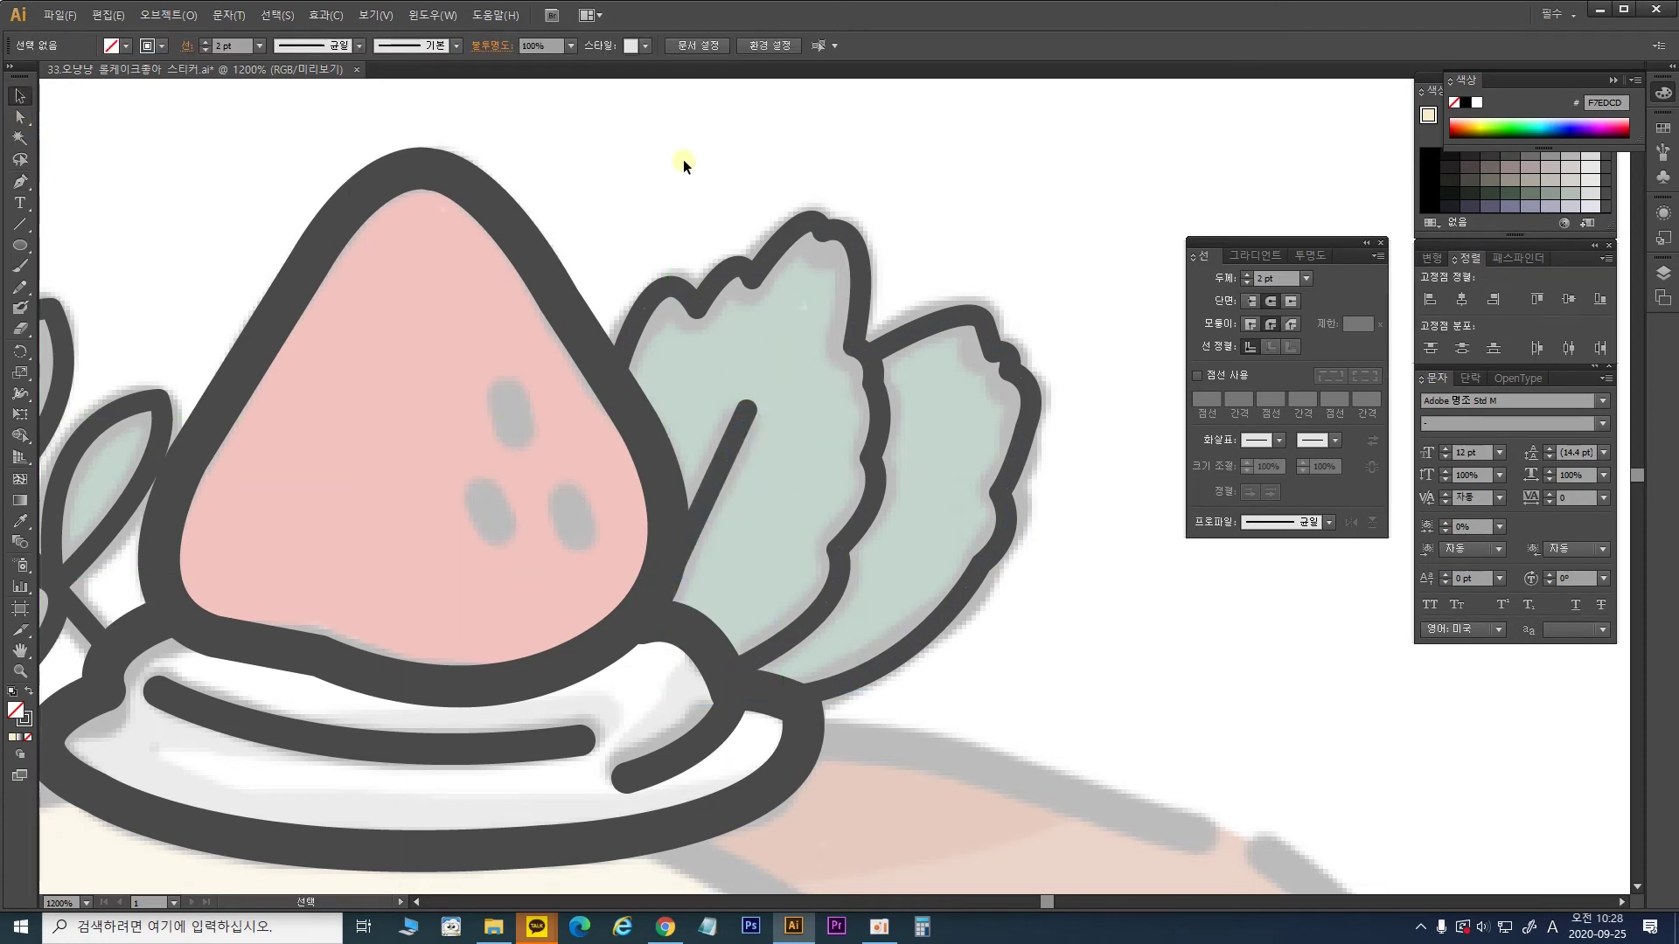
Step: Paint the strawberry's three seeds over the sketched ovals with the Blob Brush, and deselect them
scroll(955, 356, down, 4)
key(ctrl+plus)
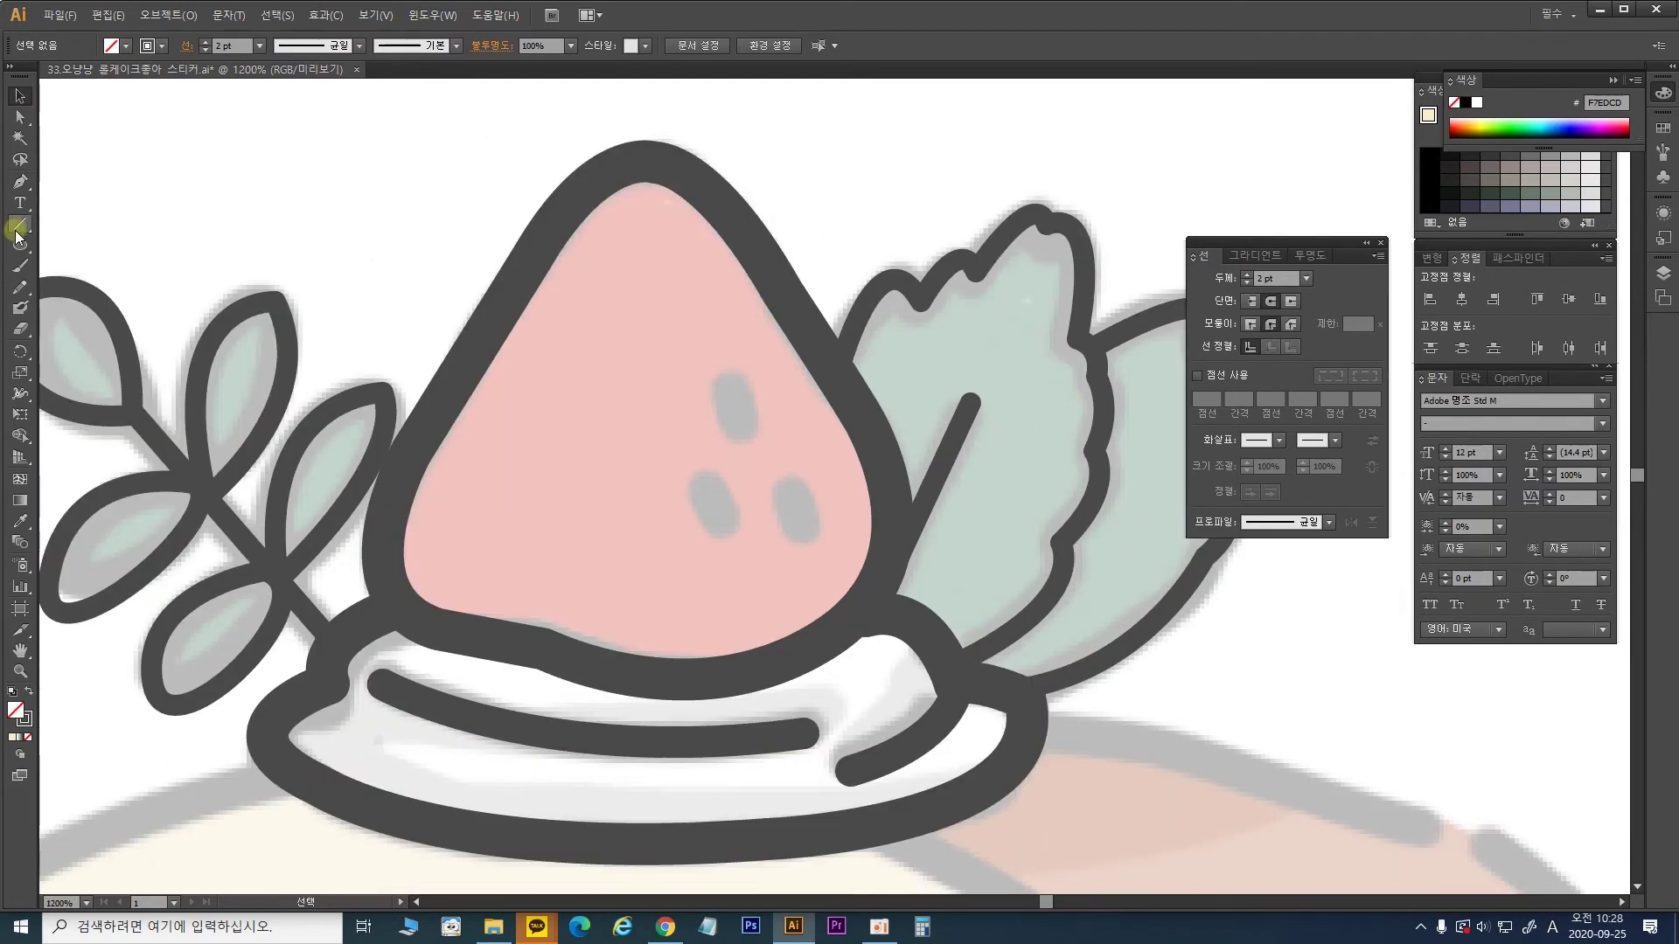
click(19, 307)
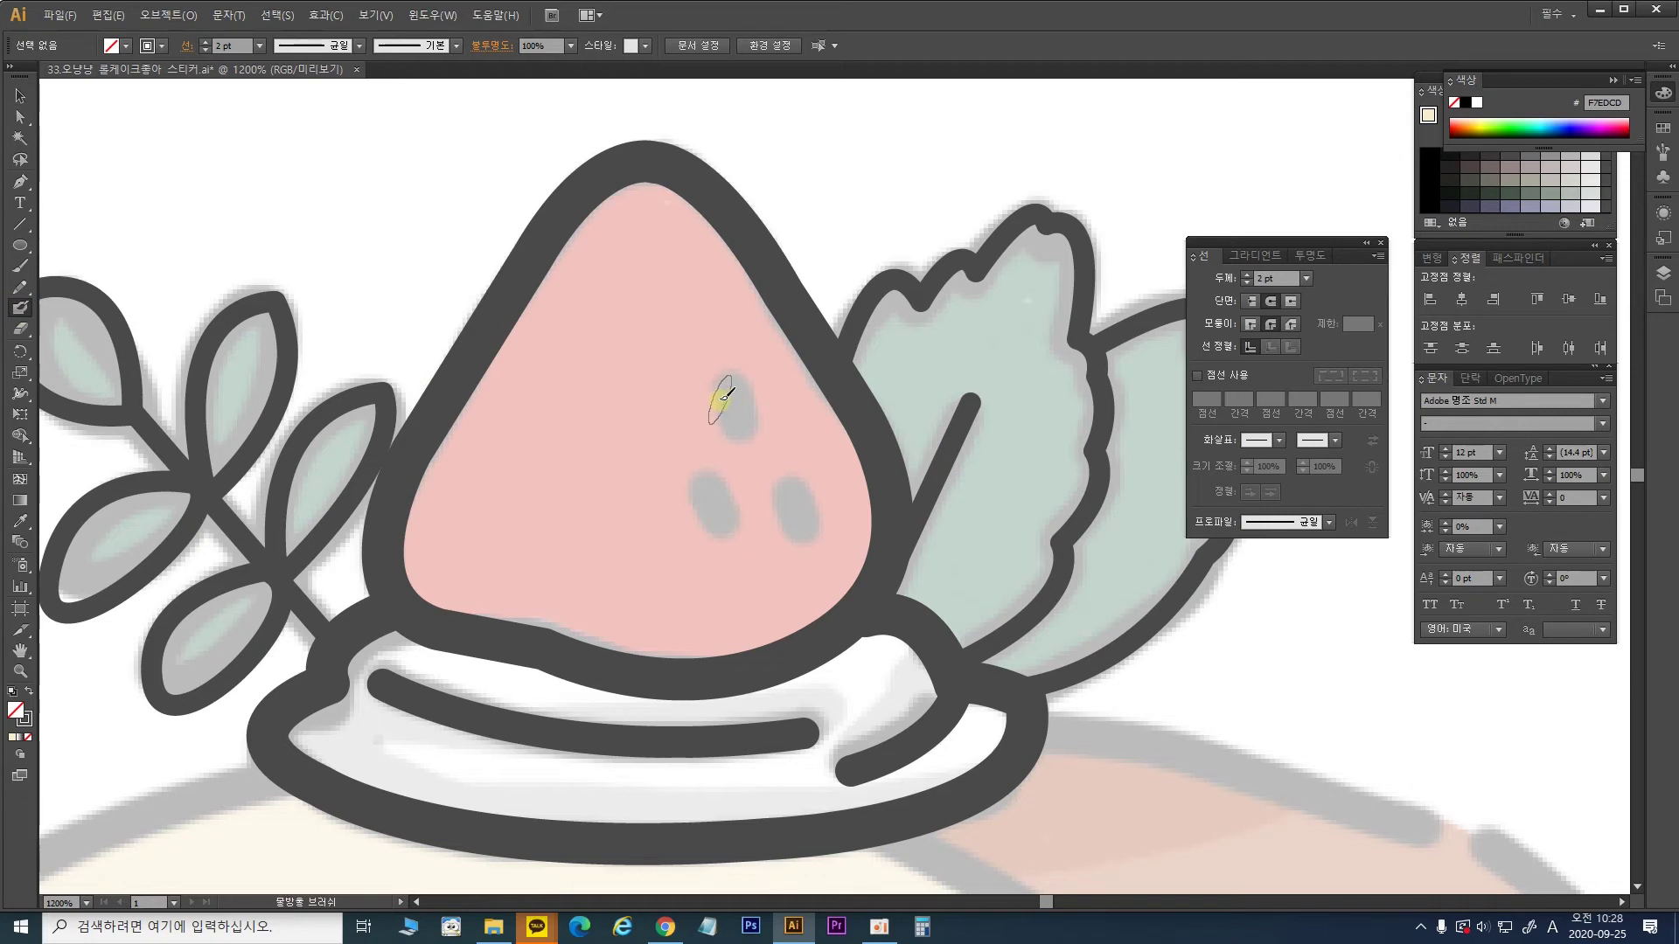
mouse_move(723, 369)
mouse_down()
mouse_move(747, 426)
mouse_move(723, 365)
mouse_up()
mouse_move(722, 502)
mouse_down()
mouse_move(707, 479)
mouse_move(712, 533)
mouse_move(712, 476)
mouse_move(794, 489)
mouse_move(800, 529)
mouse_move(780, 487)
mouse_up()
click(26, 96)
click(366, 140)
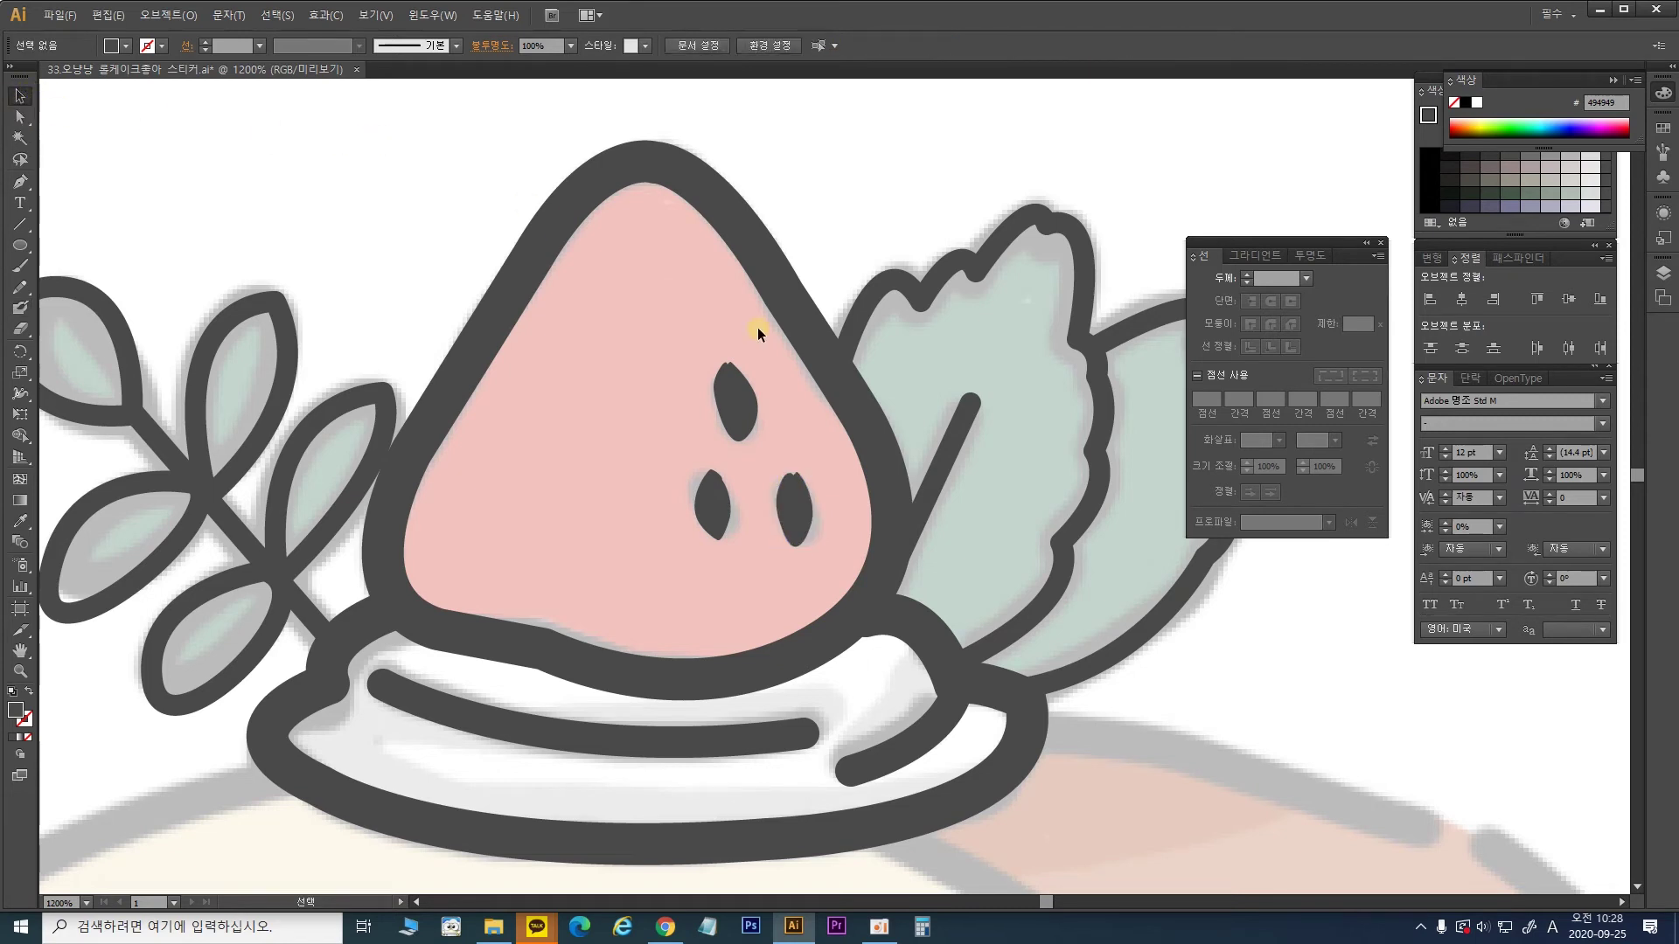
Step: Copy the strawberry's outline and paste a duplicate in front at the same position
key(ctrl+minus)
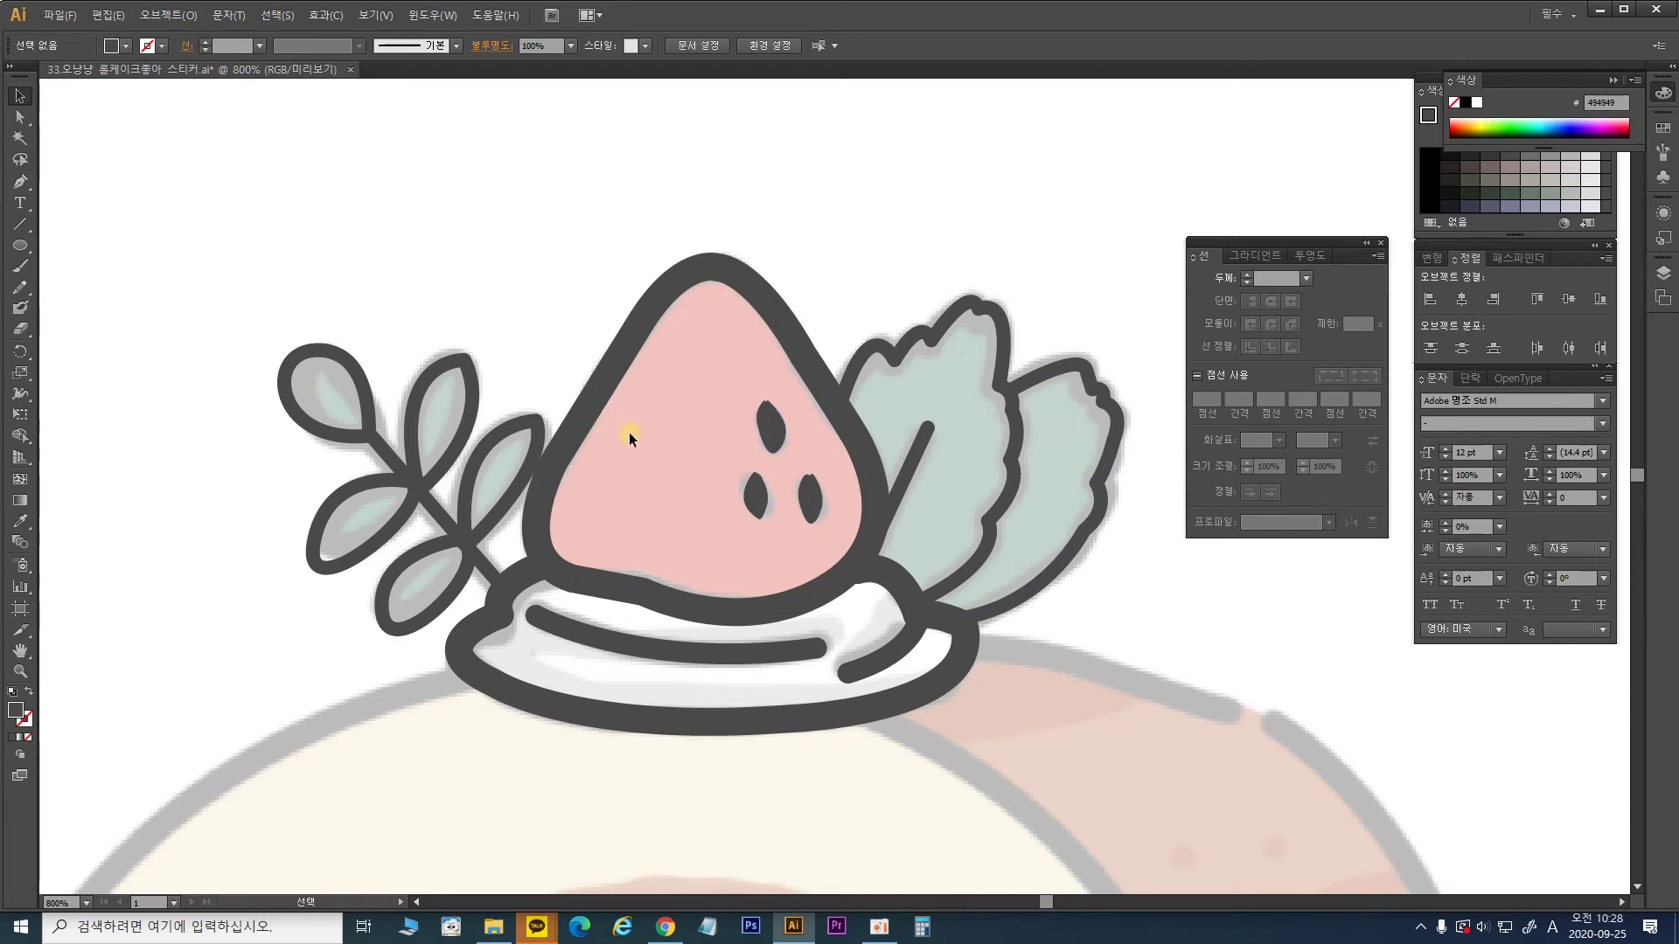
click(736, 272)
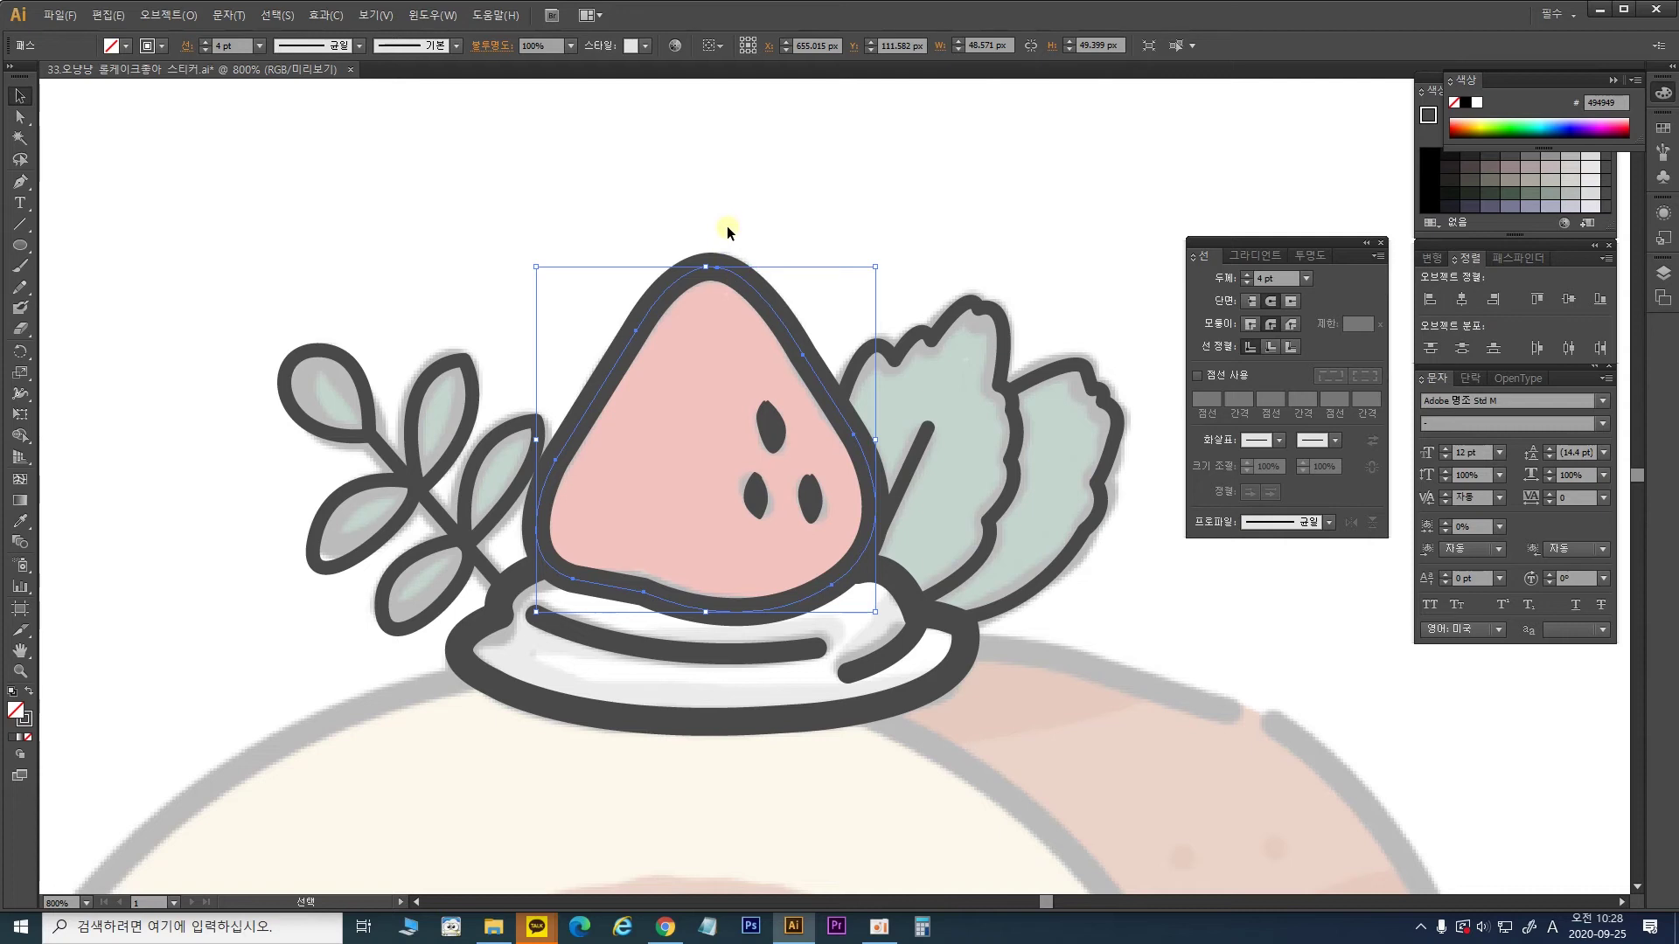
key(a)
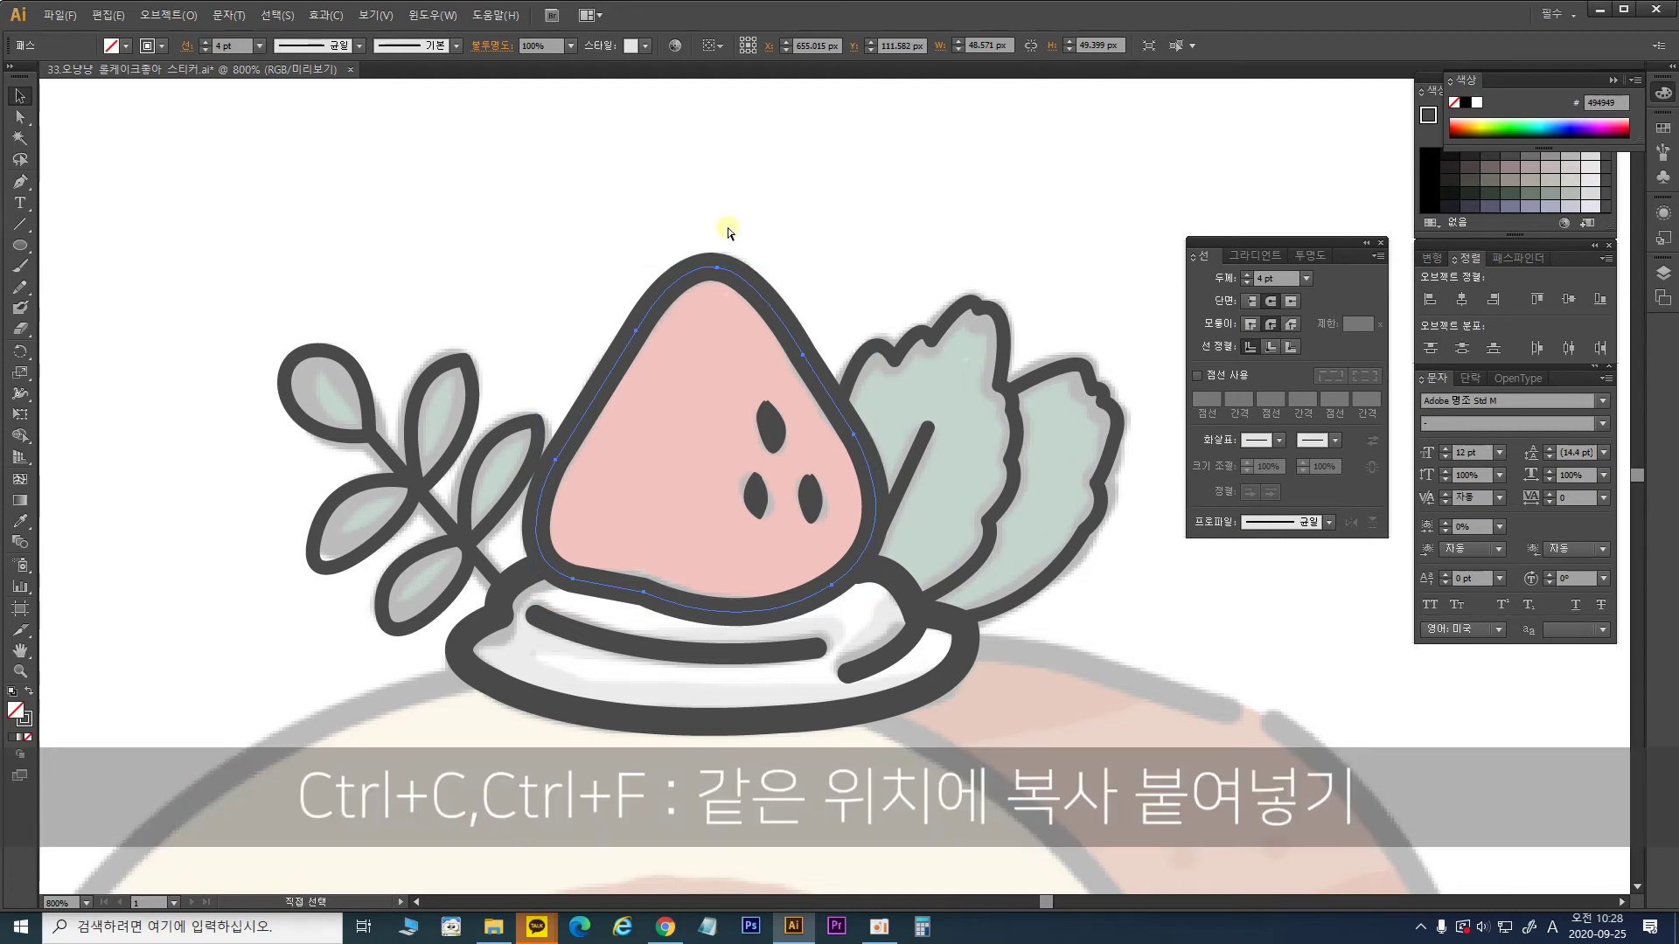
key(v)
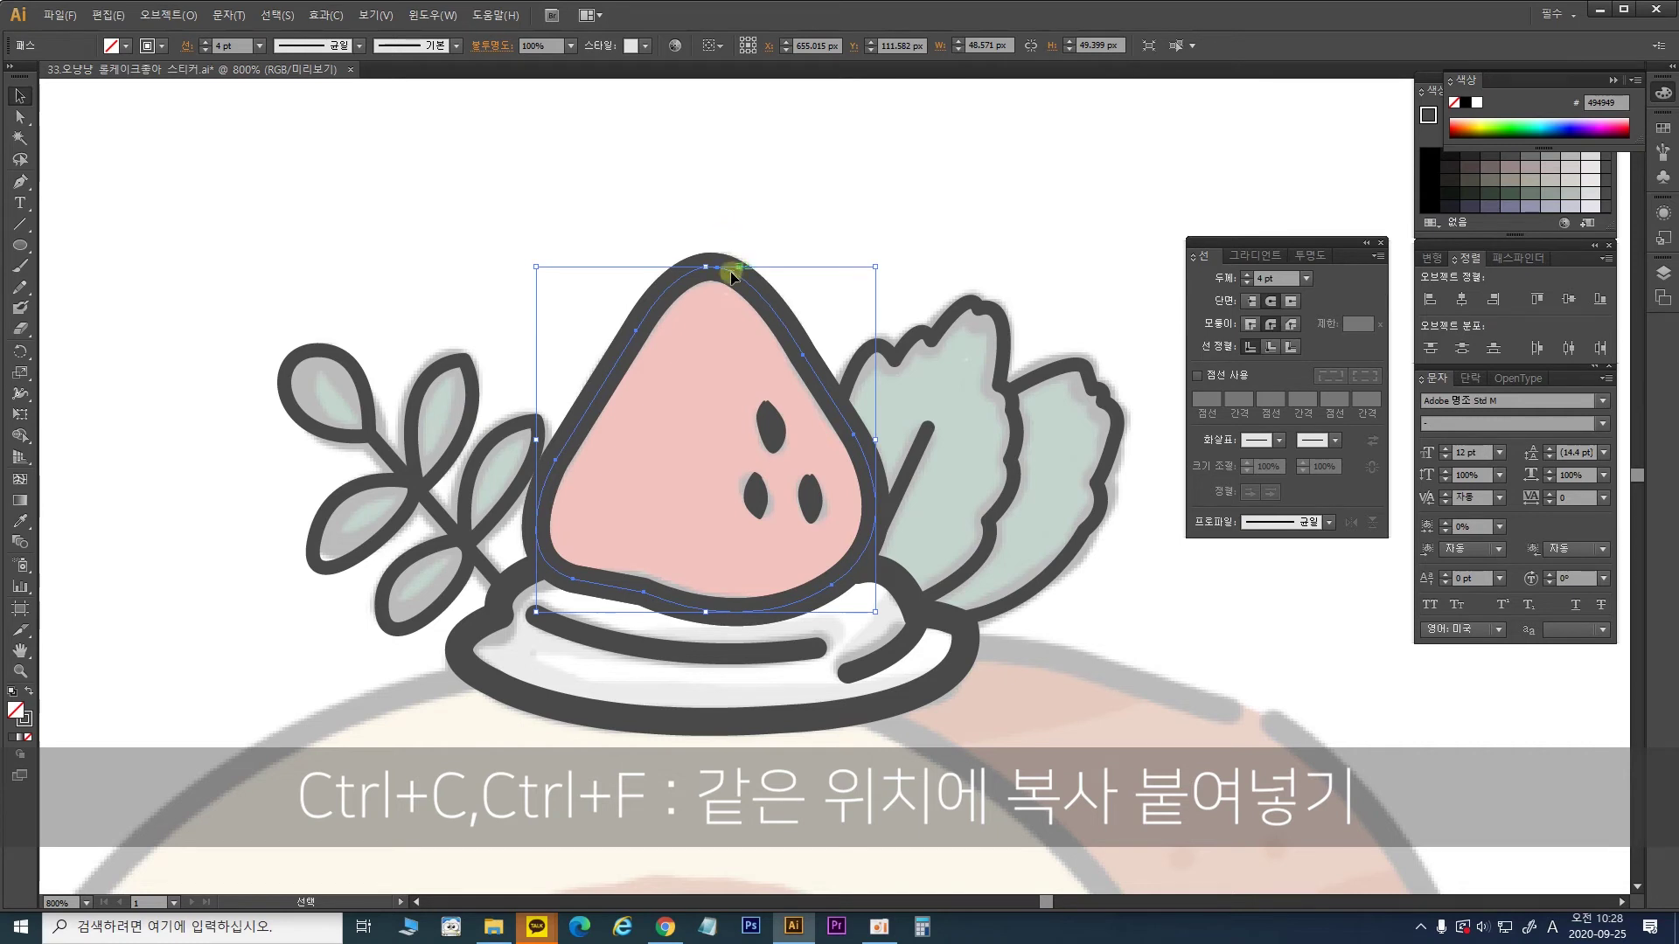
drag(733, 276, 909, 173)
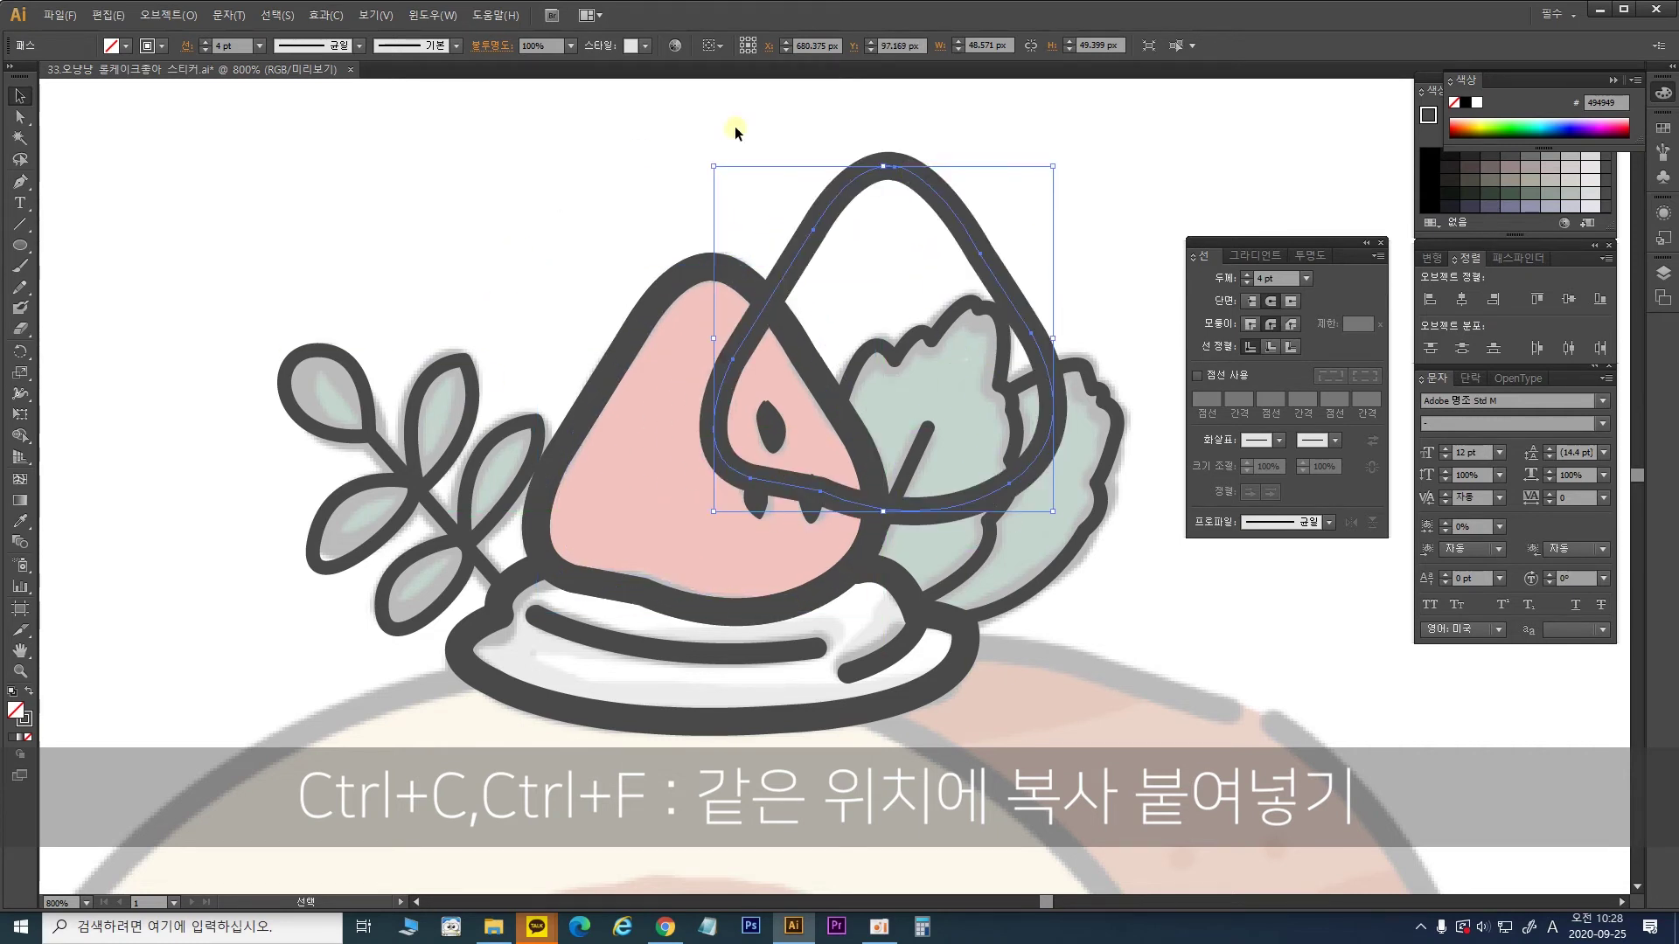
key(Delete)
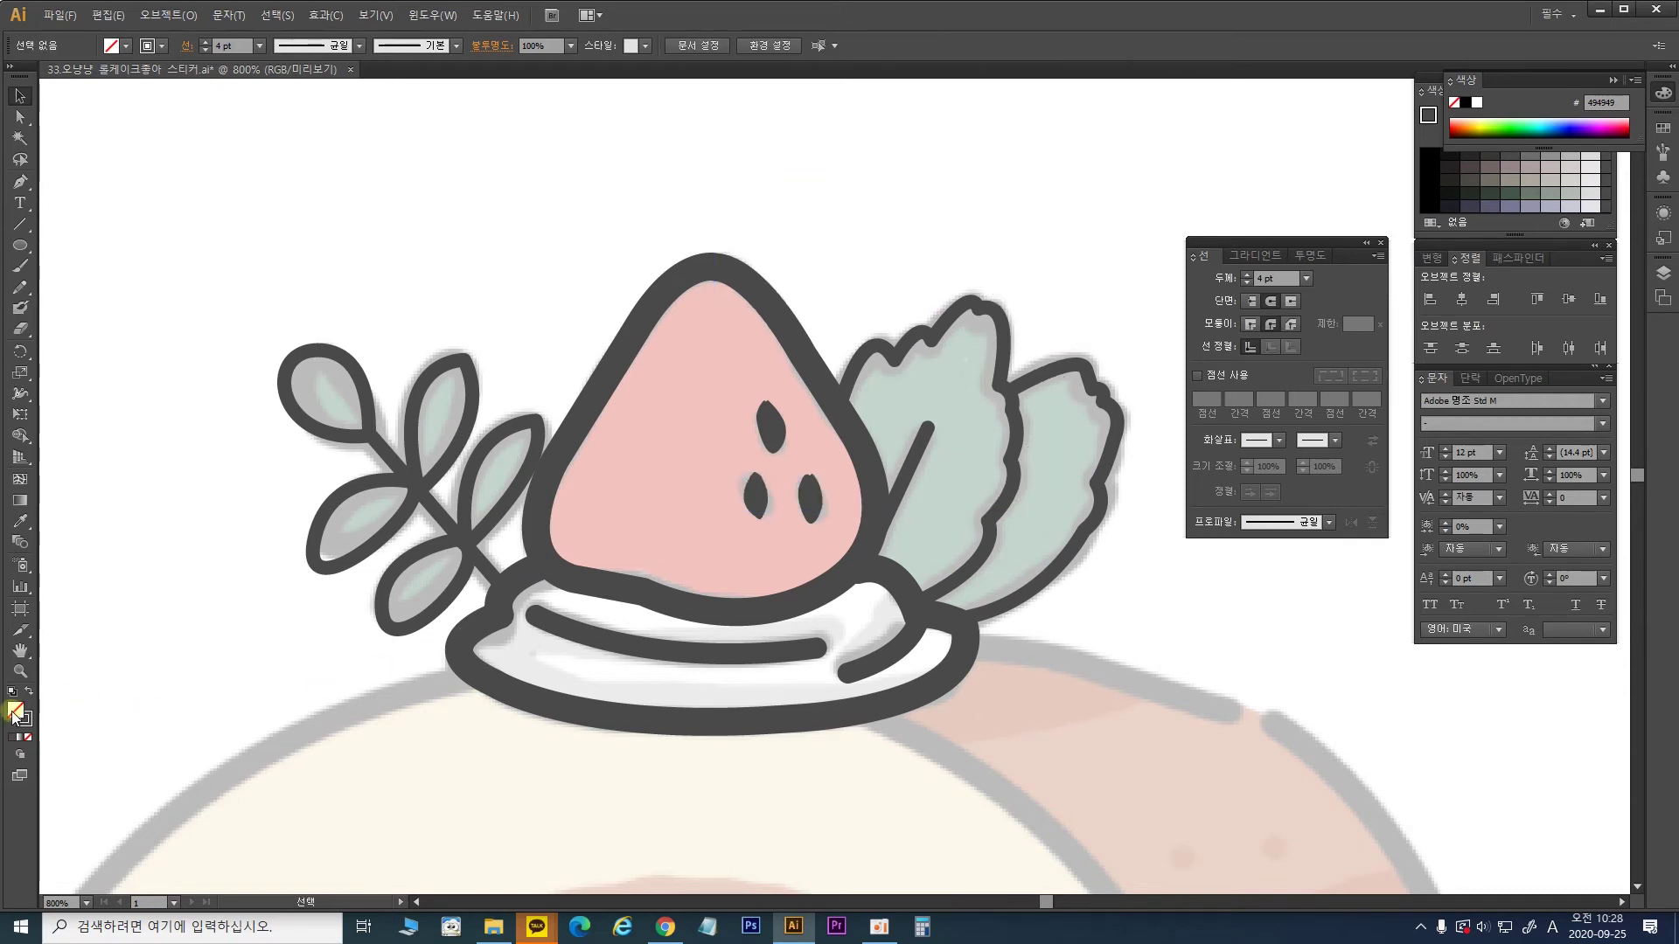
Step: Fill the duplicated strawberry shape with green 4CE06C
double_click(15, 710)
drag(887, 494, 871, 403)
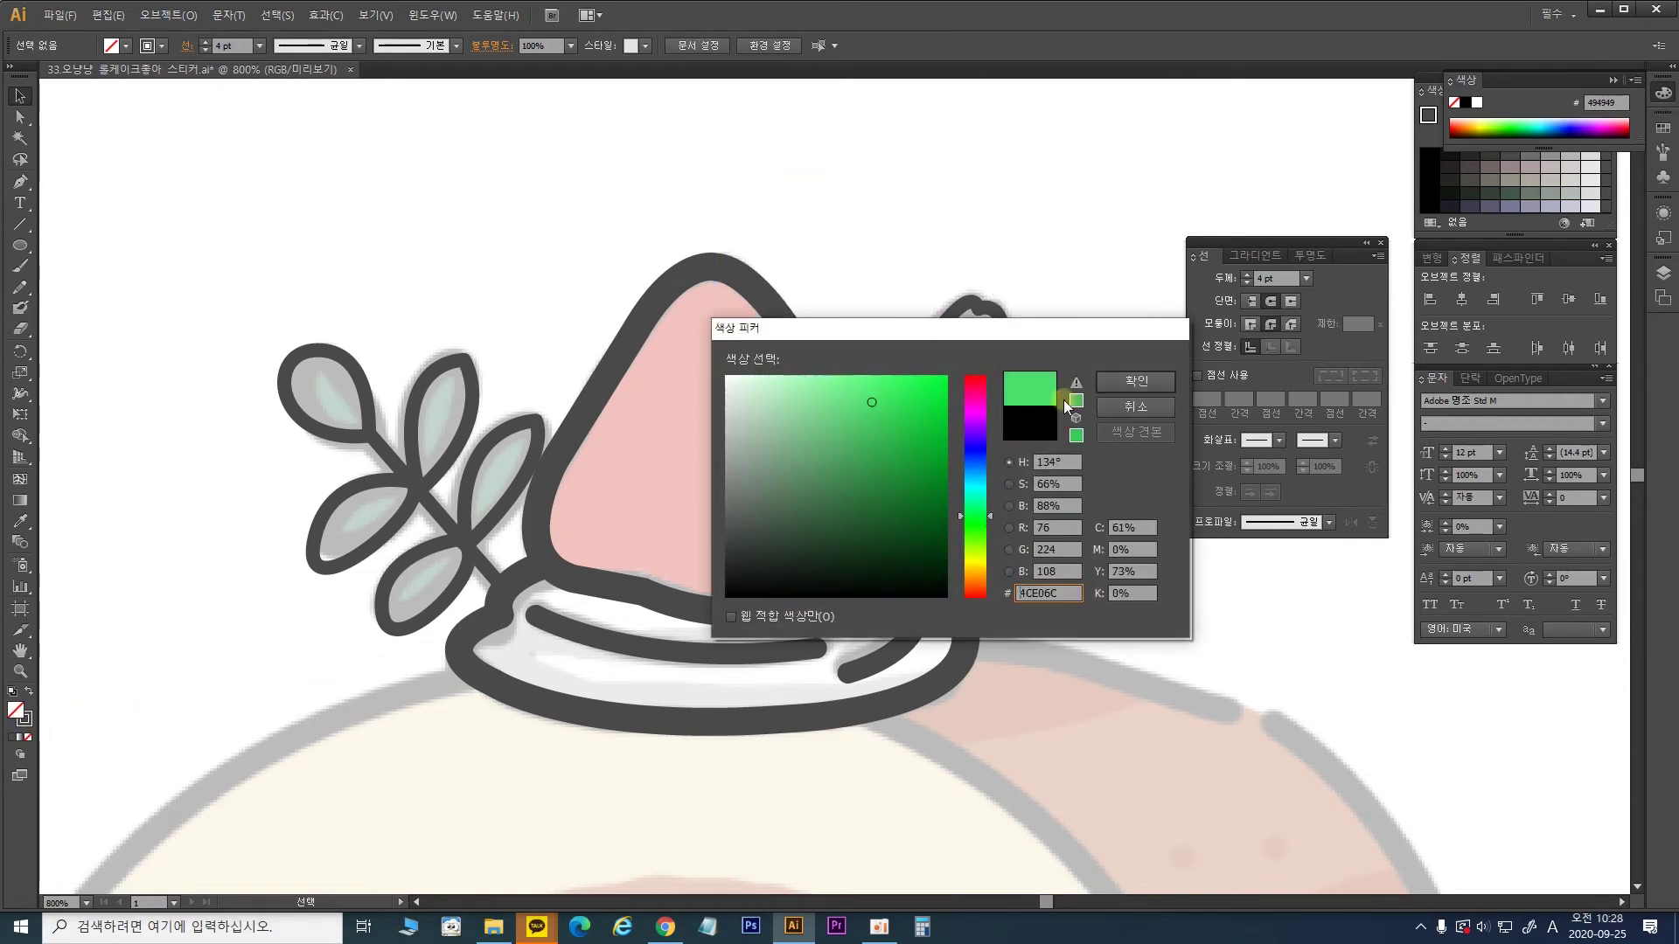
click(1136, 382)
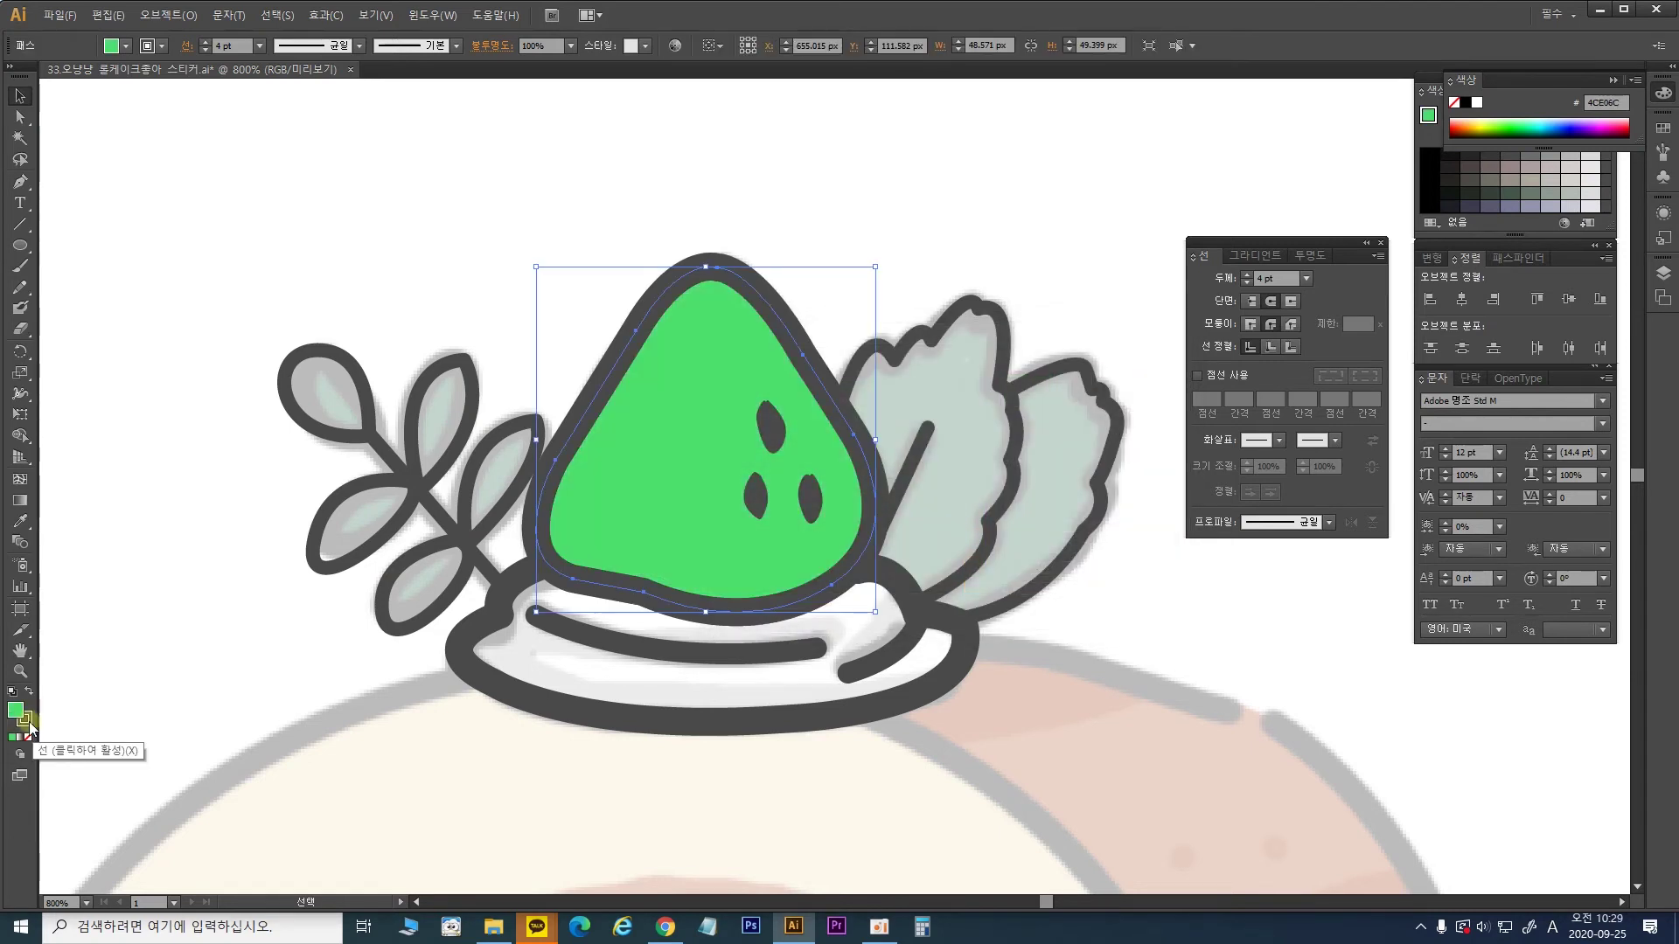
Step: Remove the stroke from the green strawberry shape and send it backward behind the dark outline
click(27, 721)
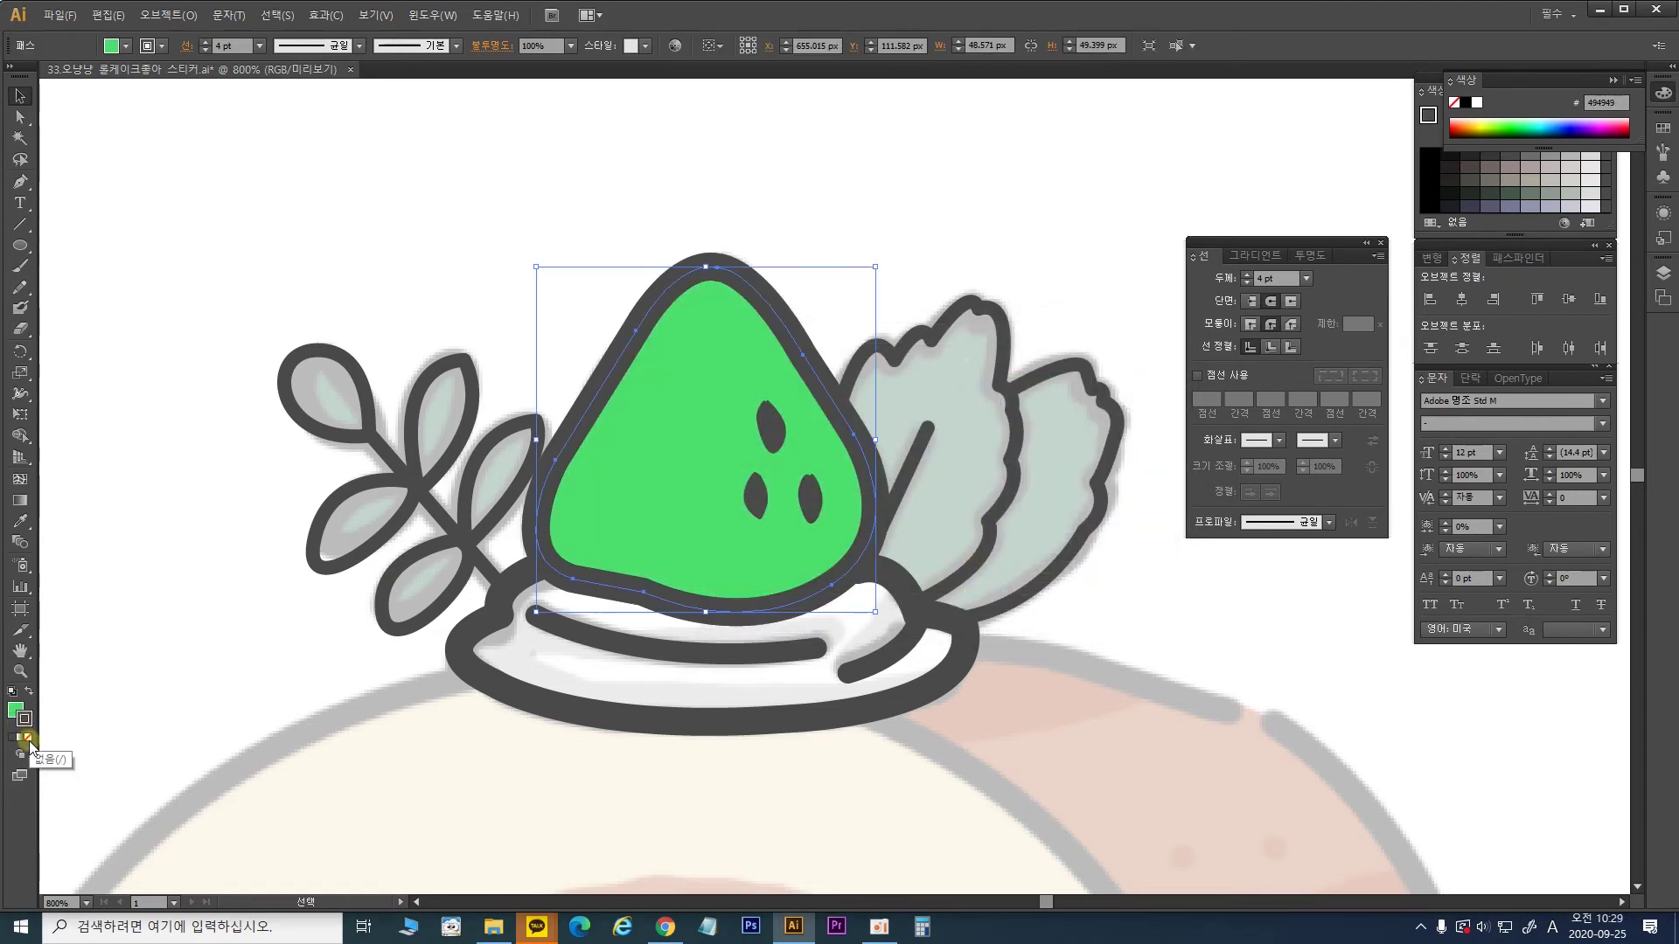
click(29, 738)
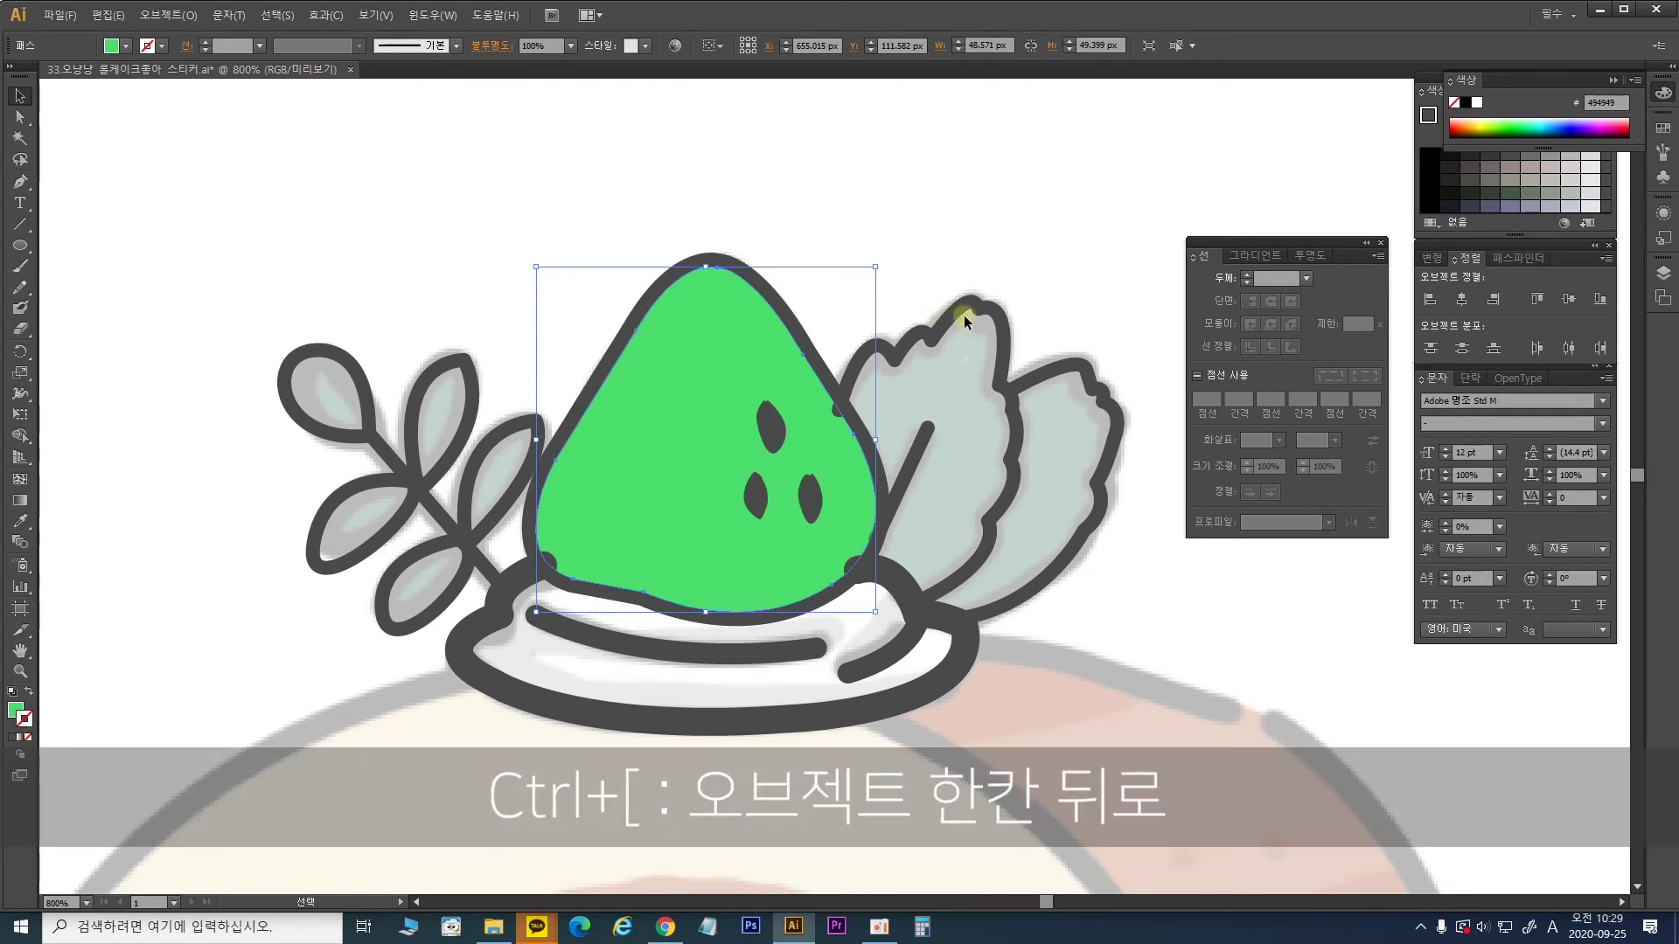
key(ctrl+bracketleft)
key(ctrl+bracketleft)
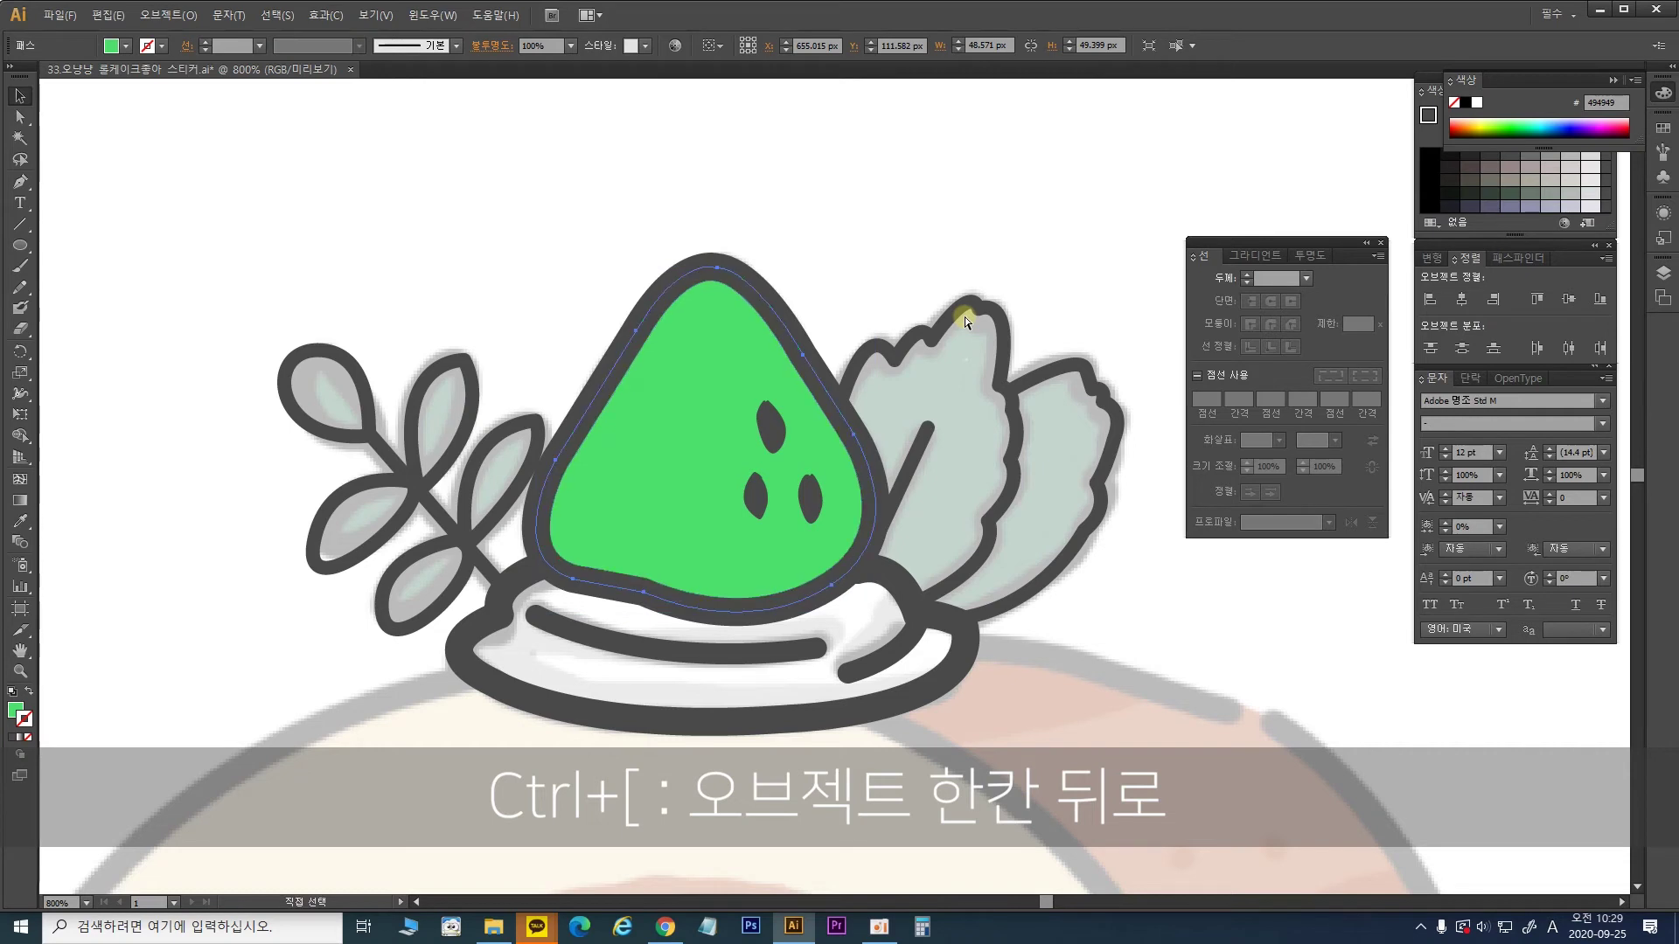
Step: Recolour the strawberry fill with the red sampled by Eyedropper from the strawberry in the full-colour reference, and deselect it
key(ctrl+minus)
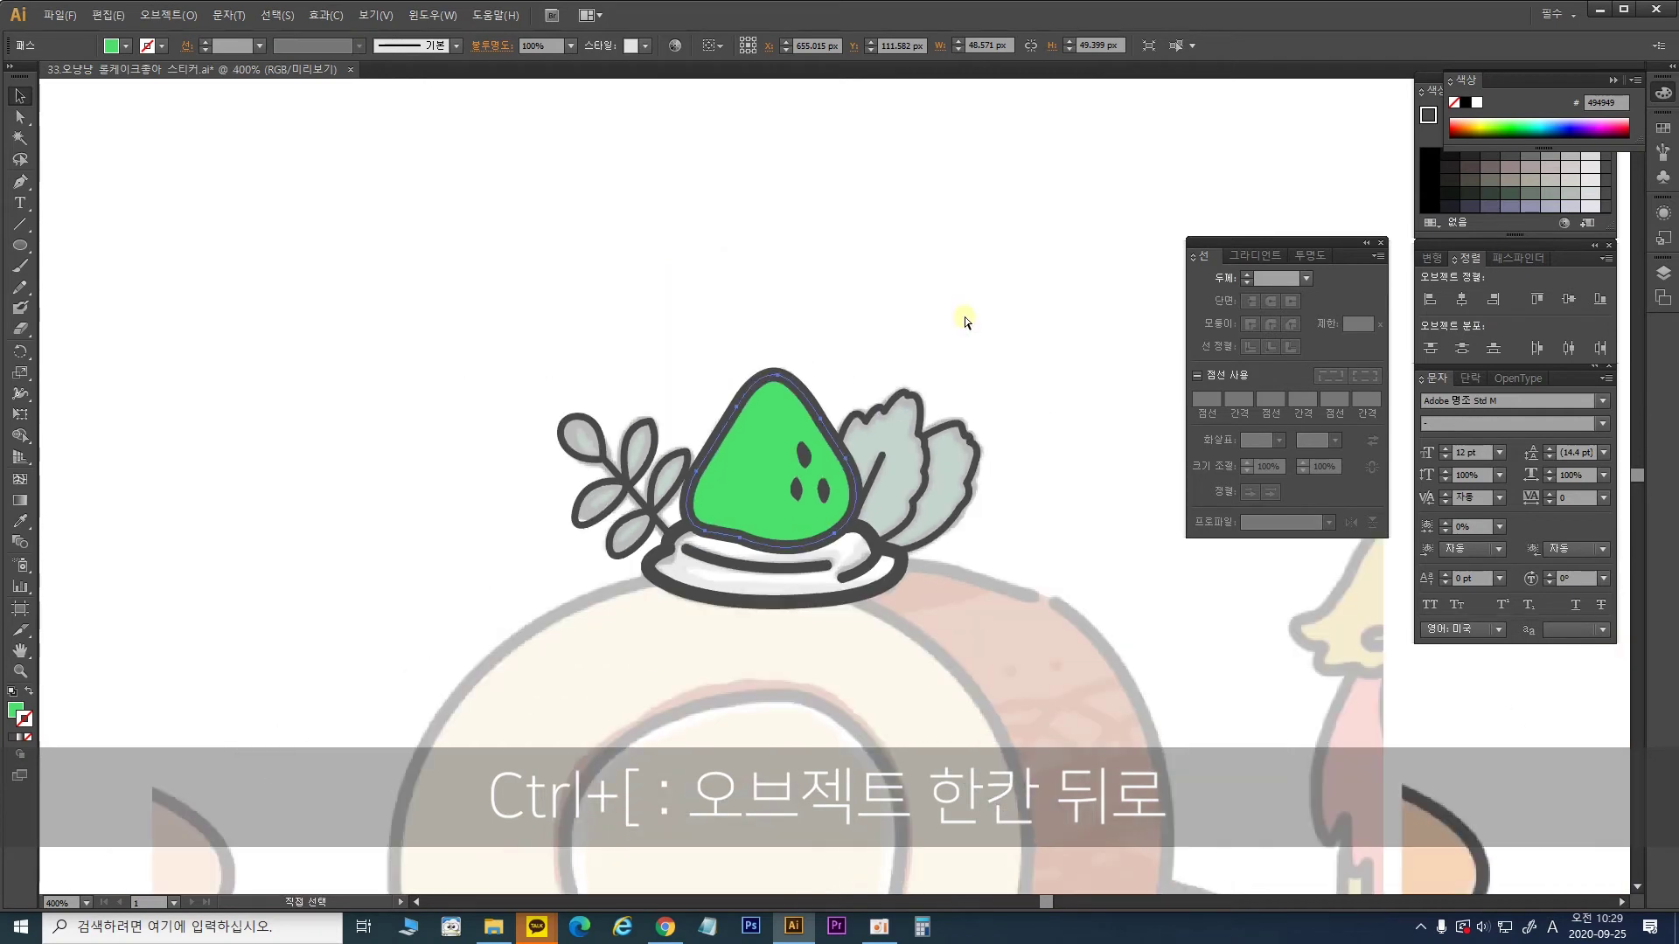
drag(985, 382, 547, 329)
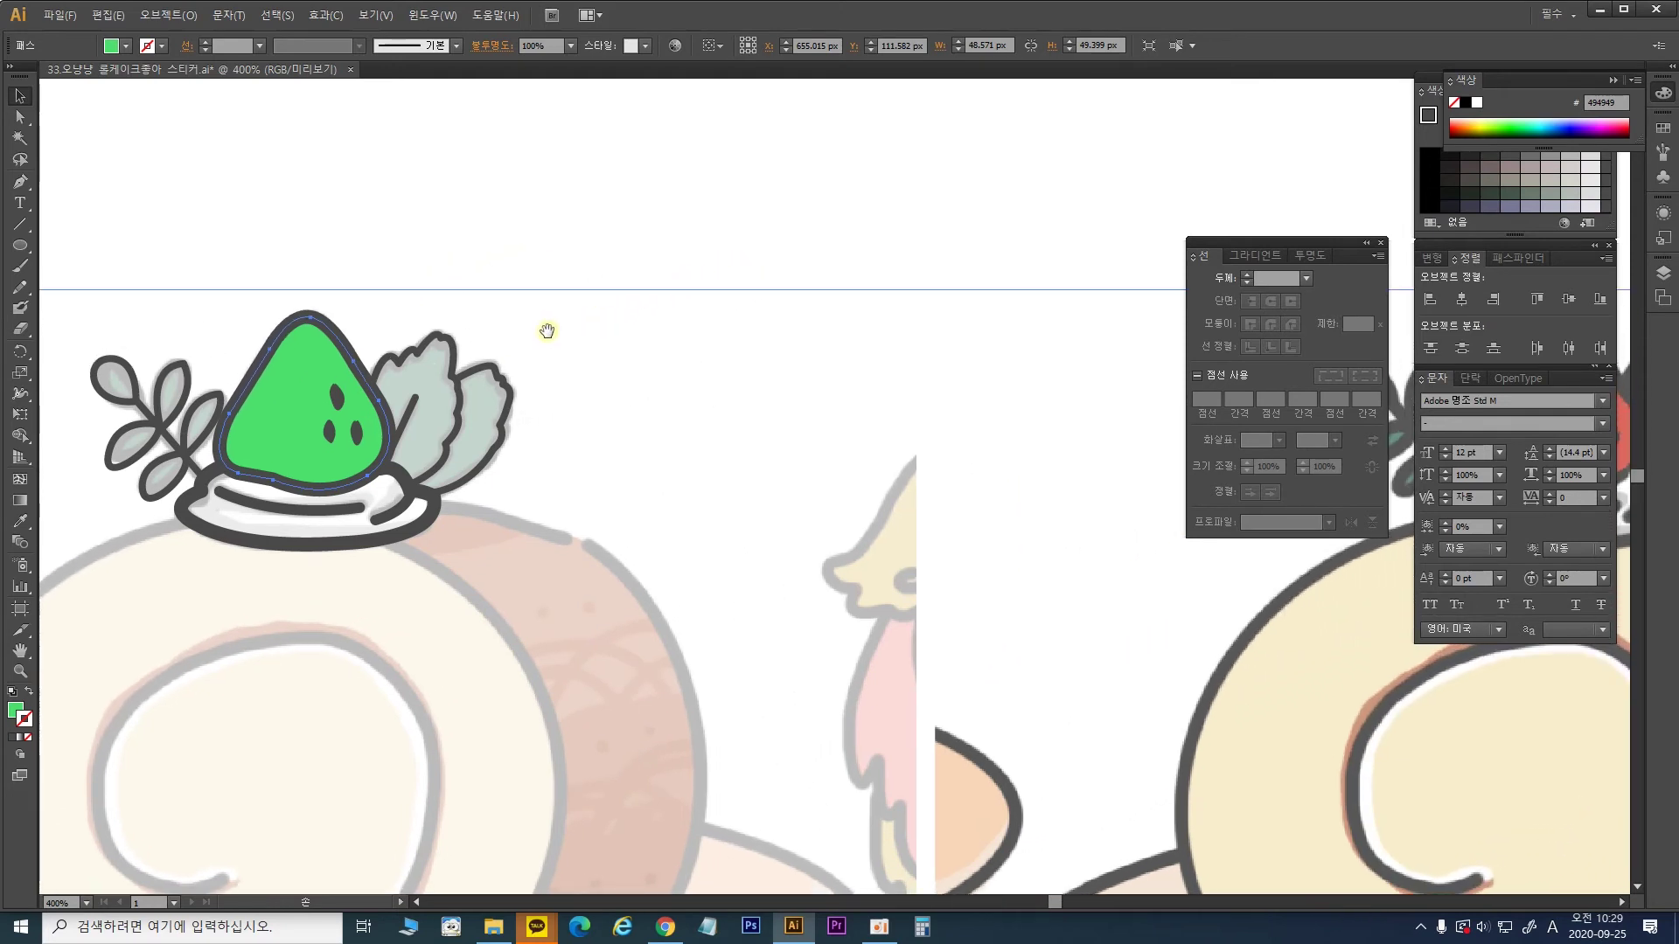
click(21, 524)
drag(942, 350, 443, 383)
click(1043, 442)
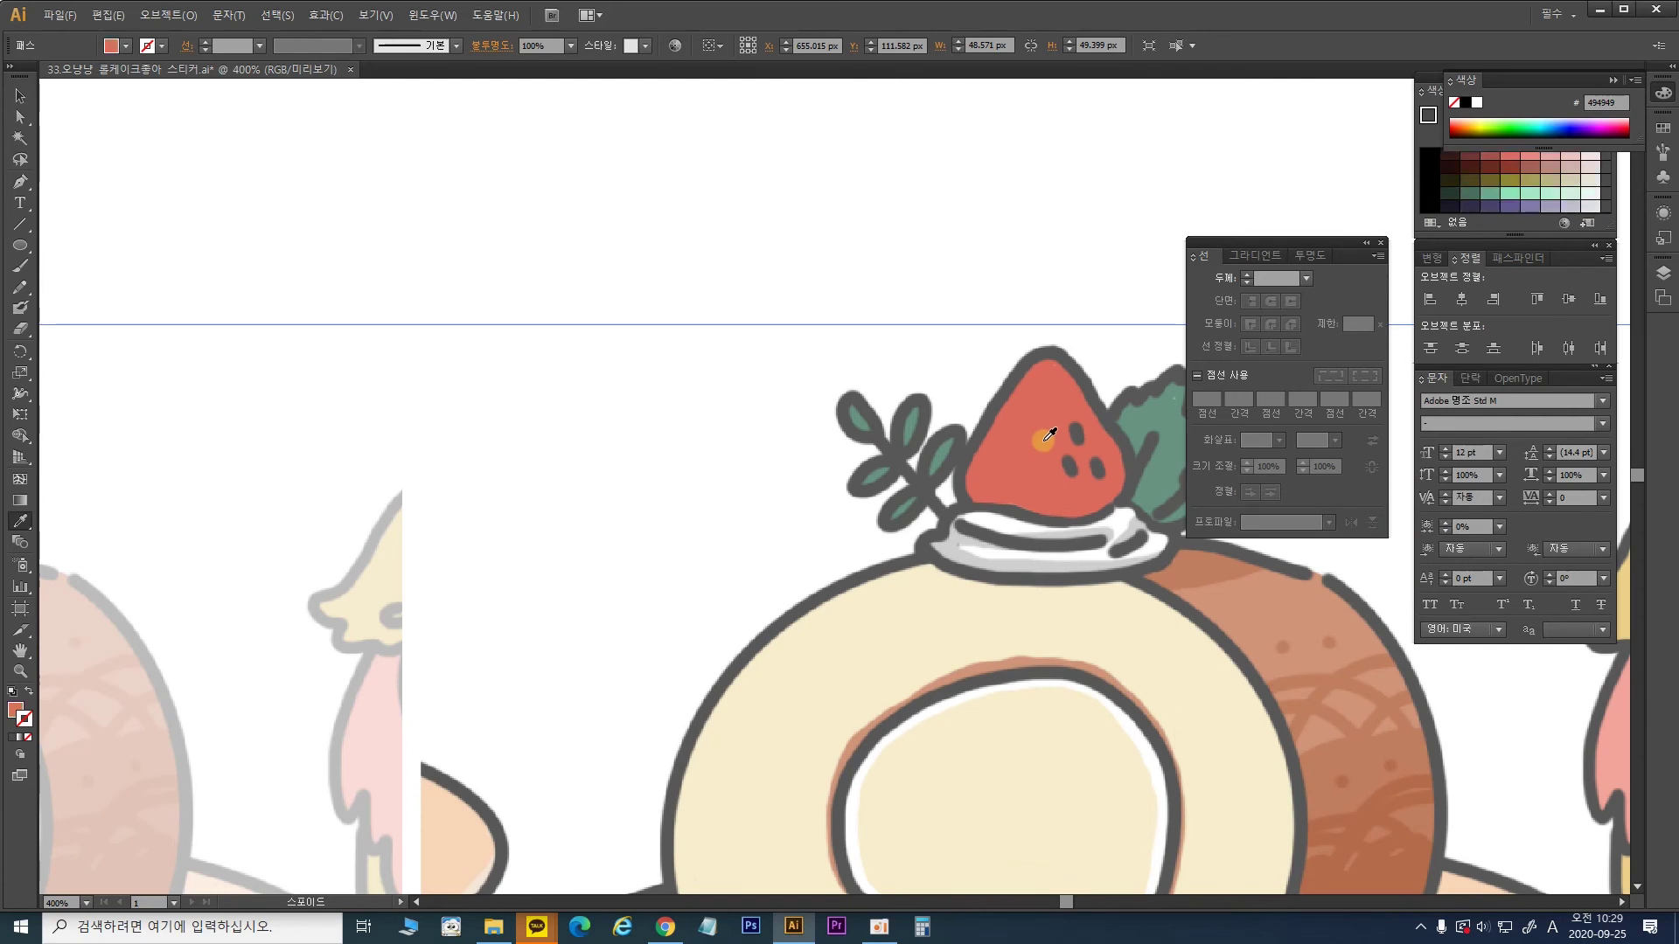
drag(268, 340, 958, 330)
drag(835, 347, 984, 350)
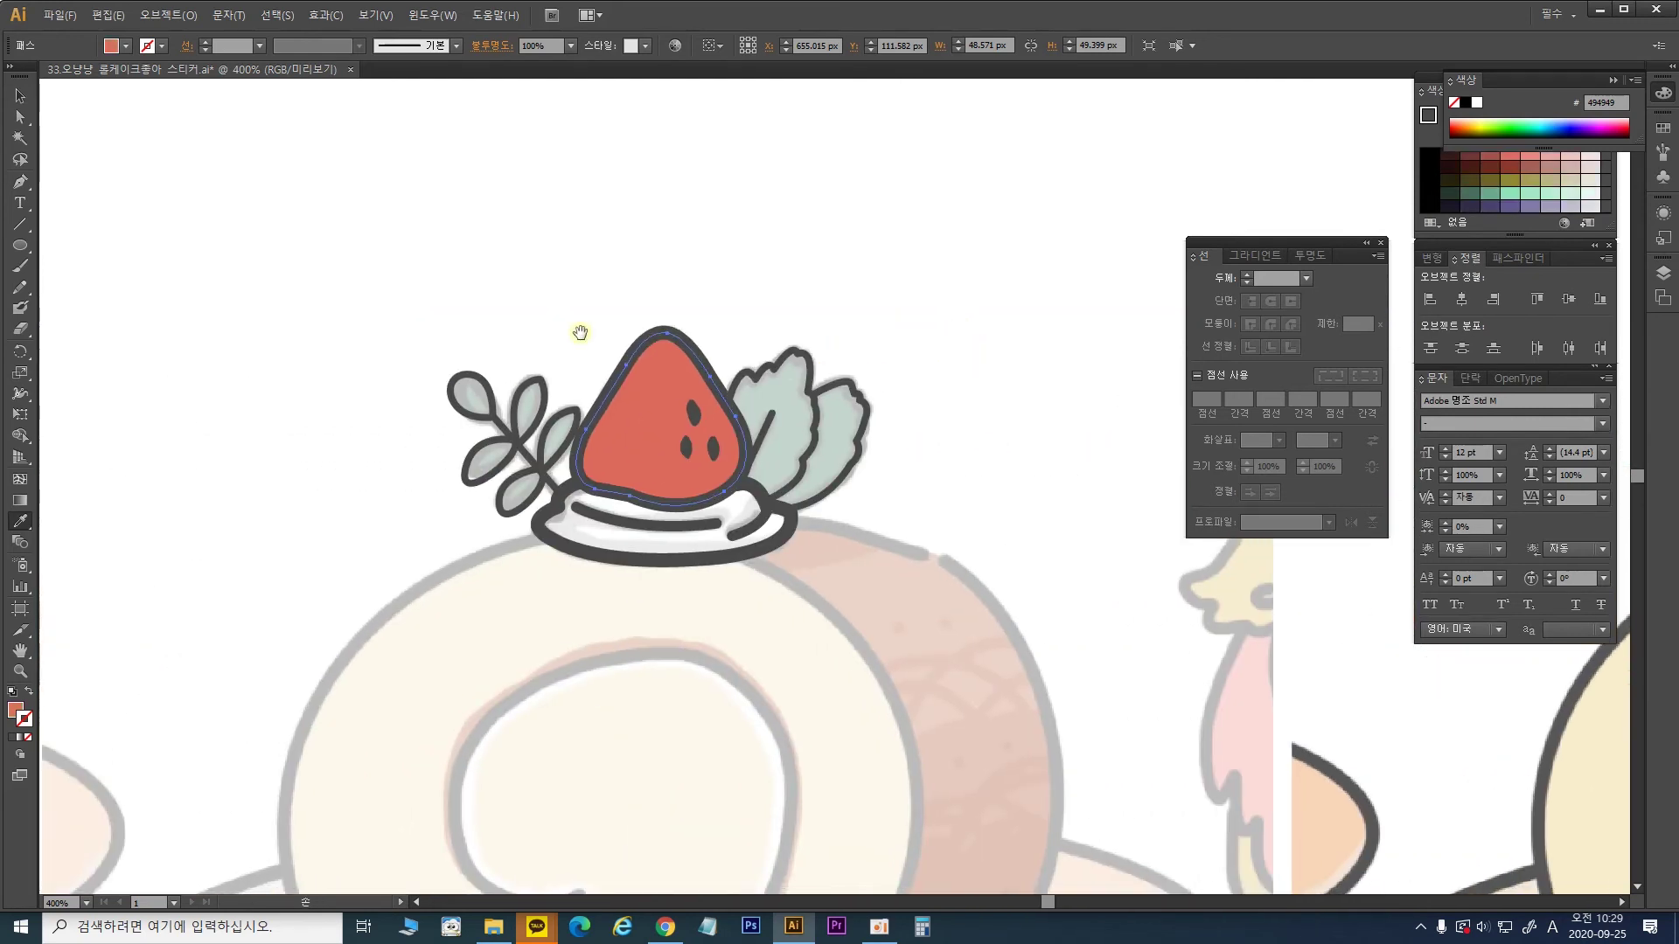
click(20, 97)
click(678, 301)
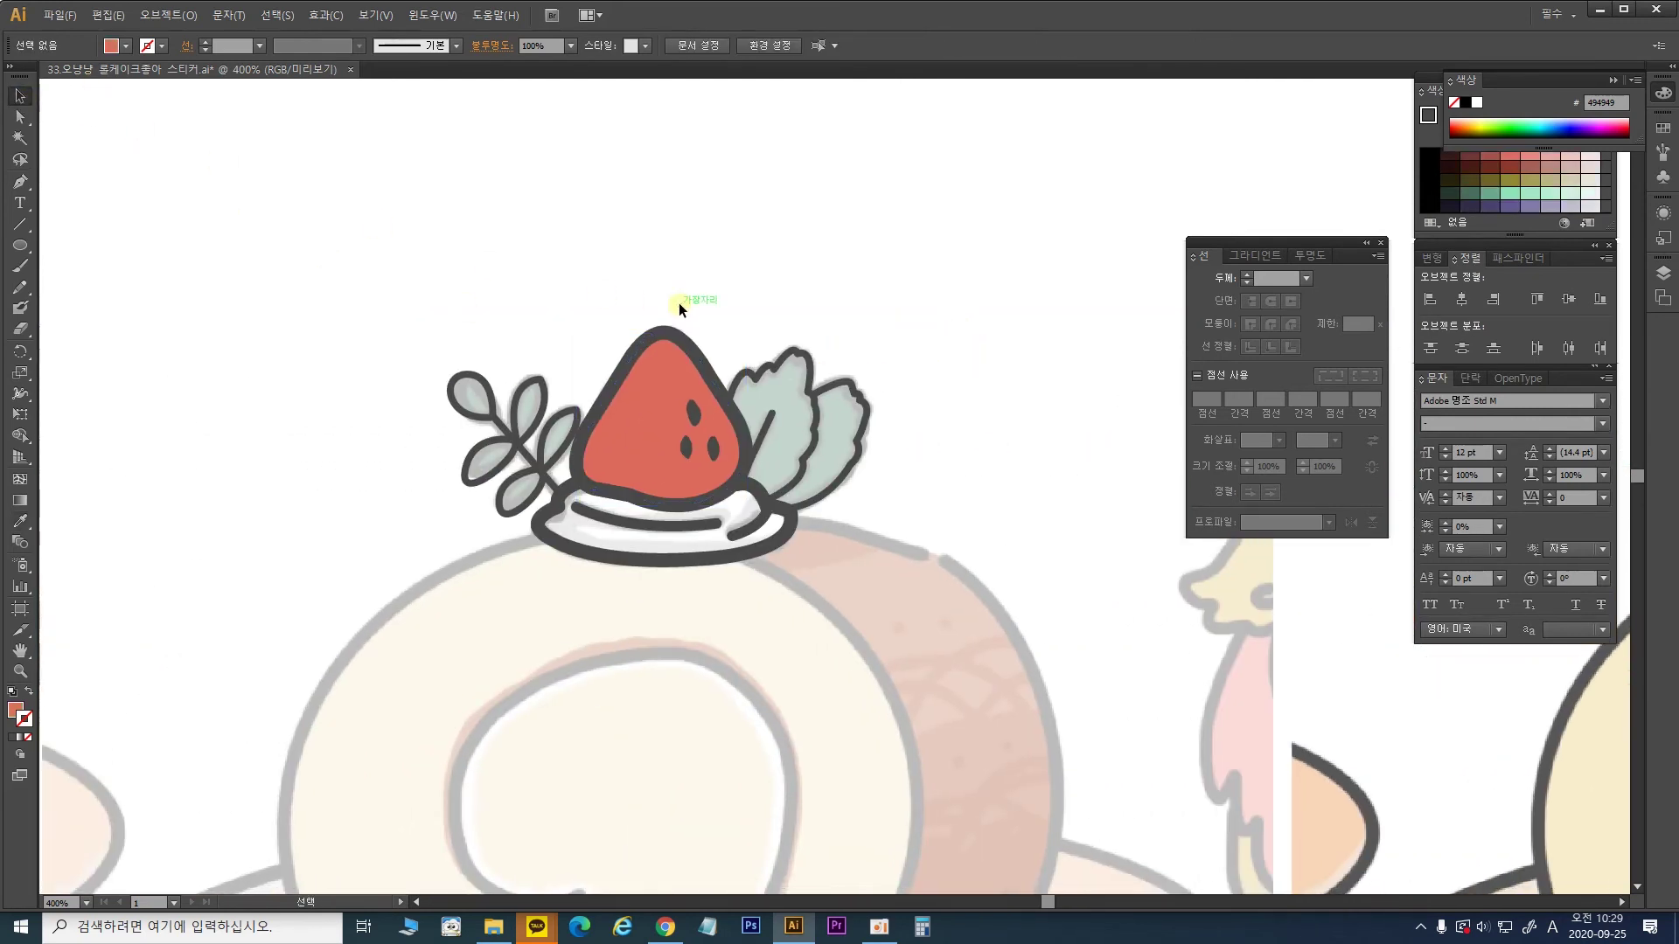
Step: Close the whipped cream's open outline with the Pen tool by joining its two end points beneath the strawberry
key(ctrl+plus)
key(ctrl+plus)
drag(681, 513, 843, 490)
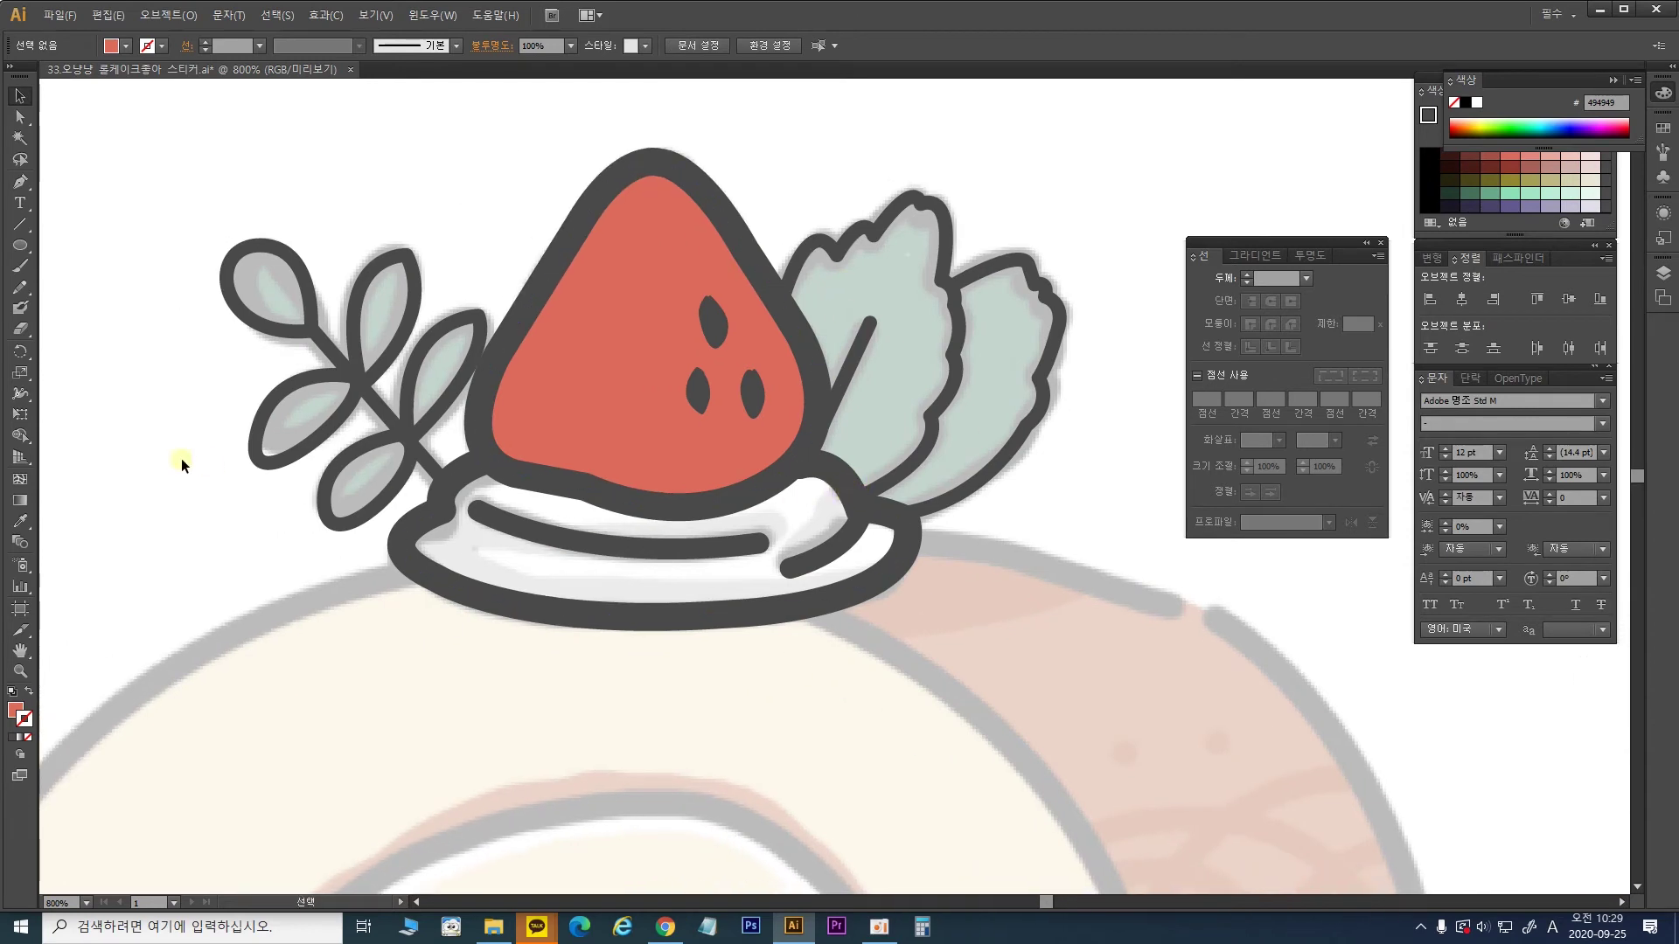
click(486, 601)
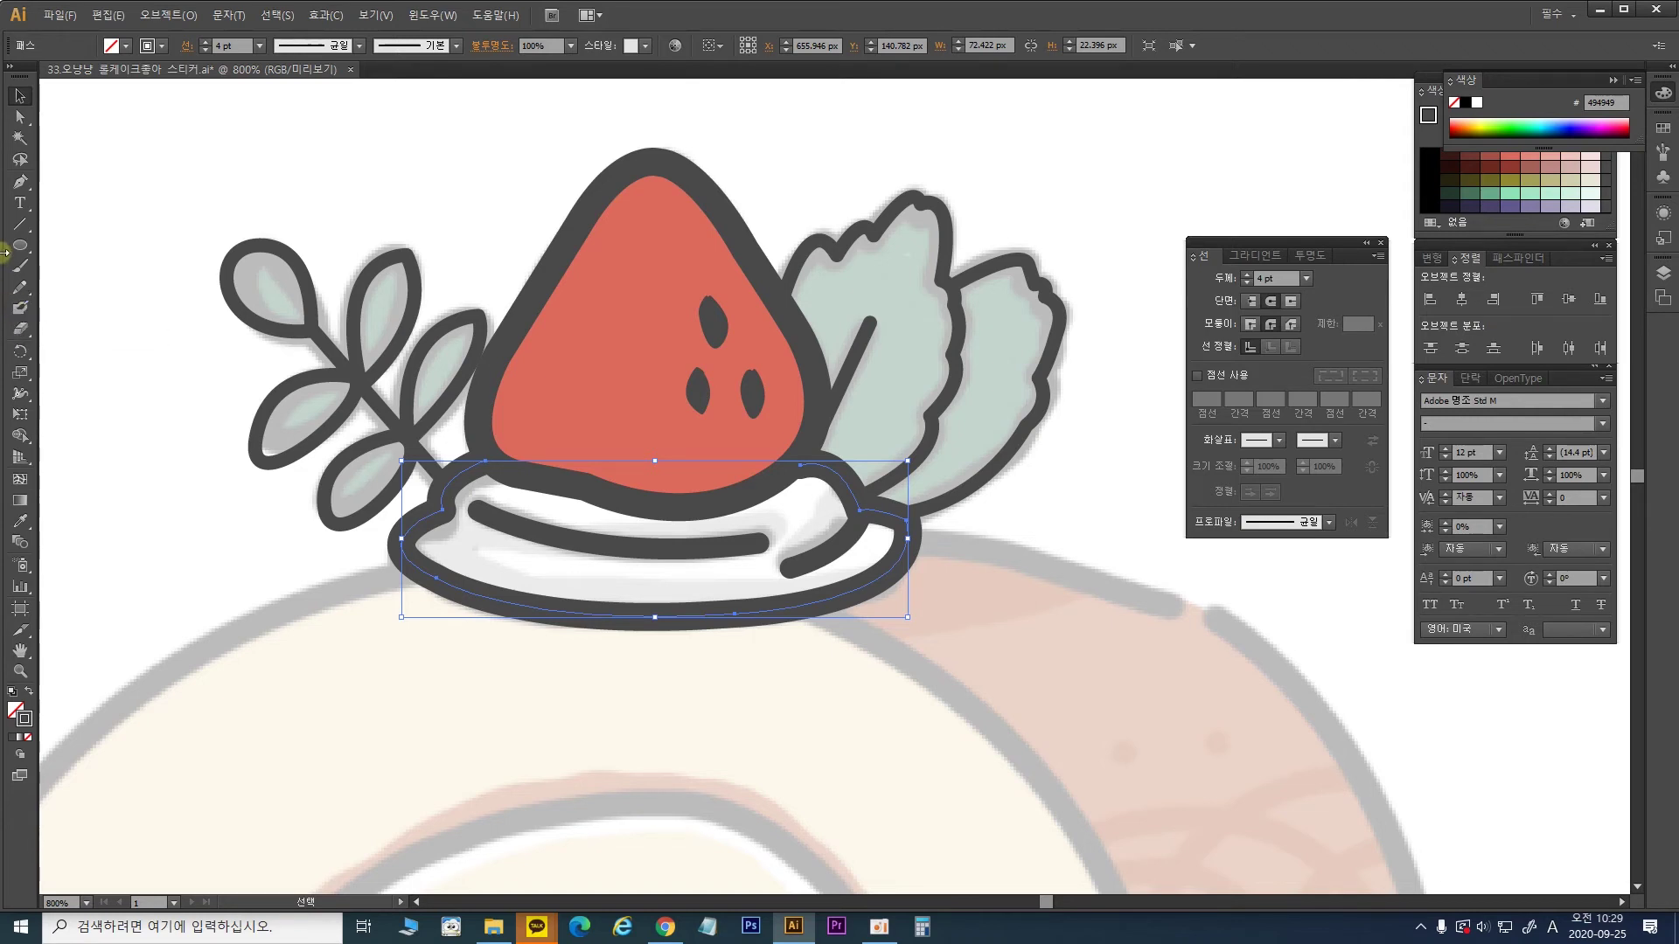
click(19, 182)
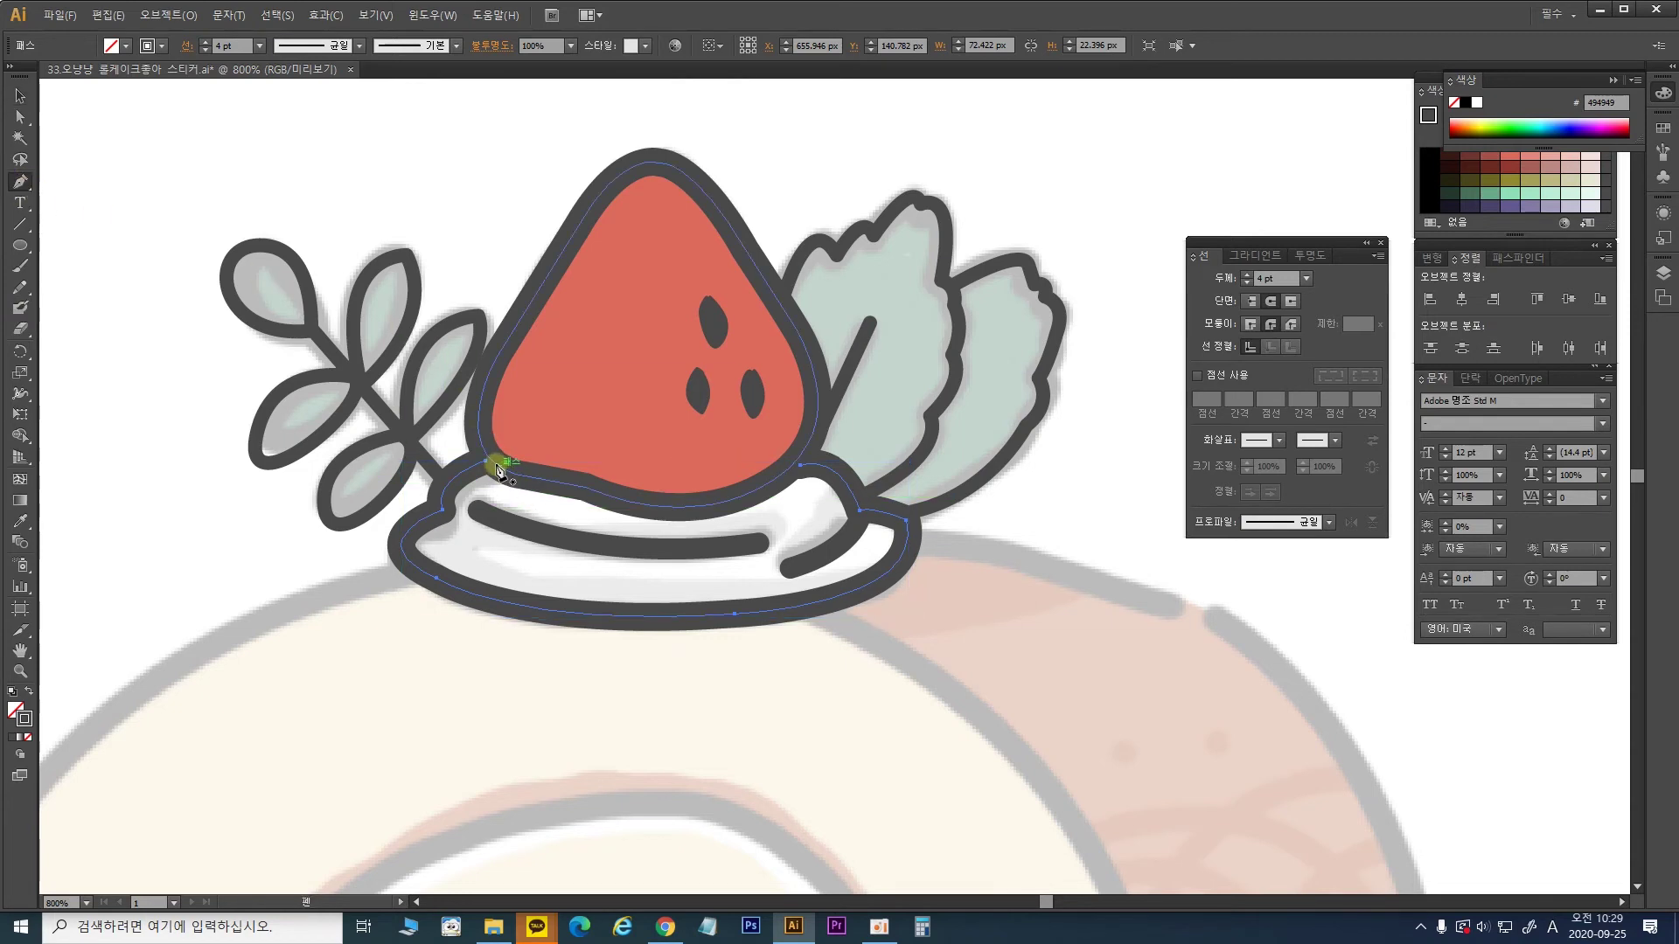
drag(483, 463, 805, 472)
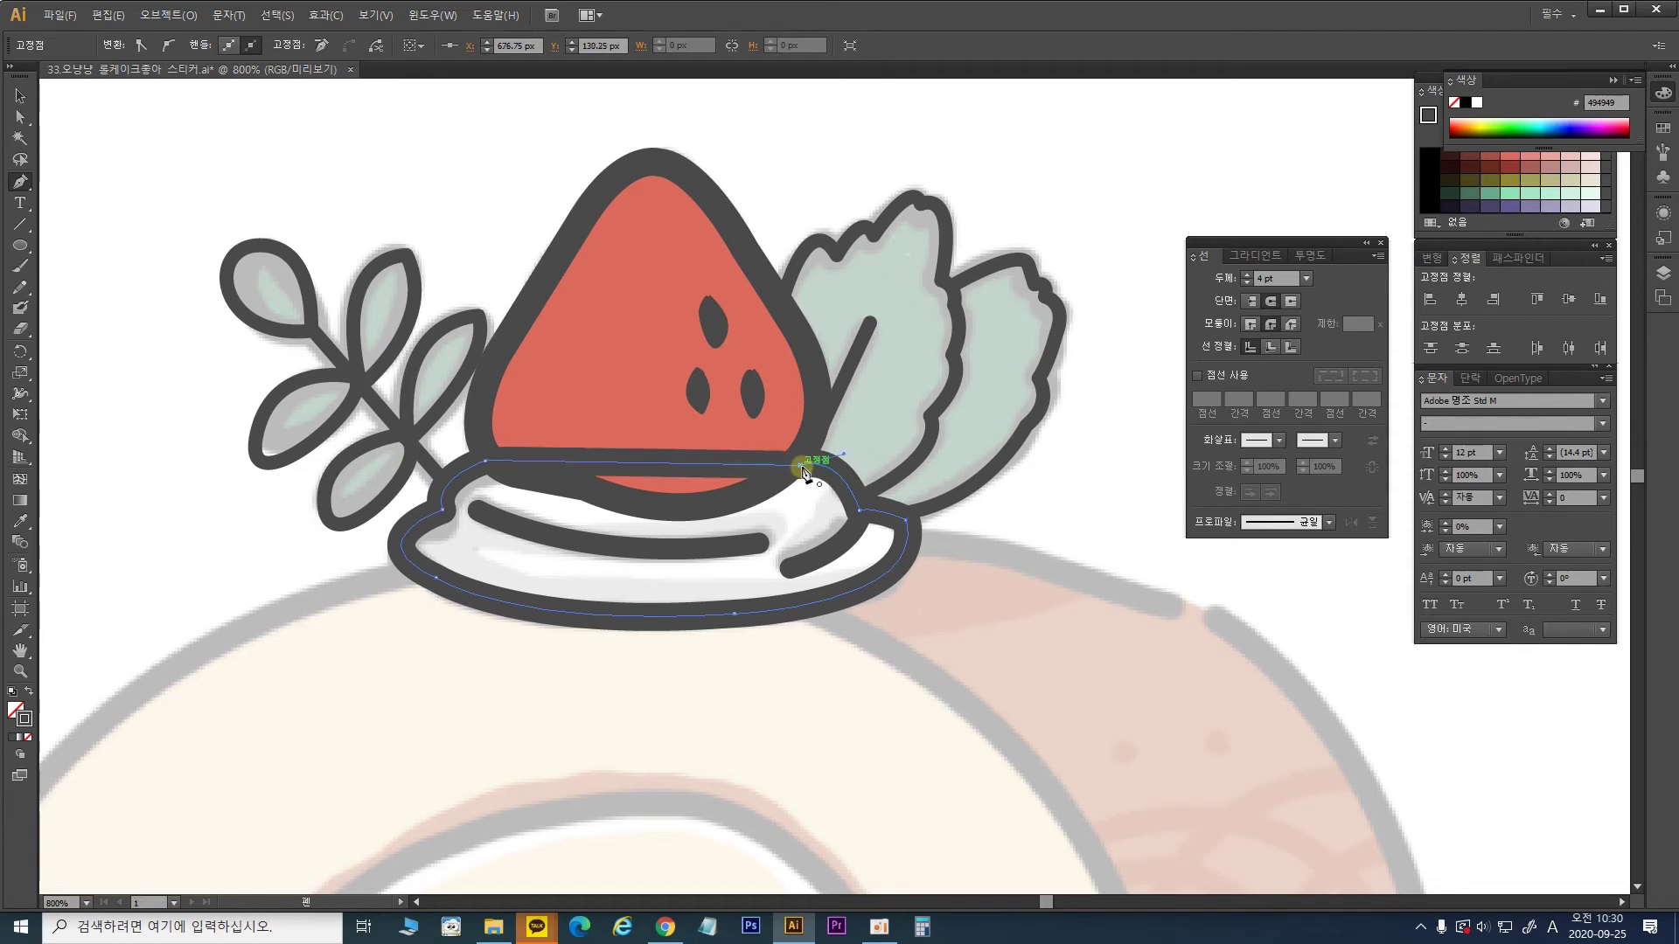
Step: Send the closed whipped cream outline backward until it lies behind the strawberry
key(ctrl+bracketleft)
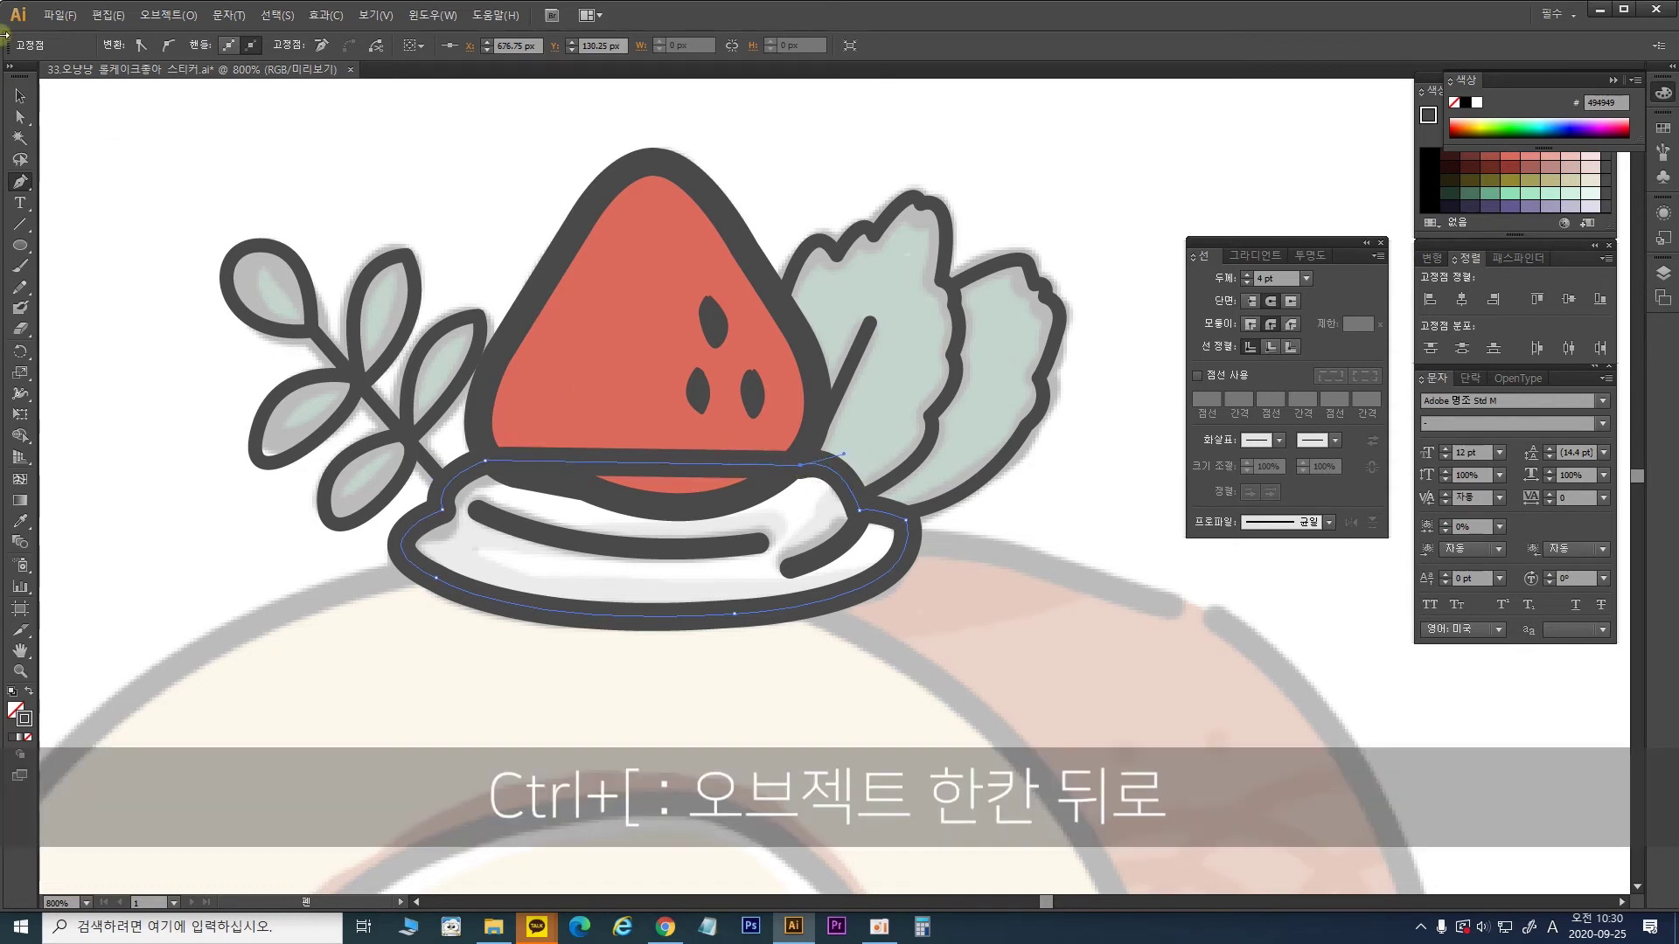
click(19, 96)
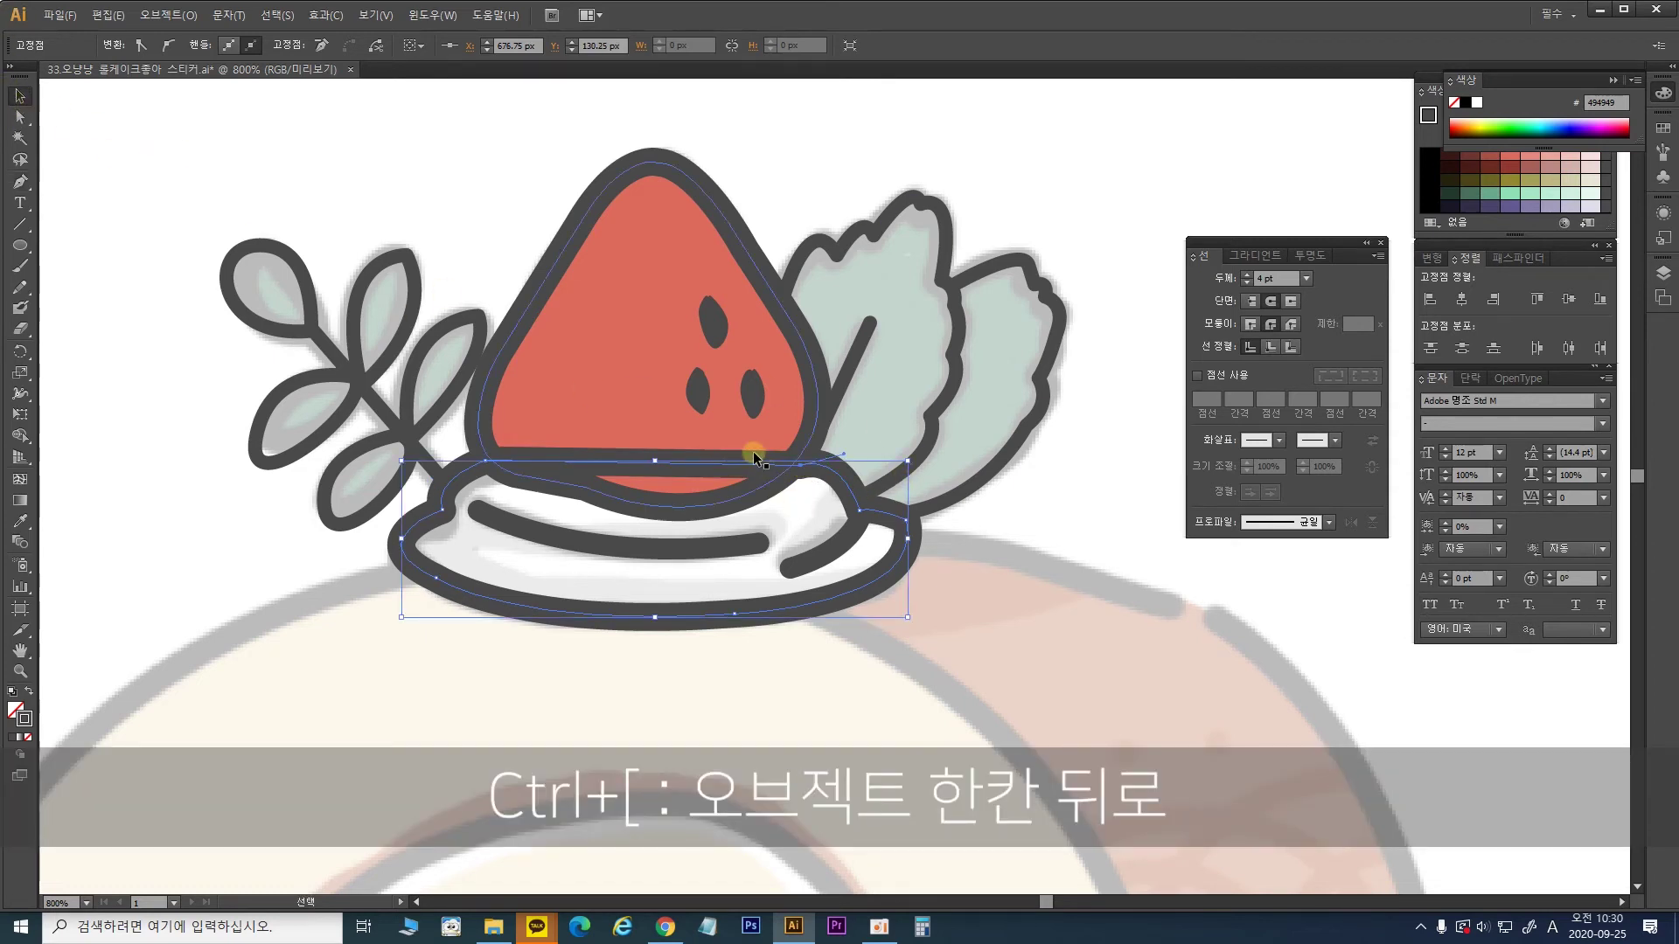
key(a)
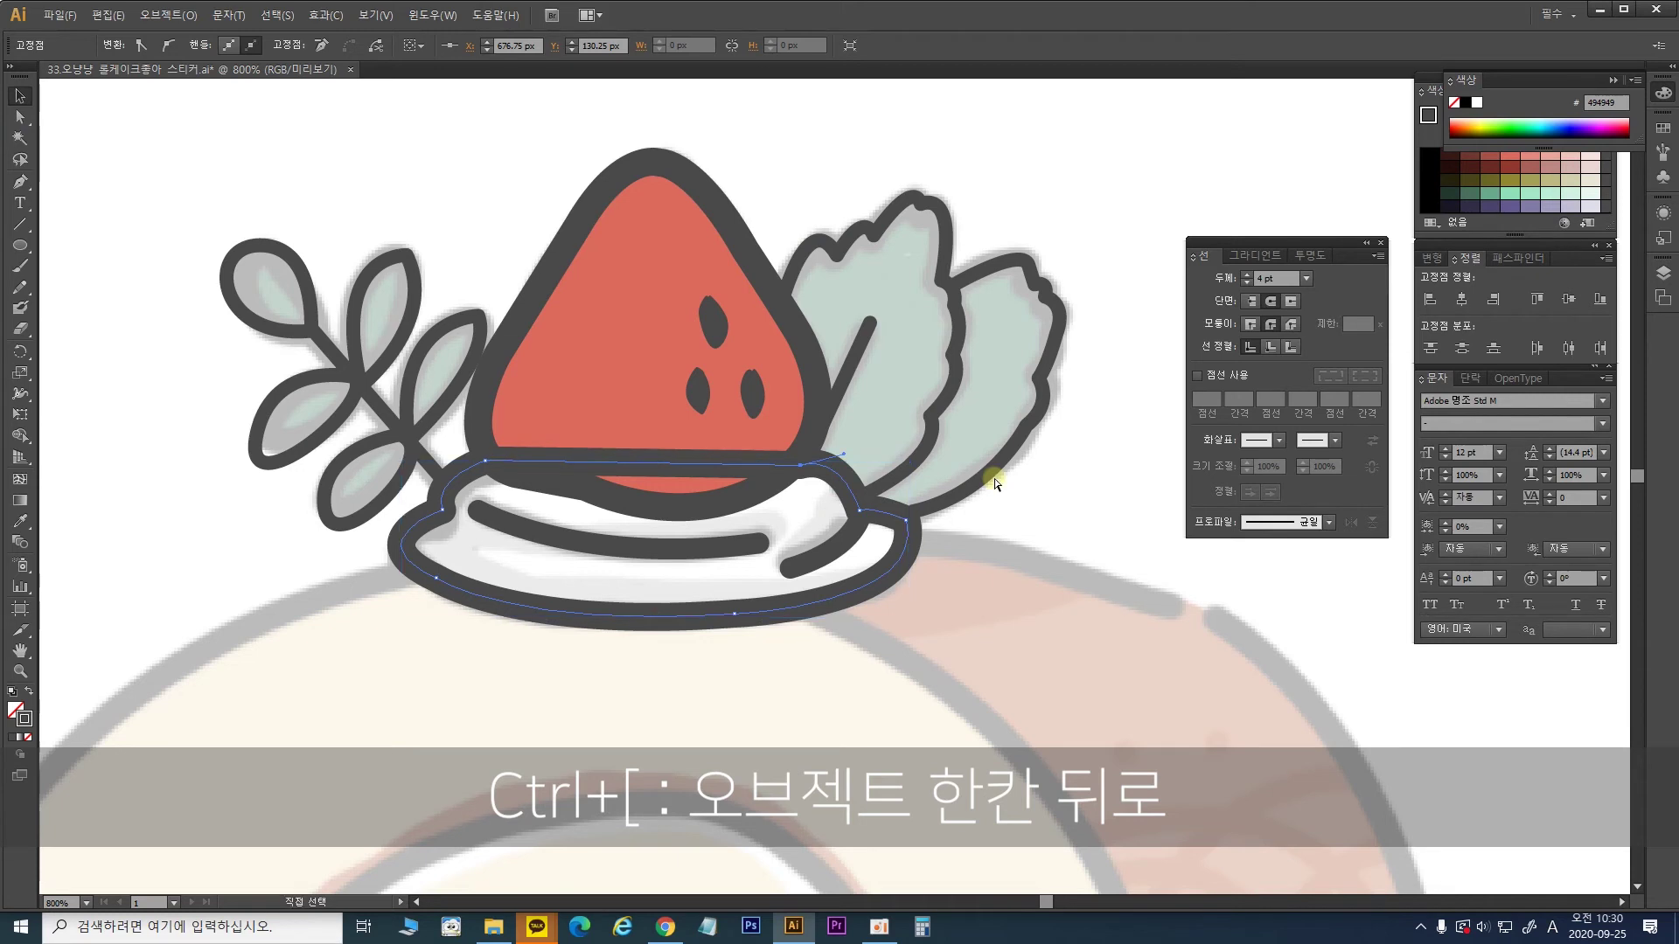
key(v)
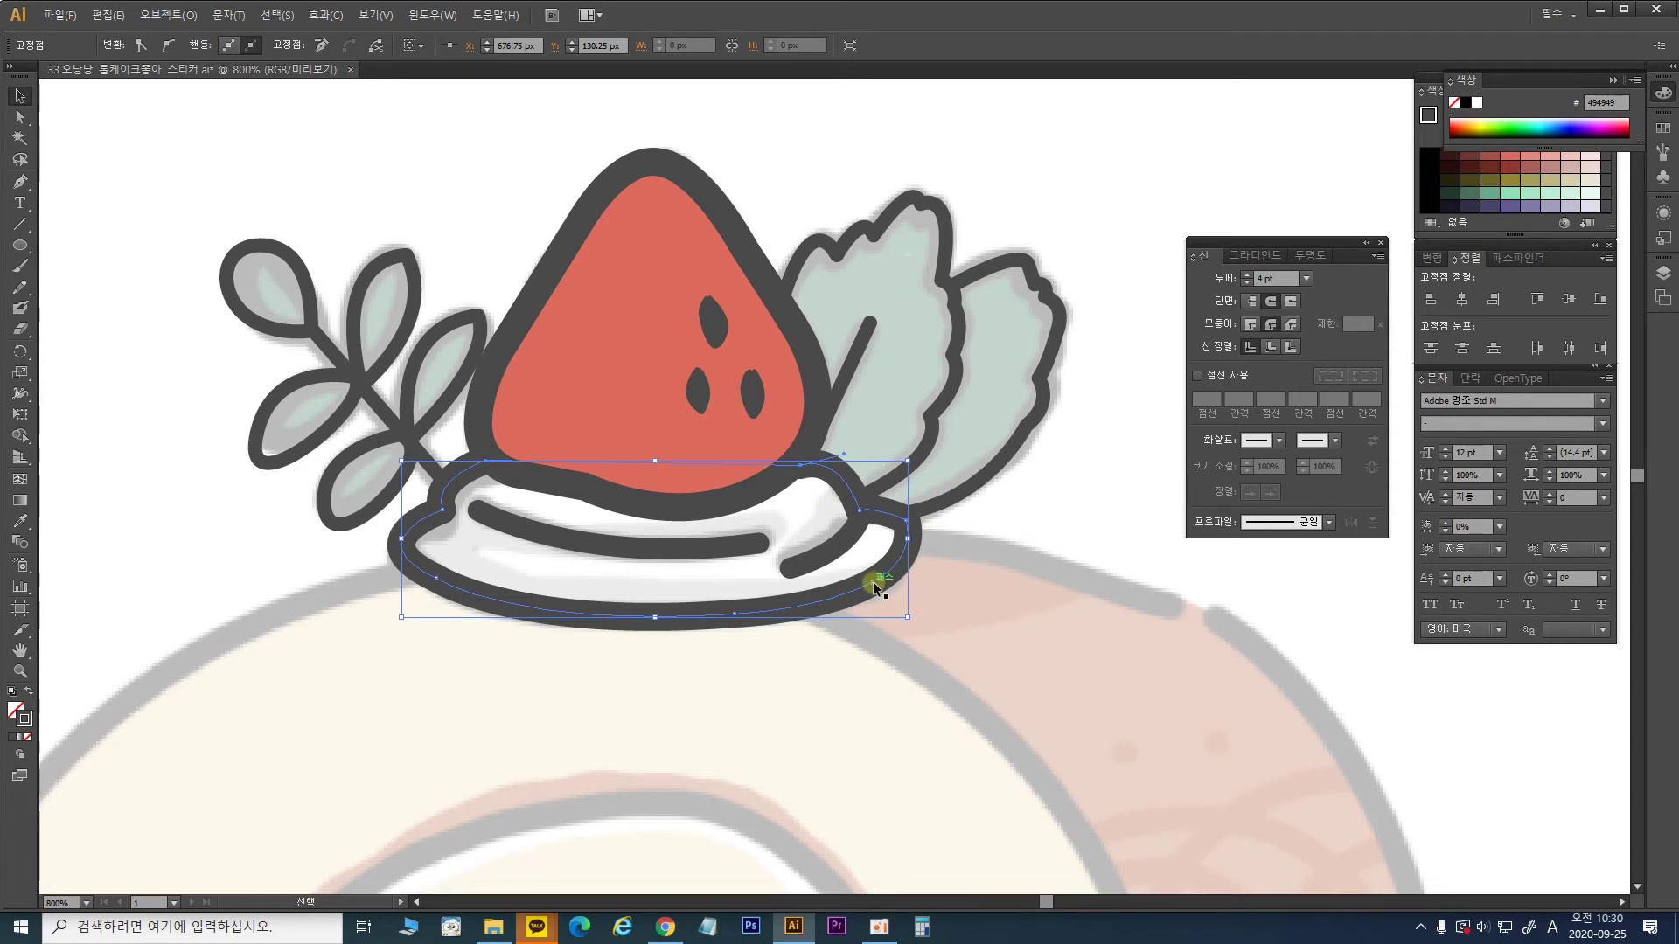
Step: Copy the whipped cream outline and paste a duplicate in front at the same position
key(ctrl+c)
key(ctrl+f)
key(a)
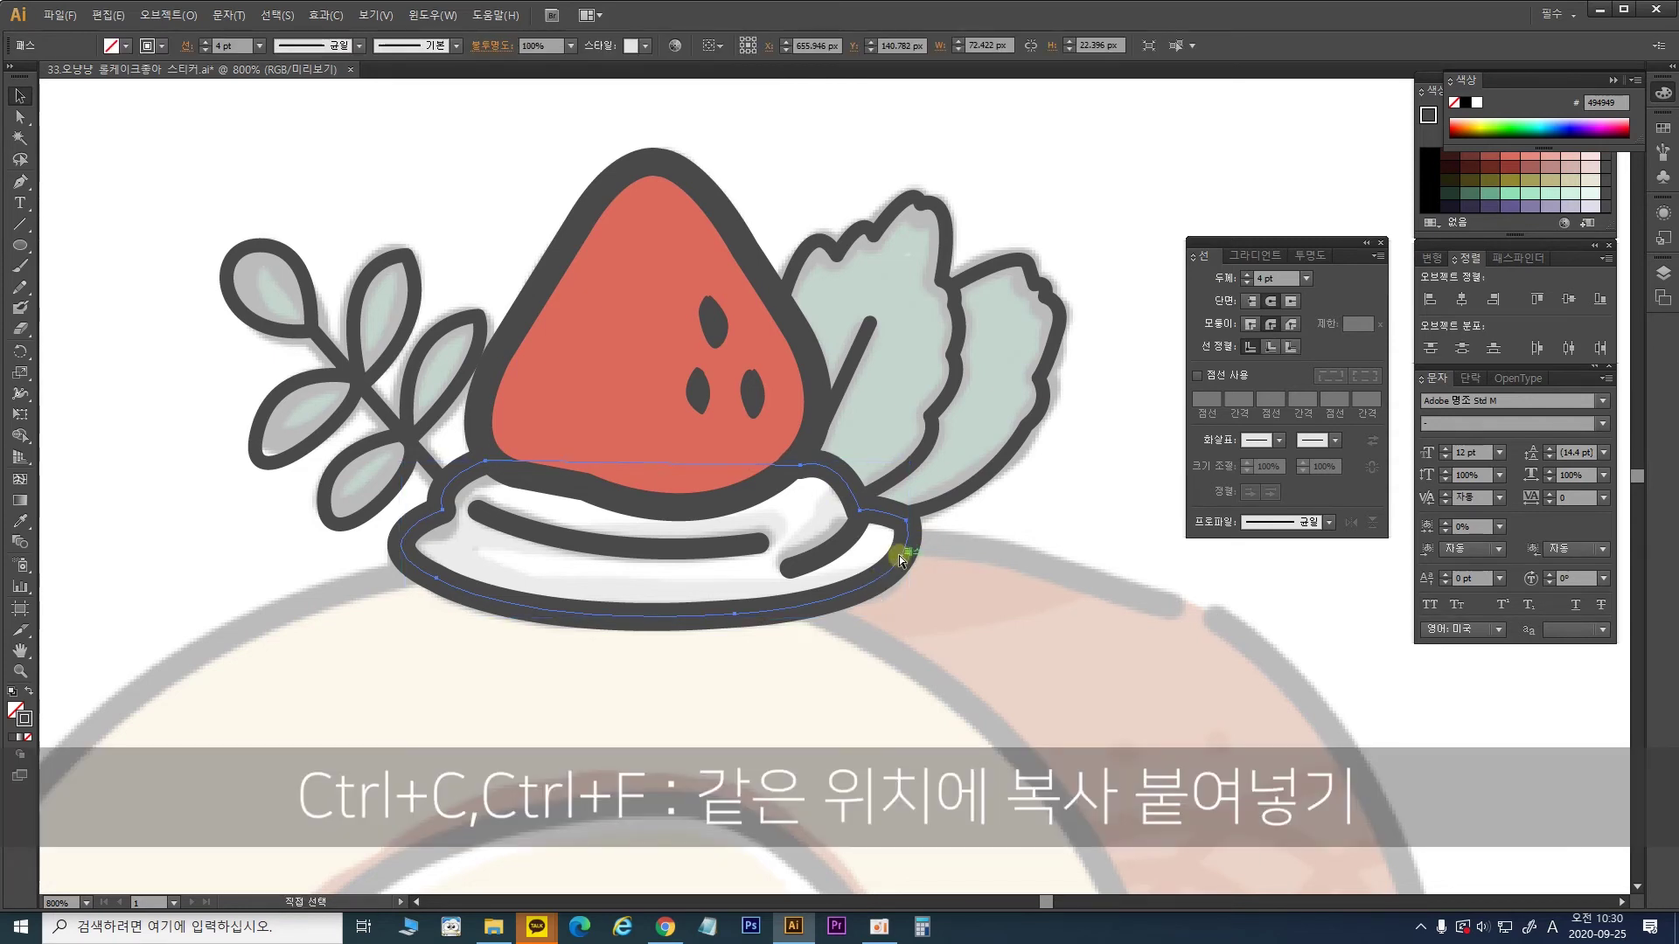
key(v)
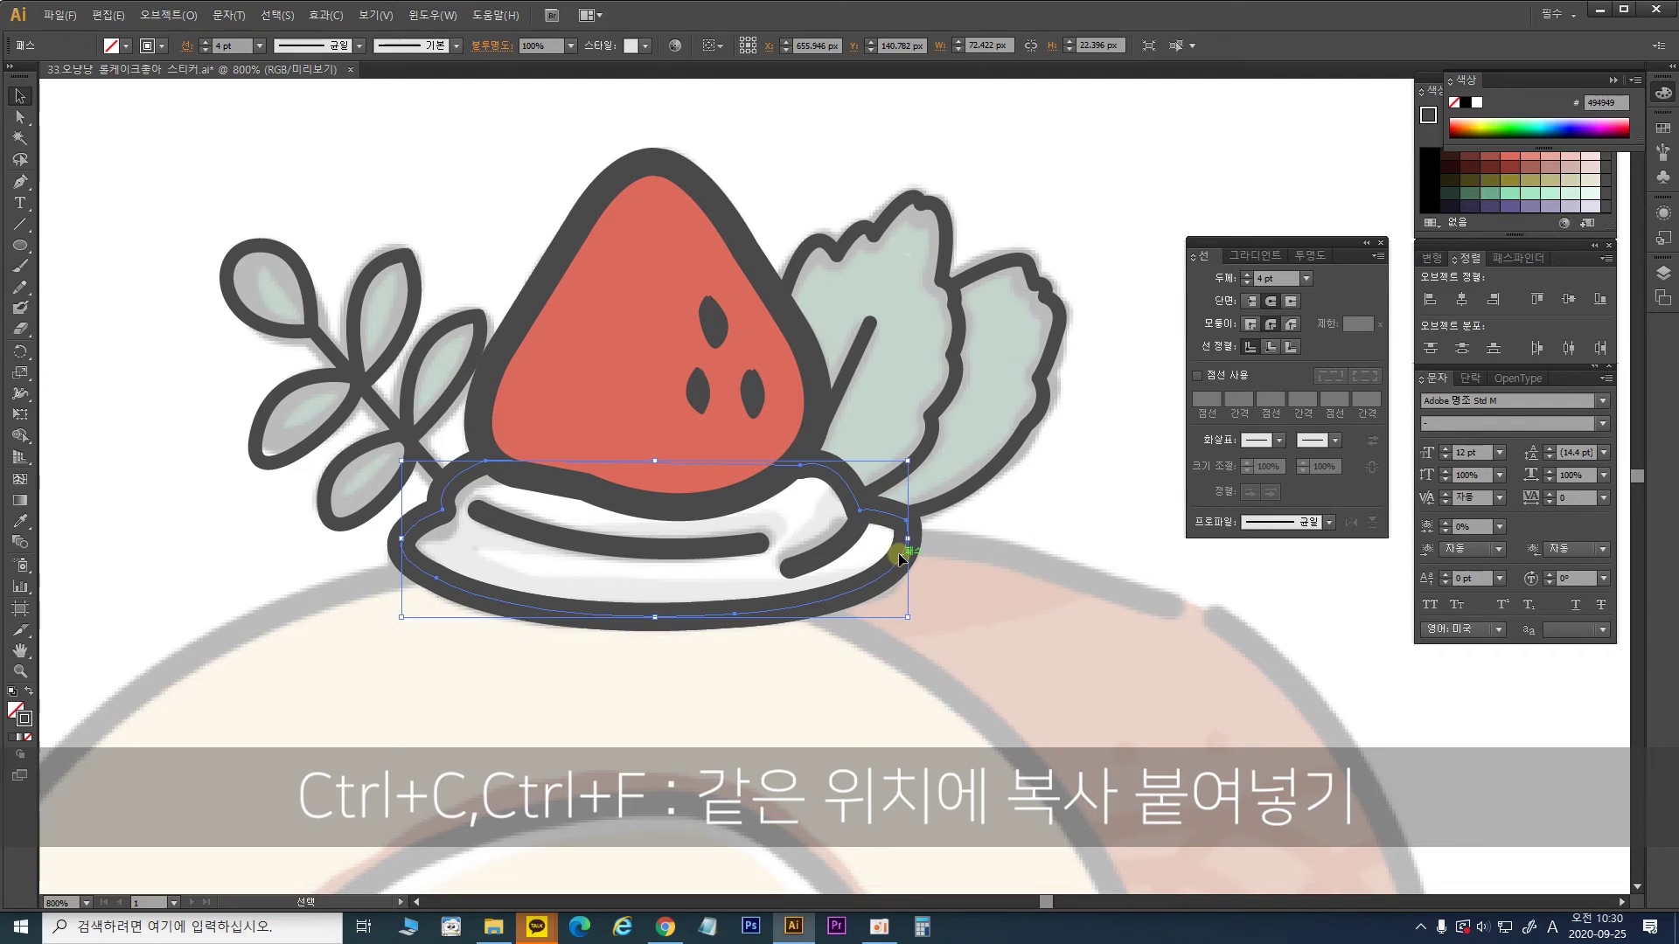
drag(901, 558, 1048, 646)
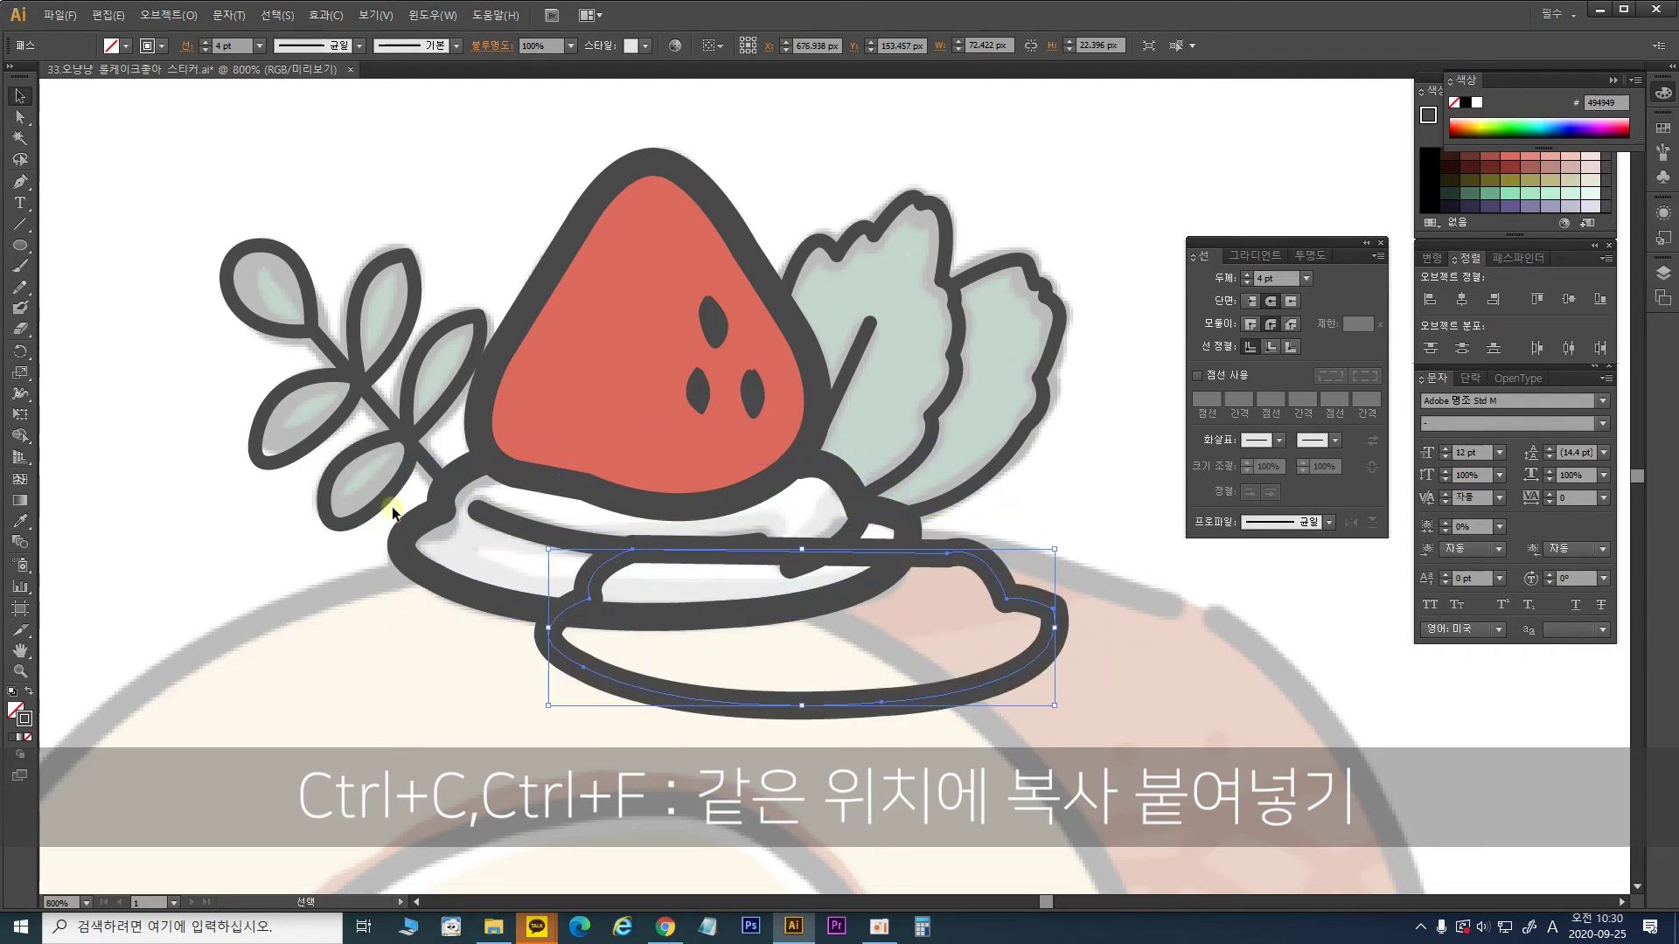
key(ctrl+z)
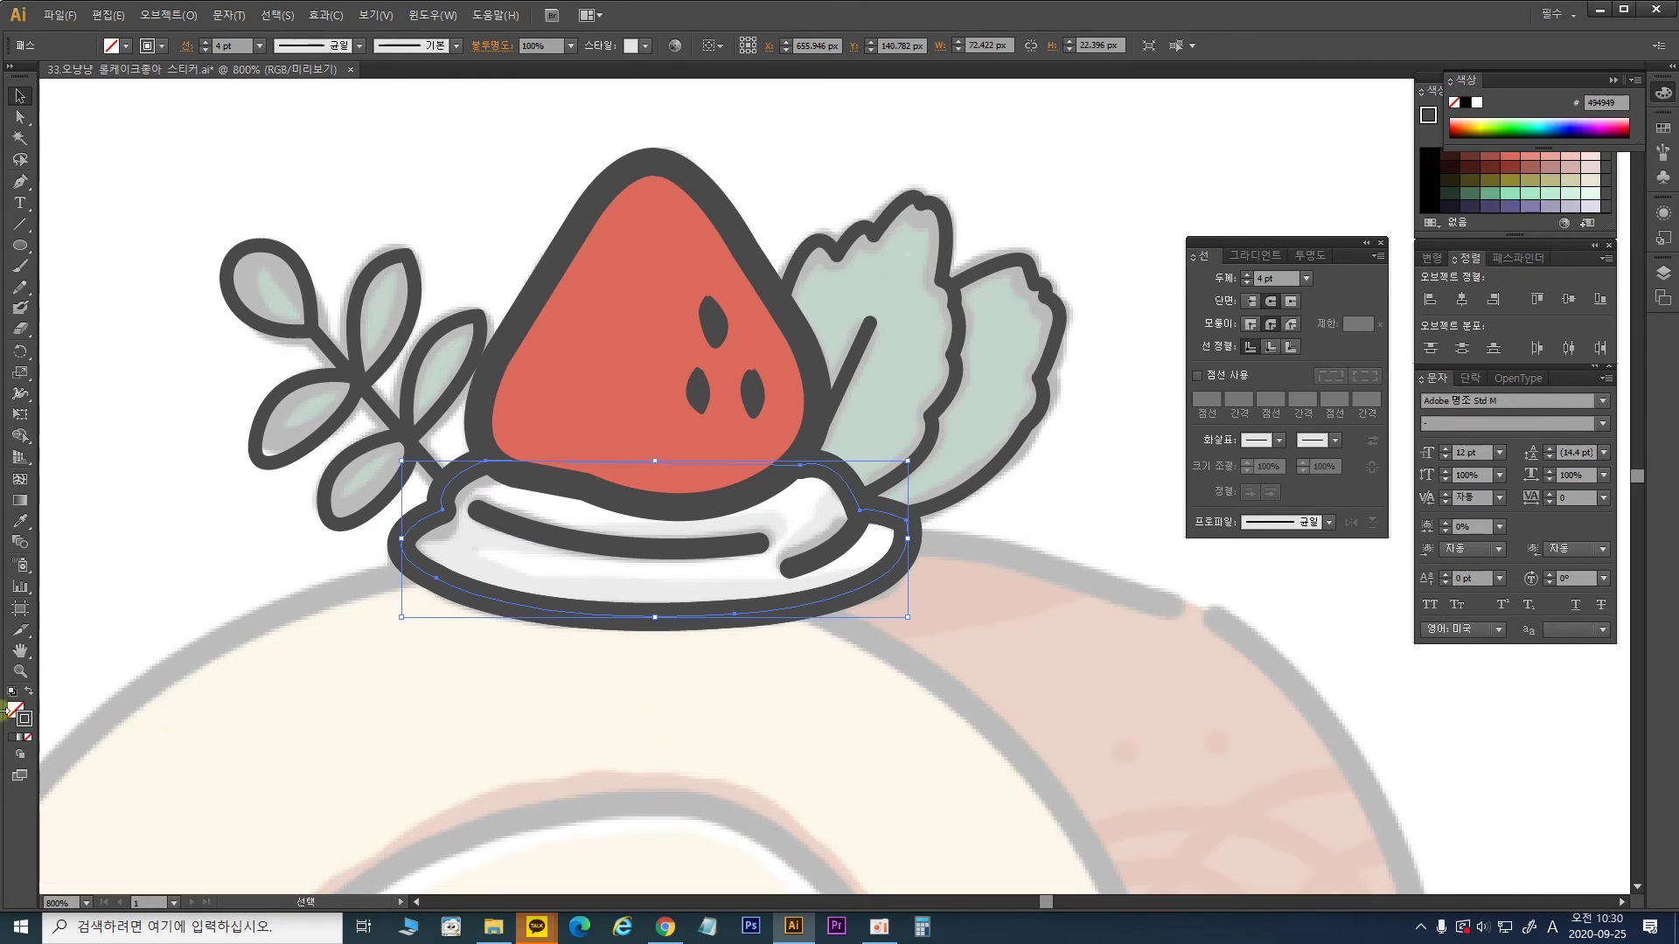
Step: Fill the duplicated whipped cream shape with white FFFFFF
double_click(14, 709)
drag(761, 477, 699, 374)
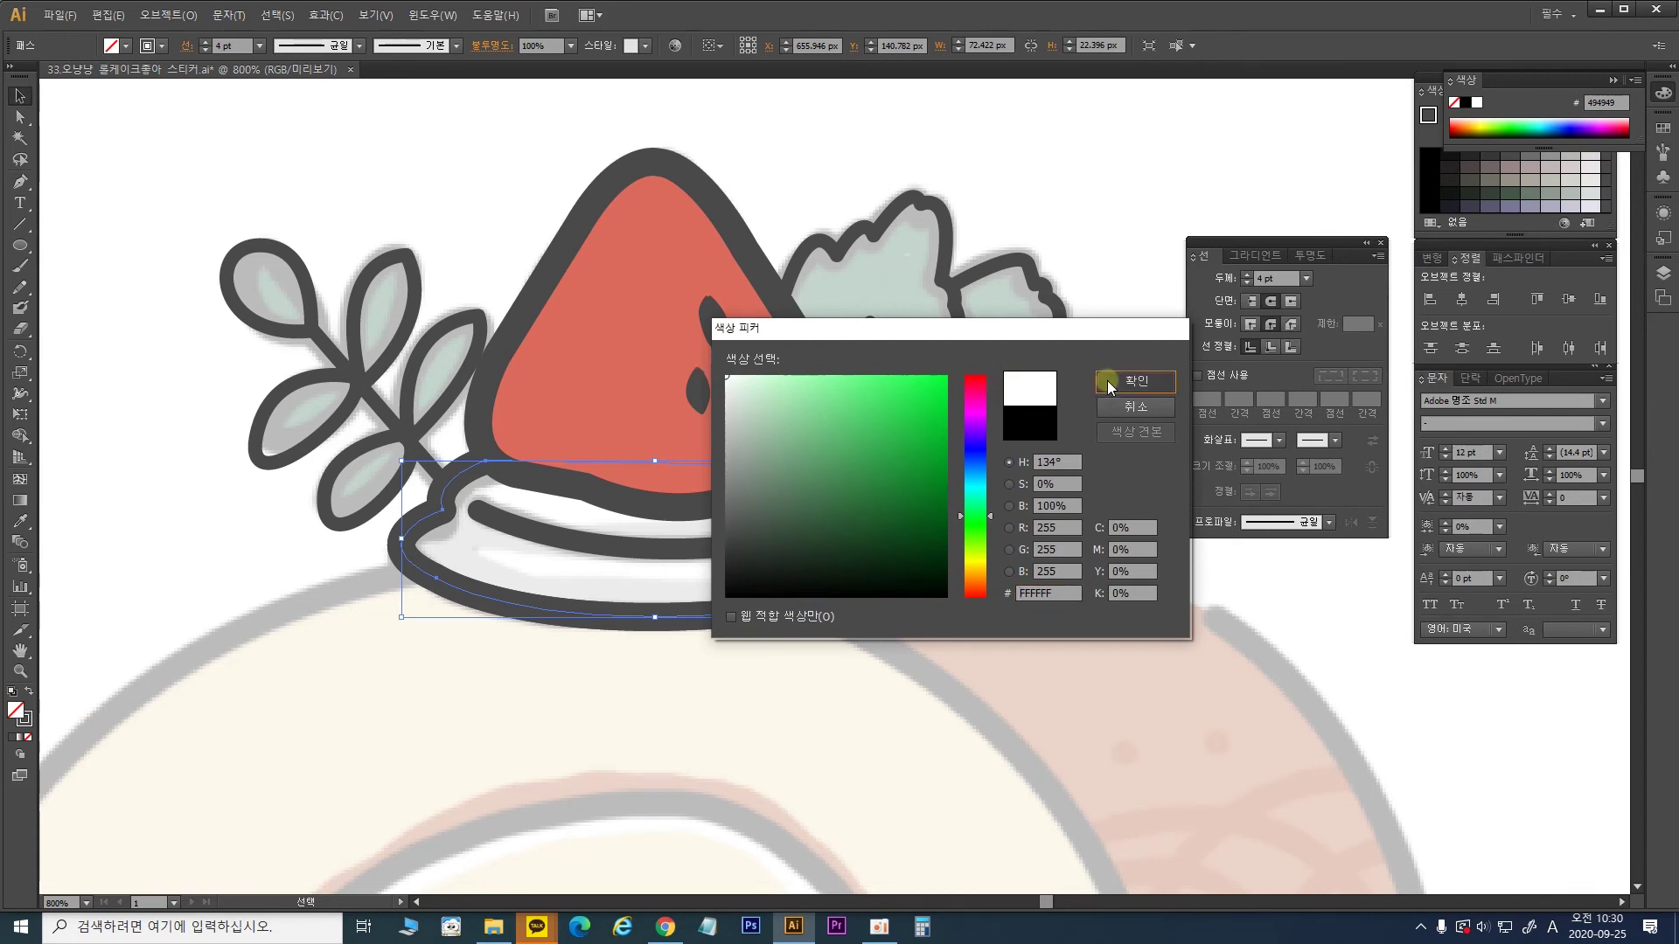
click(1107, 380)
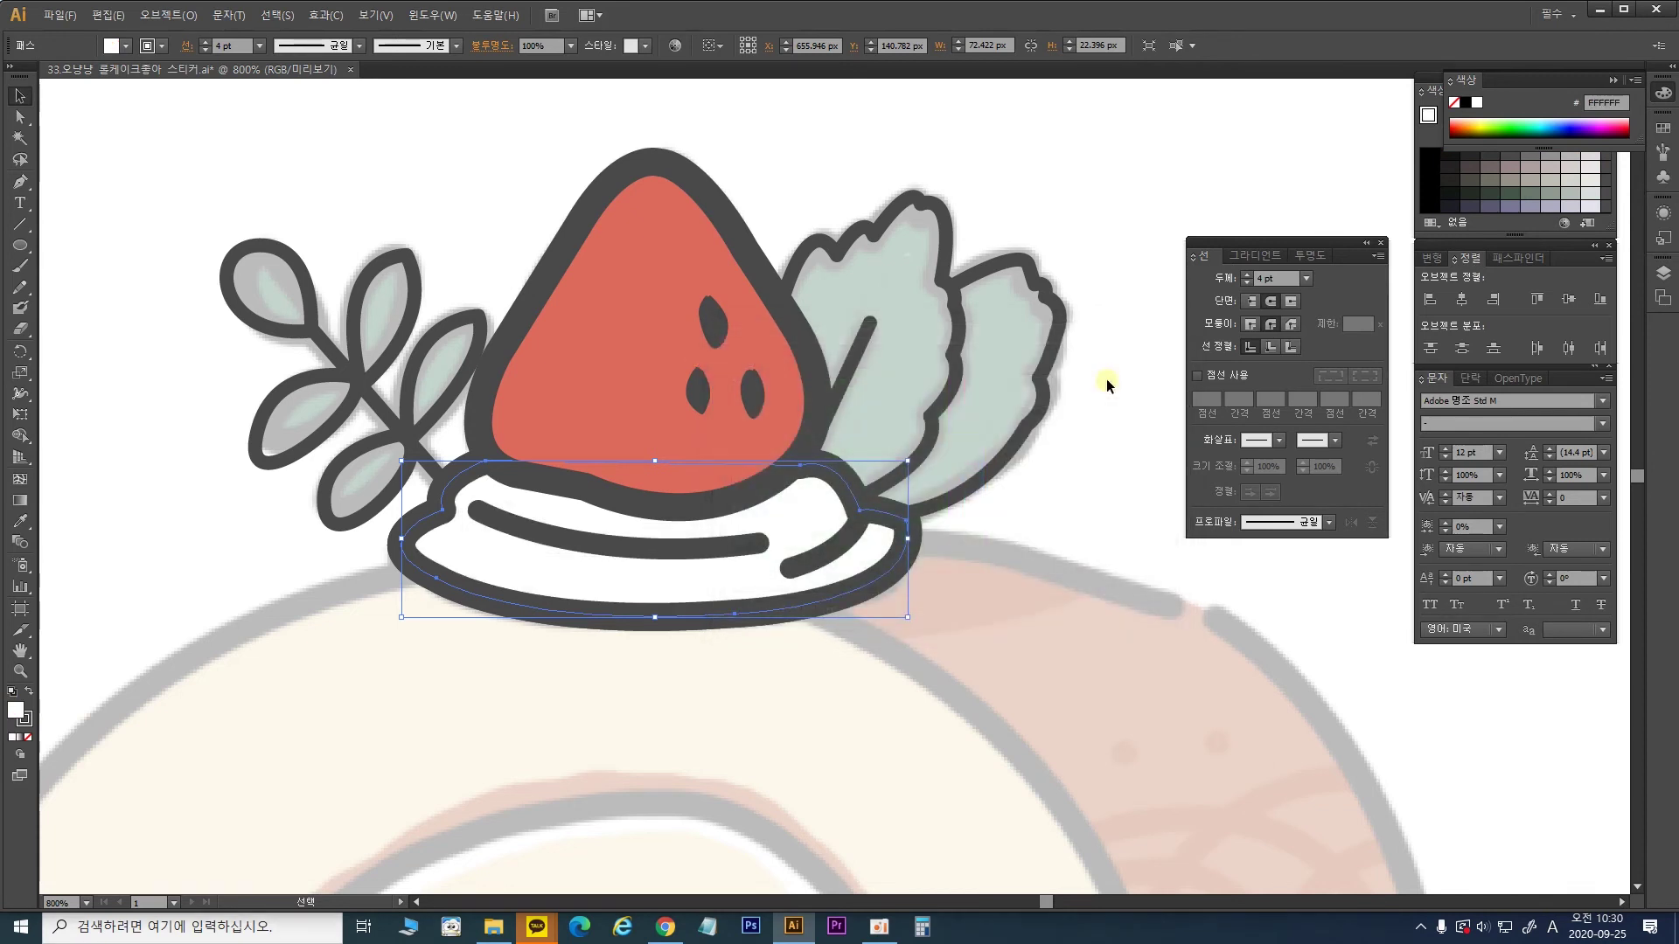
Step: Remove the white cream shape's stroke, send it backward behind the dark cream outline, and deselect it
click(25, 722)
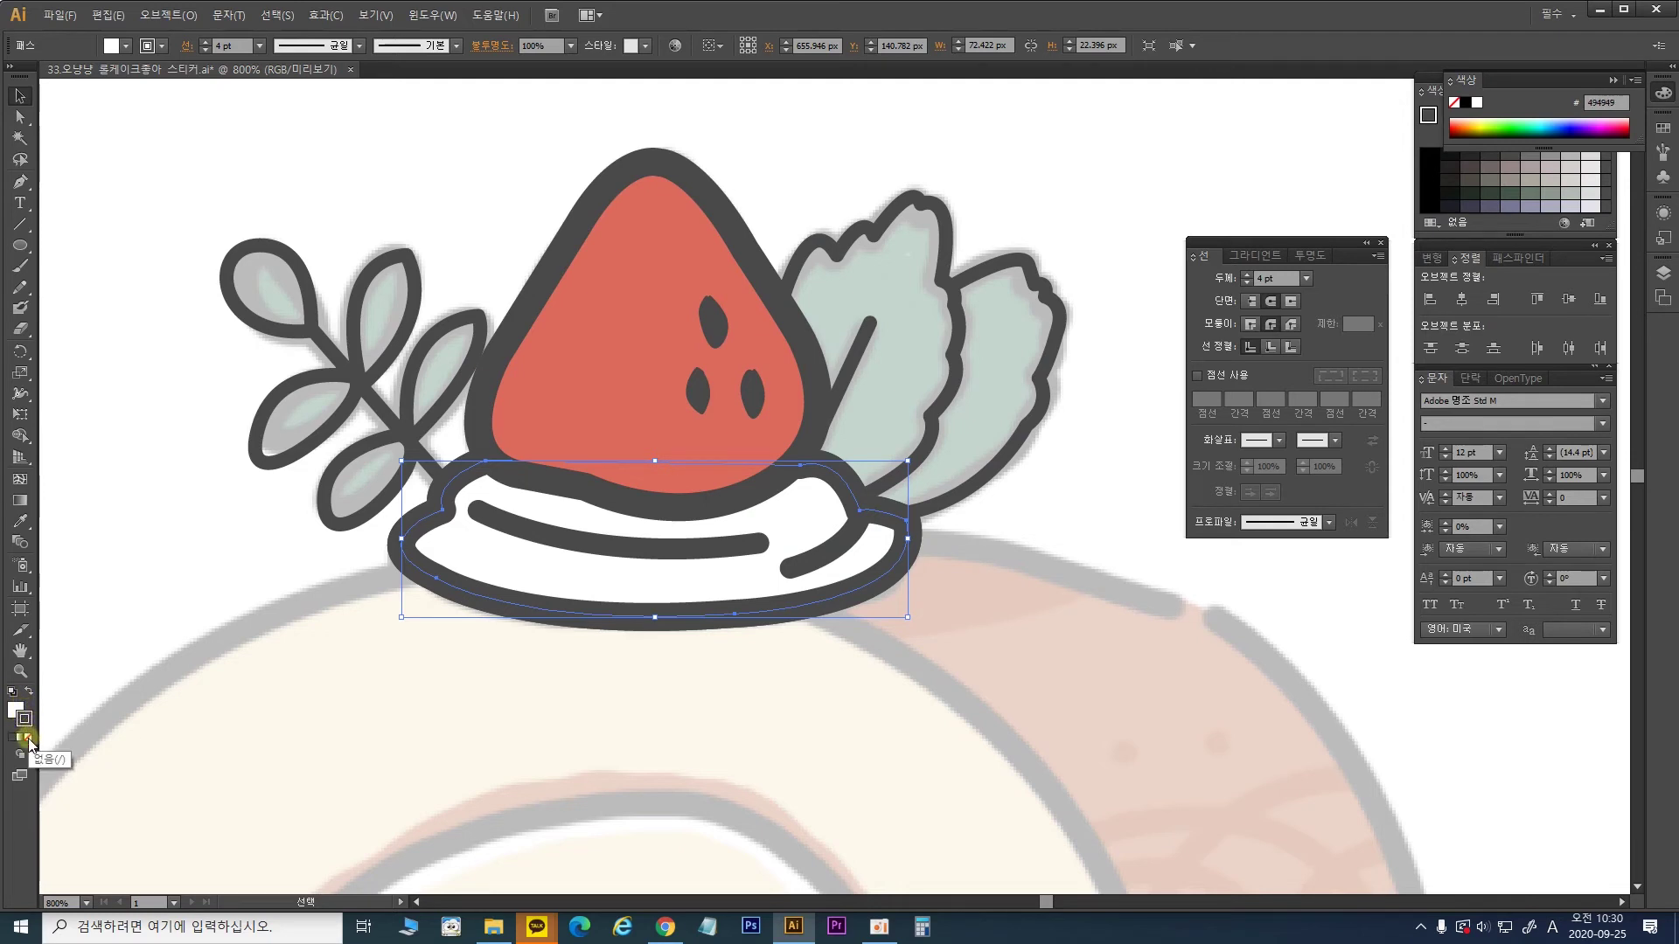
click(27, 739)
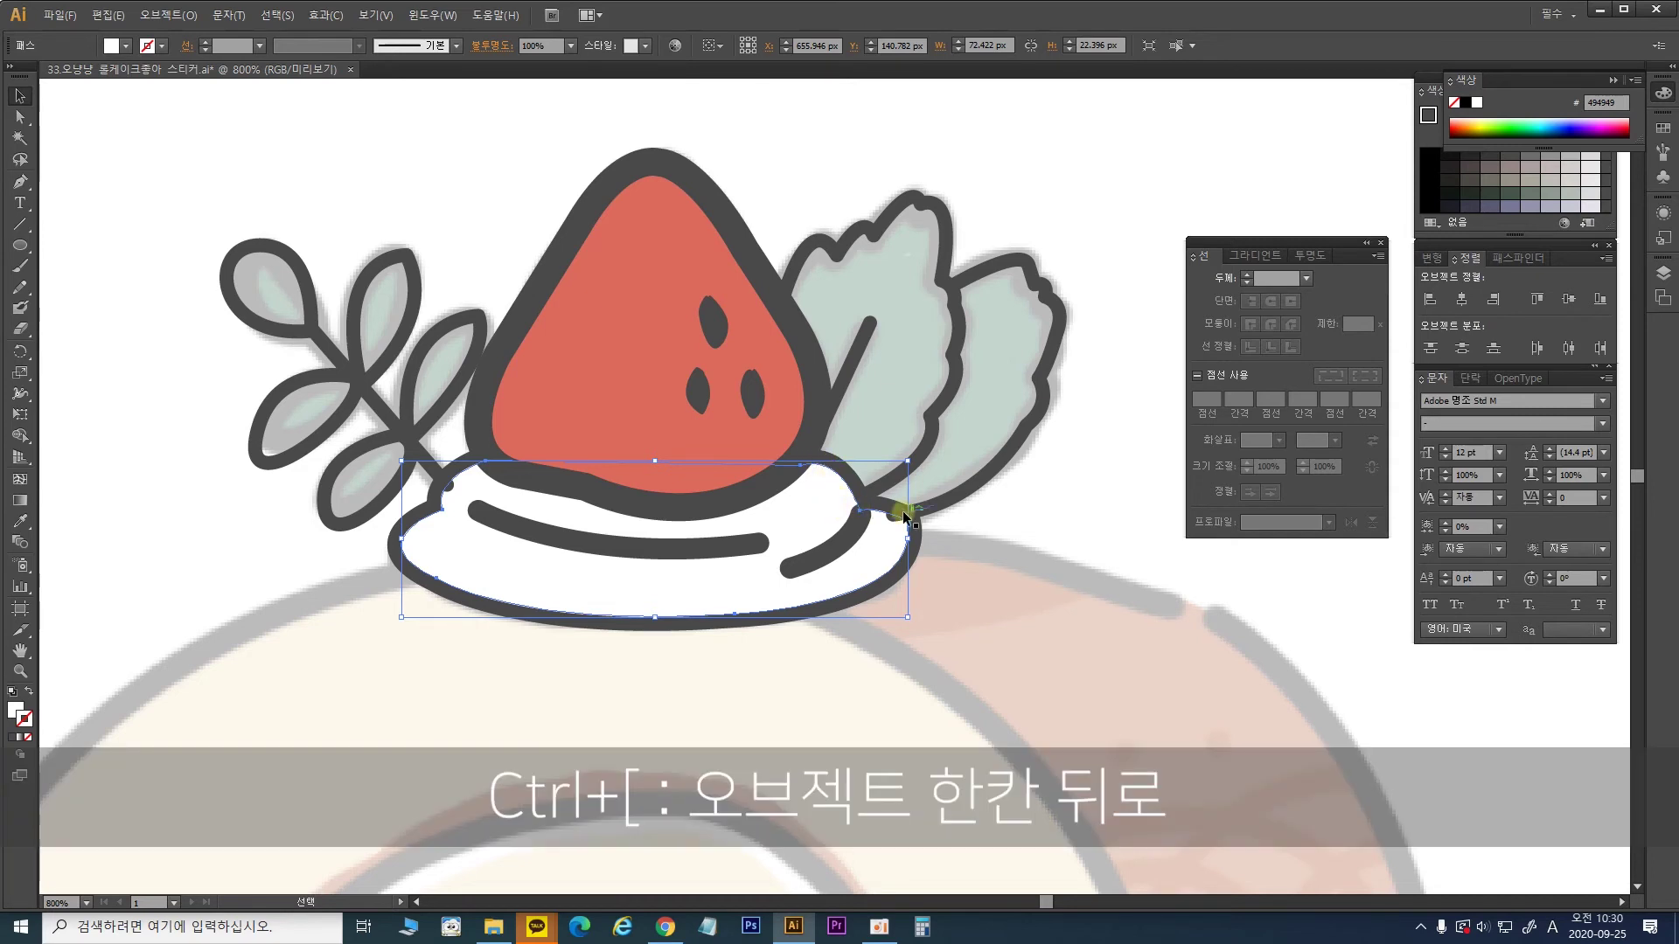
click(965, 559)
click(672, 598)
key(a)
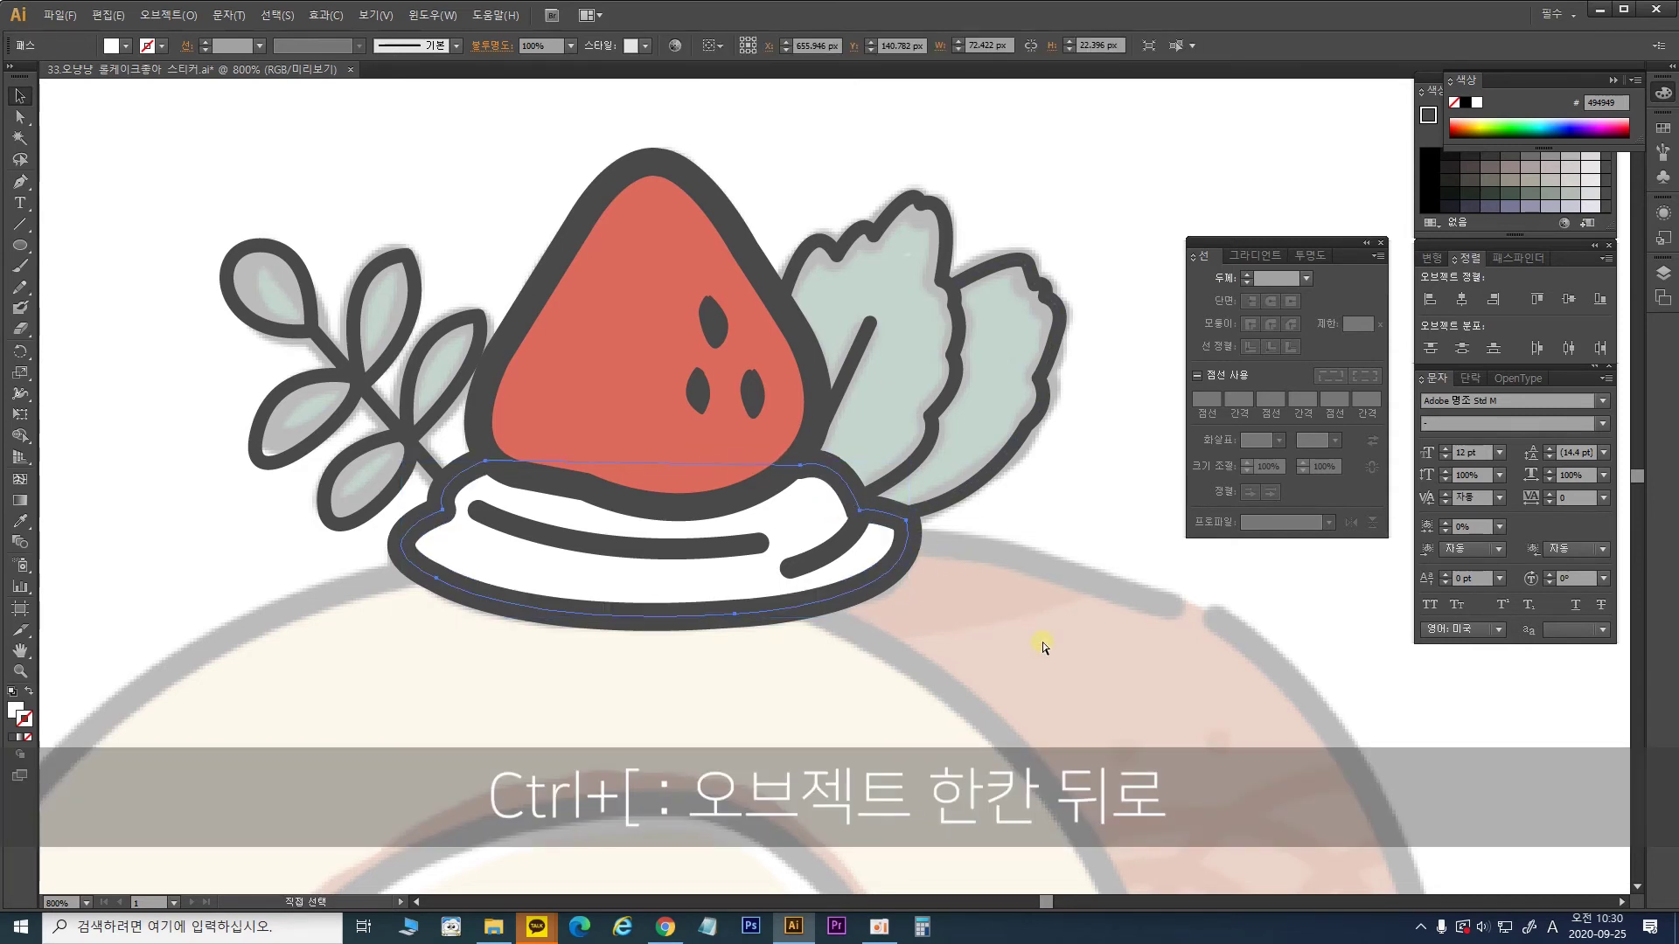
key(v)
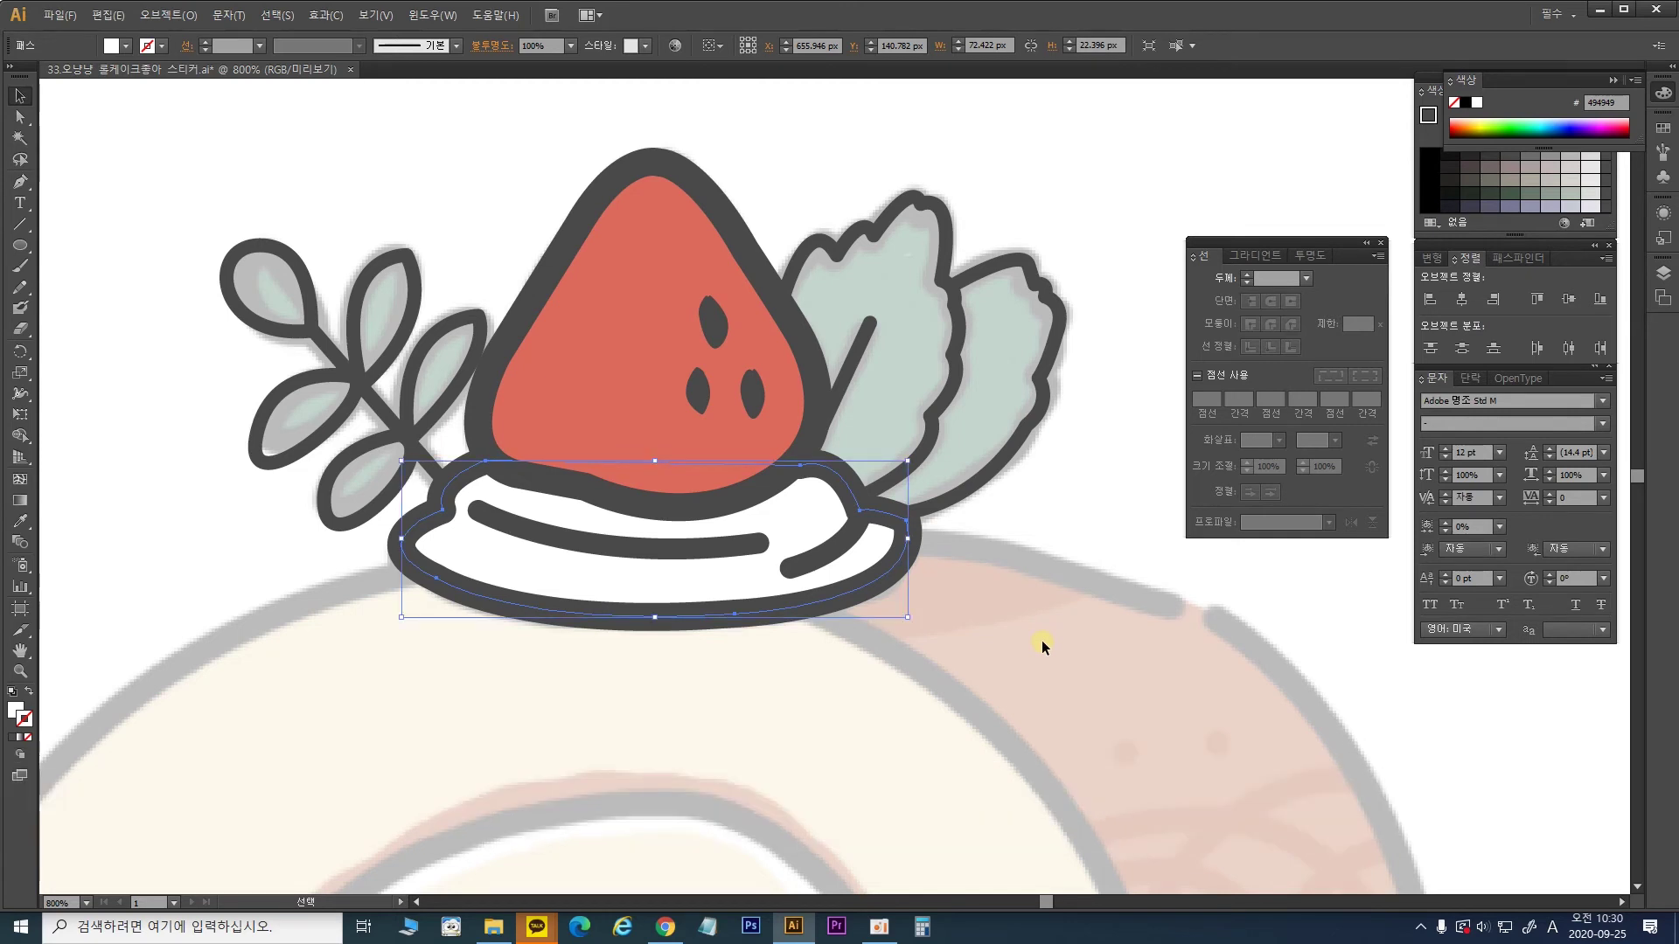
click(932, 590)
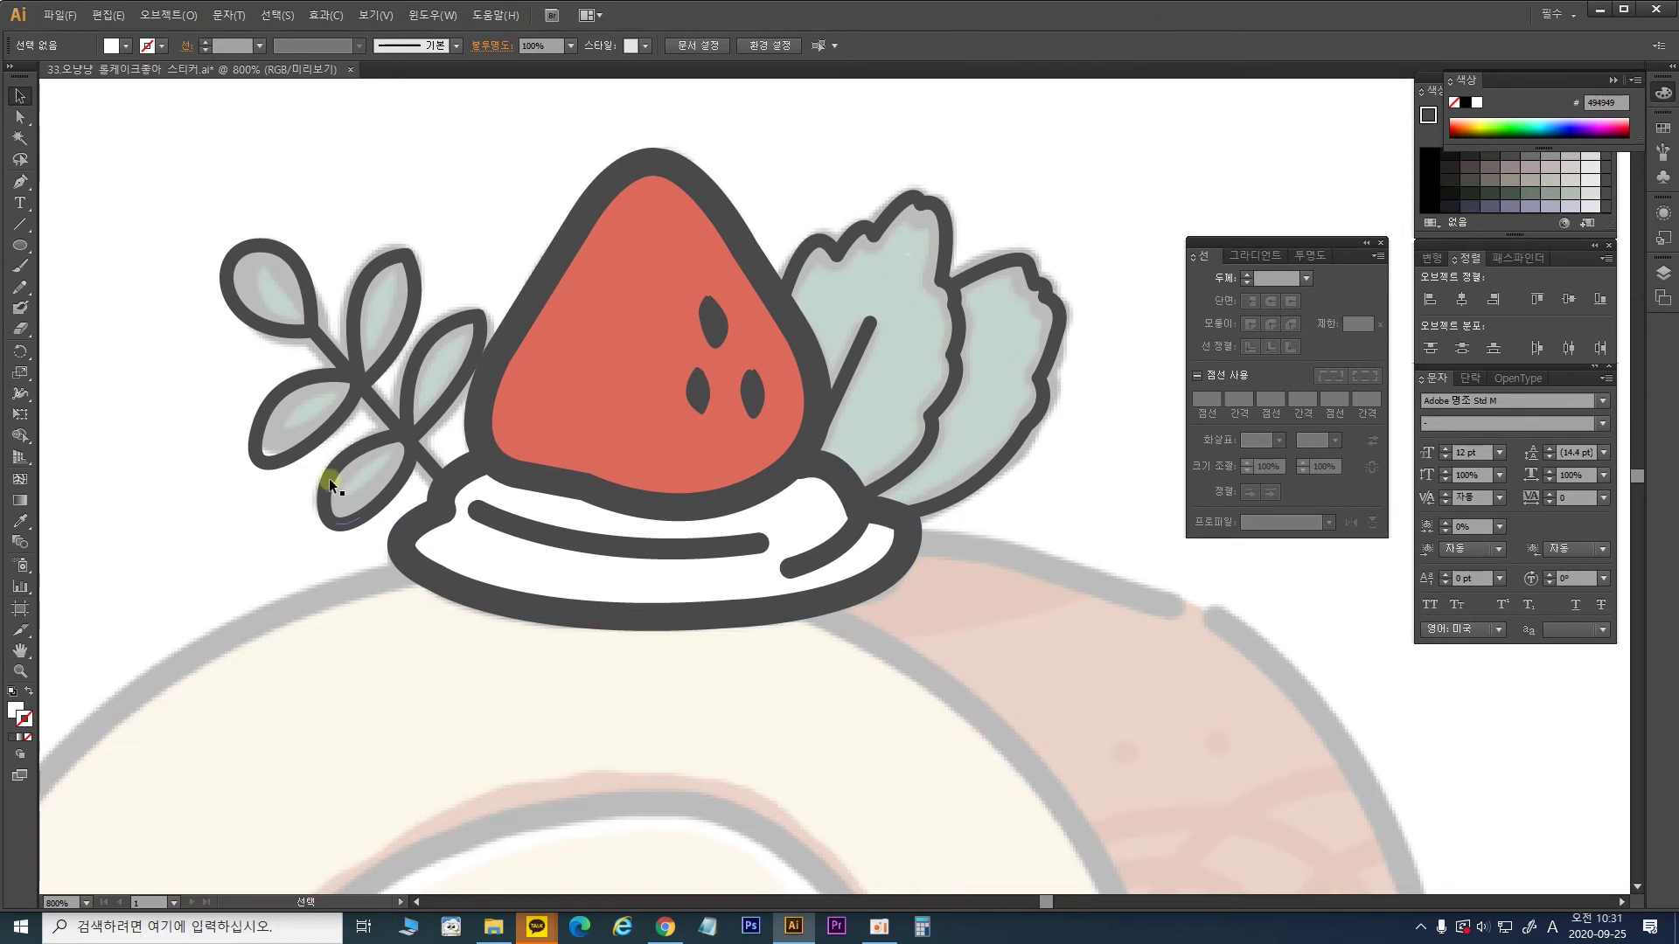
Step: Copy the outline of the small leaf closest to the strawberry and paste a duplicate in front at the same position
drag(449, 326, 508, 347)
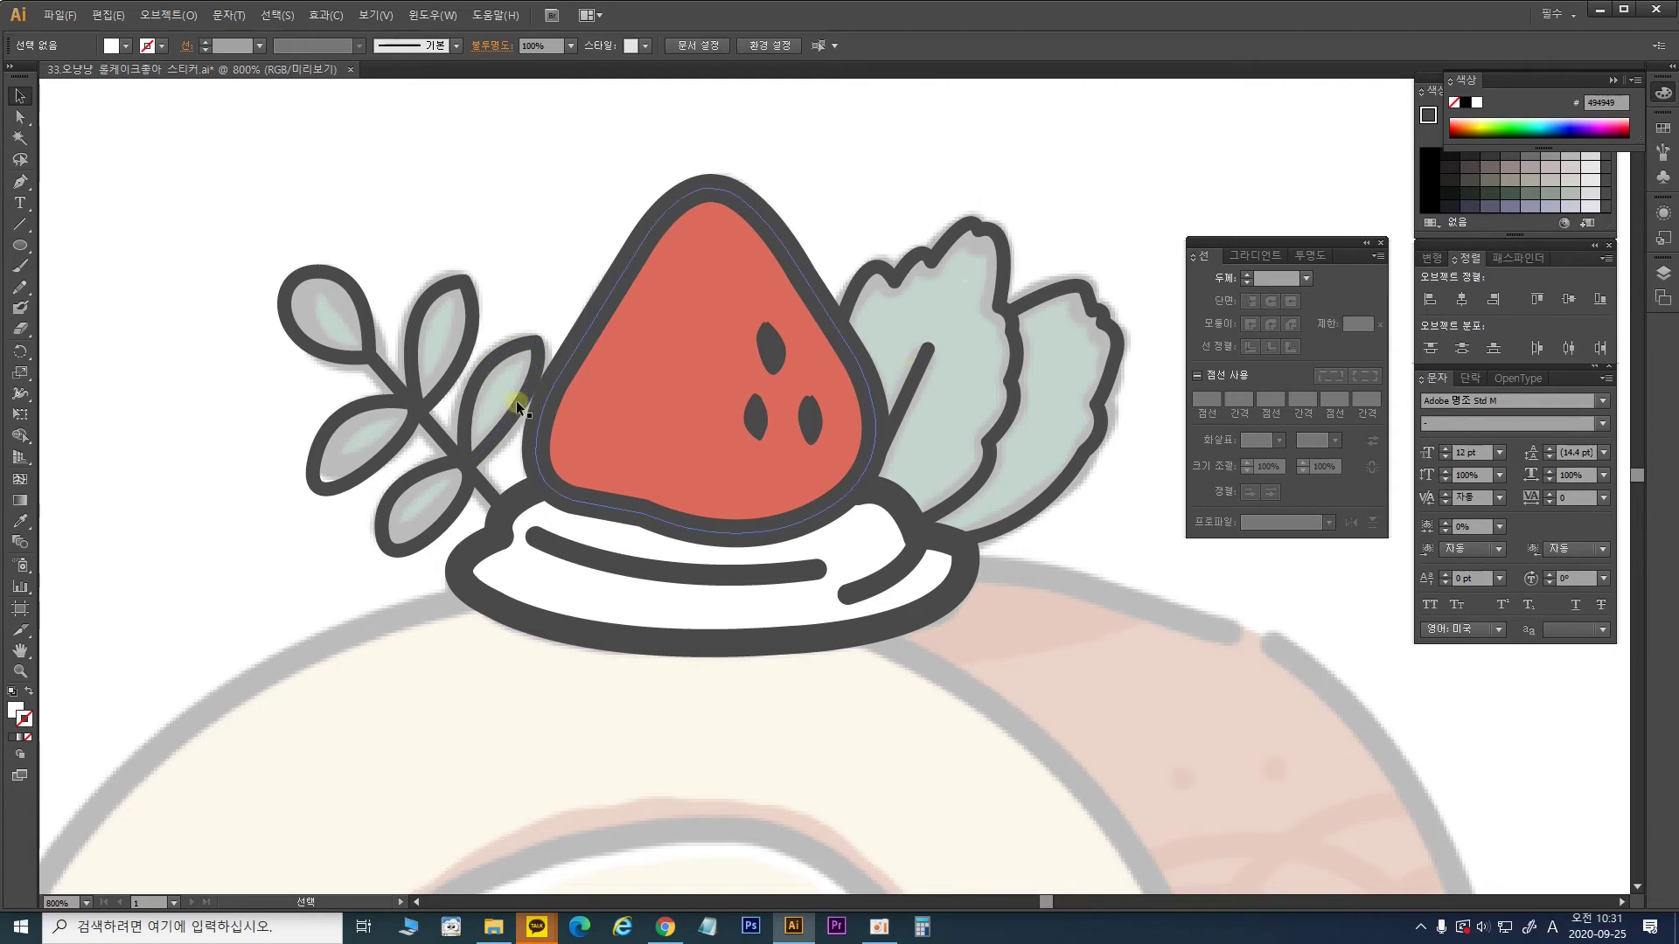
click(498, 355)
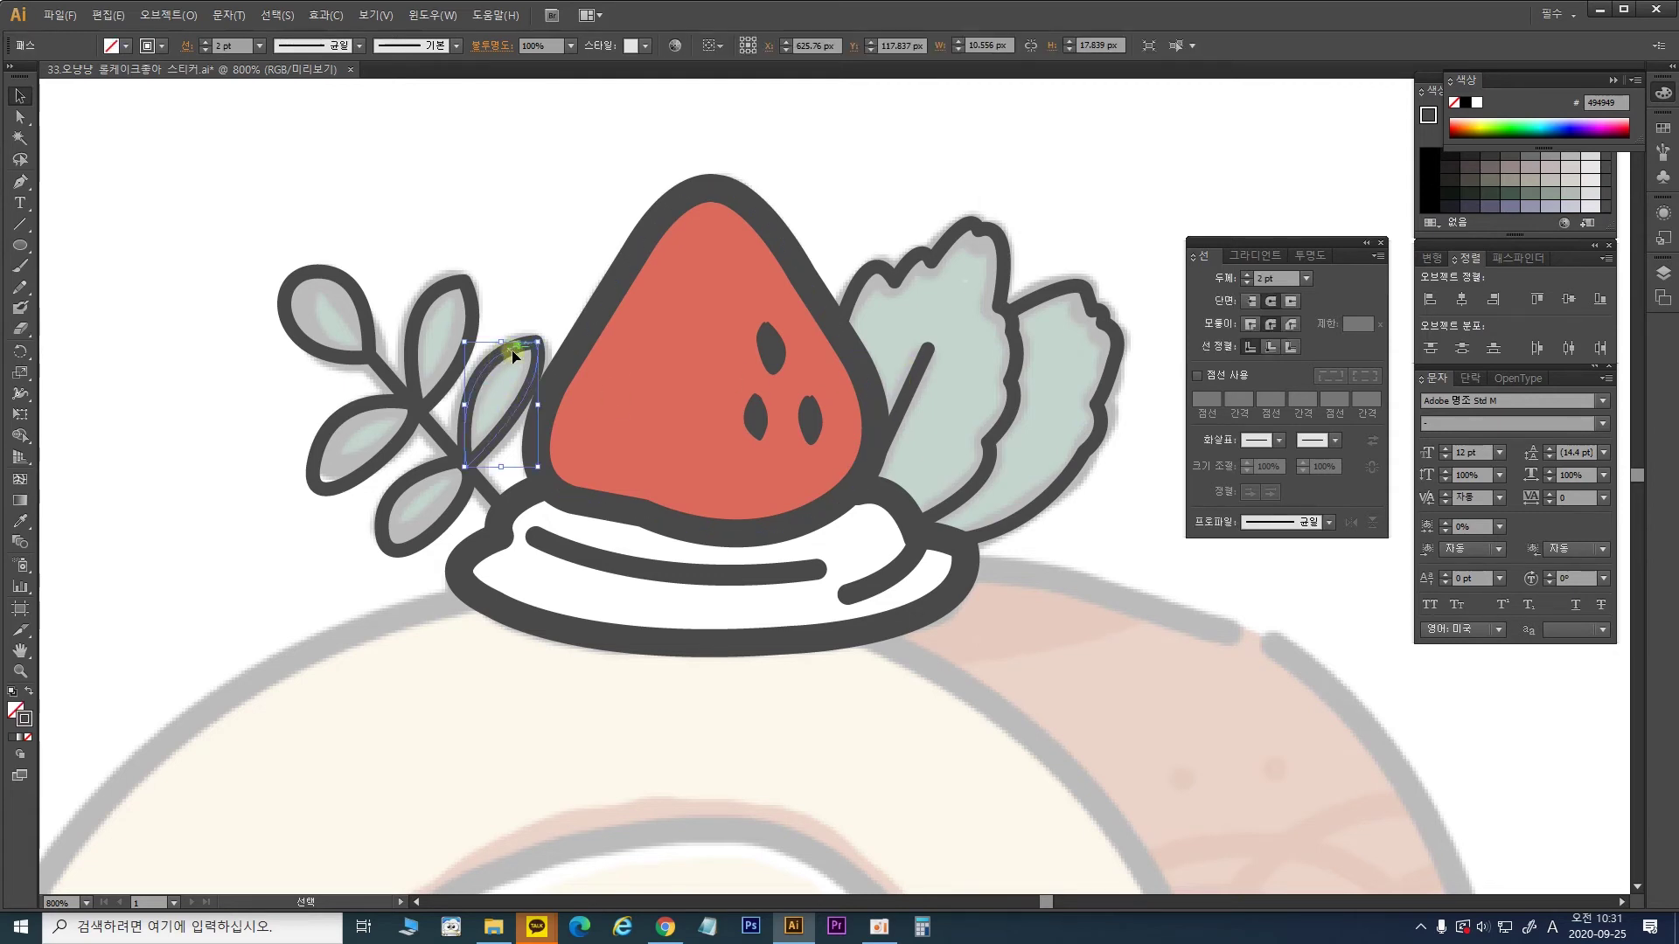
click(440, 285)
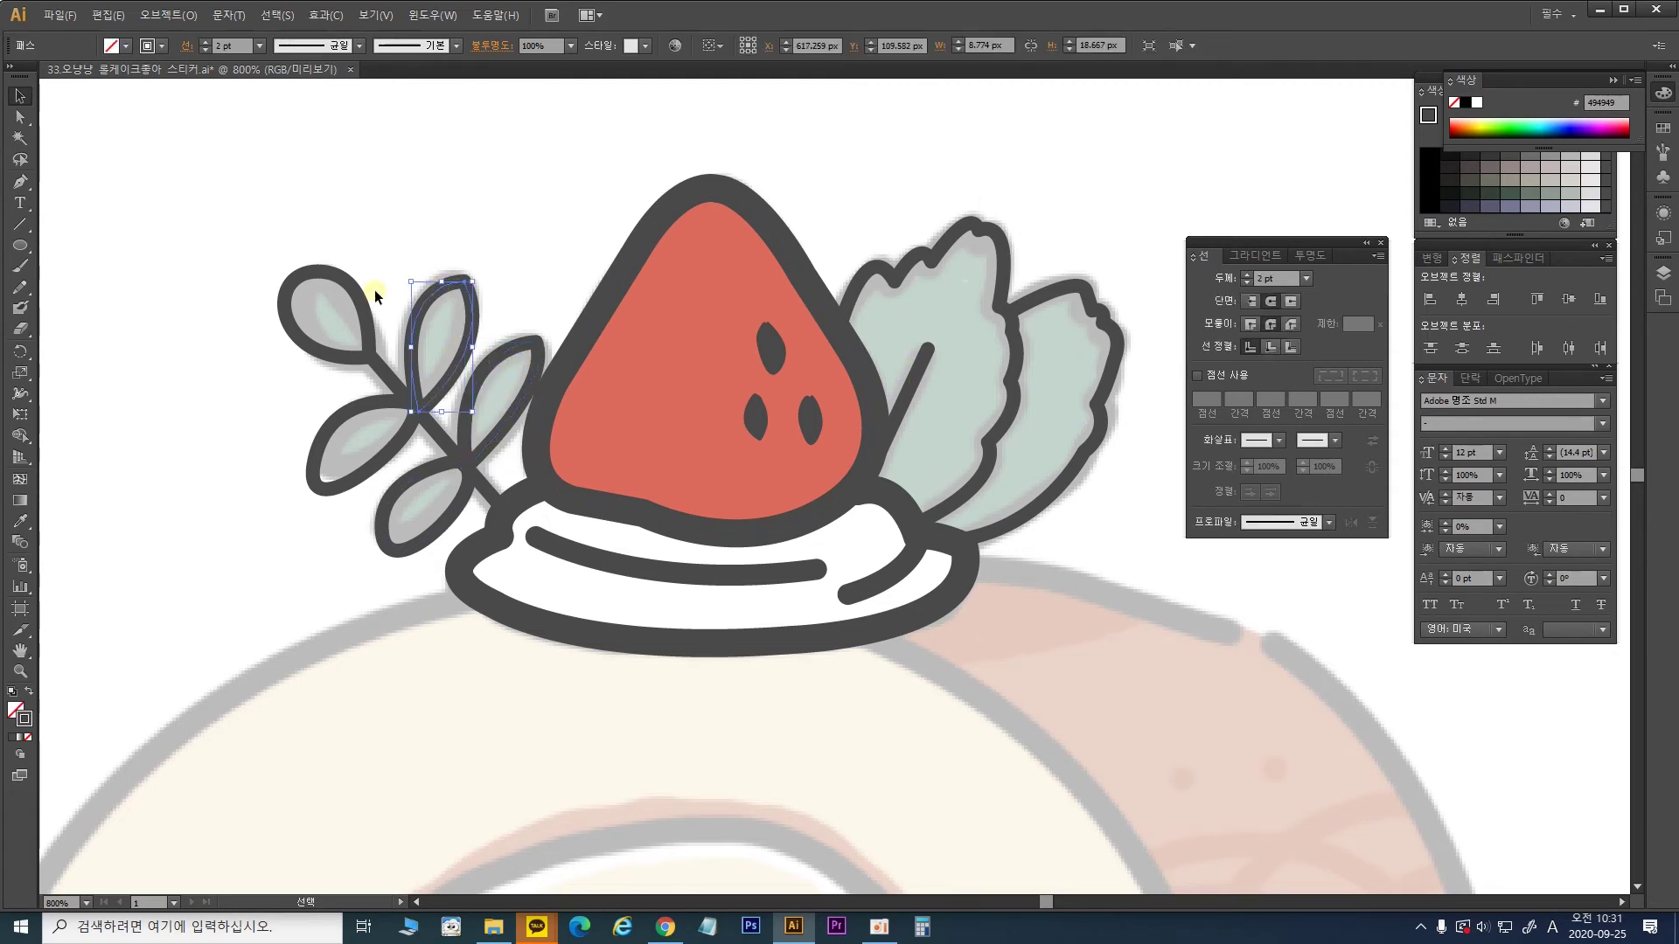
click(331, 273)
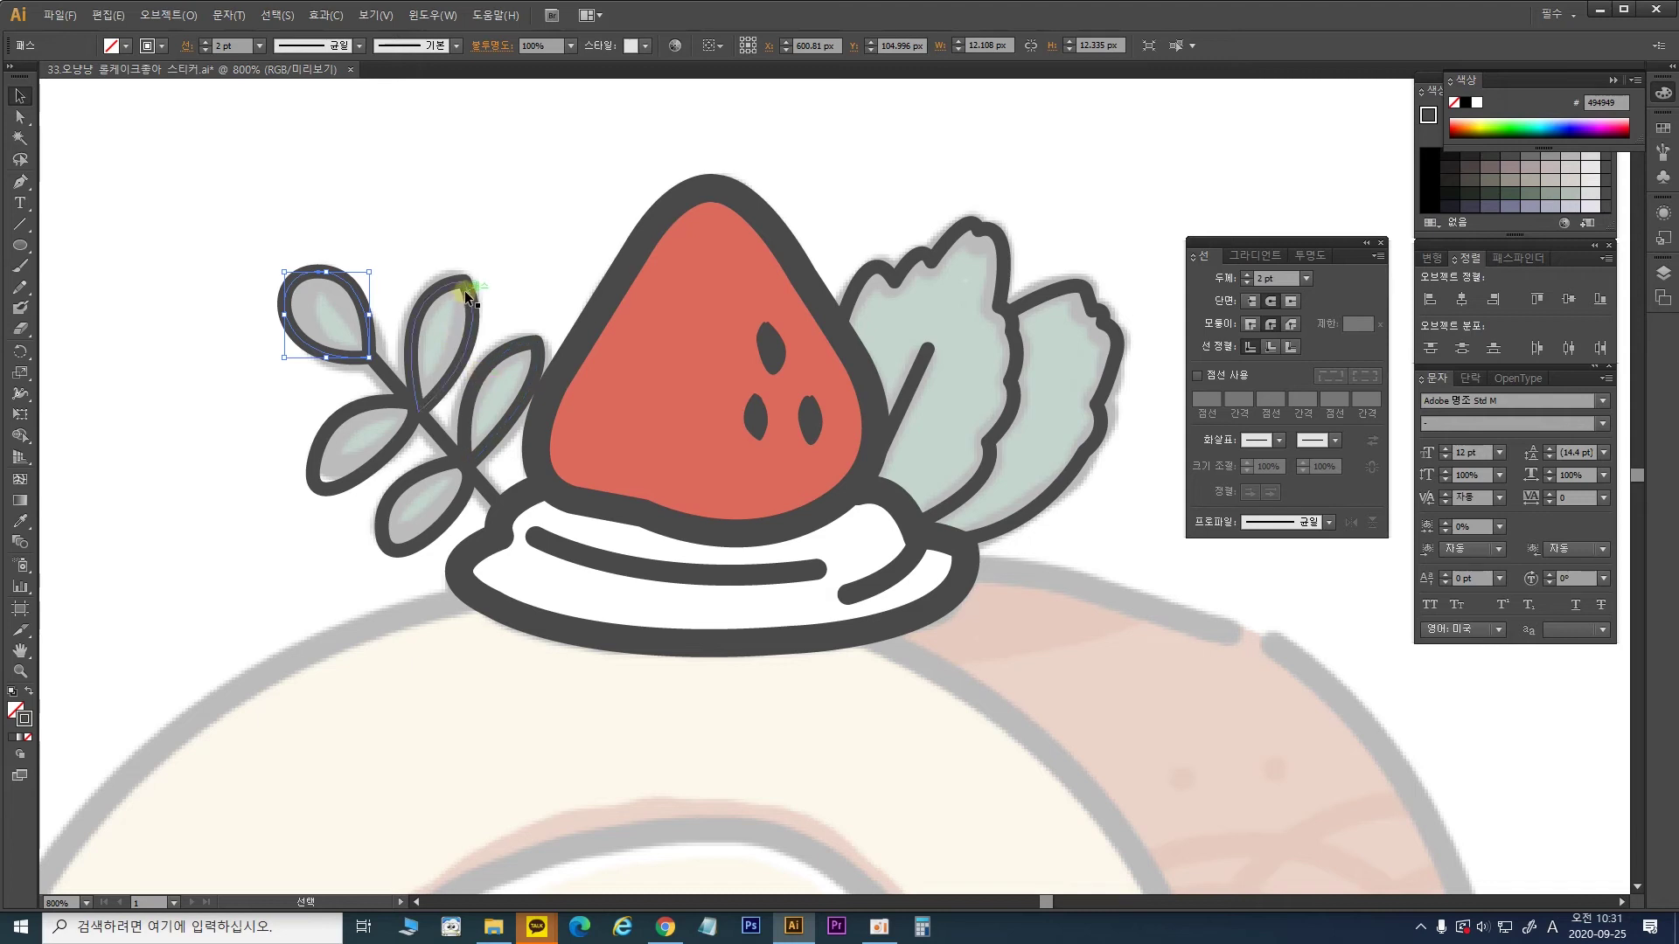
ctrl+click(488, 363)
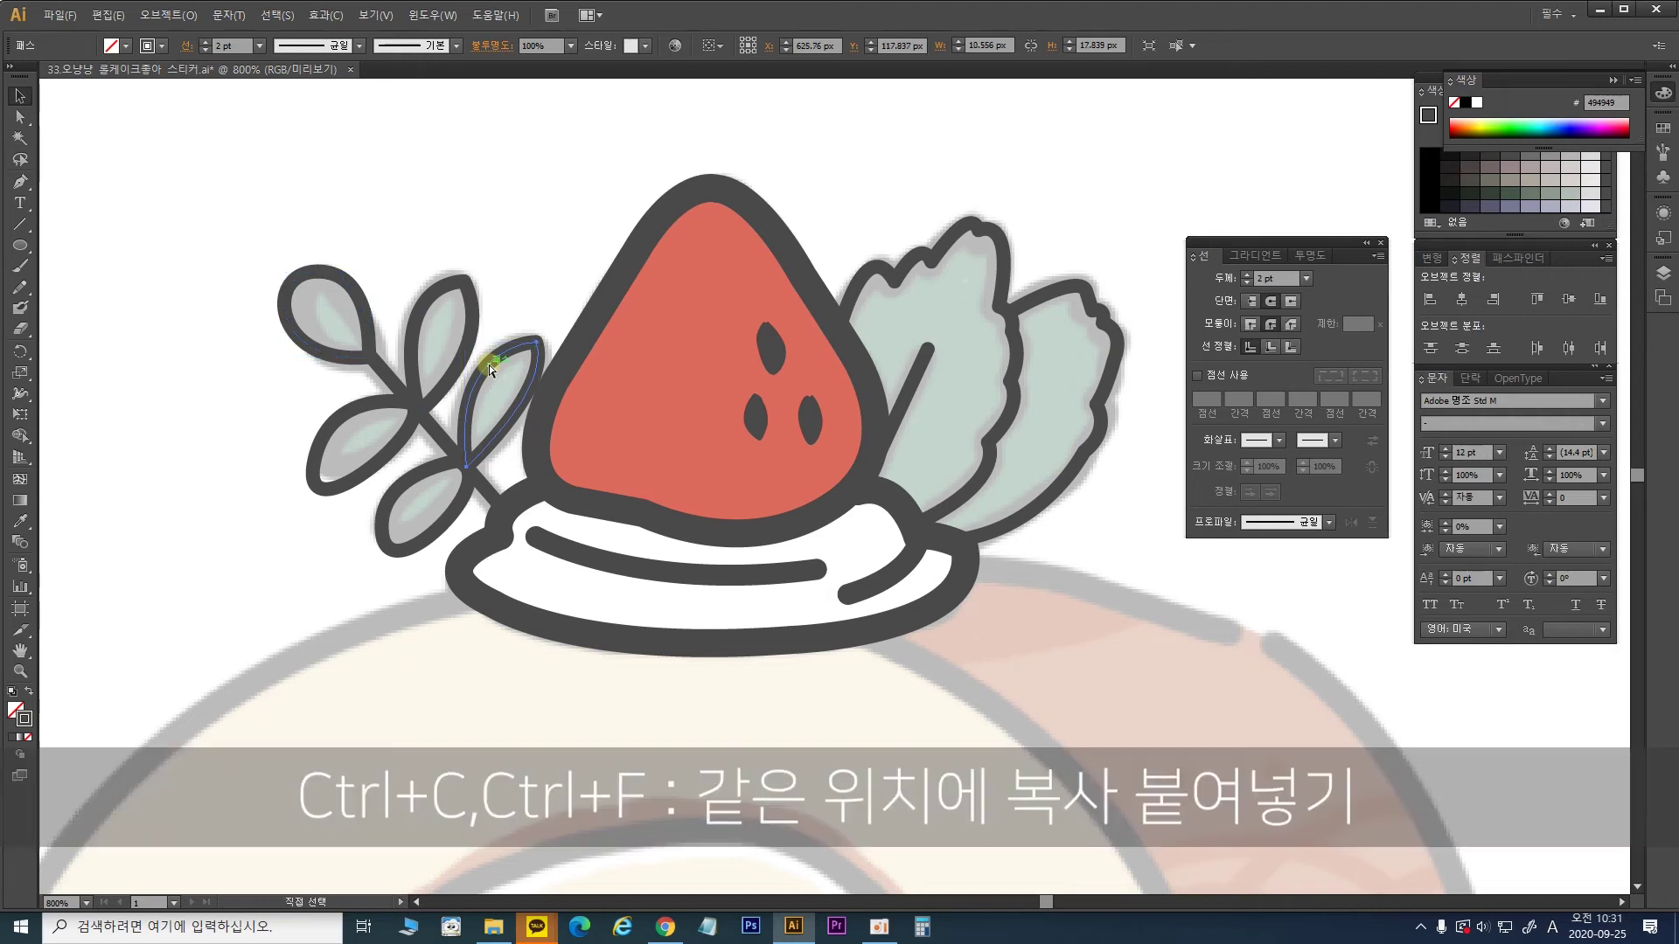
key(ctrl+c)
key(ctrl+f)
Step: Fill the duplicated leaf shape with bright green 21D647
double_click(16, 709)
click(913, 414)
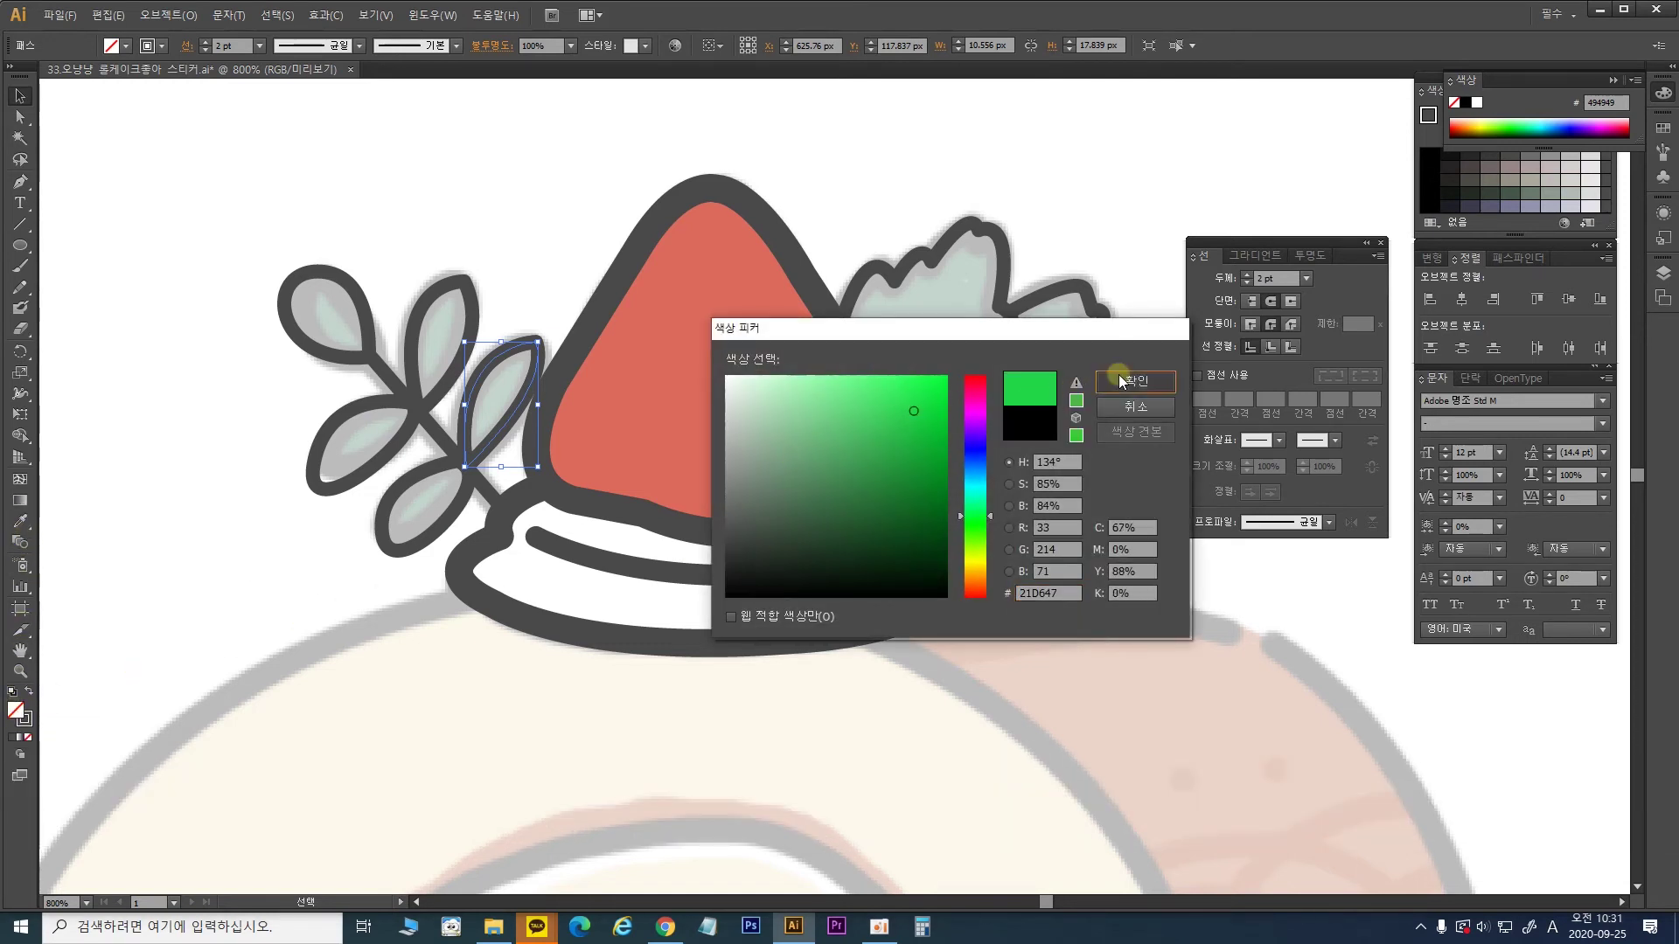
click(1119, 376)
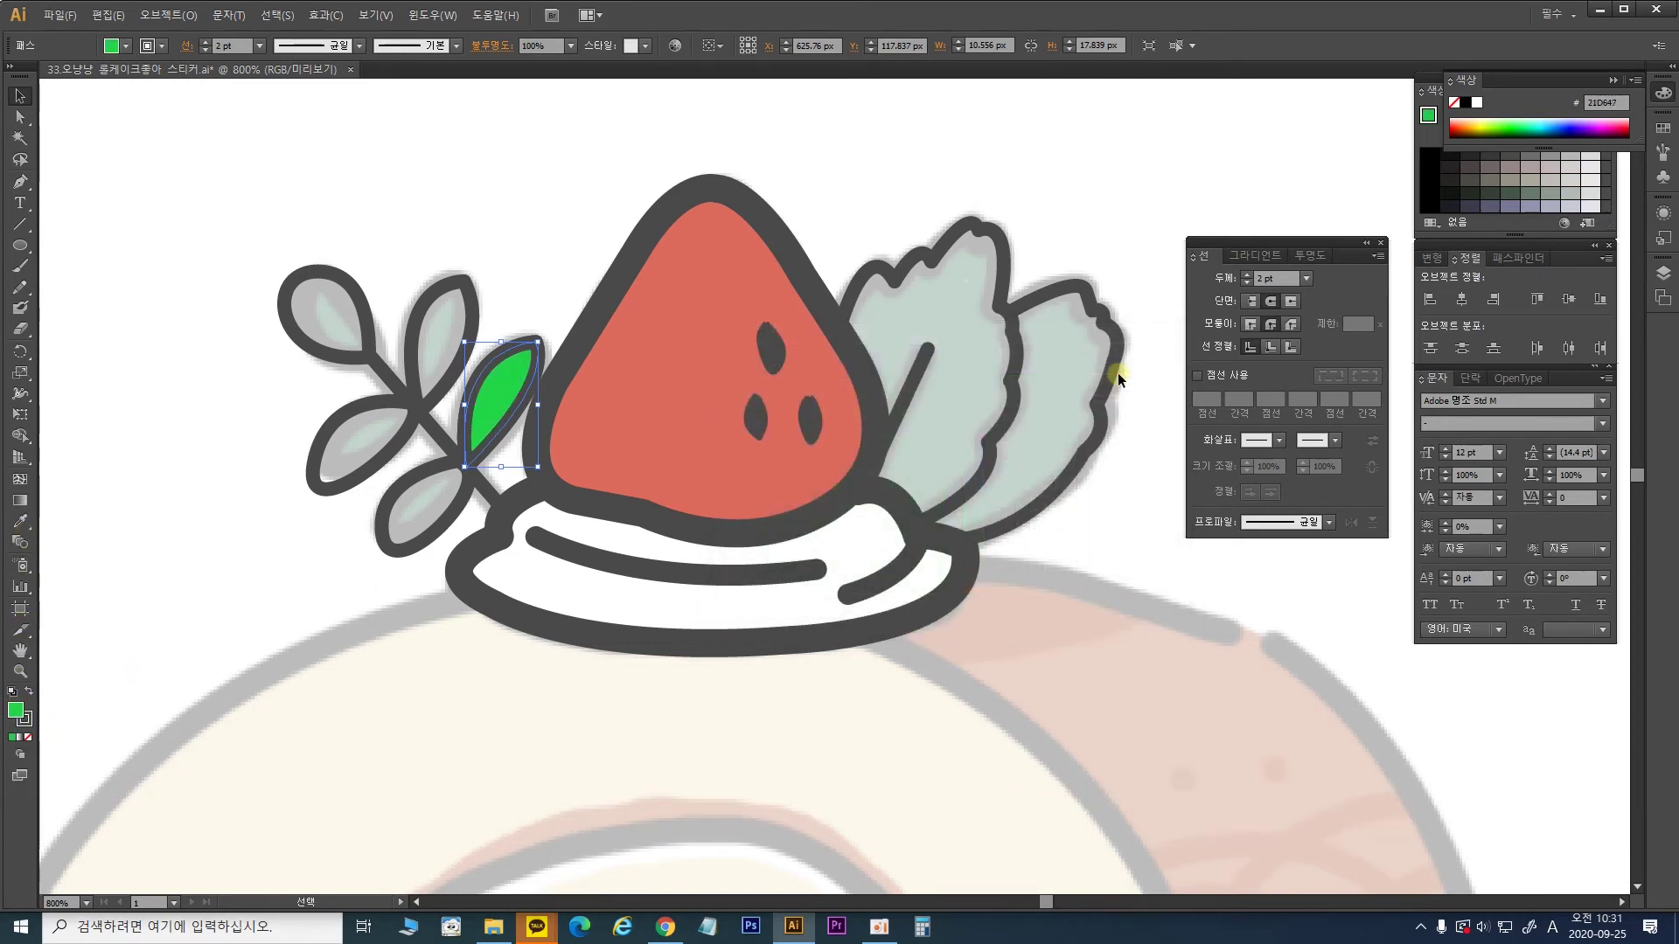
Step: Remove the stroke of the duplicated leaf and send it backward behind the dark leaf outline
click(29, 722)
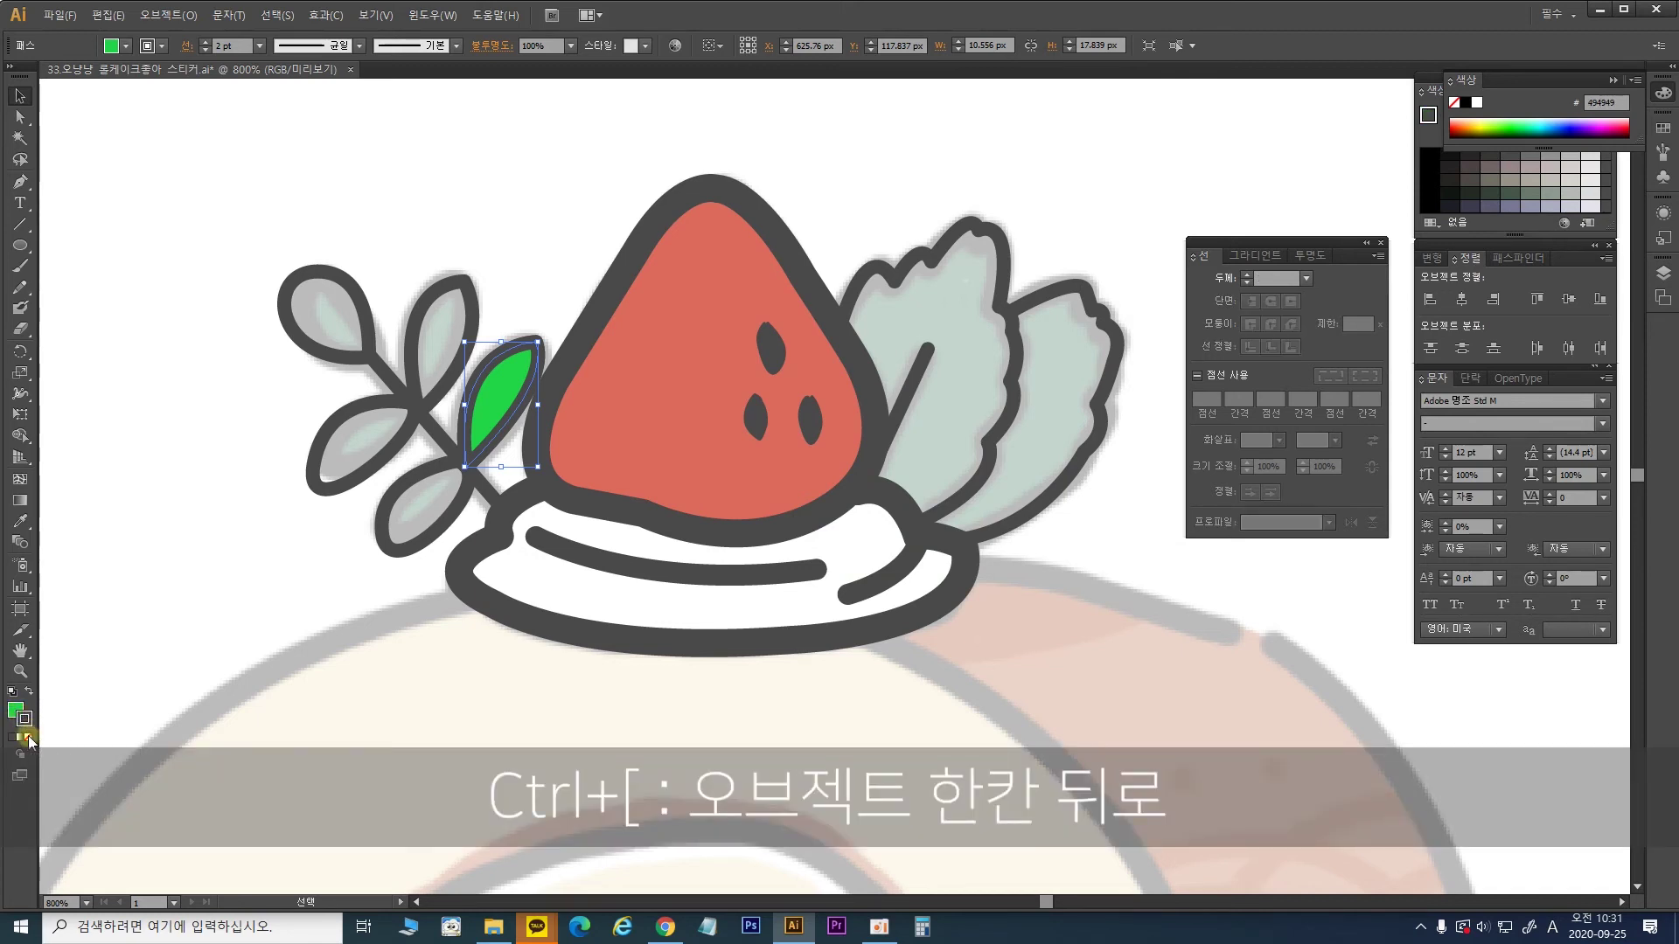
click(29, 739)
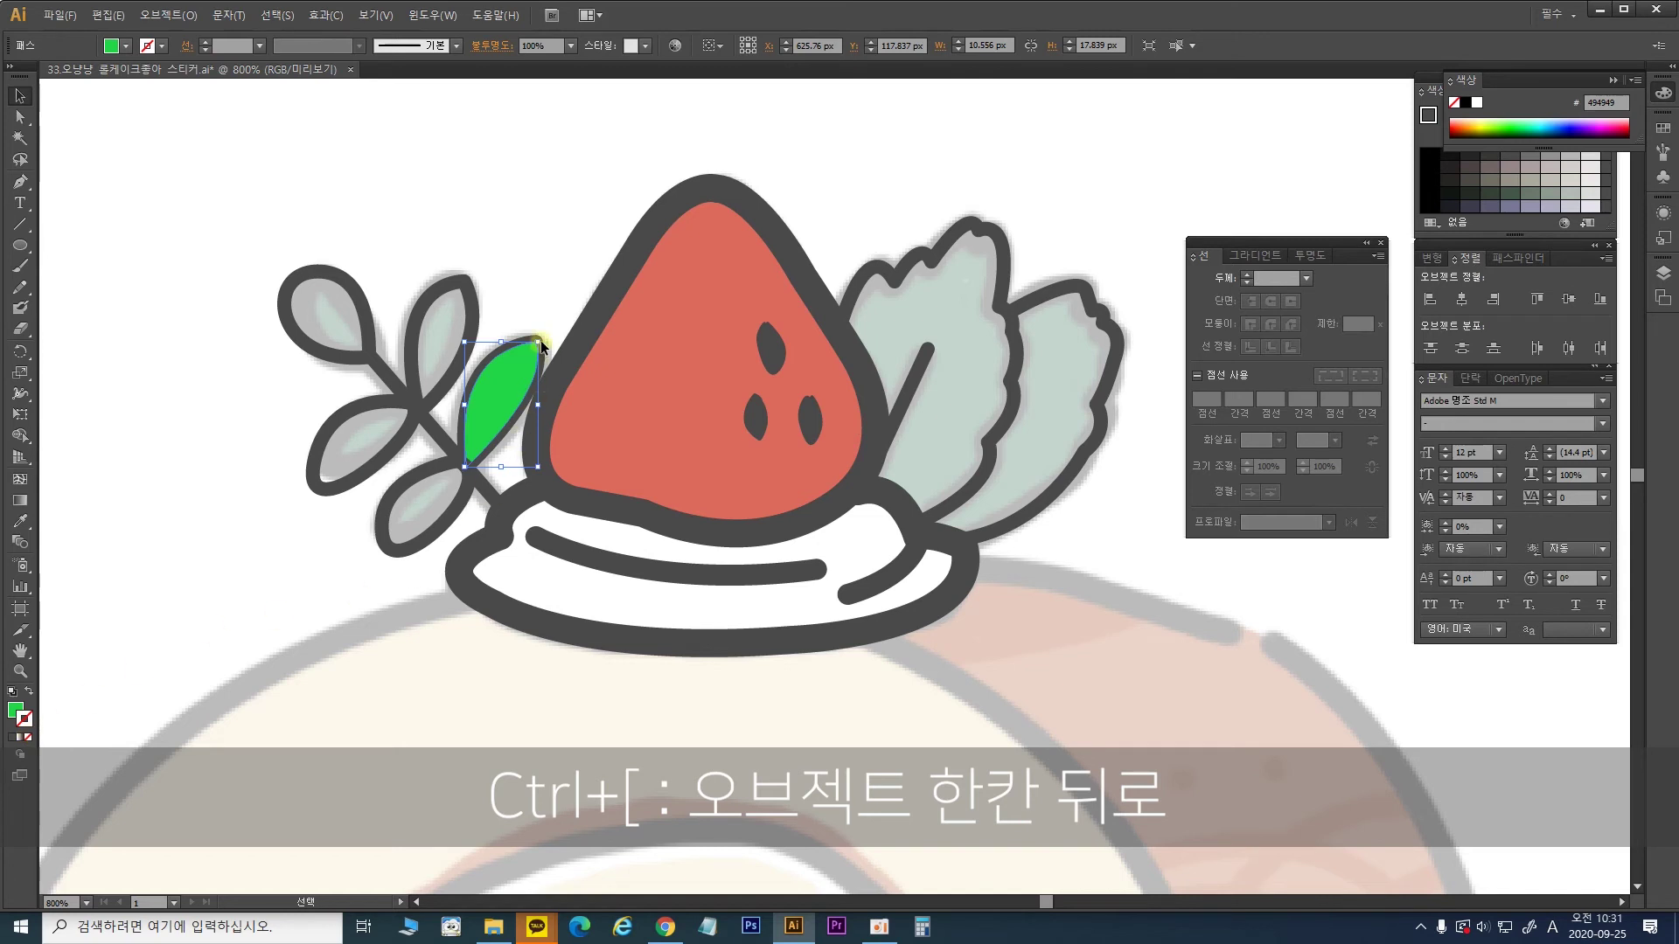
key(a)
key(ctrl+bracketleft)
key(v)
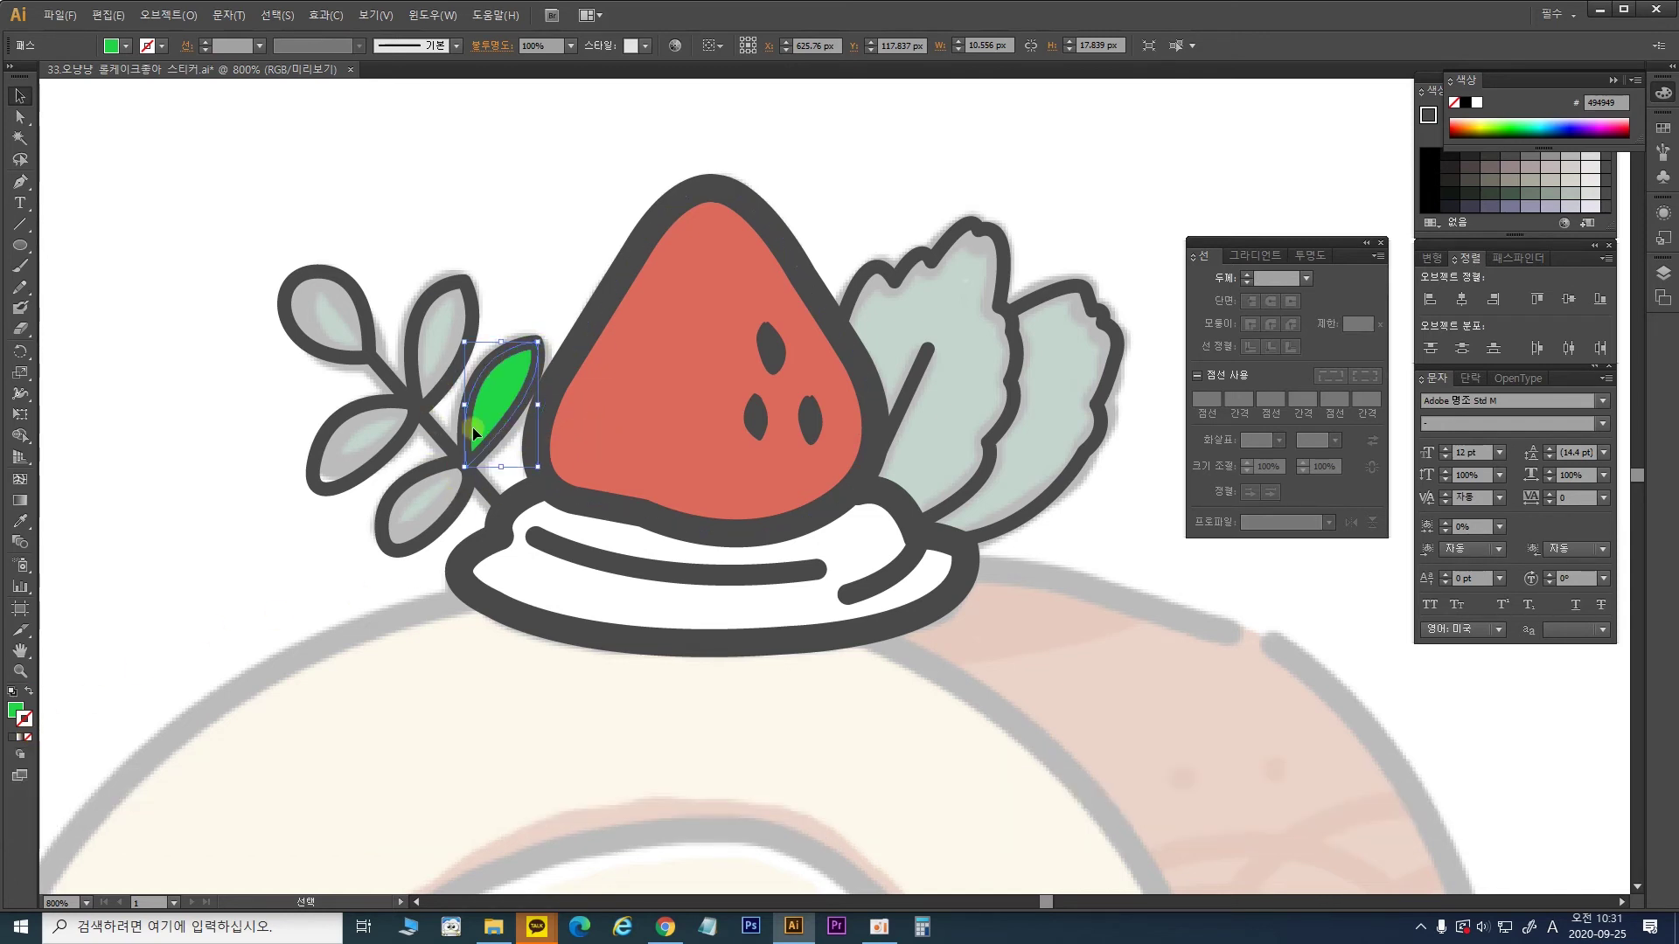
Step: Recolour the leaf fill with the muted green sampled from the matching leaf in the coloured reference drawing
click(17, 522)
drag(1202, 630, 849, 368)
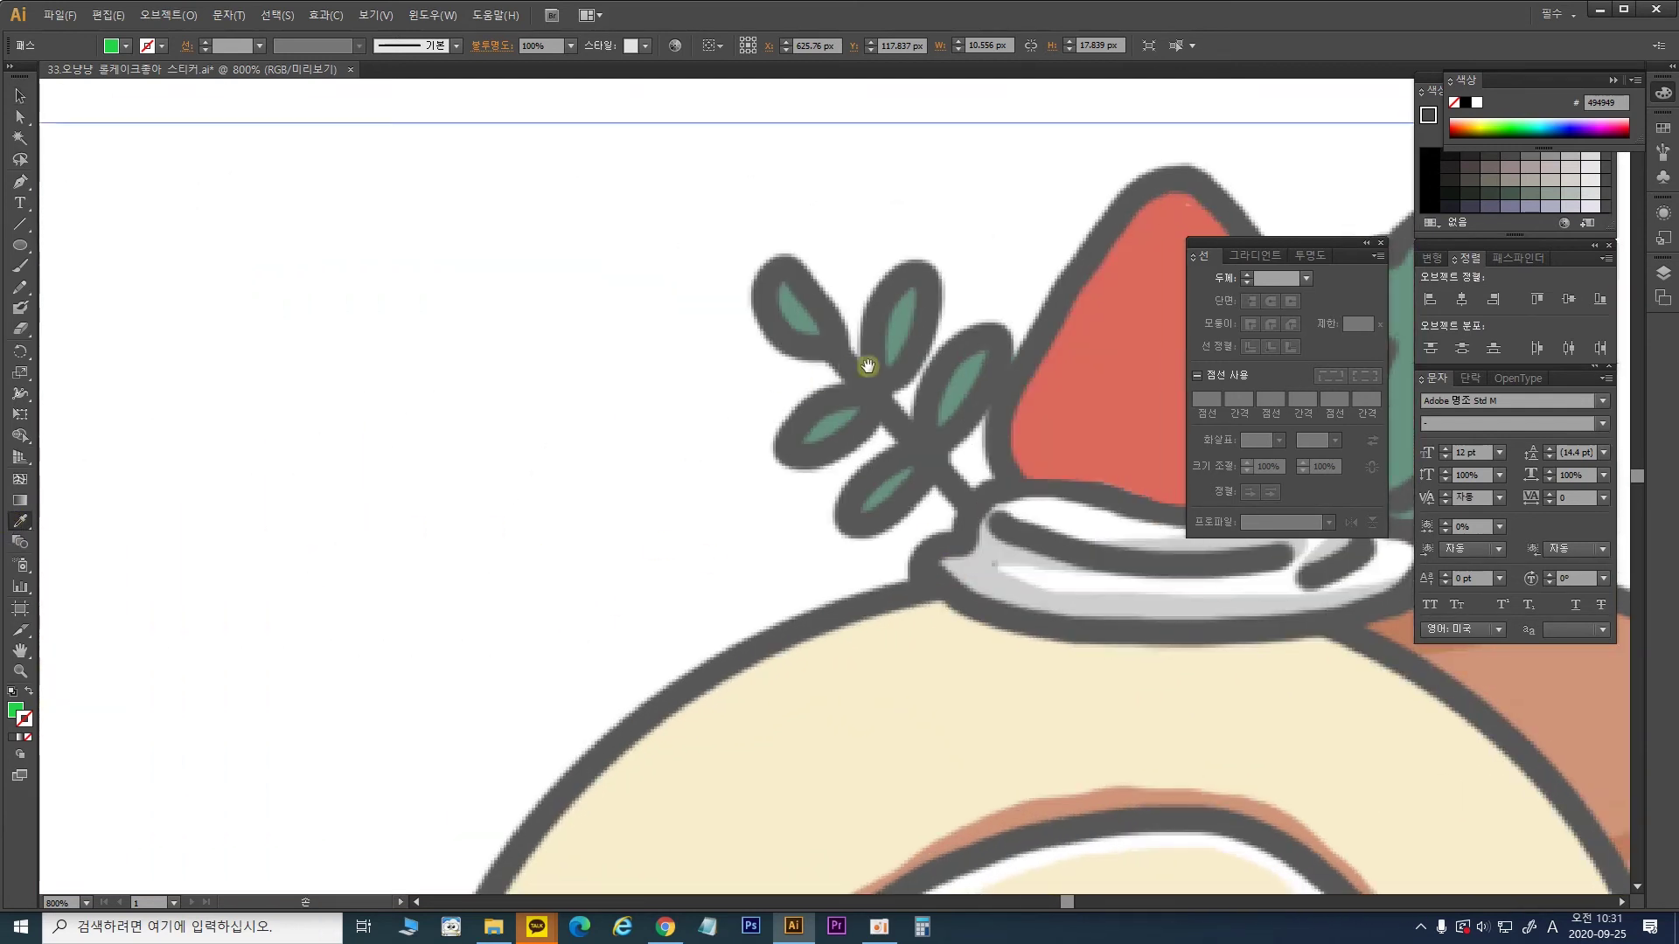
click(960, 379)
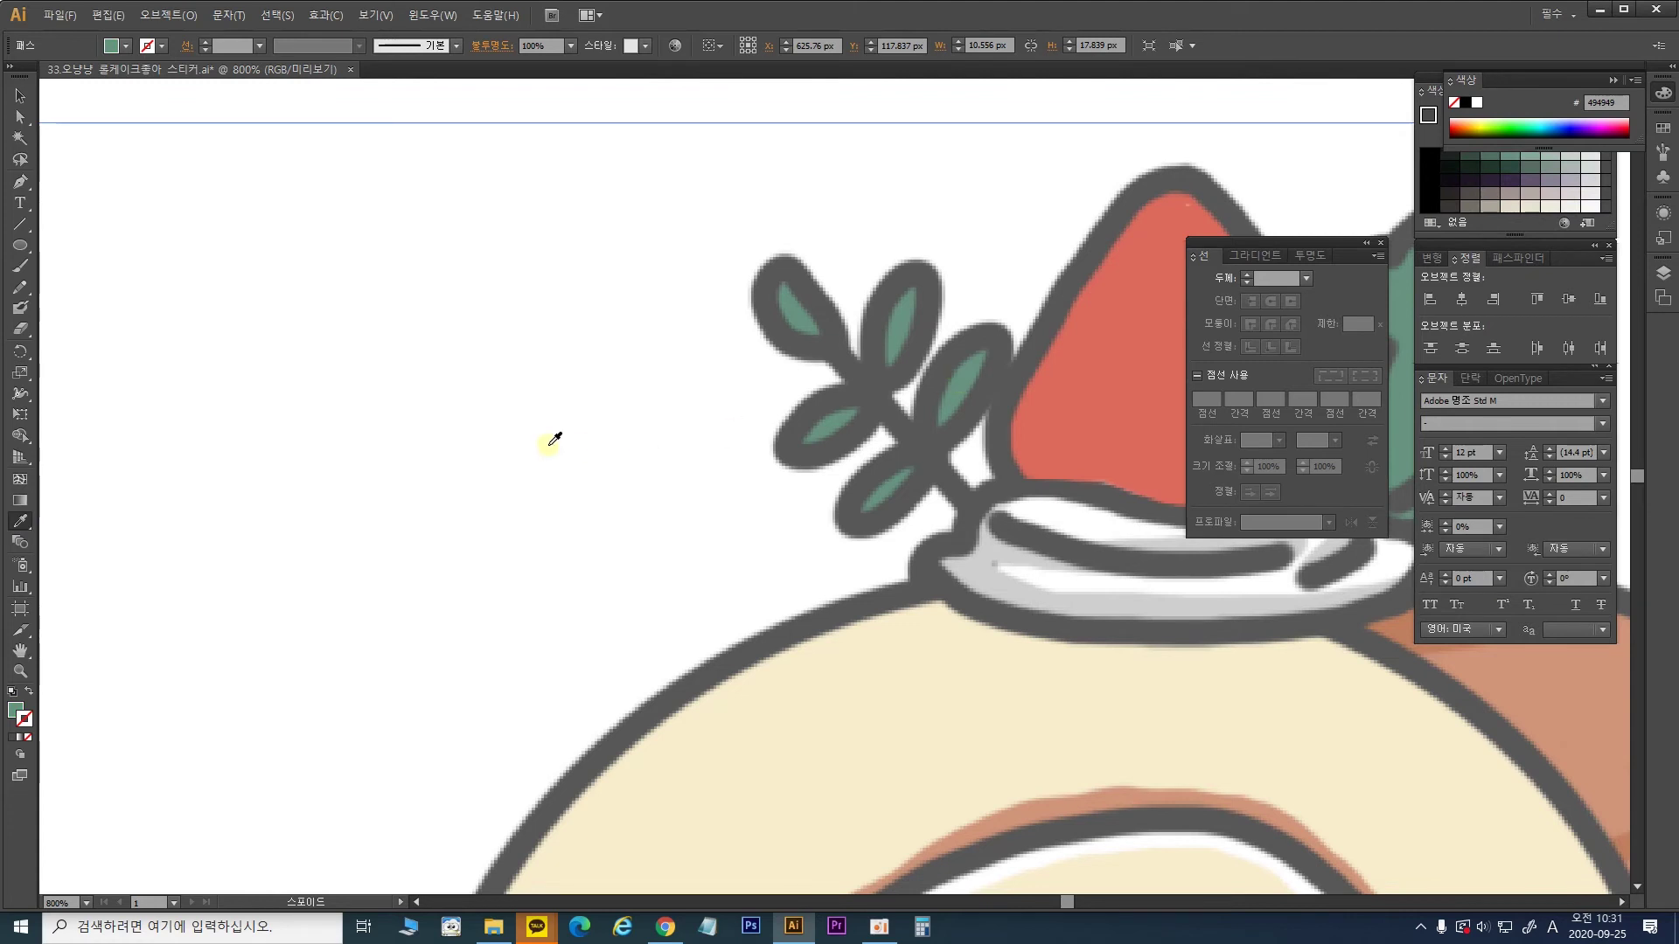
Step: Copy the outline of the upper middle leaf on the sprig and paste a duplicate in front at the same position
drag(304, 341, 827, 448)
key(ctrl+plus)
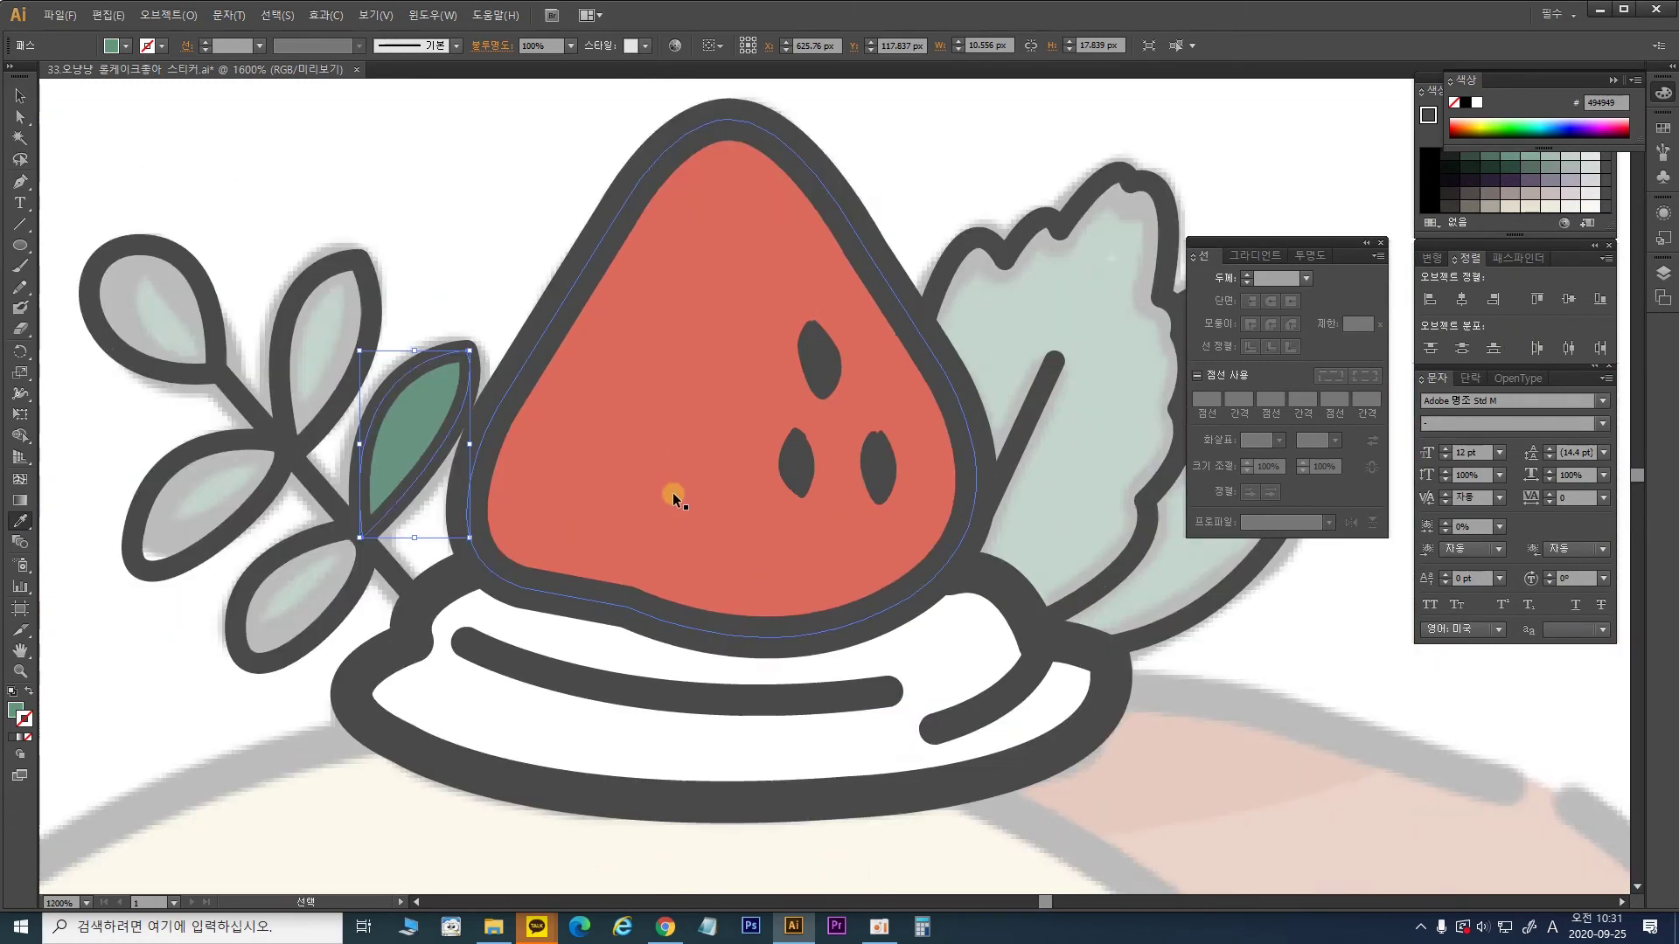
scroll(673, 491, up, 1)
drag(480, 270, 1009, 282)
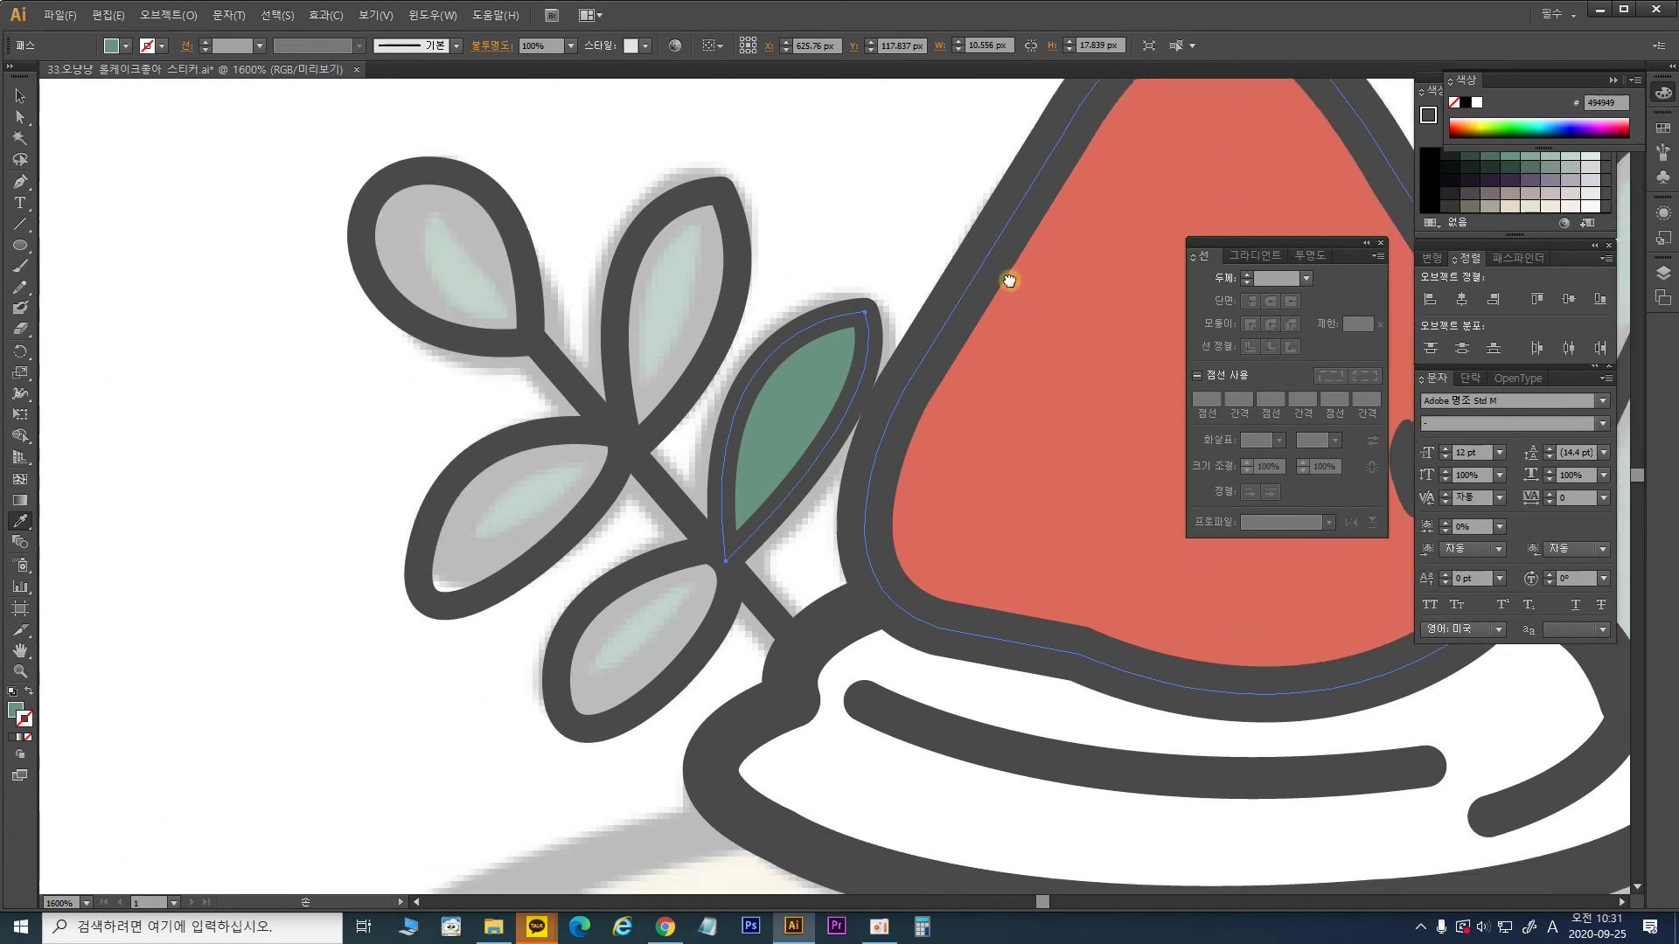
click(19, 96)
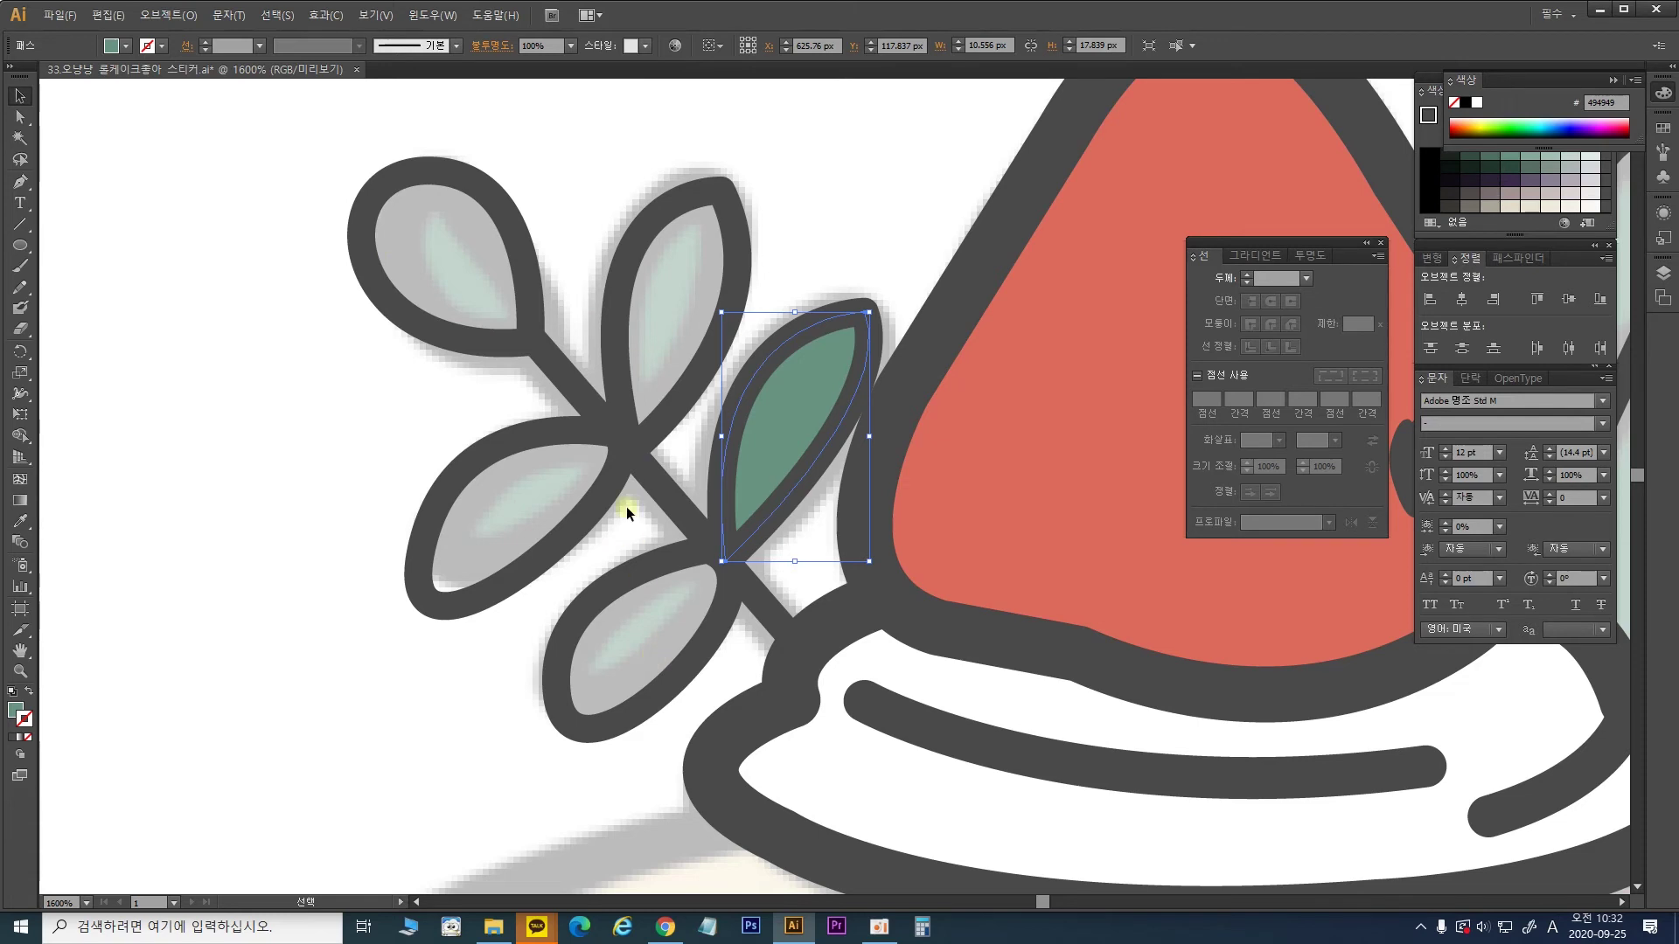
drag(554, 318, 618, 386)
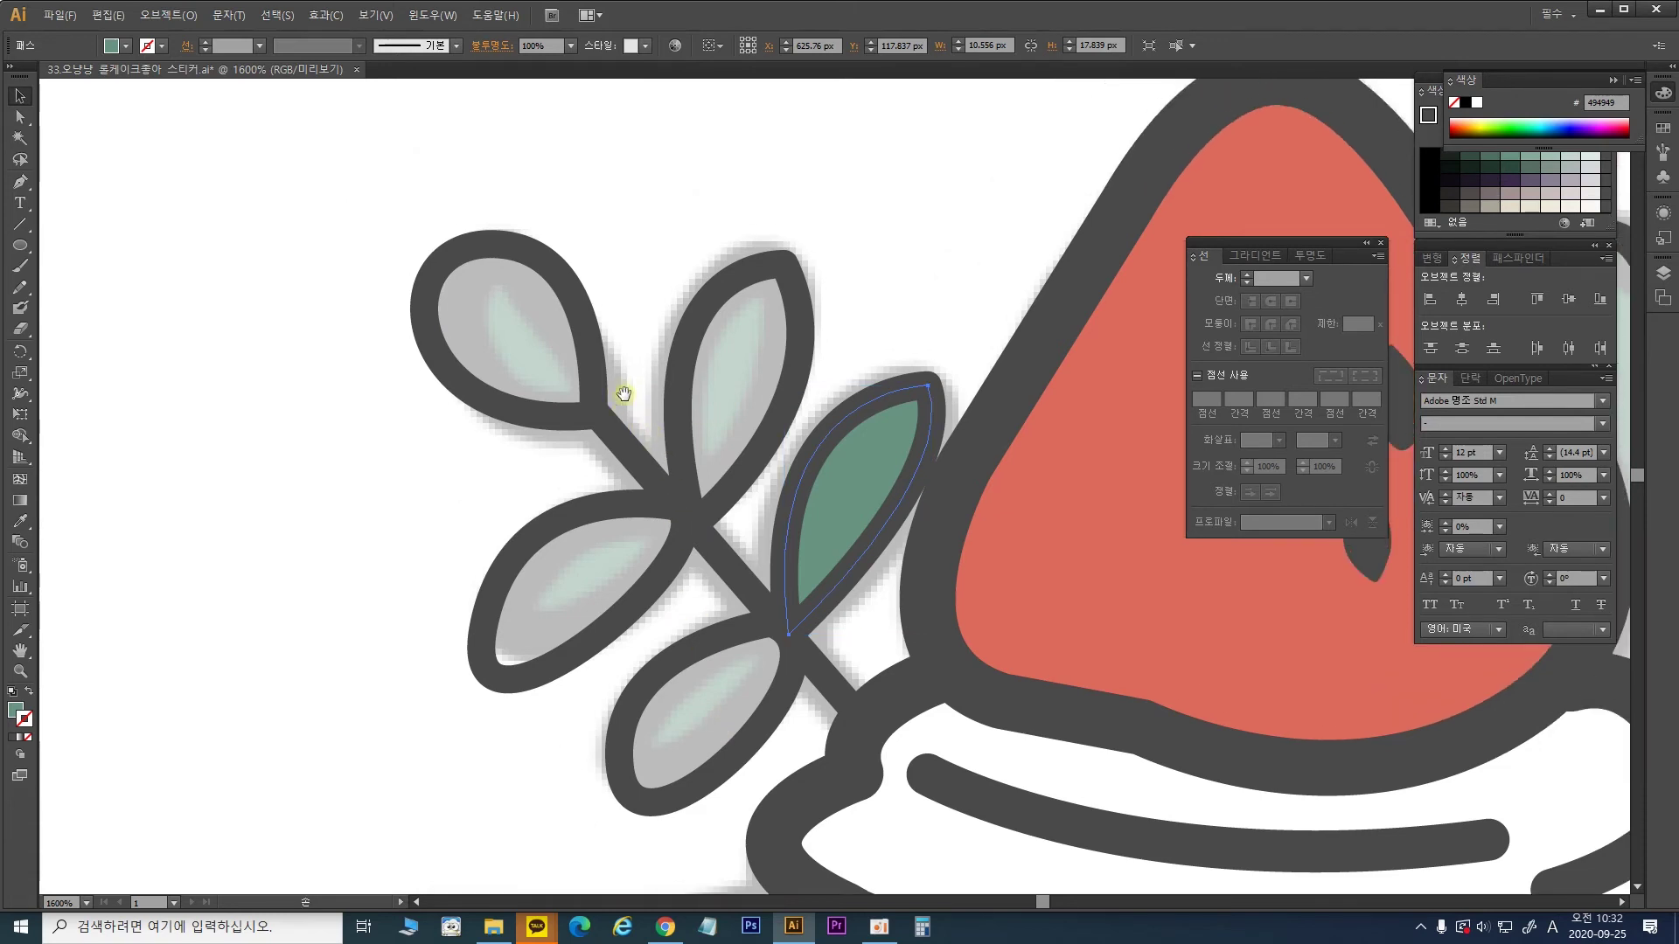
click(801, 316)
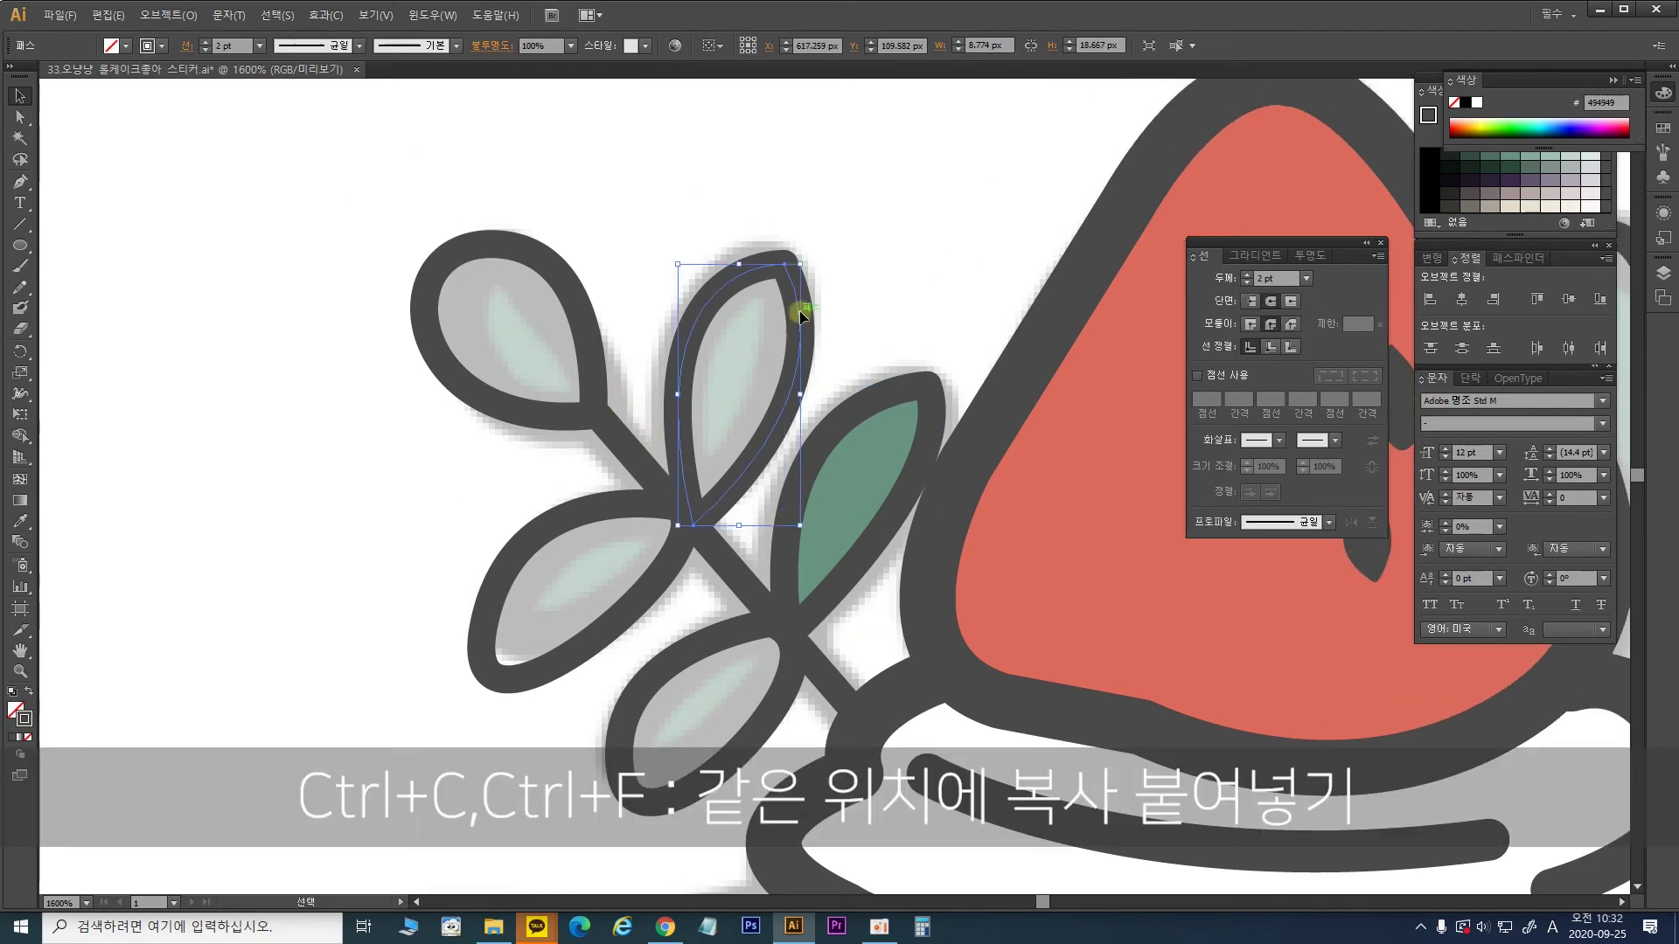
key(a)
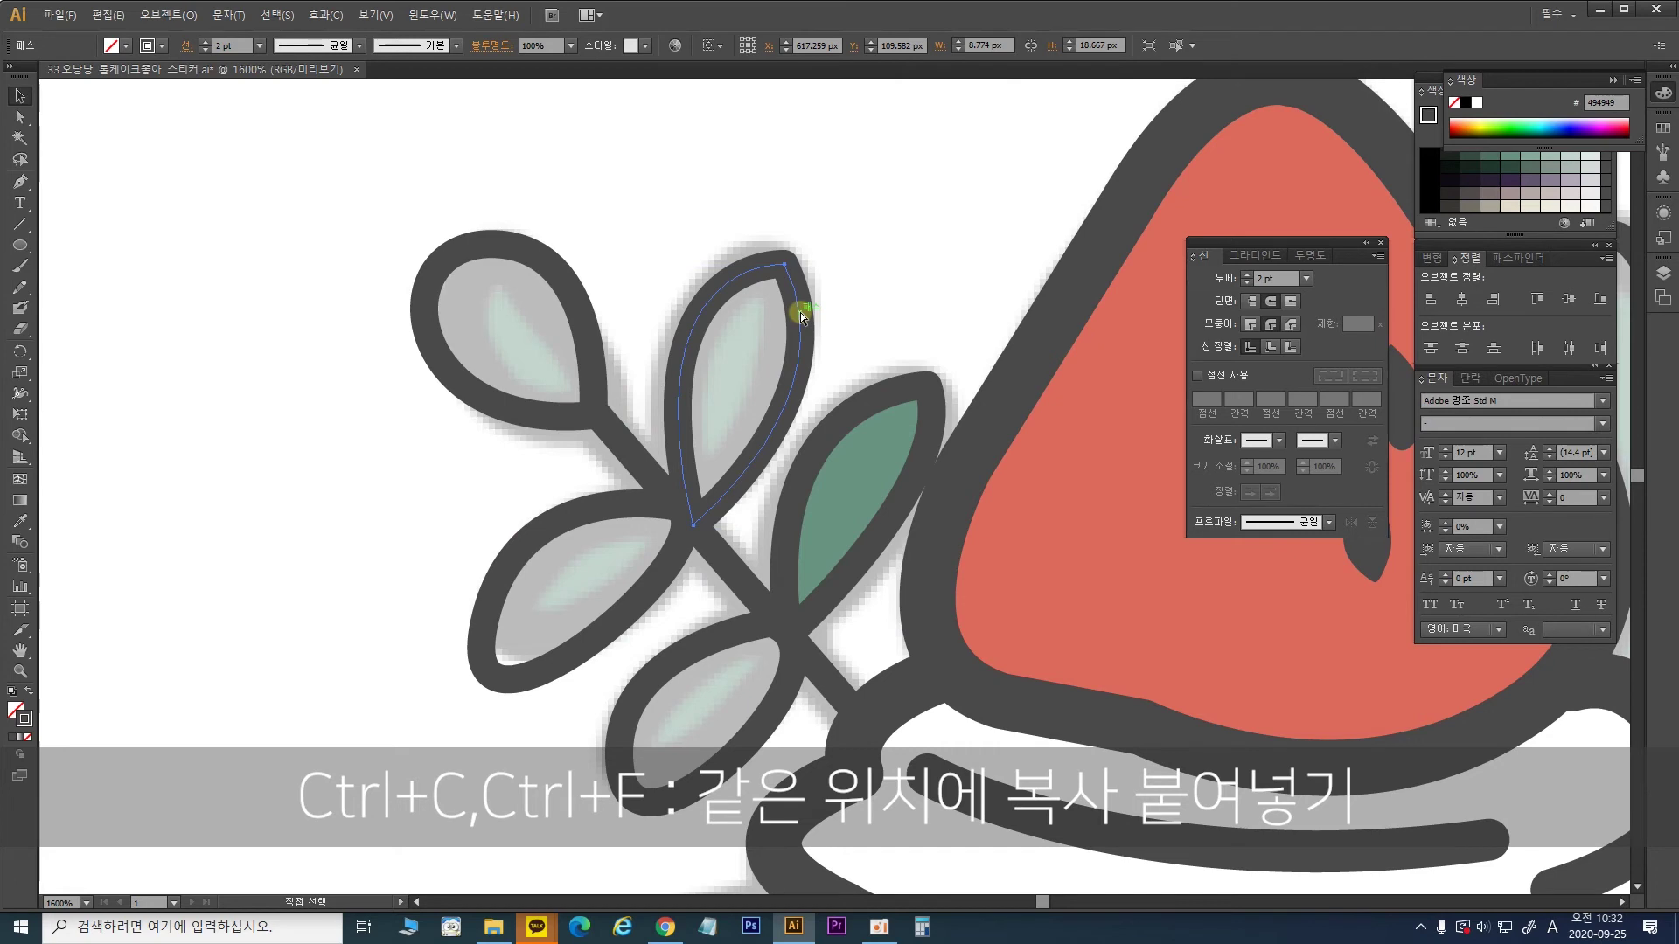
key(v)
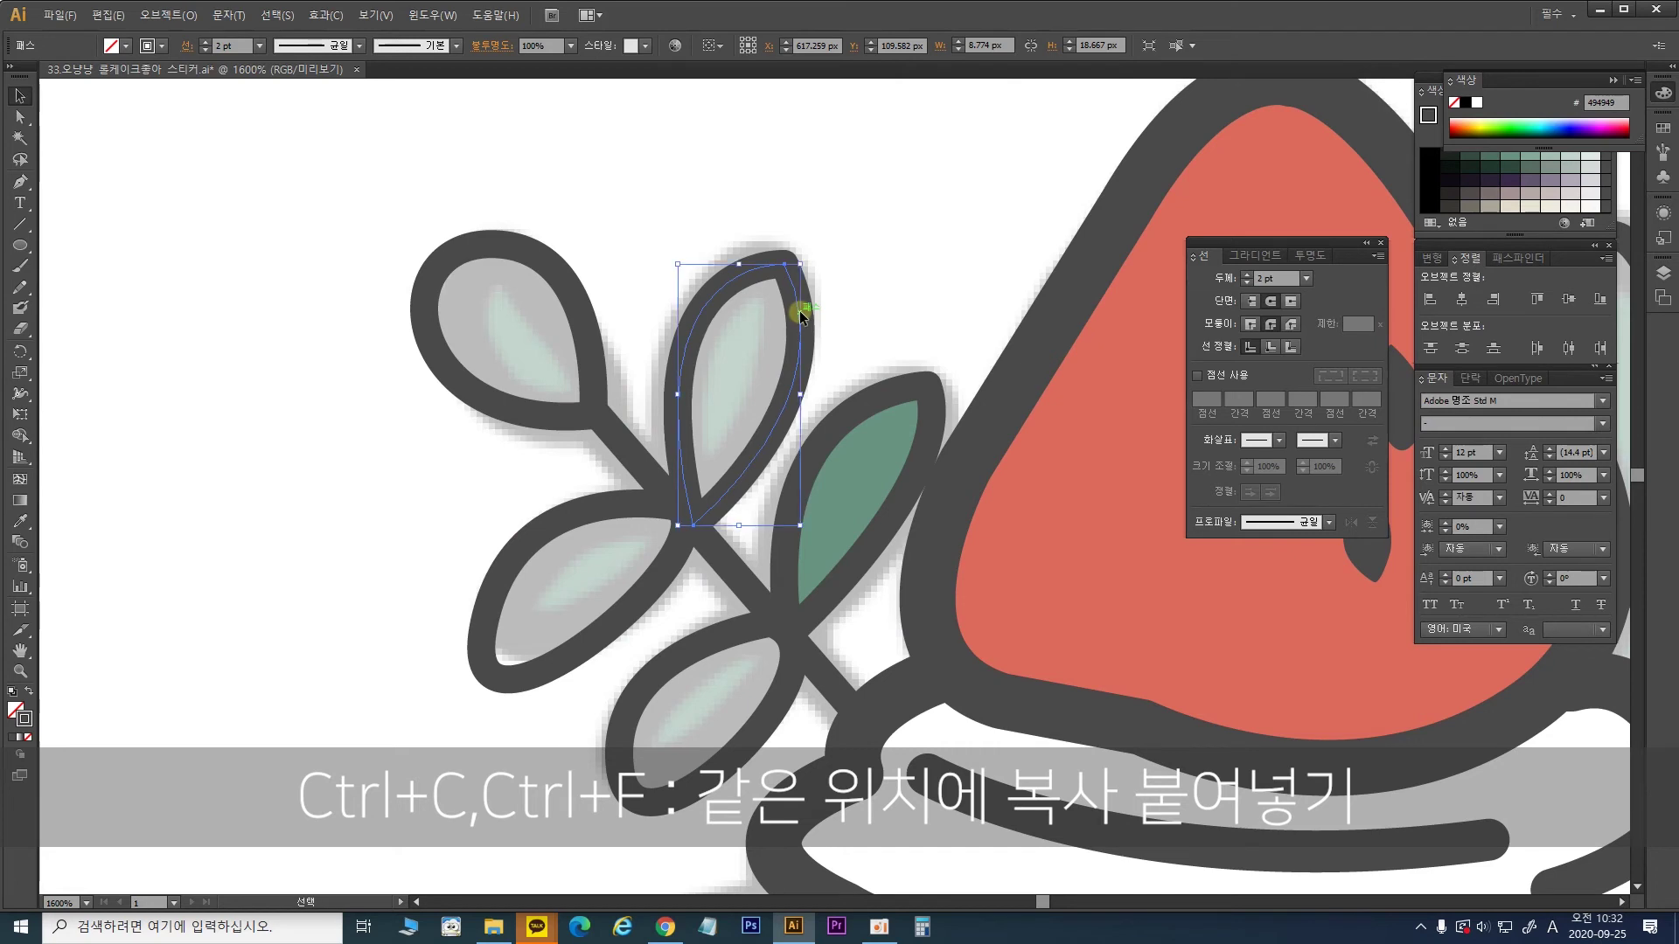
drag(801, 317, 897, 275)
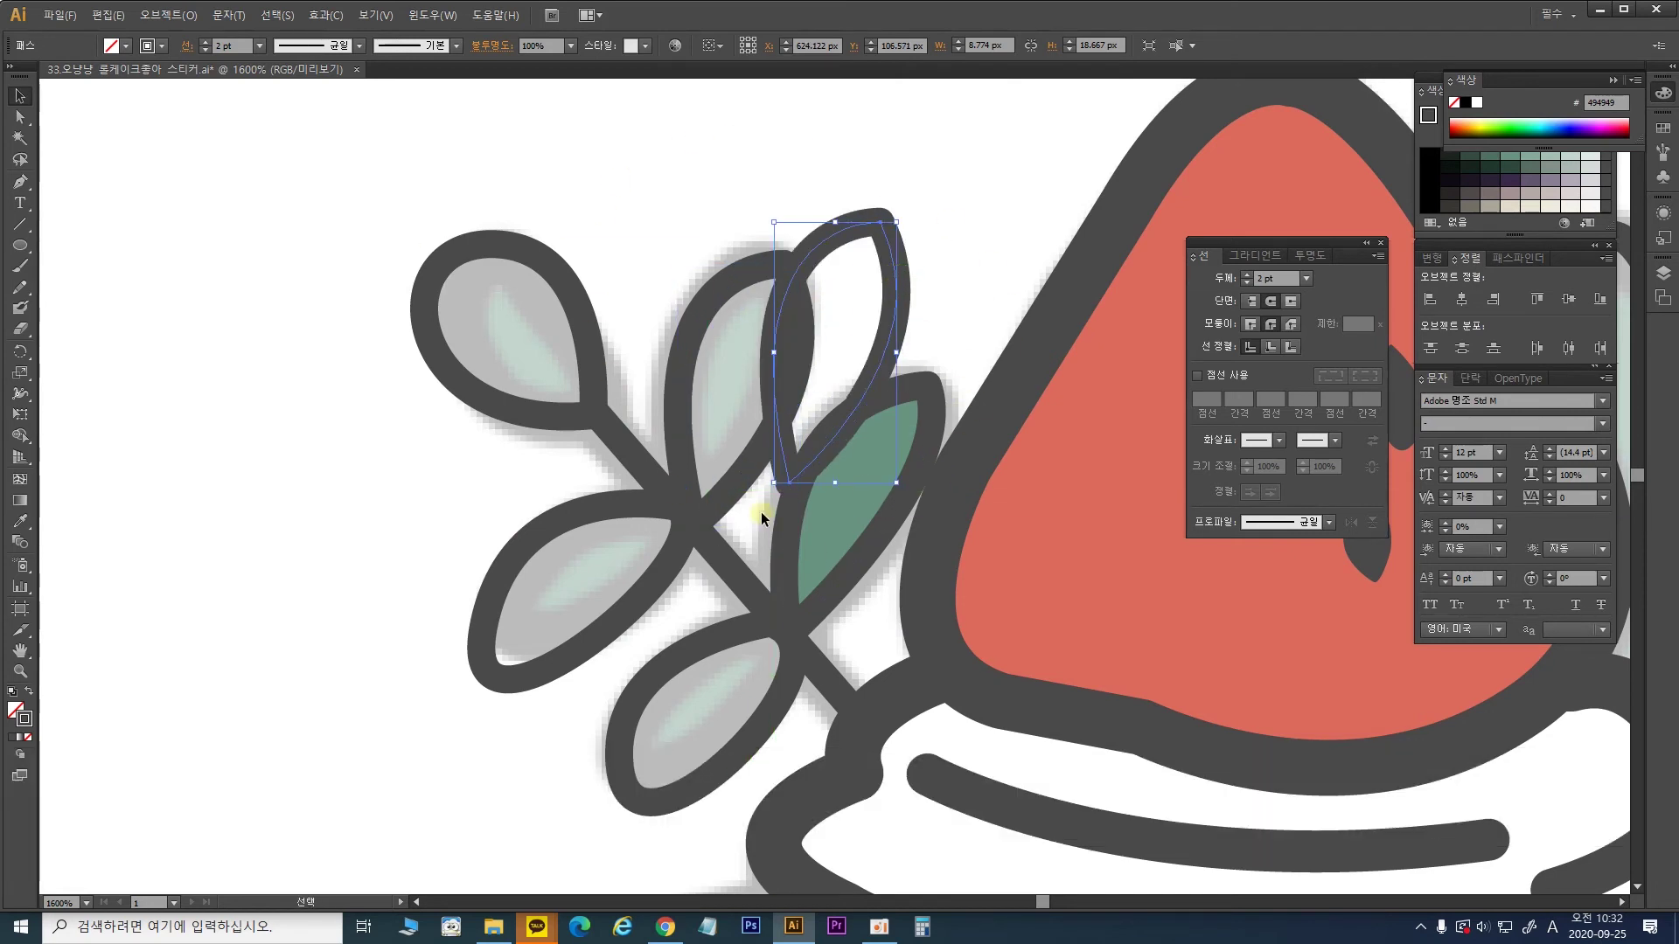
key(ctrl+z)
Step: Apply the first leaf's muted green fill without stroke to the upper middle duplicate and send it backward behind its outline
click(20, 536)
click(873, 461)
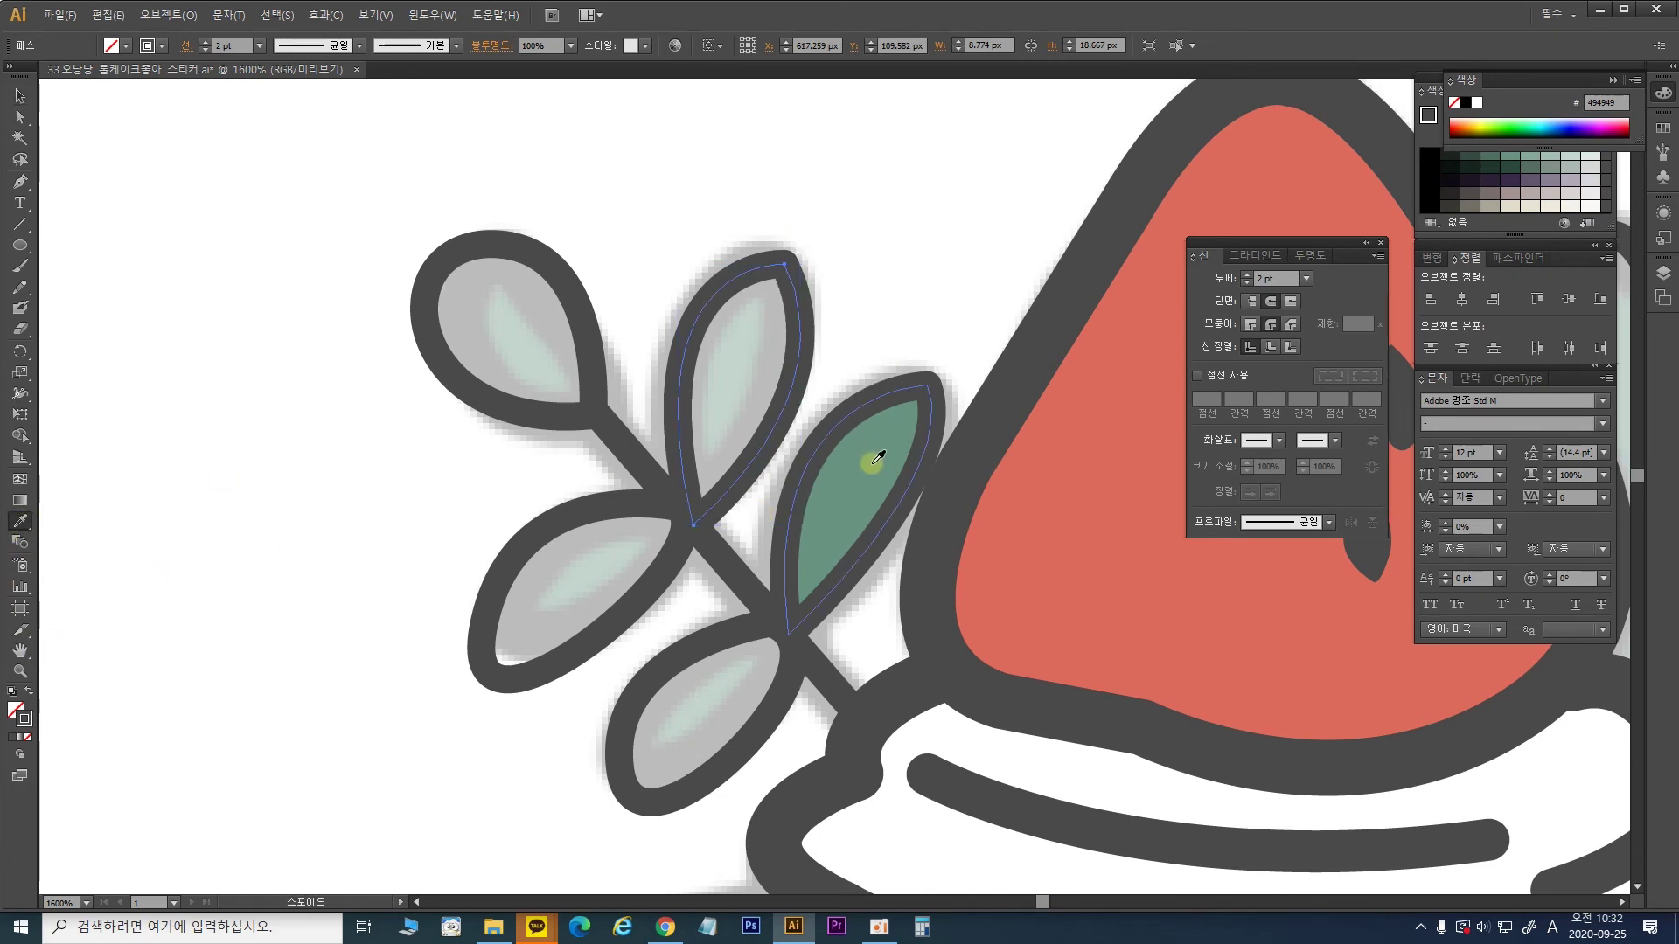
click(18, 94)
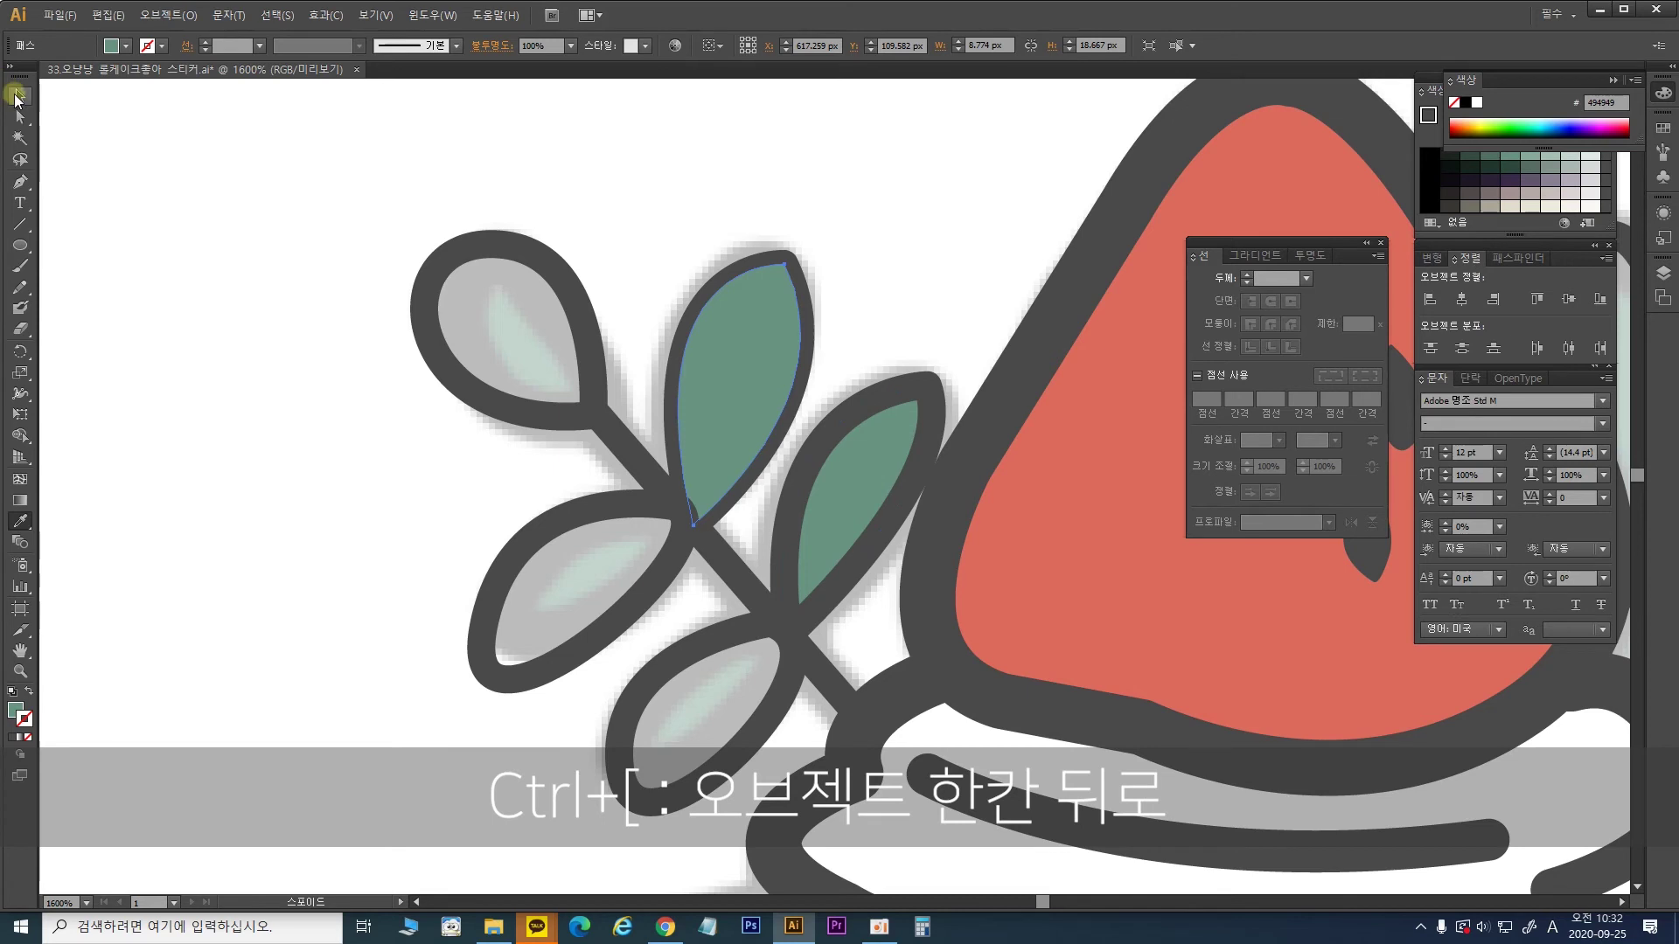
key(a)
key(ctrl+bracketleft)
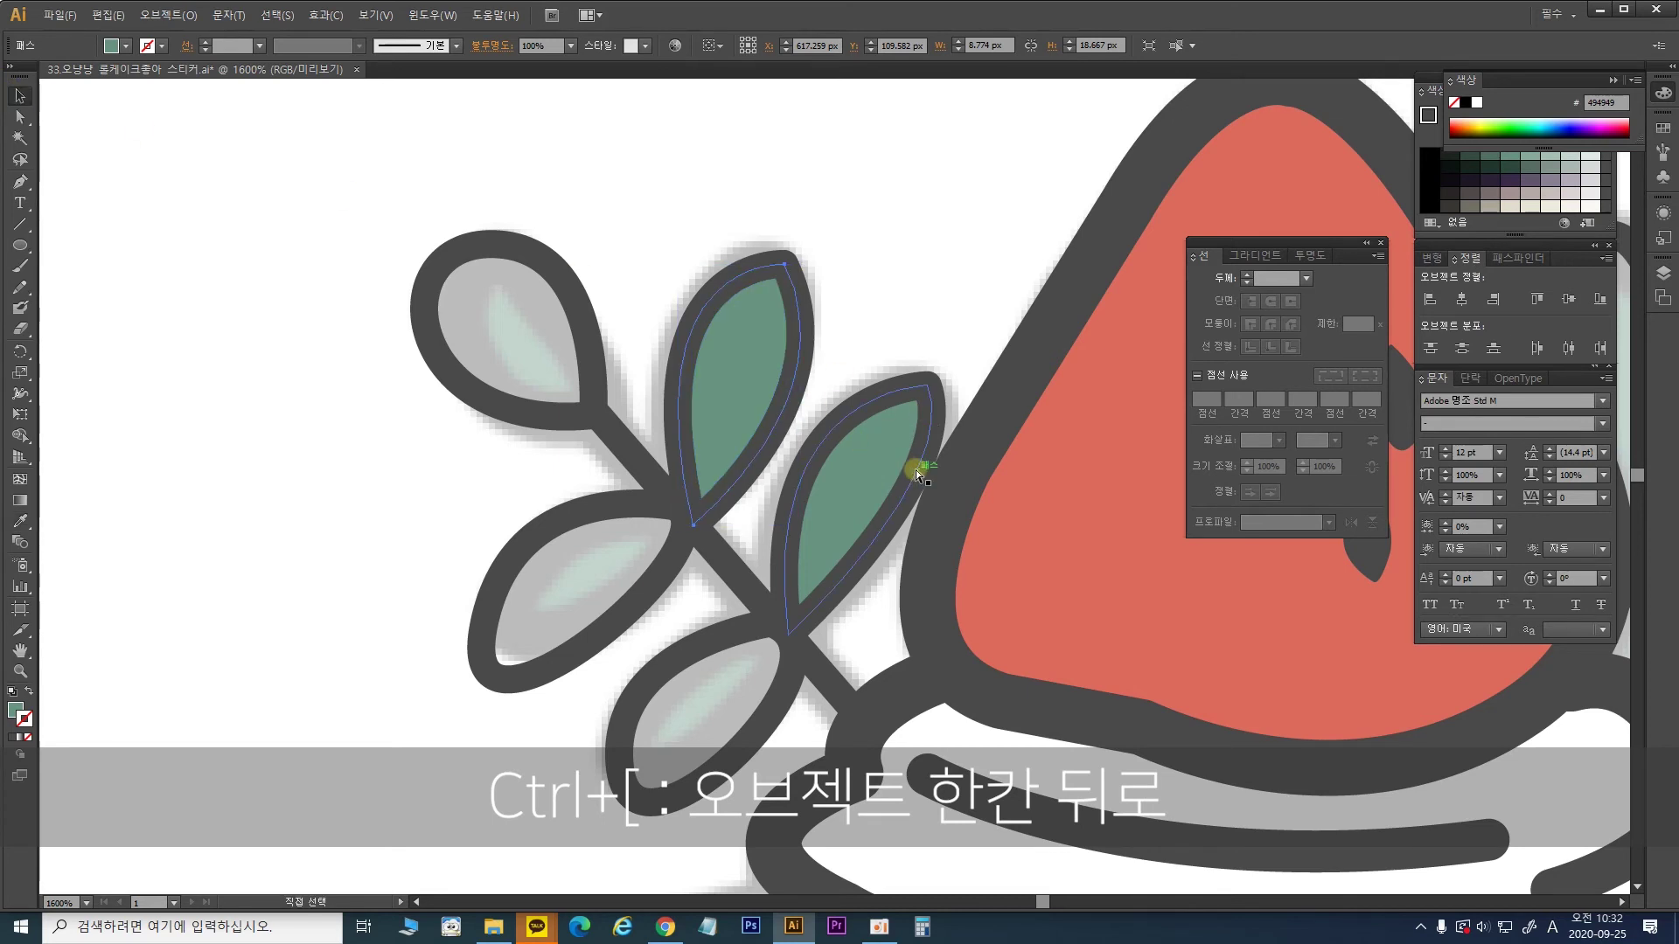
click(916, 473)
key(ctrl+bracketleft)
key(v)
Step: Copy the outline of the rounded leaf at the sprig's tip and paste a duplicate in front at the same position
click(546, 263)
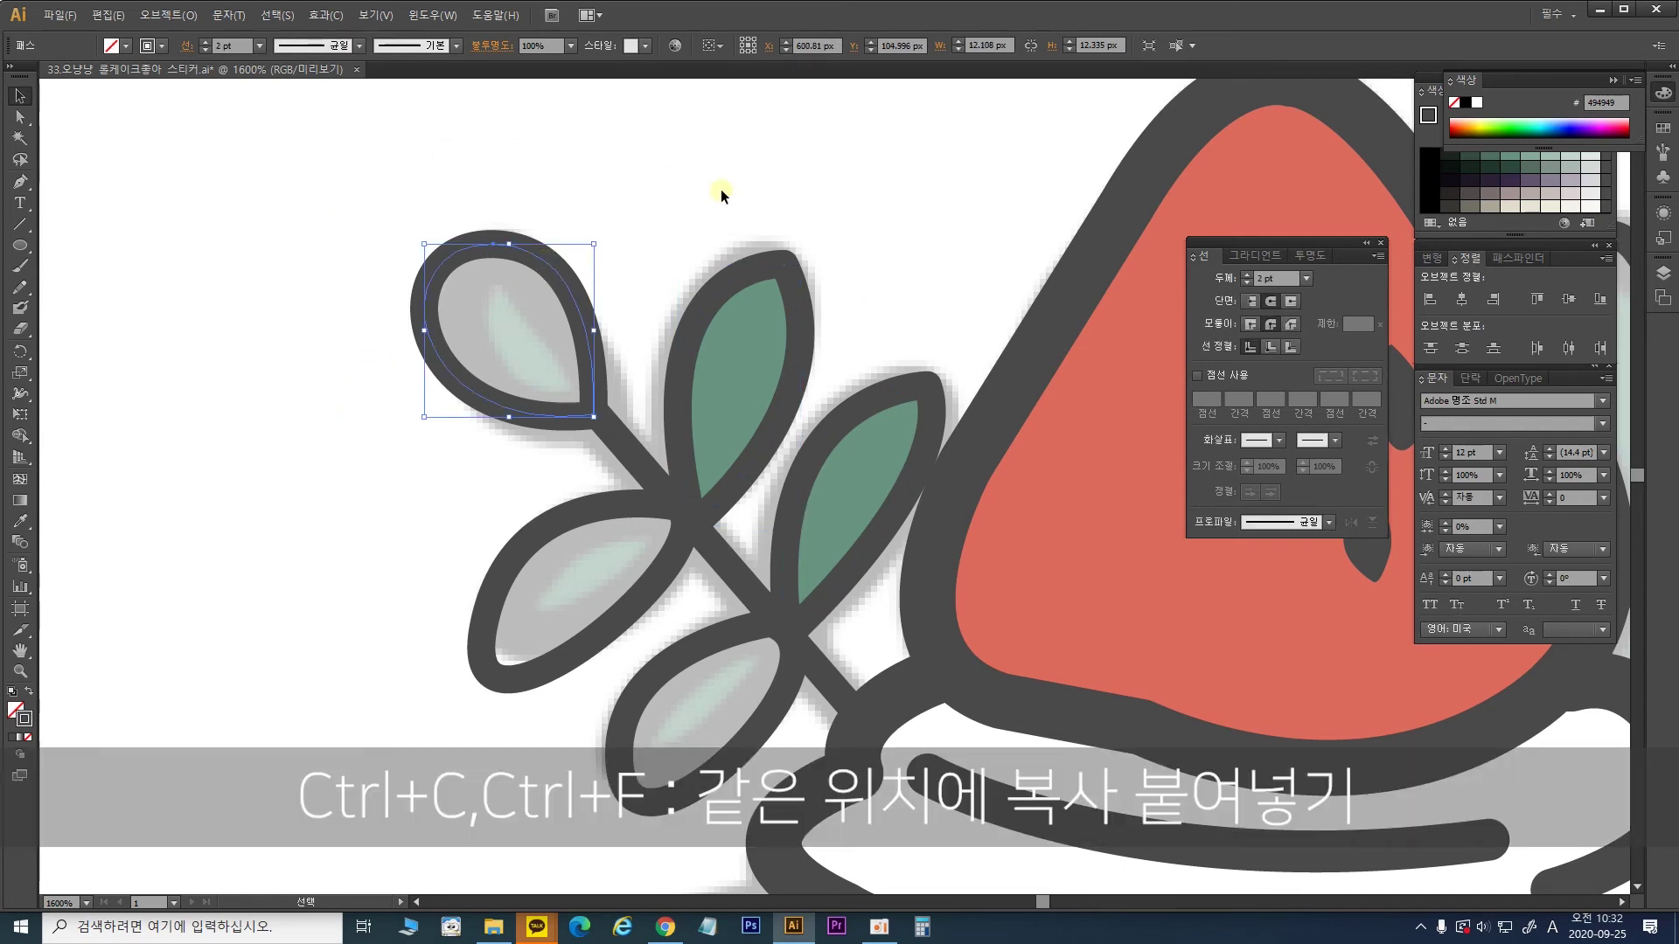
key(a)
key(v)
drag(556, 278, 625, 197)
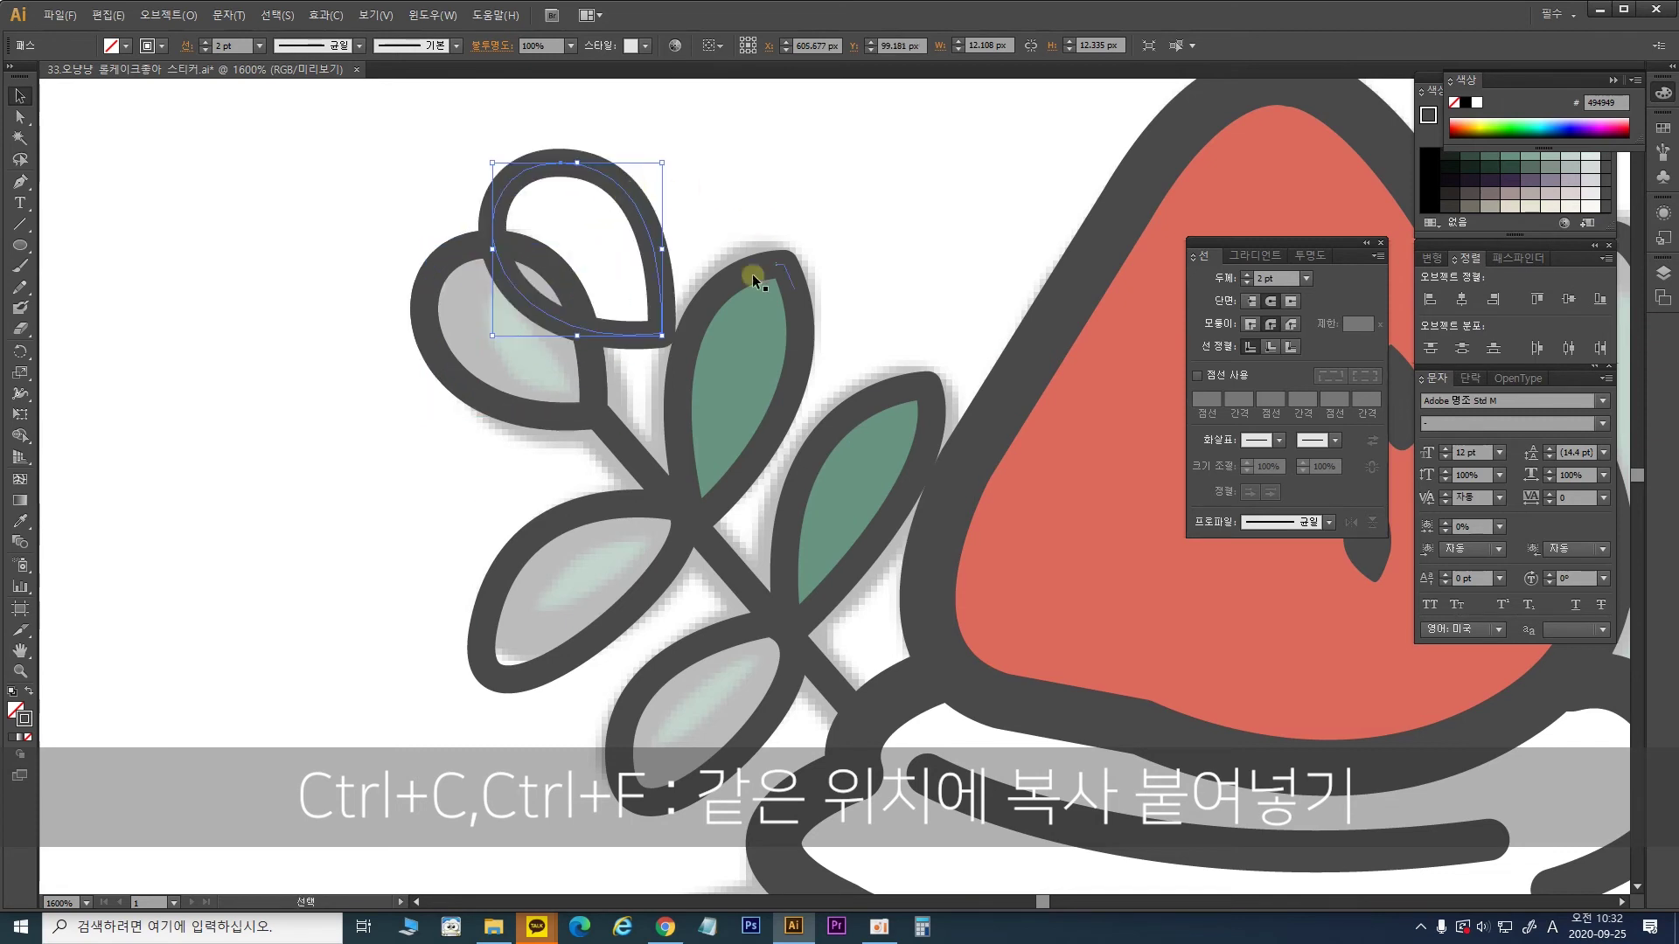
key(a)
key(ctrl+z)
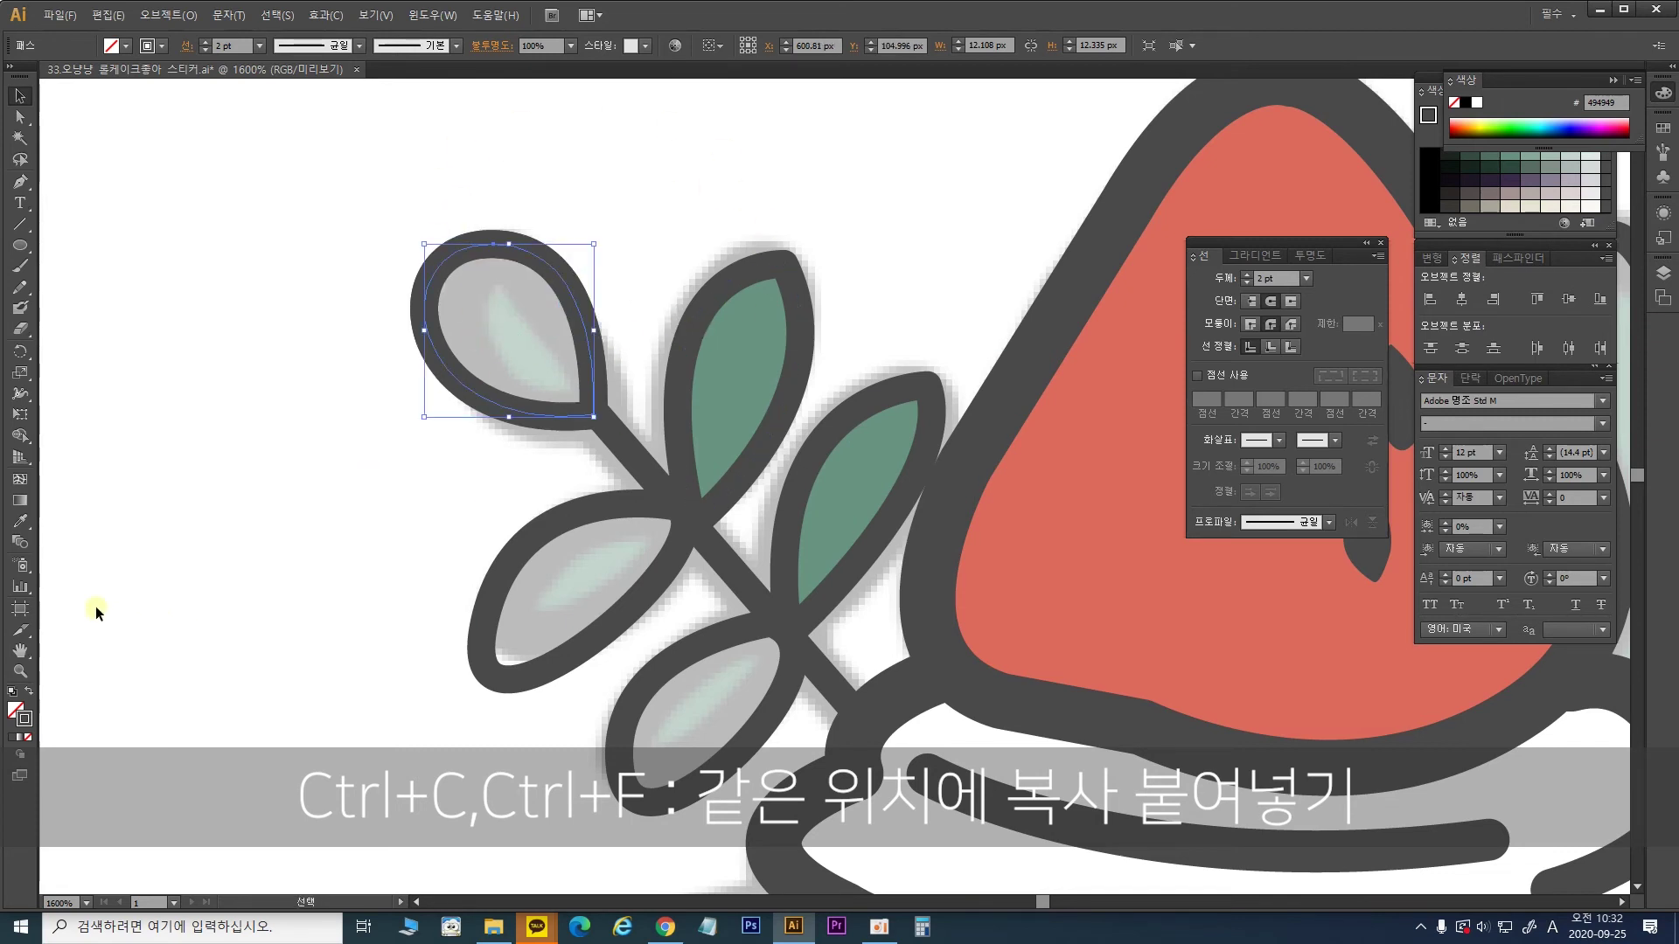
Step: Apply the sampled muted green fill without stroke to the tip leaf's duplicate and send it backward behind its outline
click(21, 522)
click(753, 345)
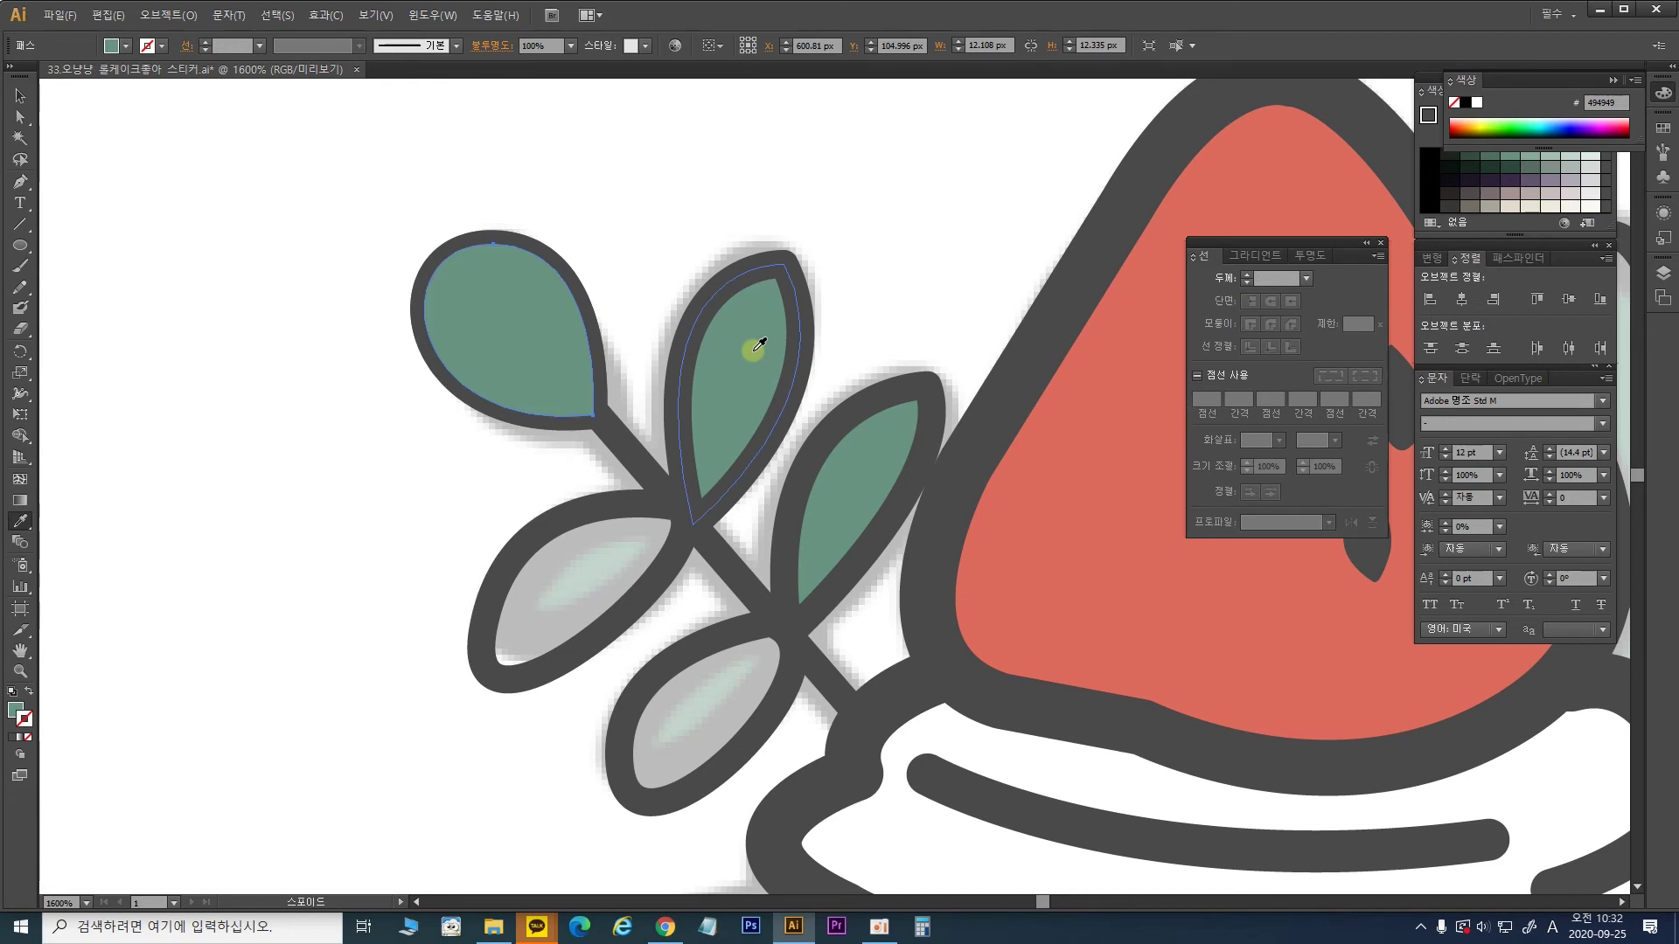
click(21, 96)
key(a)
key(ctrl+bracketleft)
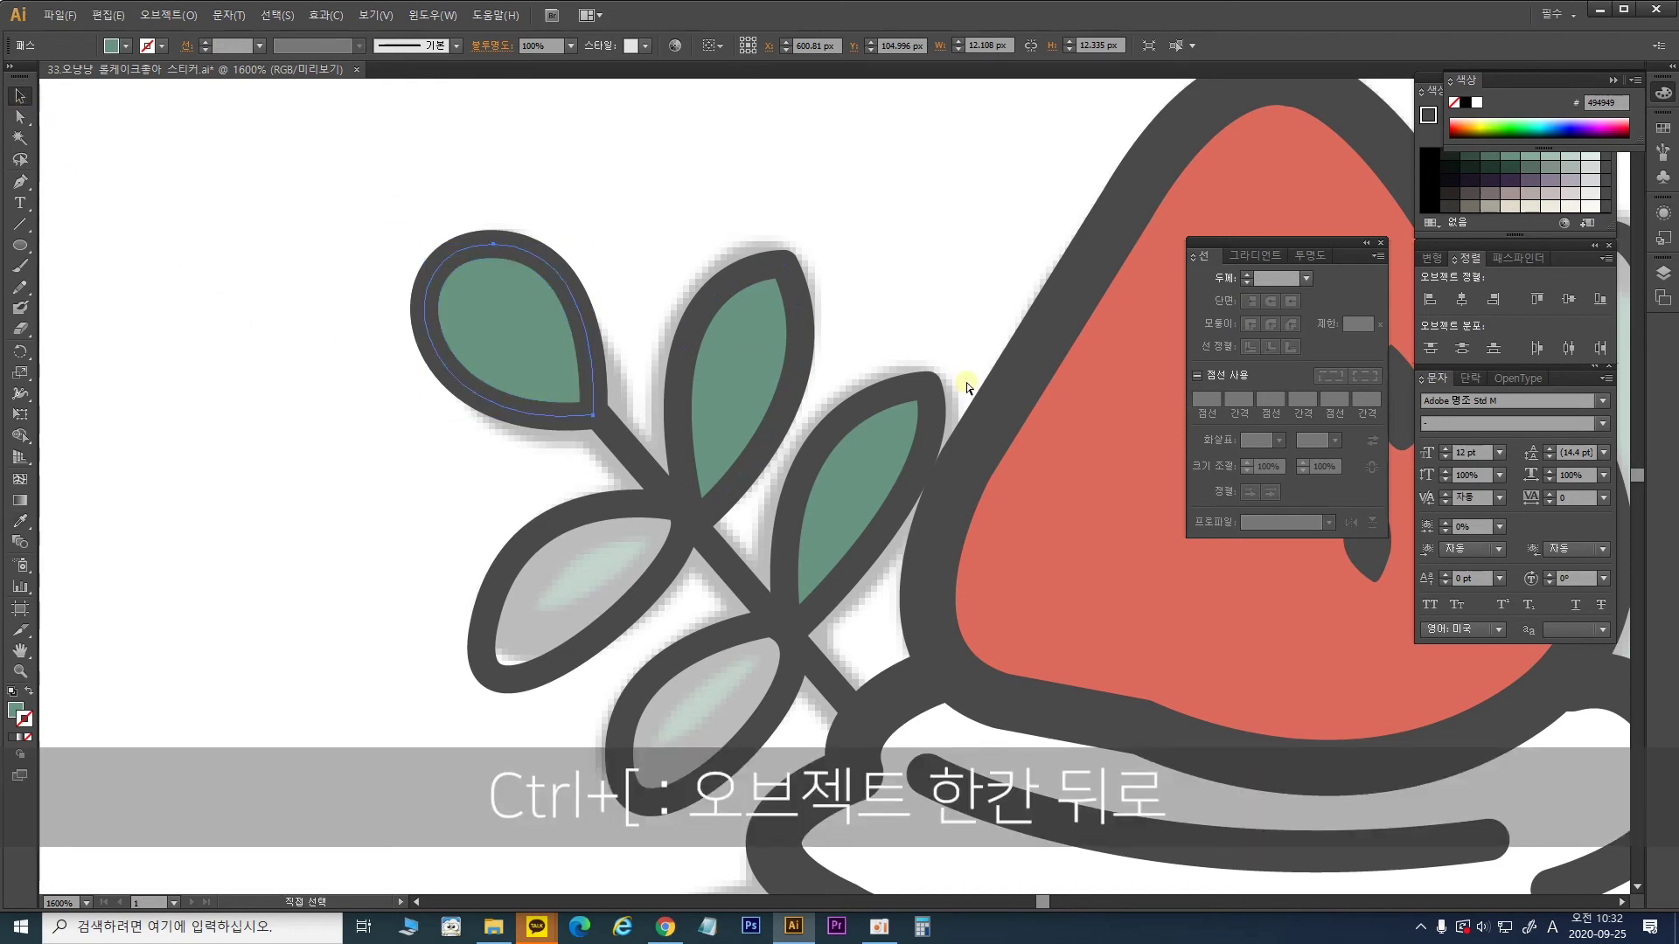
key(v)
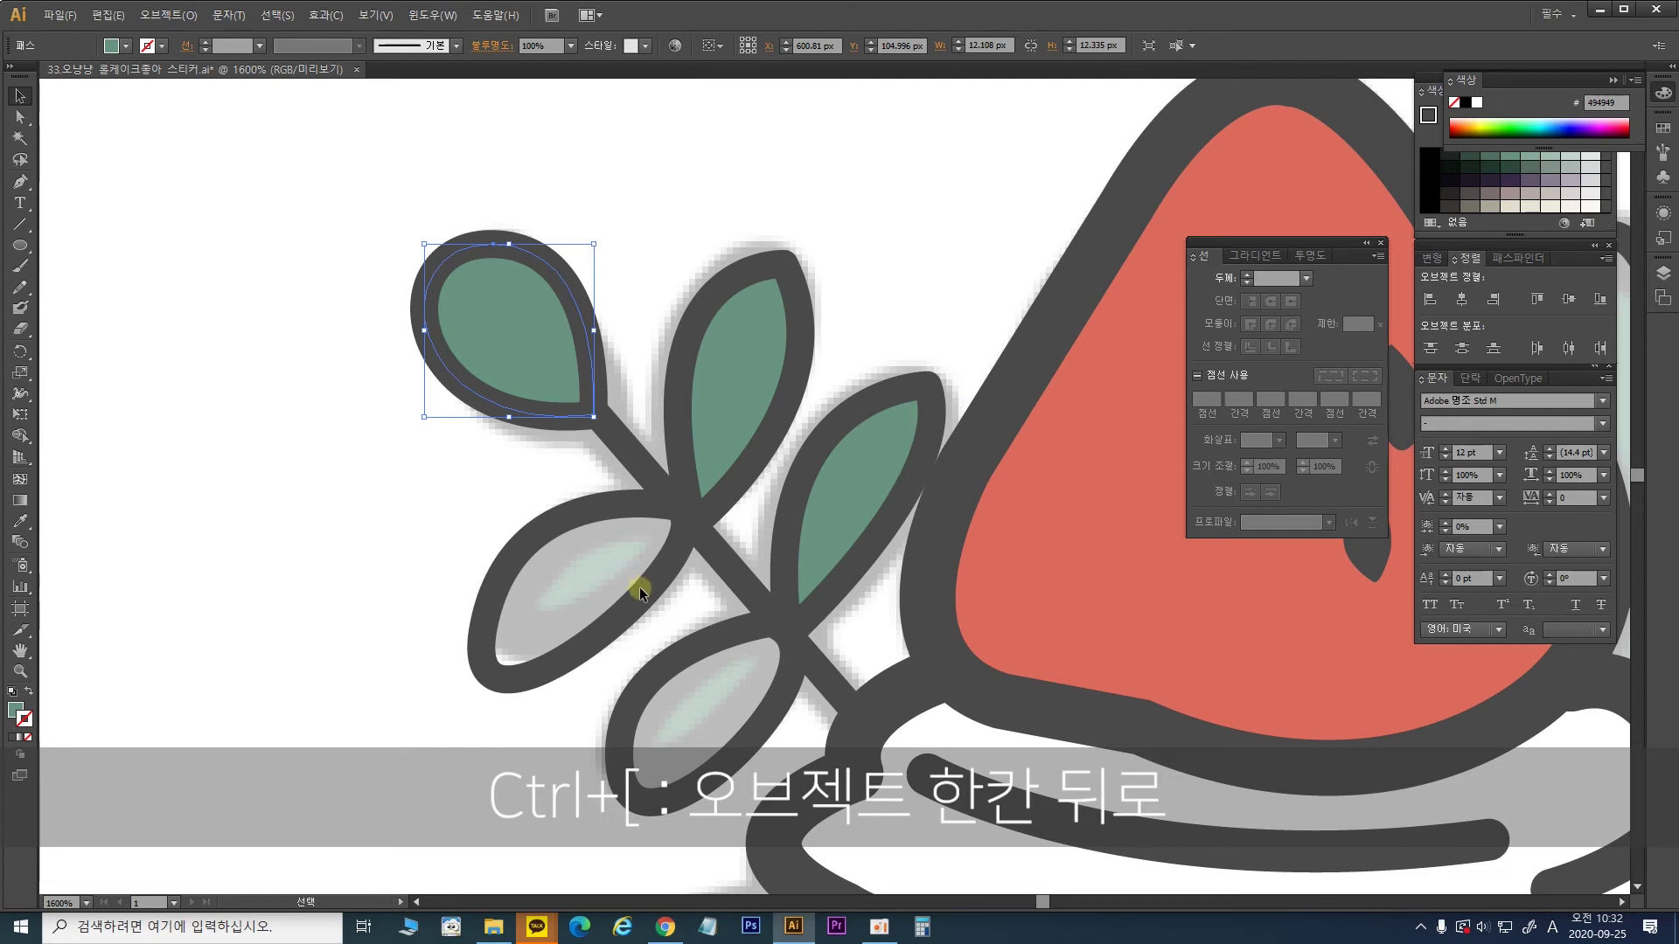
Step: Duplicate the sprig's lower outer leaf in place and give the copy the tip leaf's green fill behind the dark outline
click(644, 591)
shift+click(713, 649)
key(a)
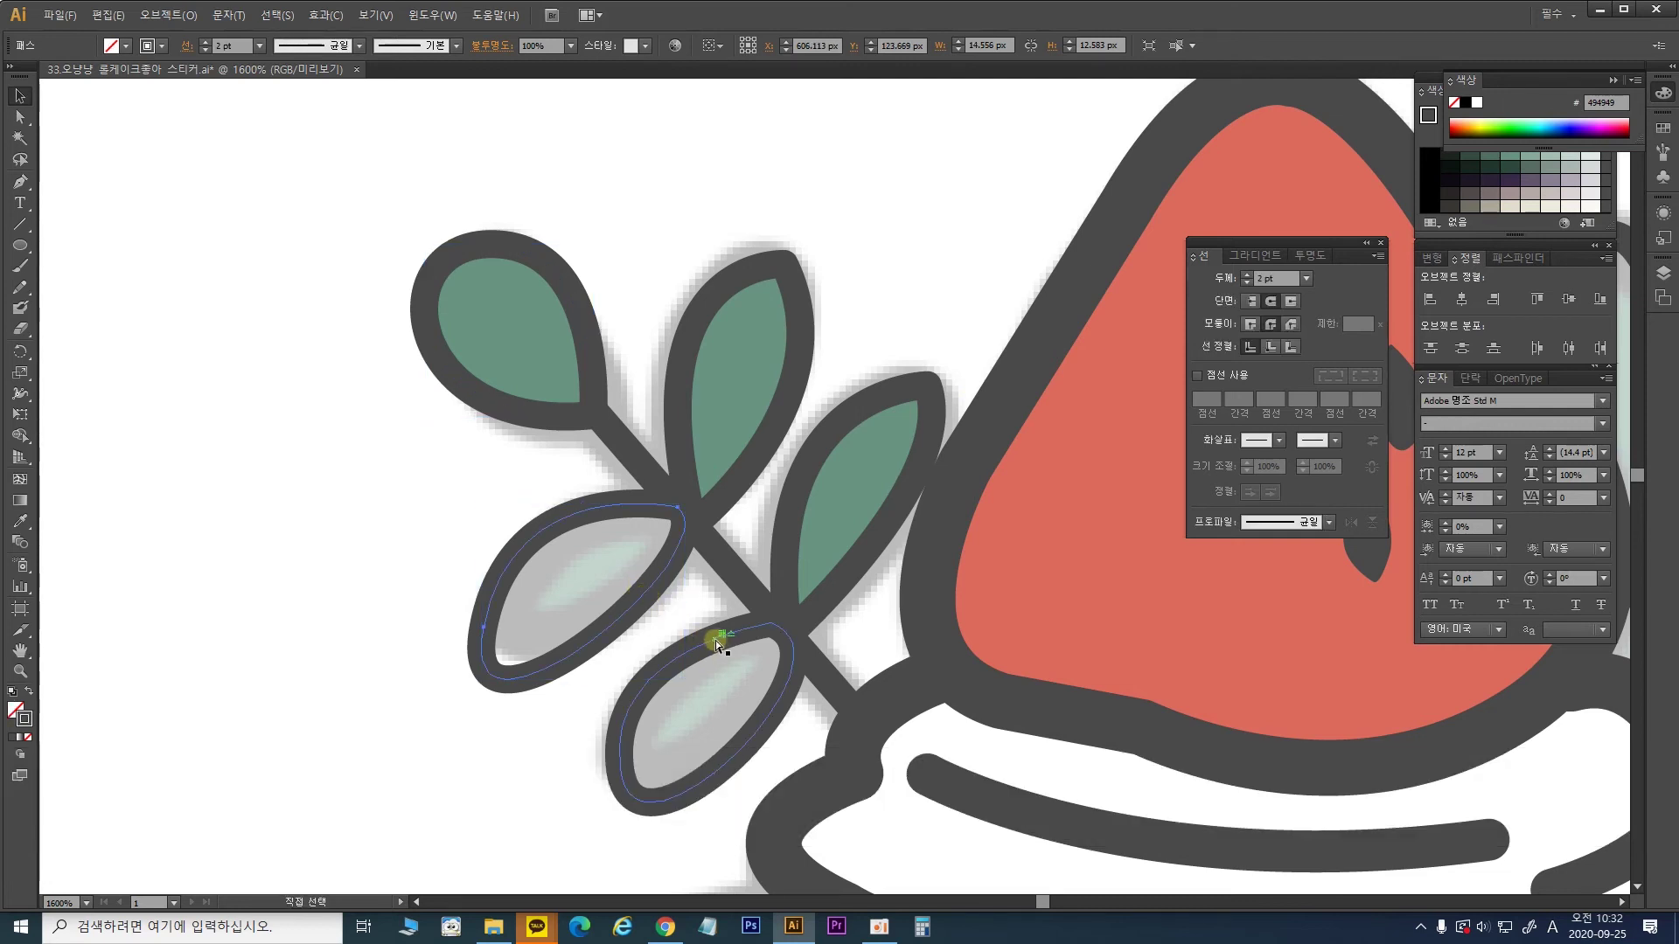
shift+click(715, 645)
key(i)
click(487, 374)
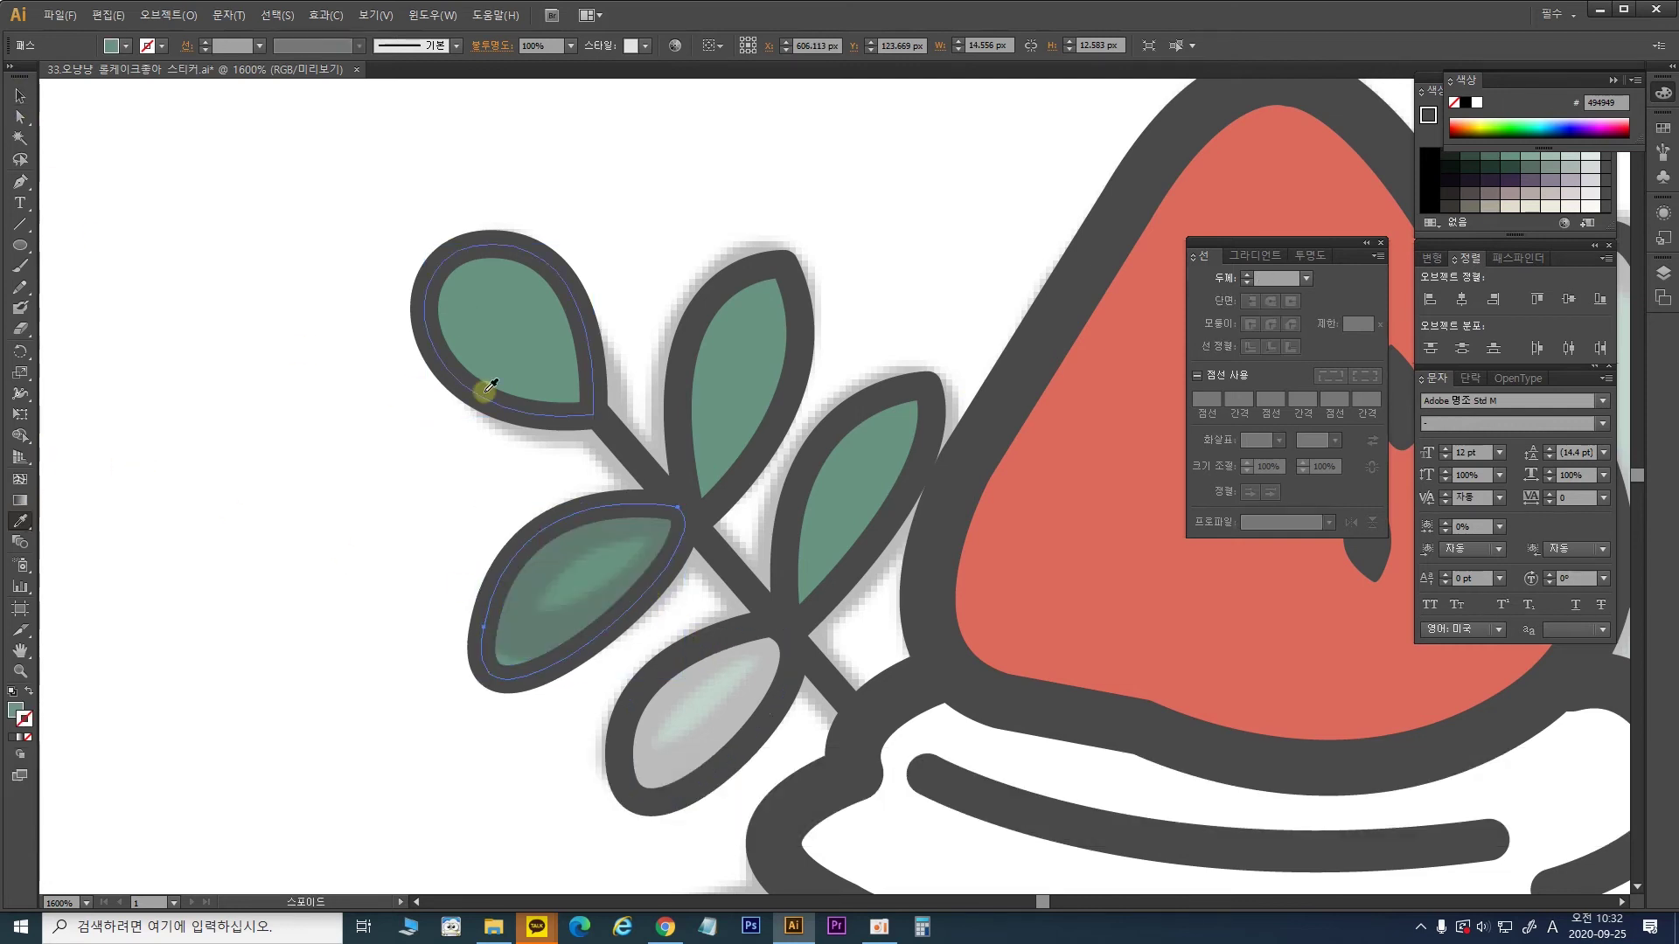
Step: Duplicate the sprig's lowest leaf in place, give the copy the same green fill behind its outline, and deselect it
ctrl+click(736, 736)
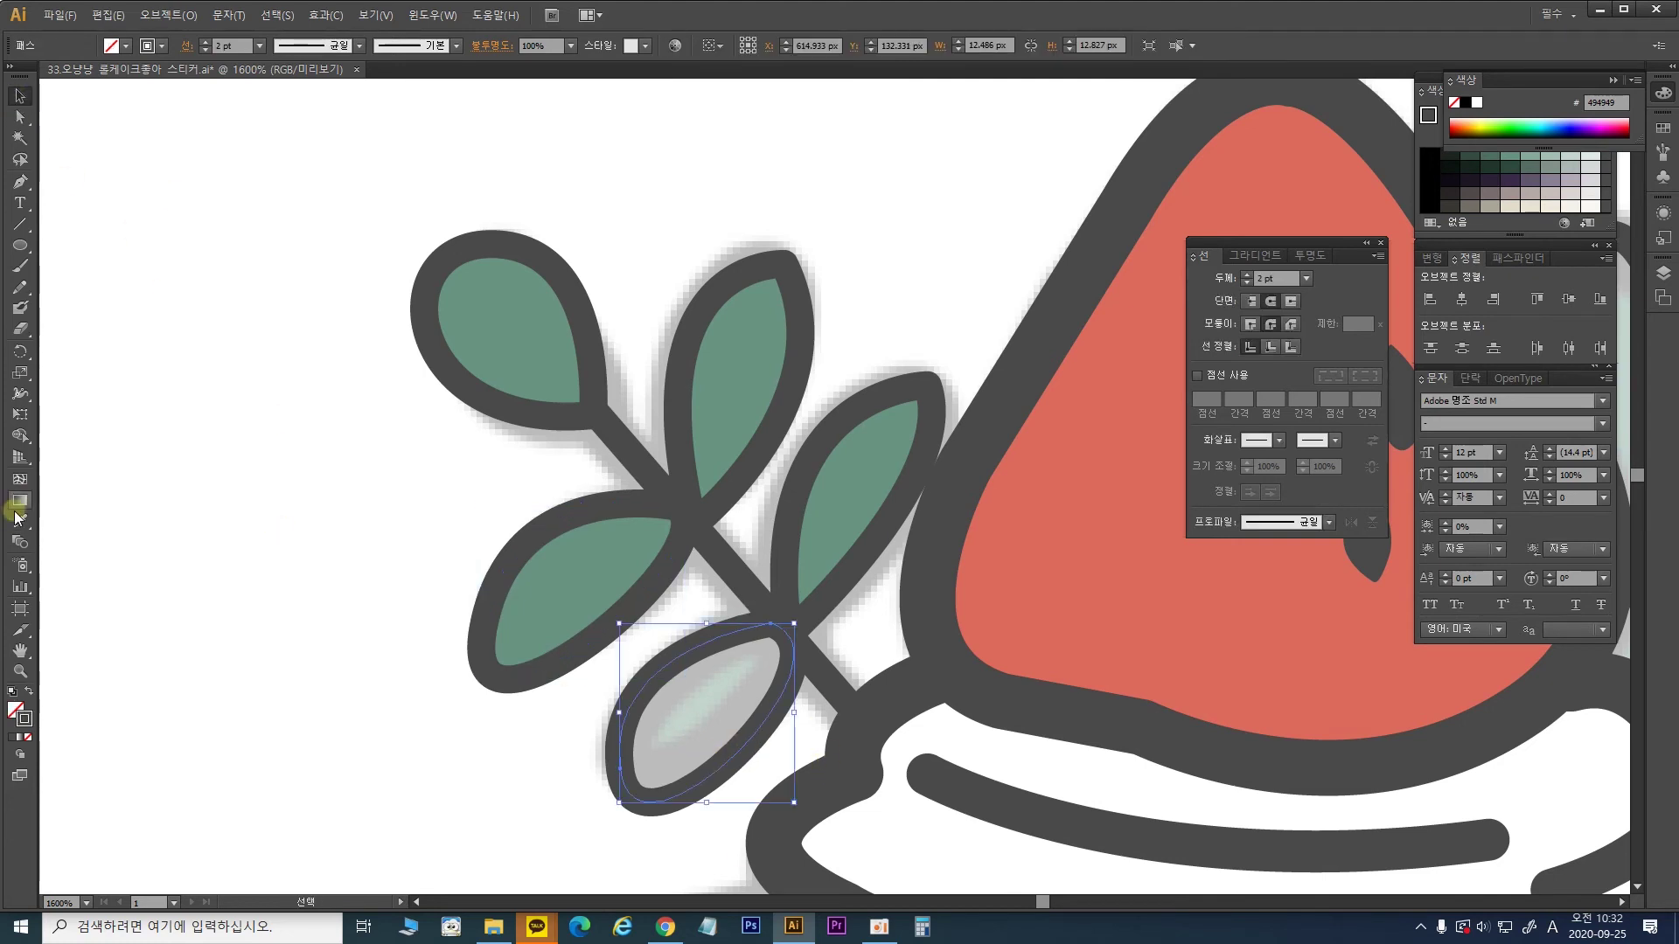
click(634, 579)
click(19, 96)
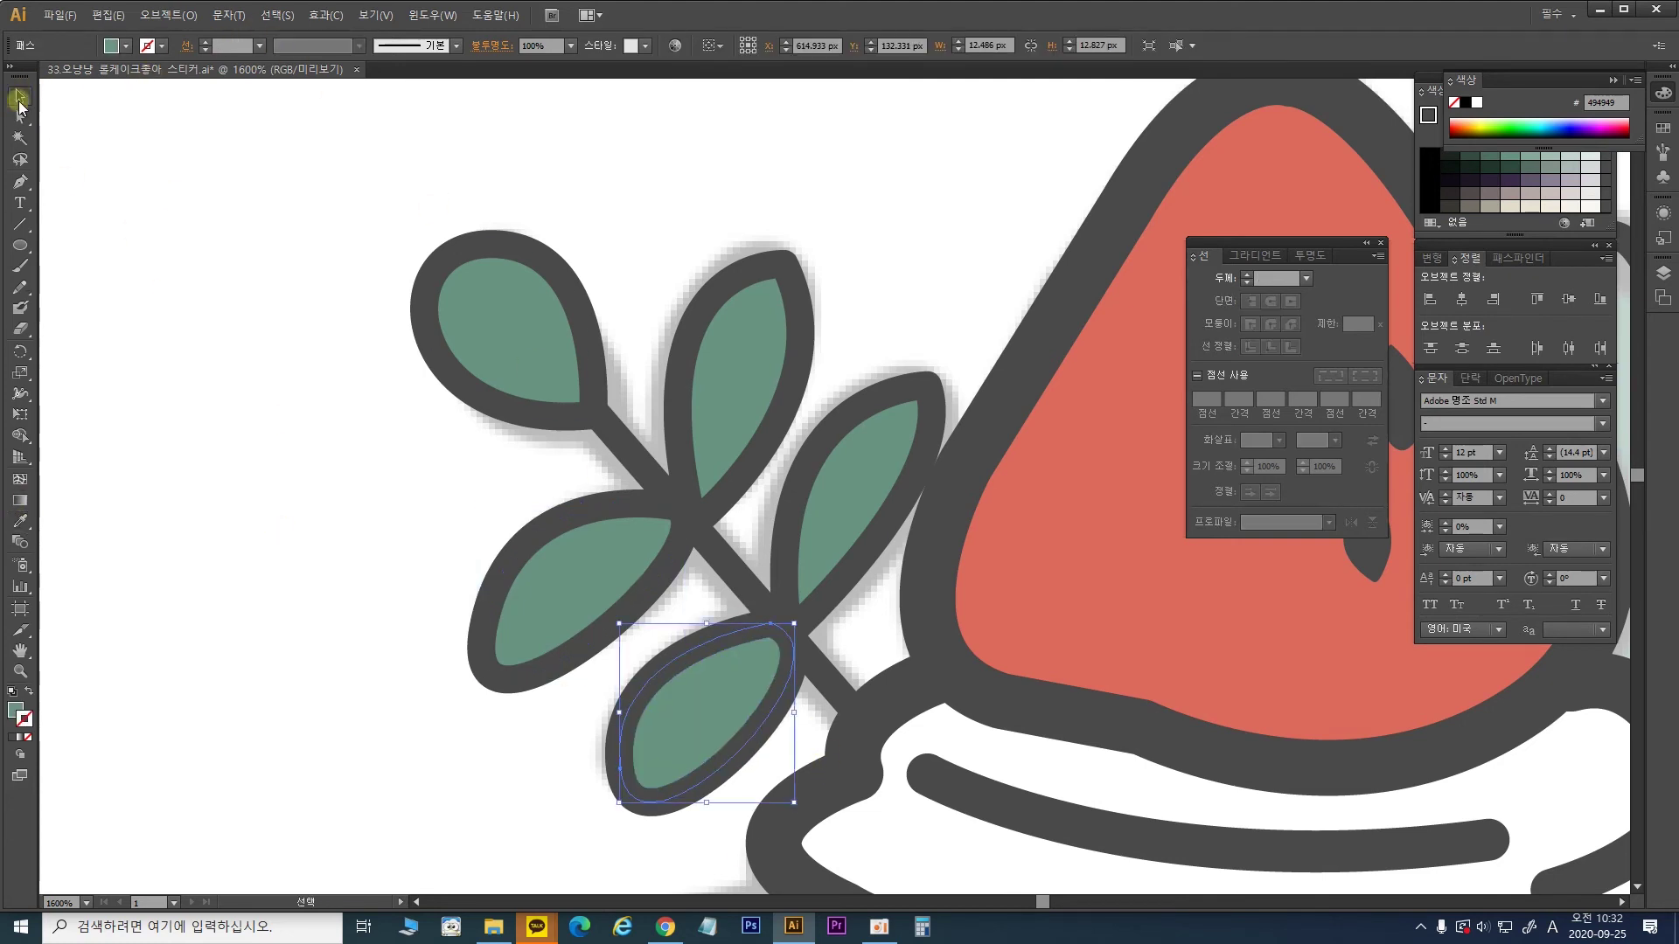
click(453, 161)
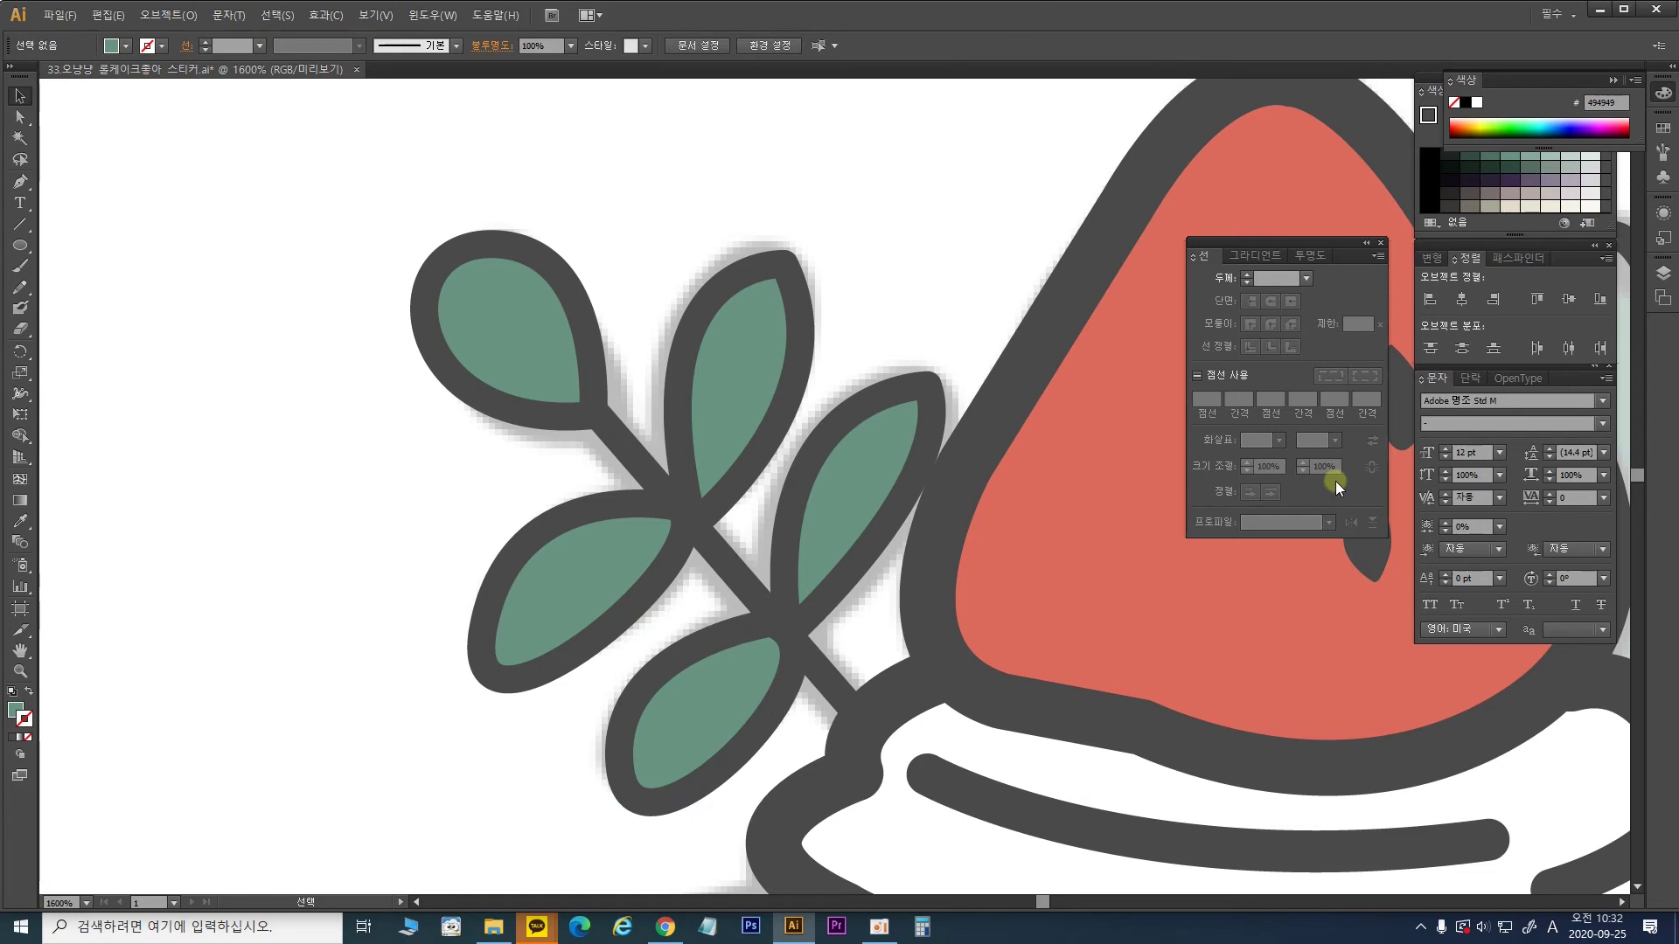
key(ctrl+minus)
key(ctrl+minus)
drag(774, 425, 398, 413)
drag(861, 402, 700, 423)
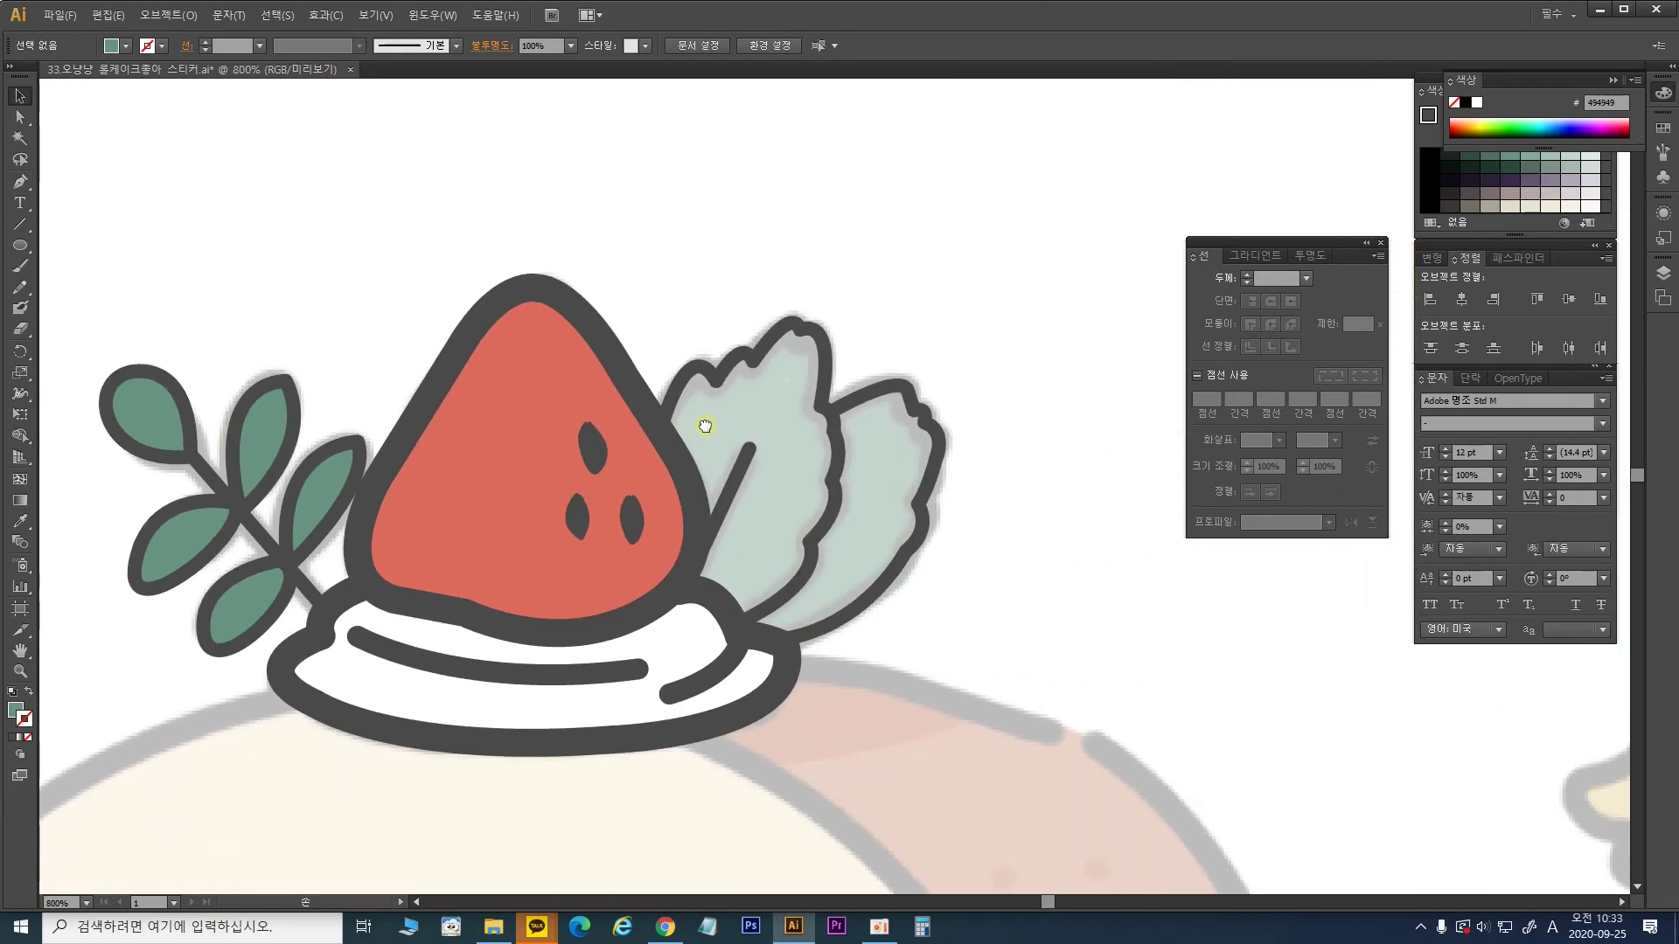
Step: Close the open outline of the serrated leaf beside the strawberry with the Pen tool, routing the new segments beneath the strawberry and cream
click(830, 428)
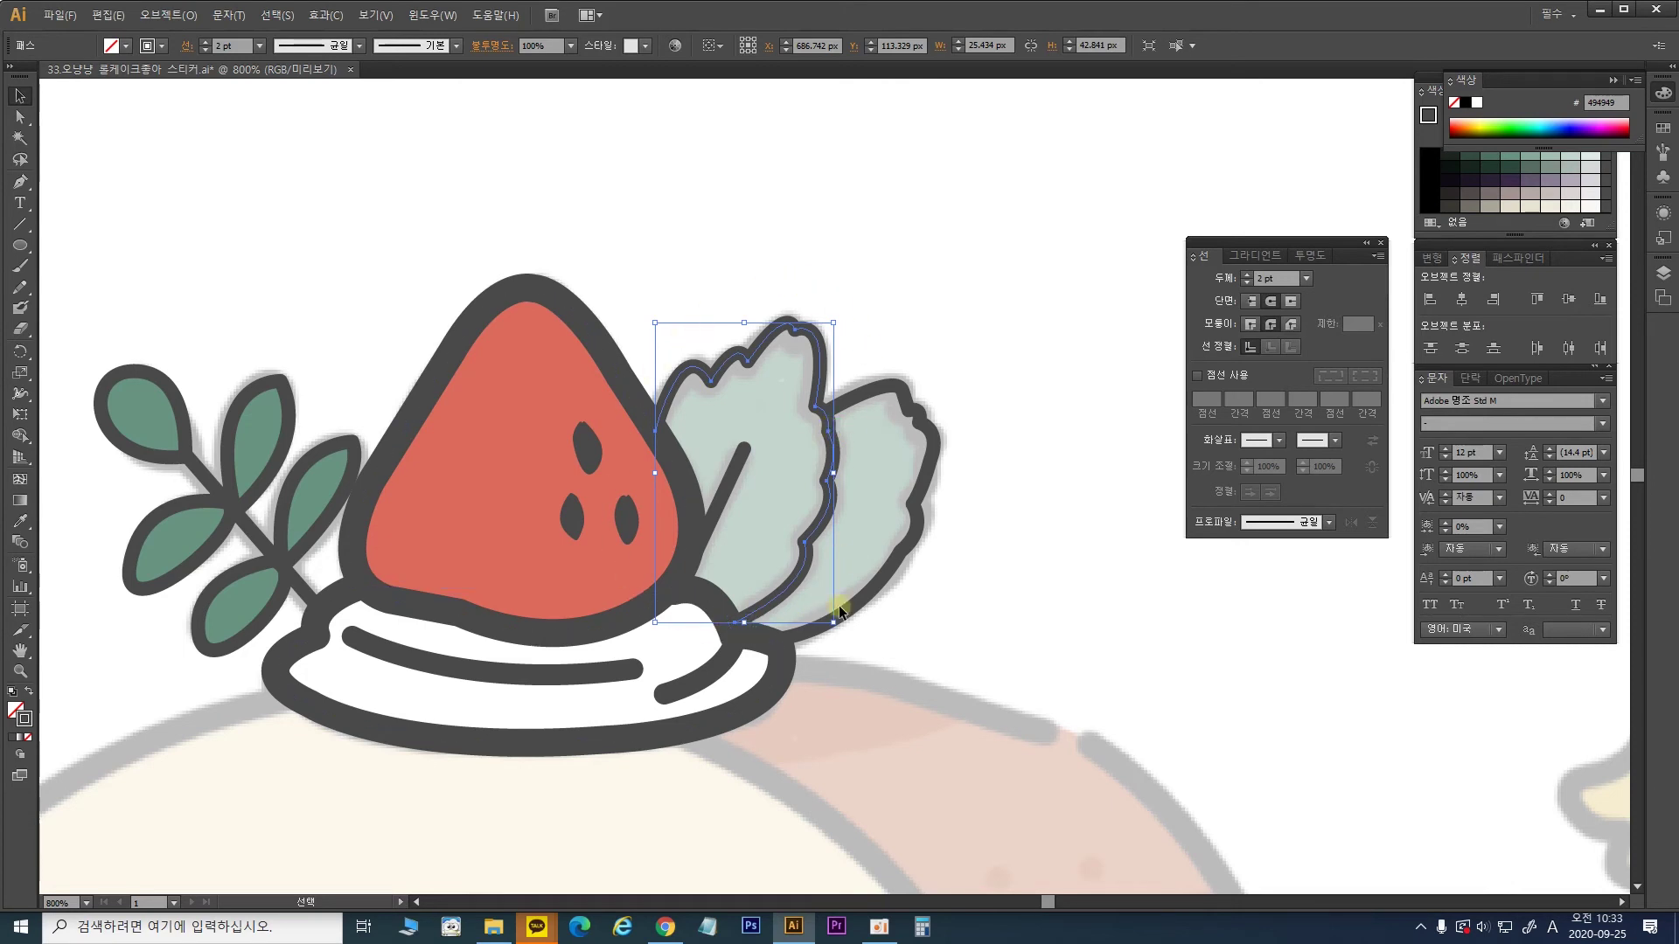
key(ctrl+equal)
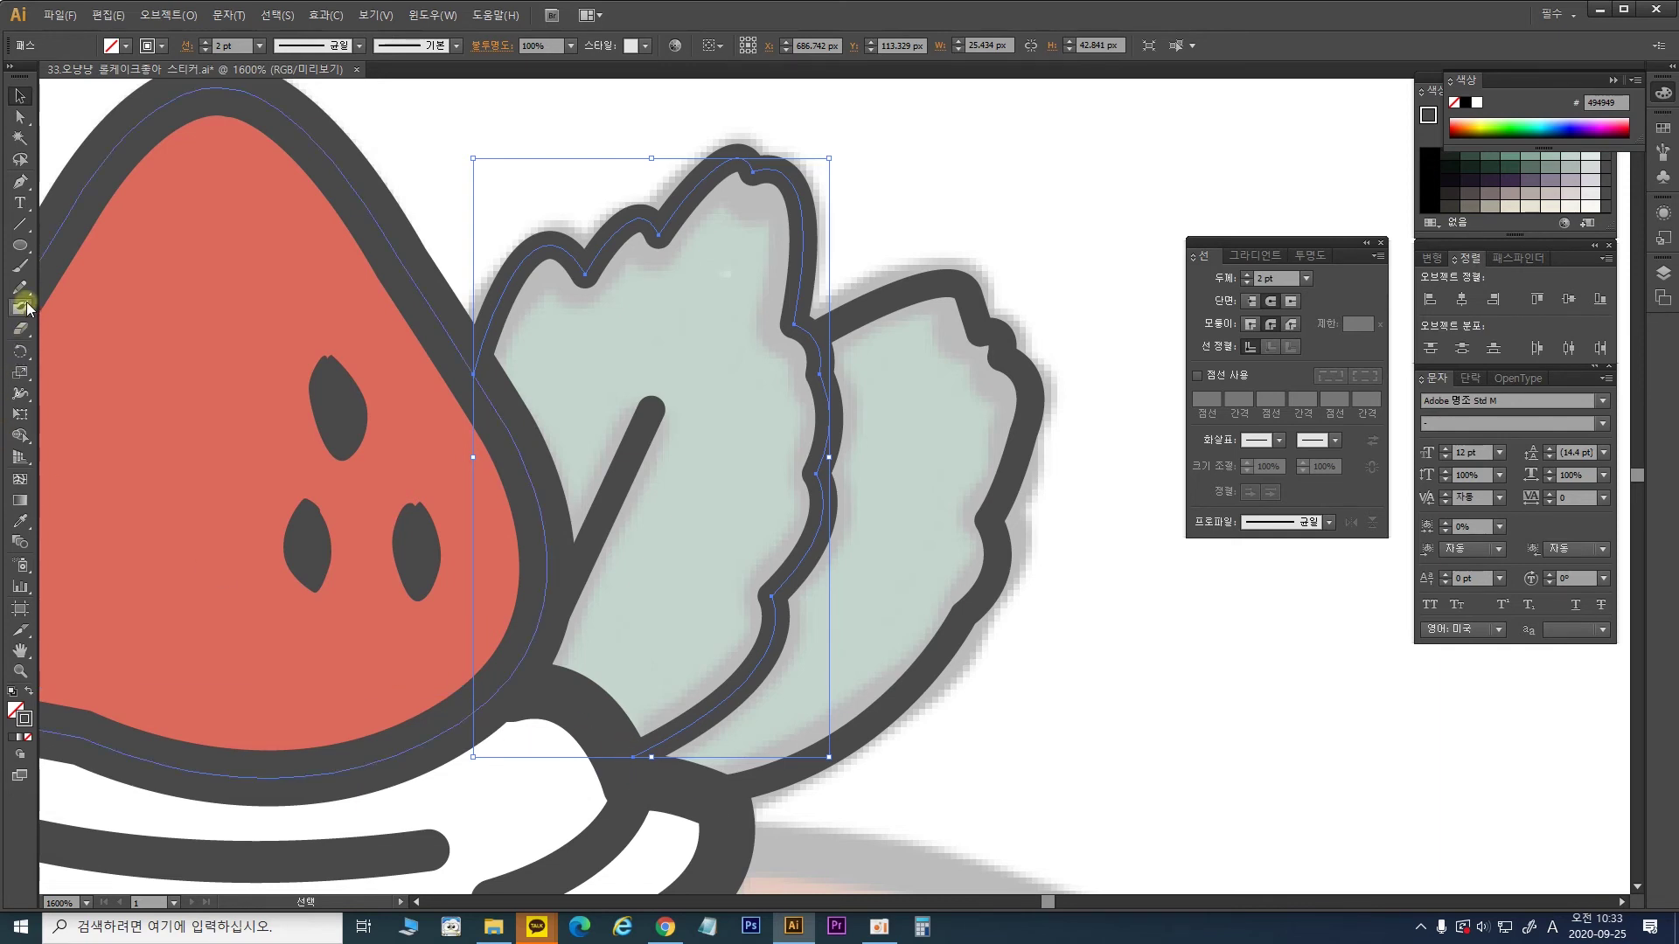
key(space)
drag(827, 304, 954, 282)
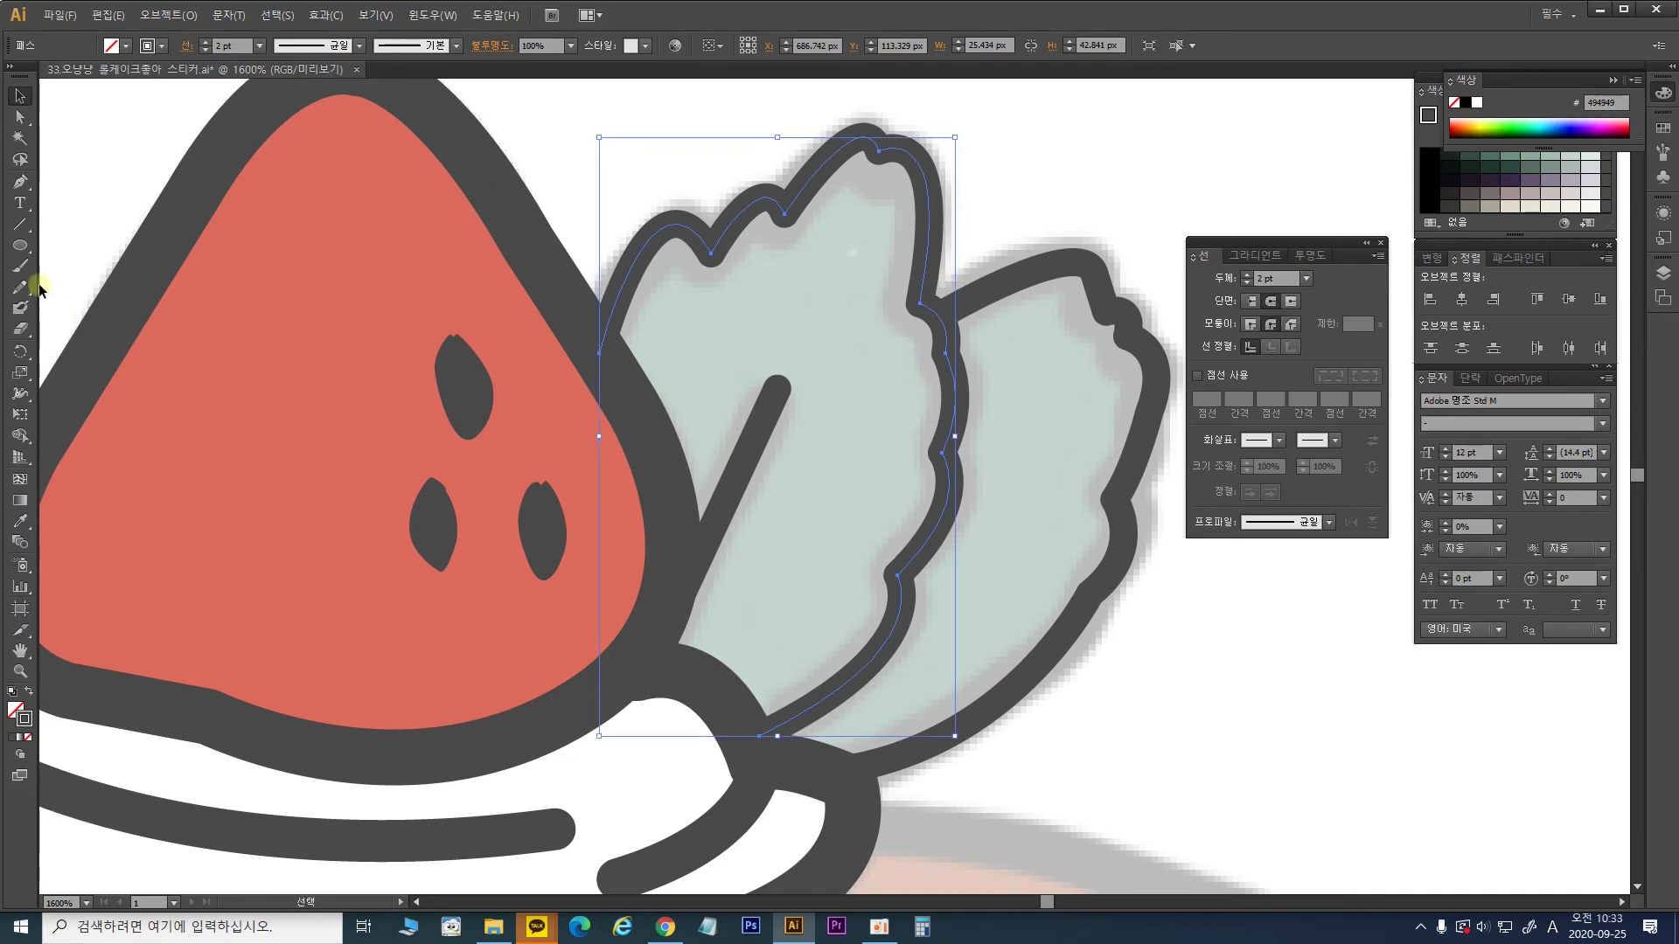
click(19, 182)
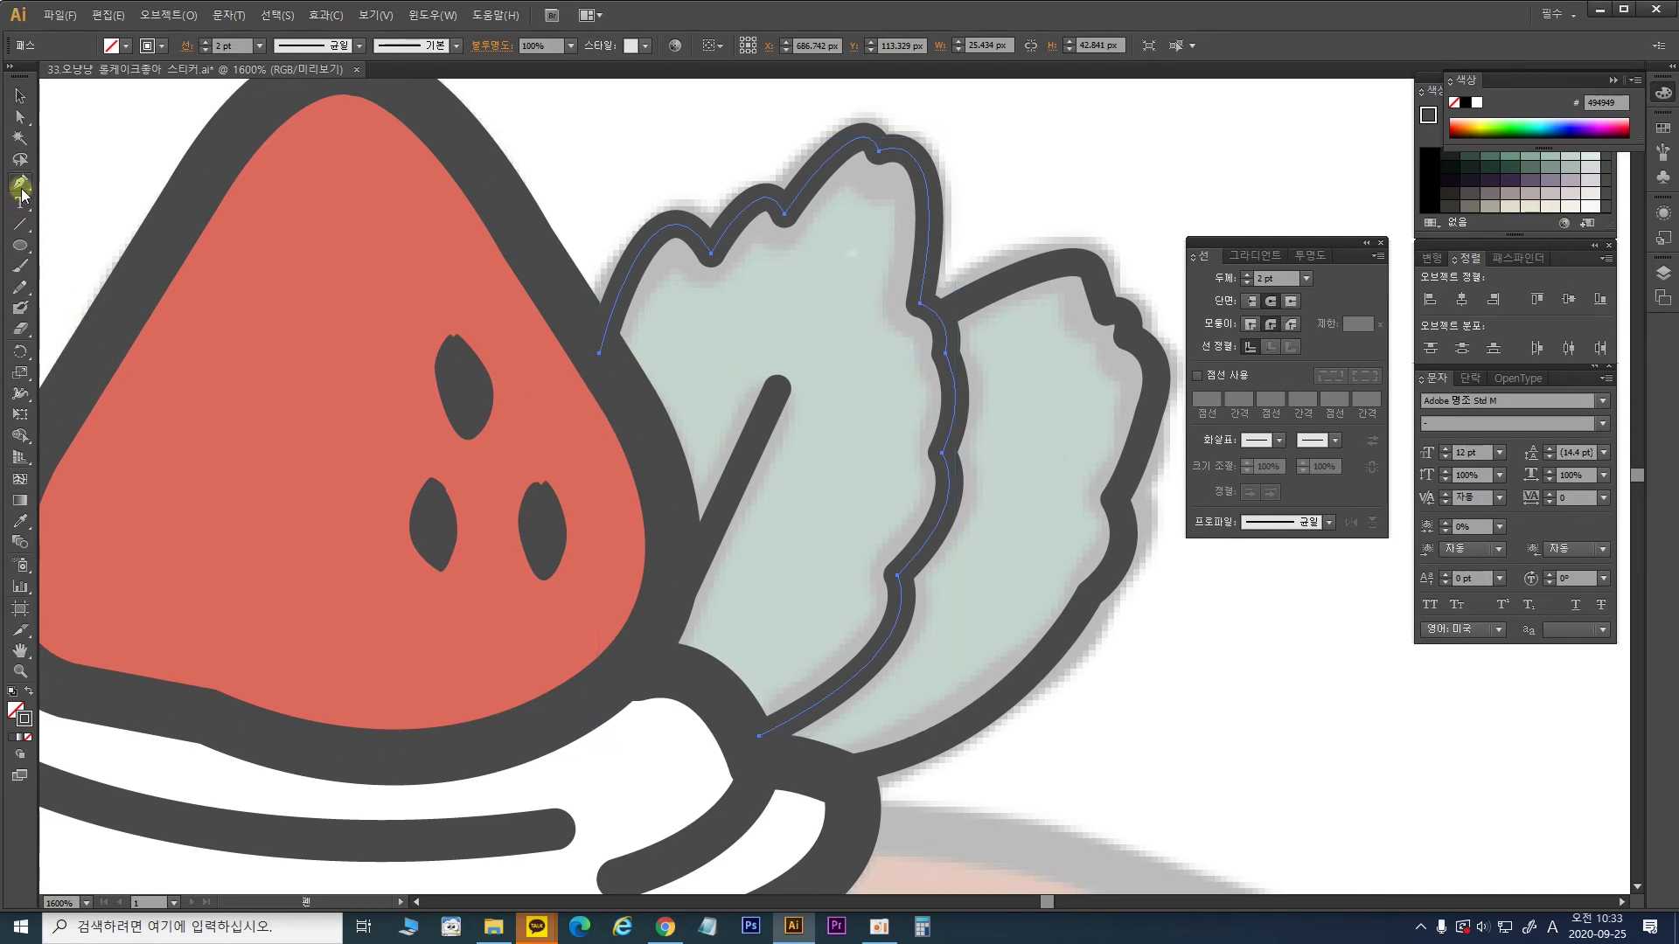
click(601, 354)
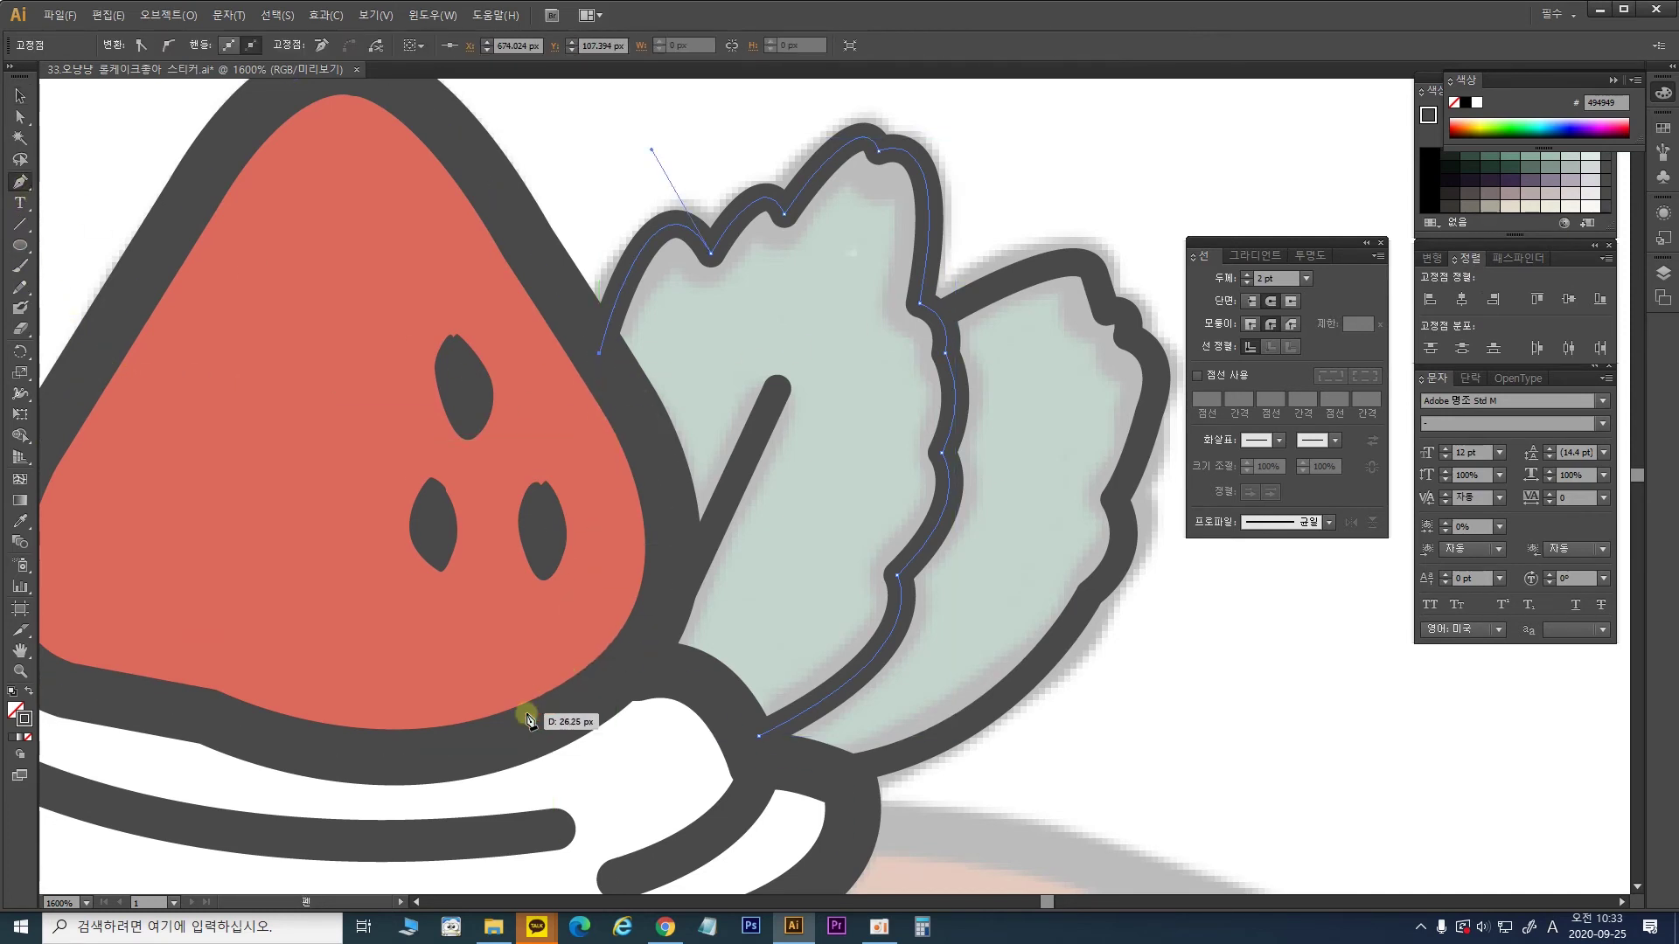
click(525, 712)
click(758, 737)
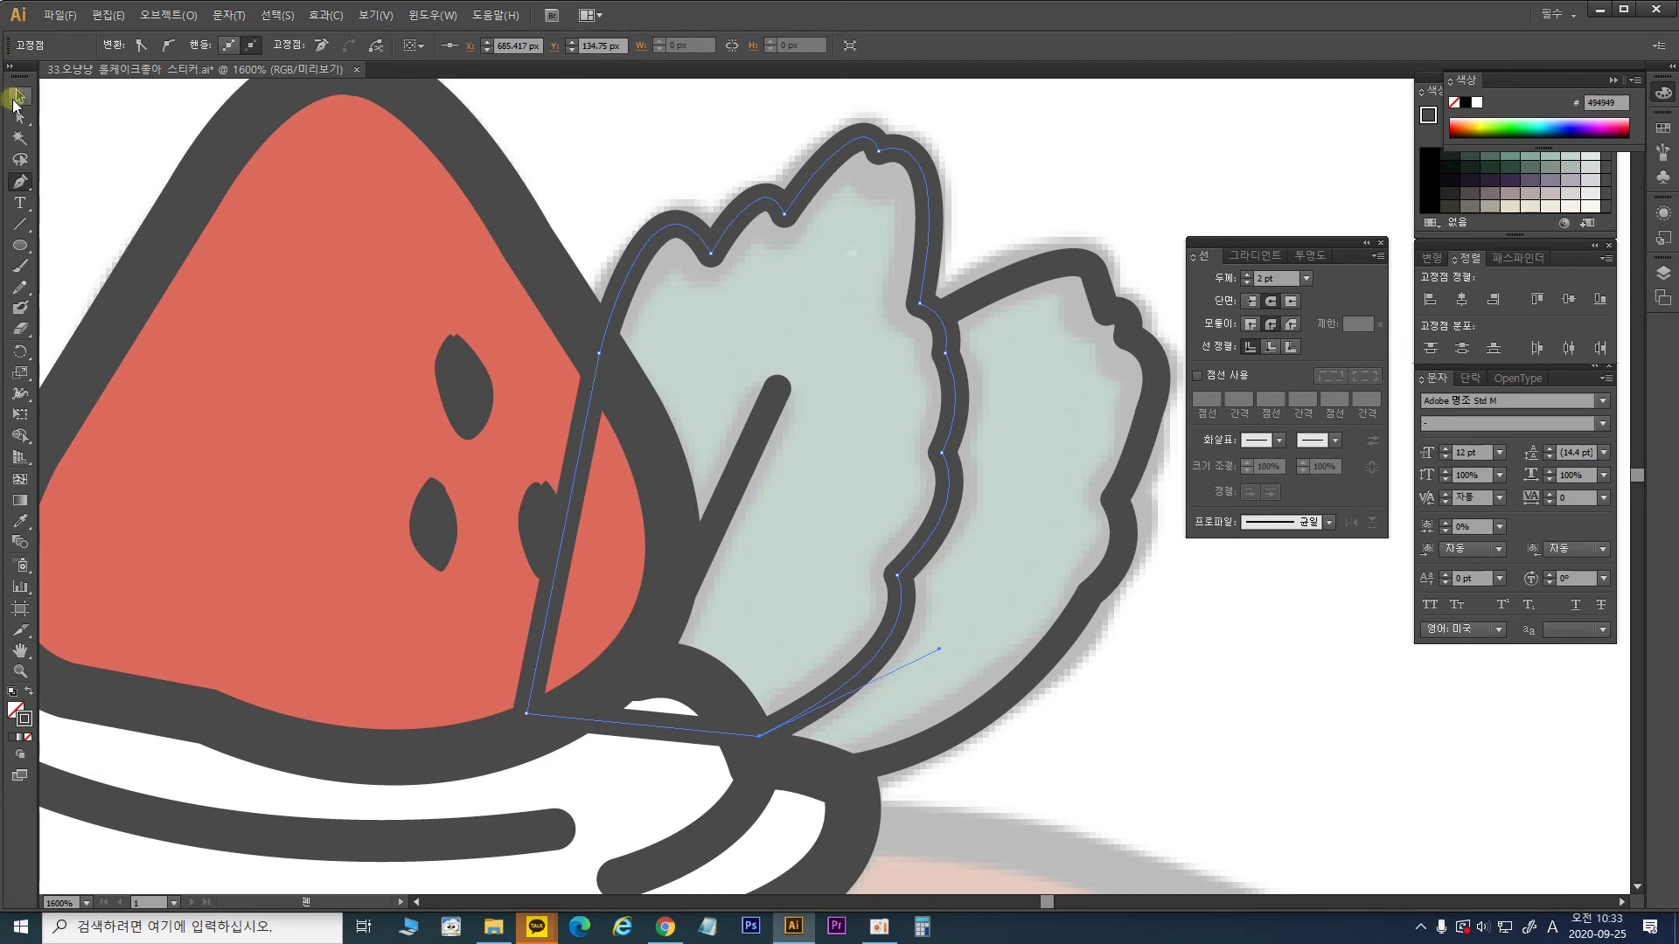
click(18, 101)
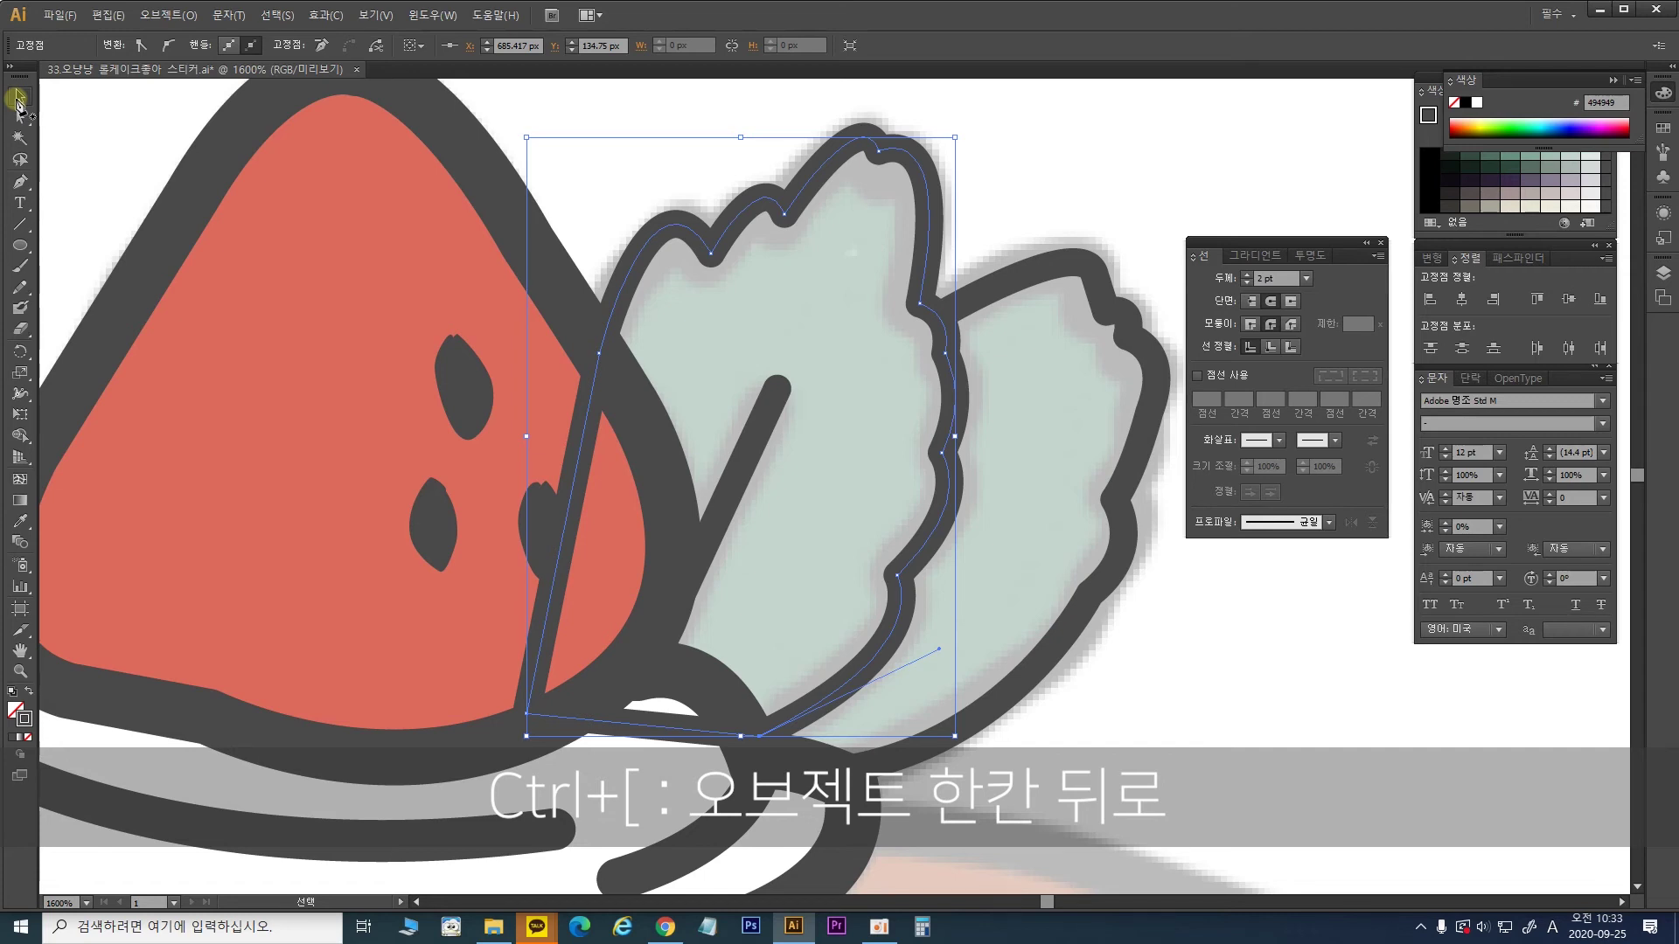
Step: Send the closed serrated leaf outline backward until it sits behind the strawberry and whipped cream
click(925, 160)
click(918, 159)
key(a)
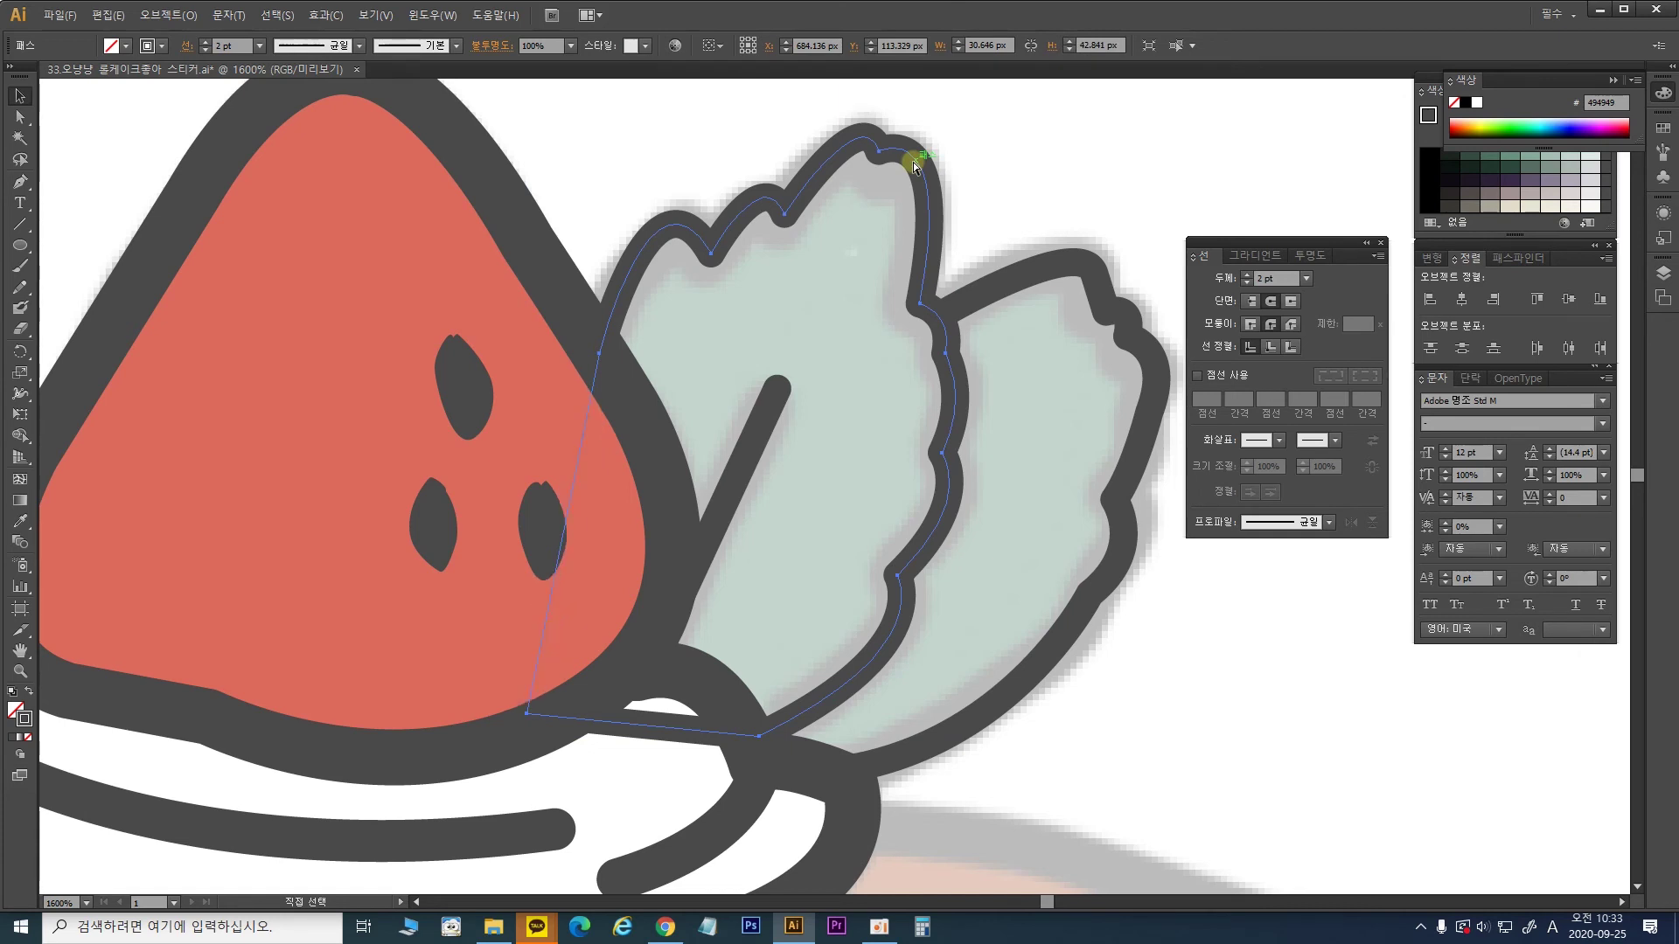
key(v)
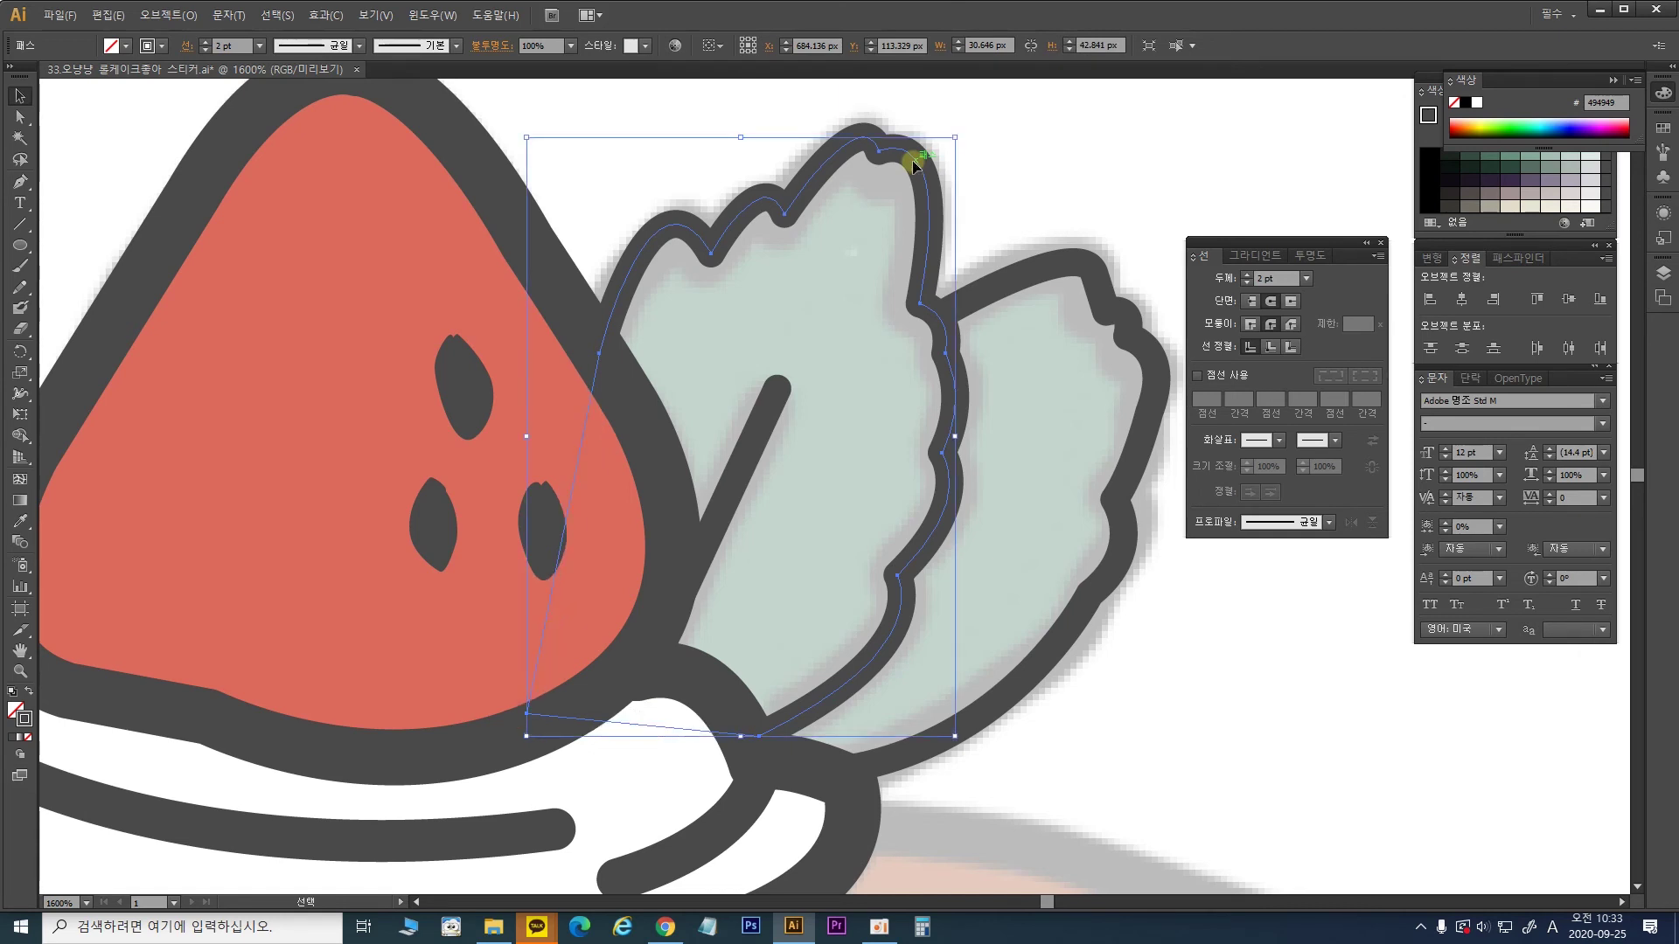
Step: Copy the closed serrated leaf outline, paste a duplicate in front at the same position, and undo the trial move
key(ctrl+c)
key(ctrl+f)
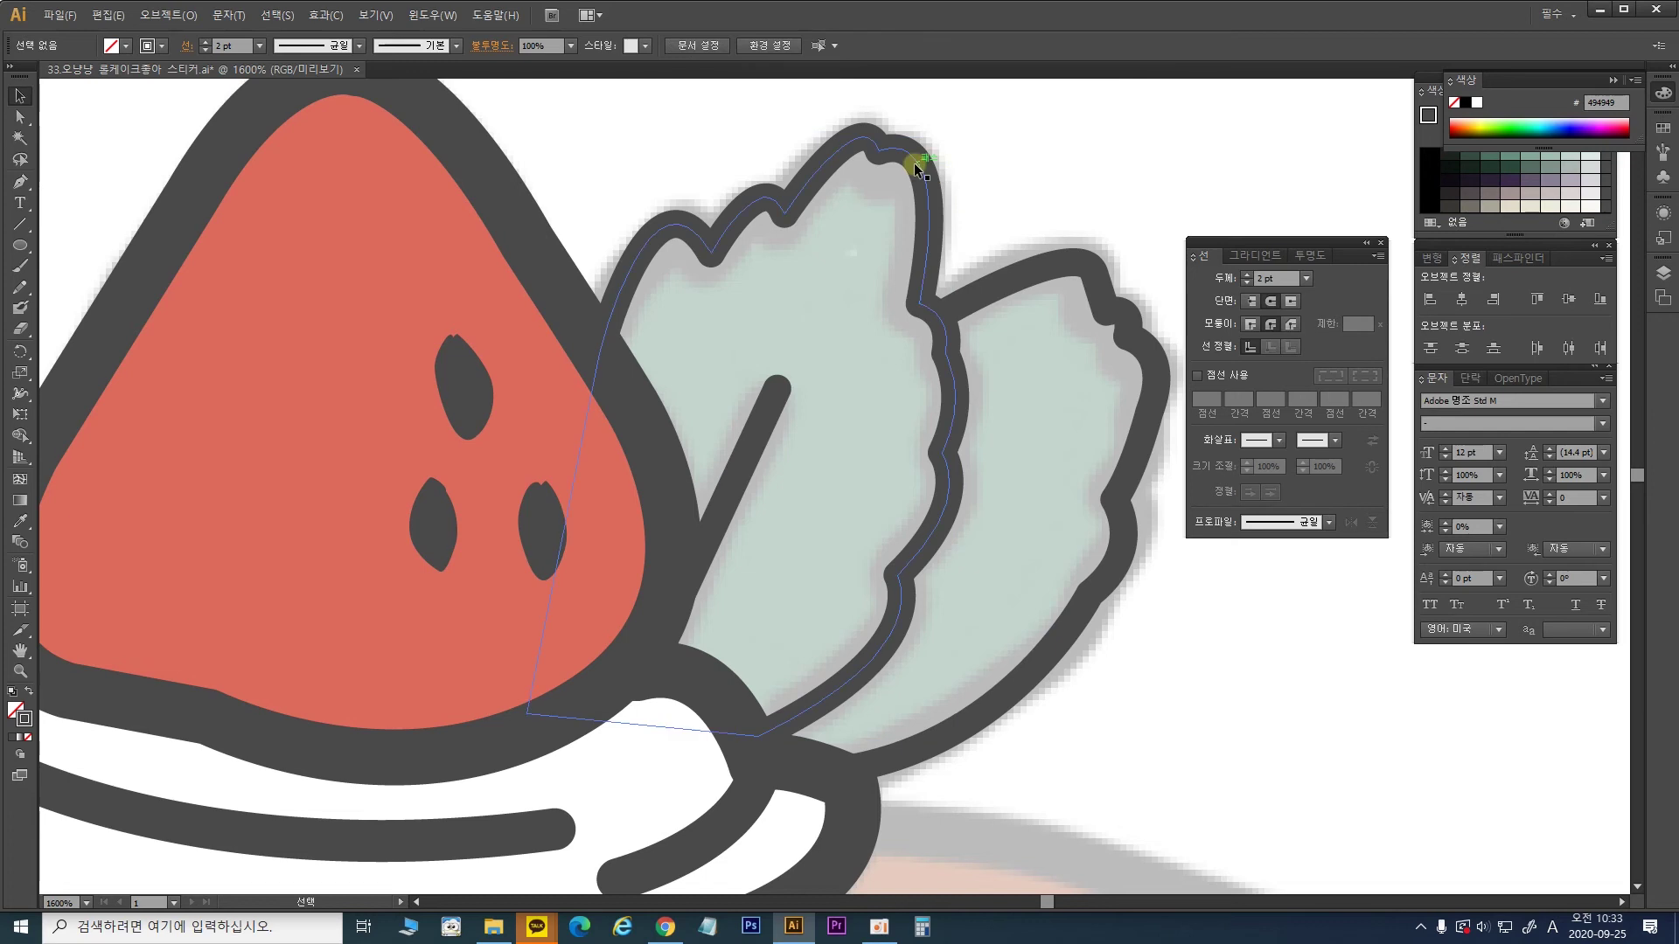
key(a)
key(v)
drag(916, 168, 1028, 155)
key(a)
key(ctrl+z)
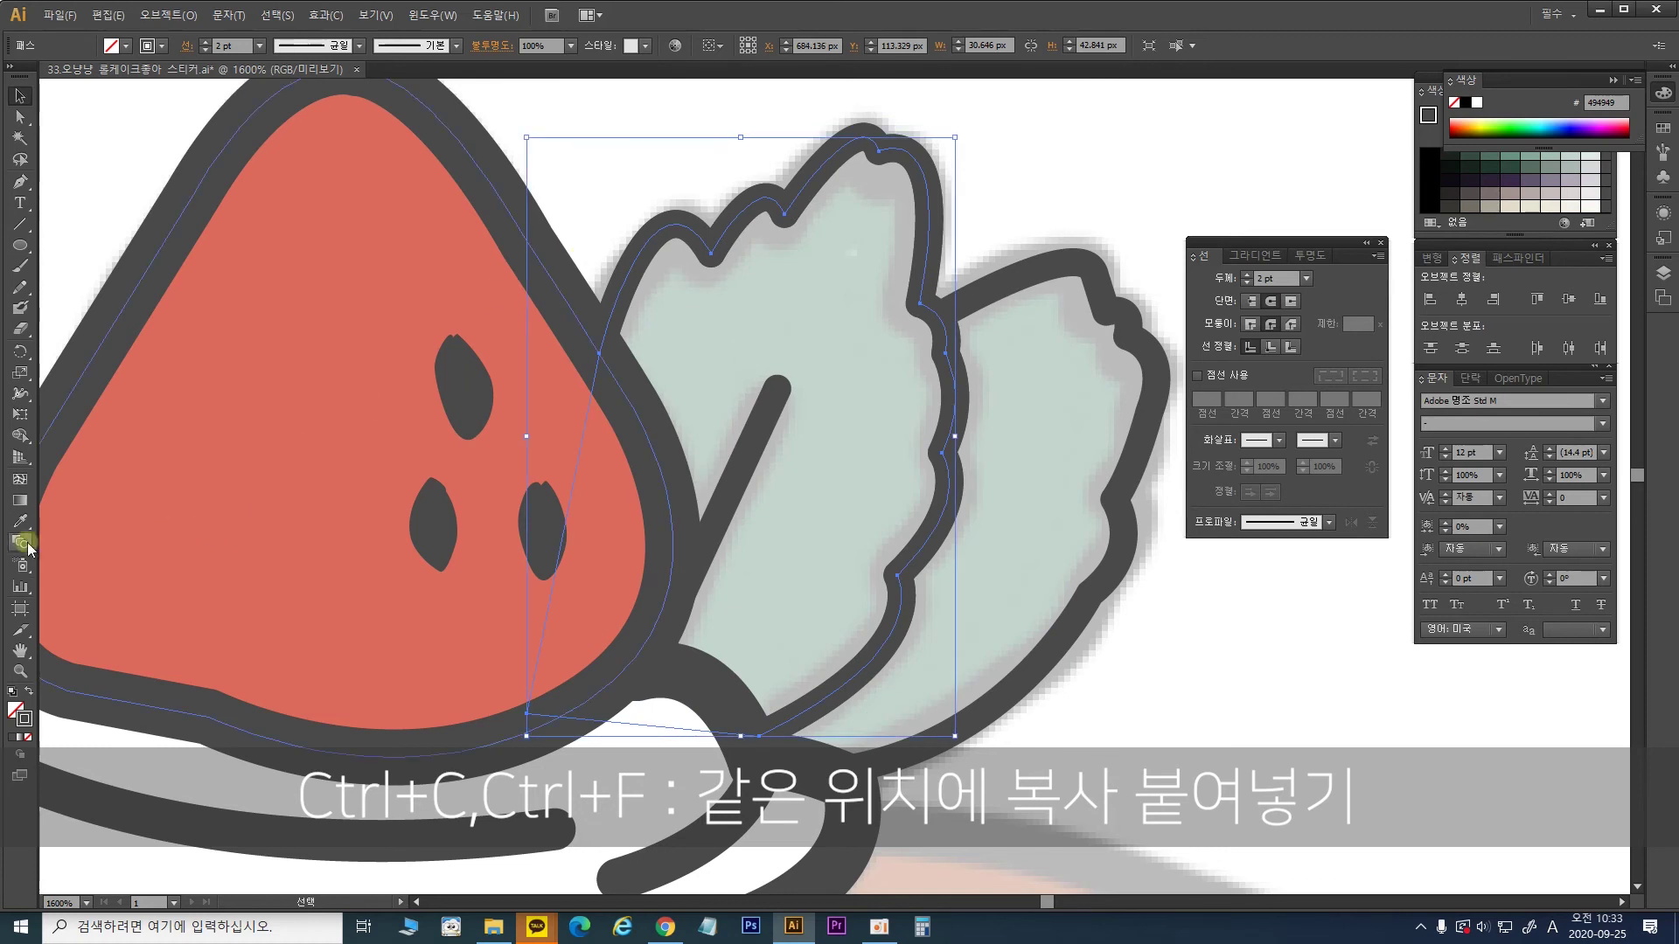
Step: Apply the sprig leaf's sampled green fill without stroke to the serrated leaf's duplicate and send it backward behind the dark outline
drag(301, 384, 712, 364)
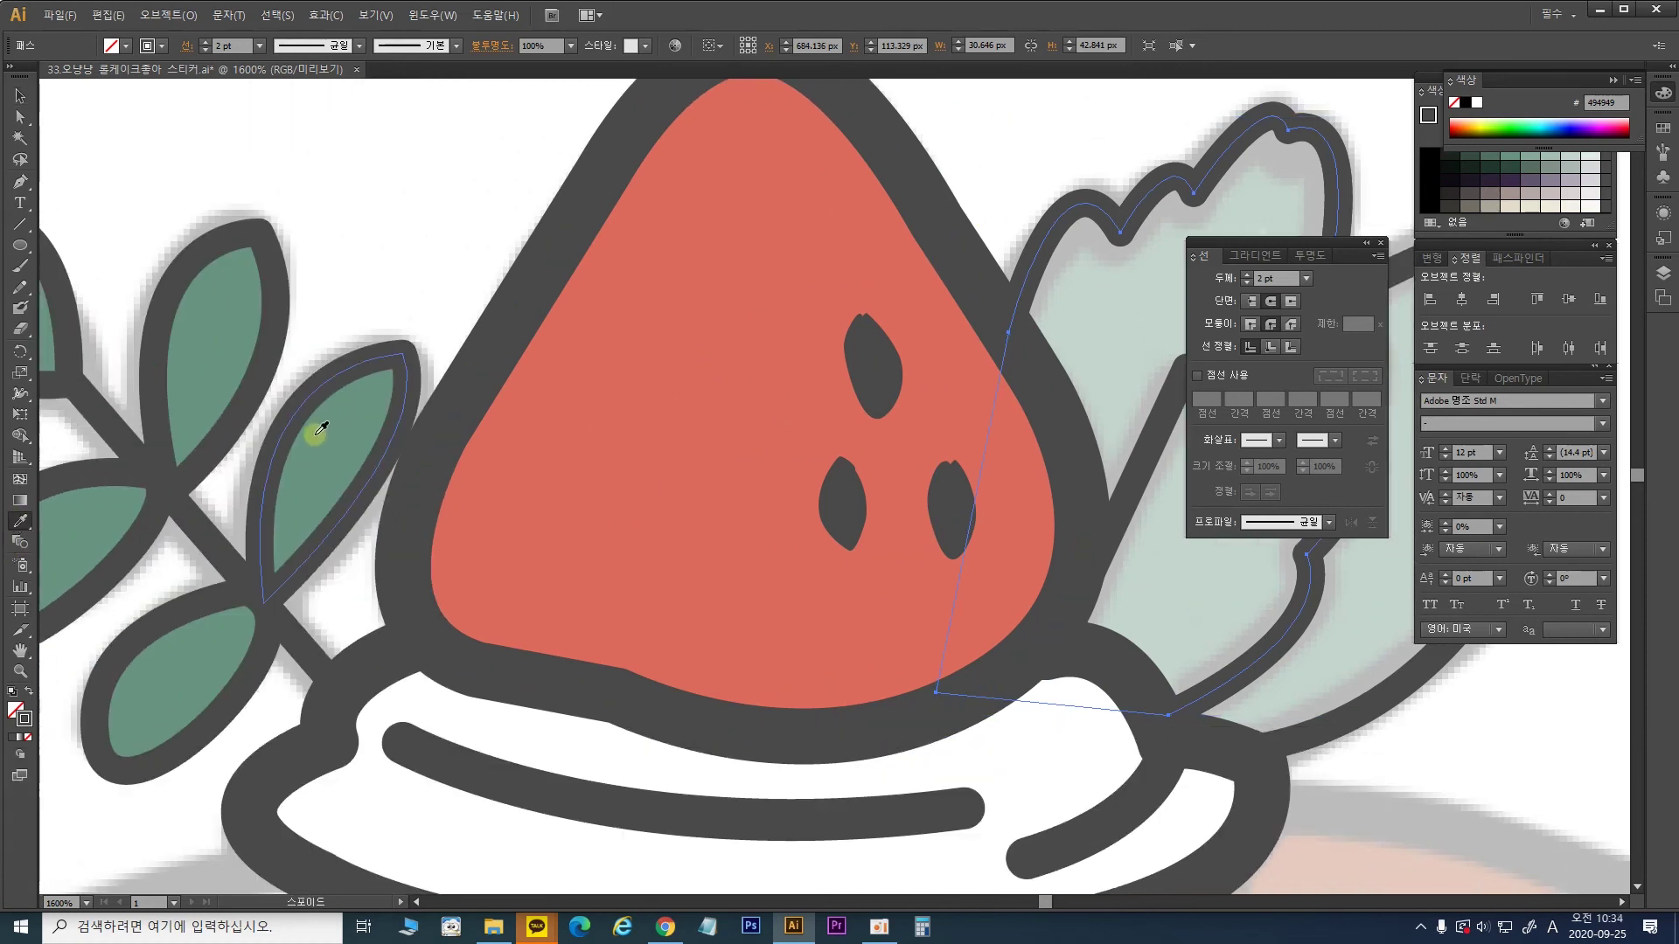
key(ctrl+bracketleft)
drag(1025, 331, 618, 387)
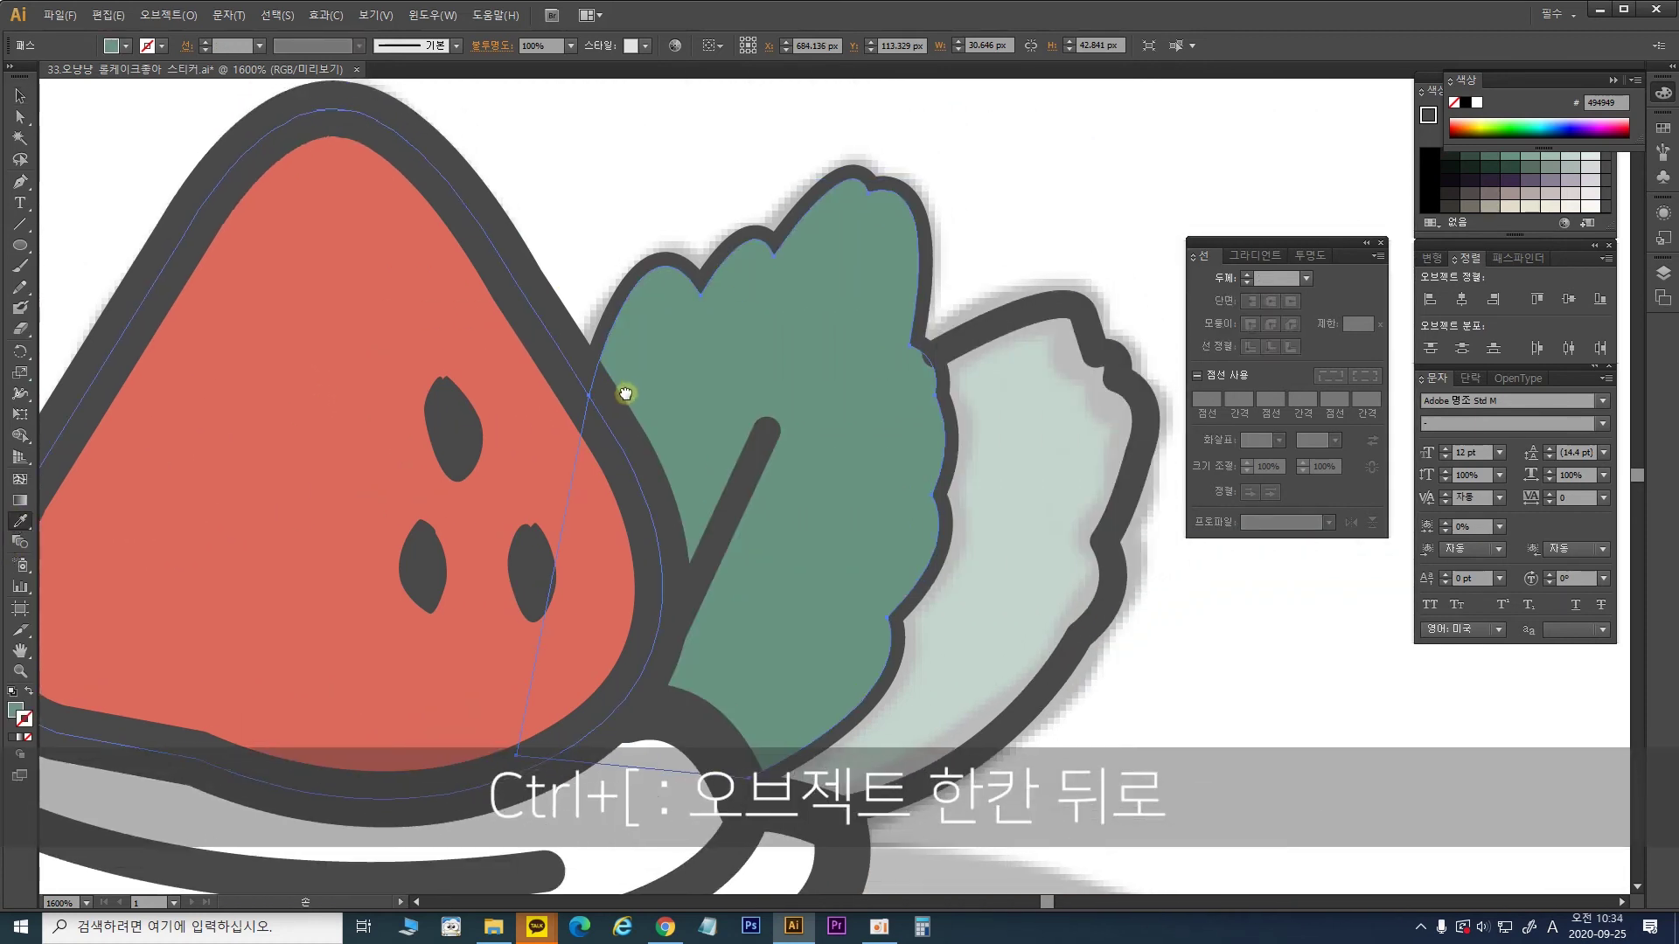
click(23, 97)
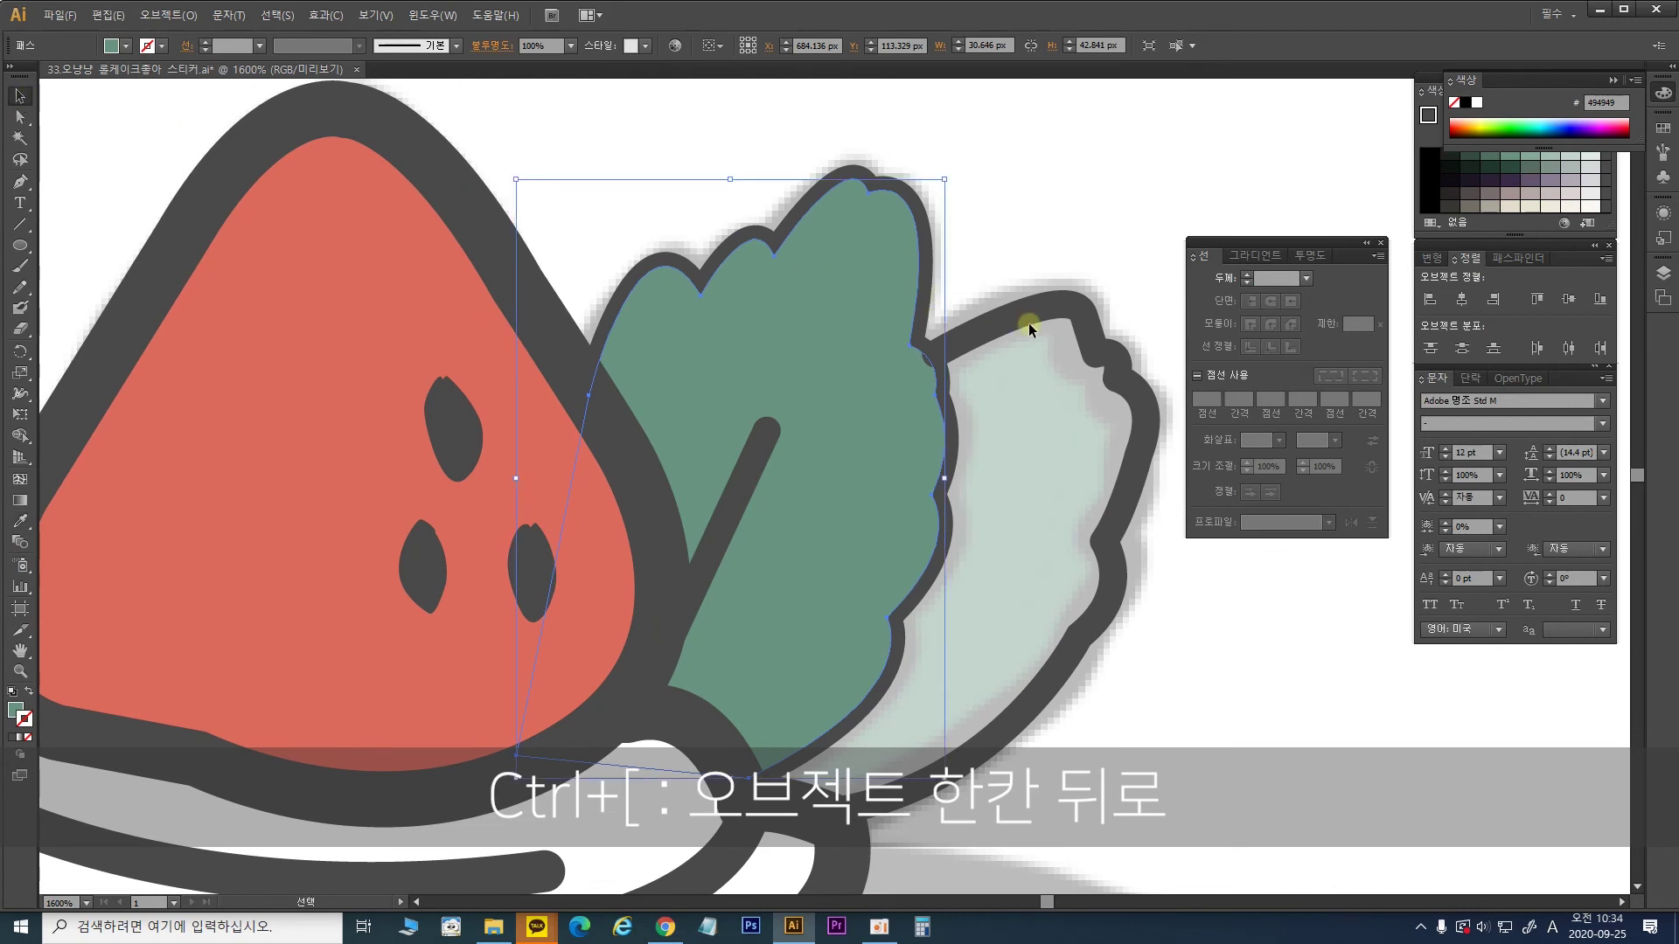
key(a)
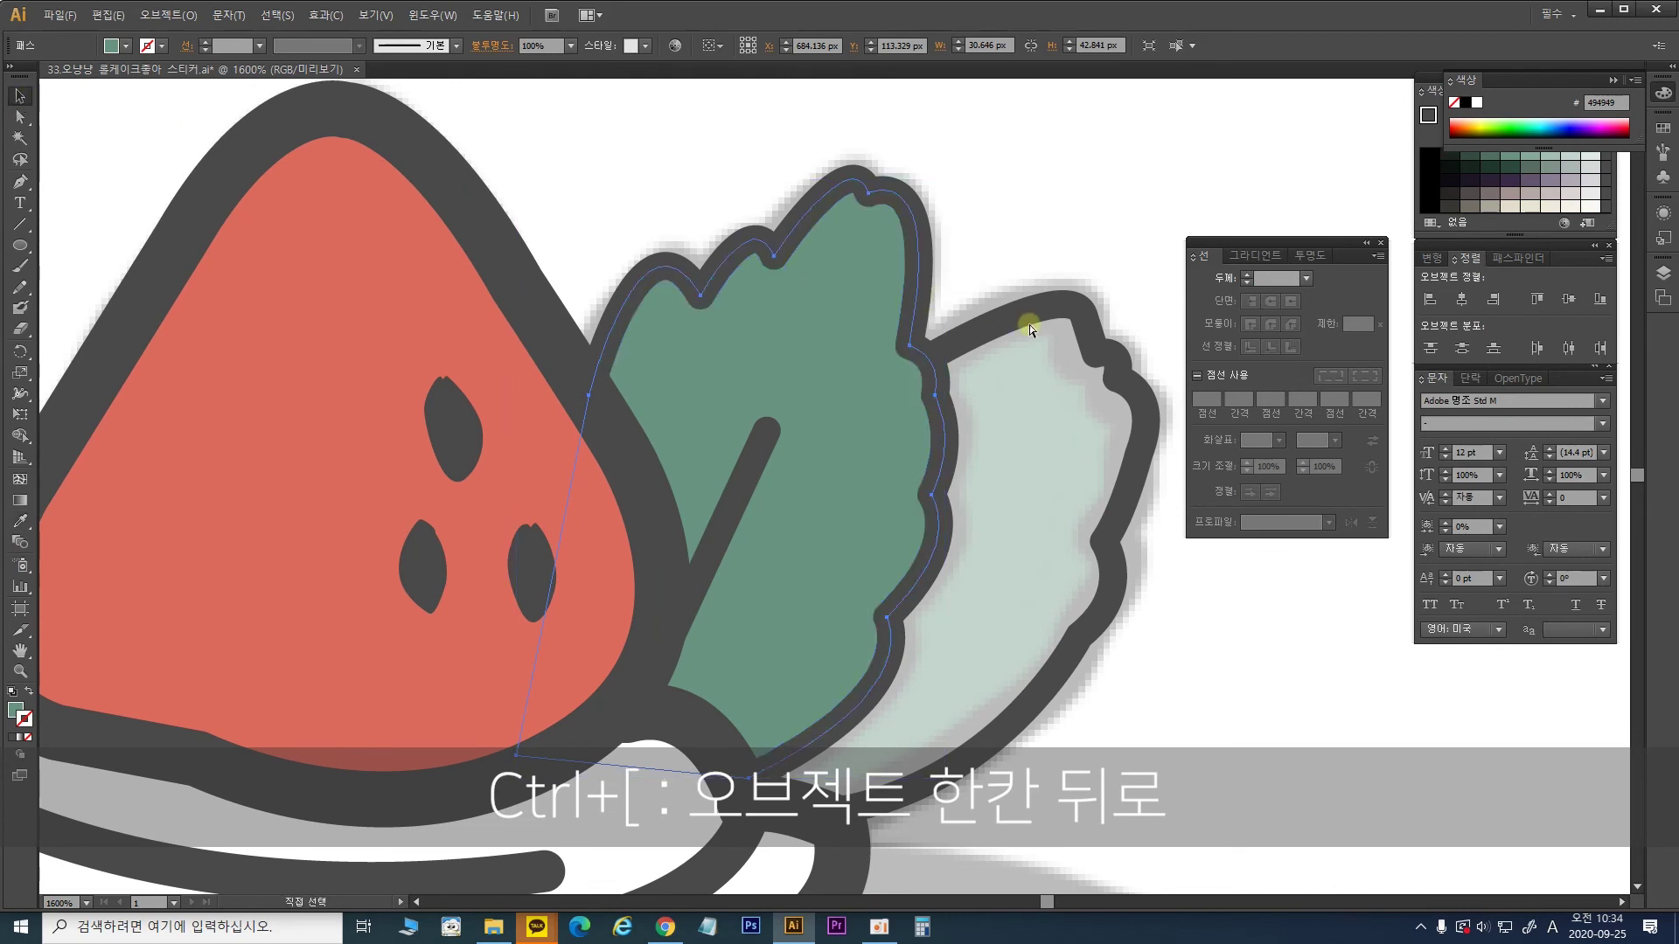
key(v)
Step: Close the outer serrated leaf's outline with straight Pen tool segments running across the inner leaf and down into the cream
drag(1031, 355, 948, 337)
click(932, 334)
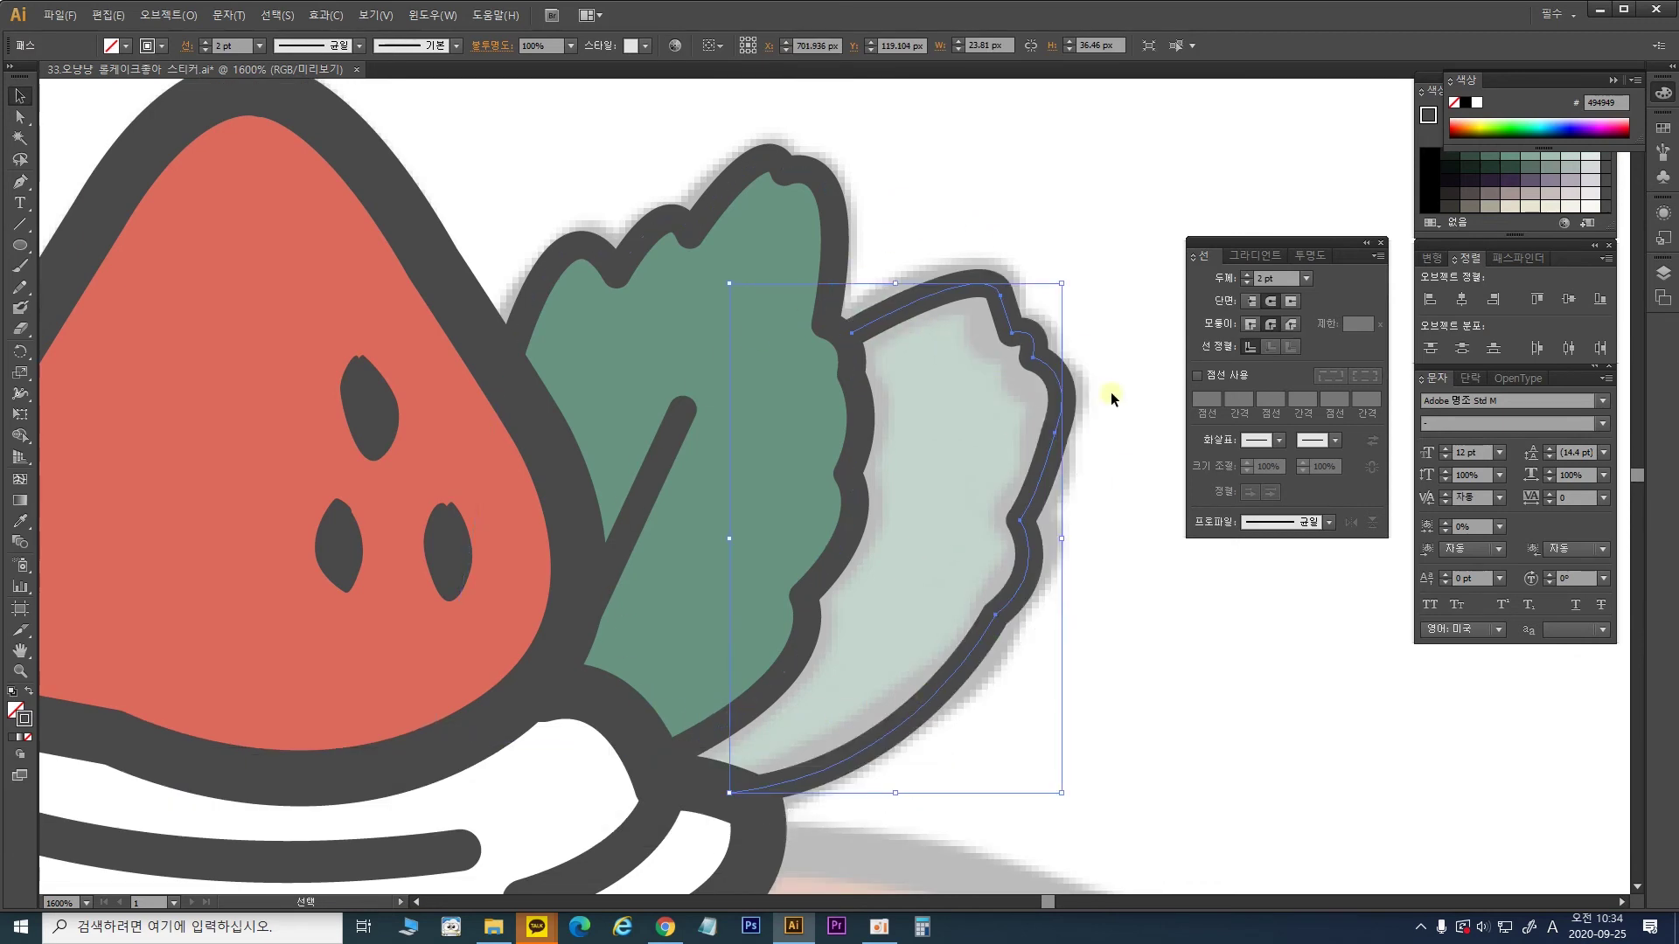
click(21, 182)
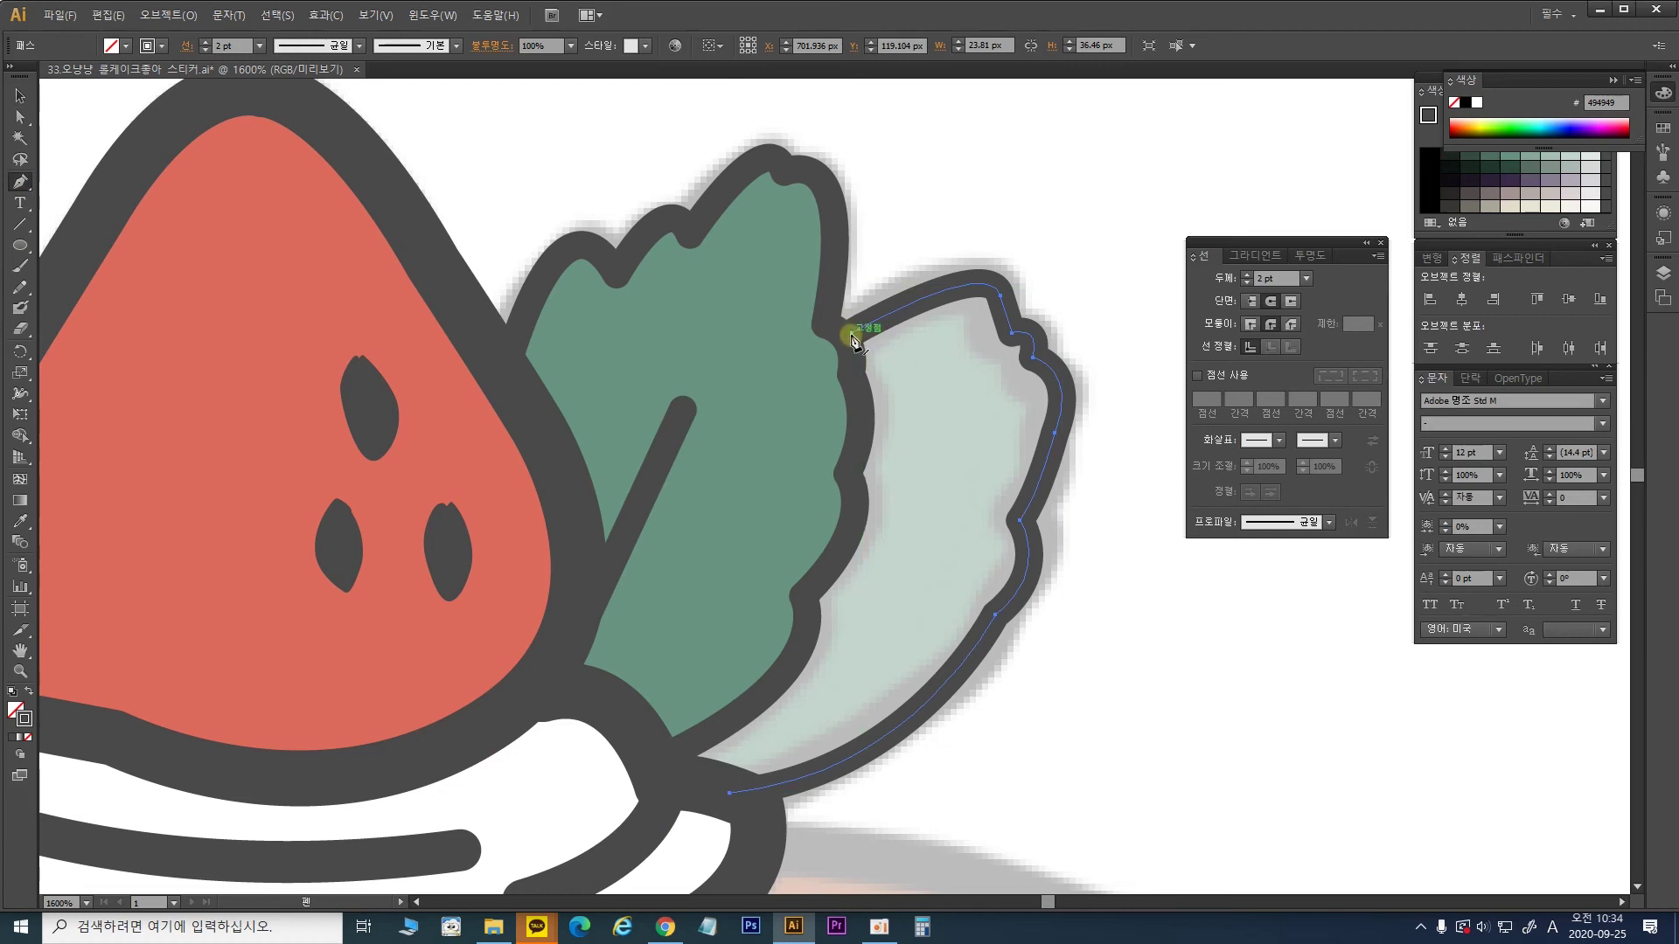
drag(853, 334, 820, 365)
click(765, 379)
click(721, 606)
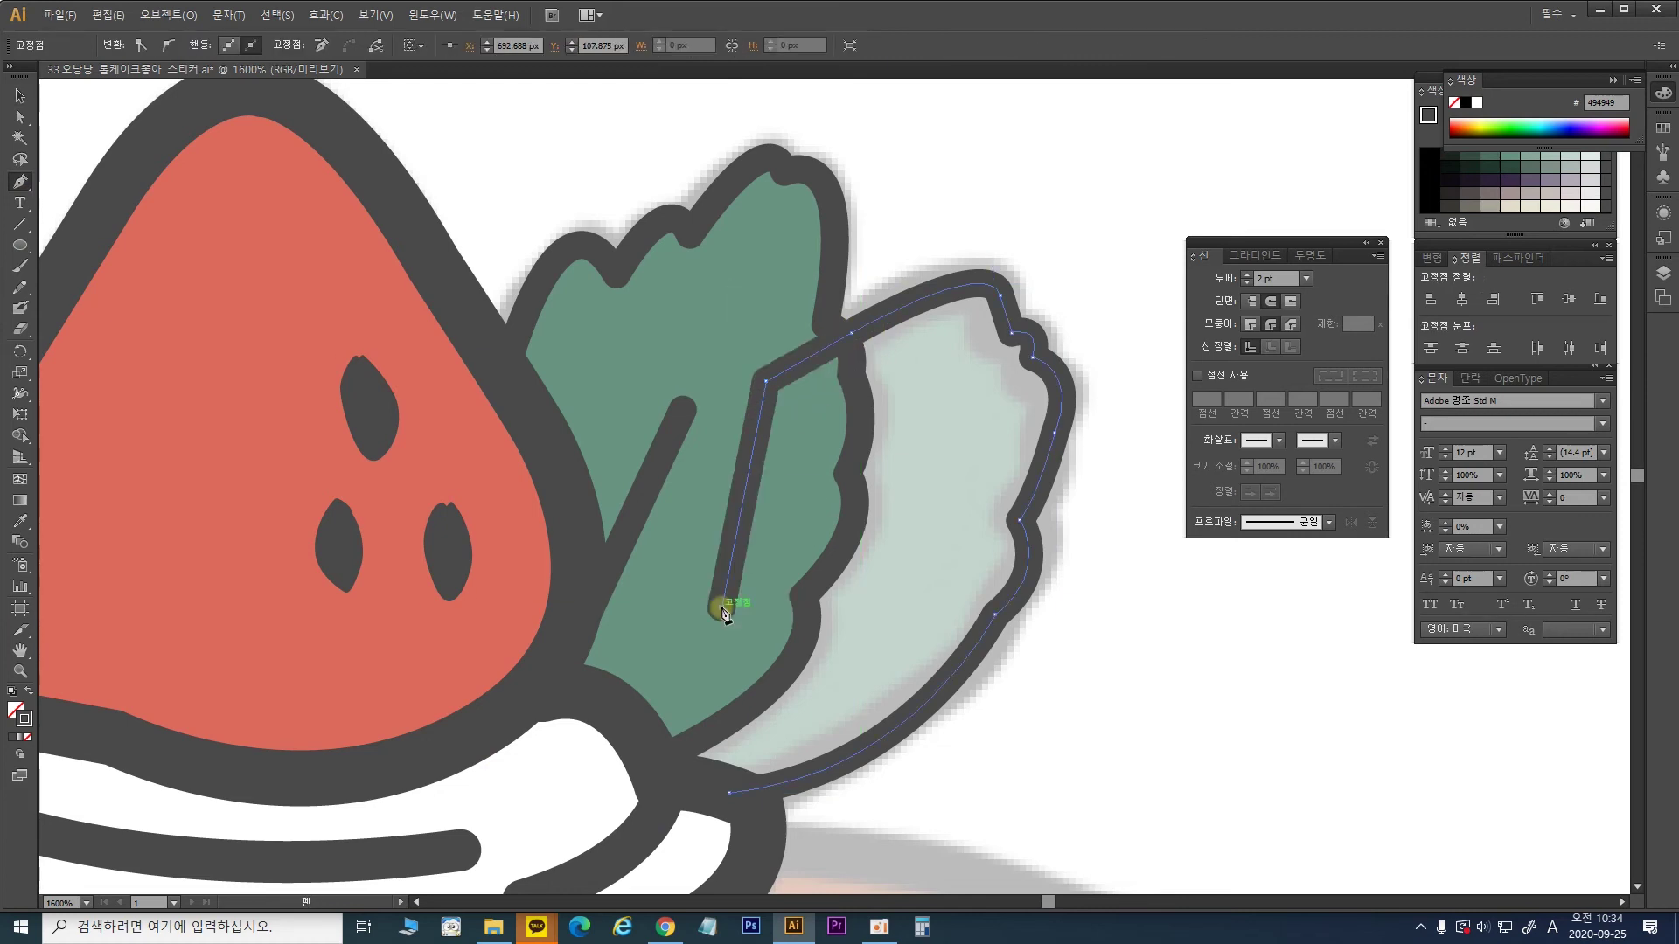
click(665, 700)
click(642, 730)
click(664, 778)
click(731, 797)
drag(730, 797, 731, 790)
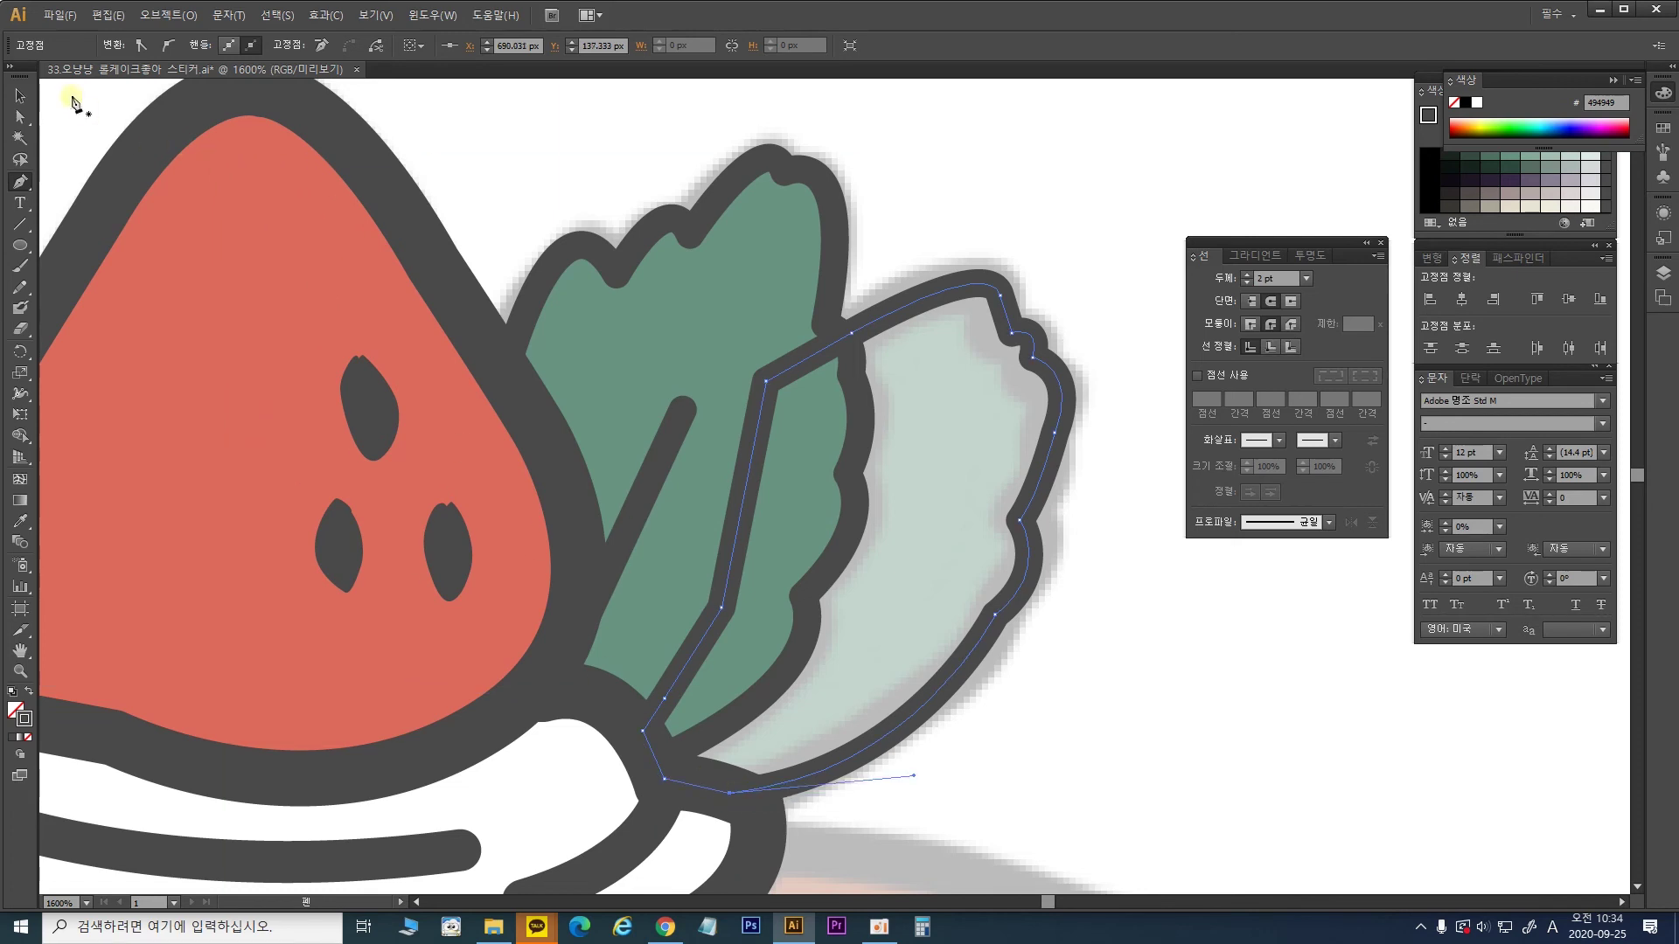
click(21, 96)
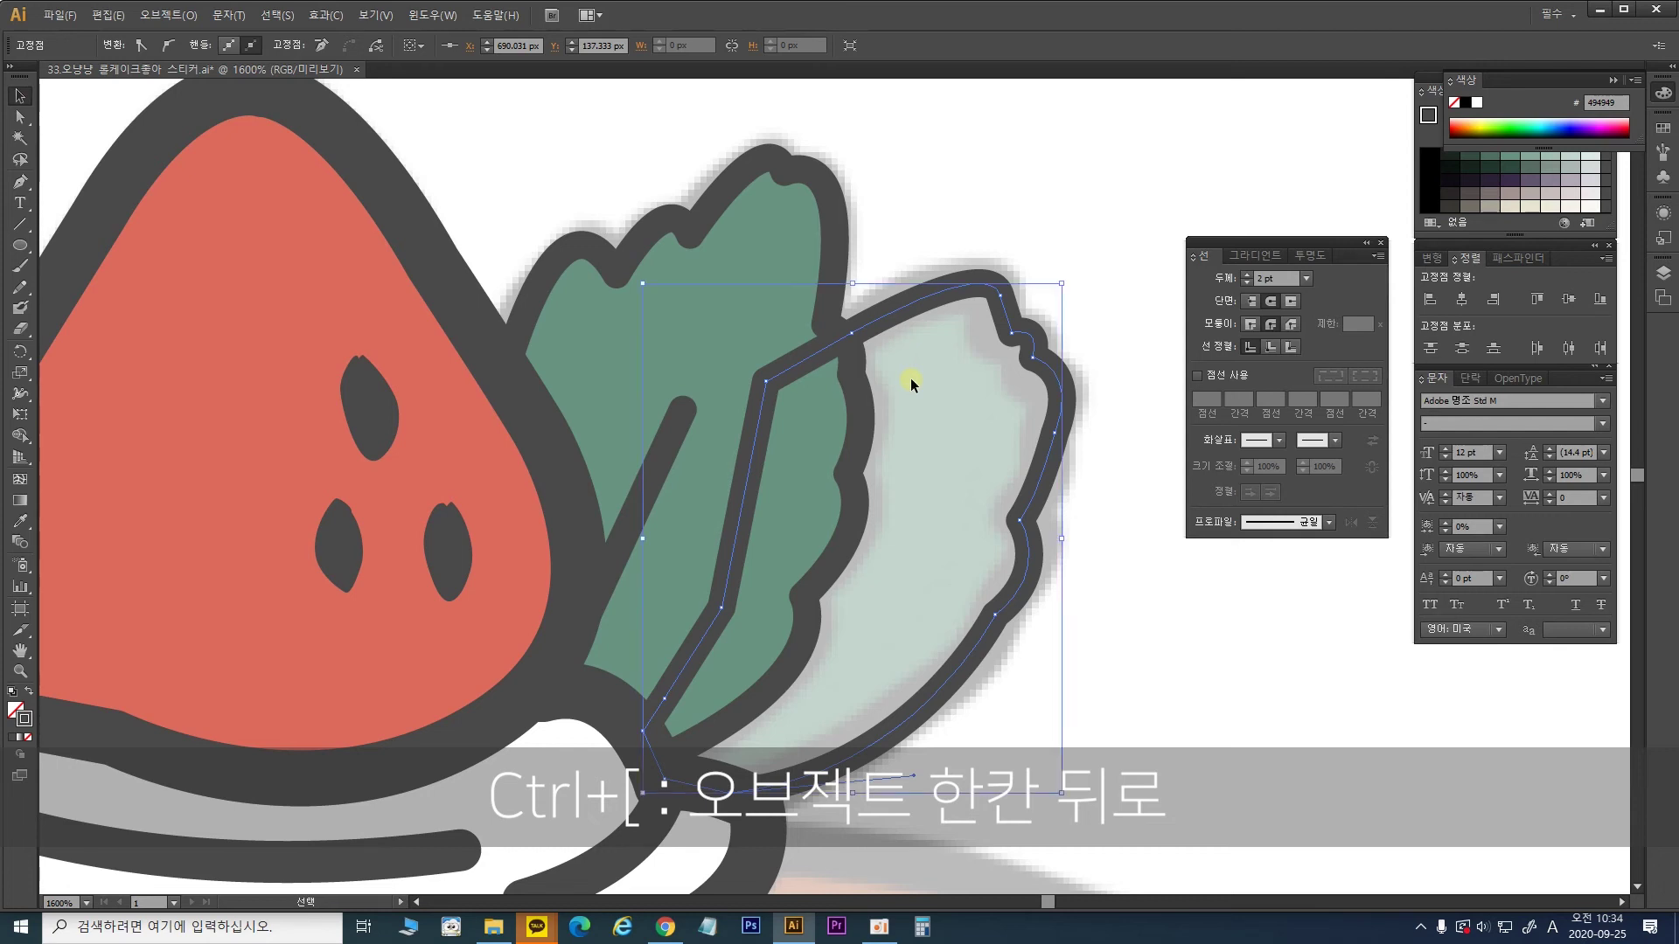
Step: Send the closed outer leaf outline backward behind the inner serrated leaf and the whipped cream, and deselect it
click(946, 296)
key(ctrl+bracketleft)
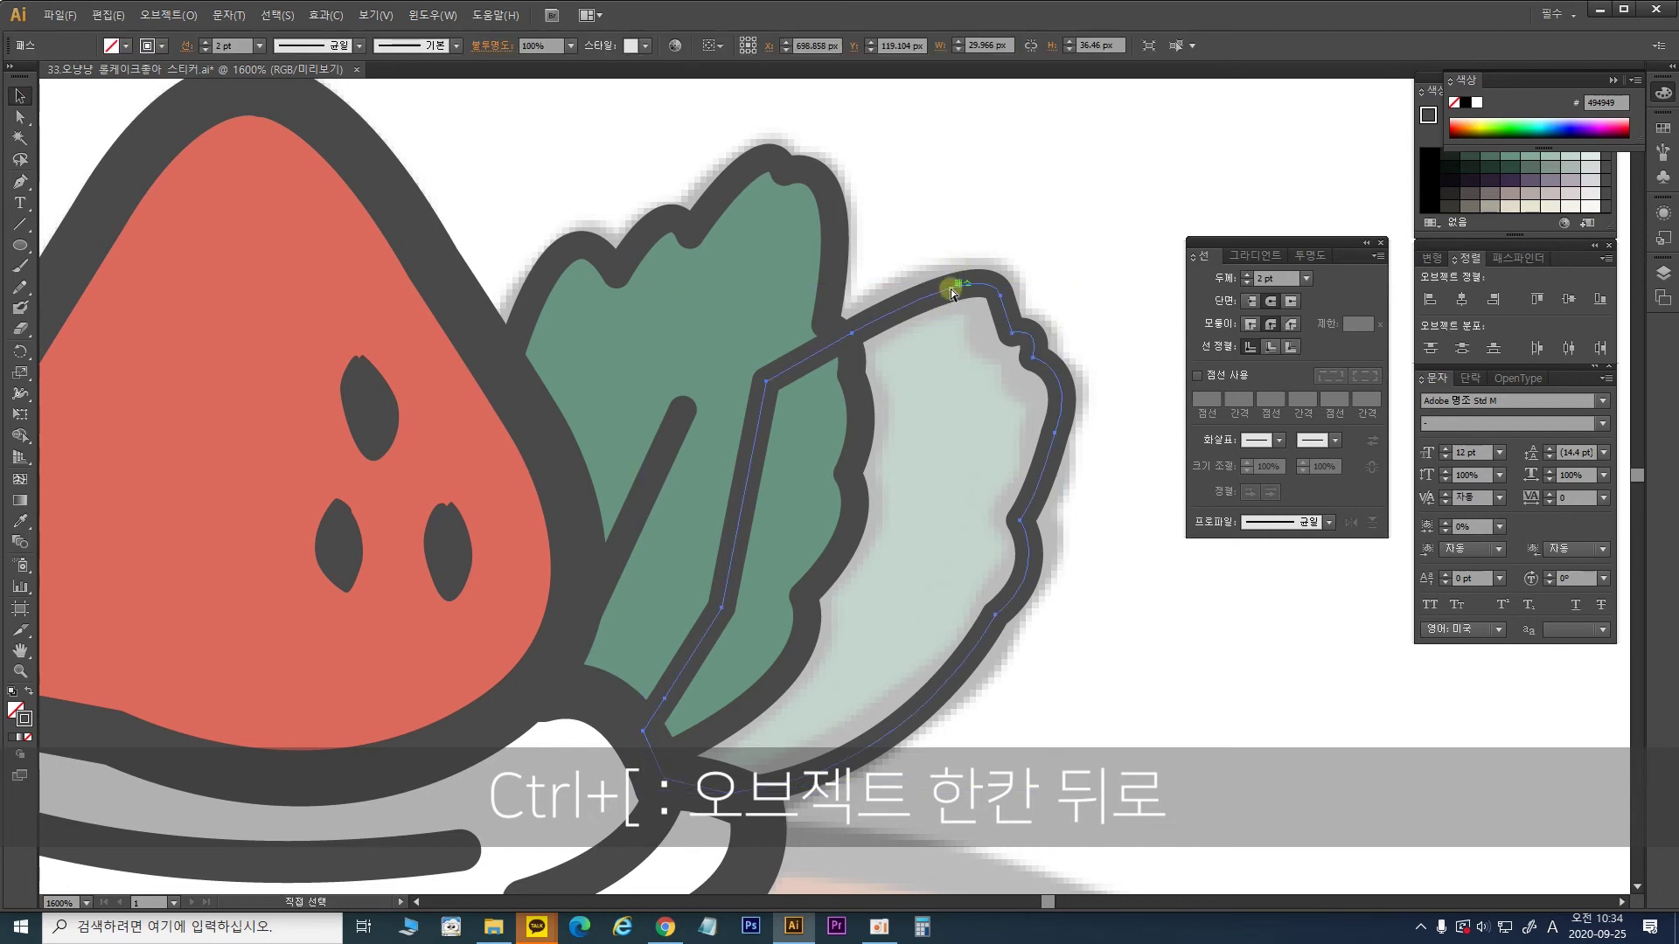
key(ctrl+bracketleft)
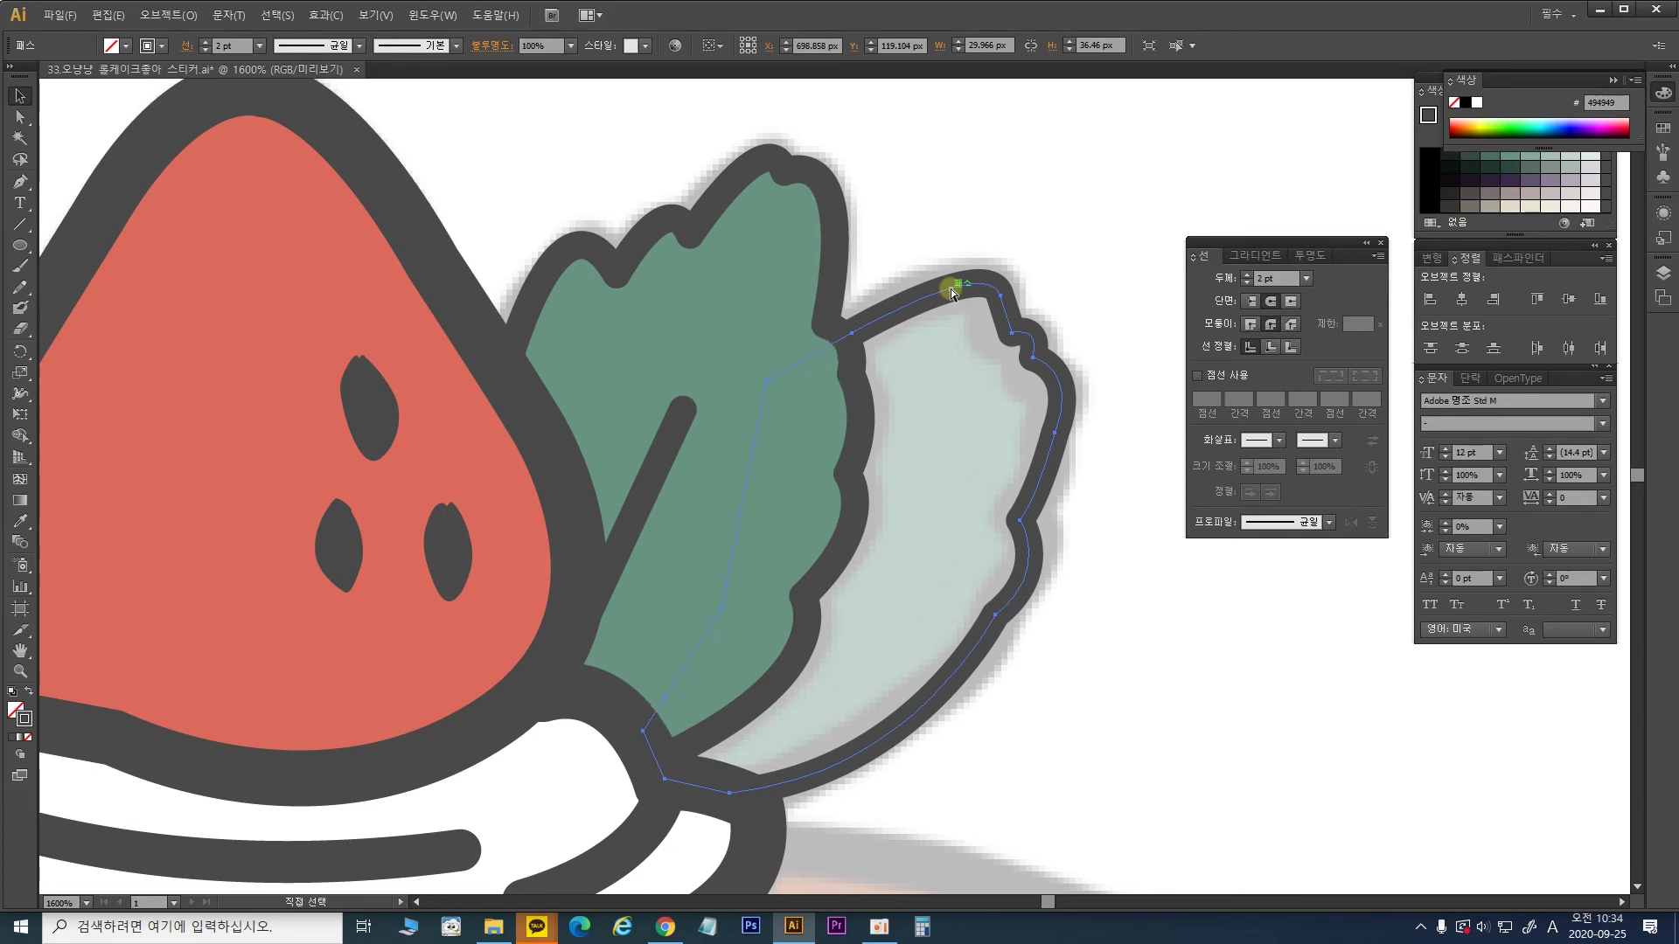
key(v)
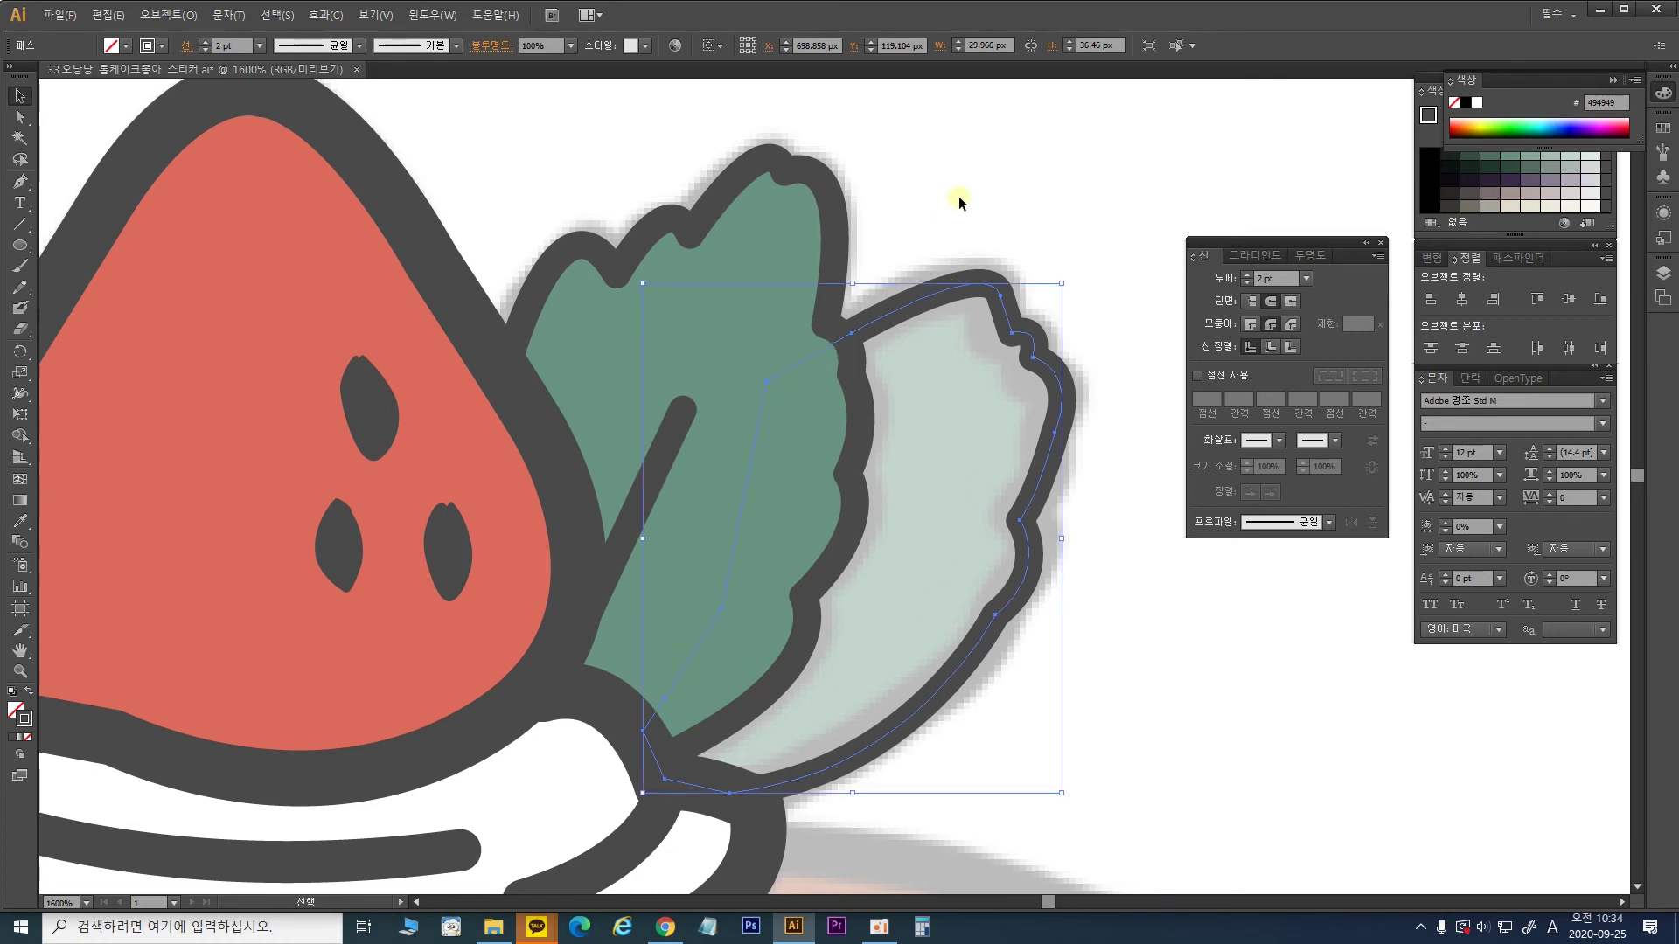
click(1010, 229)
Step: Copy the outer serrated leaf's closed outline and paste a duplicate in front at the same position
key(a)
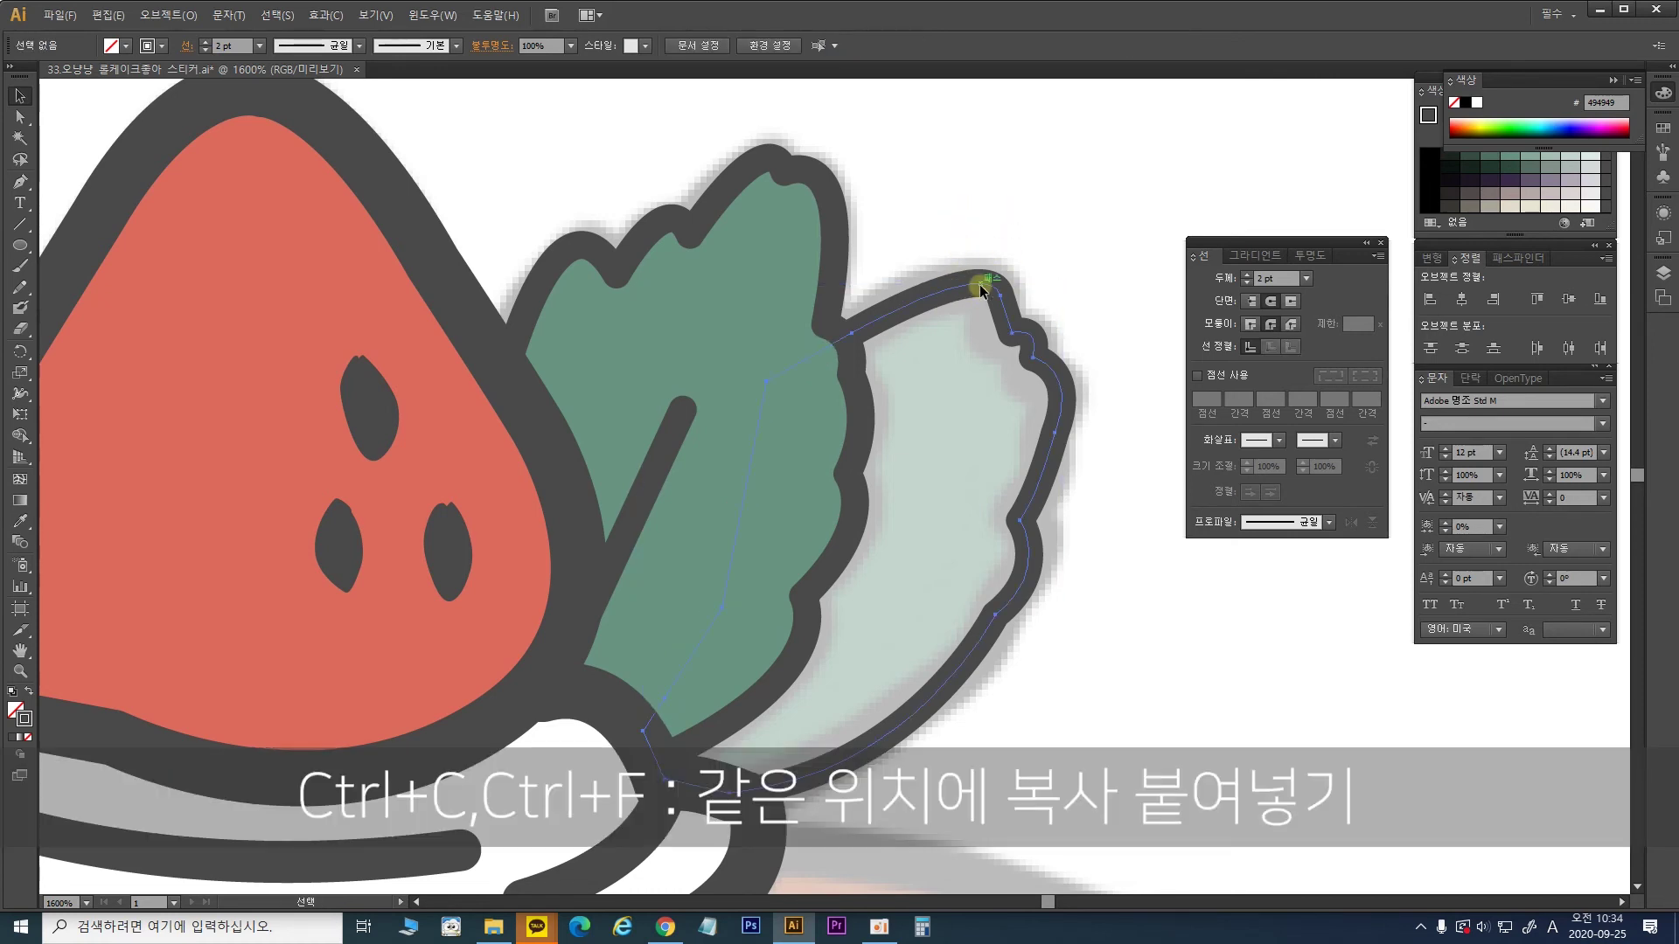
click(981, 289)
key(ctrl+c)
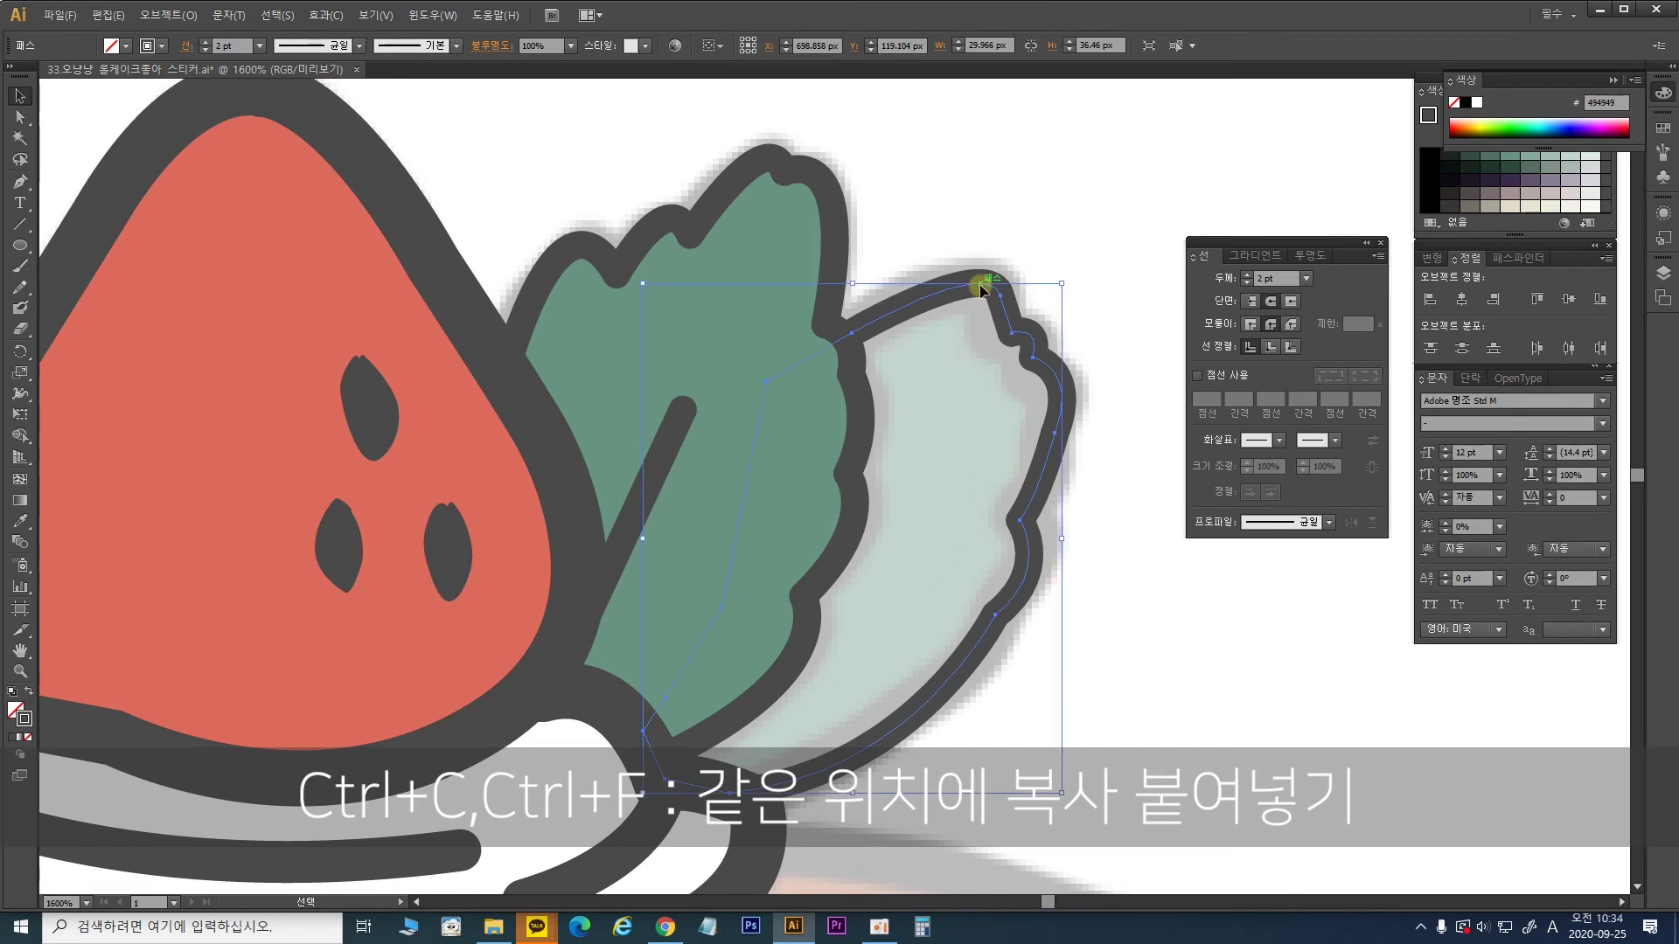
key(ctrl+f)
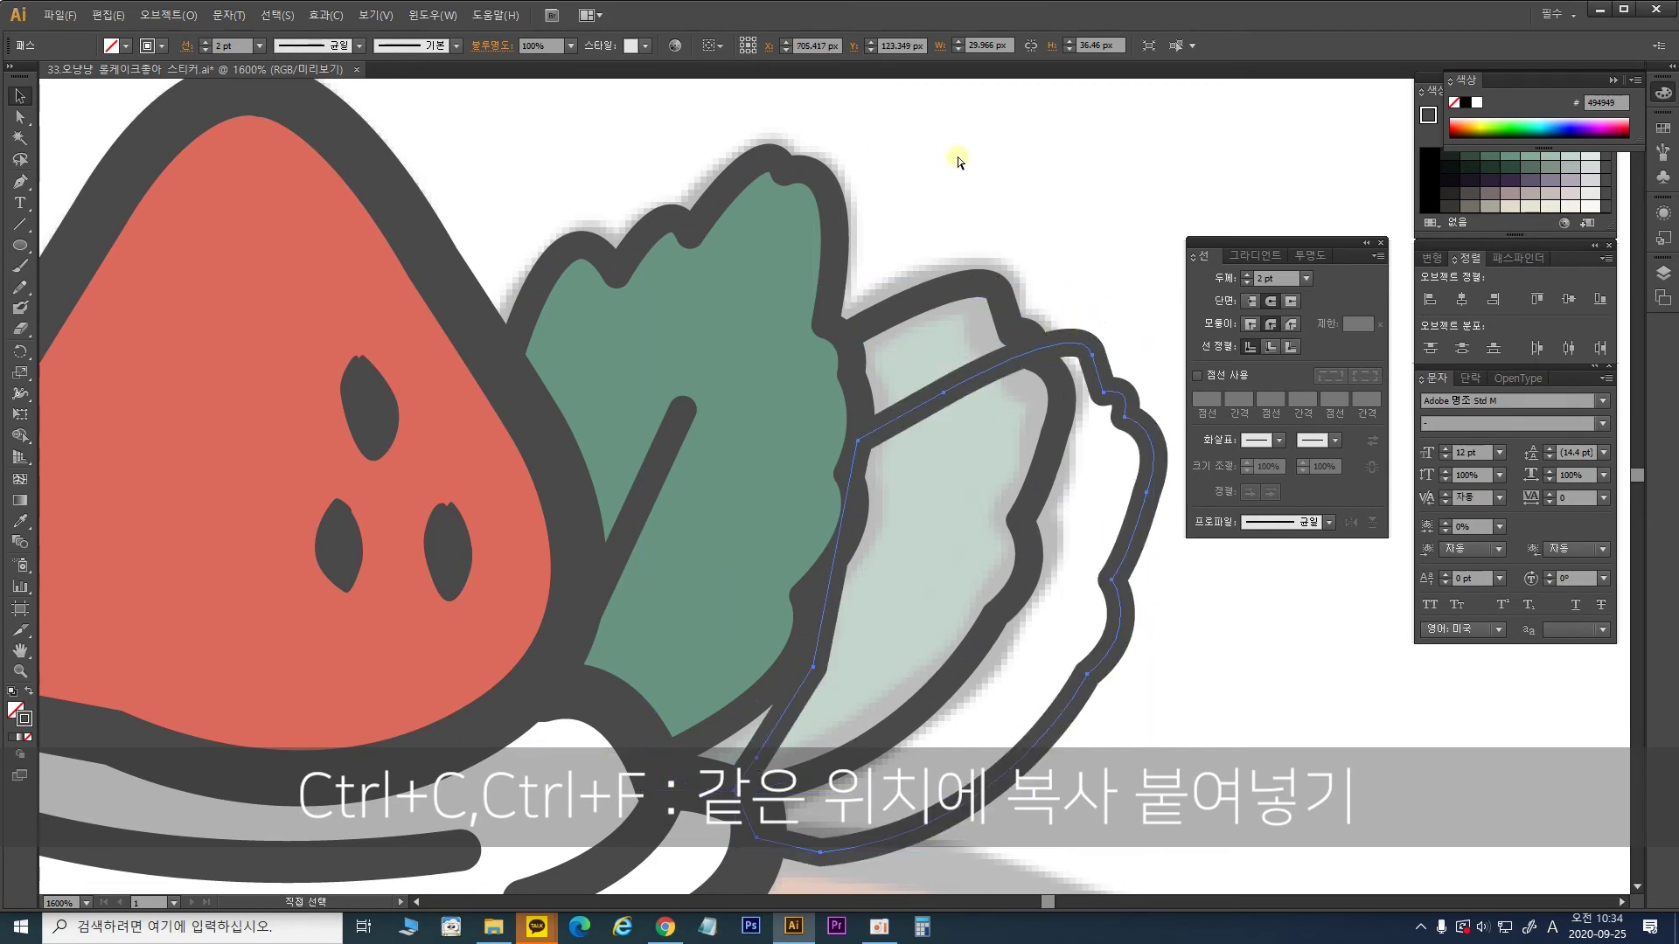
Step: Give the outer leaf's duplicate the inner leaf's green fill without stroke, send it behind its outline, and deselect it
click(19, 521)
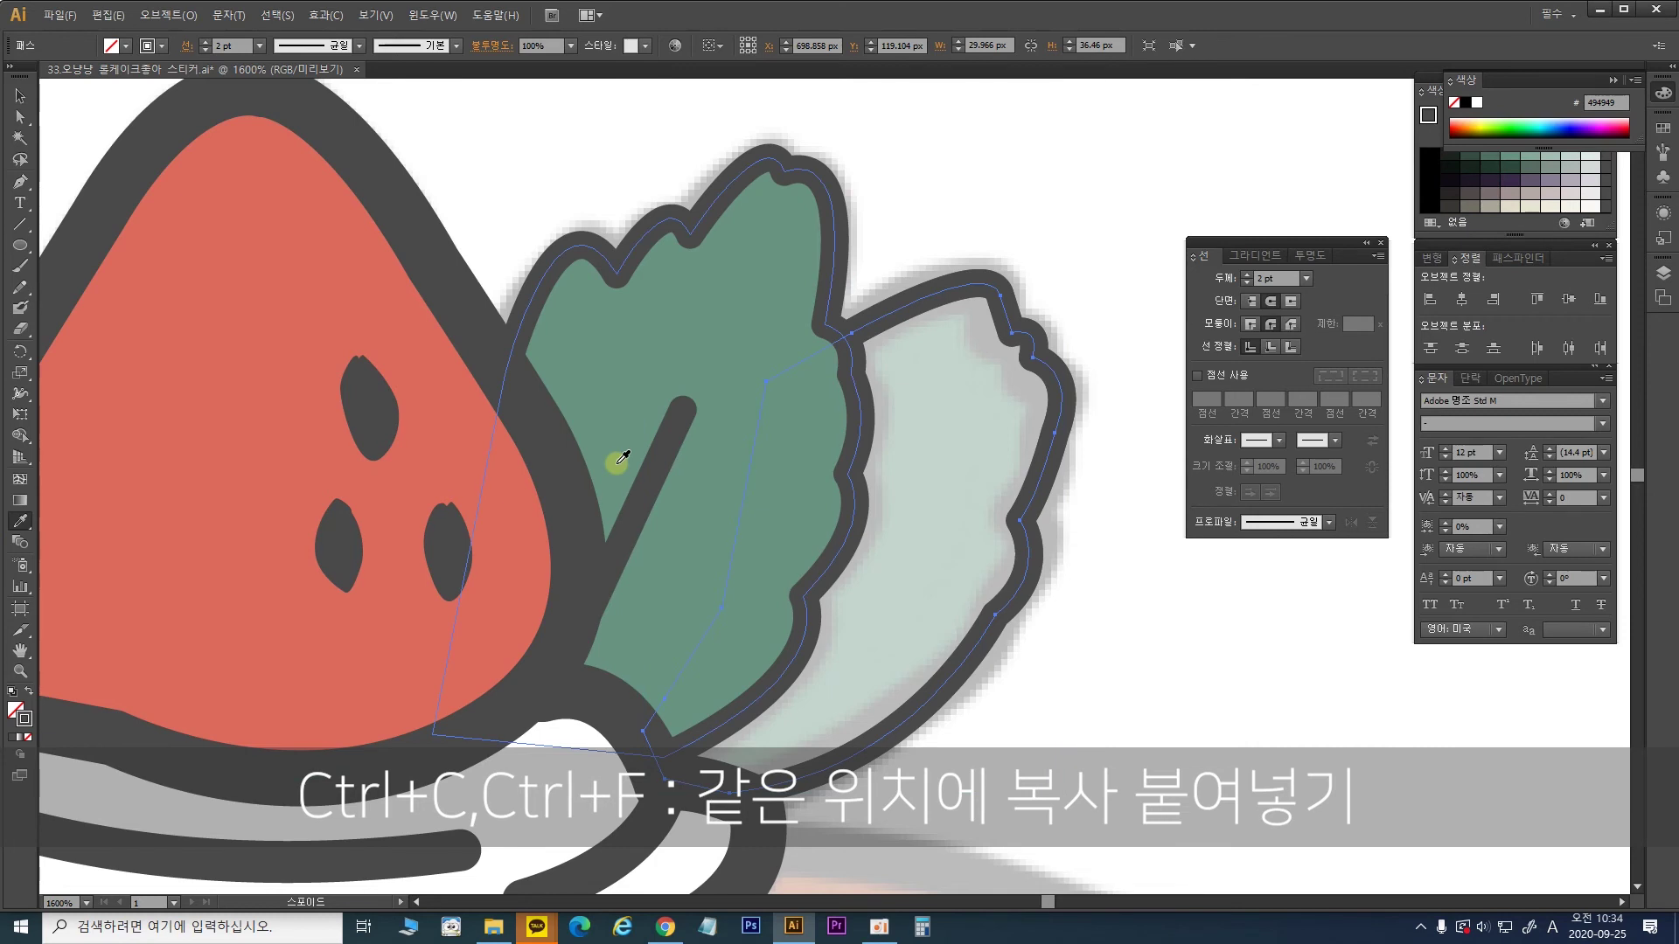
click(742, 315)
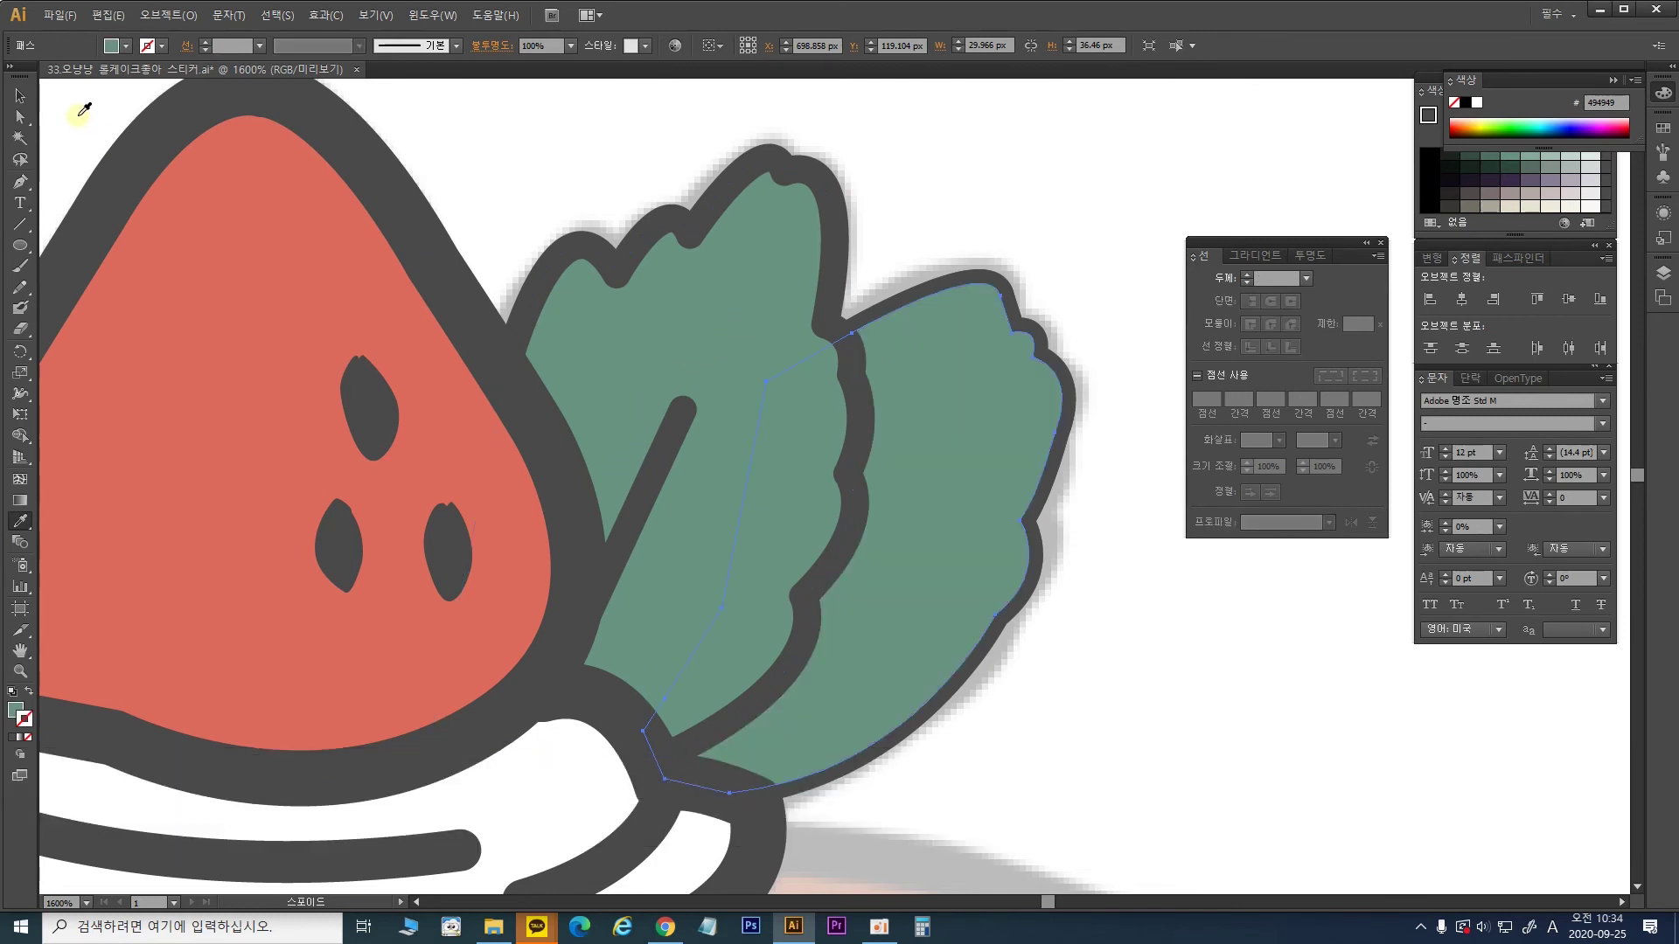
click(26, 97)
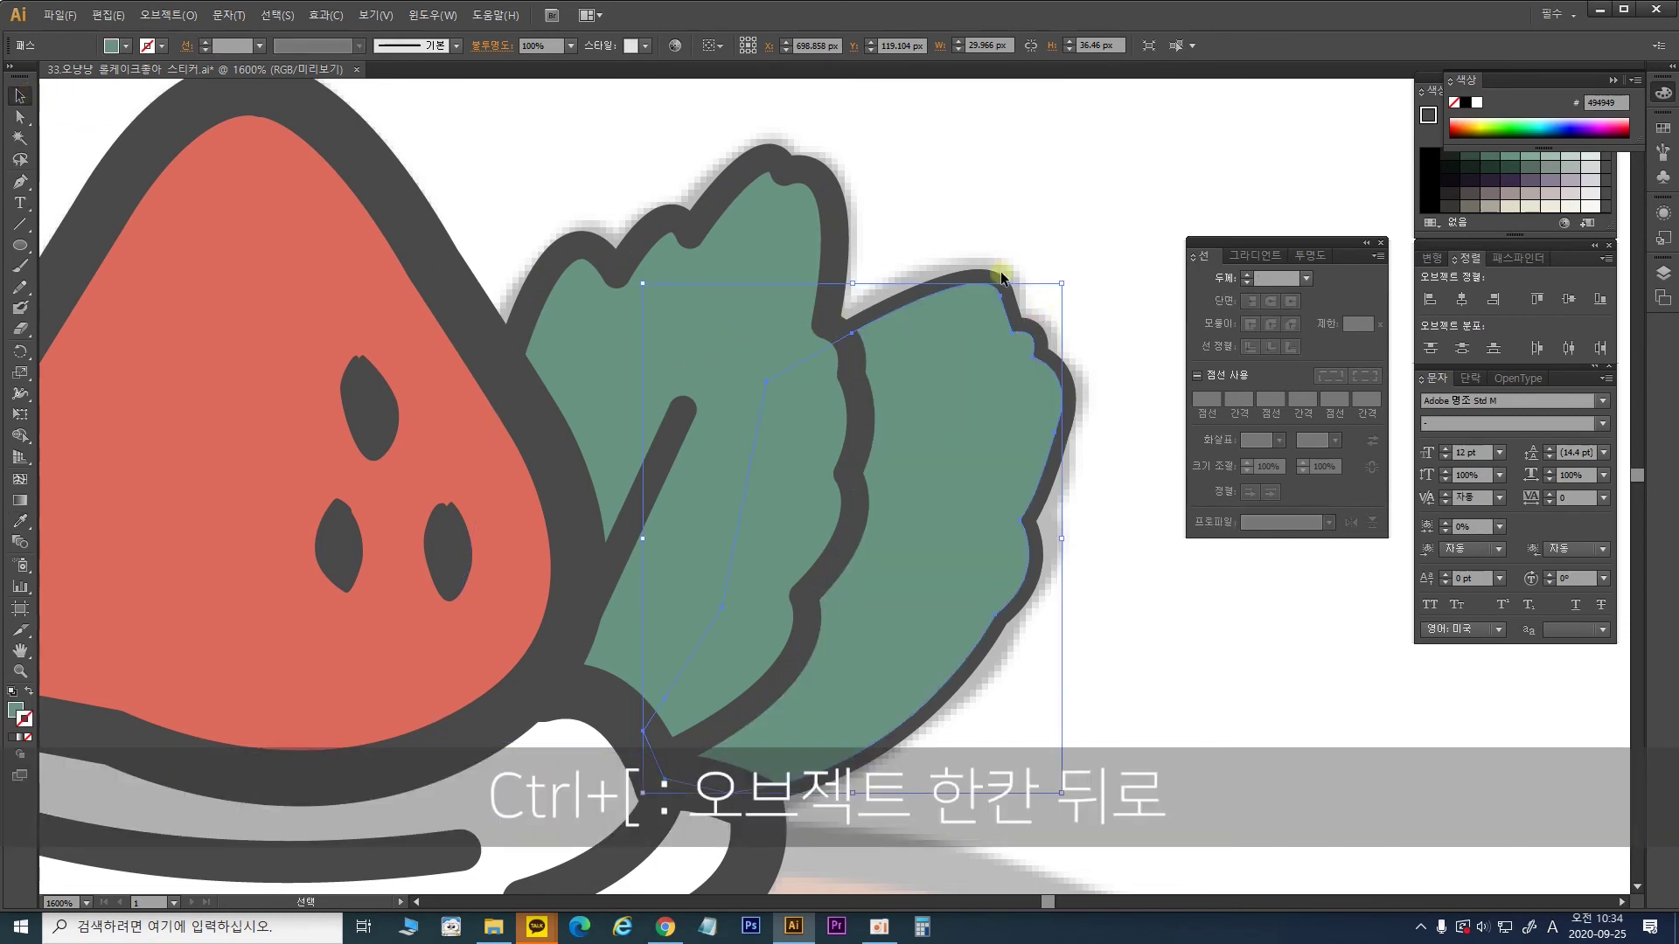
key(a)
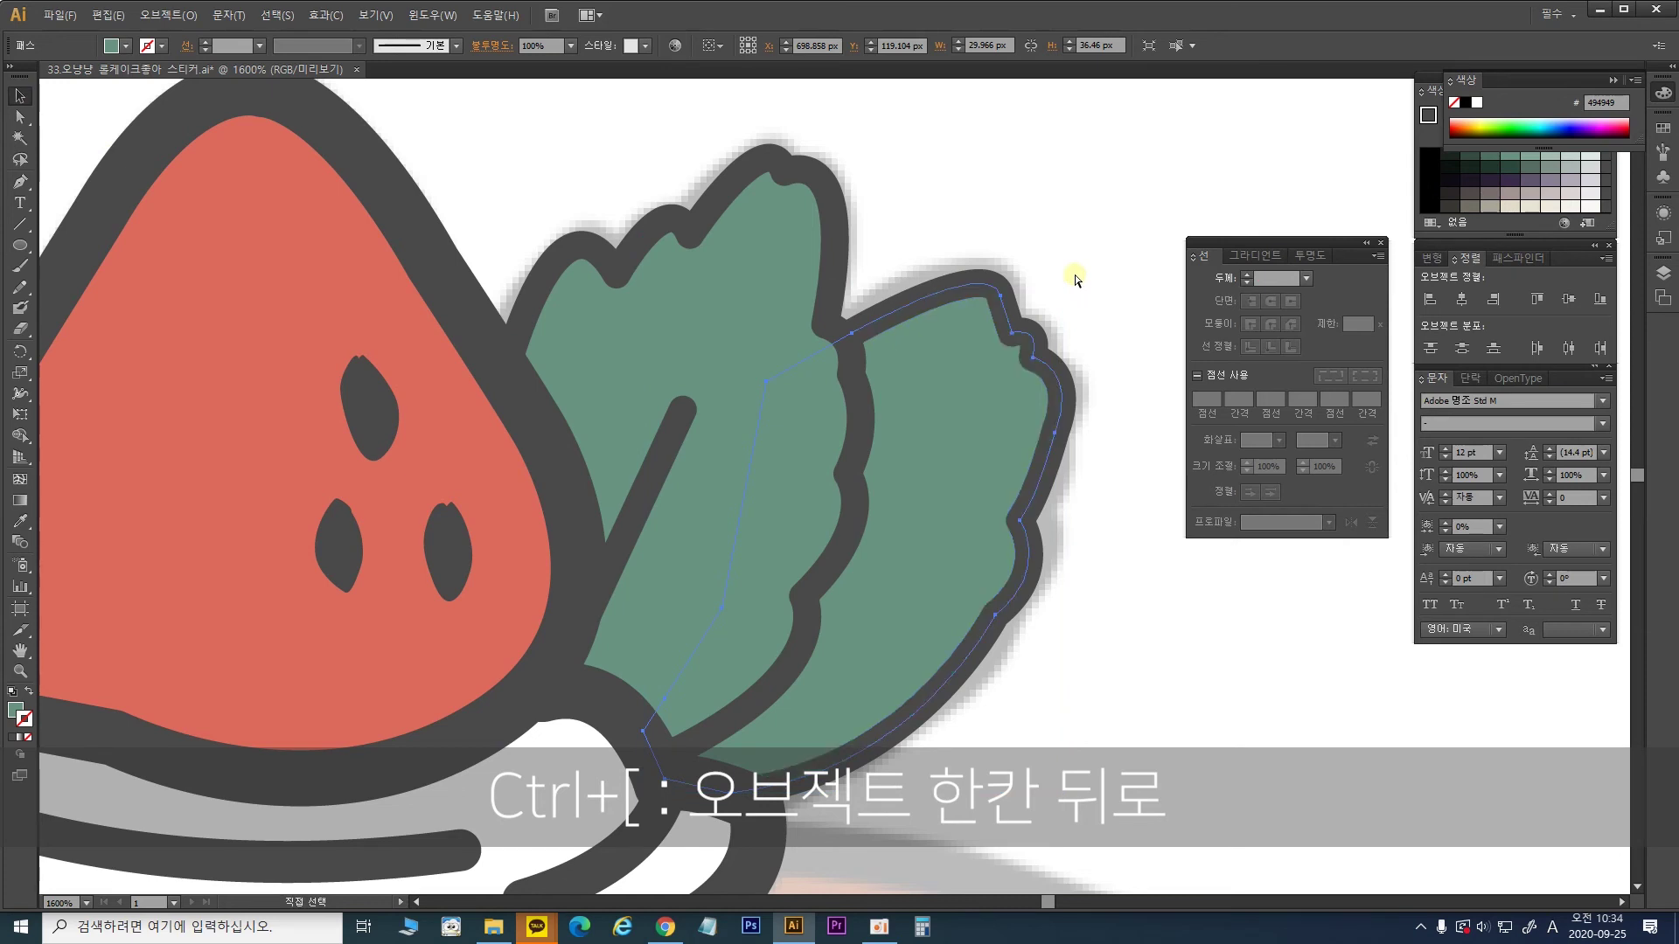
key(ctrl+minus)
key(ctrl+minus)
key(ctrl+minus)
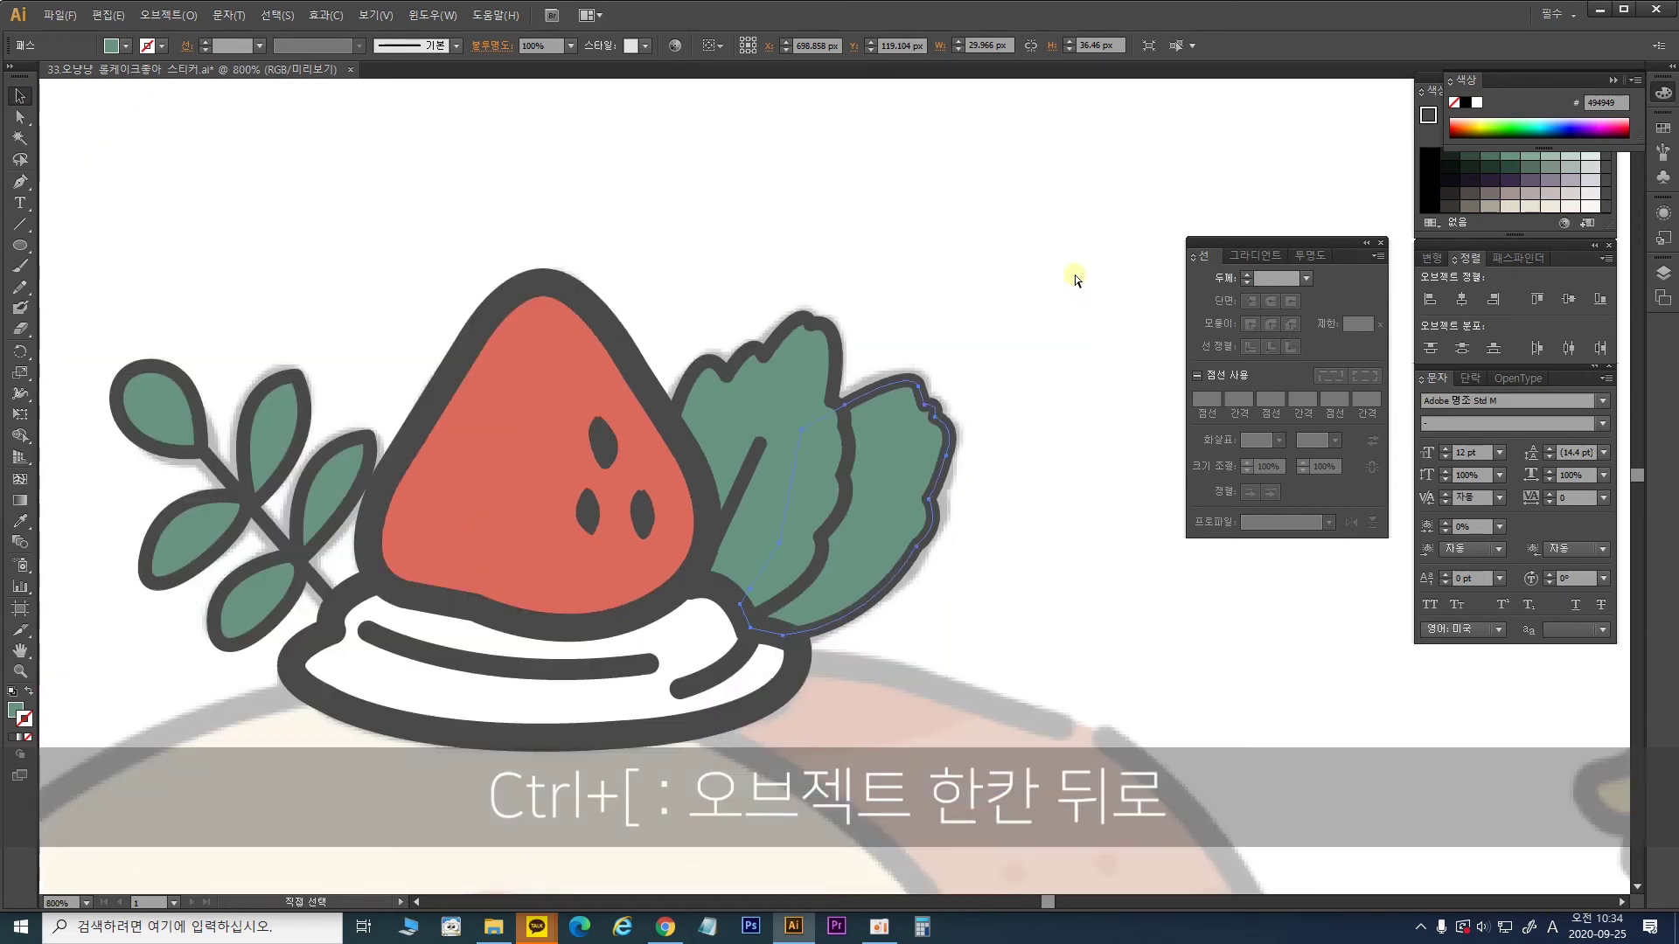
key(v)
click(1056, 406)
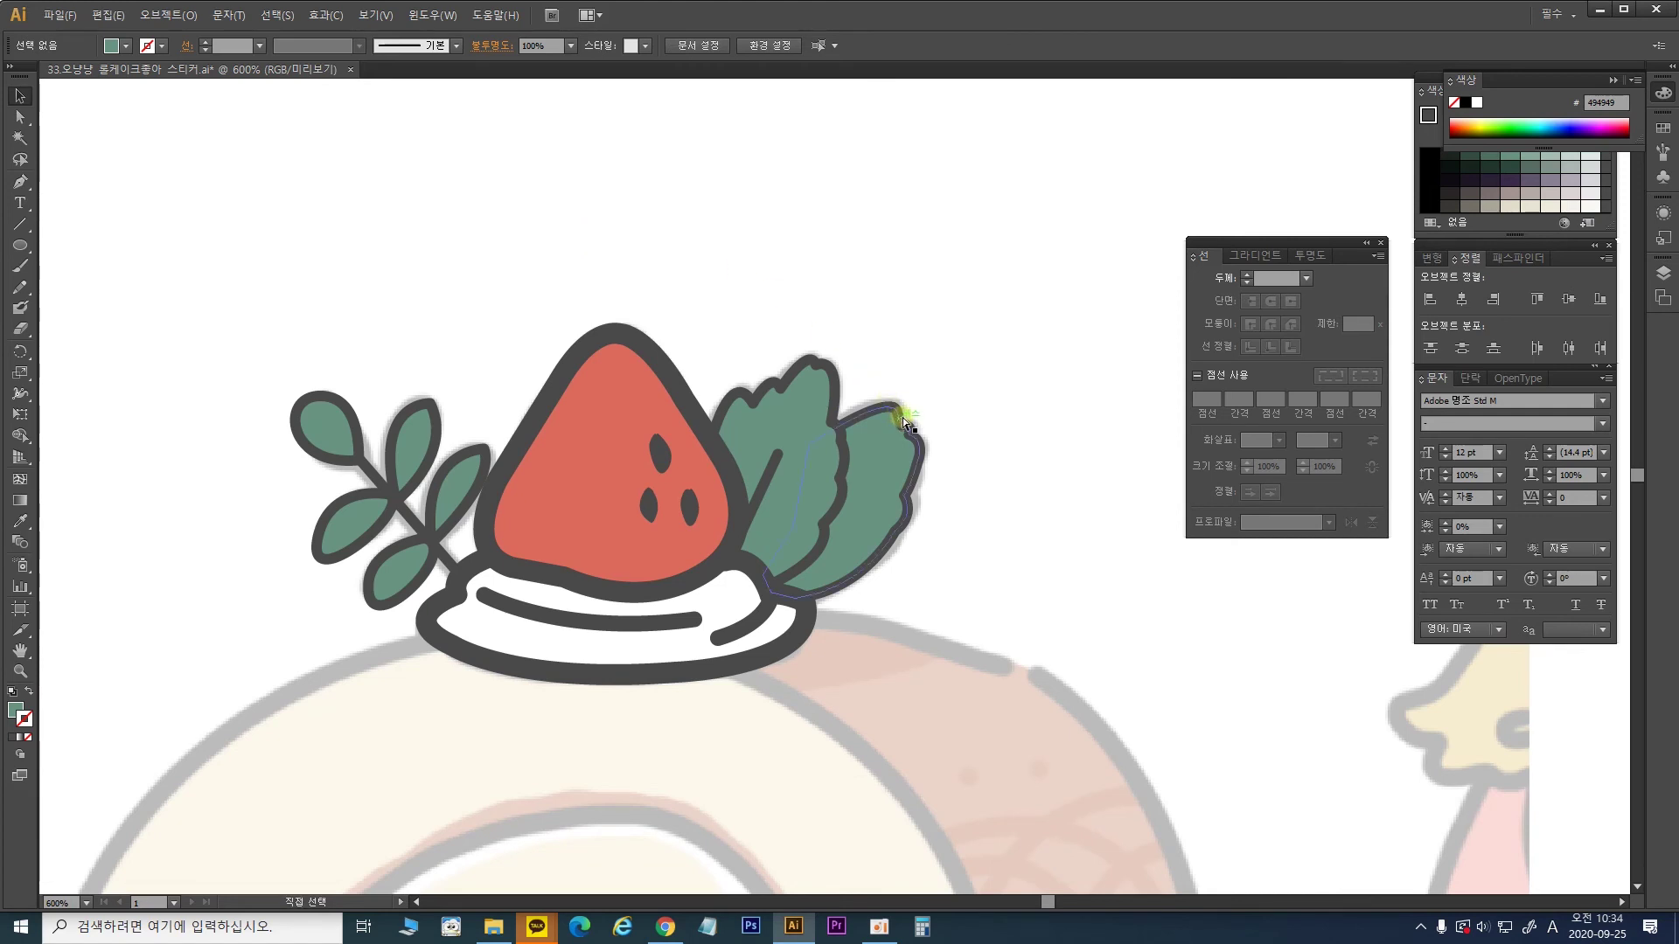
Step: Select the whole topping of strawberry, whipped cream, sprig and serrated leaves and group it
key(ctrl+minus)
key(v)
drag(999, 650, 364, 297)
key(a)
key(ctrl+g)
key(v)
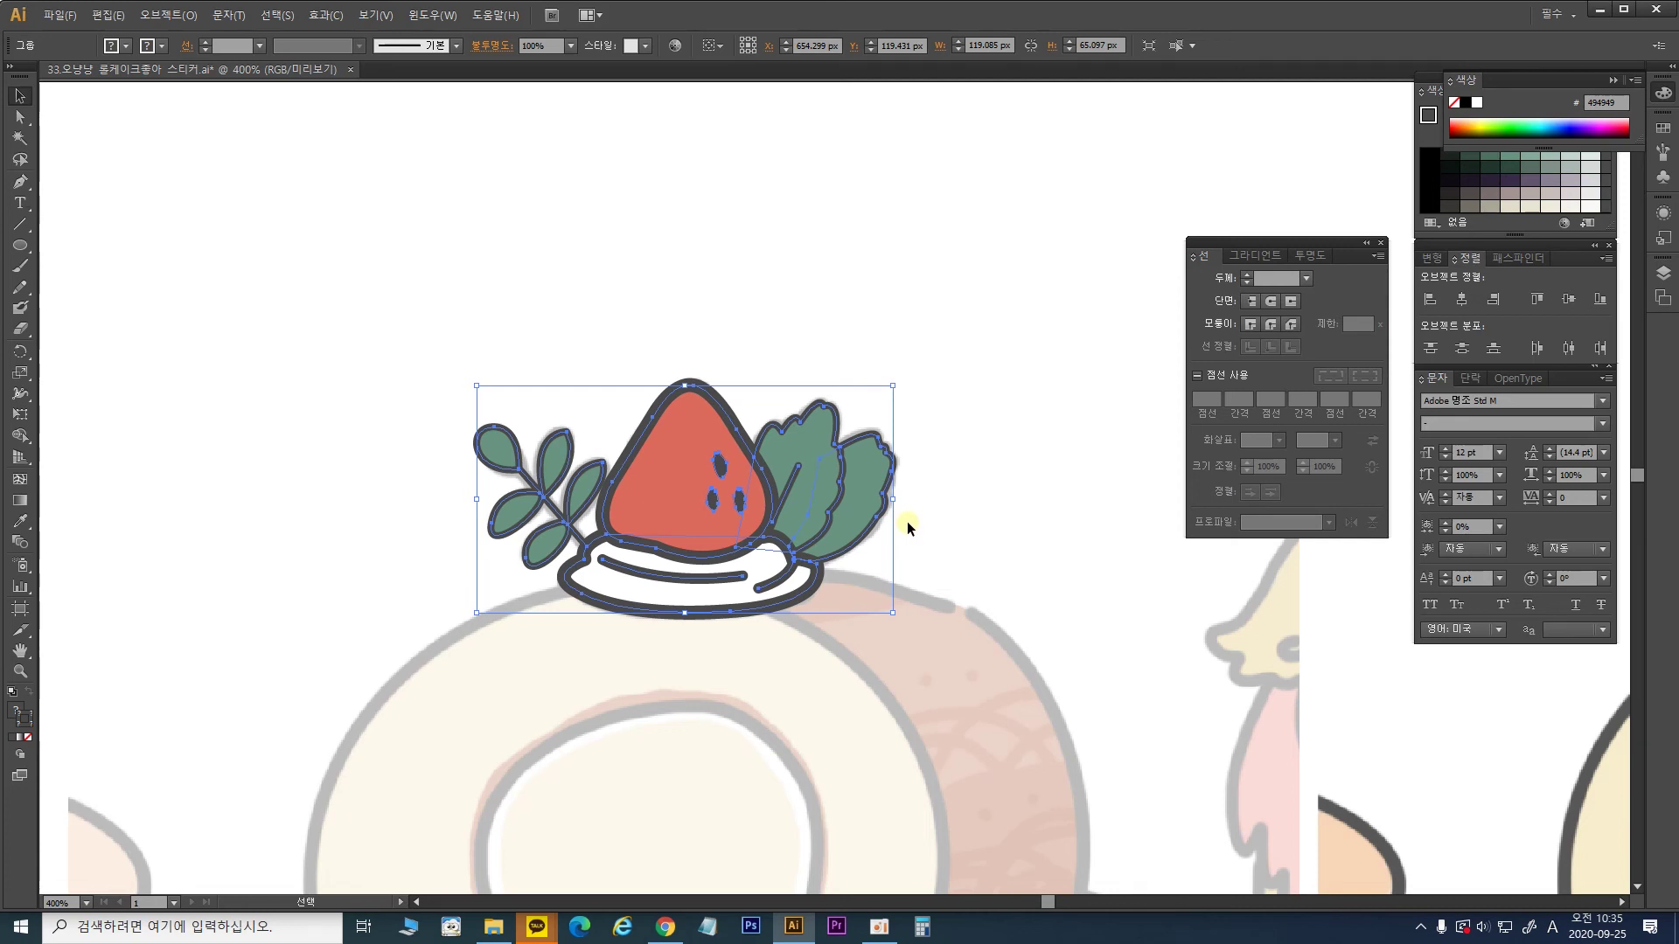
Step: Place a copy of the grouped strawberry topping on top of the upper coloured roll cake
key(a)
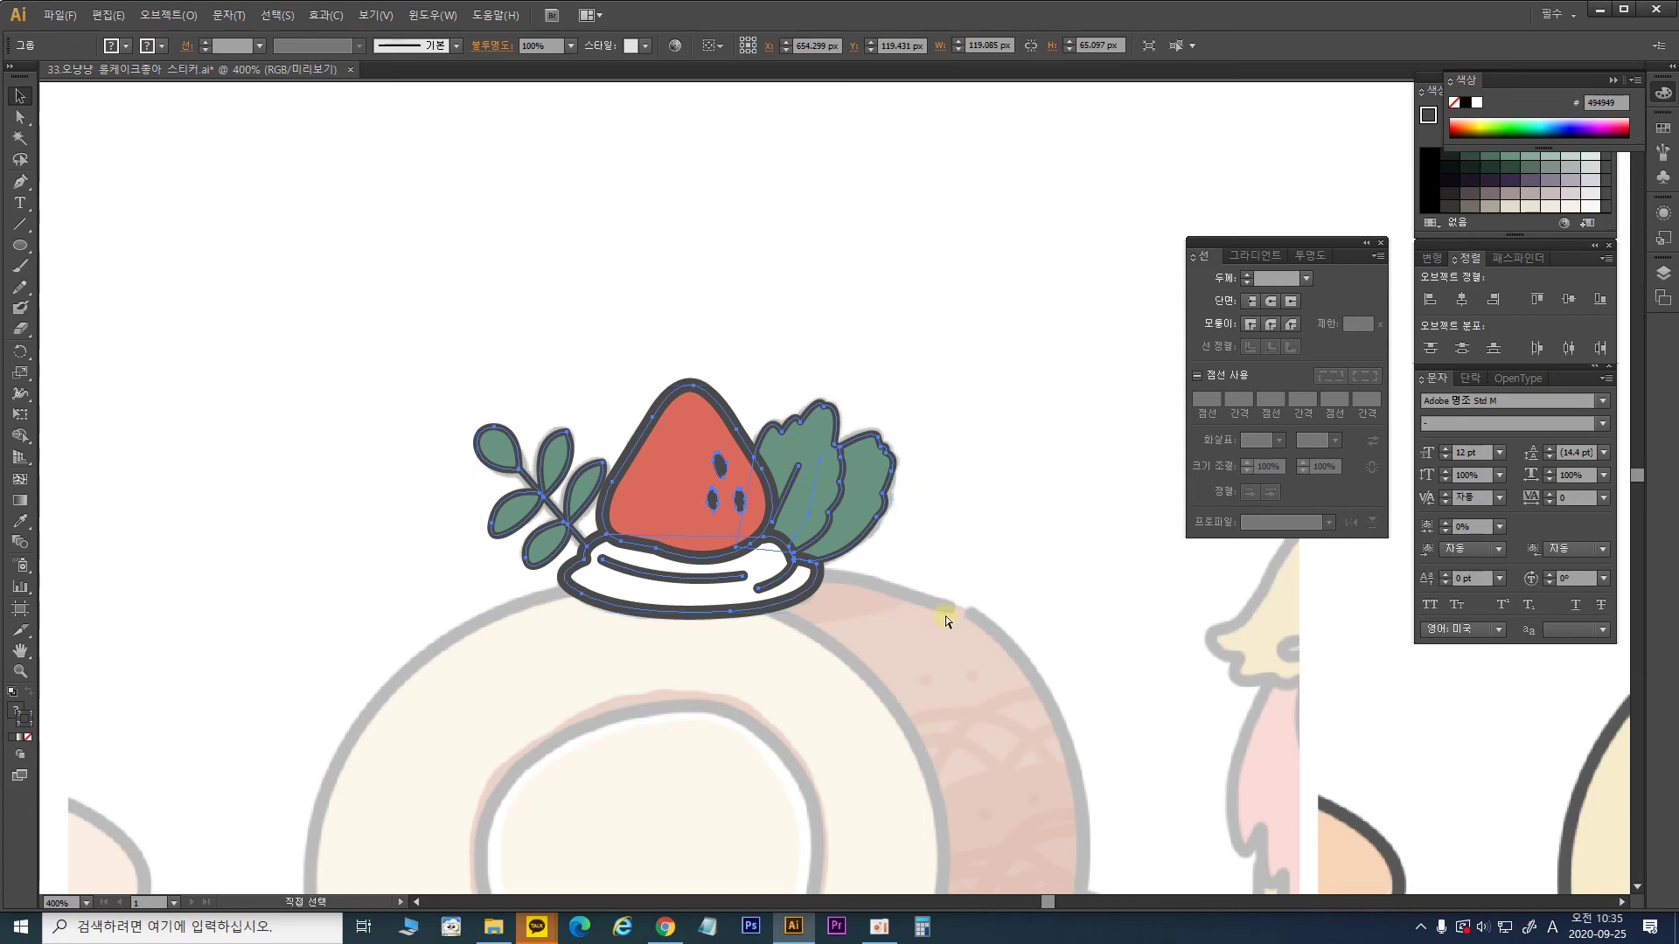
key(ctrl+minus)
key(ctrl+minus)
key(v)
drag(808, 470, 443, 273)
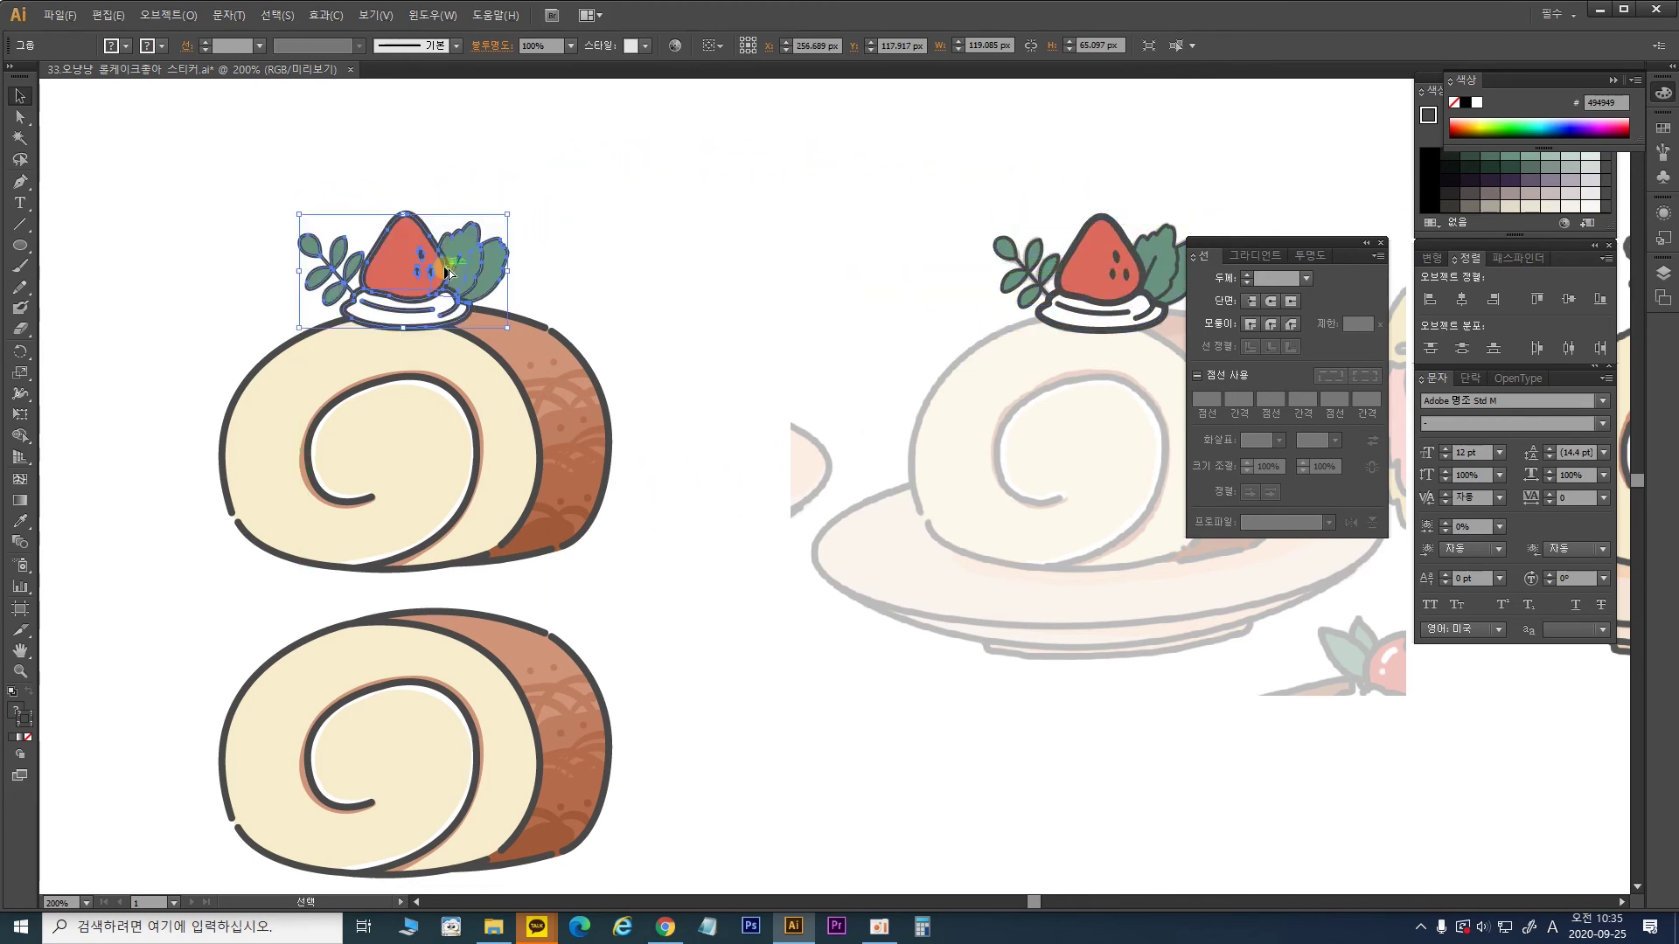
Step: Draw an ellipse about 327.5 by 95.75 px over the plate in the faded sketch
click(667, 233)
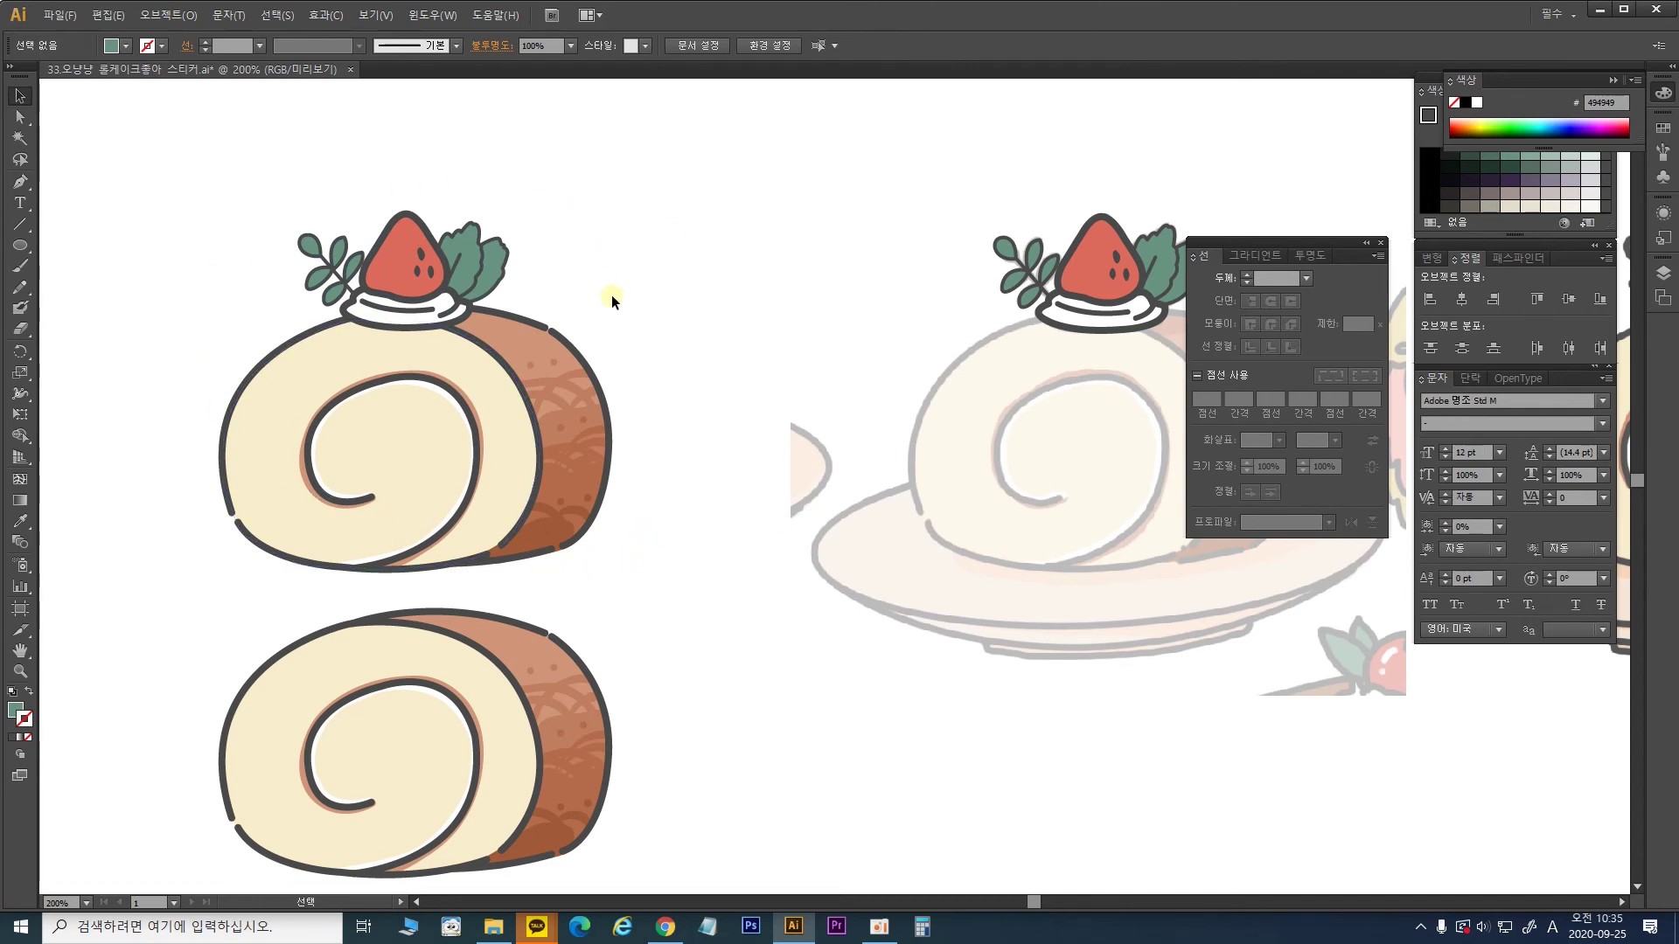
drag(659, 359, 277, 375)
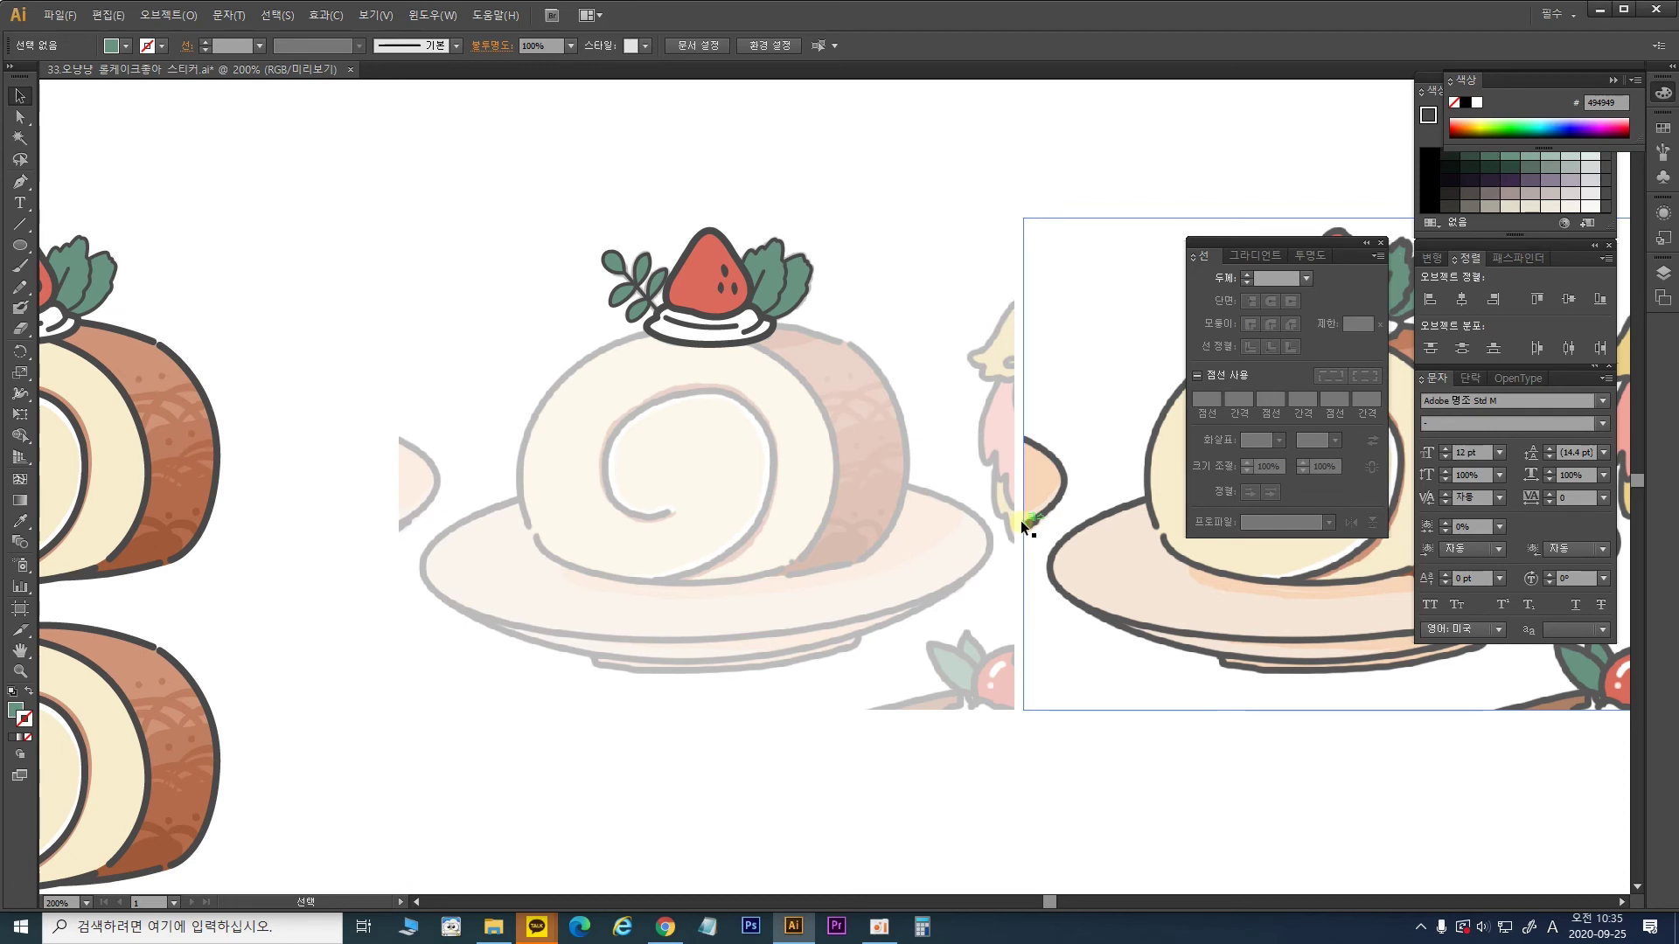
key(ctrl+equal)
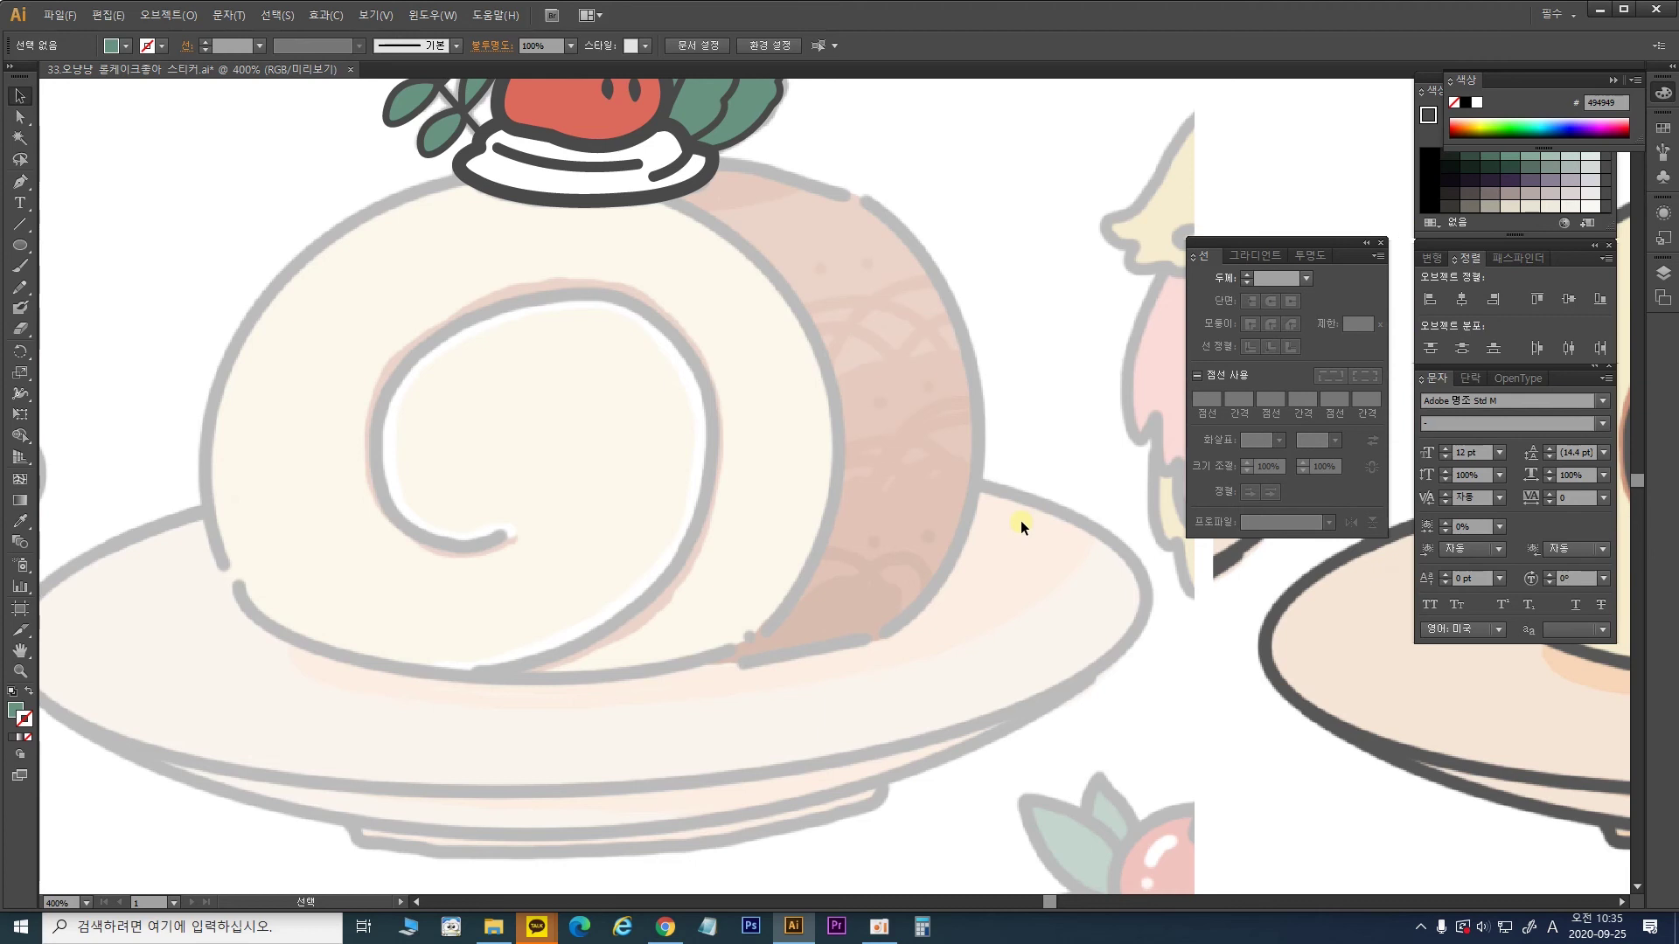
mouse_move(838, 553)
mouse_down()
mouse_move(866, 394)
mouse_move(900, 394)
mouse_up()
mouse_move(1247, 249)
mouse_down()
mouse_move(1282, 211)
mouse_move(1282, 85)
mouse_up()
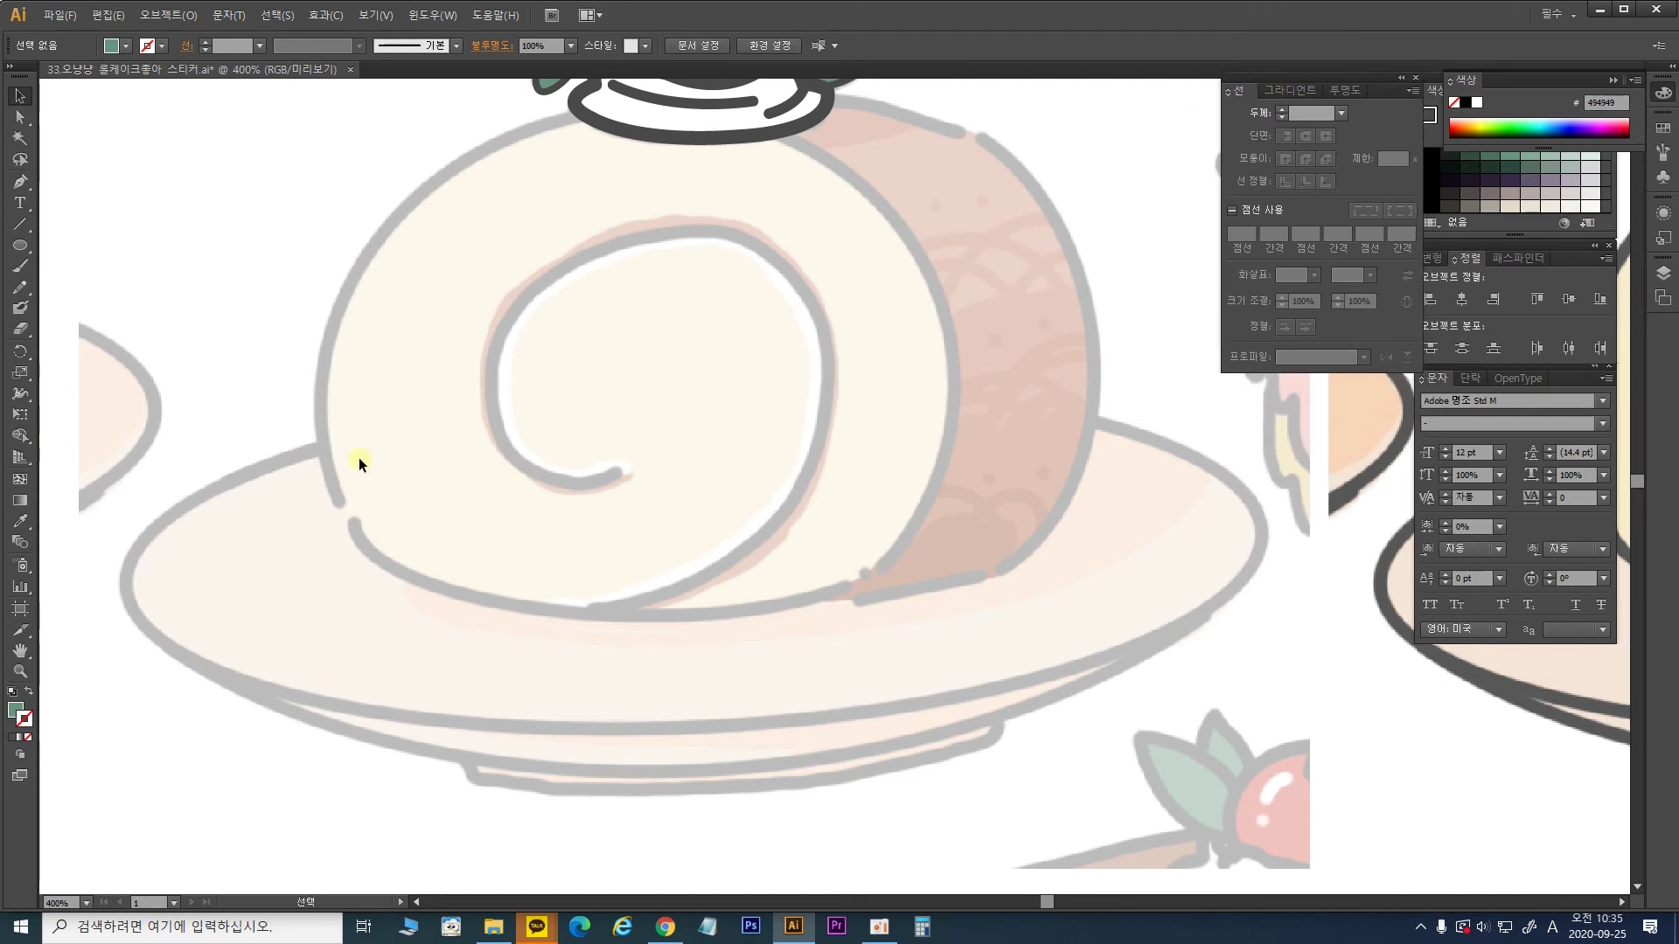
key(l)
click(16, 253)
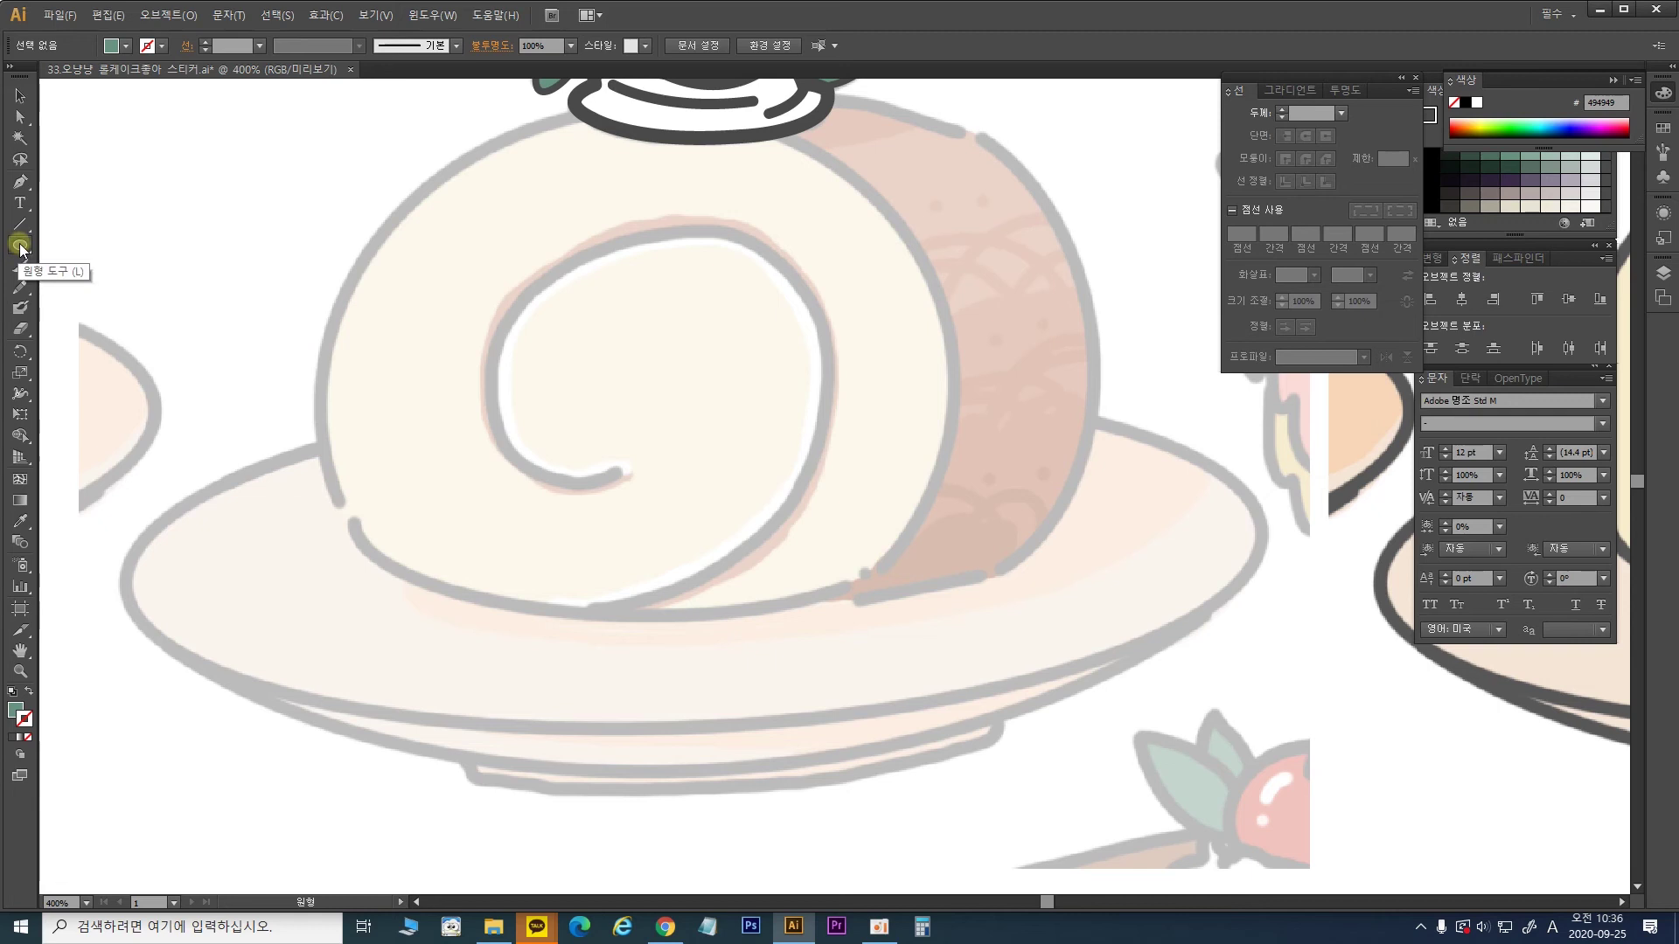
drag(192, 337, 1257, 692)
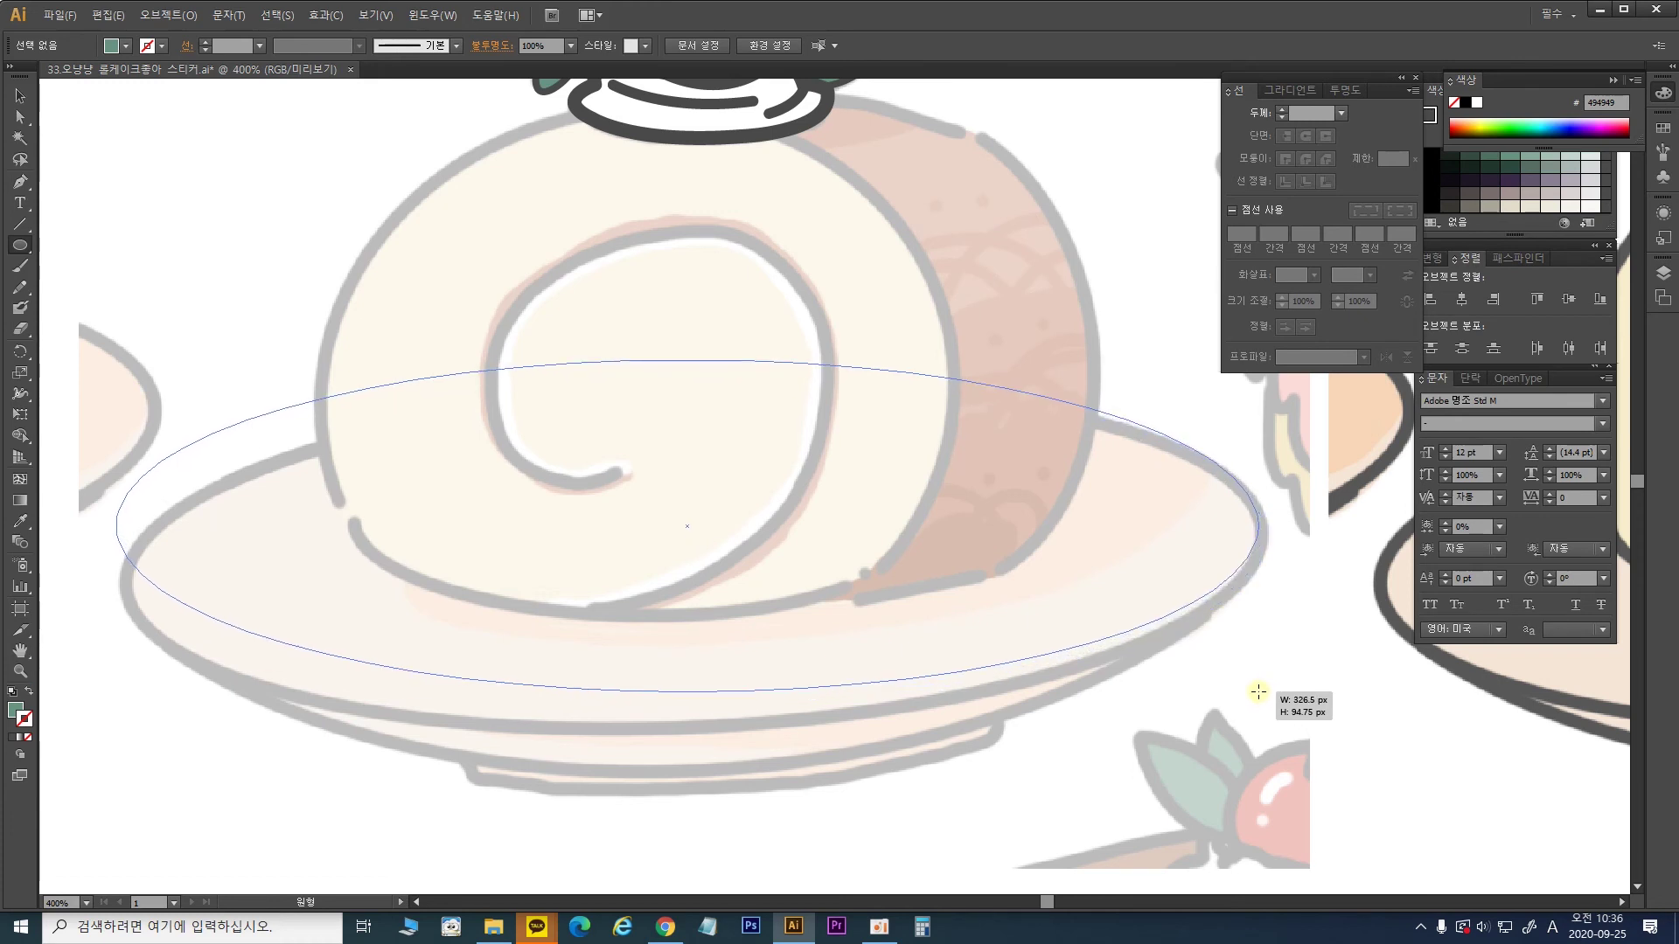
drag(1258, 691, 1263, 696)
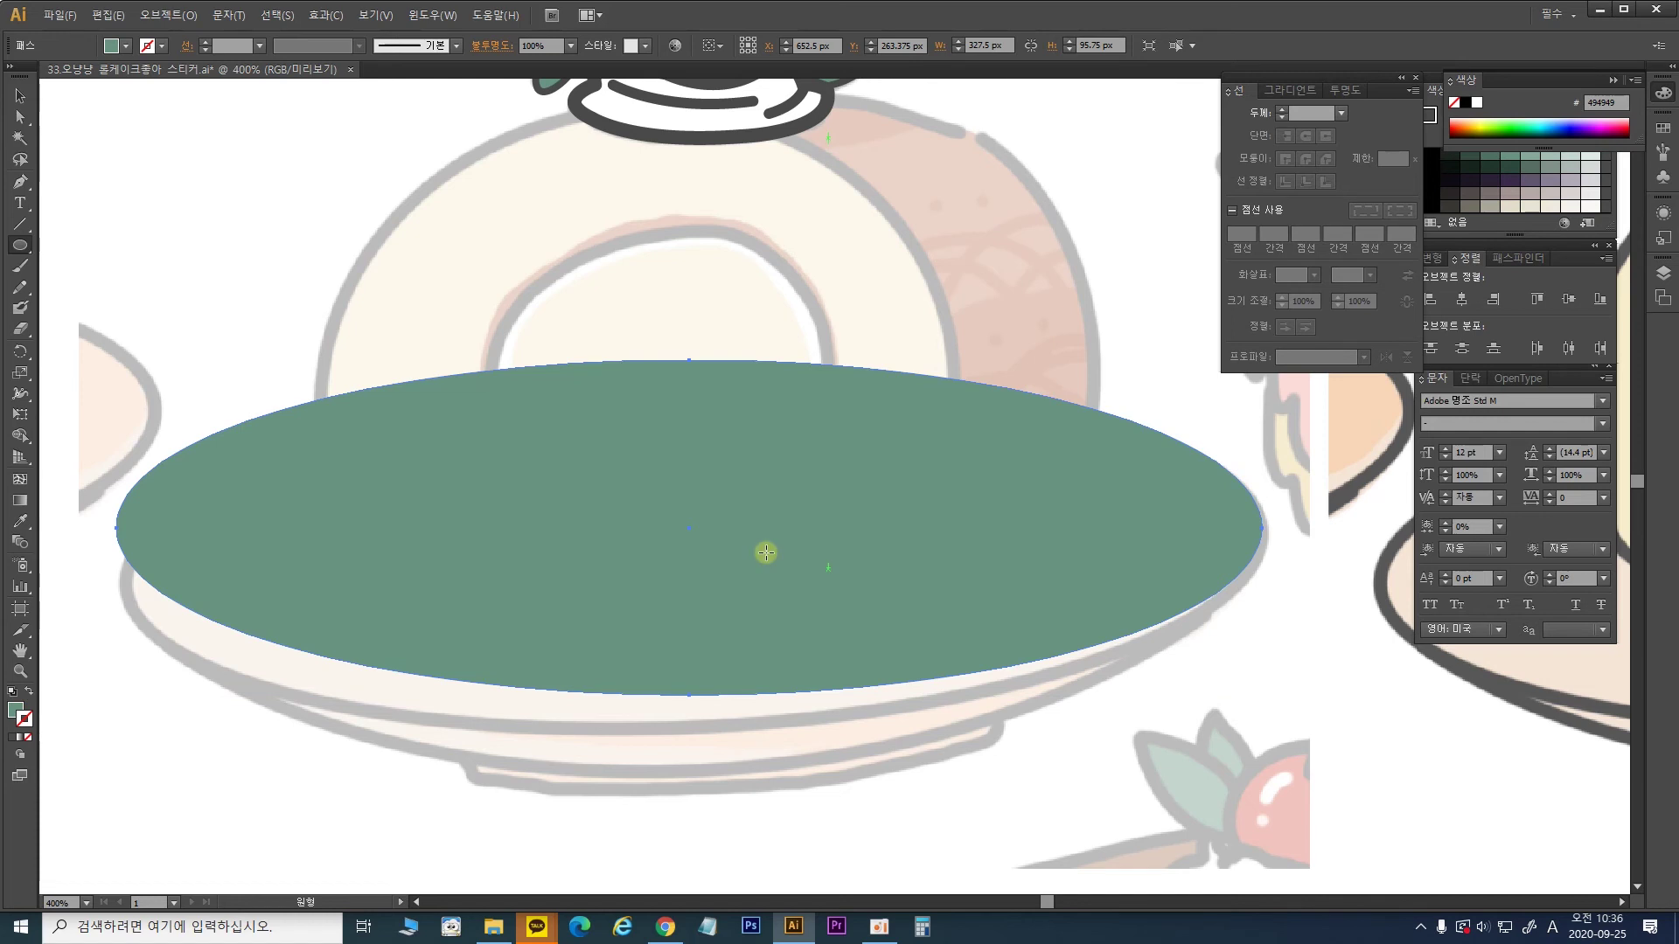
Step: Give the plate ellipse the whipped cream outline's appearance, with no fill and a 4 pt dark grey stroke
drag(434, 296, 412, 367)
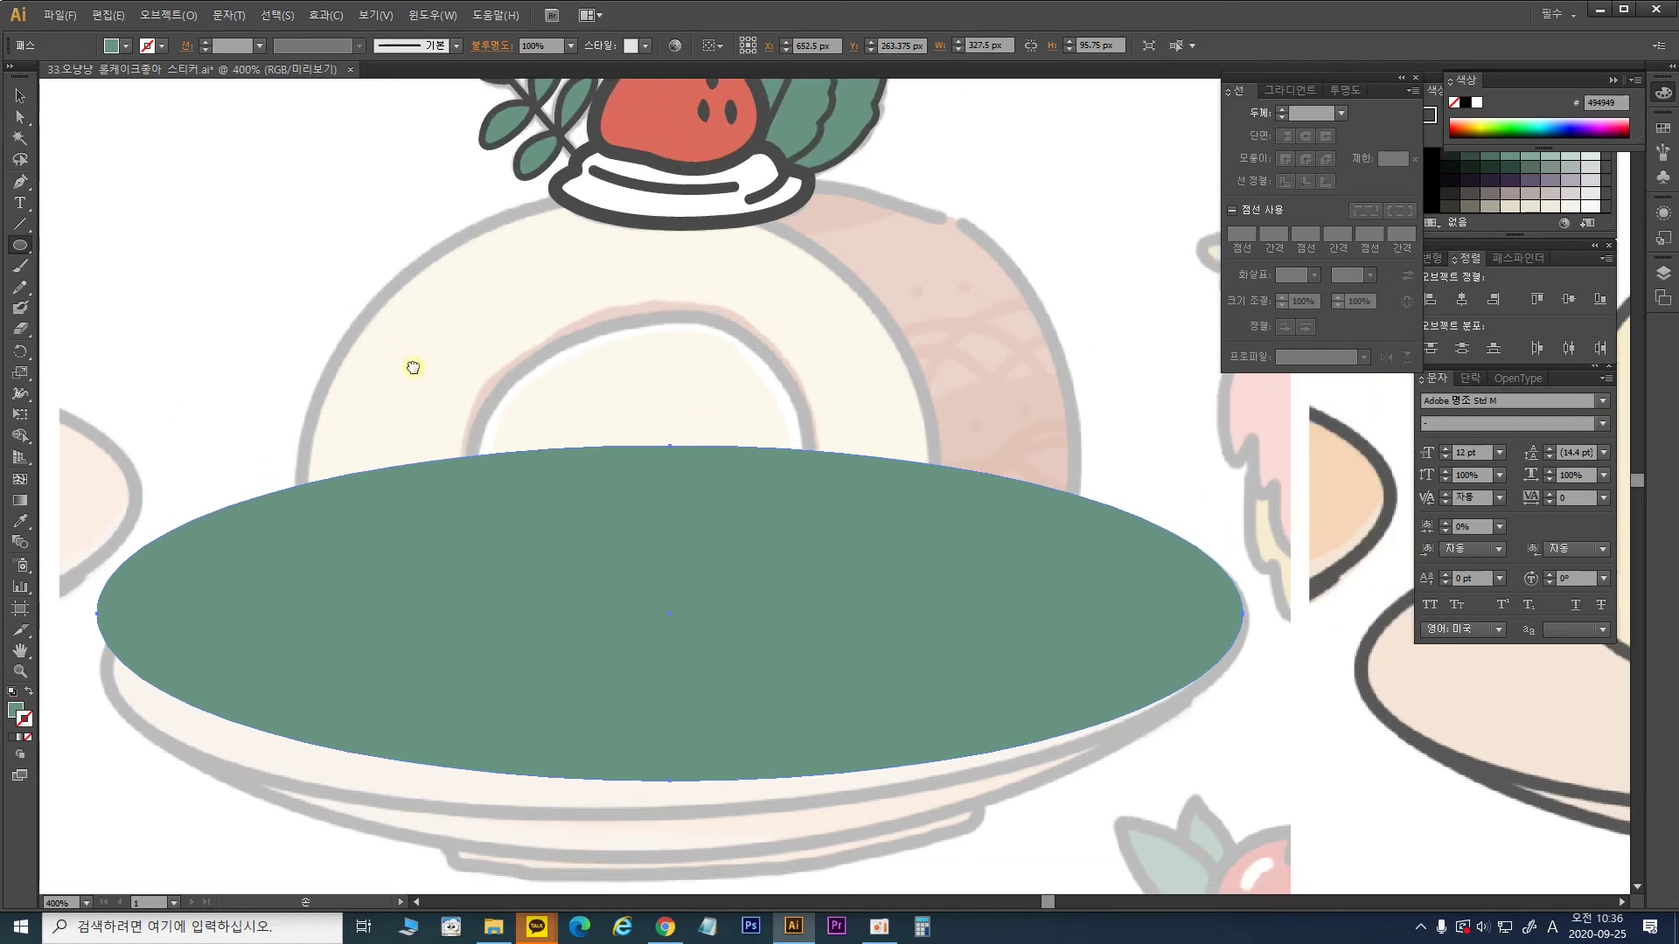
click(17, 527)
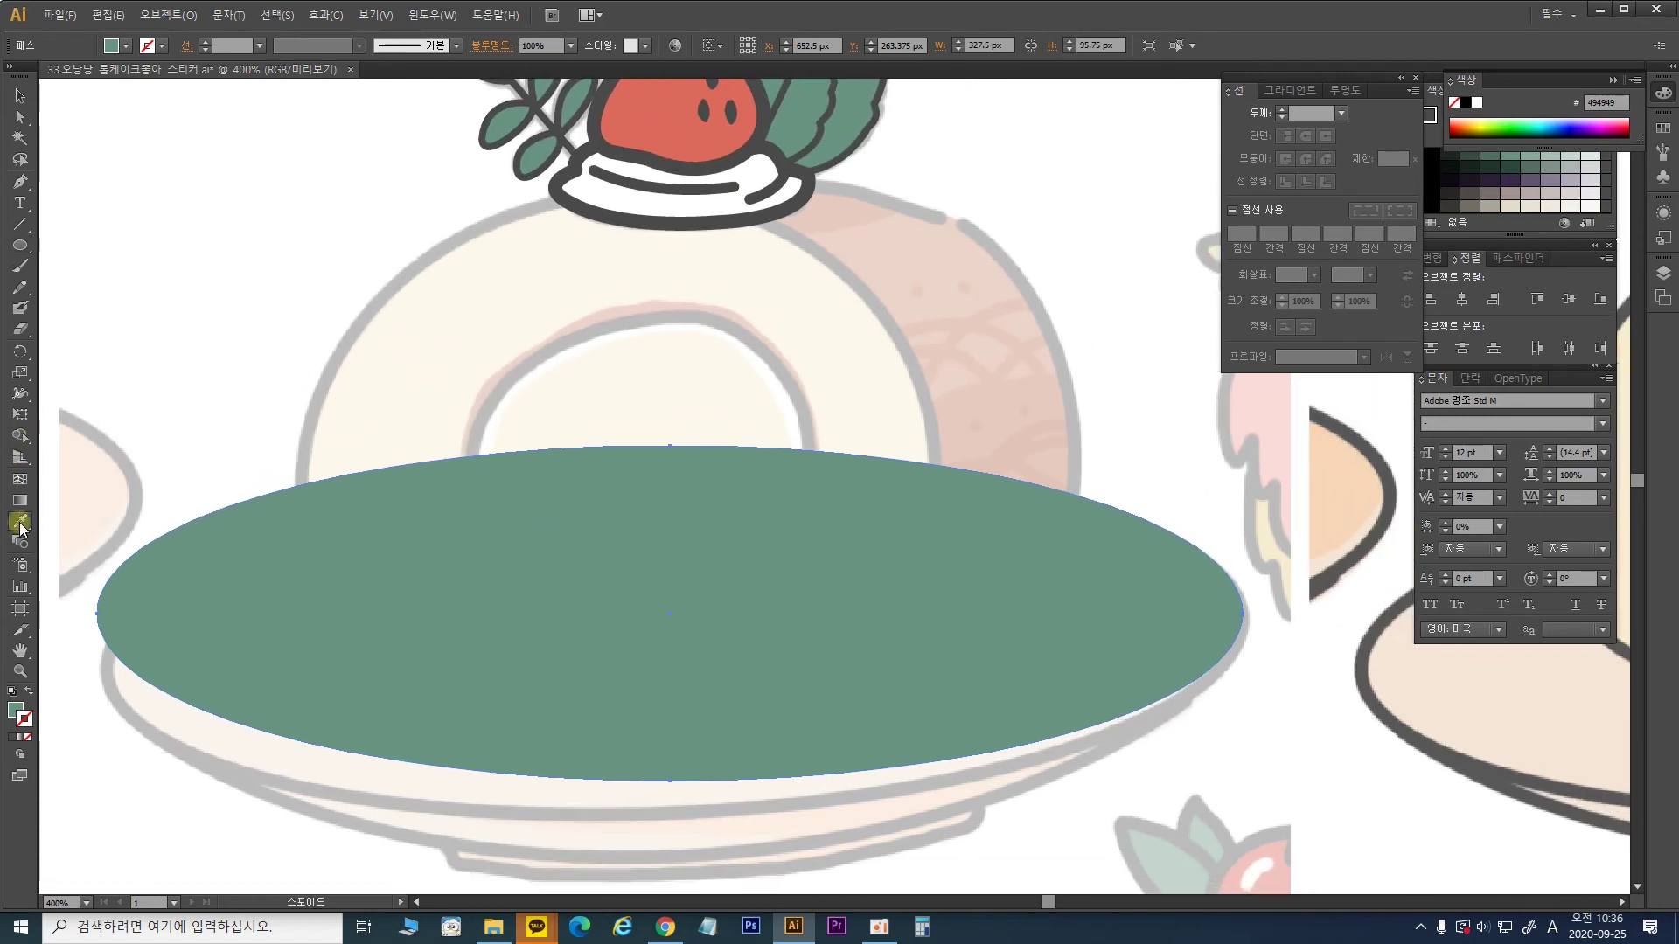
click(666, 215)
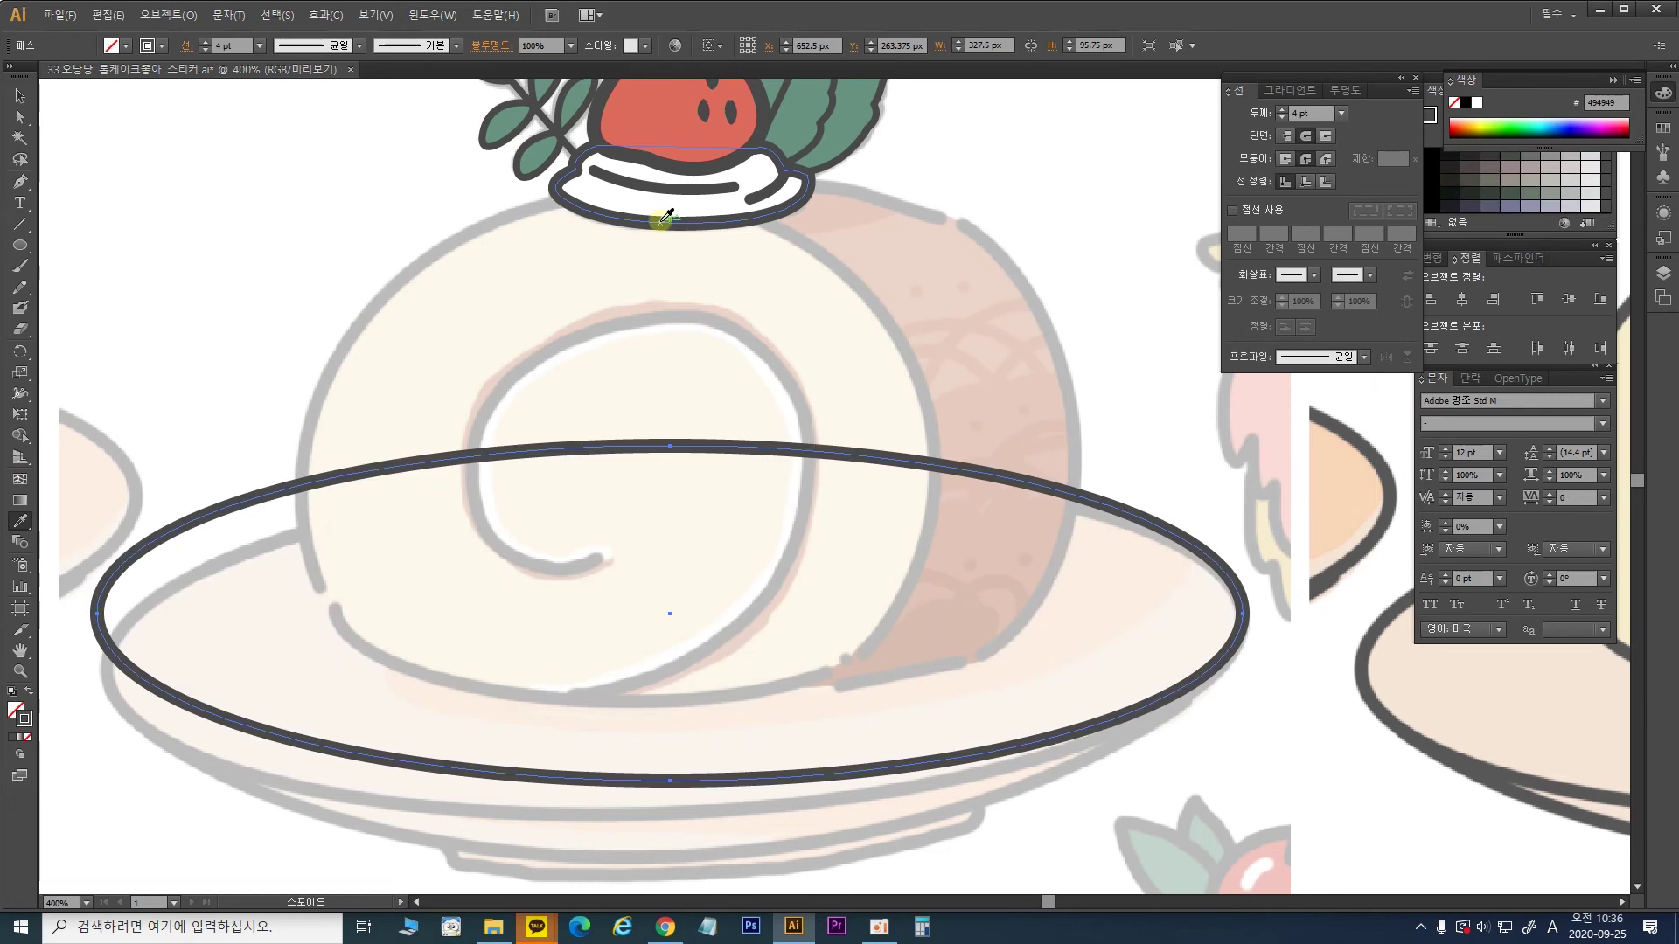
click(29, 102)
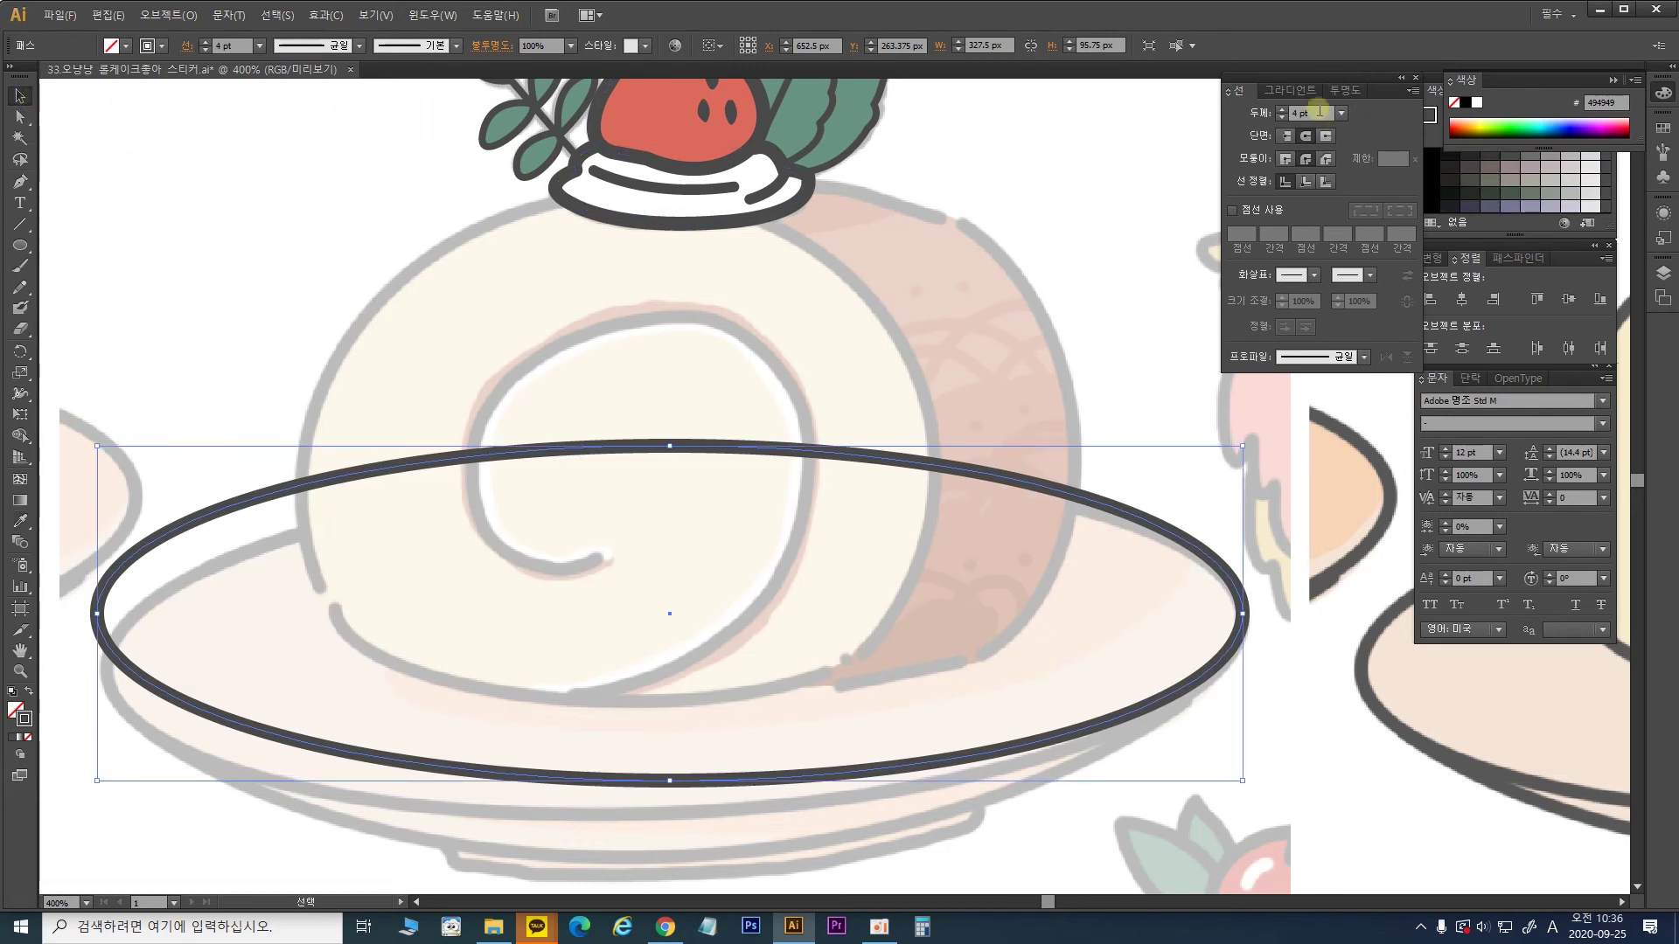
click(1312, 155)
Step: Rotate the ellipse slightly counterclockwise, move it down onto the sketched plate's rim, and deselect it
drag(1058, 485, 1082, 421)
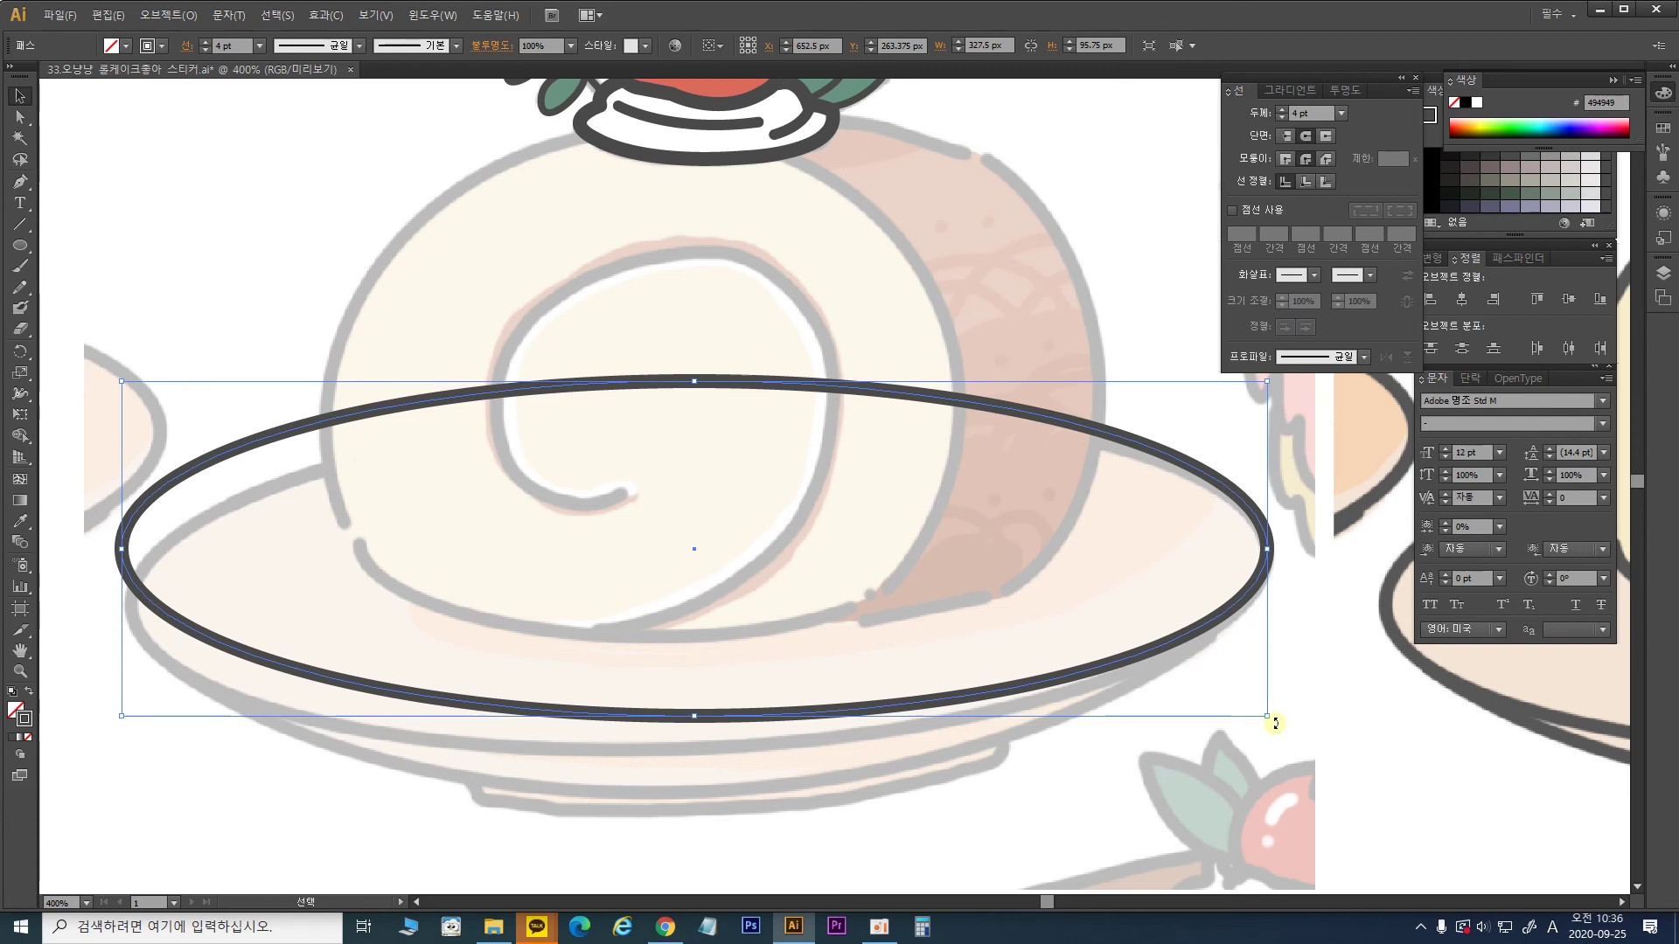
drag(1274, 722, 1287, 691)
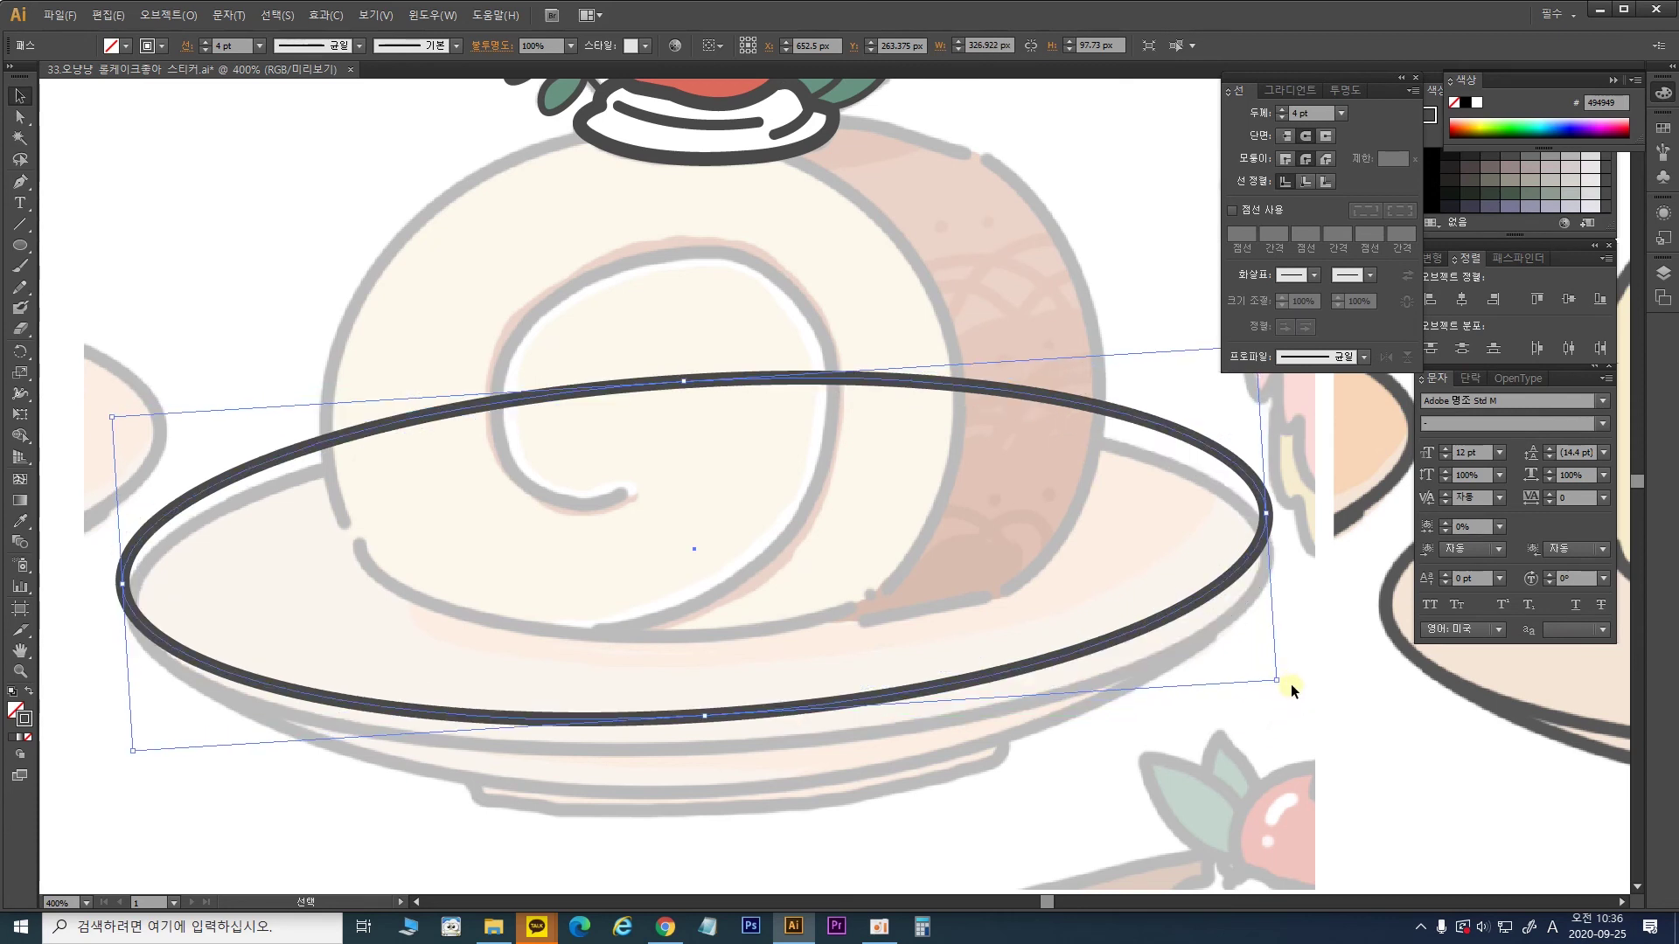
drag(1285, 685, 1285, 693)
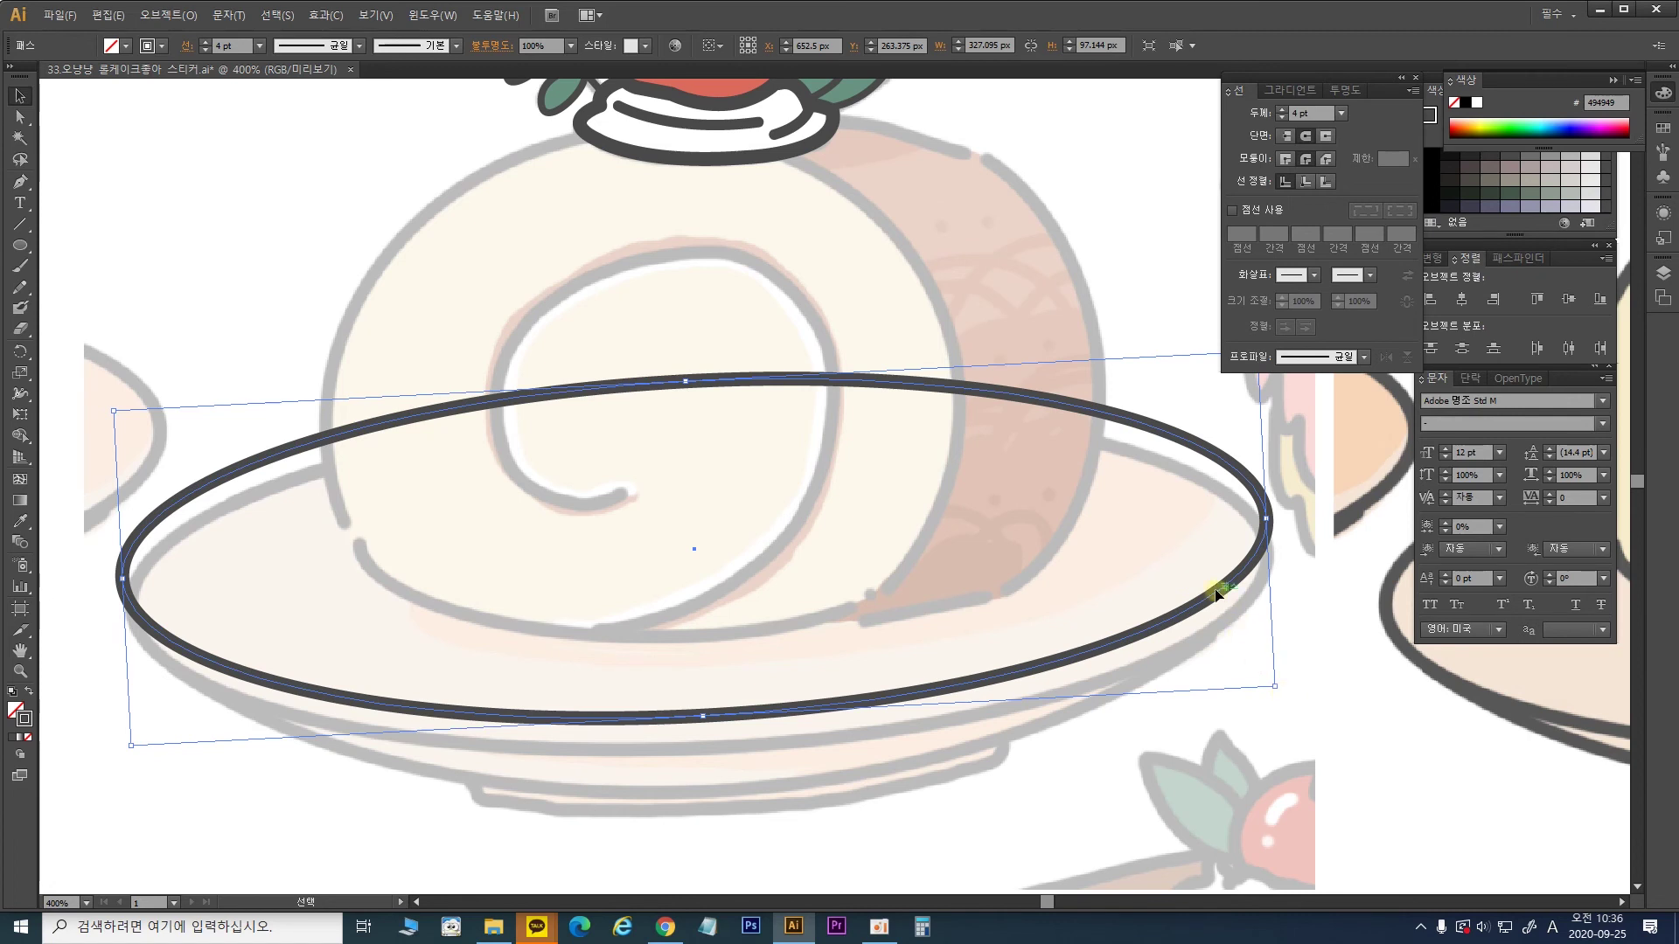
drag(1220, 597, 1217, 624)
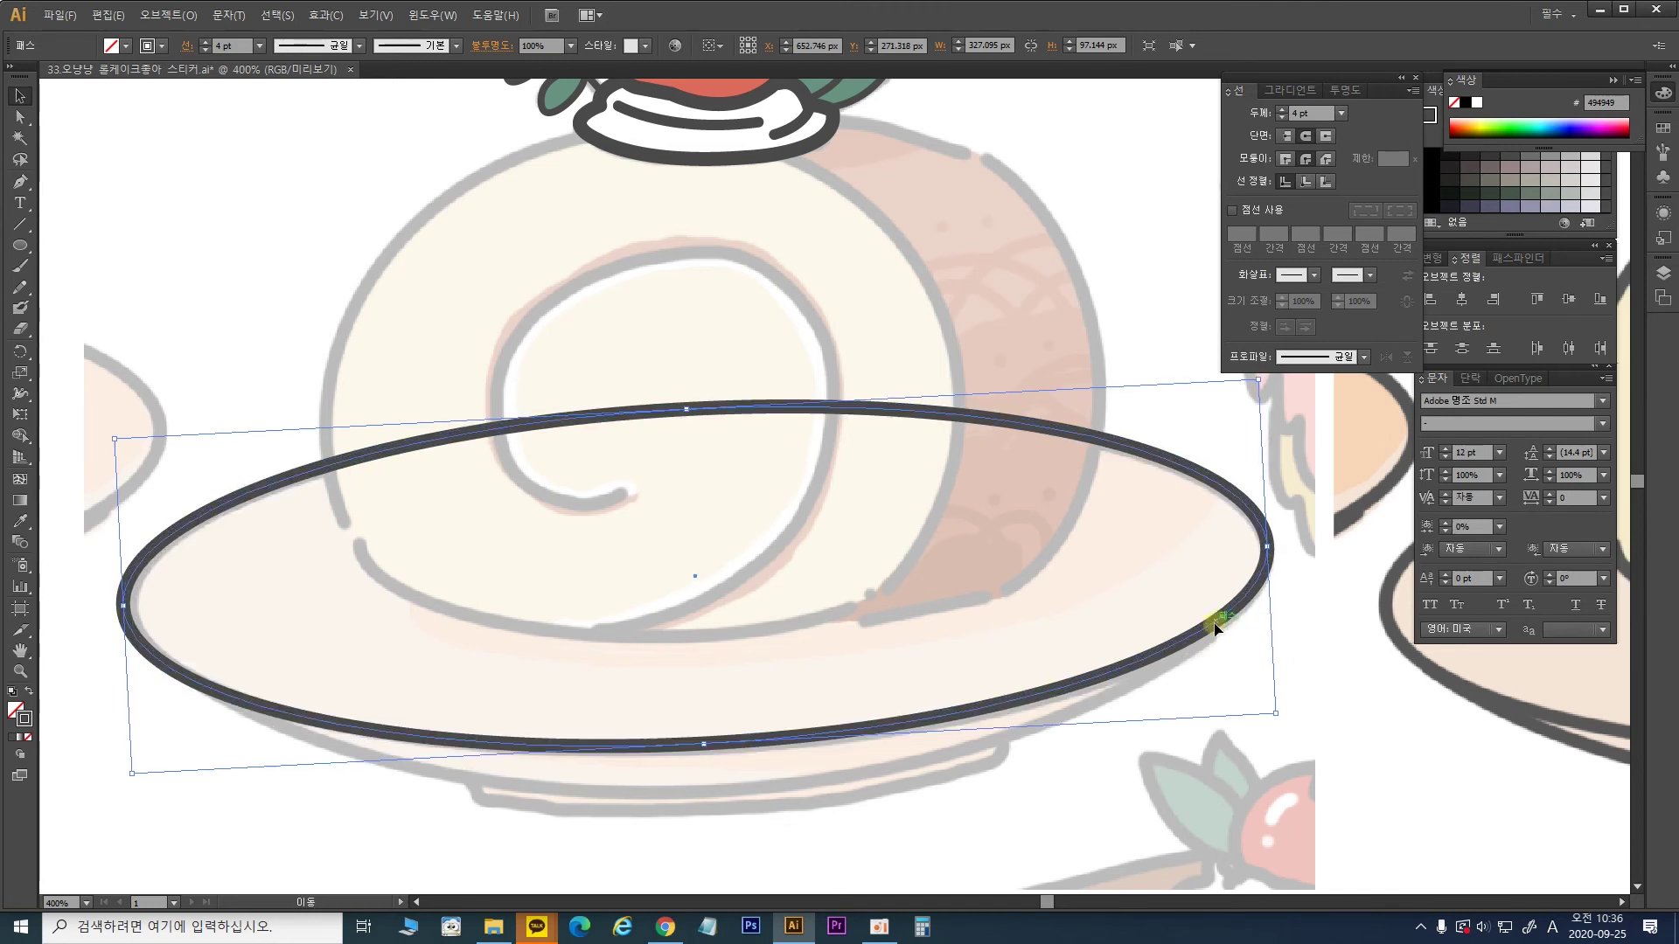
click(1309, 645)
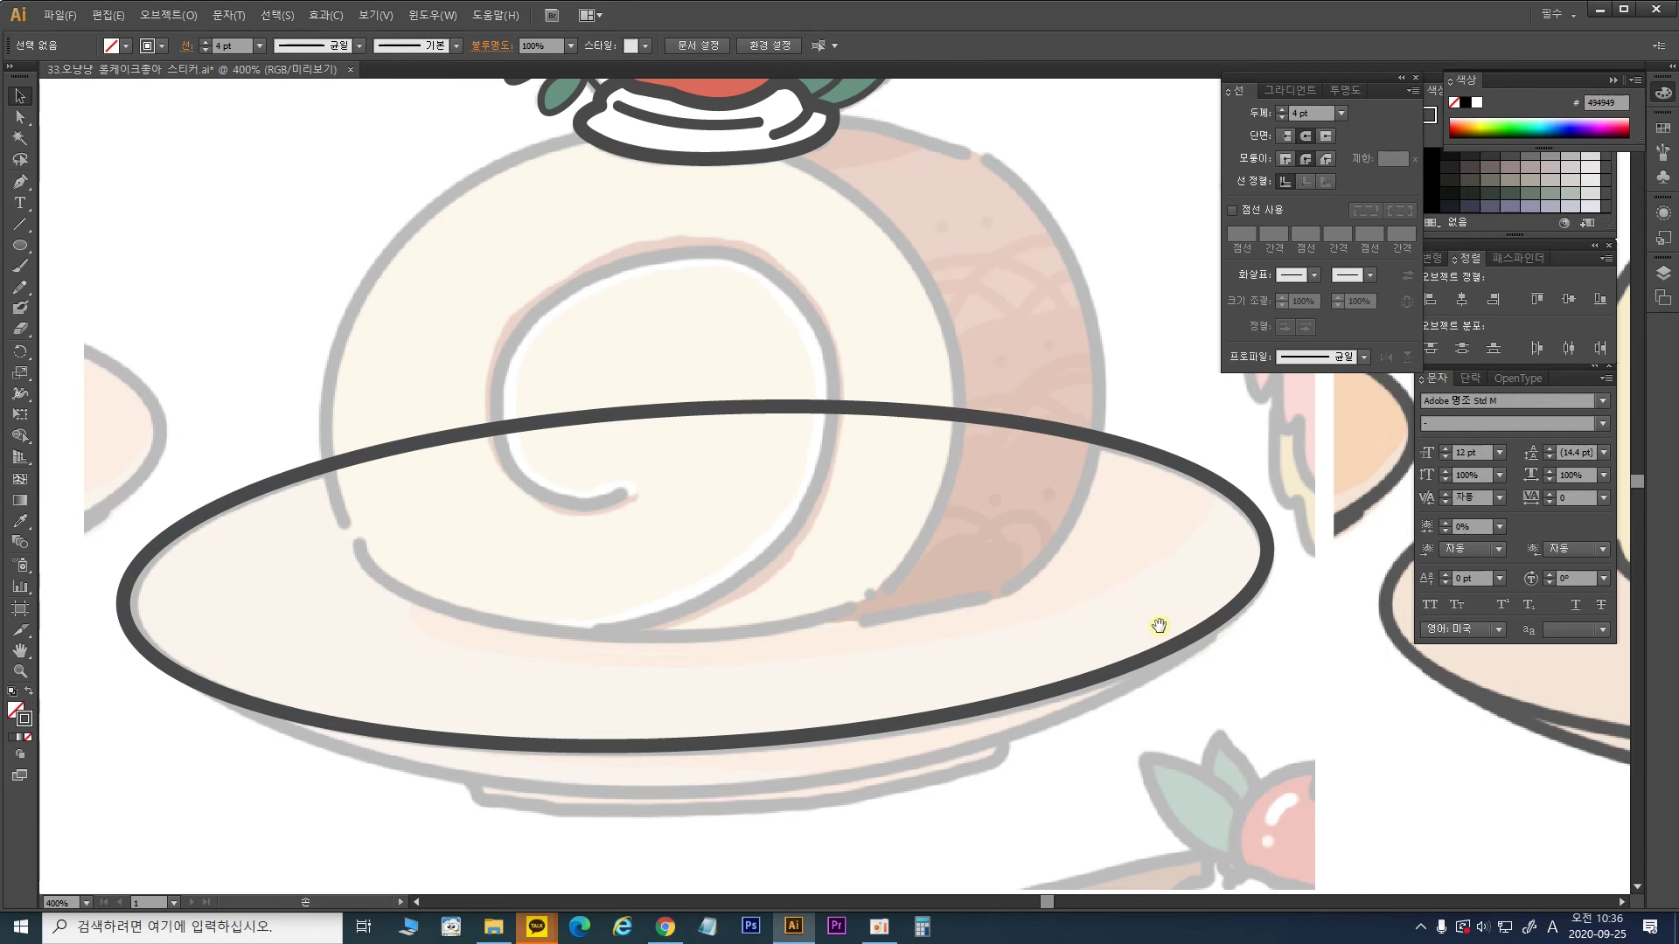
Step: Trace the plate's curved underside with the Pen tool, from the rim's left end to its right end
scroll(1162, 626, down, 1)
key(ctrl+plus)
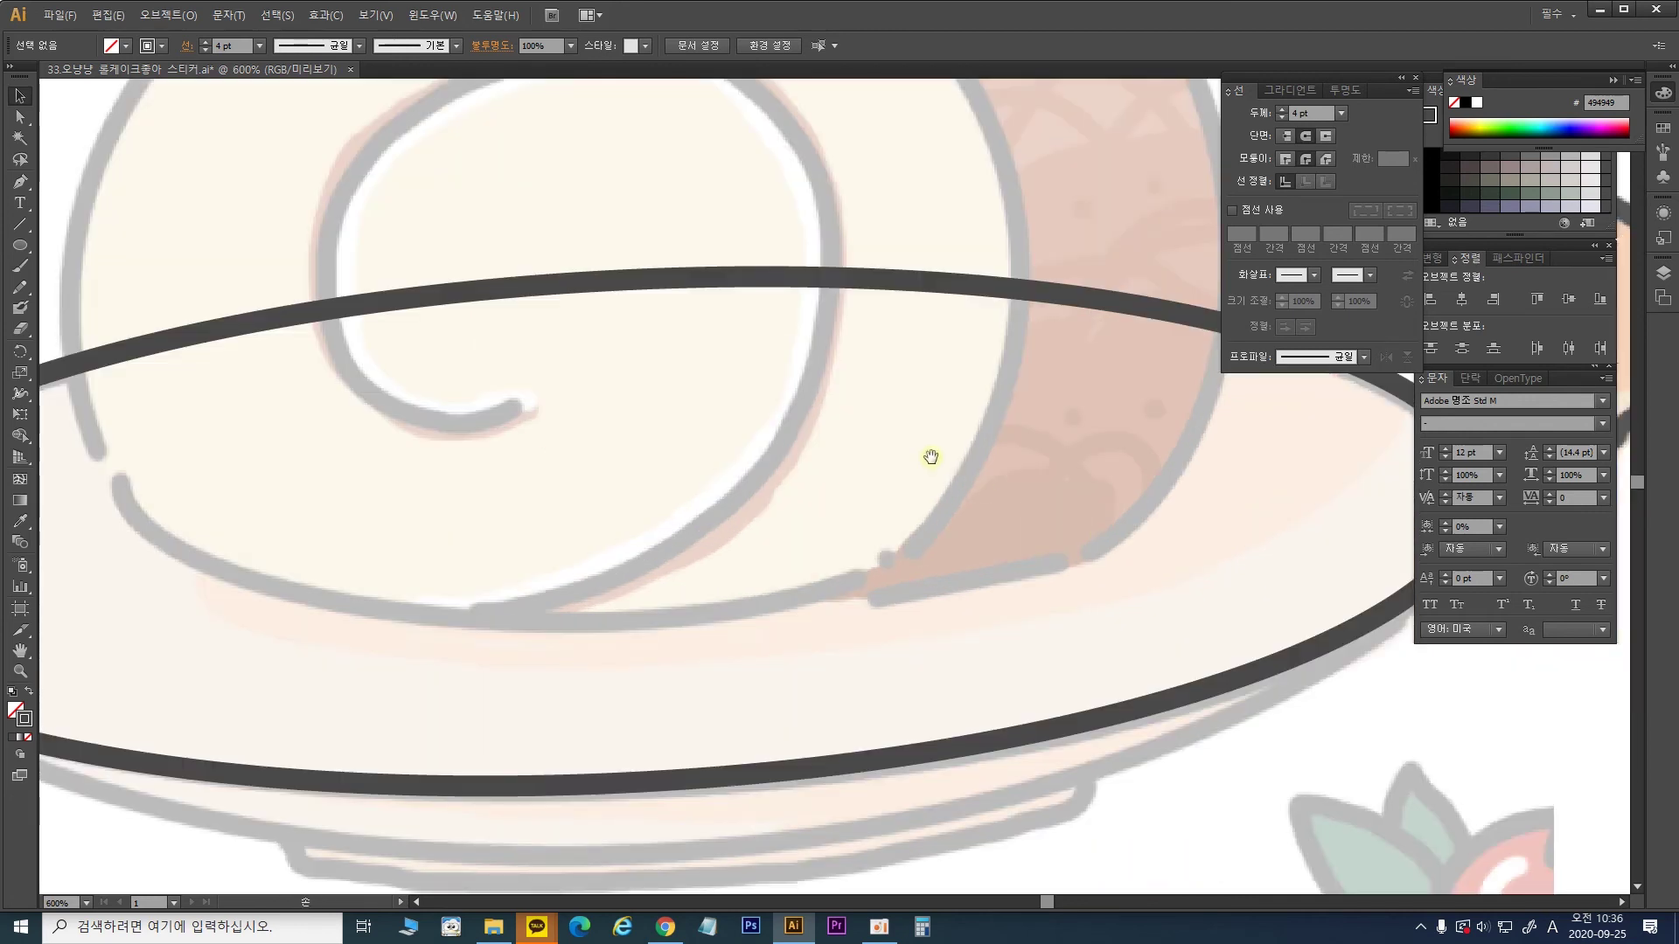
drag(929, 457, 1004, 372)
drag(765, 475, 884, 390)
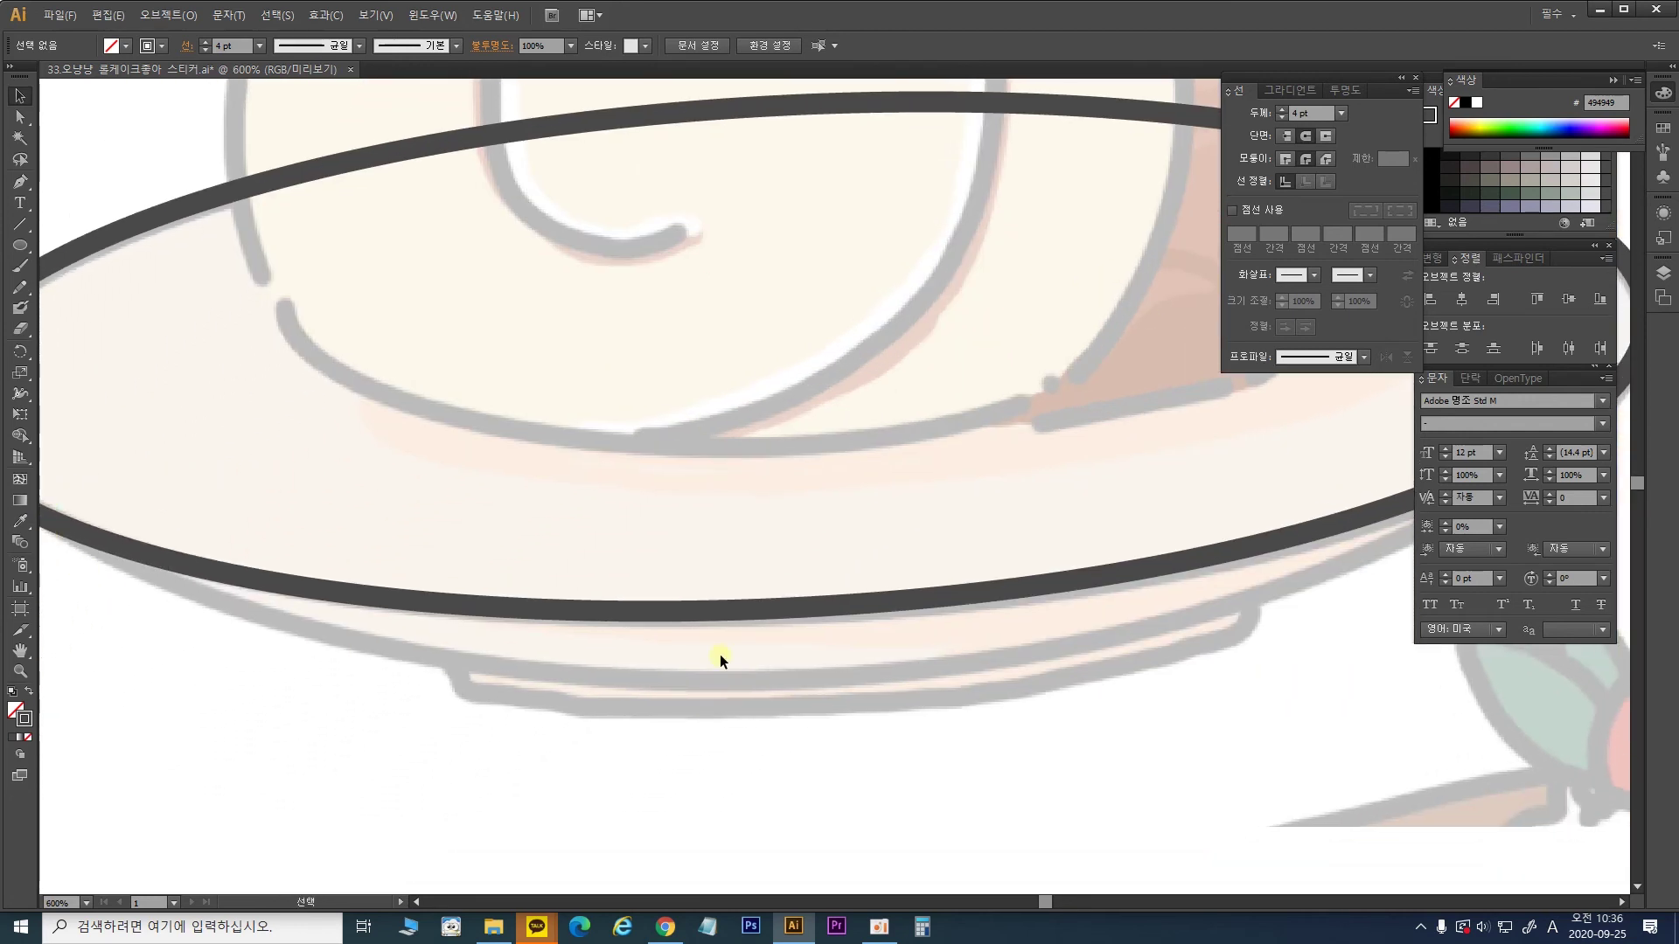
click(19, 182)
drag(243, 263, 361, 330)
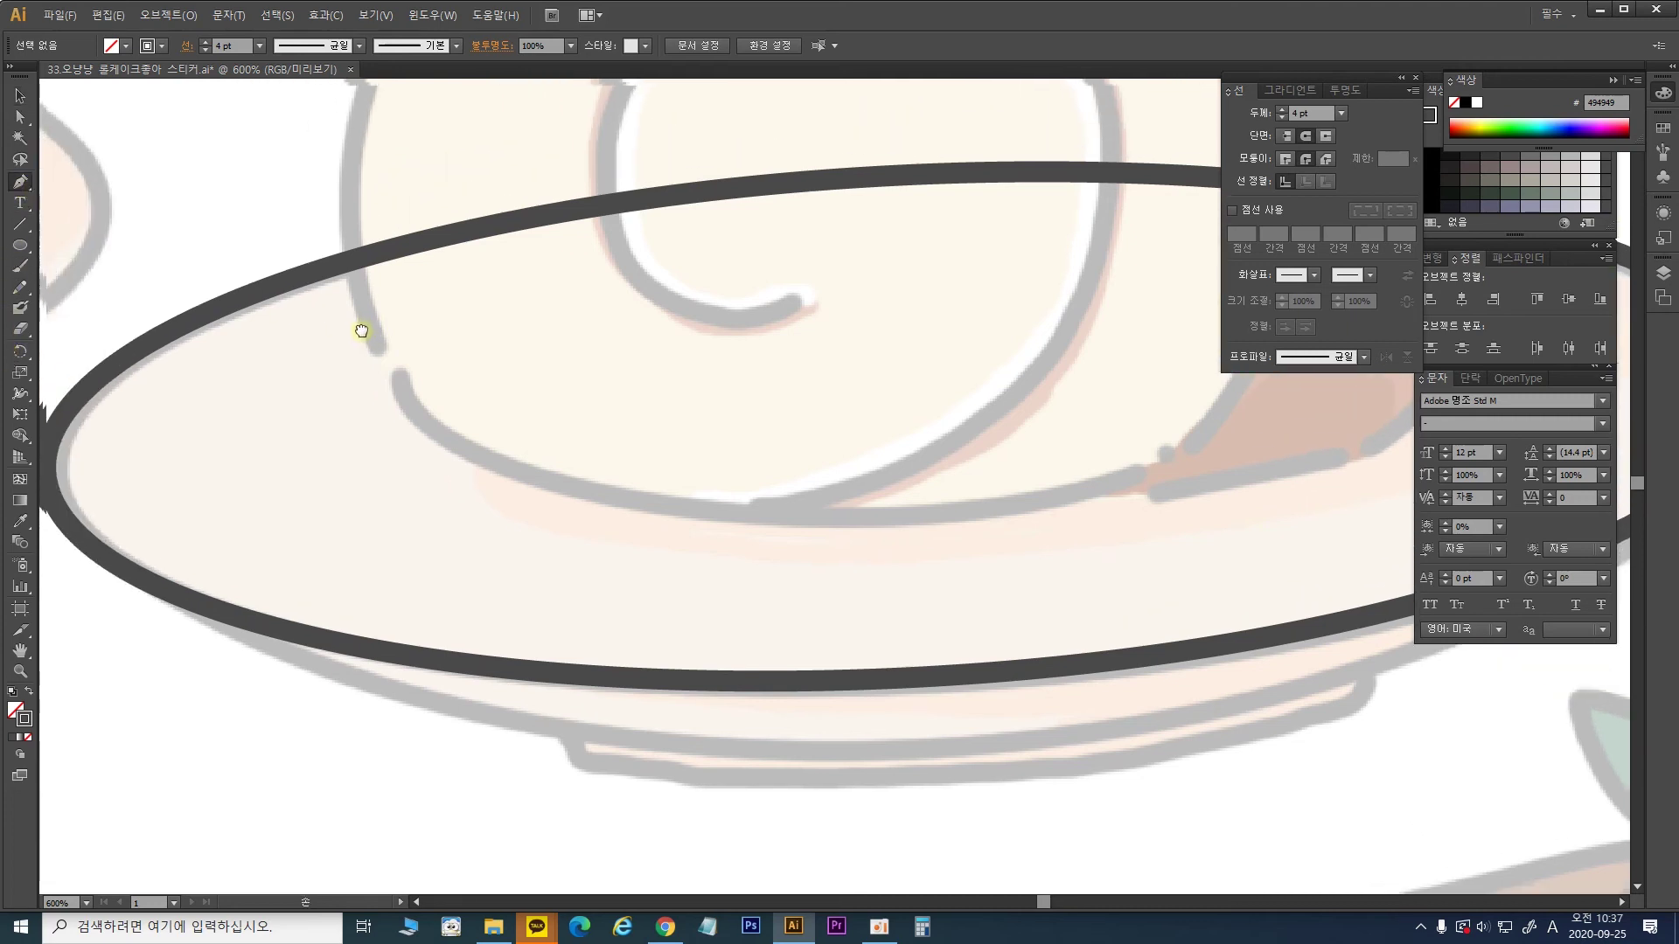
click(81, 538)
drag(1000, 747, 1517, 700)
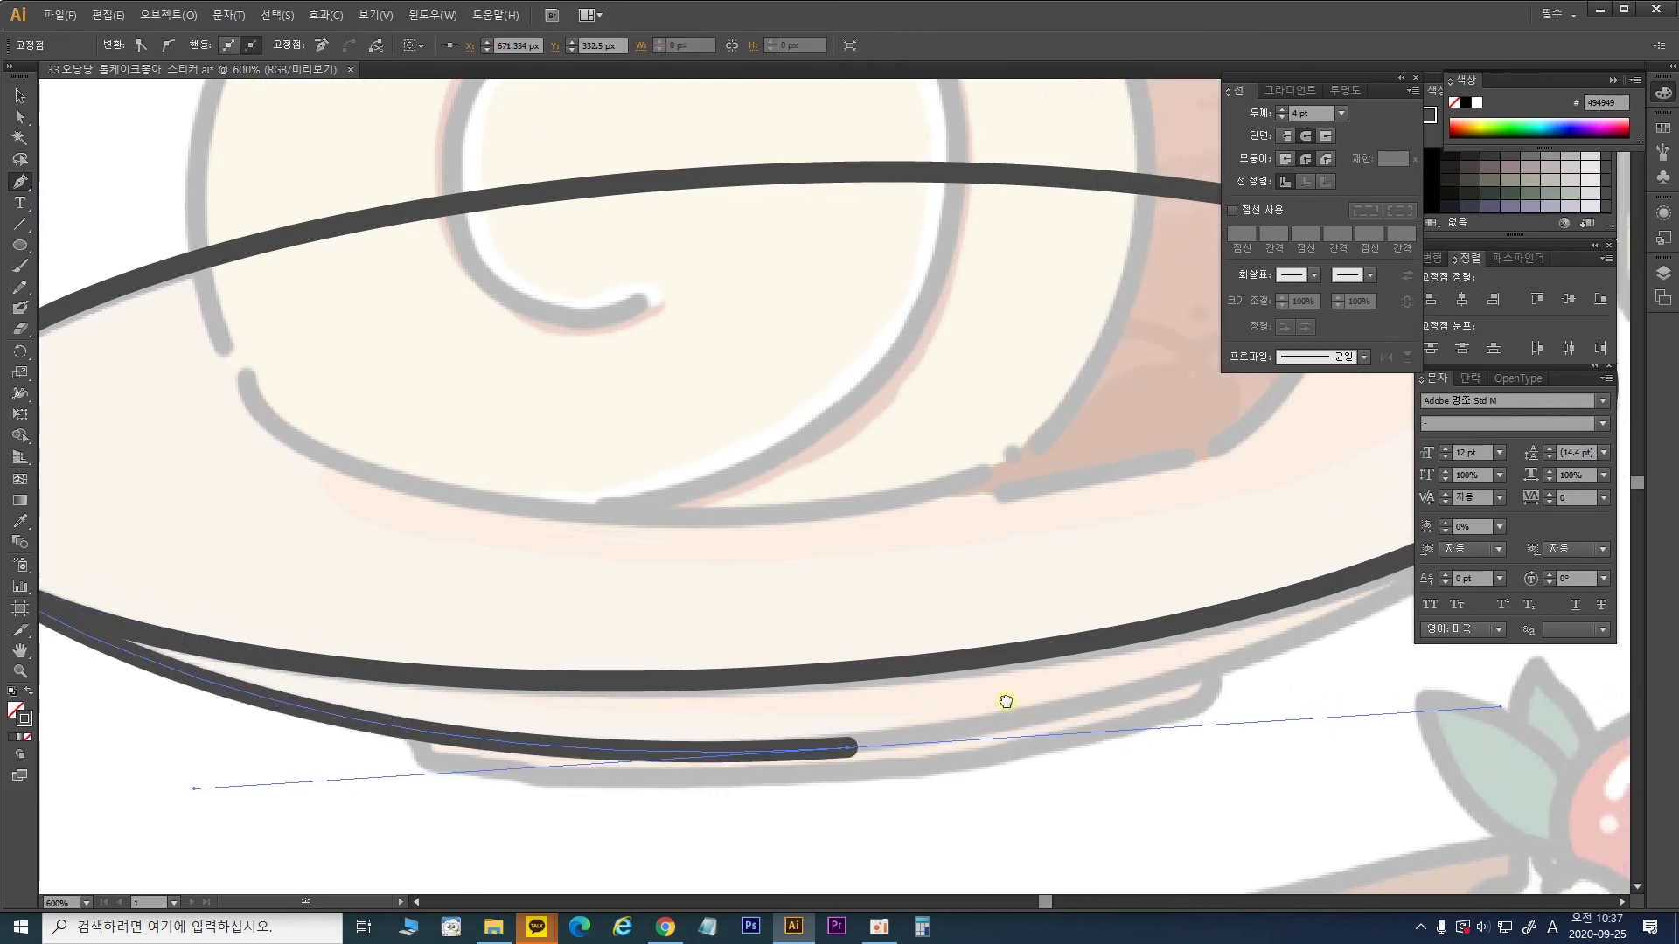
drag(1011, 700, 487, 749)
drag(343, 783, 339, 785)
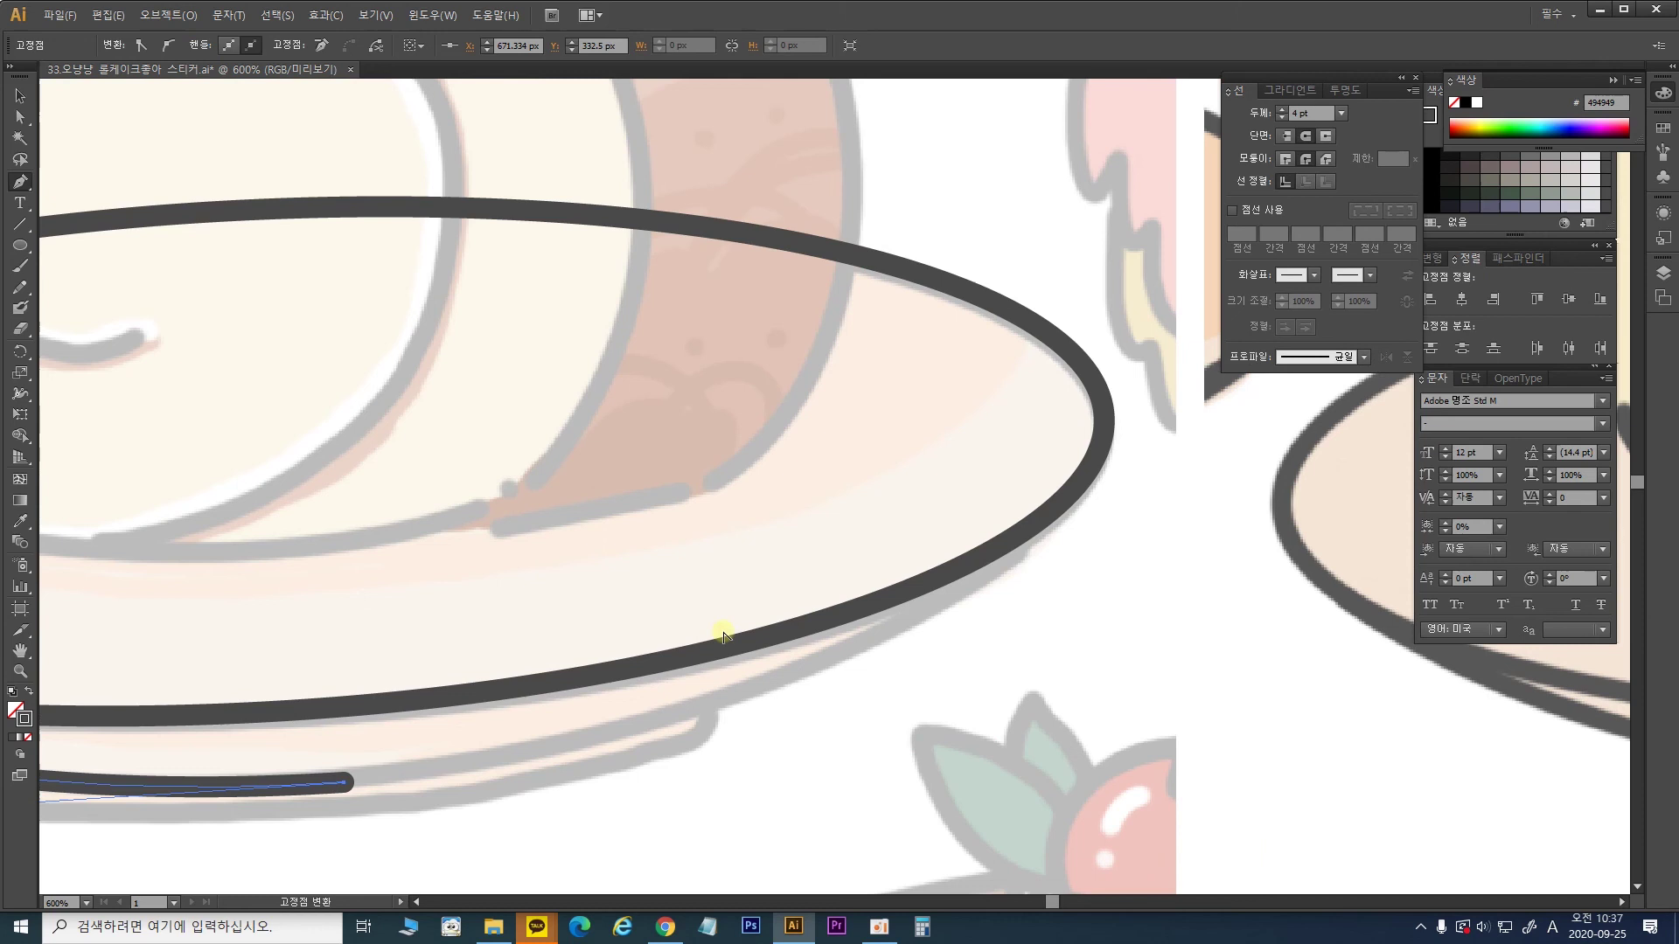
click(1098, 461)
mouse_move(1097, 460)
mouse_down()
mouse_move(1135, 225)
mouse_move(1276, 197)
mouse_move(1300, 163)
mouse_up()
key(ctrl+minus)
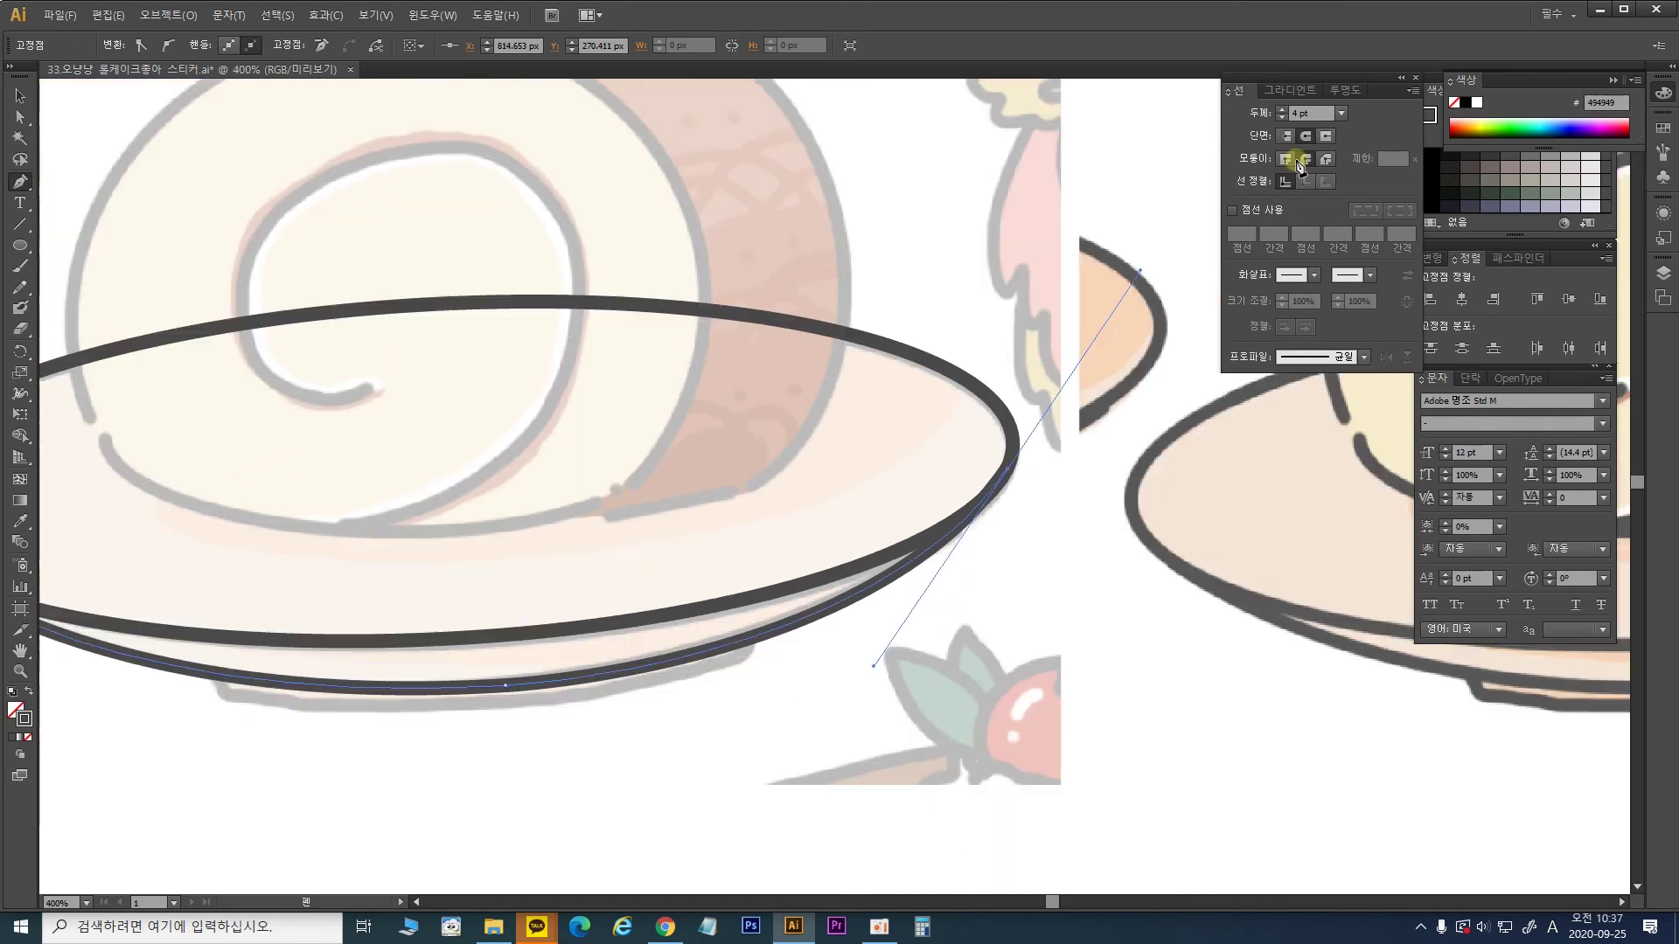
drag(701, 360, 862, 330)
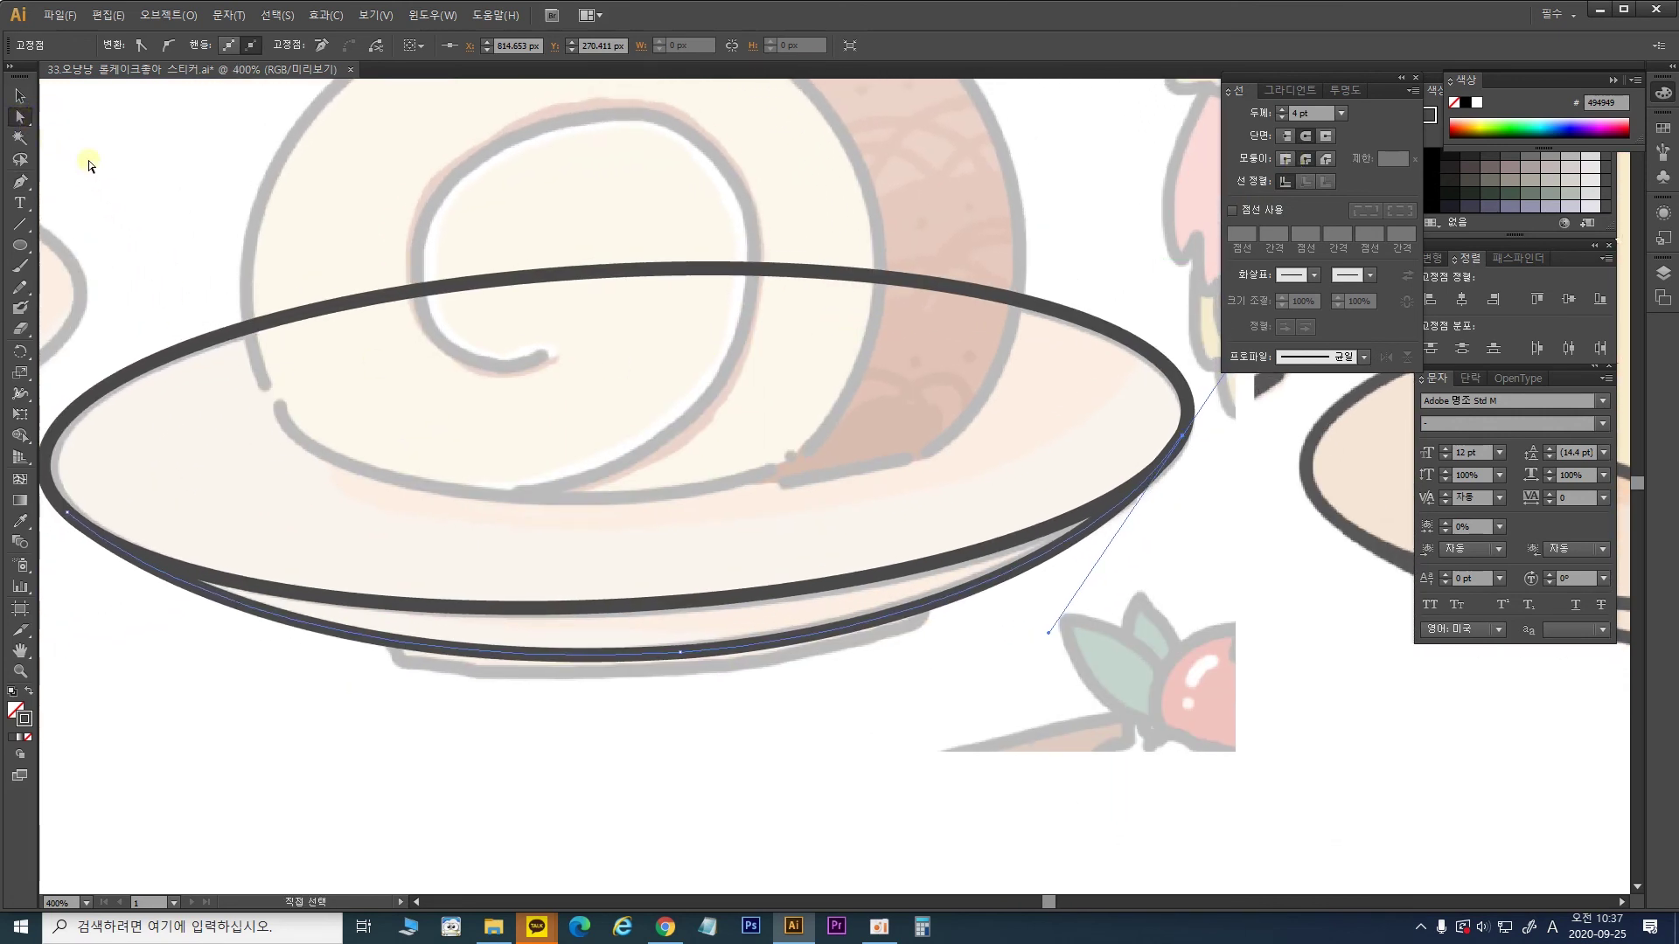
ctrl+click(161, 411)
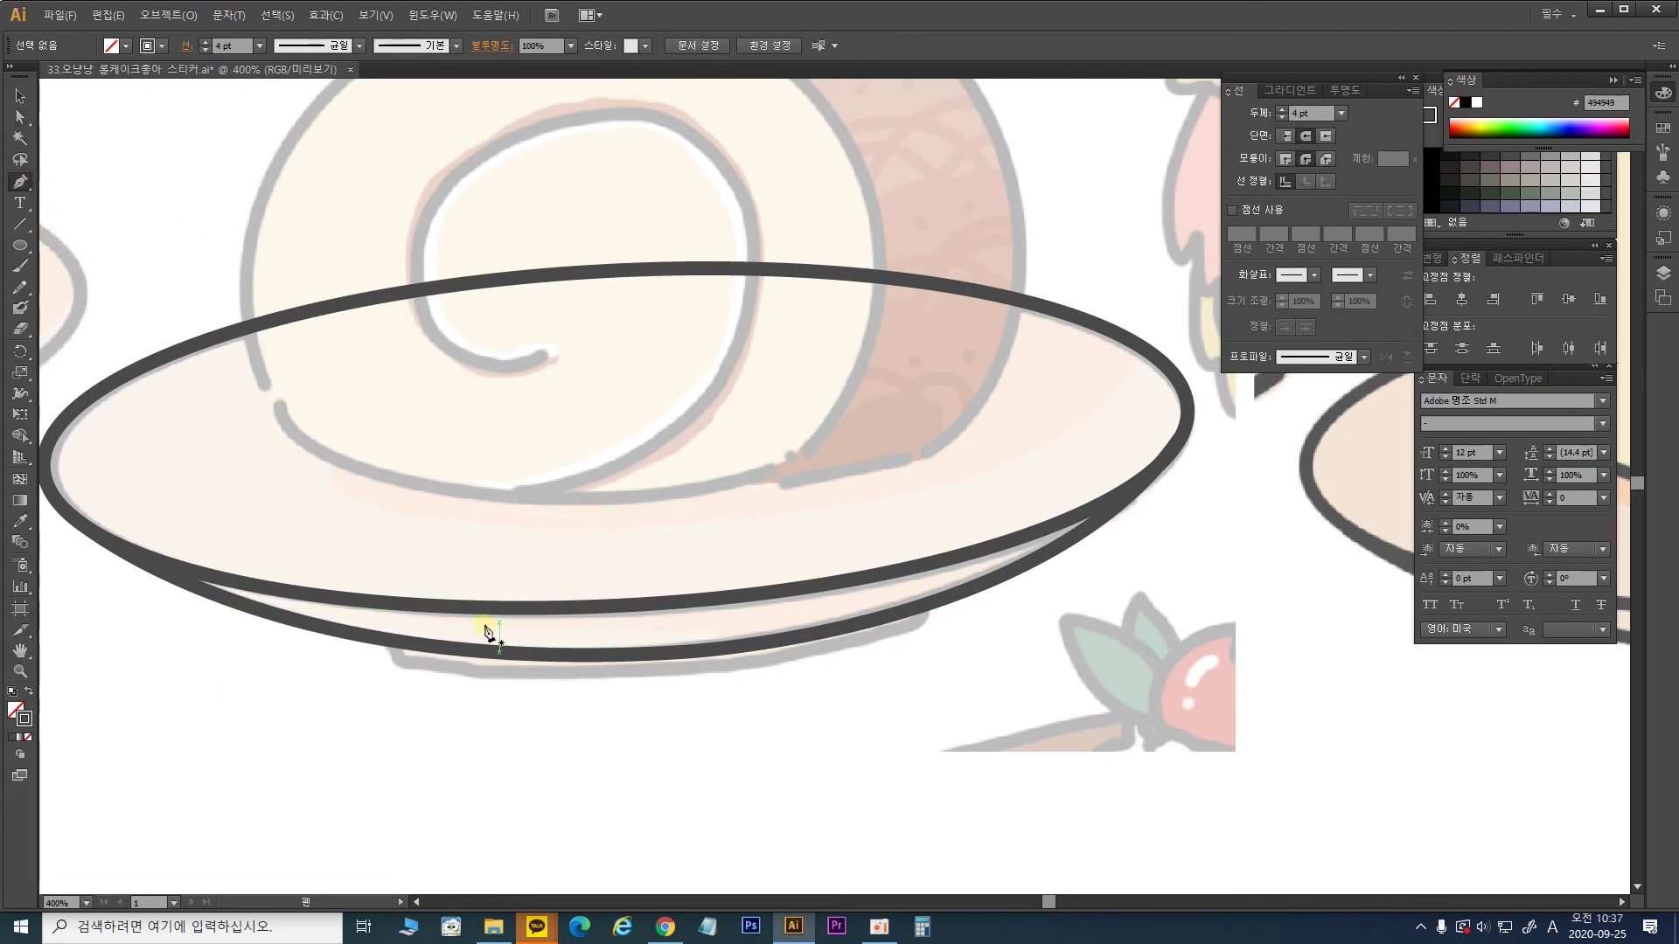
Step: Trace the plate's foot with the Pen tool as an open outline below the underside curve, and deselect it
click(391, 641)
click(400, 664)
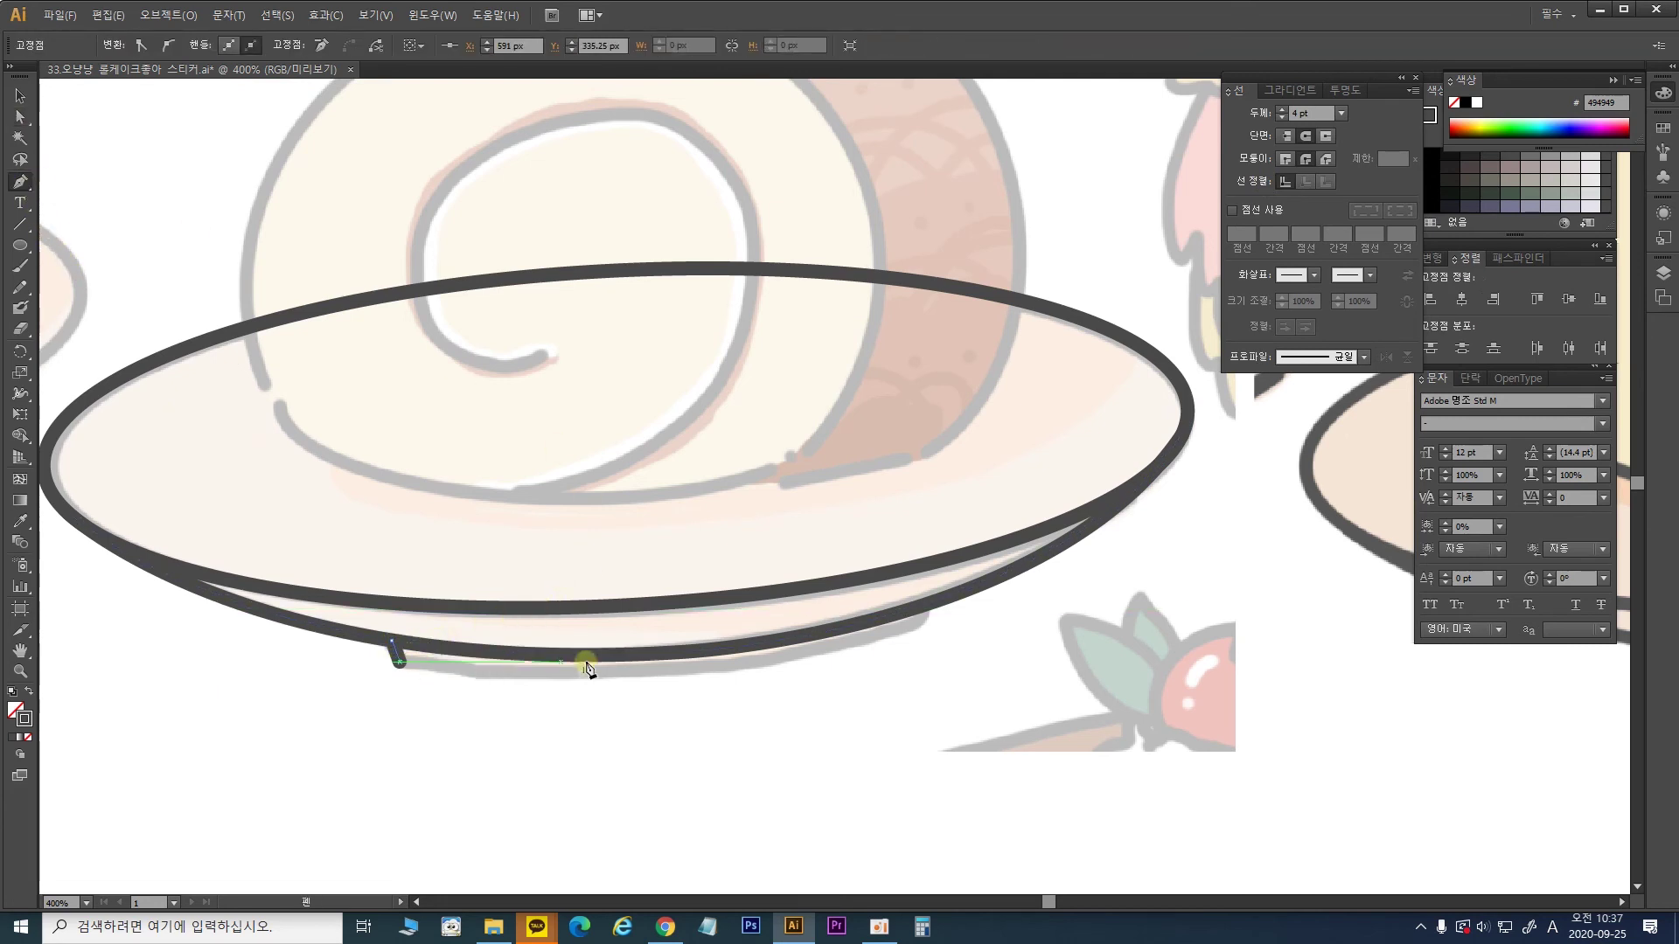
drag(656, 673, 809, 663)
click(657, 677)
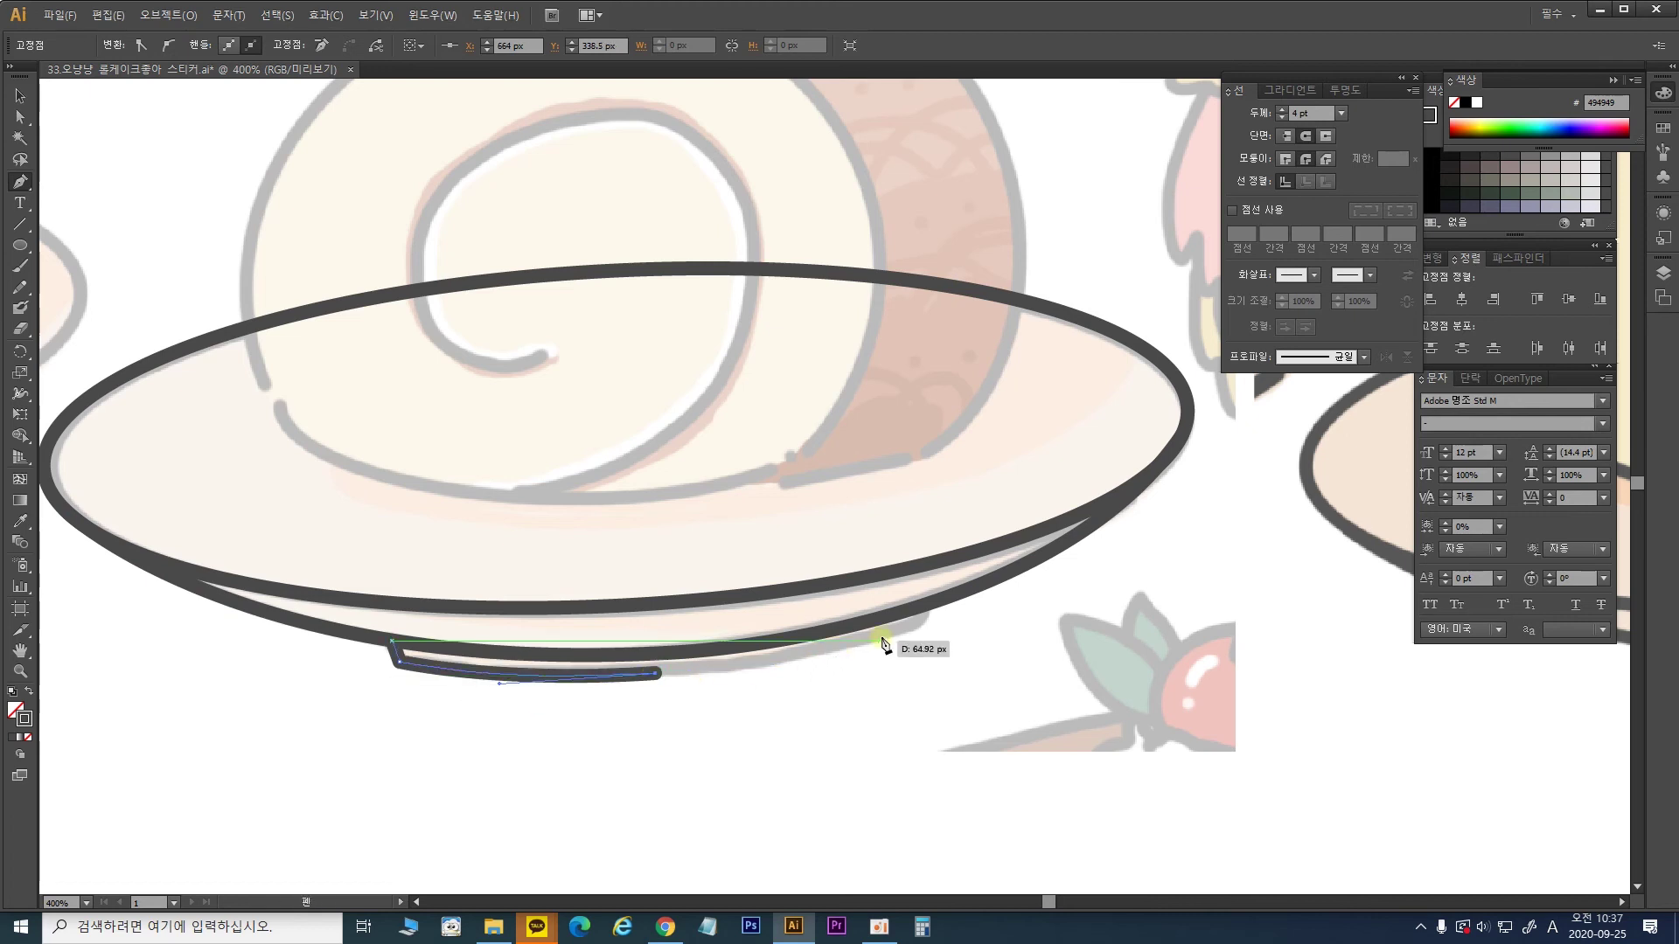
drag(914, 626, 980, 592)
click(915, 626)
click(923, 608)
click(19, 95)
click(313, 169)
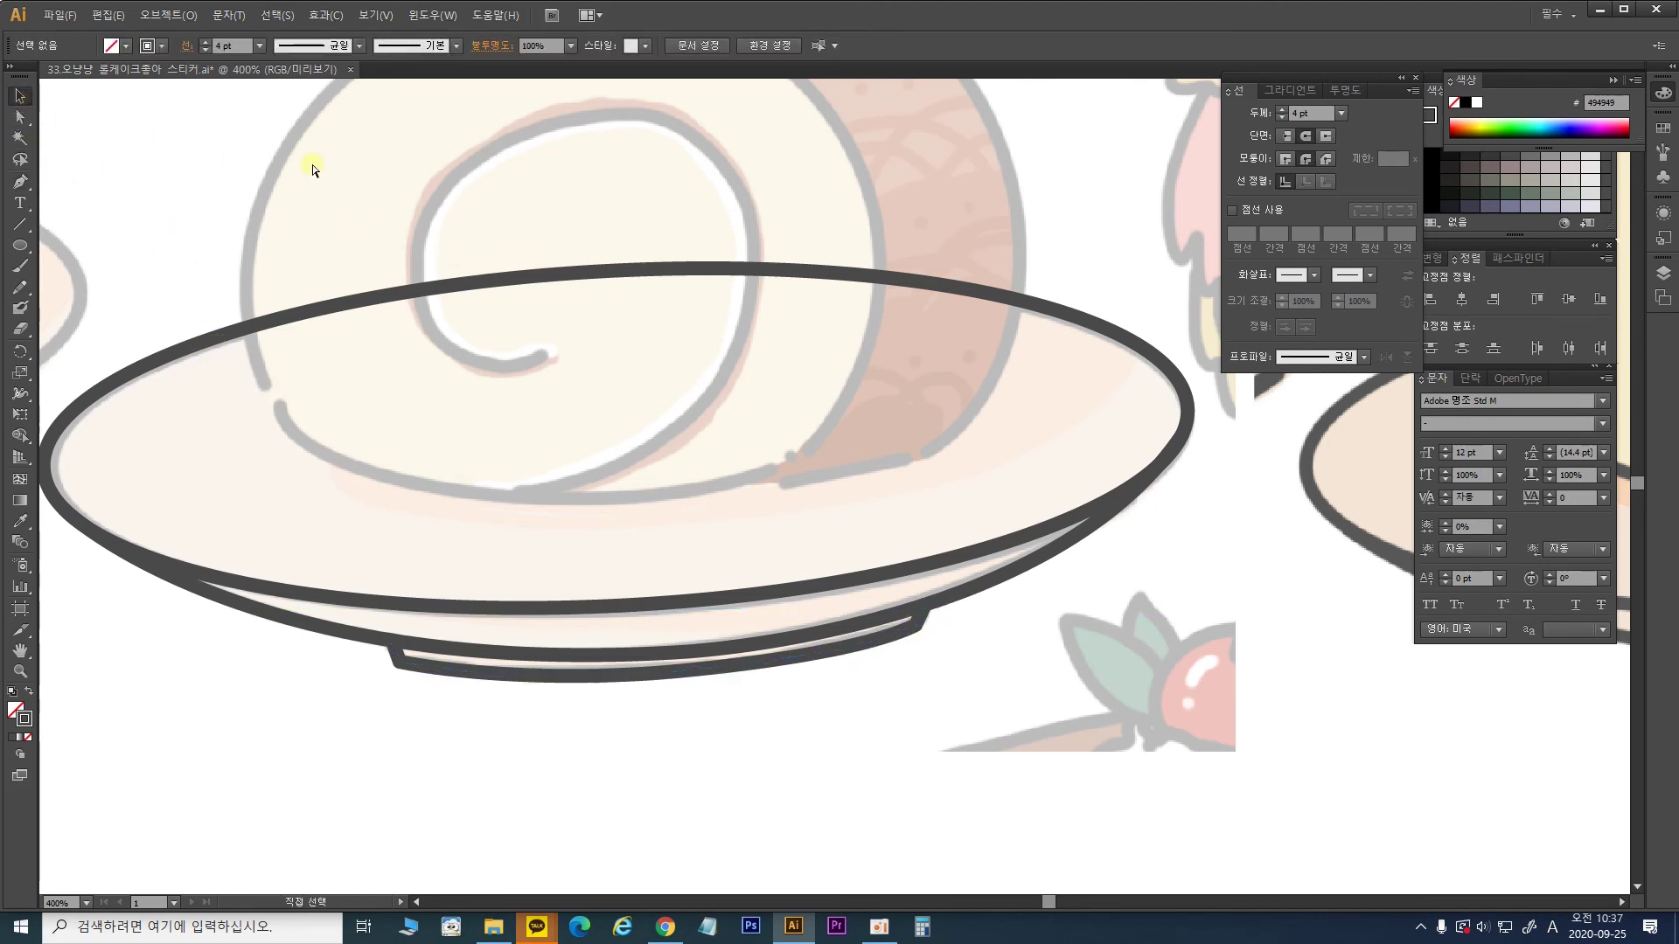
Step: Copy the plate's rim ellipse and paste a duplicate in front at the same position
key(ctrl+minus)
key(ctrl+plus)
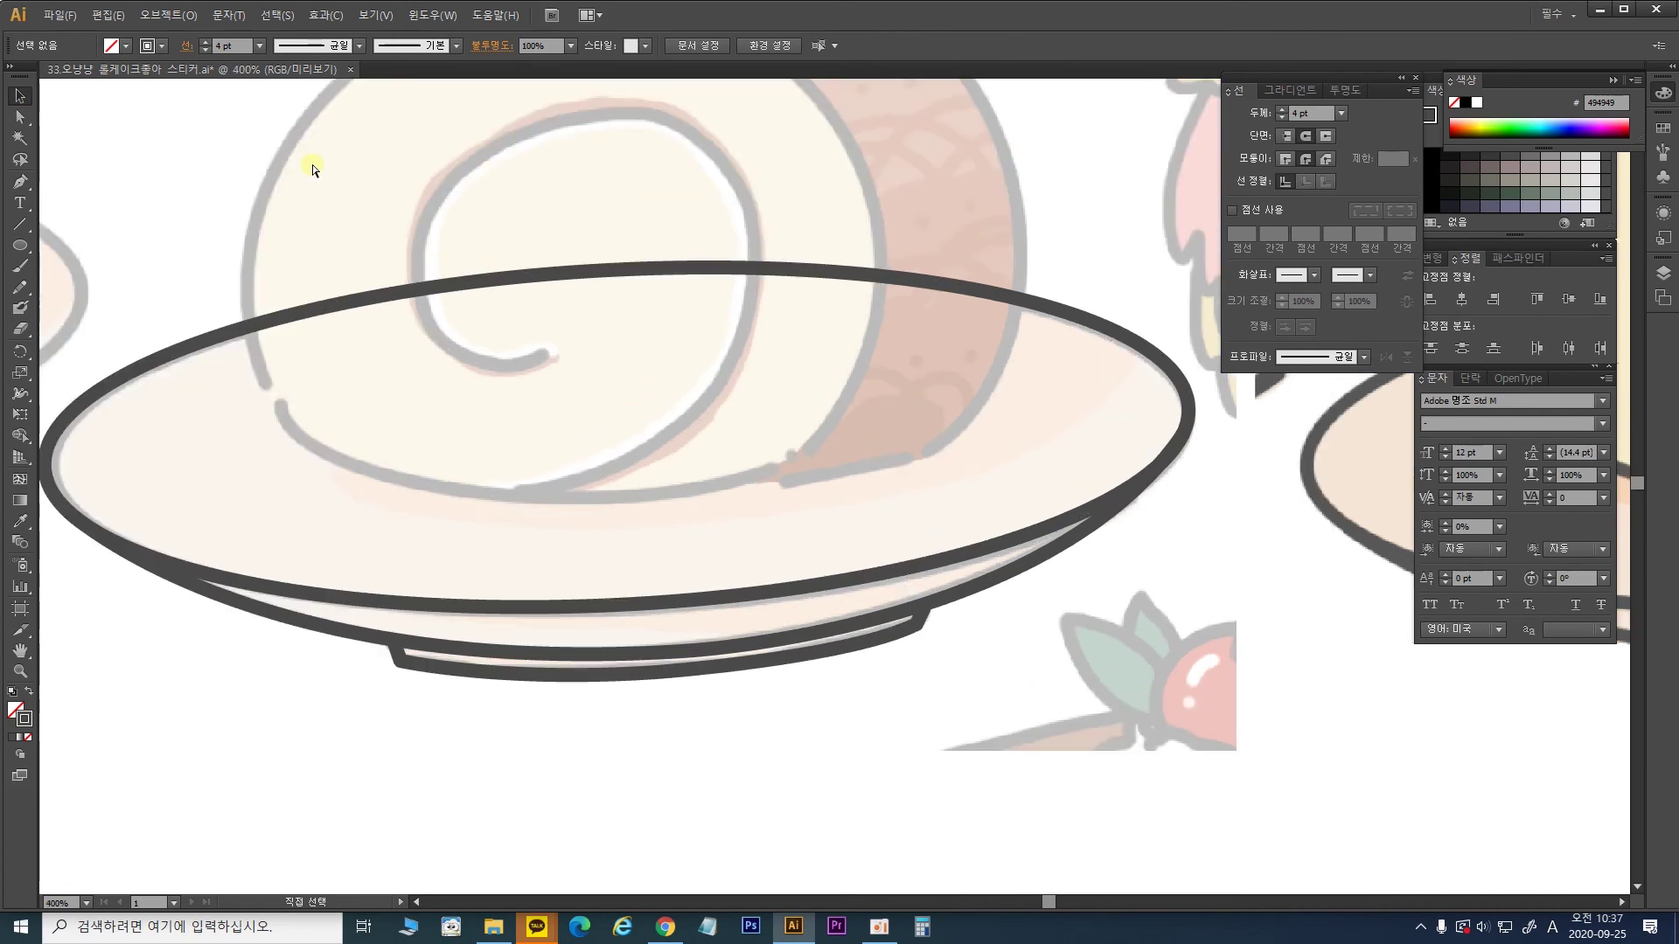
drag(629, 383, 830, 491)
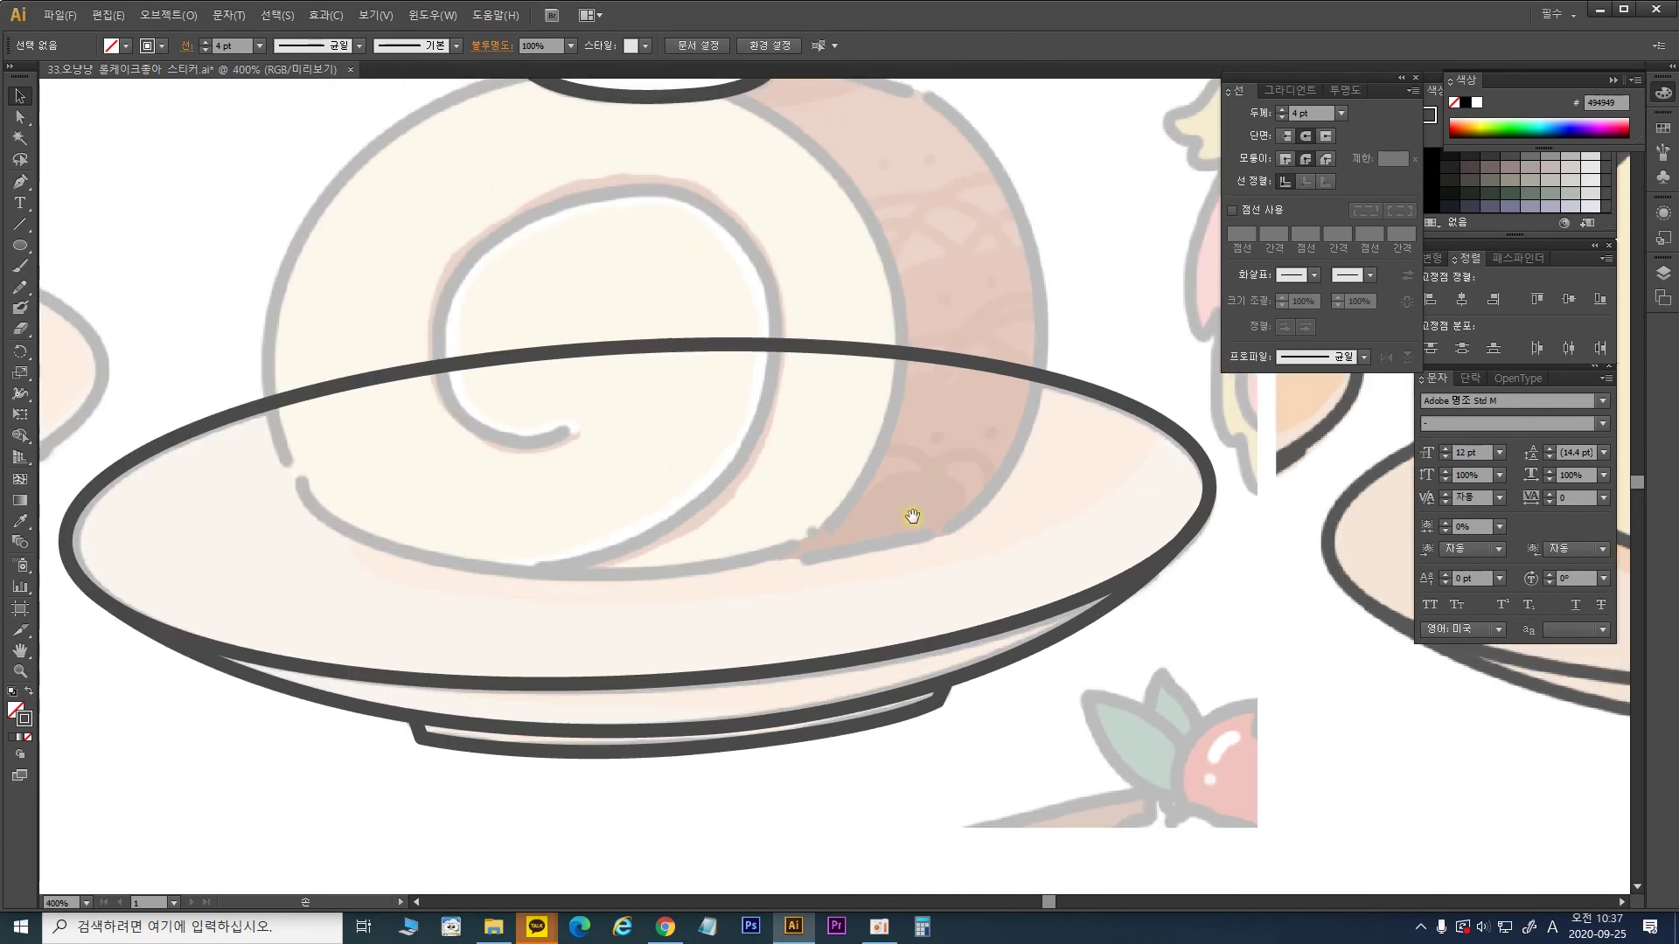
click(1208, 464)
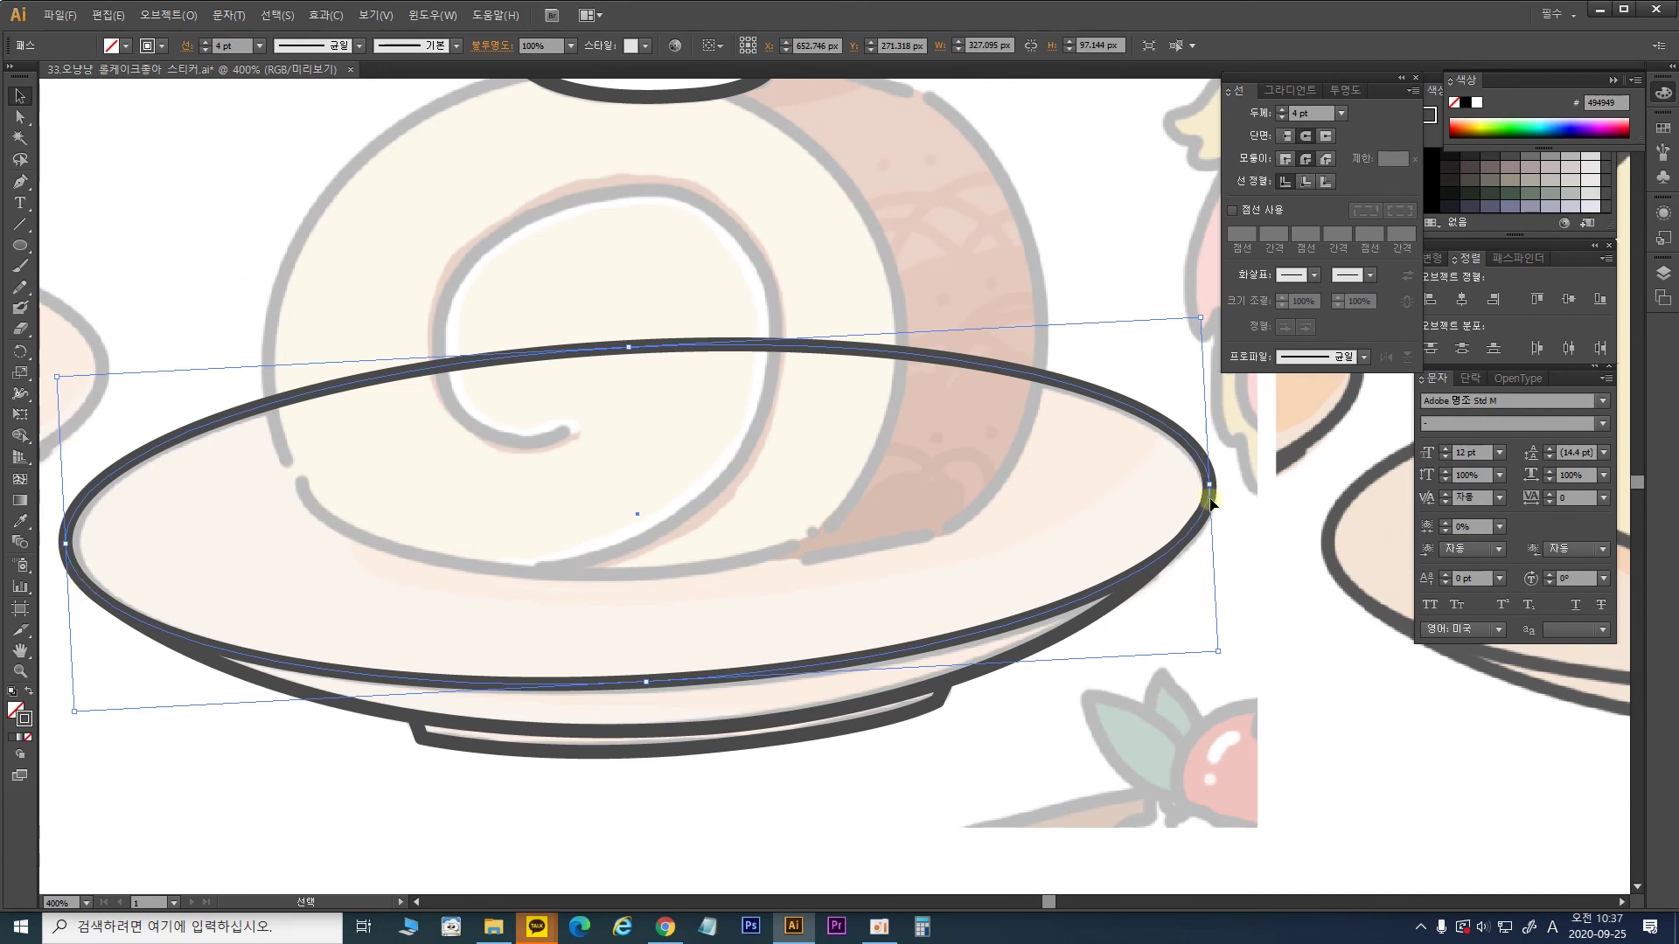
key(ctrl+c)
key(ctrl+f)
key(a)
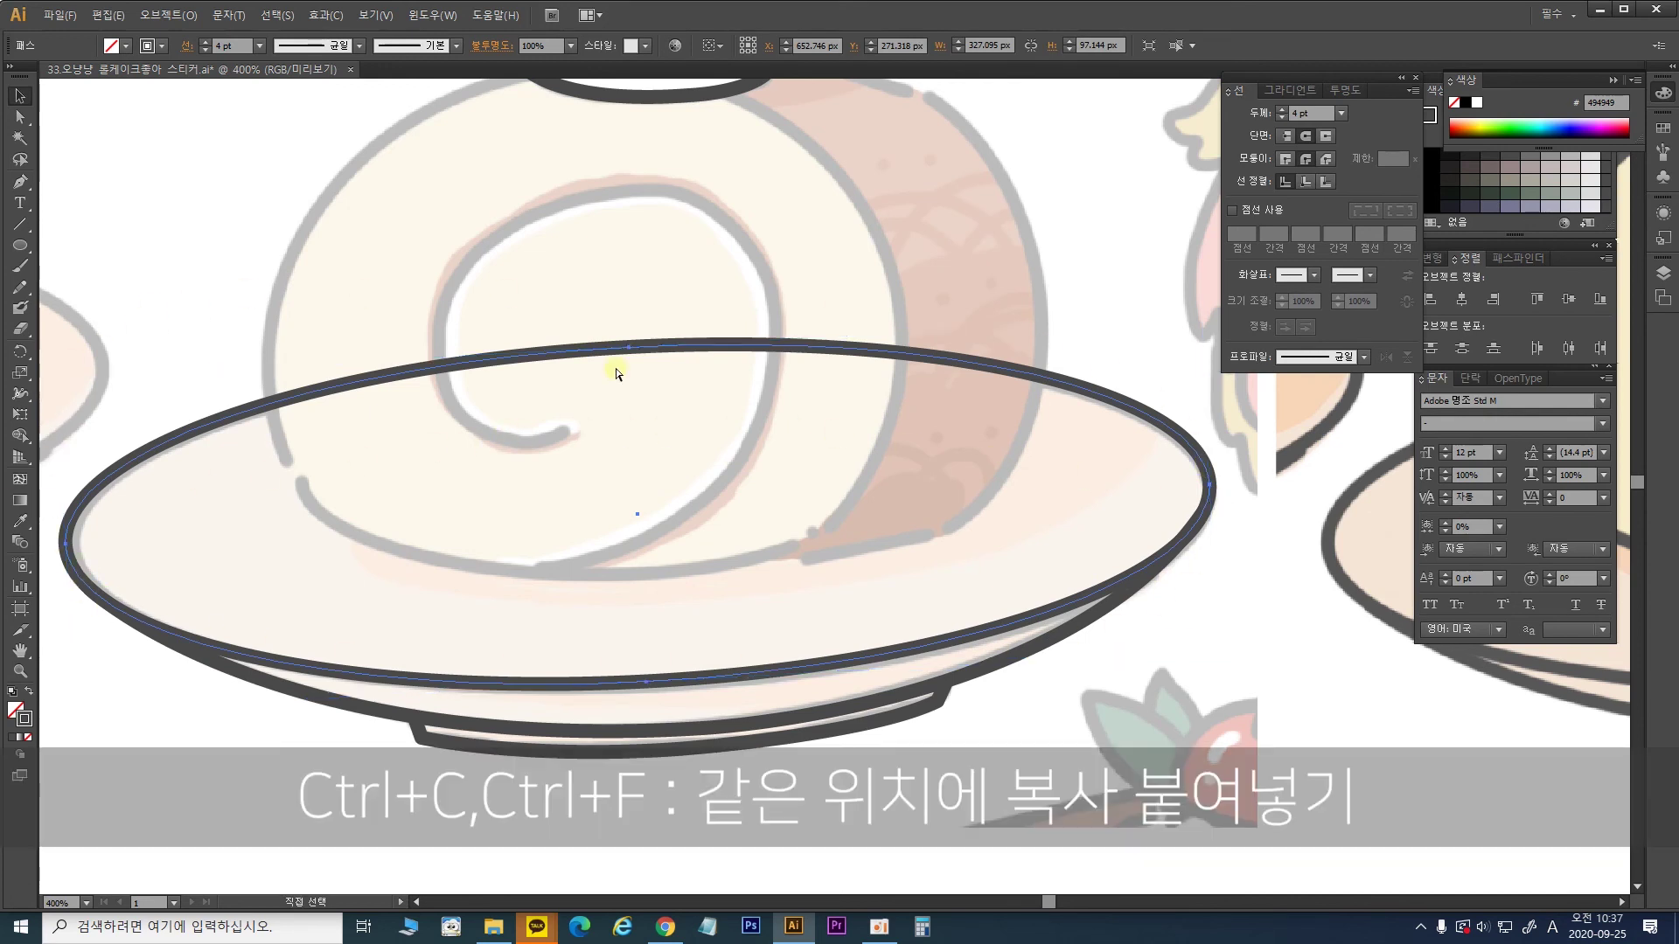
Step: Try moving the duplicate ellipse up off the plate's rim, and undo the move
key(v)
drag(497, 365, 535, 278)
key(a)
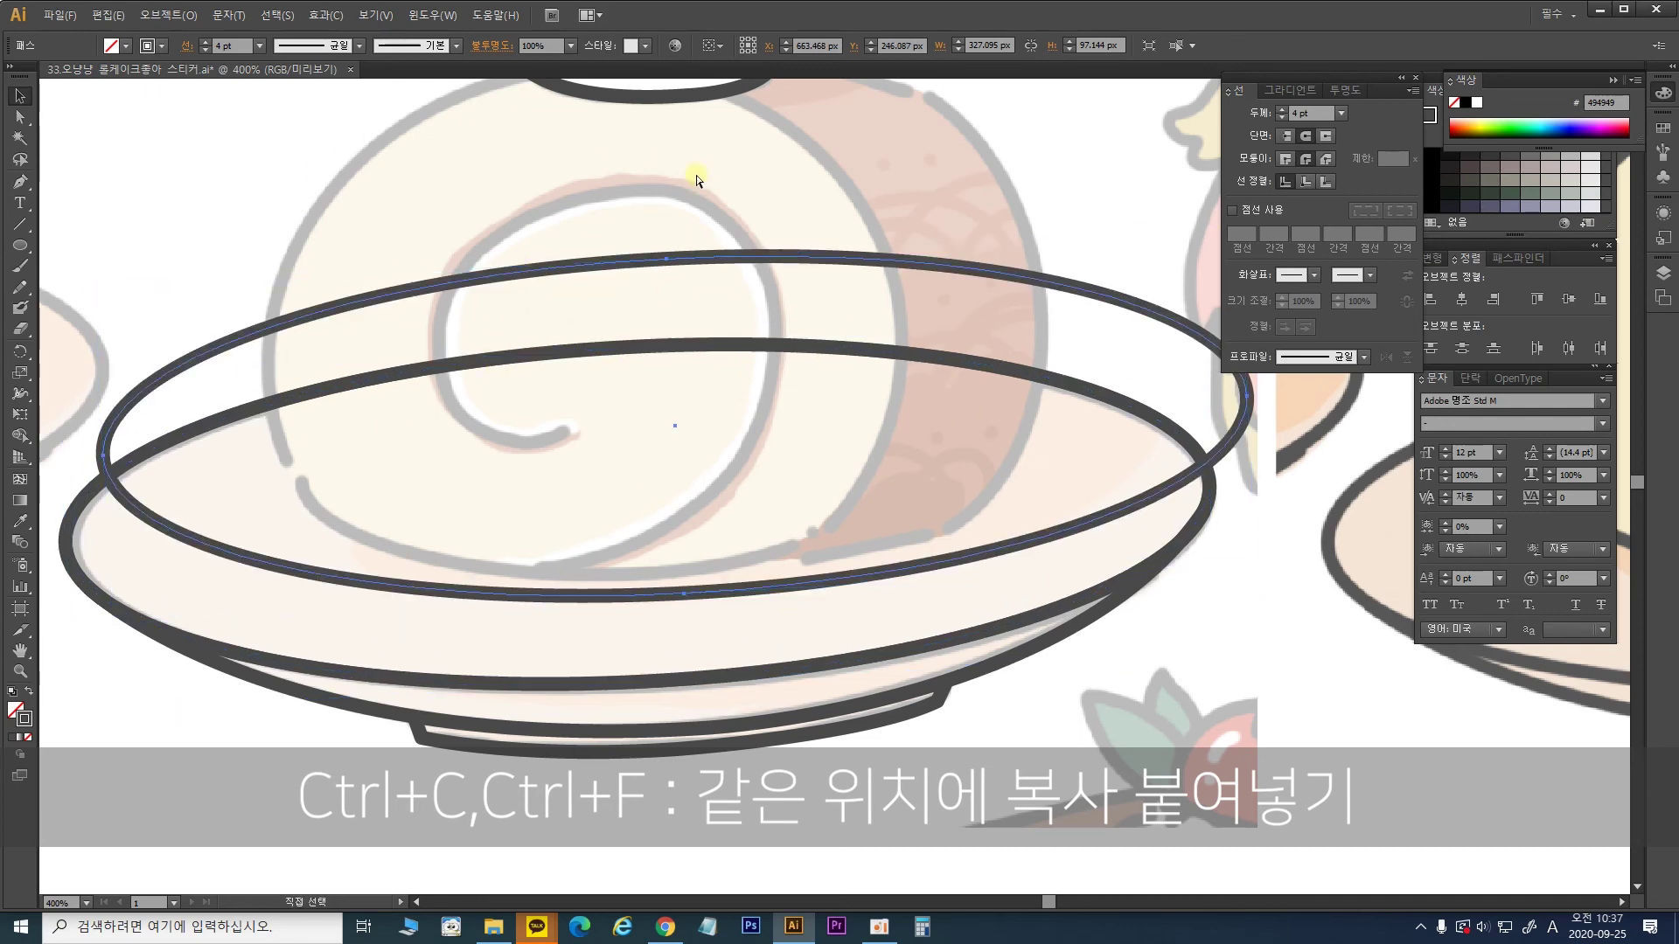
key(ctrl+z)
Step: Fill the duplicate ellipse with the pale beige sampled from the coloured sketch's plate, without a stroke
scroll(176, 363, right, 5)
key(i)
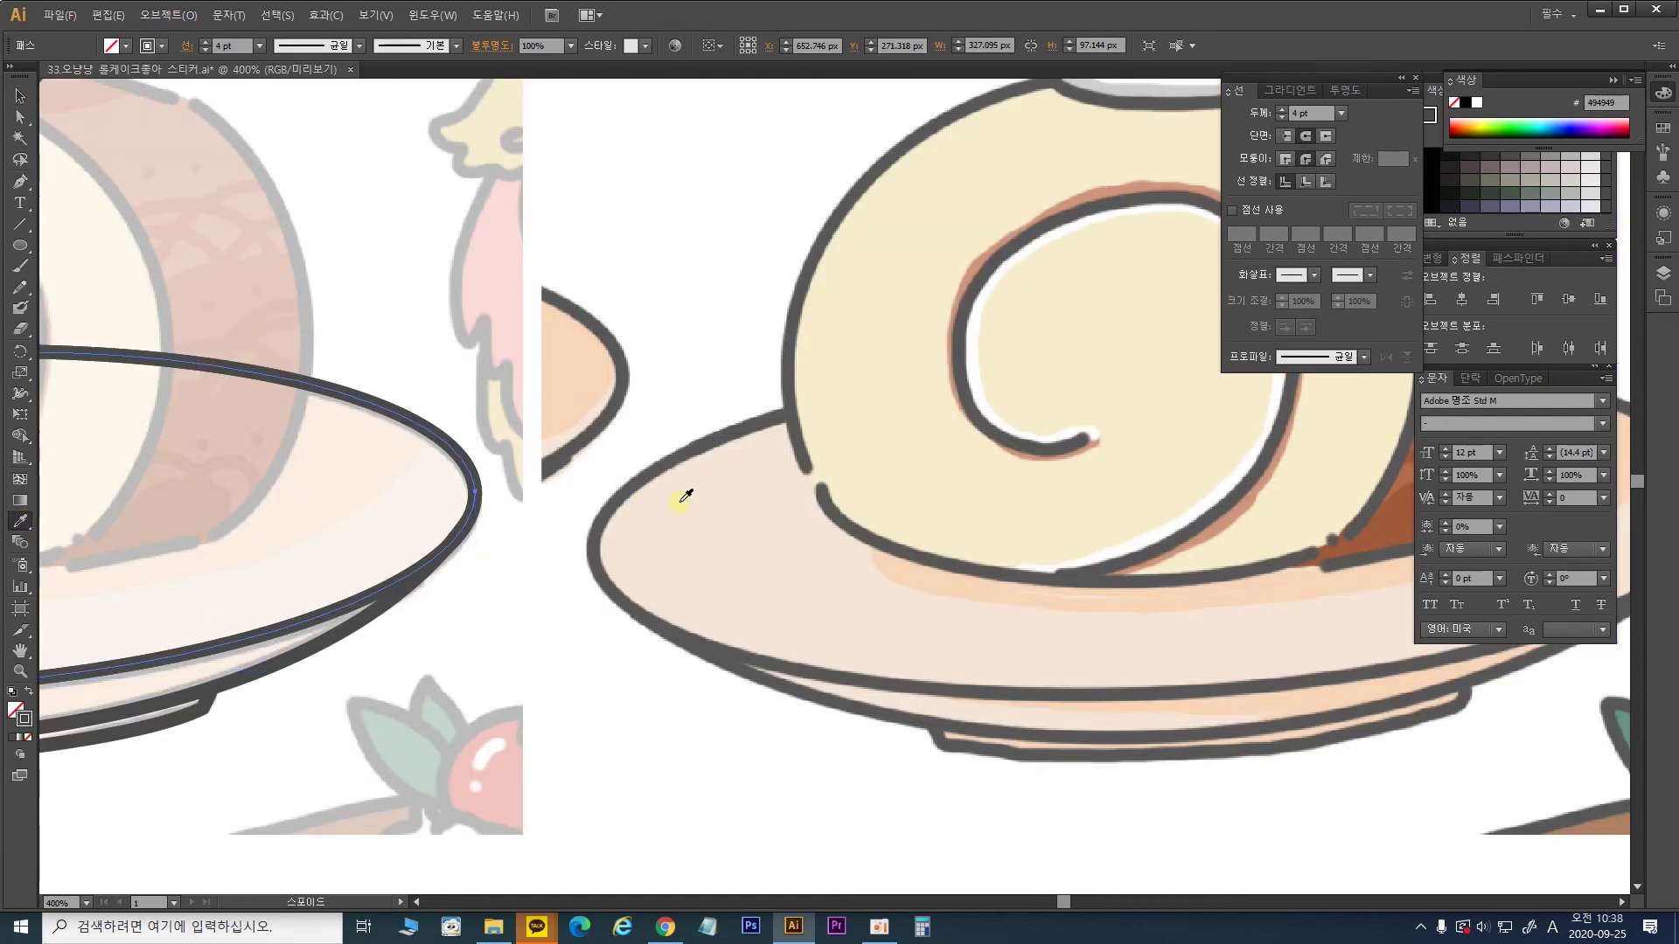
click(724, 530)
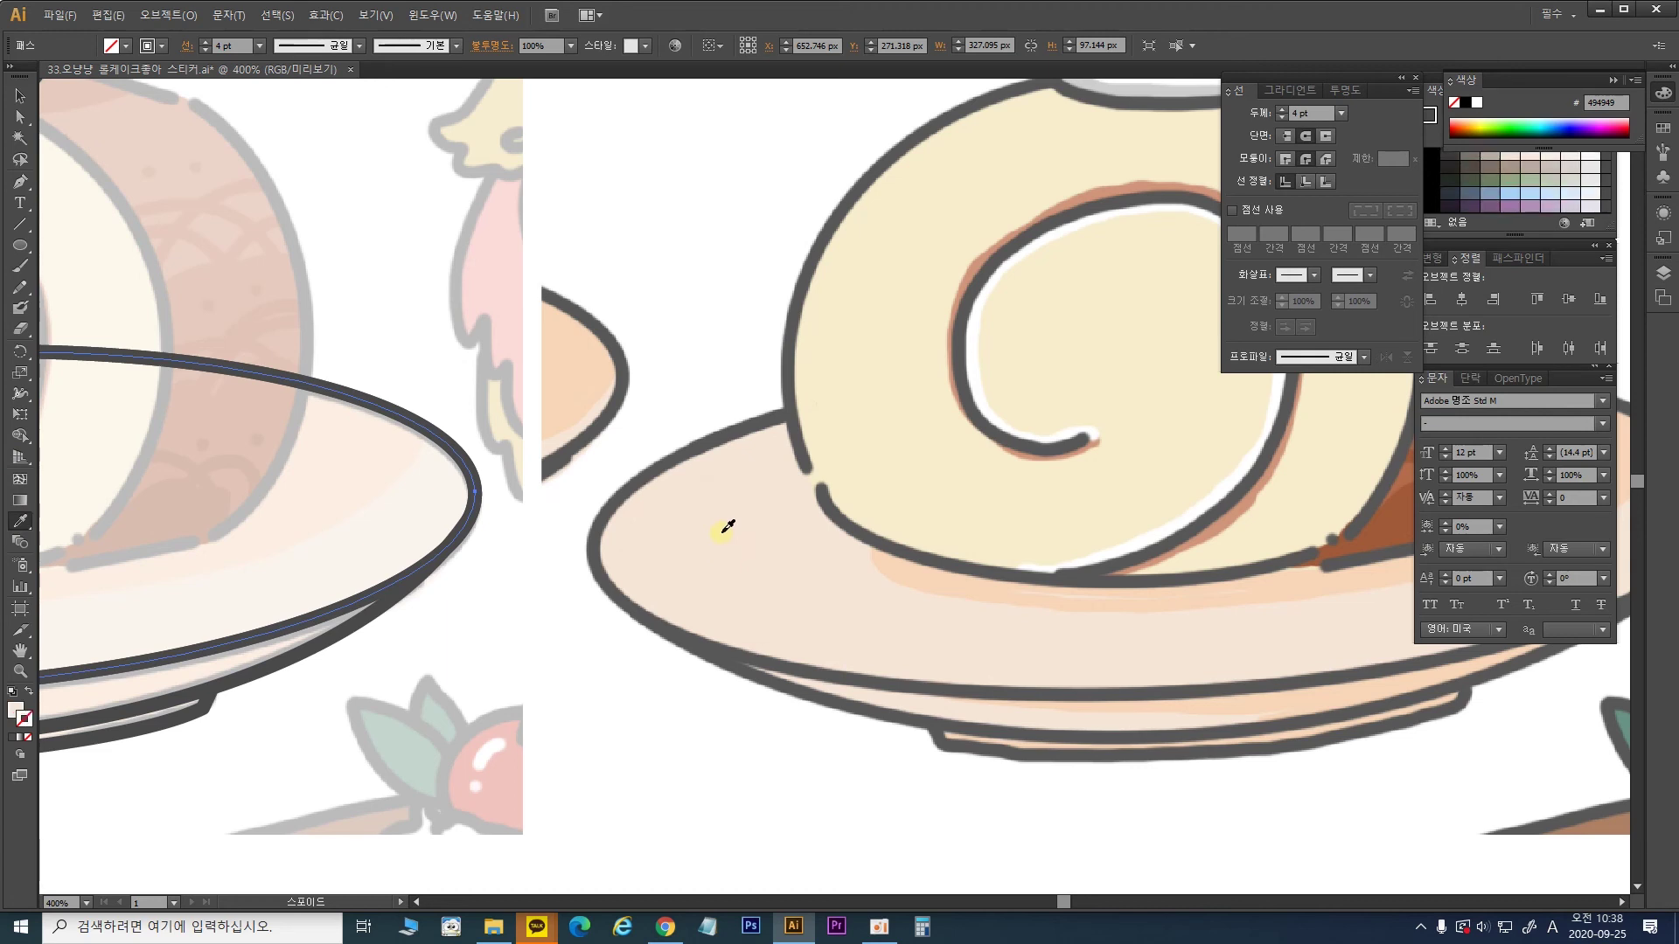
drag(481, 320, 1209, 295)
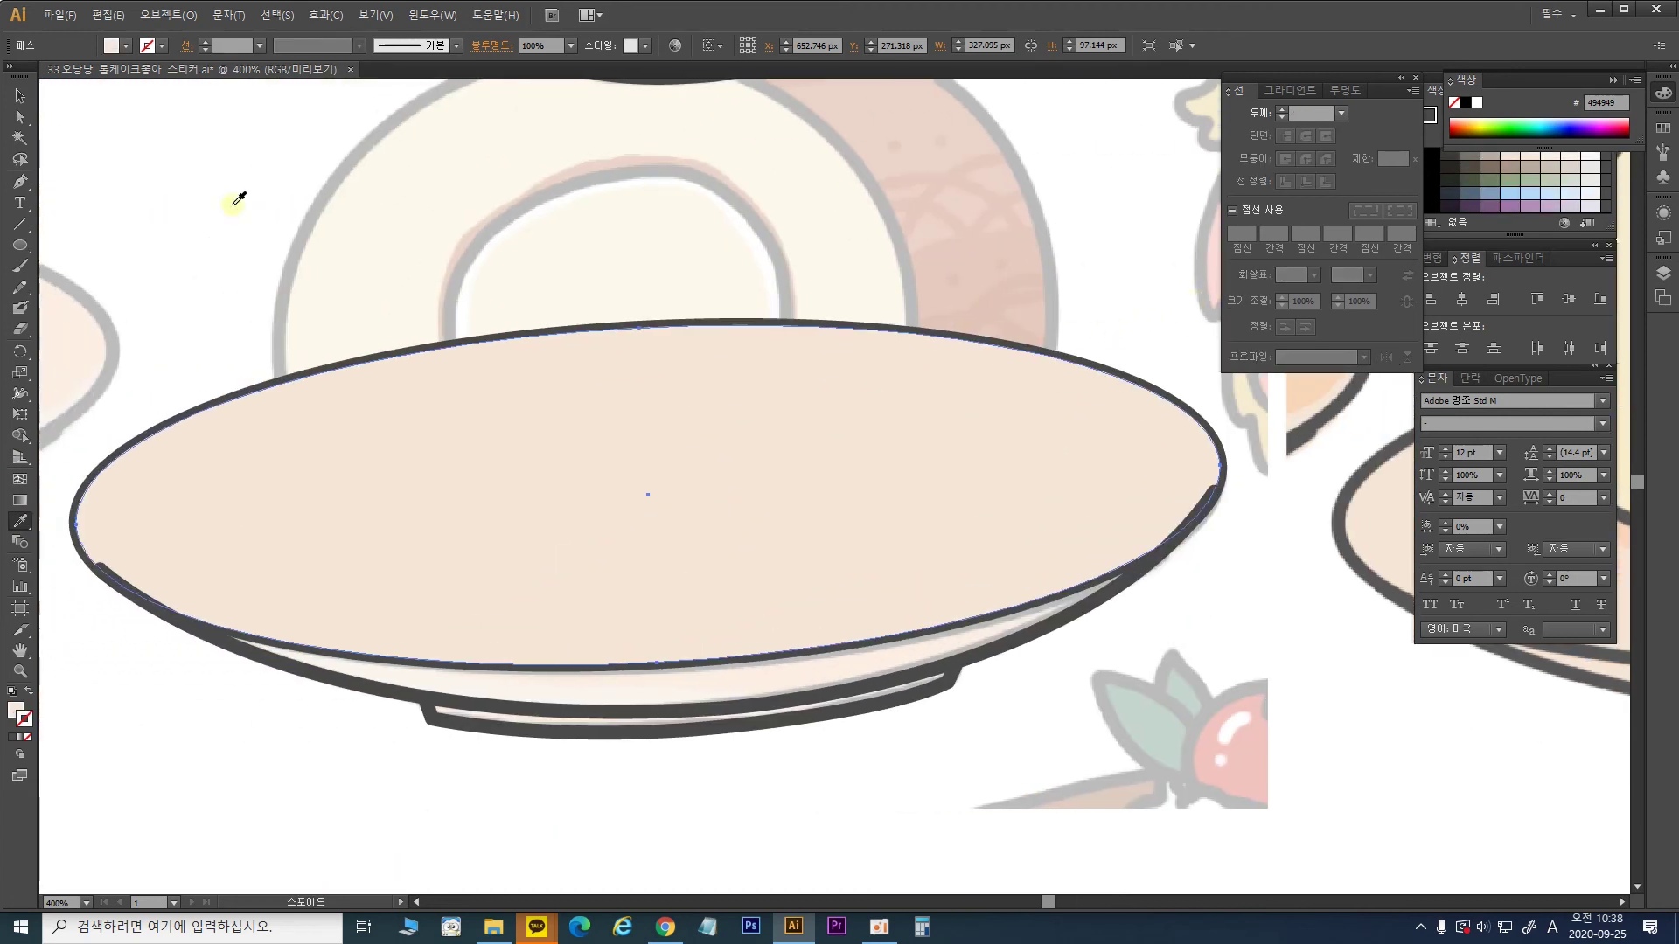
Step: Send the beige ellipse backward so it sits behind the plate's rim outline, and deselect it
click(23, 96)
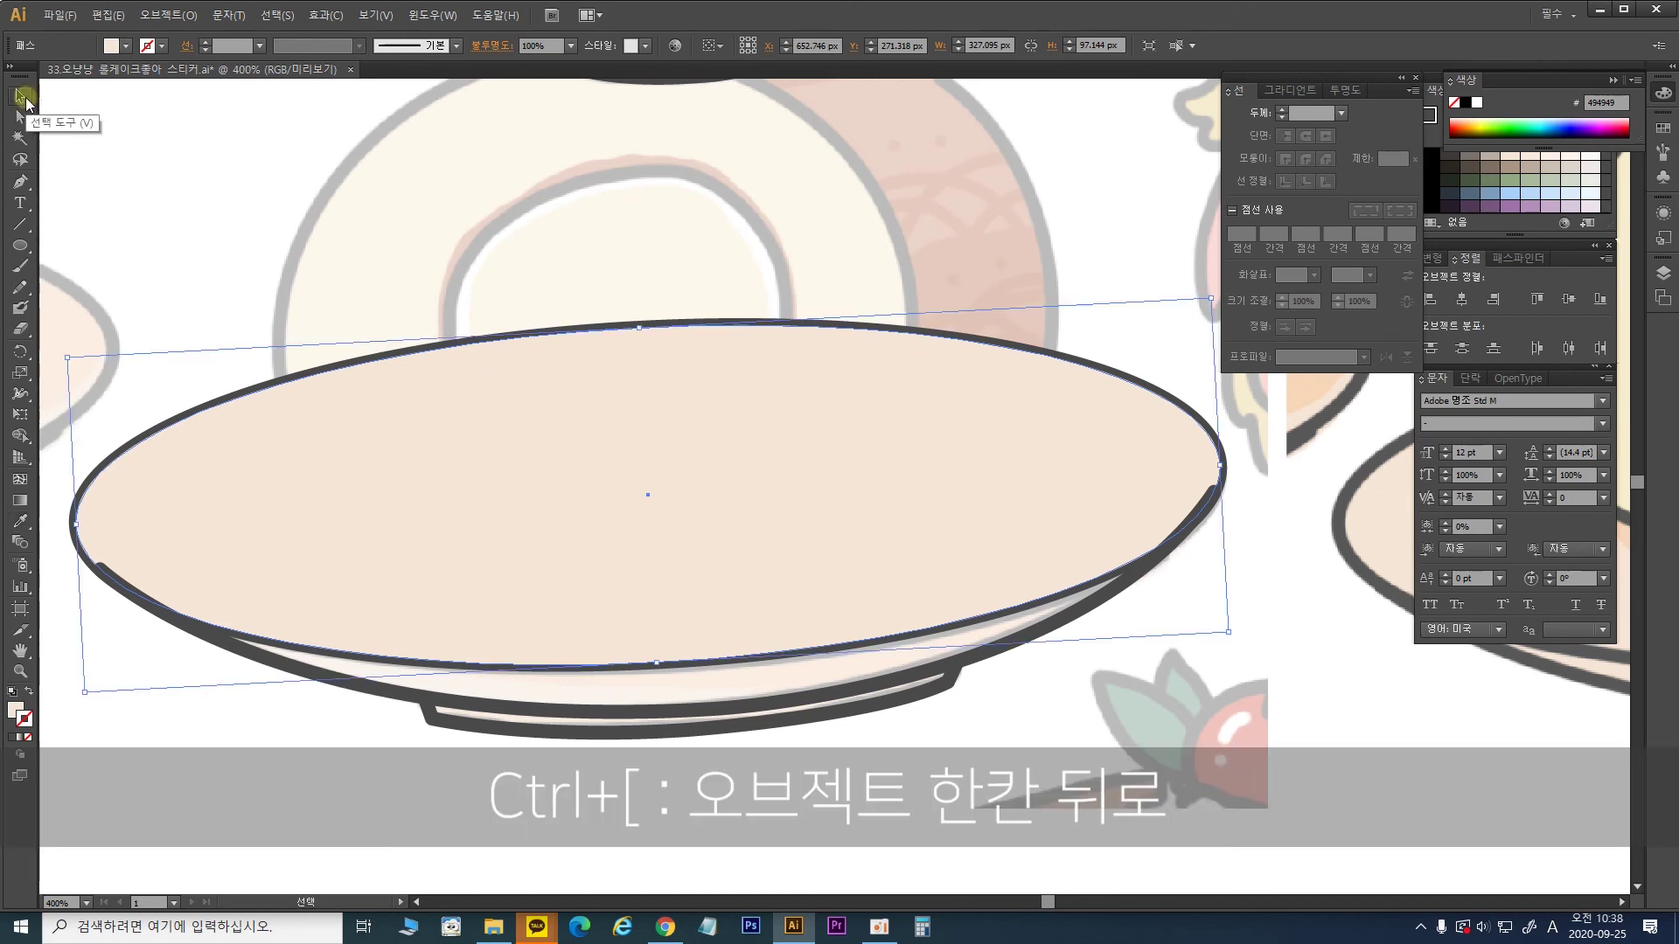
key(ctrl+])
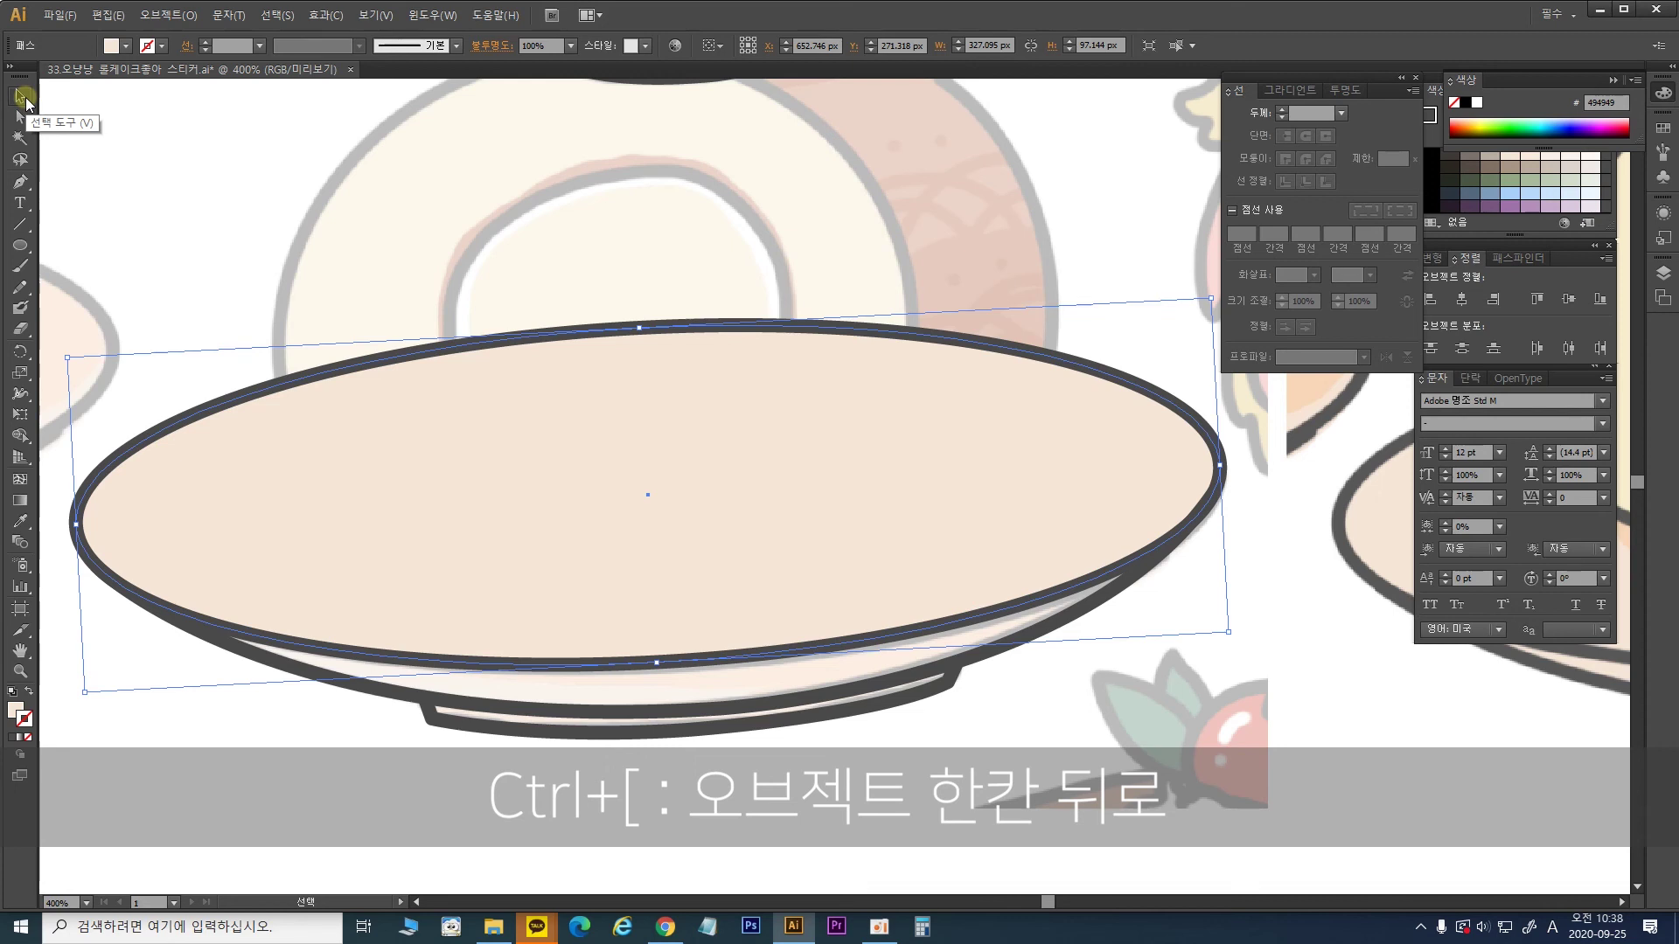
click(1218, 711)
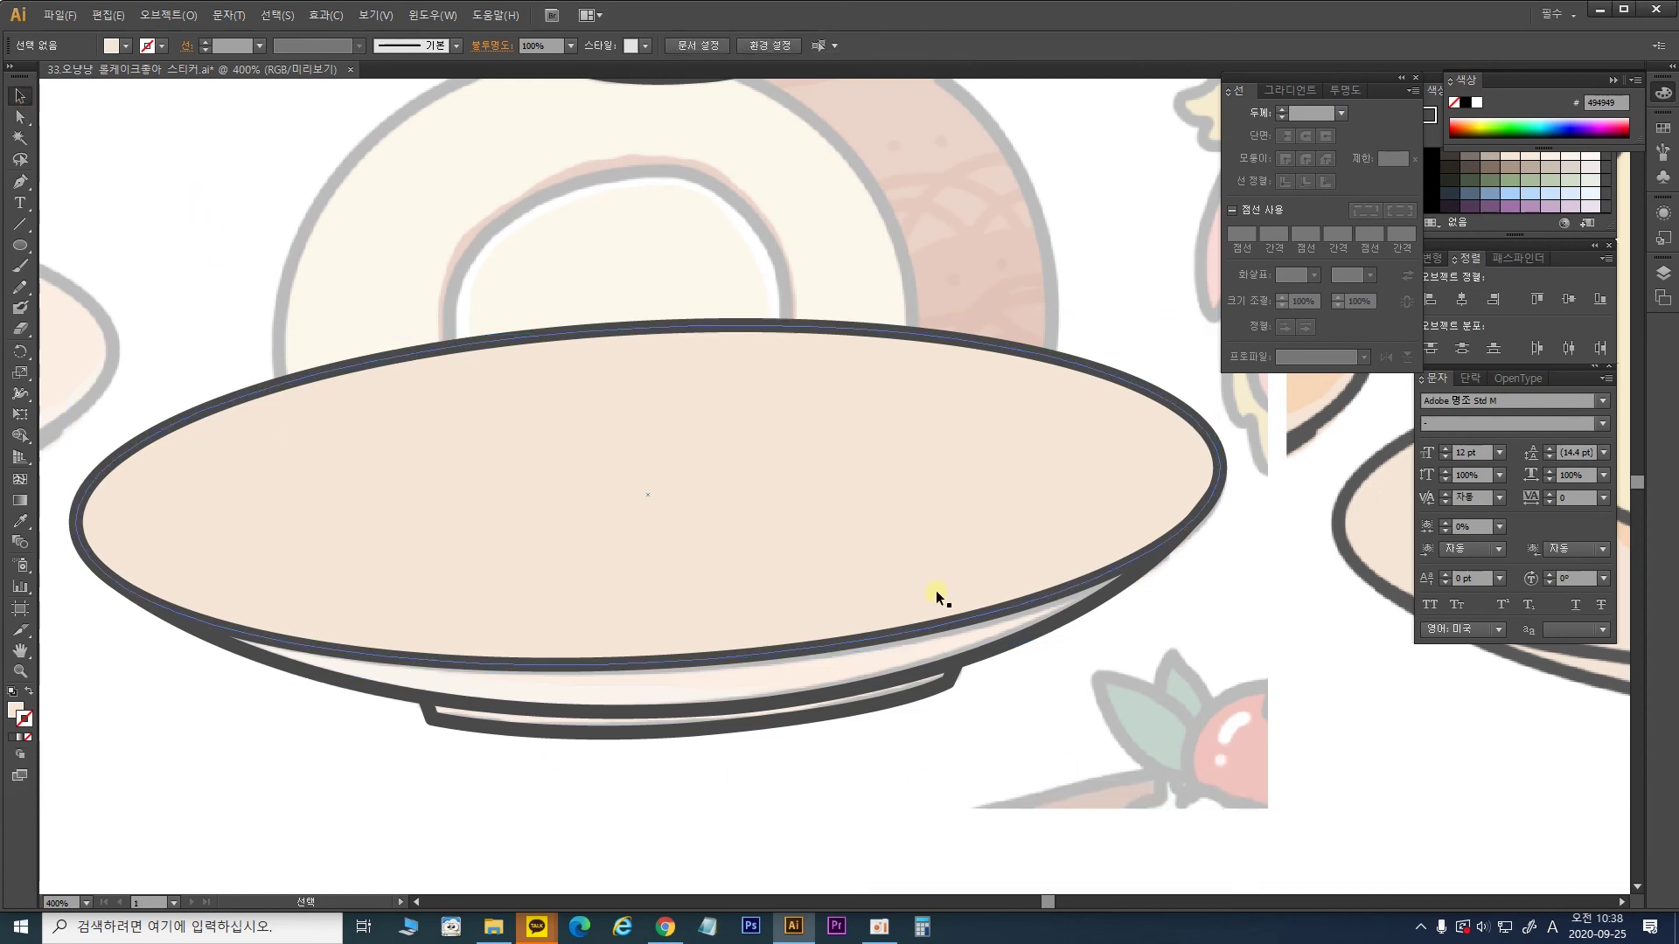
Step: Close the plate's underside curve into a shape with the Pen tool, using one extra point inside the rim ellipse
drag(895, 567, 957, 585)
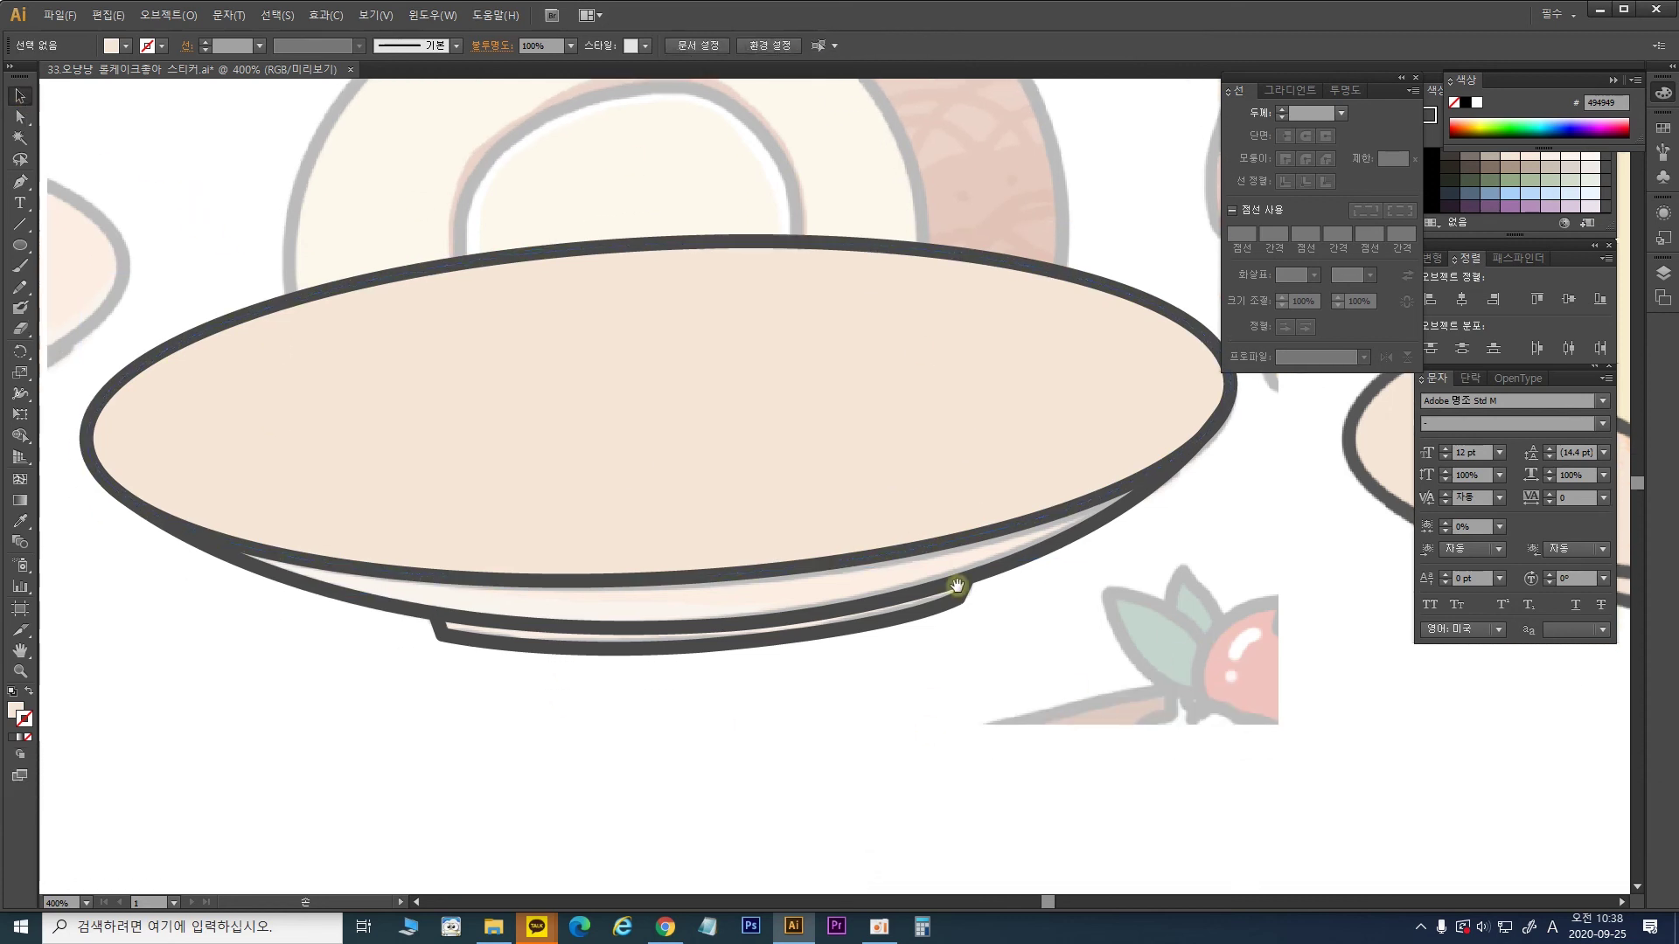
click(1003, 562)
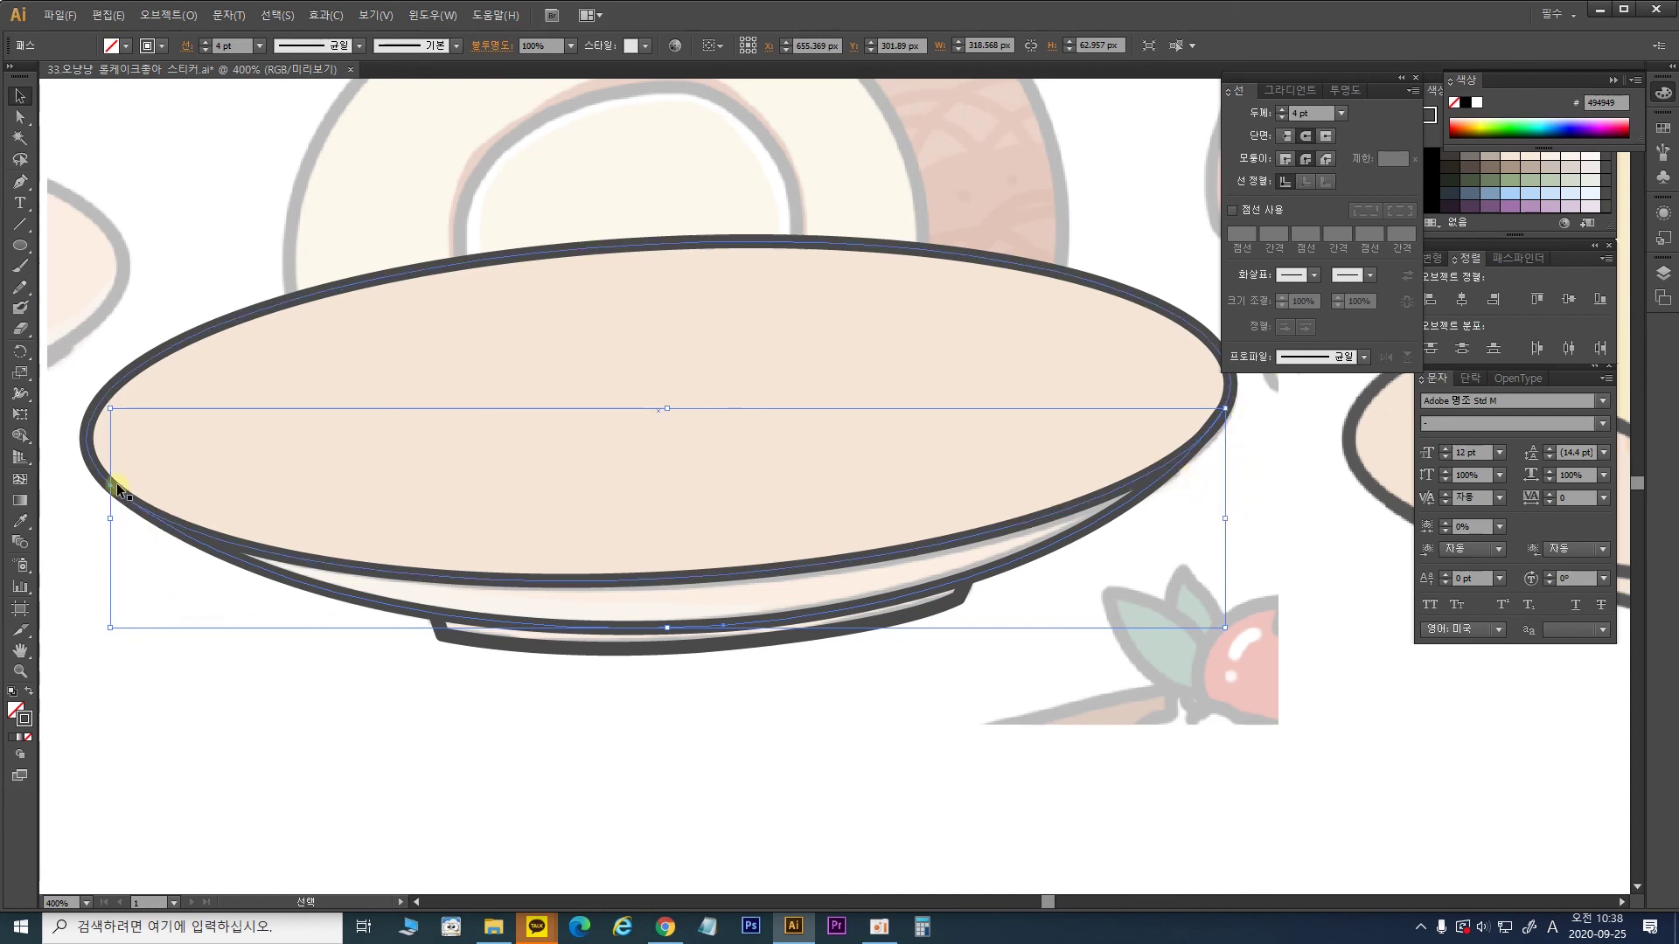
click(21, 182)
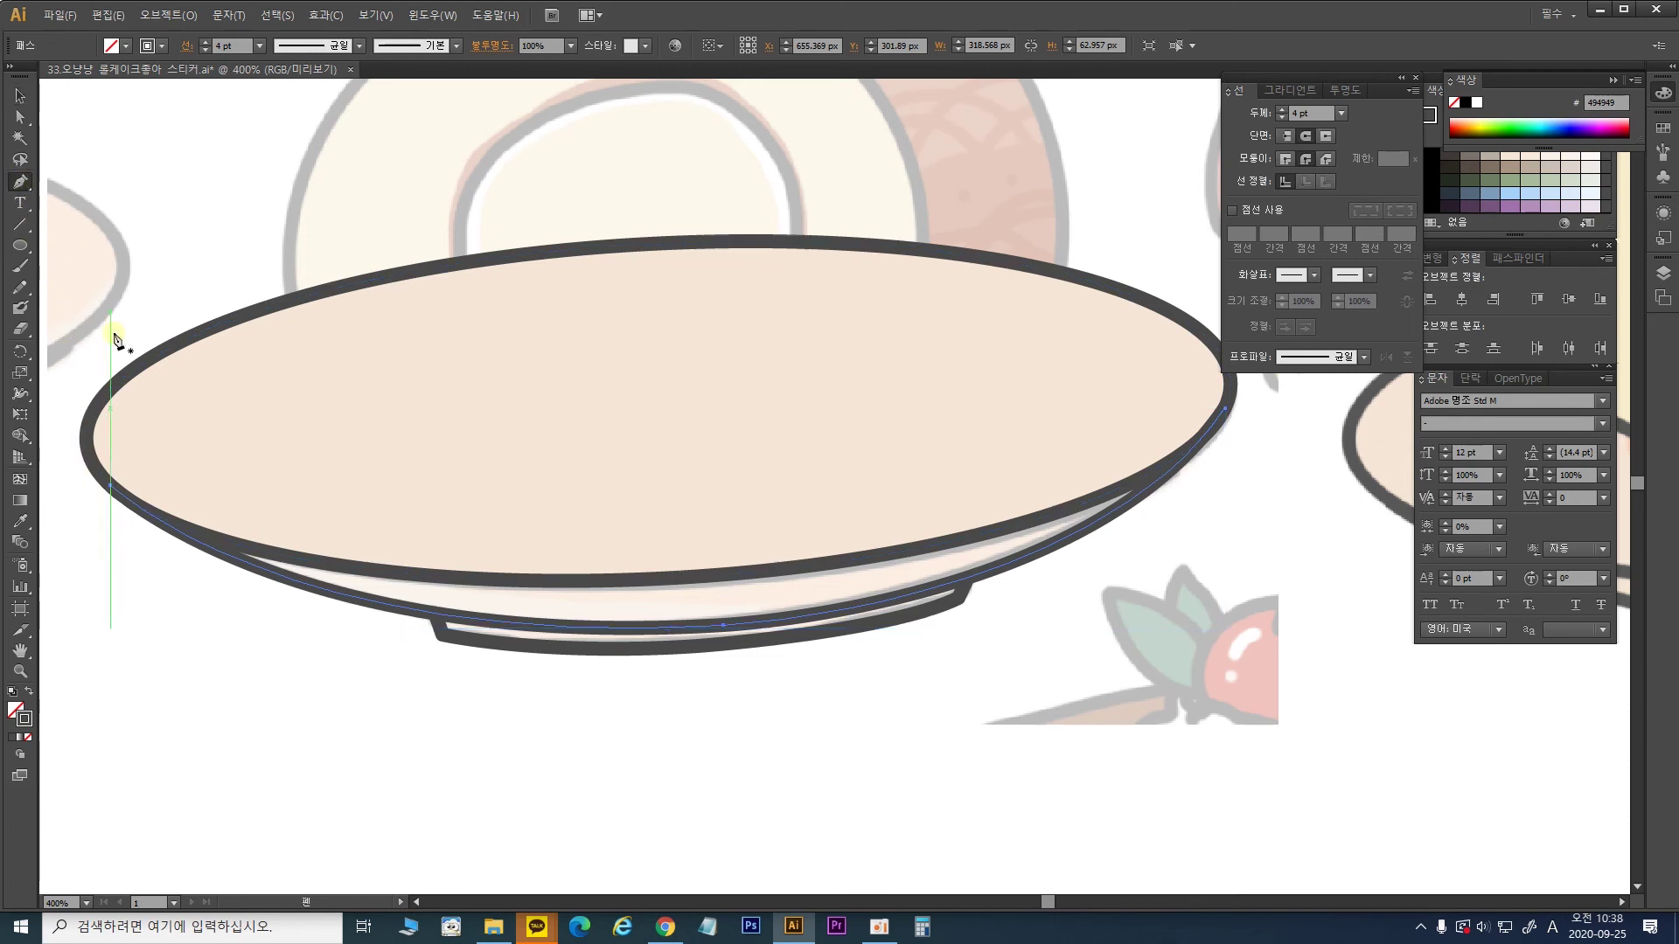
click(111, 488)
click(730, 383)
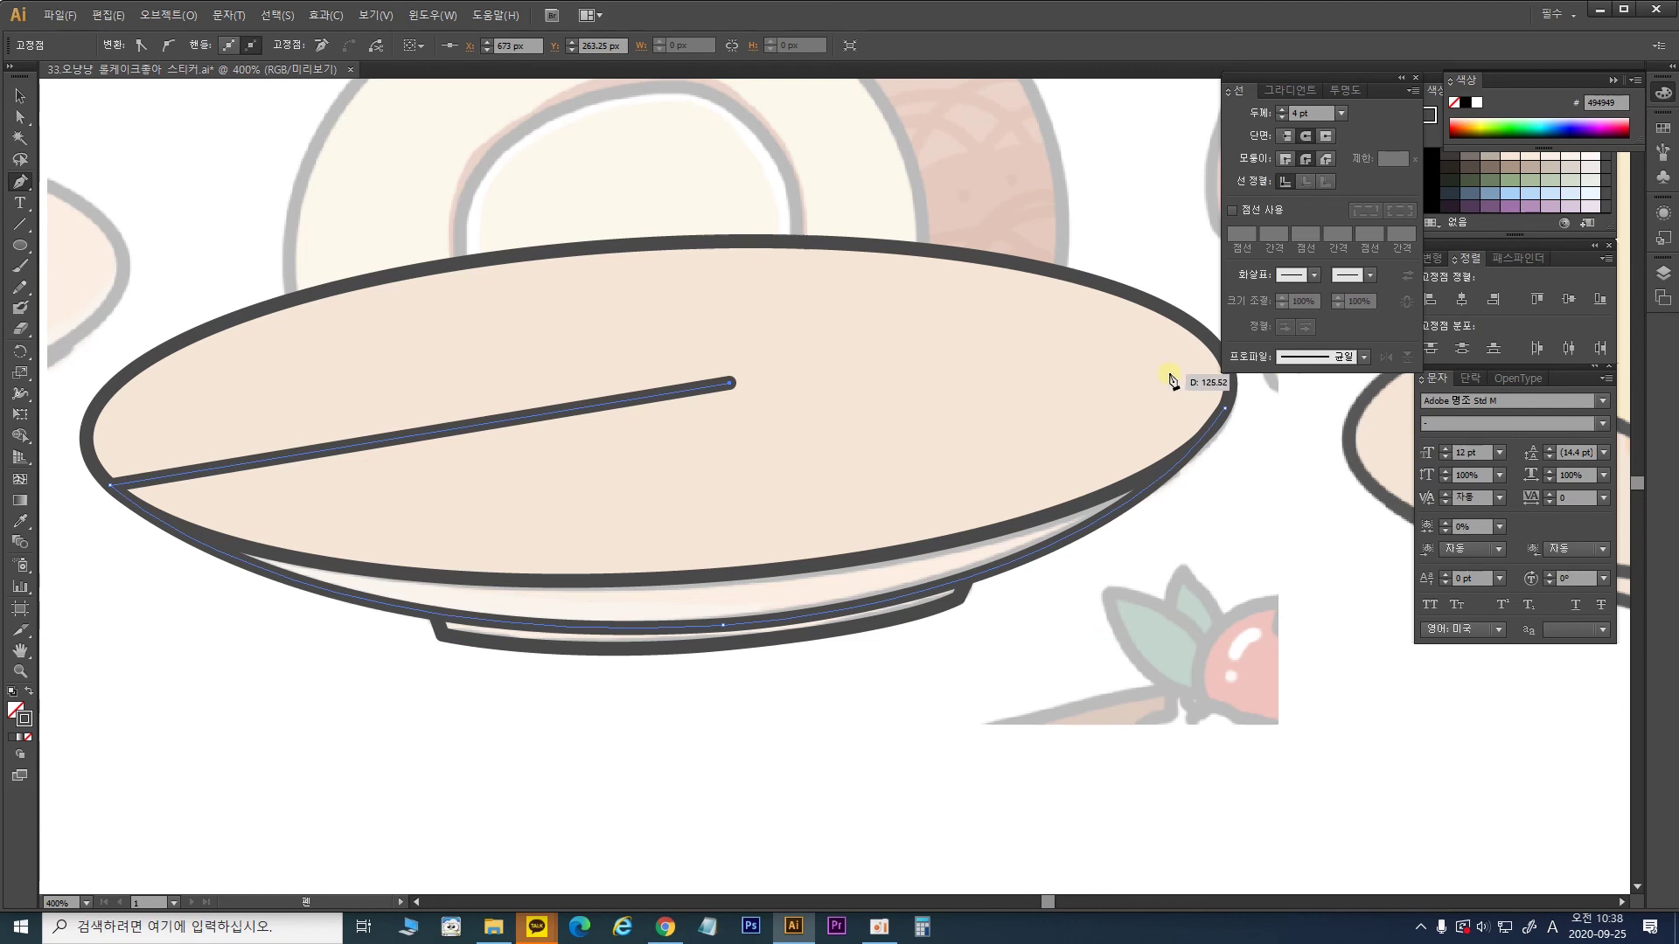
click(1223, 409)
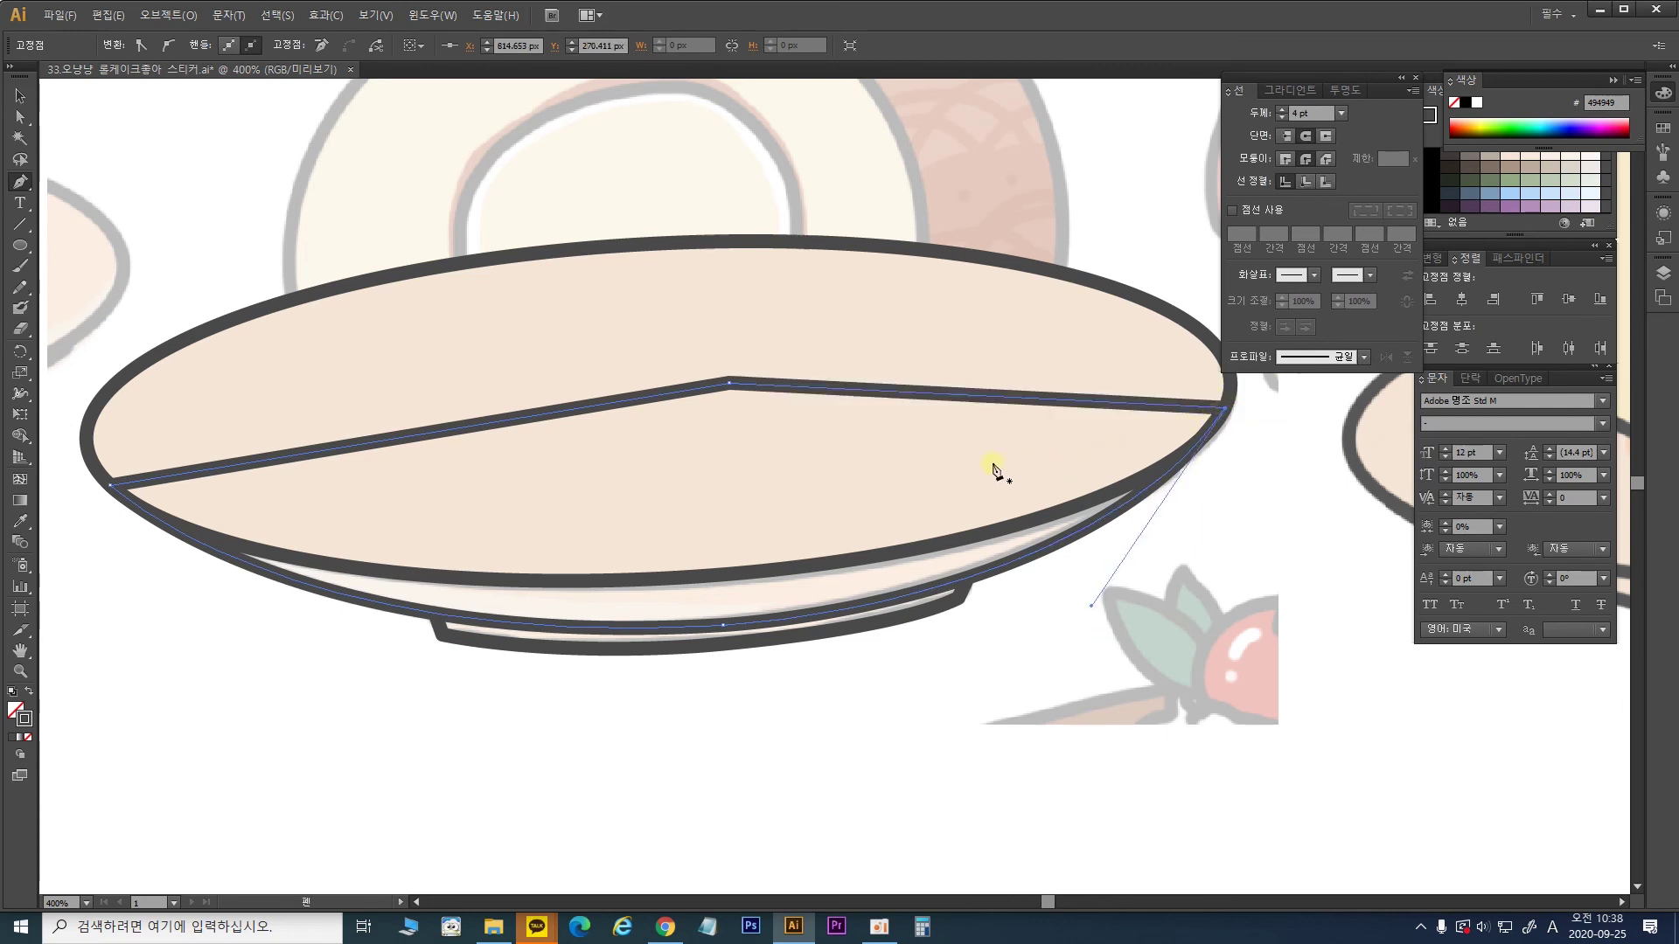
Step: Send the closed underside path backward behind the rim's beige fill, and deselect it
click(19, 96)
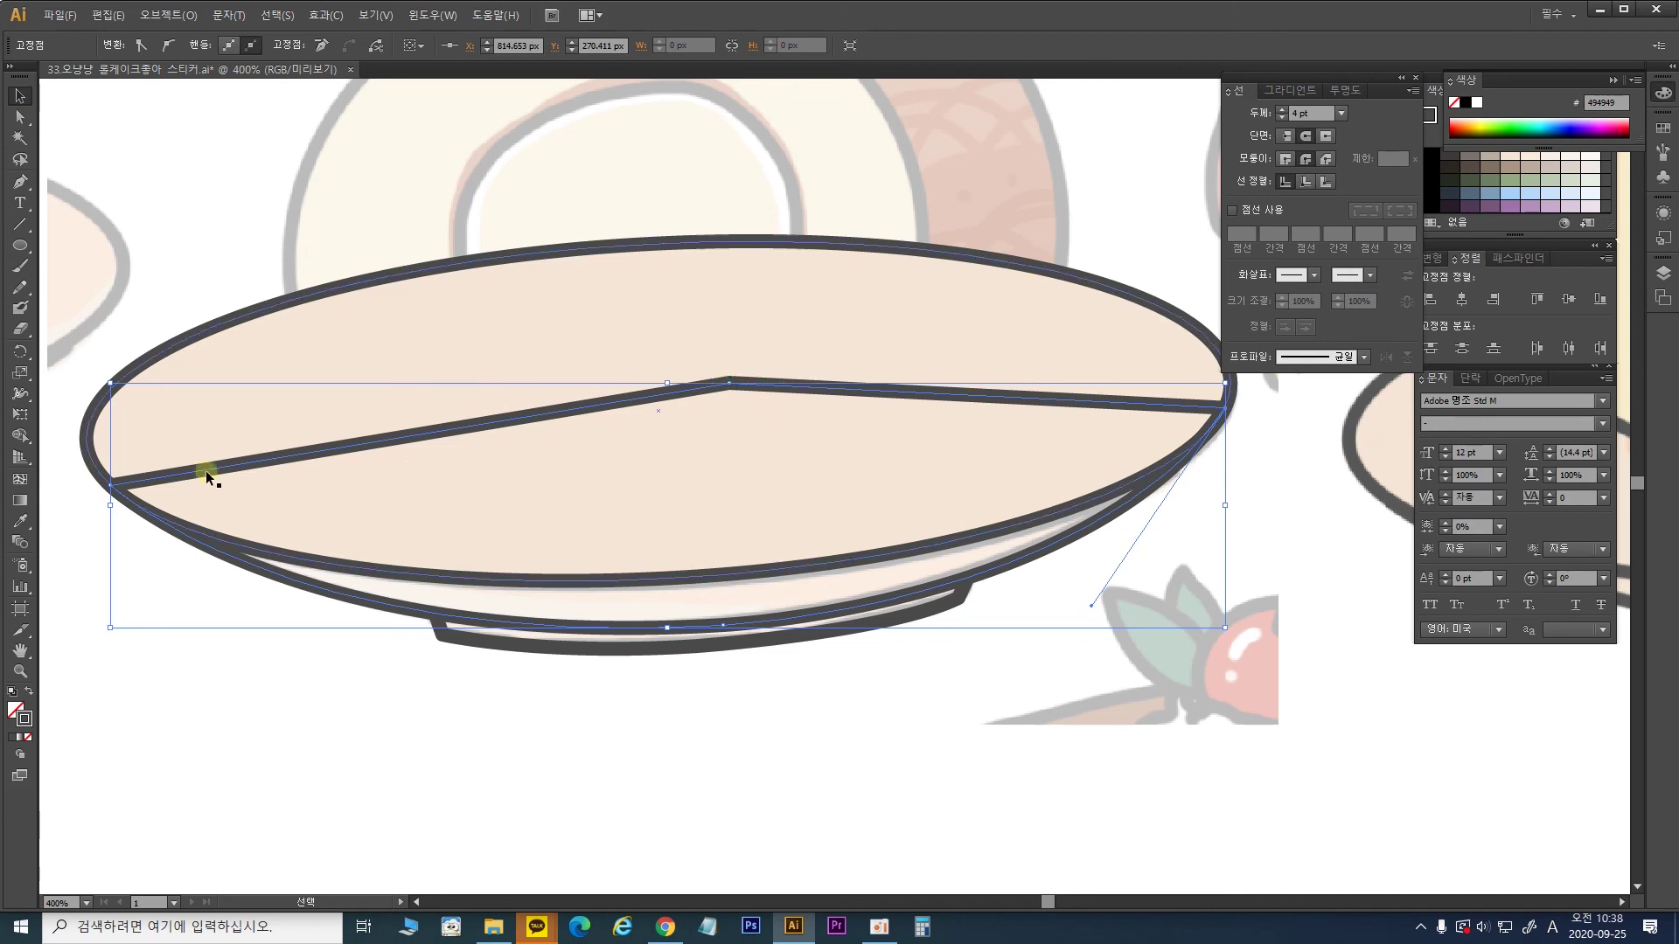
key(a)
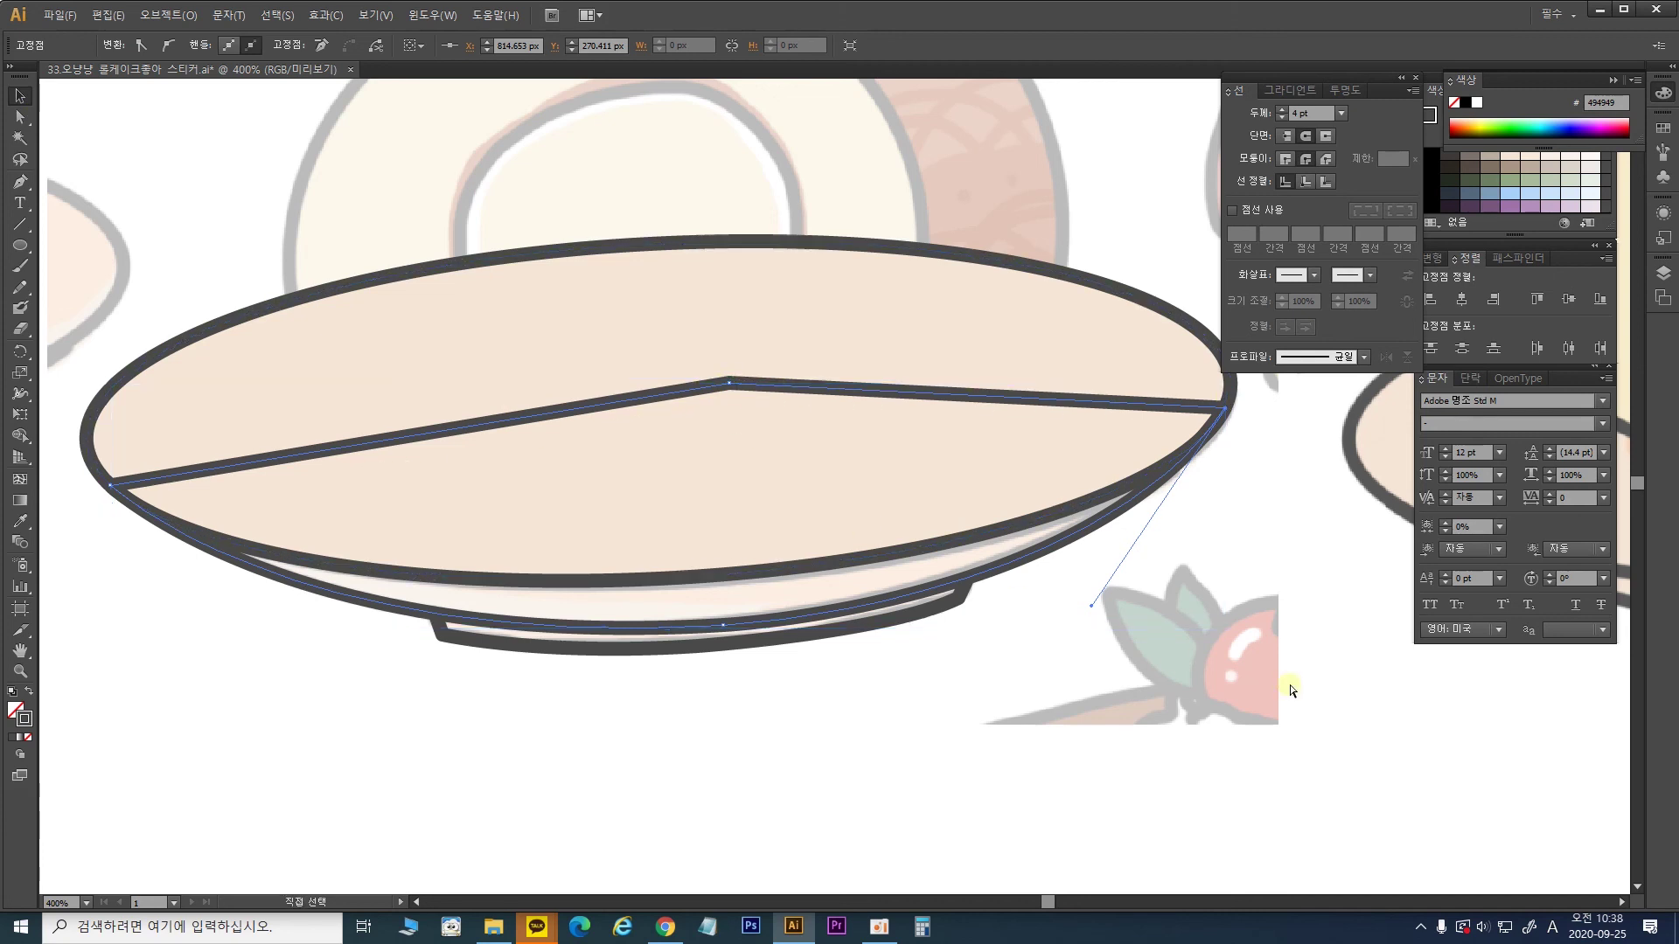
key(v)
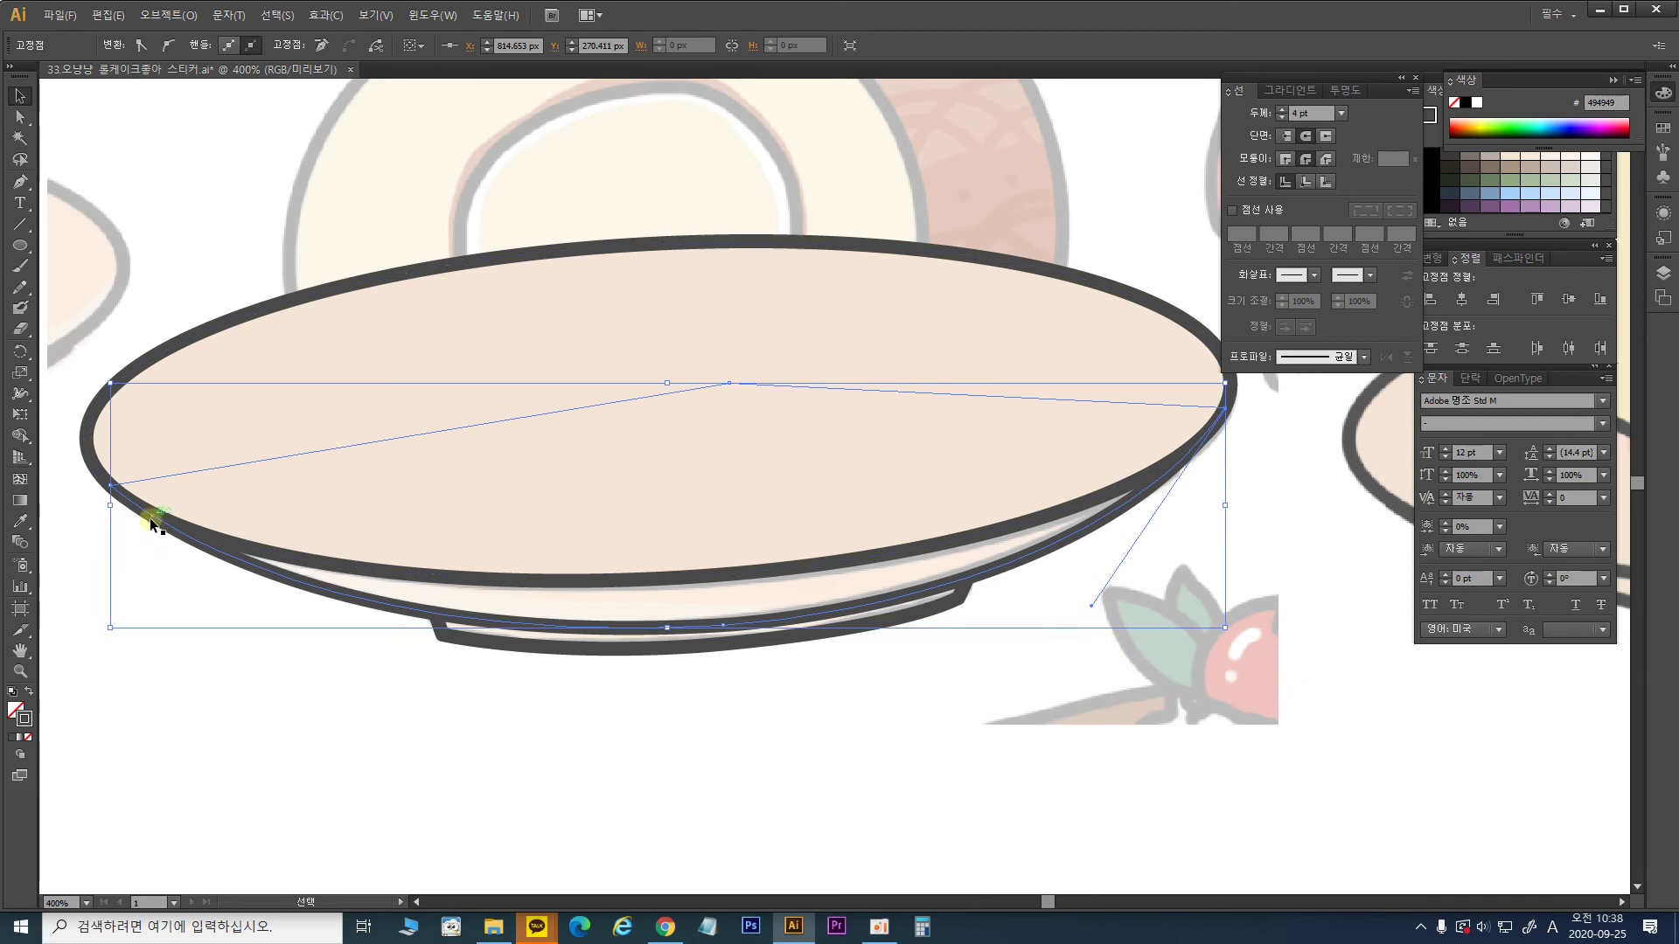
click(29, 522)
click(807, 663)
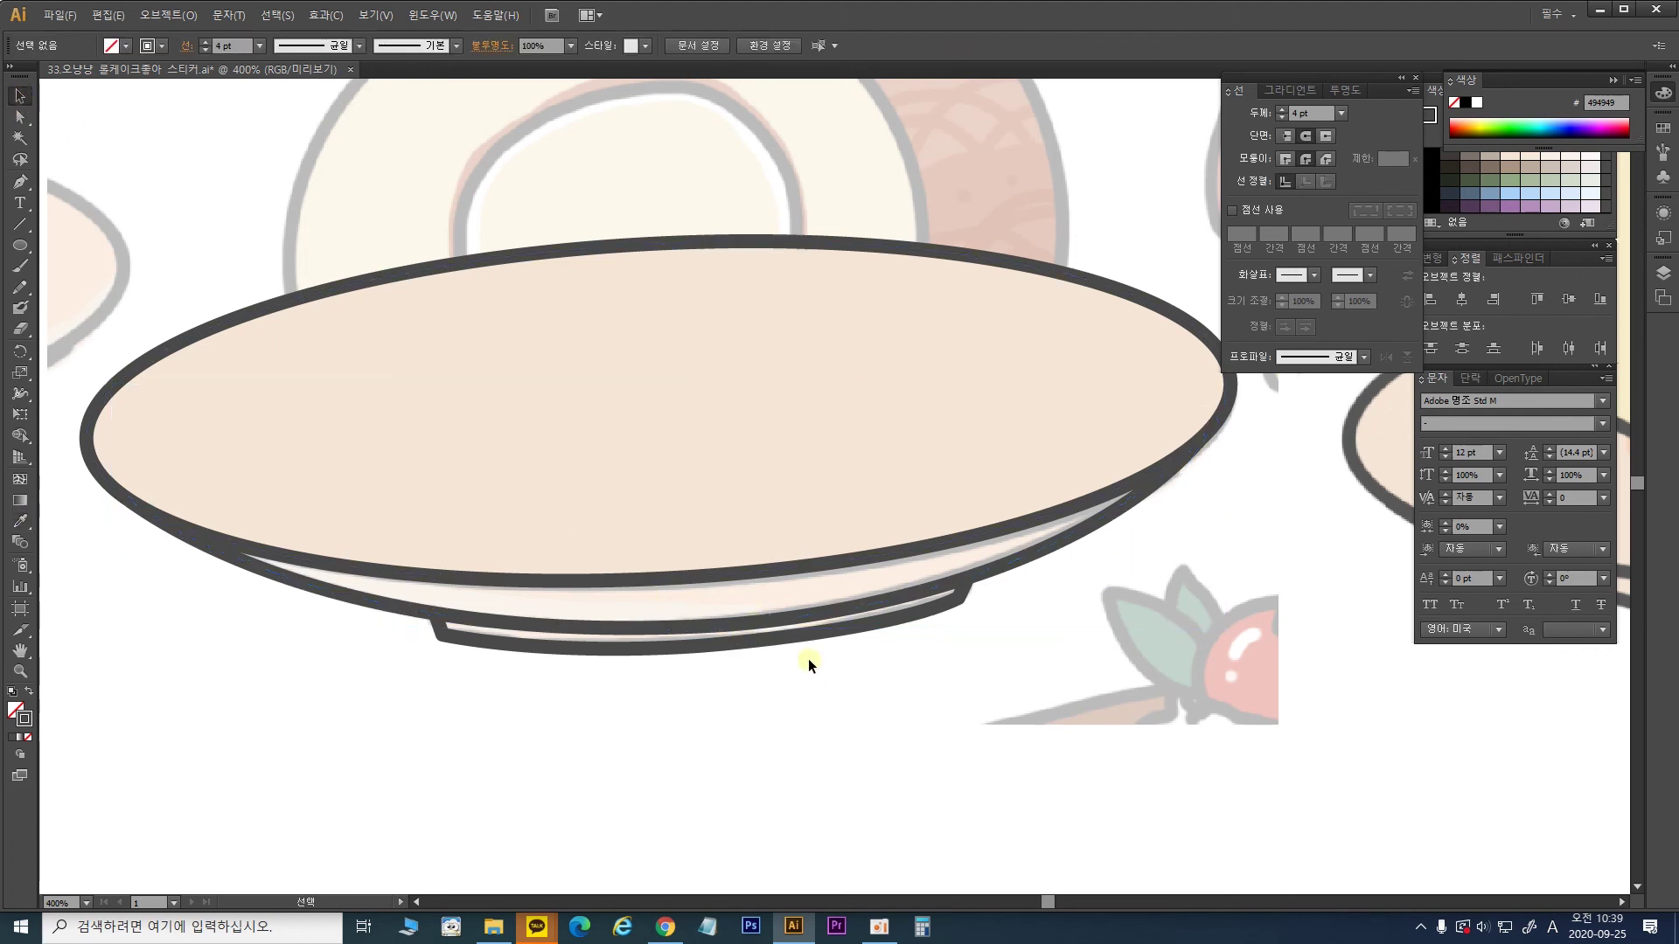
Step: Paste a copy of the underside path in front at the same position and give it the rim ellipse's beige fill without a stroke
click(809, 609)
key(ctrl+c)
key(ctrl+f)
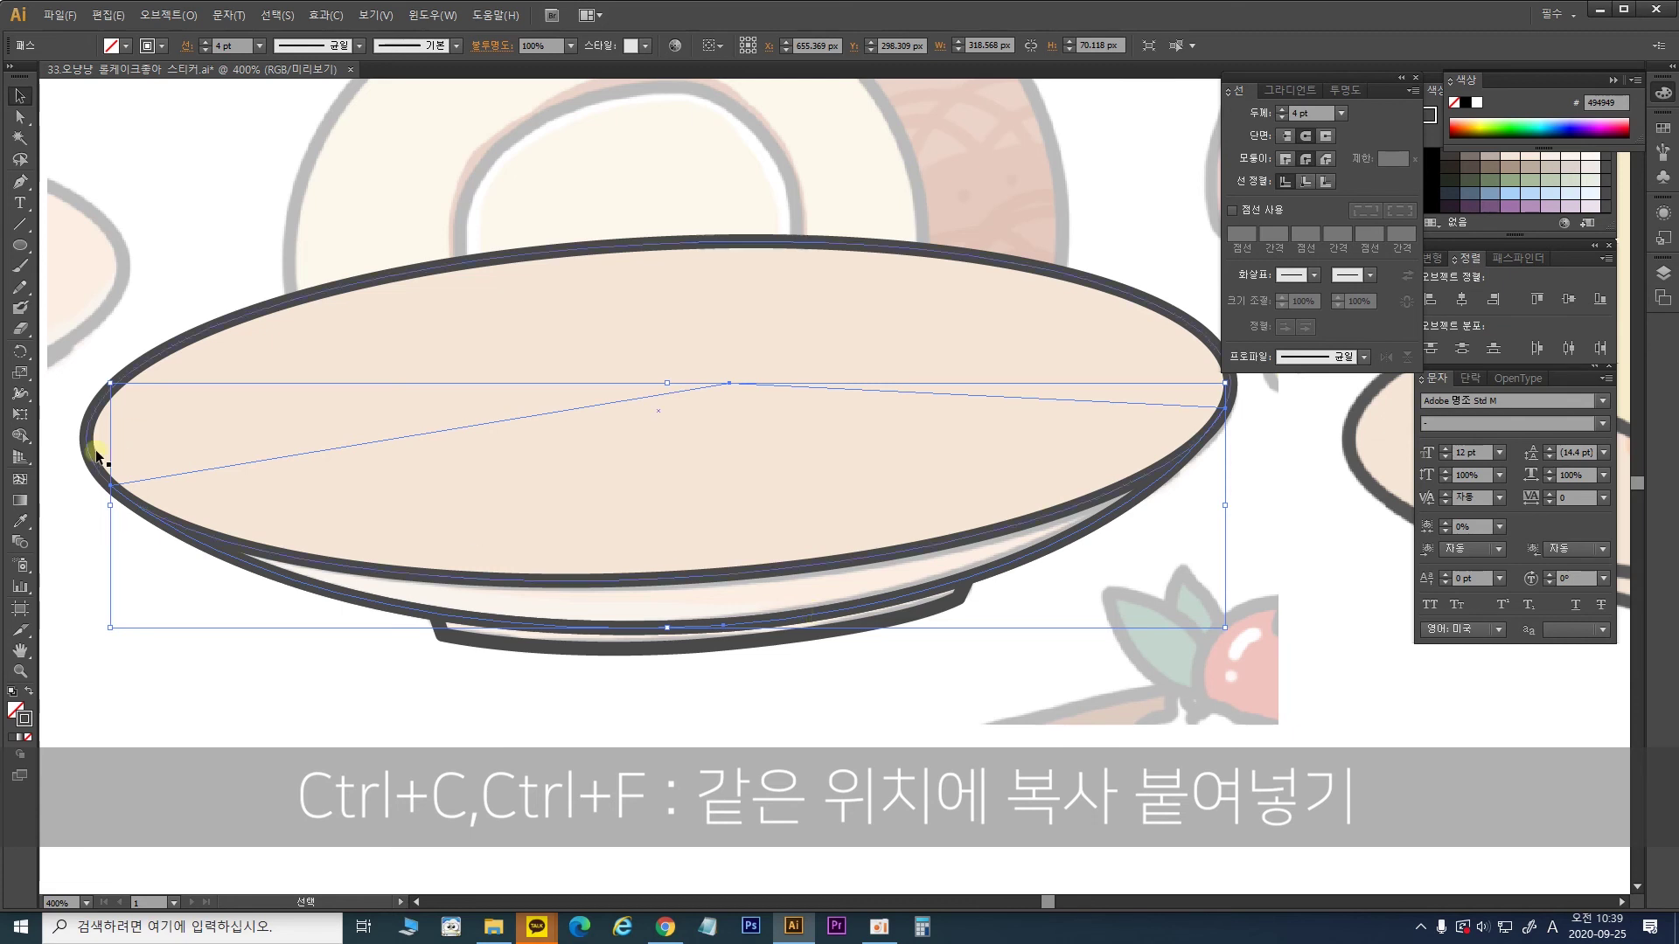
click(21, 522)
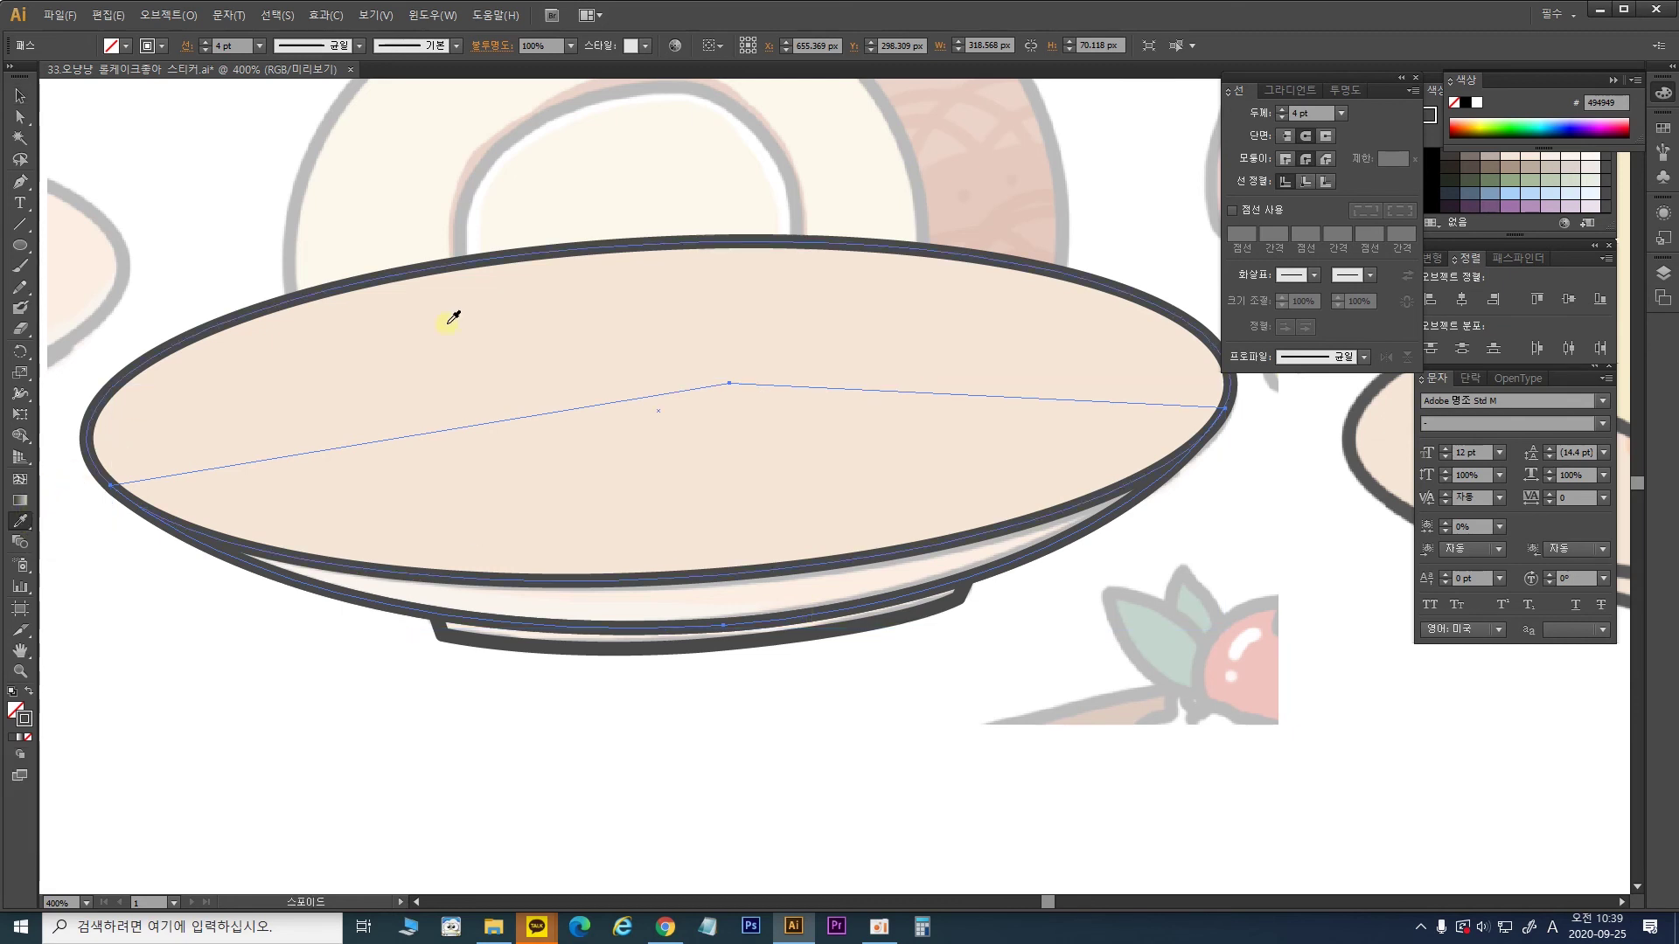
click(548, 294)
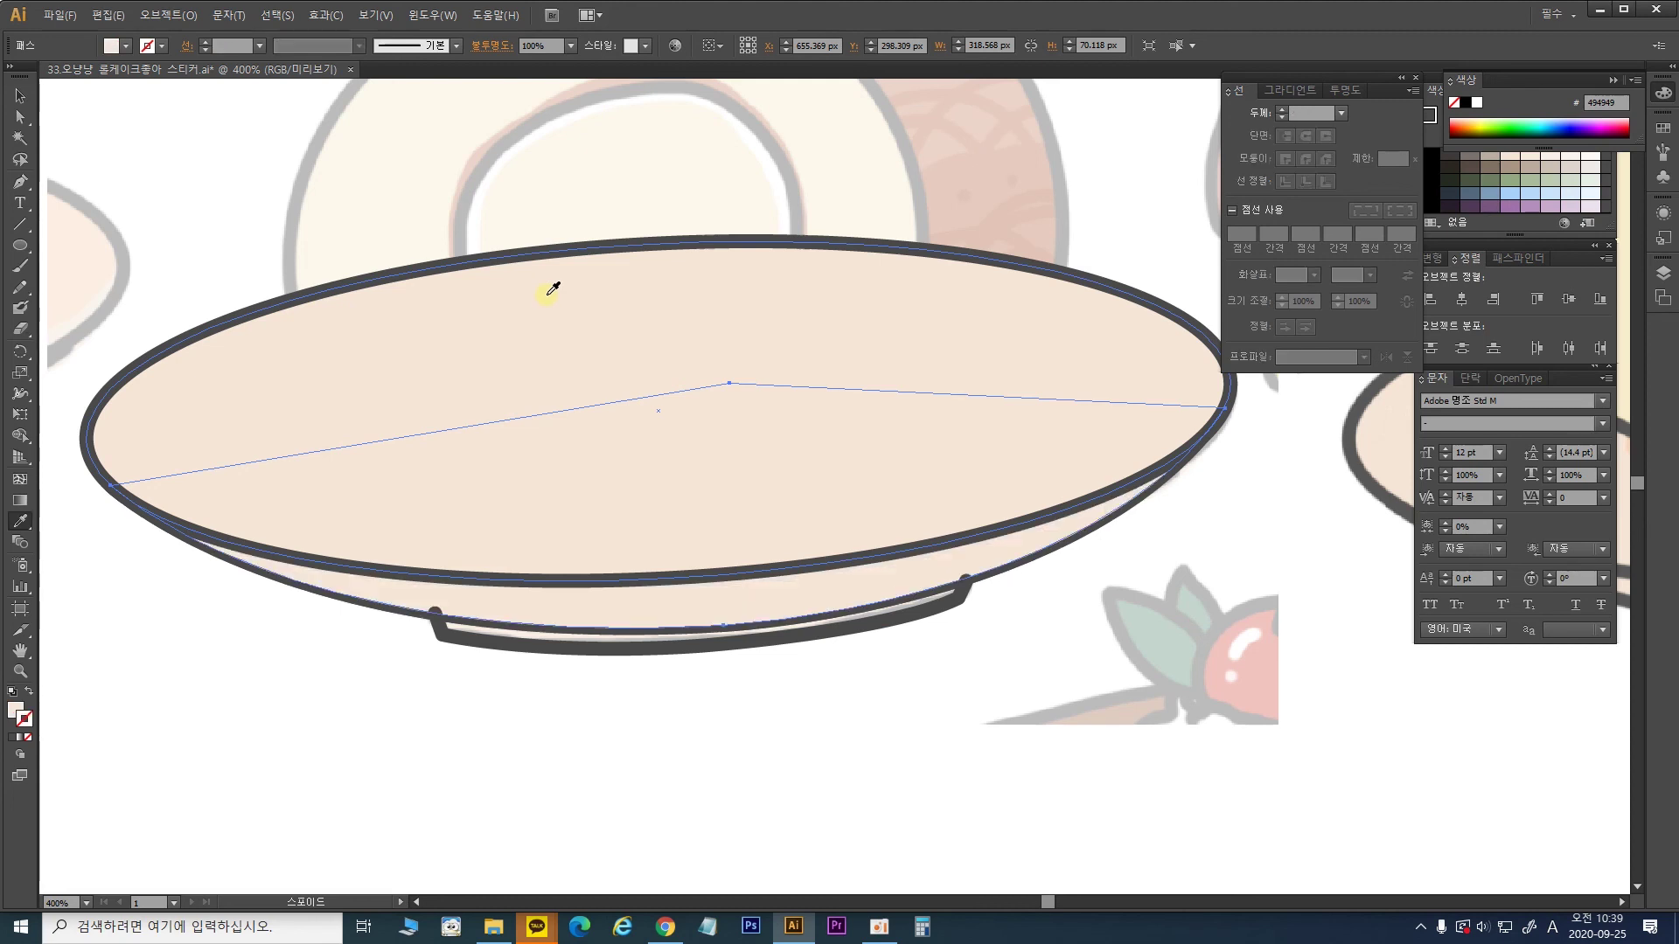
Step: Send the beige underside copy backward so it lies behind the underside and foot outlines
click(21, 98)
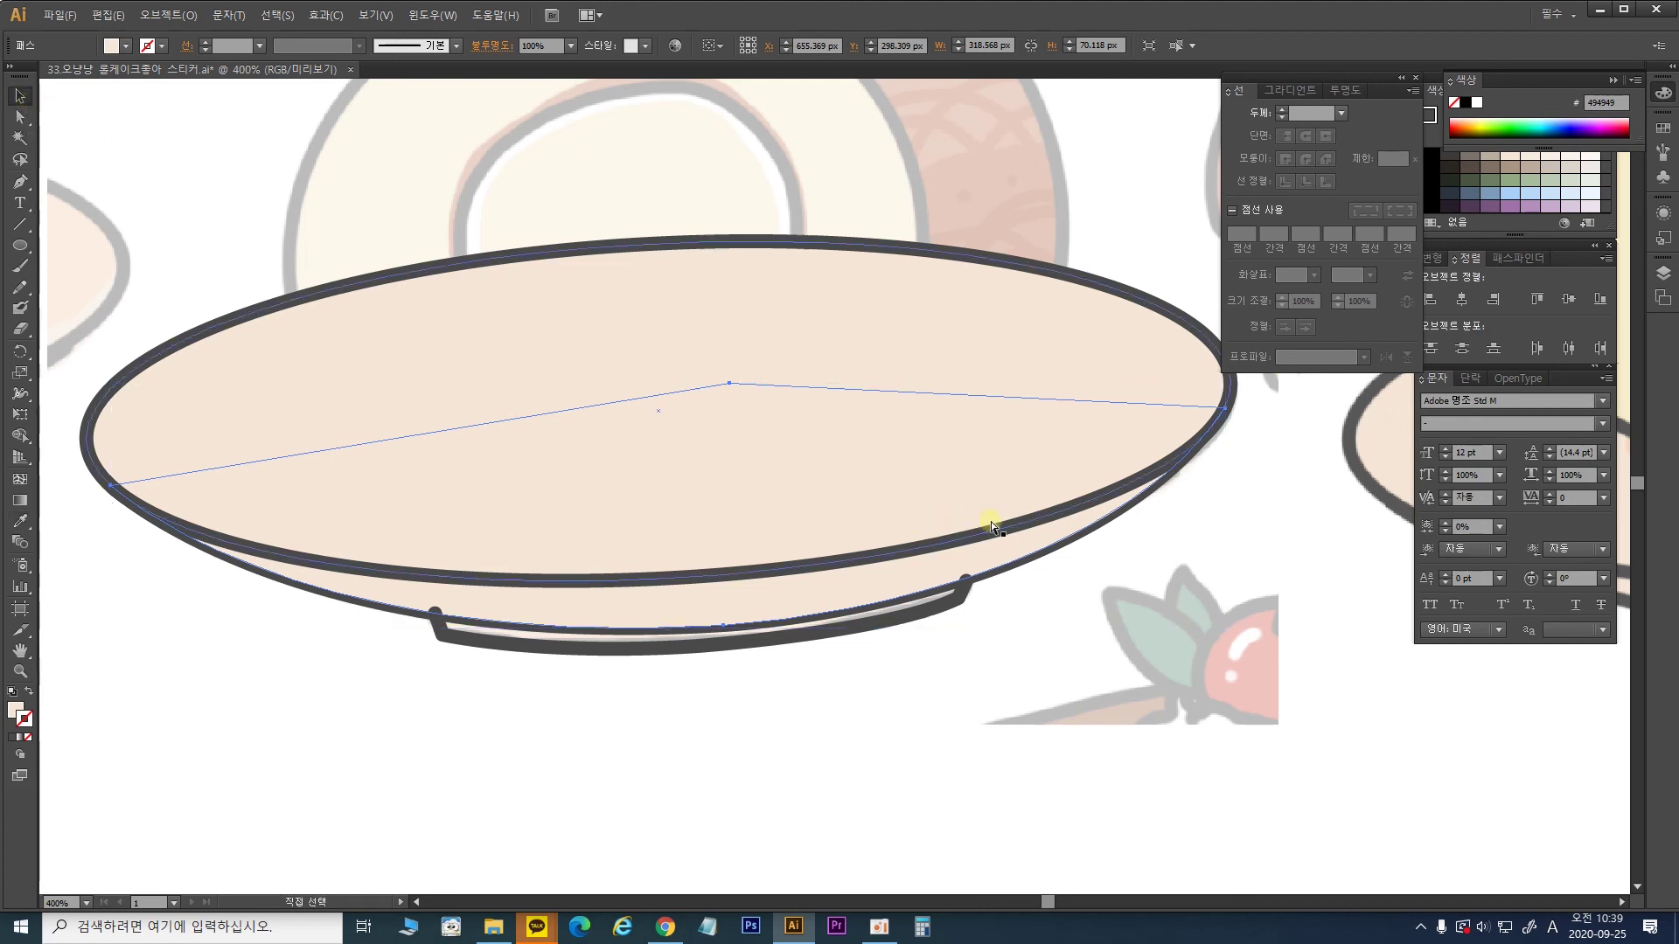
key(ctrl+plus)
key(ctrl+plus)
key(ctrl+bracketleft)
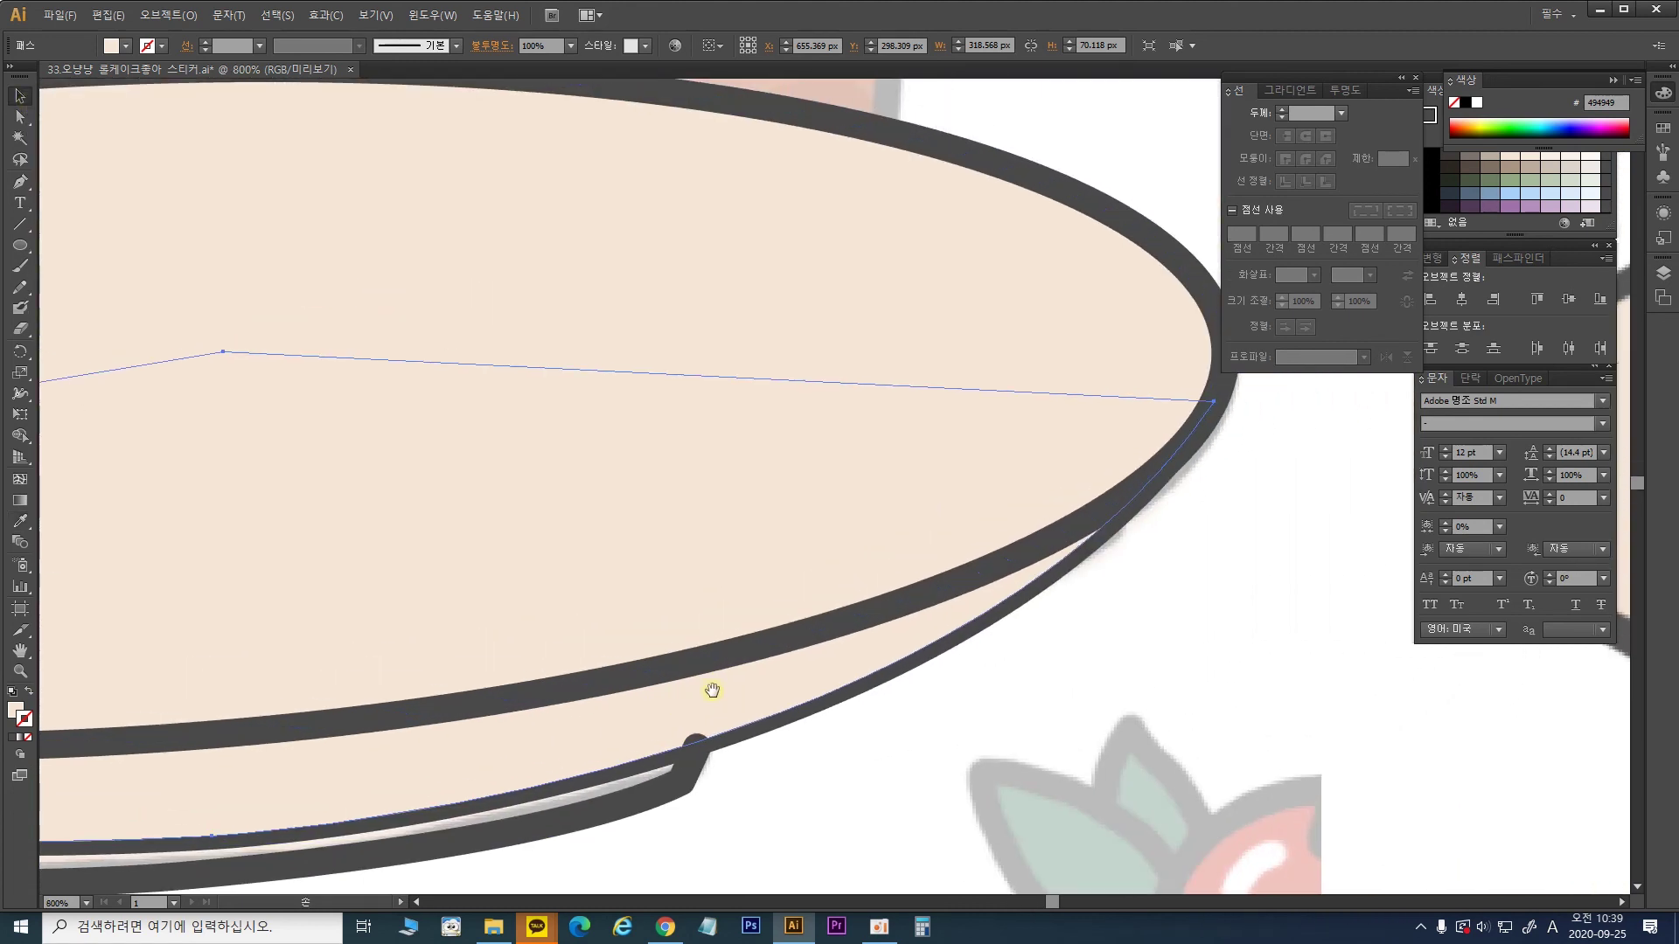
key(a)
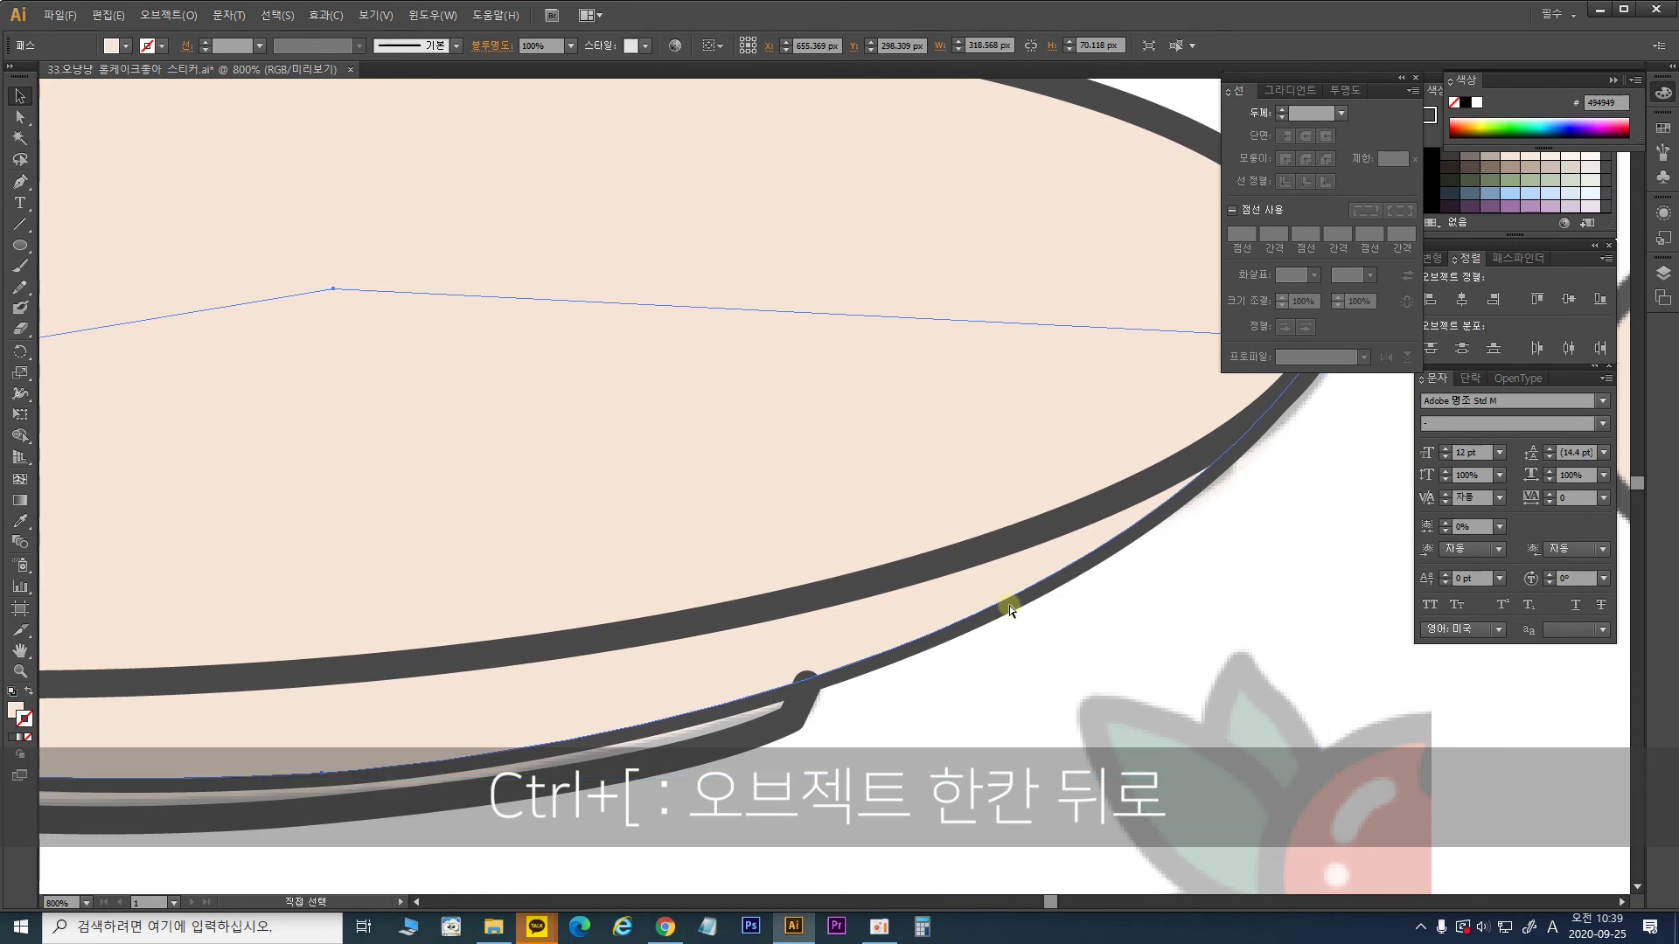
key(ctrl+minus)
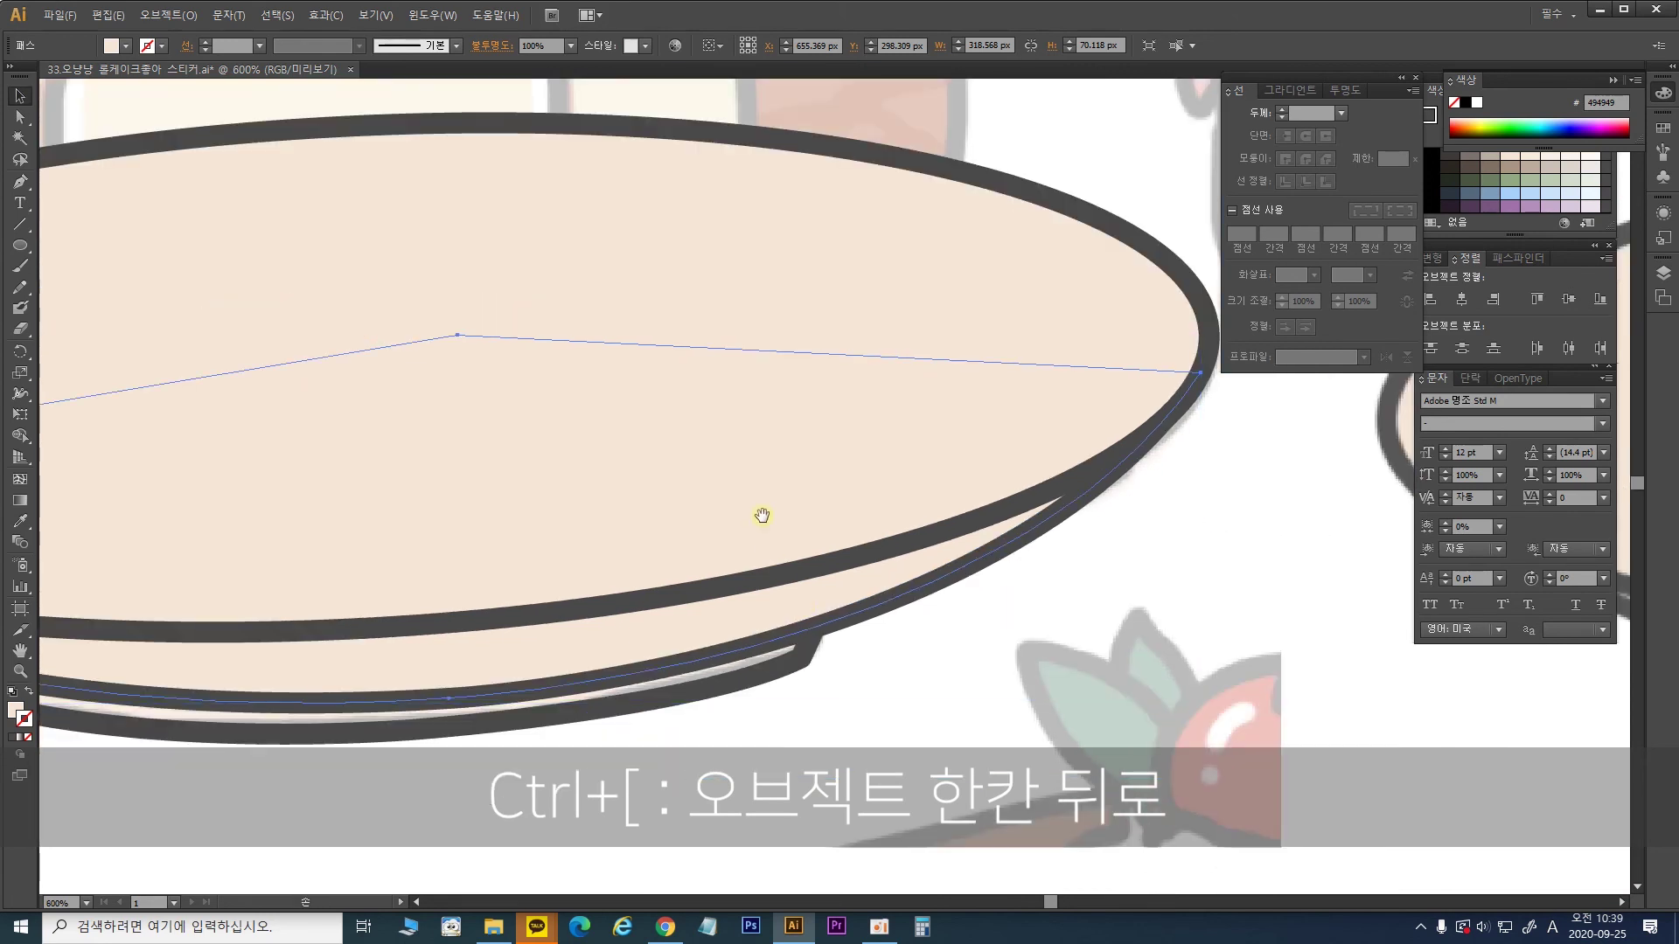
Step: Close the plate's foot outline with the Pen tool by adding a rough zigzag across the plate between its two open ends
drag(761, 515, 952, 505)
key(v)
click(928, 678)
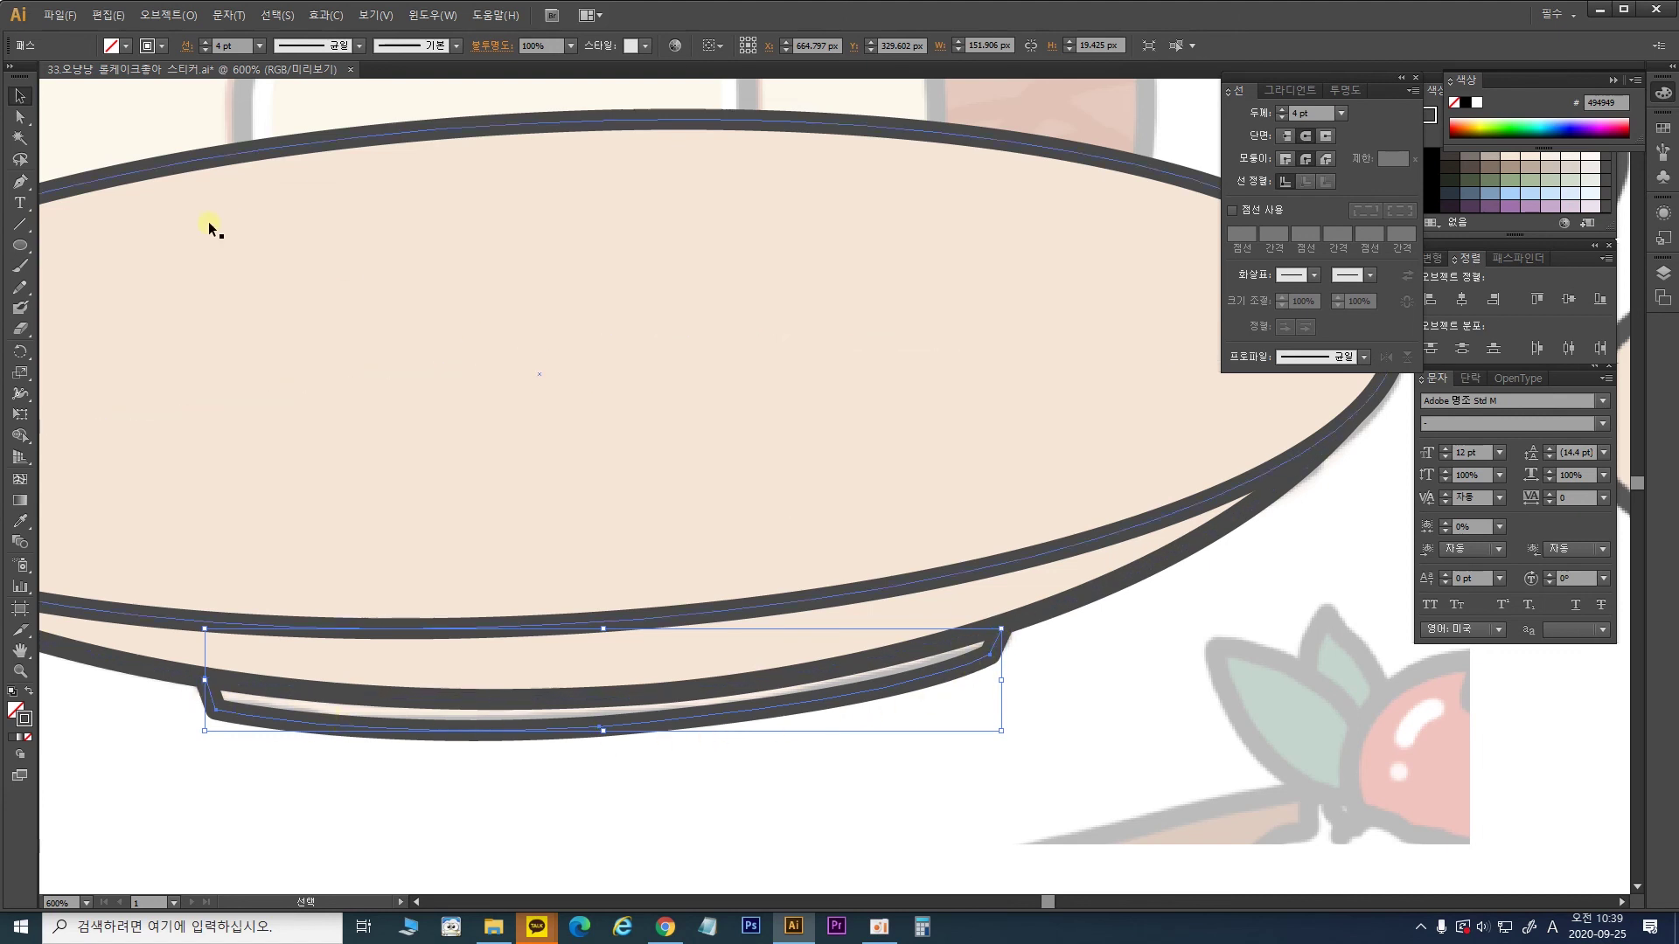
click(19, 182)
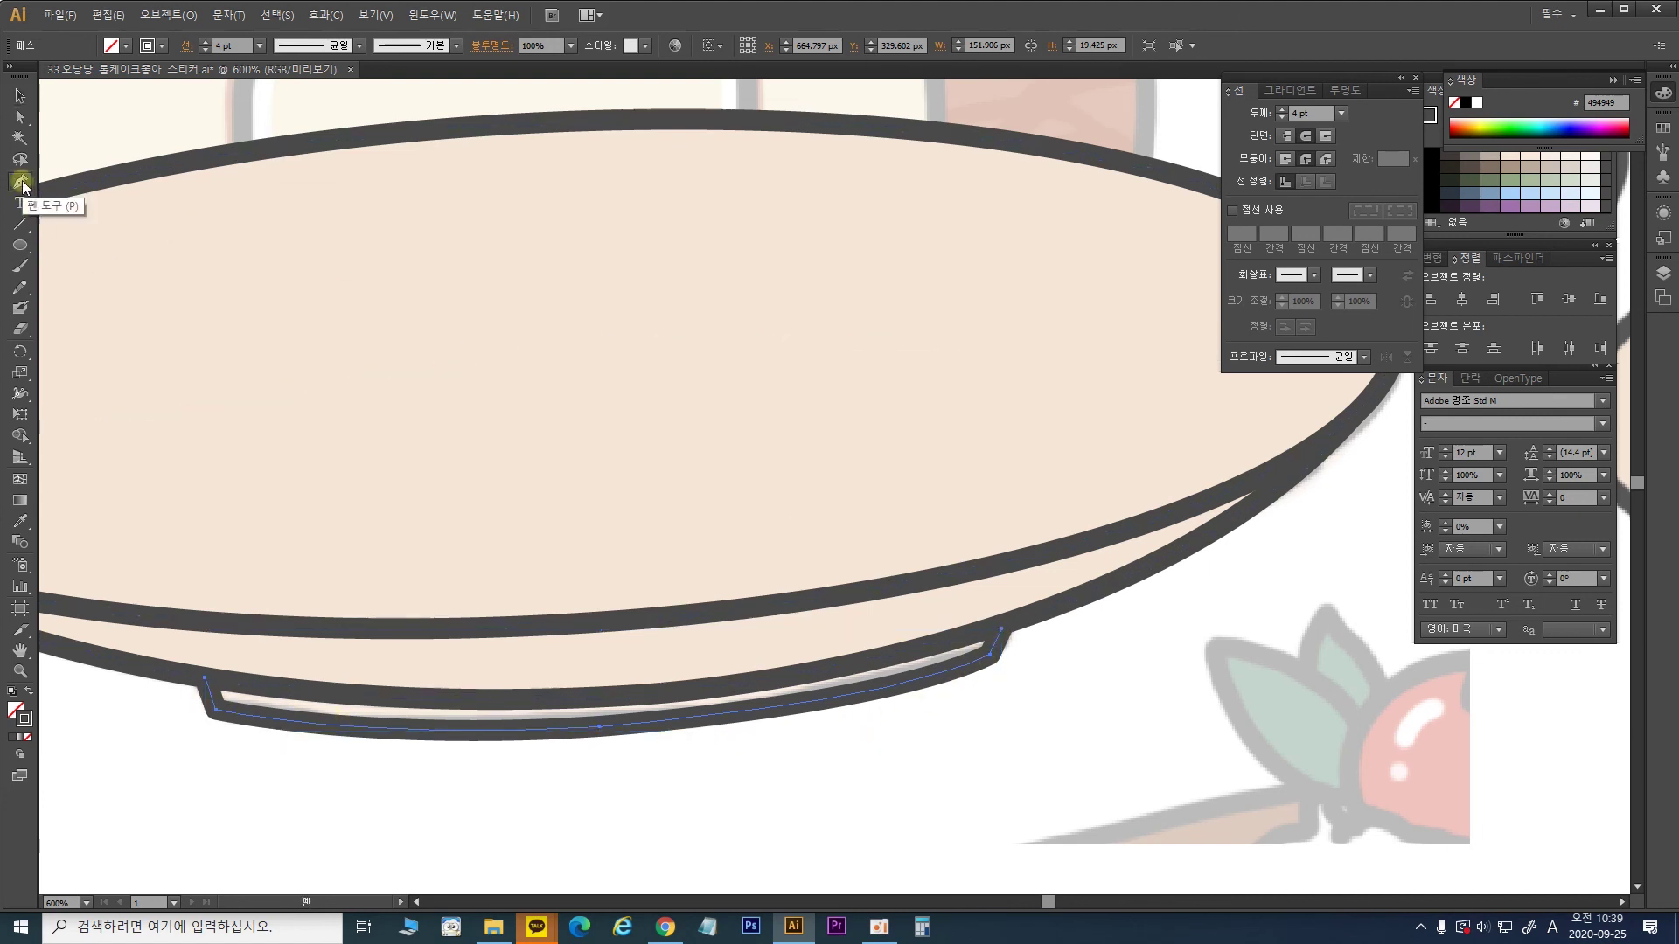
click(207, 677)
click(331, 481)
click(381, 554)
click(431, 425)
click(530, 543)
click(583, 407)
click(657, 526)
click(760, 435)
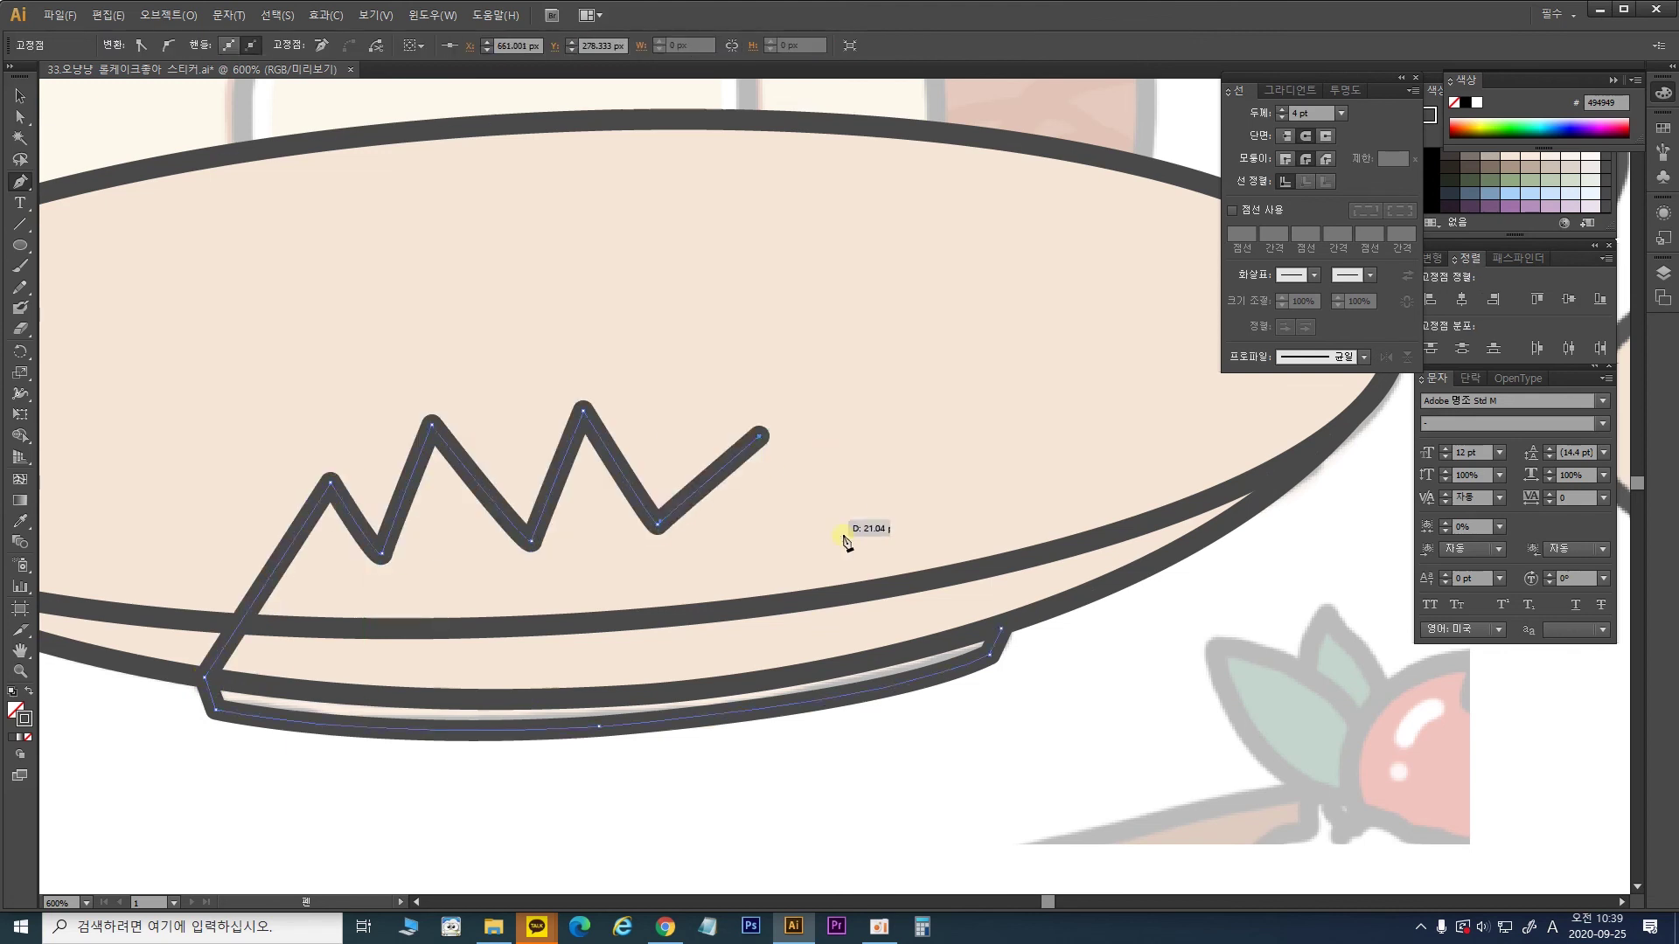
click(843, 536)
click(857, 435)
click(943, 544)
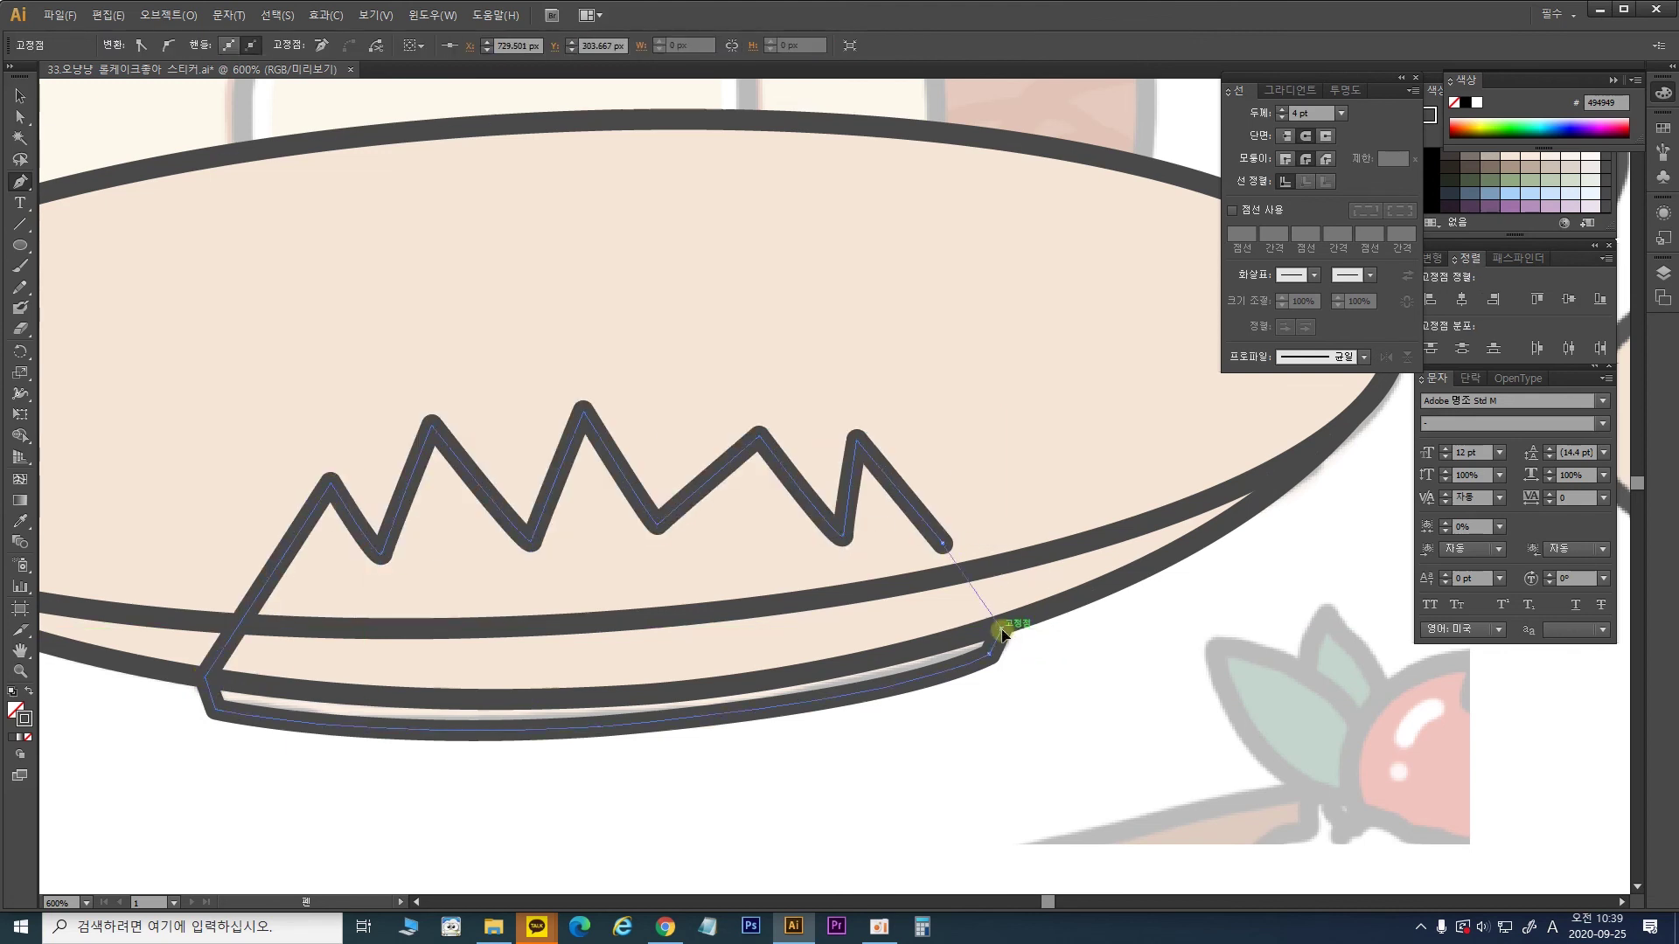
click(1002, 630)
Step: Send the closed foot path backward behind the plate's rim and underside fills, and deselect it
click(20, 98)
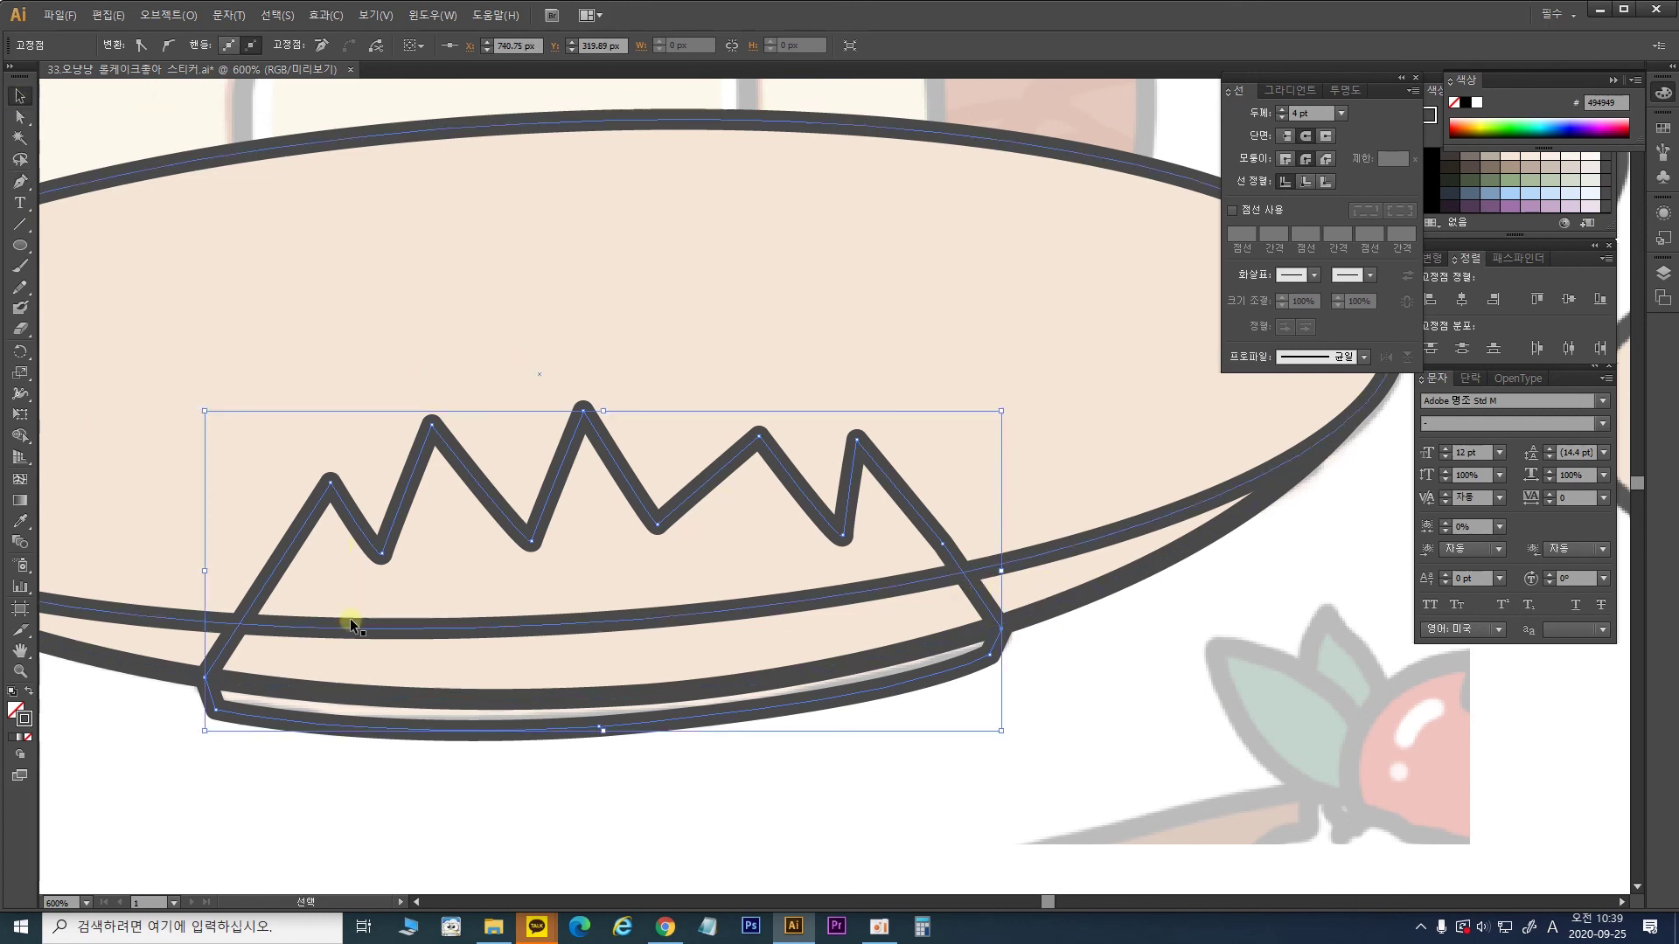
key(a)
key(ctrl+bracketleft)
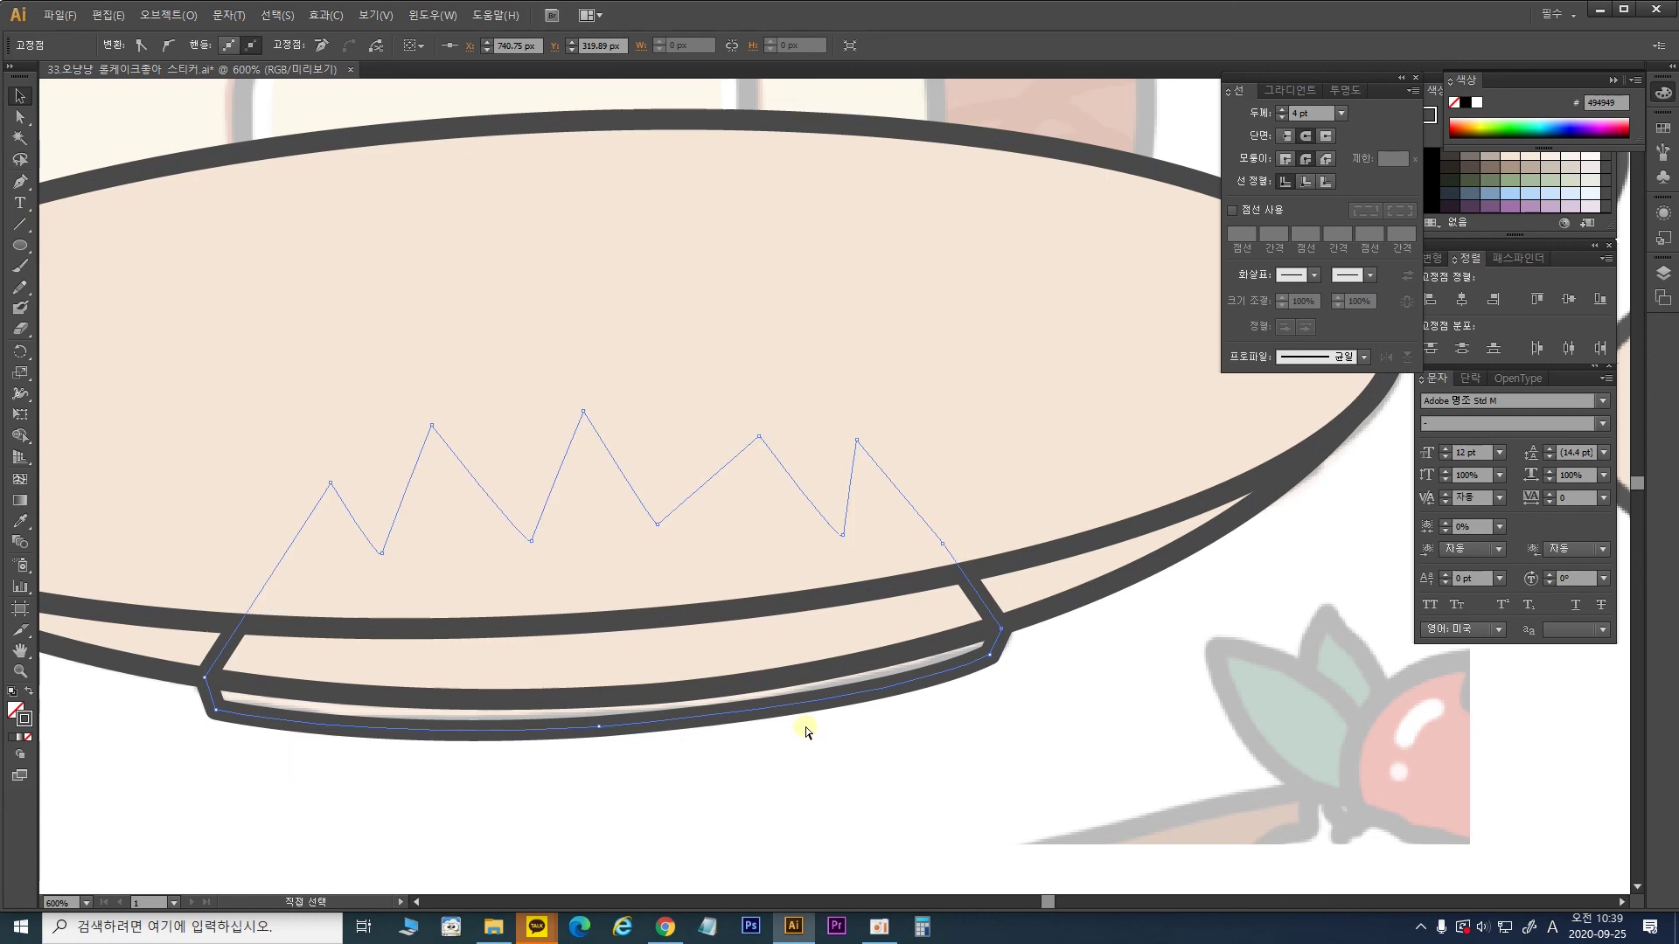
key(v)
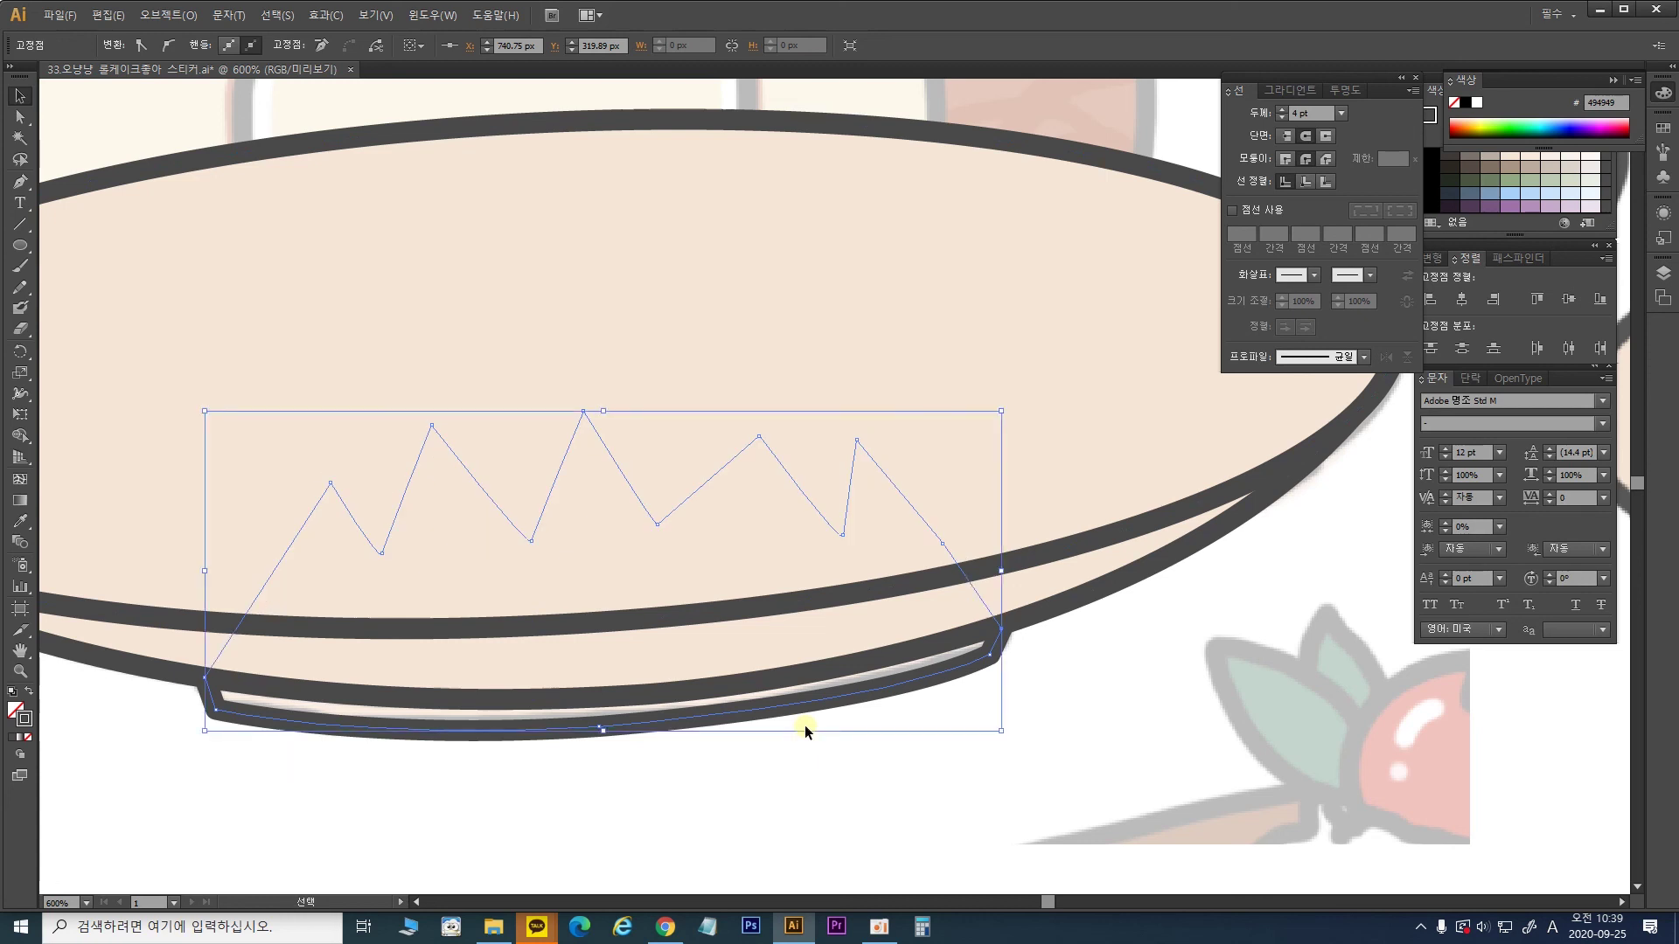
click(1171, 731)
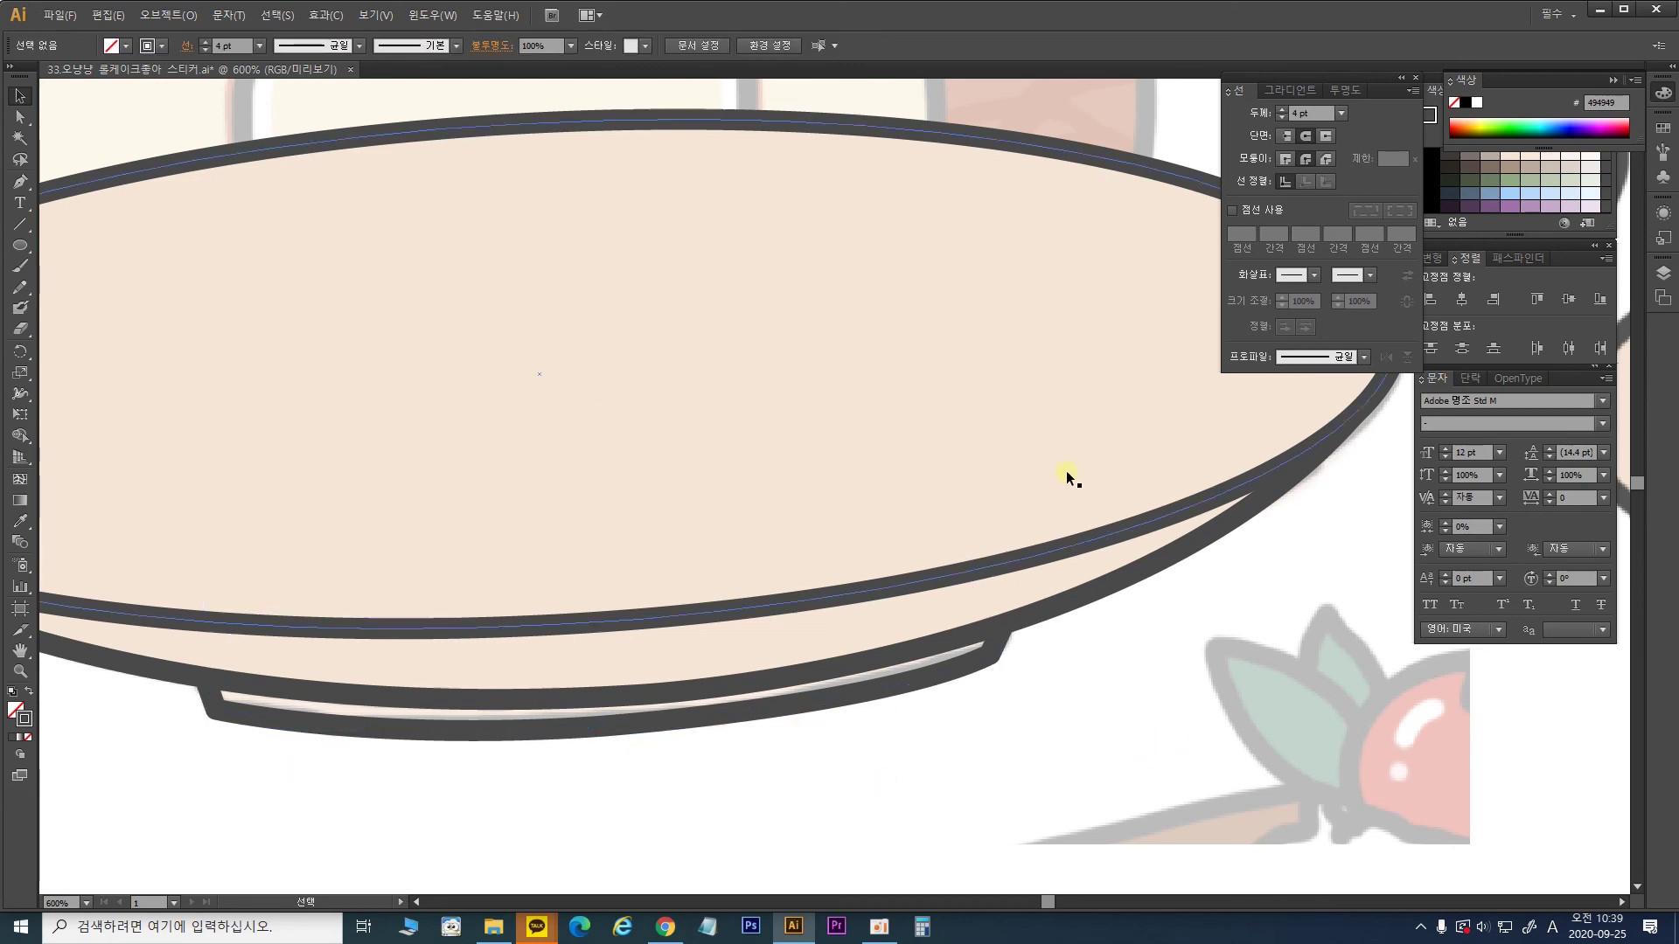
Step: Paste a copy of the foot path in front at the same position and give it the plate's beige fill without a stroke
click(958, 659)
key(ctrl+c)
key(ctrl+f)
key(a)
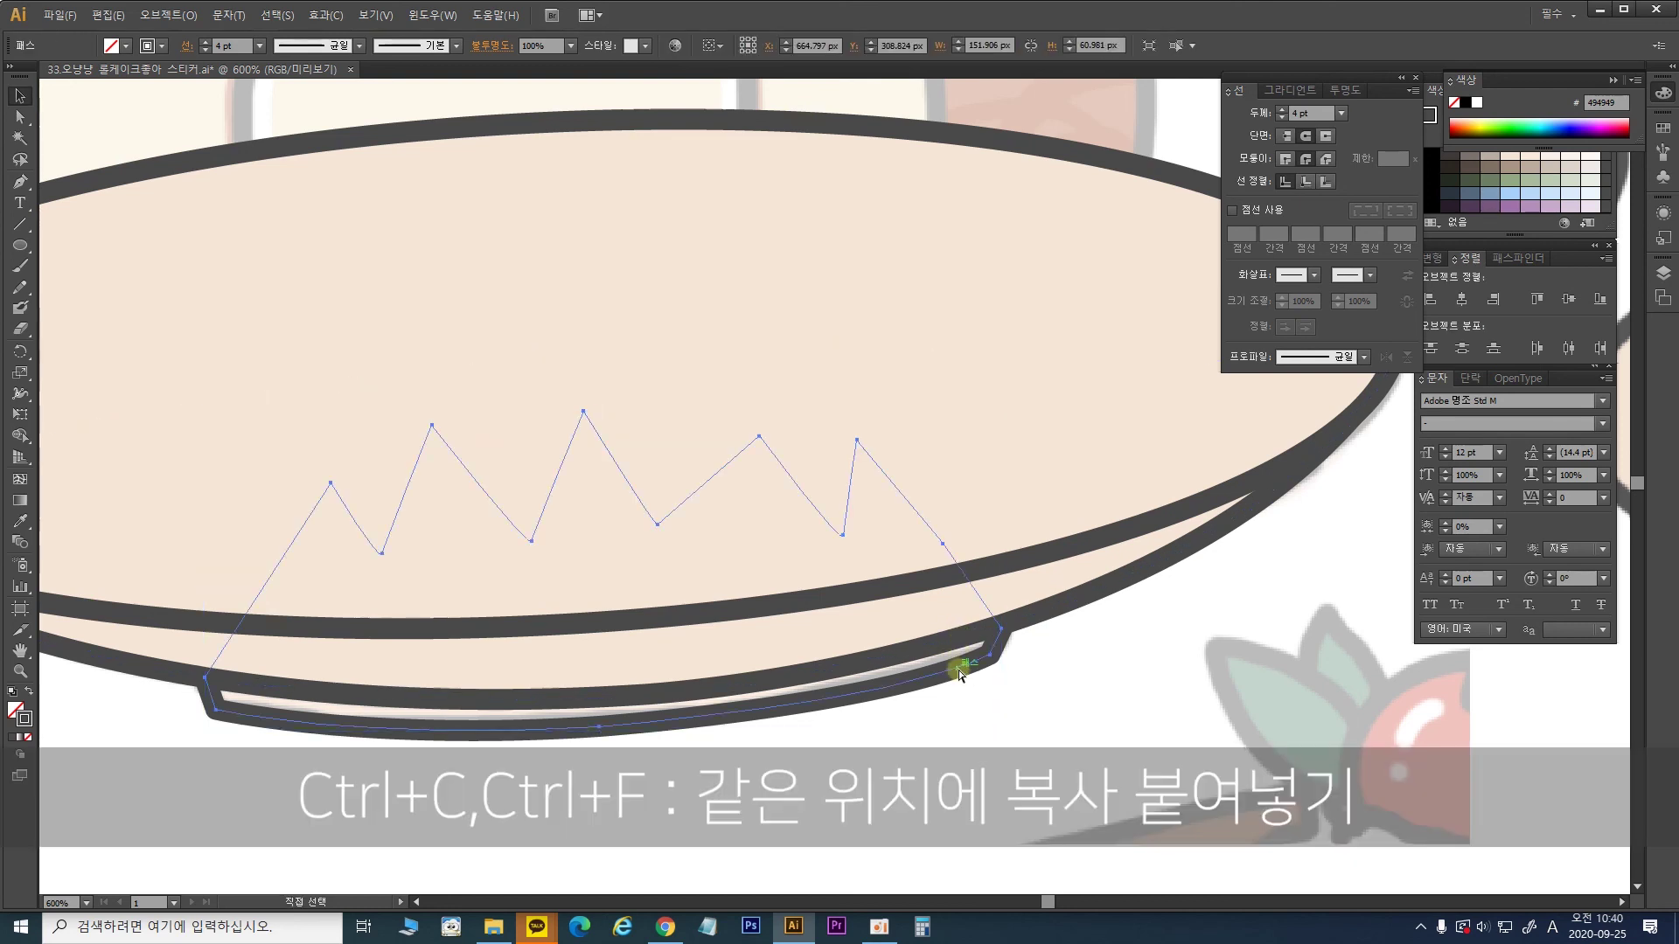
key(v)
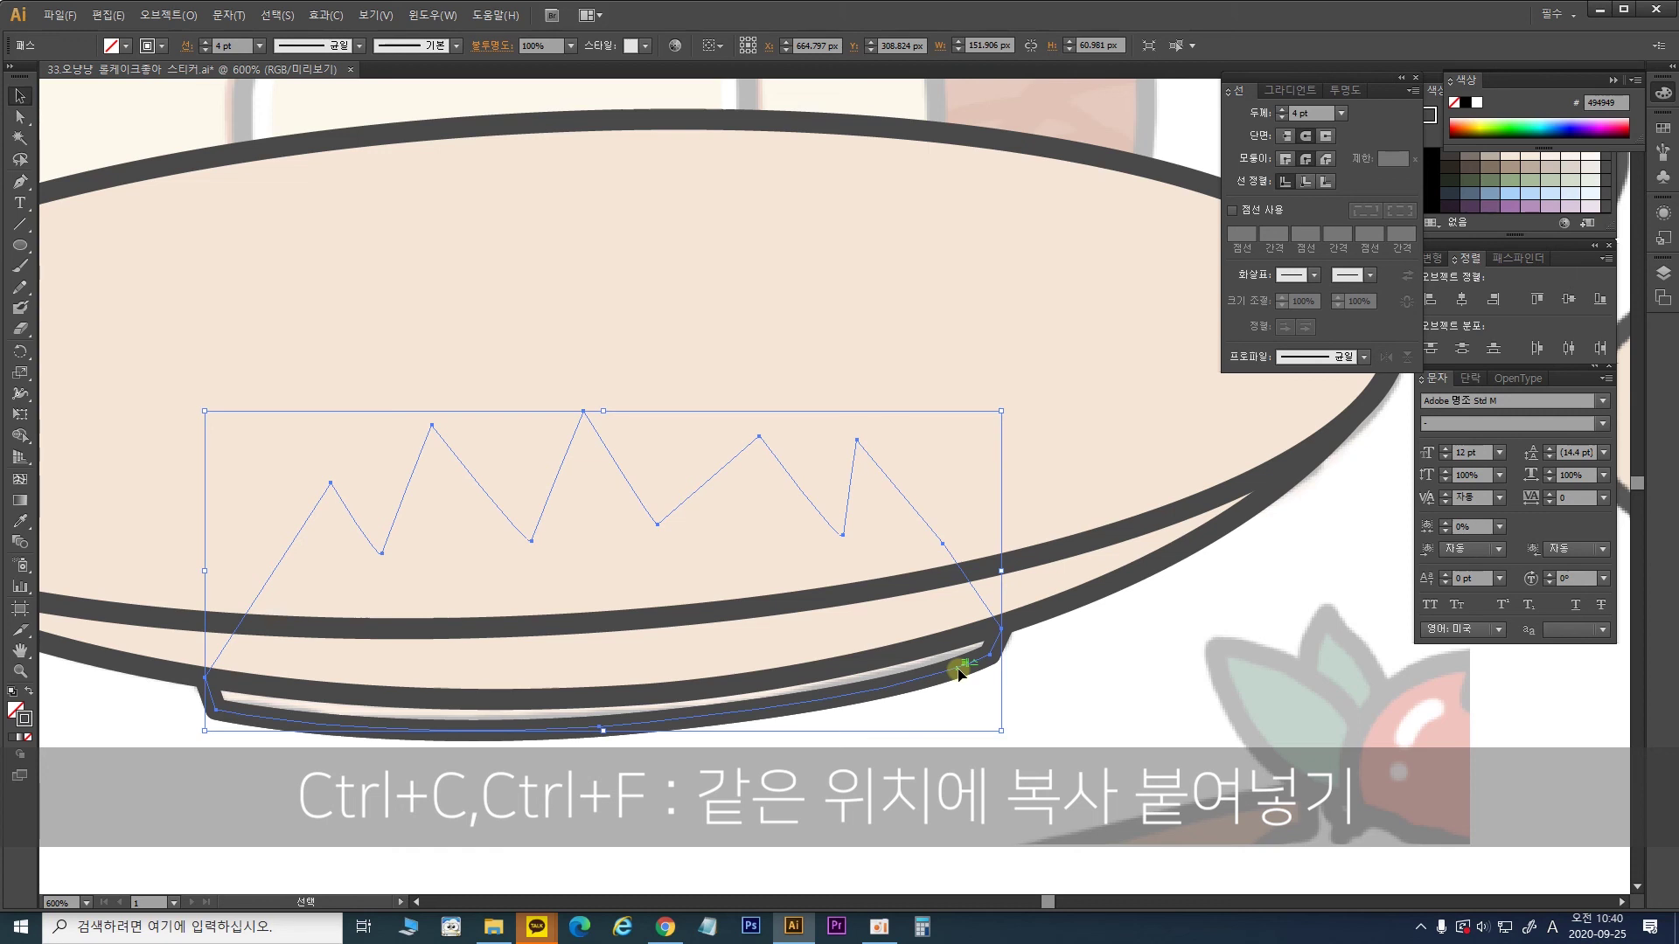
click(21, 523)
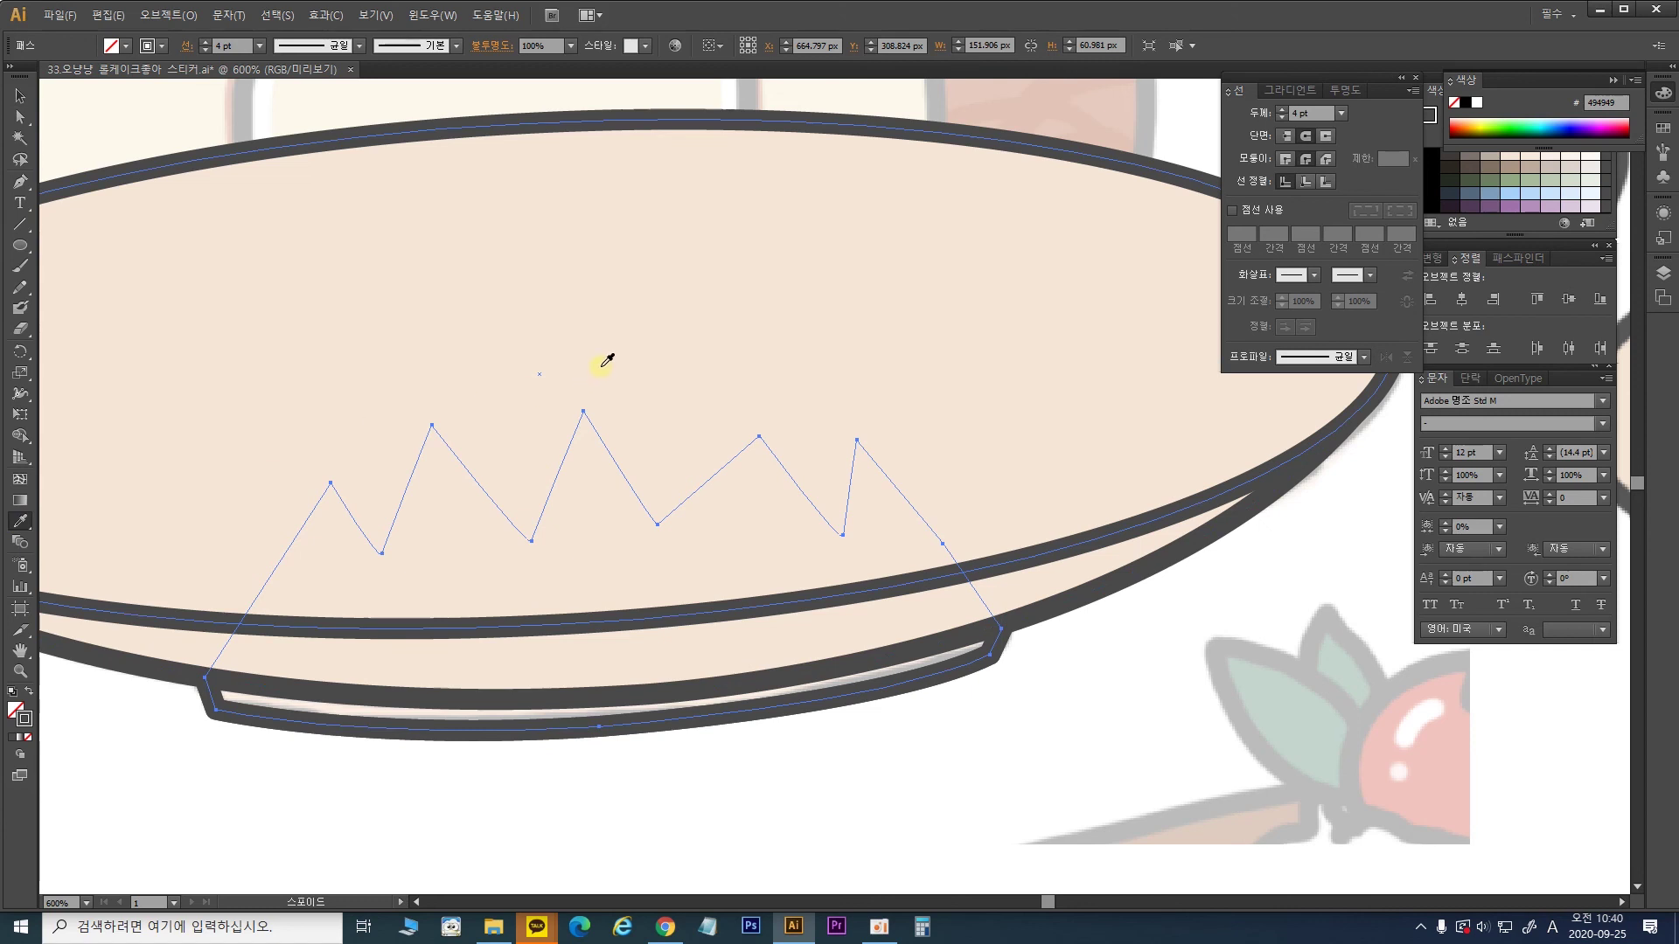
click(607, 360)
Step: Send the beige foot copy backward behind the foot's outline, and deselect it
click(20, 97)
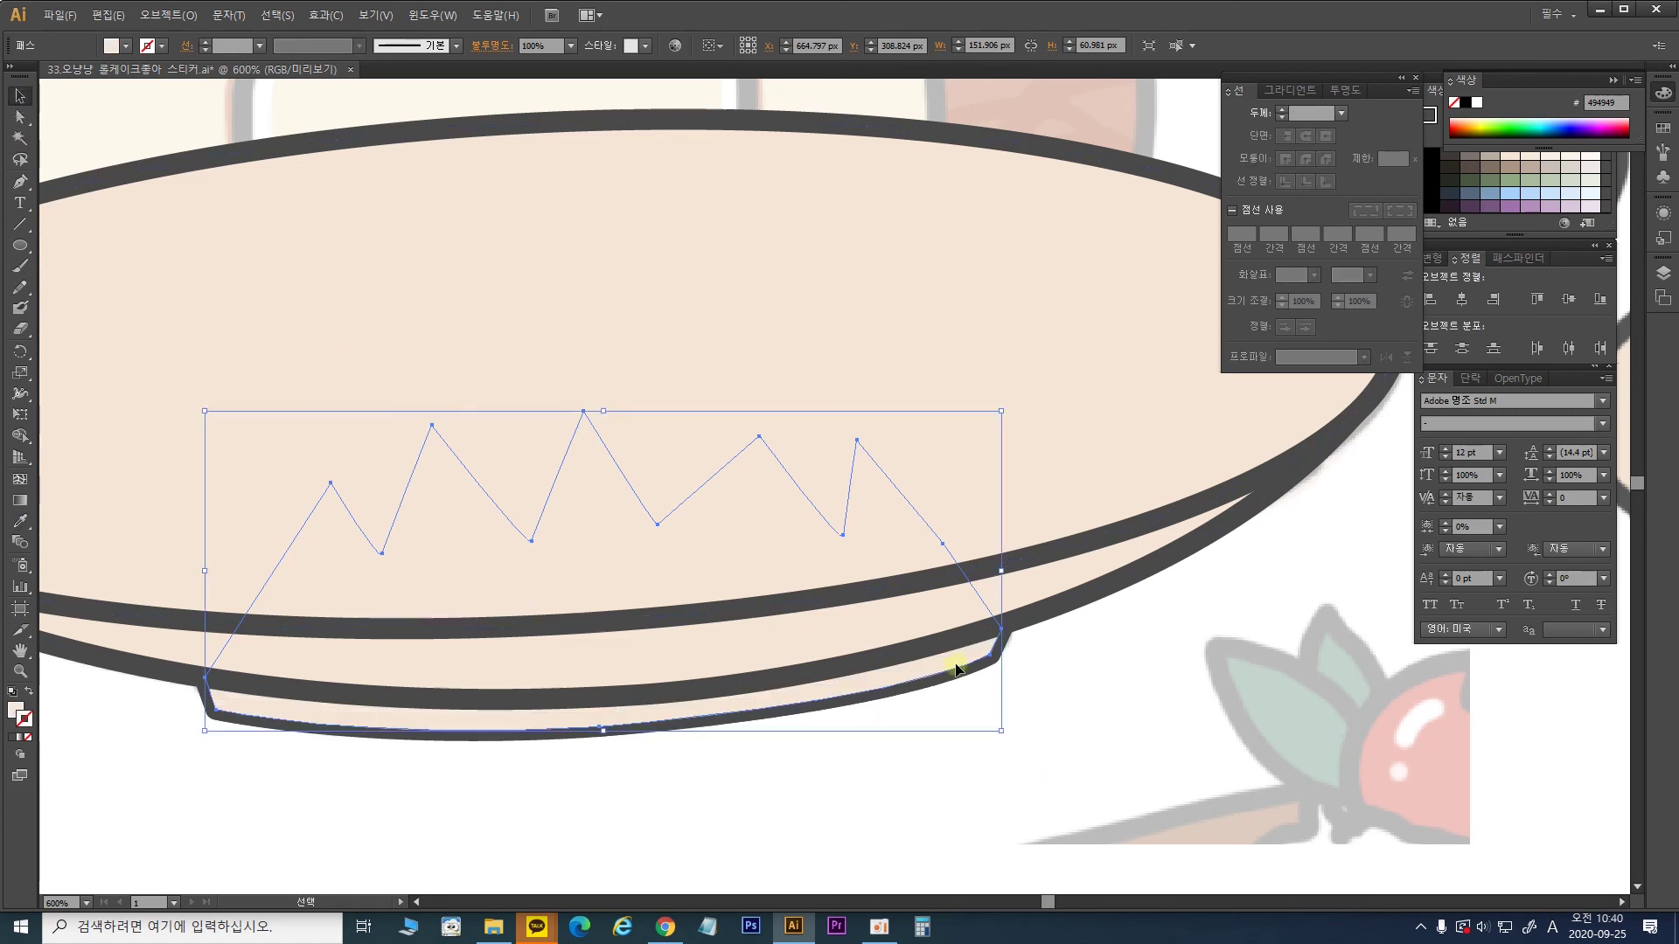
key(ctrl+bracketleft)
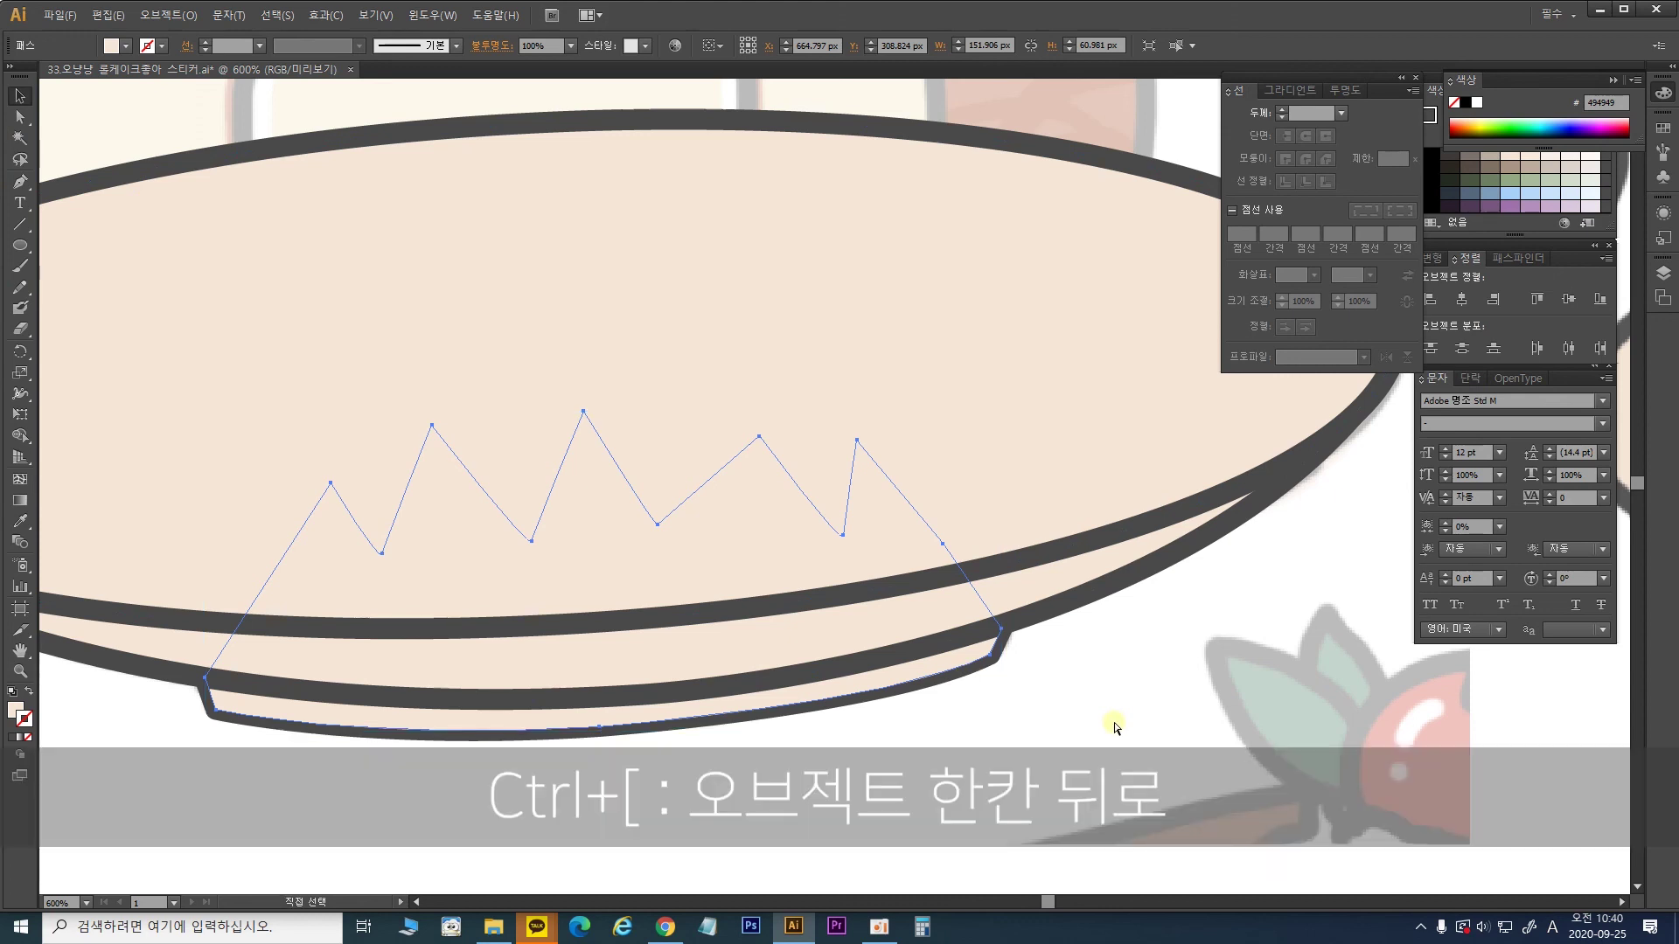
key(ctrl+bracketleft)
key(ctrl+minus)
key(ctrl+minus)
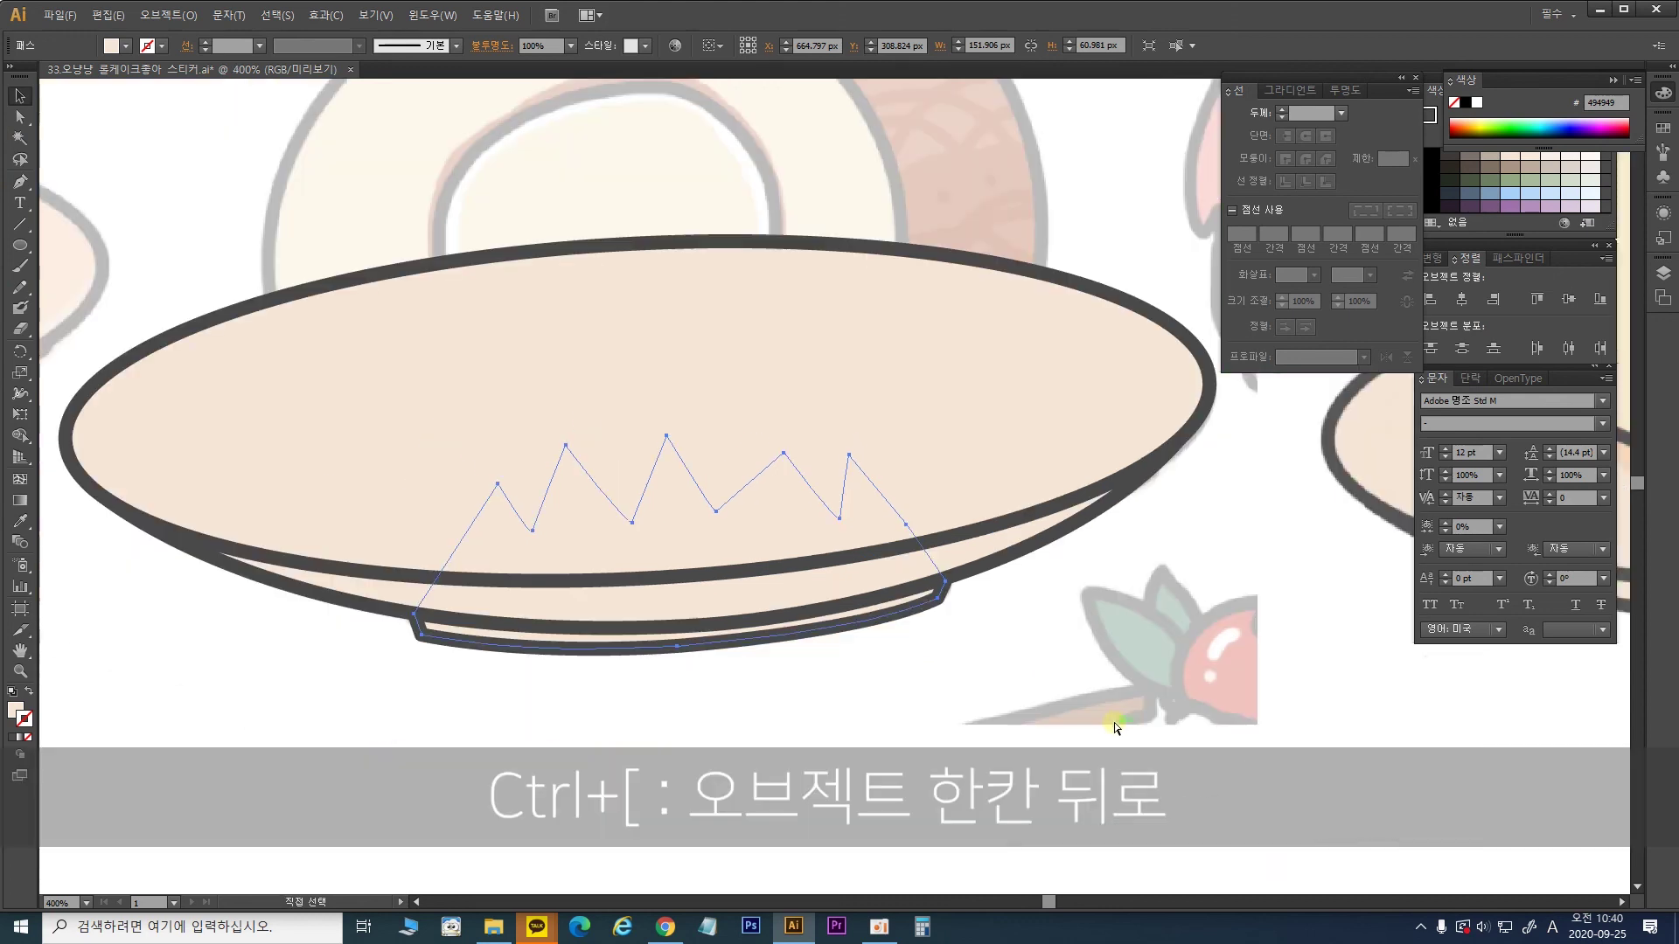
click(1130, 654)
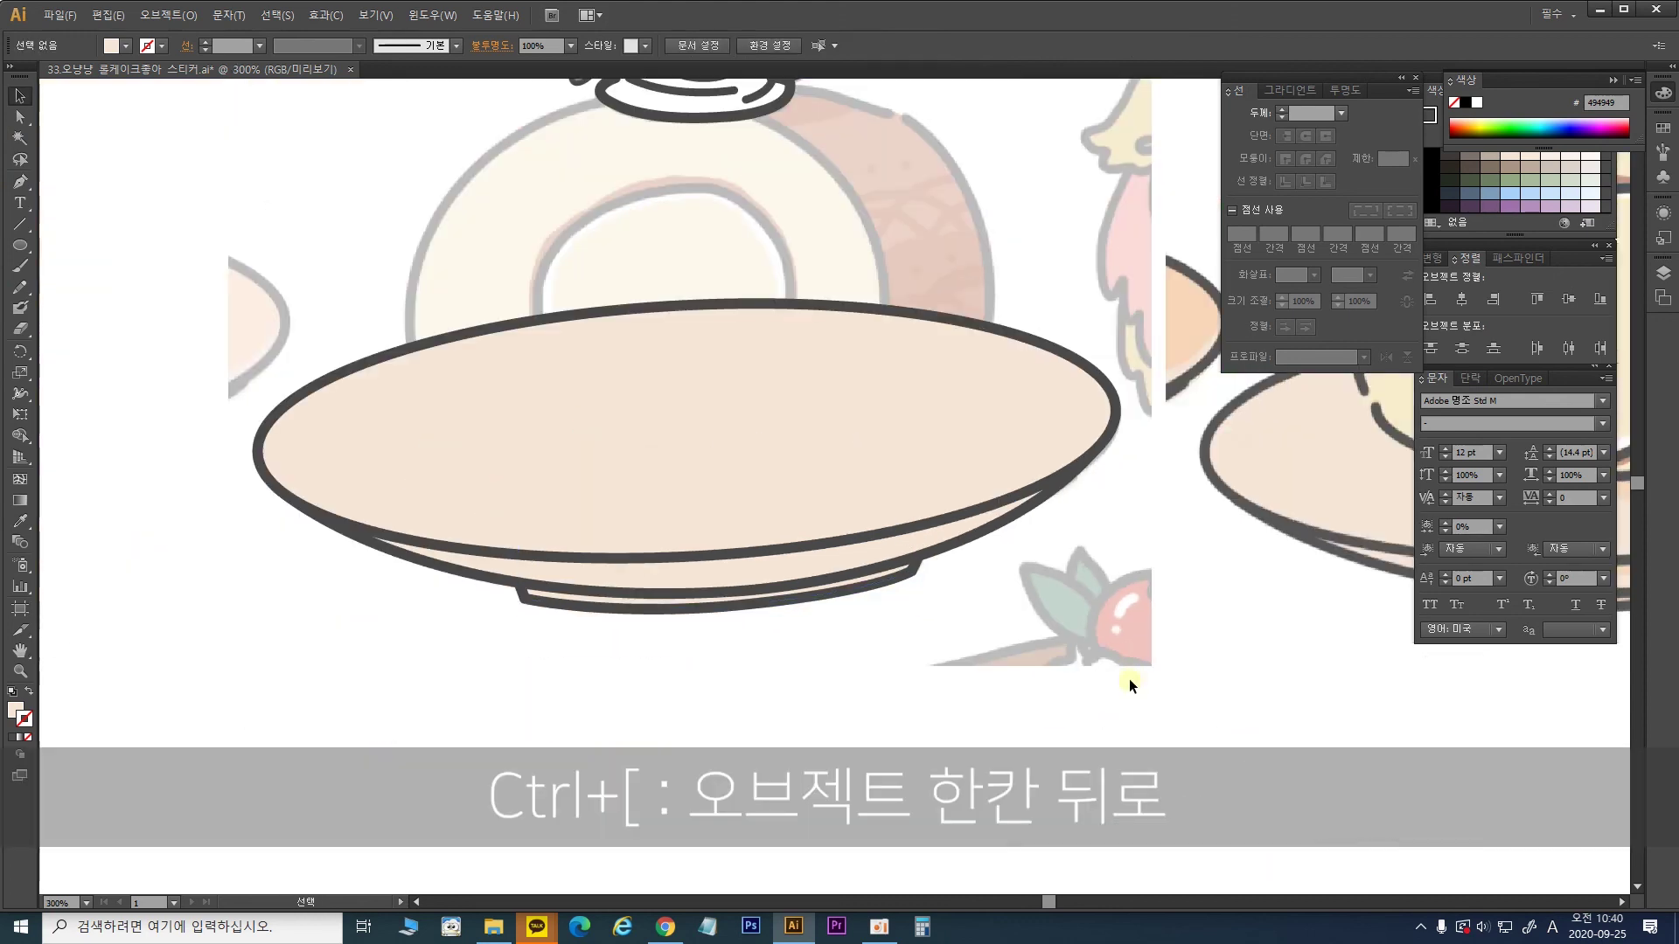
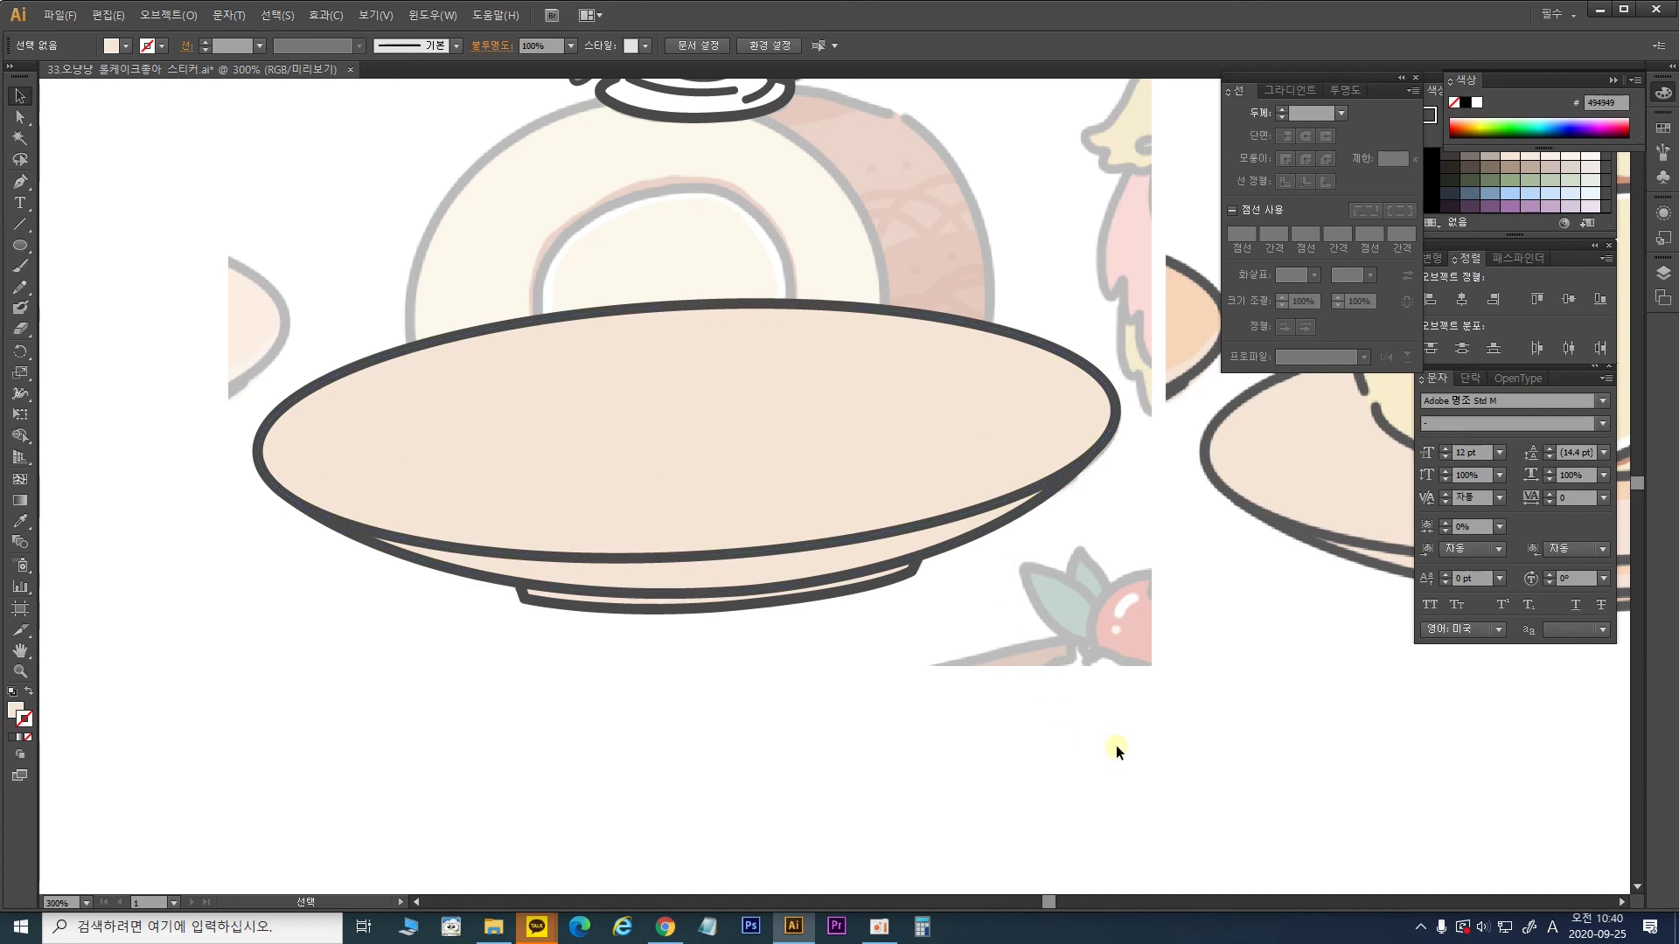
Step: Group all the outline and fill paths of the plate drawn over the faded sketch
drag(1116, 743, 227, 253)
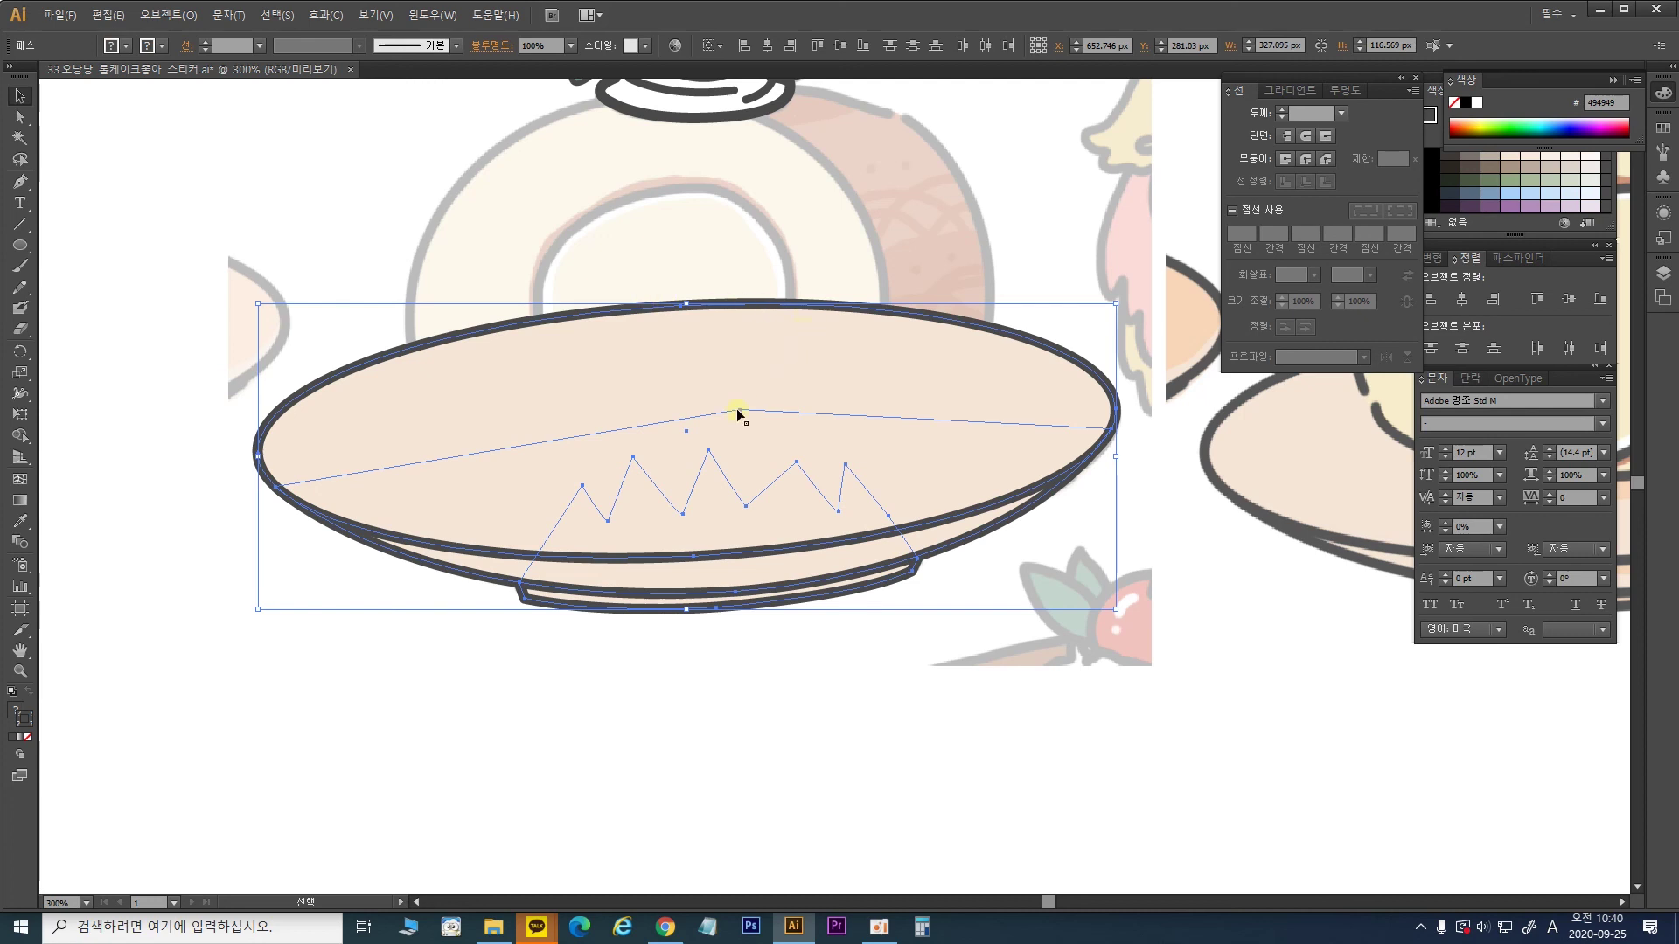
key(ctrl+g)
key(a)
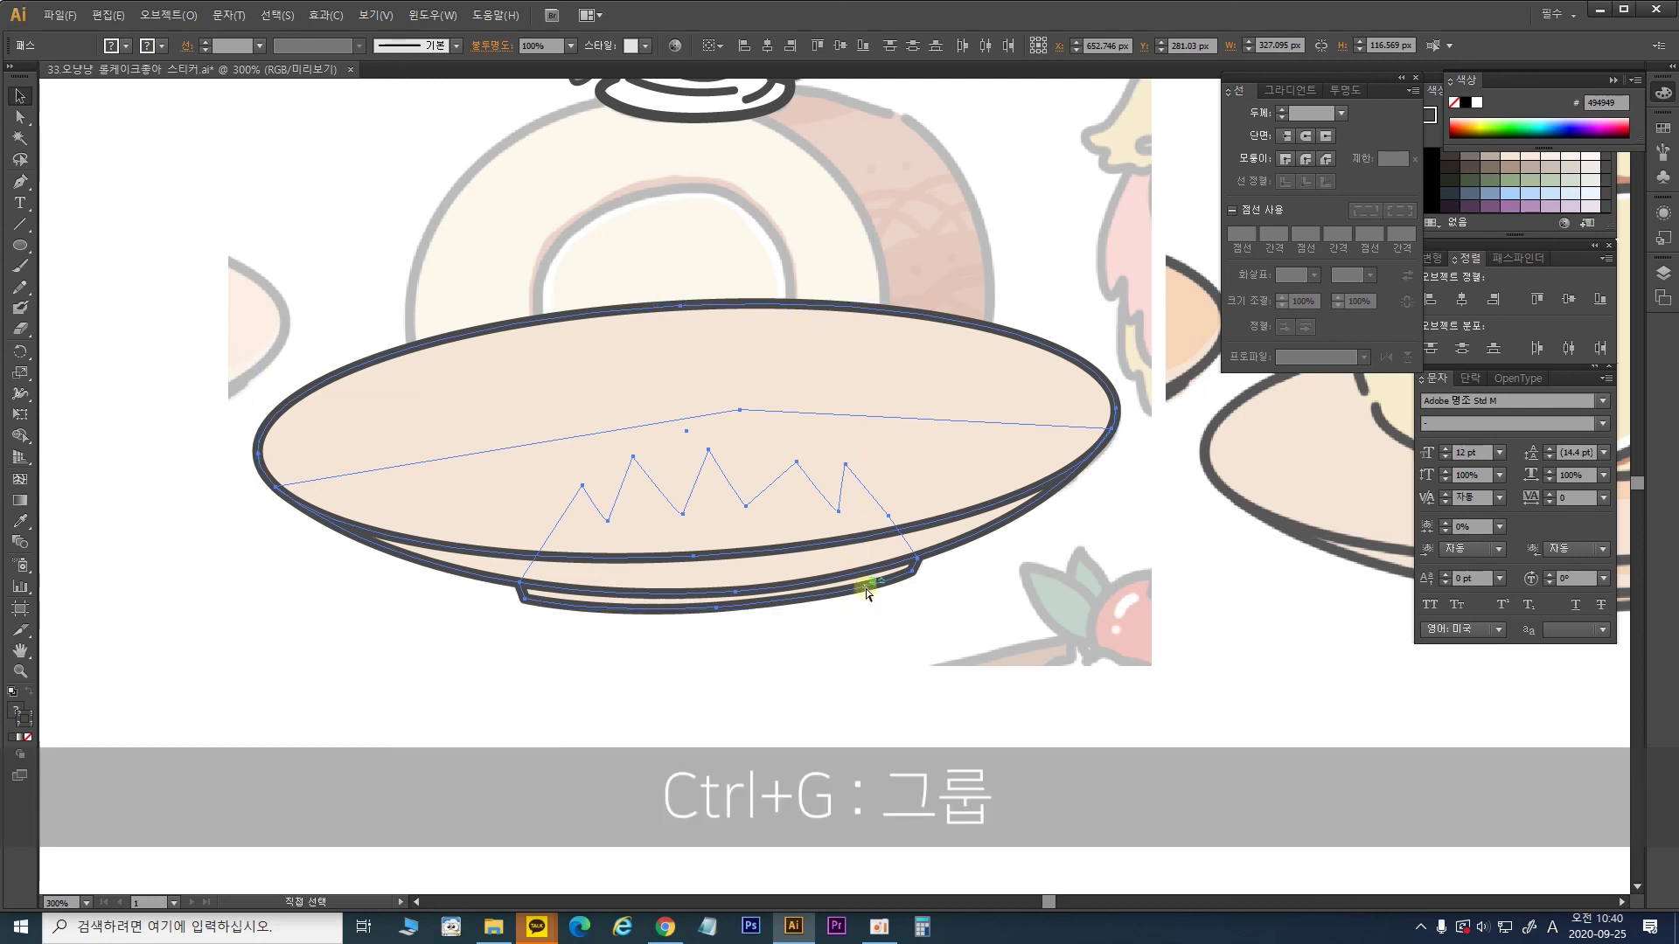
key(ctrl+g)
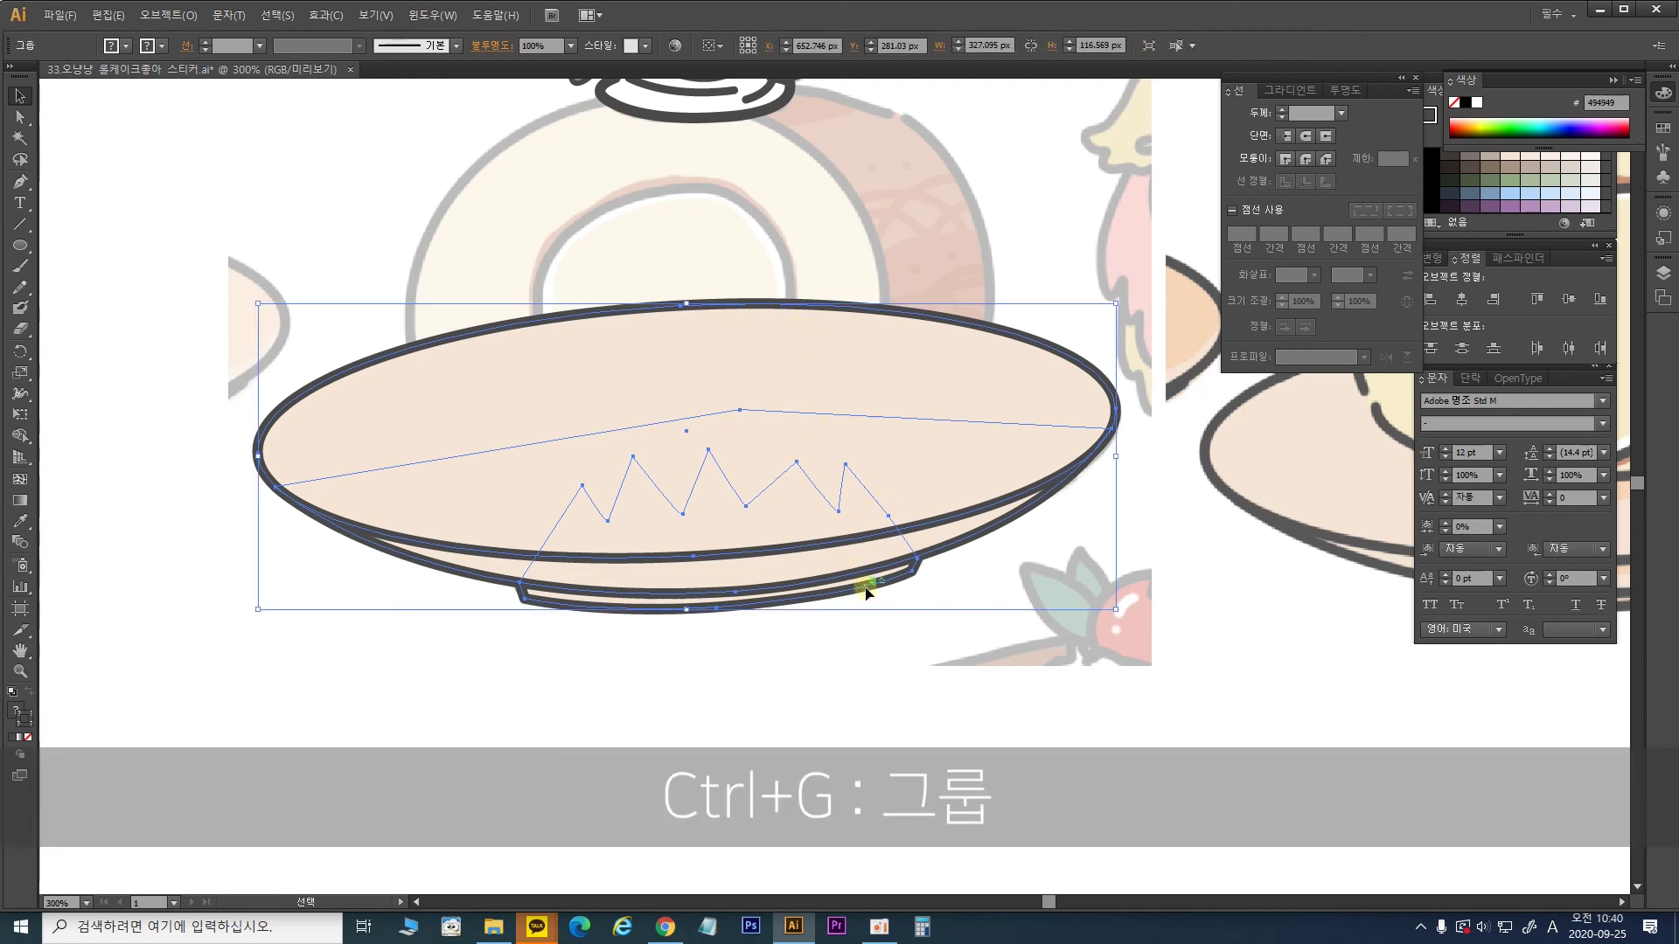
Step: Move the plain roll cake copy farther down, away from the strawberry-topped roll cake
key(ctrl+minus)
key(ctrl+minus)
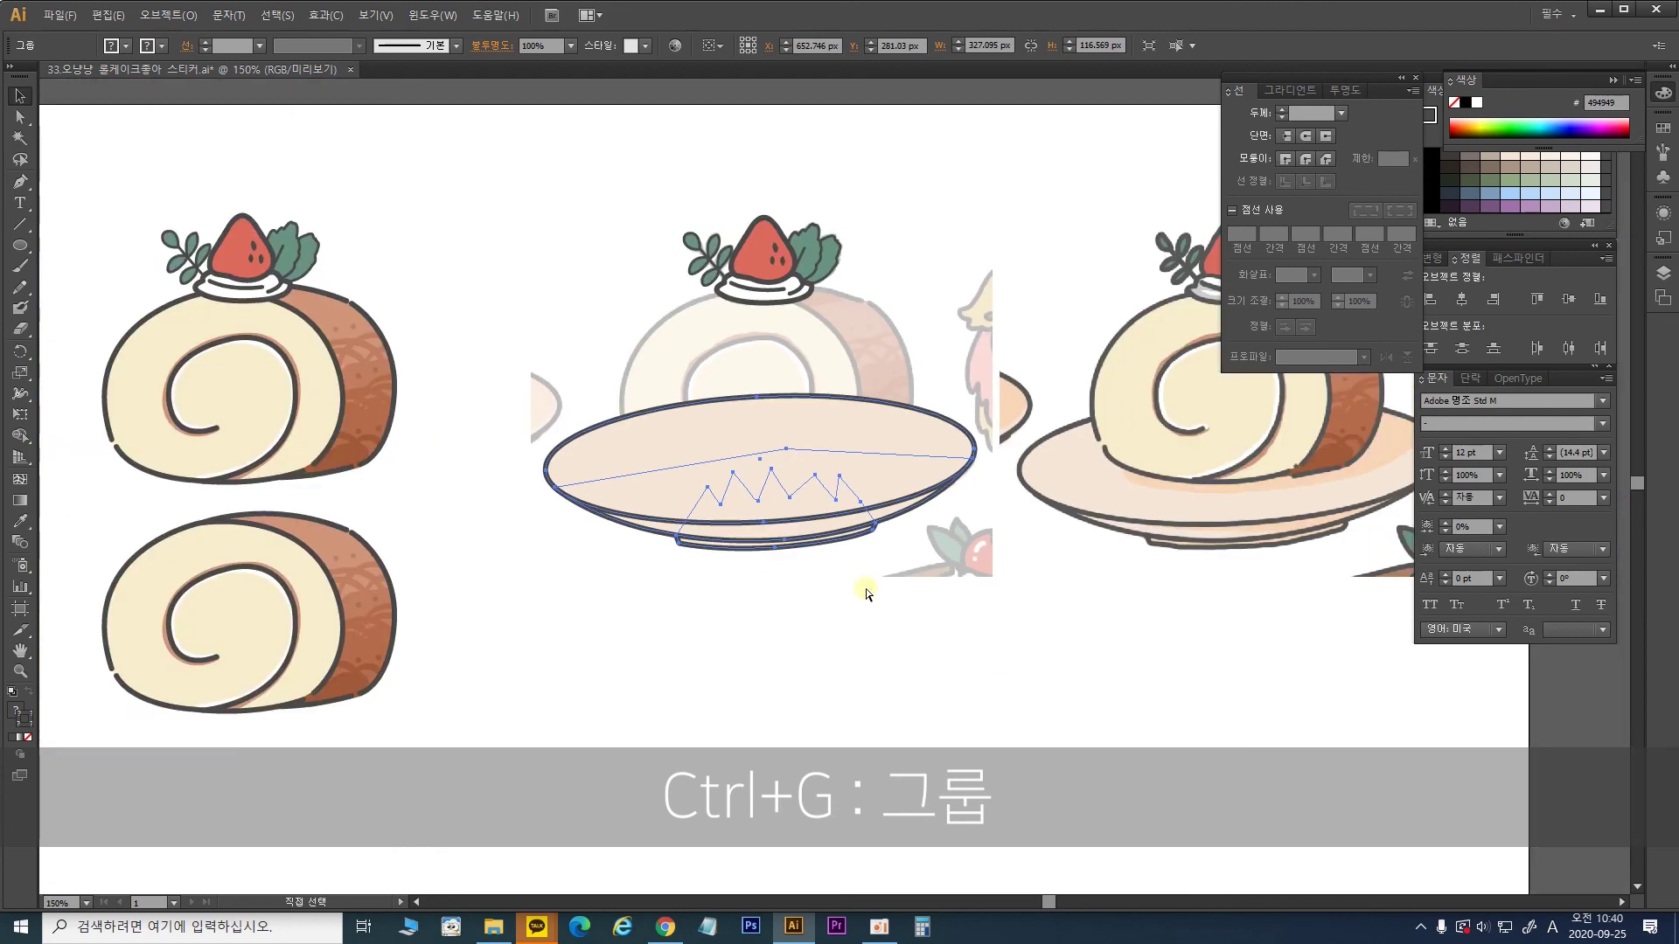
key(v)
drag(900, 476, 1086, 487)
drag(645, 759, 281, 548)
drag(473, 590, 472, 728)
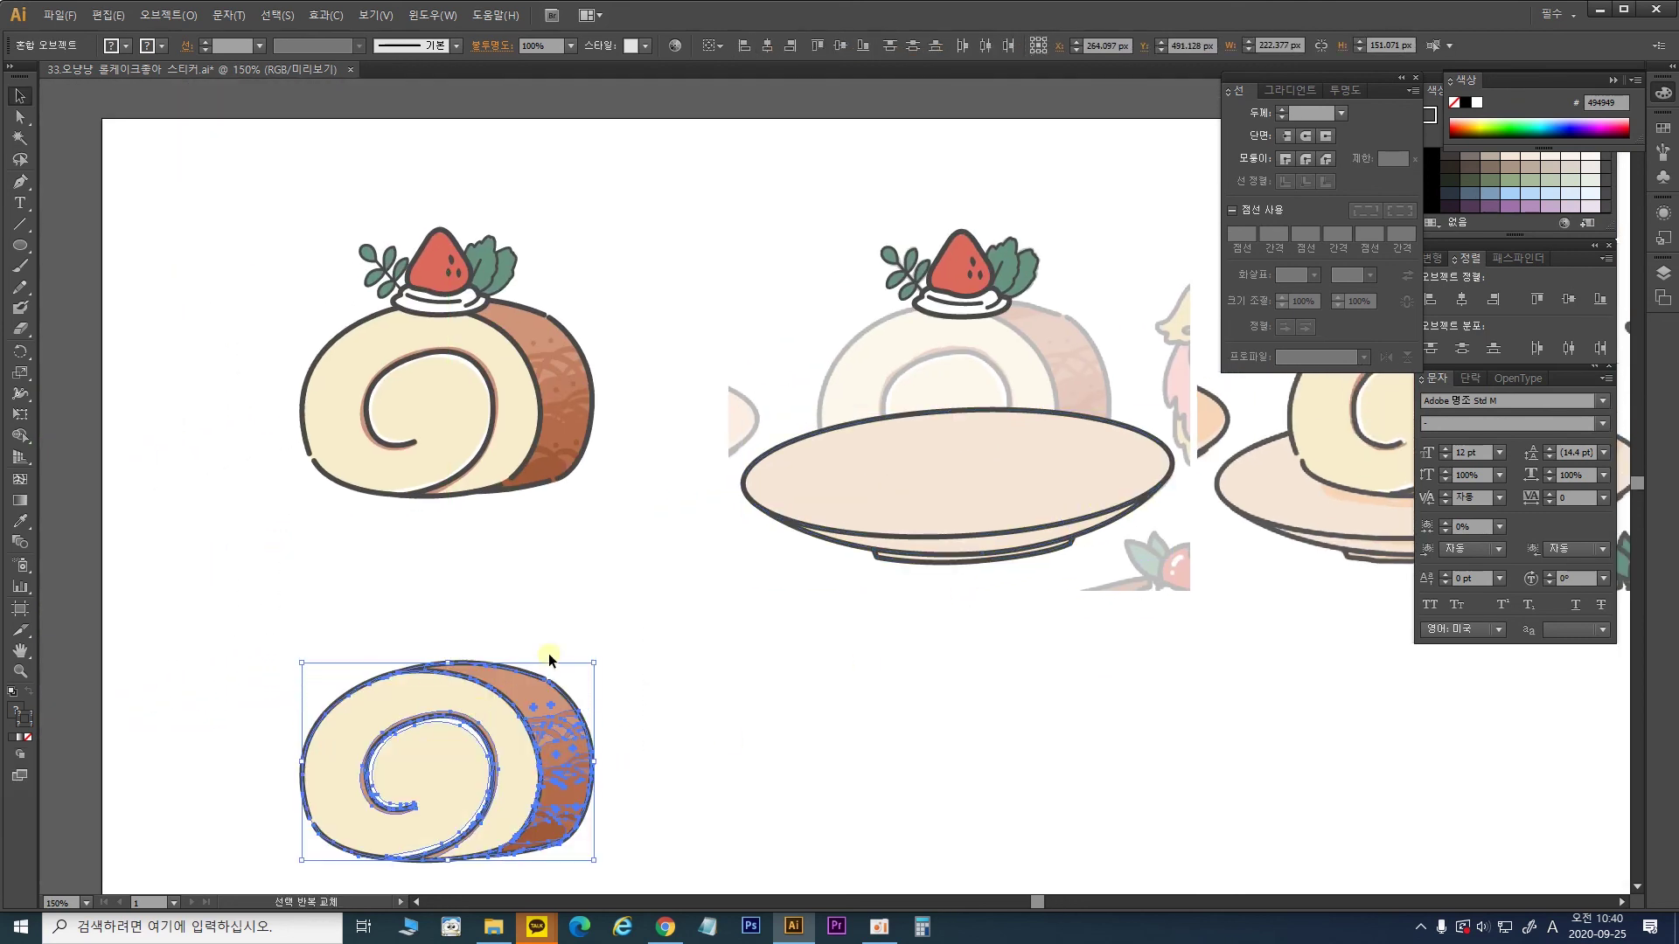
click(972, 643)
Step: Place a copy of the plate group on the strawberry-topped roll cake and send it to the very back
click(1061, 524)
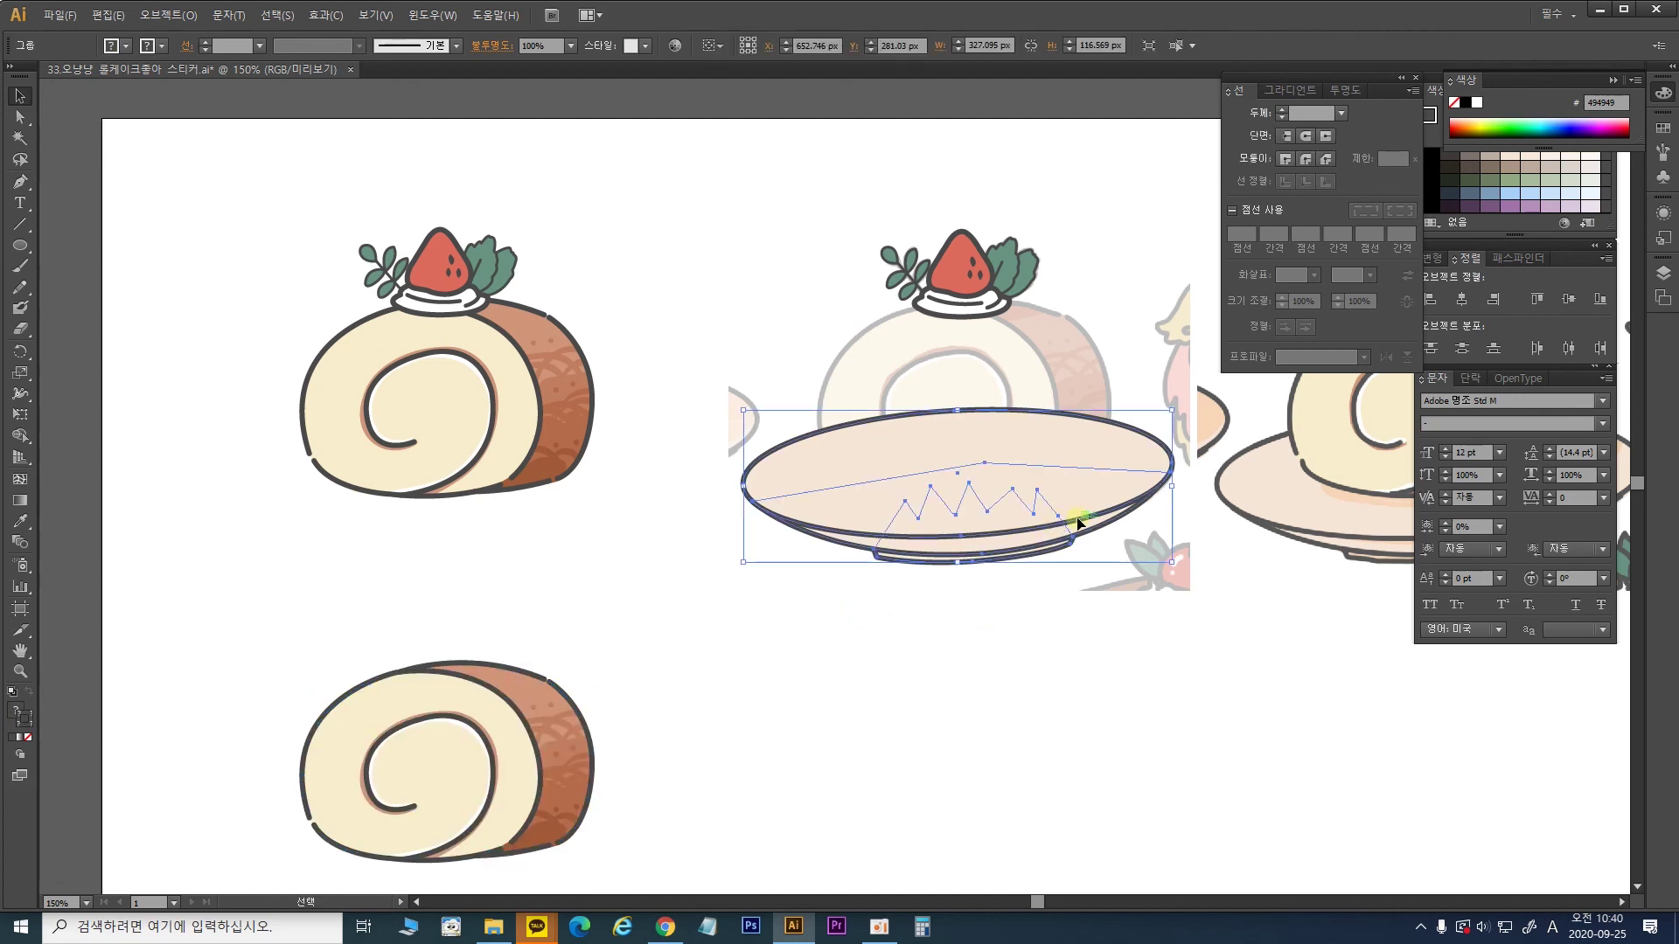
drag(1068, 527, 556, 528)
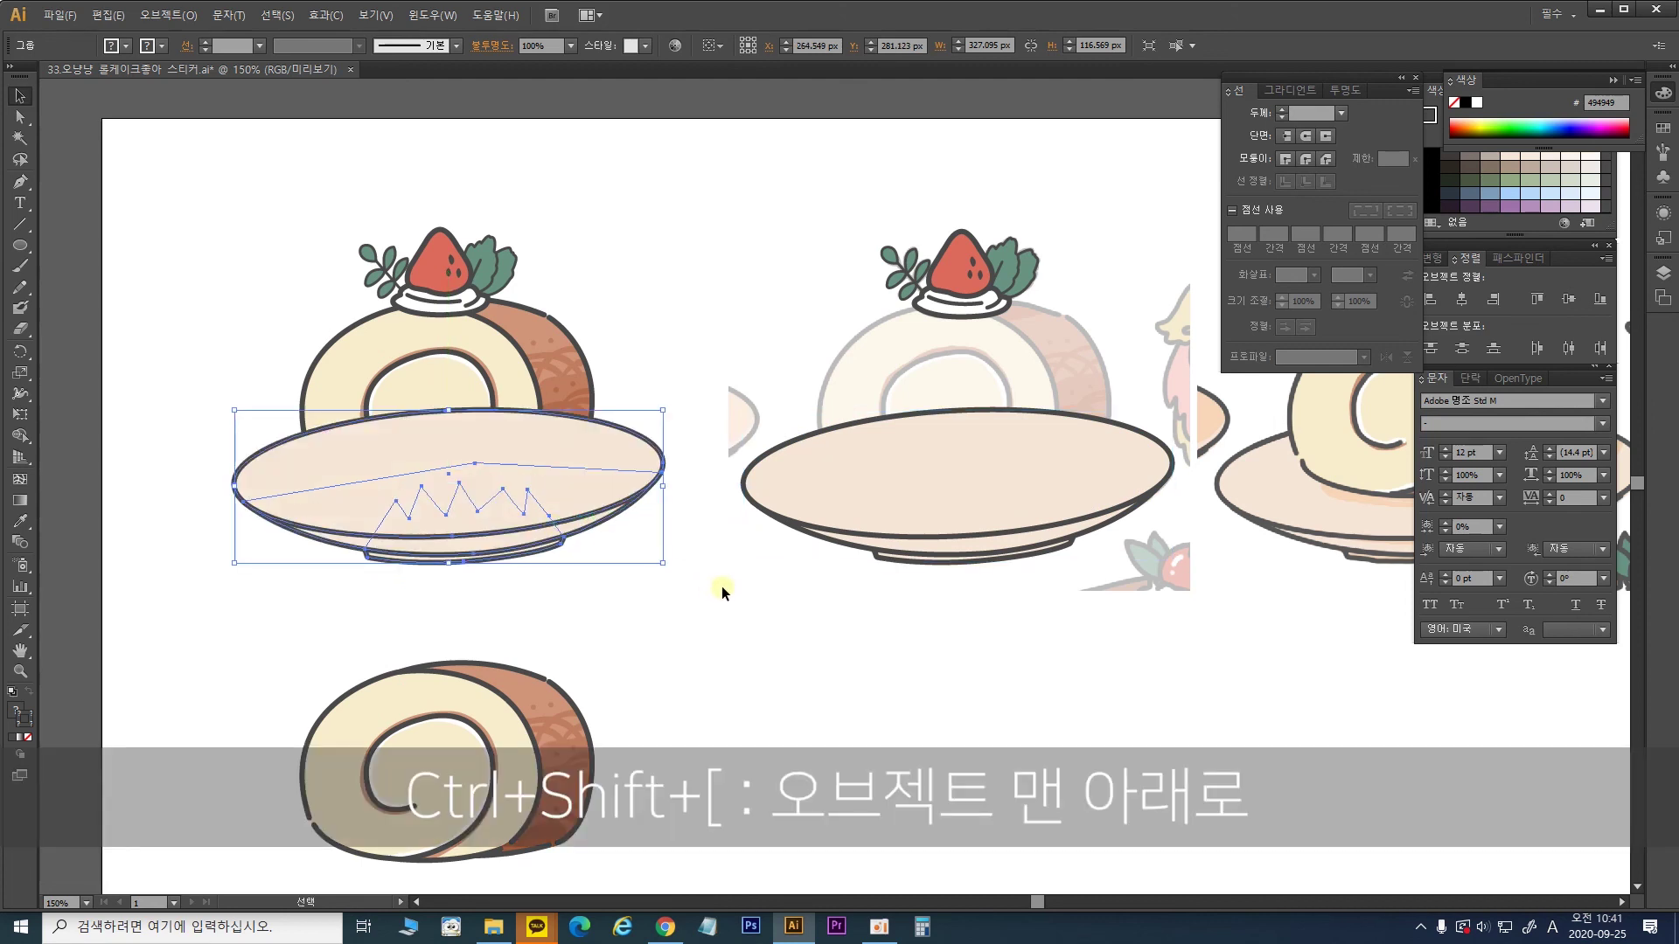
key(ctrl+shift+bracketleft)
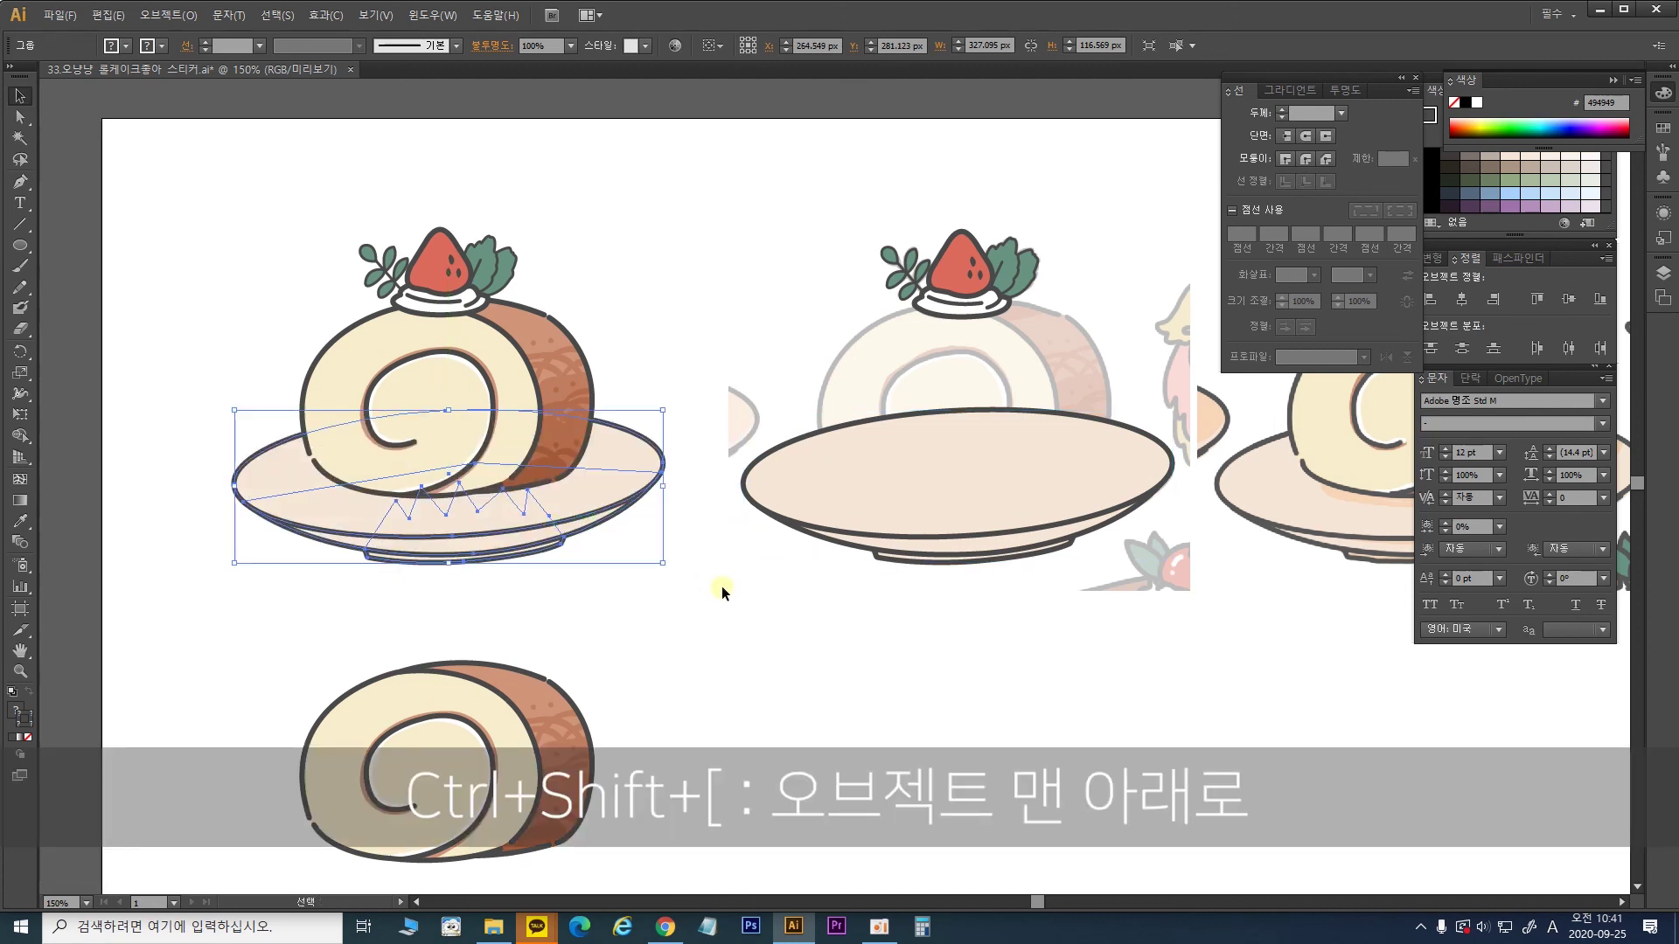
click(596, 612)
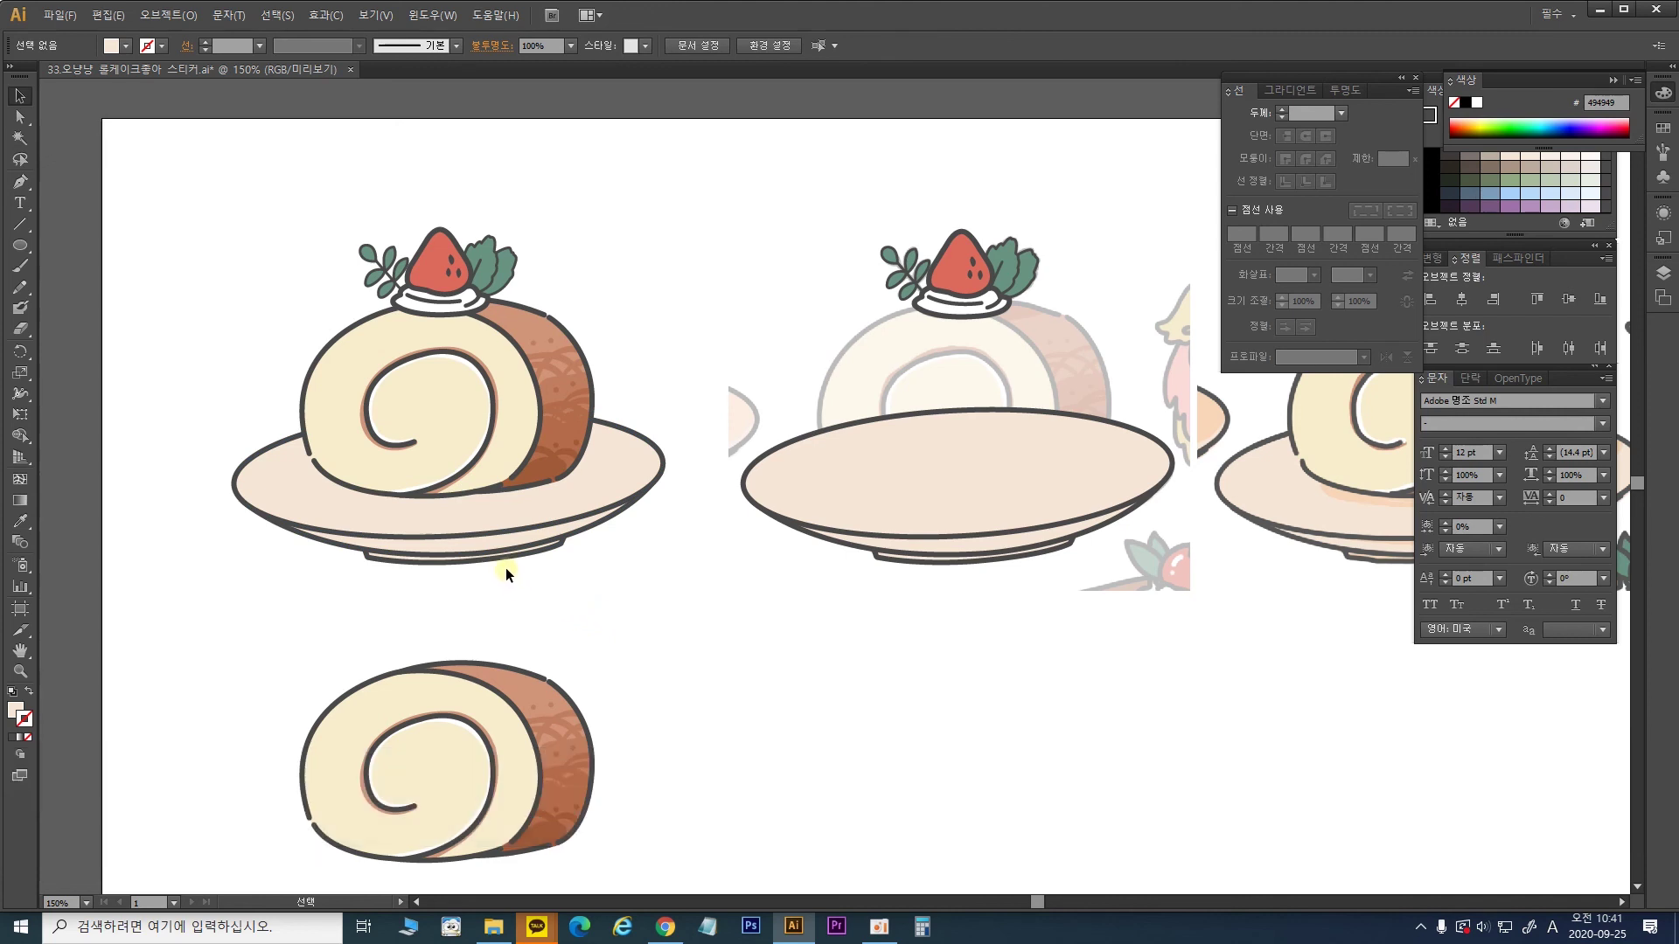
Step: Nudge the plate copy slightly to fine-tune its position under the cake, and deselect it
click(499, 548)
drag(499, 548, 500, 554)
click(629, 379)
Step: Compare the assembled cake and plate with the coloured reference, examining the plate's shading and the overall composition
key(a)
key(ctrl+plus)
key(ctrl+plus)
drag(659, 371, 1236, 544)
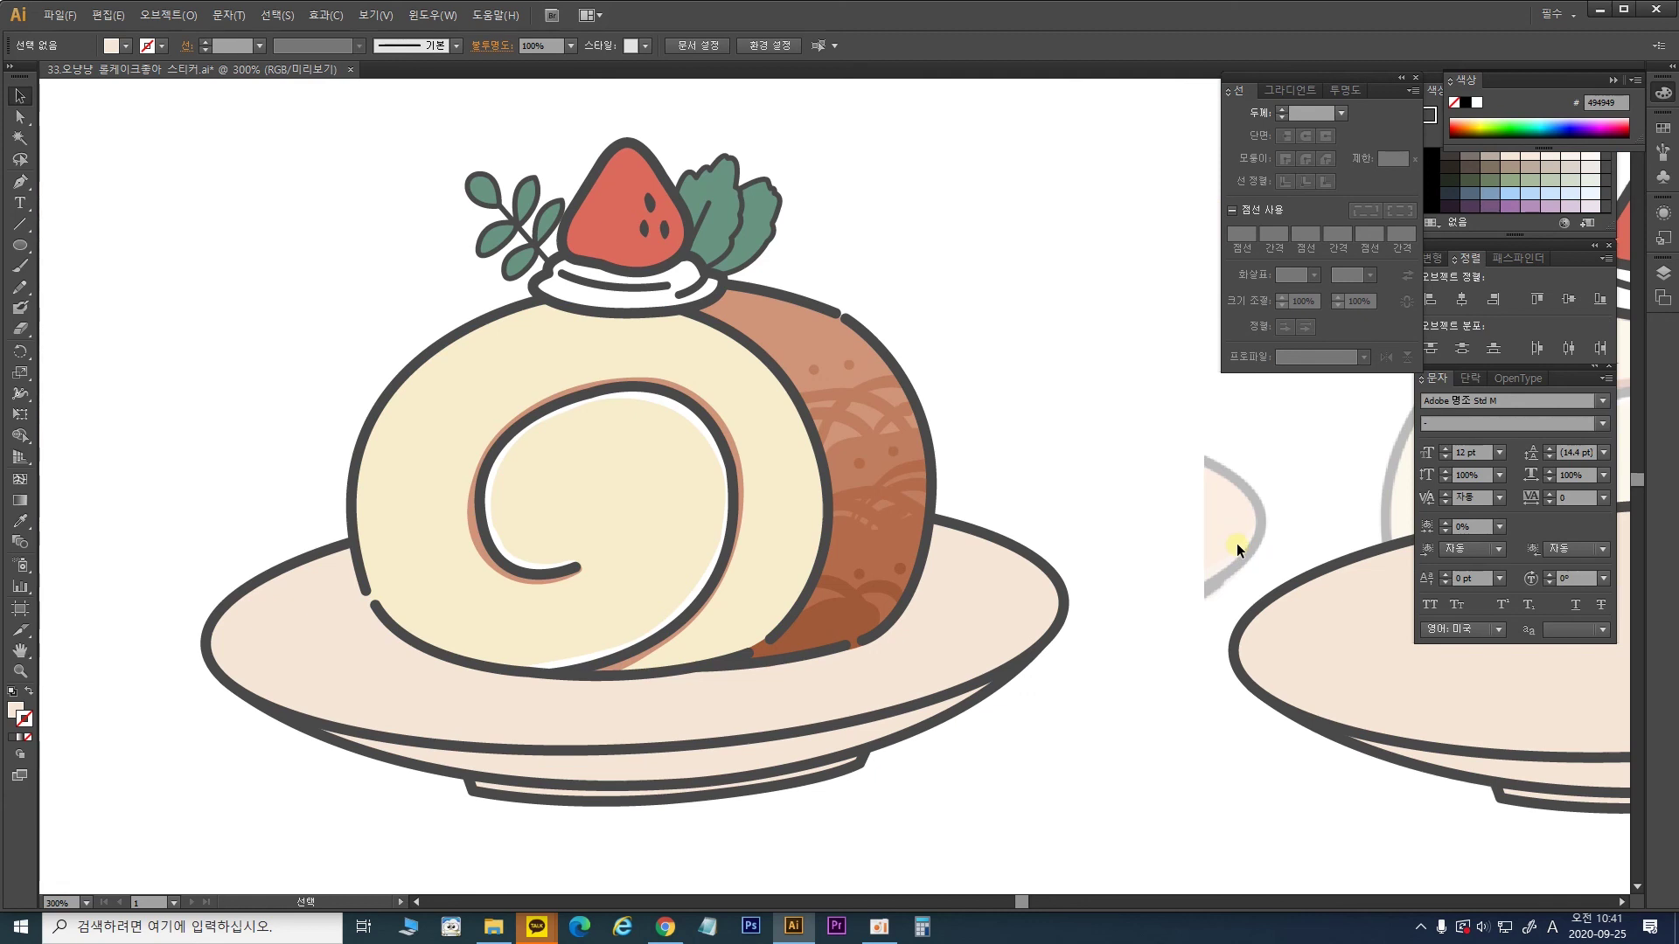
key(ctrl+minus)
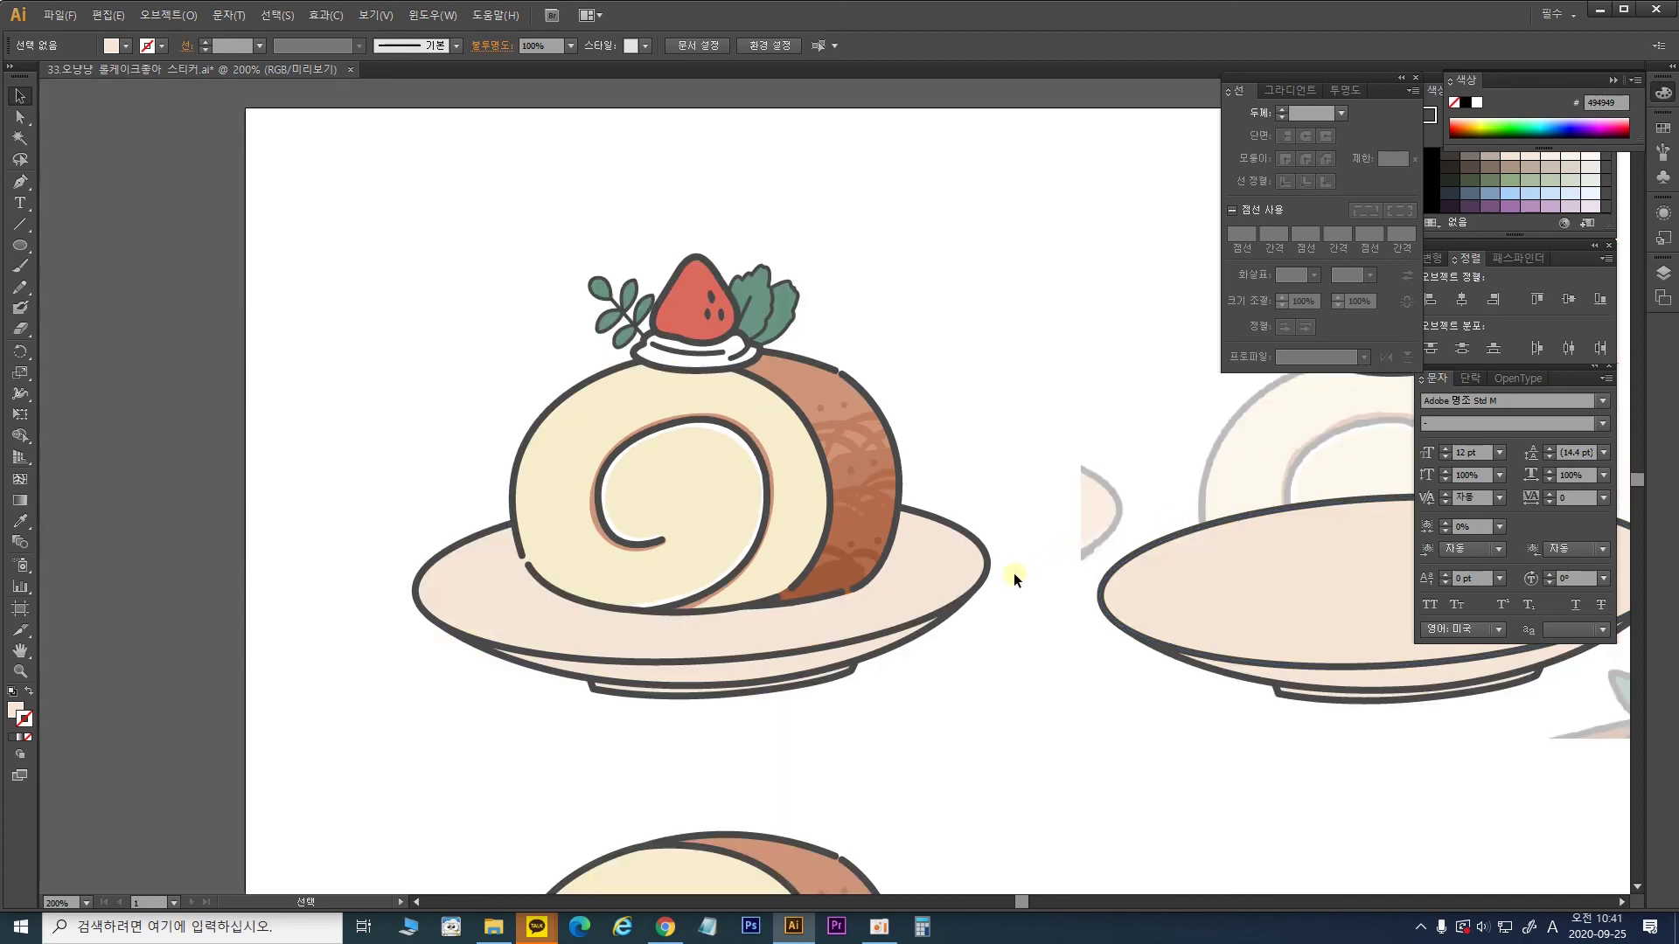
key(space)
drag(1242, 633, 455, 568)
drag(1076, 612, 776, 618)
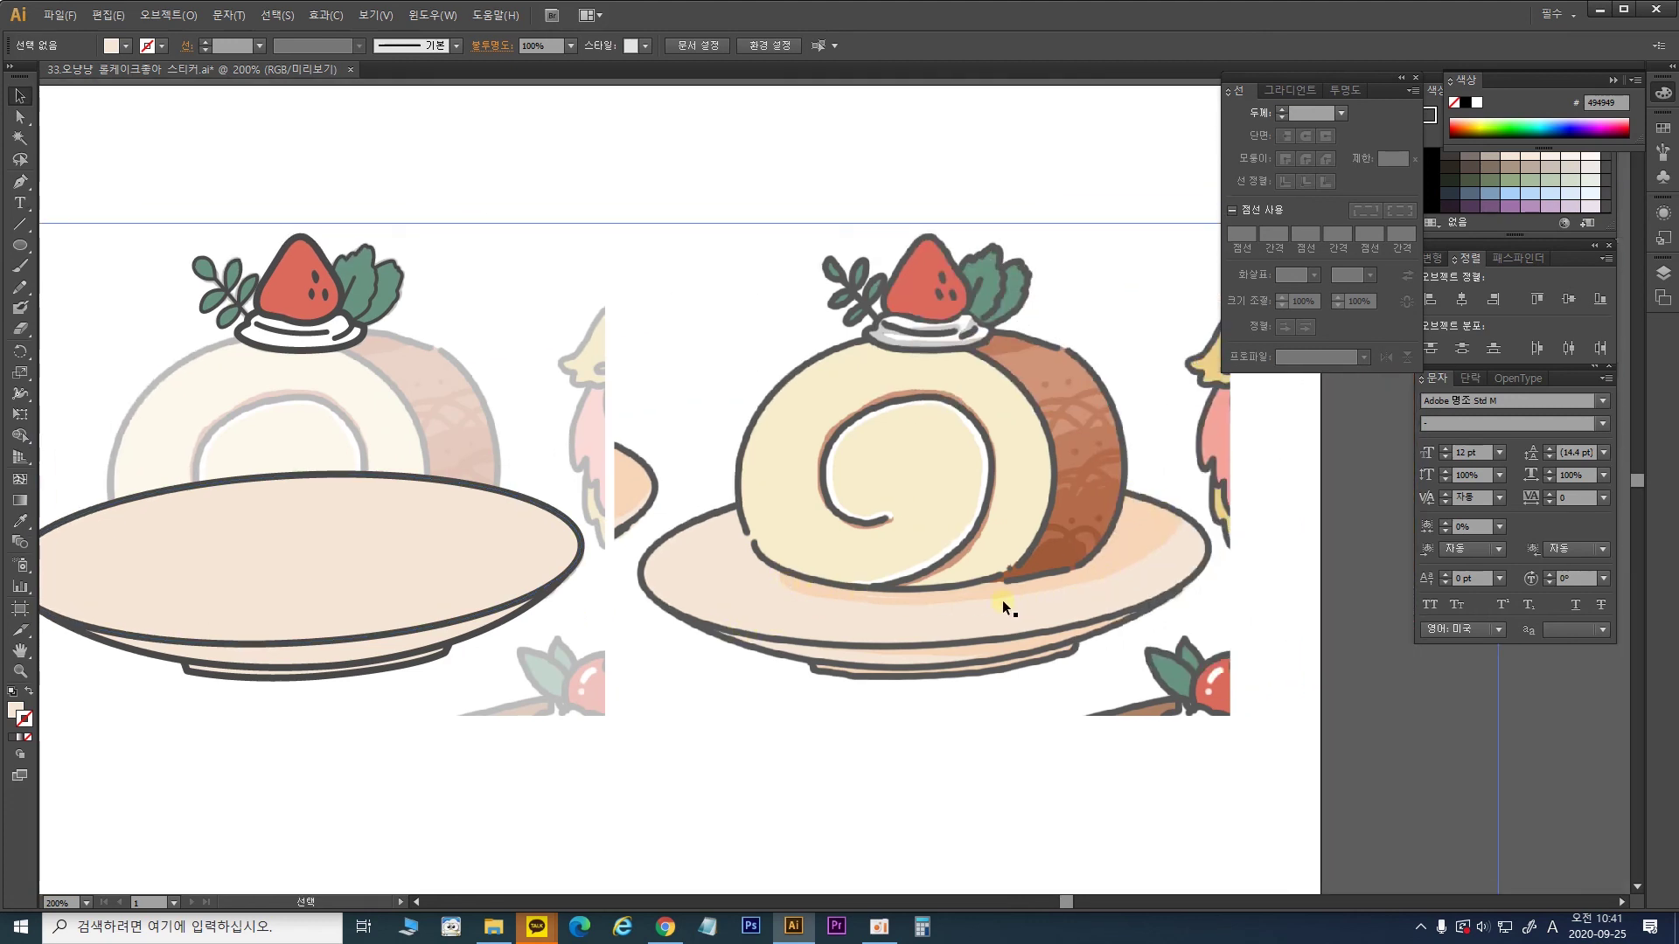
drag(551, 543, 1390, 550)
click(1391, 549)
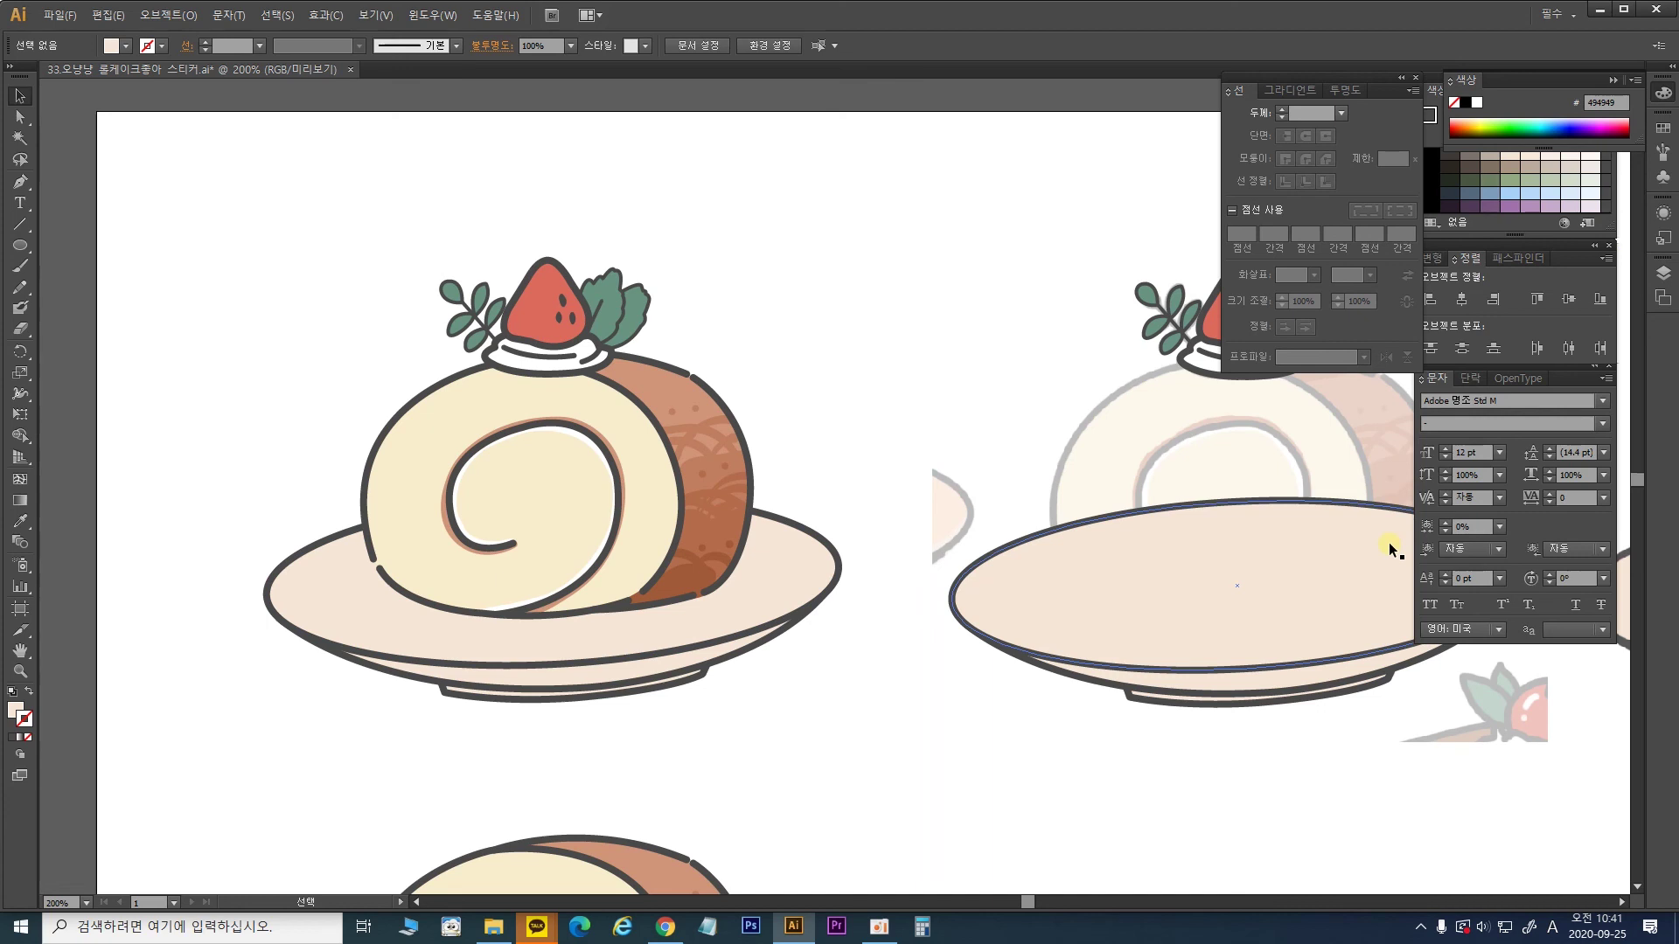
key(ctrl+shift+a)
drag(1076, 530, 1173, 543)
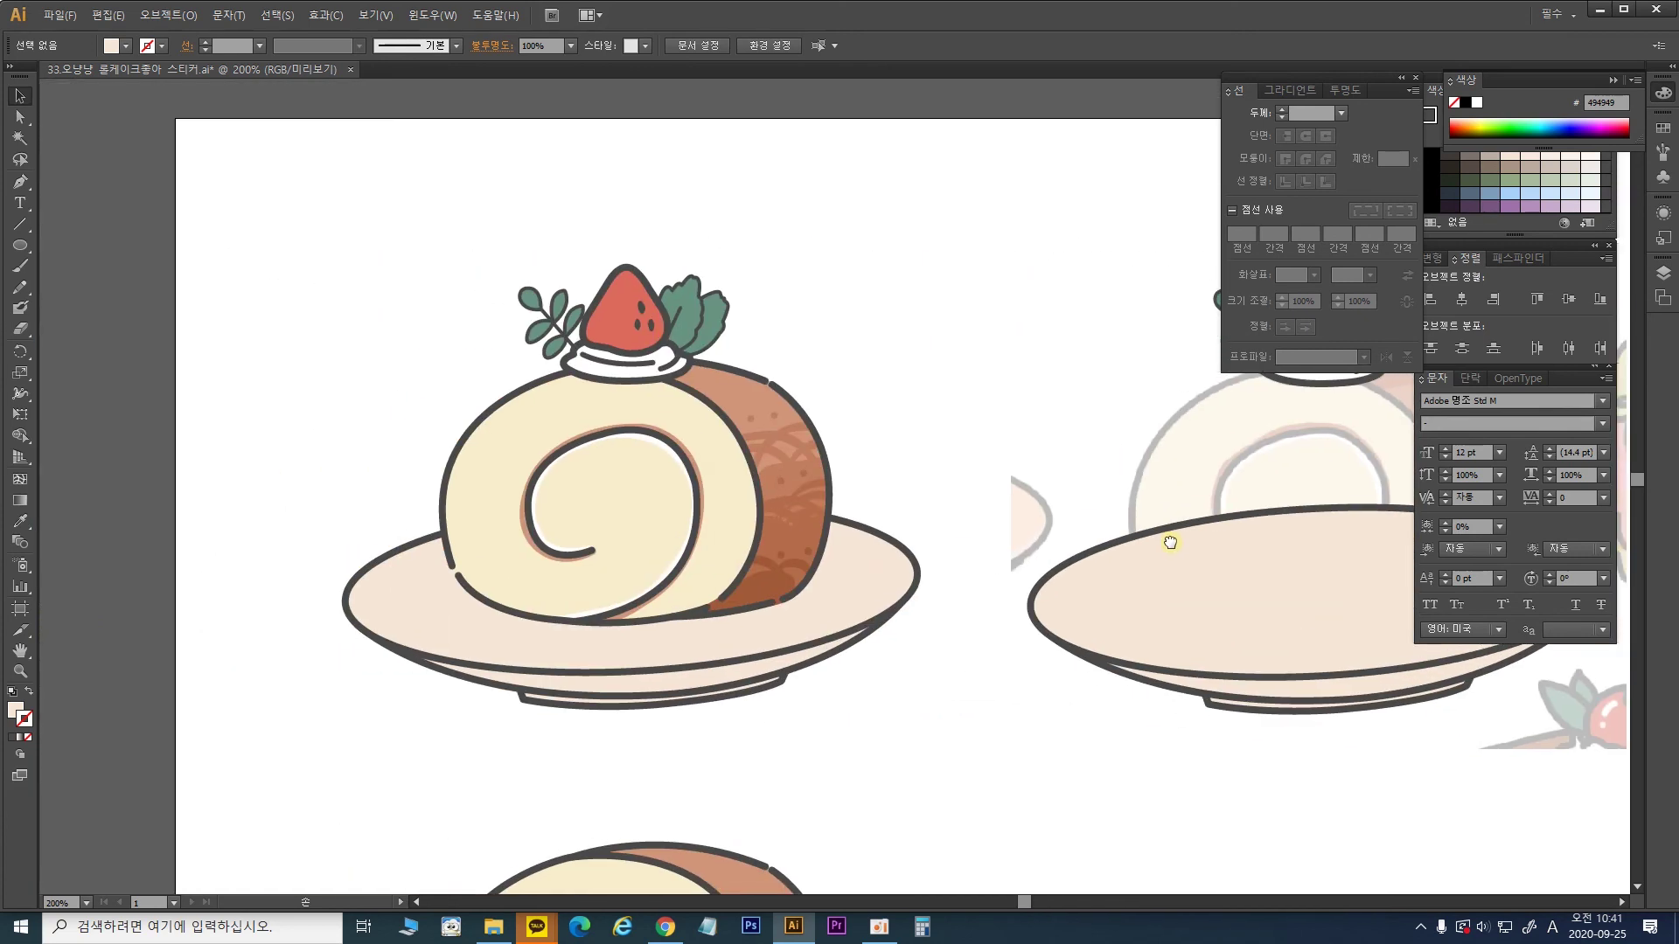
drag(938, 732, 266, 214)
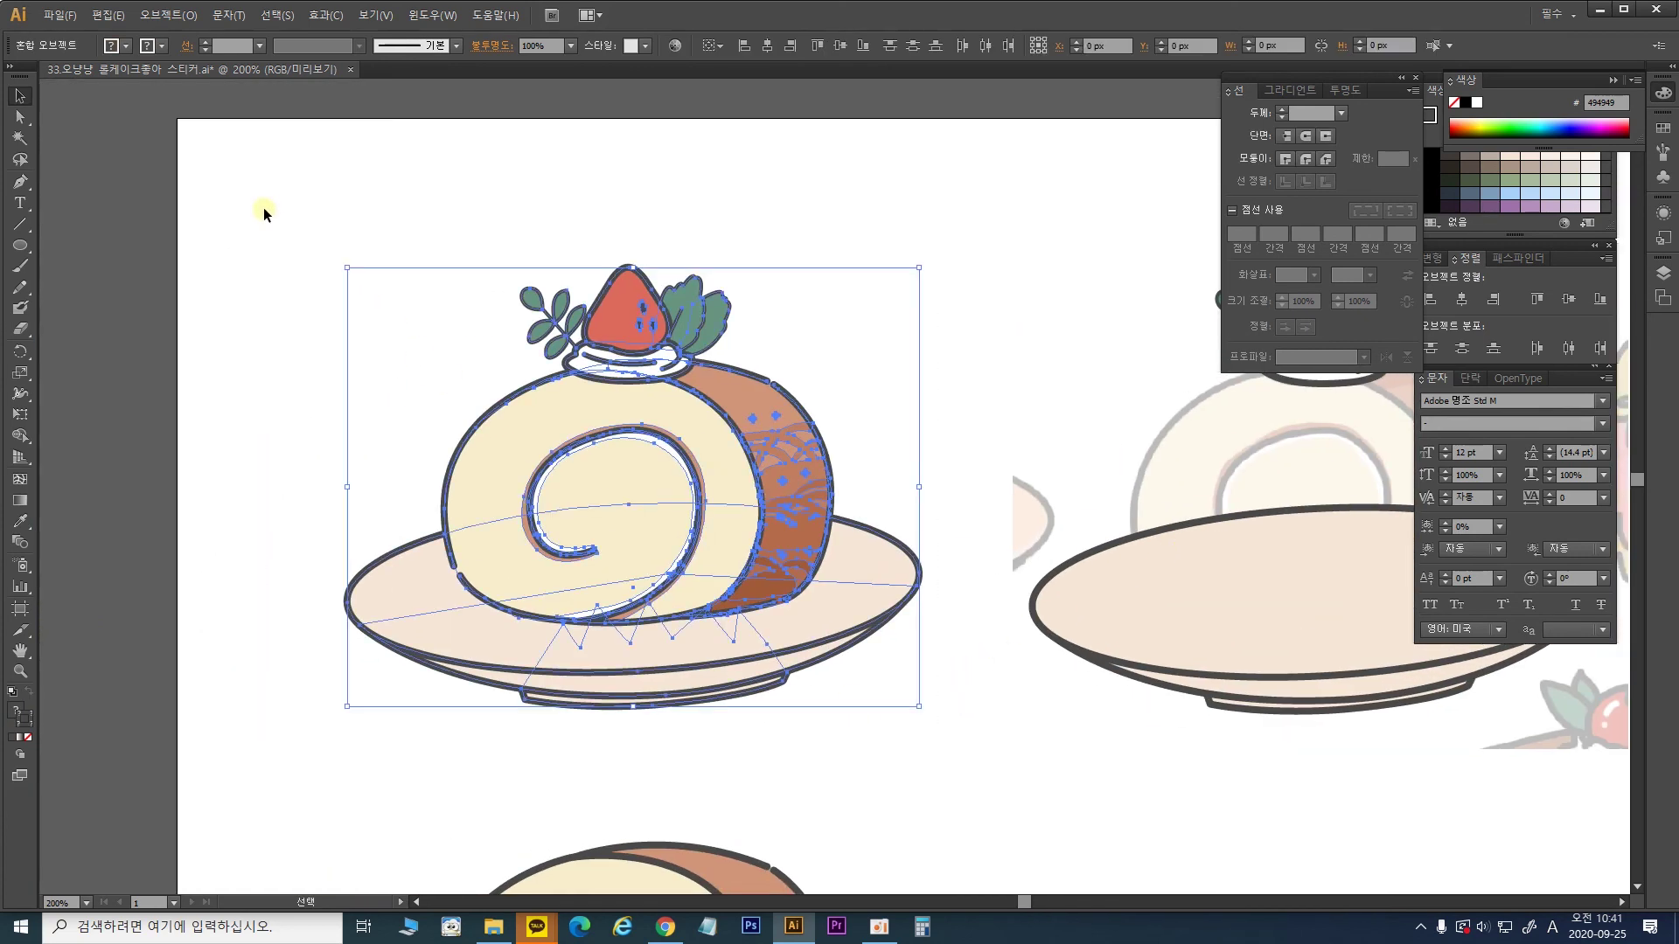
click(327, 199)
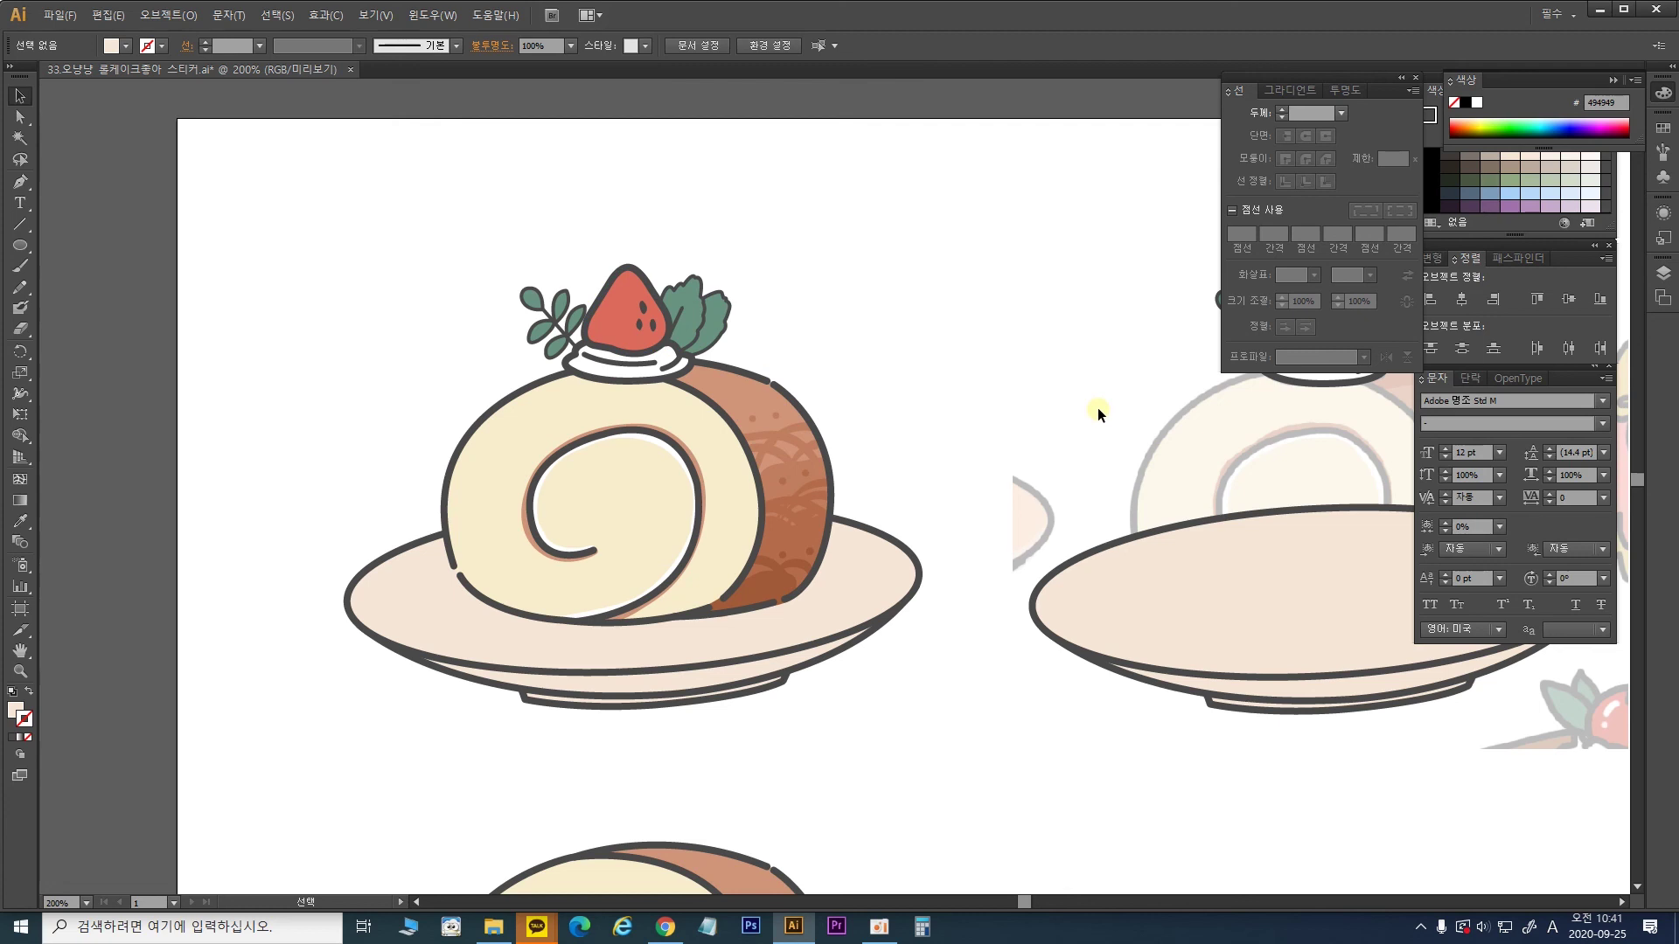
Step: Choose the Blob Brush and set its fill colour to bright green 00CC0E for tracing on the coloured reference
drag(1127, 524, 441, 473)
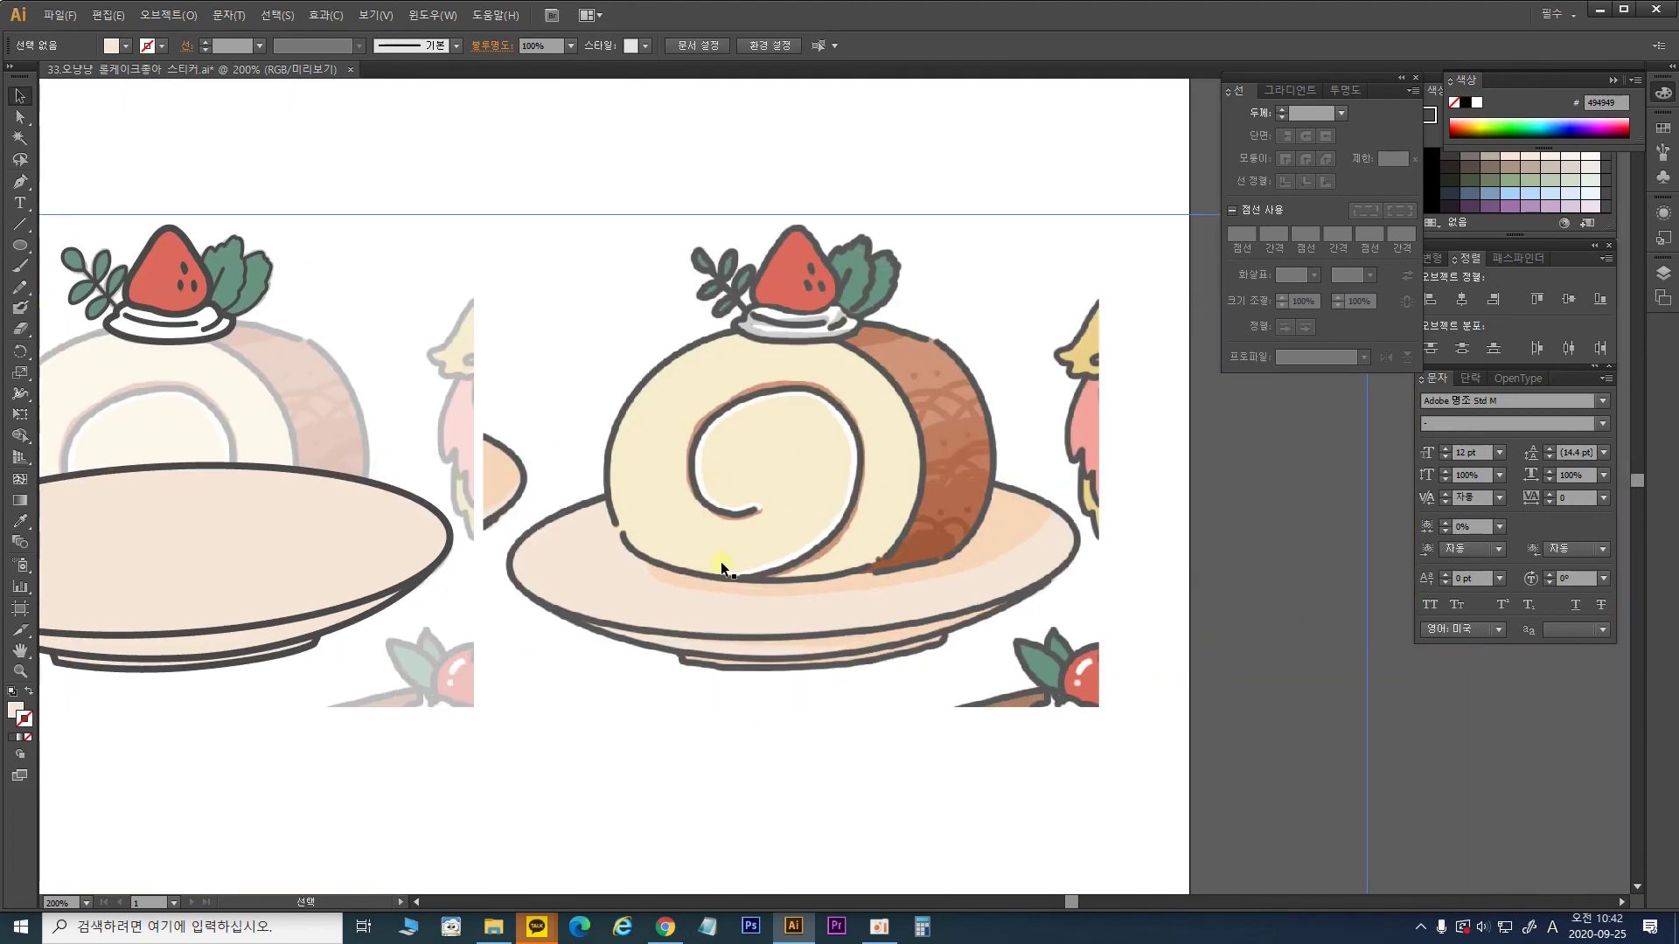
scroll(960, 533, up, 2)
drag(962, 535, 754, 478)
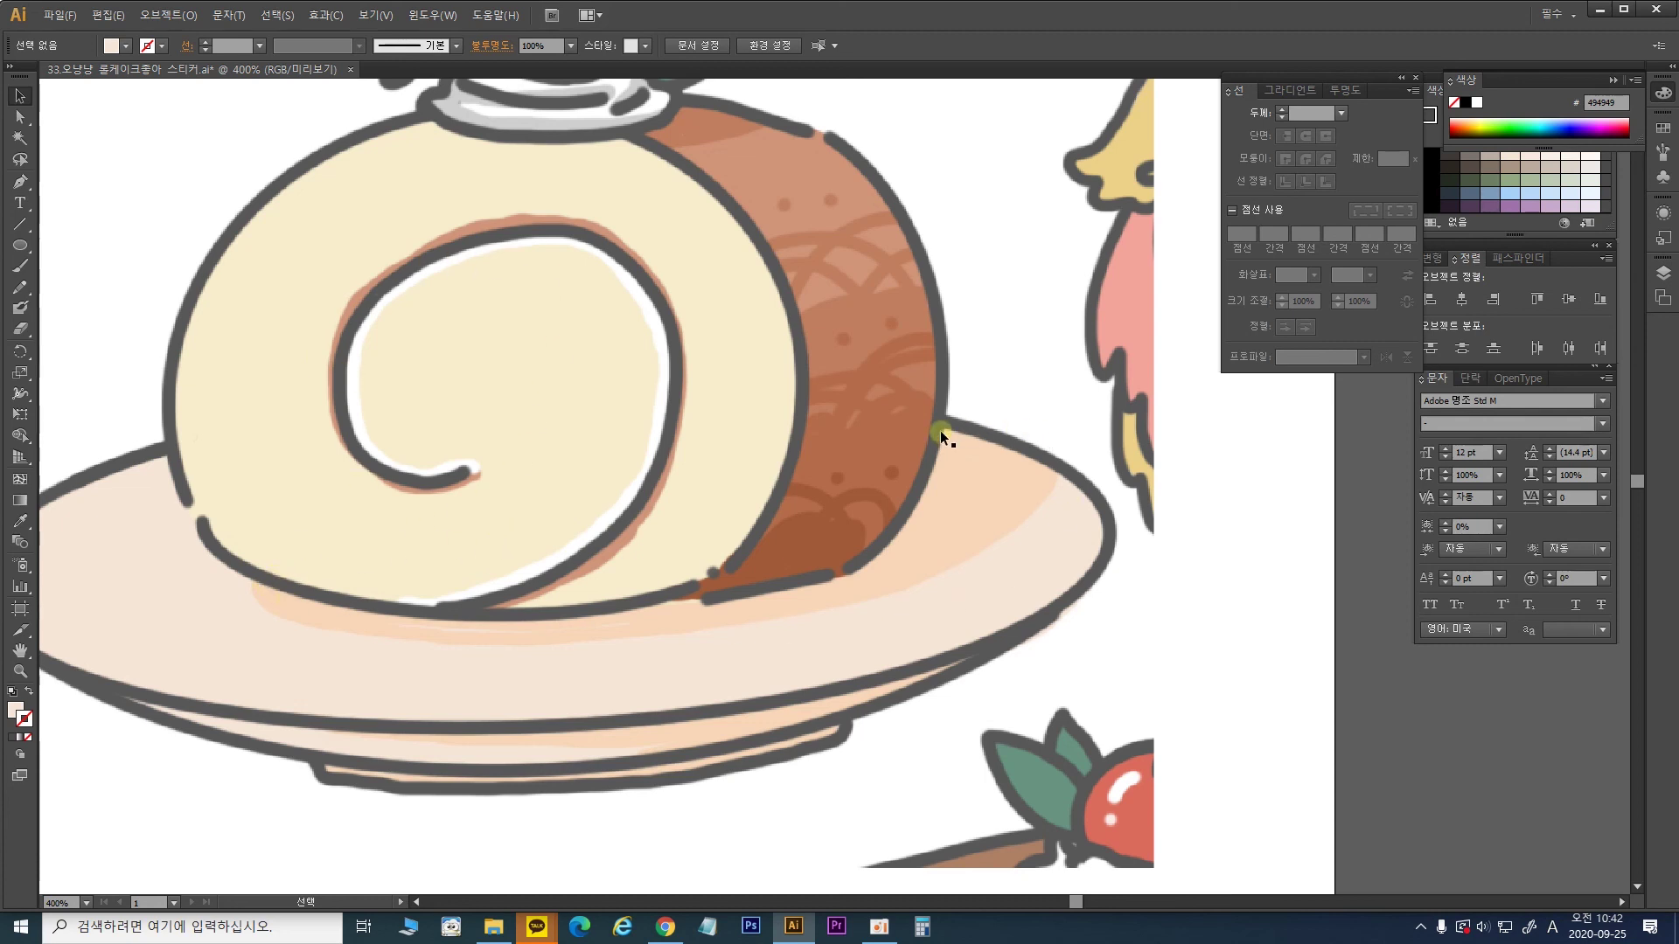
click(20, 288)
click(20, 307)
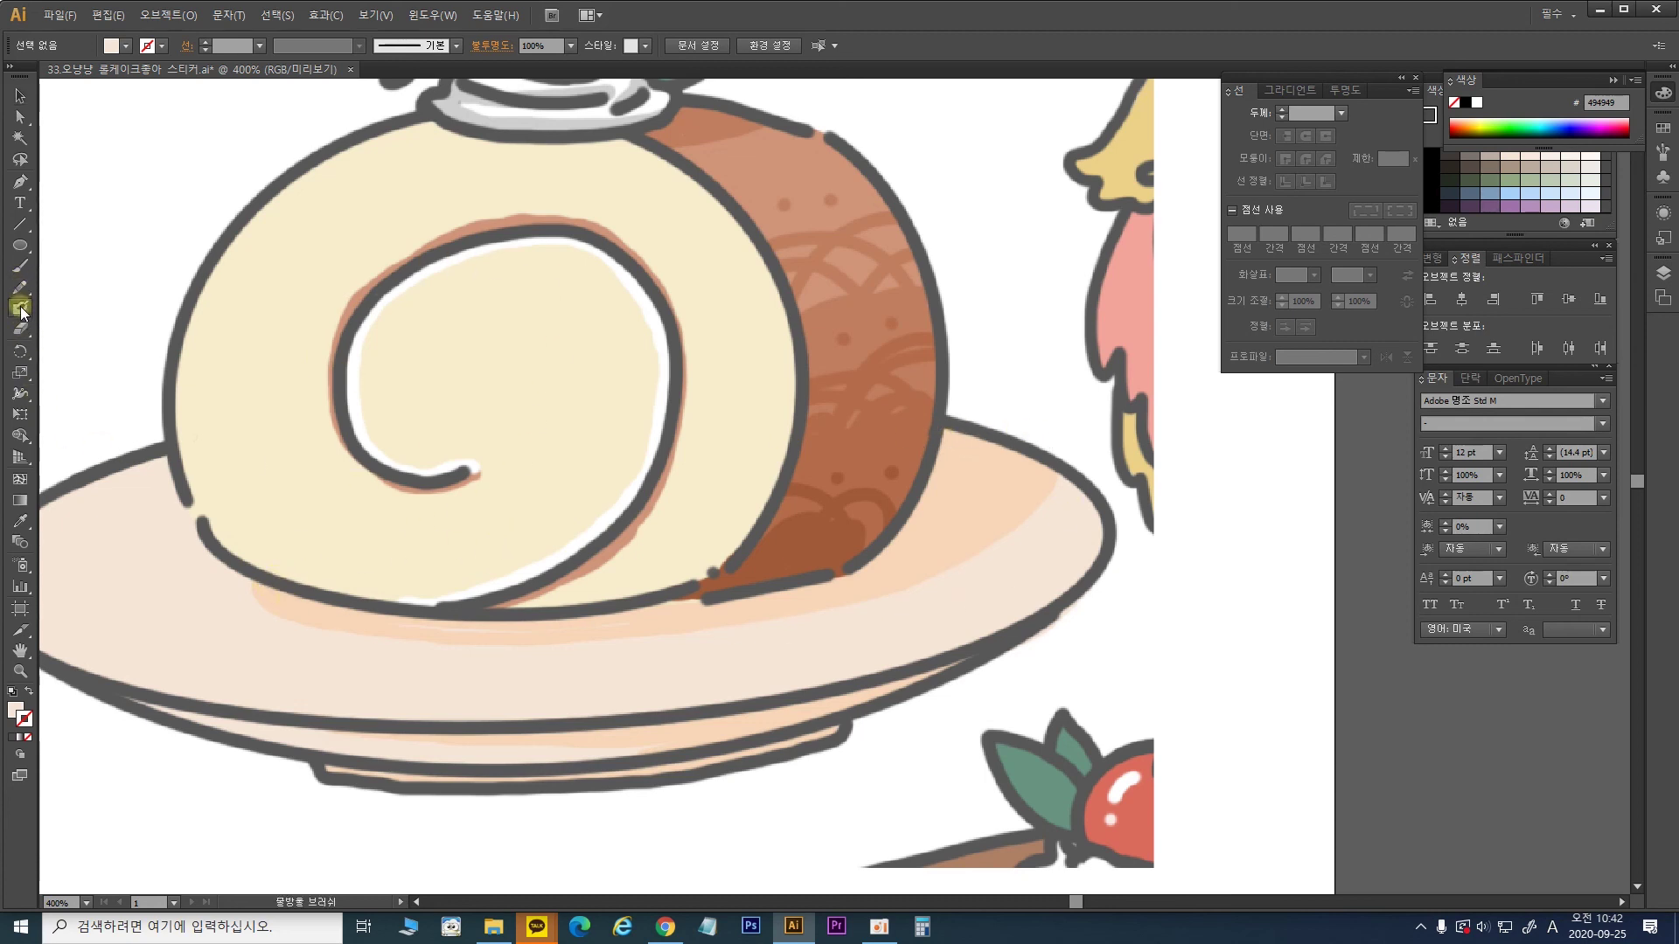
click(17, 713)
double_click(18, 712)
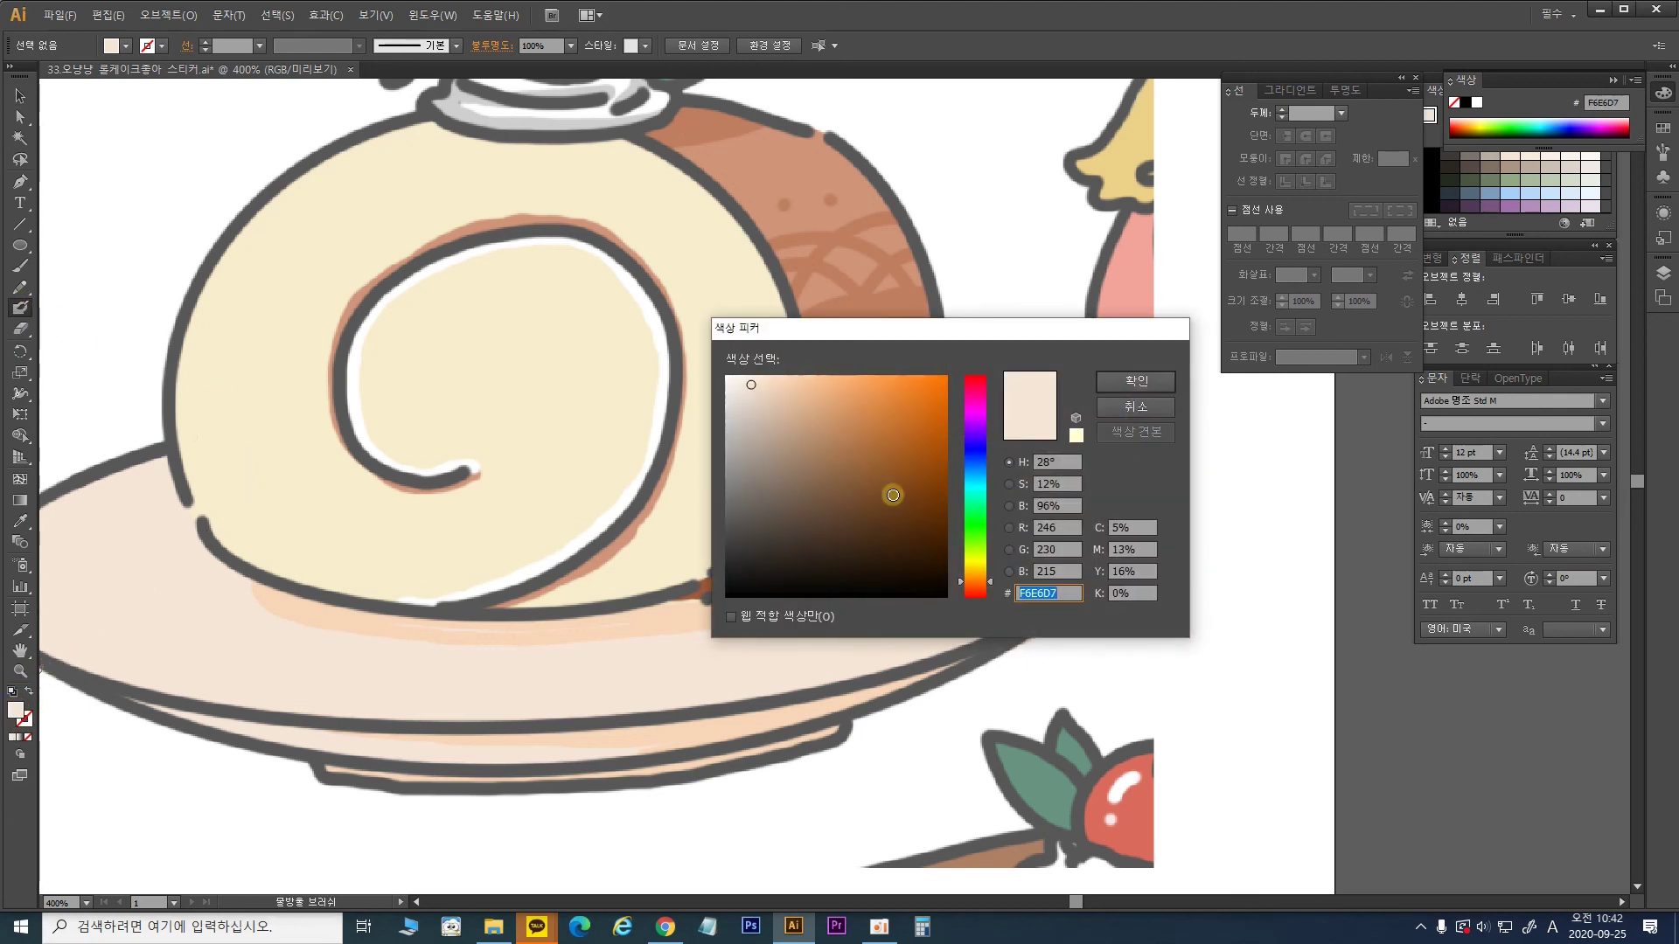
drag(892, 490, 937, 432)
click(977, 521)
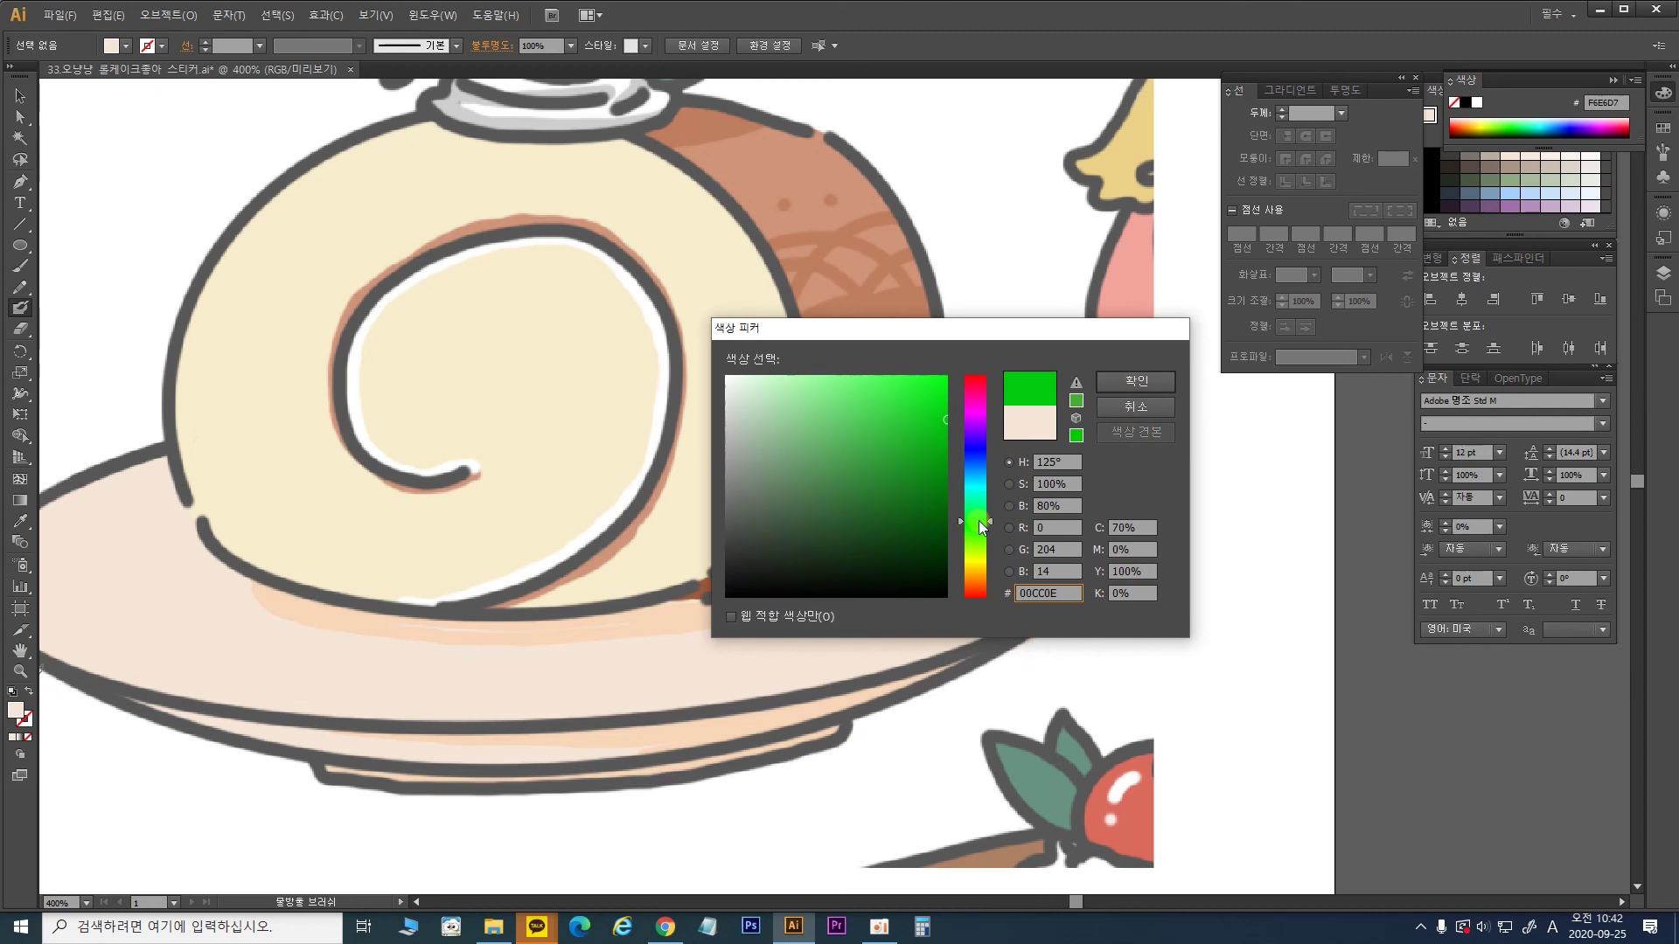
click(1136, 381)
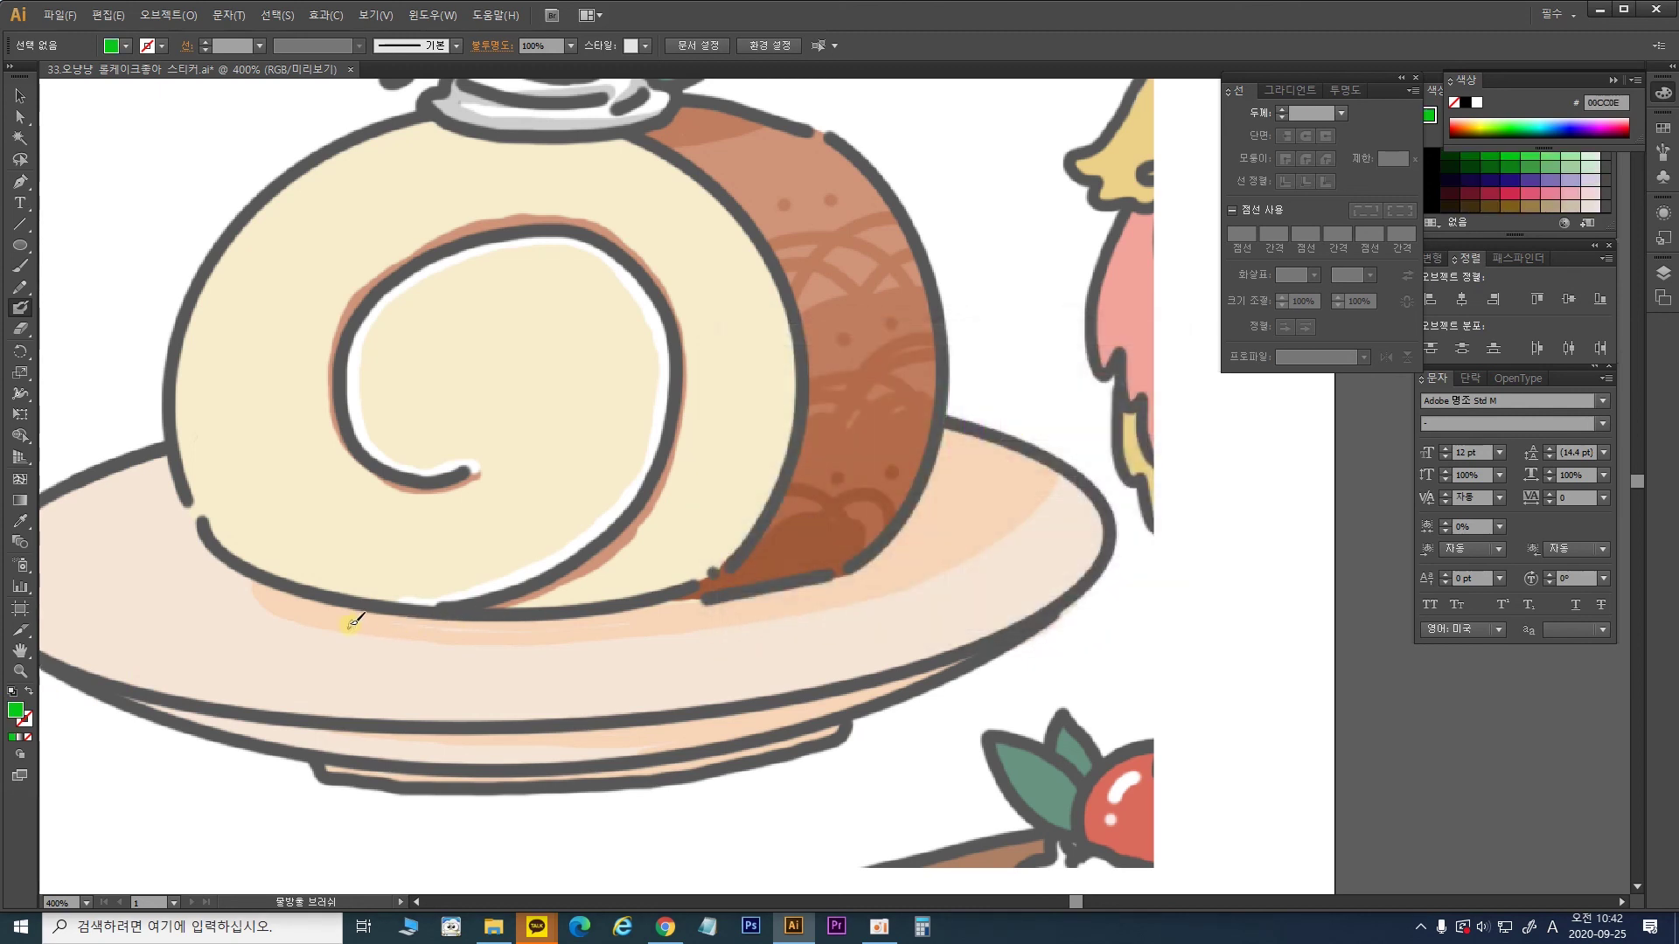
Step: Paint a closed band around the cake's shadow area on the reference plate, and delete its inner path to make it solid
mouse_move(254, 580)
mouse_down()
mouse_move(315, 612)
mouse_move(270, 584)
mouse_move(302, 601)
mouse_move(271, 590)
mouse_move(274, 611)
mouse_move(310, 617)
mouse_up()
mouse_move(379, 626)
mouse_down()
mouse_move(593, 637)
mouse_move(795, 617)
mouse_move(1011, 547)
mouse_move(1055, 463)
mouse_move(920, 428)
mouse_move(710, 450)
mouse_move(254, 582)
mouse_move(273, 613)
mouse_move(336, 617)
mouse_move(262, 586)
mouse_move(272, 570)
mouse_up()
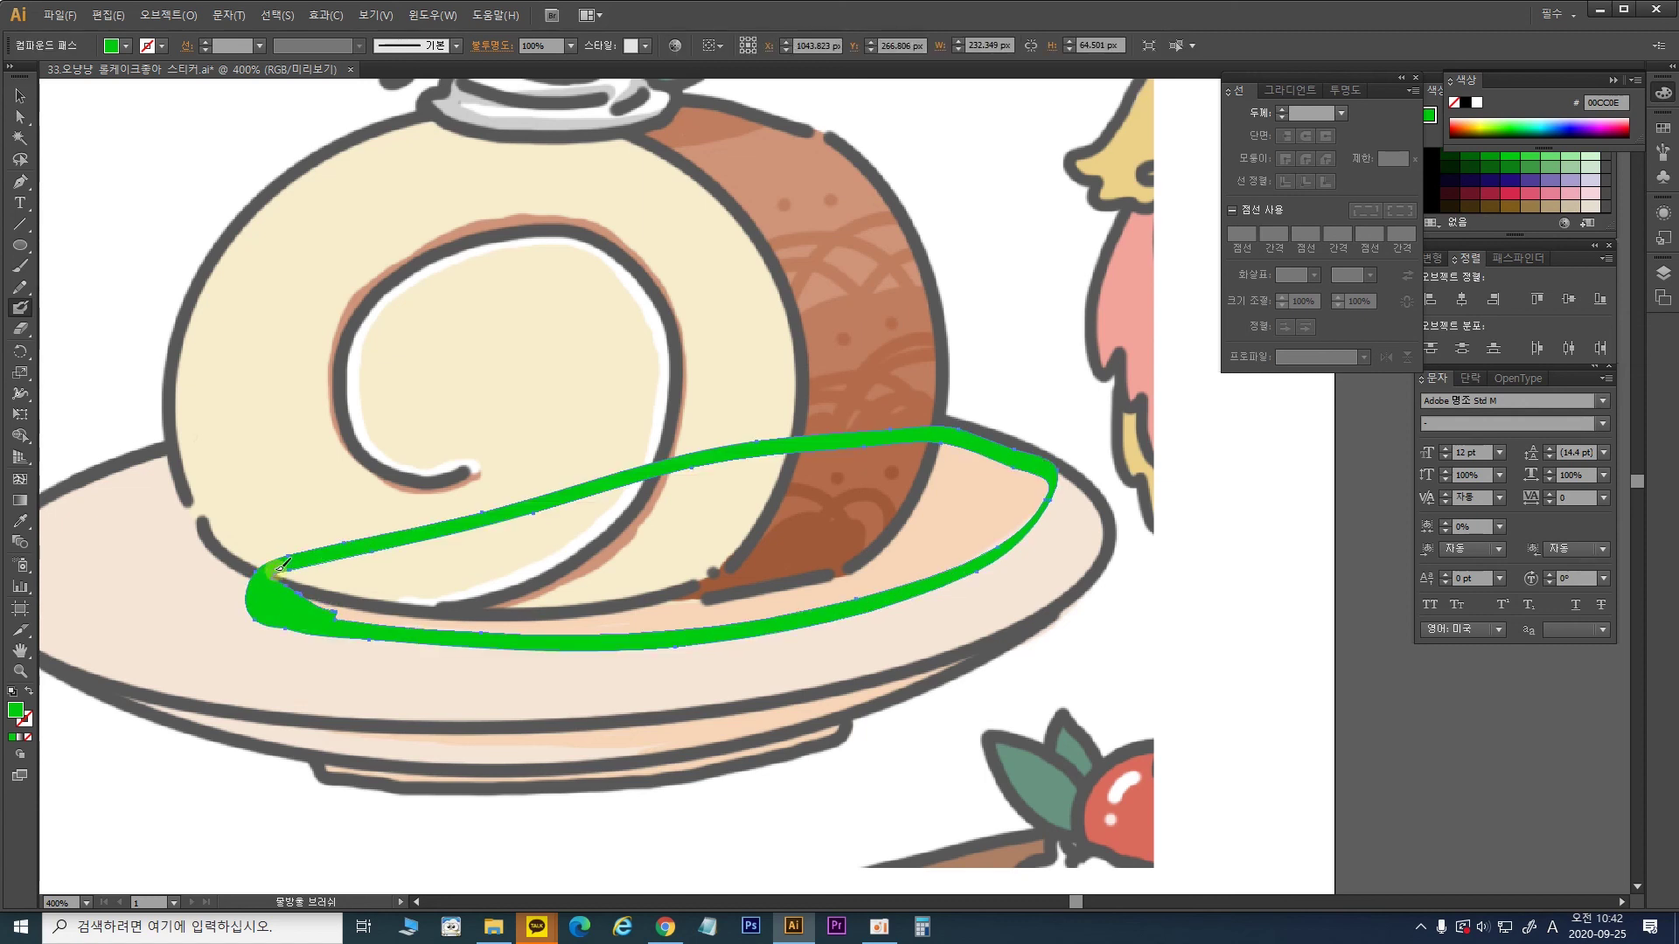
click(20, 116)
click(941, 444)
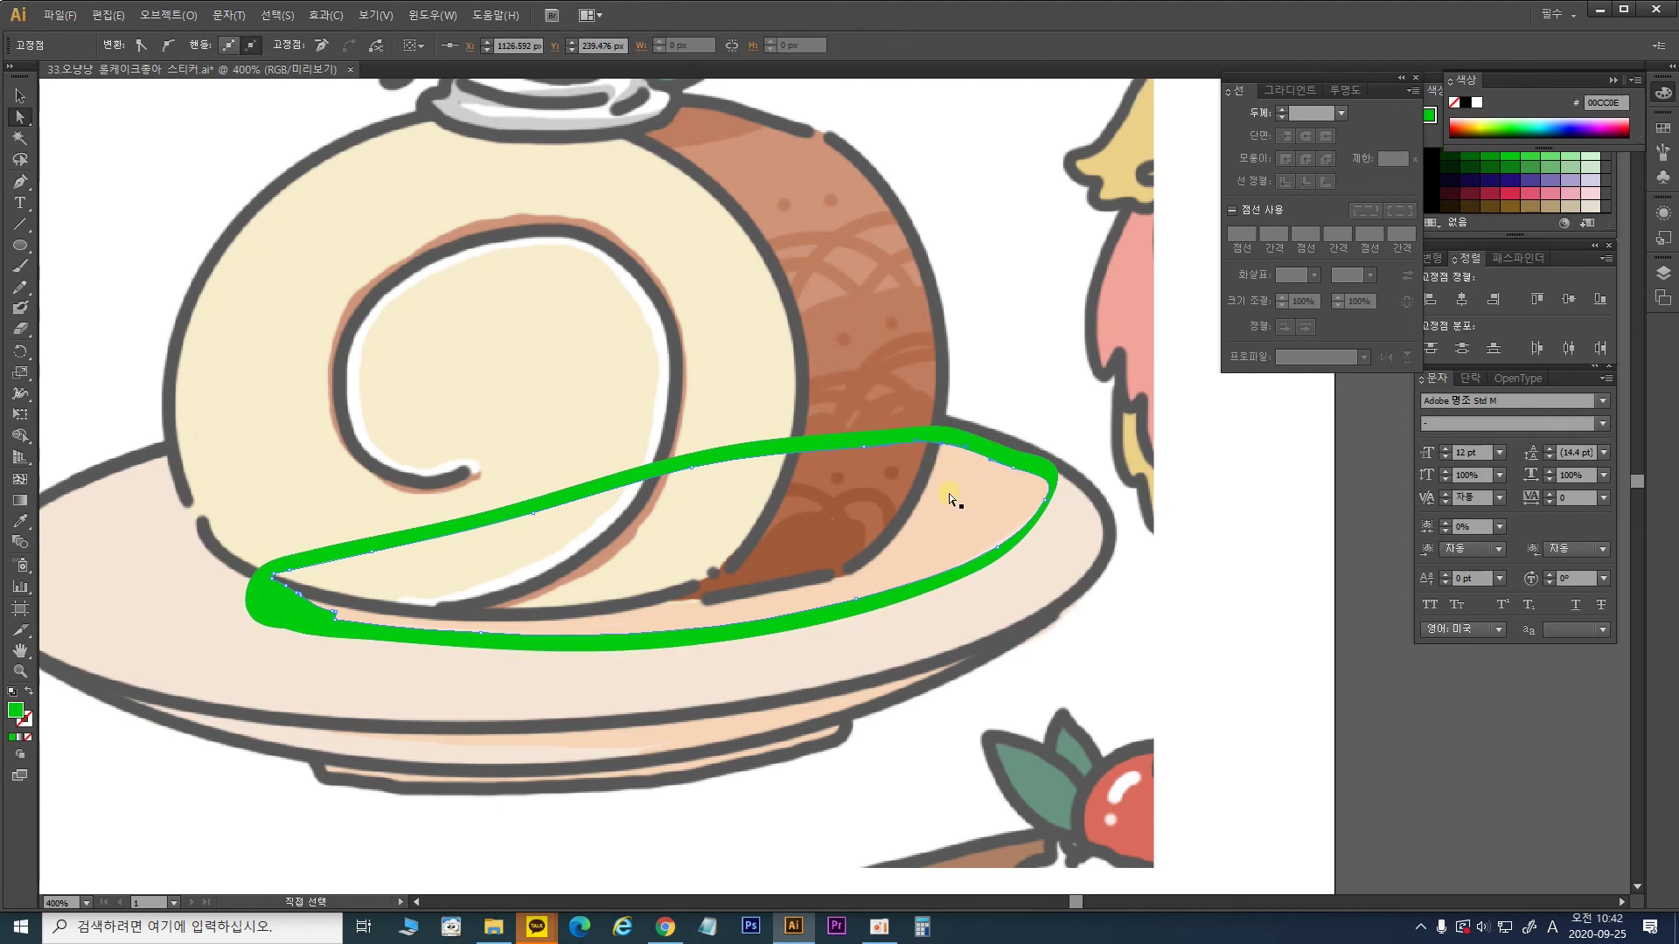
key(ctrl+shift+a)
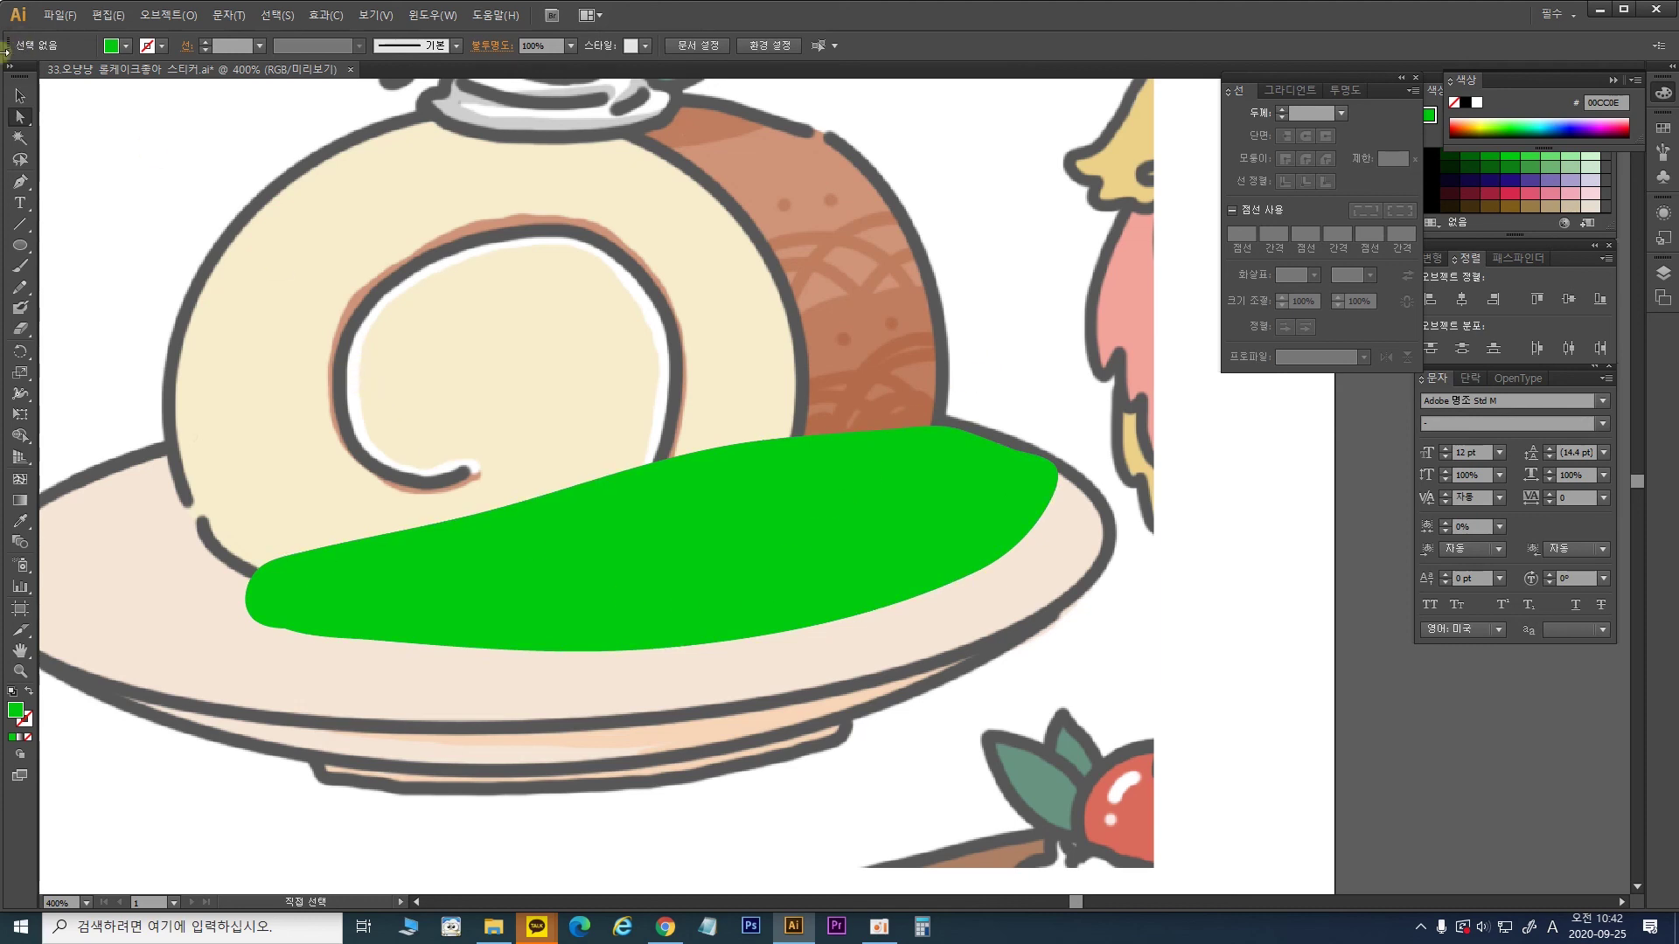
Step: Move the green shadow shape off the reference shadow and recolour it with the peach sampled there
click(22, 102)
drag(711, 585, 614, 446)
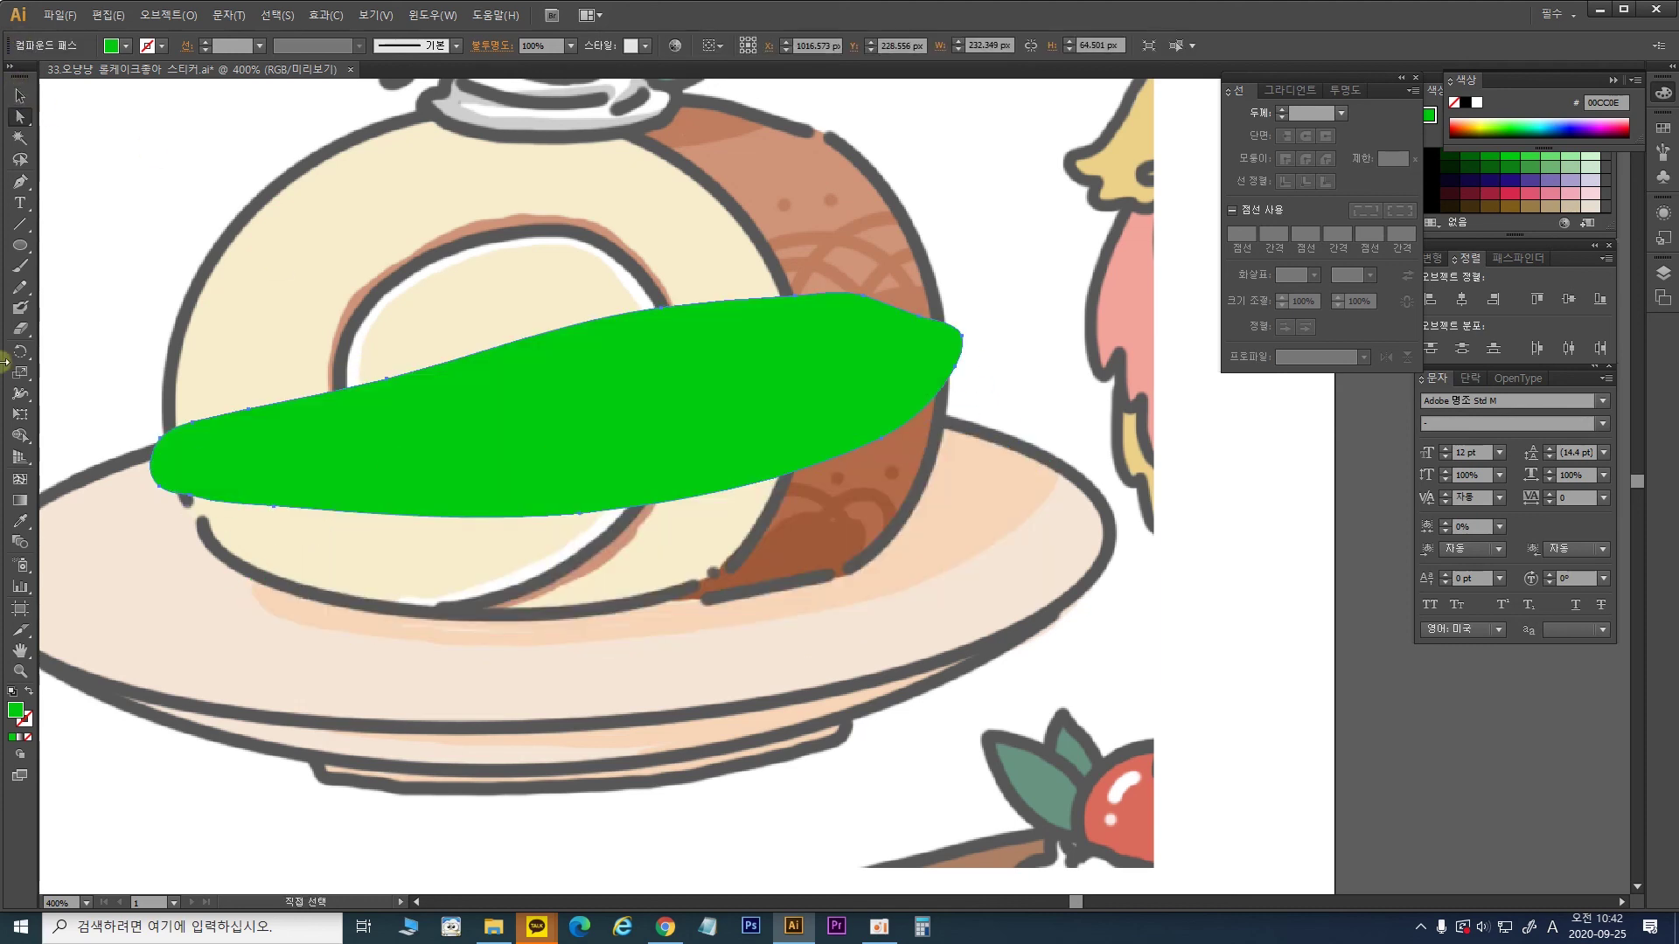
click(25, 521)
click(668, 612)
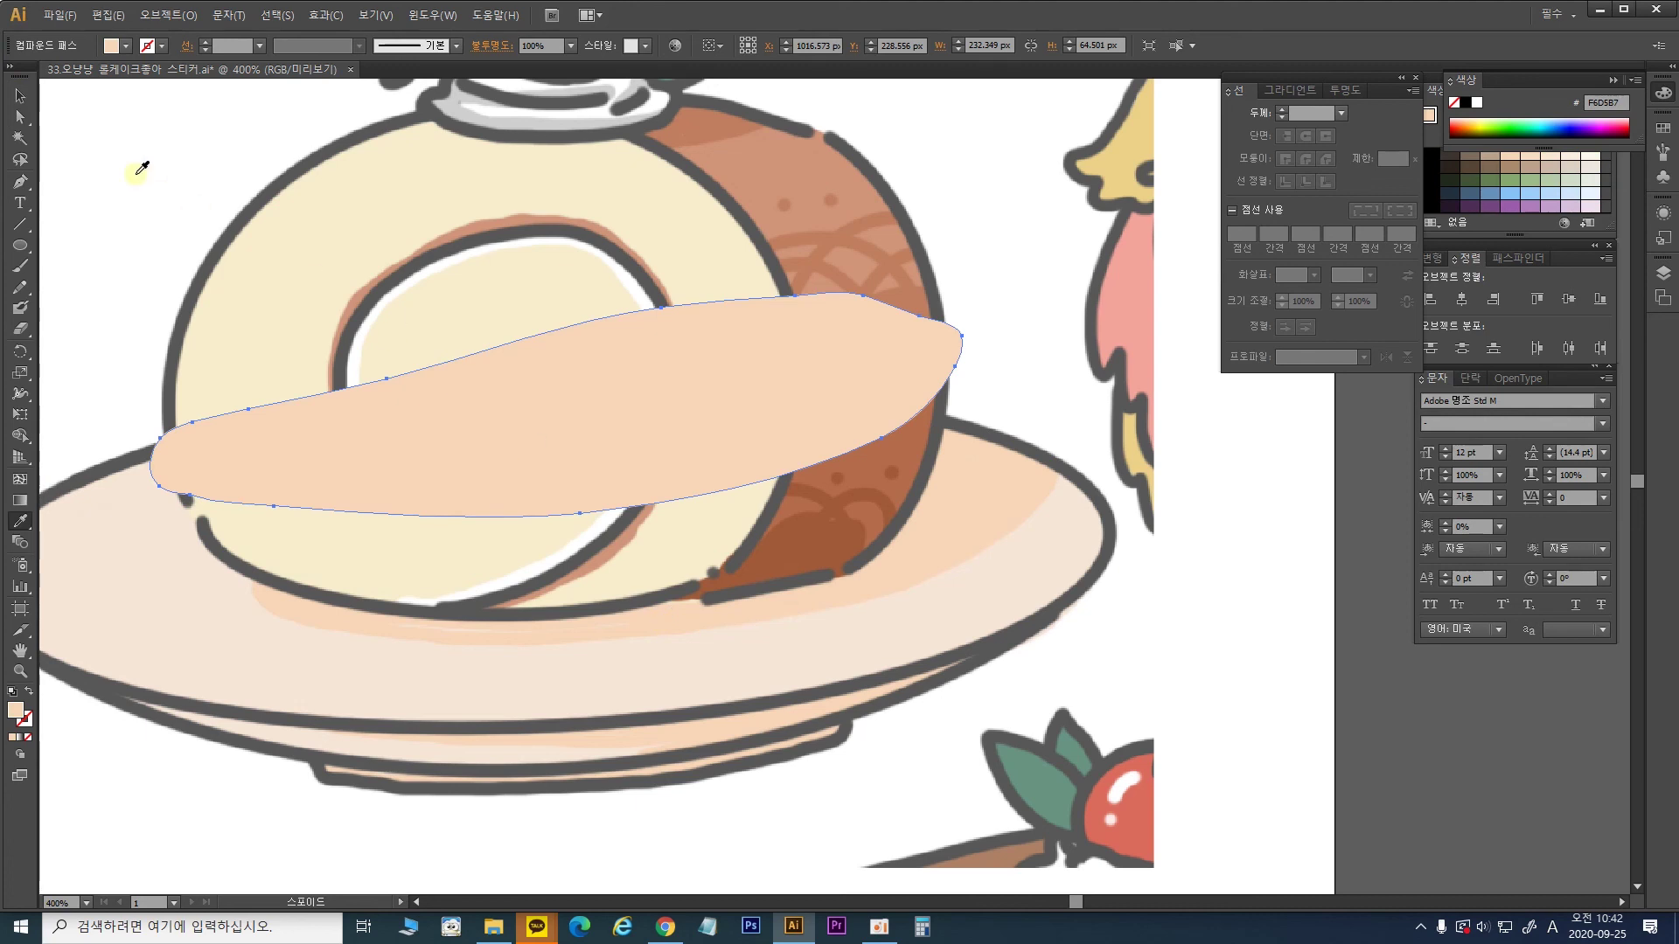
Step: Move the peach shadow shape onto the vector cake's plate, covering the lower front of the roll
click(19, 94)
key(ctrl+minus)
key(ctrl+minus)
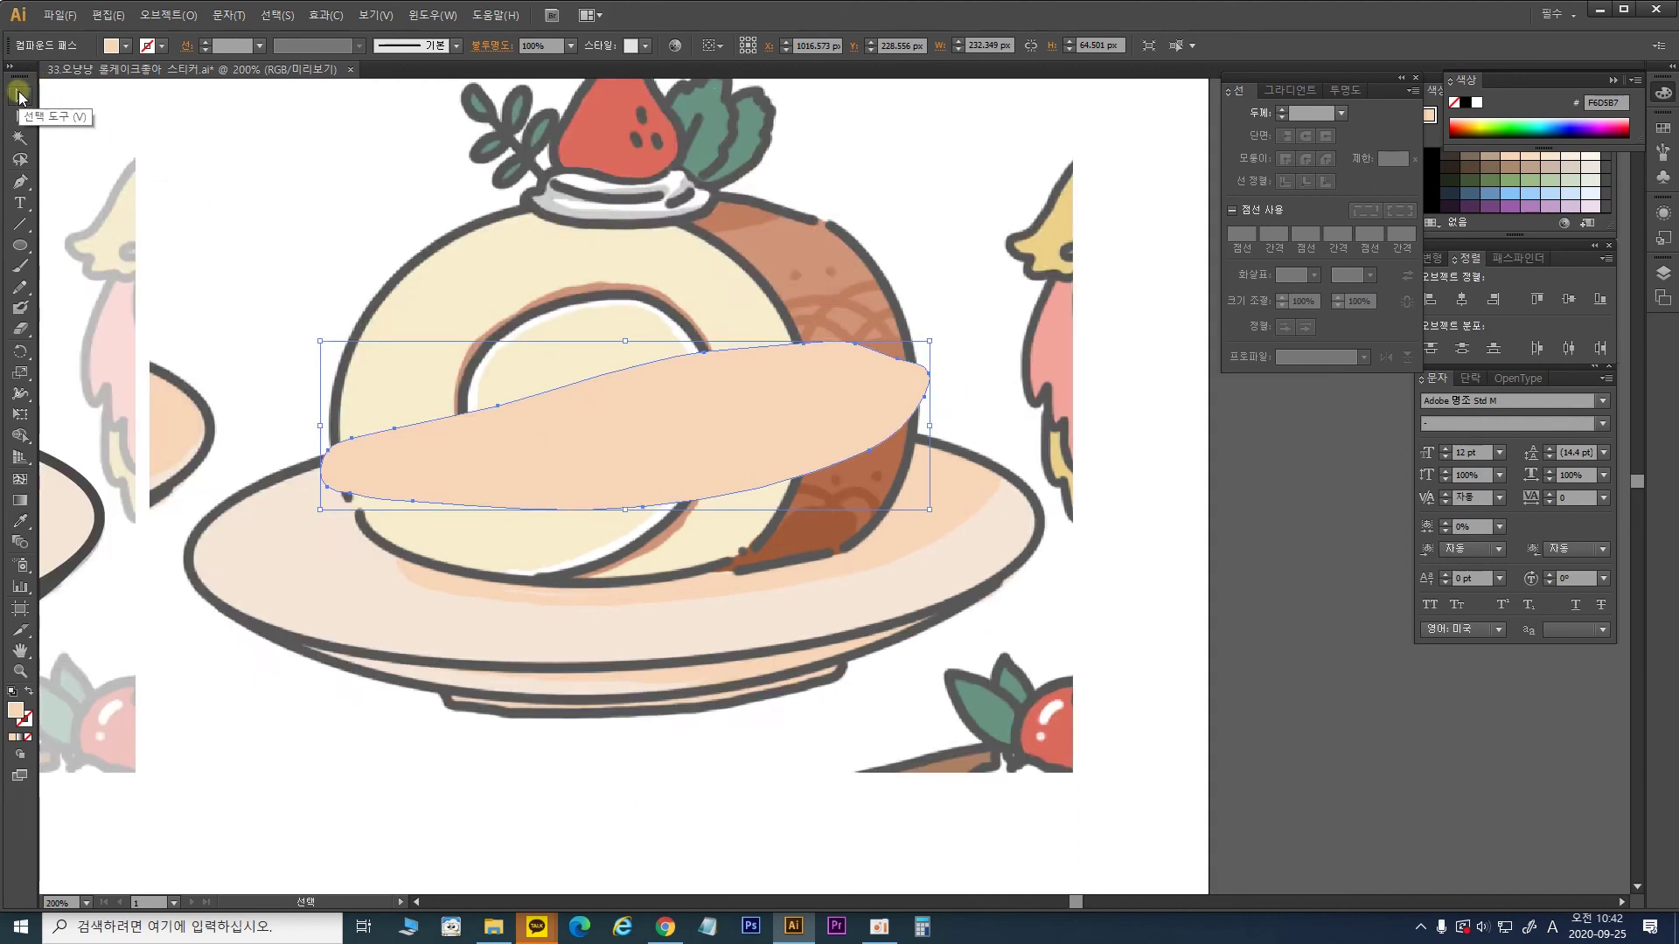
drag(638, 544, 948, 524)
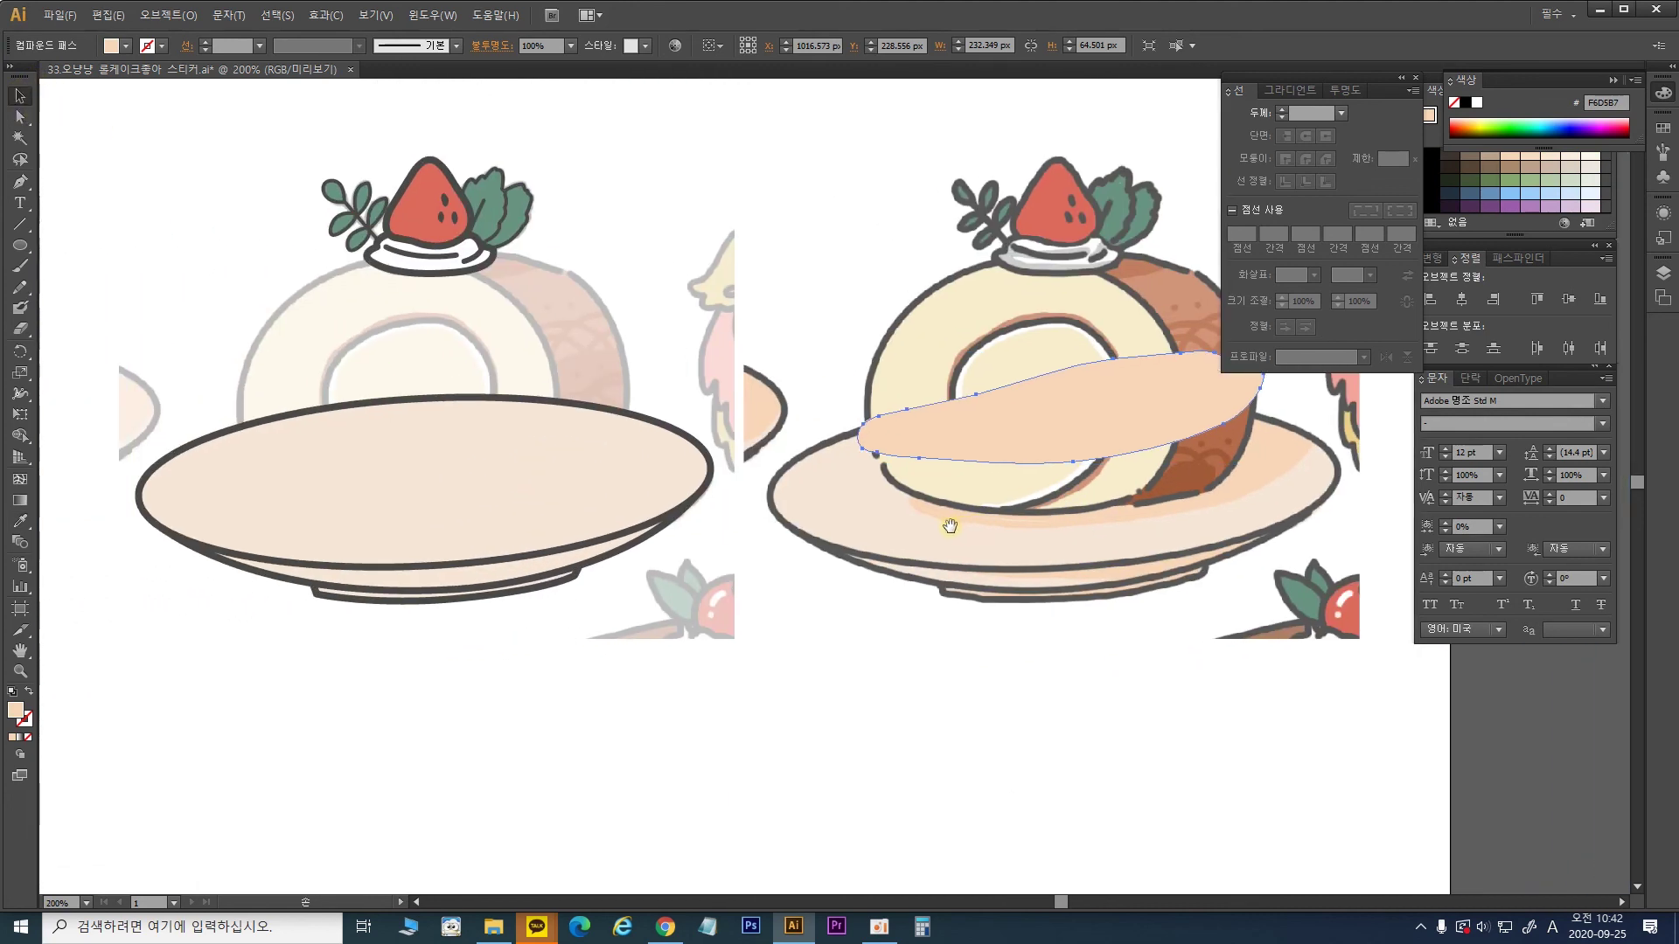
drag(1087, 442, 635, 510)
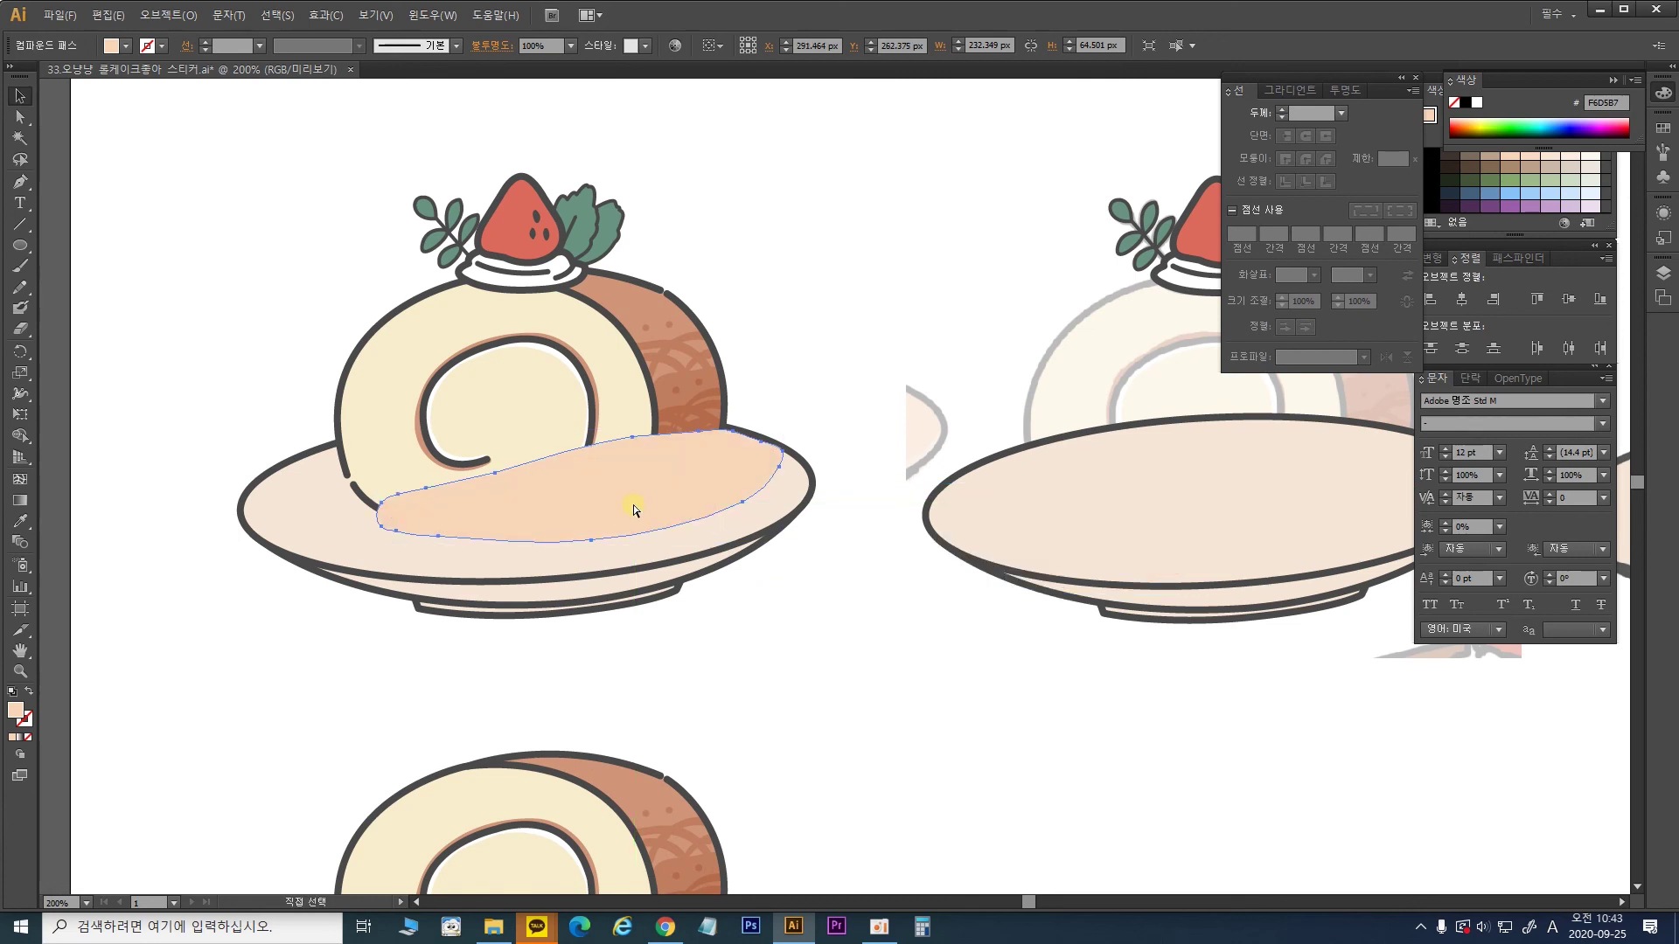
Step: Send the peach shadow backward step by step until it lies behind the roll cake, and deselect it
key(ctrl+bracketleft)
key(ctrl+bracketleft)
key(ctrl+bracketleft)
key(ctrl+bracketleft)
key(ctrl+bracketleft)
key(ctrl+bracketleft)
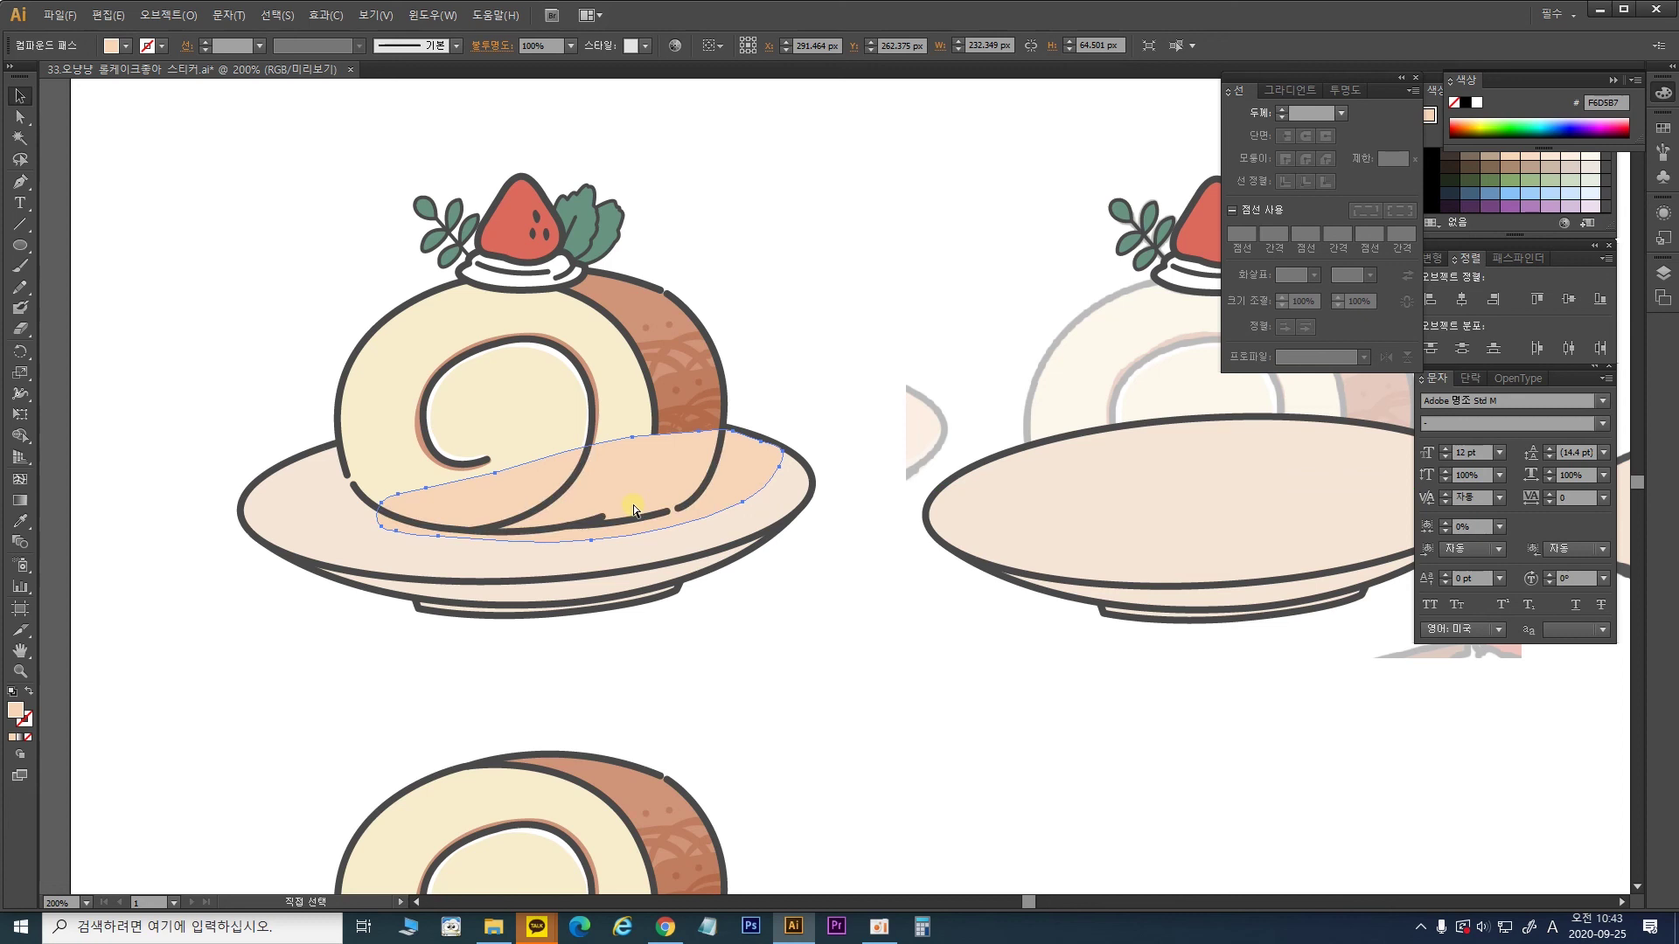
key(ctrl+bracketleft)
key(ctrl+bracketleft)
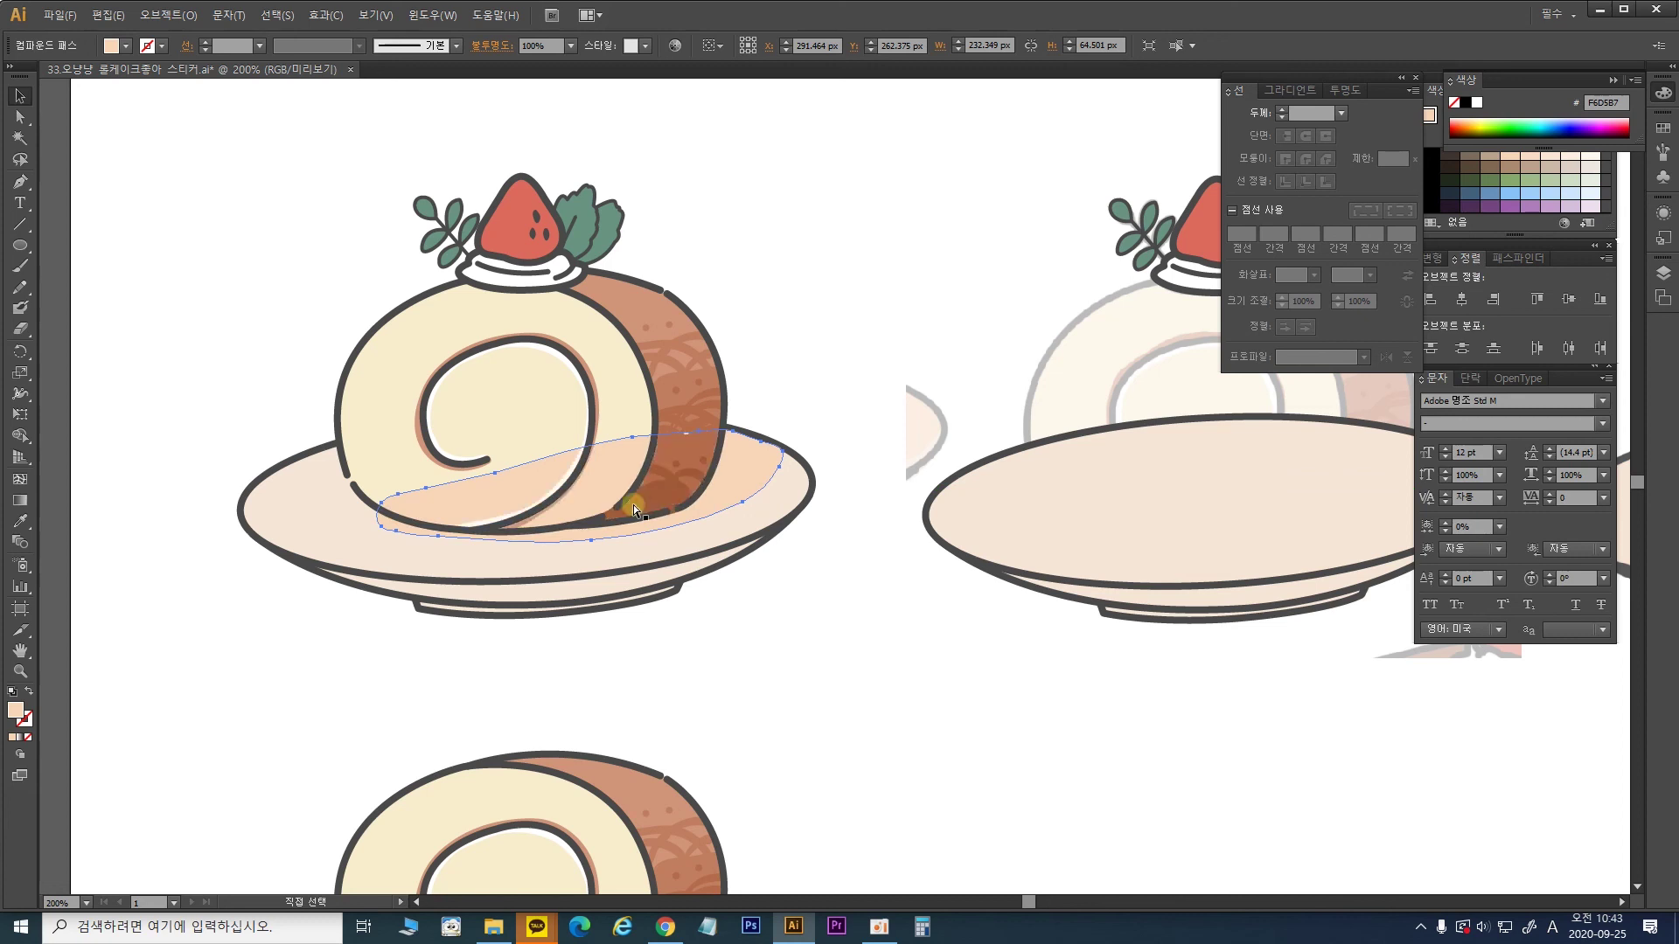
key(ctrl+bracketleft)
key(ctrl+bracketleft)
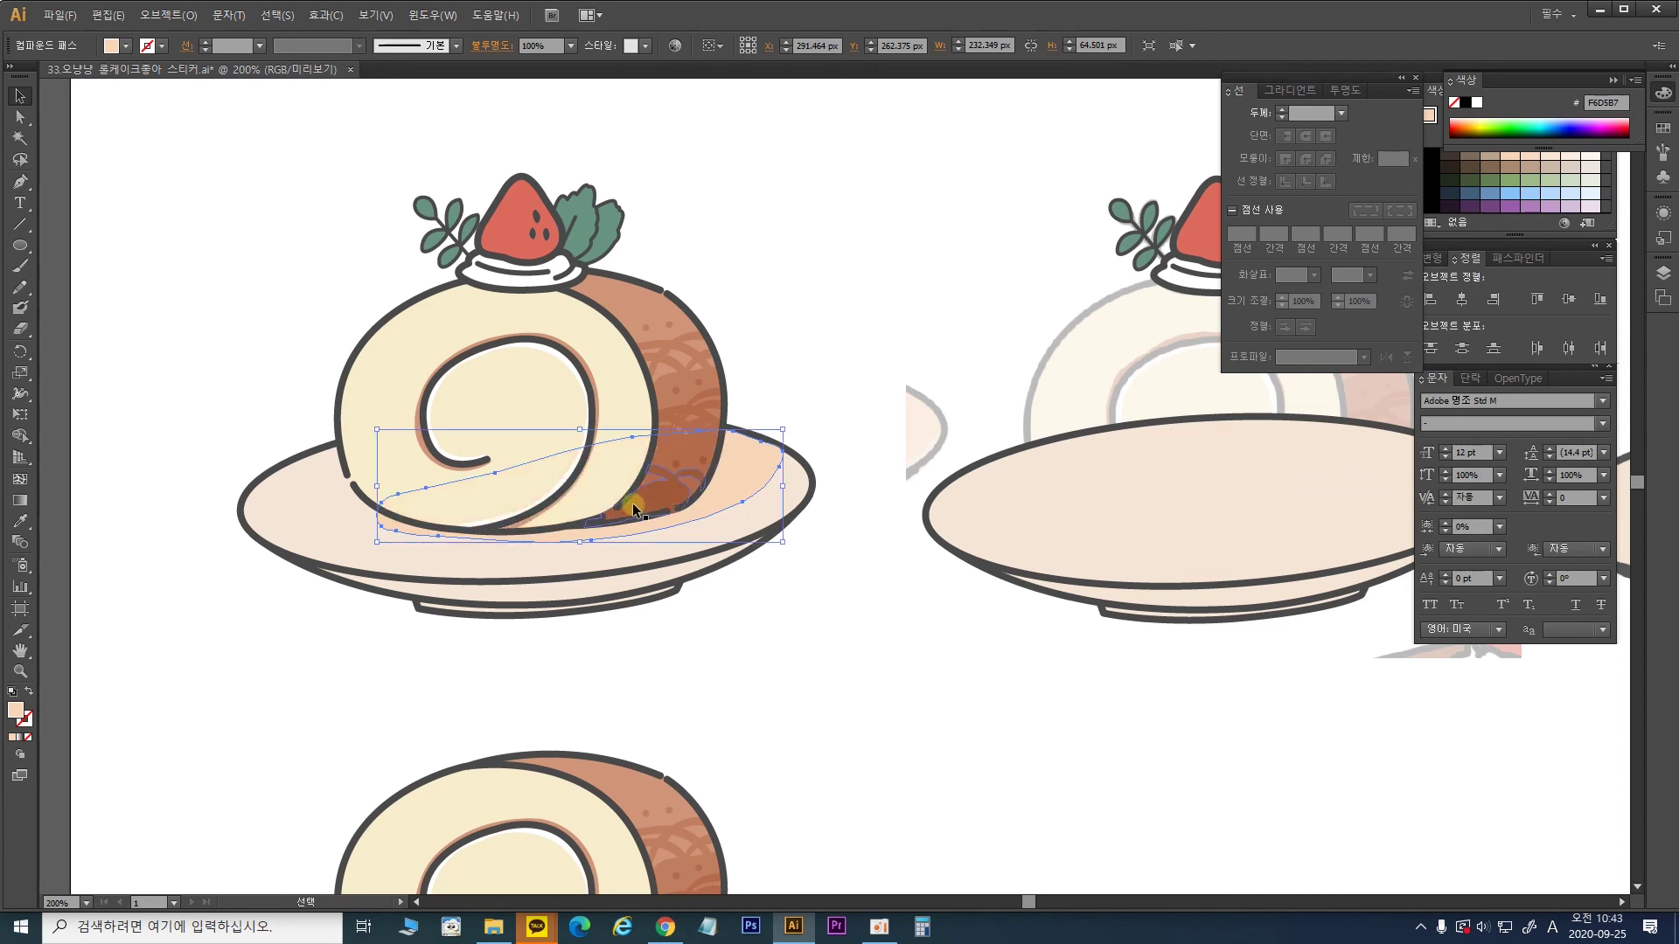
click(755, 405)
Step: Cut the peach shadow from beside the roll cake and open the plate group in isolation mode
key(ctrl+plus)
key(ctrl+plus)
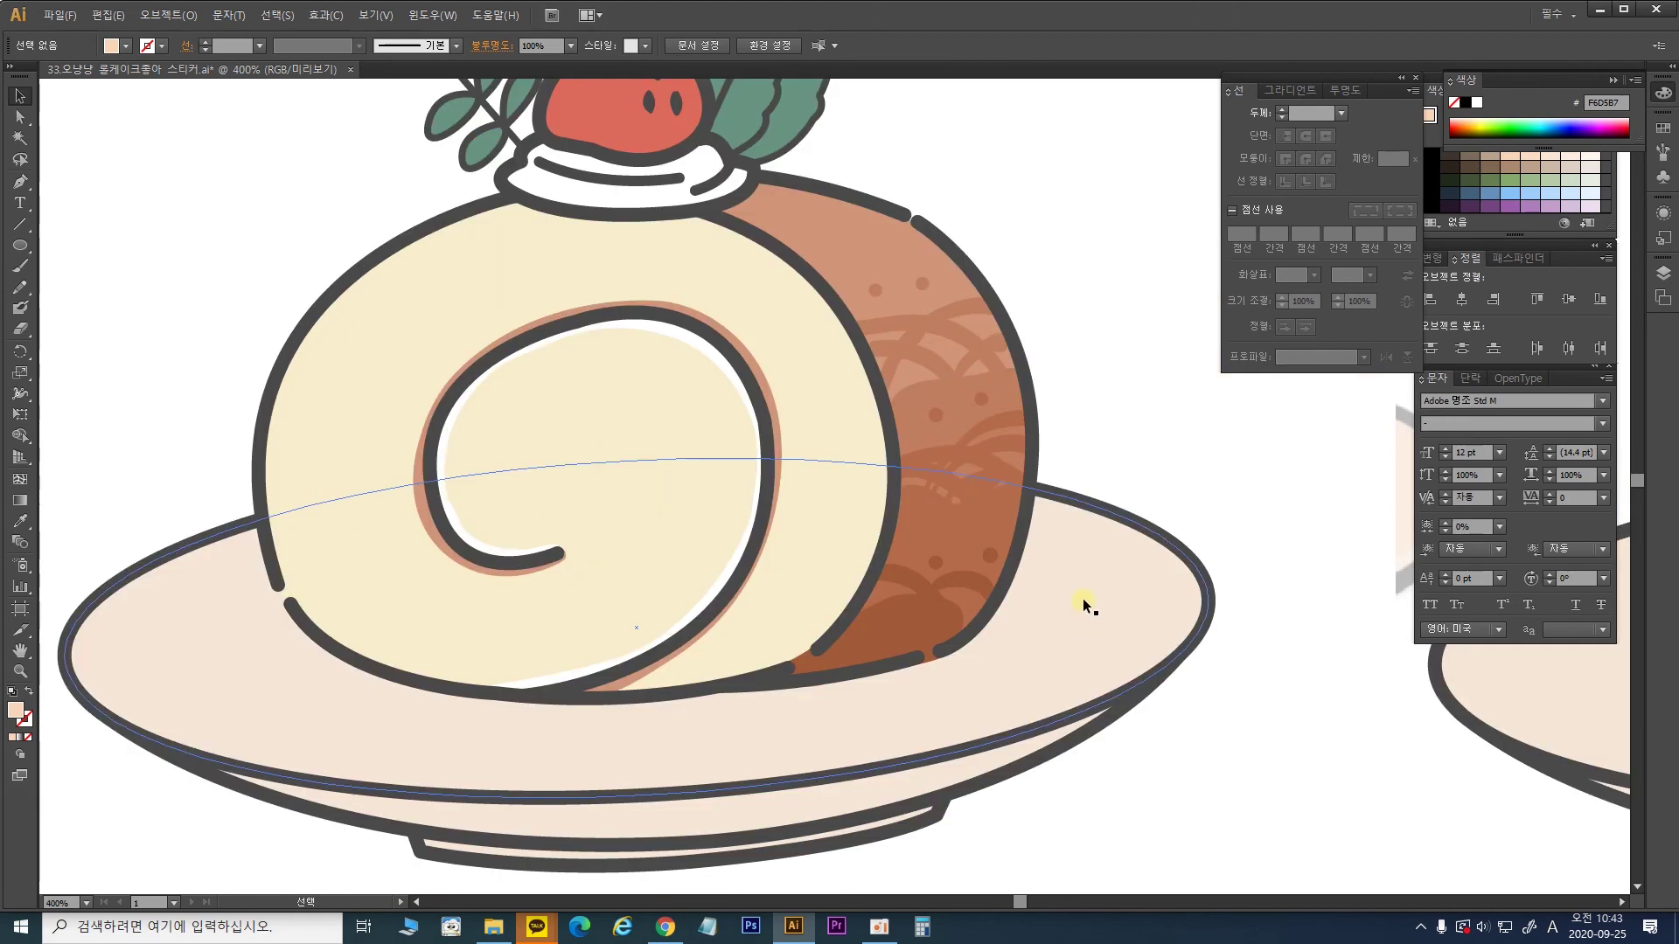
click(1083, 598)
double_click(1105, 558)
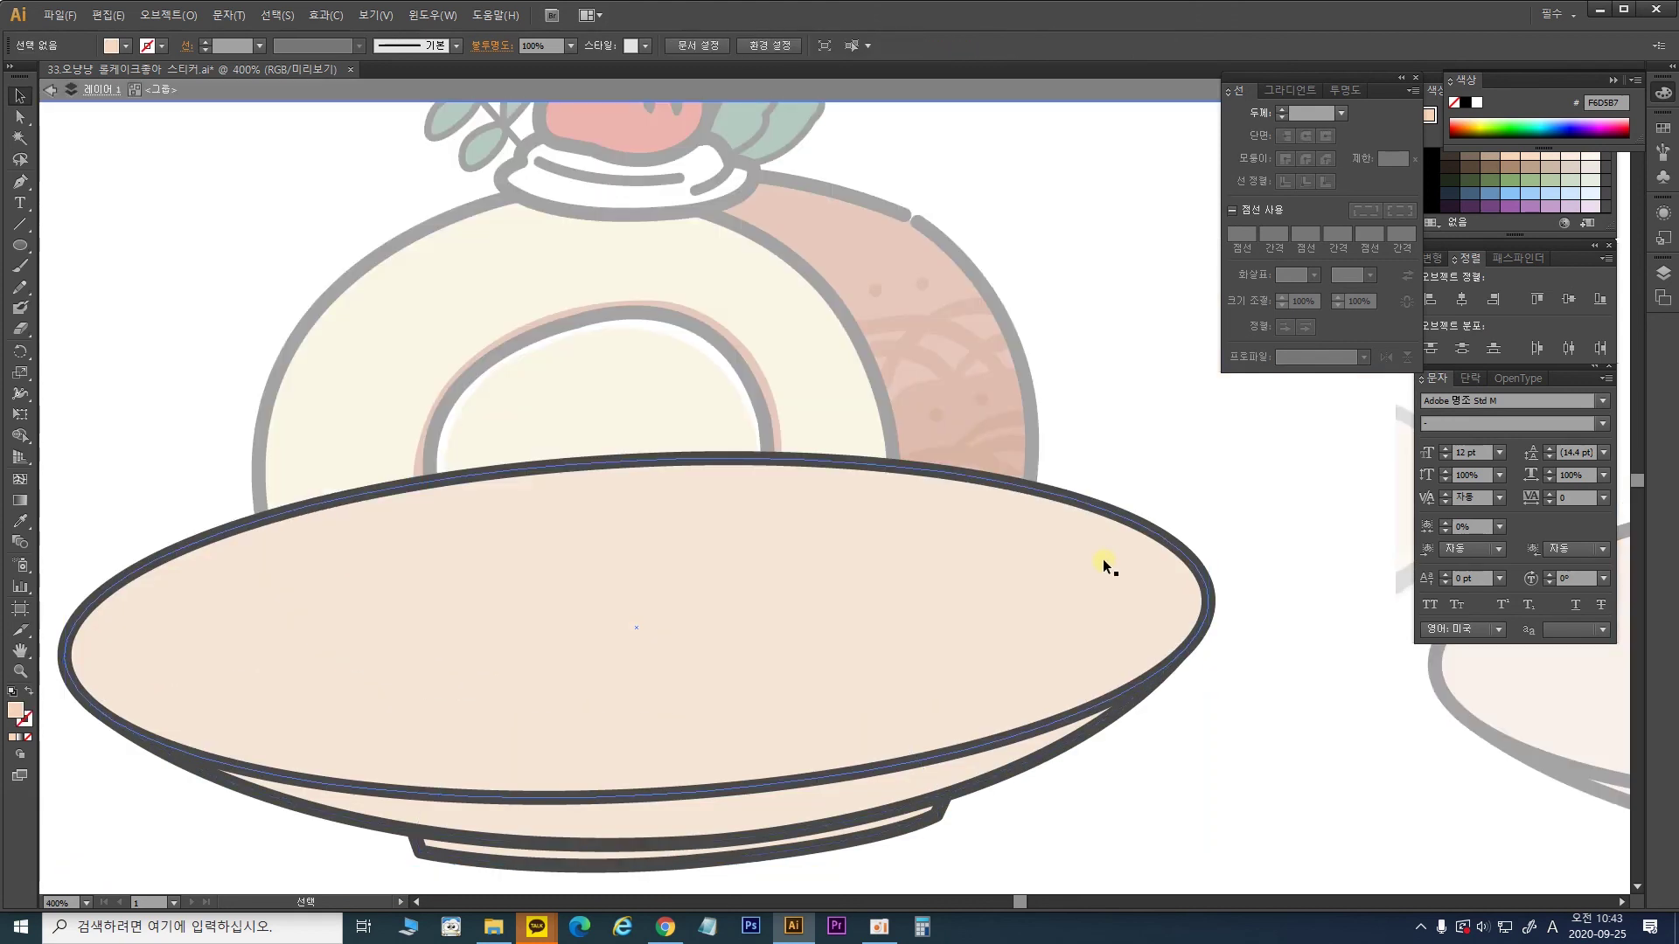
Step: Paste the peach shadow inside the plate group, position it on the plate surface beneath the roll cake, and leave isolation mode
key(ctrl+v)
drag(1063, 515, 929, 597)
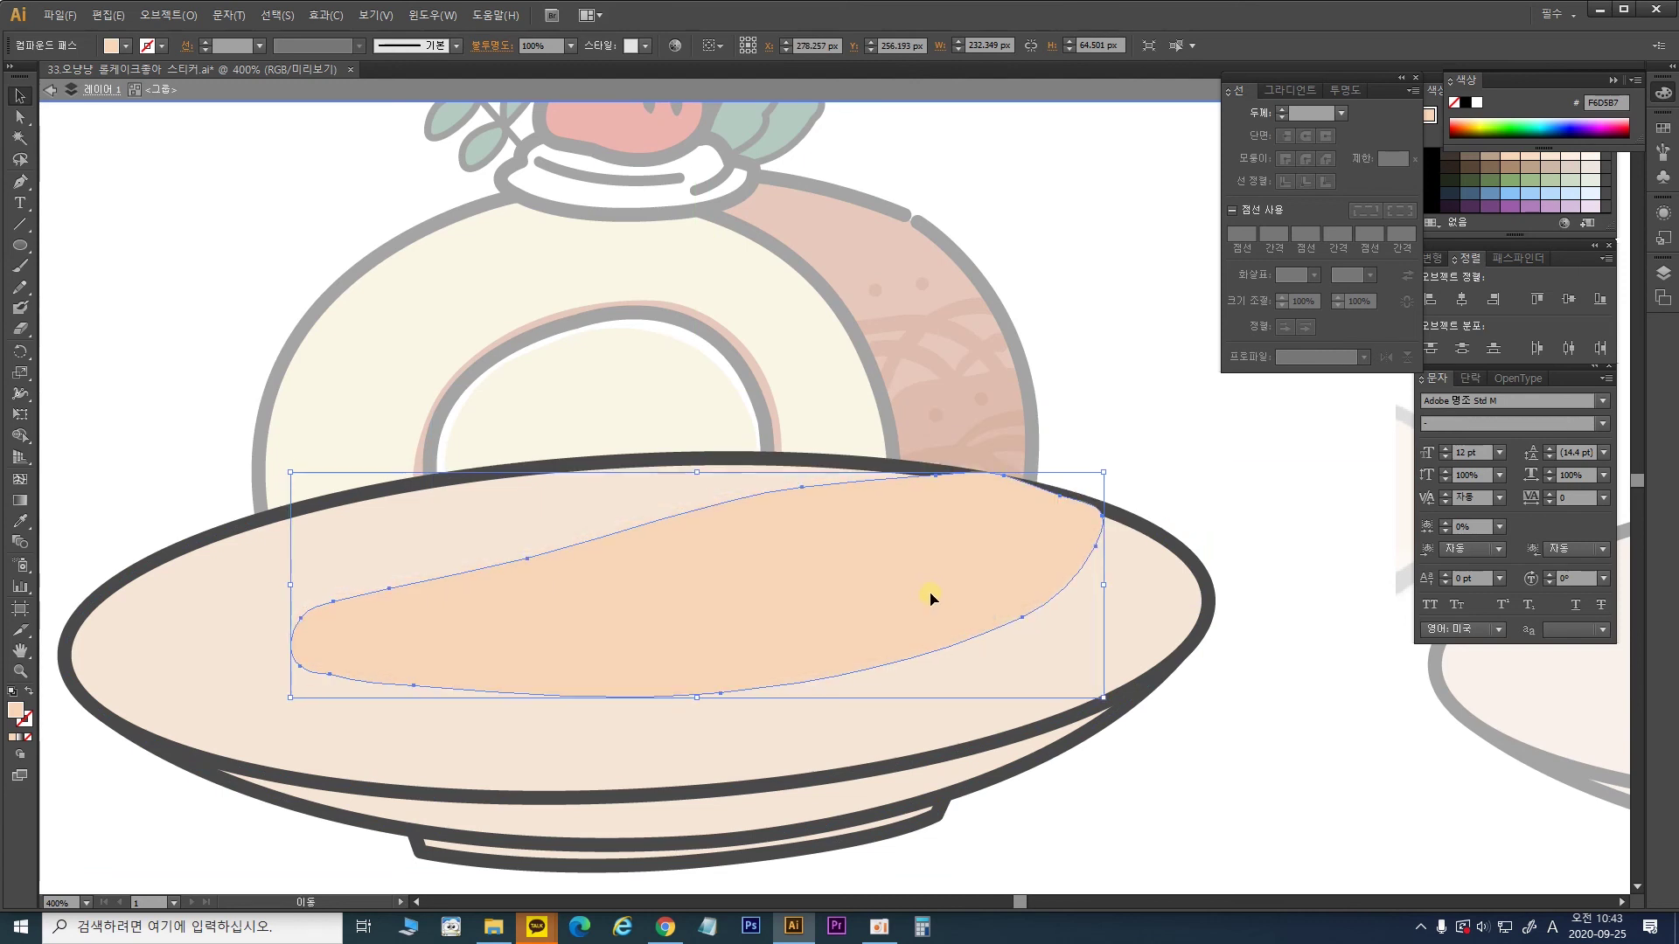
click(1108, 425)
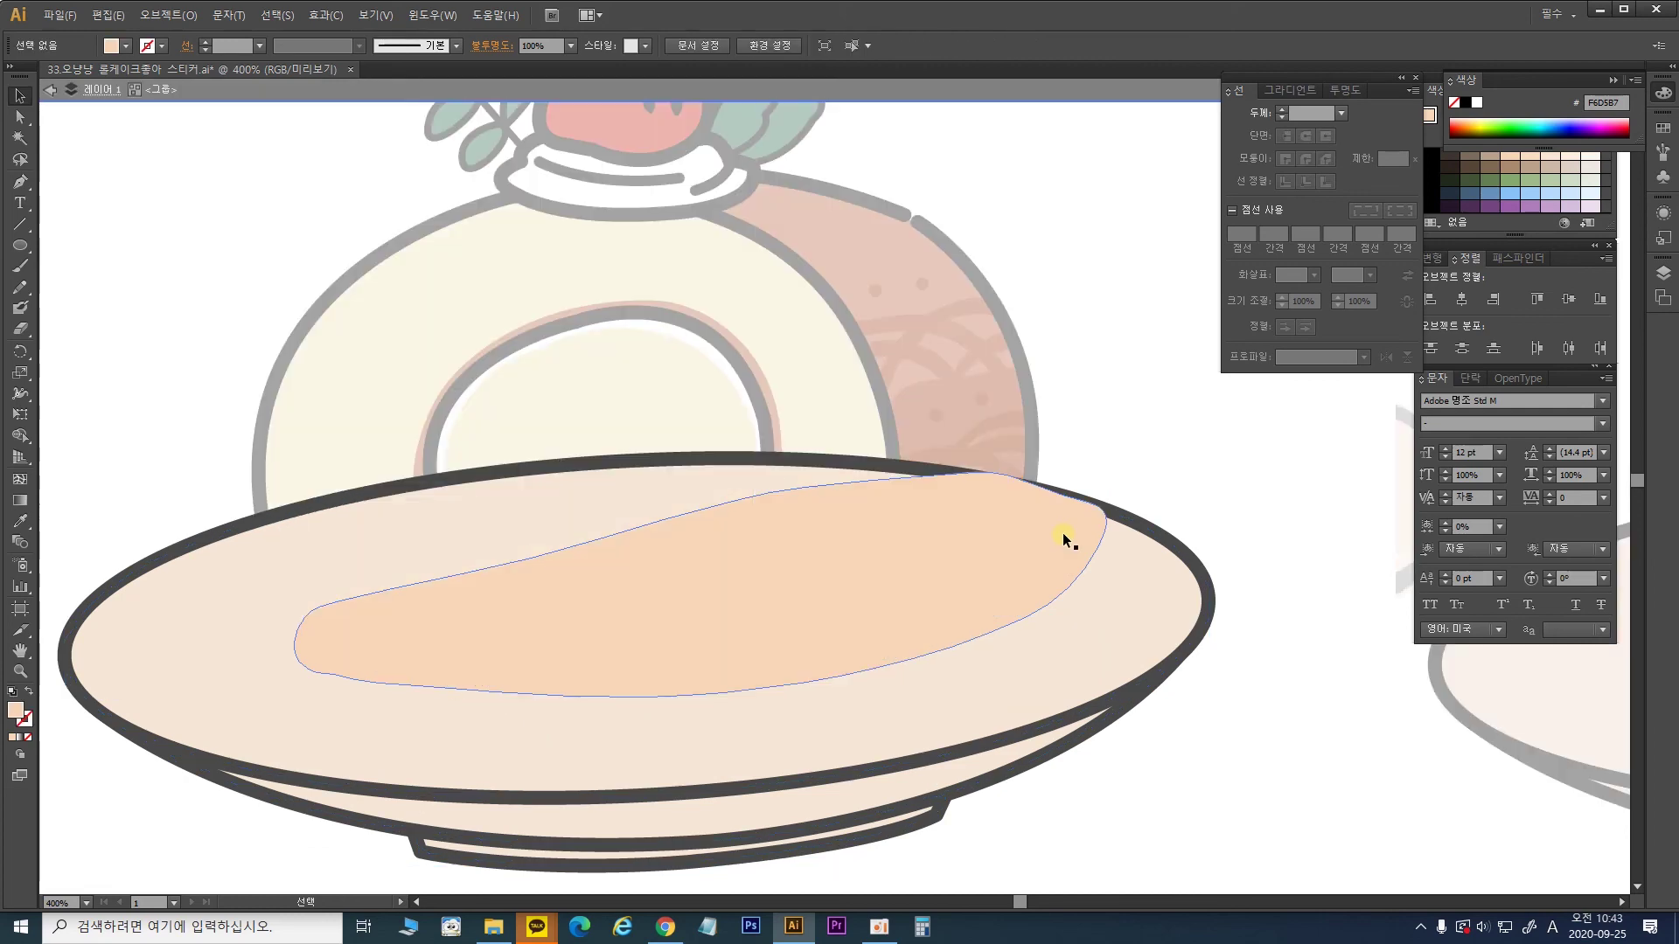
drag(1063, 535, 1071, 557)
click(1084, 464)
double_click(1135, 418)
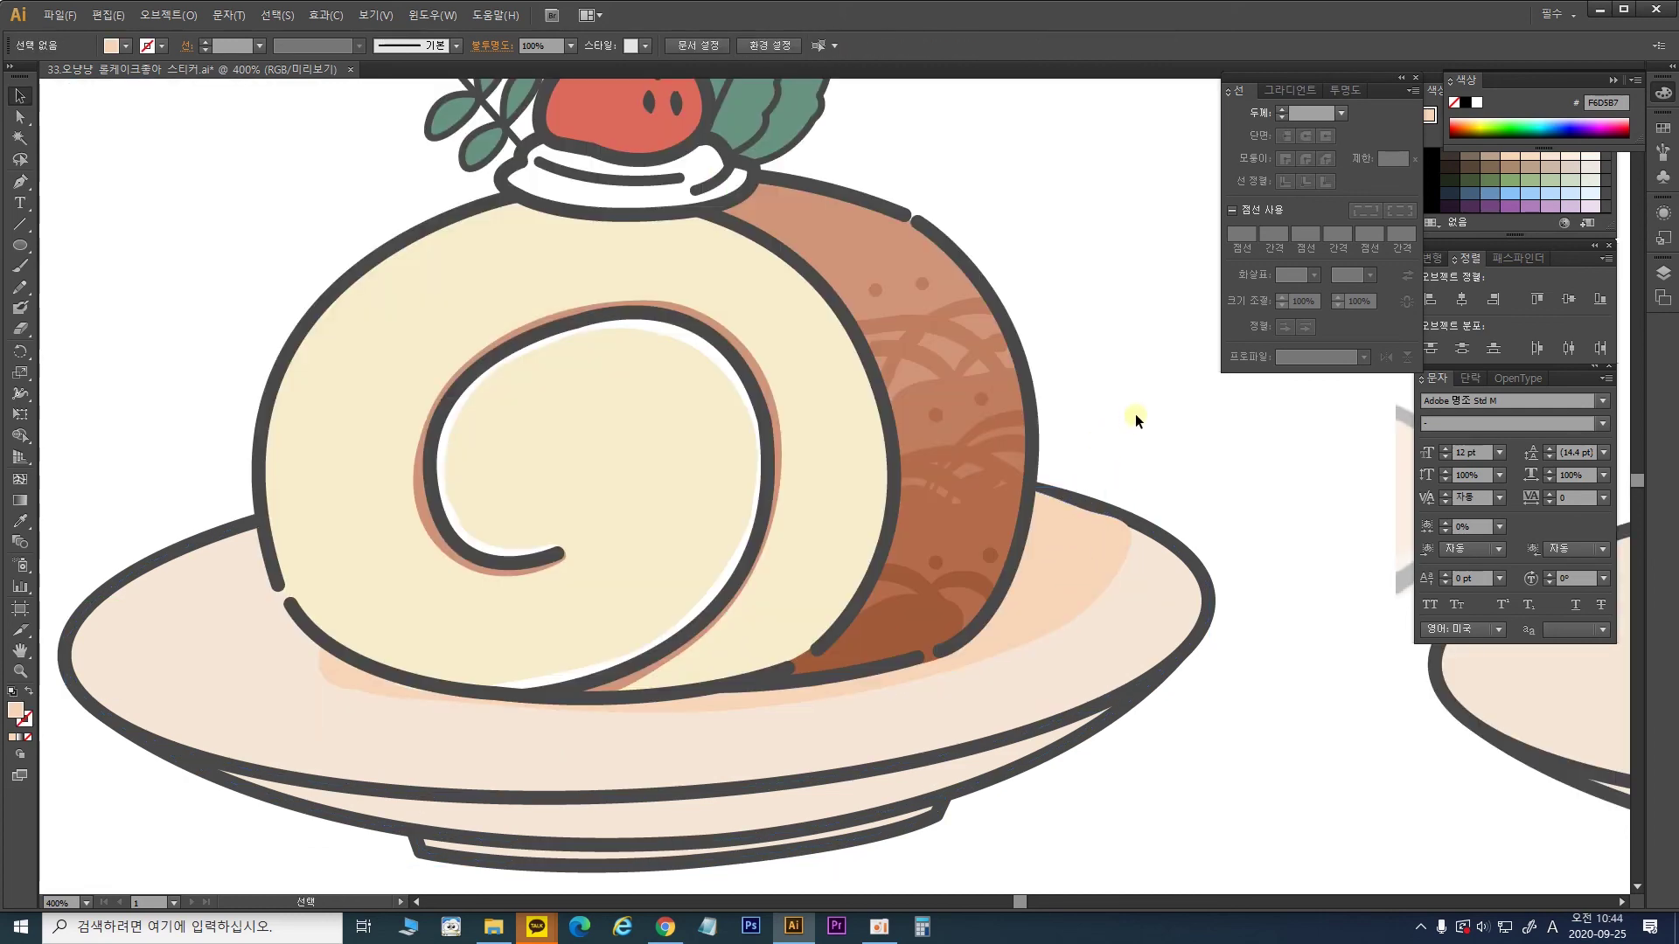
click(1041, 590)
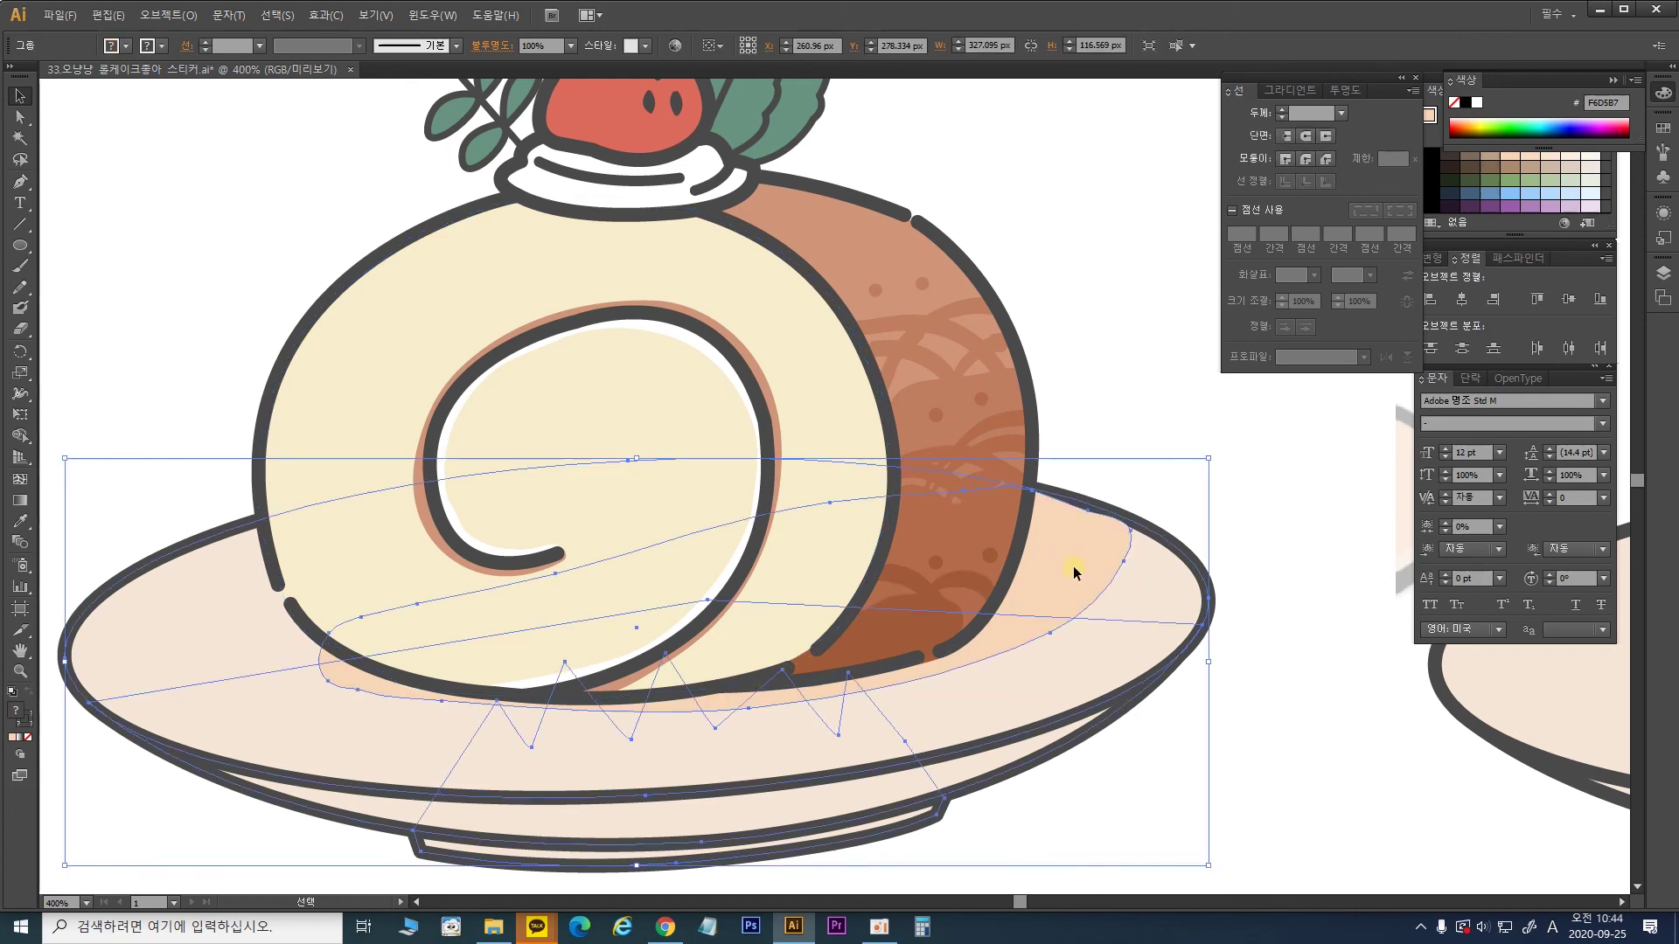
double_click(1077, 541)
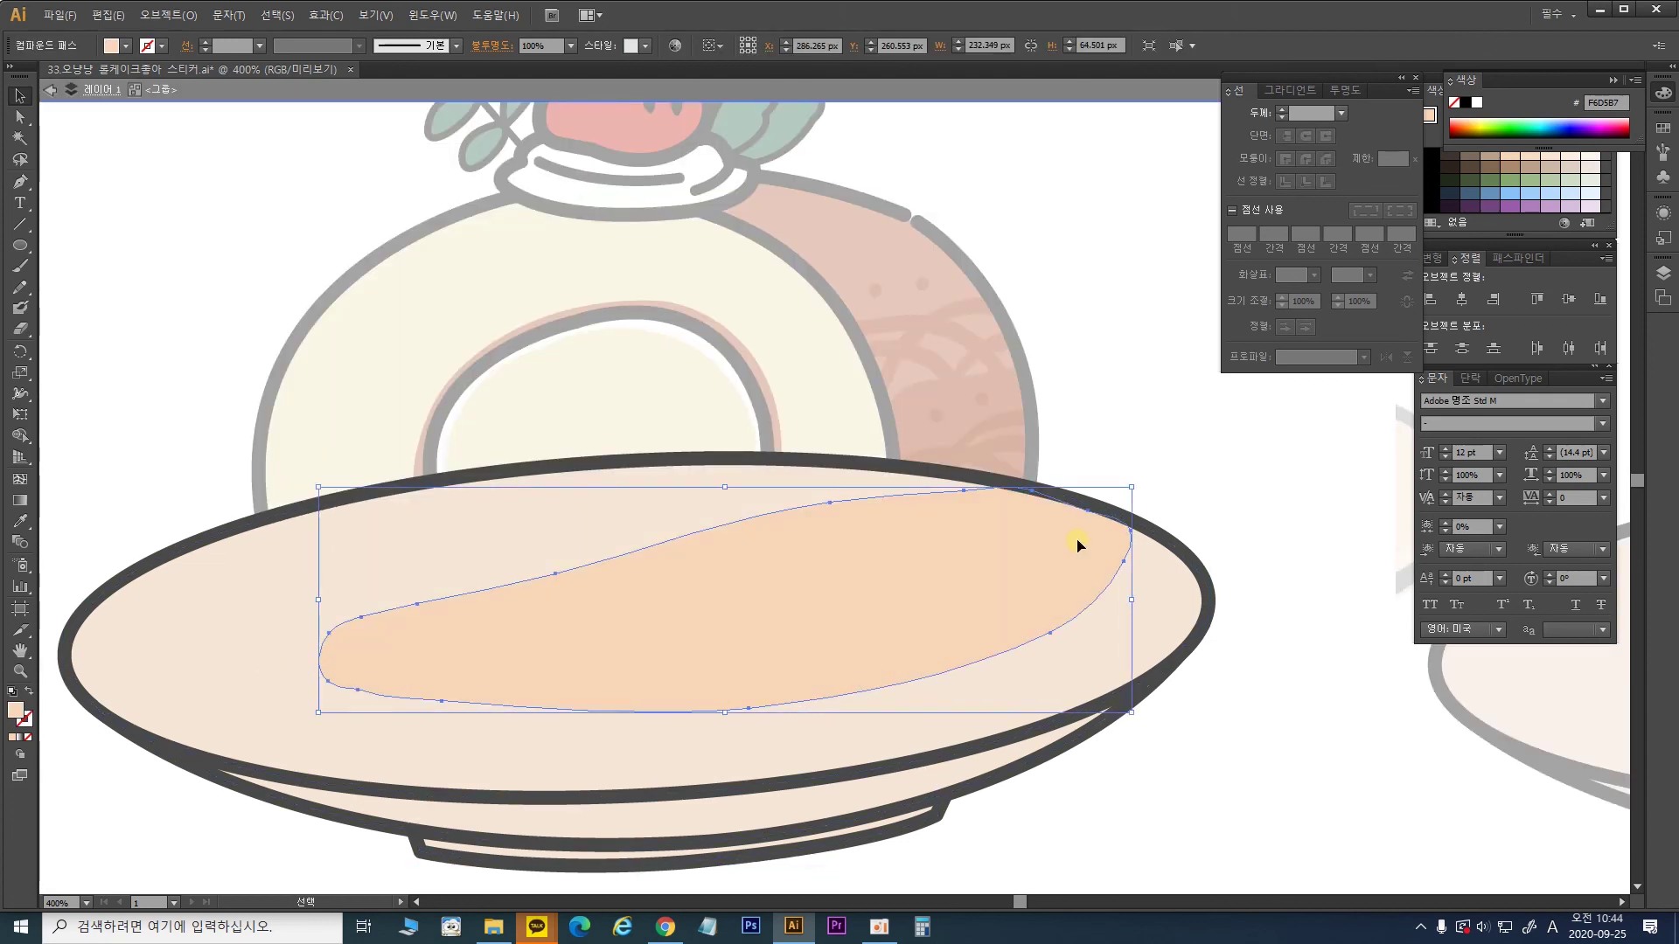
click(1142, 444)
double_click(1142, 444)
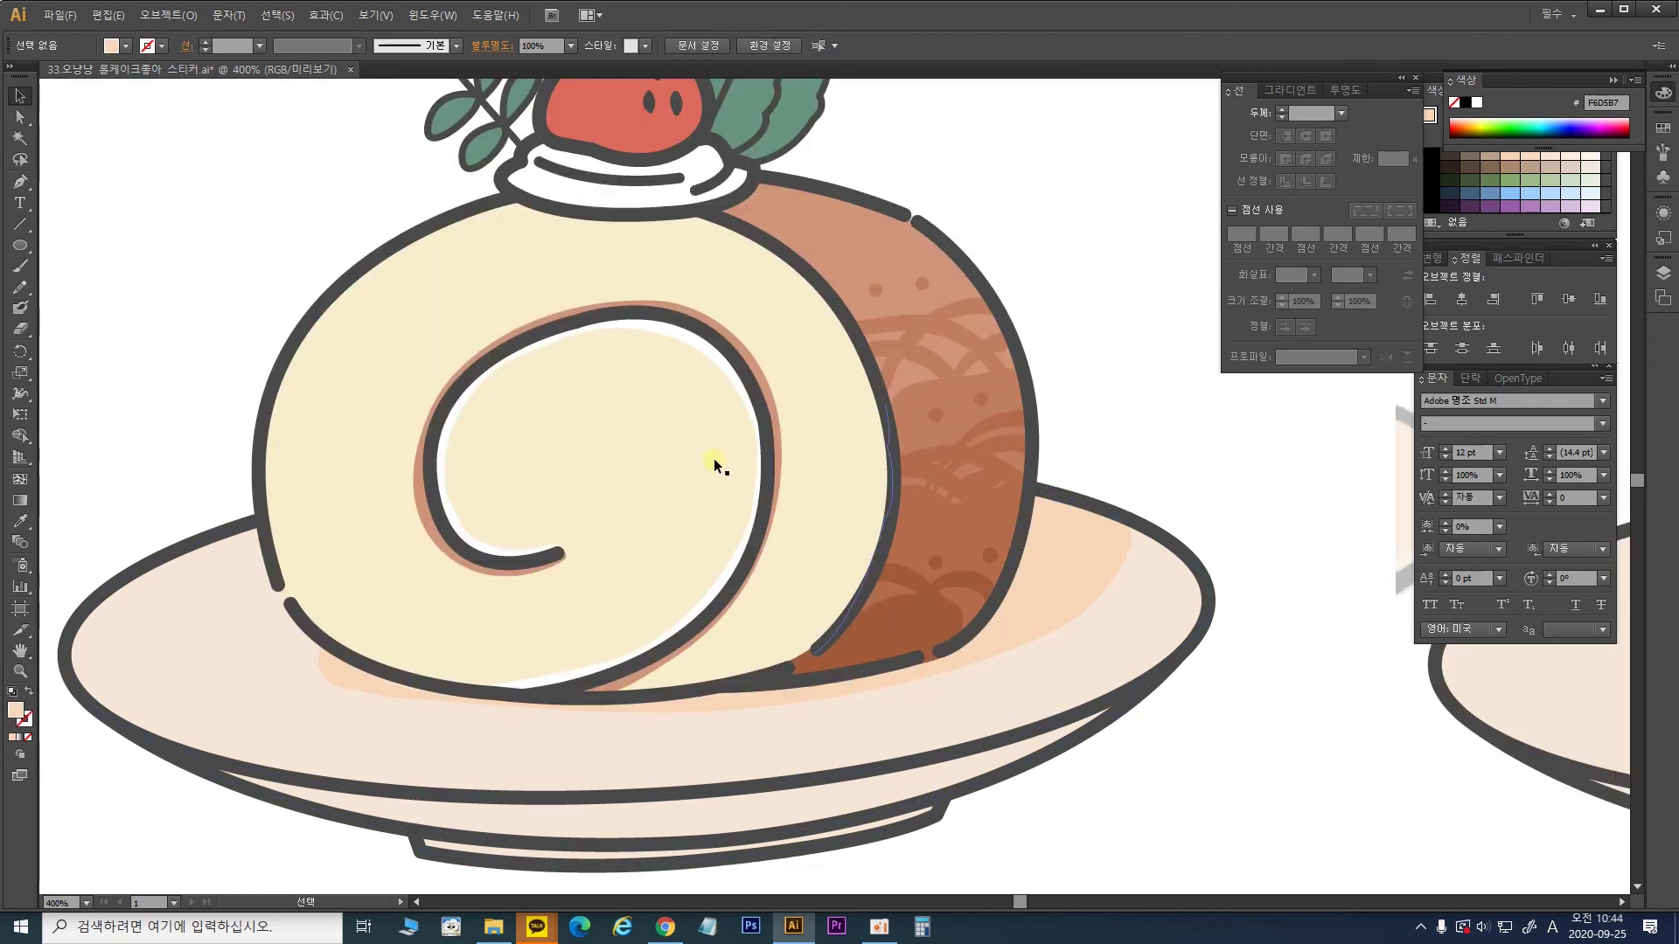
Step: Move two anchor points on the peach shadow's lower edge slightly downward to widen the shadow below the roll cake, and deselect it
click(19, 116)
click(349, 675)
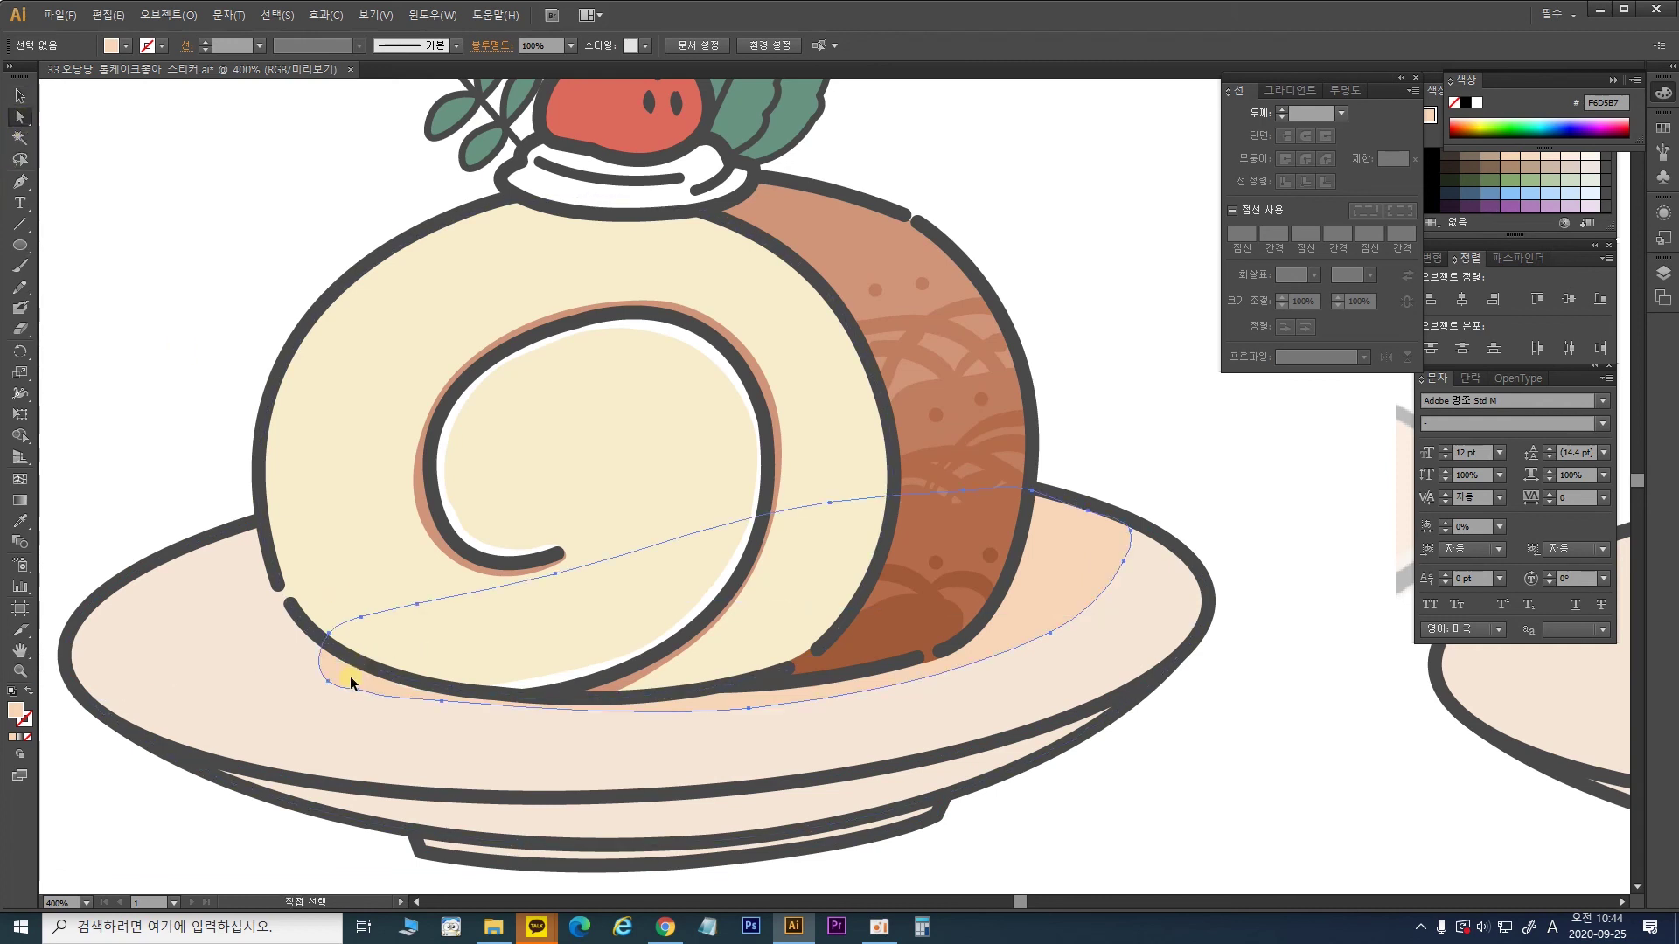
drag(441, 701, 456, 710)
drag(748, 708, 754, 716)
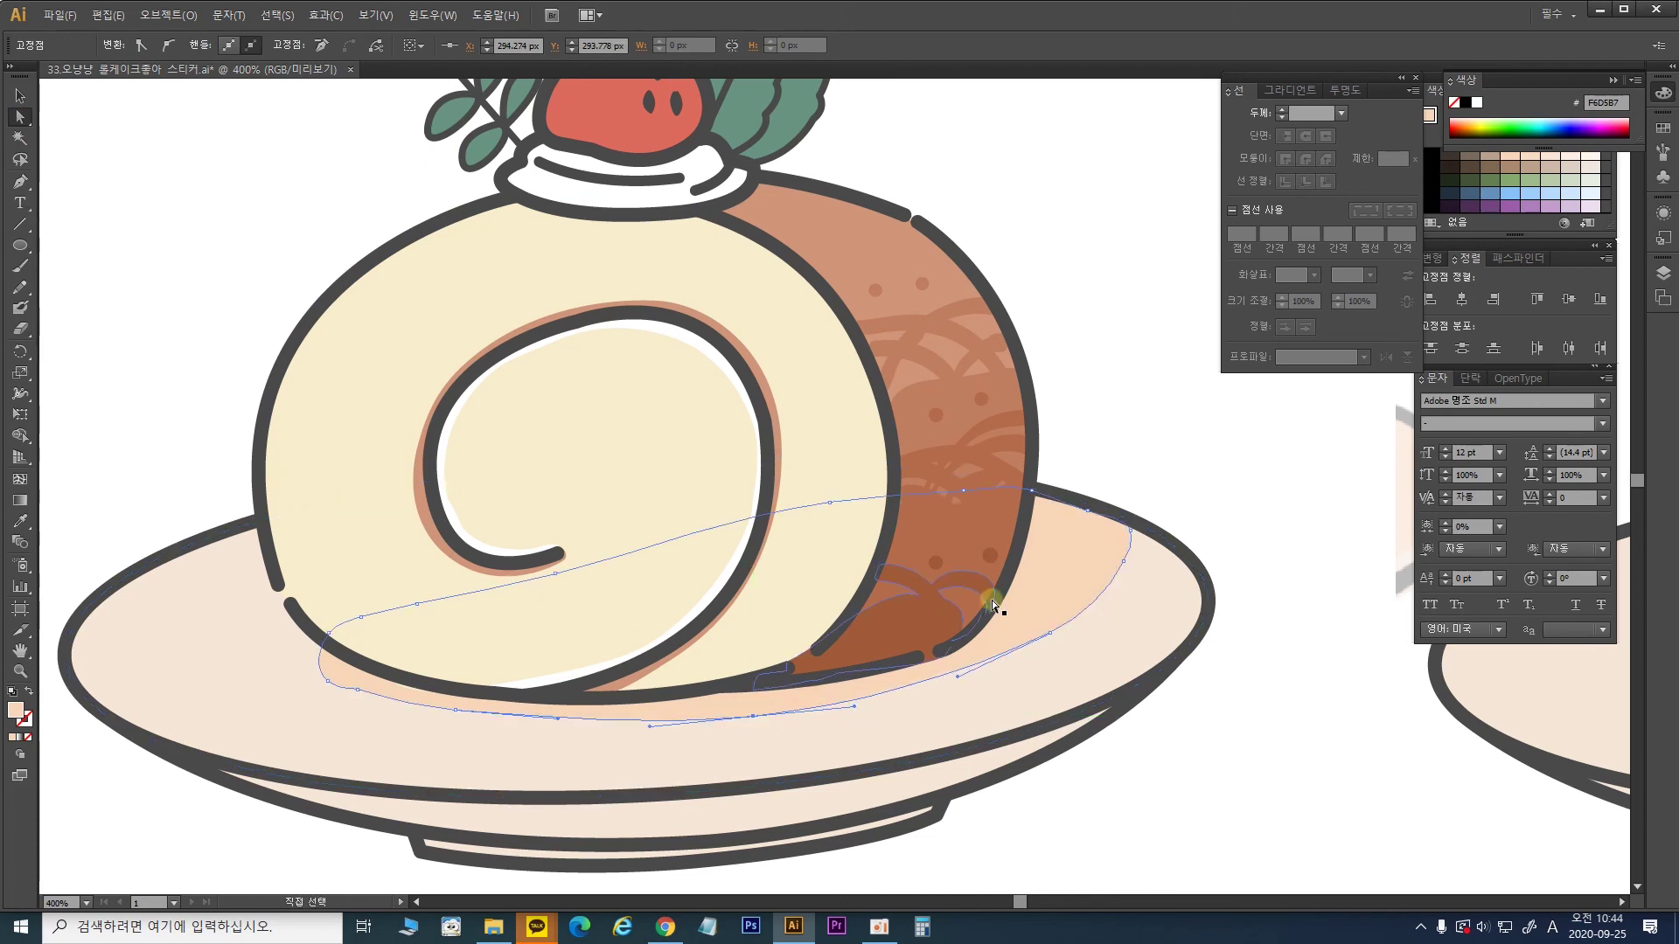
click(1176, 449)
Step: Adjust the anchor point at the lower-left edge of the roll's cream face along the dark outline, and deselect it
key(ctrl+minus)
key(ctrl+minus)
key(ctrl+plus)
key(ctrl+plus)
key(ctrl+plus)
click(224, 800)
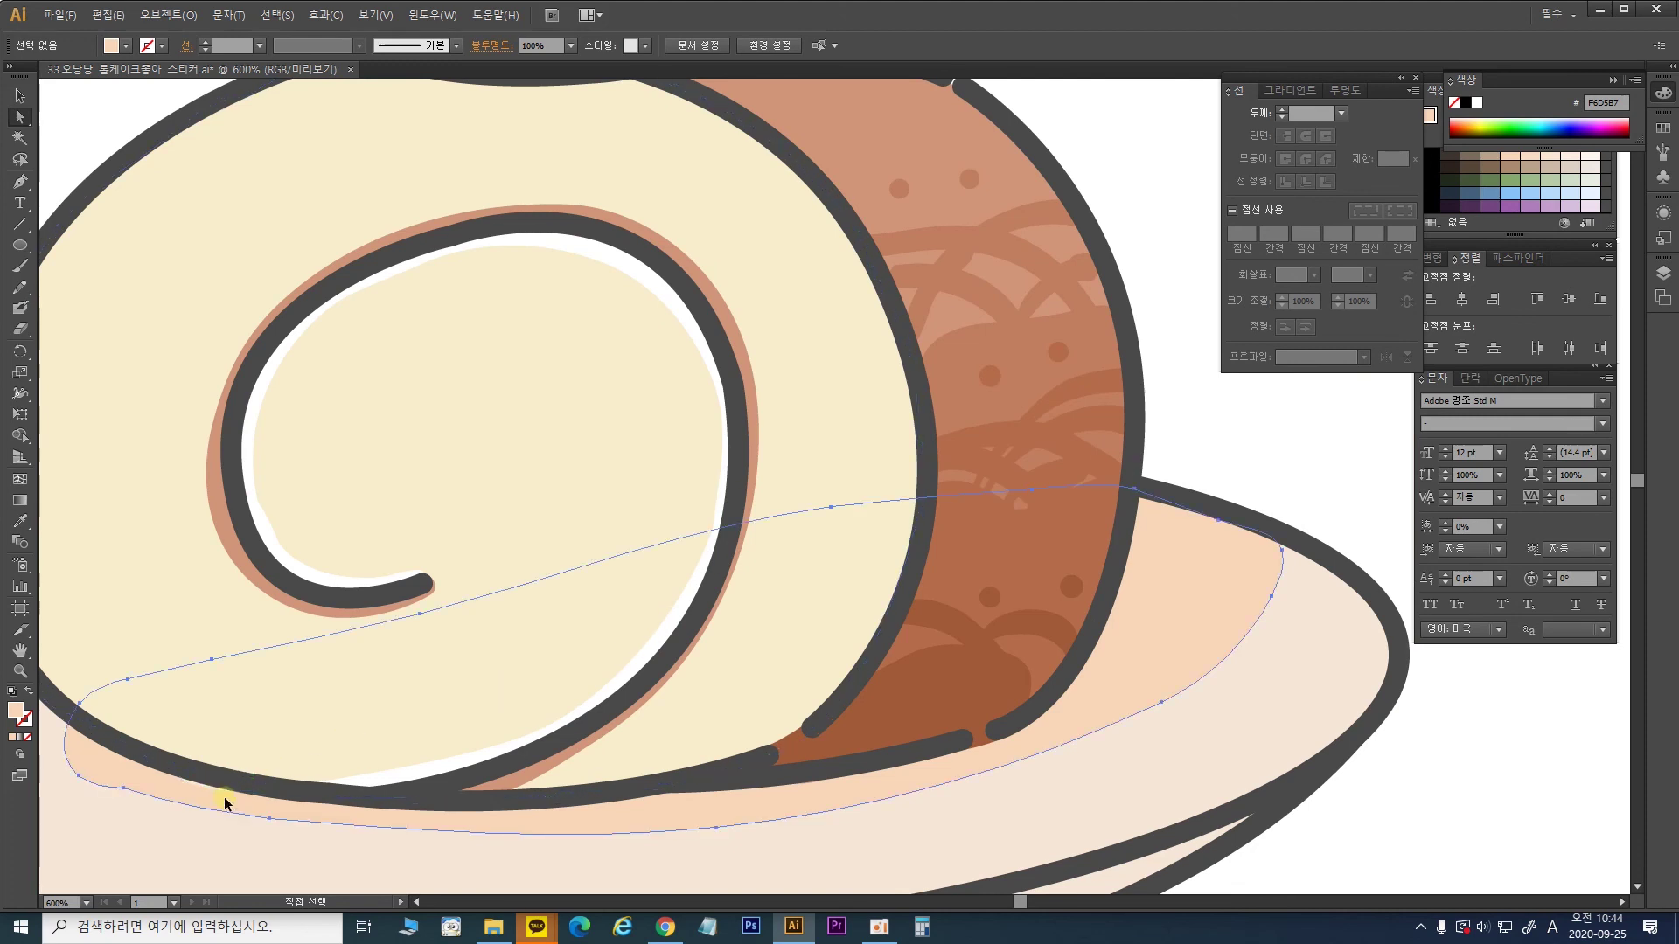
click(196, 784)
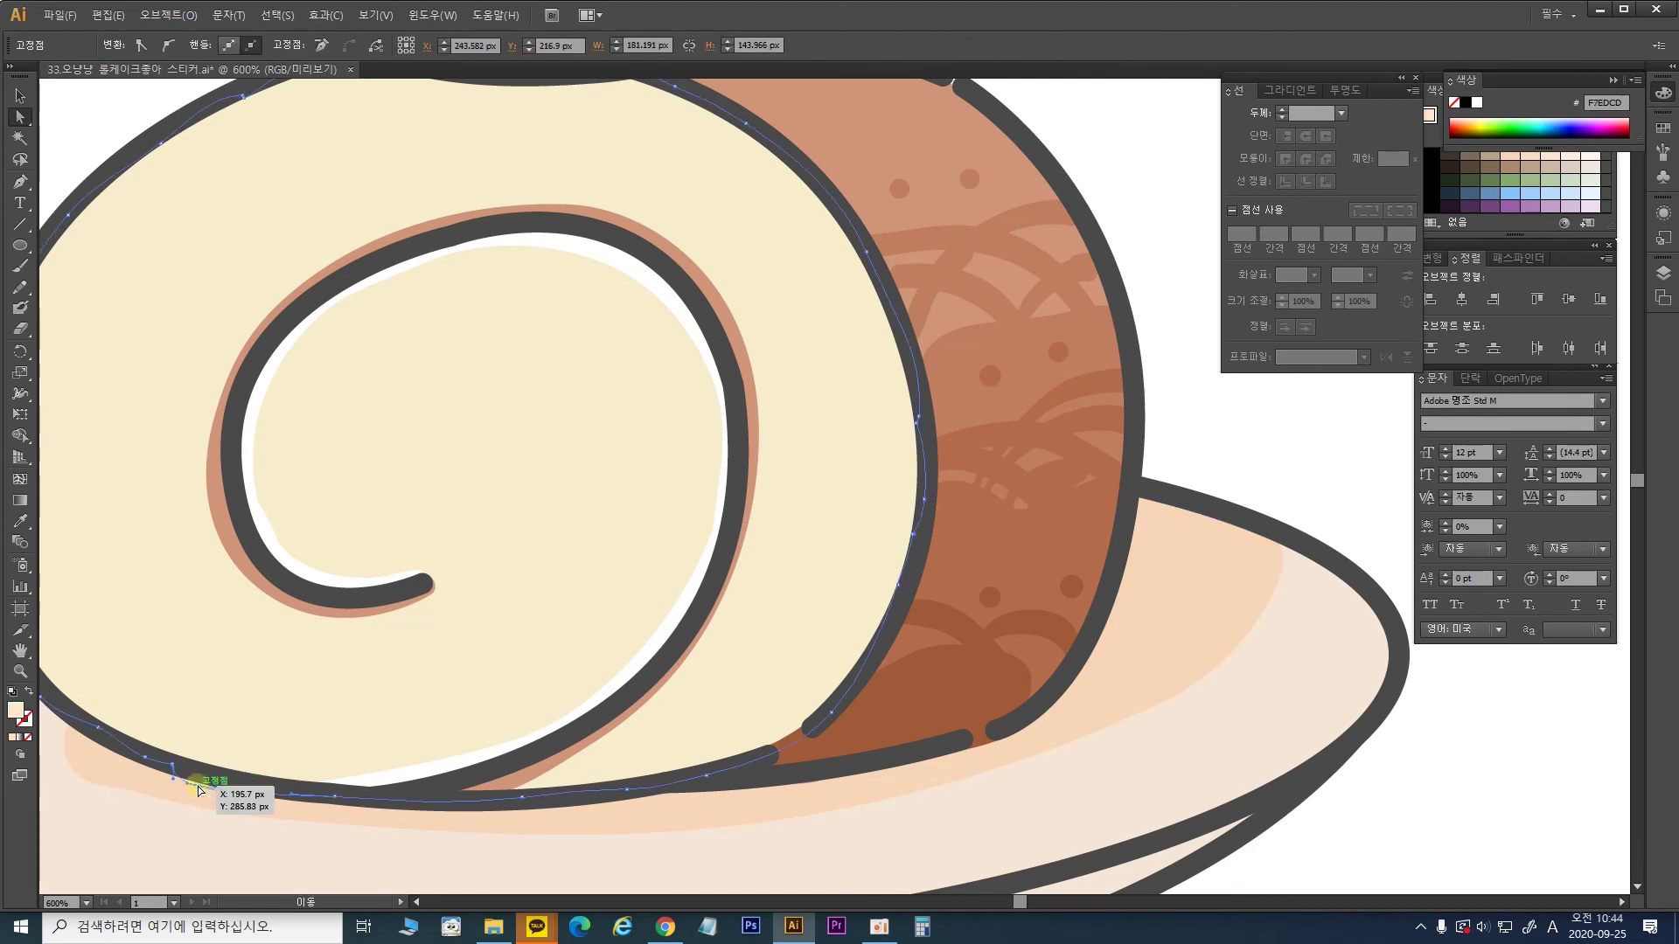
click(1225, 449)
key(ctrl+minus)
key(ctrl+minus)
scroll(1169, 510, up, 2)
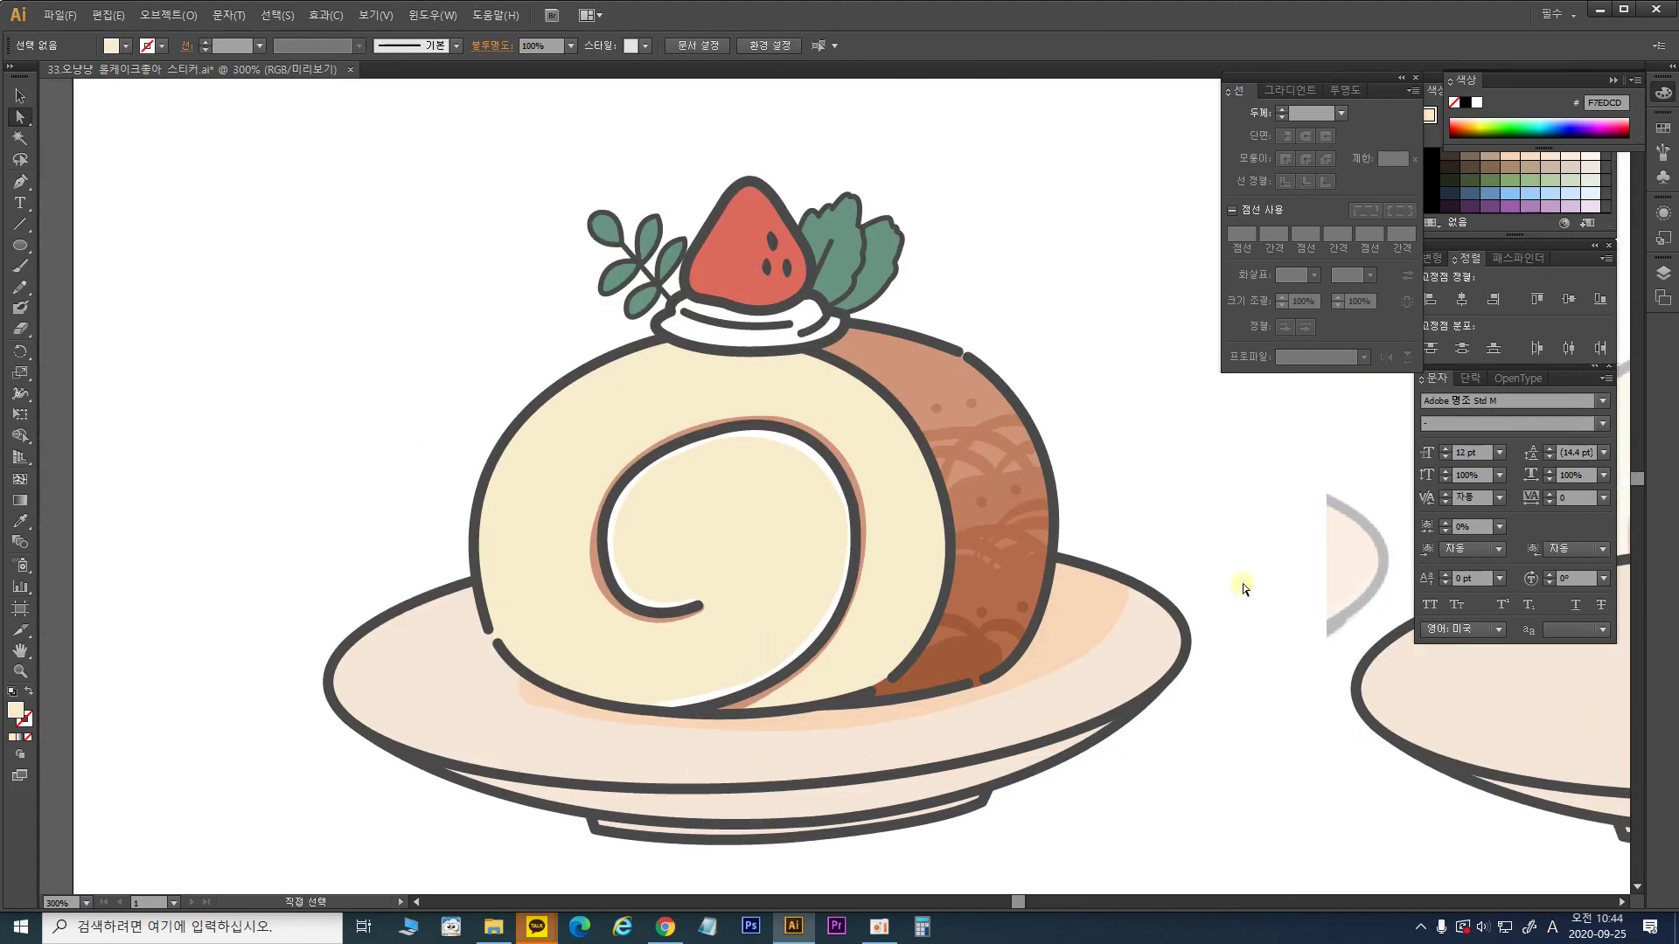